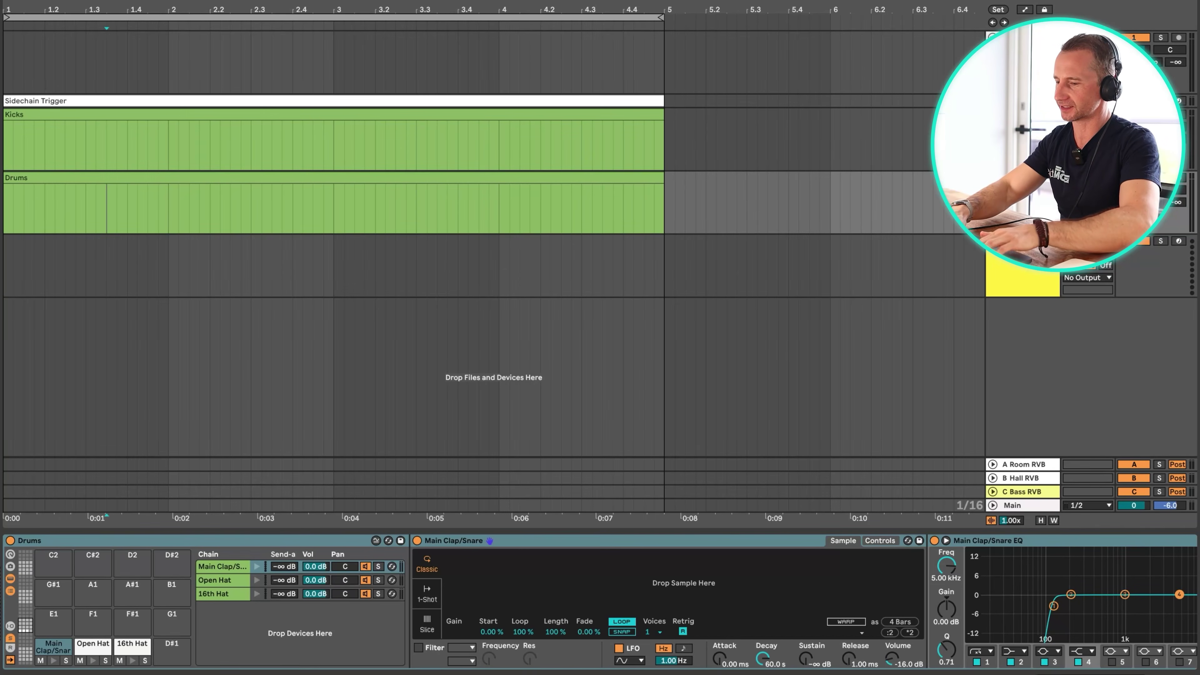
{"action": "key", "text": "2"}
{"action": "key", "text": "0"}
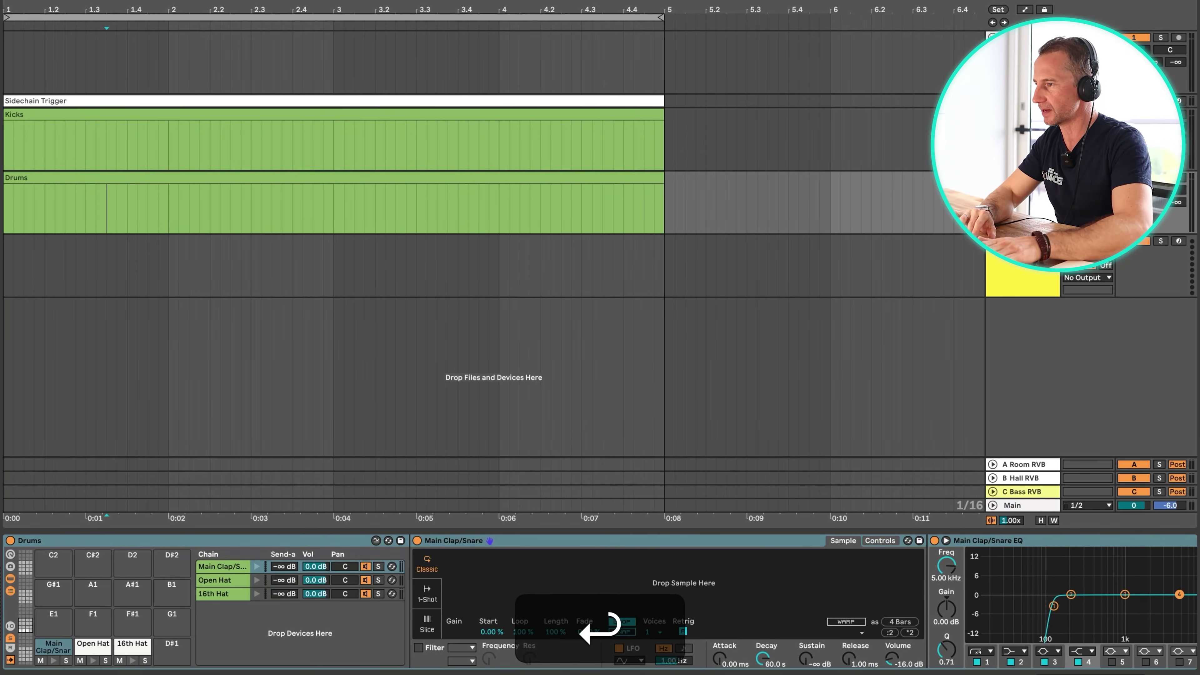
Show the browser and open the Kicks (The E...e Kick Pack) folder inside the favourites place
{"action": "key", "text": "super+alt+b"}
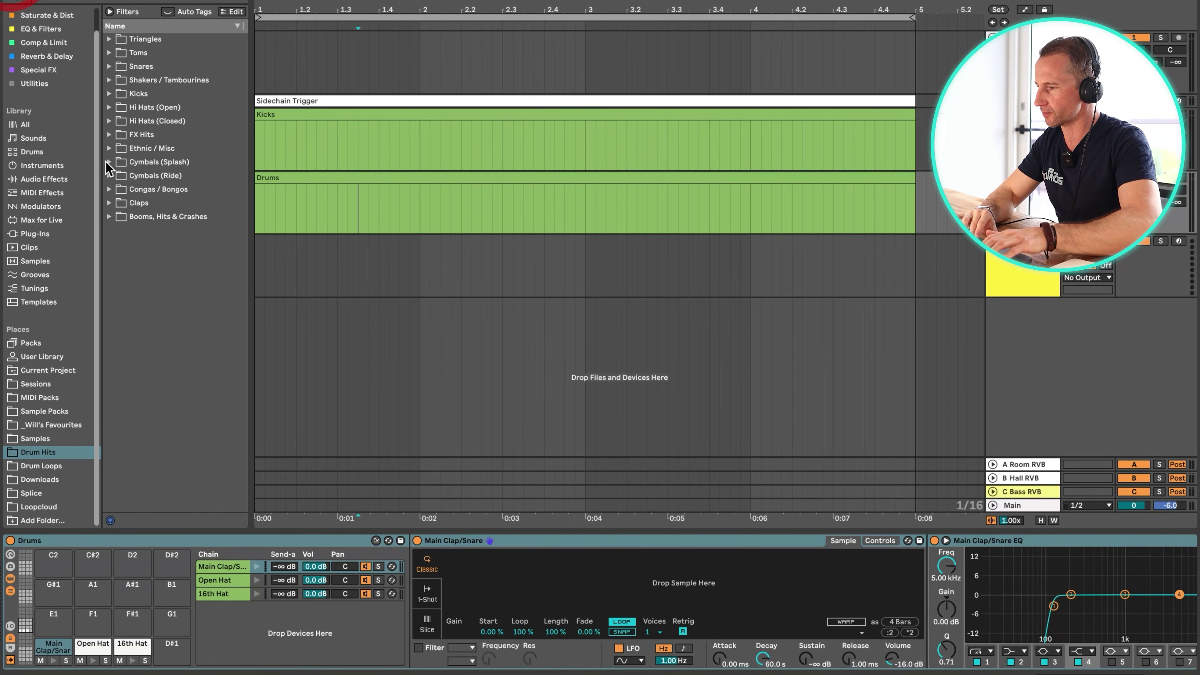
{"action": "left_click", "coordinate": [57, 452]}
{"action": "left_click", "coordinate": [54, 425]}
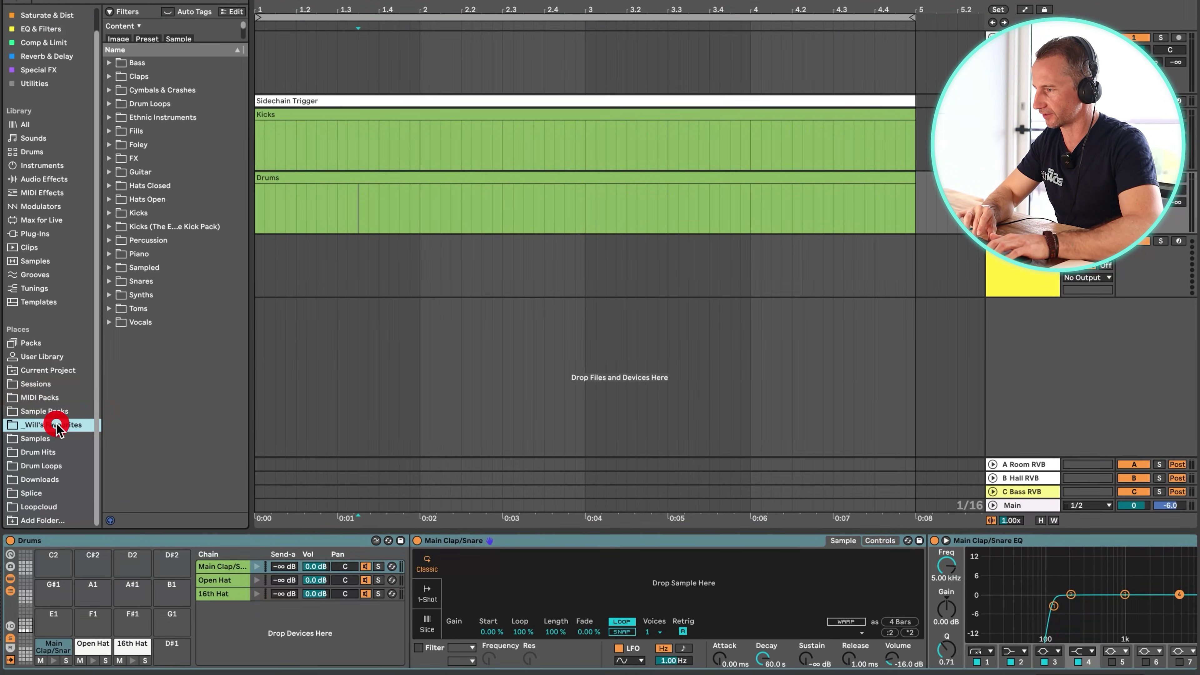
{"action": "left_click", "coordinate": [176, 227]}
{"action": "key", "text": "Right"}
Audition kick samples from the pack, including Charlotte de Kikke, Cosmic Kick and Black Coffee Kick
{"action": "key", "text": "Down"}
{"action": "key", "text": "Down"}
{"action": "key", "text": "Down"}
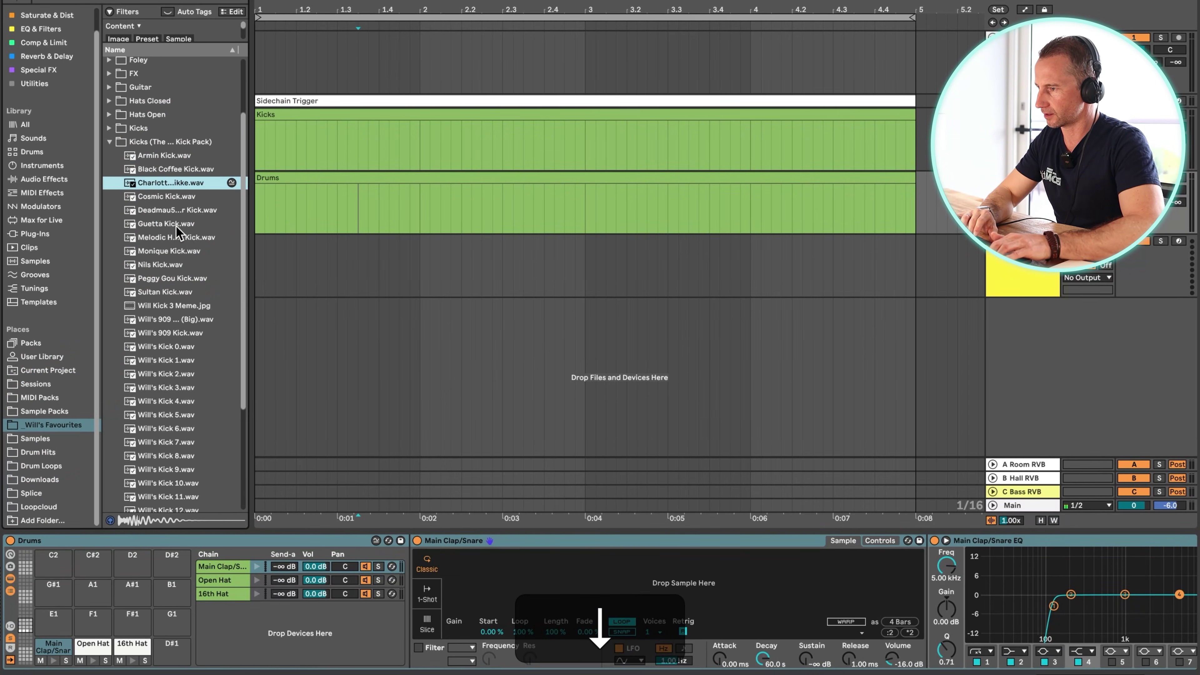
{"action": "key", "text": "Up"}
{"action": "left_click", "coordinate": [163, 195]}
{"action": "key", "text": "Down"}
{"action": "left_click", "coordinate": [156, 173]}
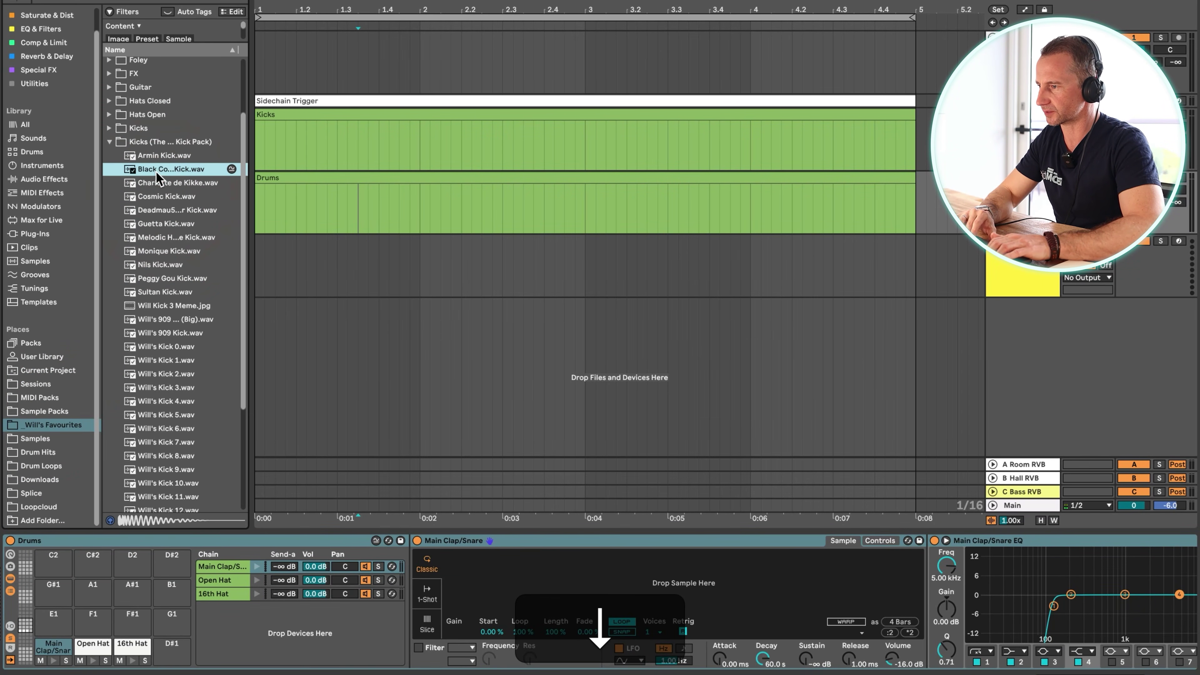
Load an auditioned kick sample from the pack into the Main Kick sampler on the Kicks track
{"action": "left_click", "coordinate": [156, 173]}
{"action": "left_click", "coordinate": [1006, 127]}
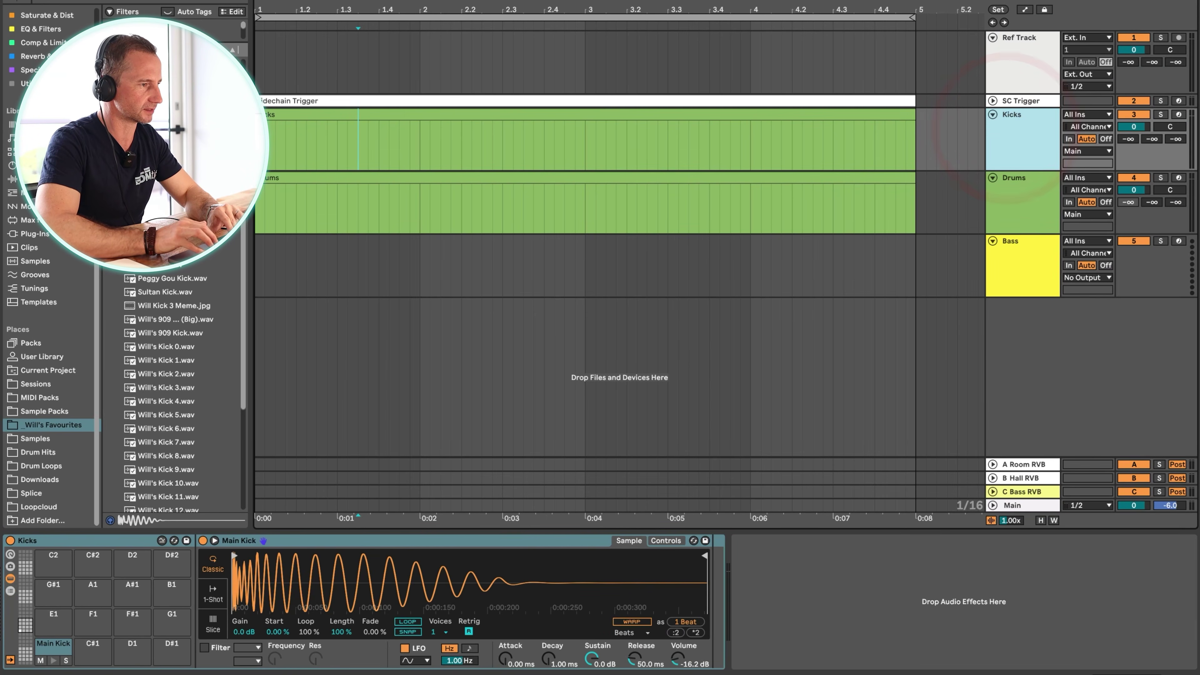
{"action": "left_click", "coordinate": [397, 565]}
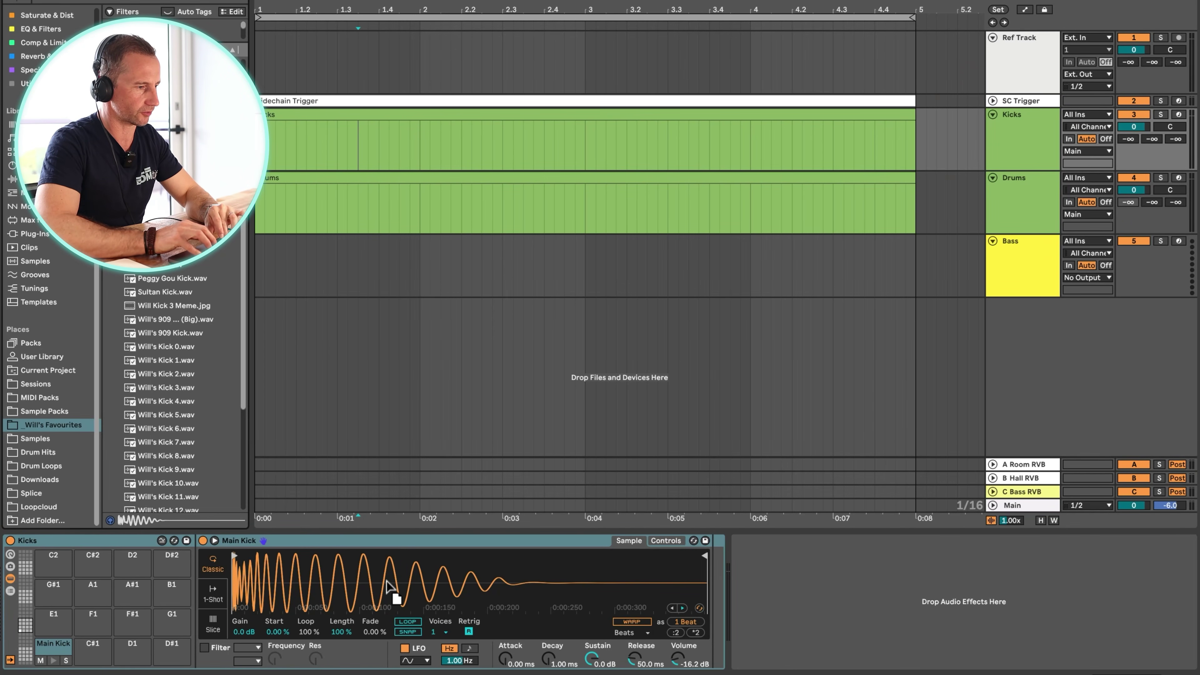
{"action": "left_click_drag", "start_coordinate": [388, 586], "coordinate": [388, 577]}
Quit Discord
{"action": "right_click", "coordinate": [474, 655]}
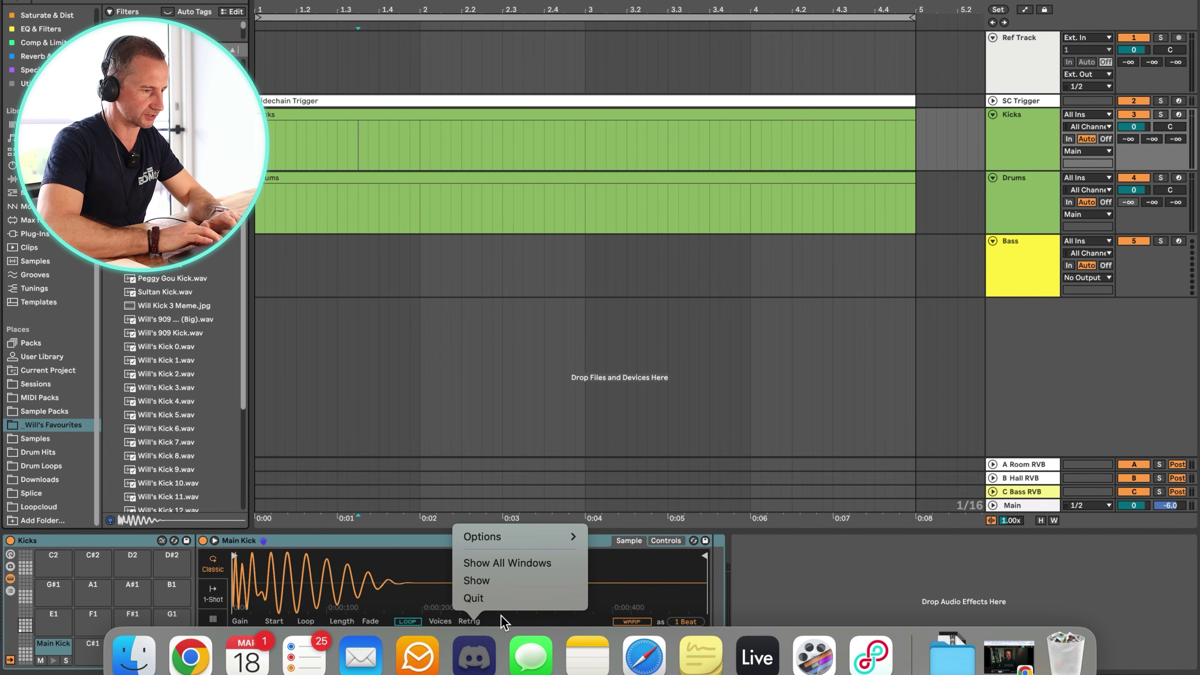
{"action": "left_click", "coordinate": [472, 598]}
Open the Kicks clip and add a Main Kick note half a beat long at the start of bar 1
{"action": "left_click", "coordinate": [302, 116]}
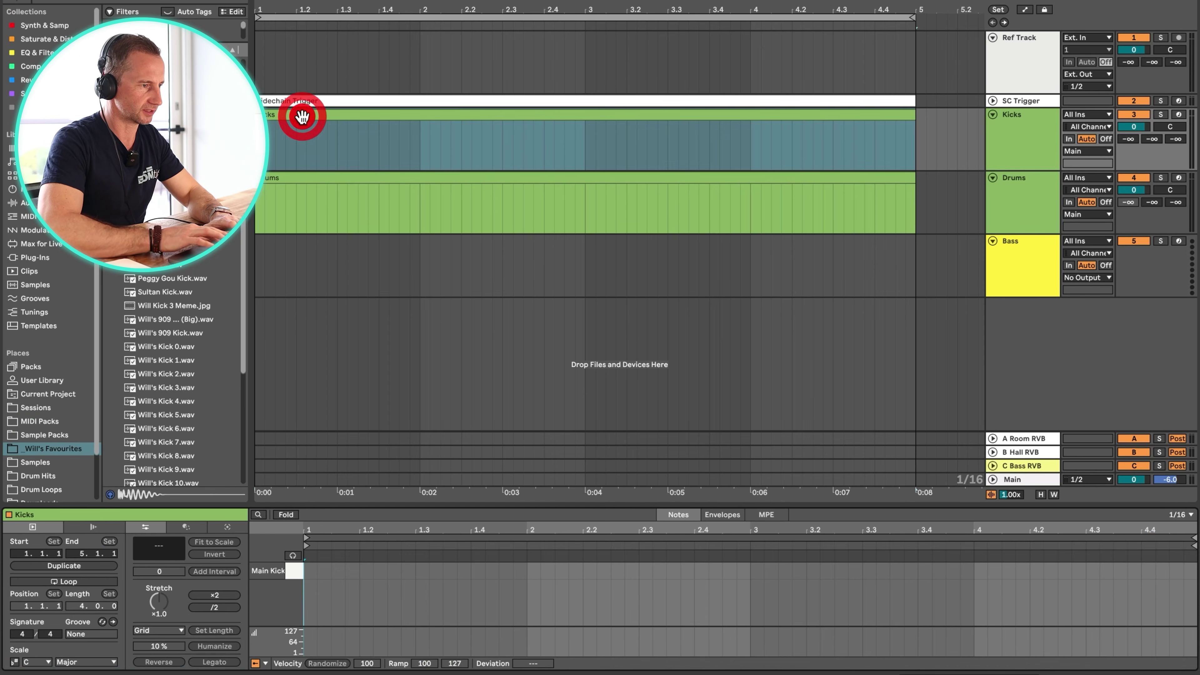
{"action": "double_click", "coordinate": [310, 571]}
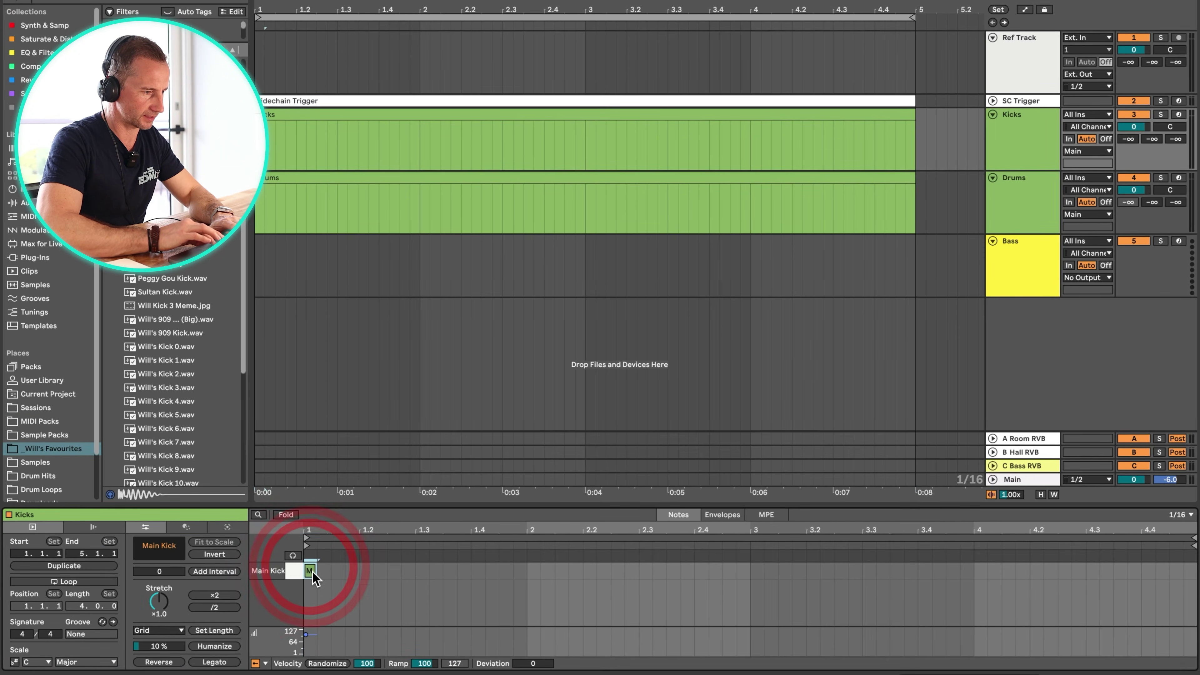
{"action": "left_click", "coordinate": [335, 571]}
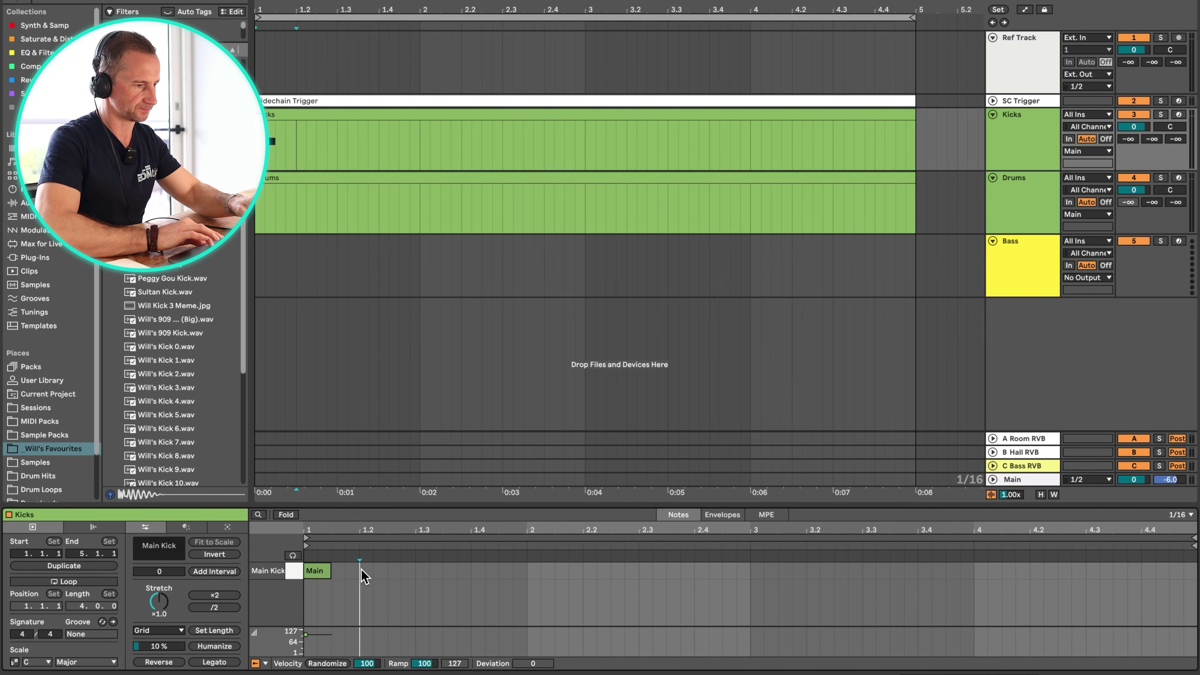
Duplicate the Main Kick note onto every beat across the four bars of the Kicks clip
{"action": "left_click", "coordinate": [278, 573]}
{"action": "key", "text": "super+d"}
{"action": "key", "text": "super+d"}
{"action": "key", "text": "super+d"}
{"action": "key", "text": "super+d"}
{"action": "key", "text": "super+d"}
{"action": "key", "text": "super+d"}
{"action": "key", "text": "super+d"}
{"action": "key", "text": "super+d"}
{"action": "key", "text": "super+d"}
{"action": "key", "text": "super+d"}
{"action": "key", "text": "super+d"}
{"action": "key", "text": "super+d"}
{"action": "key", "text": "super+d"}
{"action": "key", "text": "super+d"}
{"action": "key", "text": "super+d"}
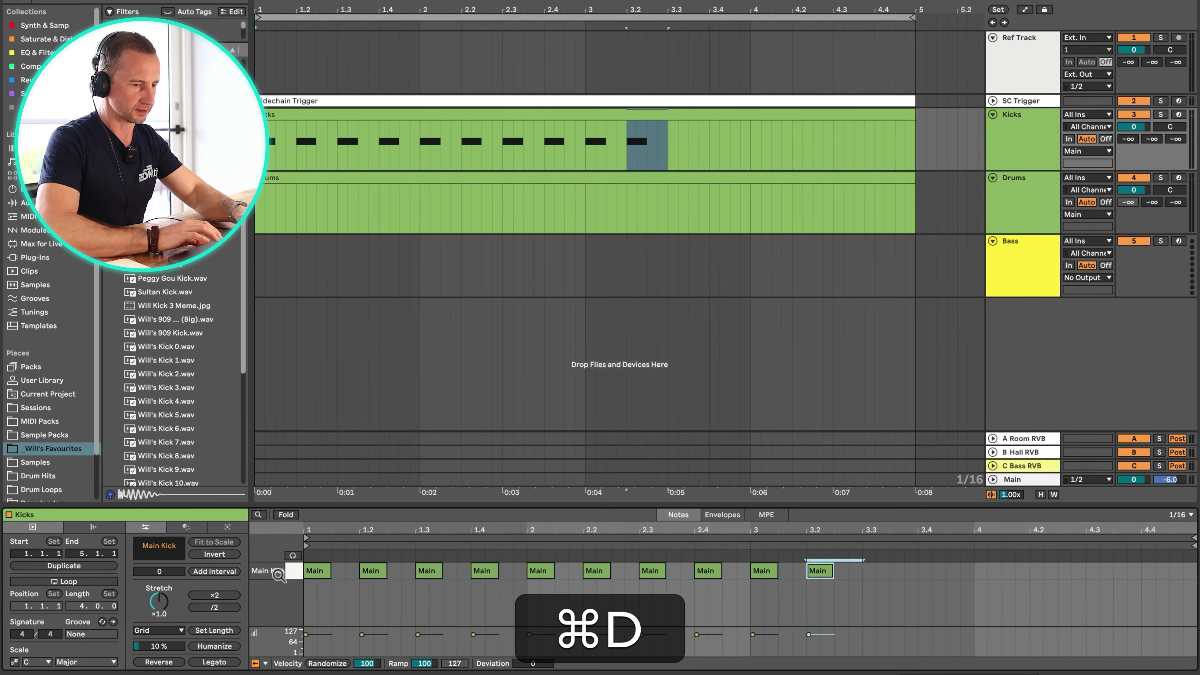
Insert a MIDI track below Bass and load the Grand Piano Equal instrument on it
{"action": "key", "text": "shift+Tab"}
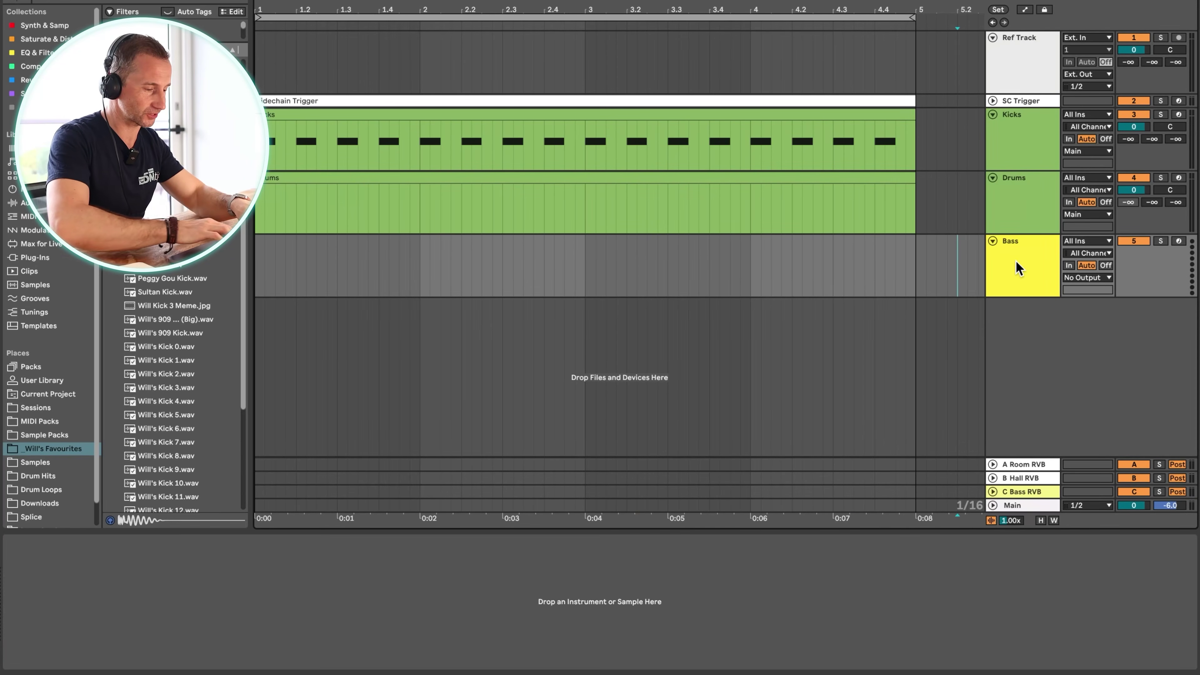
{"action": "key", "text": "shift+super+t"}
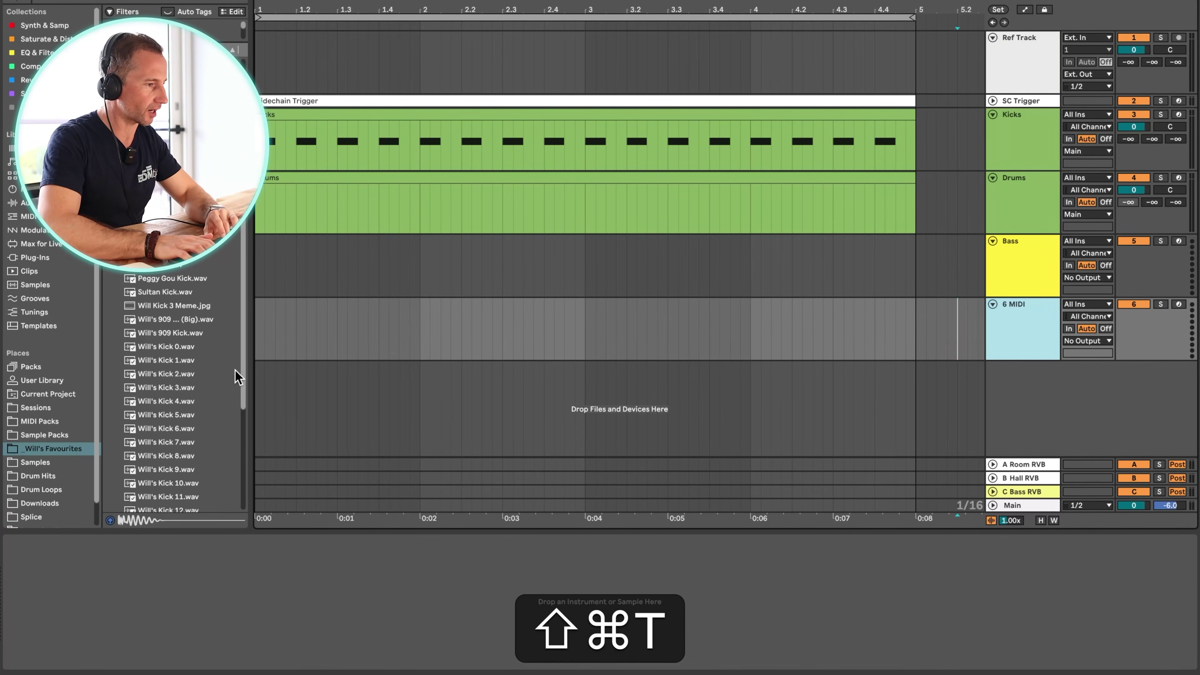
{"action": "left_click", "coordinate": [38, 26]}
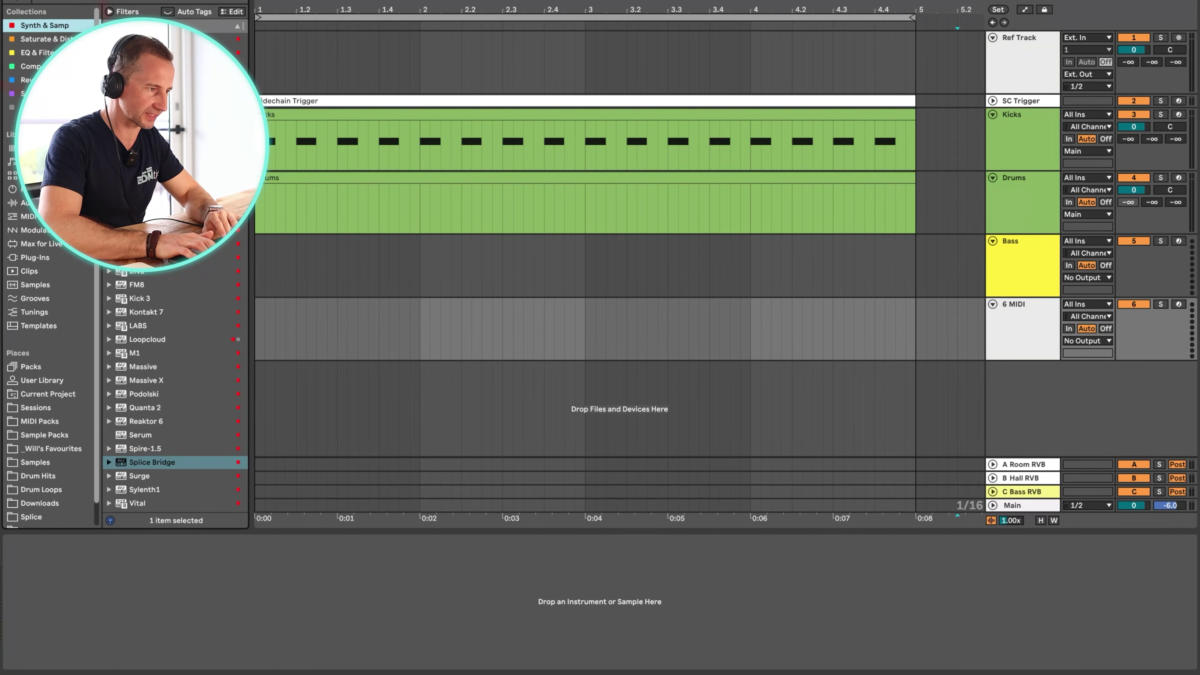
{"action": "left_click", "coordinate": [139, 435]}
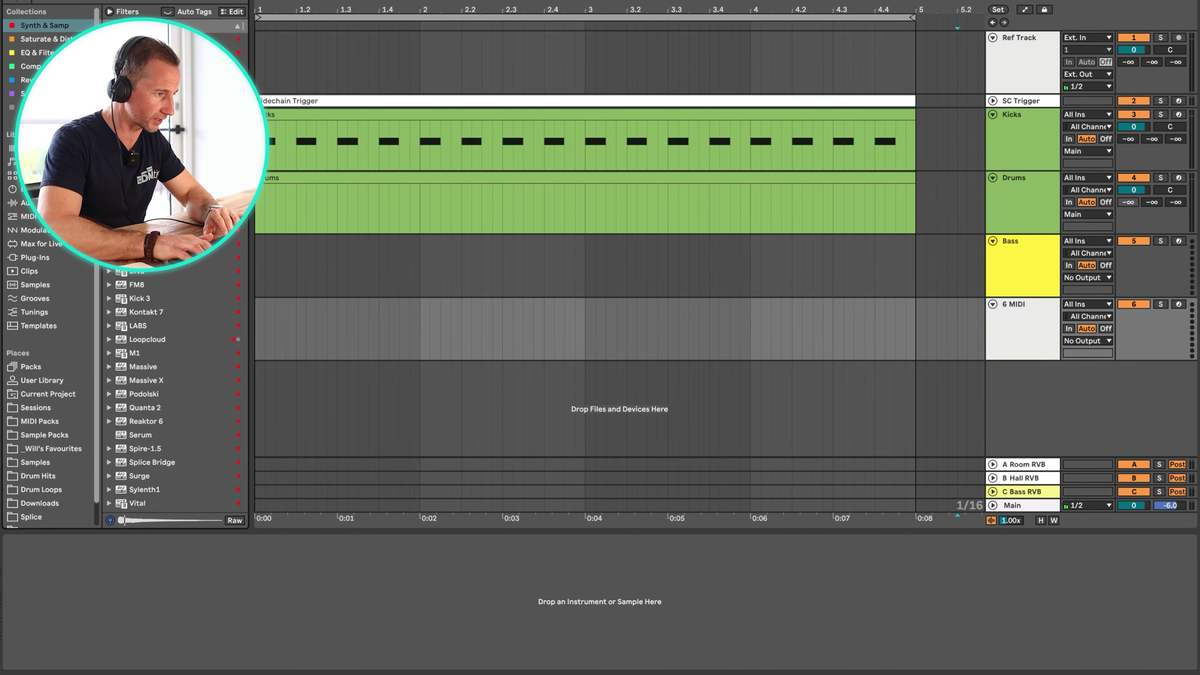
{"action": "key", "text": "Up"}
{"action": "left_click_drag", "start_coordinate": [142, 213], "coordinate": [914, 350]}
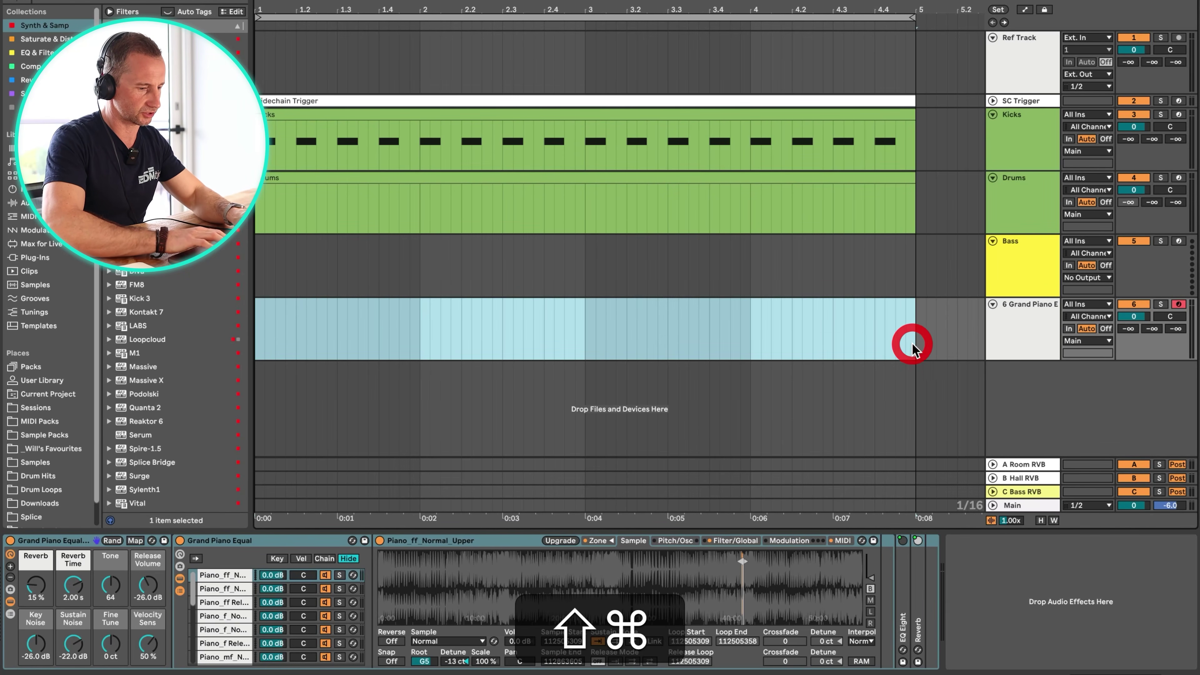
Create a four-bar MIDI clip on the Grand Piano track and name it Chords
{"action": "key", "text": "super+shift+m"}
{"action": "key", "text": "super+r"}
{"action": "type", "text": "Chords"}
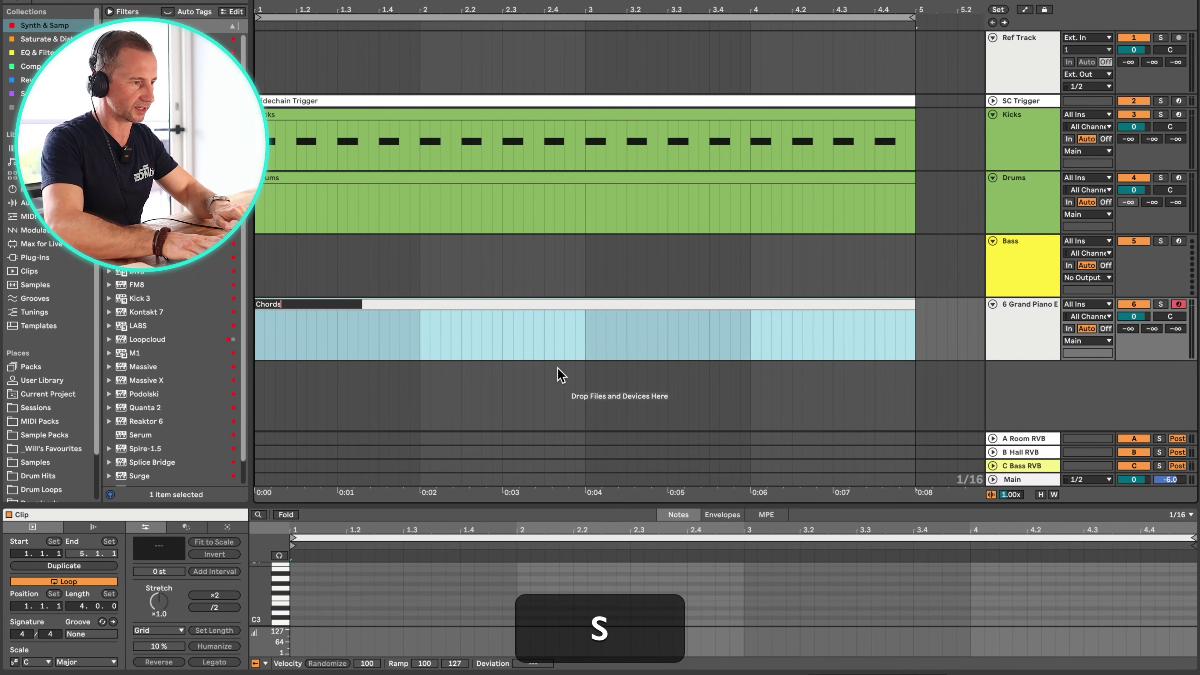
{"action": "key", "text": "Return"}
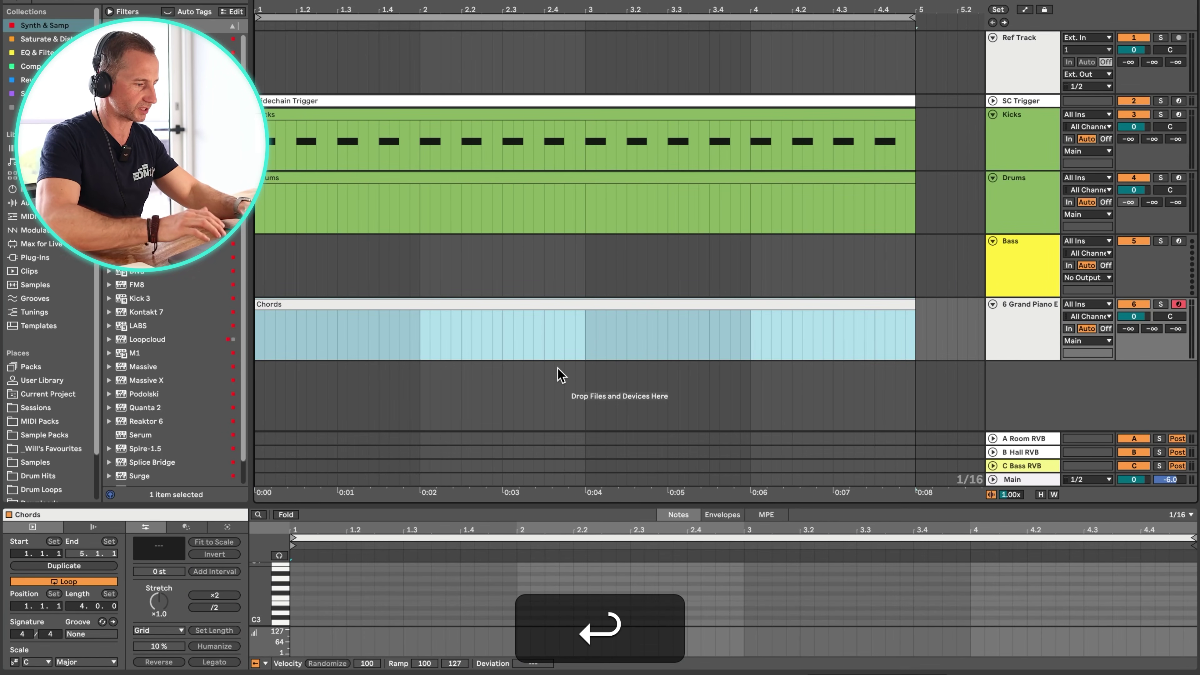
Set the Grand Piano track's volume to -10 dB
{"action": "left_click", "coordinate": [1021, 310]}
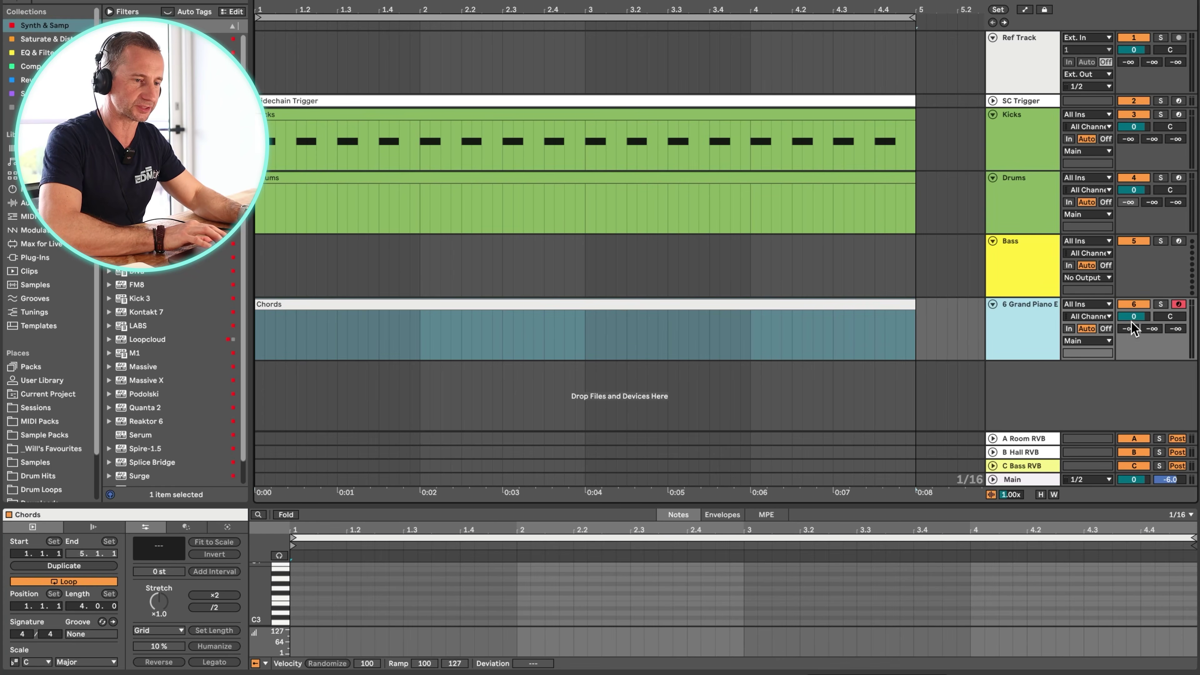
{"action": "type", "text": "-10"}
{"action": "key", "text": "Return"}
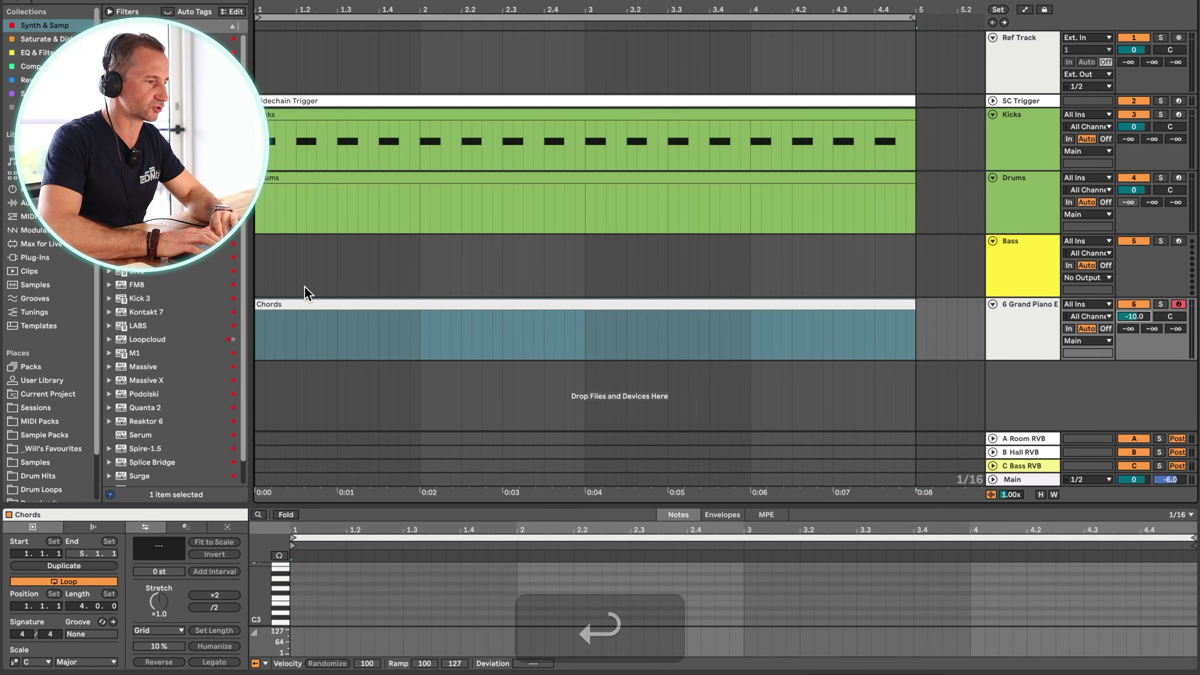
Set the Chords clip's scale to A Minor and limit the enlarged note editor to the notes of that scale
{"action": "left_click", "coordinate": [308, 303]}
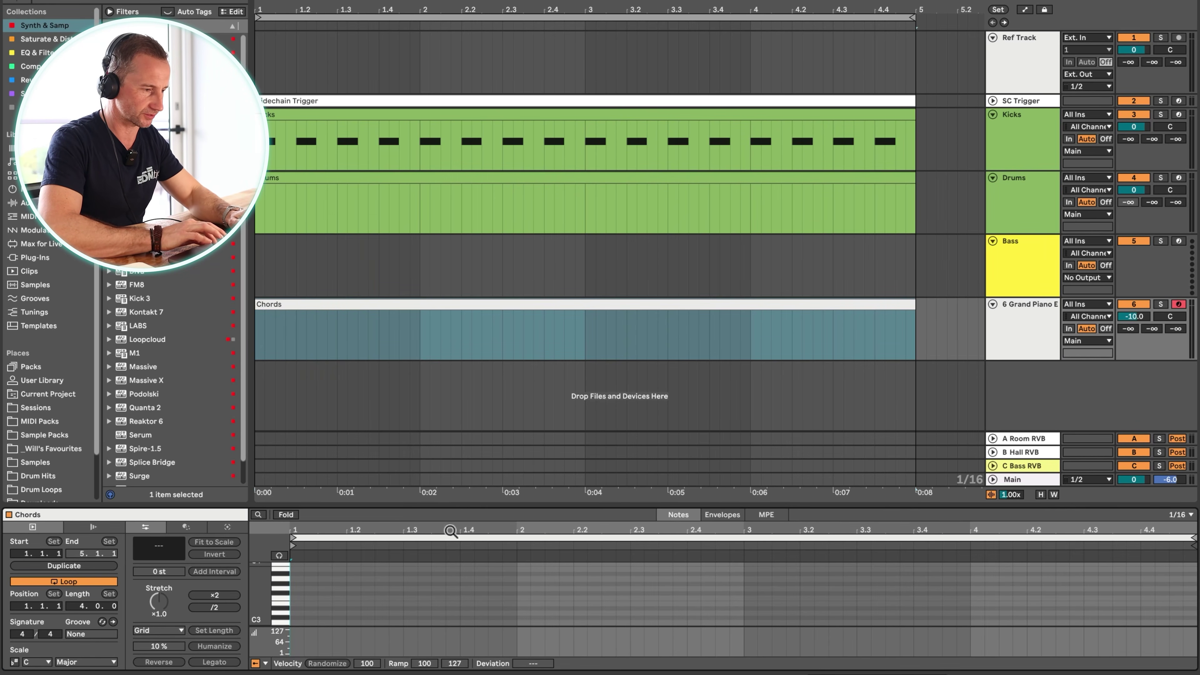
{"action": "left_click_drag", "start_coordinate": [446, 506], "coordinate": [455, 241]}
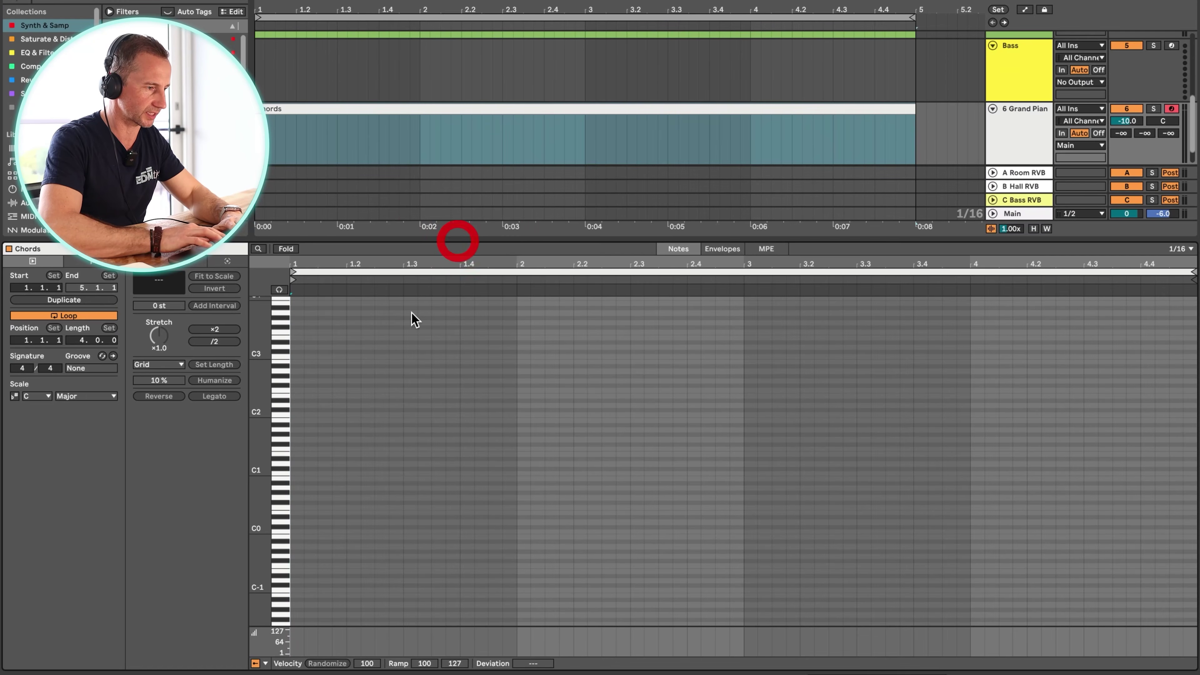
{"action": "left_click", "coordinate": [15, 397]}
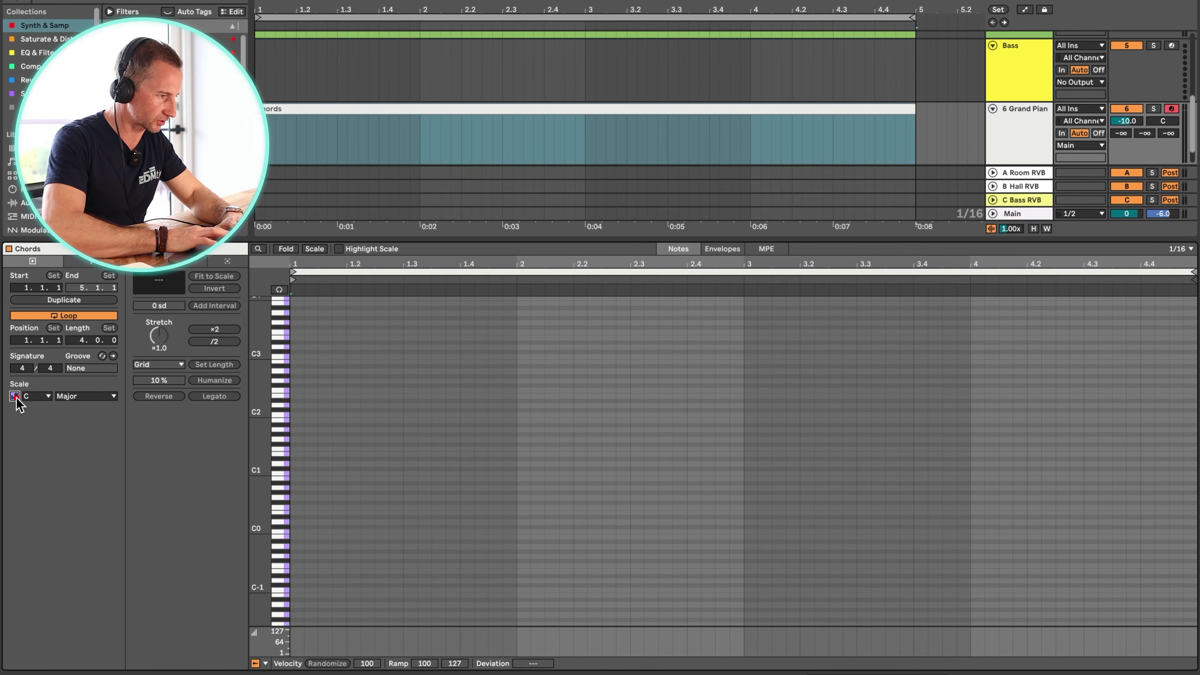
{"action": "left_click", "coordinate": [33, 397]}
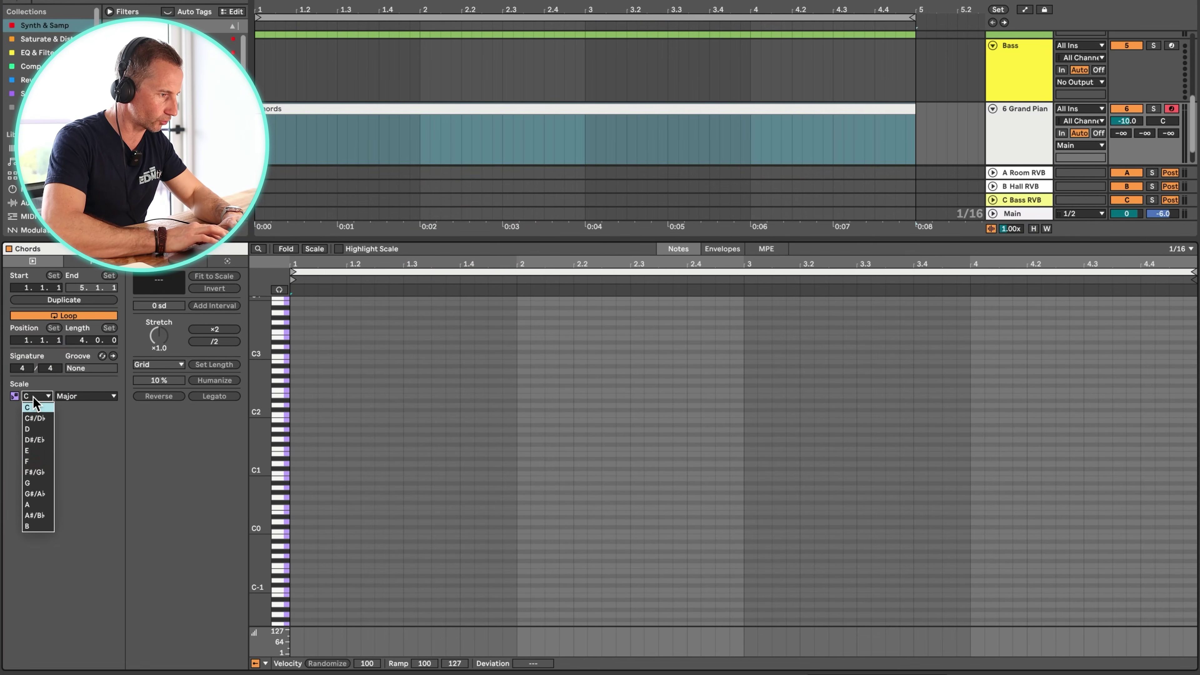
{"action": "left_click", "coordinate": [37, 505]}
{"action": "left_click", "coordinate": [73, 397]}
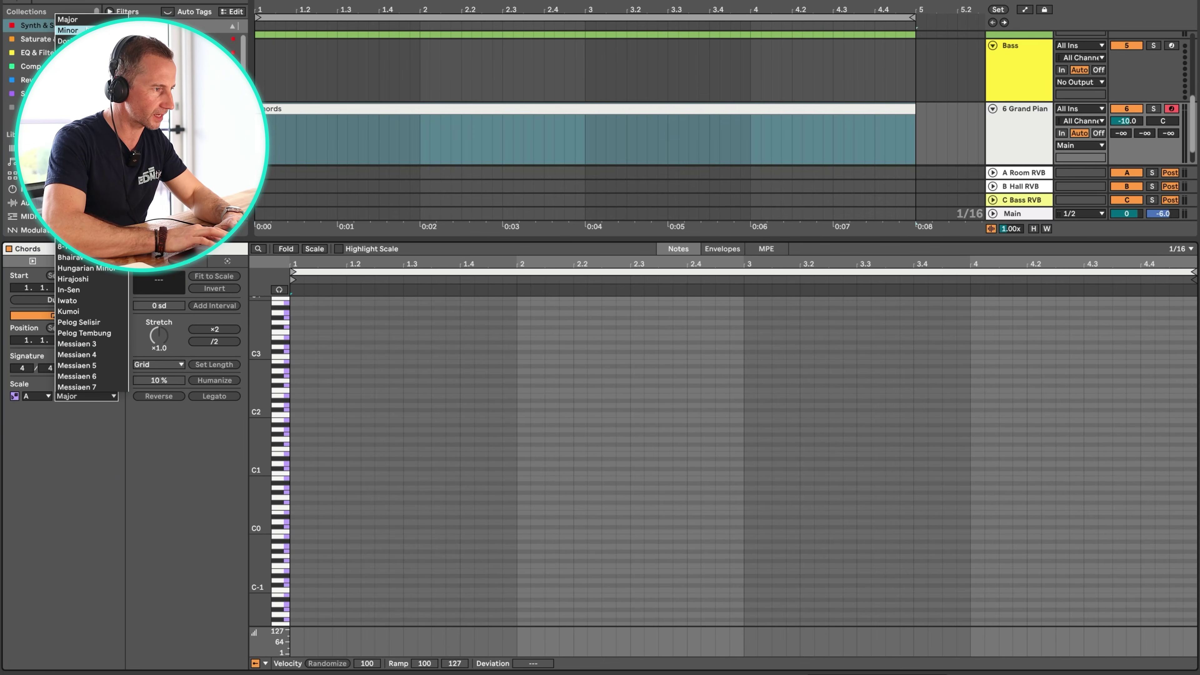
{"action": "left_click", "coordinate": [86, 30]}
{"action": "left_click", "coordinate": [315, 249]}
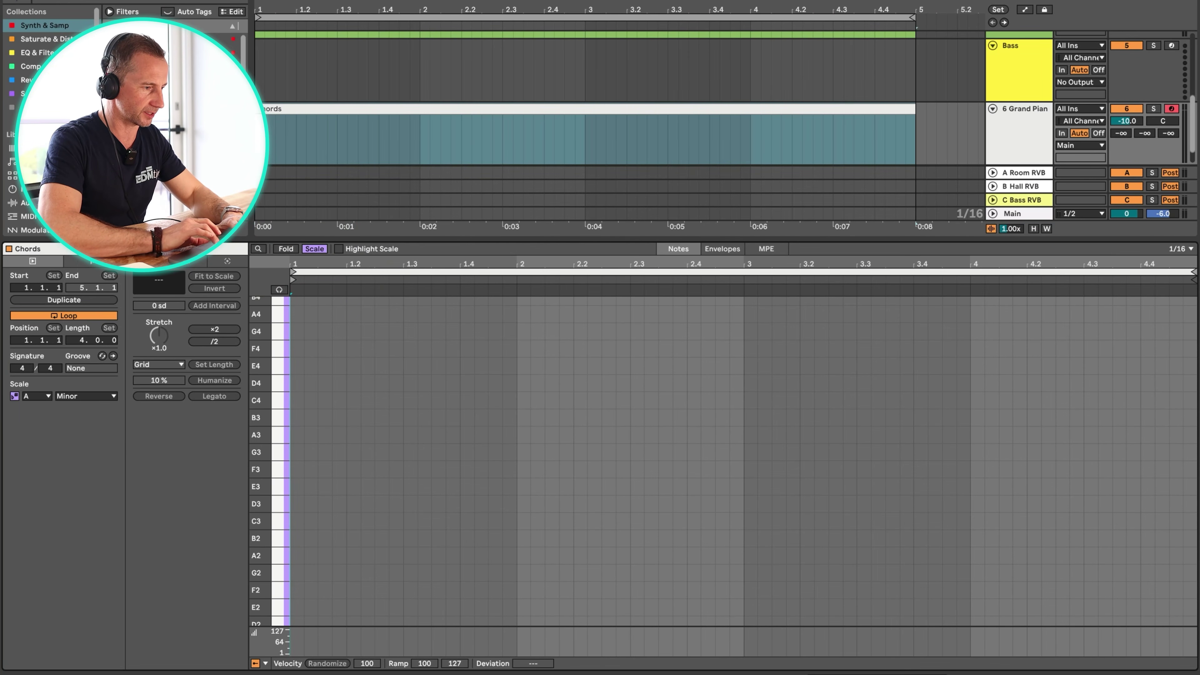
Add an A2 note at the start of the Chords clip, extend it across bar 1 and play it back
{"action": "scroll", "coordinate": [723, 461], "scroll_direction": "down", "scroll_amount": 1}
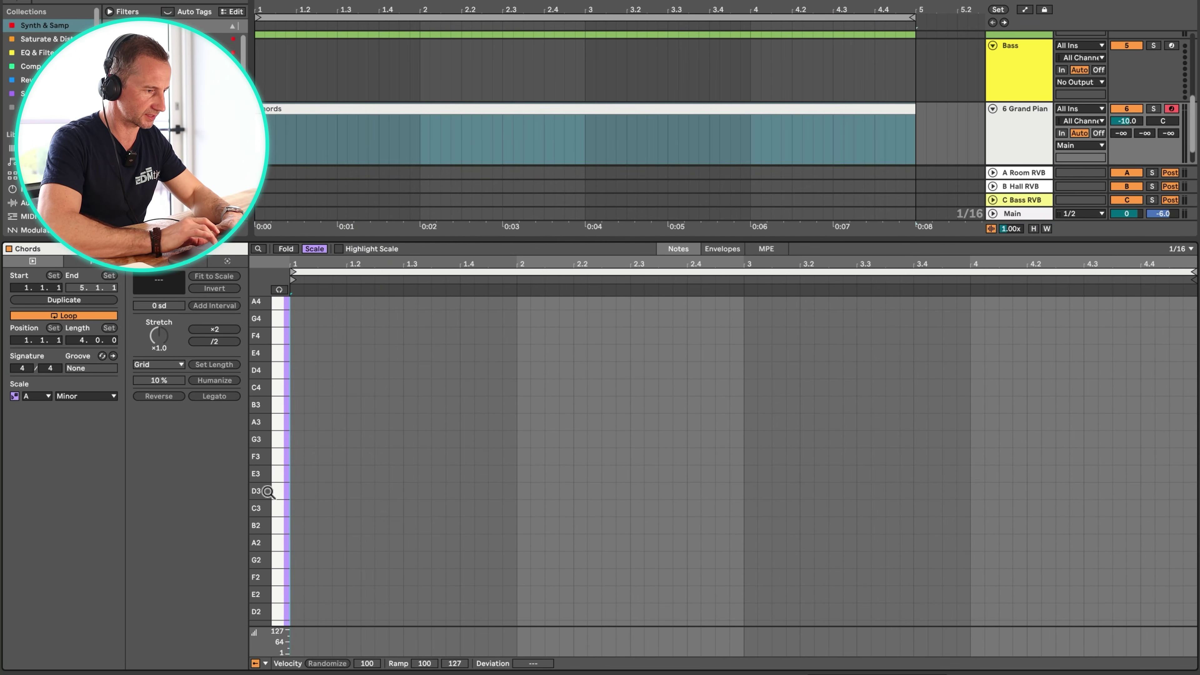
{"action": "left_click", "coordinate": [276, 542]}
{"action": "key", "text": "p"}
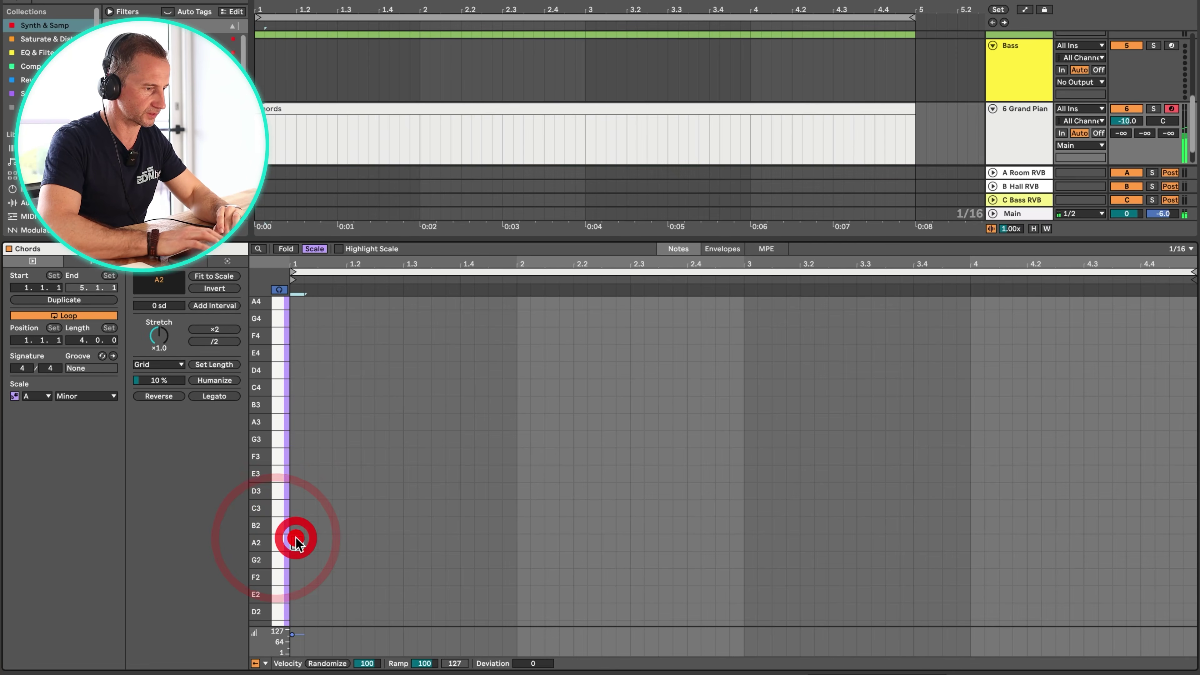
{"action": "left_click", "coordinate": [296, 543]}
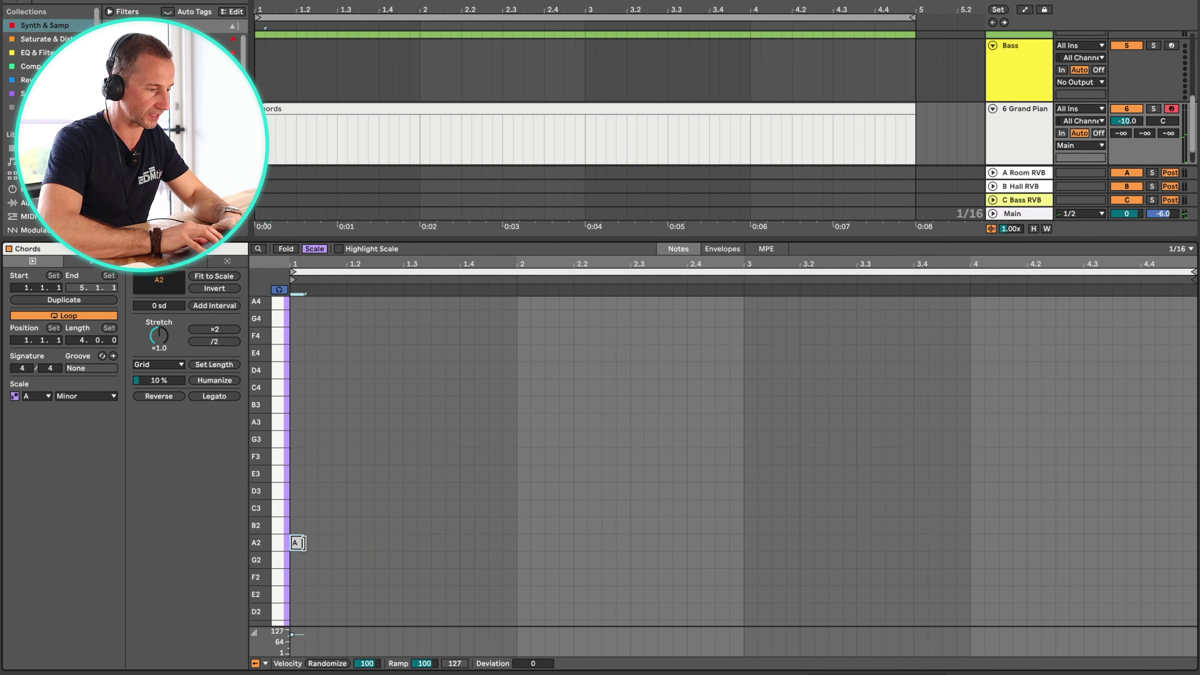
{"action": "left_click_drag", "start_coordinate": [326, 544], "coordinate": [515, 526]}
{"action": "key", "text": "space"}
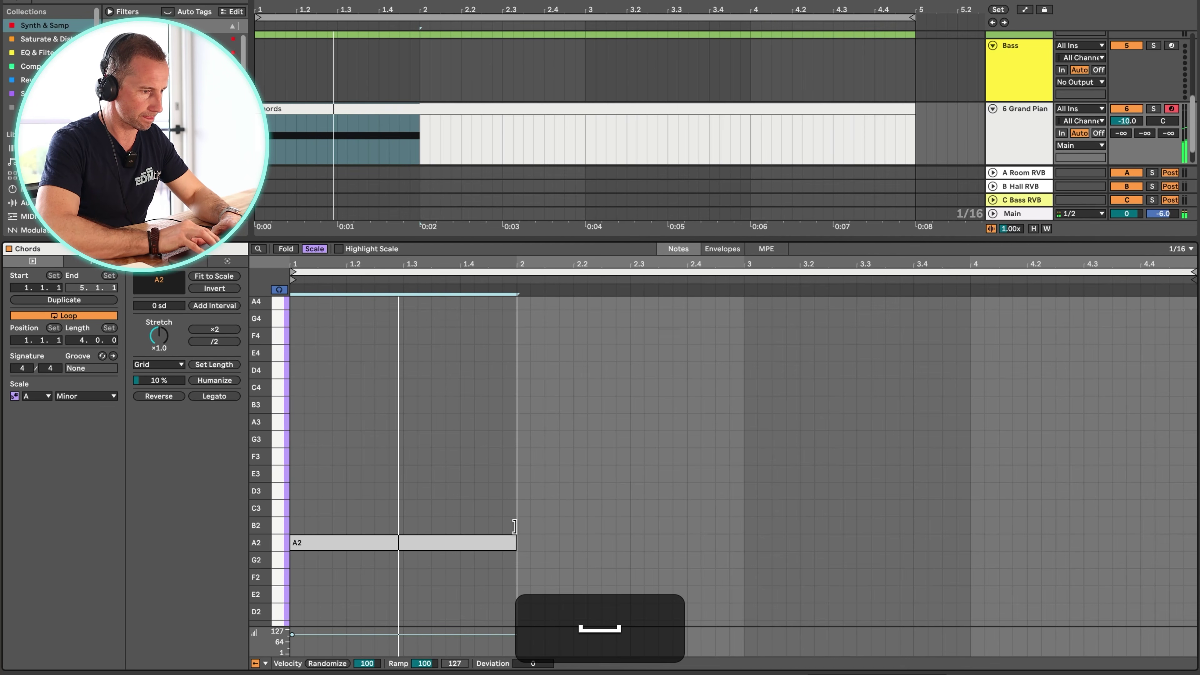
Add an F2 note half a beat before bar 2, cutting A2 short there, and extend it to about one bar long
{"action": "double_click", "coordinate": [494, 543]}
{"action": "key", "text": "Down"}
{"action": "key", "text": "Down"}
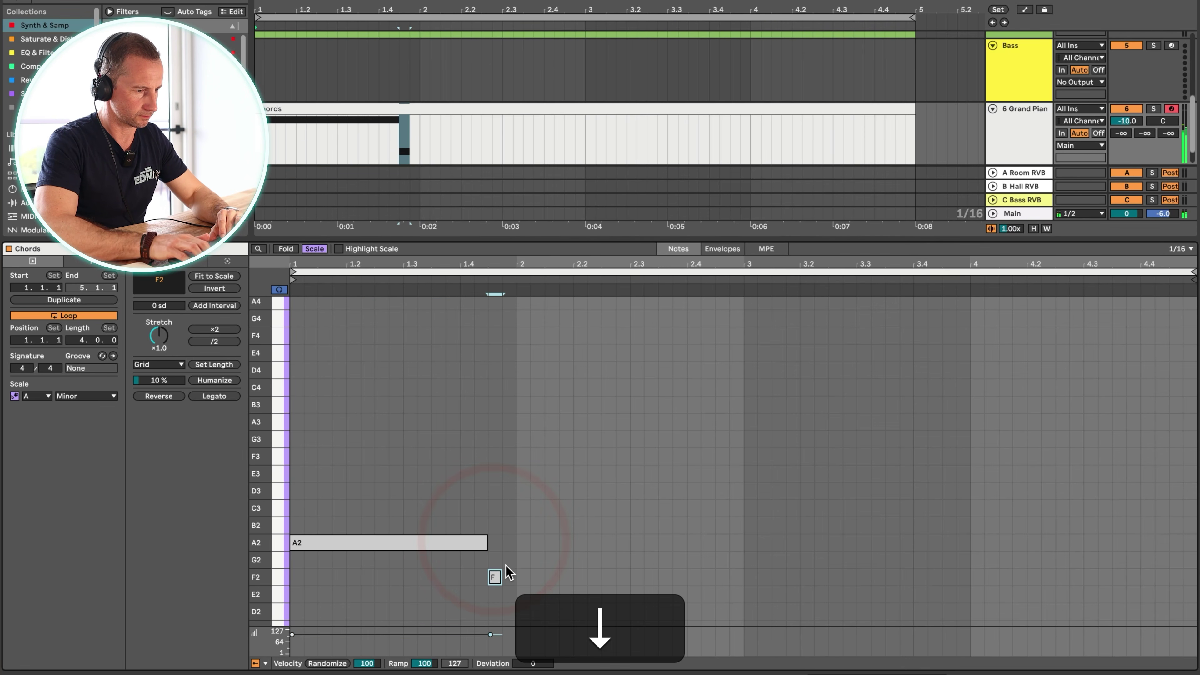
{"action": "left_click_drag", "start_coordinate": [502, 579], "coordinate": [724, 591]}
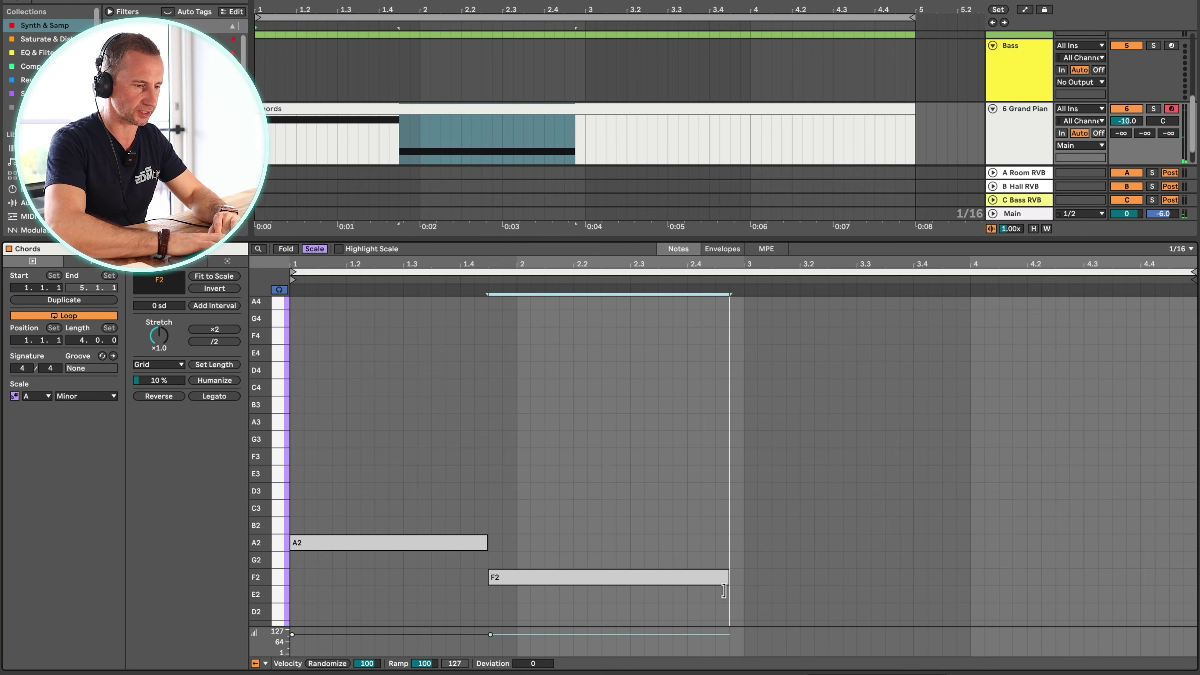
{"action": "key", "text": "space"}
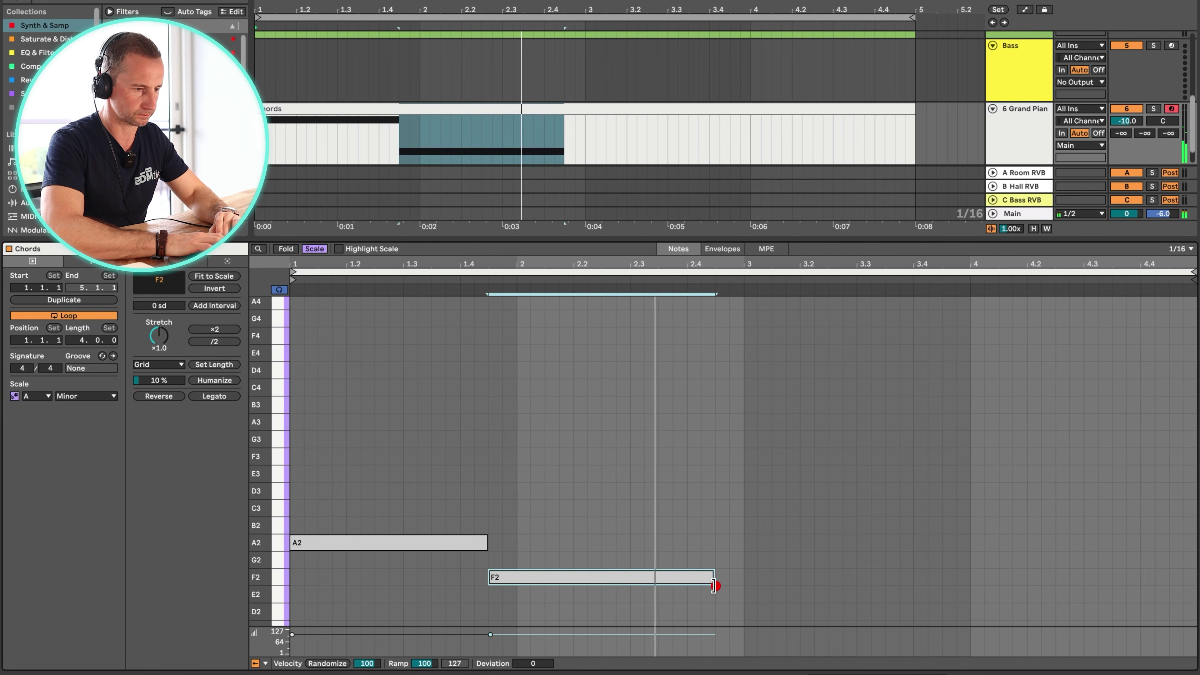
Add a D2 note directly after the F2 note and extend it to the end of bar 4
{"action": "left_click", "coordinate": [745, 584]}
{"action": "key", "text": "space"}
{"action": "scroll", "coordinate": [728, 577], "scroll_direction": "down", "scroll_amount": 3}
{"action": "double_click", "coordinate": [722, 564]}
{"action": "key", "text": "space"}
{"action": "left_click_drag", "start_coordinate": [727, 563], "coordinate": [1195, 565]}
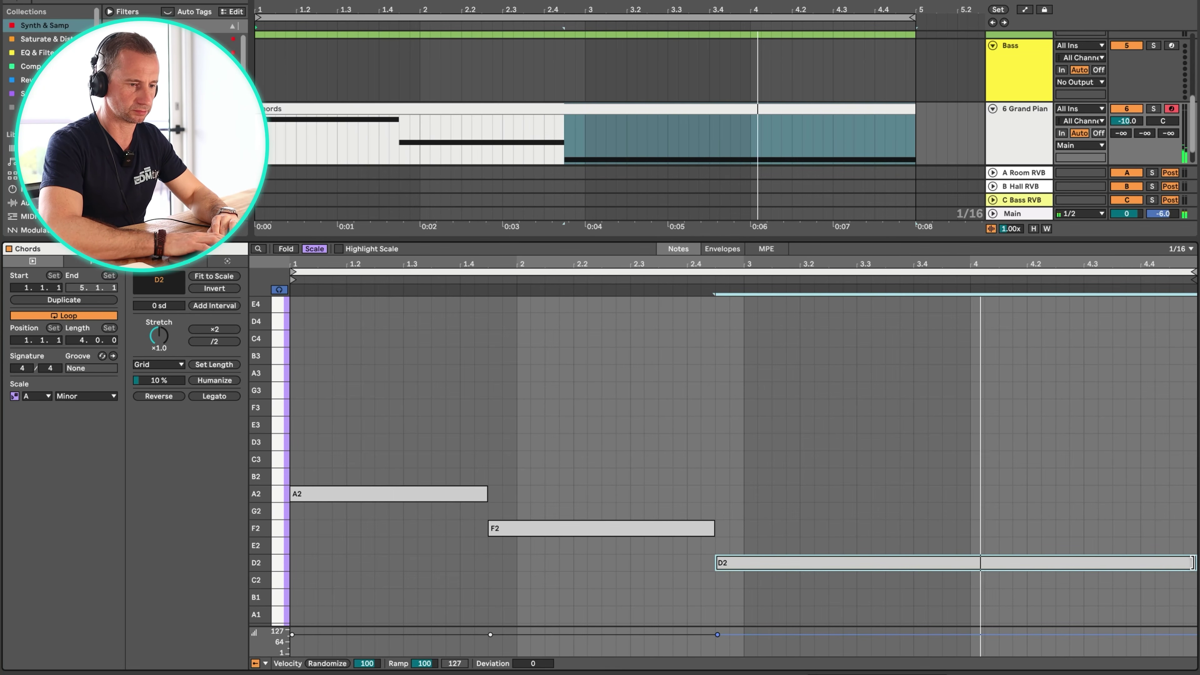
{"action": "key", "text": "space"}
{"action": "left_click_drag", "start_coordinate": [1193, 563], "coordinate": [1072, 562]}
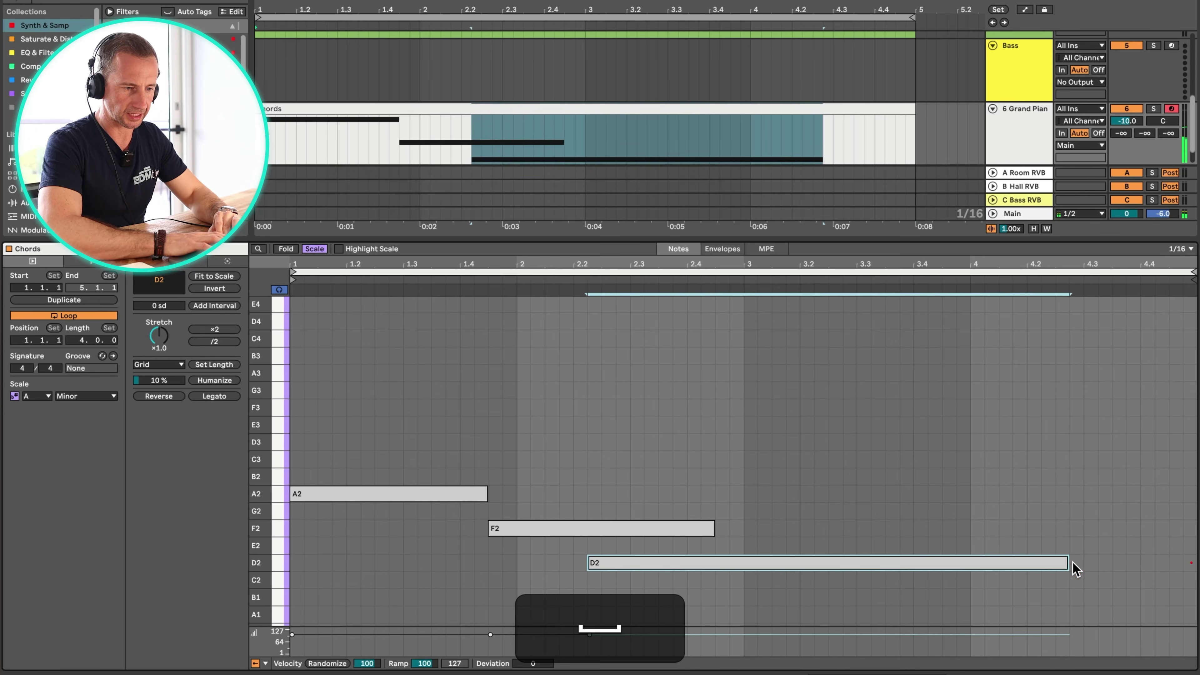
{"action": "key", "text": "super+z"}
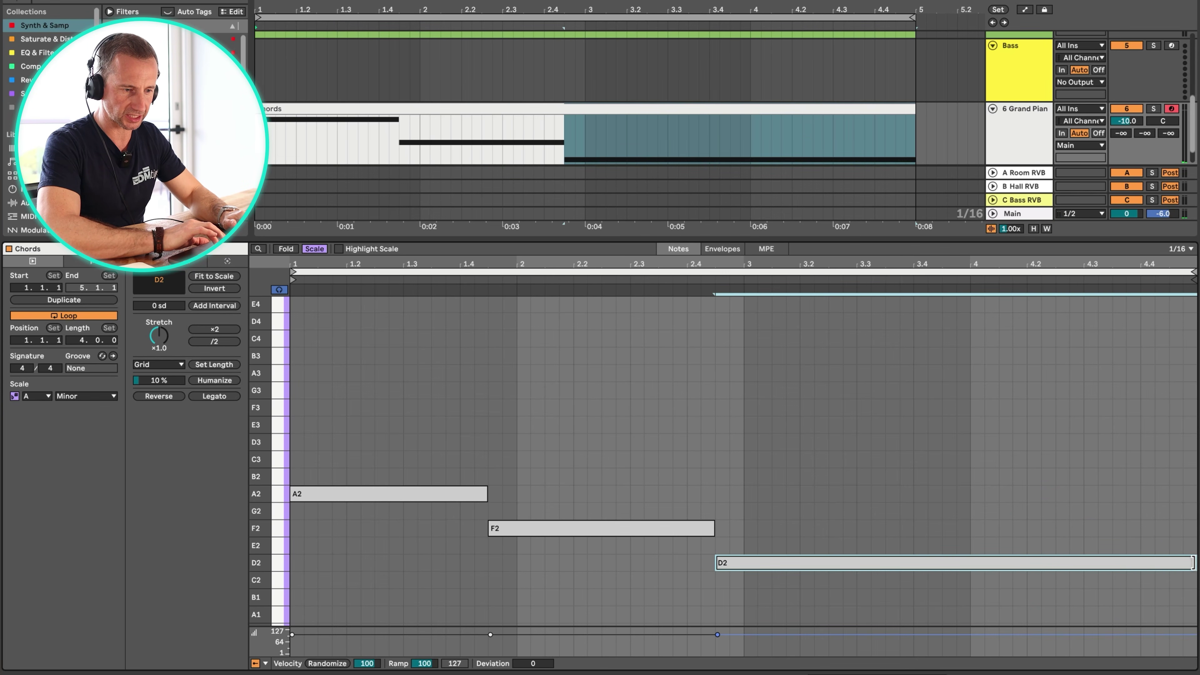
Add an E2 note at the end of bar 4, starting halfway through beat 4.2 with D2 shortened to meet it, and play the clip
{"action": "mouse_move", "coordinate": [1196, 563]}
{"action": "left_mouse_down"}
{"action": "mouse_move", "coordinate": [1111, 564]}
{"action": "mouse_move", "coordinate": [1195, 545]}
{"action": "left_mouse_up"}
{"action": "double_click", "coordinate": [1118, 545]}
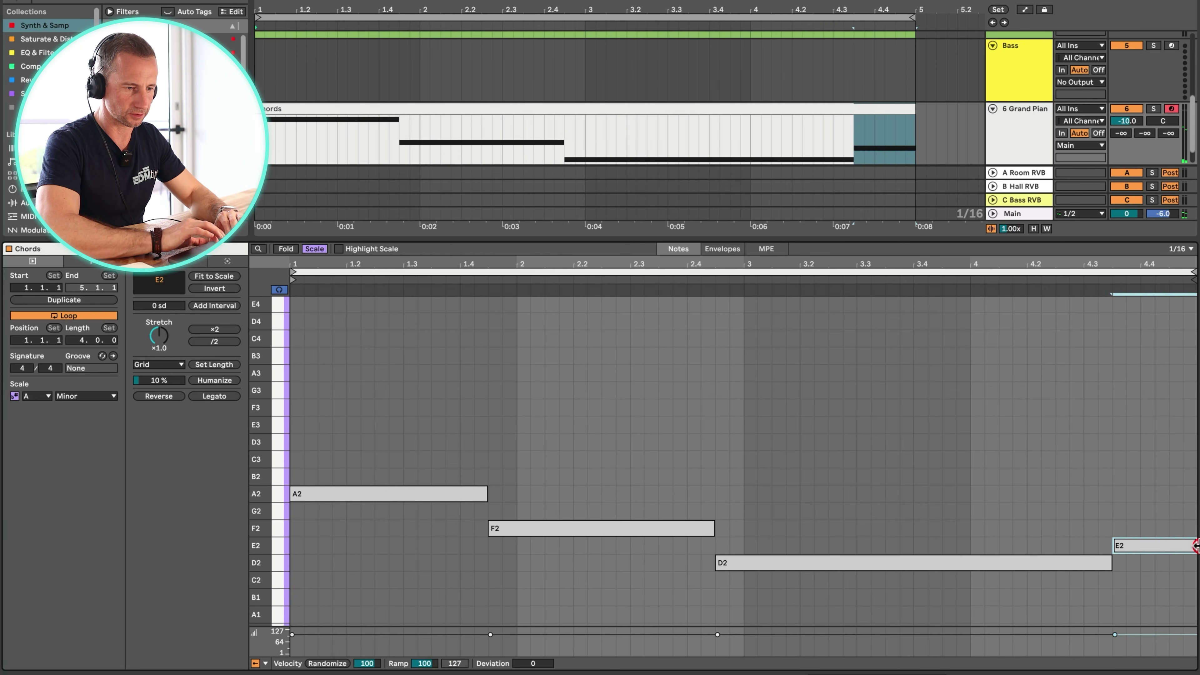
{"action": "left_click", "coordinate": [672, 282]}
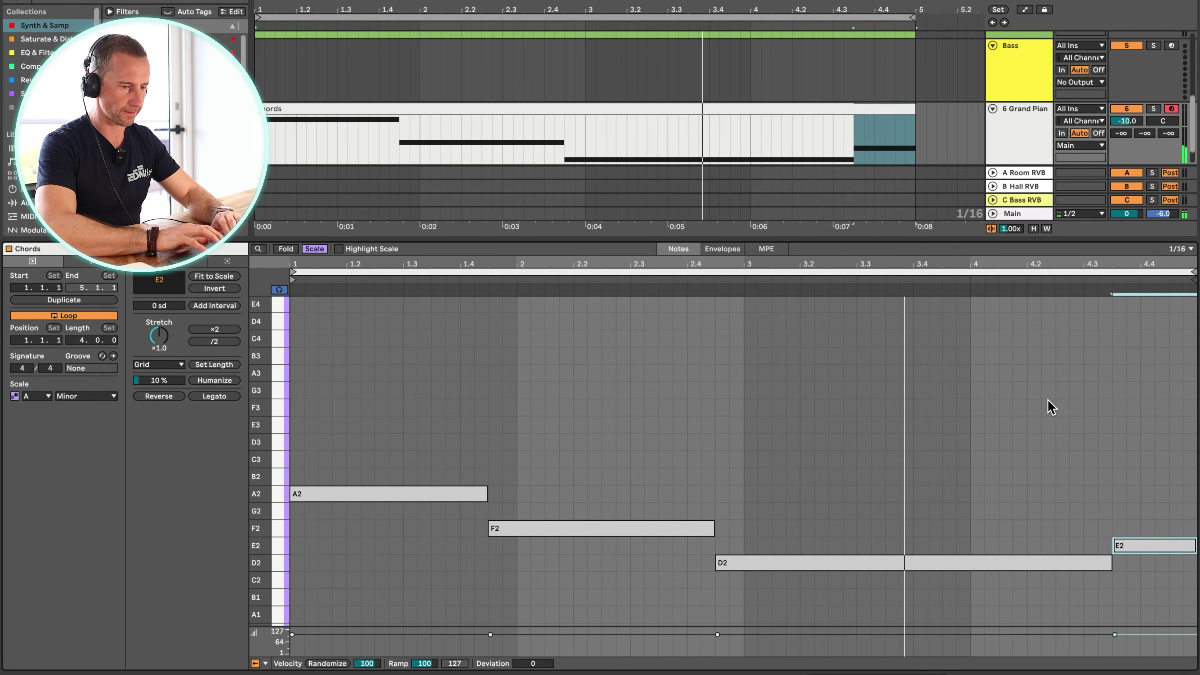
{"action": "key", "text": "space"}
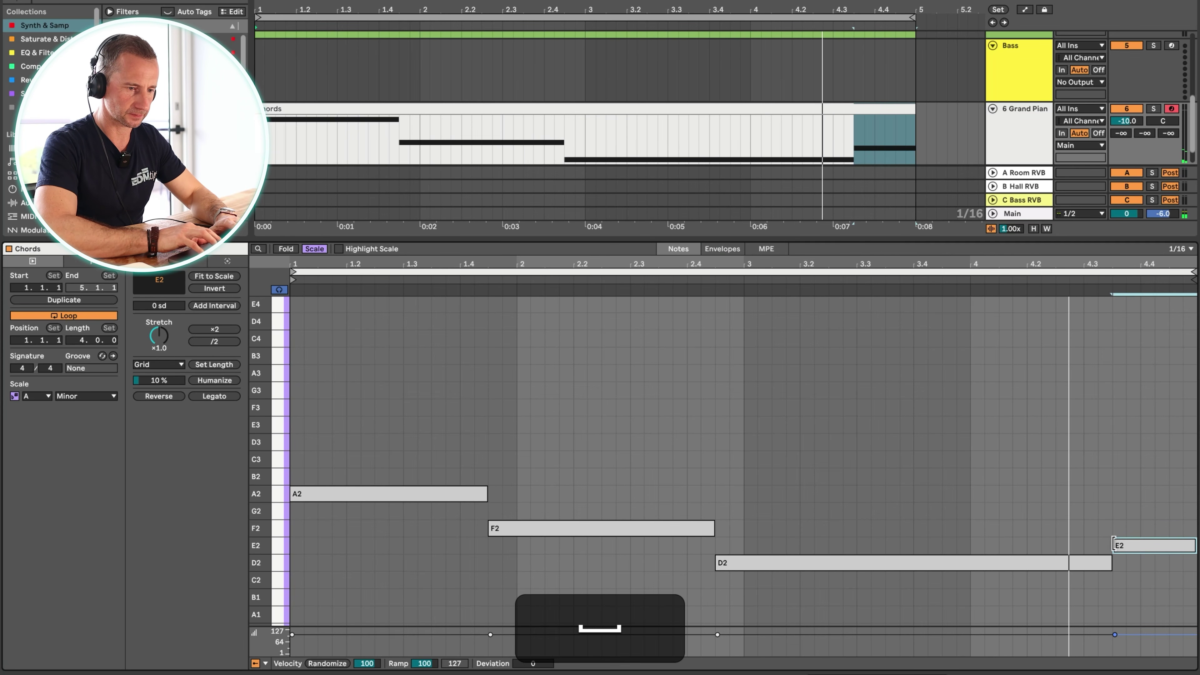
{"action": "left_click_drag", "start_coordinate": [1114, 545], "coordinate": [1057, 561]}
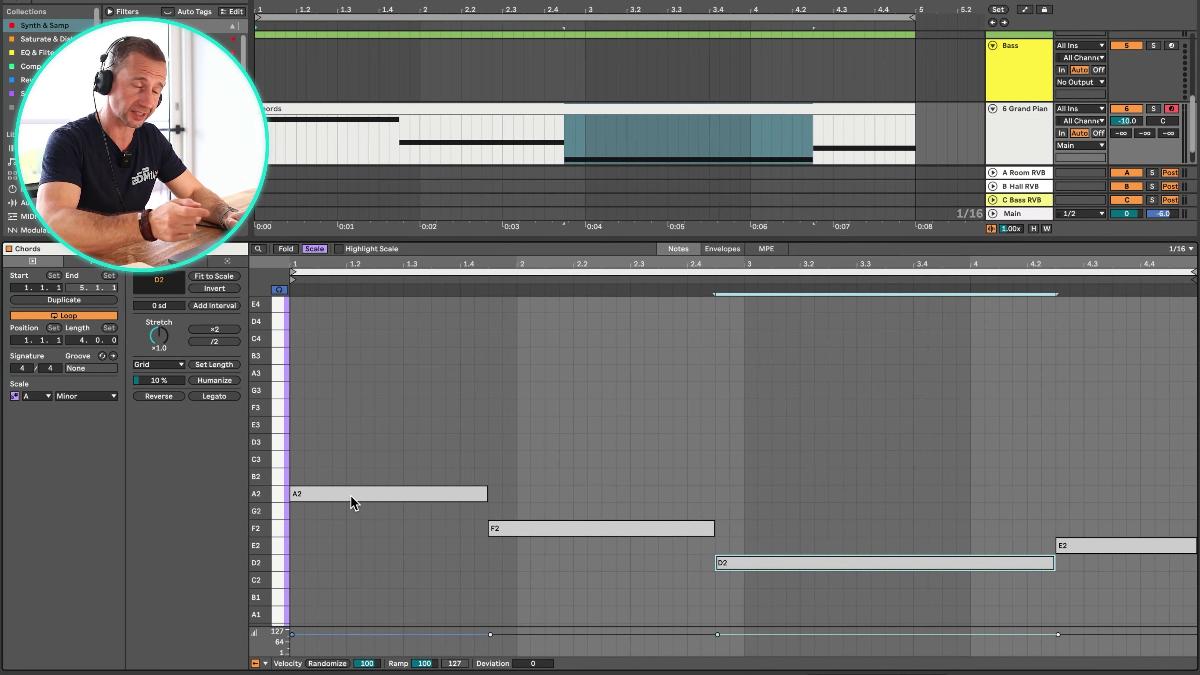
Turn off note preview, stack copies of the first A2 note at C3 and E3 to form a chord, and play it
{"action": "key", "text": "p"}
{"action": "left_click_drag", "start_coordinate": [354, 499], "coordinate": [354, 437]}
{"action": "key", "text": "space"}
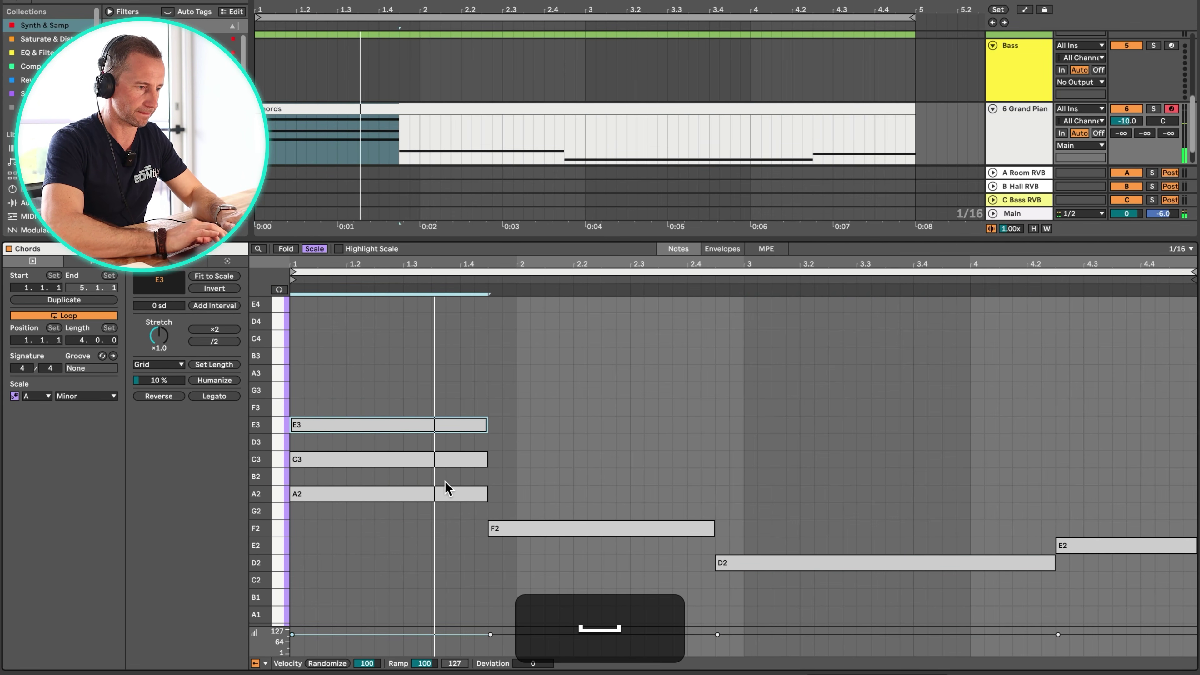
Build the second chord by stacking copies of the F2 note at A2, C3 and E3, and play it back
{"action": "left_click_drag", "start_coordinate": [538, 539], "coordinate": [539, 425]}
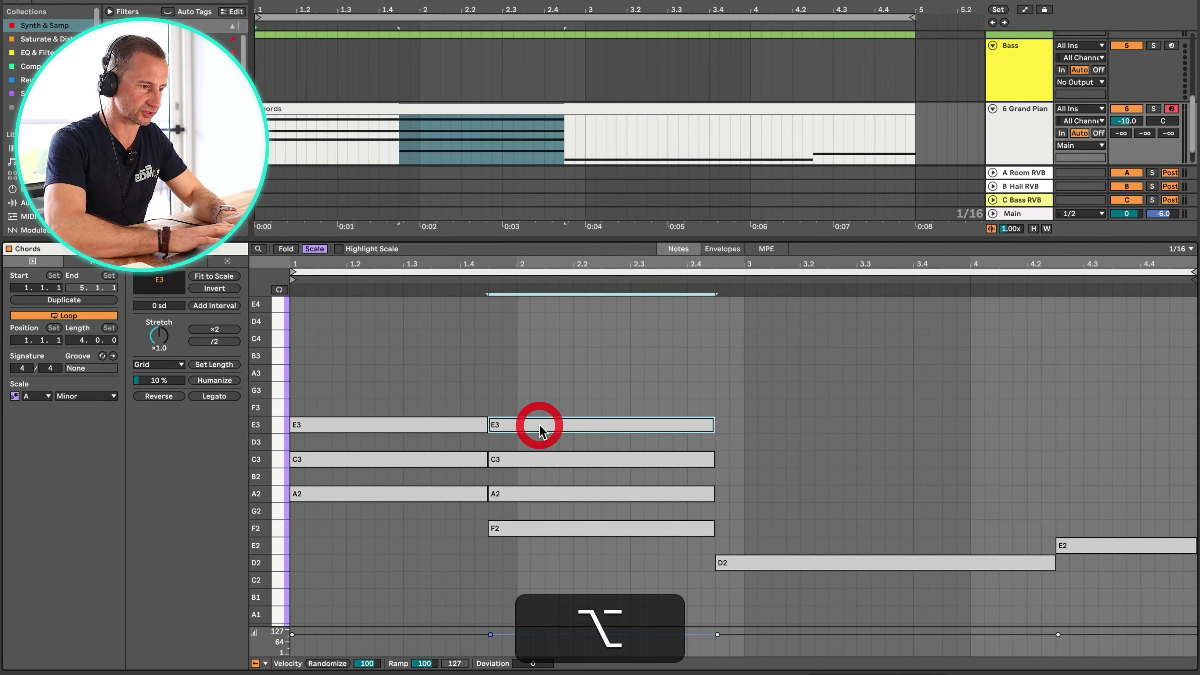
{"action": "key", "text": "space"}
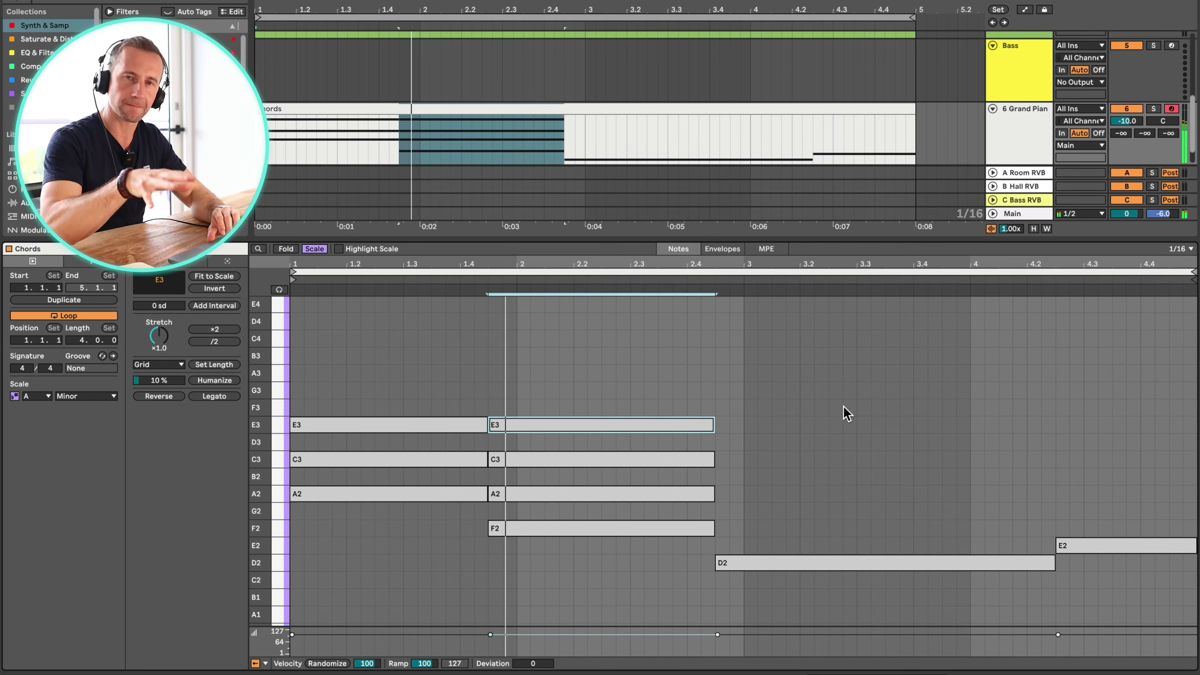
{"action": "key", "text": "space"}
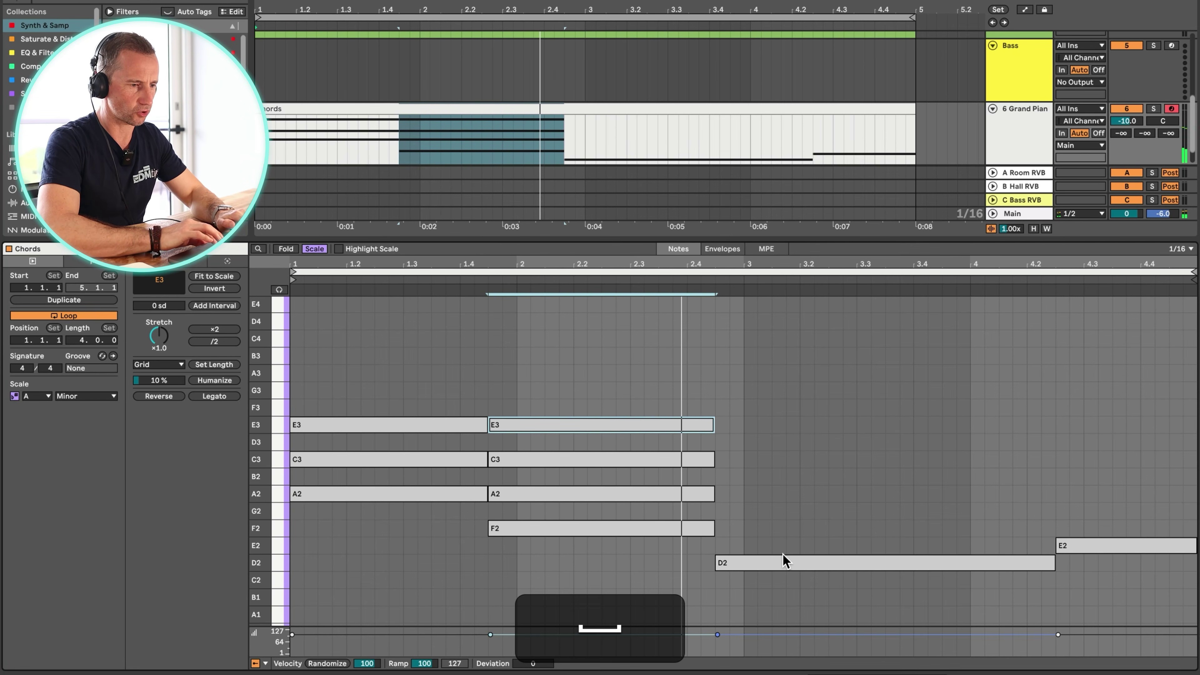
Build the third chord by stacking copies of the D2 note at A2, C3 and E3, and listen to it
{"action": "left_click", "coordinate": [784, 561]}
{"action": "left_click_drag", "start_coordinate": [784, 562], "coordinate": [783, 429]}
{"action": "left_click", "coordinate": [637, 280]}
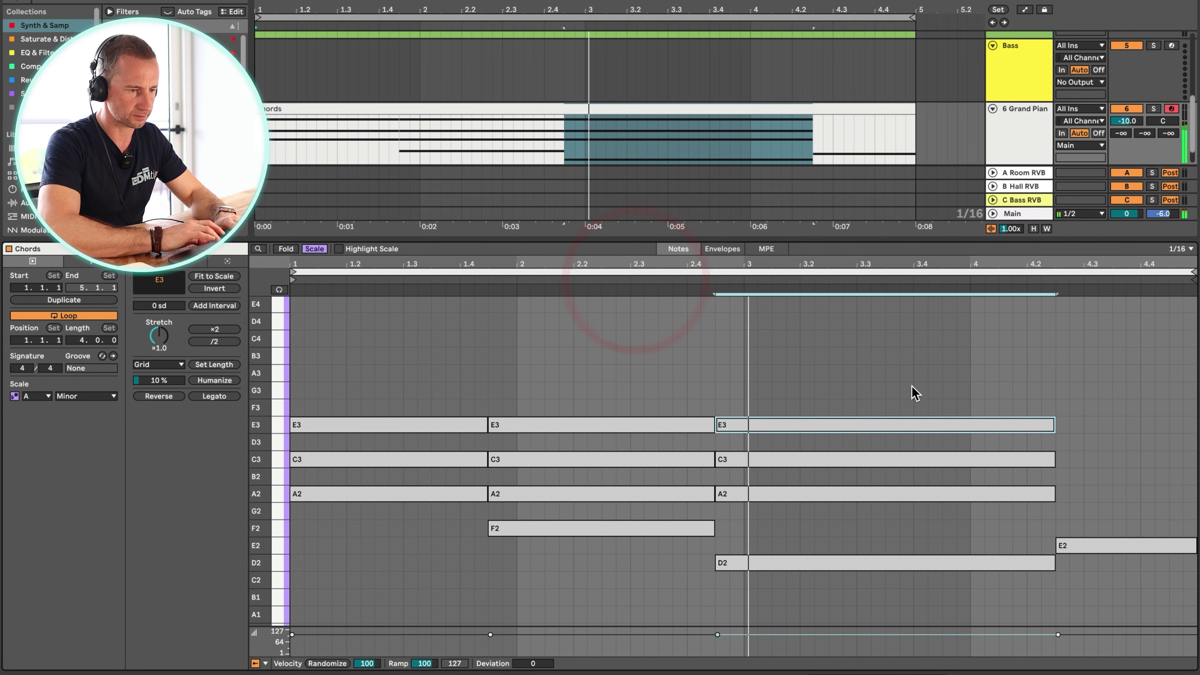
{"action": "left_click", "coordinate": [1011, 398]}
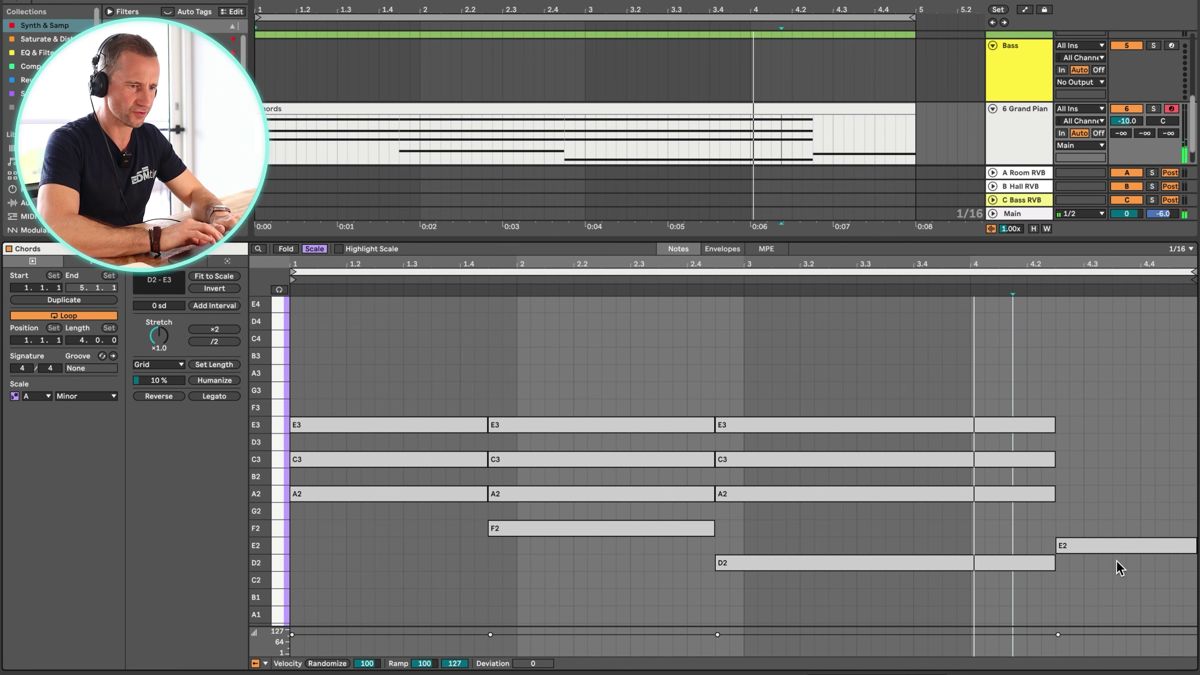
Build the last chord by stacking copies of the E2 note at A2, C3 and E3, and play it back
{"action": "left_click_drag", "start_coordinate": [1099, 554], "coordinate": [1097, 426]}
{"action": "left_click", "coordinate": [951, 280]}
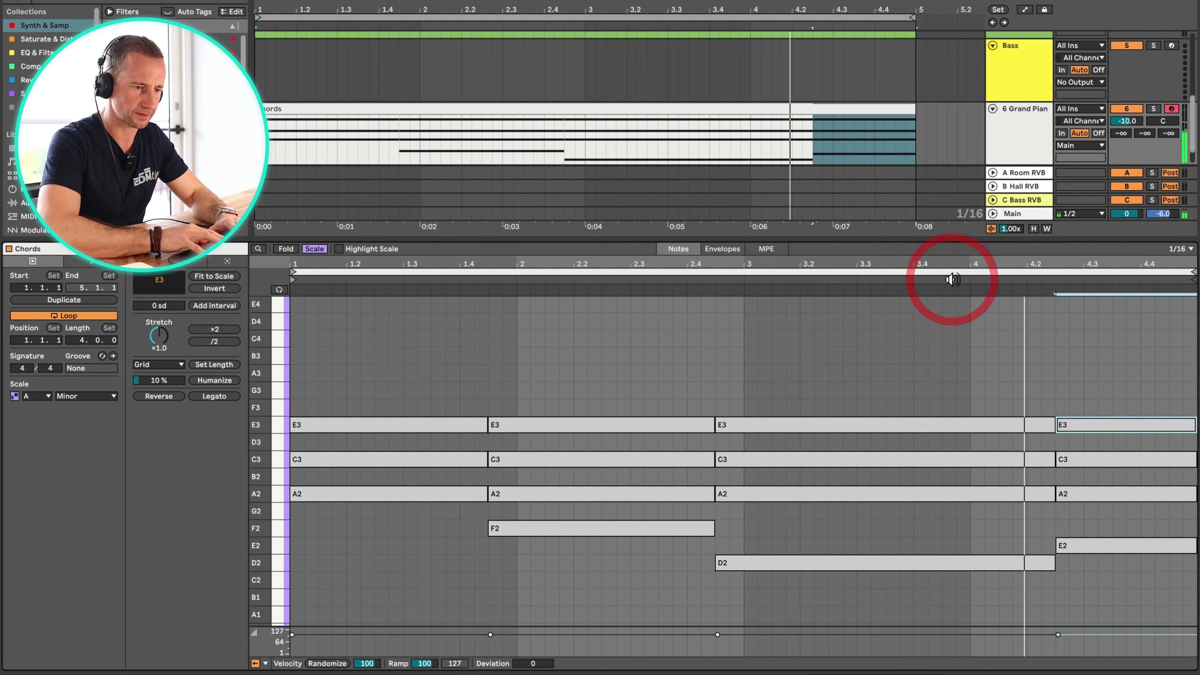
{"action": "key", "text": "space"}
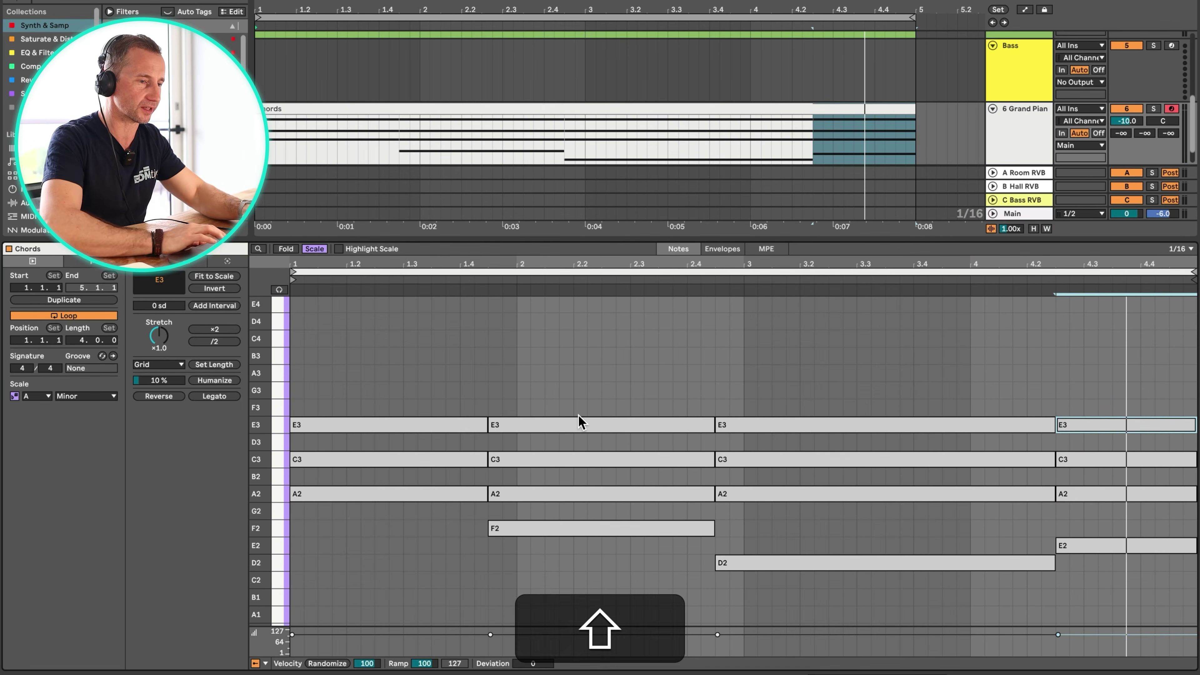
Leave the note editor for the device view and select the Drums track
{"action": "key", "text": "shift+Tab"}
{"action": "left_click", "coordinate": [1025, 328]}
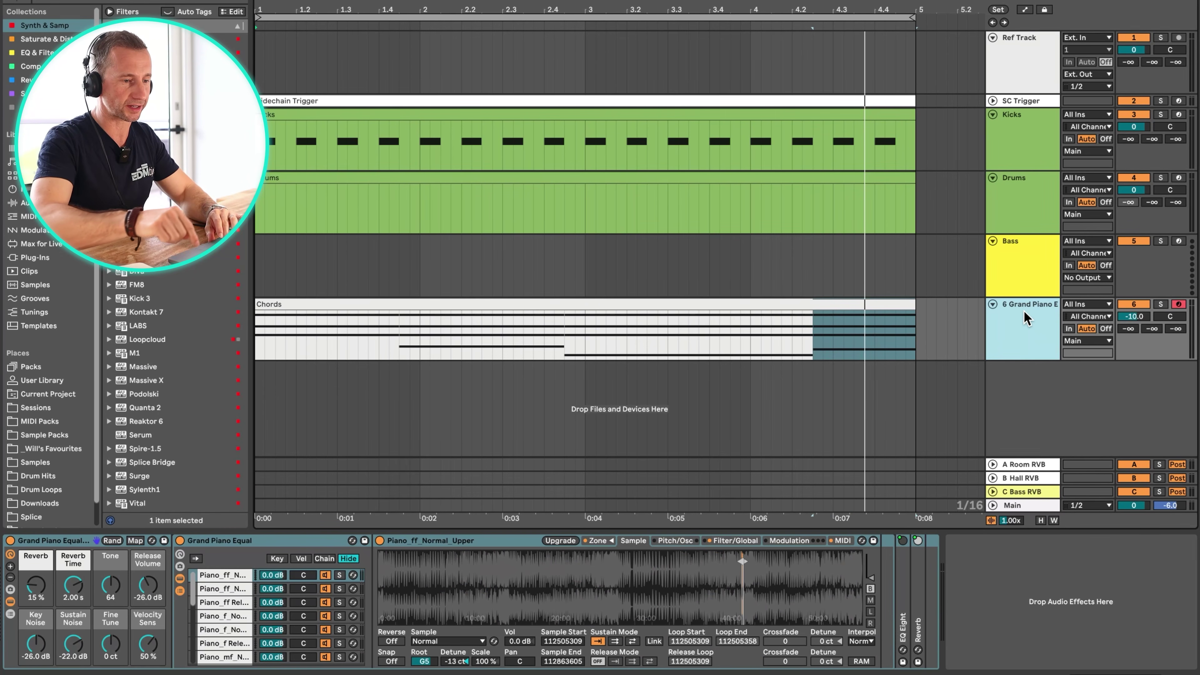
{"action": "left_click", "coordinate": [1008, 183]}
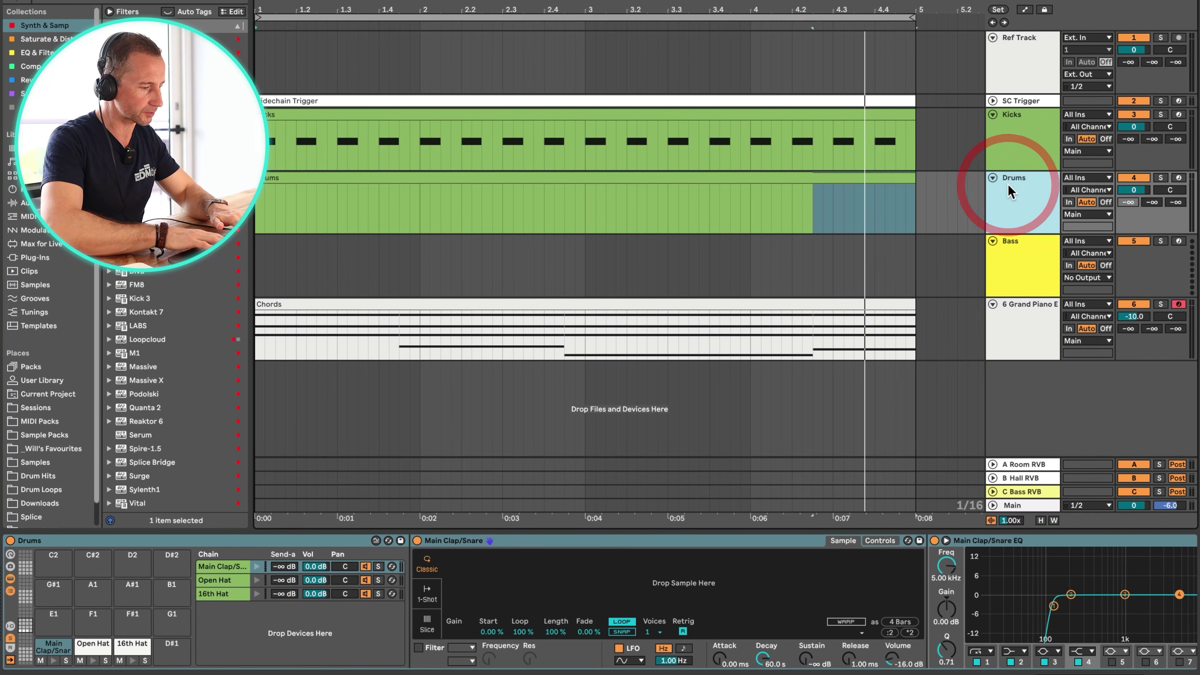
Launch the Splice app and switch back to Ableton Live
{"action": "key", "text": "ctrl+space"}
{"action": "type", "text": "splice"}
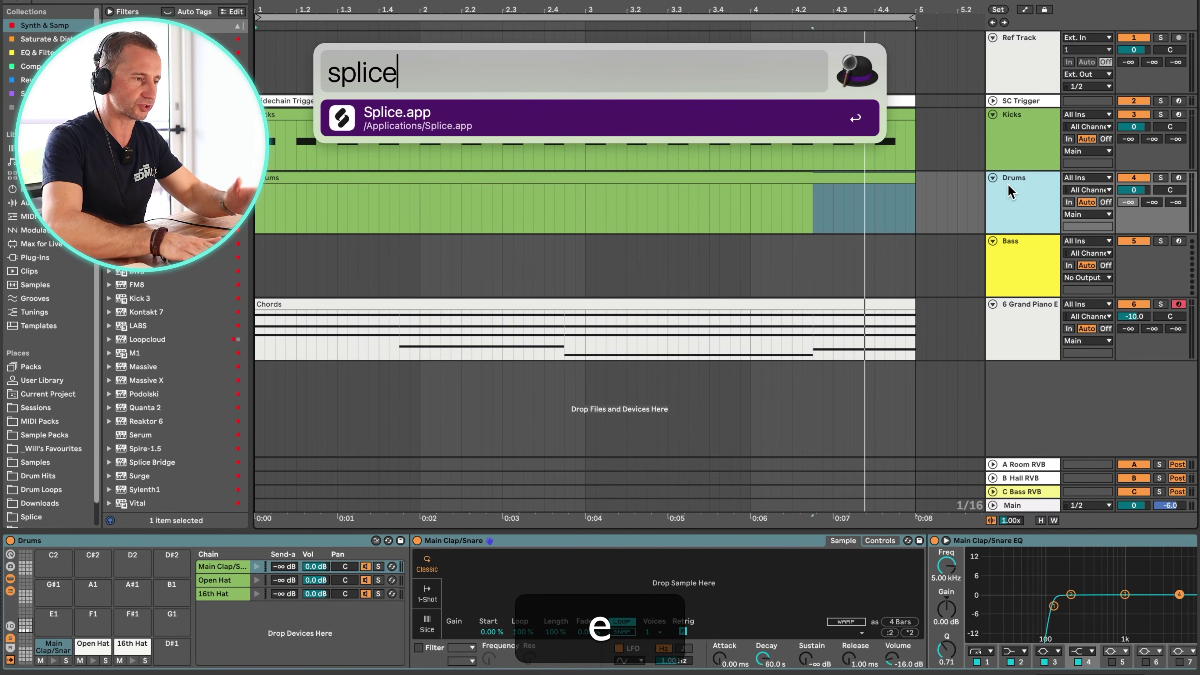
{"action": "key", "text": "Return"}
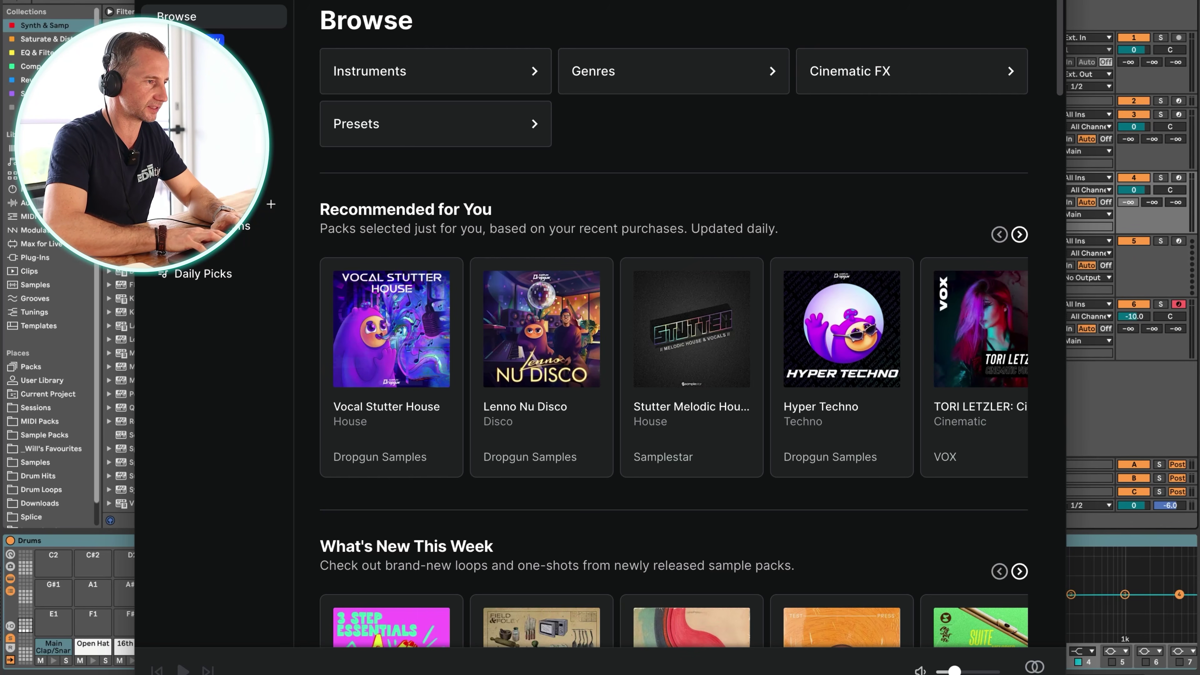
{"action": "key", "text": "super+Tab"}
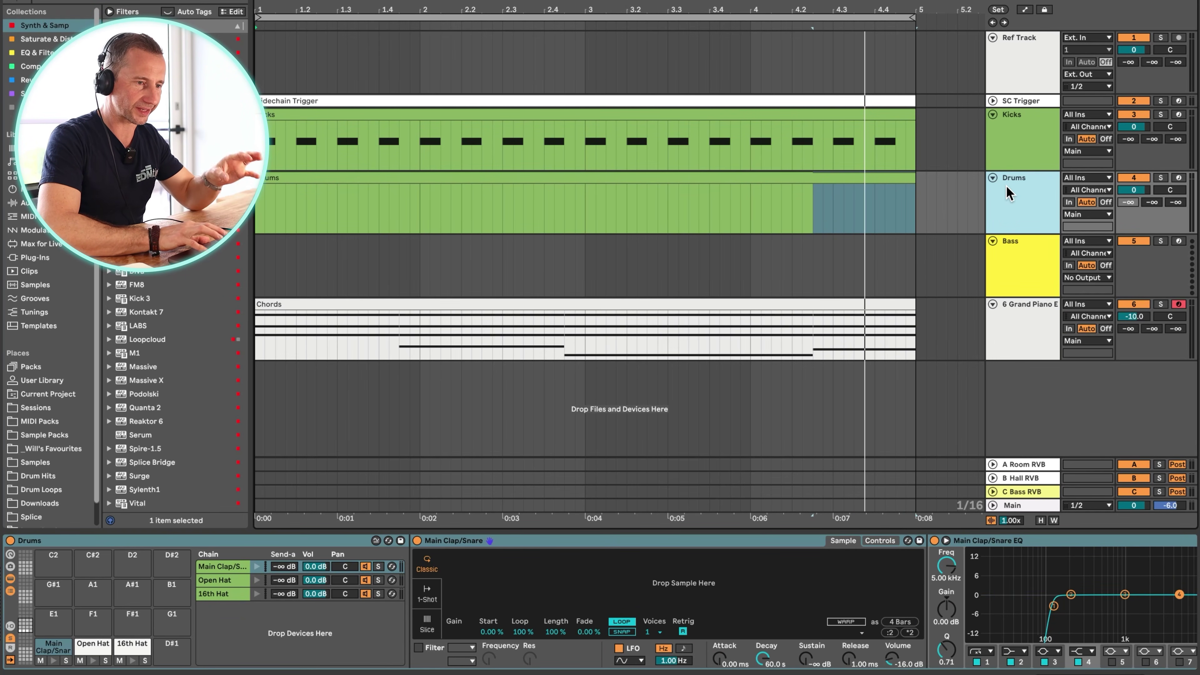
Insert an audio track below Drums and loop bars 1 to 4
{"action": "key", "text": "super+t"}
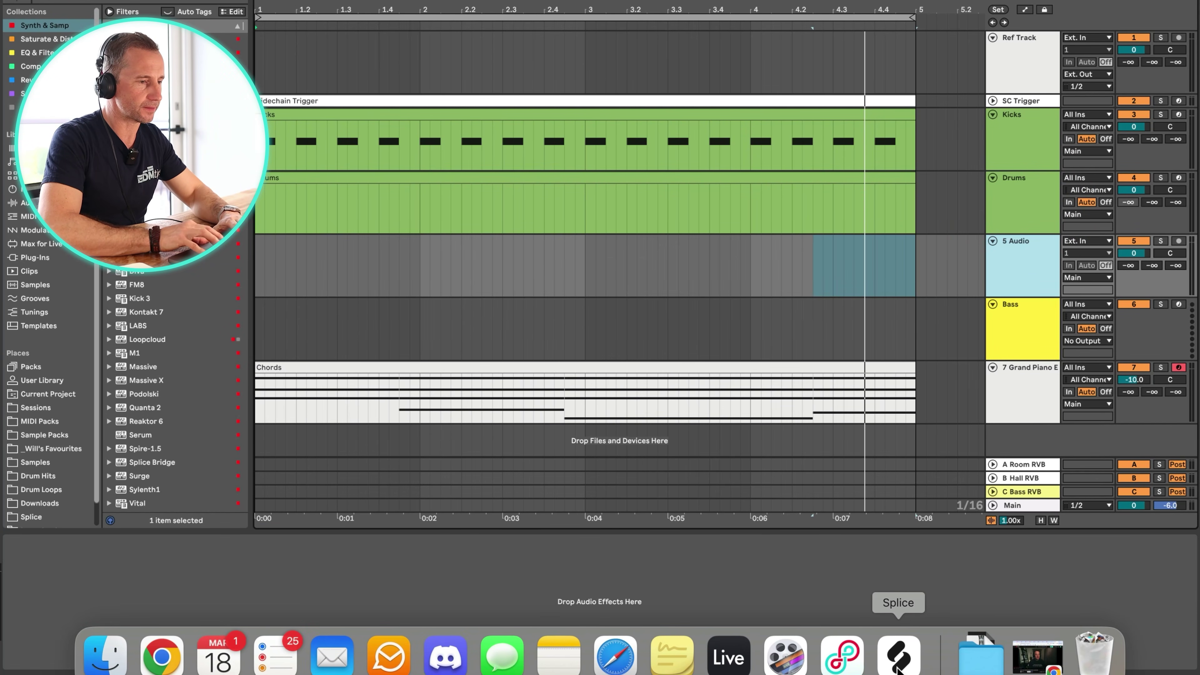
{"action": "left_click_drag", "start_coordinate": [263, 273], "coordinate": [897, 262]}
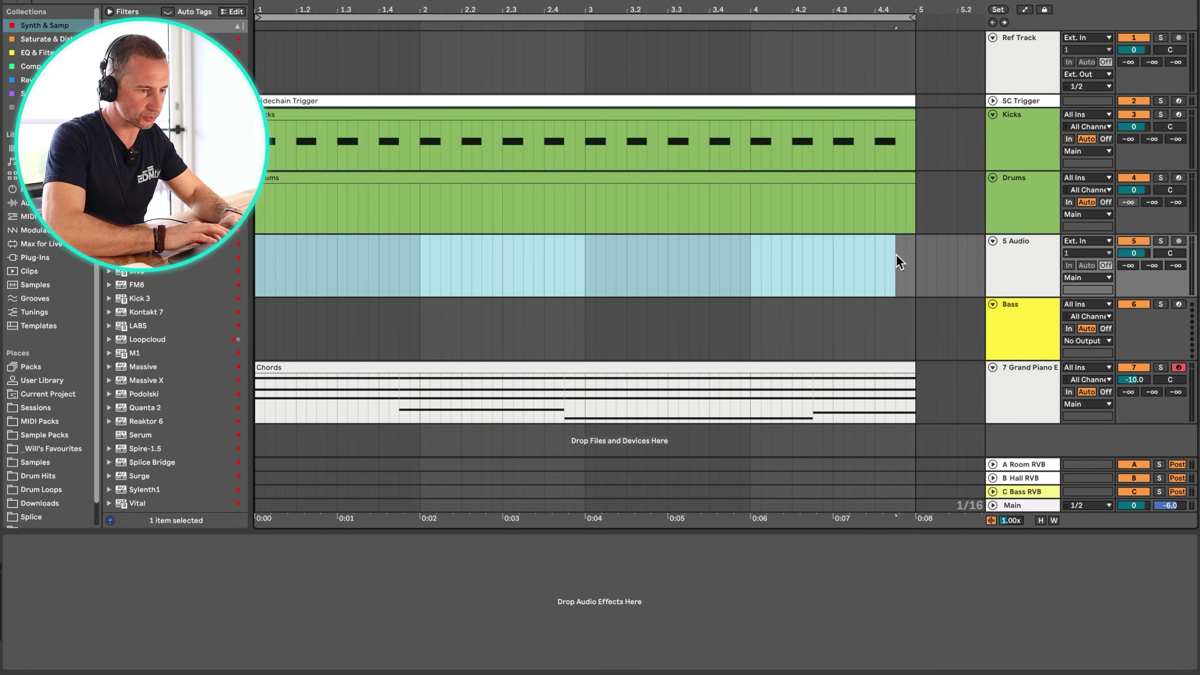
{"action": "key", "text": "super+l"}
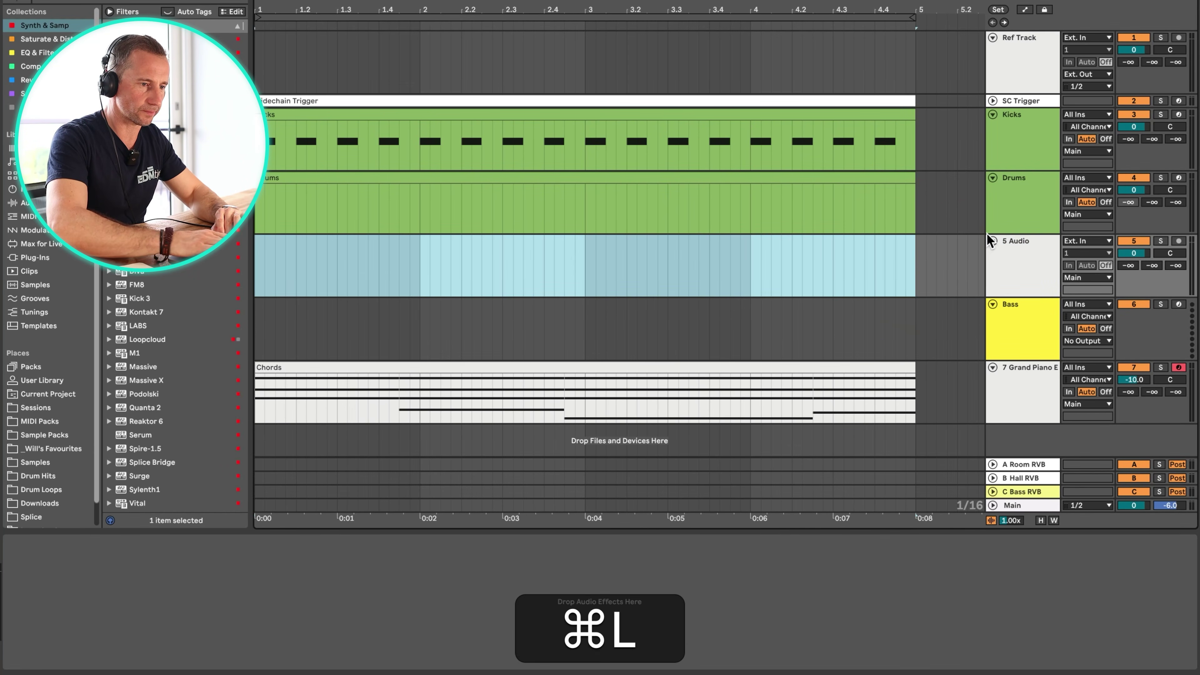
Solo the Kicks track together with the new audio track
{"action": "left_click", "coordinate": [1160, 114]}
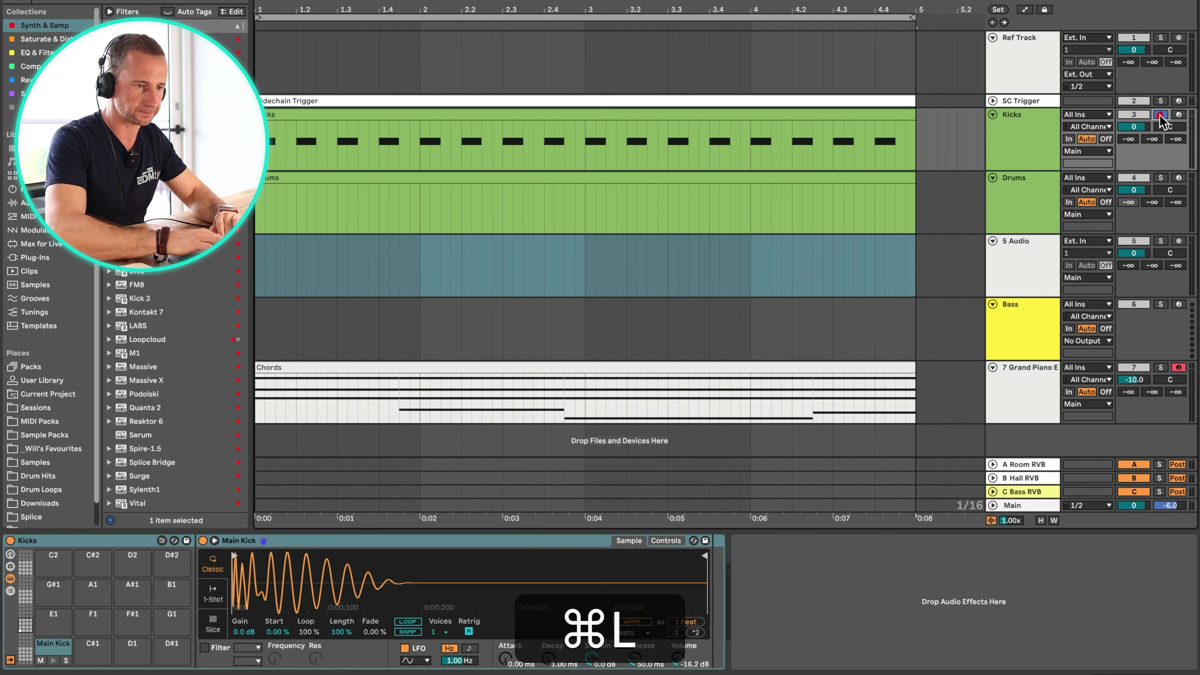
{"action": "left_click", "coordinate": [1162, 242], "text": "super"}
Switch to Splice and search its samples for "cabasa"
{"action": "left_click", "coordinate": [885, 650]}
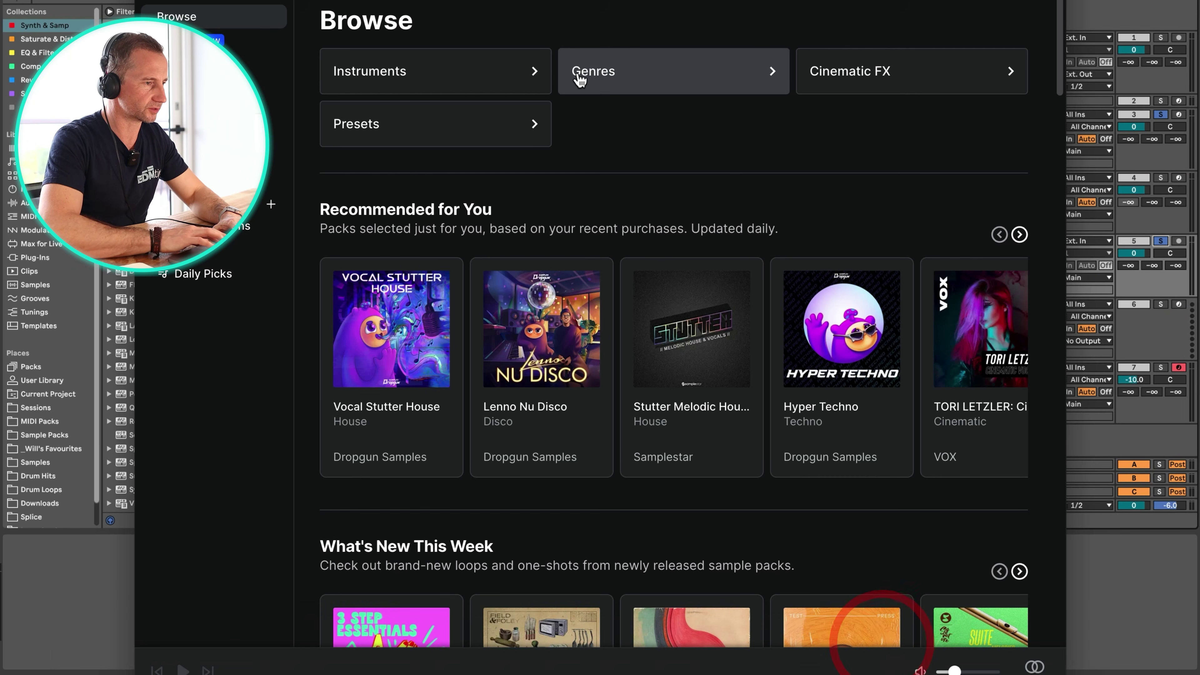
{"action": "key", "text": "a"}
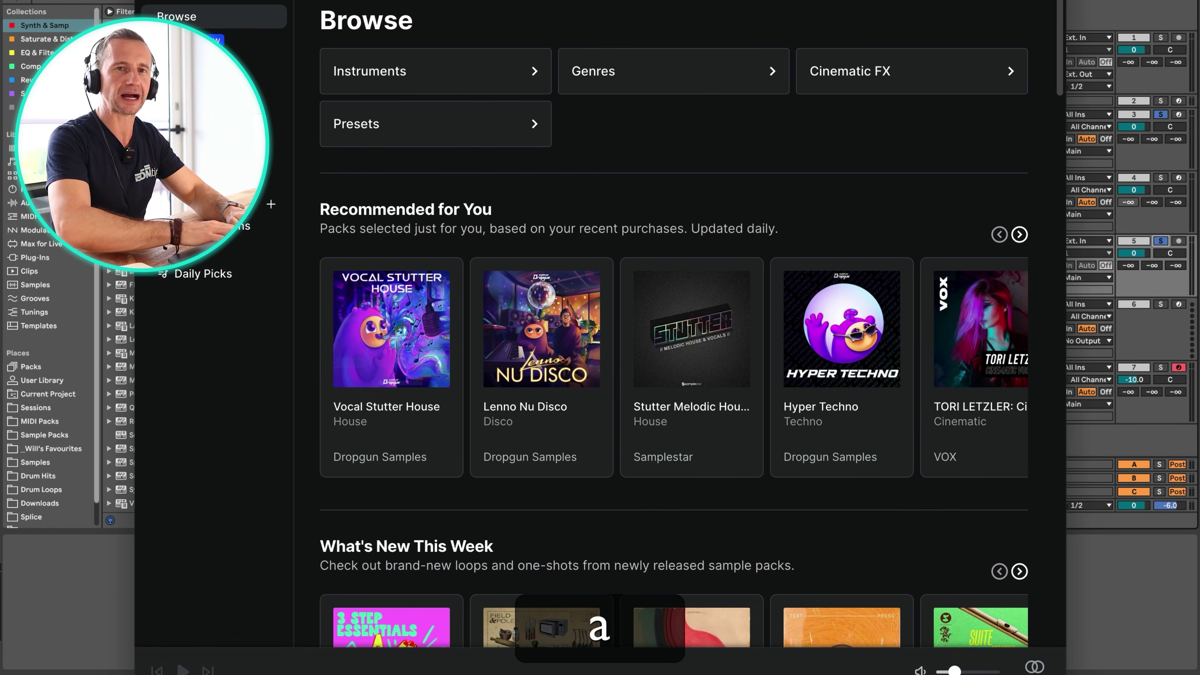
{"action": "key", "text": "Return"}
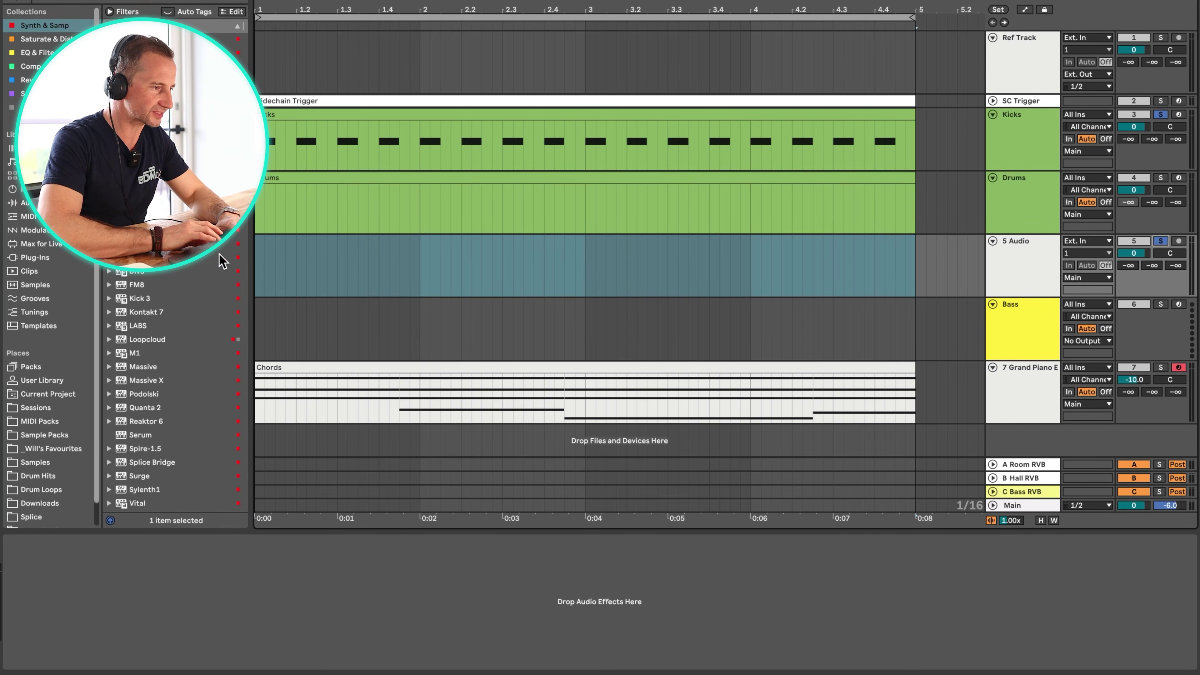
Start playback from bar 1 in Ableton Live and limit the cabasa results in Splice to loops
{"action": "left_click", "coordinate": [254, 260]}
{"action": "key", "text": "space"}
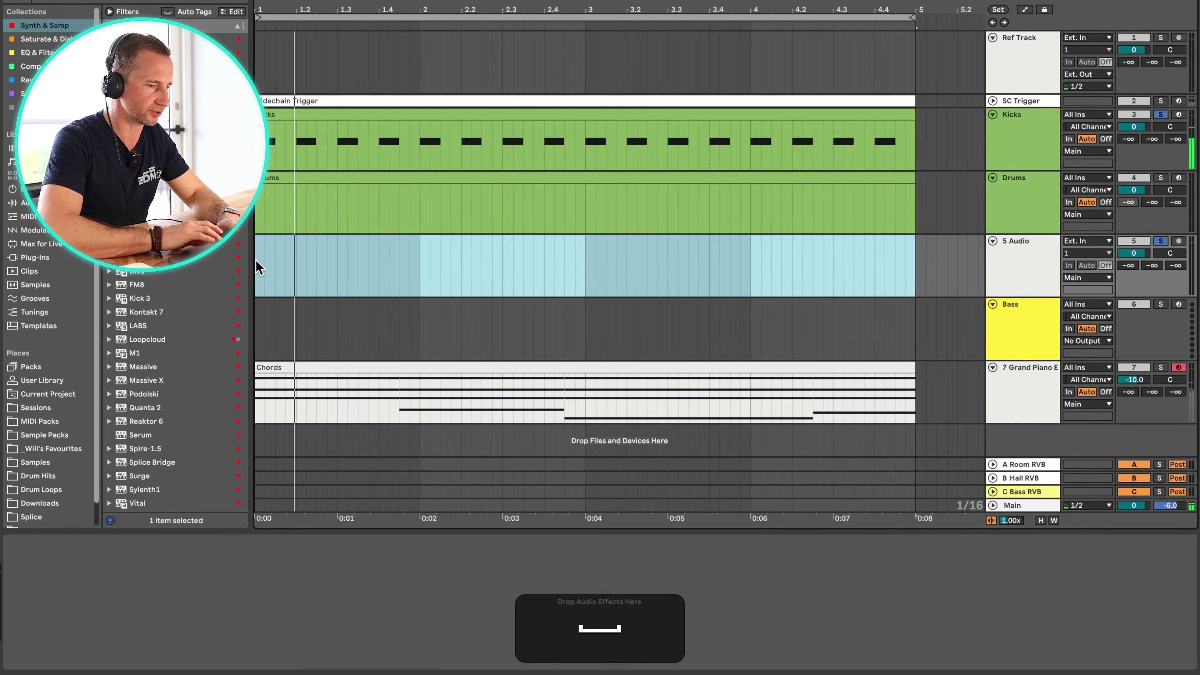
{"action": "left_click", "coordinate": [898, 666]}
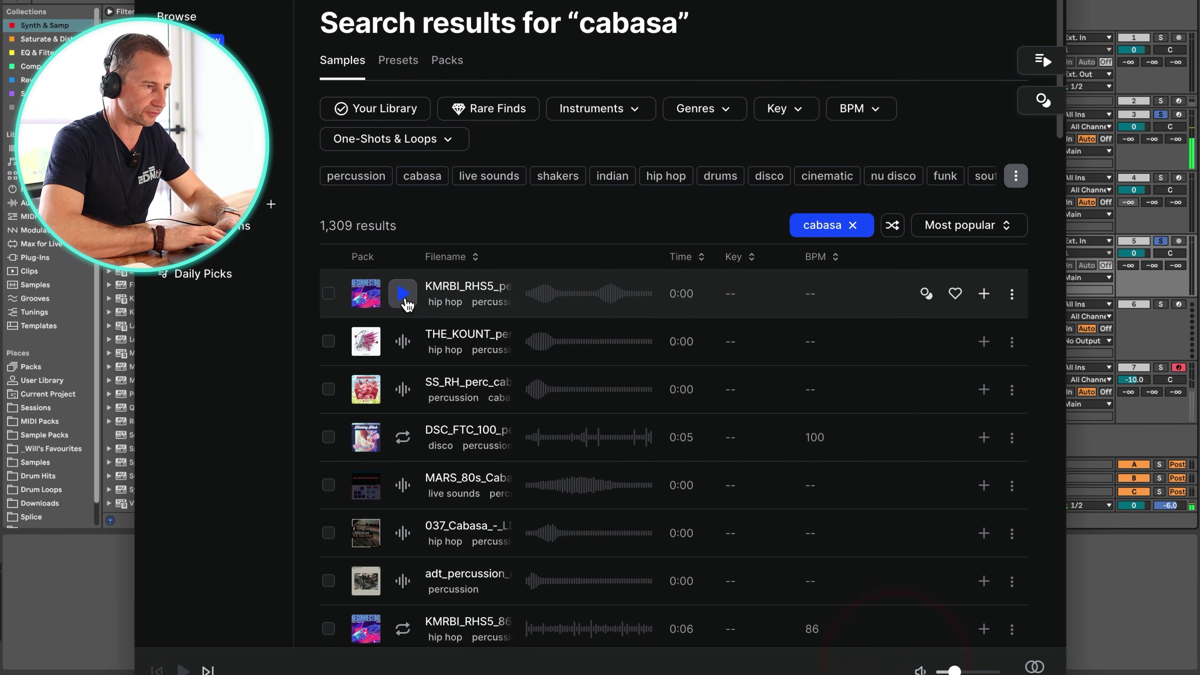
{"action": "left_click", "coordinate": [447, 138]}
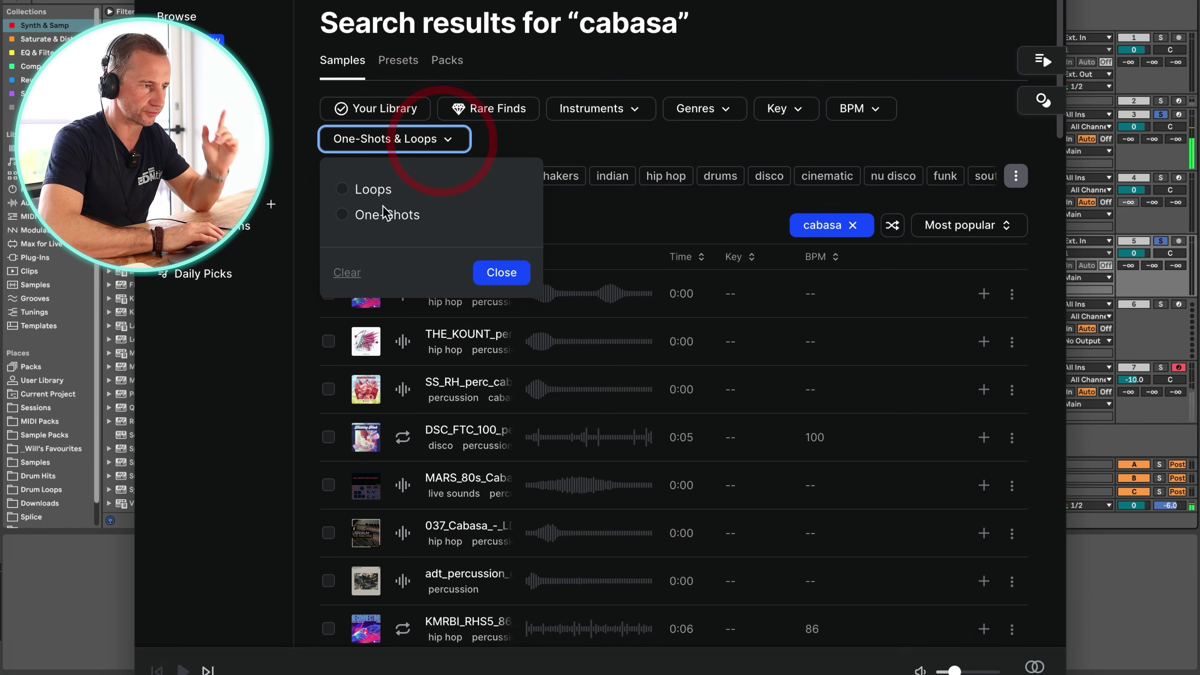
{"action": "left_click", "coordinate": [346, 198]}
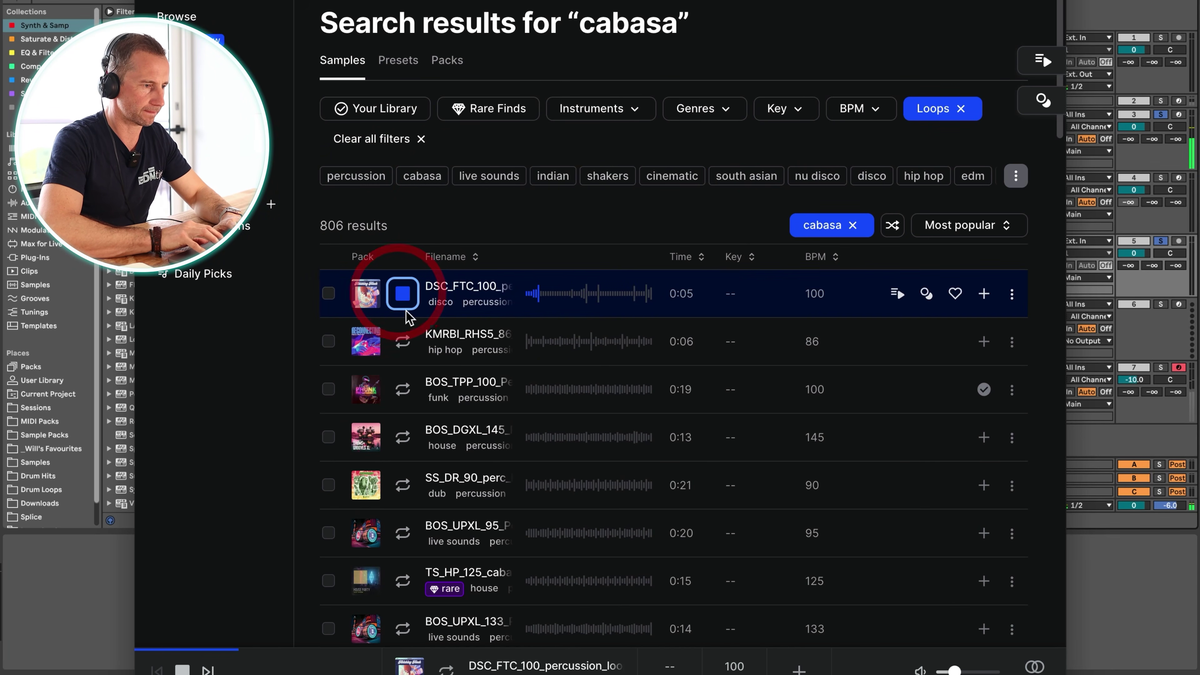
Audition several of the cabasa loops against the kick, ending with the 120 BPM MARS_LIN_120 loop
{"action": "left_click", "coordinate": [403, 341]}
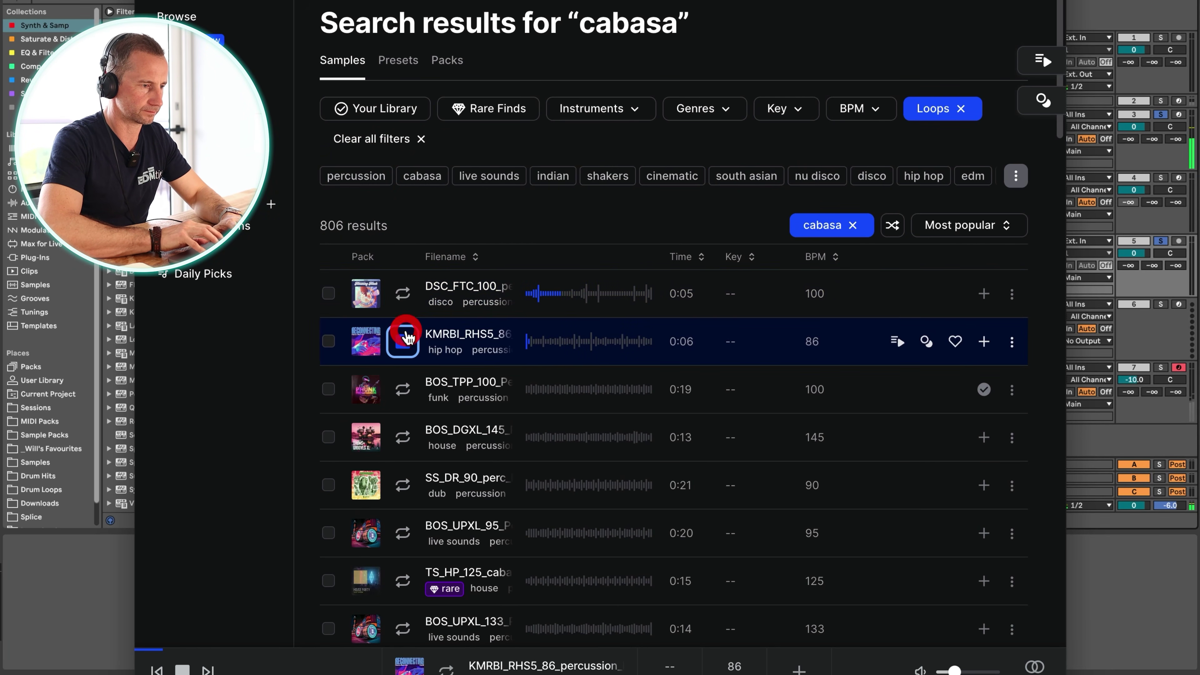
{"action": "left_click", "coordinate": [403, 389]}
{"action": "scroll", "coordinate": [404, 398], "scroll_direction": "down", "scroll_amount": 8}
{"action": "left_click", "coordinate": [402, 408]}
{"action": "left_click", "coordinate": [402, 455]}
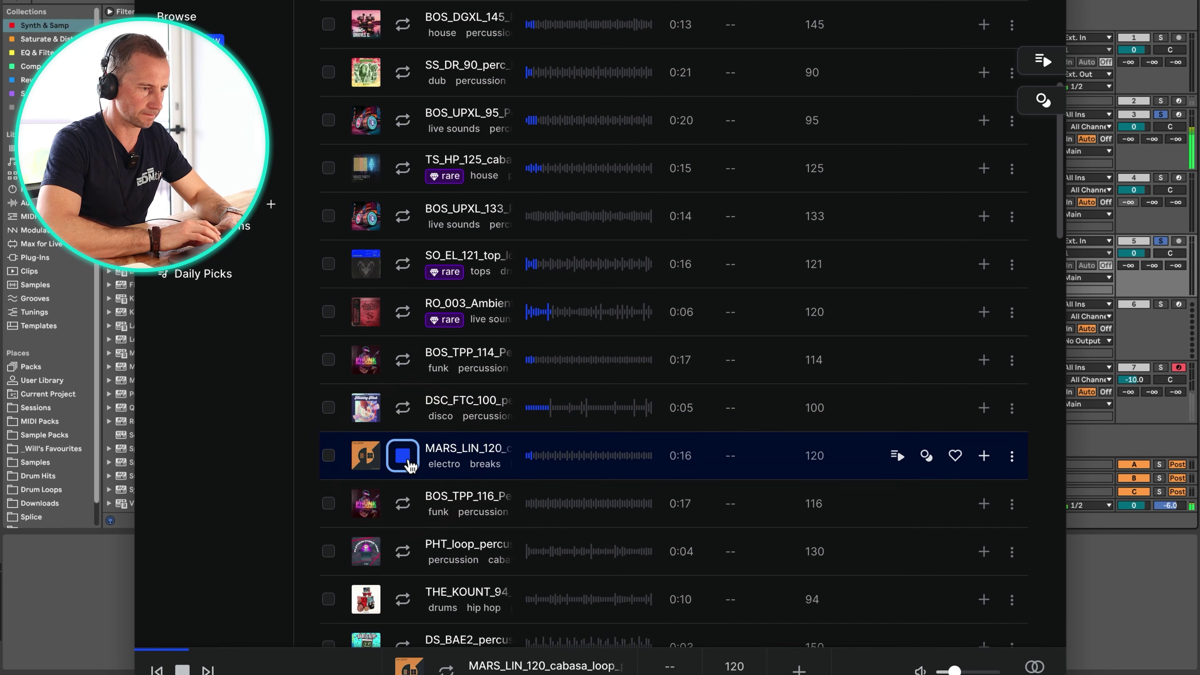
{"action": "key", "text": "space"}
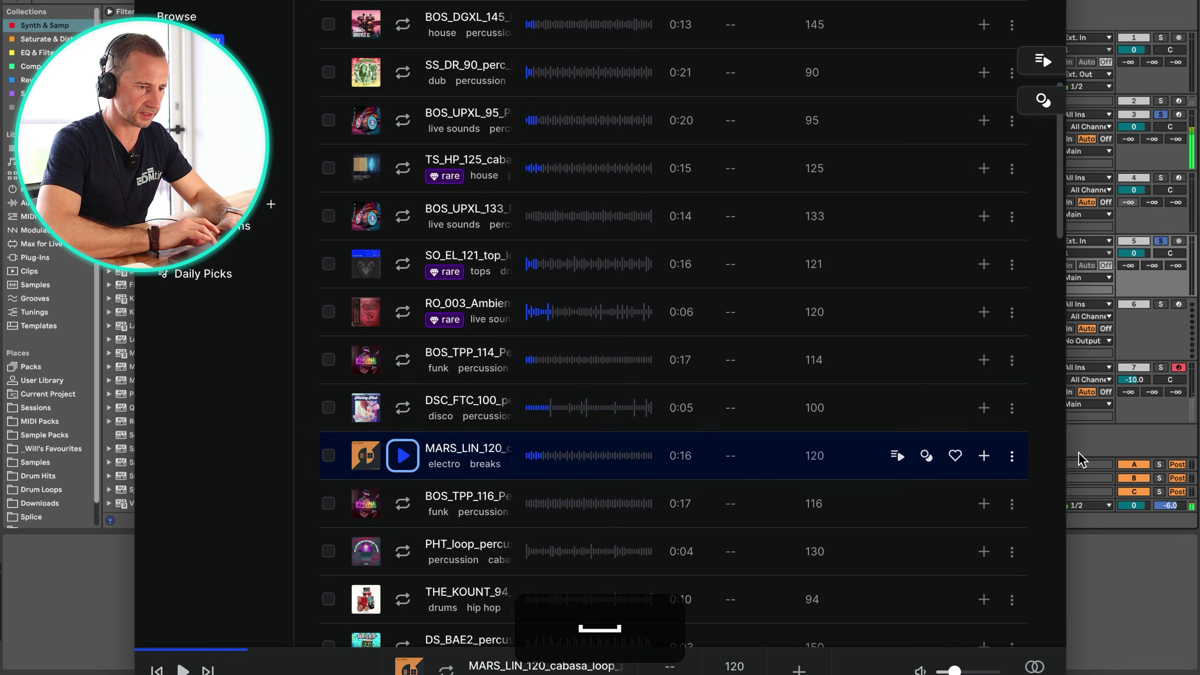
Add the MARS_LIN_120 cabasa loop to the Splice library and place it in the Ableton Live arrangement below the Chords clip, near the start of bar 1
{"action": "left_click", "coordinate": [985, 457]}
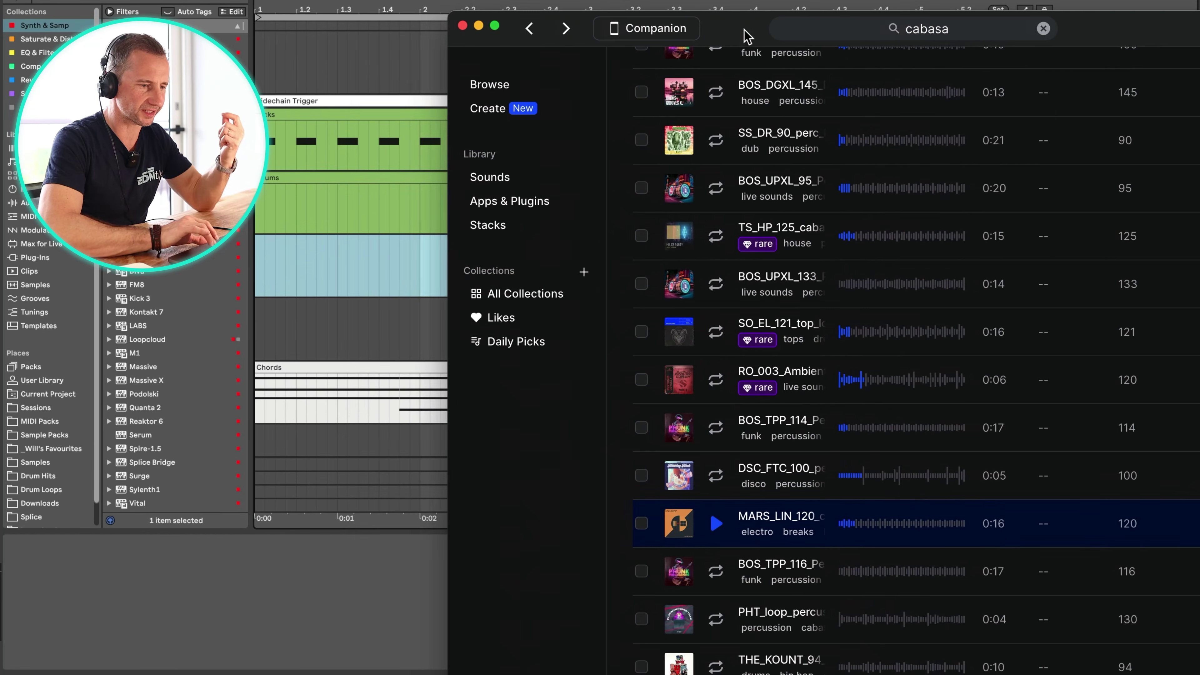
{"action": "left_click", "coordinate": [844, 32]}
{"action": "left_click_drag", "start_coordinate": [802, 514], "coordinate": [265, 444]}
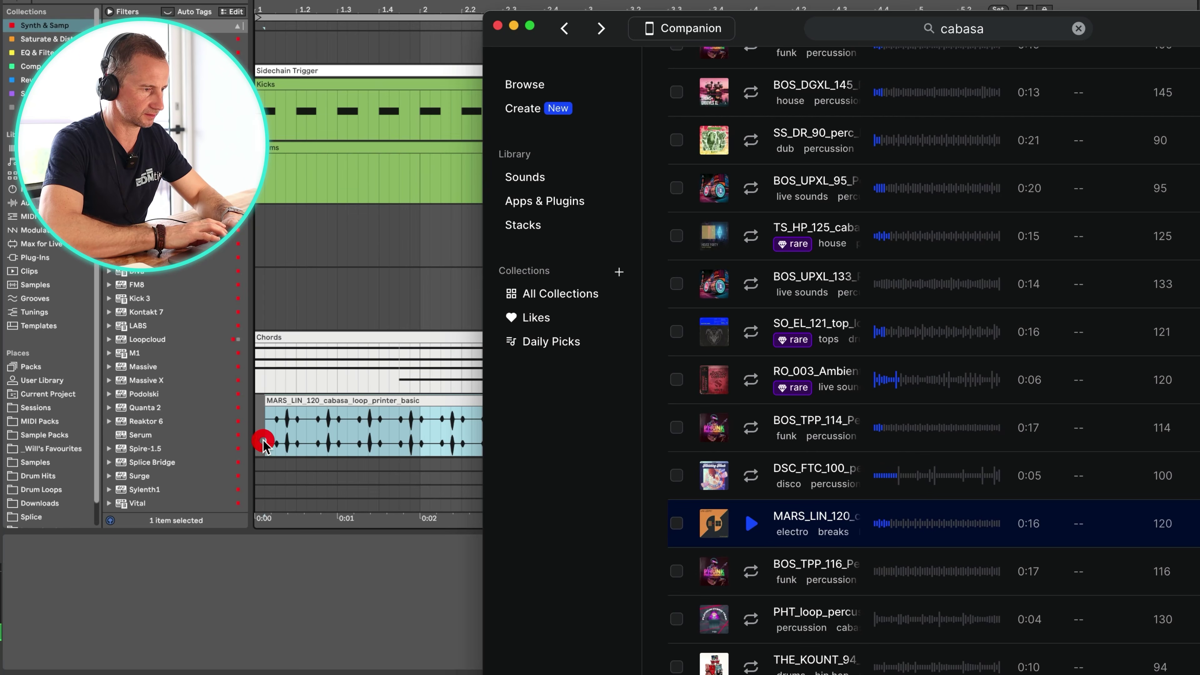
Play the arrangement and align the start of the MARS_LIN_120 cabasa clip with bar 1 in Ableton Live
{"action": "left_click", "coordinate": [255, 435]}
{"action": "left_click", "coordinate": [313, 432]}
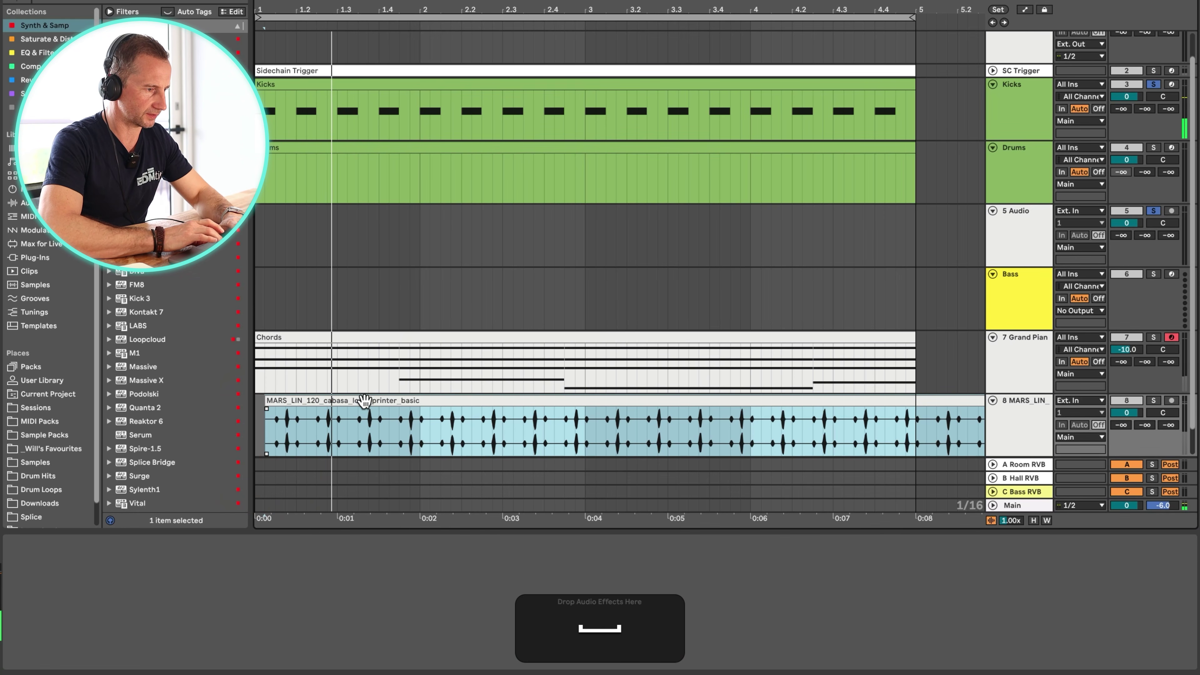
{"action": "left_click_drag", "start_coordinate": [367, 419], "coordinate": [357, 420]}
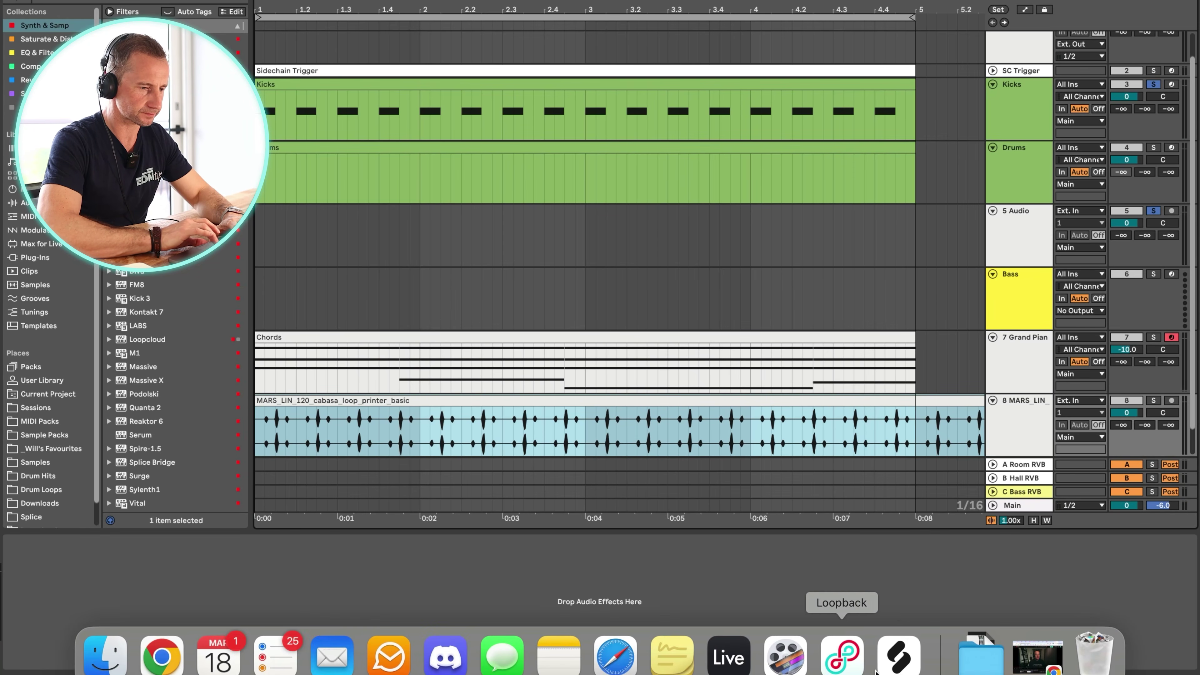
Stop the loop preview in Splice and inspect the cabasa clip's waveform and warp settings in Ableton Live
{"action": "left_click", "coordinate": [901, 651]}
{"action": "left_click", "coordinate": [751, 523]}
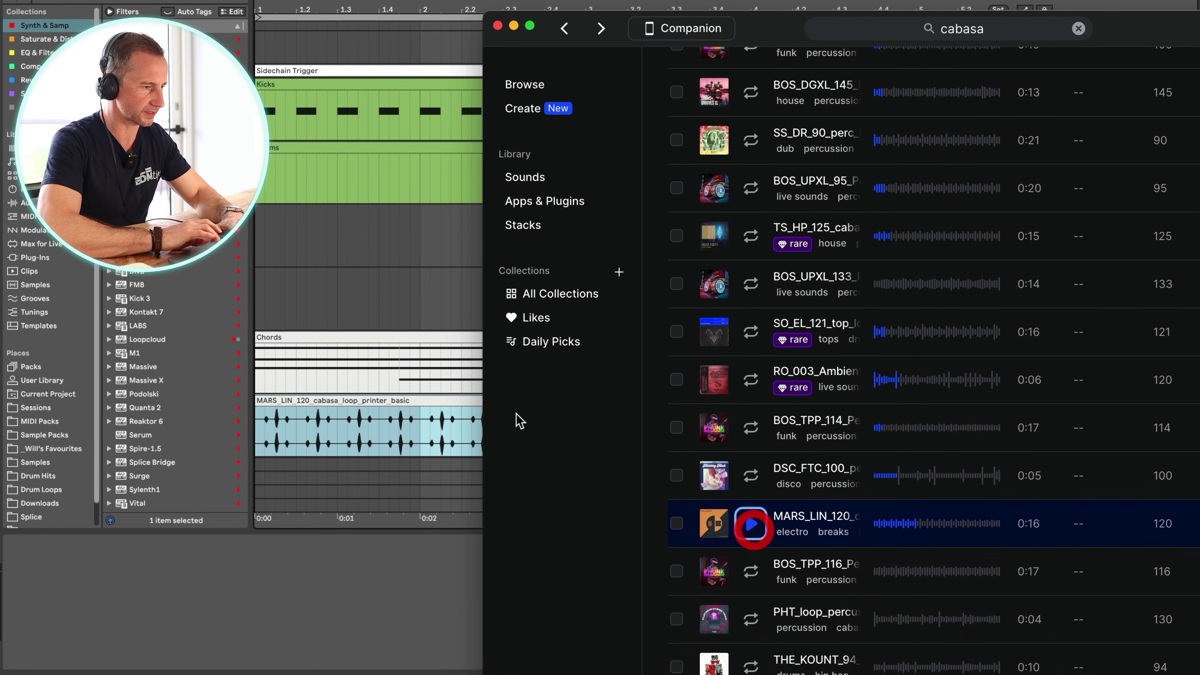
{"action": "left_click", "coordinate": [310, 249]}
{"action": "double_click", "coordinate": [283, 400]}
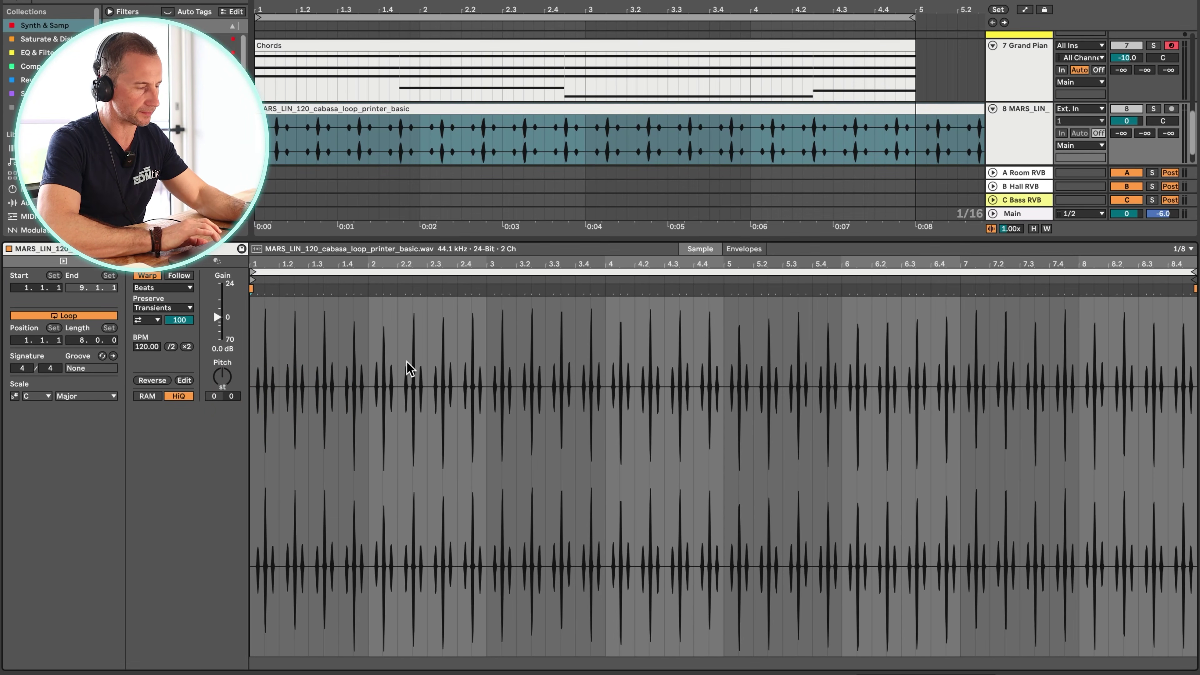
{"action": "key", "text": "shift+Tab"}
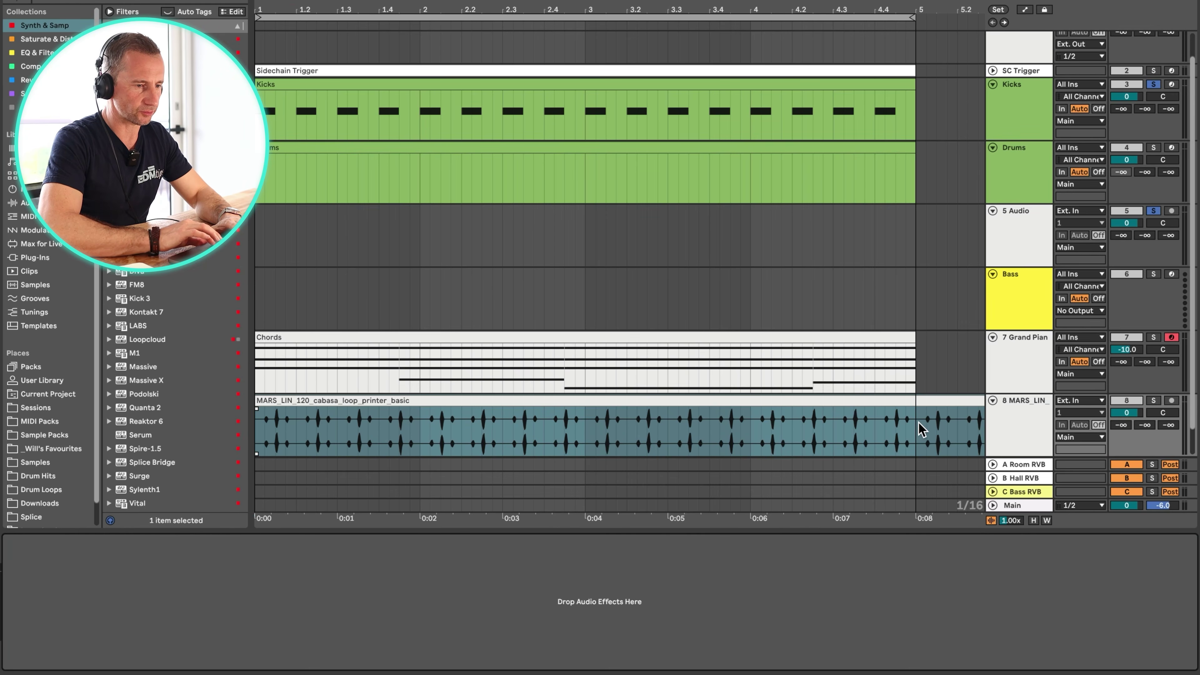
Move the cabasa loop track directly below the Drums track and name it "Beat"
{"action": "left_click_drag", "start_coordinate": [922, 429], "coordinate": [1000, 205]}
{"action": "left_click", "coordinate": [1006, 255]}
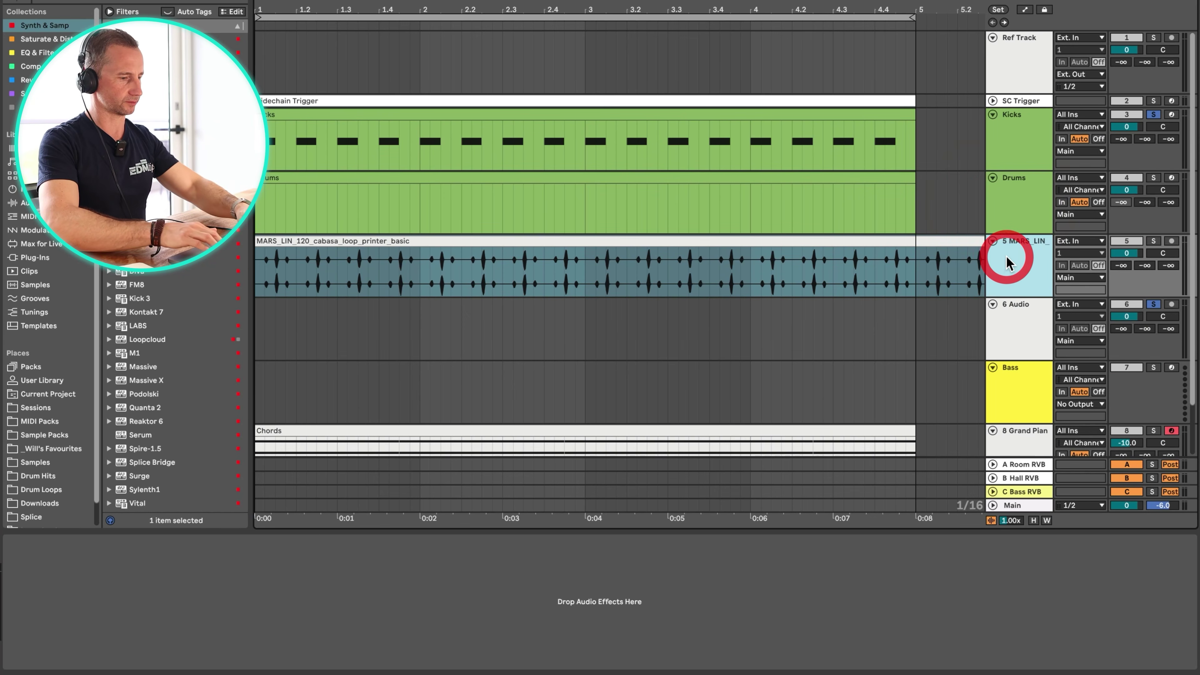
{"action": "key", "text": "shift+super+r"}
{"action": "type", "text": "Bea"}
Colour the cabasa loop track green like the drum tracks and apply that track colour to its clip
{"action": "right_click", "coordinate": [1006, 255]}
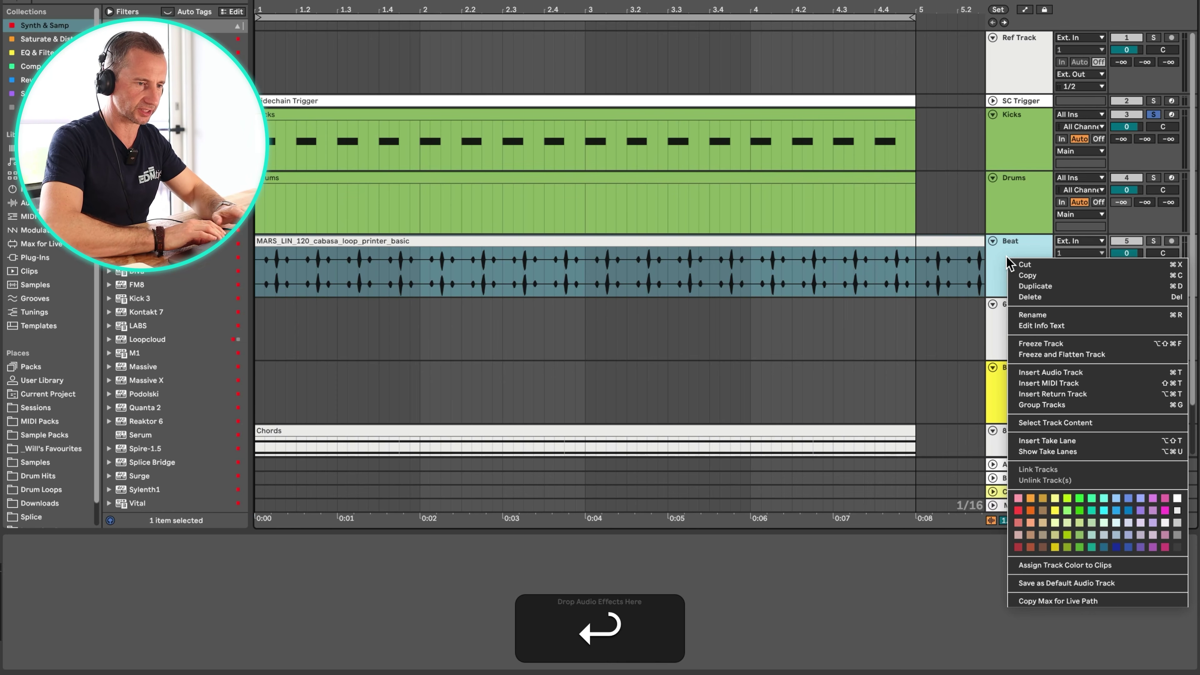
{"action": "left_click", "coordinate": [1082, 537]}
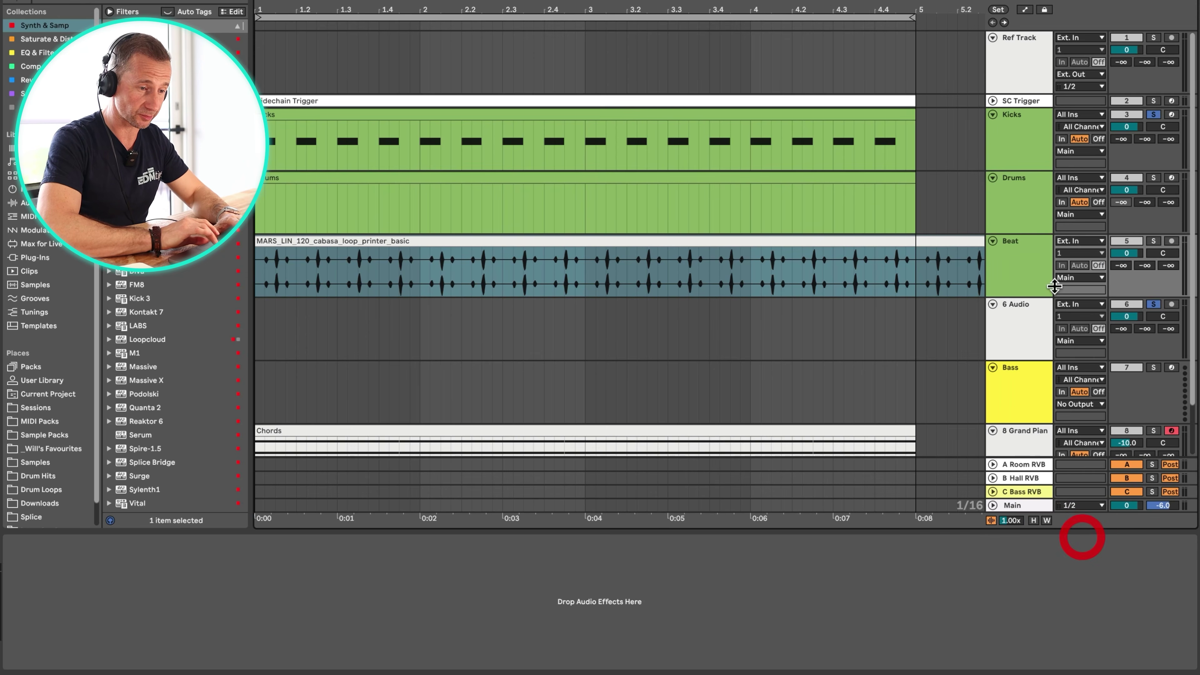
{"action": "left_click", "coordinate": [1013, 249]}
{"action": "right_click", "coordinate": [1017, 257]}
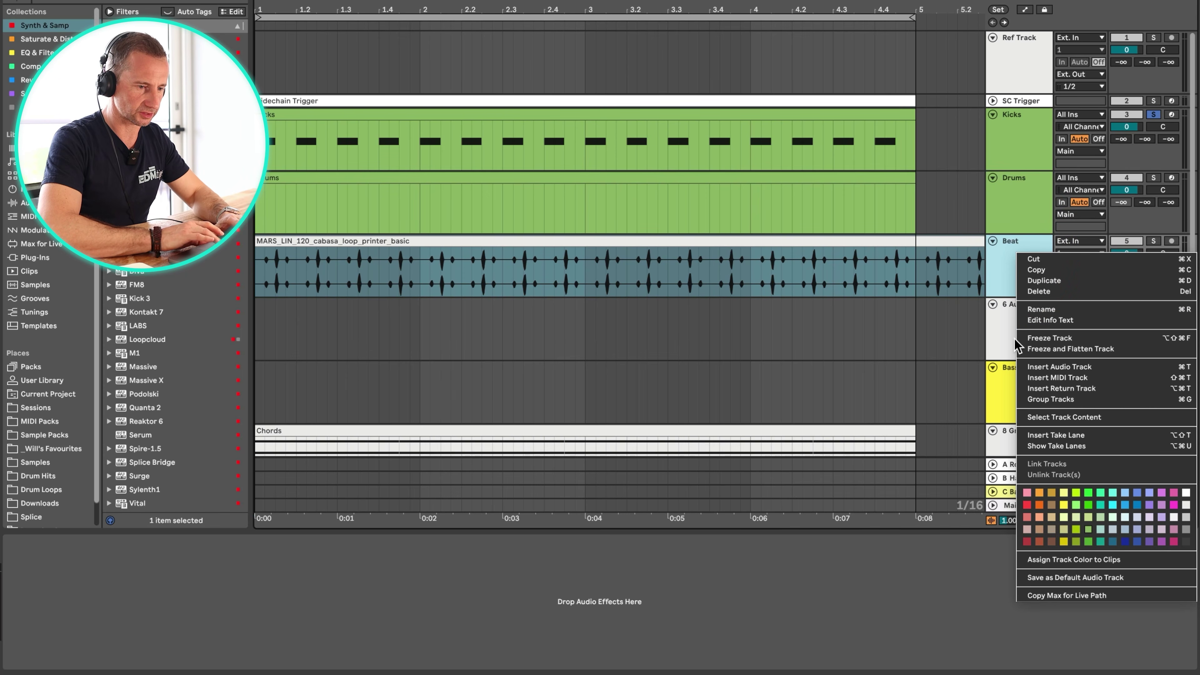
{"action": "left_click", "coordinate": [1045, 556]}
Rename the cabasa loop track "Cabasa"
{"action": "key", "text": "super+r"}
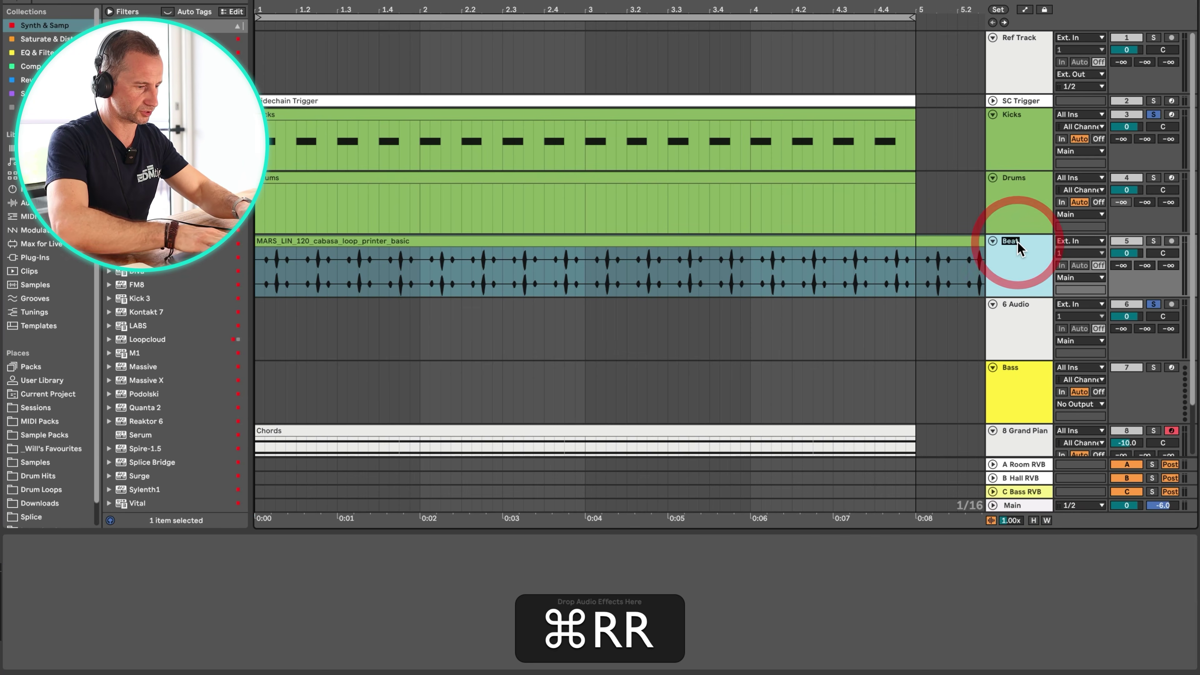
{"action": "type", "text": "Cabasa"}
{"action": "key", "text": "Return"}
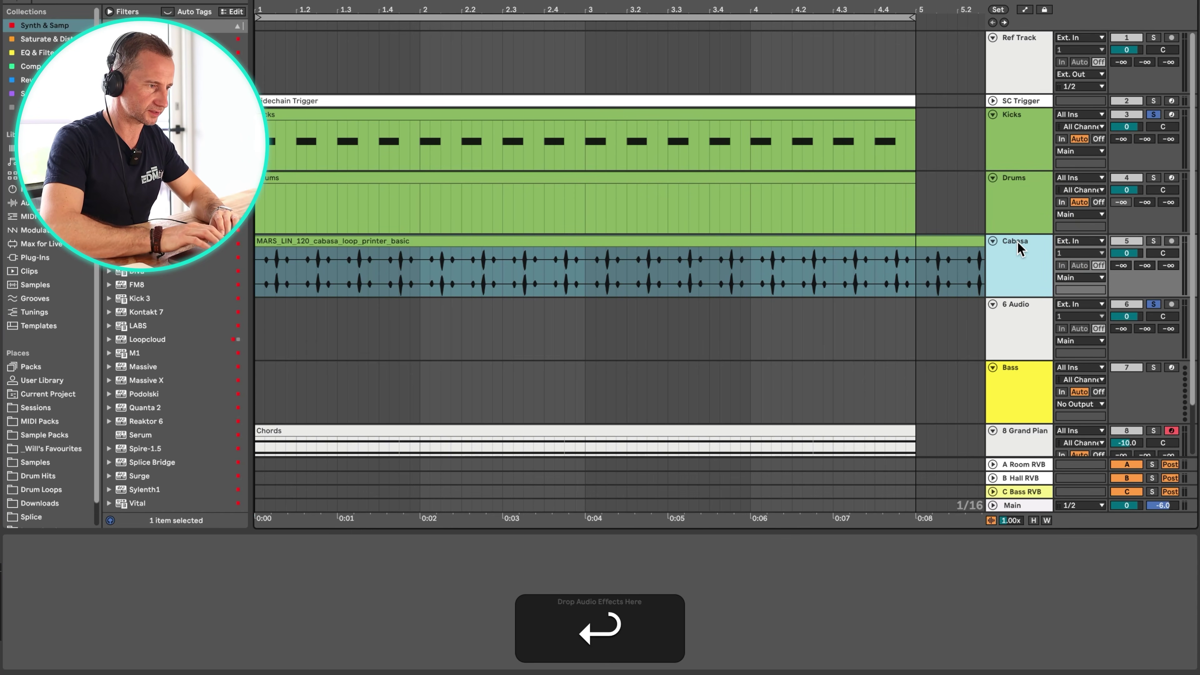
Split the cabasa clip at bar 5, delete the part after the split and save the set
{"action": "left_click", "coordinate": [1004, 188]}
{"action": "left_click", "coordinate": [914, 266]}
{"action": "key", "text": "super+e"}
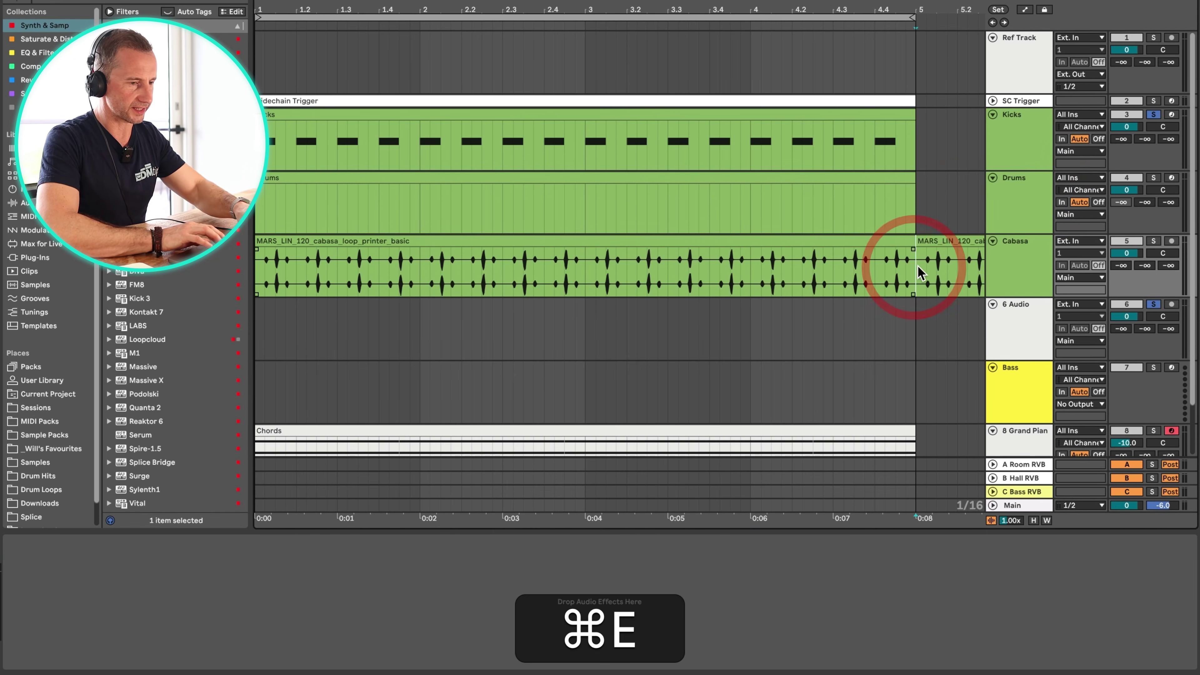
{"action": "left_click", "coordinate": [943, 243]}
{"action": "key", "text": "BackSpace"}
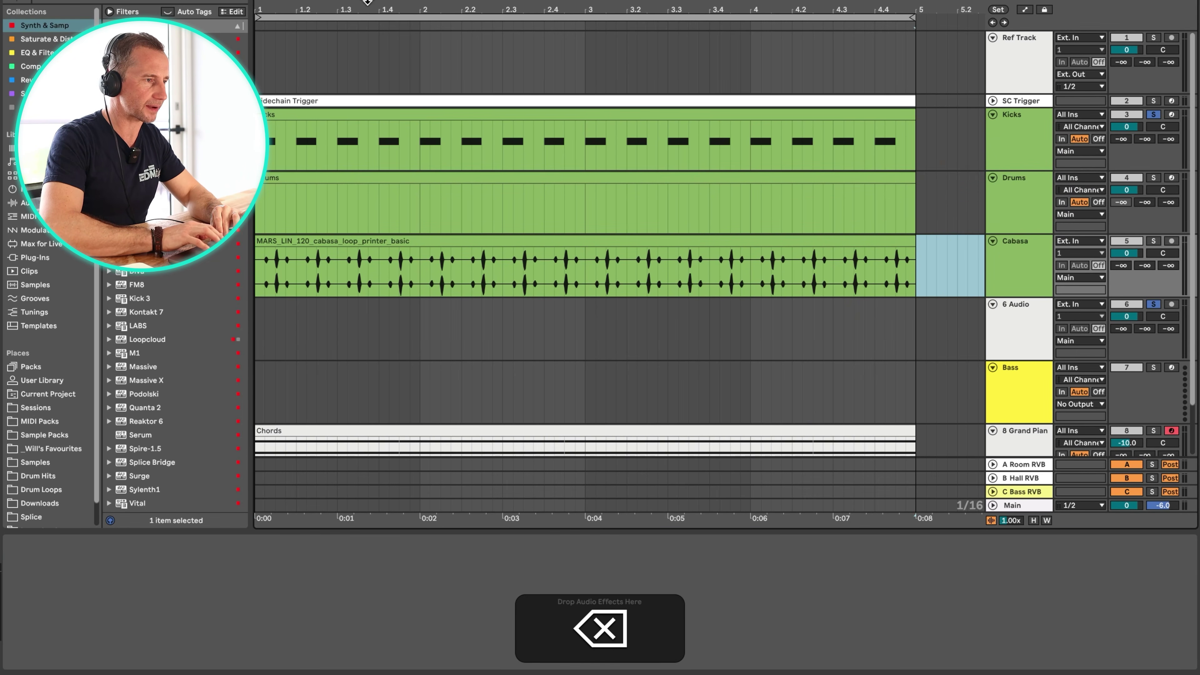
{"action": "key", "text": "minus"}
{"action": "left_click", "coordinate": [525, 4]}
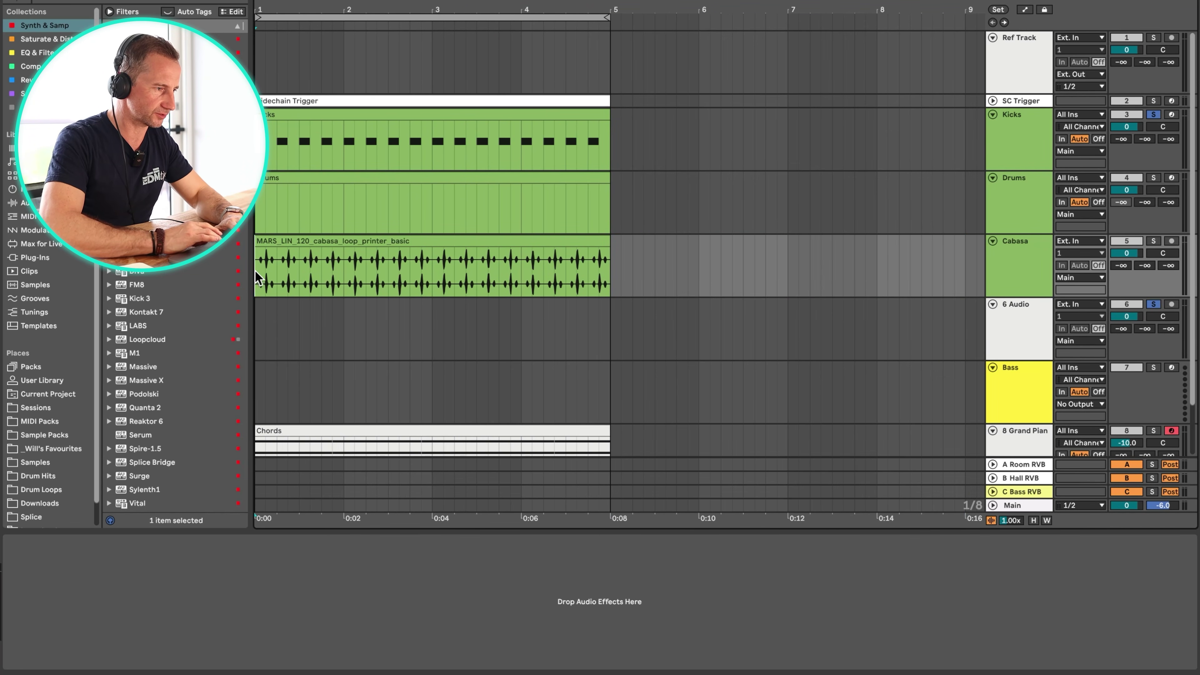
{"action": "key", "text": "super+s"}
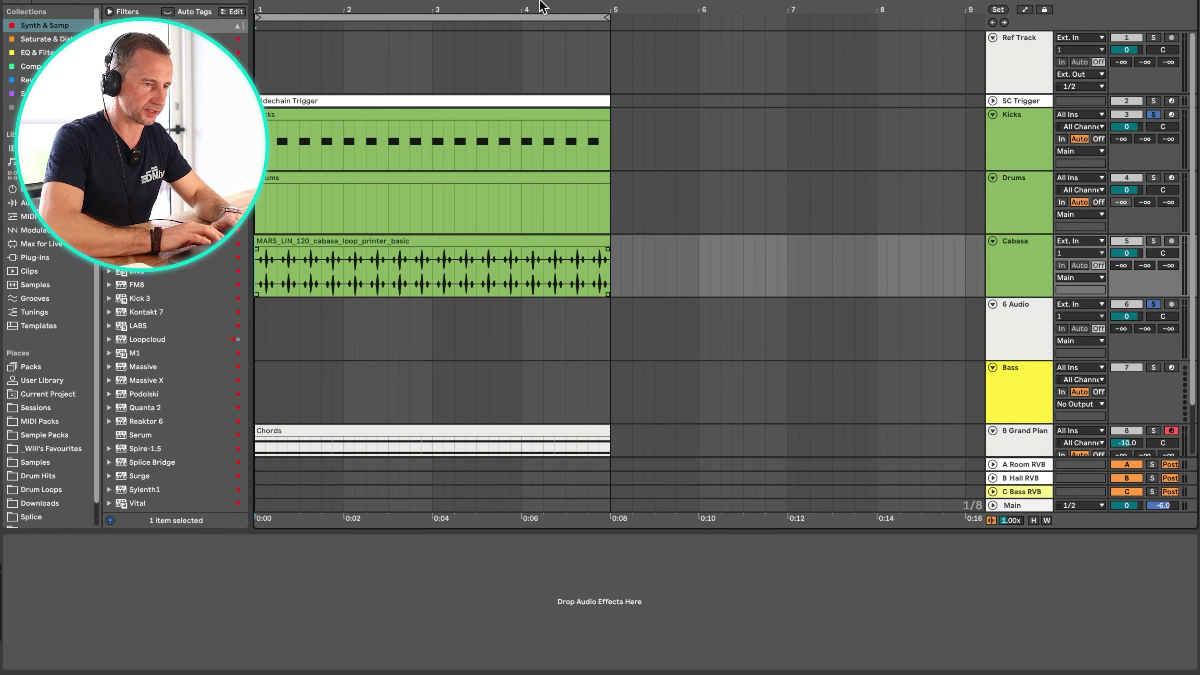
Audition samples from the favourites folder and load one into the Main Clap/Snare chain of the Drums rack
{"action": "left_click", "coordinate": [1022, 214]}
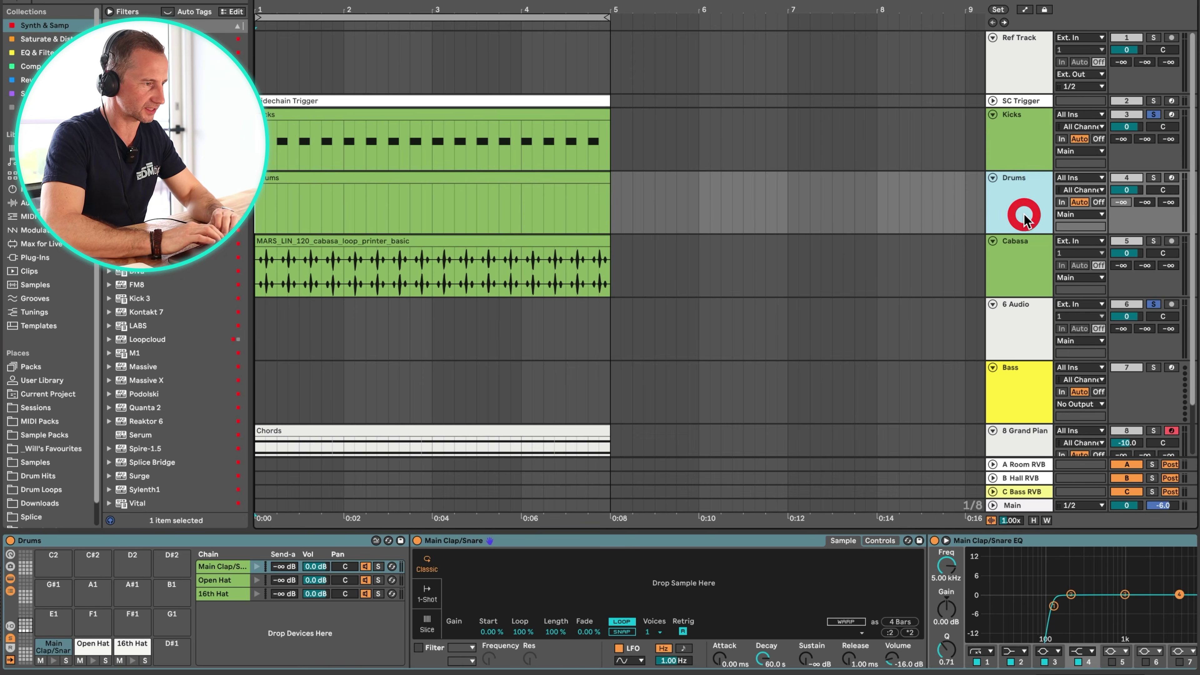
{"action": "scroll", "coordinate": [53, 374], "scroll_direction": "down", "scroll_amount": 2}
{"action": "left_click", "coordinate": [67, 423]}
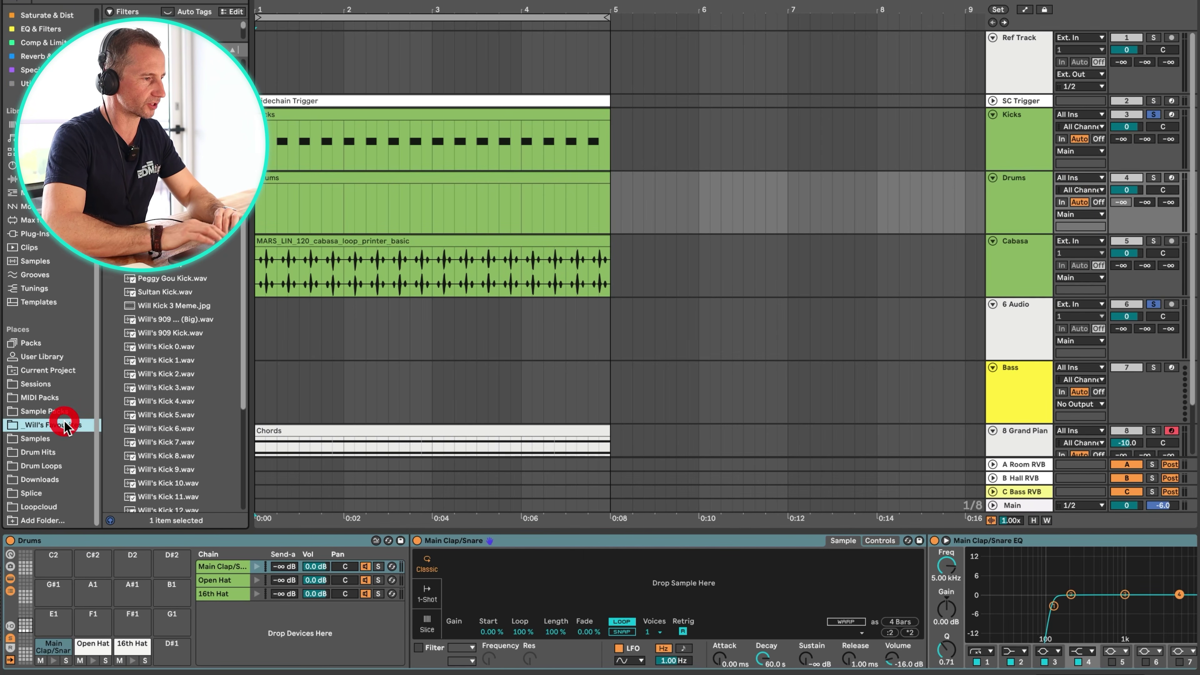
{"action": "key", "text": "Left"}
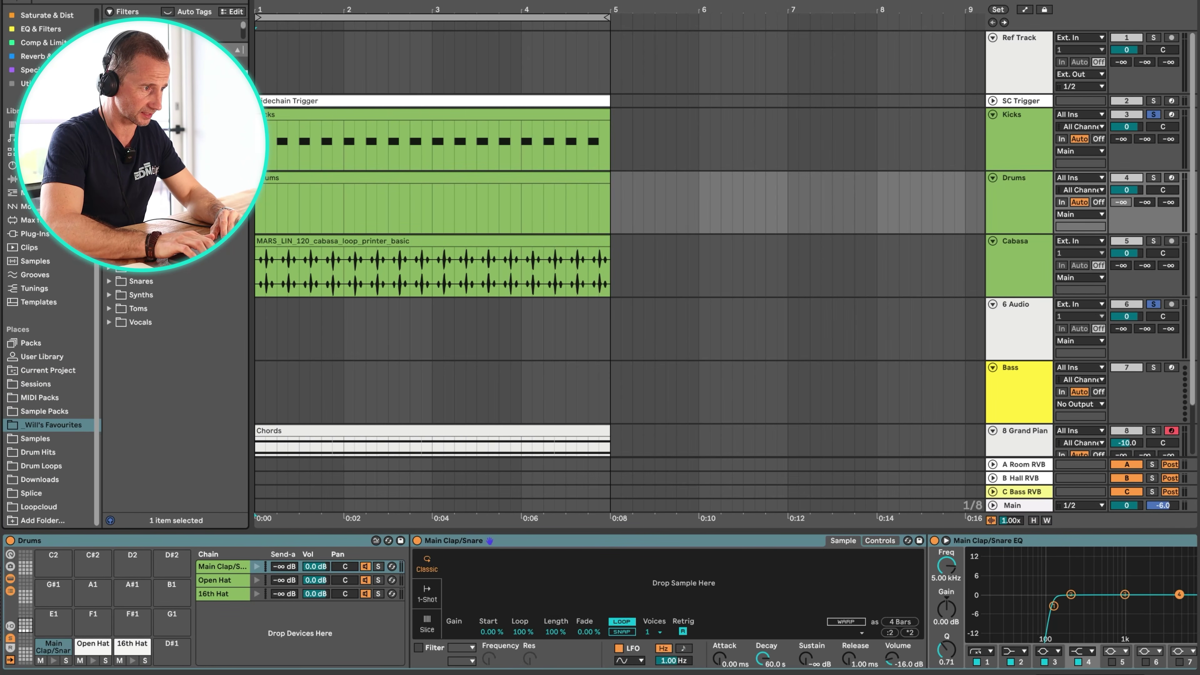
{"action": "key", "text": "Right"}
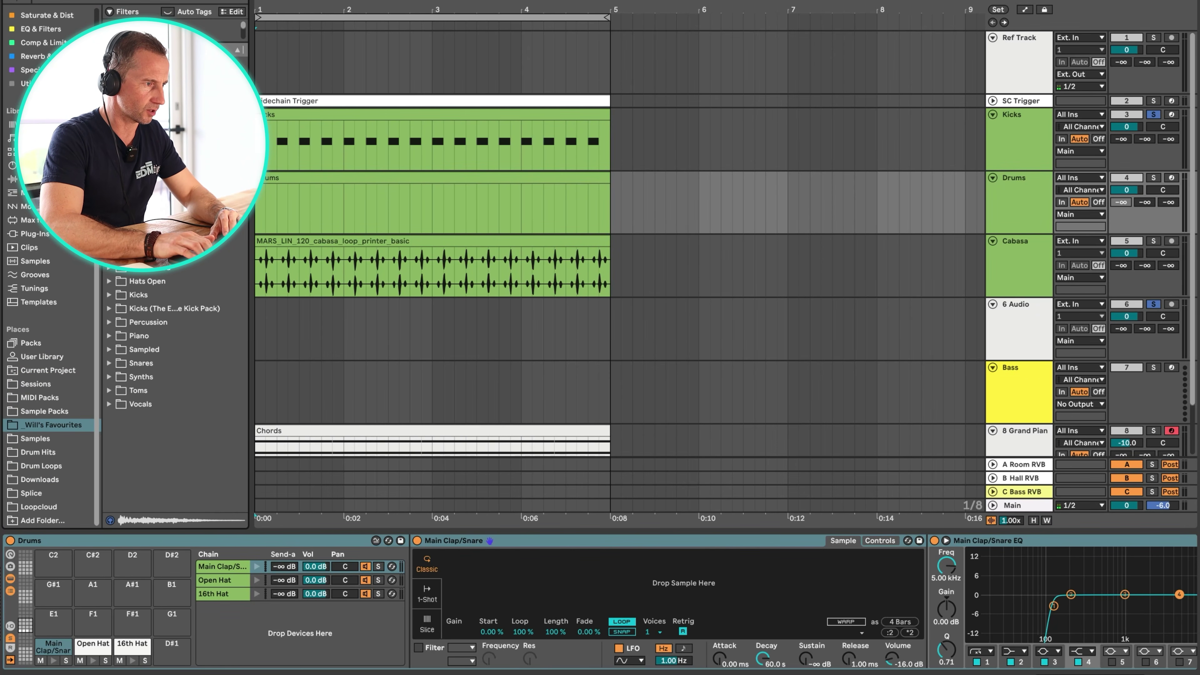
{"action": "key", "text": "Down"}
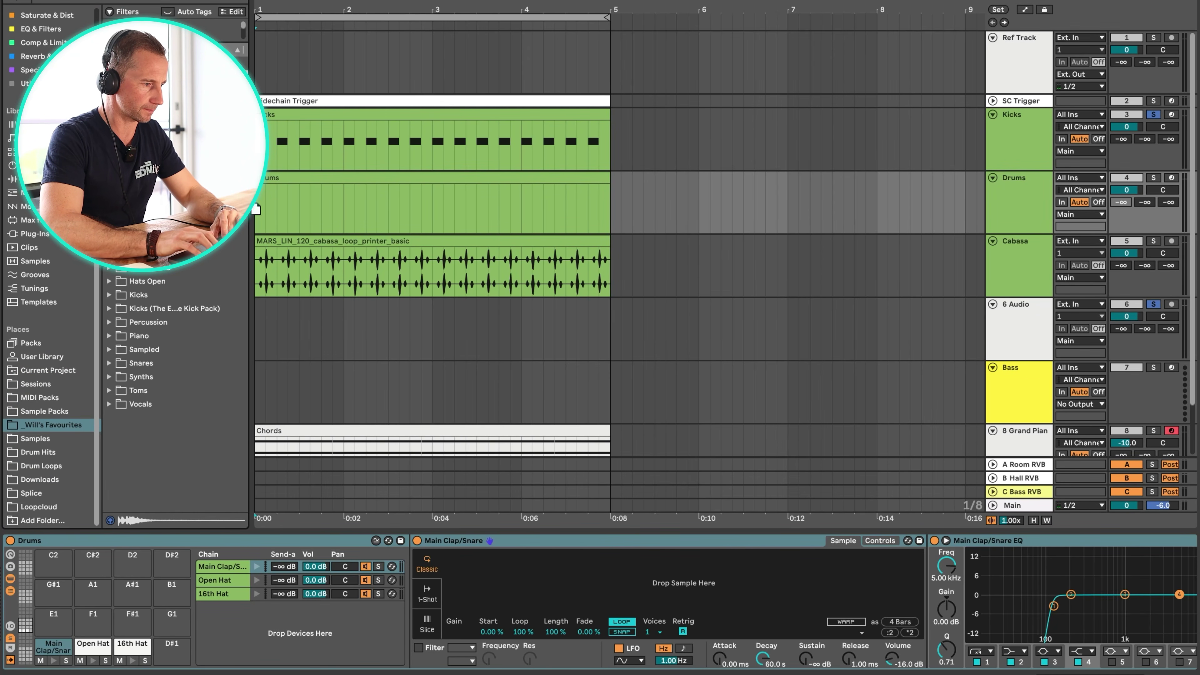
{"action": "left_click_drag", "start_coordinate": [161, 203], "coordinate": [231, 567]}
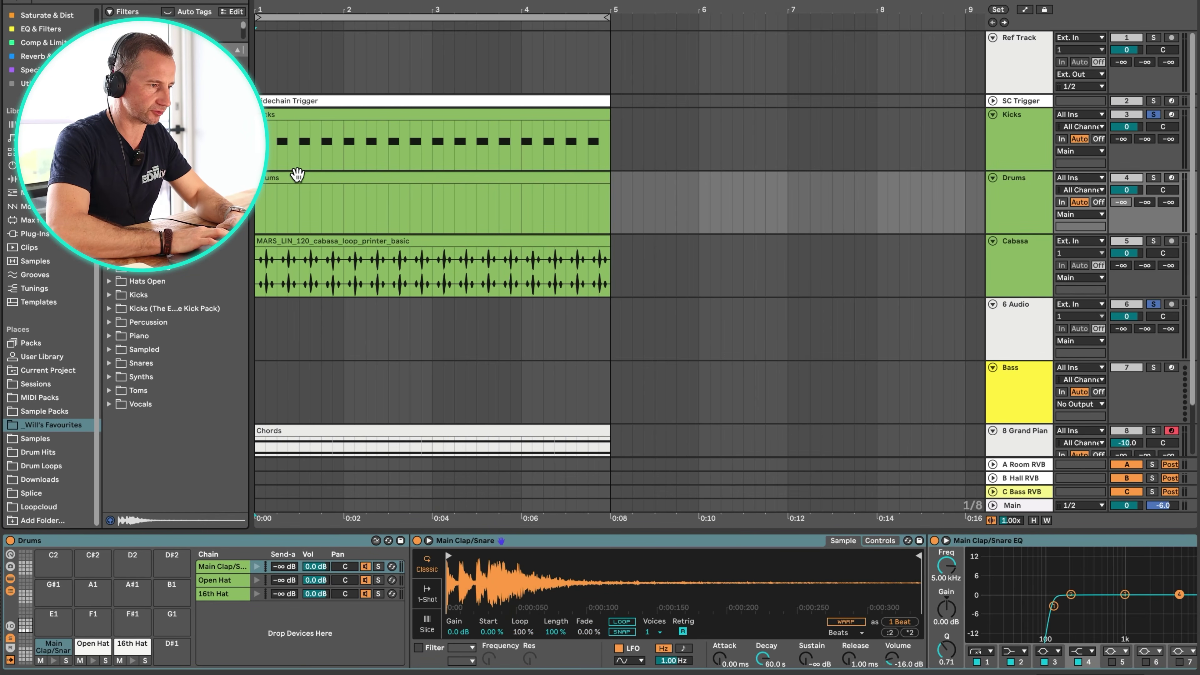
Unsolo the Kicks track and add an eighth-note Main Clap/Snare hit at beat 1.2 of the Drums clip
{"action": "left_click", "coordinate": [1153, 115]}
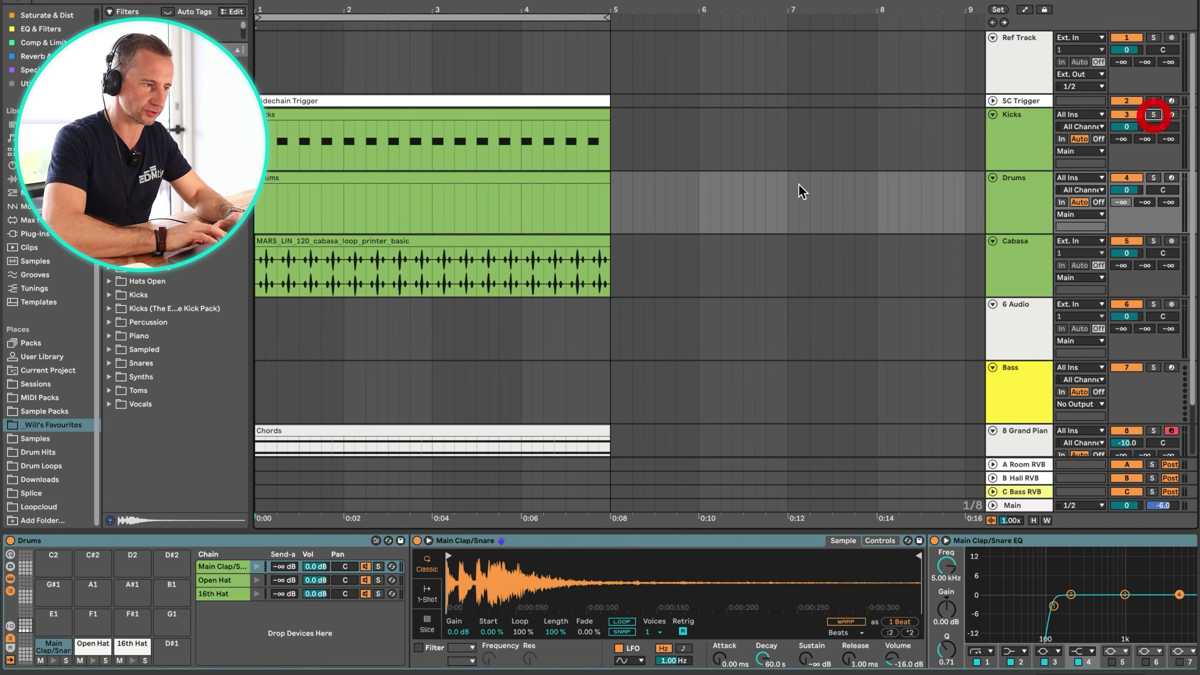
{"action": "double_click", "coordinate": [299, 179]}
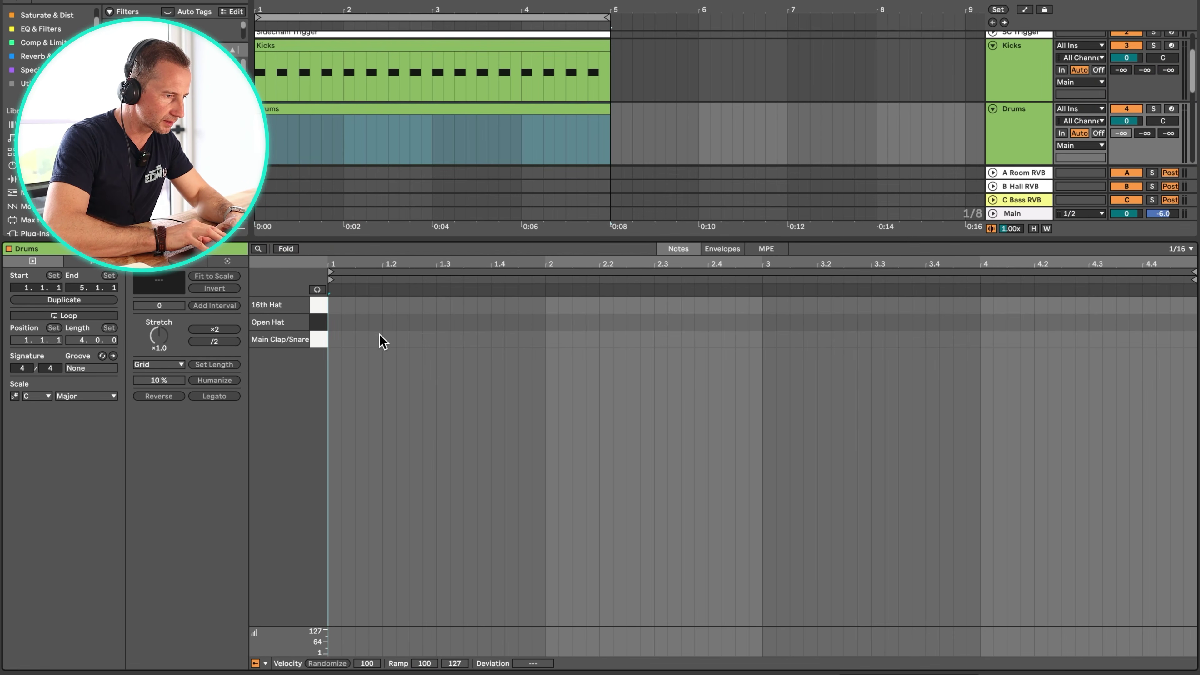
{"action": "double_click", "coordinate": [387, 340]}
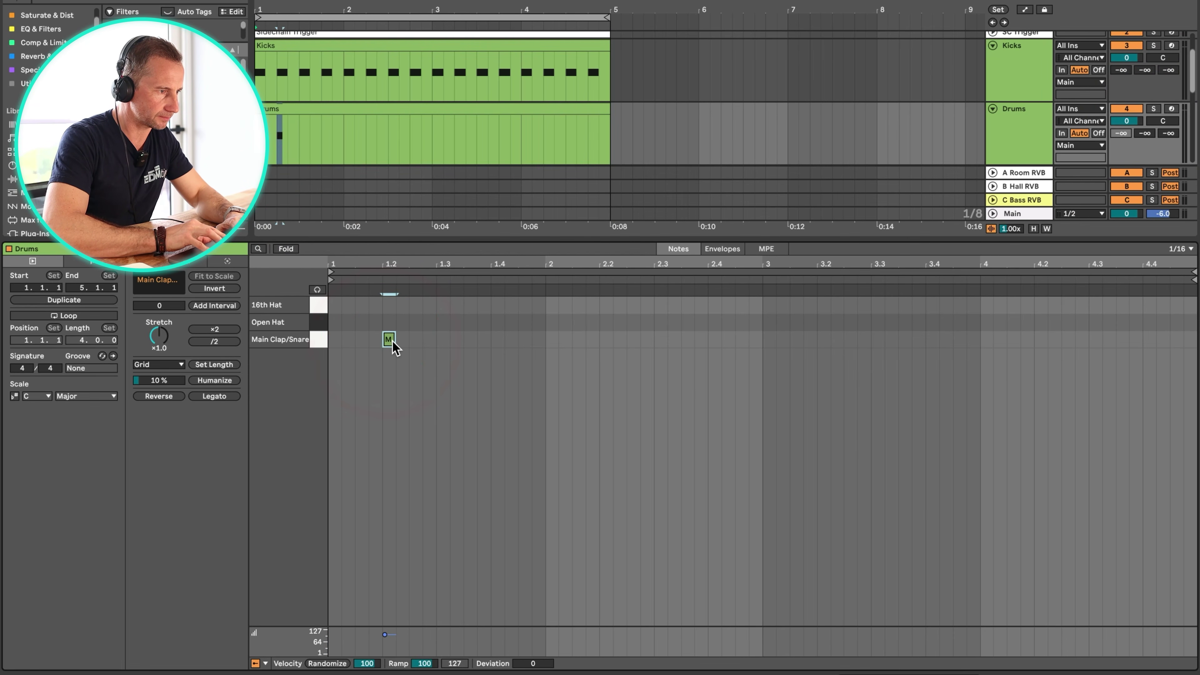
{"action": "left_click", "coordinate": [406, 340]}
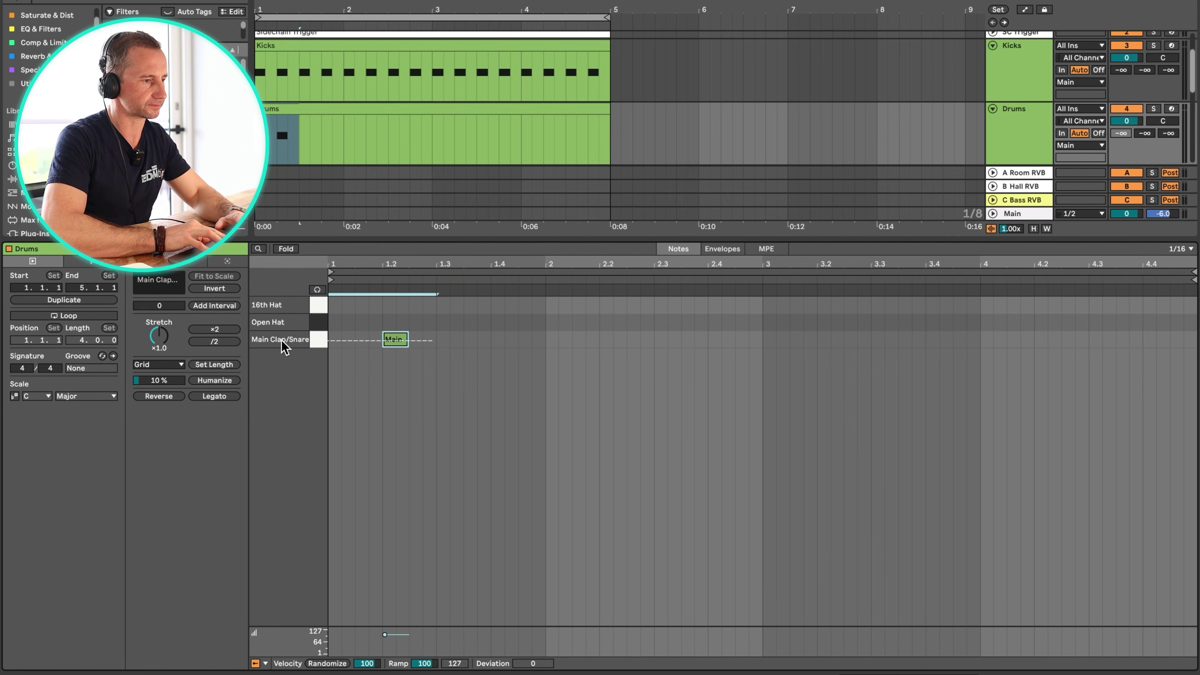
Duplicate the two-beat clap pattern through the end of bar 4 and return to the Drums device chain
{"action": "key", "text": "super+d"}
{"action": "key", "text": "super+d"}
{"action": "key", "text": "super+d"}
{"action": "key", "text": "super+d"}
{"action": "key", "text": "super+d"}
{"action": "key", "text": "super+d"}
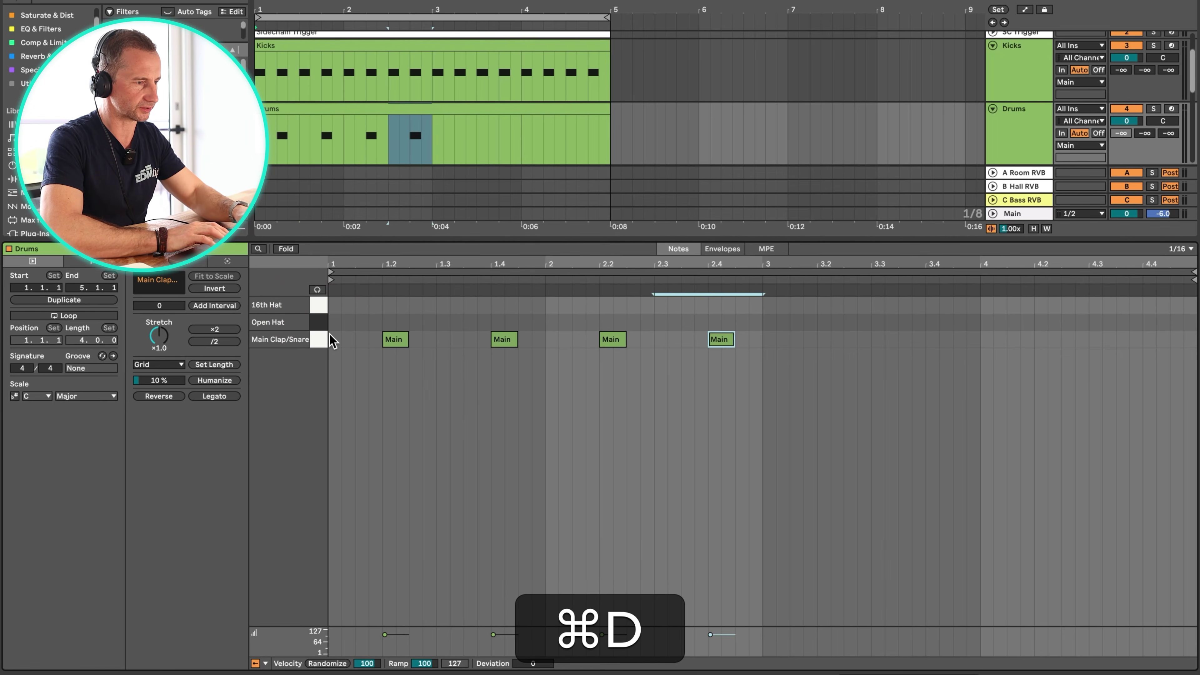
{"action": "key", "text": "super+d"}
{"action": "key", "text": "shift+Tab"}
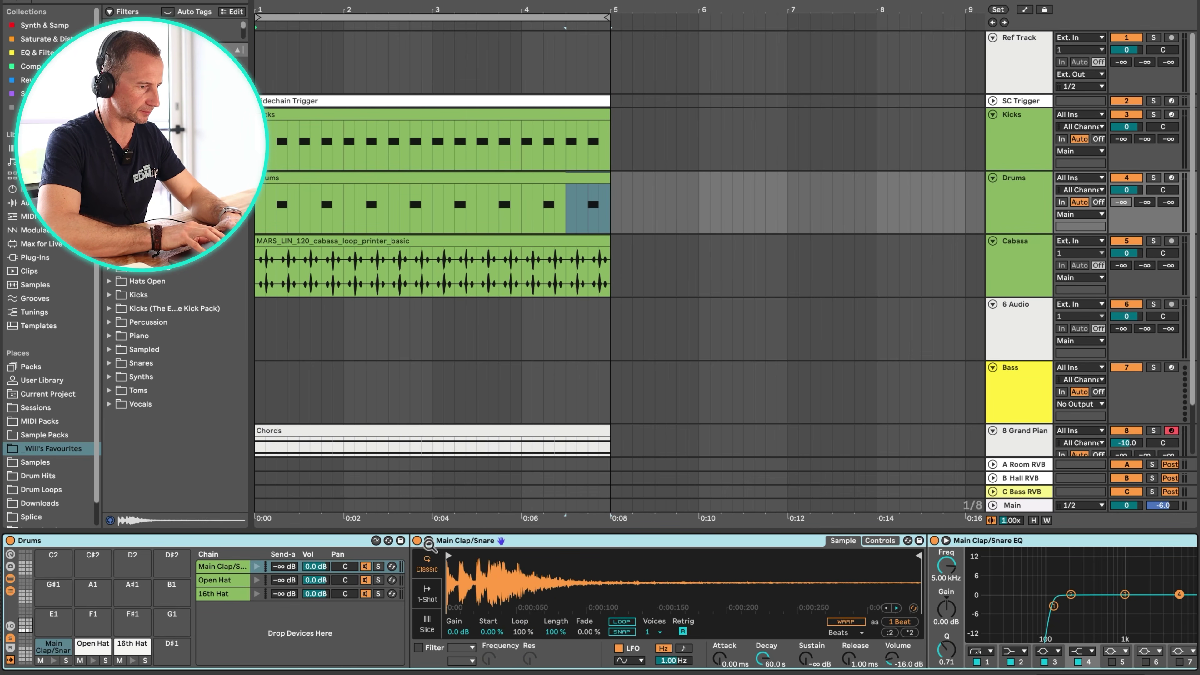
Set the Main Clap/Snare chain volume to -10 dB and start playback
{"action": "left_click", "coordinate": [323, 567]}
{"action": "type", "text": "-"}
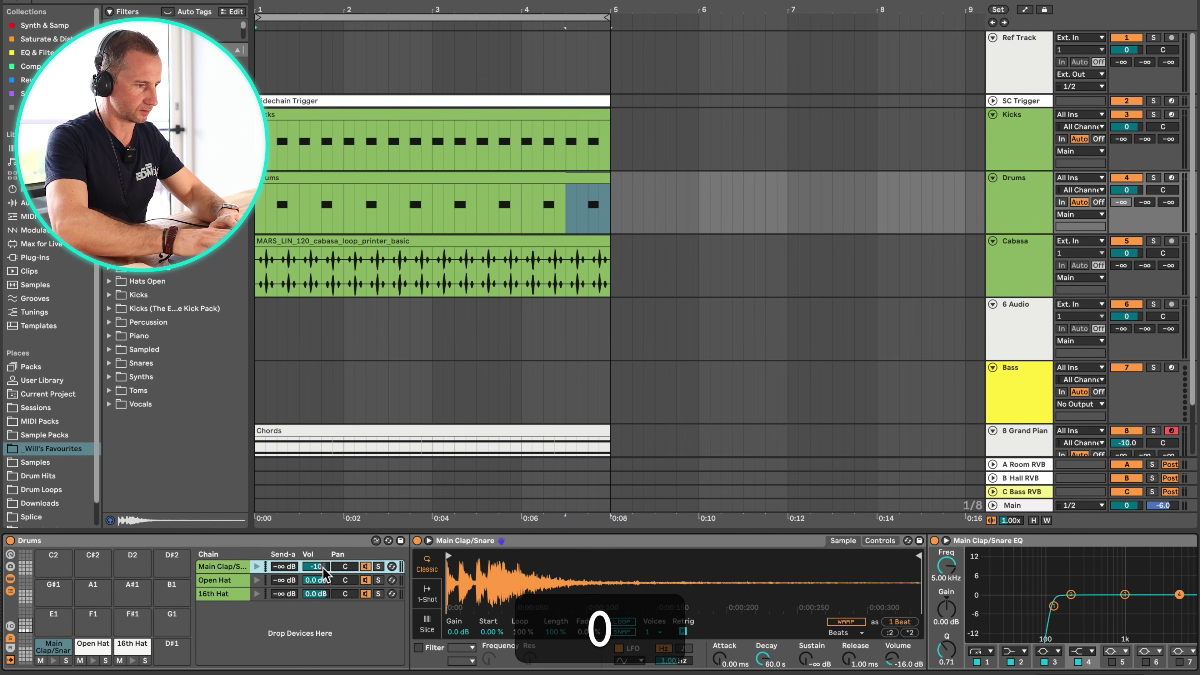
{"action": "type", "text": "10"}
{"action": "key", "text": "Return"}
{"action": "key", "text": "space"}
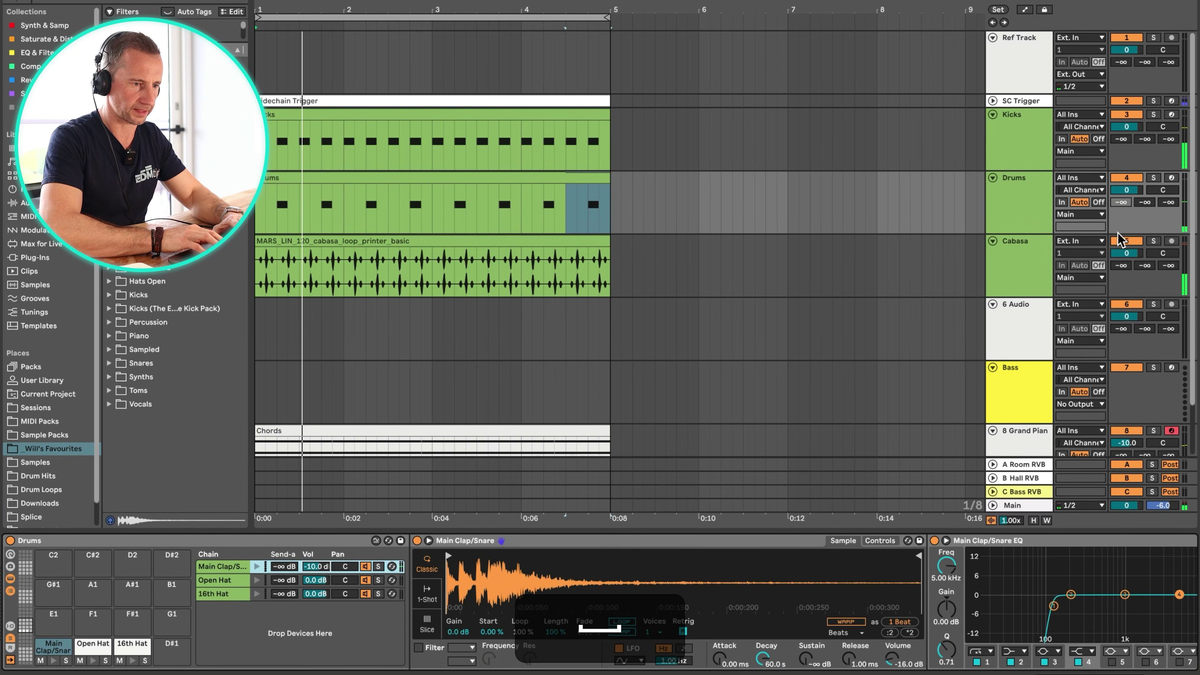
Lower the Cabasa track's volume to -17.9 dB and mute both the Grand Piano and Cabasa tracks
{"action": "mouse_move", "coordinate": [1130, 254]}
{"action": "left_mouse_down"}
{"action": "mouse_move", "coordinate": [1130, 279]}
{"action": "mouse_move", "coordinate": [1129, 236]}
{"action": "left_mouse_up"}
{"action": "left_click", "coordinate": [1119, 431]}
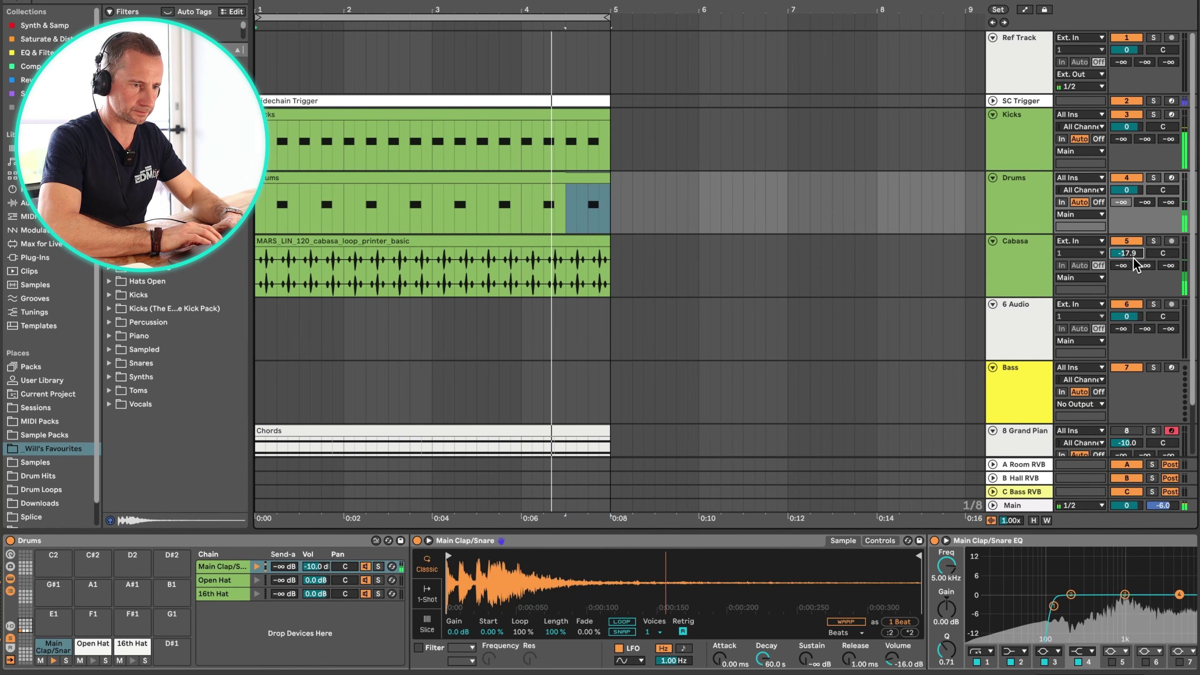
{"action": "left_click", "coordinate": [1134, 240]}
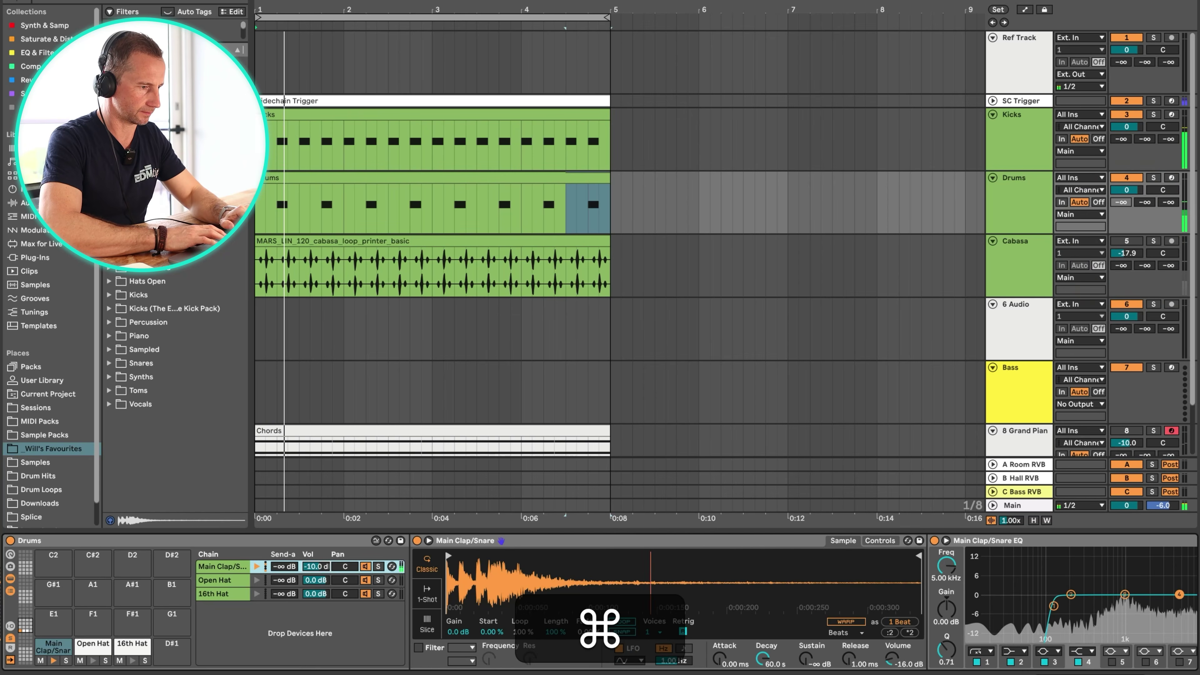
Tighten the Main Clap/Snare sound with an earlier sample end and a 493 ms decay, and set its chain volume to -3.7 dB
{"action": "left_click_drag", "start_coordinate": [318, 578], "coordinate": [319, 572]}
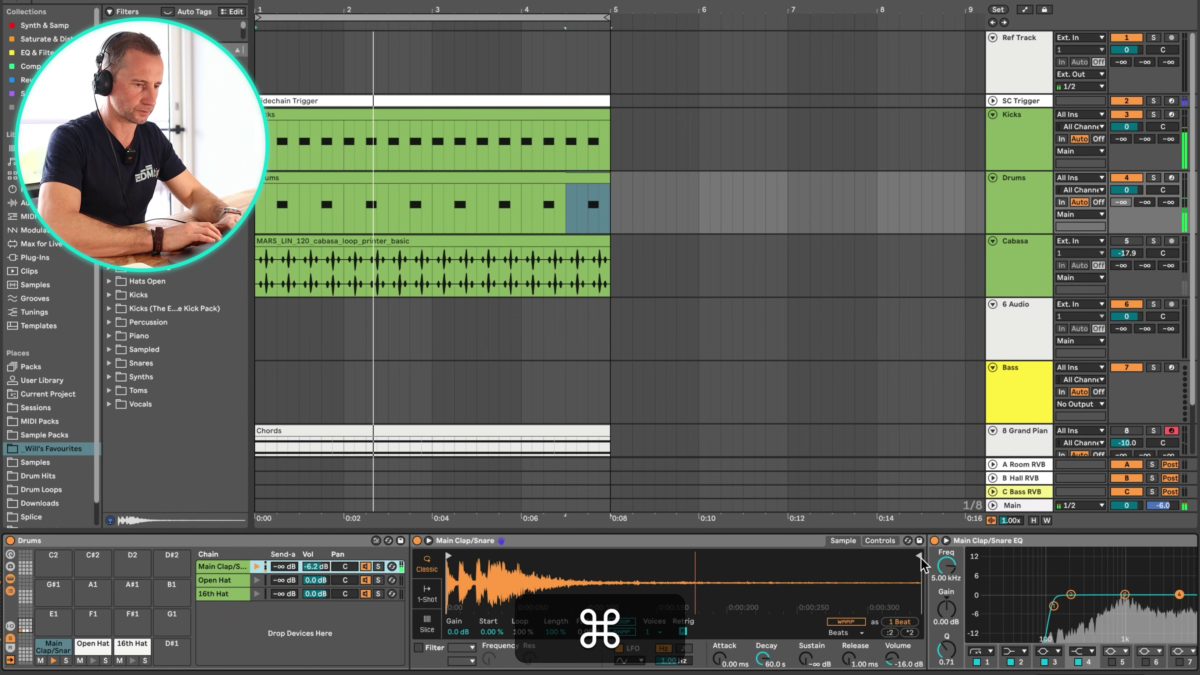
{"action": "left_click_drag", "start_coordinate": [920, 557], "coordinate": [700, 557]}
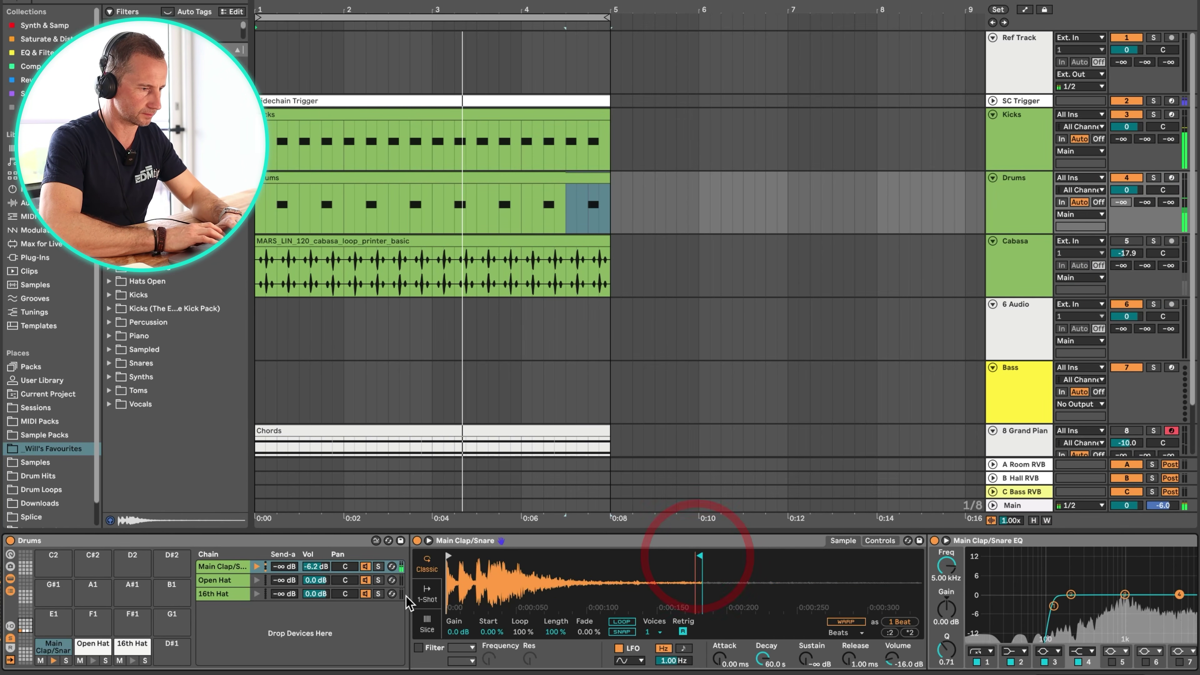
{"action": "mouse_move", "coordinate": [765, 660]}
{"action": "left_mouse_down"}
{"action": "mouse_move", "coordinate": [765, 674]}
{"action": "mouse_move", "coordinate": [765, 651]}
{"action": "left_mouse_up"}
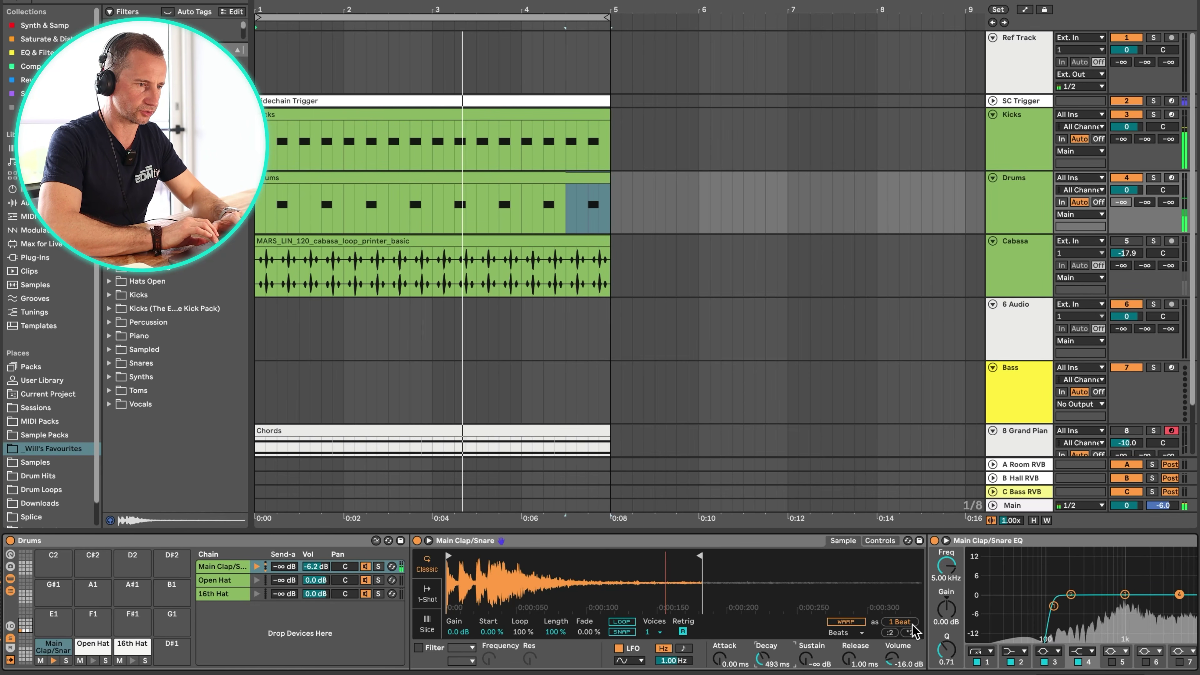
{"action": "left_click_drag", "start_coordinate": [313, 567], "coordinate": [313, 549]}
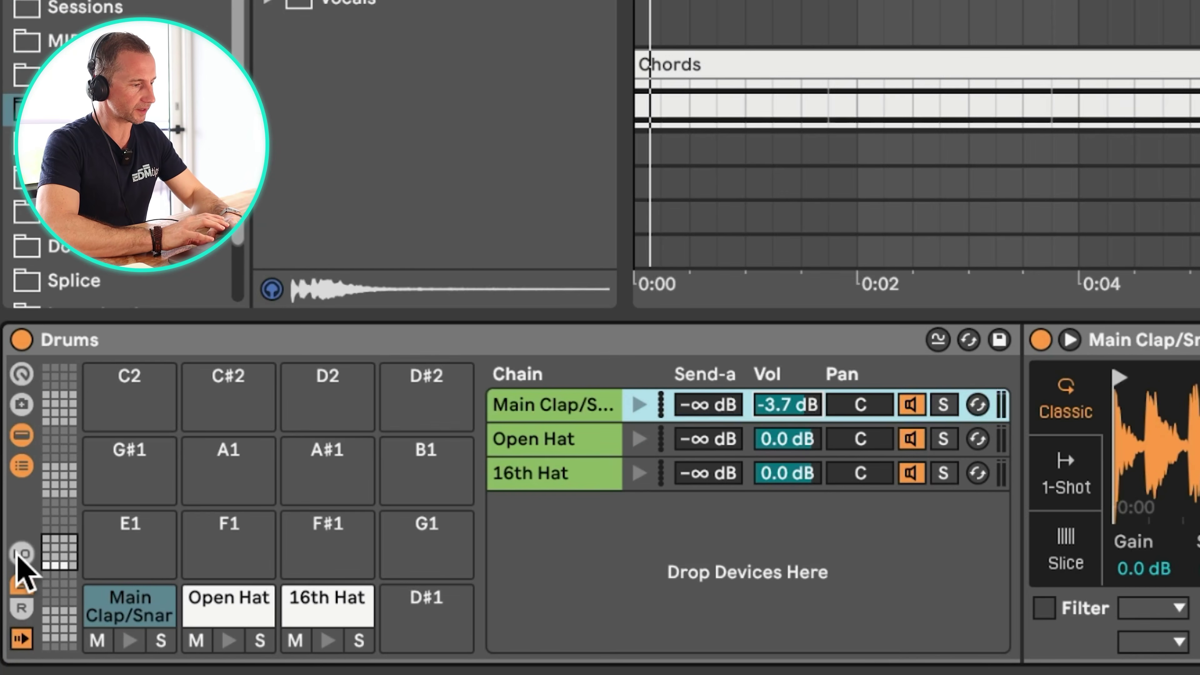
Show the Drums rack's input/output routing and return chains, and examine how the Room Reverb return feeds the A Room RVB track
{"action": "left_click", "coordinate": [10, 626]}
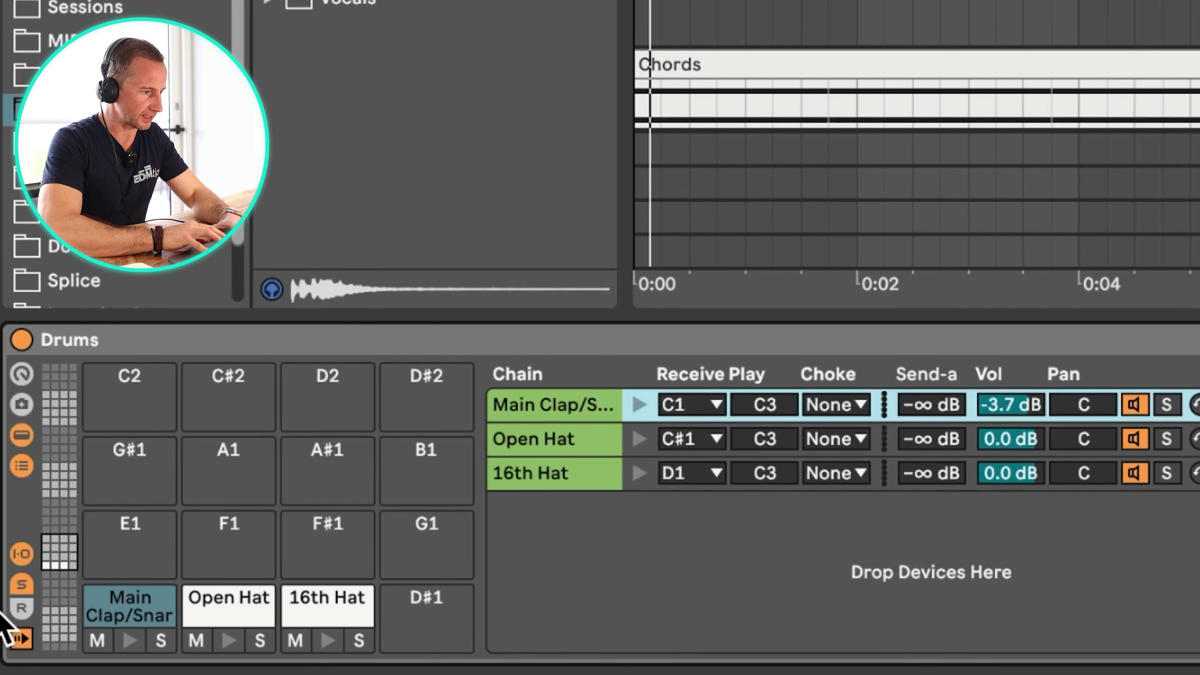
{"action": "left_click", "coordinate": [19, 609]}
{"action": "left_click", "coordinate": [719, 590]}
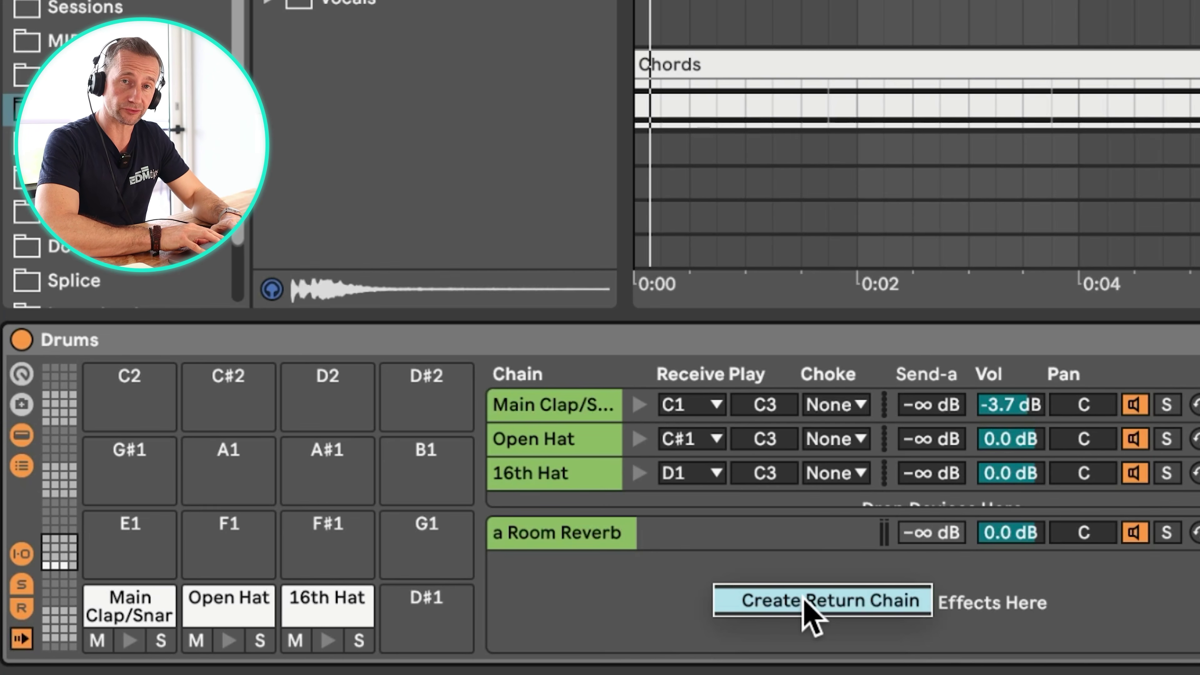
{"action": "left_click", "coordinate": [1126, 611]}
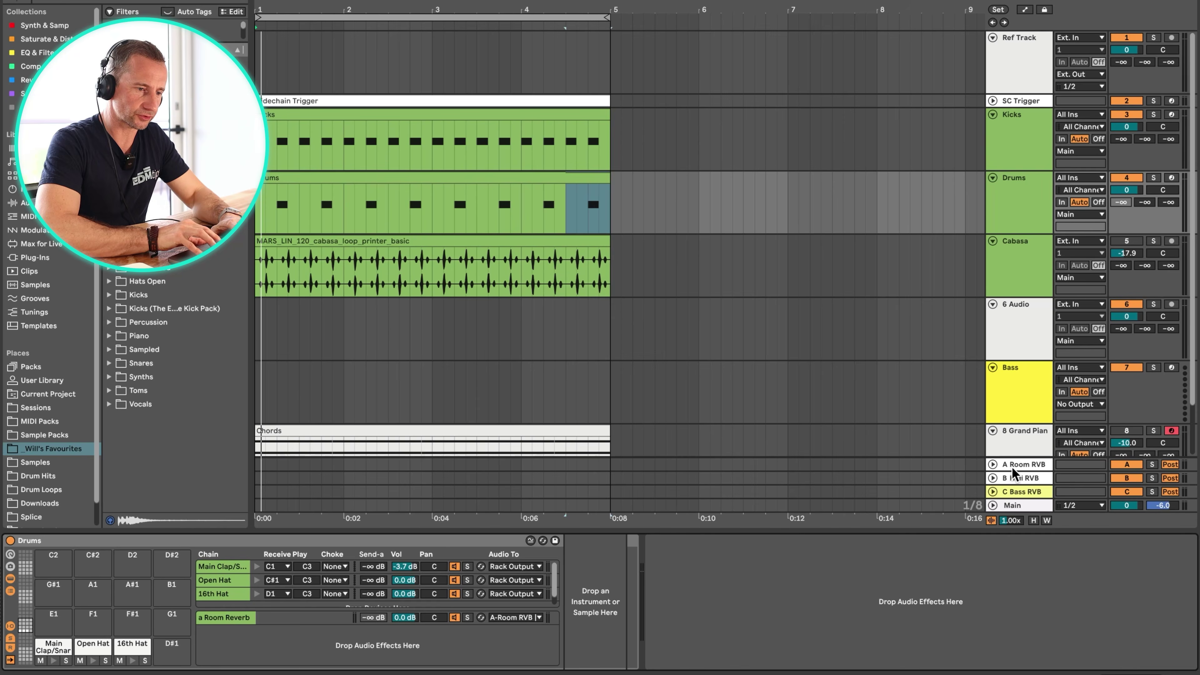
{"action": "left_click", "coordinate": [1013, 468]}
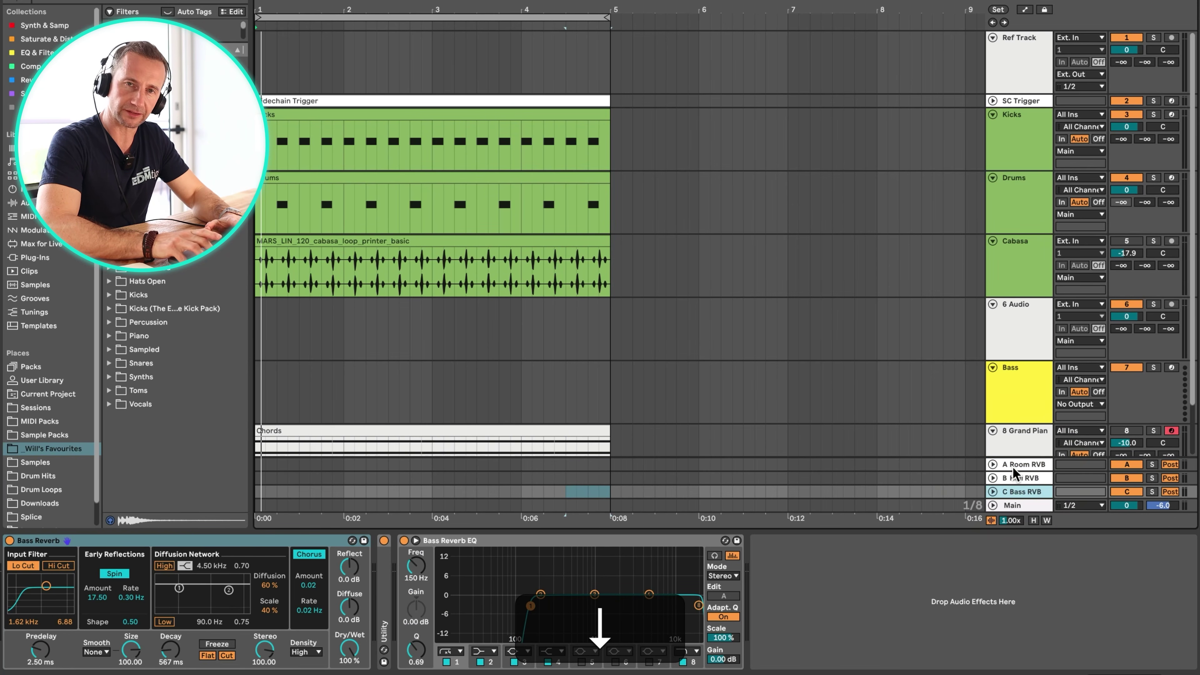
{"action": "left_click", "coordinate": [1026, 247]}
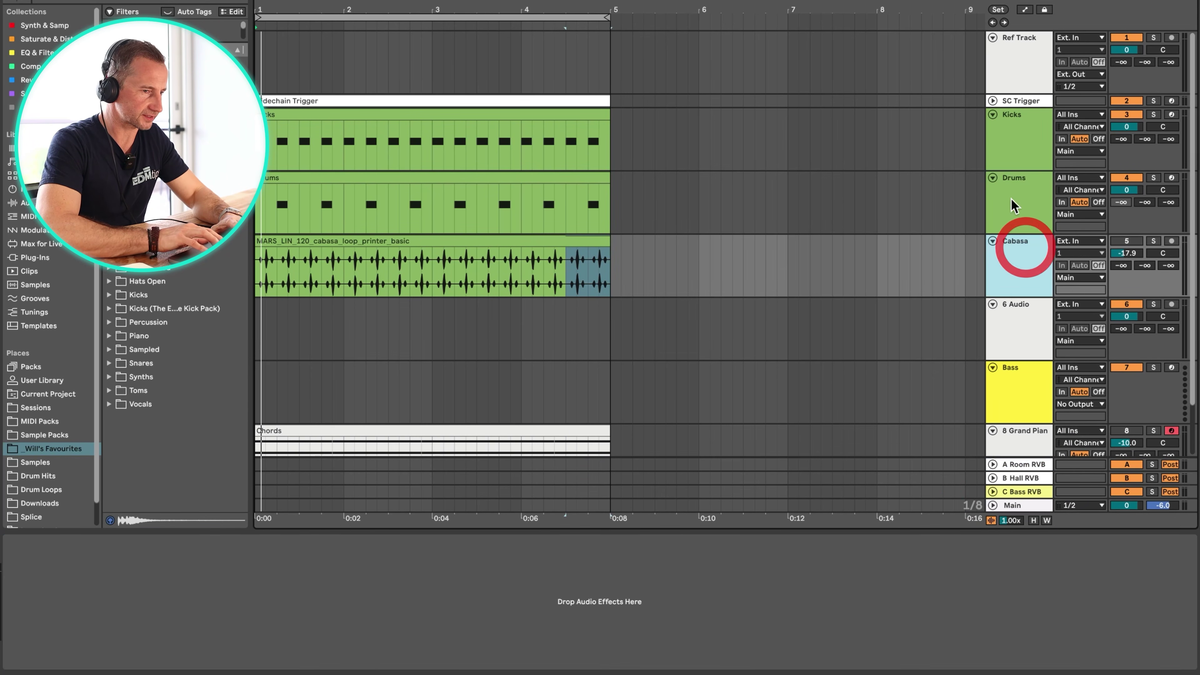
{"action": "left_click", "coordinate": [1013, 185]}
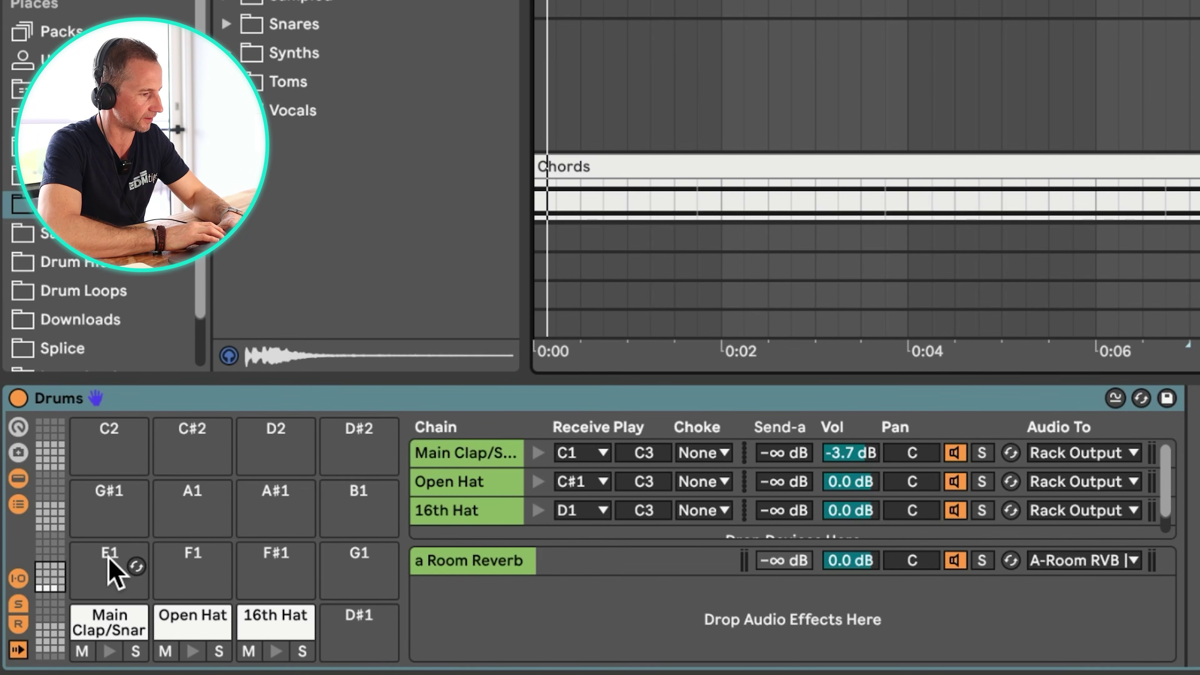
Collapse the Drums rack's routing and return sections, and set the Main Clap/Snare chain's reverb send to -10.6 dB during playback
{"action": "left_click", "coordinate": [17, 624]}
{"action": "left_click", "coordinate": [17, 578]}
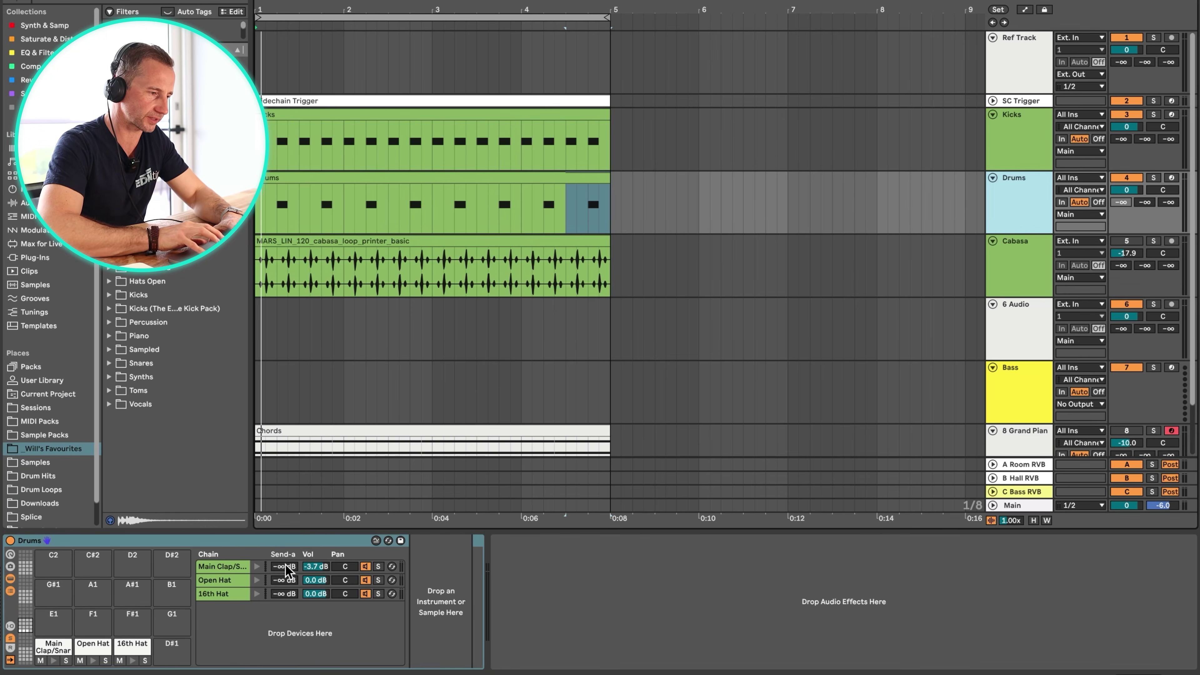
{"action": "key", "text": "space"}
{"action": "left_click_drag", "start_coordinate": [285, 565], "coordinate": [285, 532]}
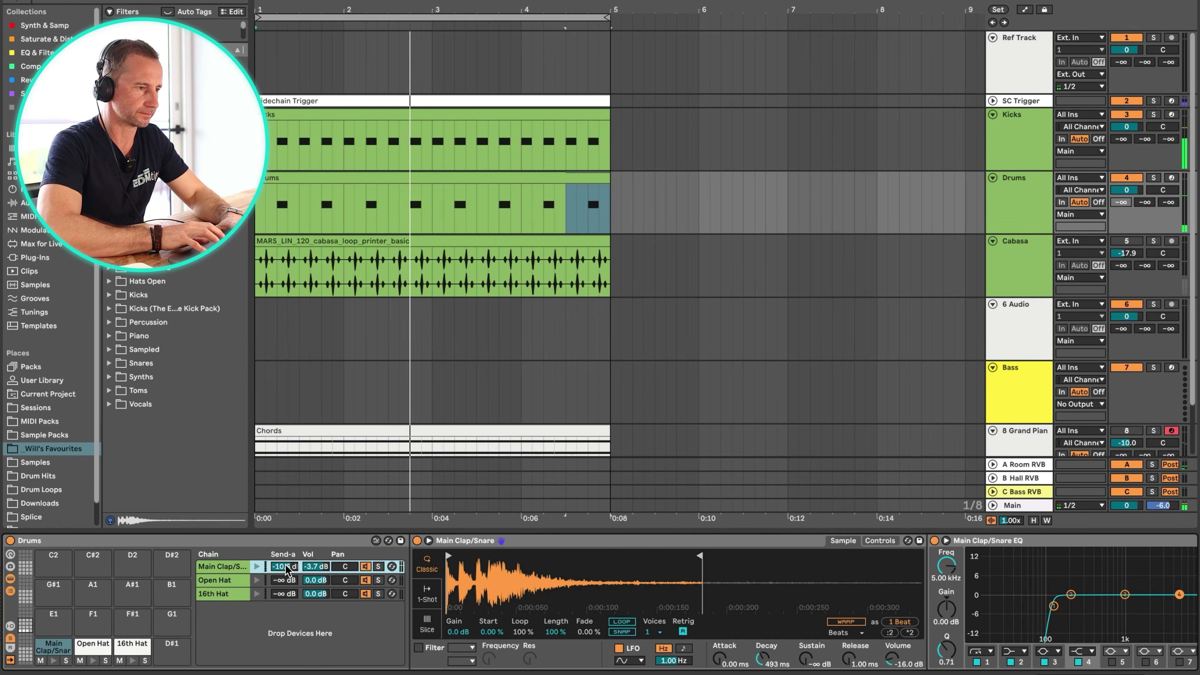
Unmute the Cabasa track and set its send to the A Room RVB return to -5 dB
{"action": "left_click", "coordinate": [1126, 240]}
{"action": "left_click", "coordinate": [1030, 260]}
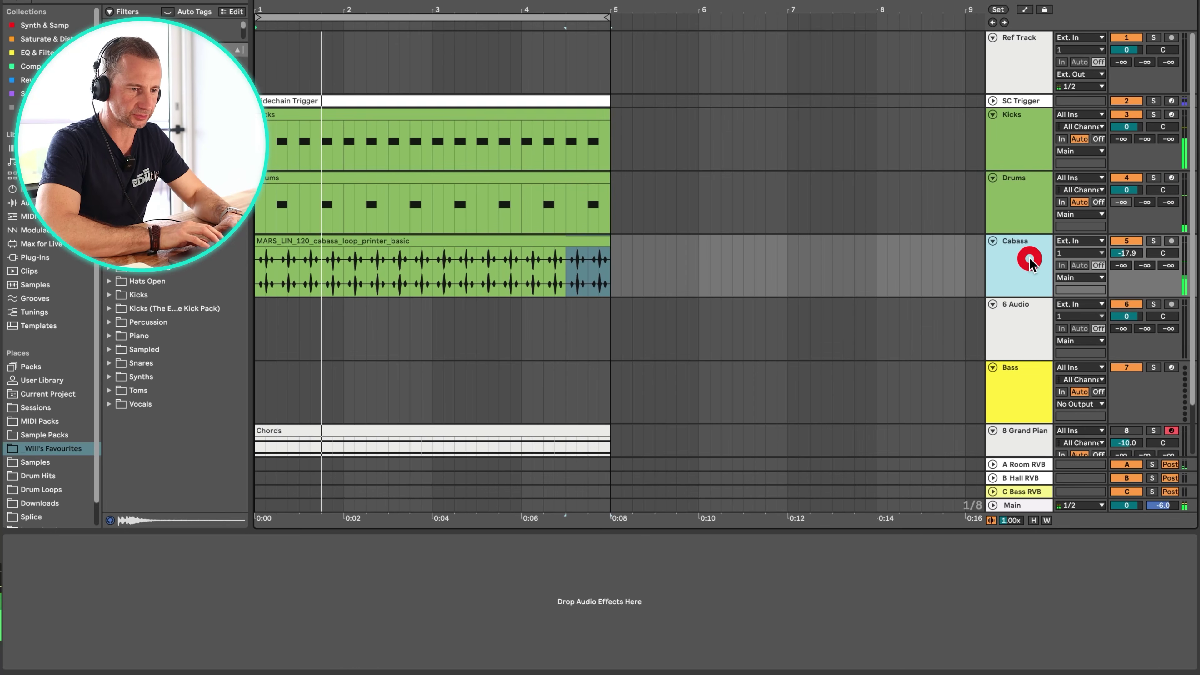
{"action": "mouse_move", "coordinate": [1122, 265]}
{"action": "left_mouse_down"}
{"action": "mouse_move", "coordinate": [1122, 241]}
{"action": "mouse_move", "coordinate": [1121, 274]}
{"action": "left_mouse_up"}
{"action": "type", "text": "0"}
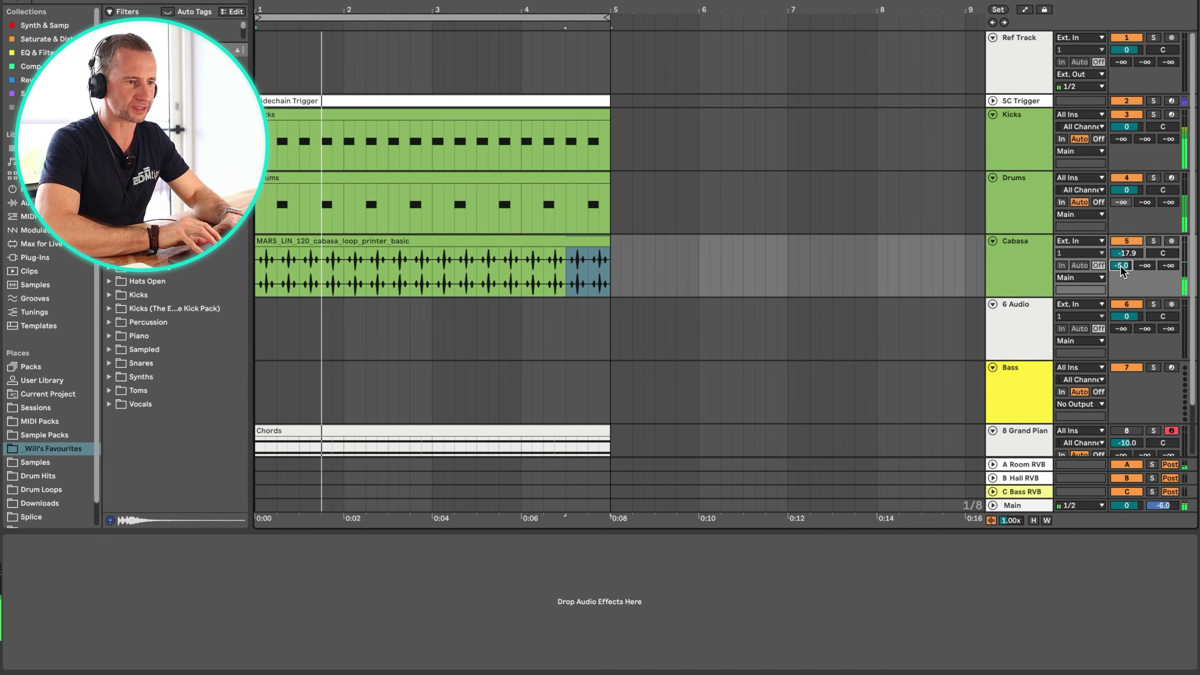
Loosen the Main Clap/Snare sound with a slightly later sample end and an 832 ms decay, and stop playback
{"action": "left_click", "coordinate": [1037, 201]}
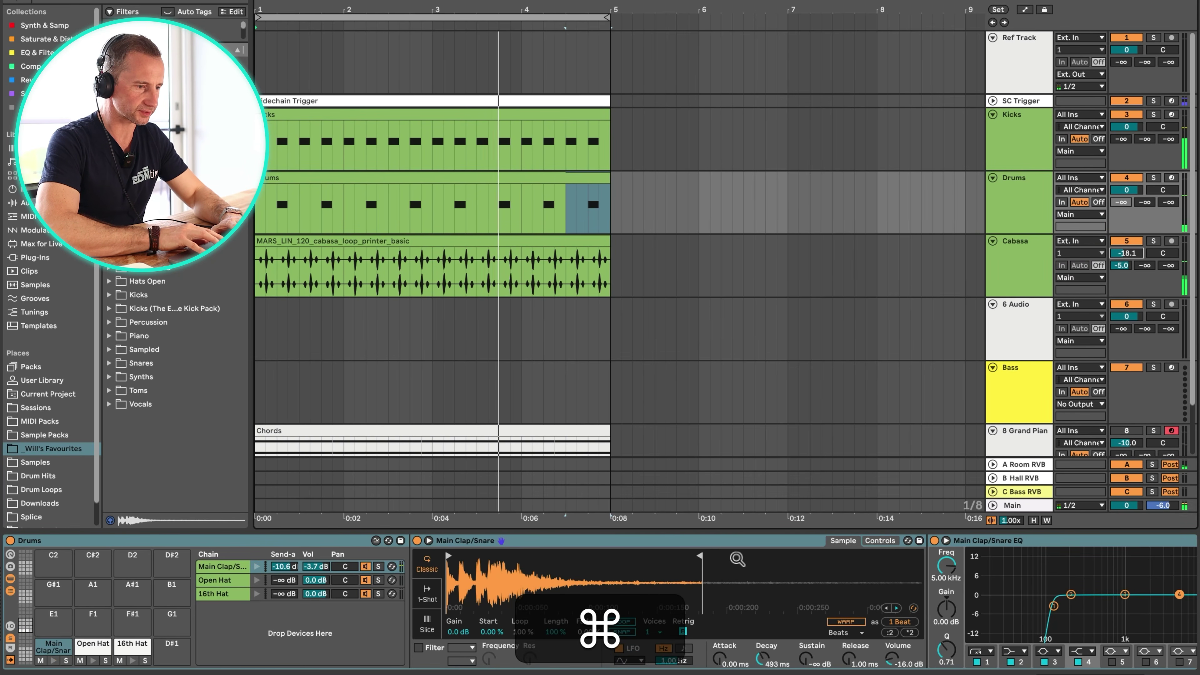
{"action": "left_click_drag", "start_coordinate": [699, 557], "coordinate": [723, 557]}
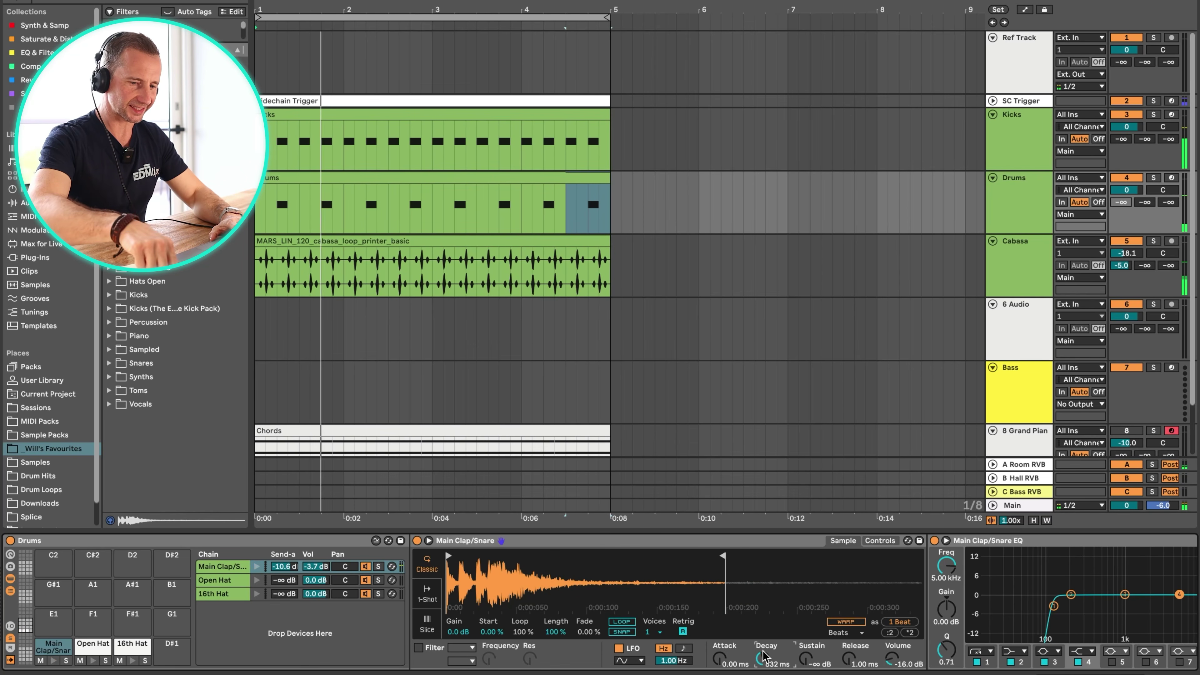
{"action": "key", "text": "space"}
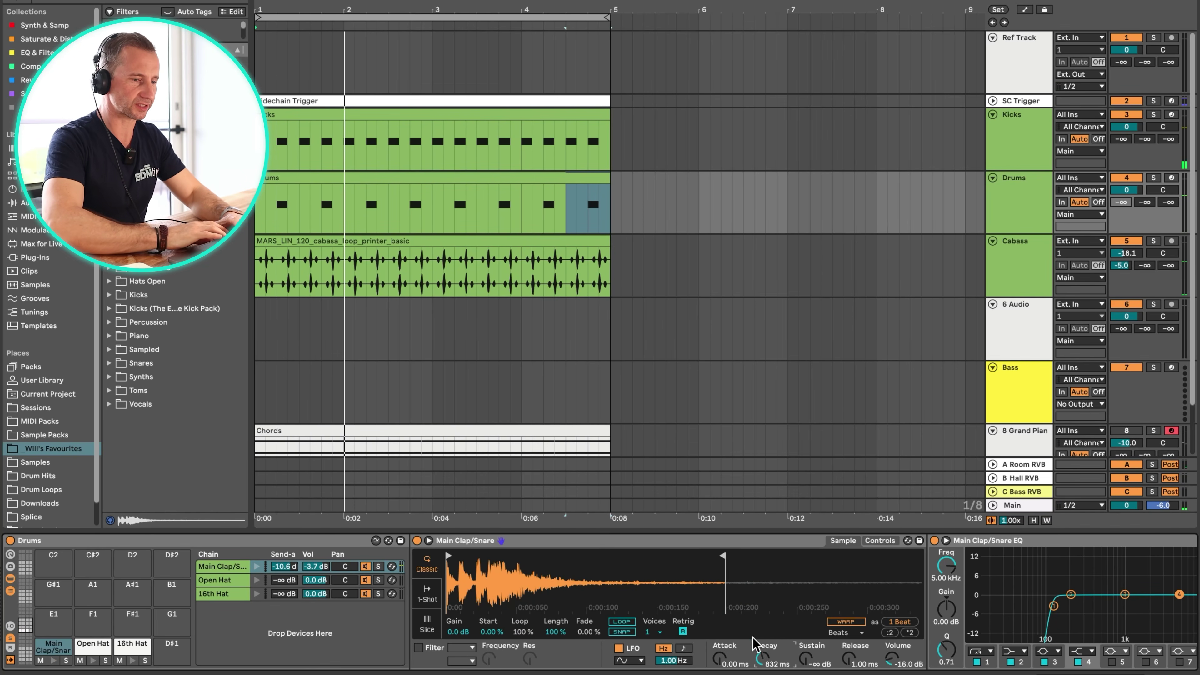
Delete the empty audio track below Cabasa and select the Chords clip on the Grand Piano track
{"action": "left_click", "coordinate": [1004, 320]}
{"action": "key", "text": "BackSpace"}
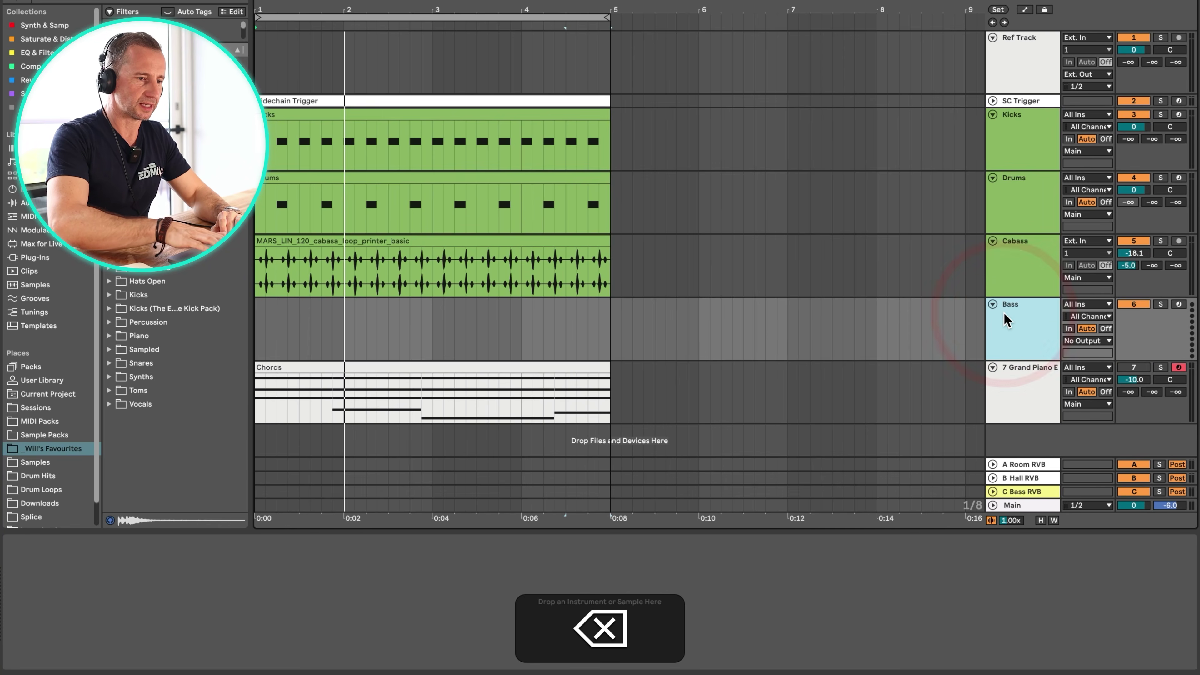
{"action": "left_click", "coordinate": [1017, 406]}
{"action": "left_click", "coordinate": [289, 367]}
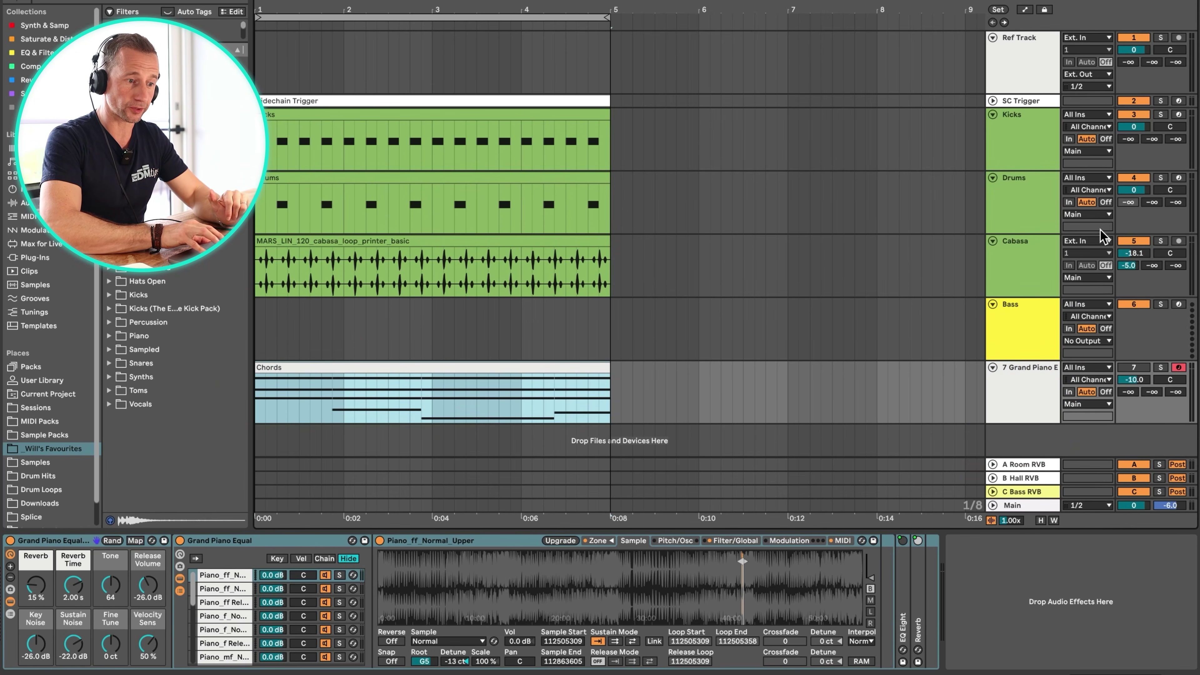
Load Serum from the Synth & Samp collection onto the Bass track and hide its plug-in window
{"action": "left_click", "coordinate": [1032, 341]}
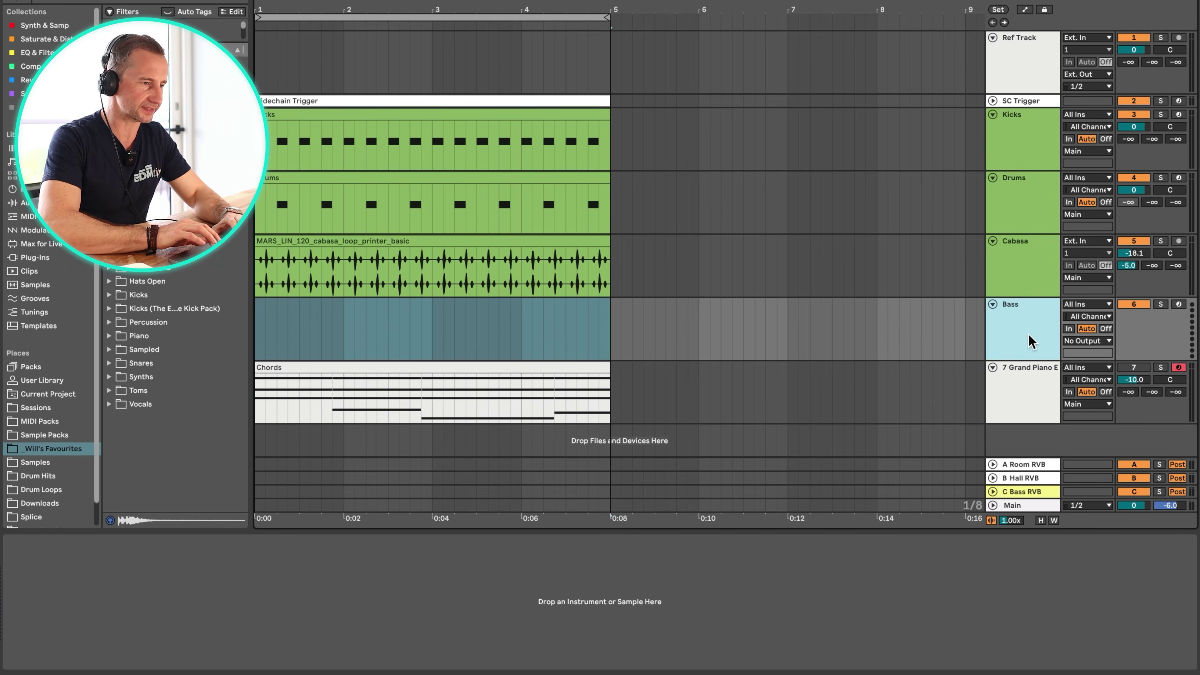
{"action": "left_click", "coordinate": [45, 31]}
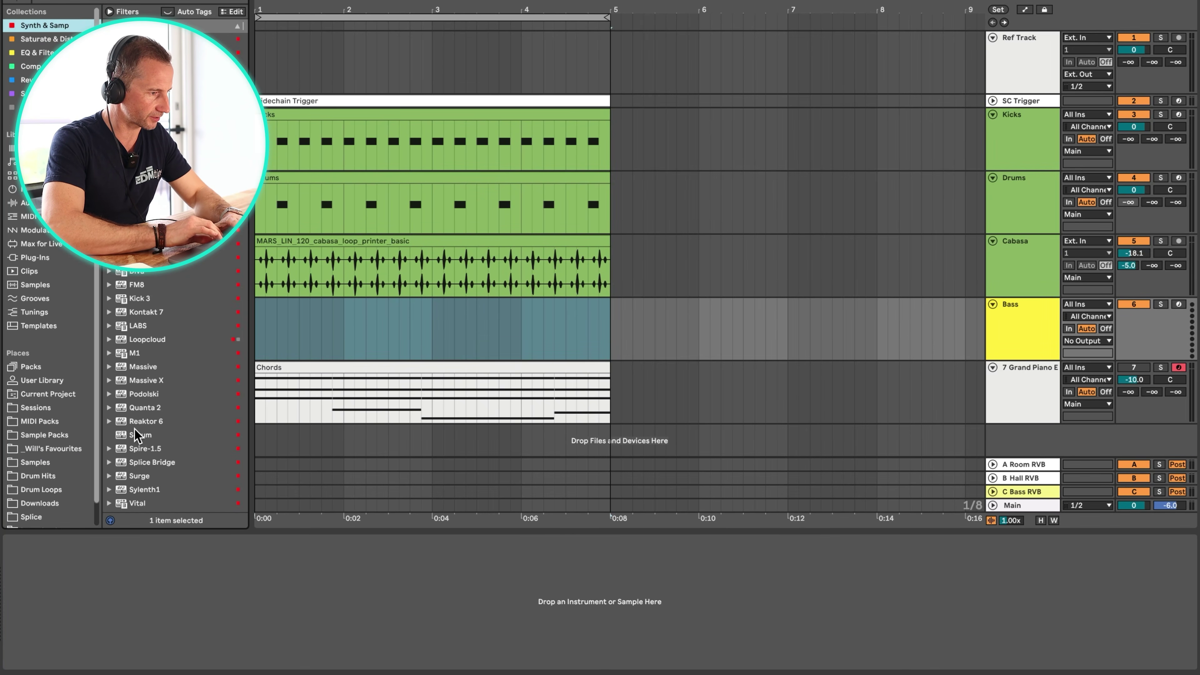
{"action": "left_click_drag", "start_coordinate": [135, 429], "coordinate": [217, 403]}
{"action": "left_click_drag", "start_coordinate": [274, 320], "coordinate": [275, 318]}
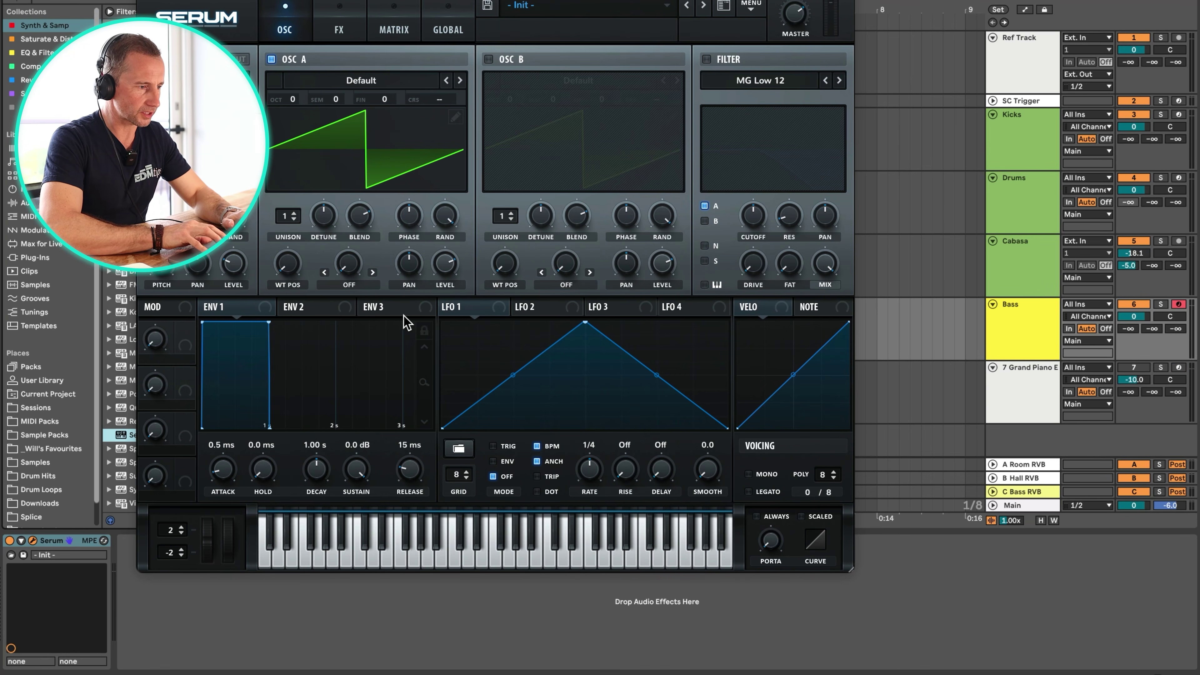
{"action": "key", "text": "super+alt+p"}
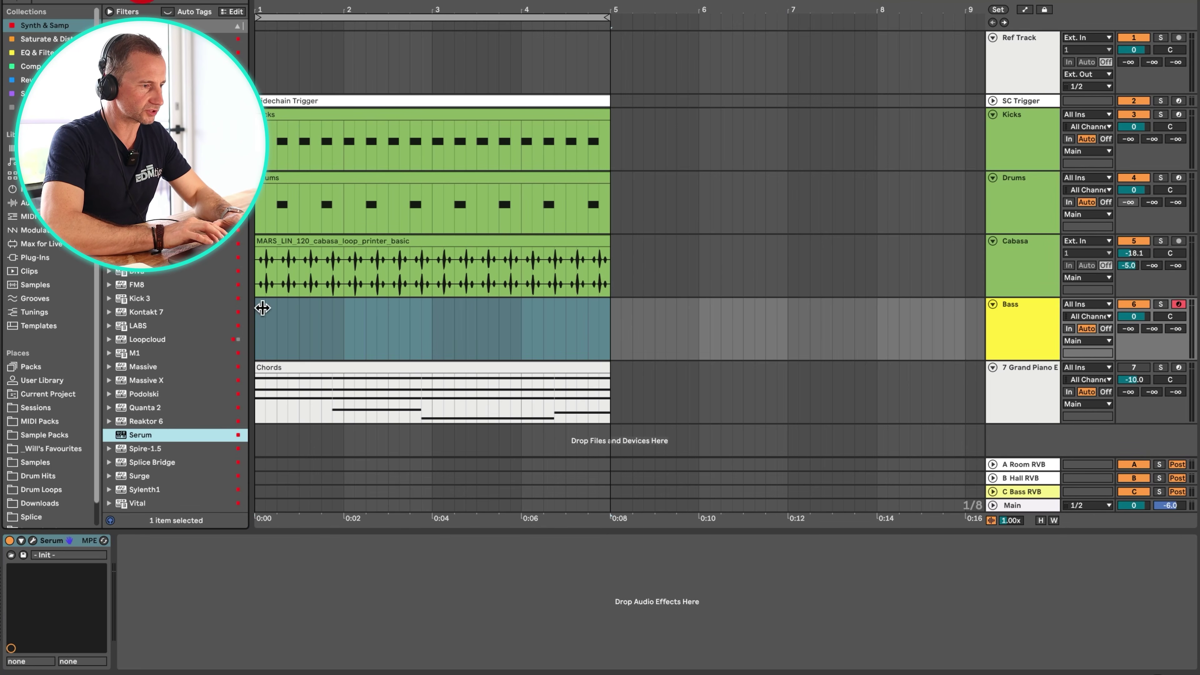
Select the lowest note of each chord in the Chords clip (A2, F2, D2 and E2) to review the bass progression
{"action": "double_click", "coordinate": [287, 362]}
{"action": "left_click", "coordinate": [407, 492]}
{"action": "key", "text": "super+shift+Right"}
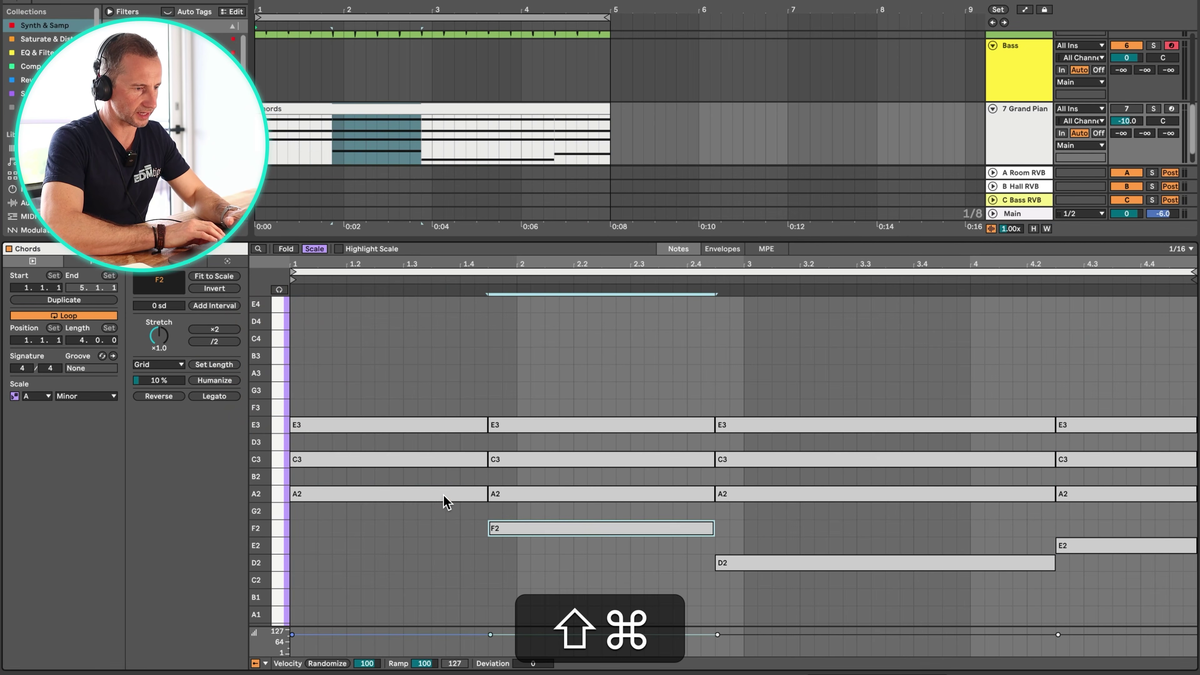
{"action": "left_click", "coordinate": [443, 494], "text": "shift"}
{"action": "left_click", "coordinate": [796, 564], "text": "shift"}
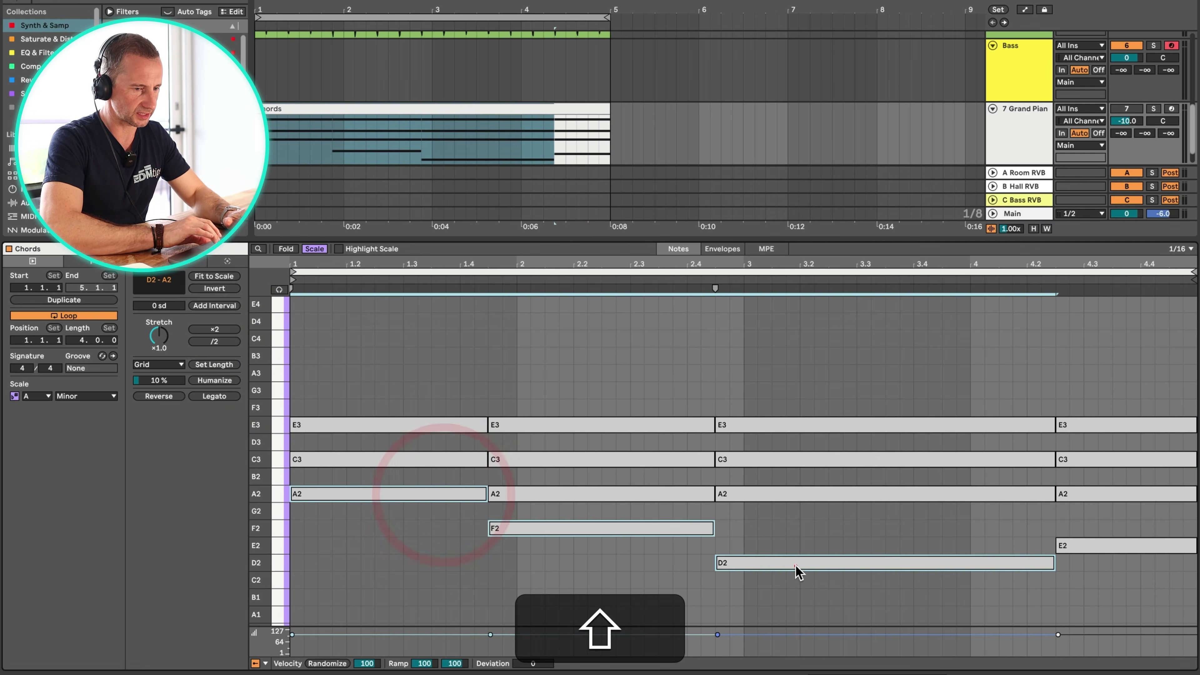
{"action": "left_click", "coordinate": [1083, 549], "text": "shift"}
{"action": "key", "text": "super+shift+c"}
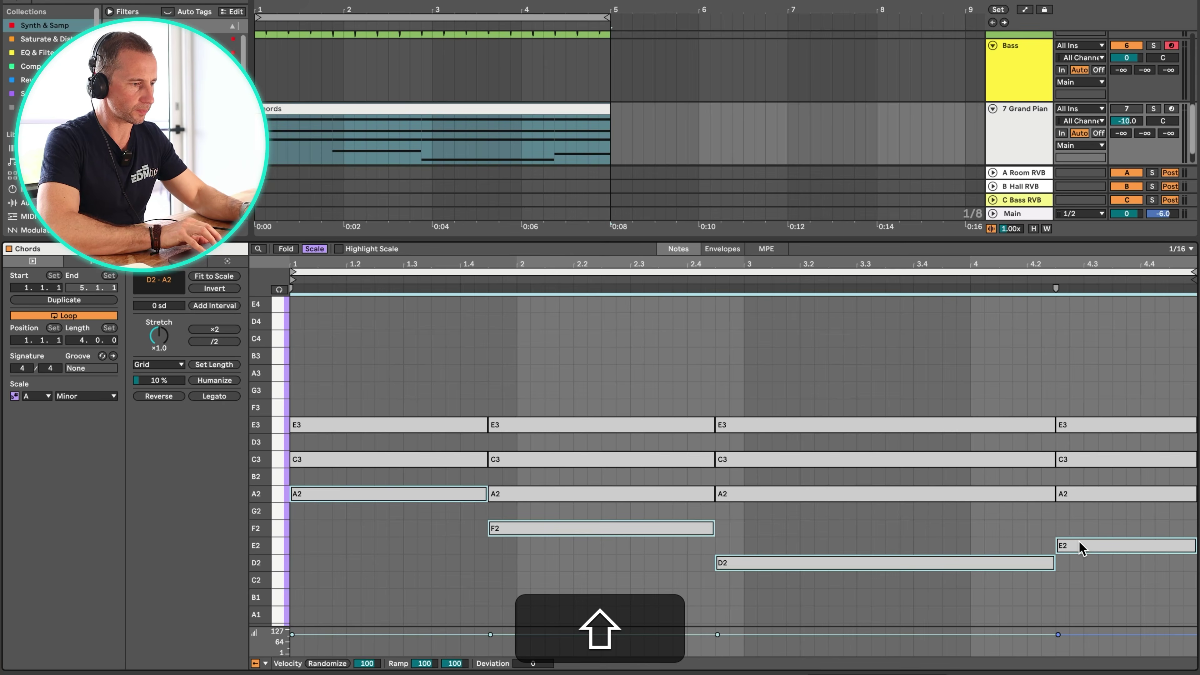
{"action": "key", "text": "shift+Tab"}
Create an empty four-bar MIDI clip on the Bass track from bar 1 and name it Bass
{"action": "left_click_drag", "start_coordinate": [610, 335], "coordinate": [336, 336]}
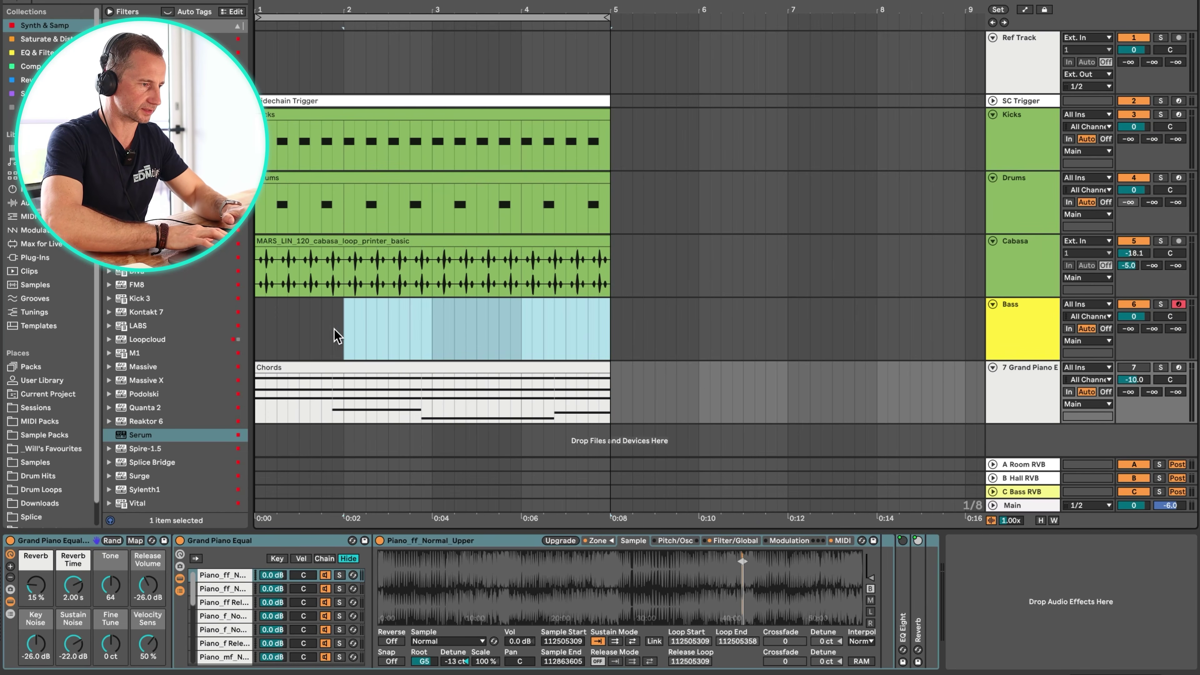
{"action": "key", "text": "super+shift+m"}
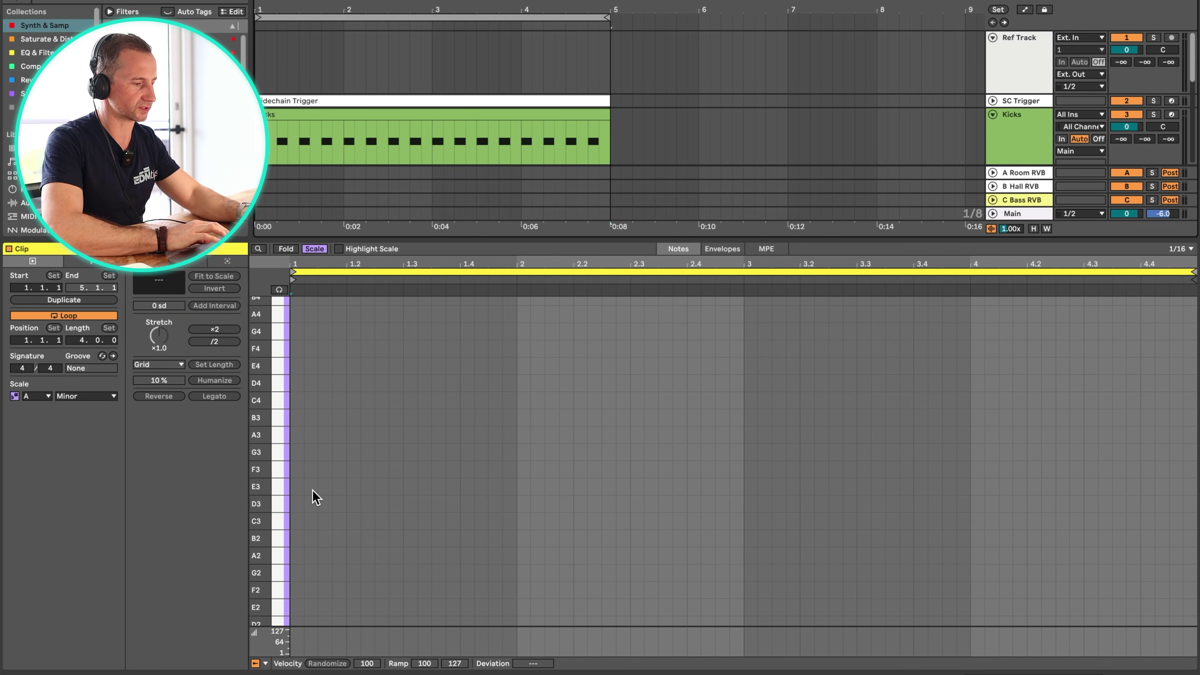
{"action": "key", "text": "shift+Tab"}
{"action": "left_click", "coordinate": [1040, 316]}
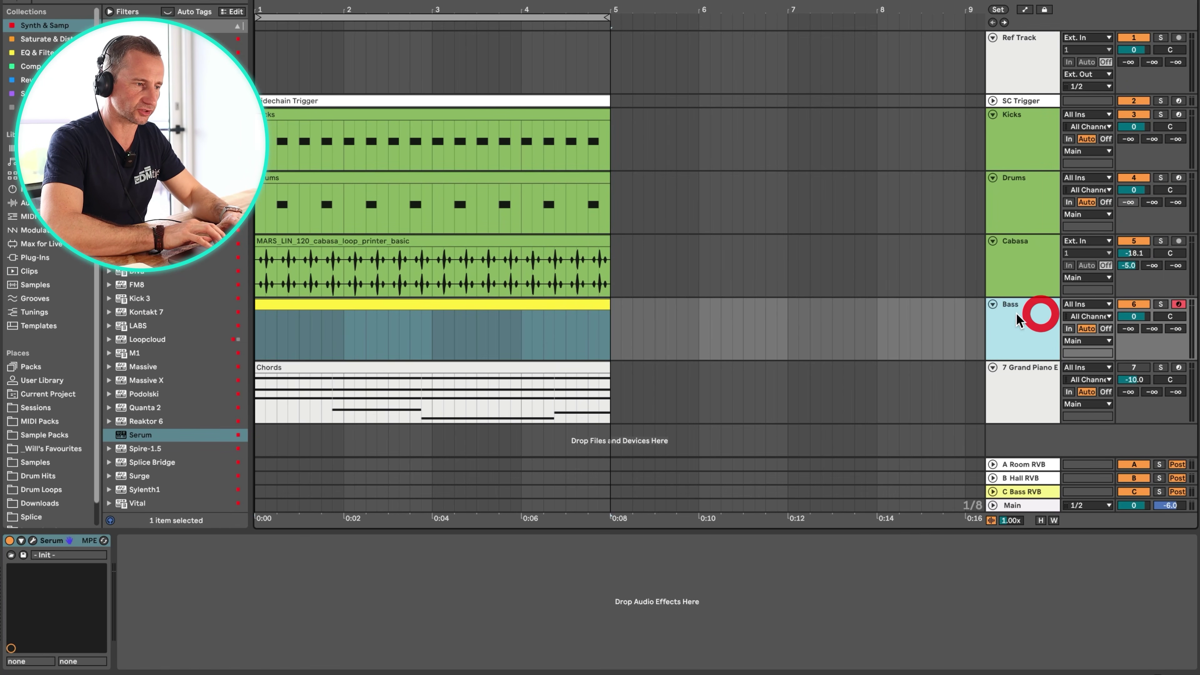
{"action": "left_click", "coordinate": [279, 303]}
{"action": "key", "text": "super+r"}
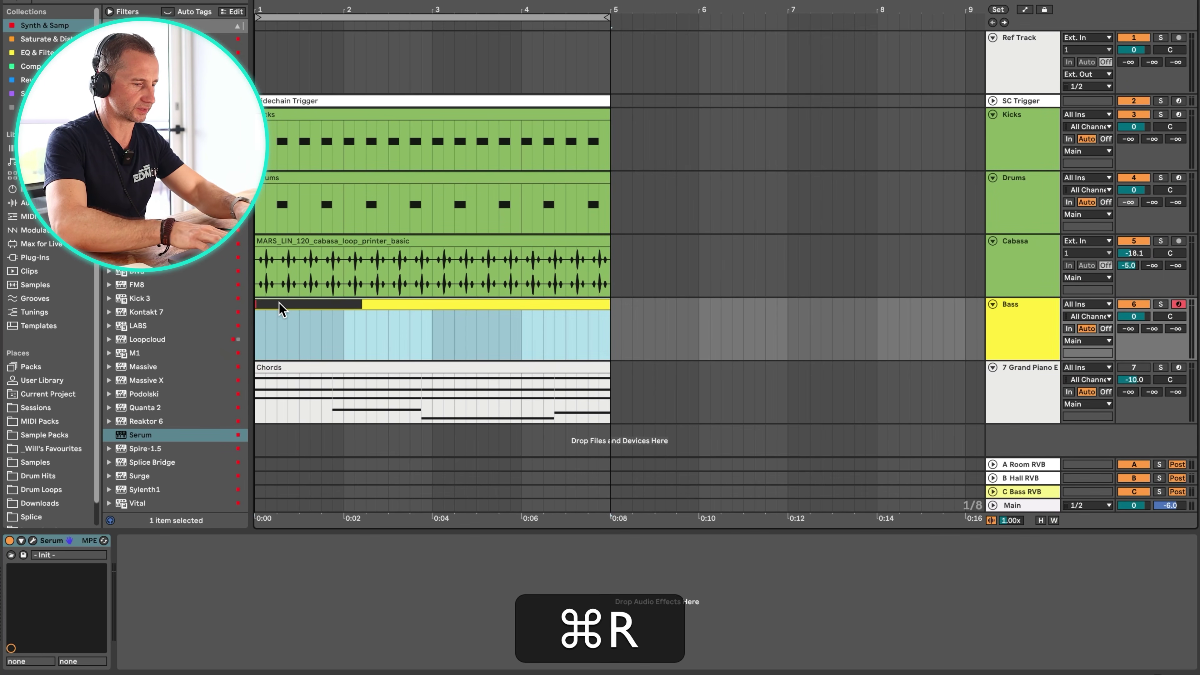
{"action": "type", "text": "Bass"}
{"action": "key", "text": "Return"}
Open the Bass clip's notes zoomed in on the opening beats, enable note preview and audition A3
{"action": "double_click", "coordinate": [279, 303]}
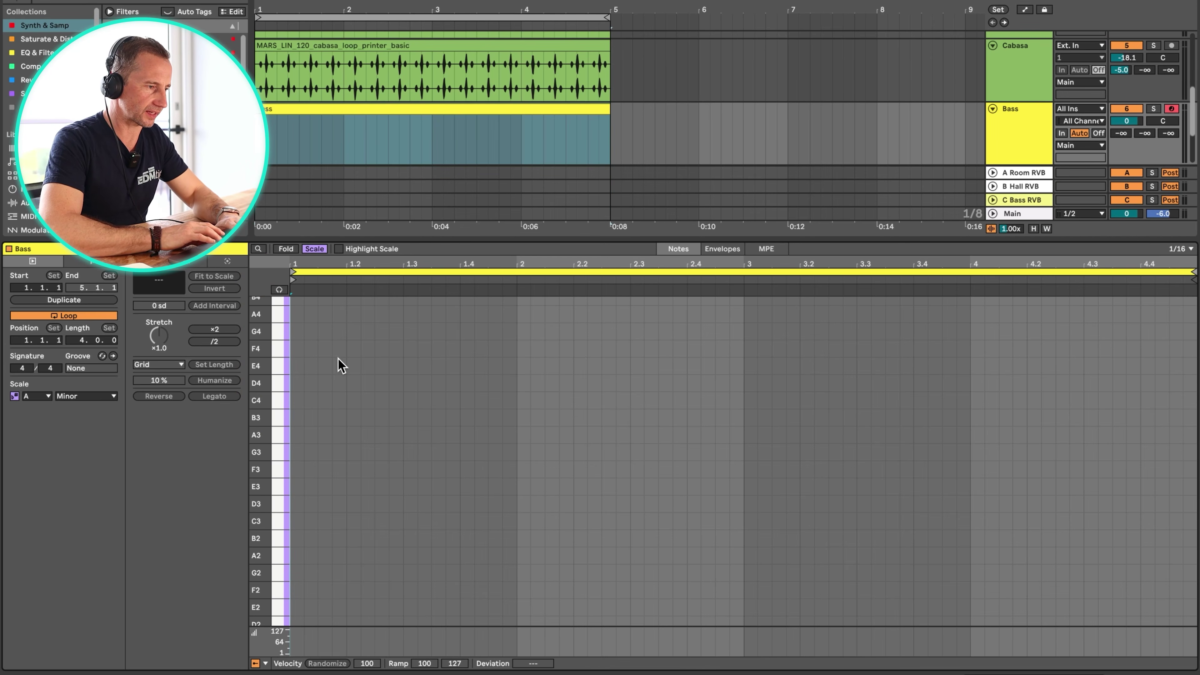
{"action": "left_click", "coordinate": [276, 435]}
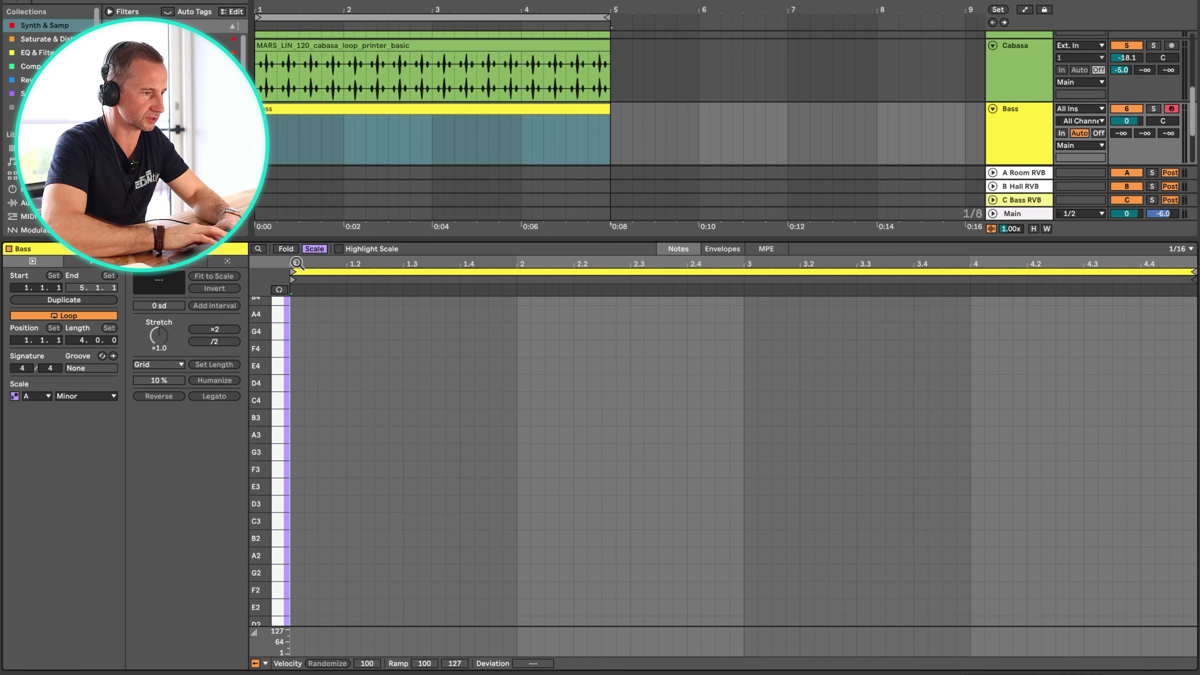
{"action": "left_click_drag", "start_coordinate": [296, 262], "coordinate": [297, 288]}
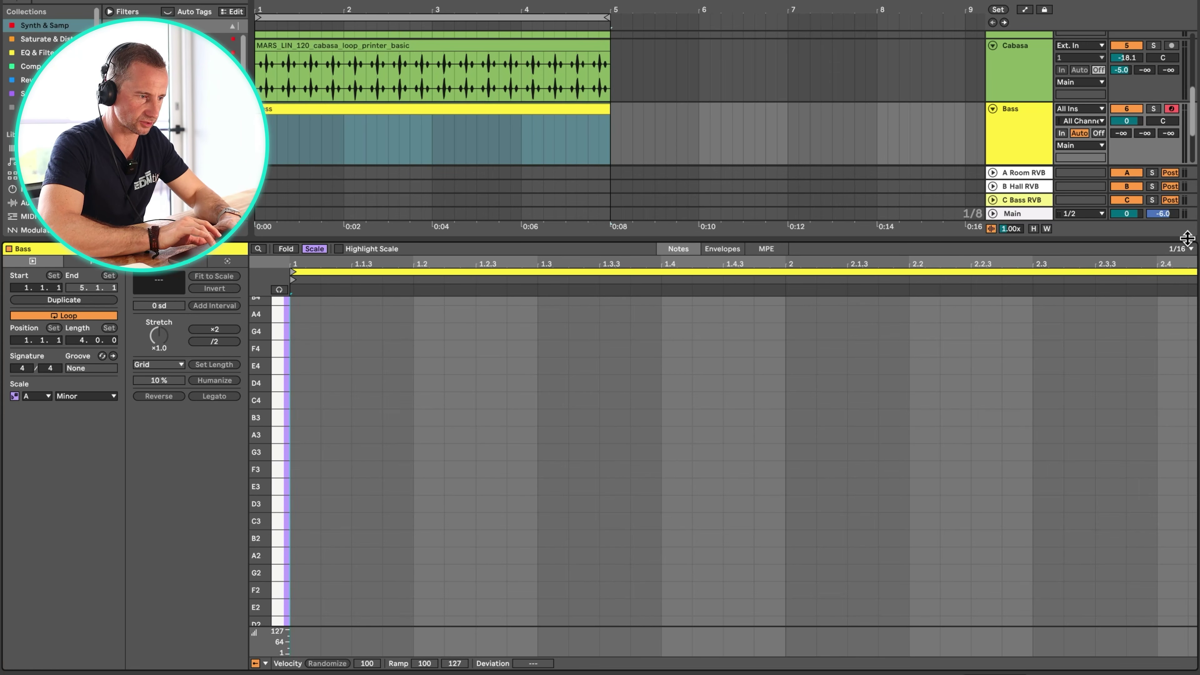
{"action": "left_click", "coordinate": [278, 434]}
{"action": "key", "text": "p"}
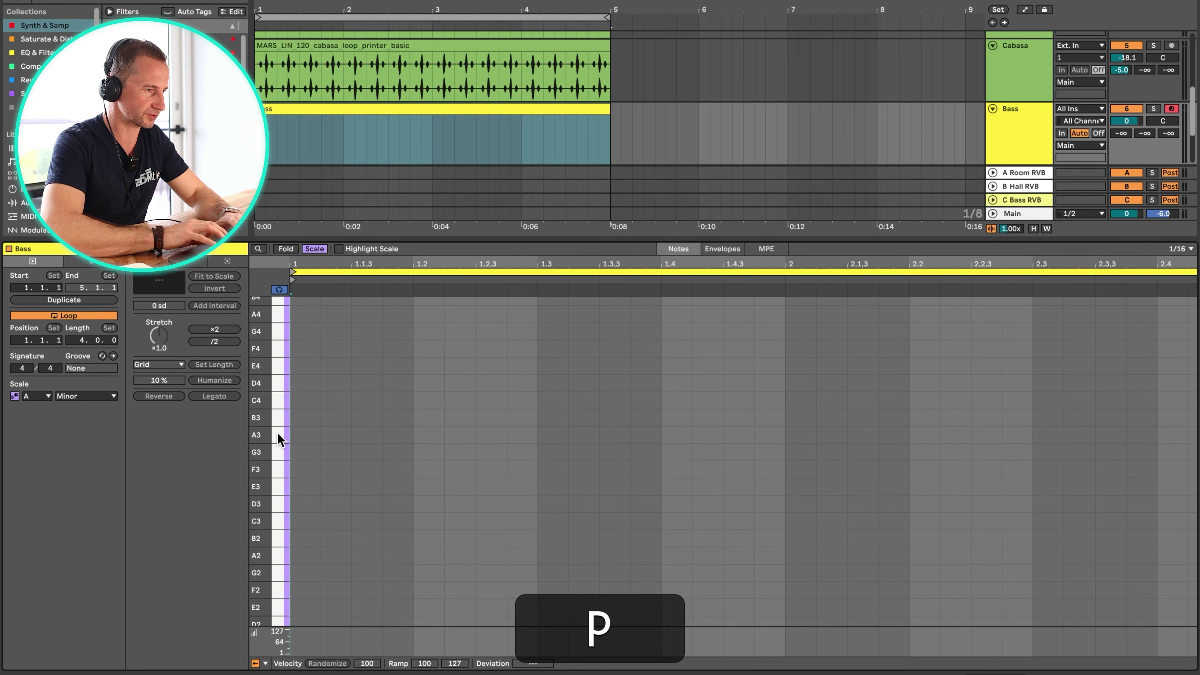
{"action": "left_click", "coordinate": [278, 433]}
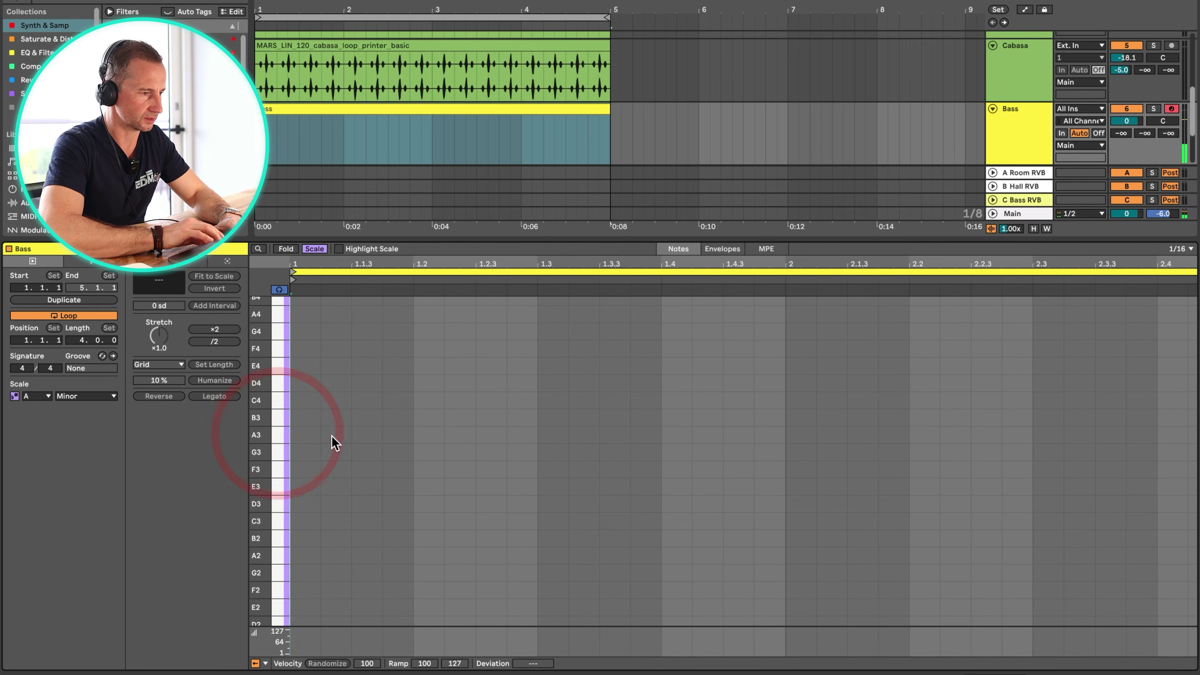
Add a sixteenth-note A3 on the second sixteenth of bar 1 and transpose it down two octaves to A1
{"action": "double_click", "coordinate": [332, 435]}
{"action": "key", "text": "shift+Down"}
{"action": "key", "text": "shift+Down"}
Return to the Bass track's device view and set the track volume to -10 dB
{"action": "key", "text": "shift+Tab"}
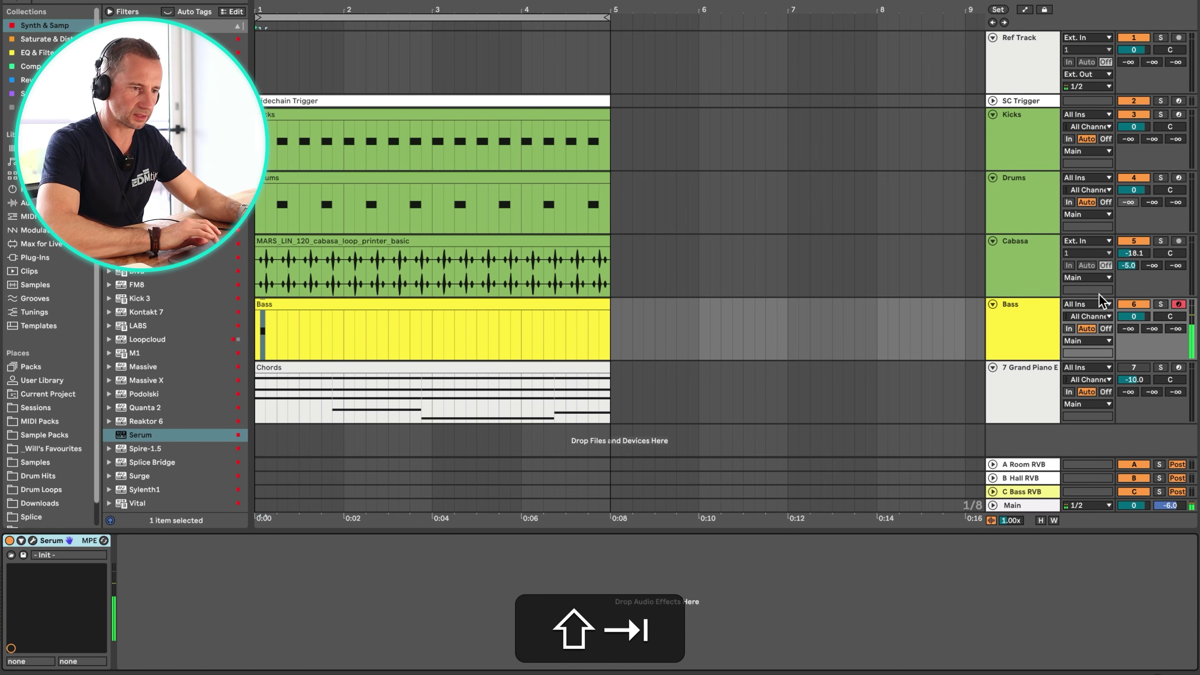
{"action": "left_click", "coordinate": [1149, 316]}
{"action": "type", "text": "-10"}
{"action": "key", "text": "Return"}
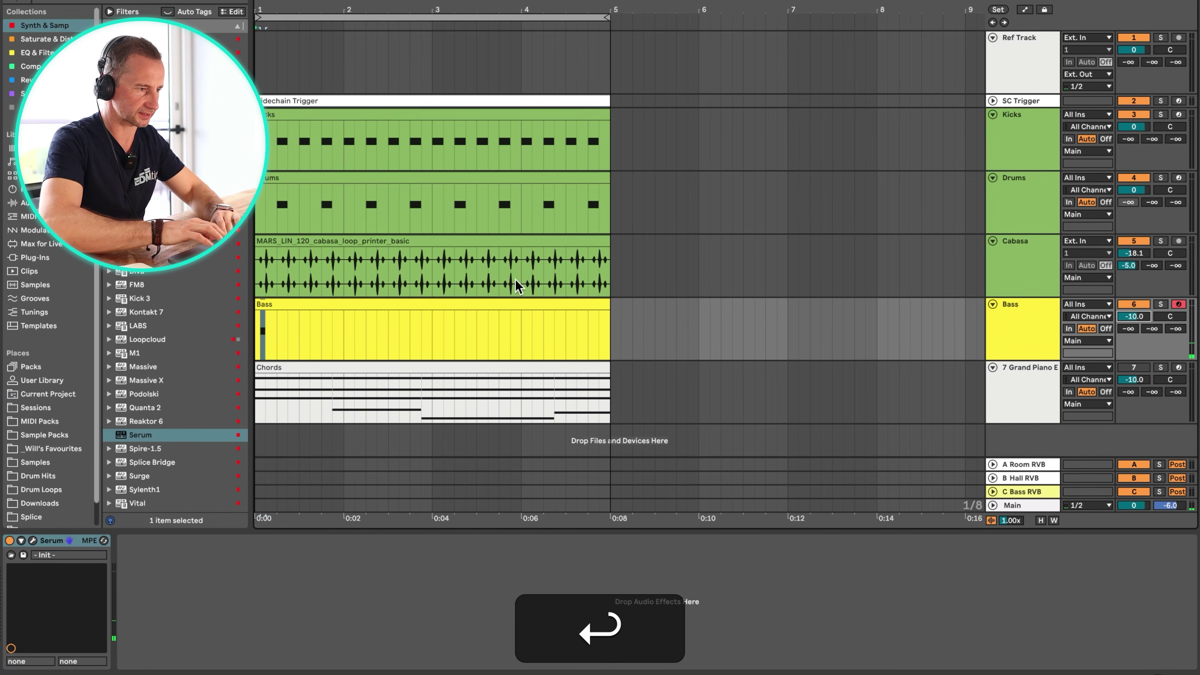
Reopen the Bass clip and transpose its A1 note down an octave to A0
{"action": "double_click", "coordinate": [301, 307]}
{"action": "left_click", "coordinate": [336, 614]}
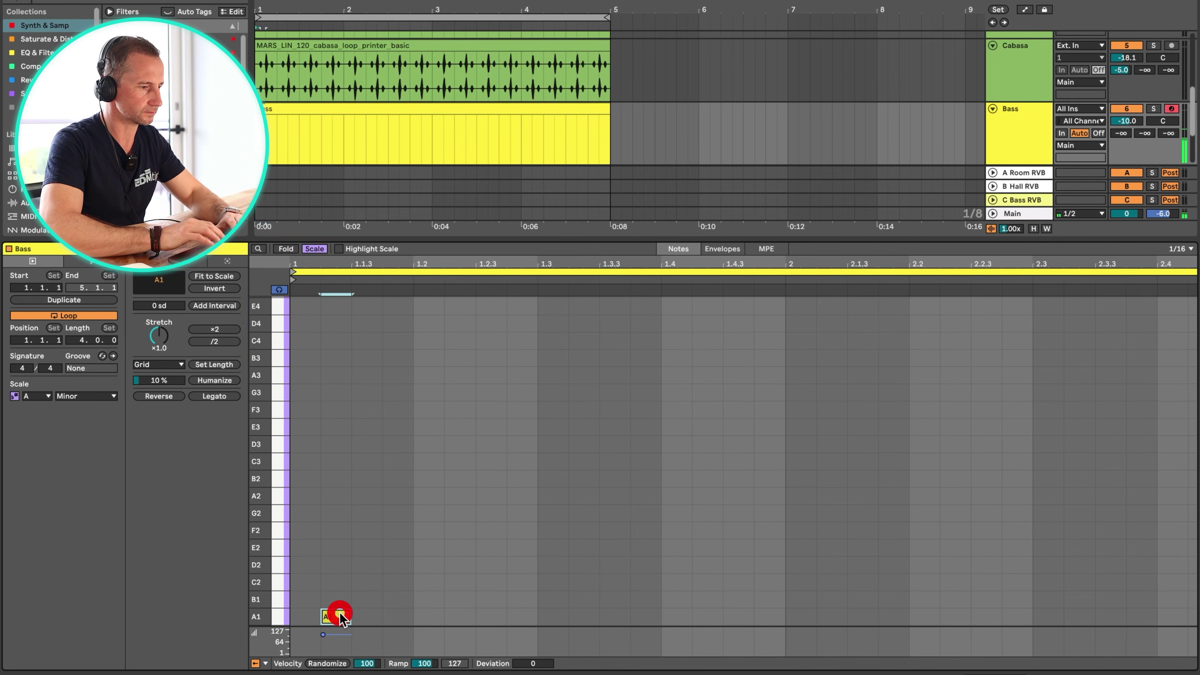
{"action": "key", "text": "shift+Down"}
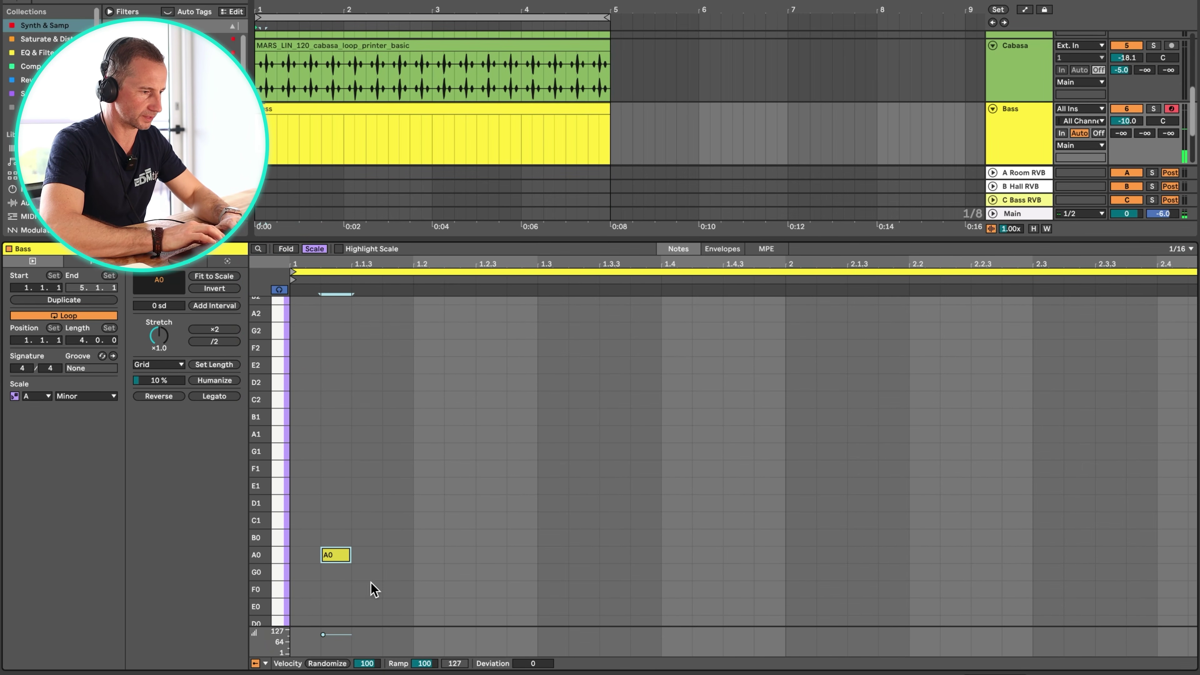
During playback, add sixteenth-note A0 notes to the Bass clip at 1.1.4, 1.2.4 and 1.3.3
{"action": "key", "text": "space"}
{"action": "double_click", "coordinate": [401, 554]}
{"action": "double_click", "coordinate": [491, 554]}
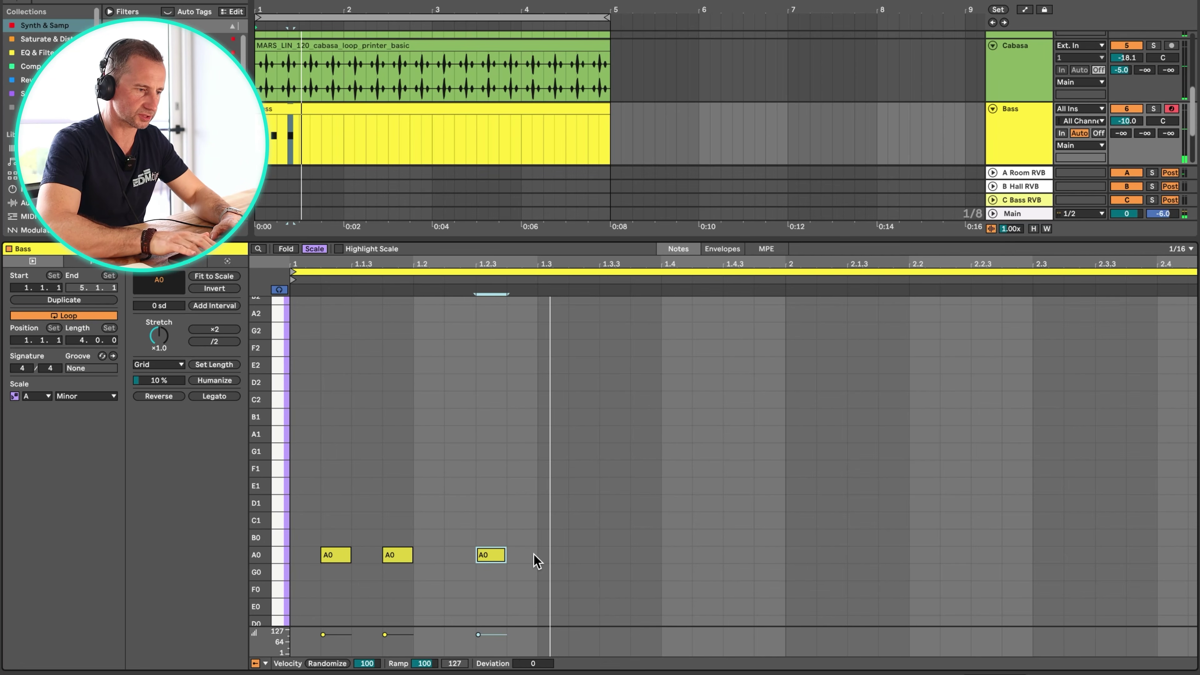
{"action": "key", "text": "Right"}
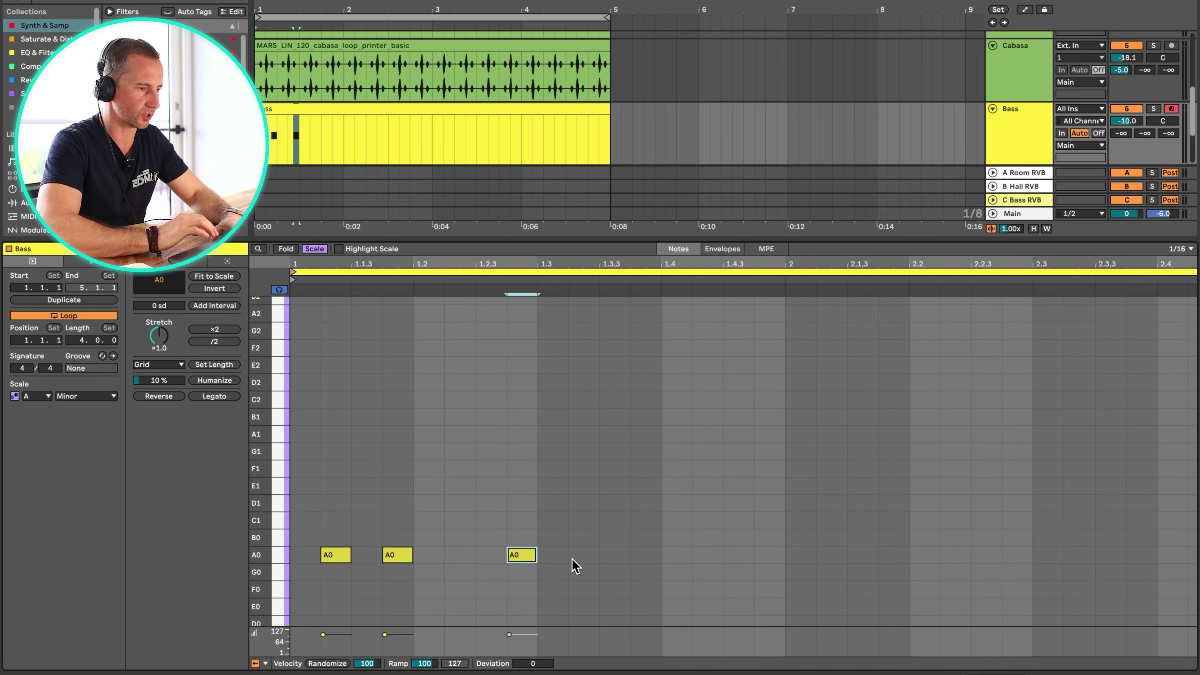
{"action": "double_click", "coordinate": [609, 554]}
Finish the bar 1 rhythm with an A0 note at 1.4.4 and none at 1.4.2, checking it in playback
{"action": "double_click", "coordinate": [709, 555]}
{"action": "left_click_drag", "start_coordinate": [709, 555], "coordinate": [766, 555]}
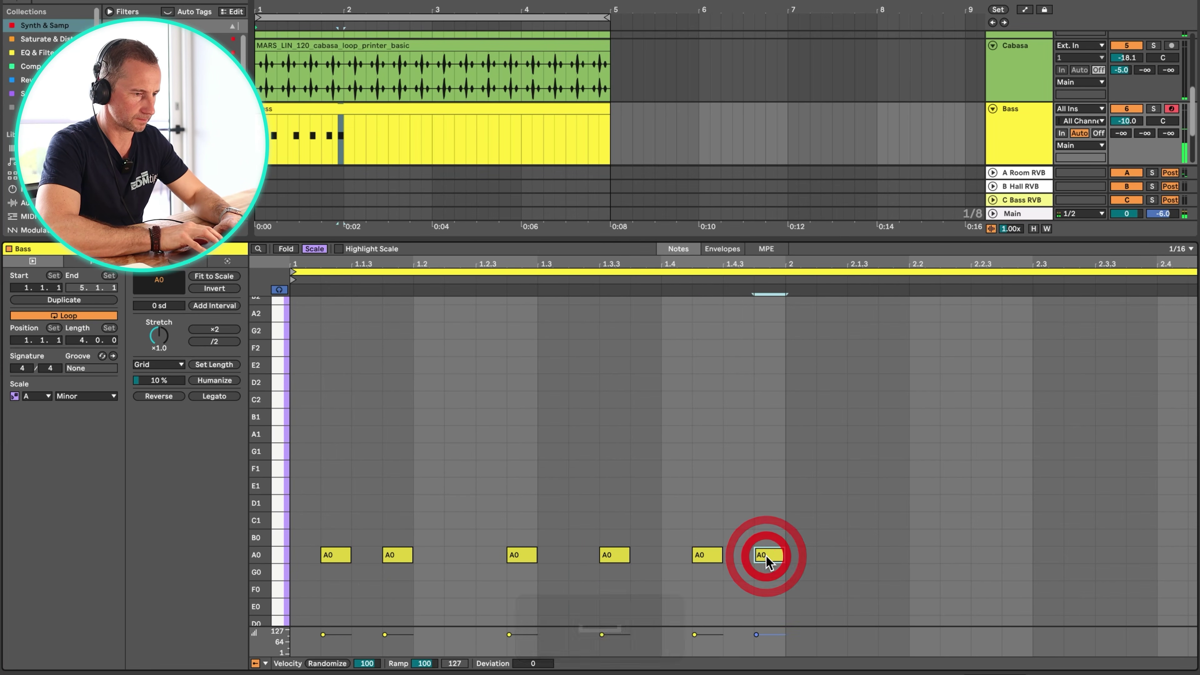
{"action": "key", "text": "BackSpace"}
{"action": "key", "text": "space"}
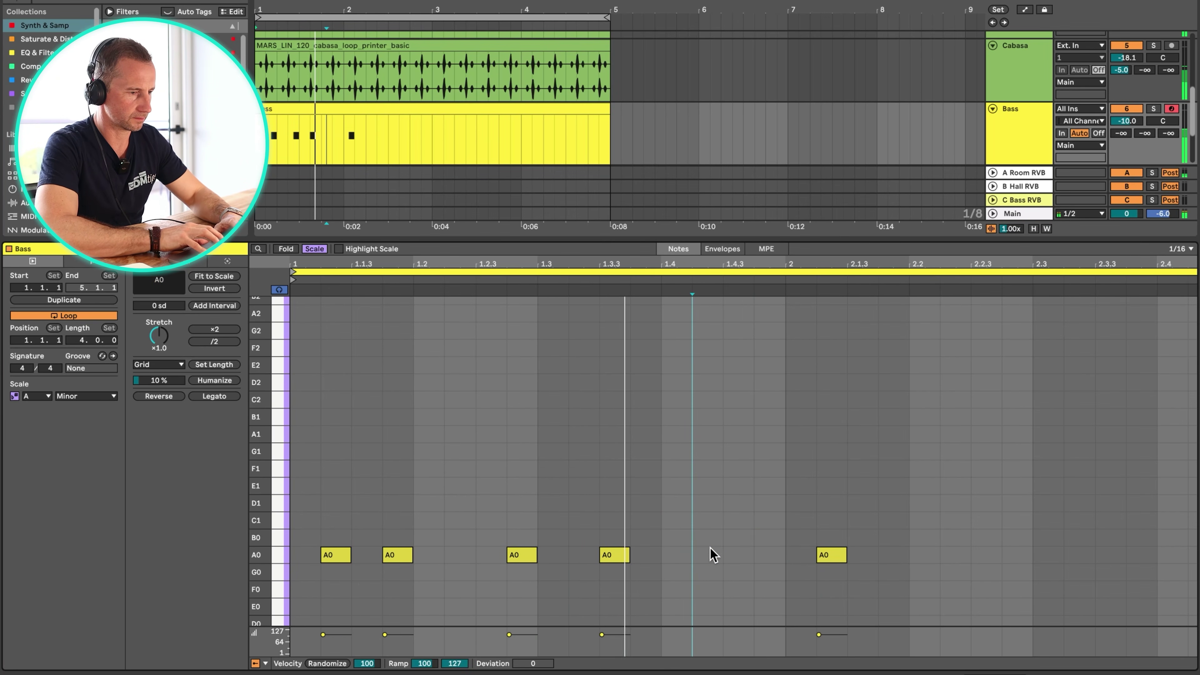
{"action": "double_click", "coordinate": [779, 554]}
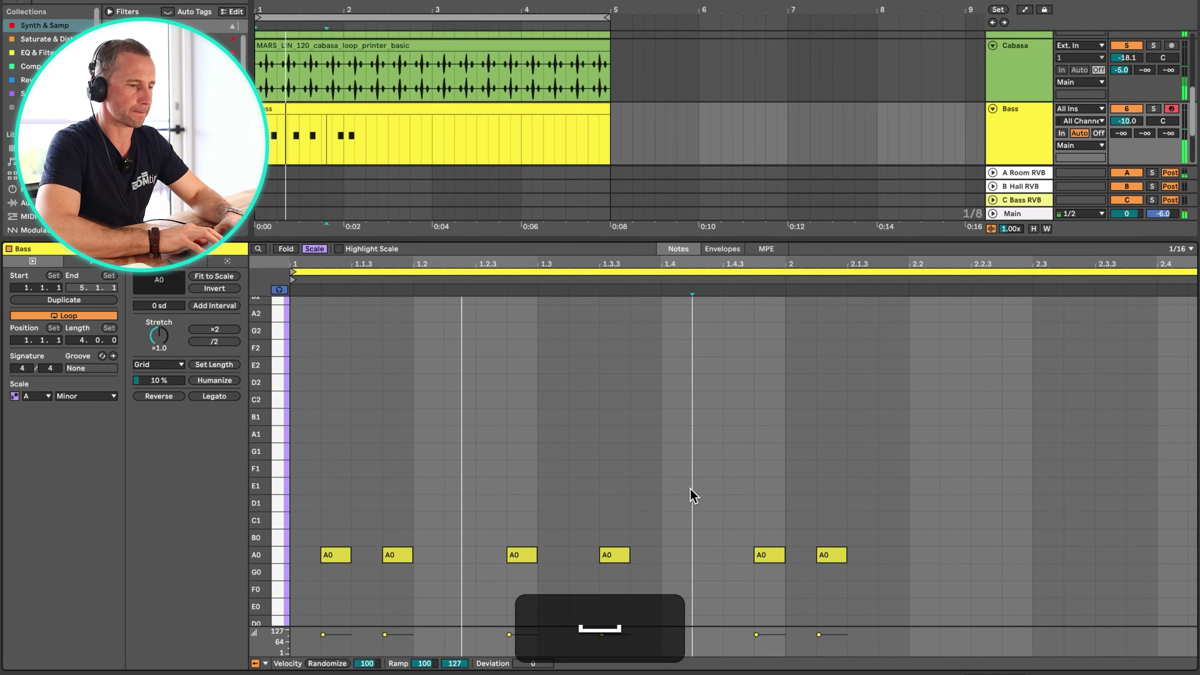
{"action": "left_click", "coordinate": [693, 495]}
{"action": "key", "text": "space"}
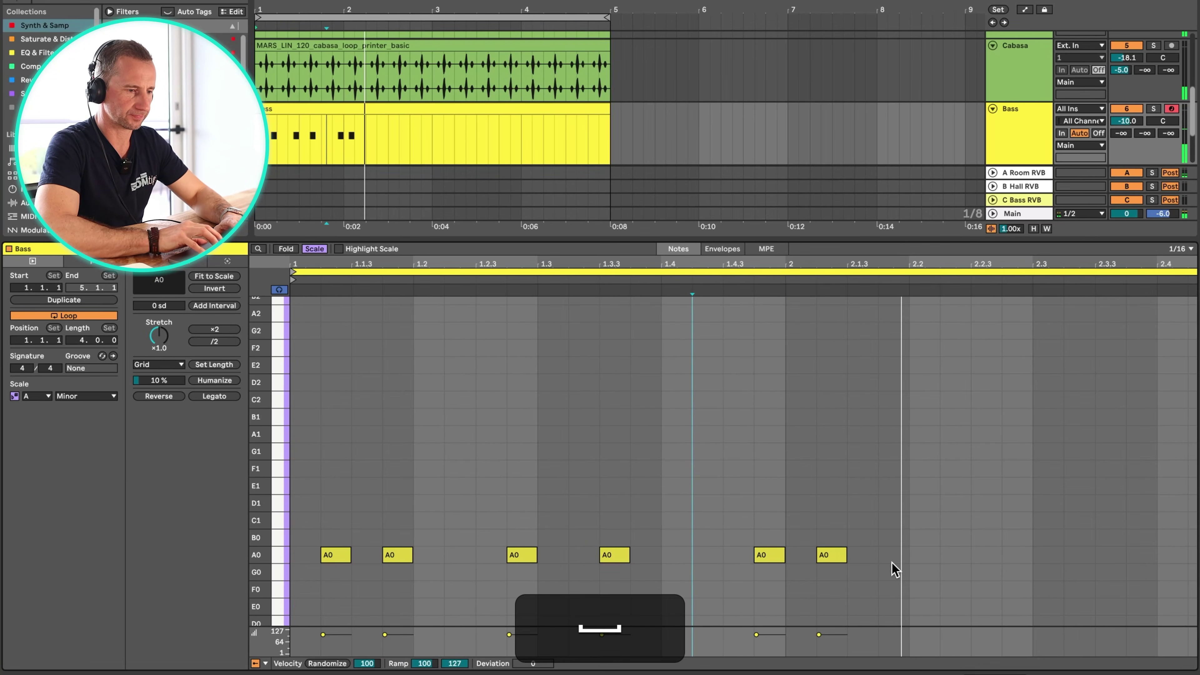
Delete the A0 note at 2.1.2 and duplicate the bar 1 bass pattern into bar 2
{"action": "left_click", "coordinate": [834, 556]}
{"action": "key", "text": "BackSpace"}
{"action": "left_click_drag", "start_coordinate": [769, 576], "coordinate": [295, 529]}
{"action": "key", "text": "super+d"}
{"action": "key", "text": "space"}
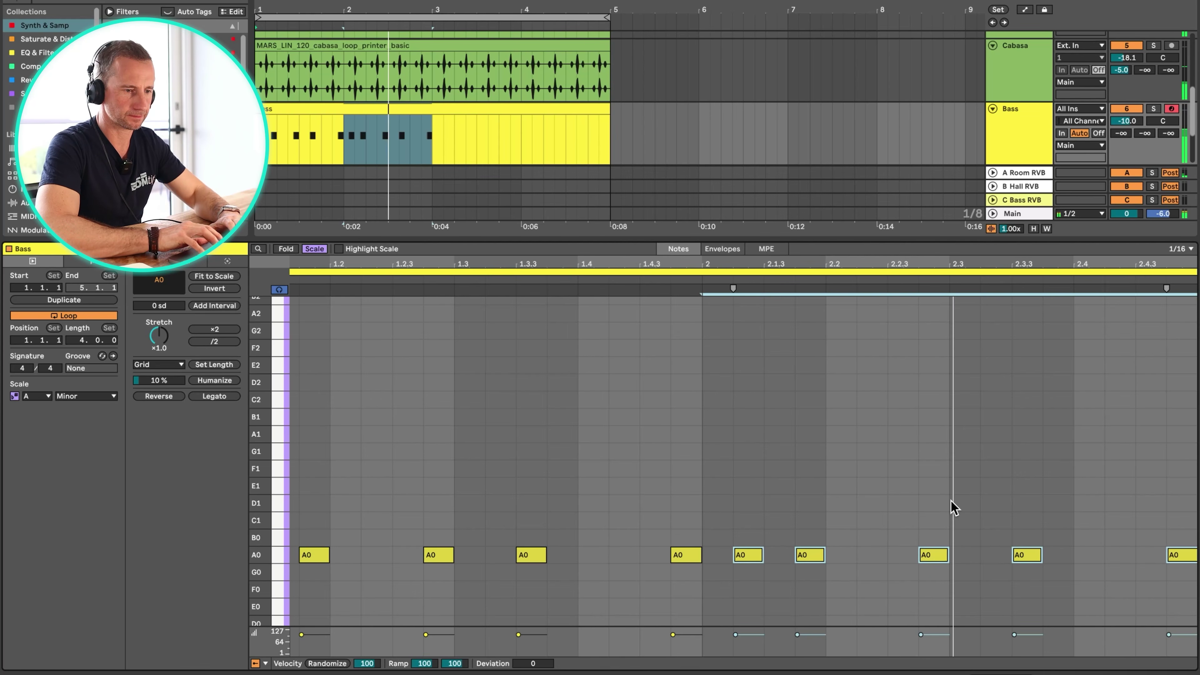
Move the last A0 note of bar 2 two sixteenths earlier to 2.4.2
{"action": "key", "text": "space"}
{"action": "left_click", "coordinate": [1133, 558]}
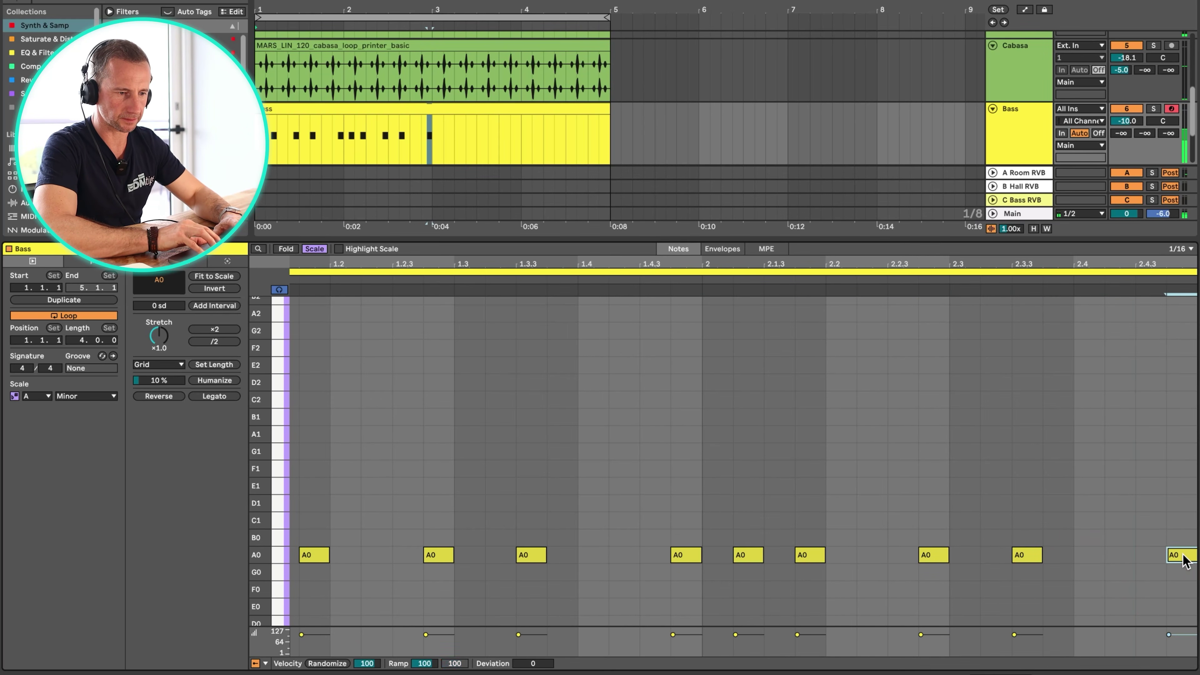
{"action": "left_click_drag", "start_coordinate": [1182, 556], "coordinate": [1121, 566]}
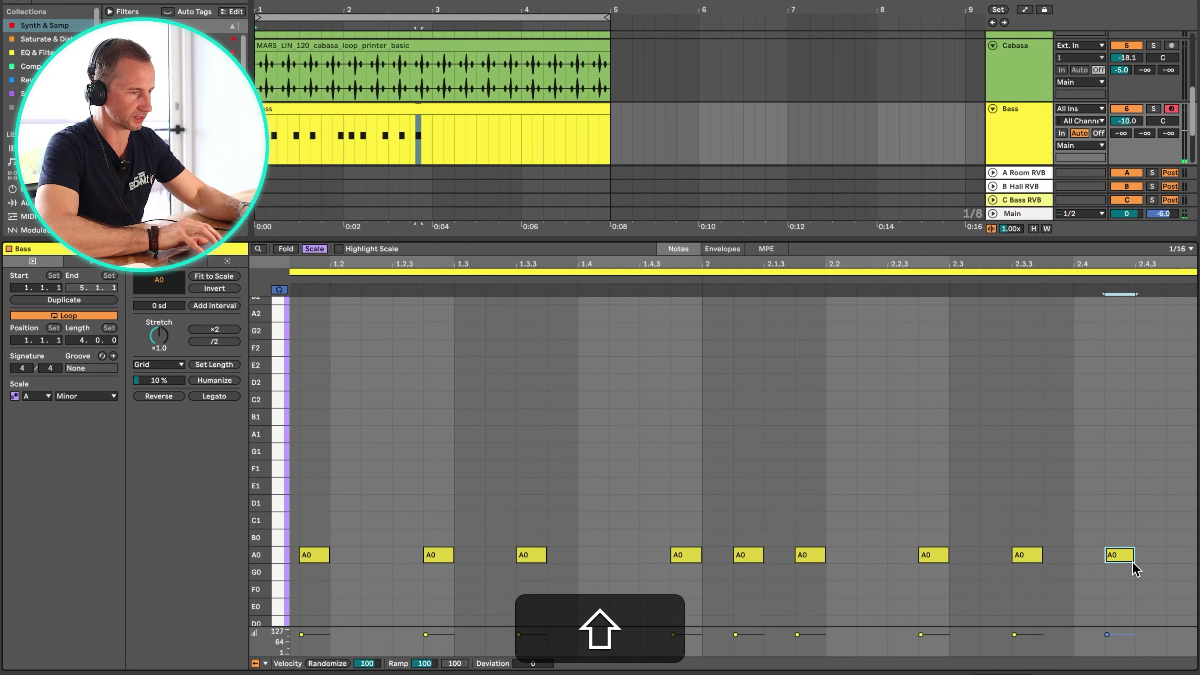
Duplicate the first two bars of the Bass clip over bars 3 and 4, and consolidate both clips into one four-bar clip
{"action": "key", "text": "shift+Tab"}
{"action": "left_click_drag", "start_coordinate": [428, 320], "coordinate": [318, 322]}
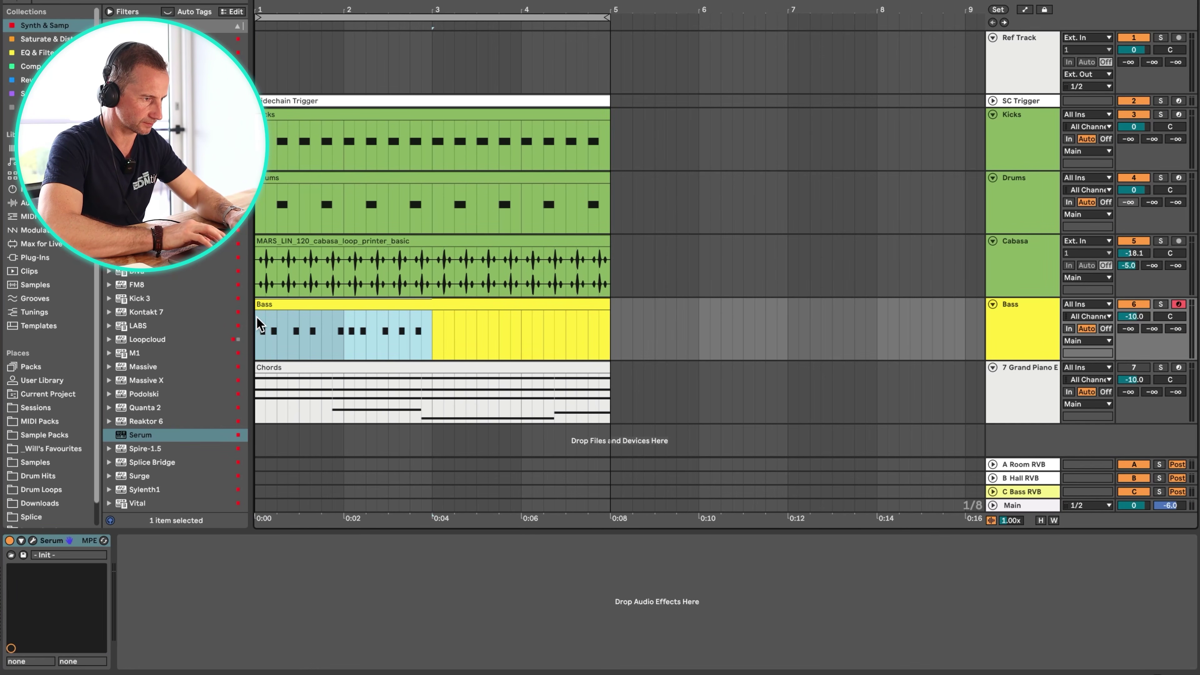
{"action": "key", "text": "super"}
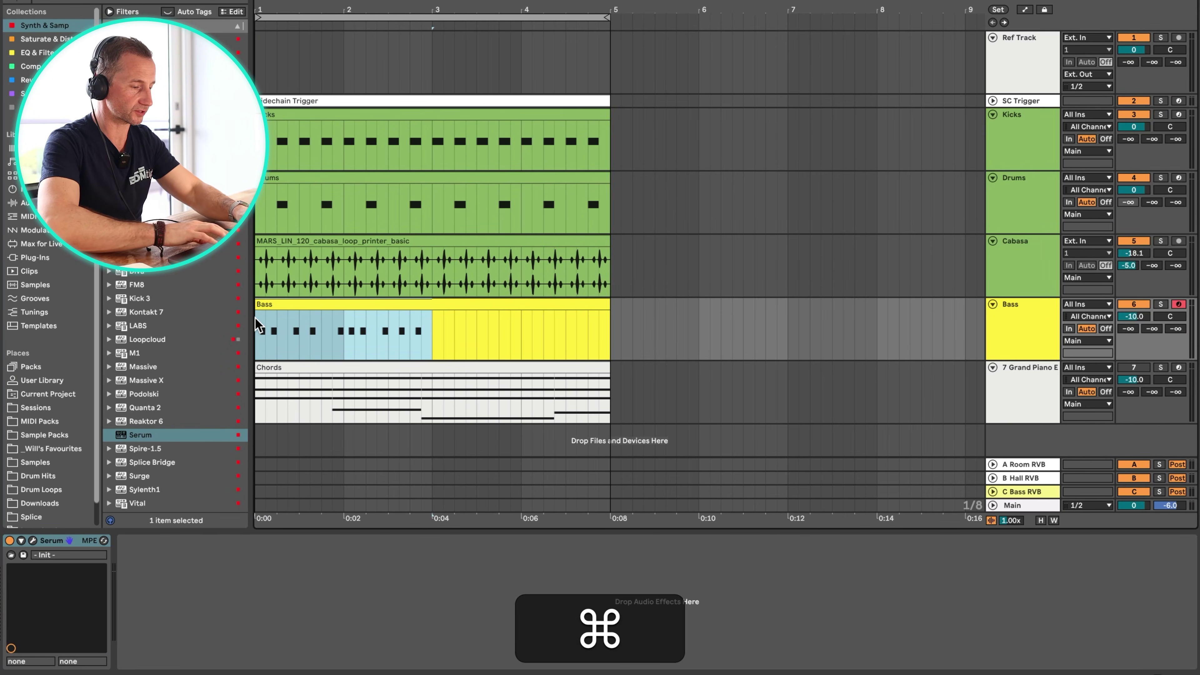
{"action": "key", "text": "super+d"}
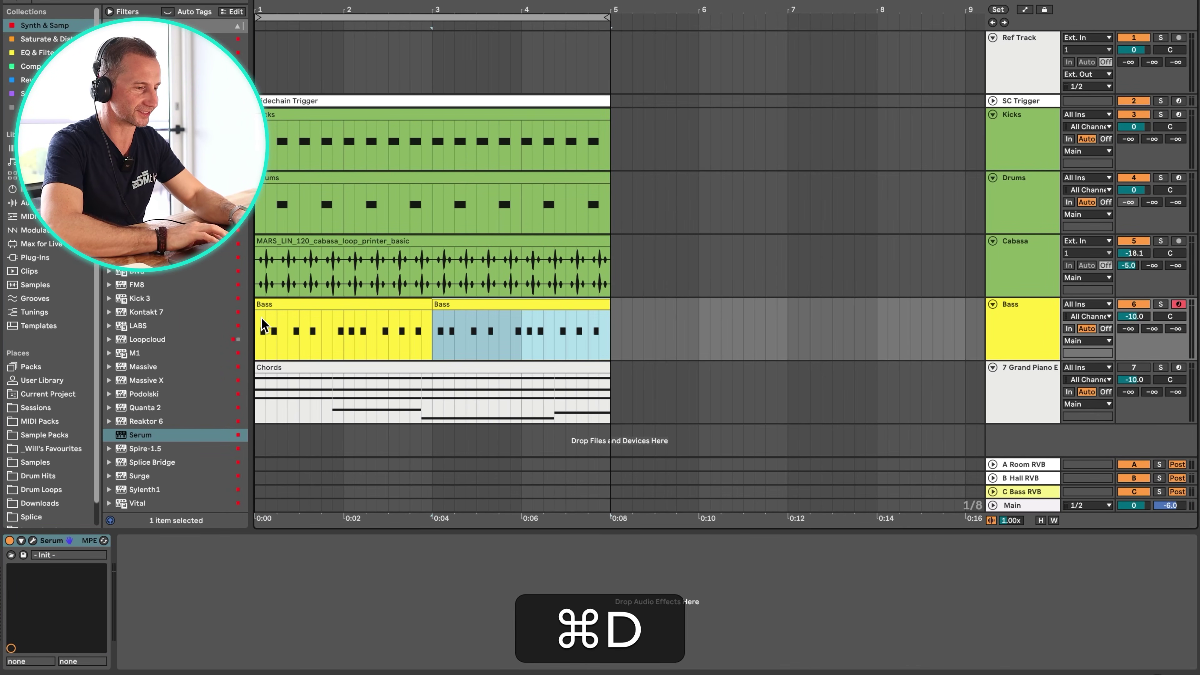
{"action": "left_click", "coordinate": [484, 303], "text": "shift"}
{"action": "left_click", "coordinate": [393, 303], "text": "shift"}
{"action": "key", "text": "super+j"}
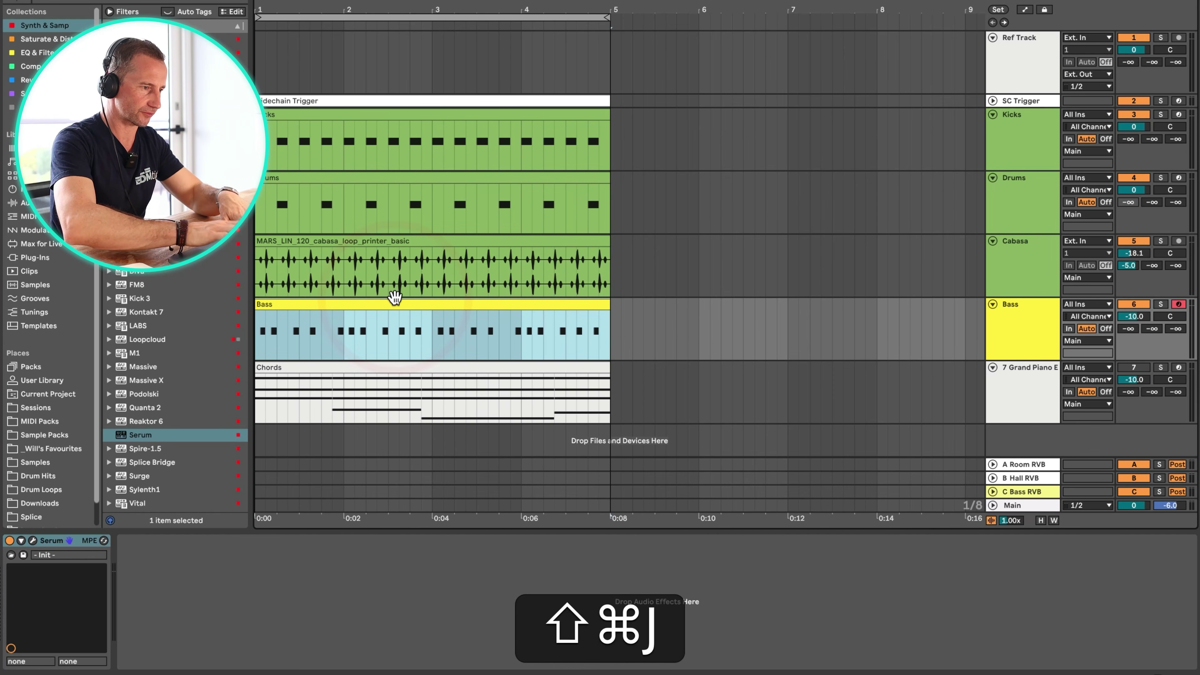
{"action": "left_click", "coordinate": [255, 333]}
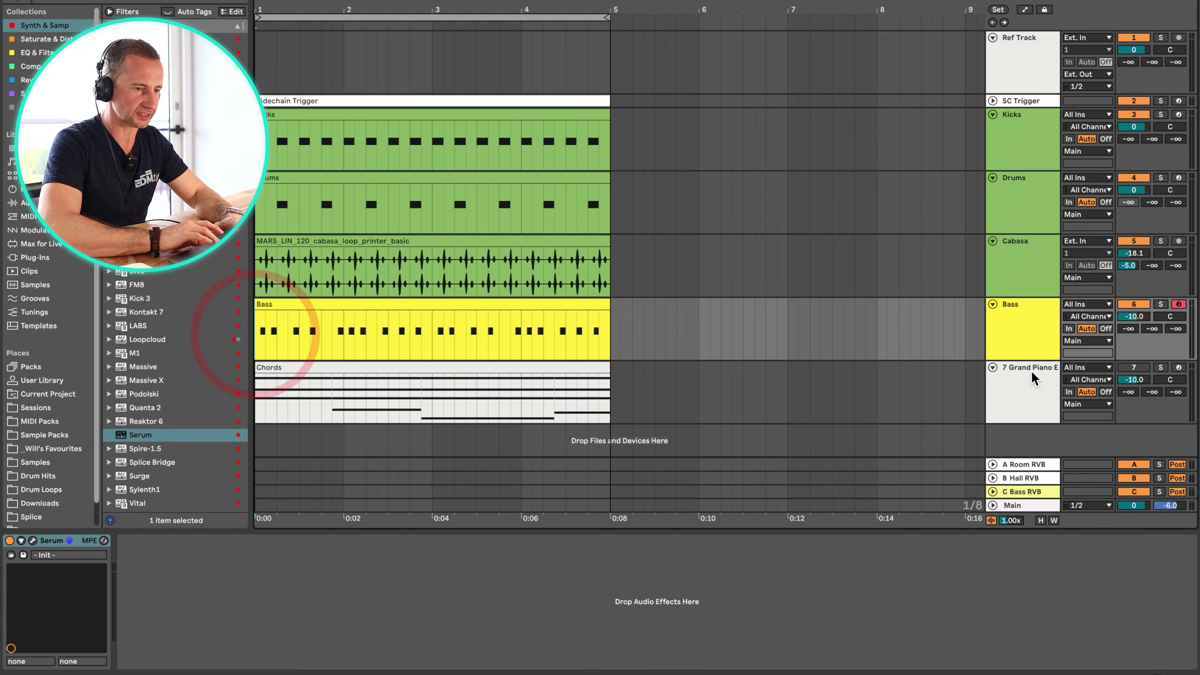
Open Serum on the Bass track and set Envelope 1's sustain to -∞ dB and its decay to about 437 ms
{"action": "left_click", "coordinate": [1030, 321]}
{"action": "left_click", "coordinate": [1032, 320]}
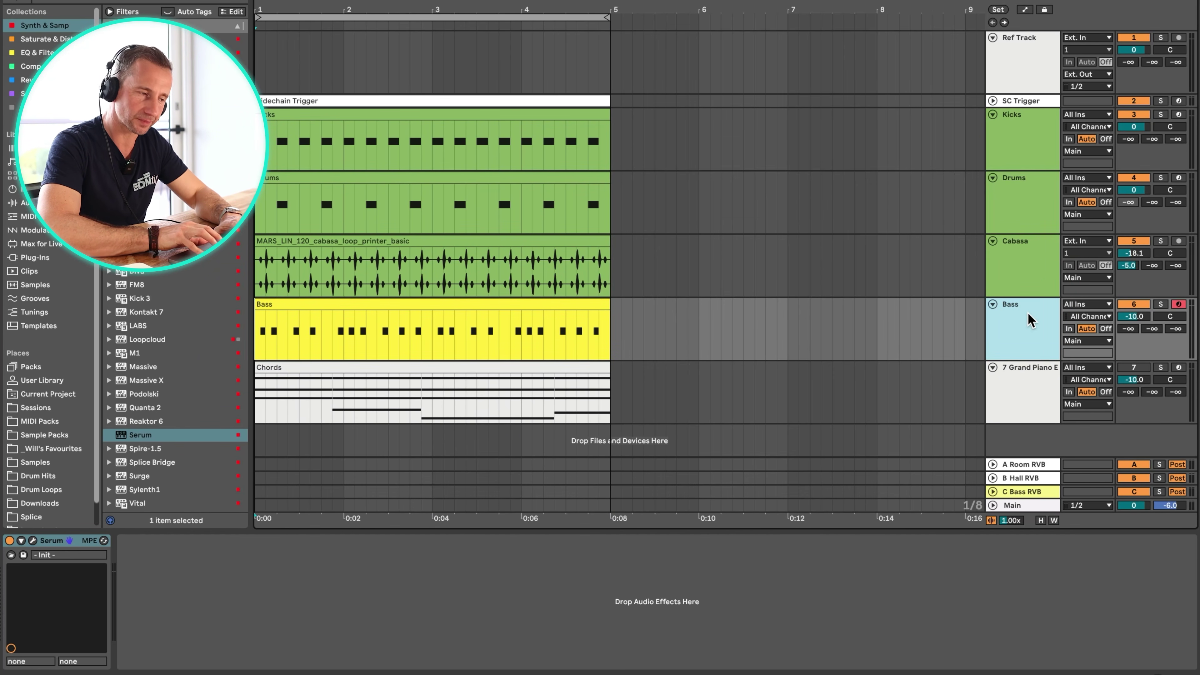
{"action": "left_click", "coordinate": [34, 540]}
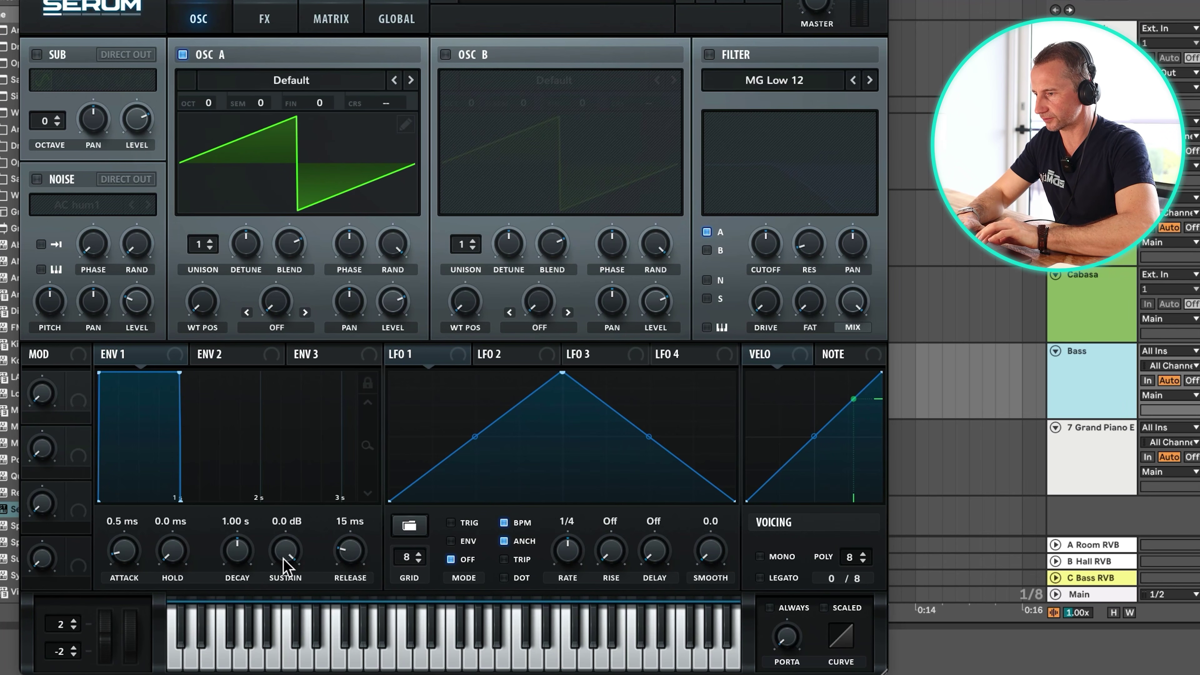
{"action": "left_click_drag", "start_coordinate": [288, 585], "coordinate": [284, 624]}
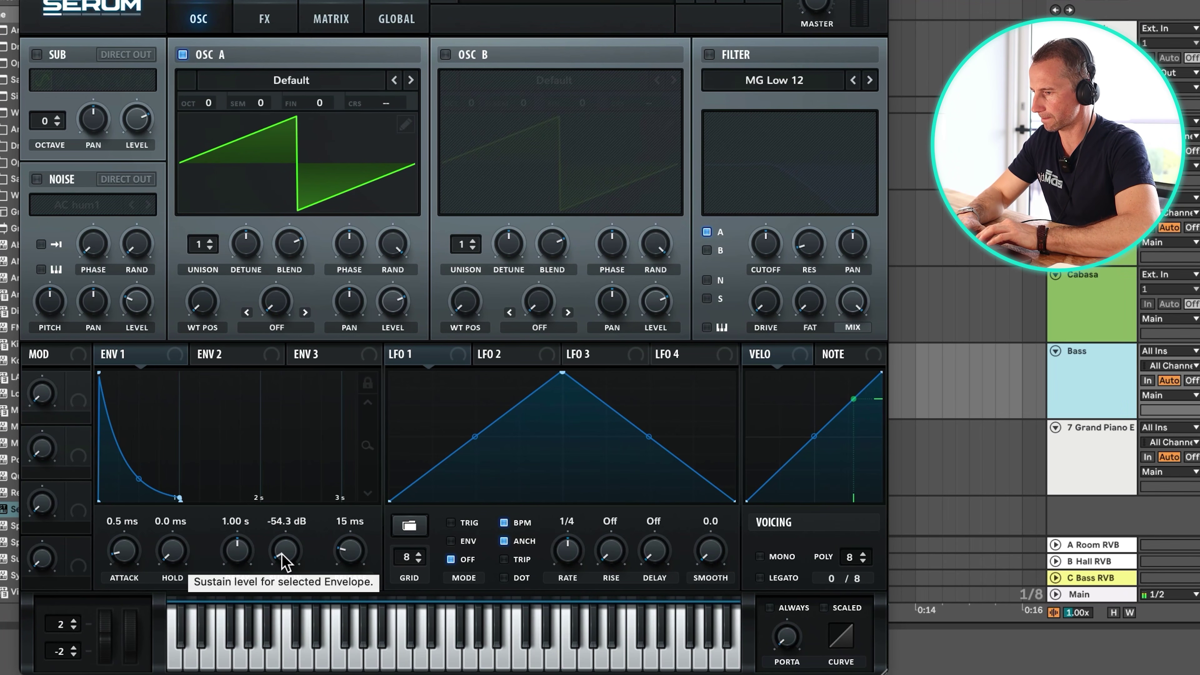
{"action": "left_click_drag", "start_coordinate": [278, 568], "coordinate": [281, 610]}
{"action": "mouse_move", "coordinate": [238, 549]}
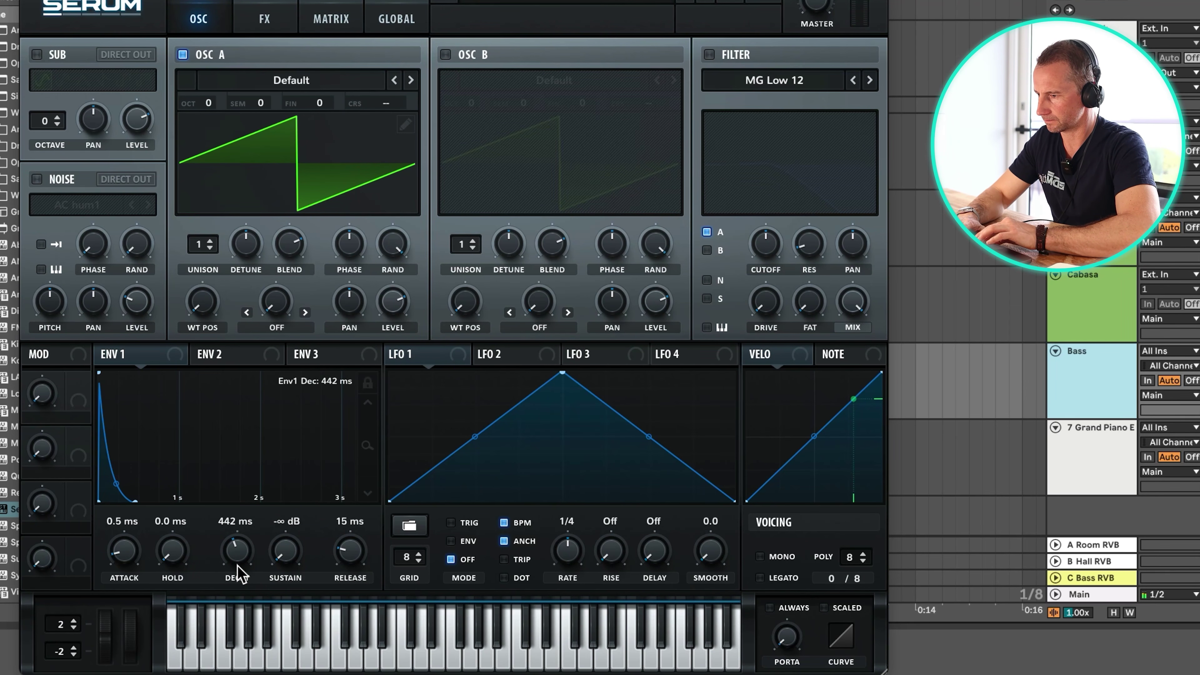
Enable Serum's MG Low 12 filter, assign Envelope 1 to its cutoff and lower the cutoff slightly
{"action": "left_click", "coordinate": [709, 54]}
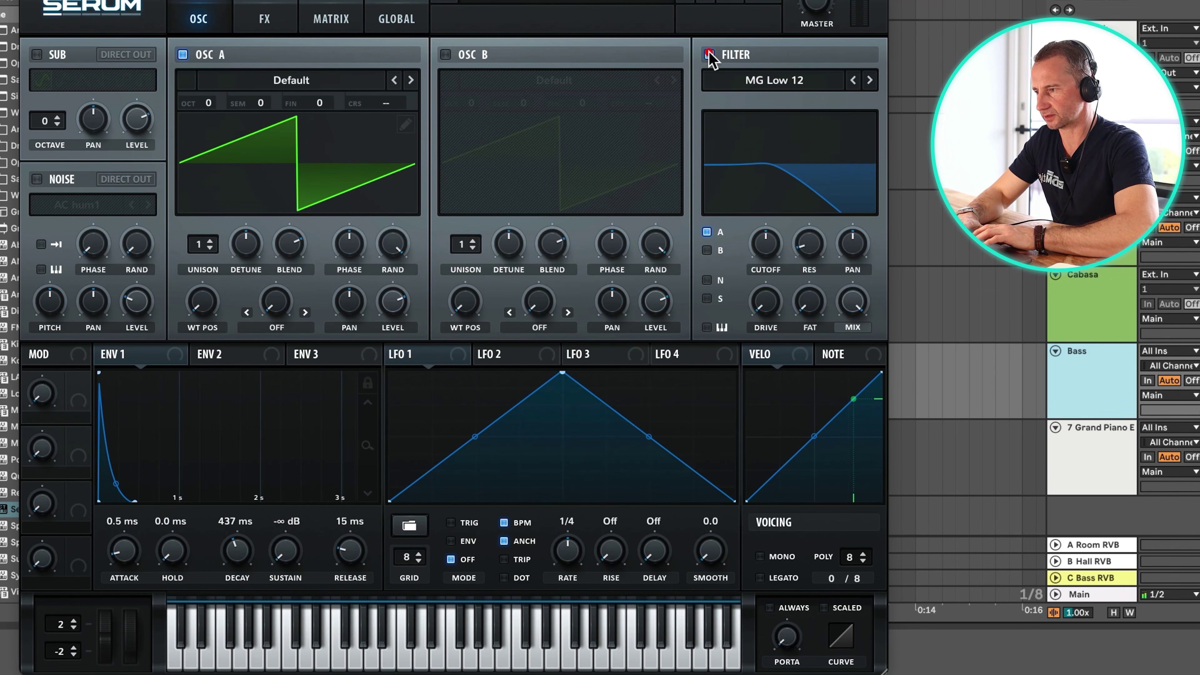
{"action": "left_click_drag", "start_coordinate": [117, 358], "coordinate": [775, 257]}
{"action": "left_click", "coordinate": [762, 294]}
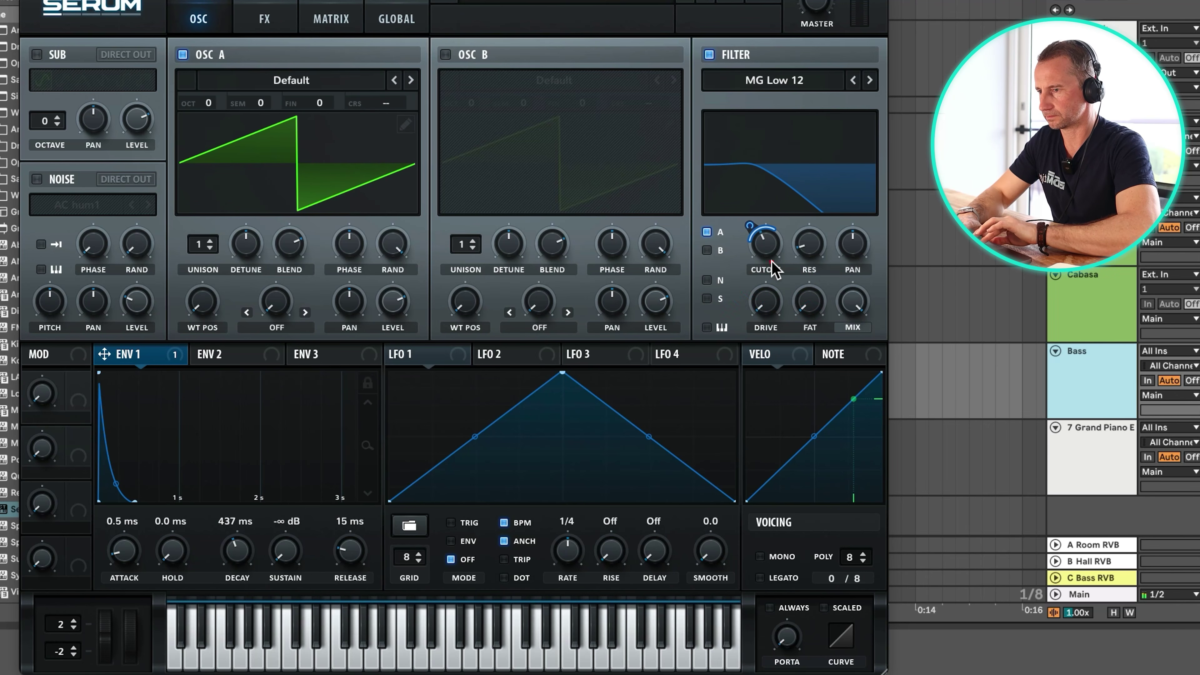
{"action": "left_click", "coordinate": [774, 264]}
{"action": "left_click", "coordinate": [775, 265]}
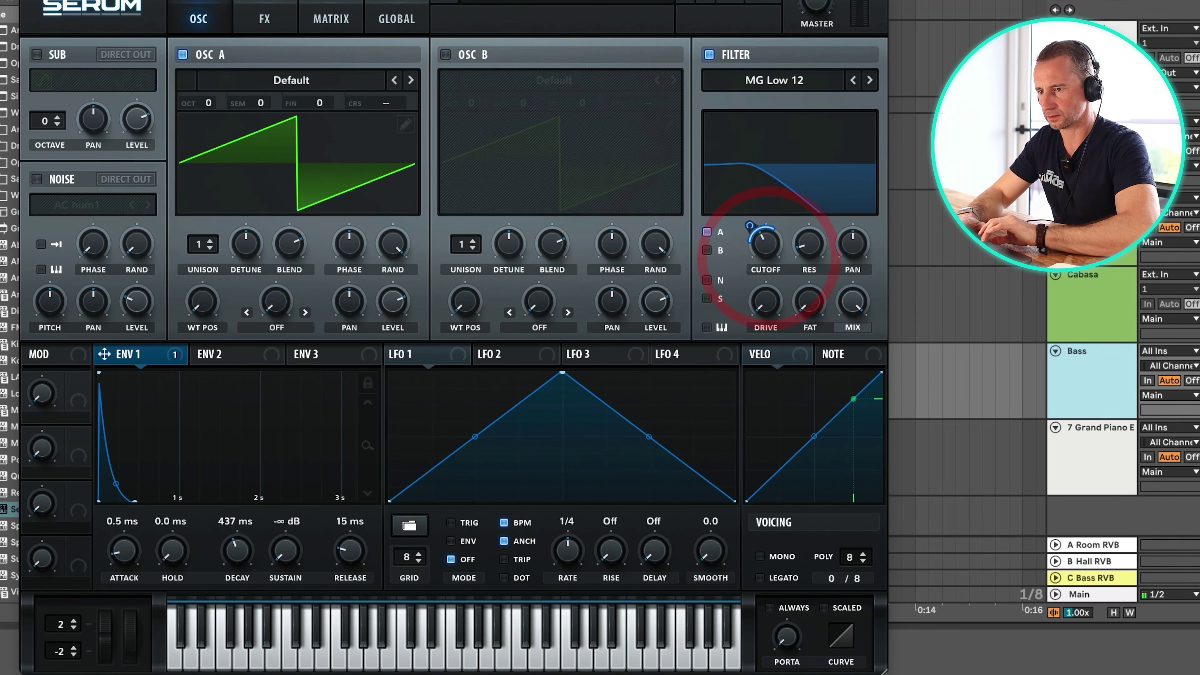
Enable Serum's sine sub oscillator, try octave -1 before returning to 0, and adjust the sub level by ear
{"action": "left_click", "coordinate": [36, 55]}
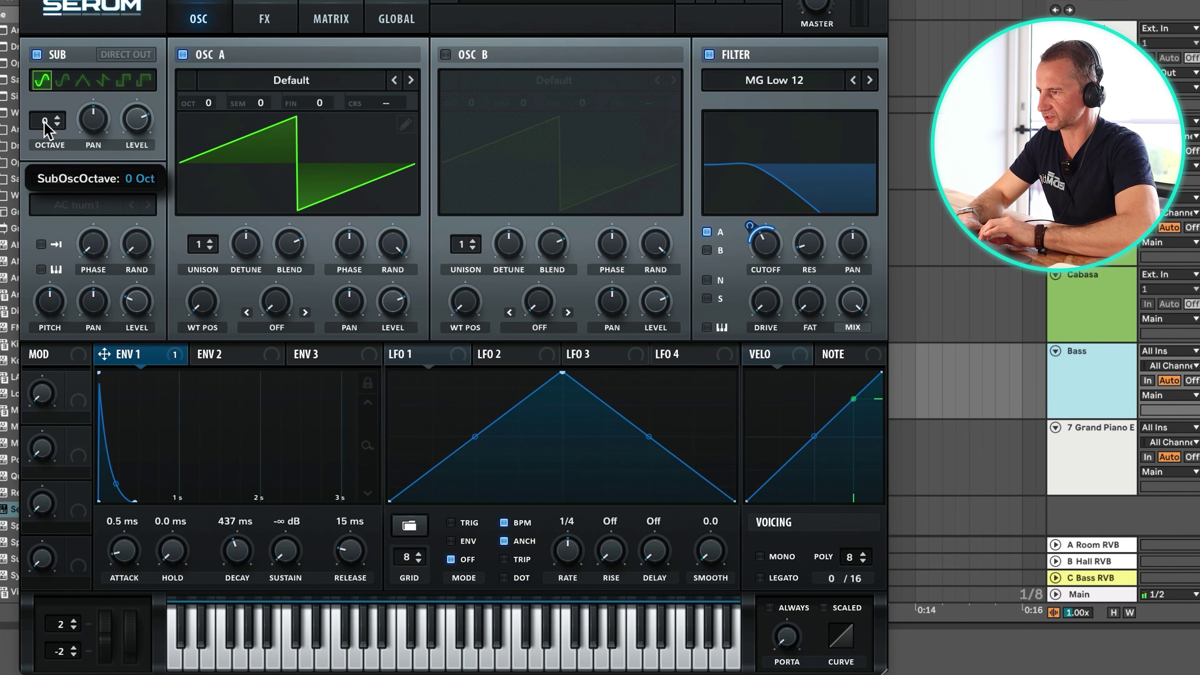
{"action": "left_click", "coordinate": [57, 125]}
{"action": "left_click_drag", "start_coordinate": [133, 120], "coordinate": [133, 101]}
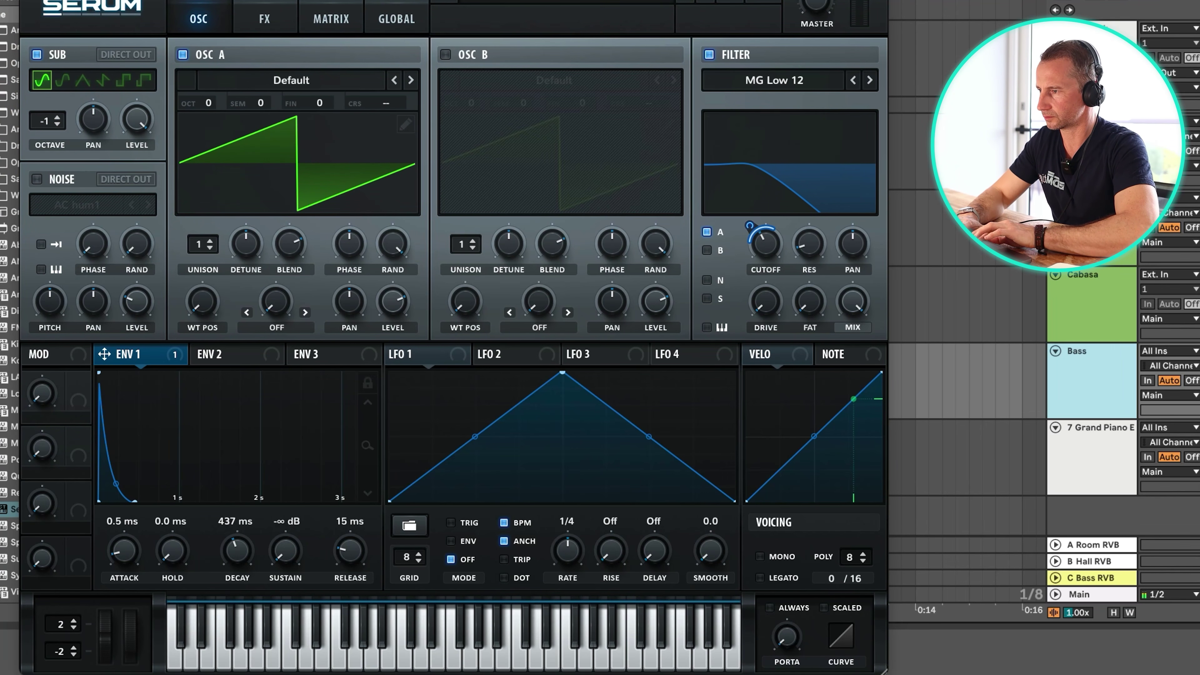
{"action": "left_click", "coordinate": [57, 117]}
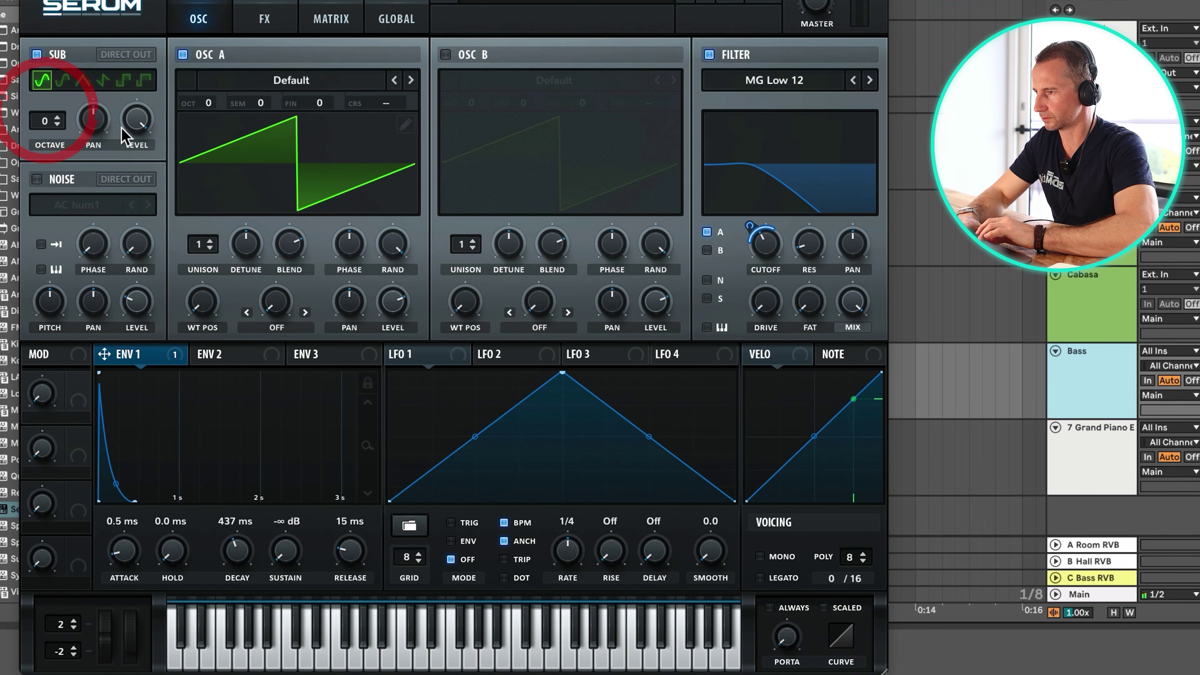
{"action": "mouse_move", "coordinate": [135, 127]}
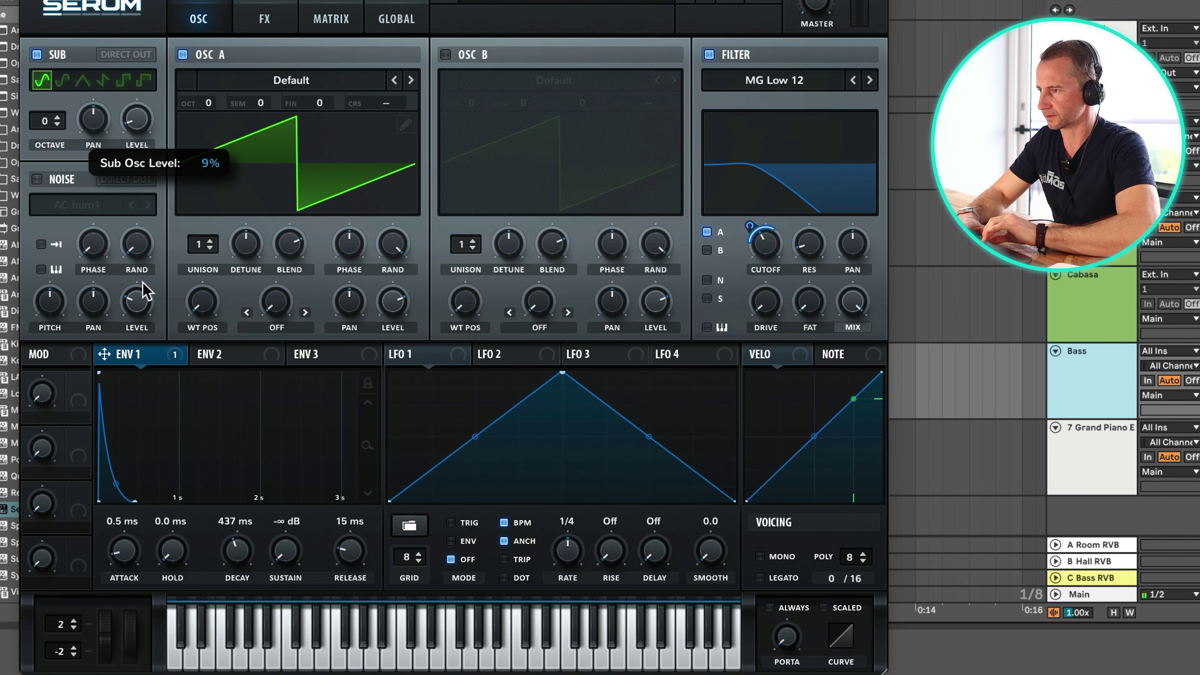
{"action": "left_click_drag", "start_coordinate": [145, 290], "coordinate": [146, 171]}
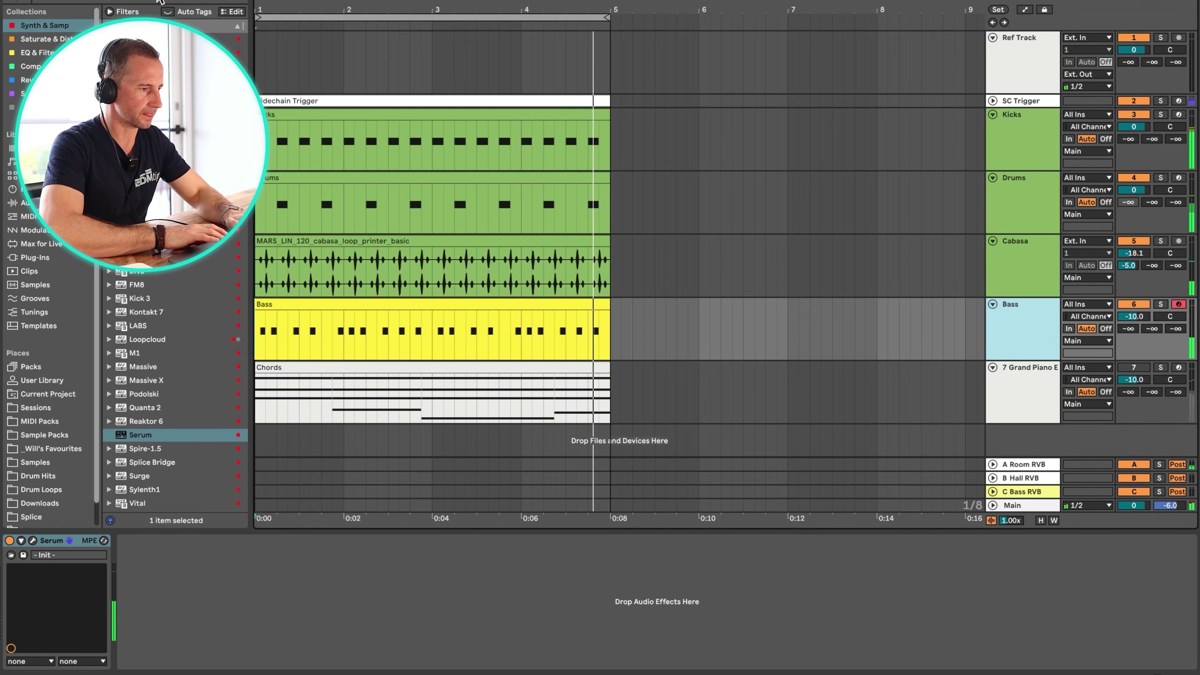
Stop playback in the mixer, reset the Kicks and Main peak levels, and show the Main track's devices
{"action": "key", "text": "Tab"}
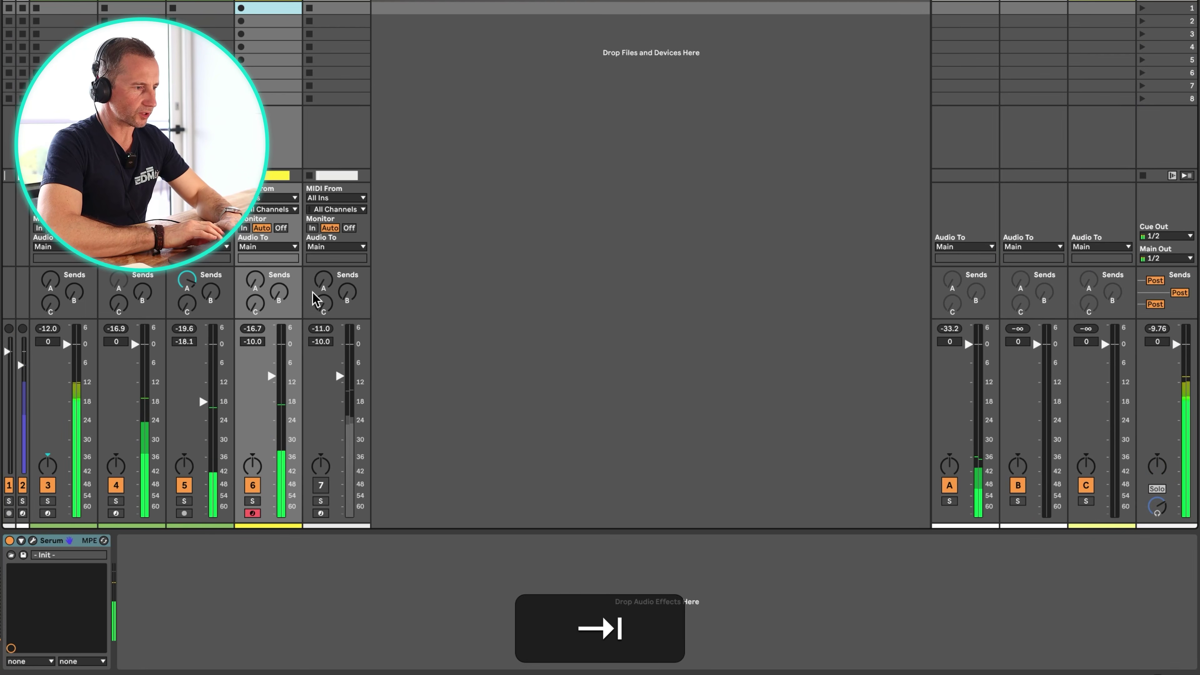
{"action": "key", "text": "space"}
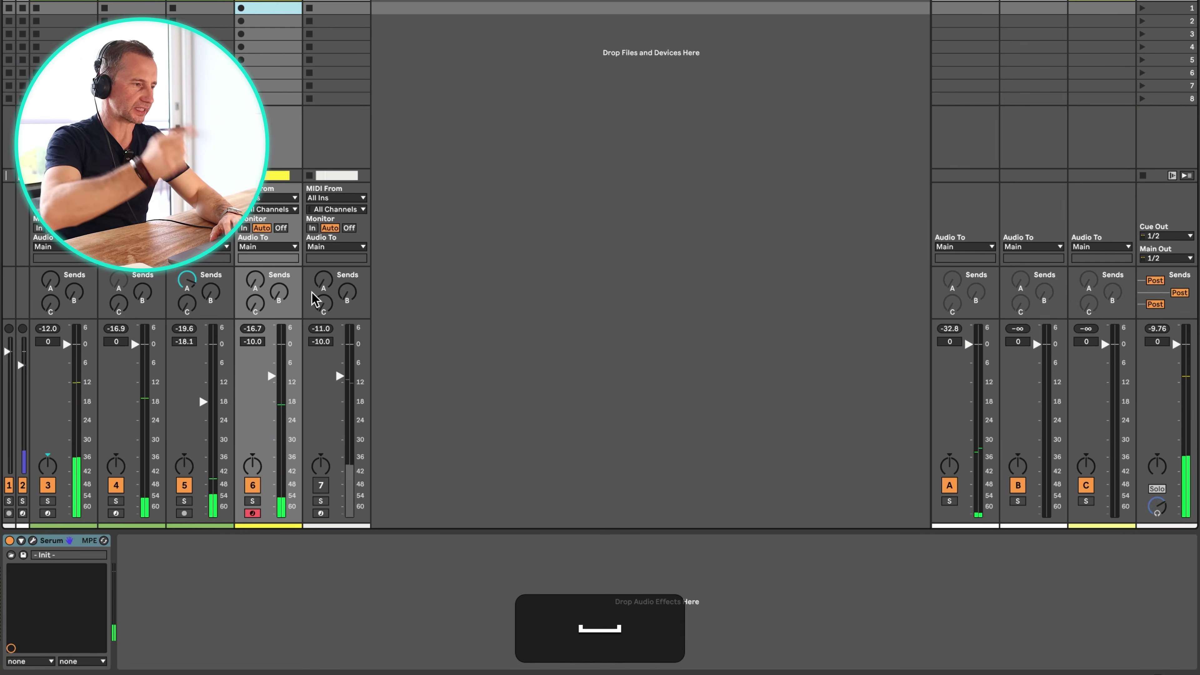
{"action": "left_click", "coordinate": [49, 329]}
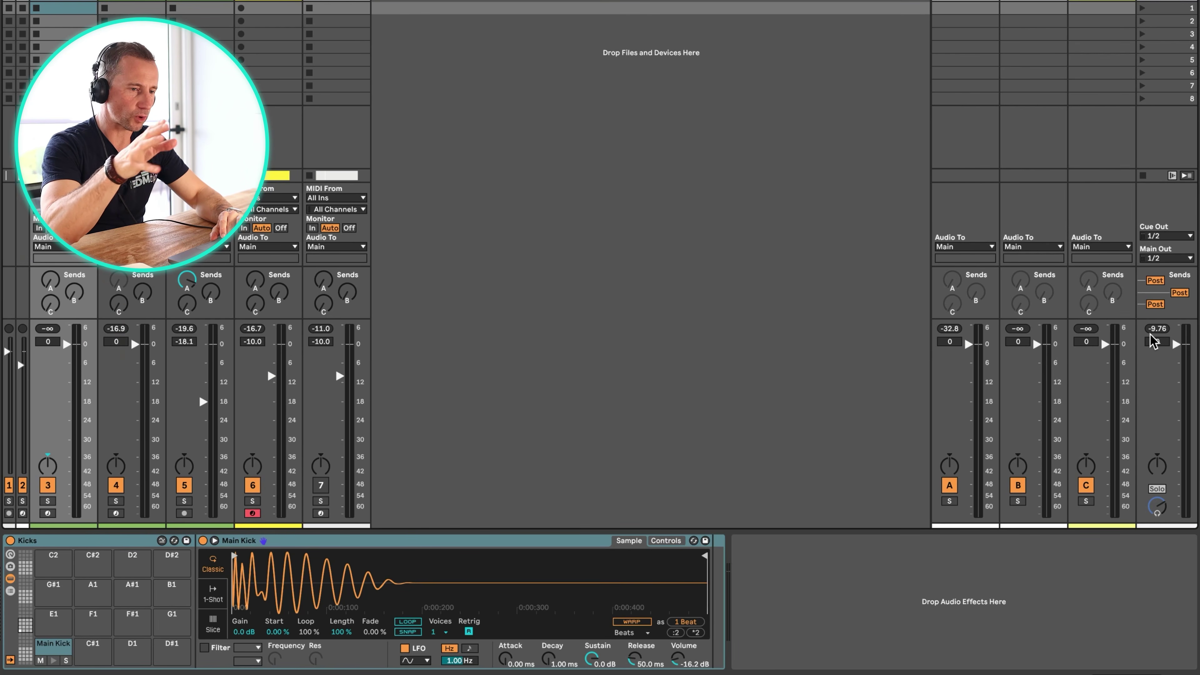
{"action": "left_click", "coordinate": [1157, 328]}
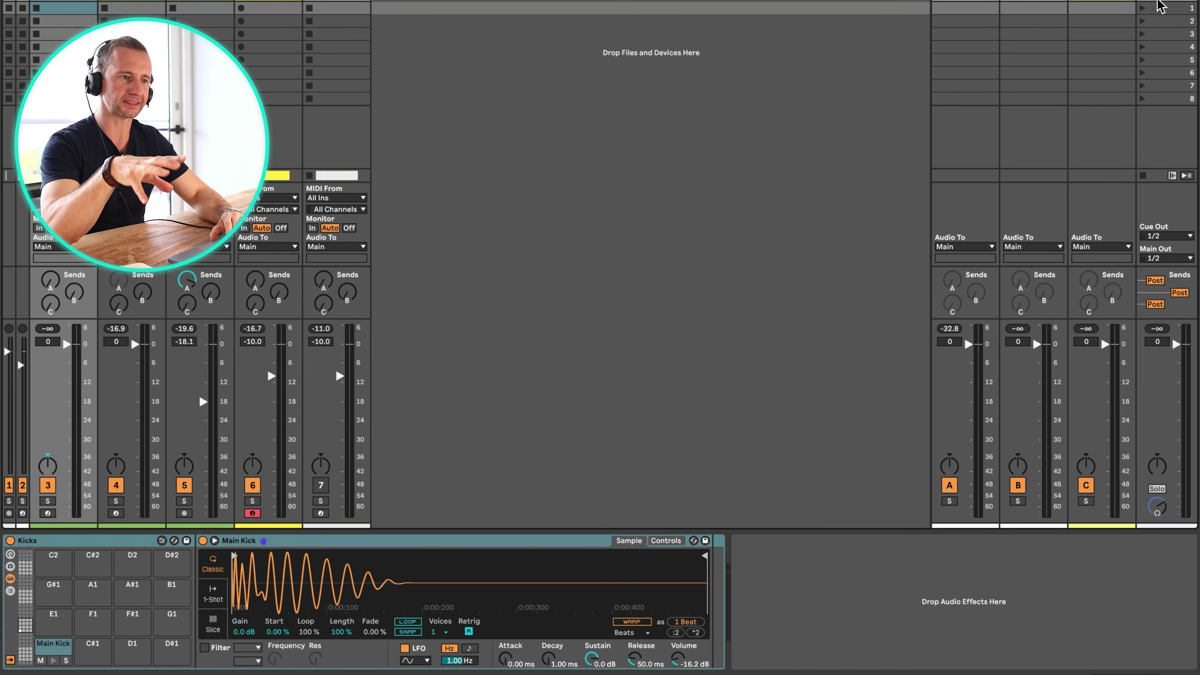
{"action": "left_click", "coordinate": [1158, 5]}
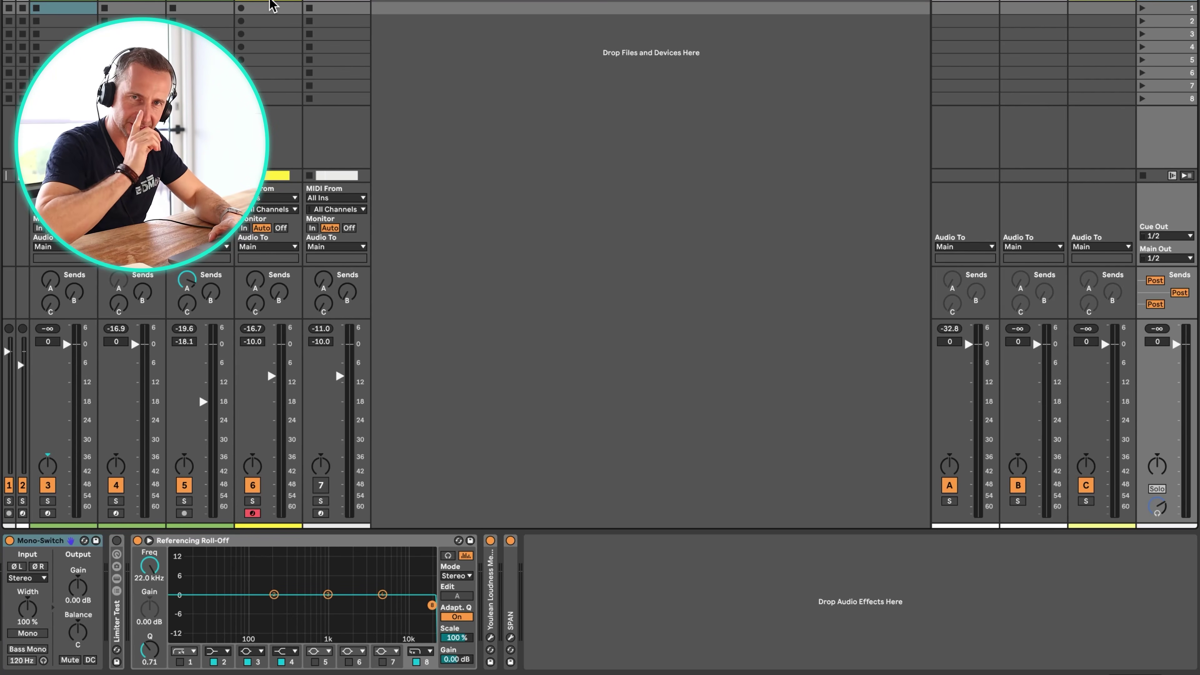
Add EQ Eight from the EQ & Filters collection after Serum on the Bass track, with band 1 switched off
{"action": "left_click", "coordinate": [271, 3]}
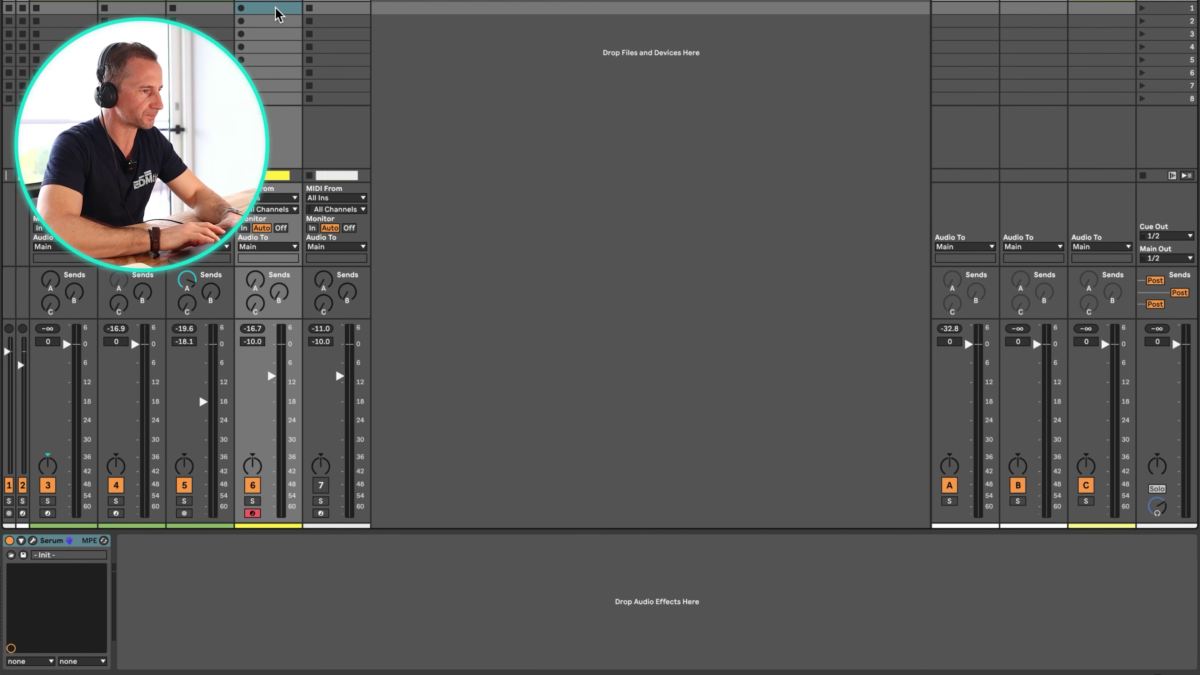
{"action": "key", "text": "super+alt+b"}
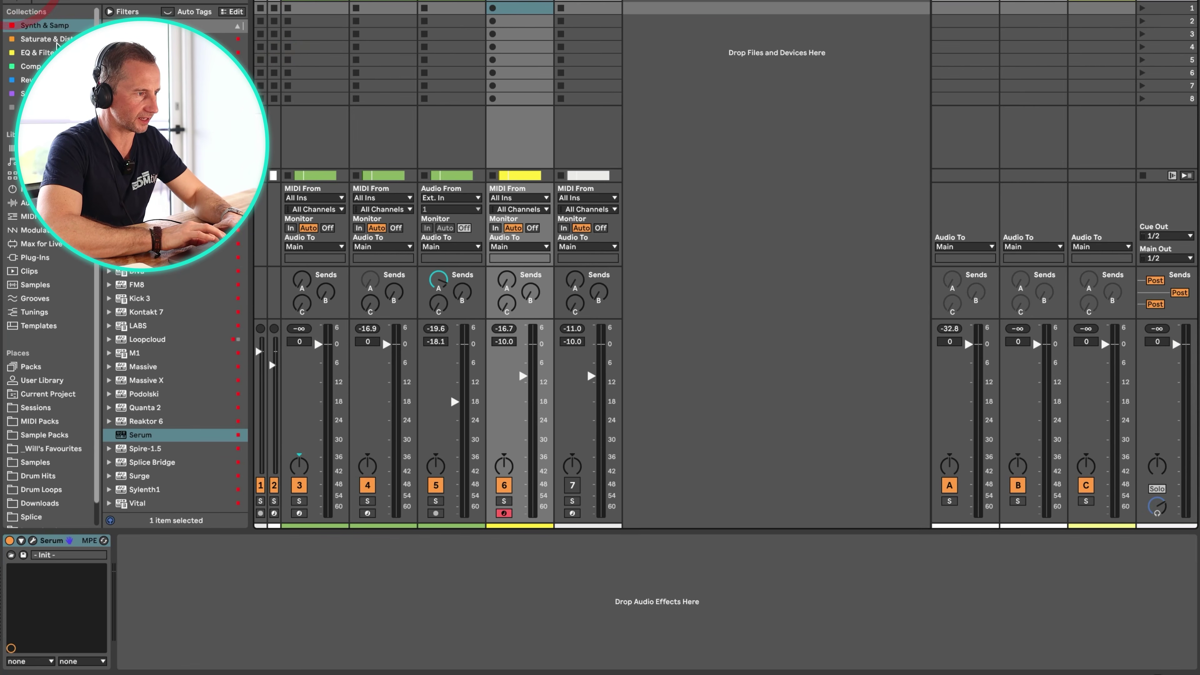
{"action": "left_click", "coordinate": [46, 51]}
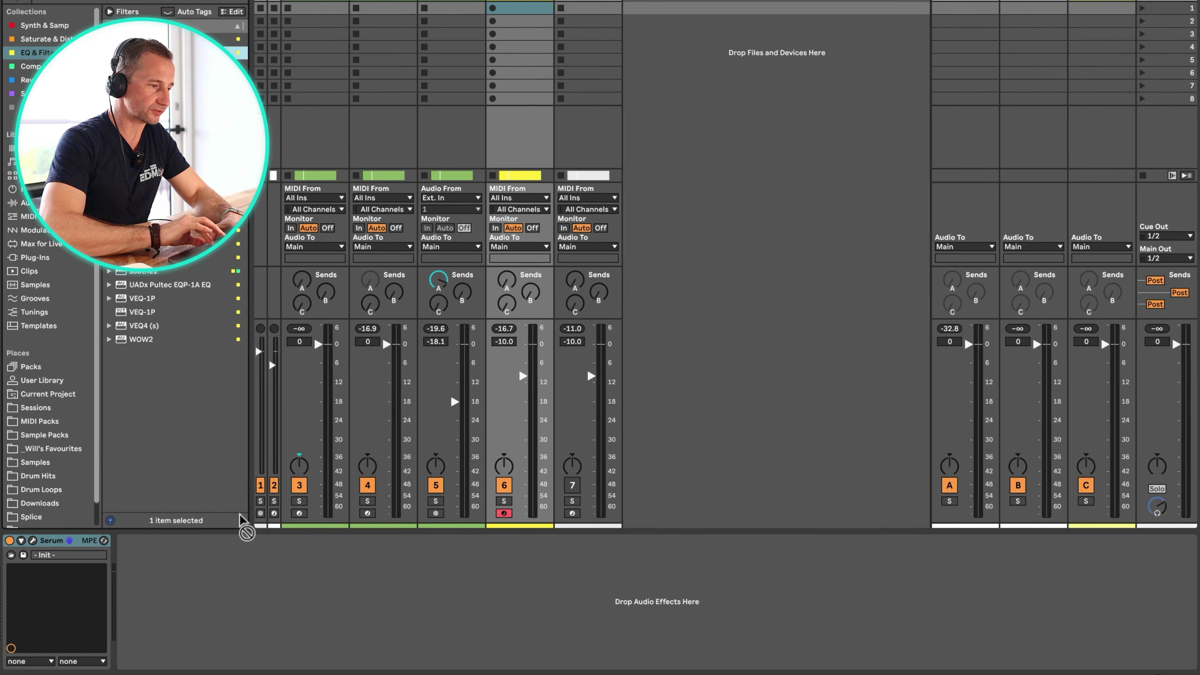
{"action": "left_click_drag", "start_coordinate": [241, 520], "coordinate": [227, 578]}
{"action": "left_click", "coordinate": [166, 662]}
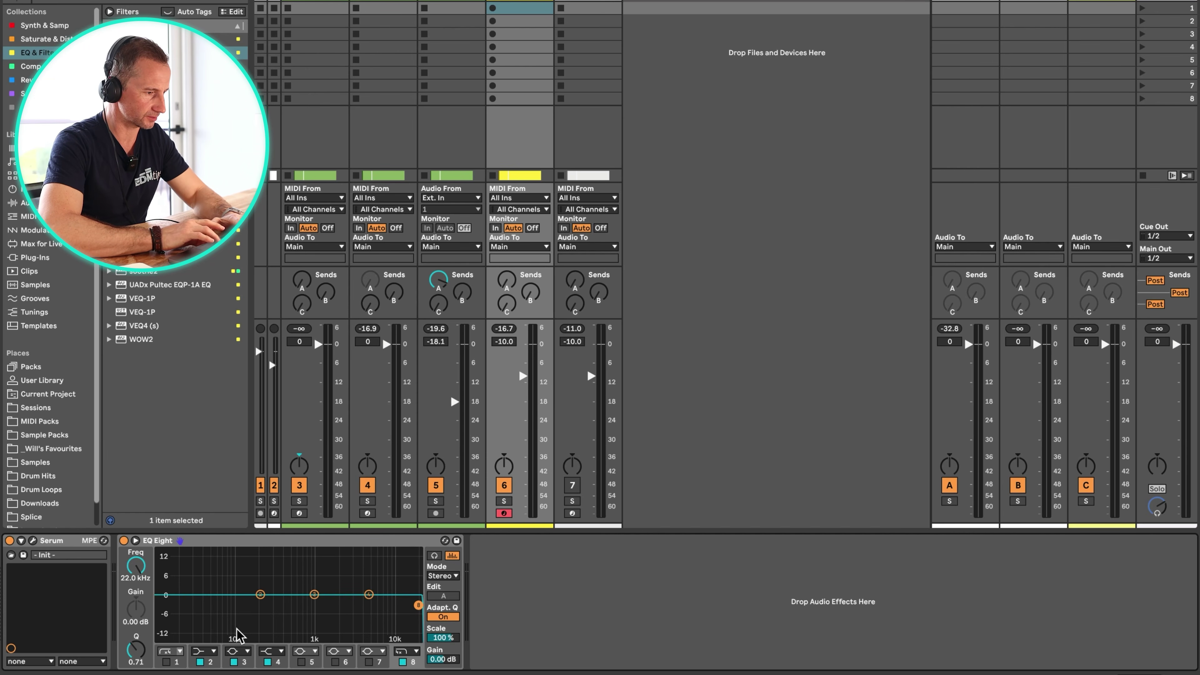
Set the frequency of EQ Eight's band 8 on the Bass track to 100 Hz and reset the Bass peak level
{"action": "type", "text": "100"}
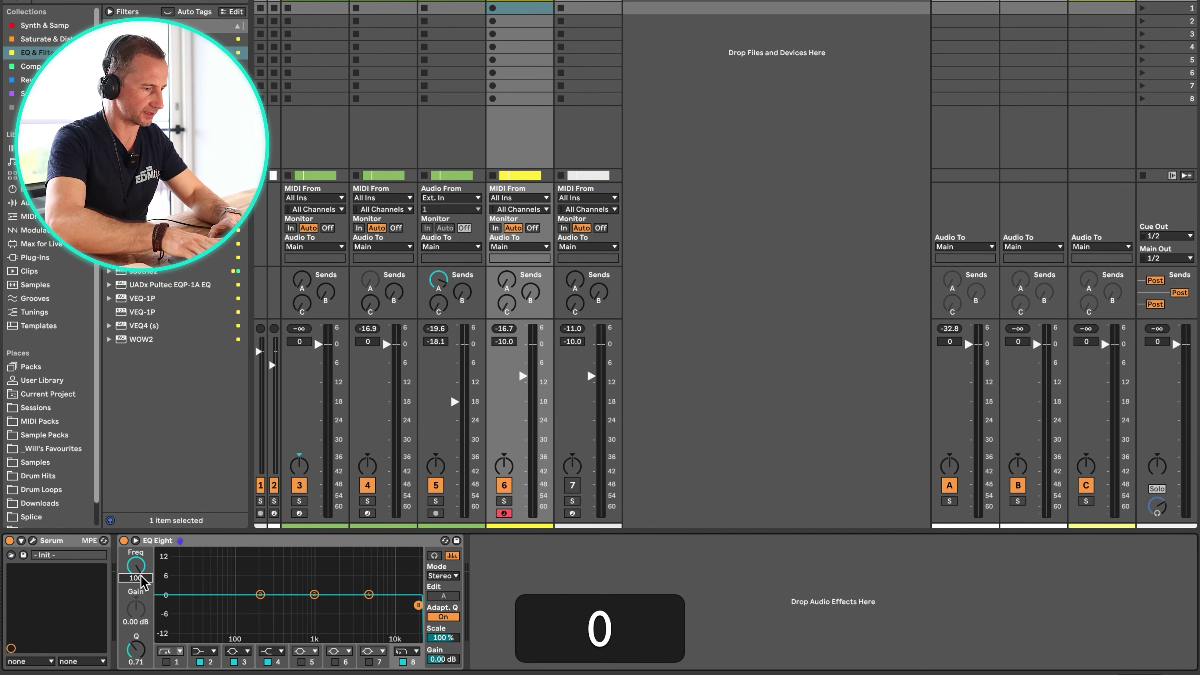
{"action": "key", "text": "Return"}
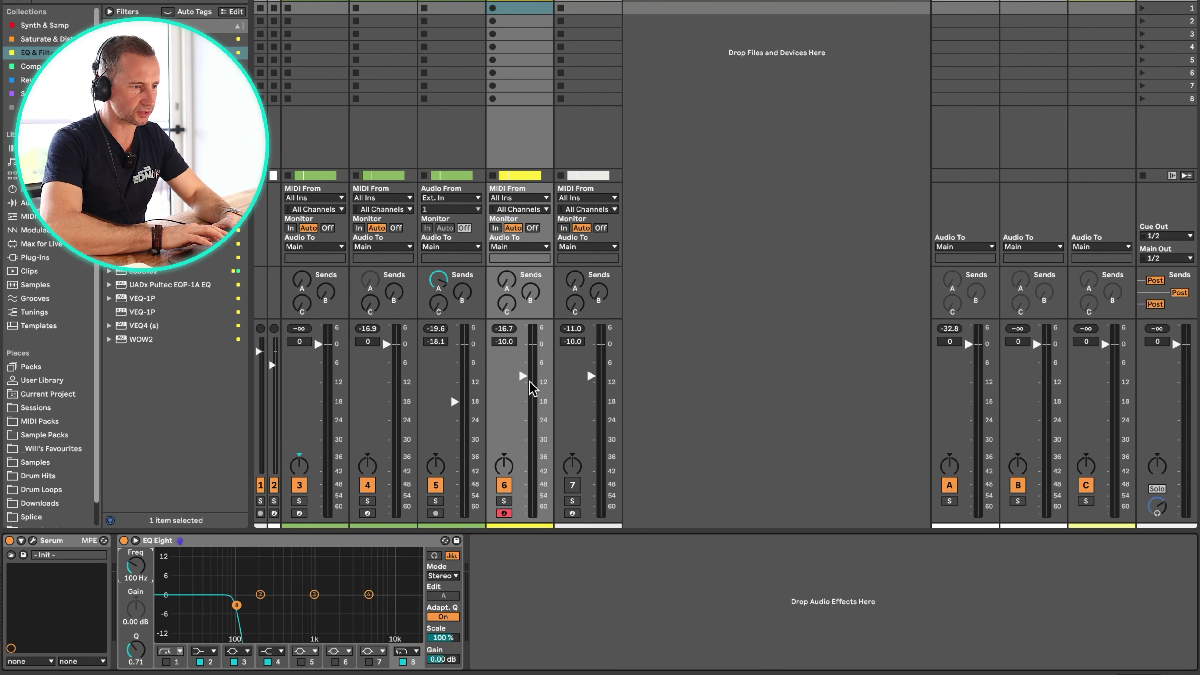
{"action": "left_click", "coordinate": [504, 328]}
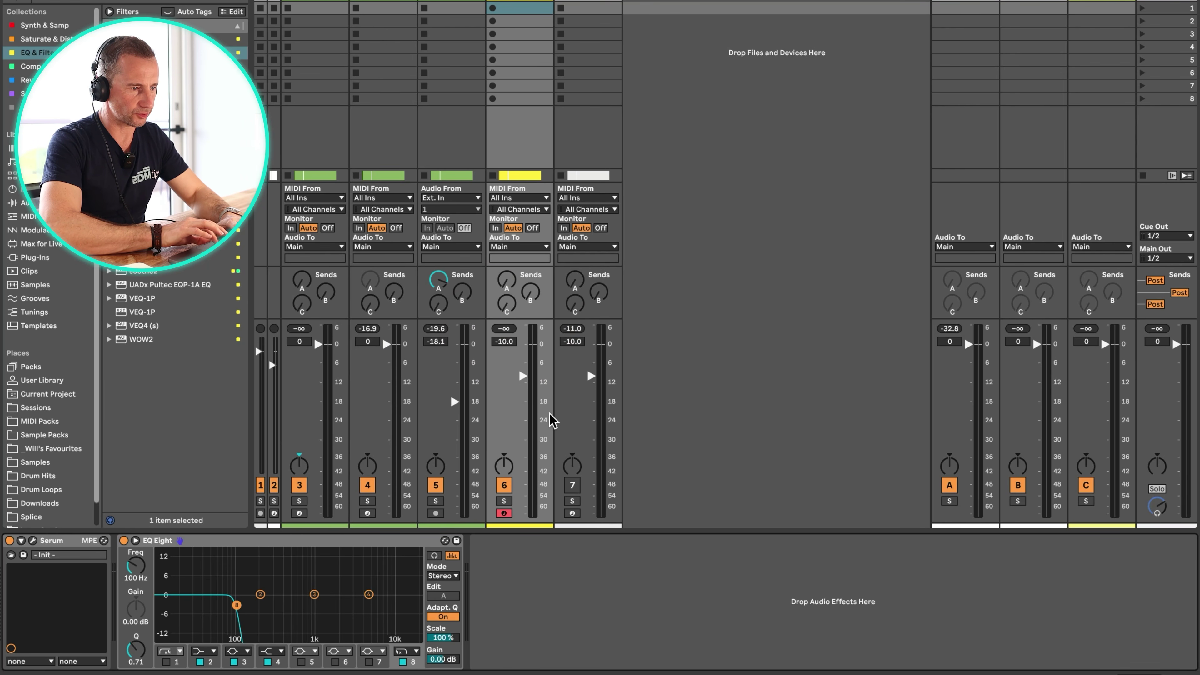
Raise the Bass track's volume to -8.2 dB during playback and bypass its EQ Eight
{"action": "key", "text": "space"}
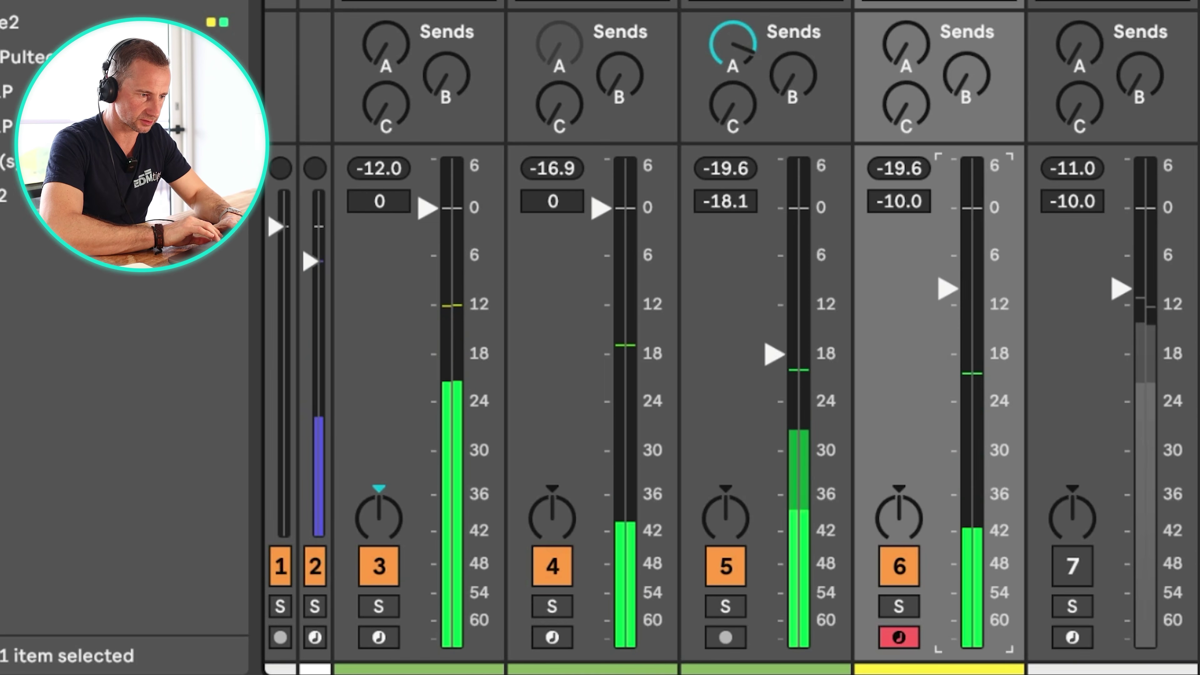
{"action": "left_click_drag", "start_coordinate": [947, 289], "coordinate": [948, 273]}
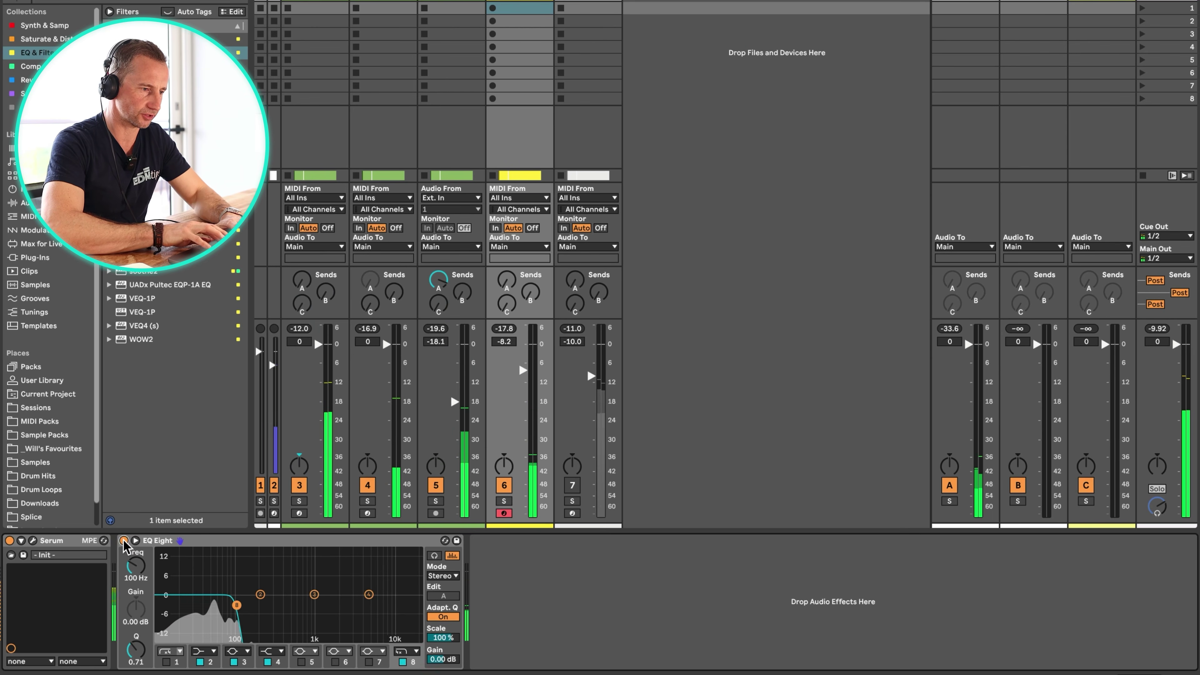
{"action": "left_click", "coordinate": [123, 540]}
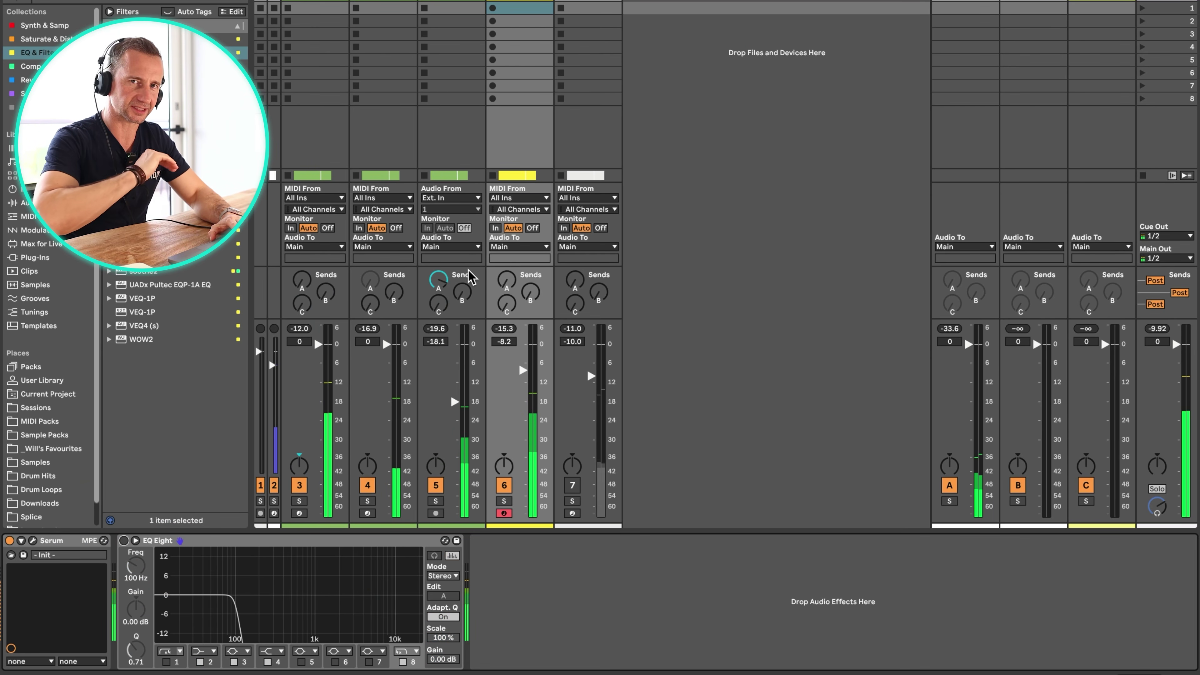
{"action": "key", "text": "XF86AudioLowerVolume"}
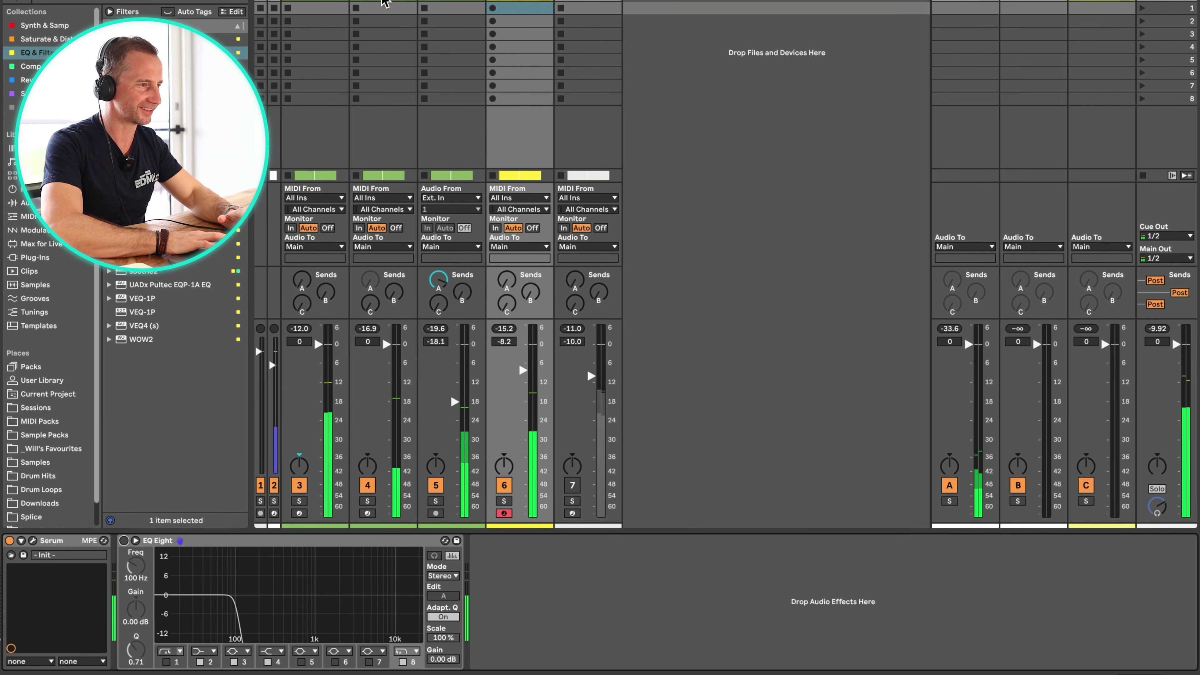
Set the Main Clap/Snare chain's volume in the Drums rack to -4 dB
{"action": "left_click", "coordinate": [385, 4]}
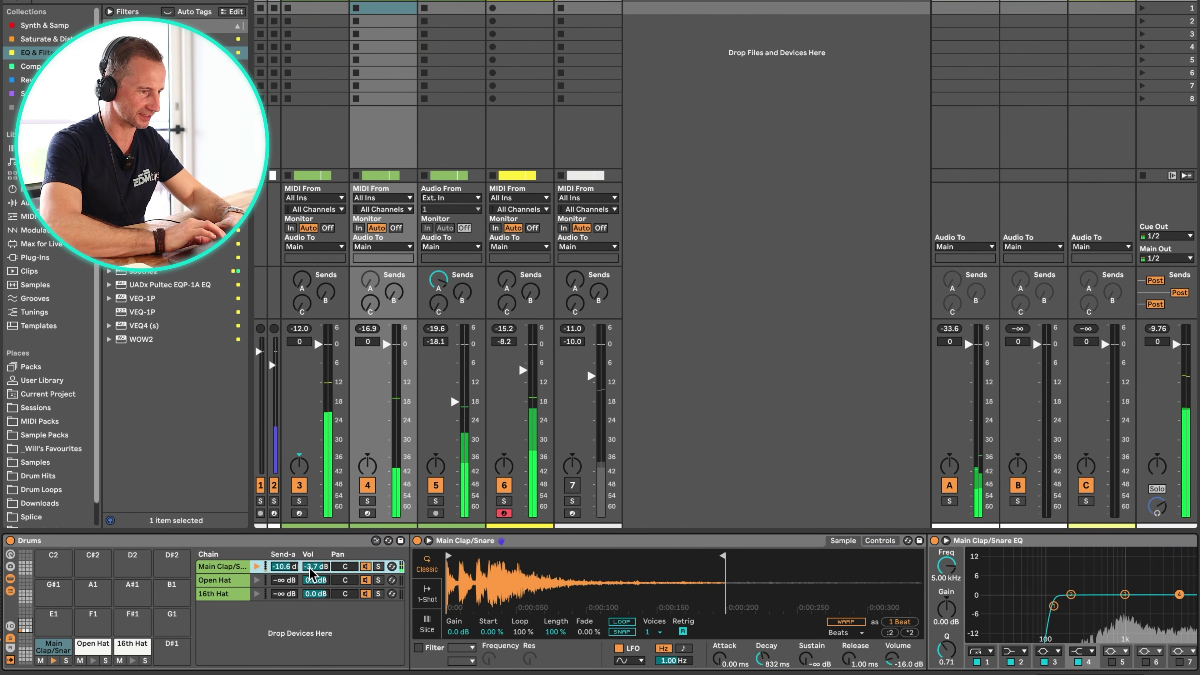
{"action": "type", "text": "-4"}
{"action": "key", "text": "Return"}
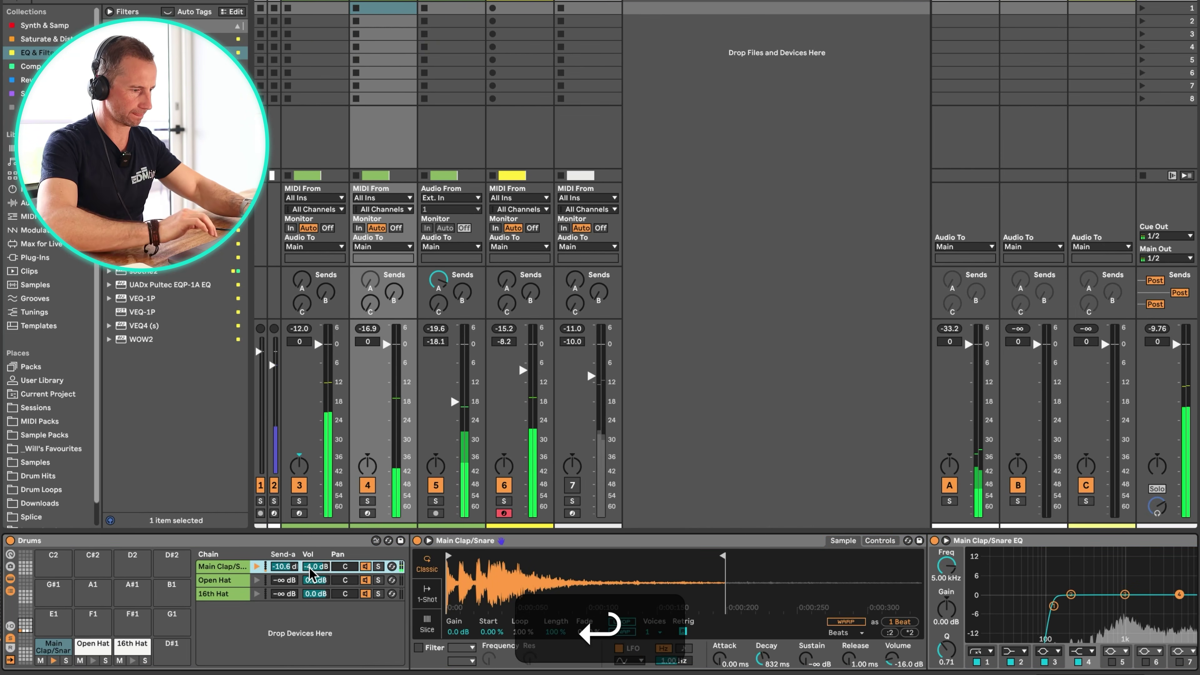
Add a Main Clap/Snare note on the last sixteenth of bar 4 in the Drums clip, with note preview off
{"action": "key", "text": "shift+Tab"}
{"action": "key", "text": "shift+Tab"}
{"action": "key", "text": "shift+Tab"}
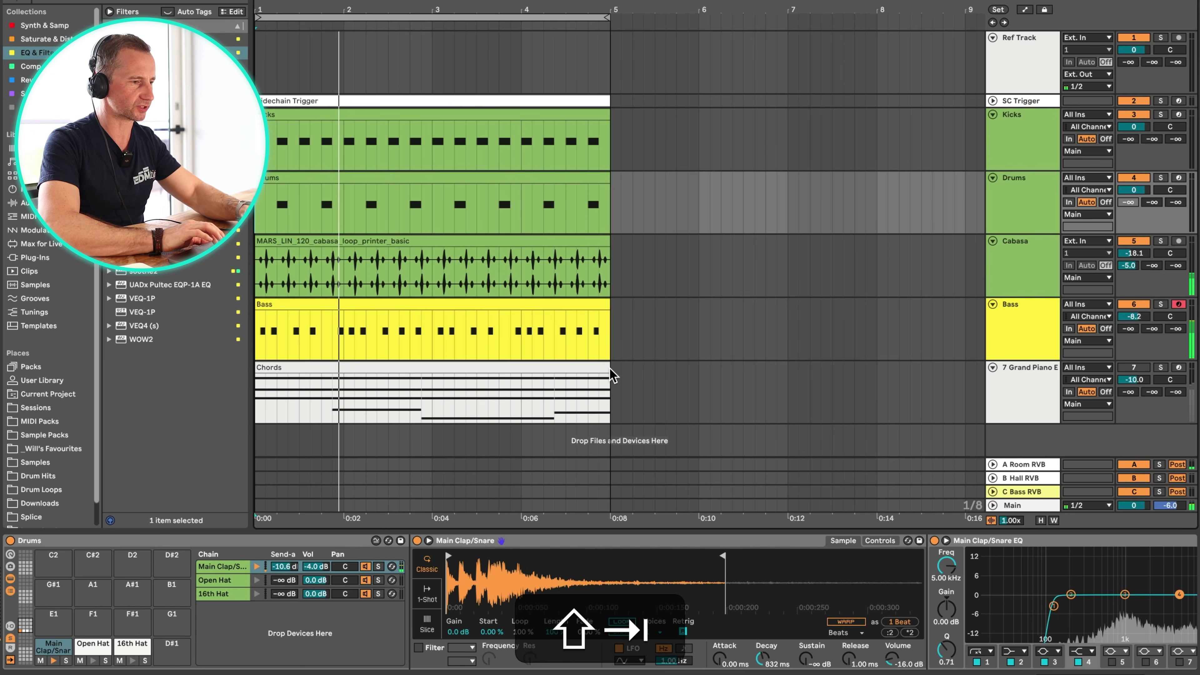
{"action": "double_click", "coordinate": [560, 178]}
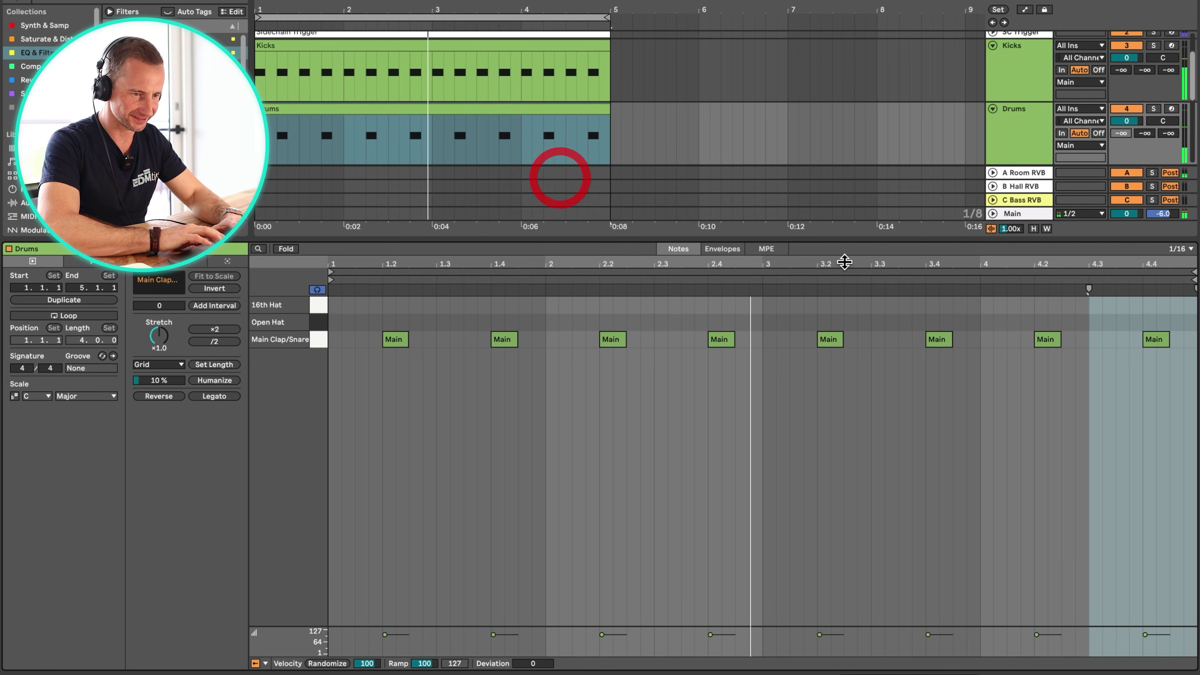
{"action": "key", "text": "p"}
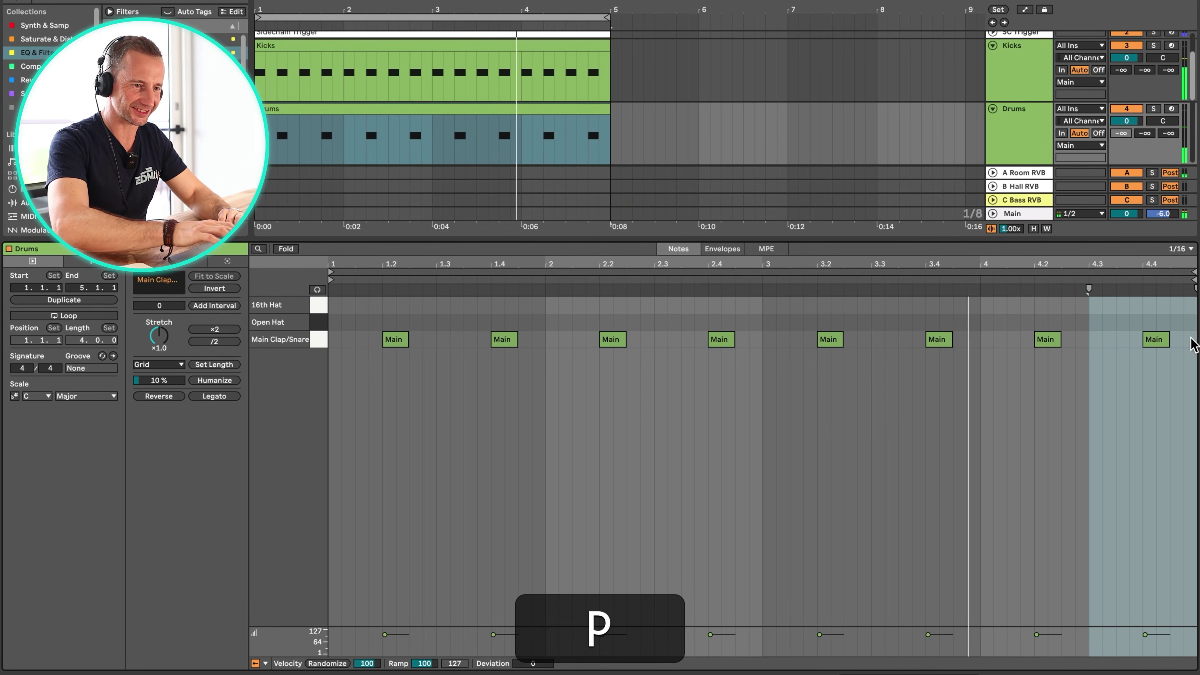
{"action": "double_click", "coordinate": [1191, 339]}
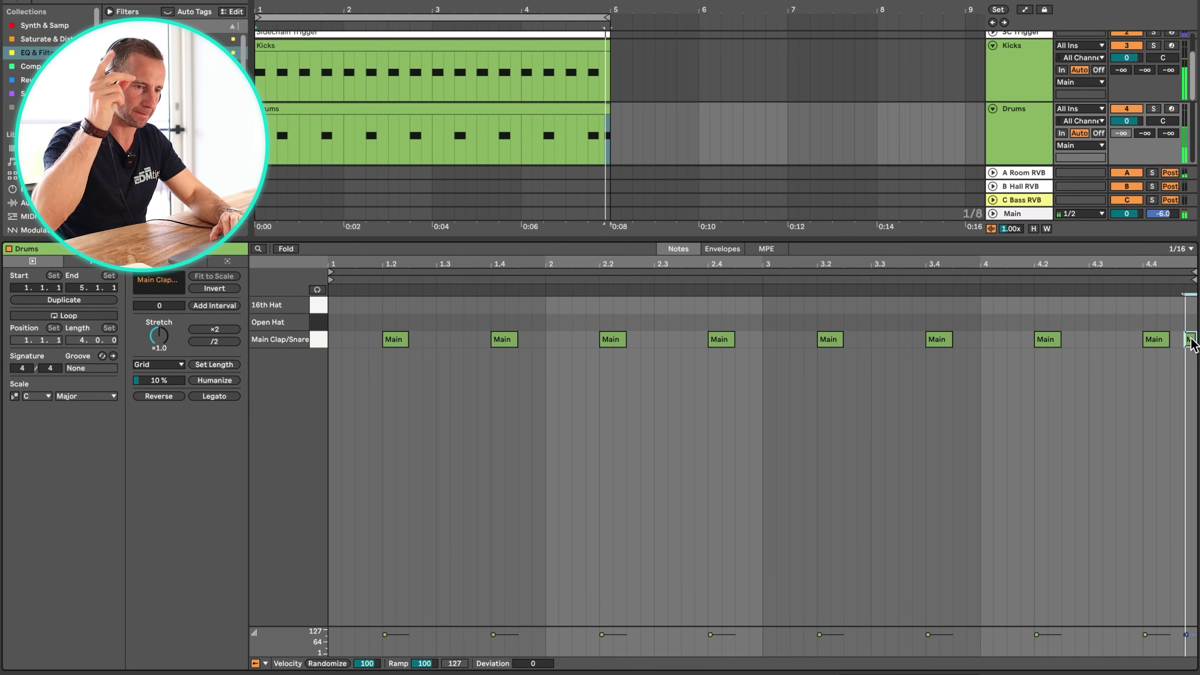
{"action": "key", "text": "shift+Tab"}
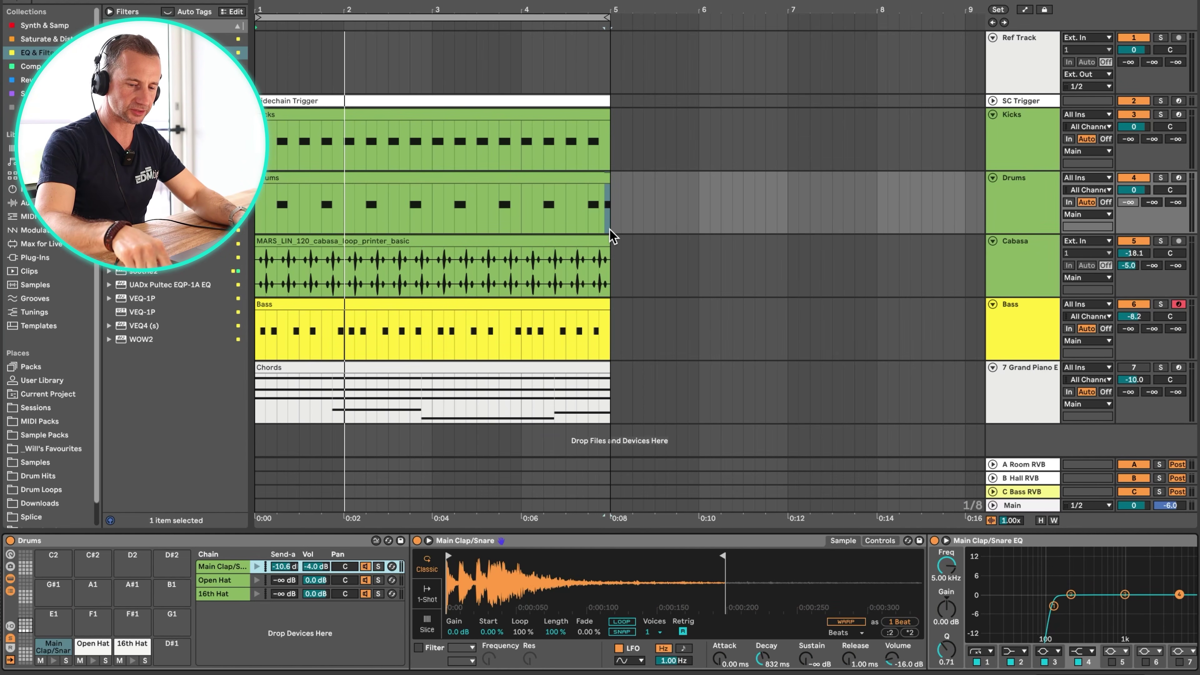
Insert a new MIDI track directly below Bass and name it Synth Chords
{"action": "key", "text": "super"}
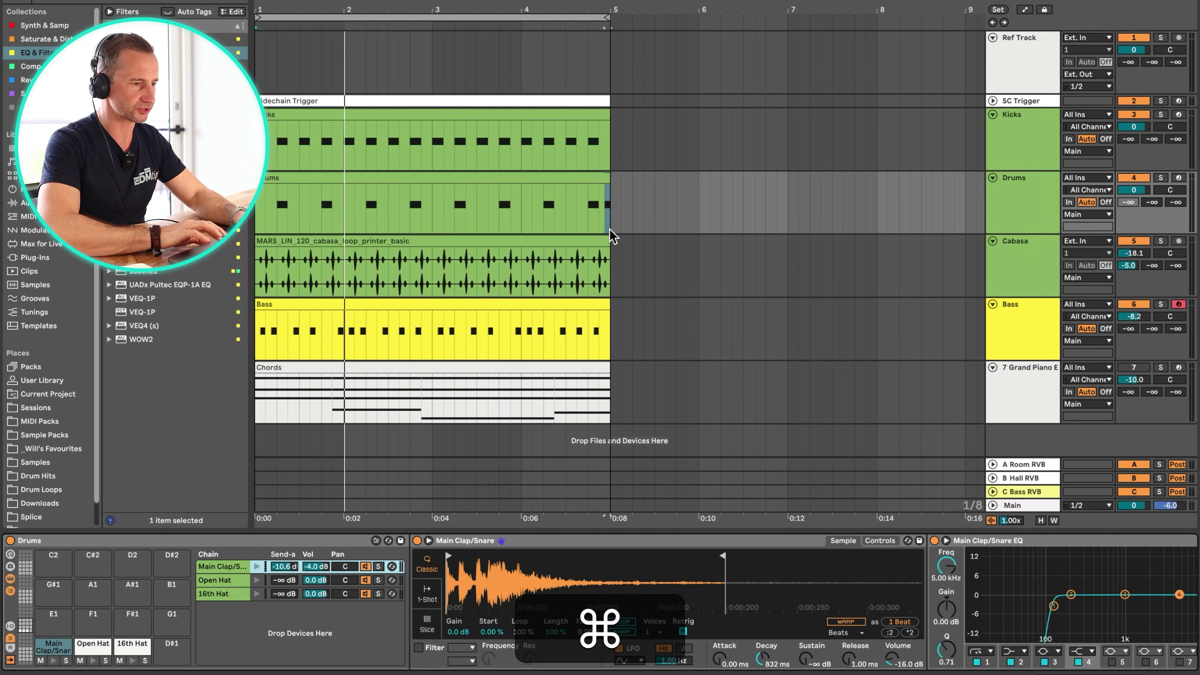
{"action": "left_click", "coordinate": [1020, 393]}
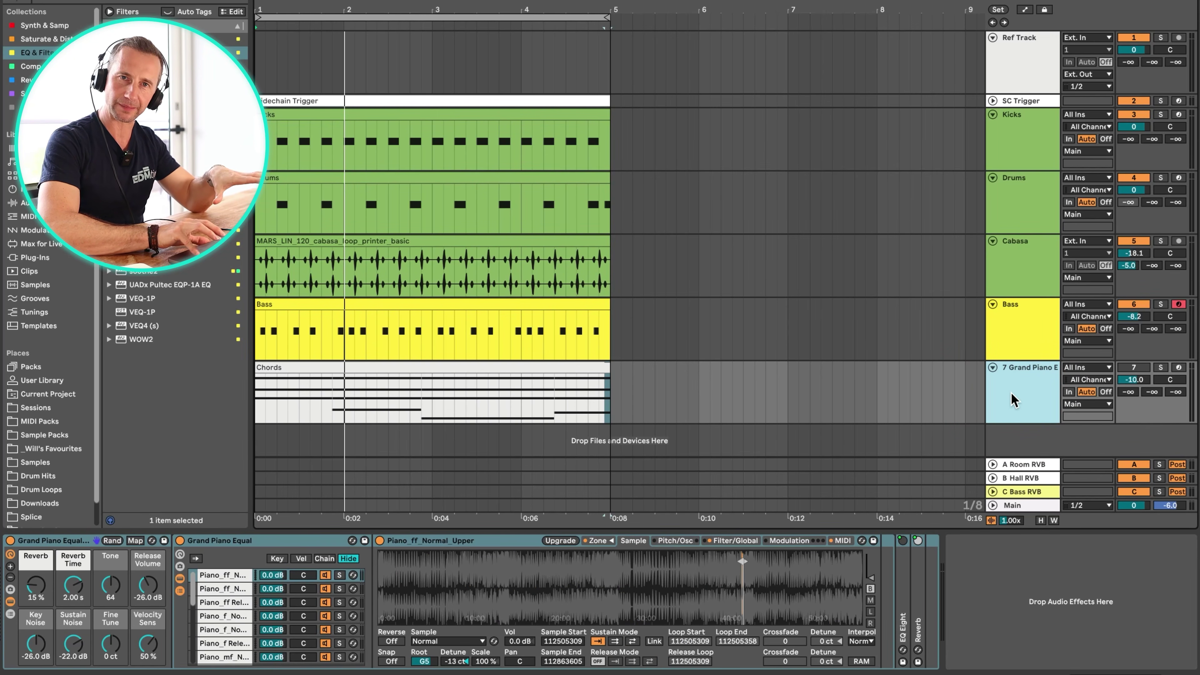
{"action": "key", "text": "shift+super+t"}
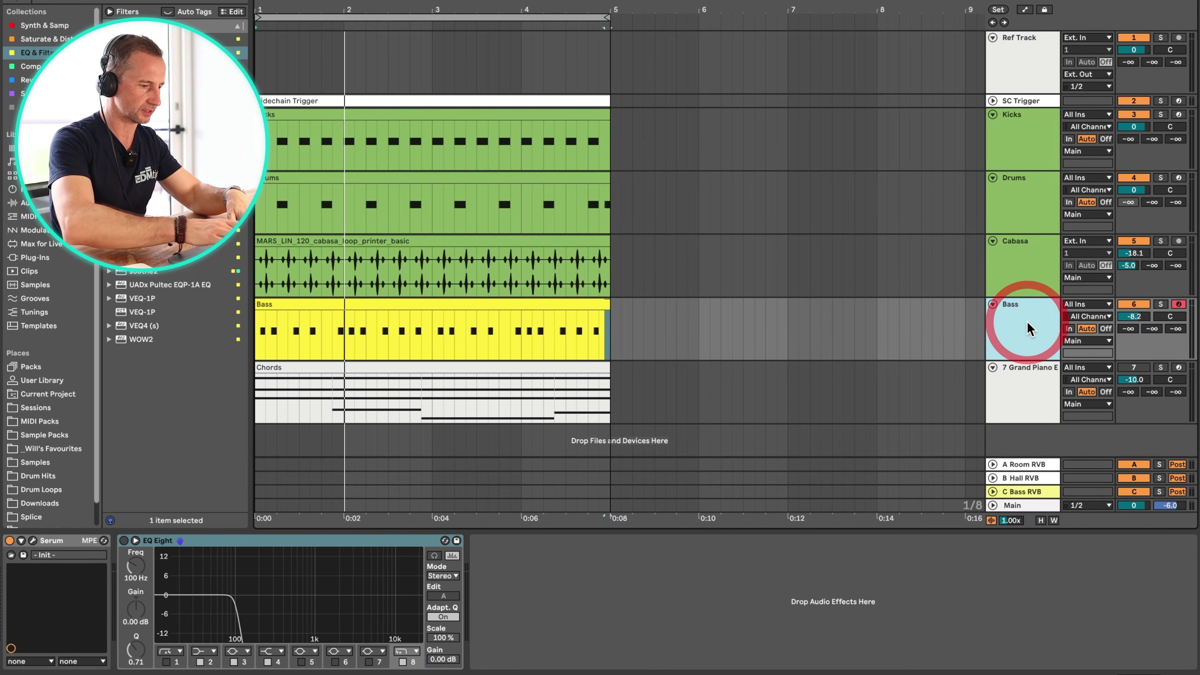
{"action": "key", "text": "super+r"}
{"action": "type", "text": "Synth C"}
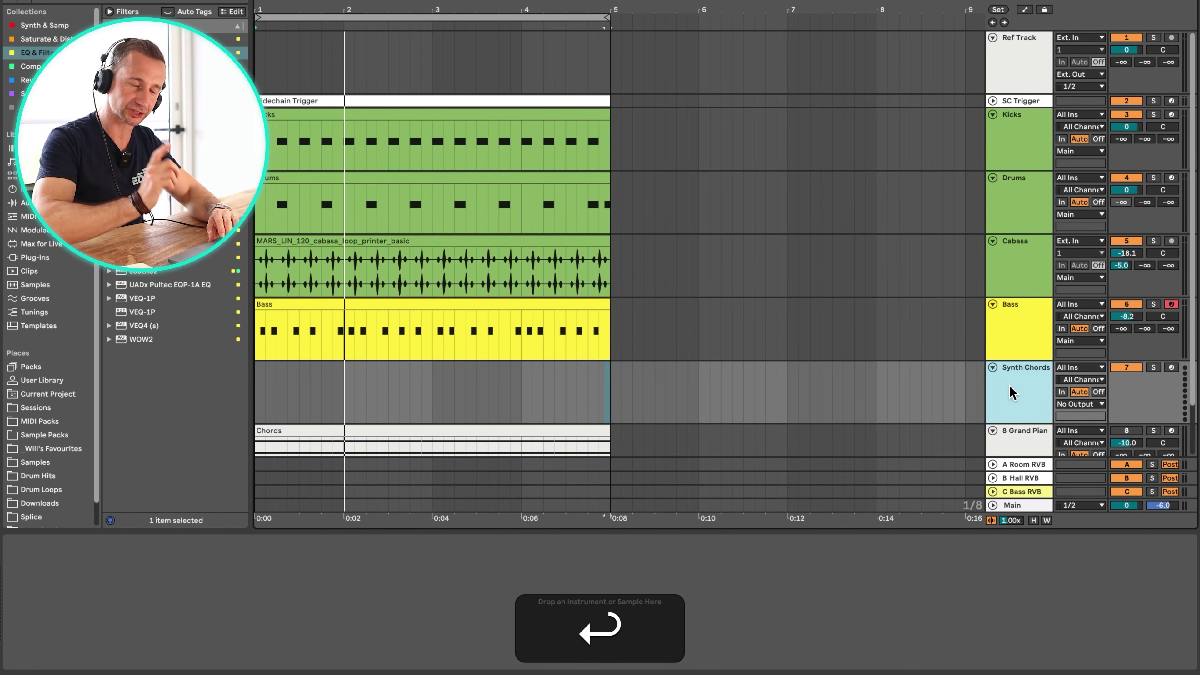
Color the Synth Chords track turquoise
{"action": "right_click", "coordinate": [1010, 392]}
{"action": "left_click", "coordinate": [1106, 277]}
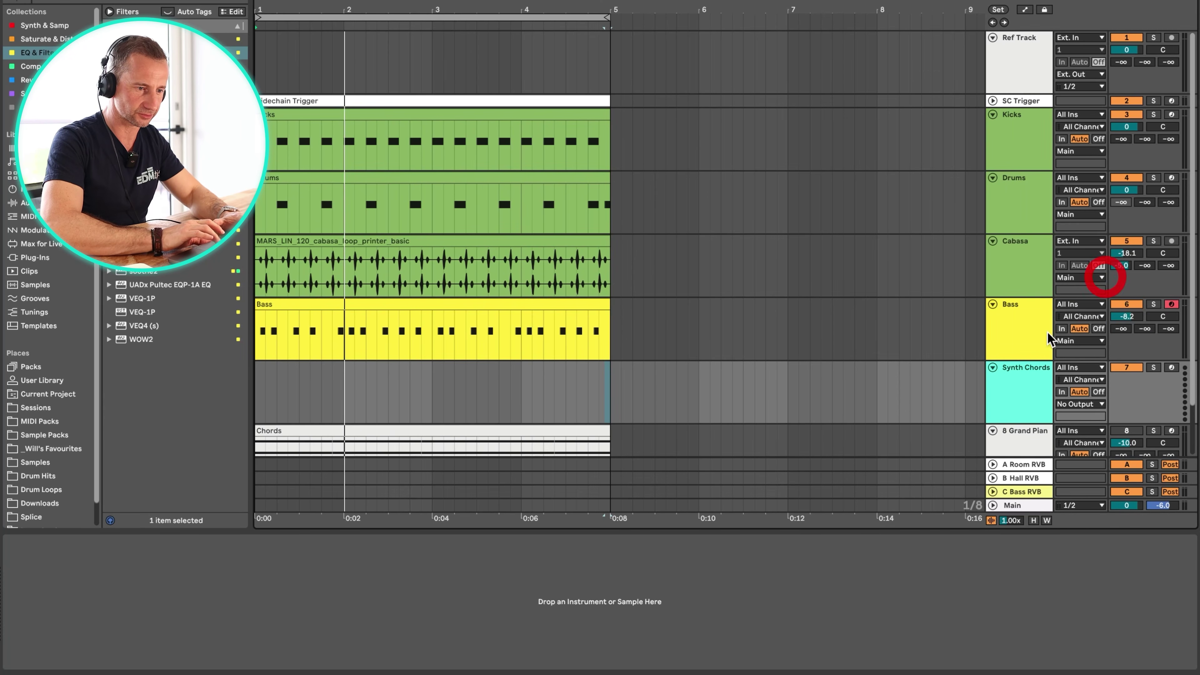
{"action": "left_click", "coordinate": [1017, 393]}
Duplicate the four-bar Bass clip onto the Synth Chords track, starting at bar 1
{"action": "left_click", "coordinate": [375, 302]}
{"action": "scroll", "coordinate": [364, 362], "scroll_direction": "down", "scroll_amount": 2}
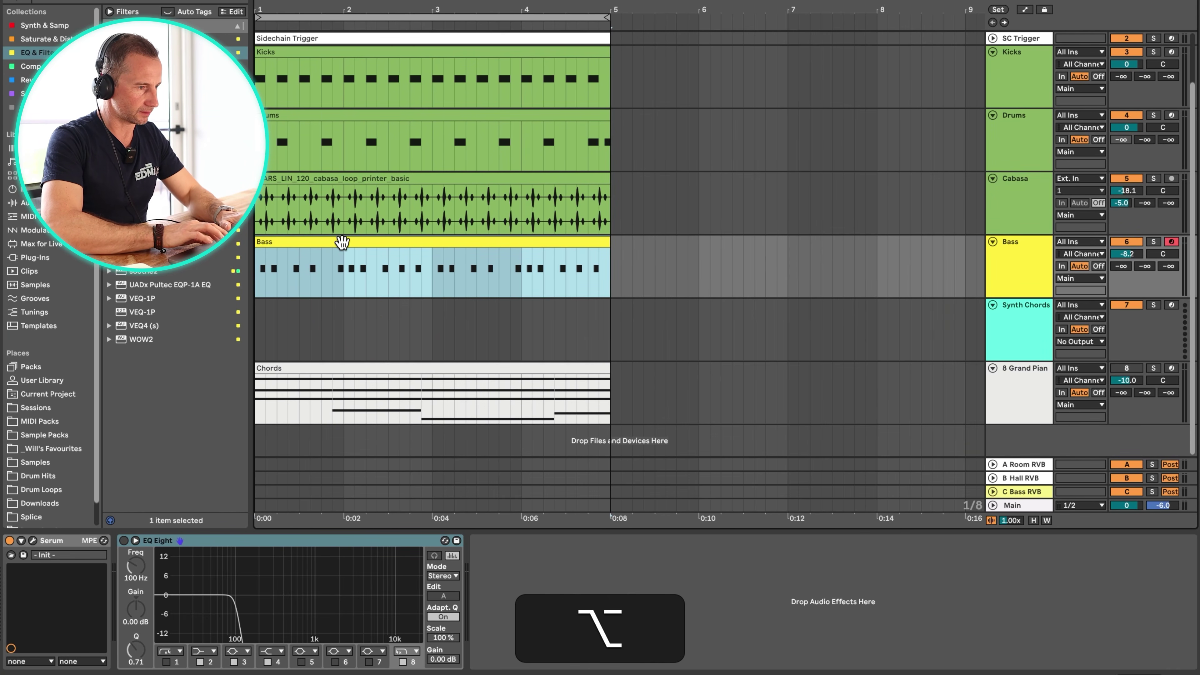
{"action": "left_click_drag", "start_coordinate": [342, 242], "coordinate": [343, 309]}
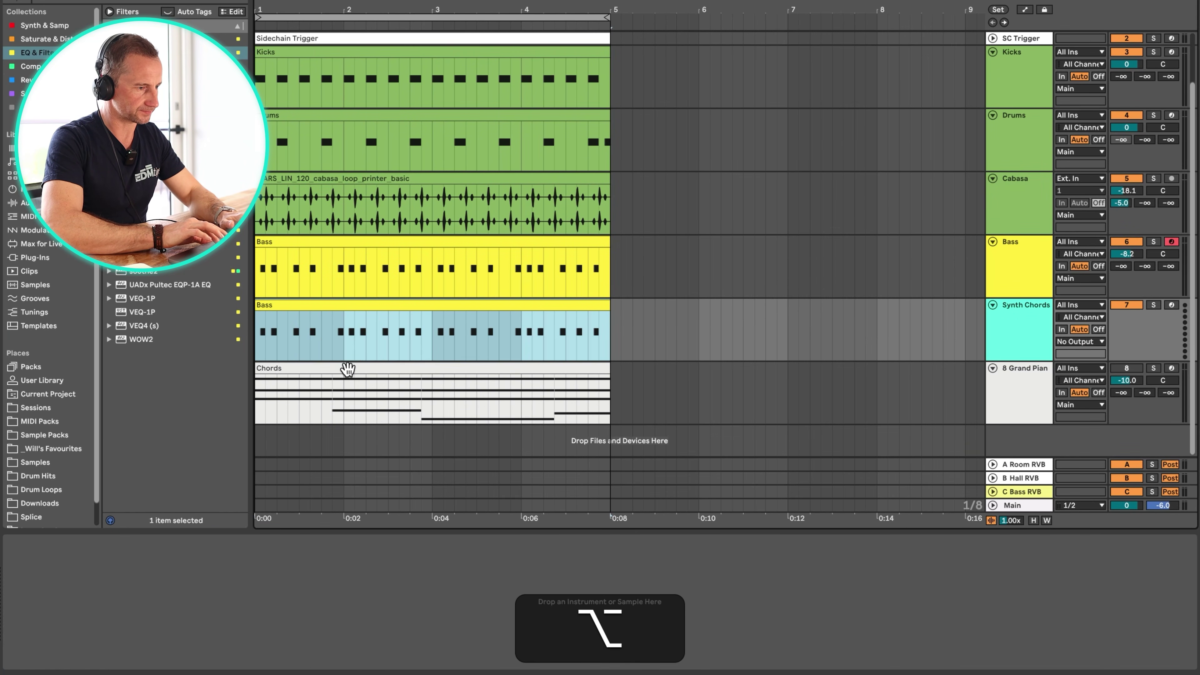
Check the piano's first chord, and copy the A0 notes of the Synth Chords clip up to C1 and E1
{"action": "double_click", "coordinate": [347, 368]}
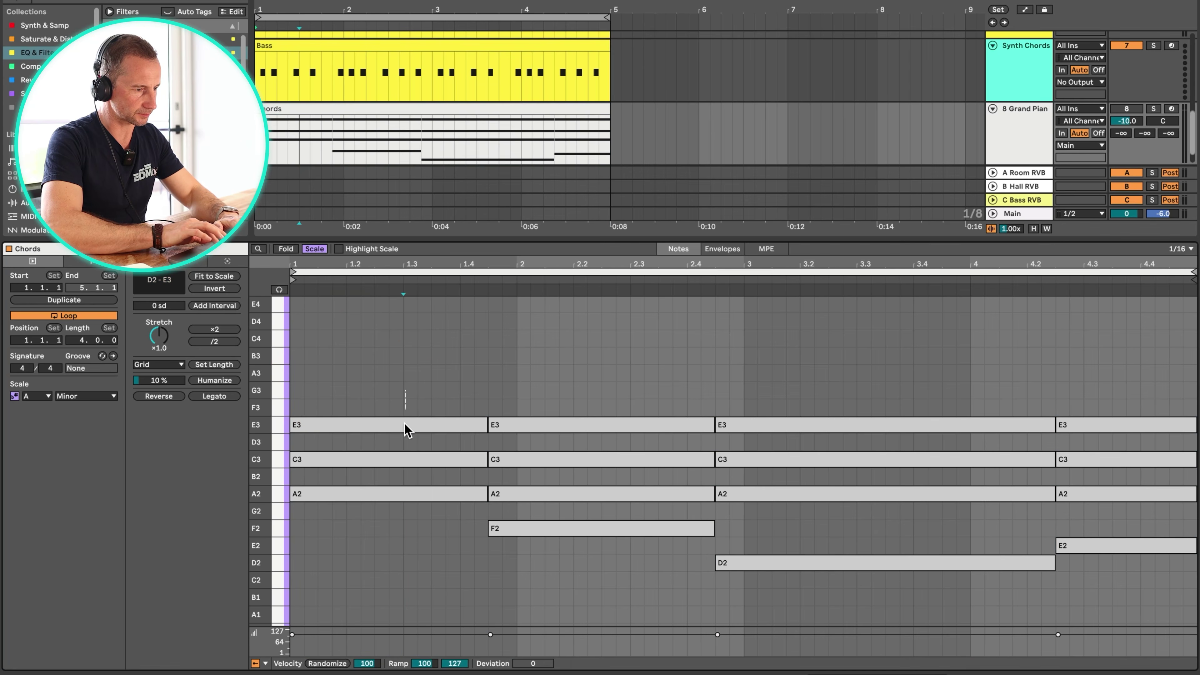
{"action": "left_click_drag", "start_coordinate": [405, 423], "coordinate": [402, 495]}
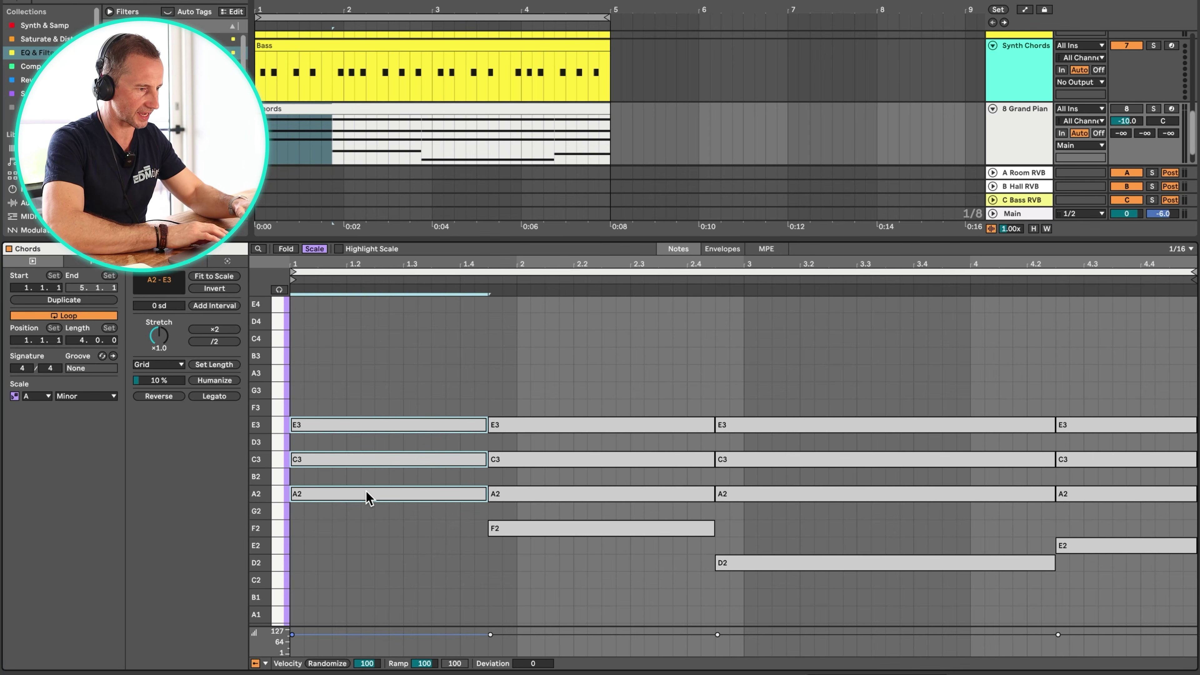
{"action": "key", "text": "shift+Tab"}
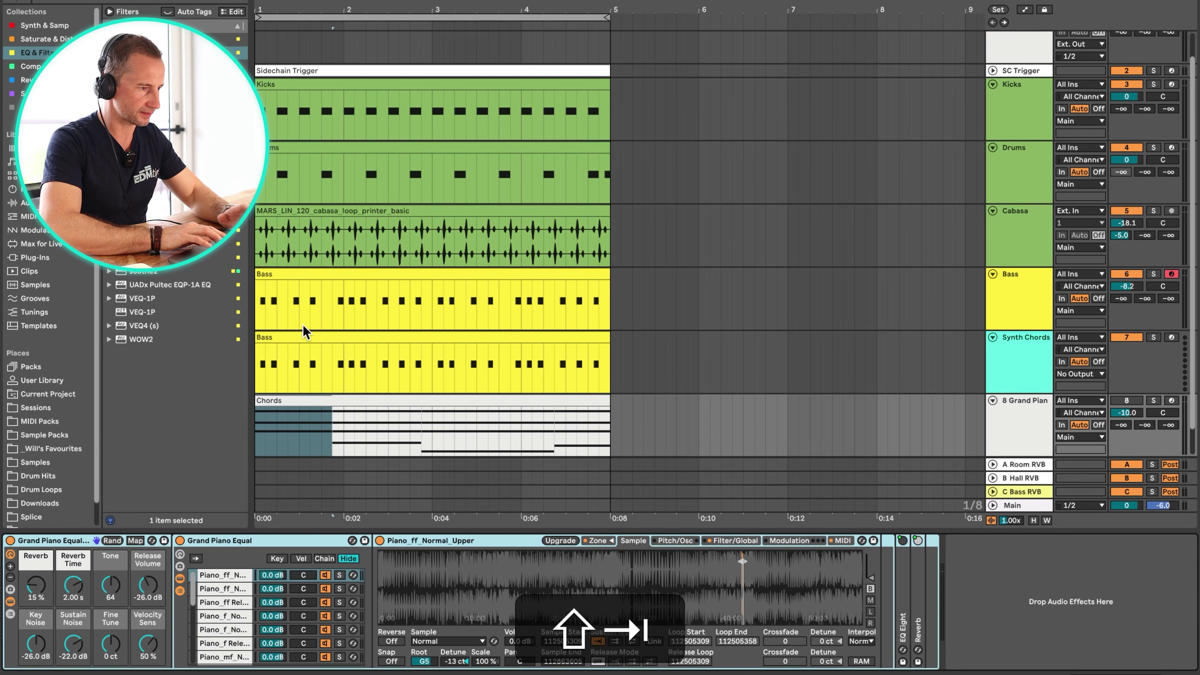
{"action": "left_click", "coordinate": [287, 336]}
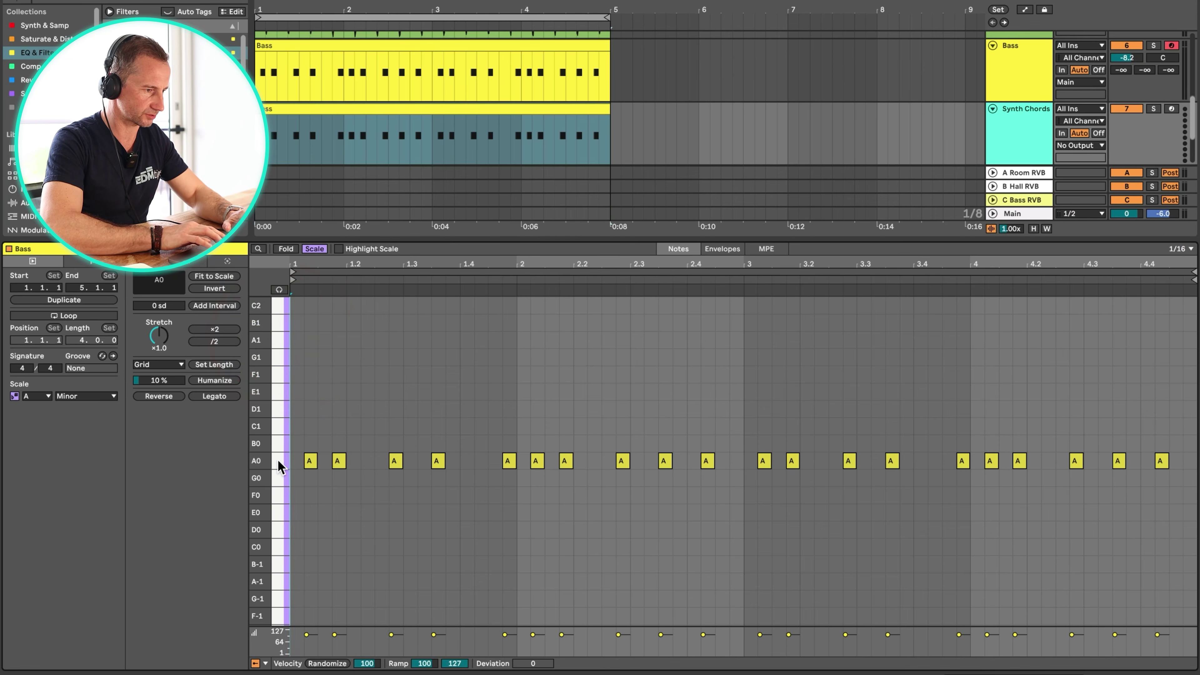
{"action": "left_click", "coordinate": [279, 461]}
{"action": "left_click_drag", "start_coordinate": [307, 462], "coordinate": [311, 391]}
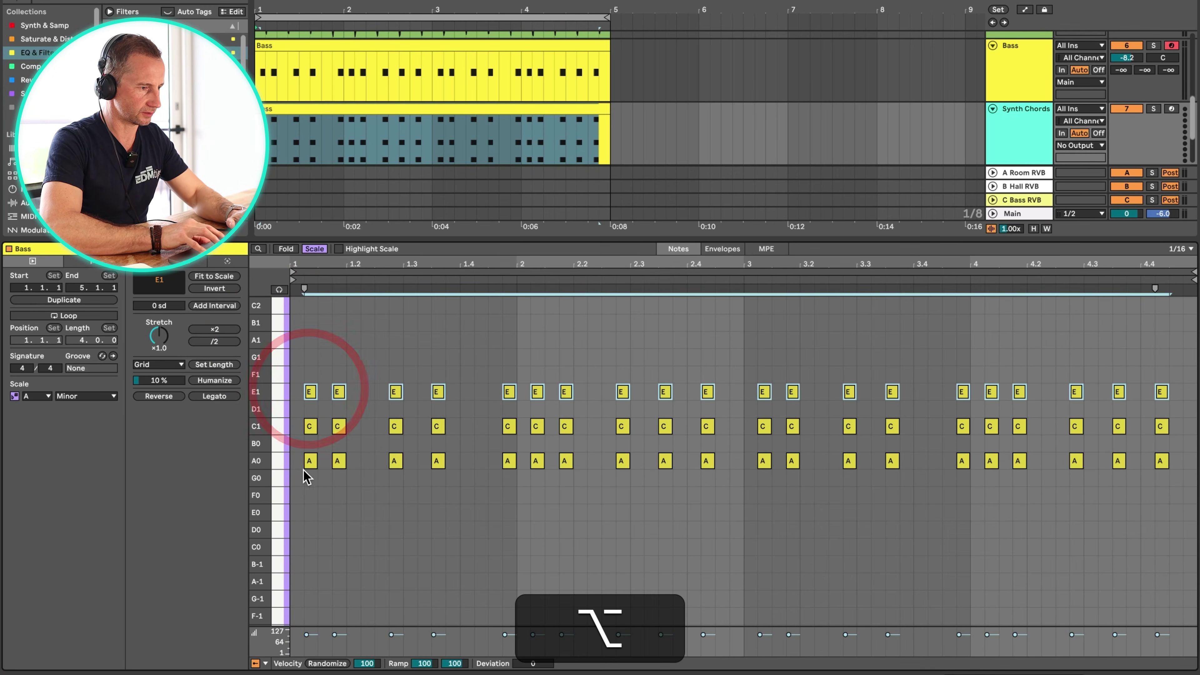
Transpose all notes in the Synth Chords clip up one octave, to A1, C2 and E2
{"action": "left_click", "coordinate": [293, 473]}
{"action": "key", "text": "shift+super+a"}
{"action": "key", "text": "shift+super+Up"}
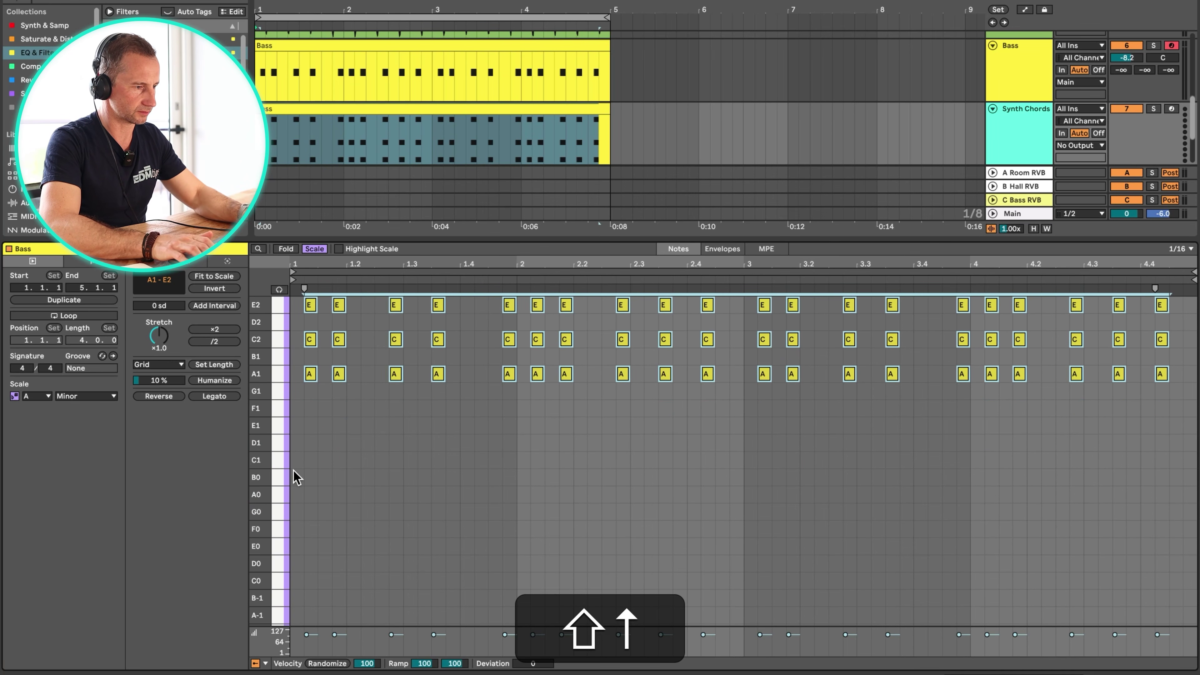
{"action": "key", "text": "shift+Tab"}
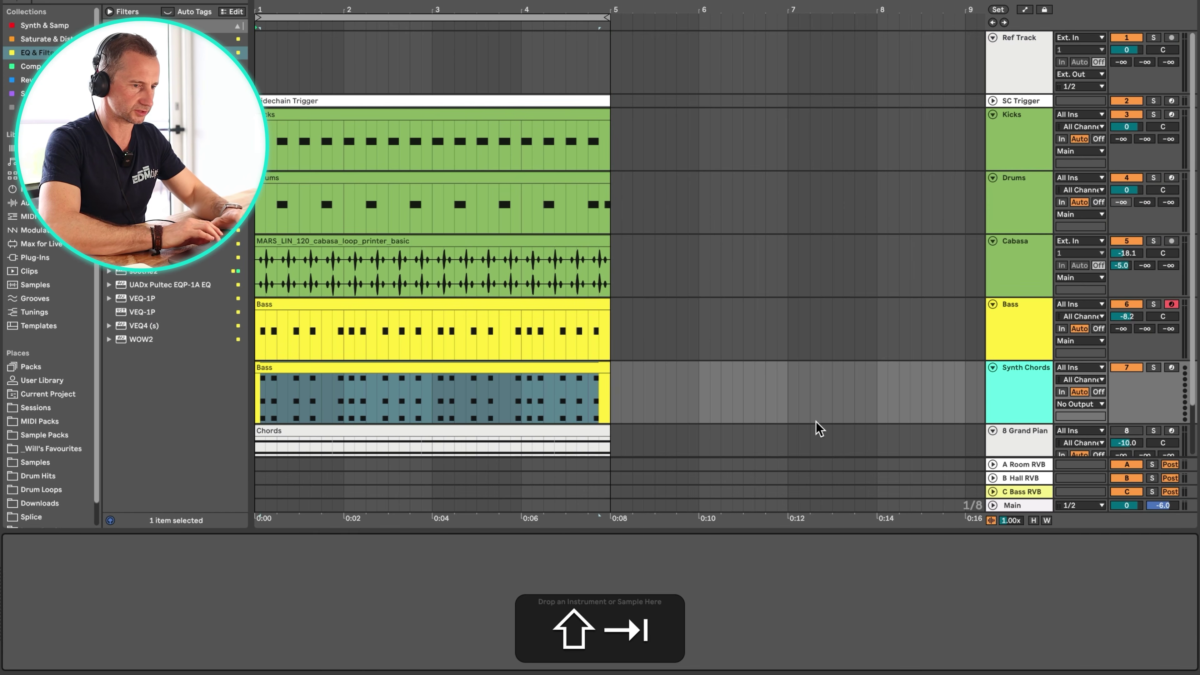
Assign the Synth Chords track color to its clip and rename the clip Synth
{"action": "right_click", "coordinate": [1035, 379]}
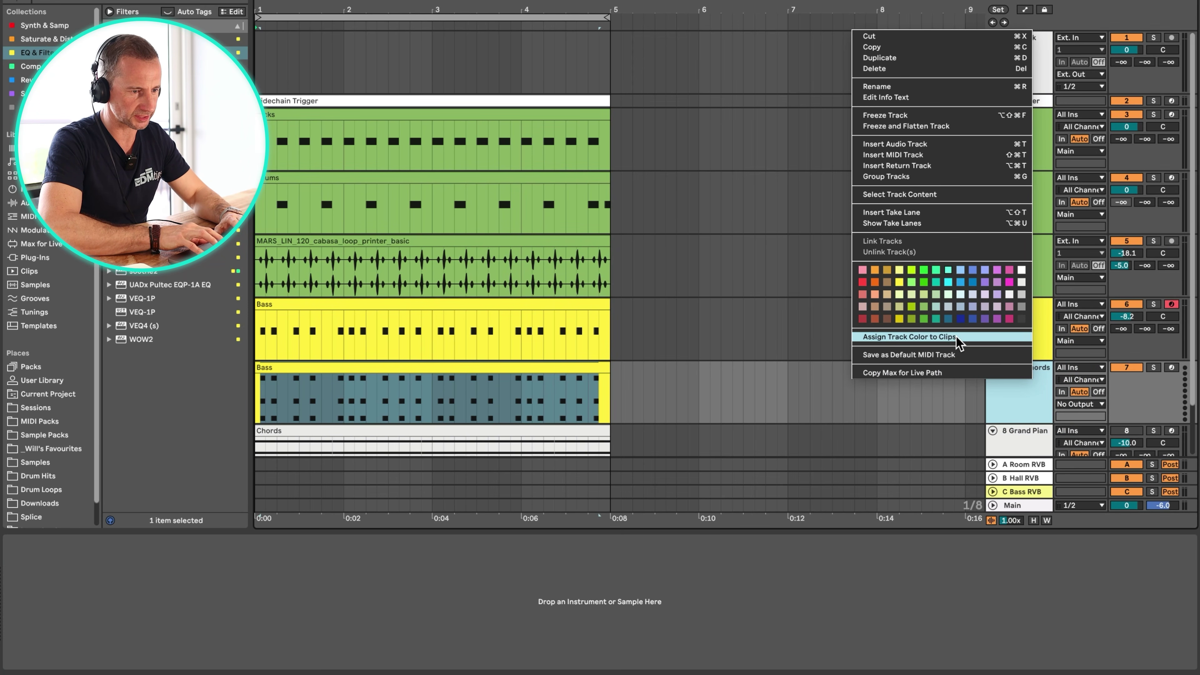
{"action": "left_click", "coordinate": [956, 336]}
{"action": "left_click", "coordinate": [313, 372]}
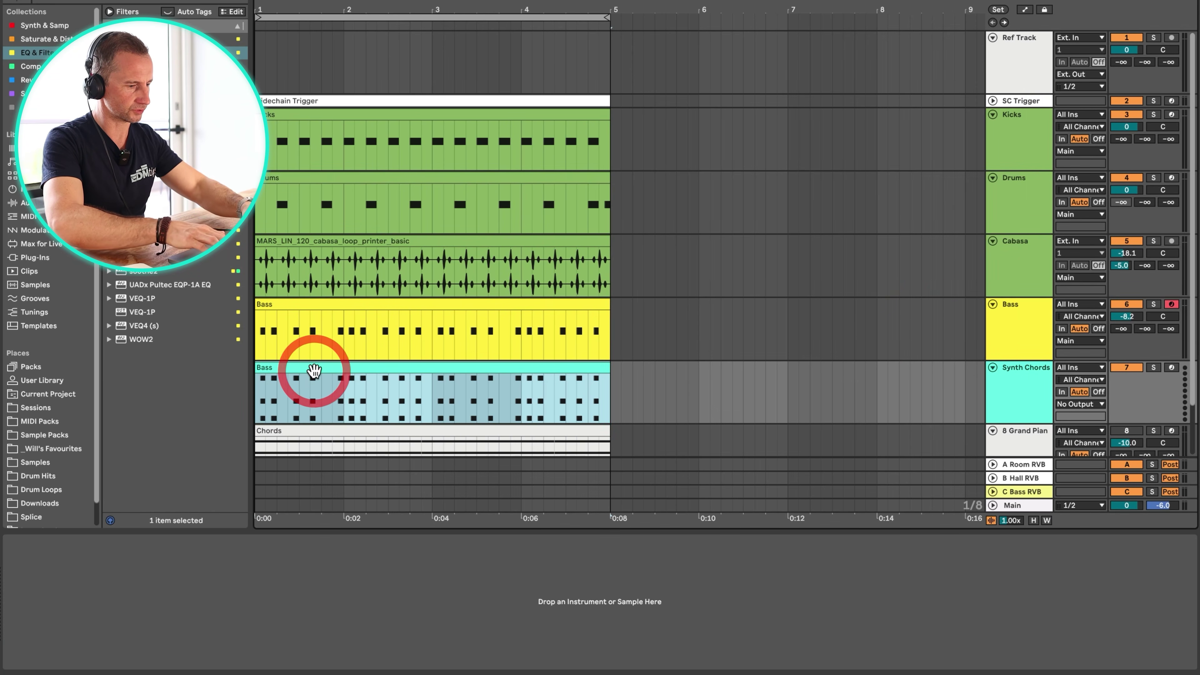
{"action": "key", "text": "super+r"}
{"action": "type", "text": "Sythn"}
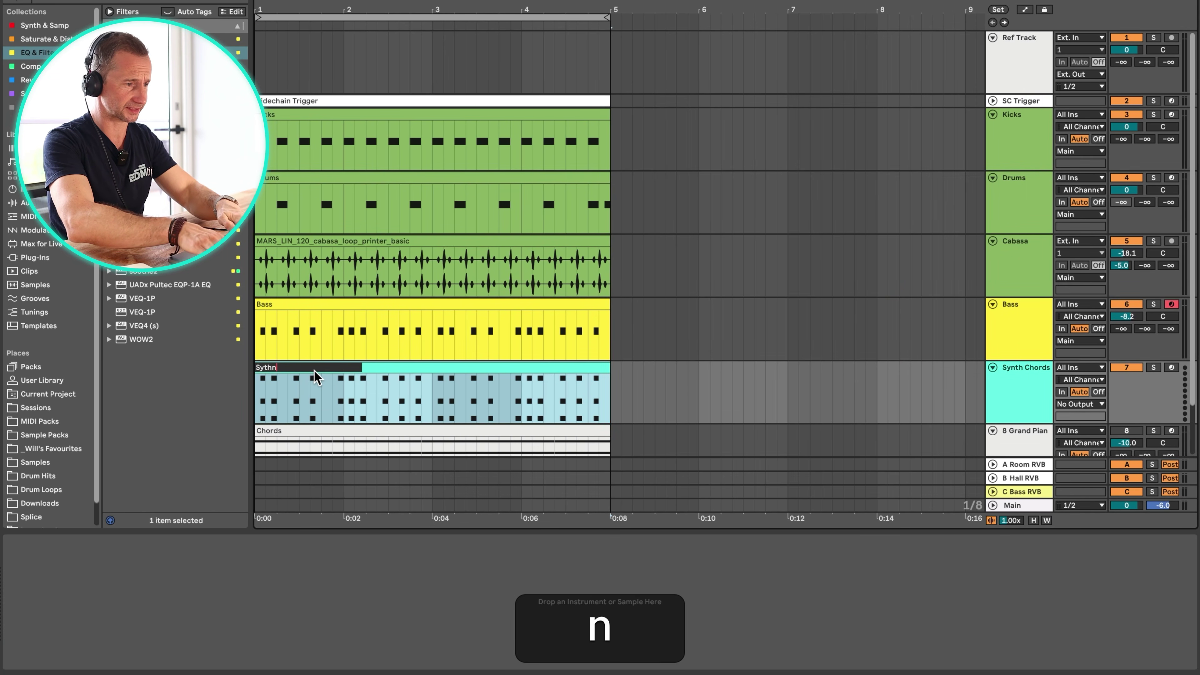
{"action": "key", "text": "BackSpace"}
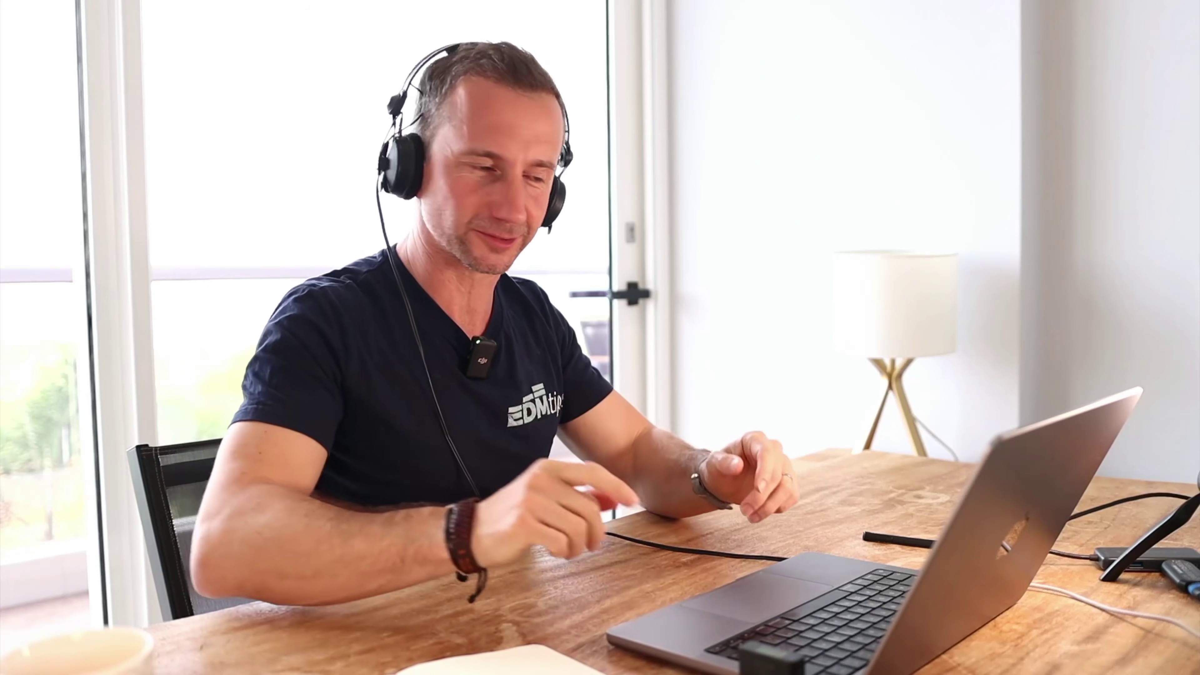
Select and solo the Synth Chords track
{"action": "left_click", "coordinate": [1023, 399]}
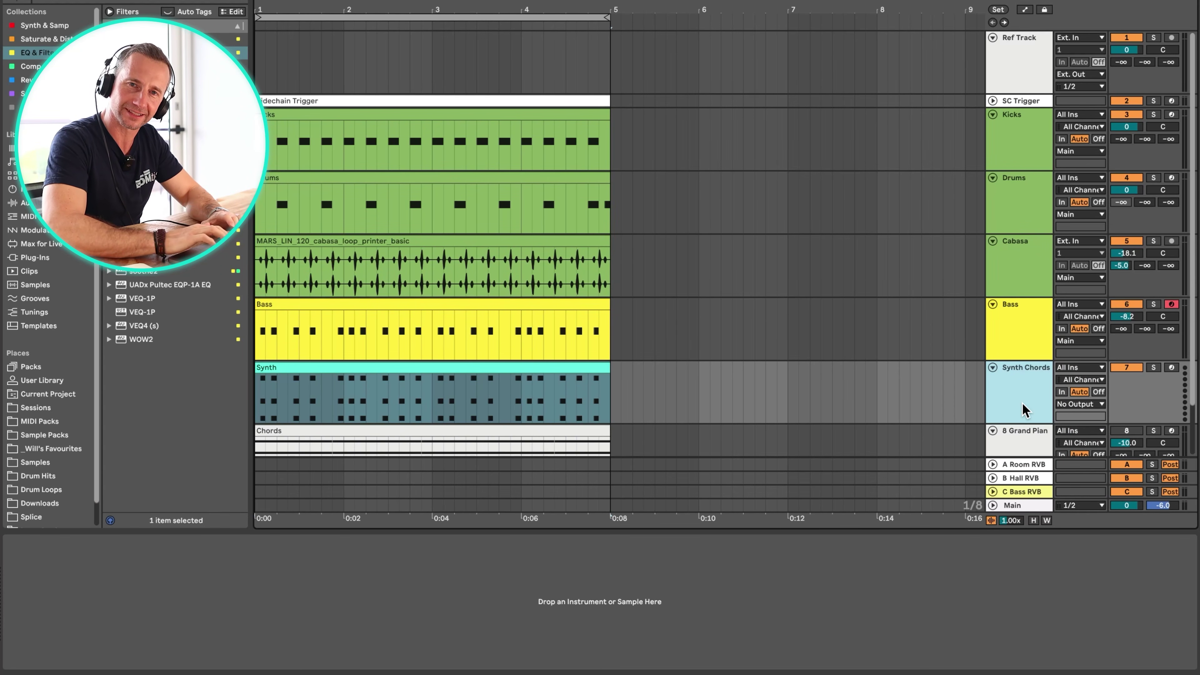
{"action": "left_click", "coordinate": [1005, 394]}
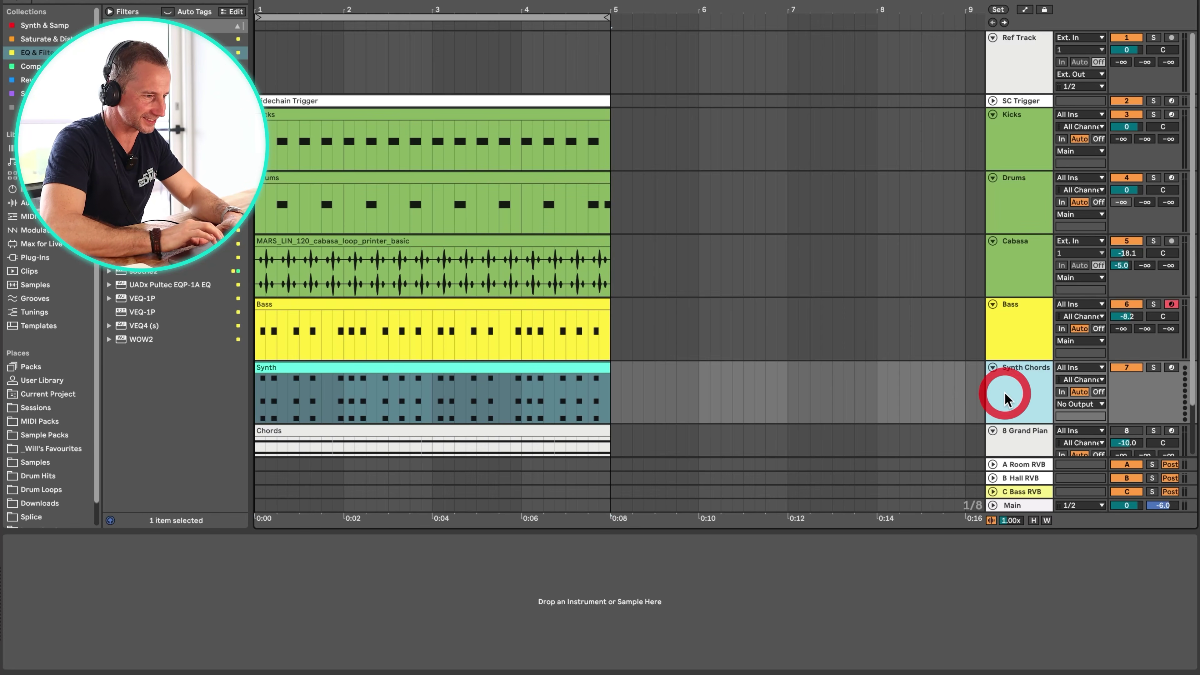
{"action": "left_click", "coordinate": [1154, 367]}
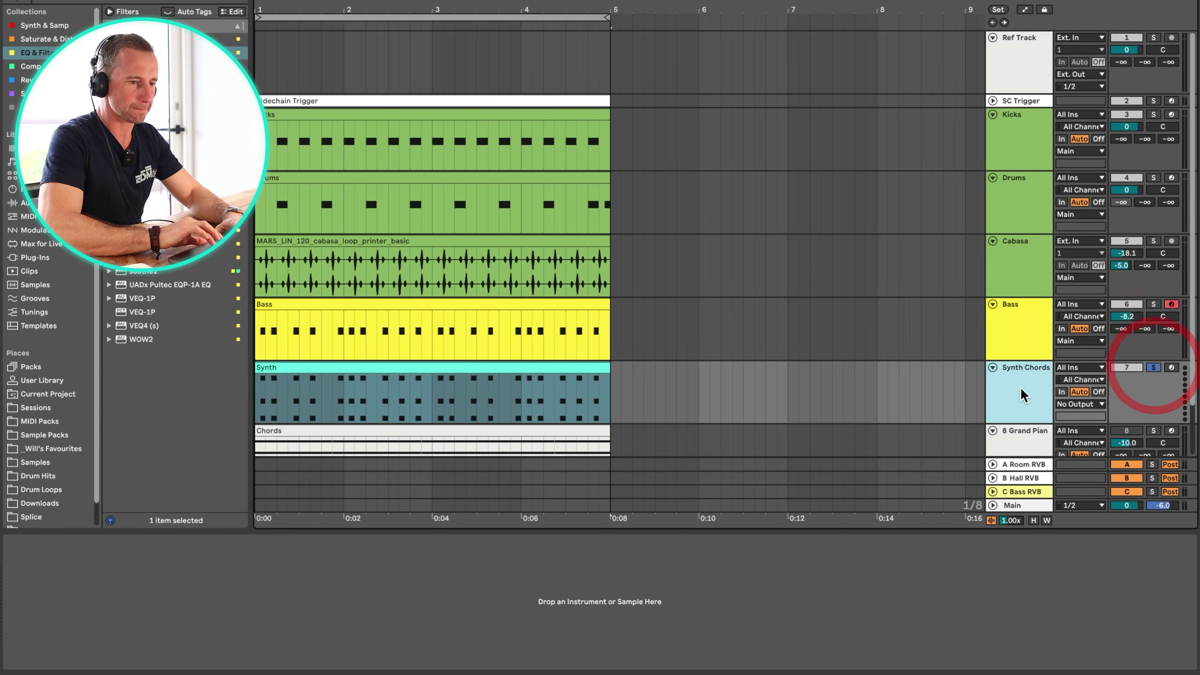
Copy the Serum instrument from the Bass track and paste it onto the Synth Chords track
{"action": "left_click", "coordinate": [1018, 329]}
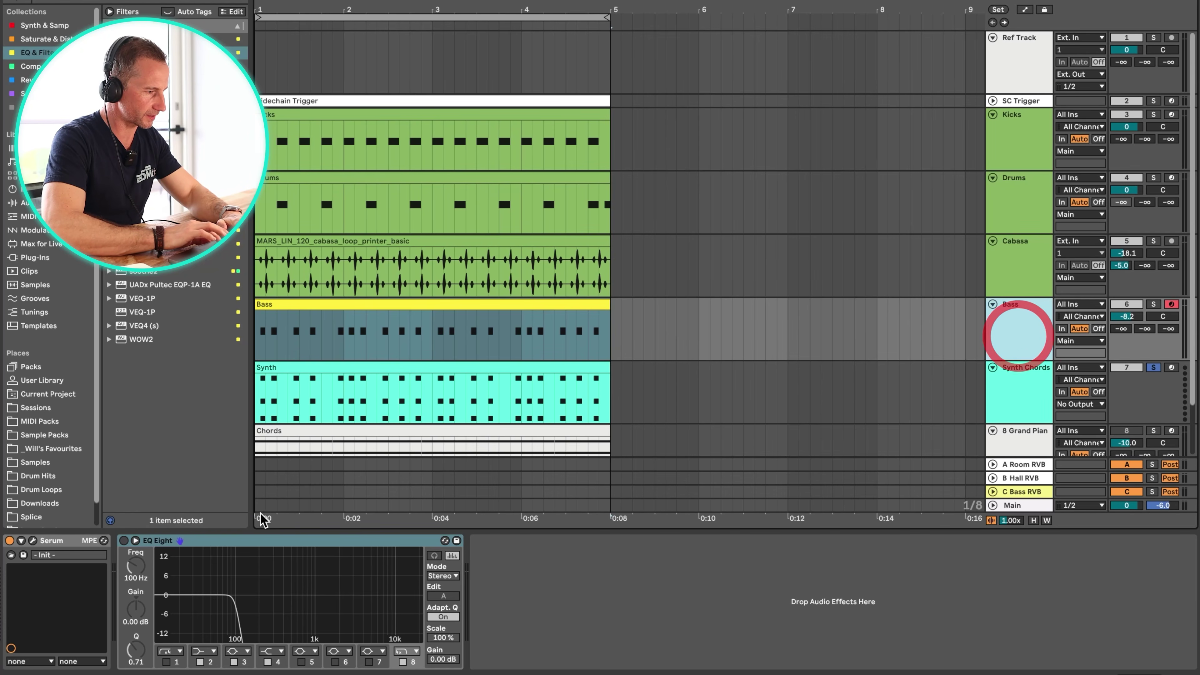
{"action": "left_click", "coordinate": [67, 540]}
{"action": "key", "text": "ctrl+c"}
{"action": "left_click", "coordinate": [1037, 388]}
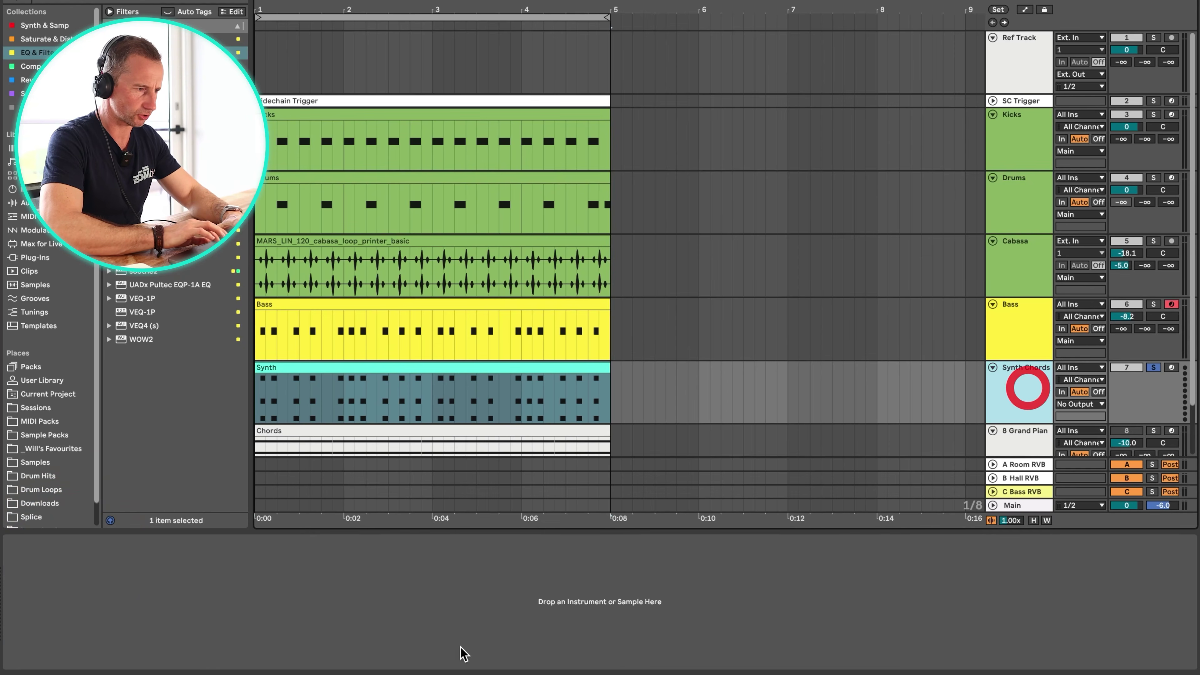
{"action": "left_click", "coordinate": [316, 625]}
{"action": "key", "text": "ctrl+v"}
Play the soloed synth part and lower the Synth Chords track volume to -13.1 dB
{"action": "key", "text": "space"}
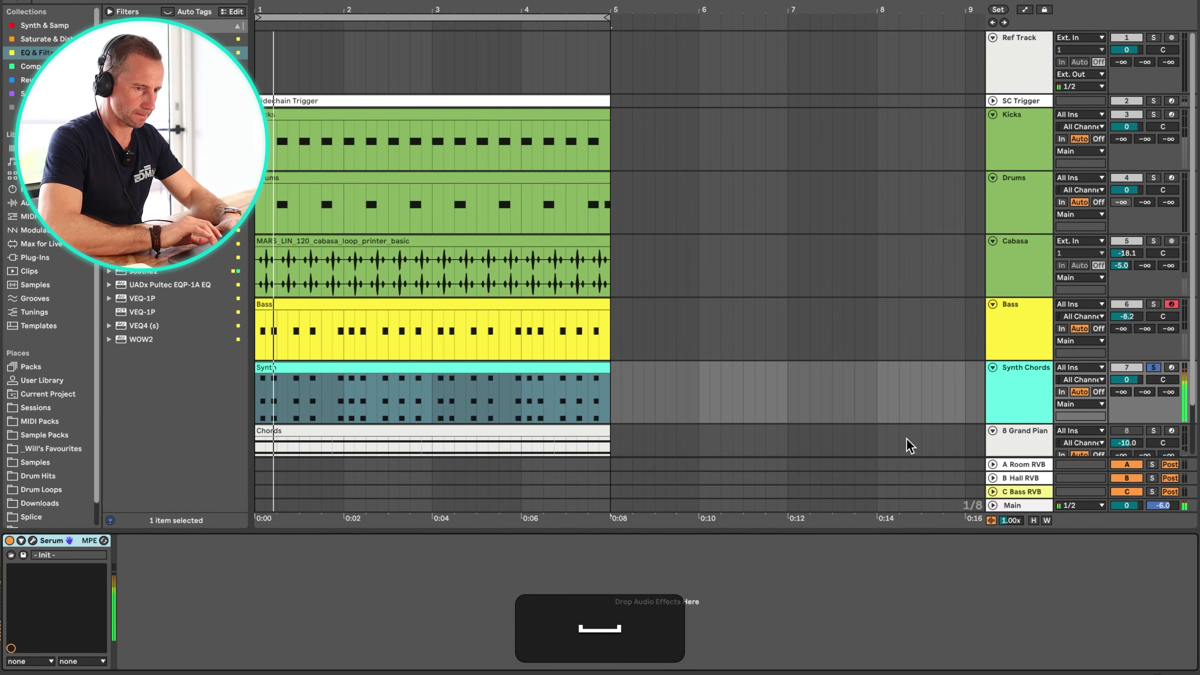
{"action": "left_click_drag", "start_coordinate": [1129, 378], "coordinate": [1136, 382]}
{"action": "key", "text": "space"}
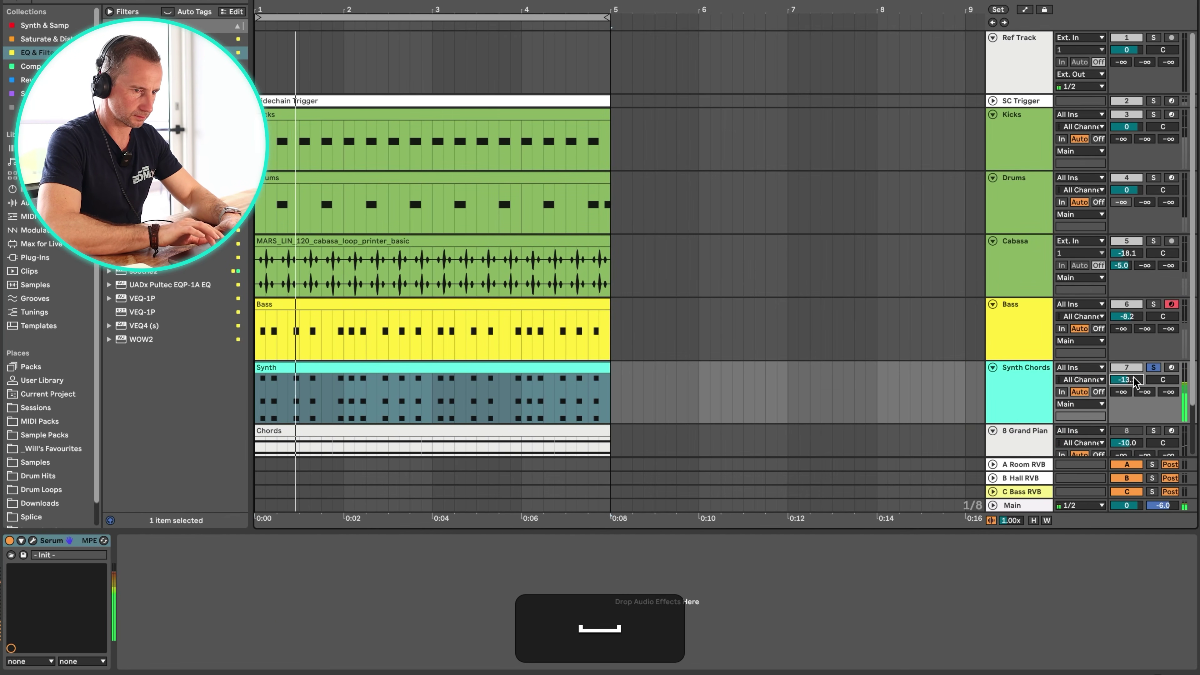
Open Serum on the Synth Chords track, raise its low-pass filter cutoff slightly and switch off the sub oscillator
{"action": "left_click", "coordinate": [33, 541]}
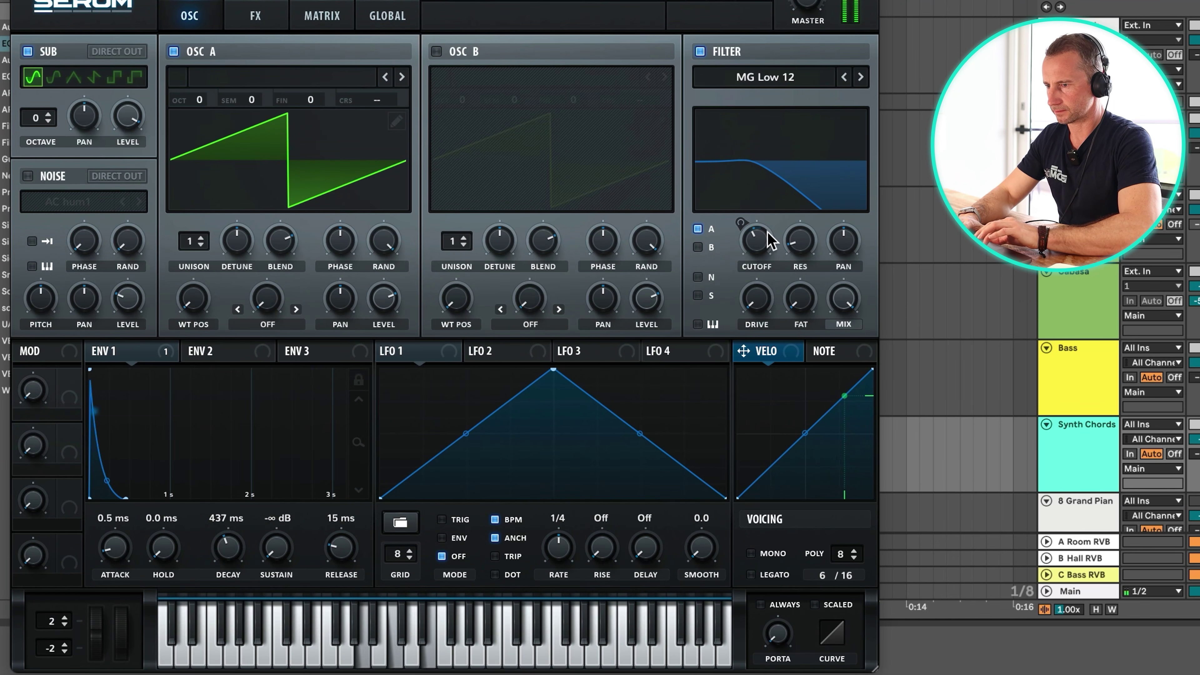
{"action": "mouse_move", "coordinate": [764, 233]}
{"action": "left_click_drag", "start_coordinate": [764, 234], "coordinate": [766, 218]}
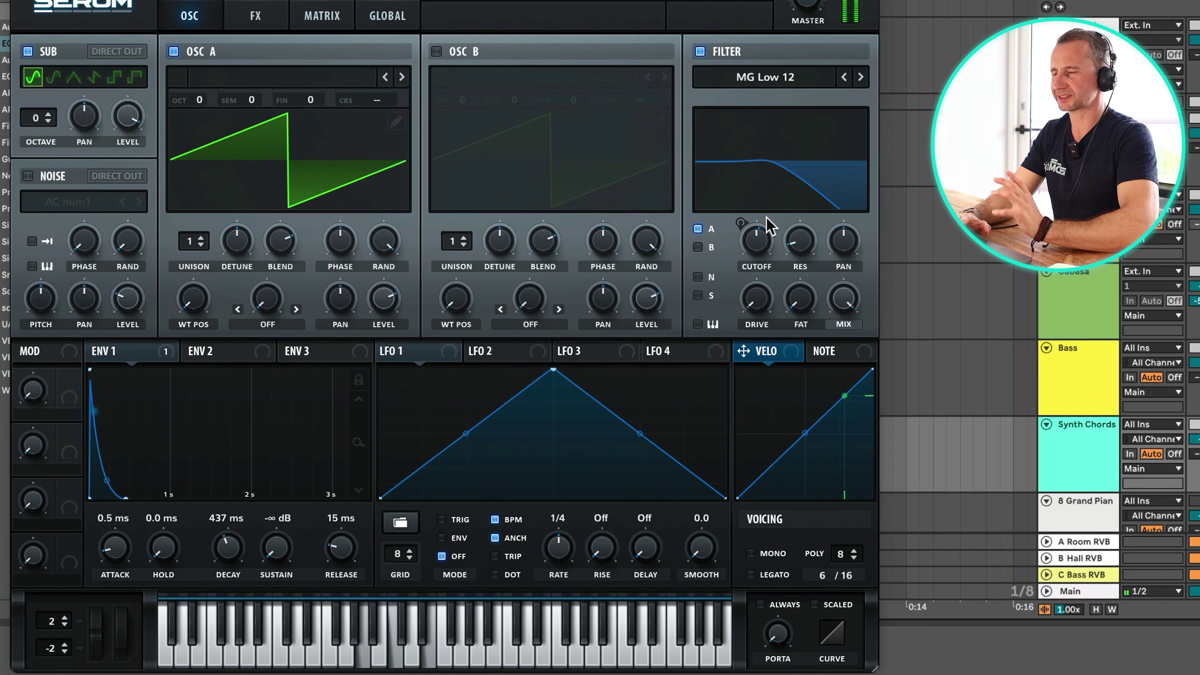
{"action": "left_click", "coordinate": [28, 51]}
{"action": "mouse_move", "coordinate": [764, 254]}
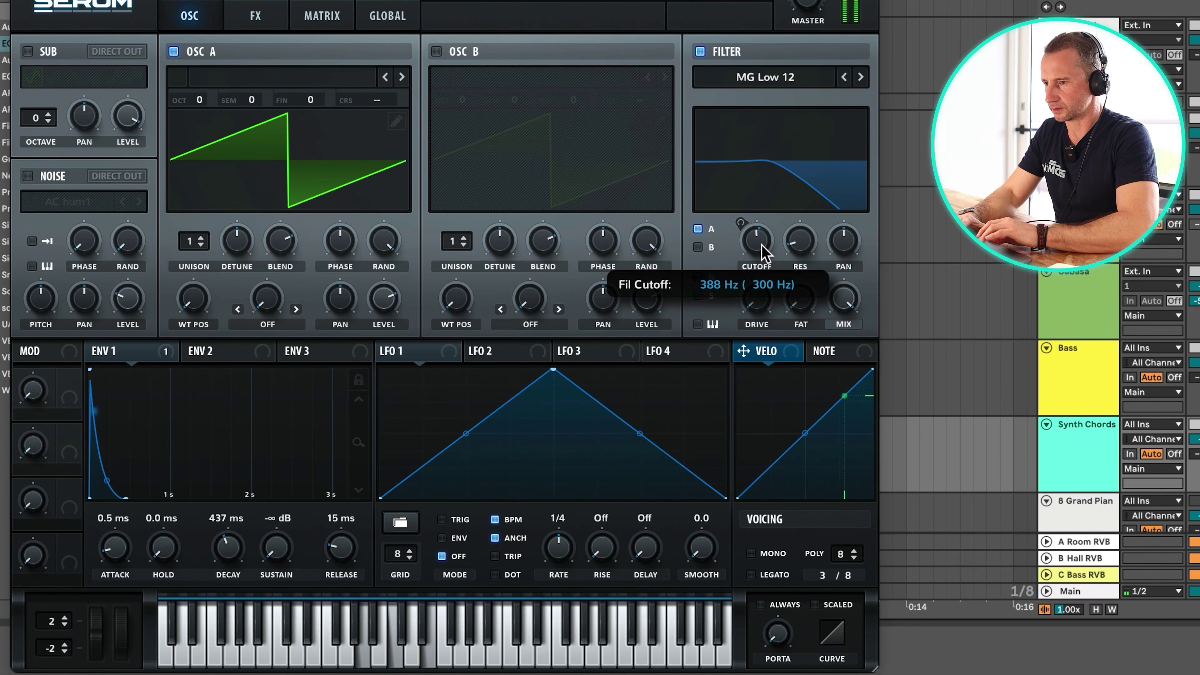
Lengthen Serum's Envelope 1, setting the decay to 560 ms and the release to 422 ms
{"action": "mouse_move", "coordinate": [343, 550]}
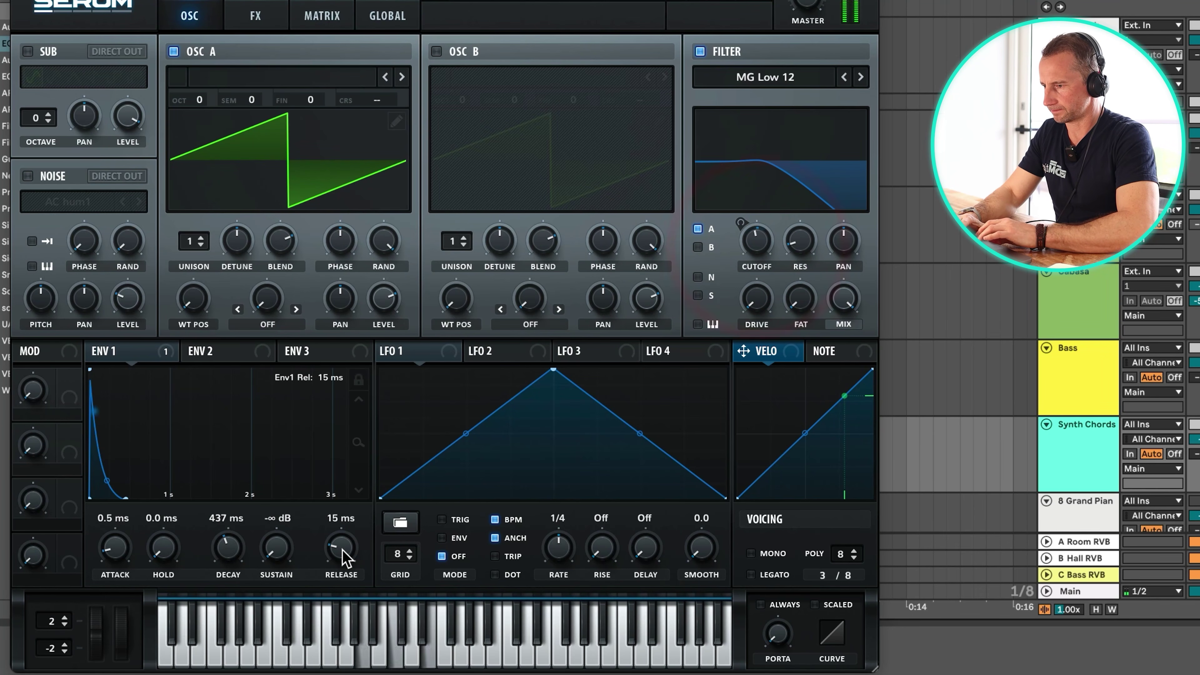
{"action": "left_click_drag", "start_coordinate": [343, 544], "coordinate": [343, 539]}
{"action": "scroll", "coordinate": [237, 560], "scroll_direction": "up", "scroll_amount": 1}
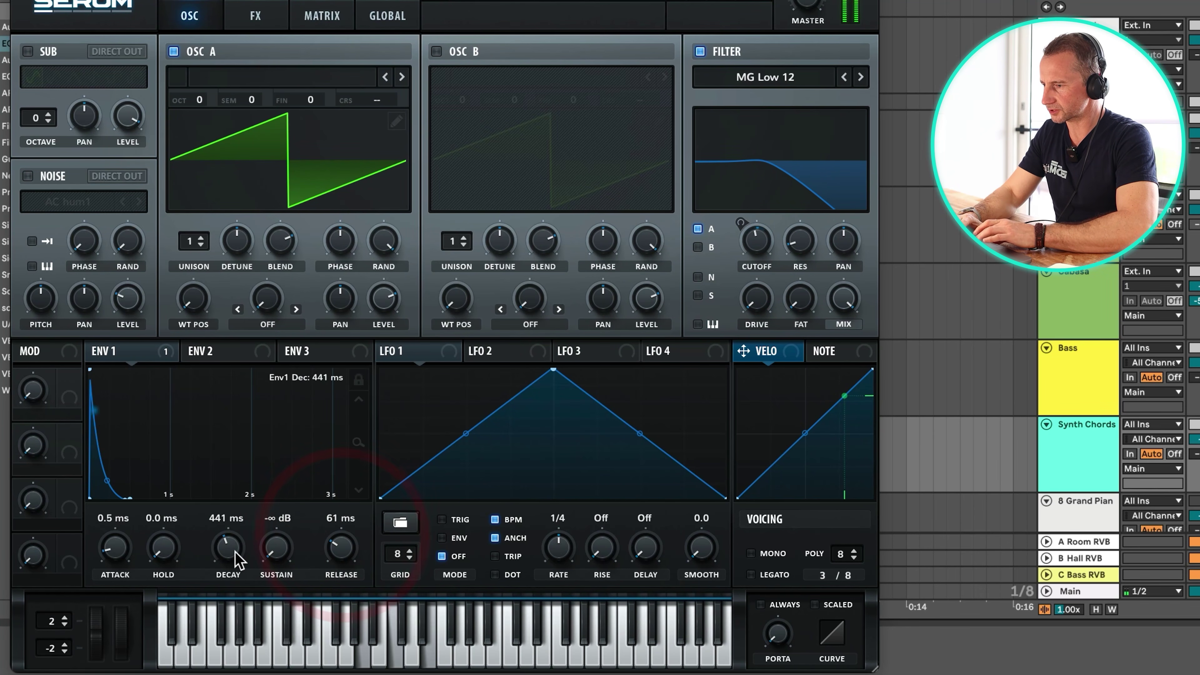
{"action": "left_click_drag", "start_coordinate": [237, 549], "coordinate": [237, 554]}
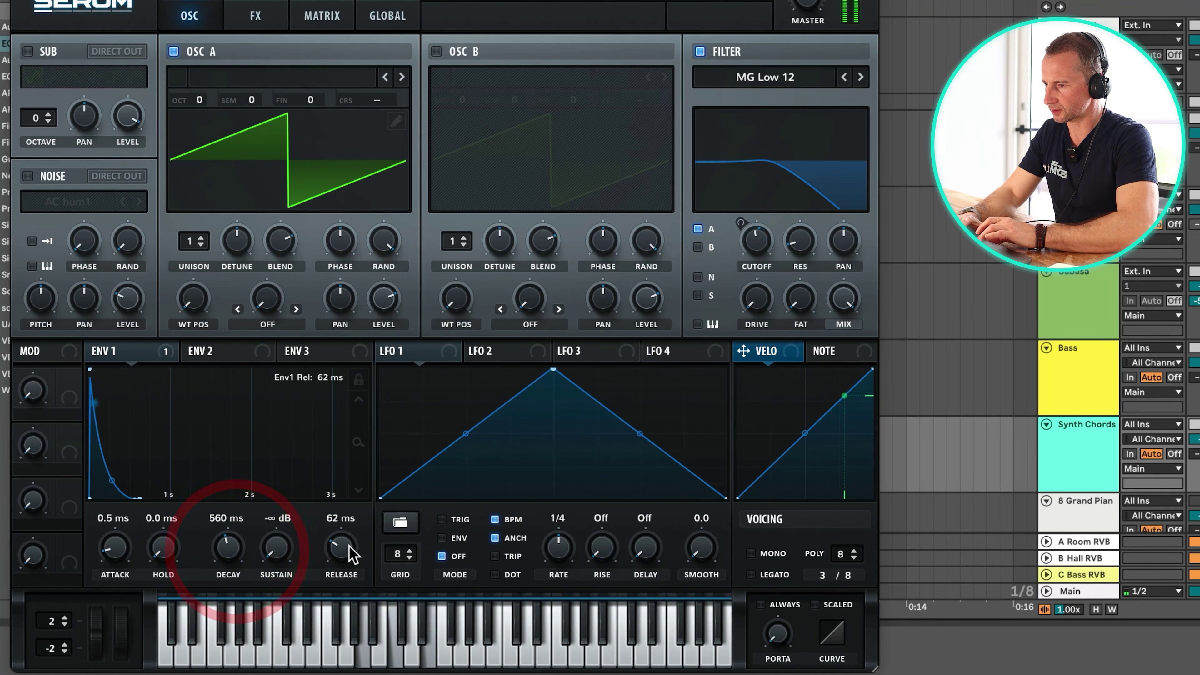
{"action": "scroll", "coordinate": [350, 529], "scroll_direction": "up", "scroll_amount": 5}
{"action": "left_click_drag", "start_coordinate": [349, 522], "coordinate": [349, 515]}
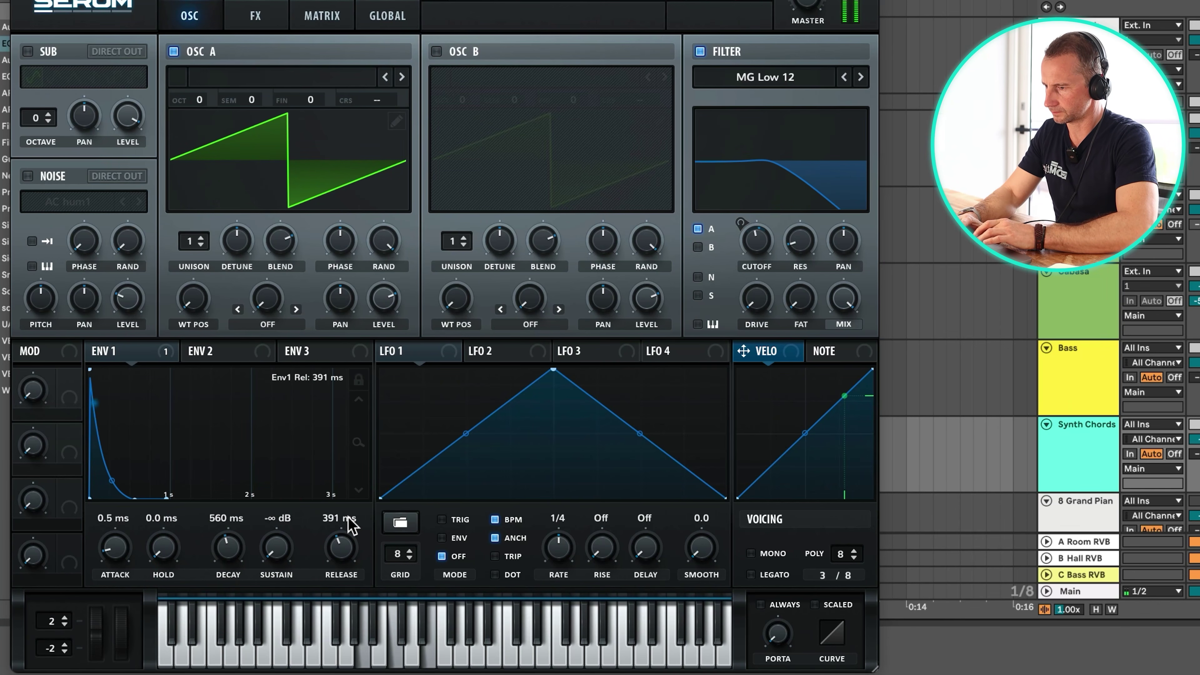
{"action": "scroll", "coordinate": [349, 521], "scroll_direction": "up", "scroll_amount": 1}
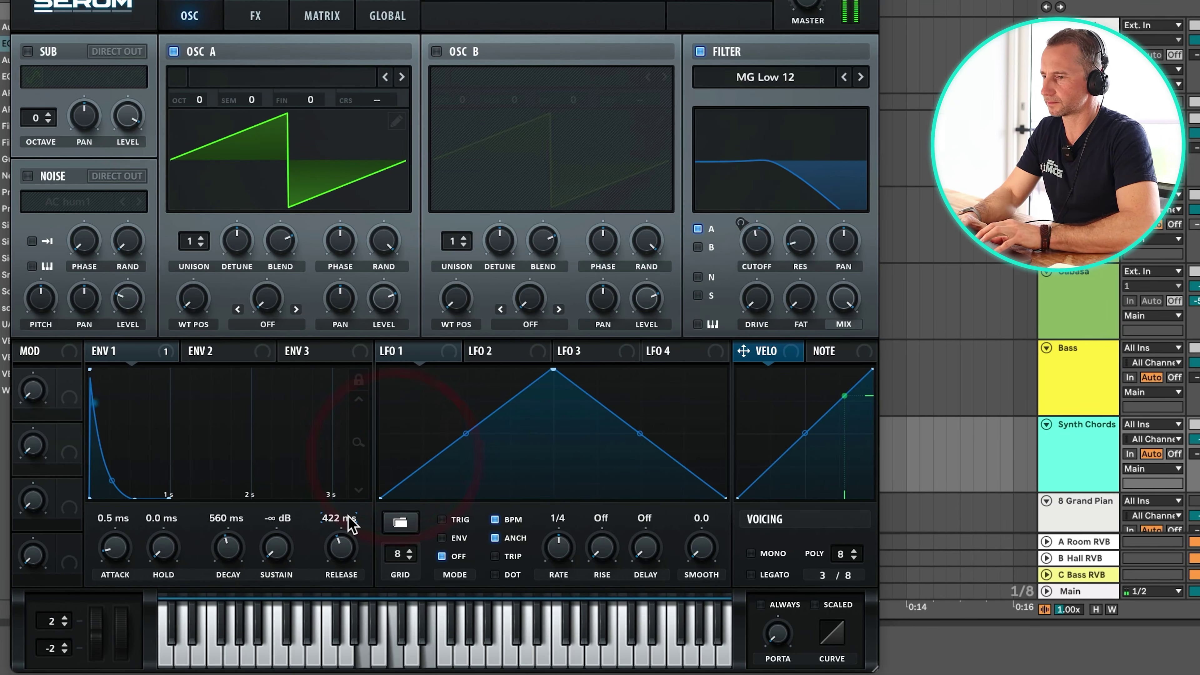
Open Serum's filter cutoff further and set Oscillator A to 4 unison voices with a lower detune
{"action": "mouse_move", "coordinate": [771, 248]}
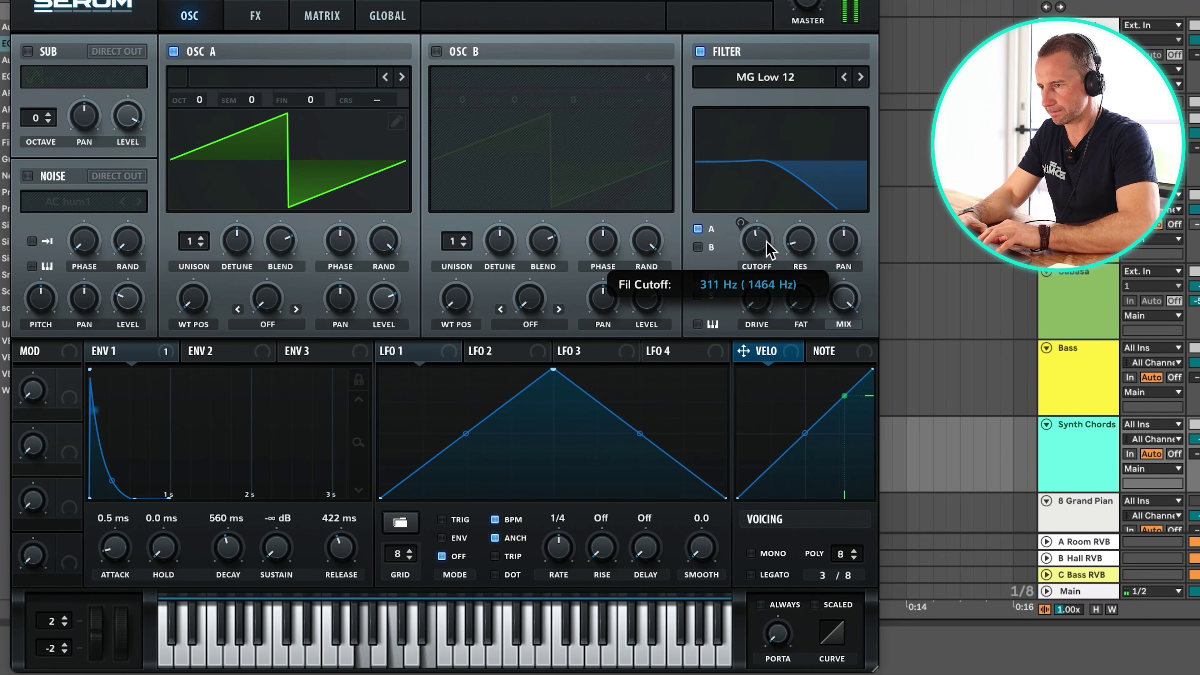
{"action": "left_click_drag", "start_coordinate": [765, 218], "coordinate": [761, 223]}
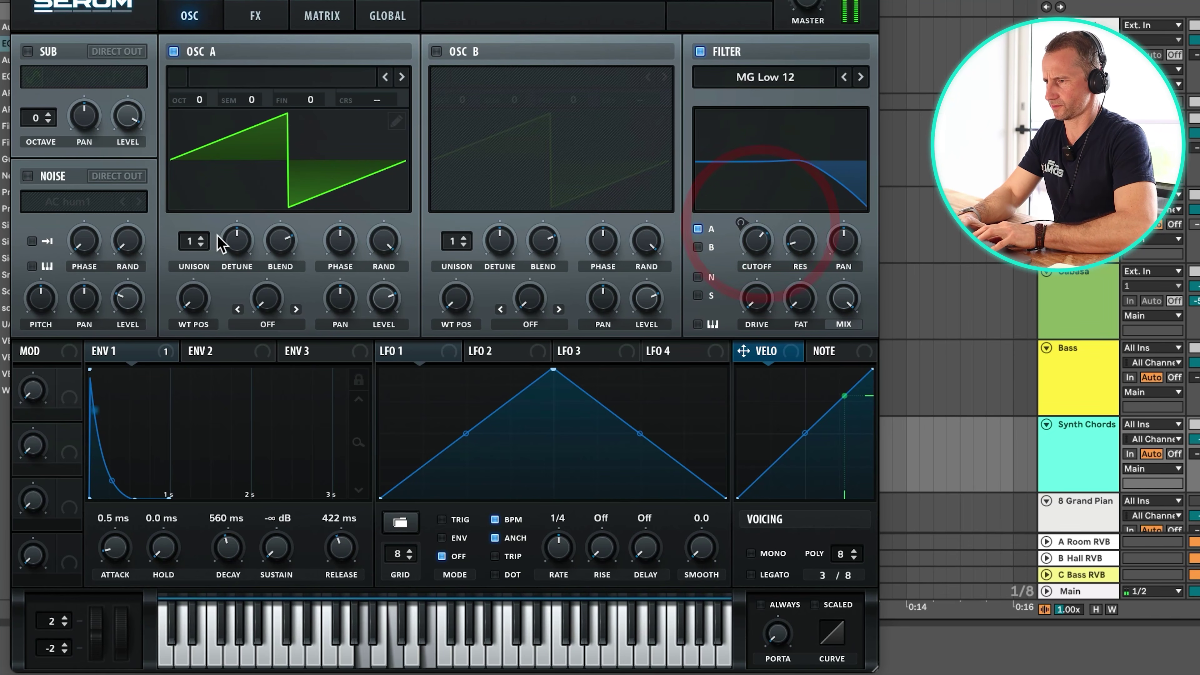
{"action": "left_click_drag", "start_coordinate": [226, 248], "coordinate": [190, 180]}
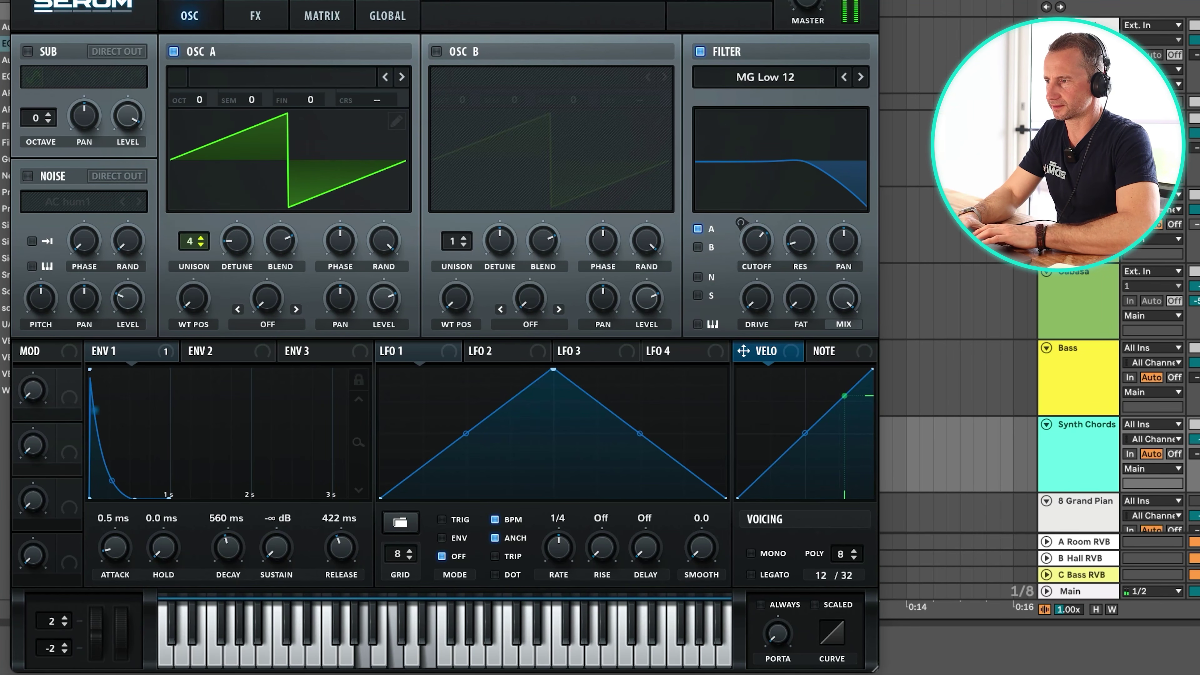
Open the Synth clip's notes and add a short G3 note right after the last chord of bar 2
{"action": "left_click", "coordinate": [428, 371]}
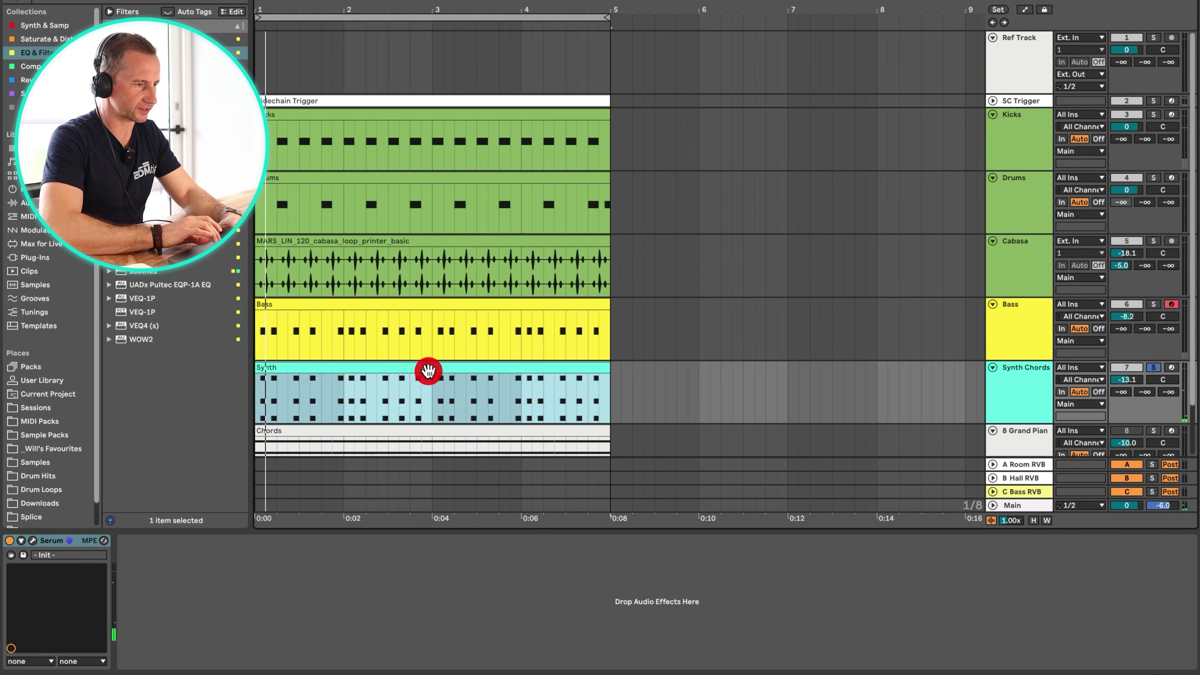
{"action": "left_click", "coordinate": [429, 371]}
{"action": "key", "text": "space"}
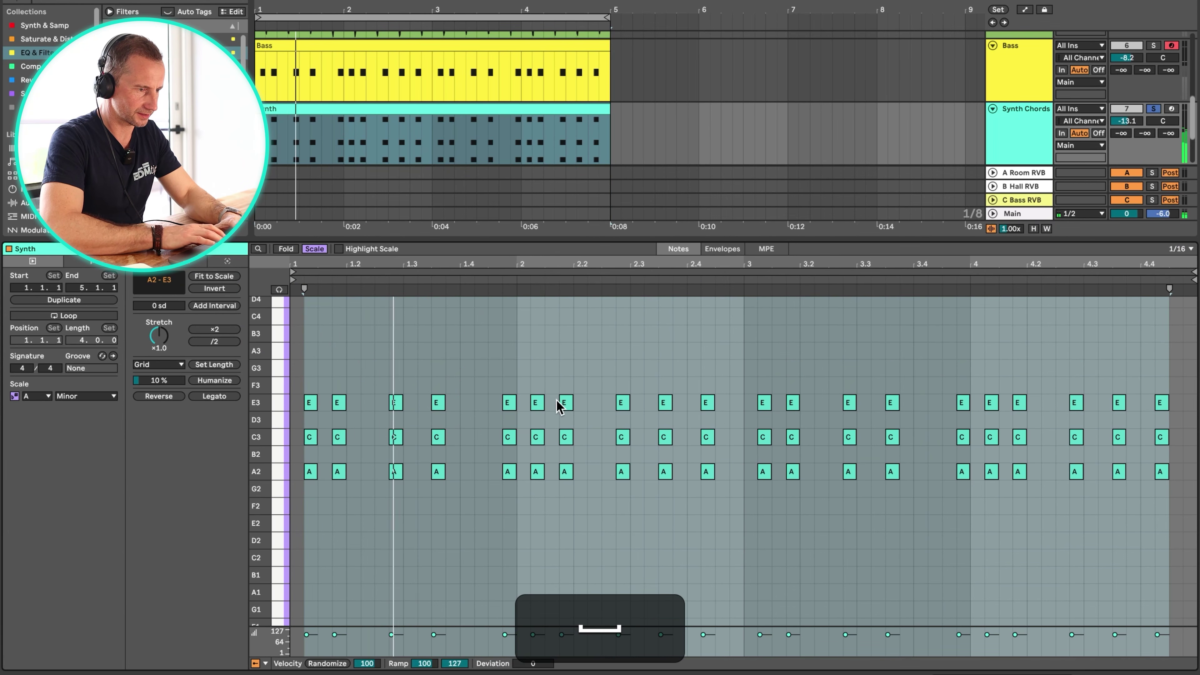
{"action": "left_click", "coordinate": [545, 398]}
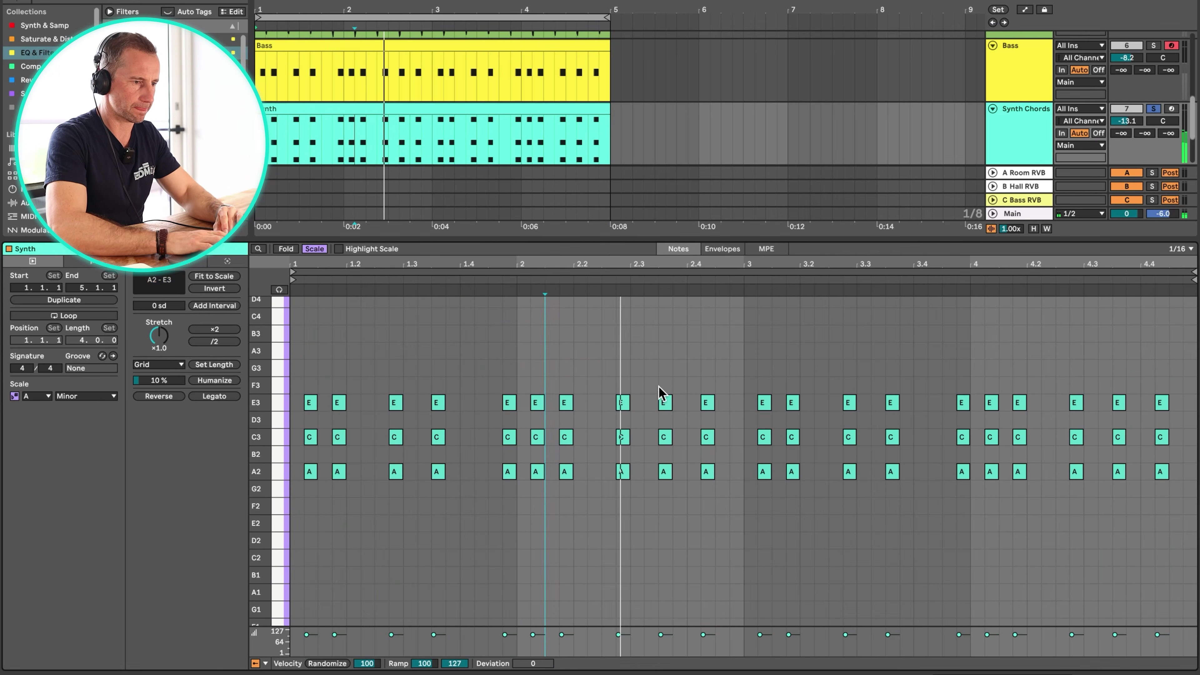
{"action": "key", "text": "space"}
{"action": "double_click", "coordinate": [722, 386]}
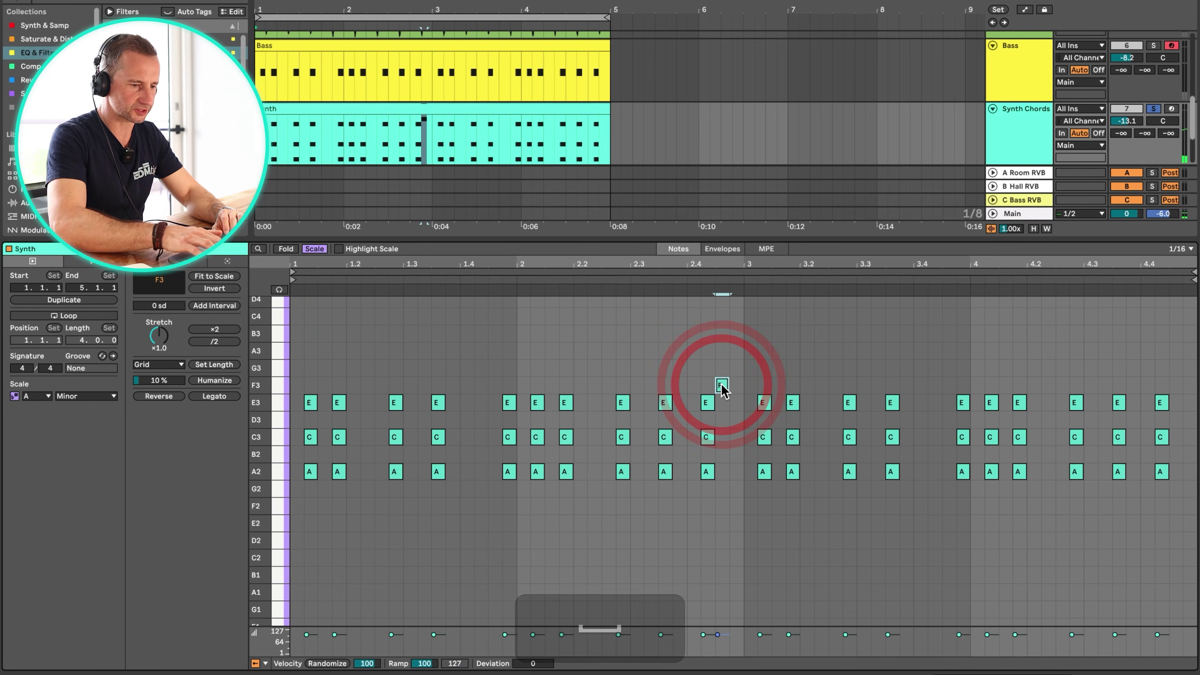
{"action": "key", "text": "p"}
{"action": "key", "text": "Up"}
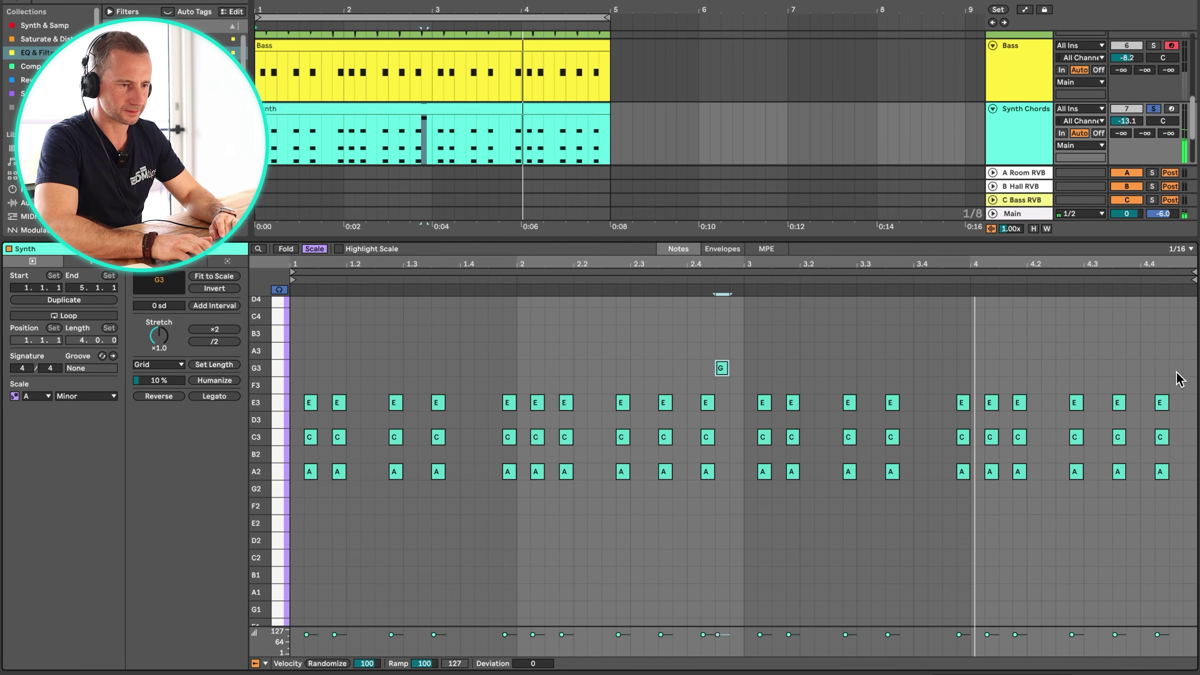
Add another short G3 note after the last chord of bar 4, and return to the Synth Chords device view
{"action": "key", "text": "space"}
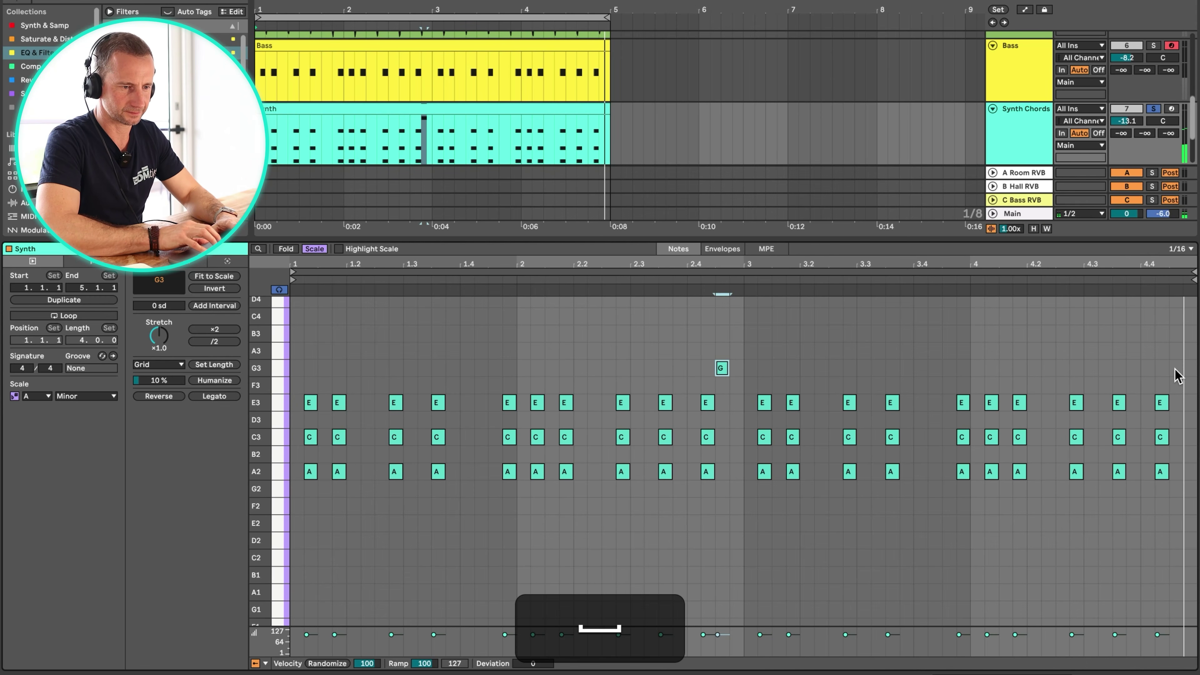
{"action": "double_click", "coordinate": [1175, 368]}
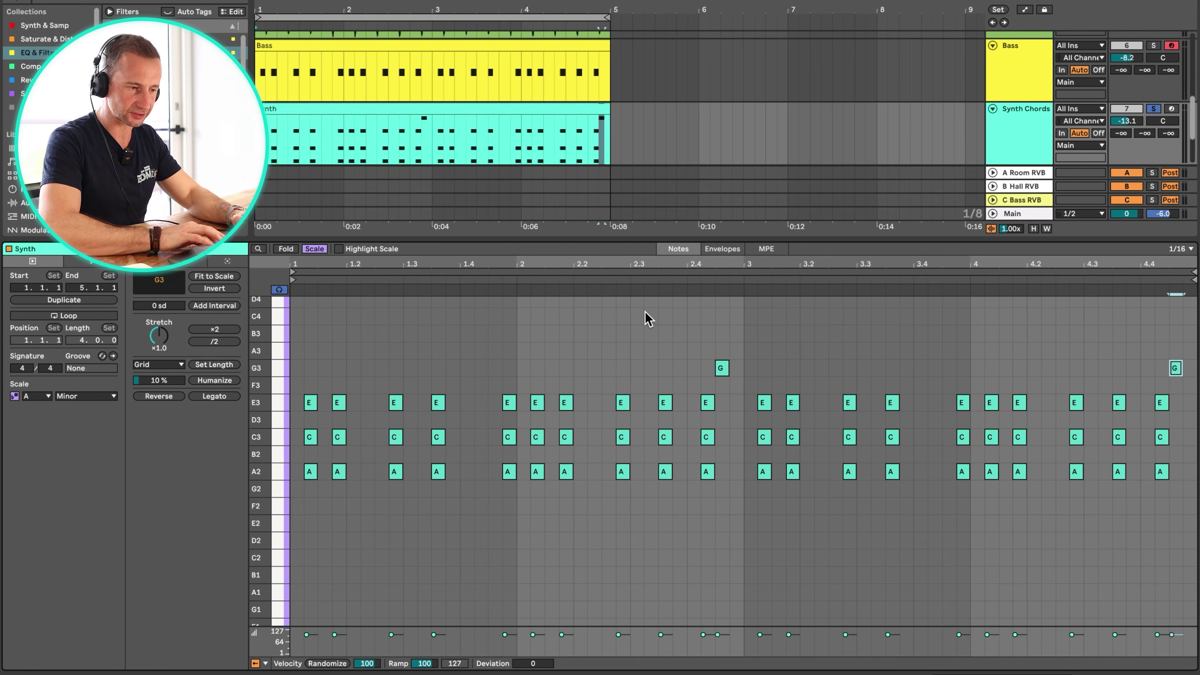
{"action": "key", "text": "shift+Tab"}
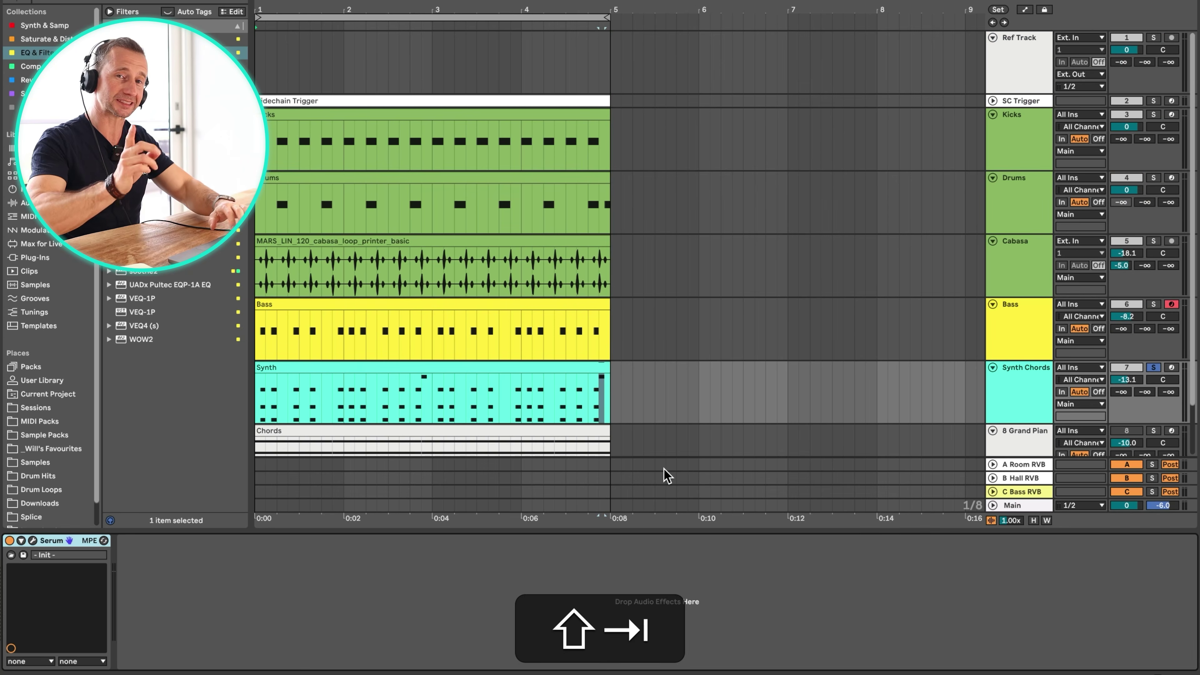
Send Synth Chords to the Hall reverb return at -15.6 dB and shorten the Hall Reverb decay to 3.79 s
{"action": "left_click", "coordinate": [261, 409]}
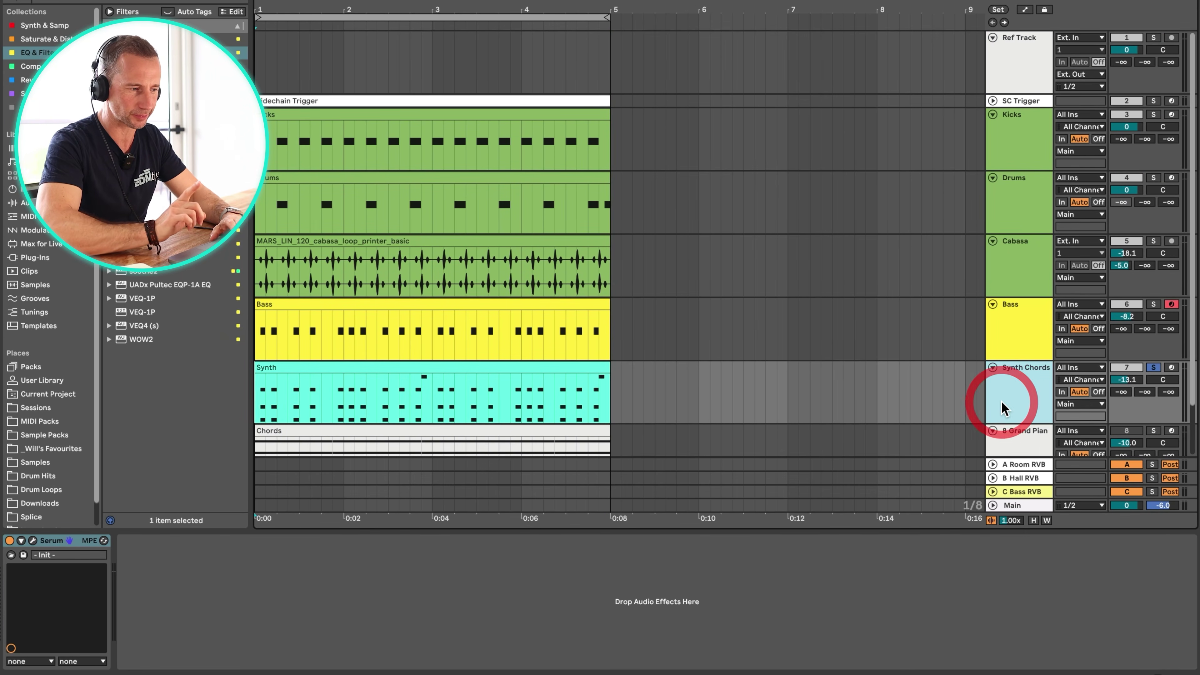
{"action": "scroll", "coordinate": [1002, 408], "scroll_direction": "down", "scroll_amount": 3}
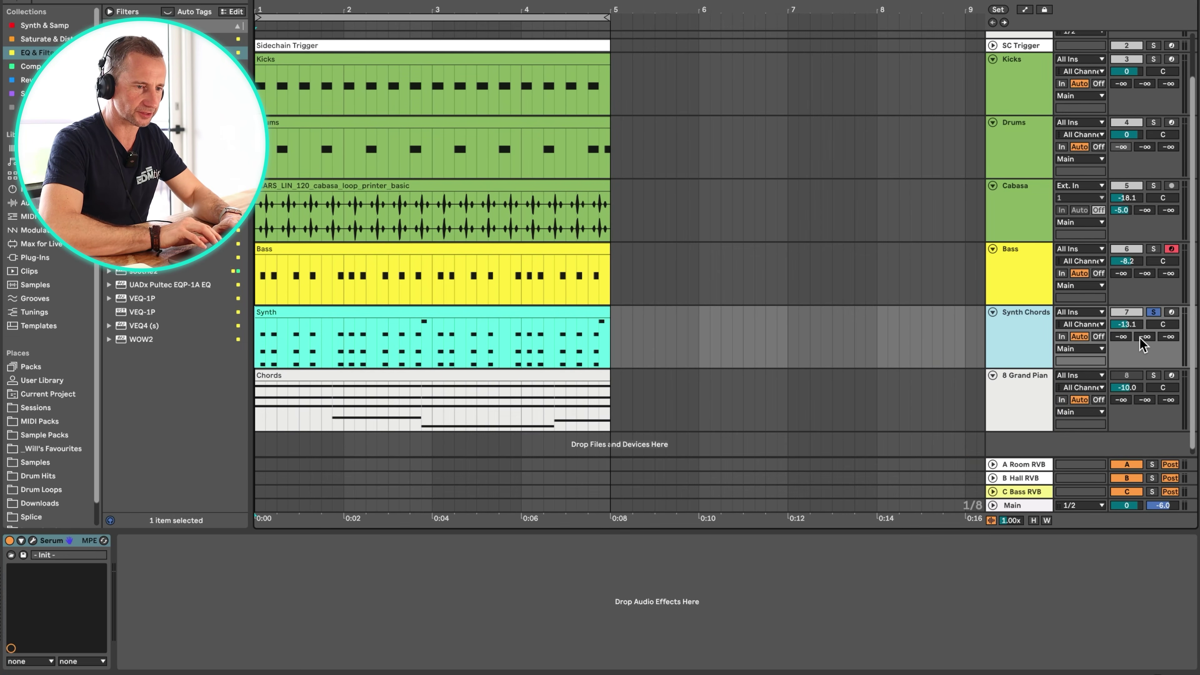
{"action": "left_click", "coordinate": [1032, 479]}
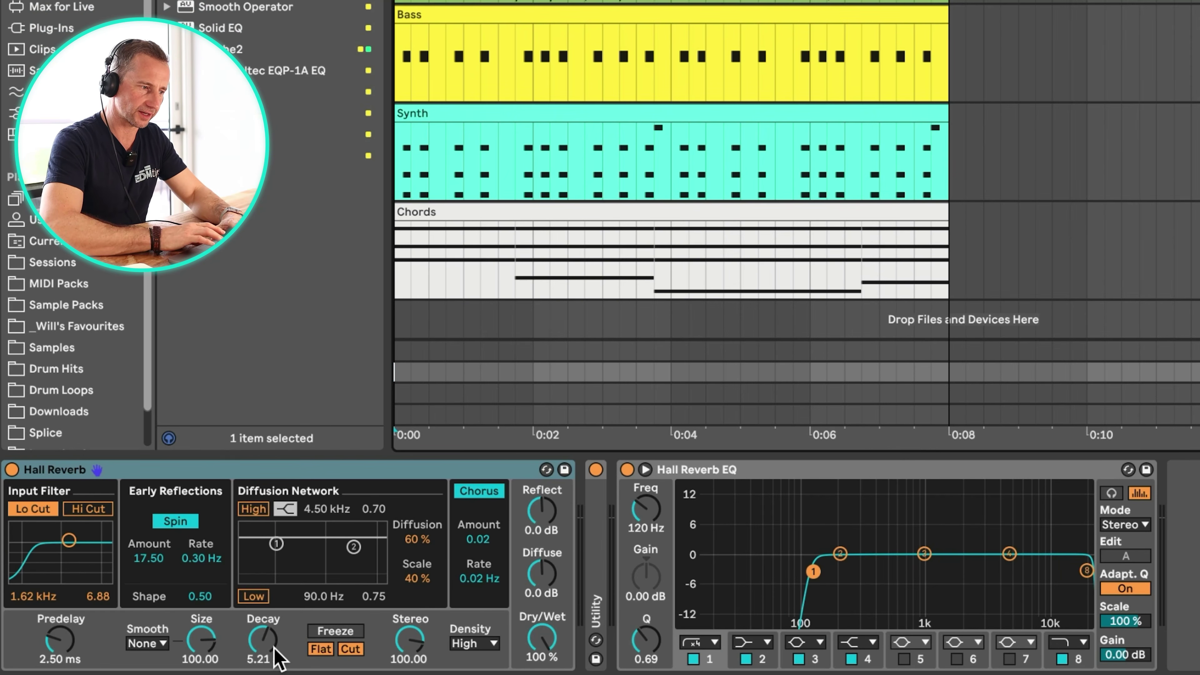
{"action": "left_click", "coordinate": [274, 649]}
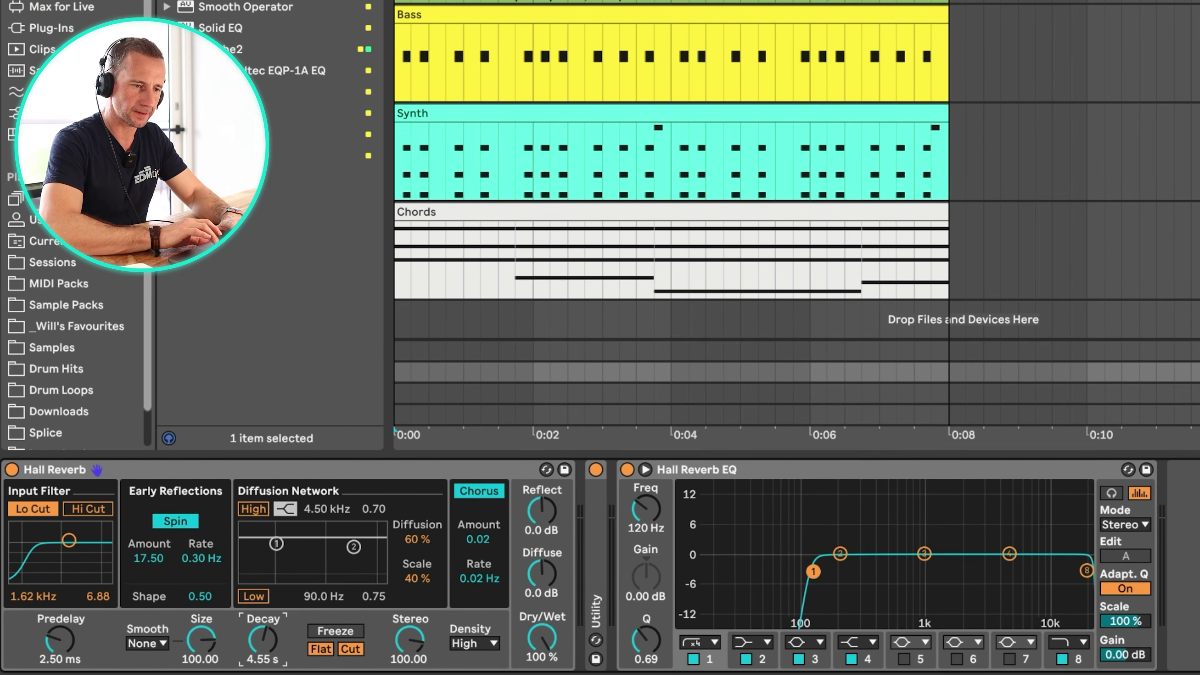
{"action": "key", "text": "space"}
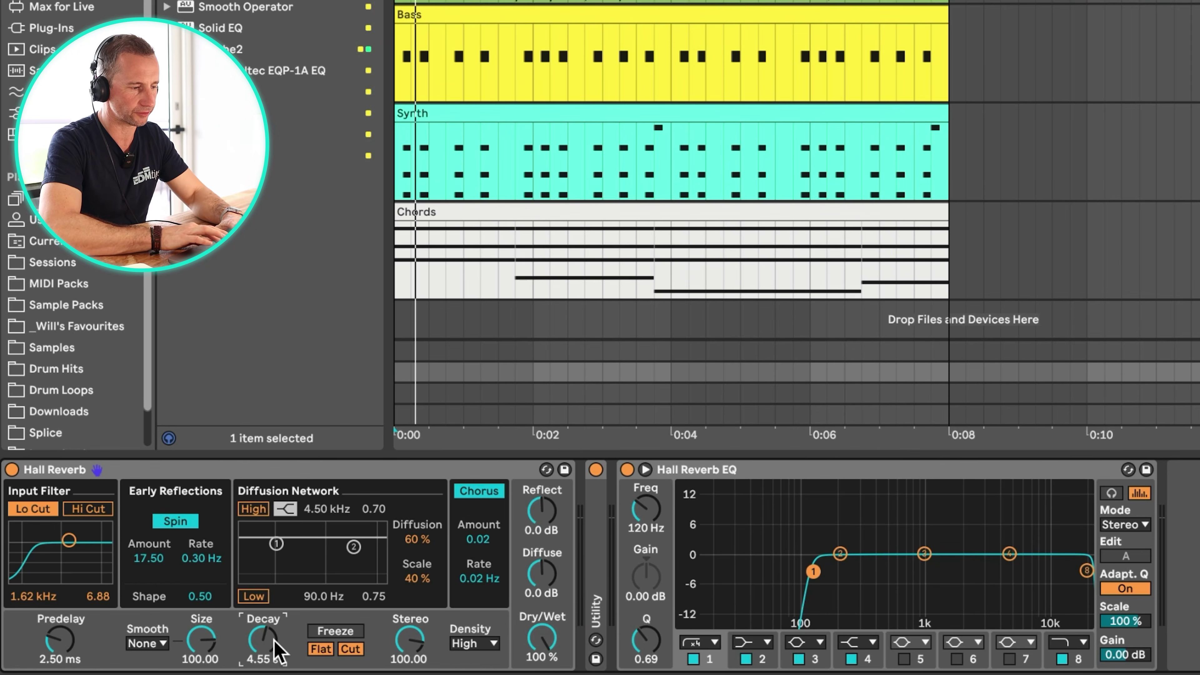
{"action": "key", "text": "space"}
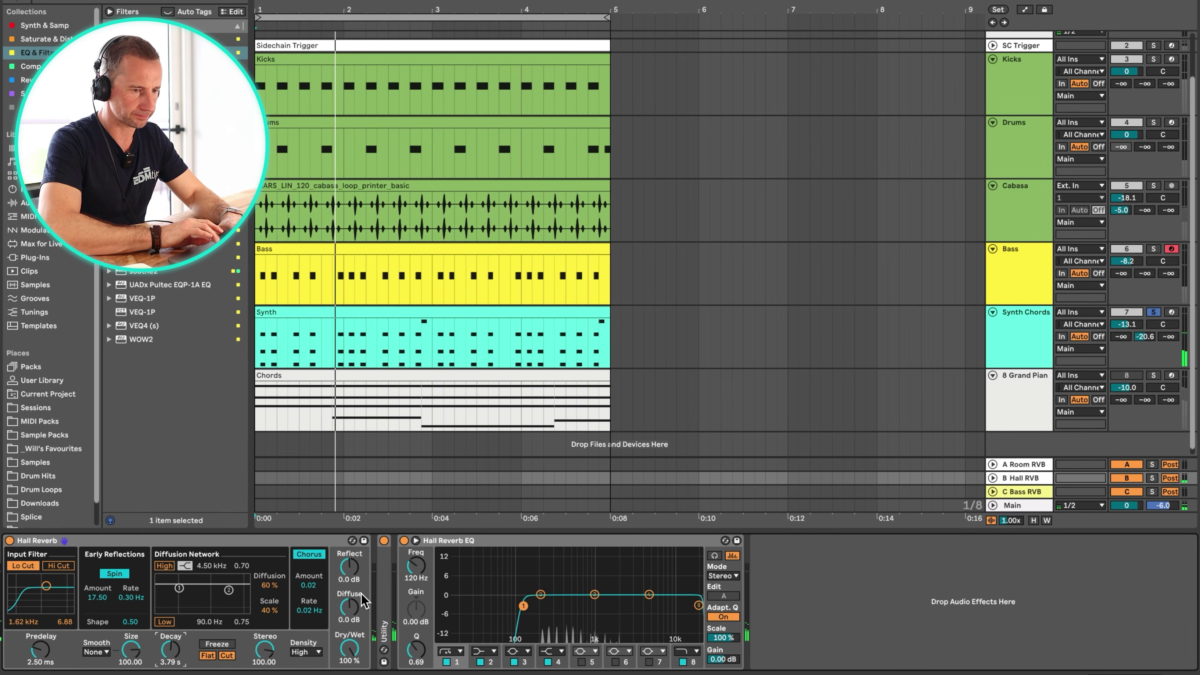
{"action": "left_click_drag", "start_coordinate": [1145, 336], "coordinate": [1145, 327]}
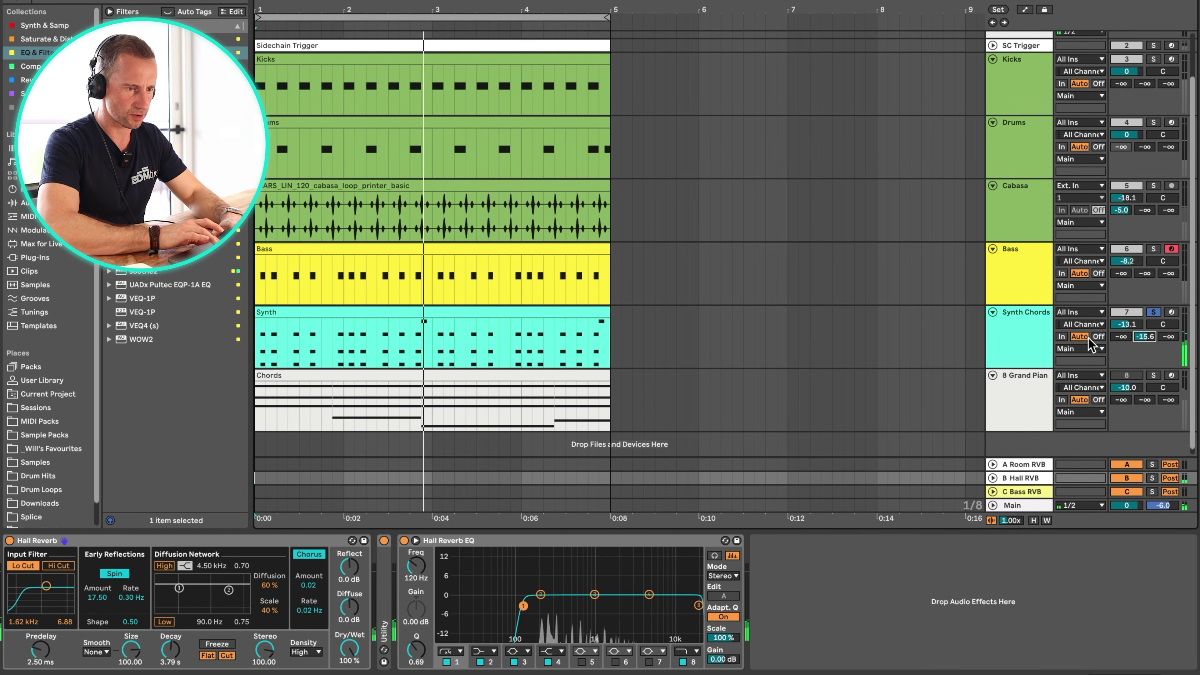
Turn off solo on the Synth Chords track and play it together with the drums, cabasa and bass
{"action": "left_click", "coordinate": [1001, 345]}
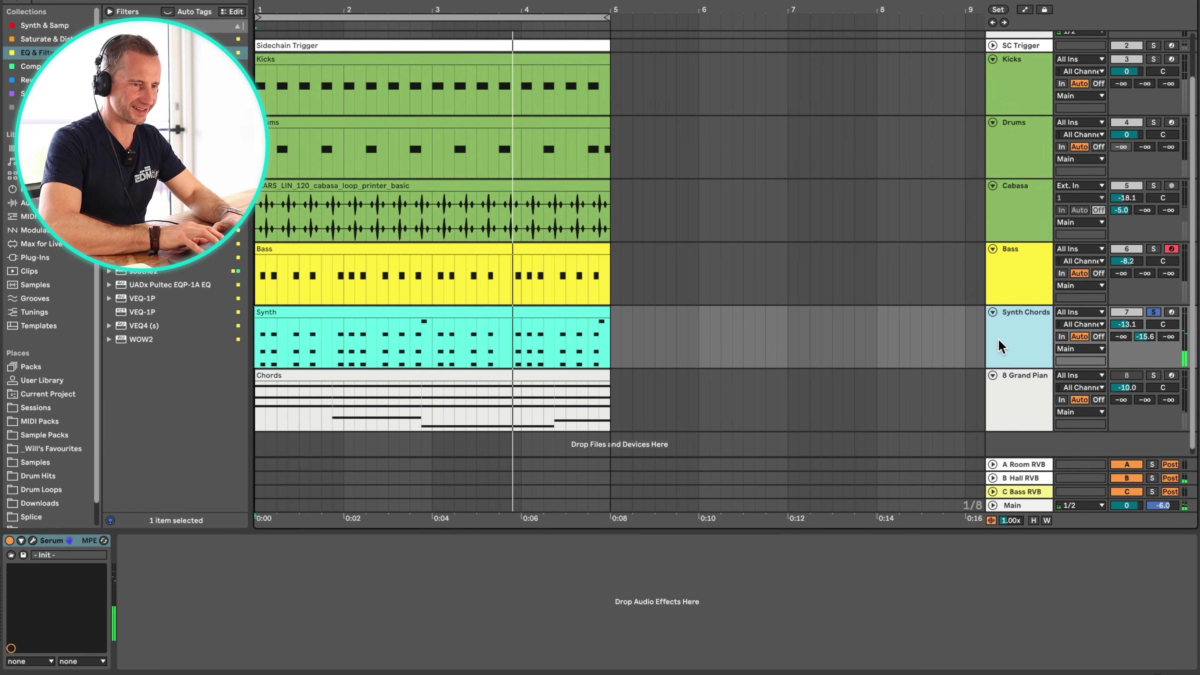
{"action": "left_click", "coordinate": [997, 328]}
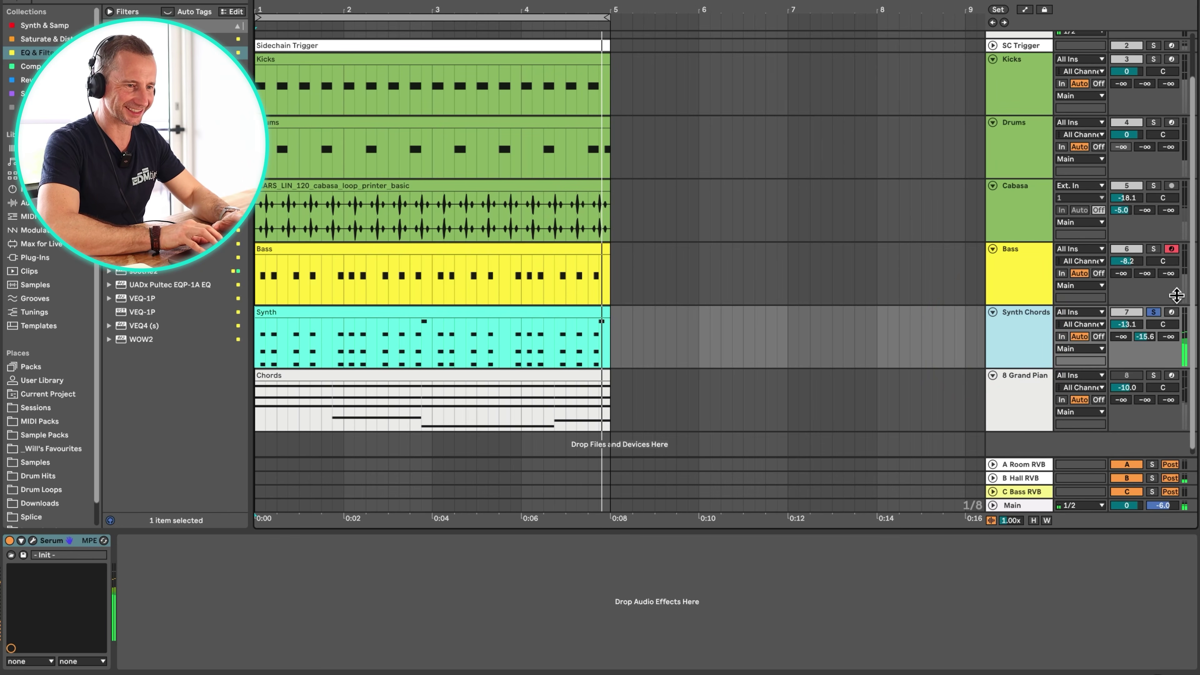
{"action": "key", "text": "space"}
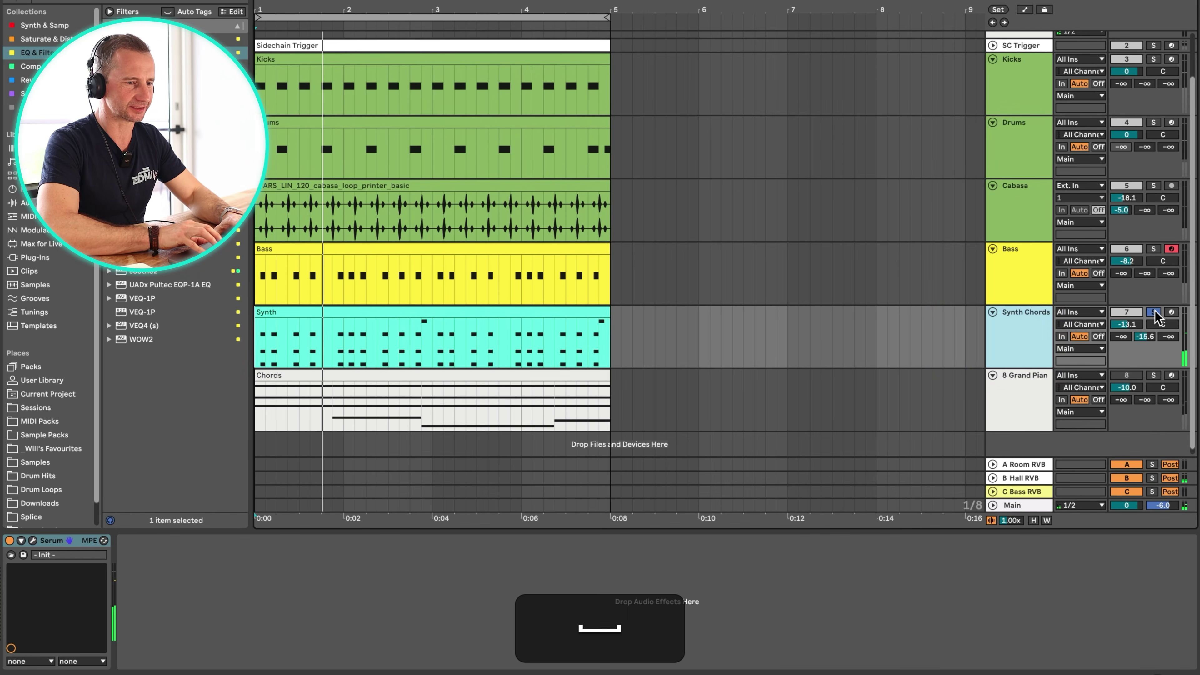
{"action": "left_click", "coordinate": [1013, 324]}
{"action": "scroll", "coordinate": [274, 295], "scroll_direction": "down", "scroll_amount": 1}
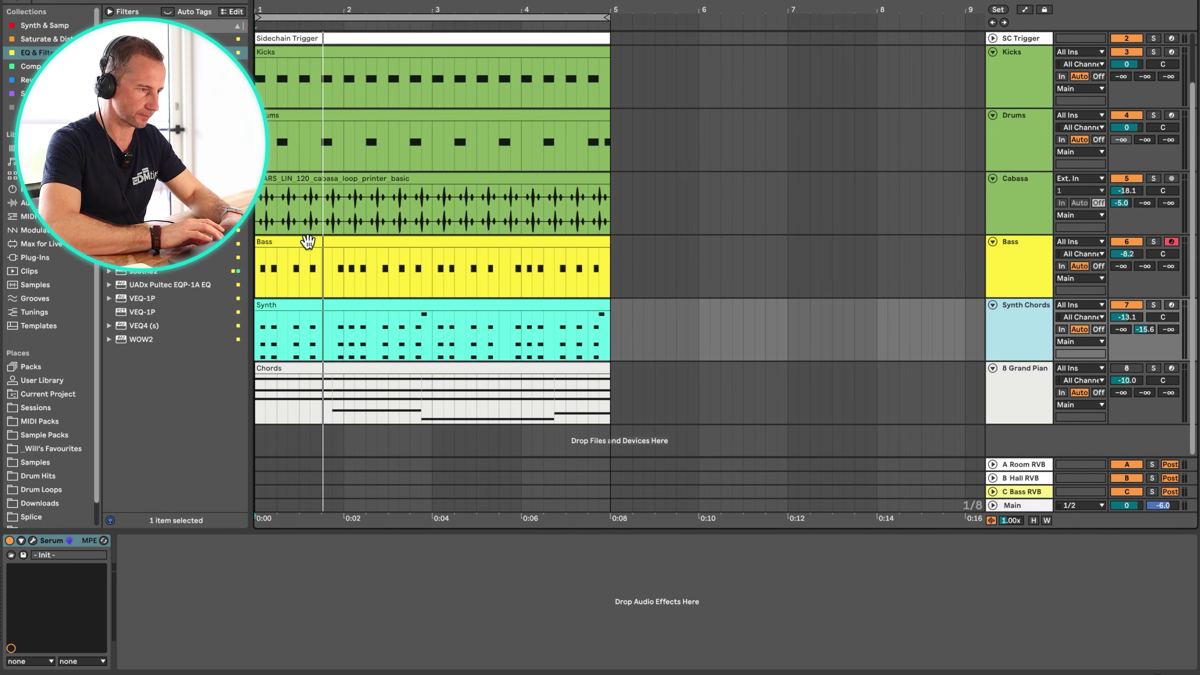
{"action": "key", "text": "space"}
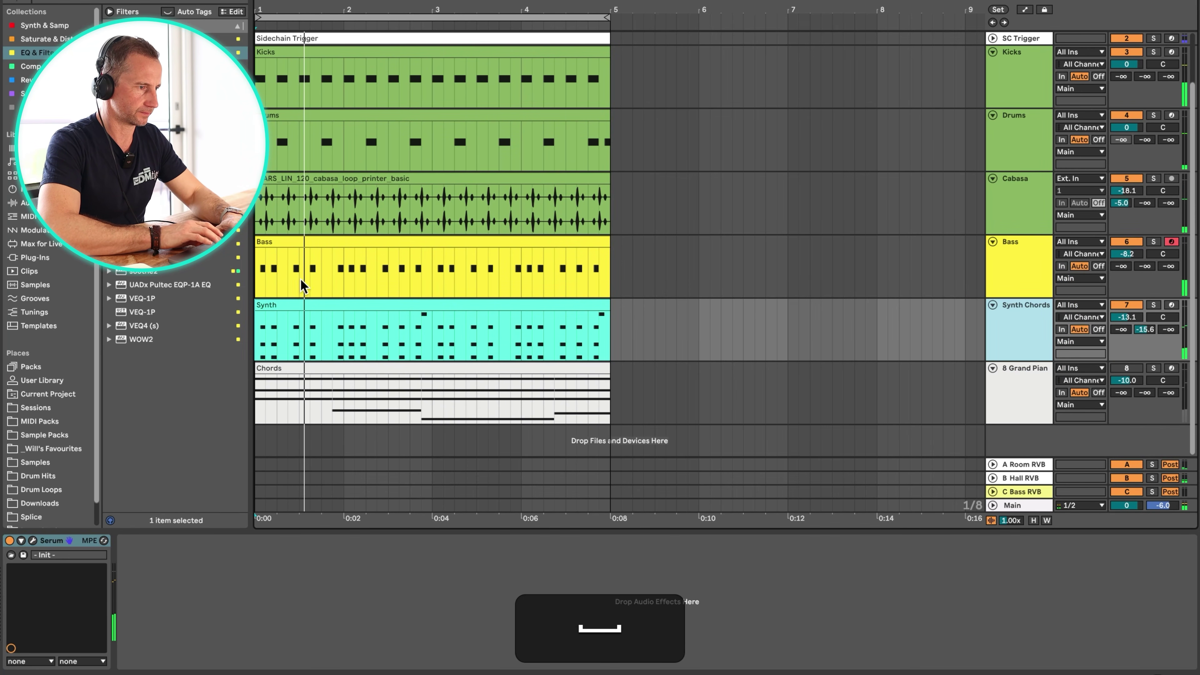
Open the Bass clip, delete its A0 note at 1.2.4 and lengthen the A0 note at 1.3.3 to two sixteenths, checking by playback
{"action": "double_click", "coordinate": [290, 239]}
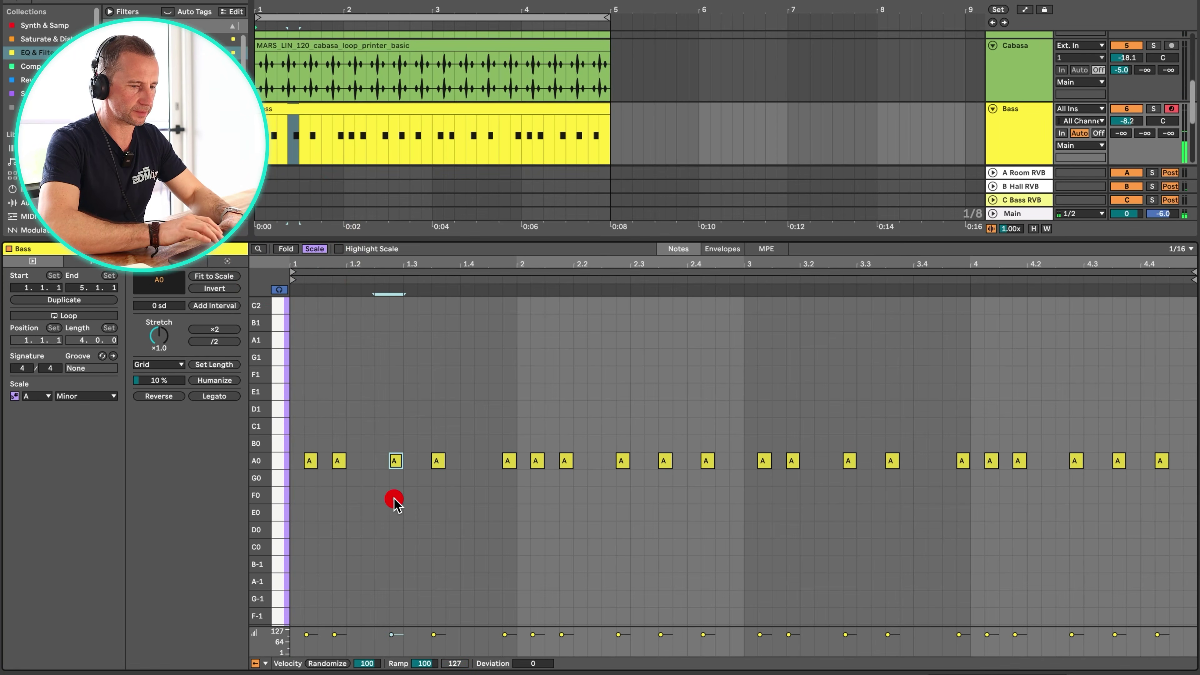
{"action": "key", "text": "BackSpace"}
{"action": "key", "text": "space"}
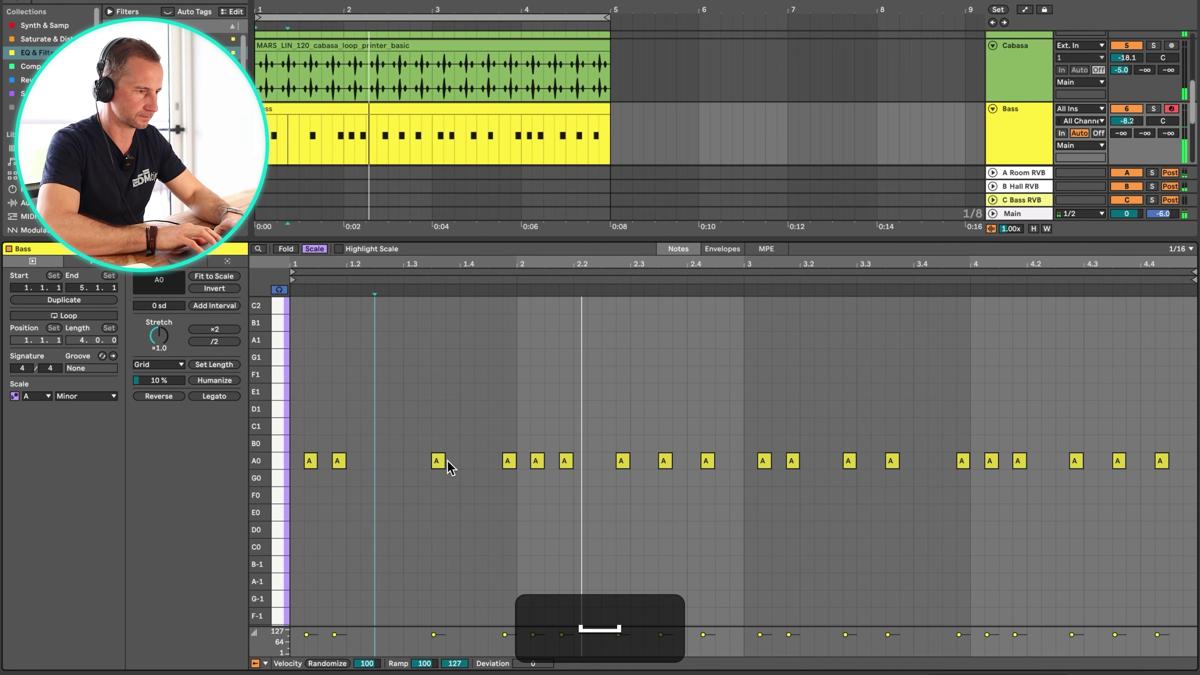
{"action": "key", "text": "space"}
{"action": "left_click_drag", "start_coordinate": [445, 462], "coordinate": [457, 462]}
{"action": "key", "text": "space"}
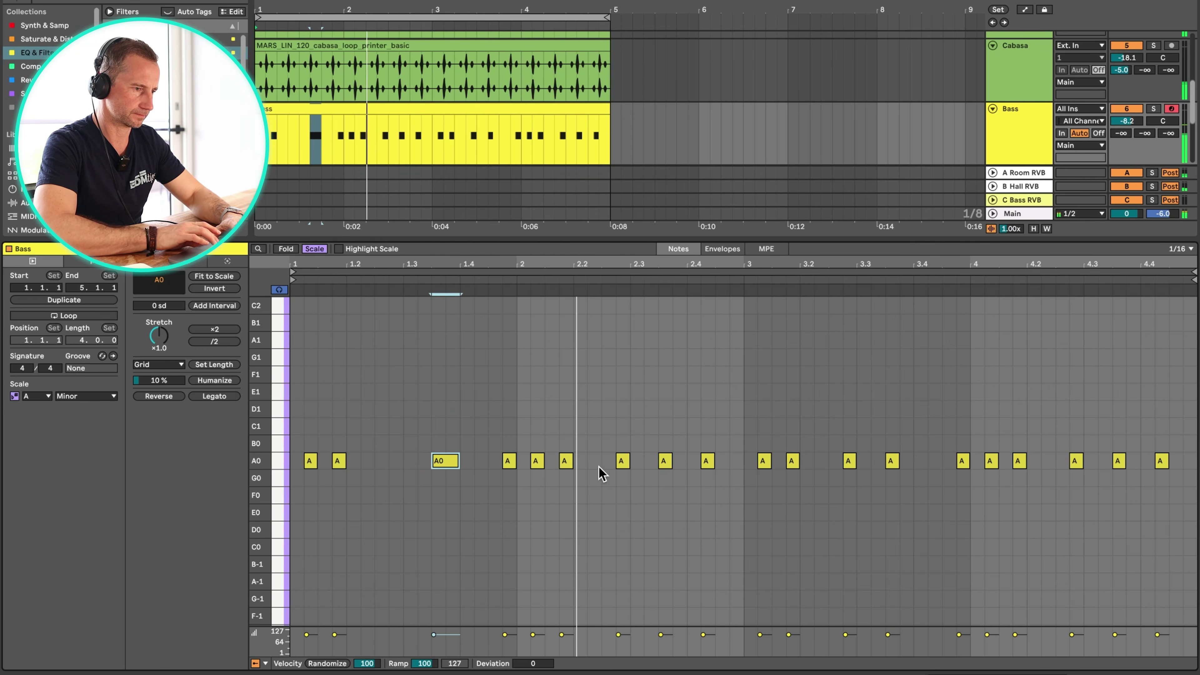
Delete the Bass note at 2.2.4, lengthen the one at 2.3.3 to two sixteenths, and play the clip
{"action": "key", "text": "space"}
{"action": "left_click", "coordinate": [623, 461]}
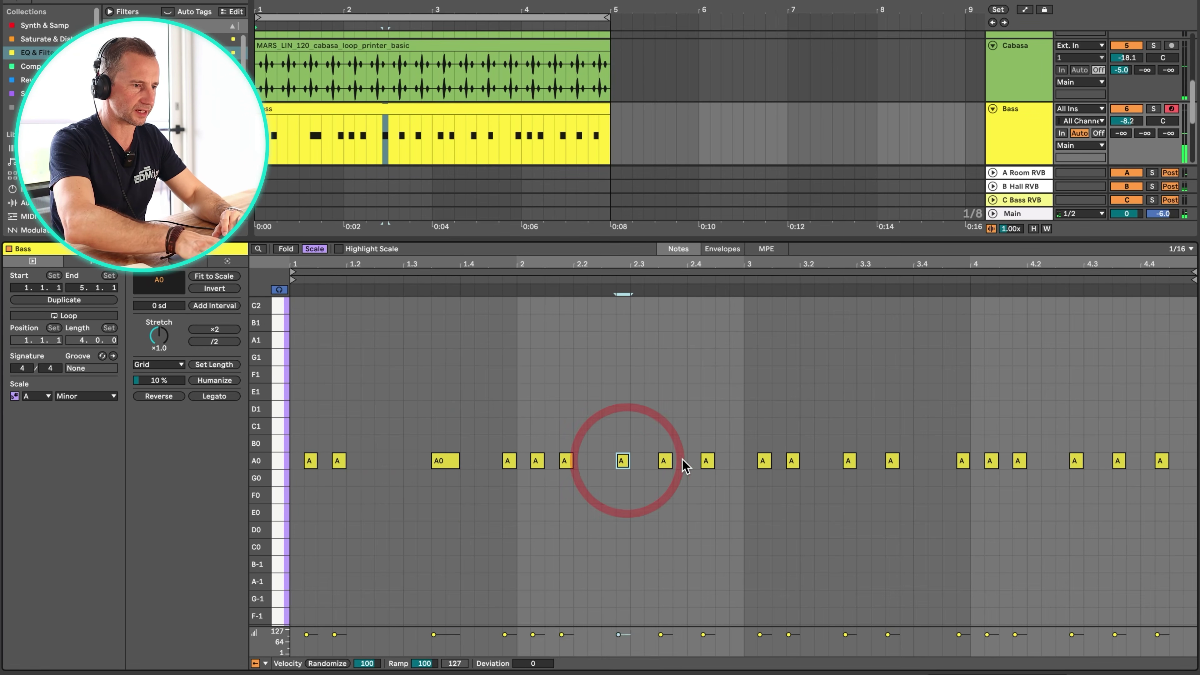
{"action": "key", "text": "BackSpace"}
{"action": "left_click", "coordinate": [667, 461]}
{"action": "left_click", "coordinate": [685, 461]}
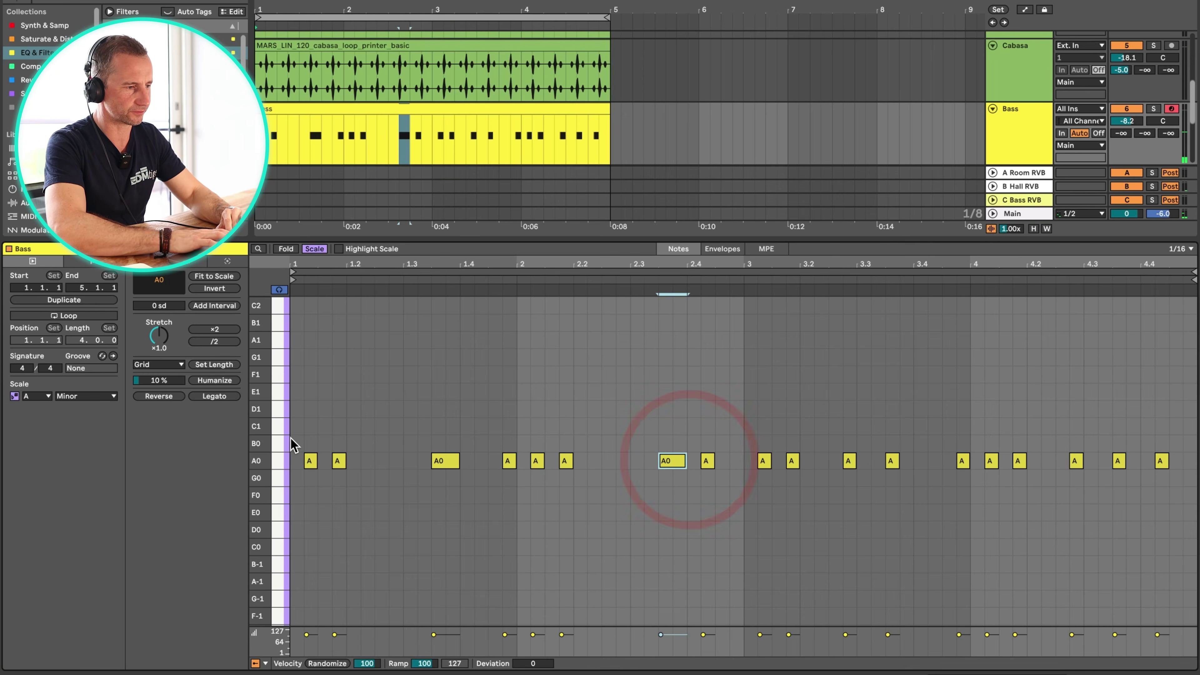
{"action": "left_click", "coordinate": [290, 438]}
{"action": "key", "text": "space"}
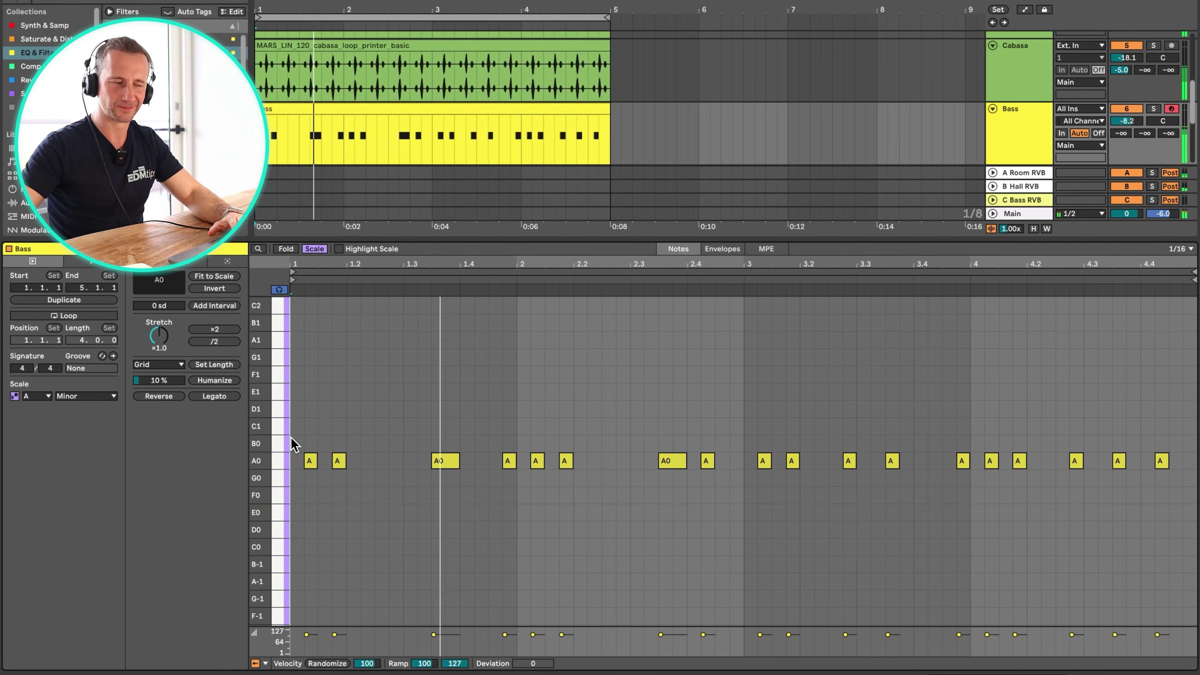
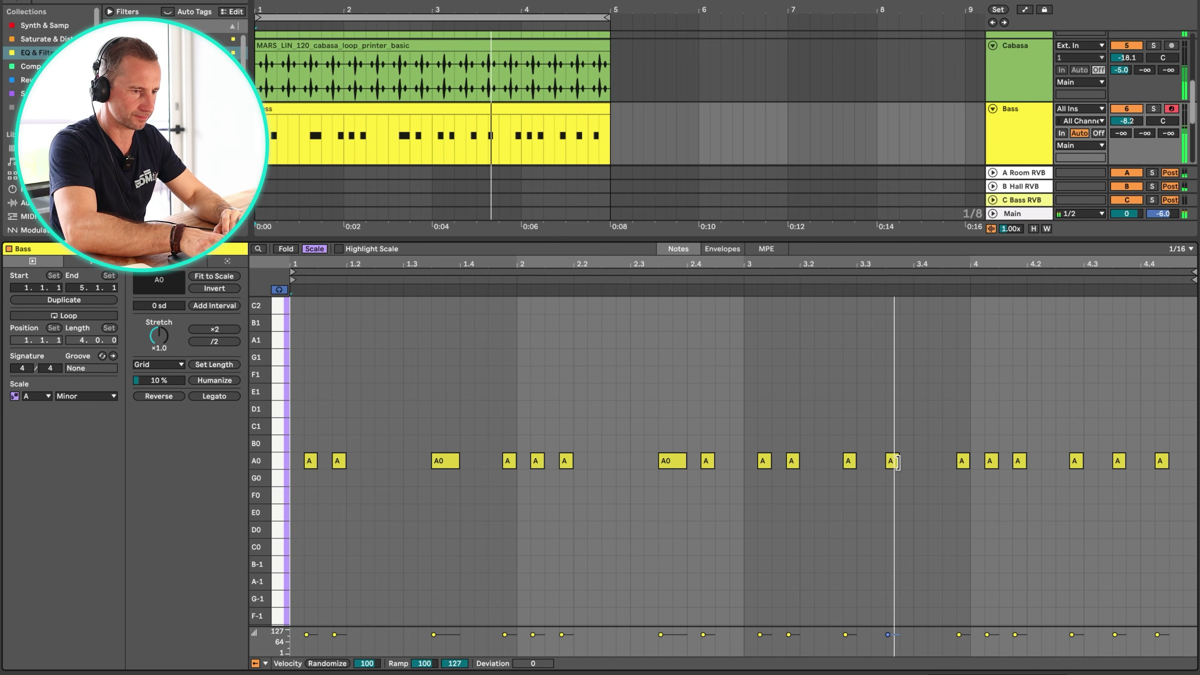
Lengthen the Bass notes at 3.3.3 and 4.2.4 to two sixteenths, and delete the note at 4.1.4
{"action": "left_click_drag", "start_coordinate": [898, 461], "coordinate": [909, 468]}
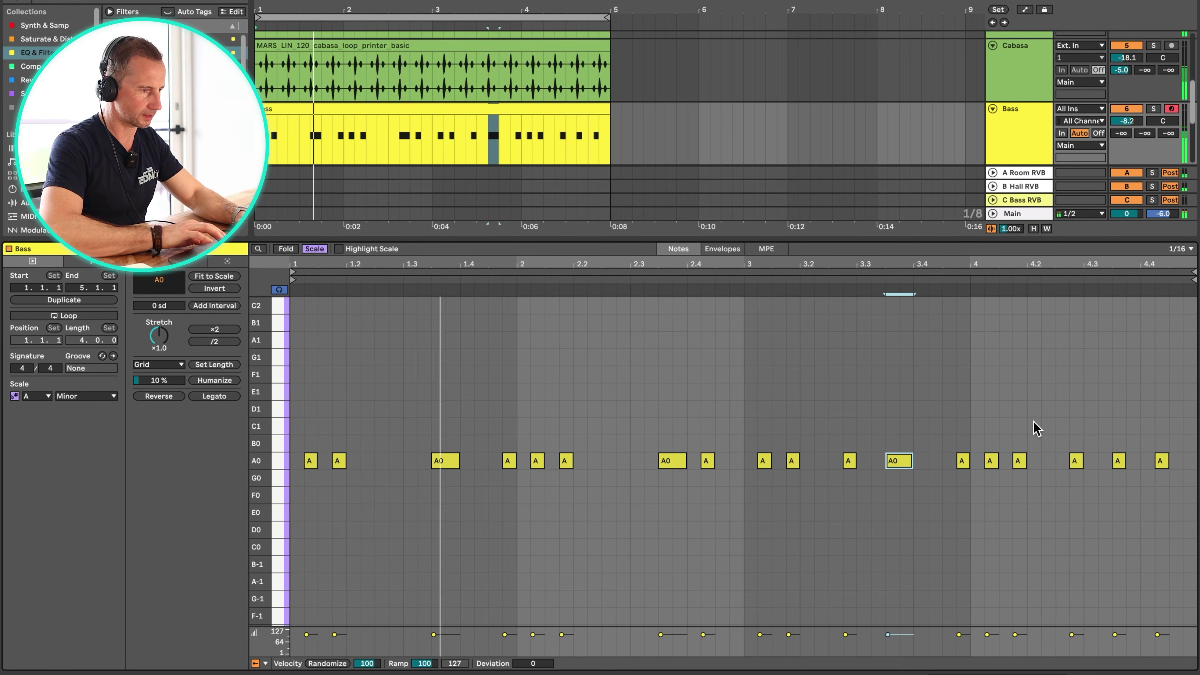
{"action": "left_click", "coordinate": [1020, 461]}
{"action": "key", "text": "BackSpace"}
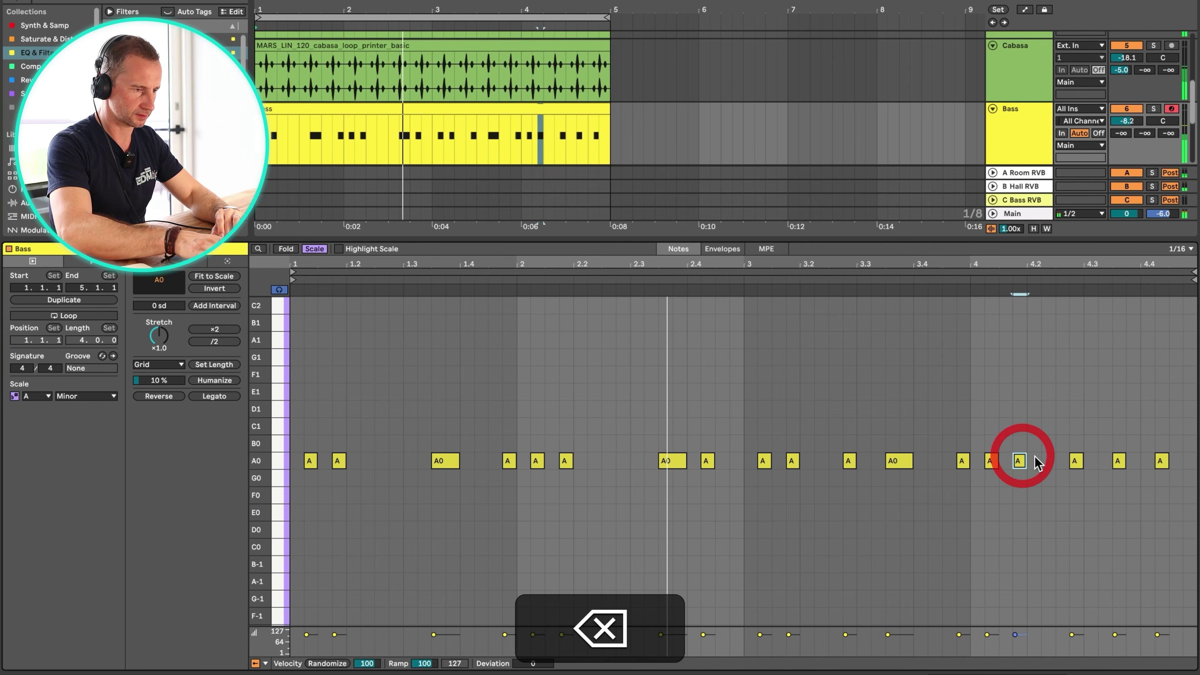
{"action": "left_click_drag", "start_coordinate": [1082, 461], "coordinate": [1092, 459]}
{"action": "left_click", "coordinate": [1092, 459]}
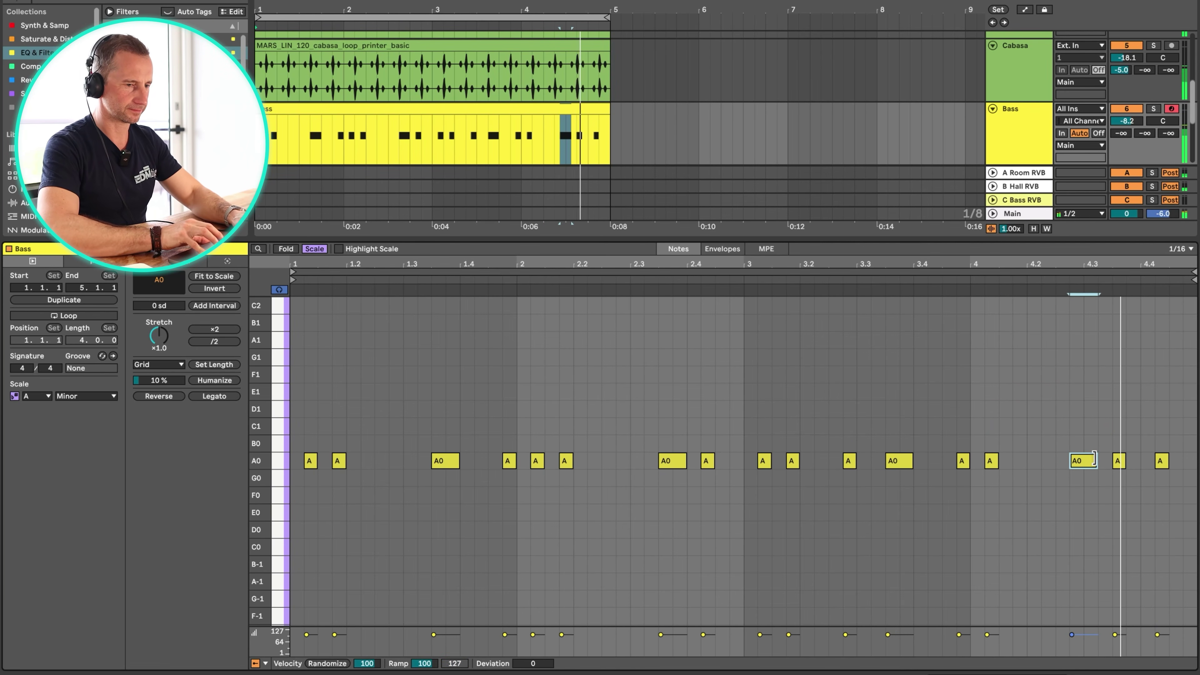
Return from the Bass clip's notes to the track's device view and stop playback
{"action": "key", "text": "shift+Tab"}
{"action": "key", "text": "shift+space"}
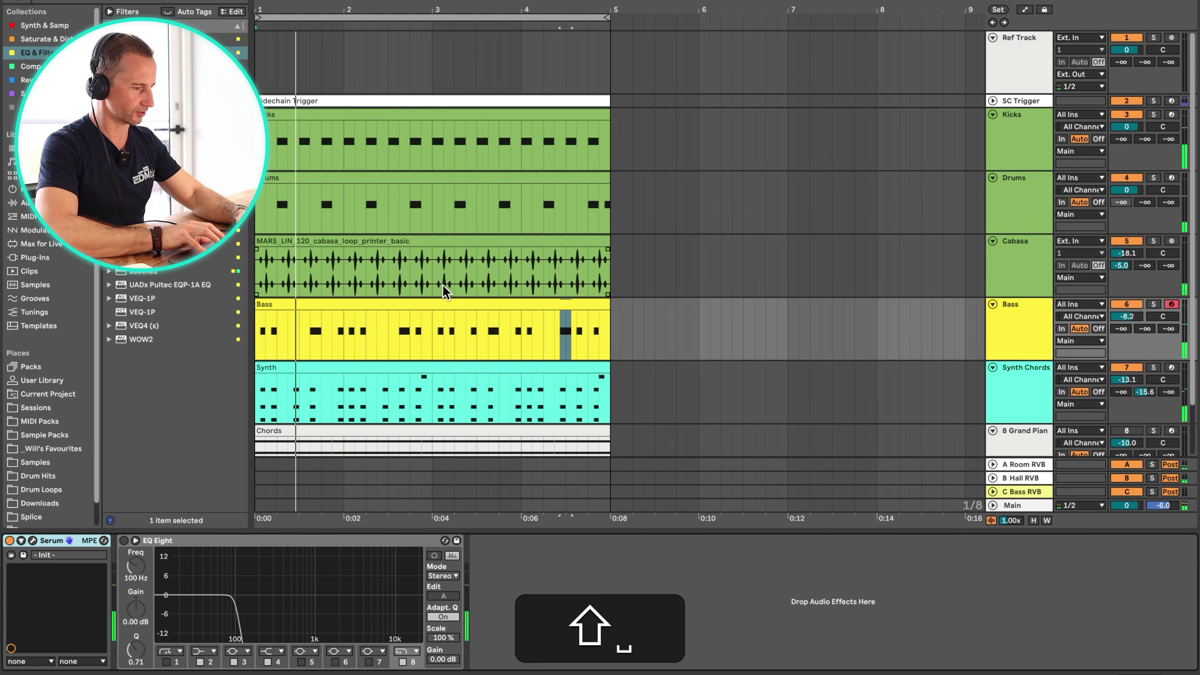
{"action": "left_click", "coordinate": [261, 331]}
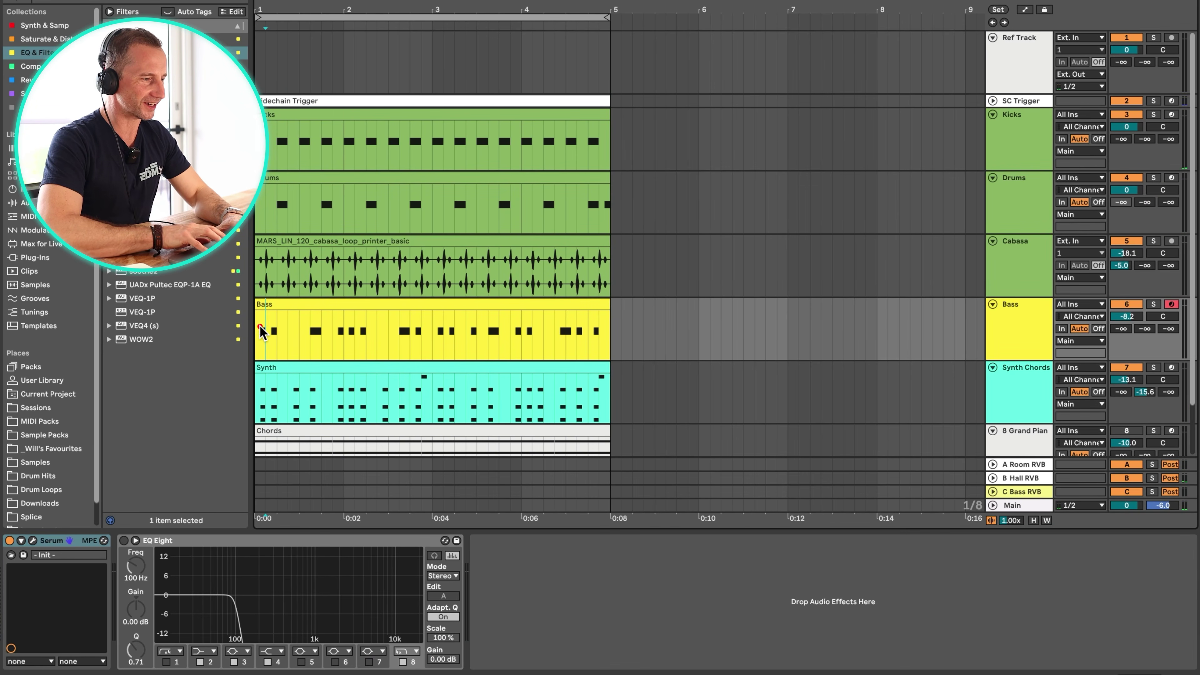
Solo and play the Synth Chords track, and switch off the B Hall RVB return to hear it dry
{"action": "left_click", "coordinate": [1019, 407]}
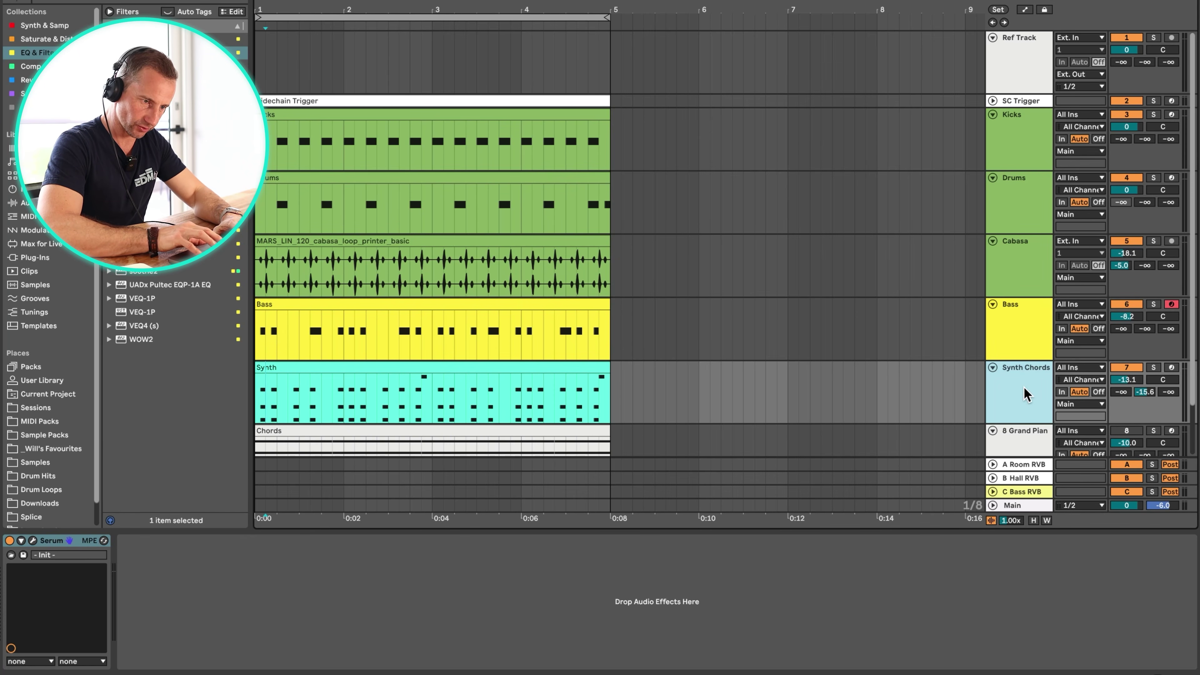
{"action": "left_click", "coordinate": [50, 556]}
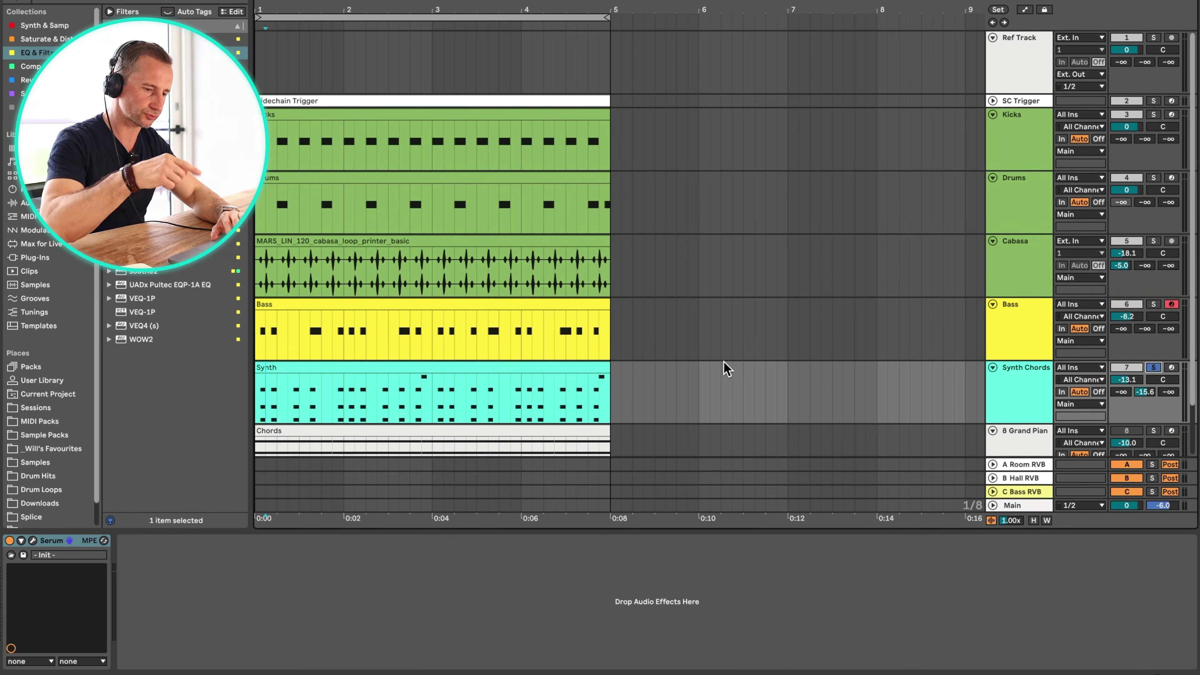
{"action": "key", "text": "m"}
{"action": "key", "text": "space"}
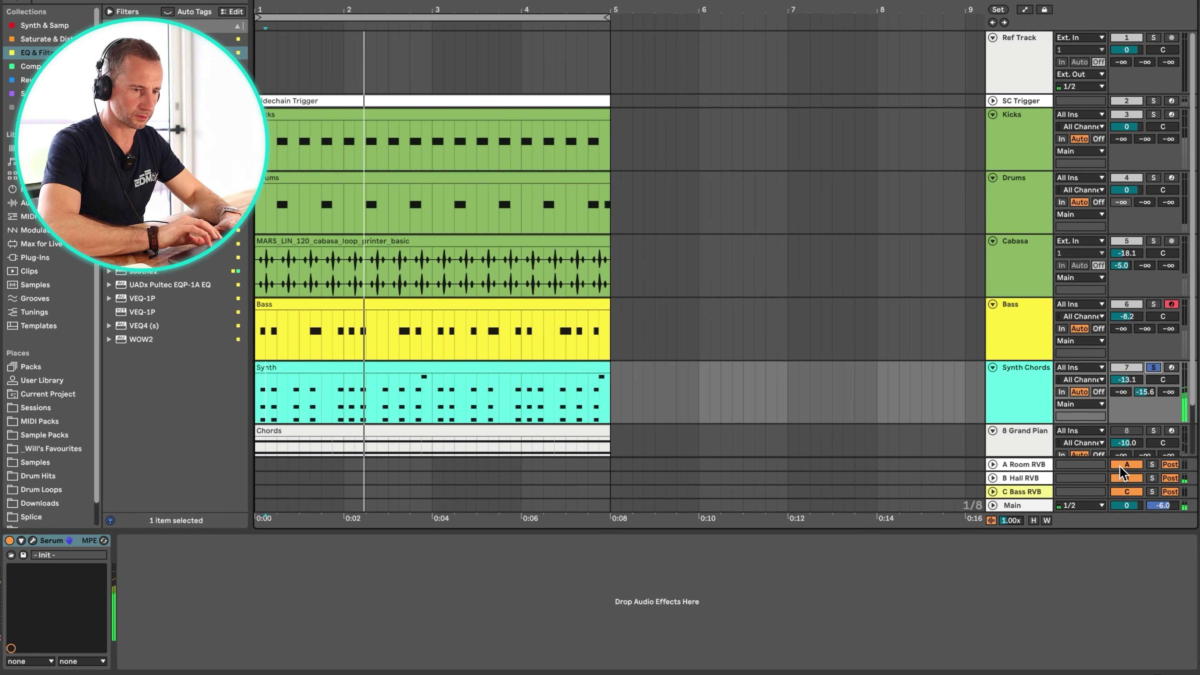
{"action": "left_click", "coordinate": [1122, 476]}
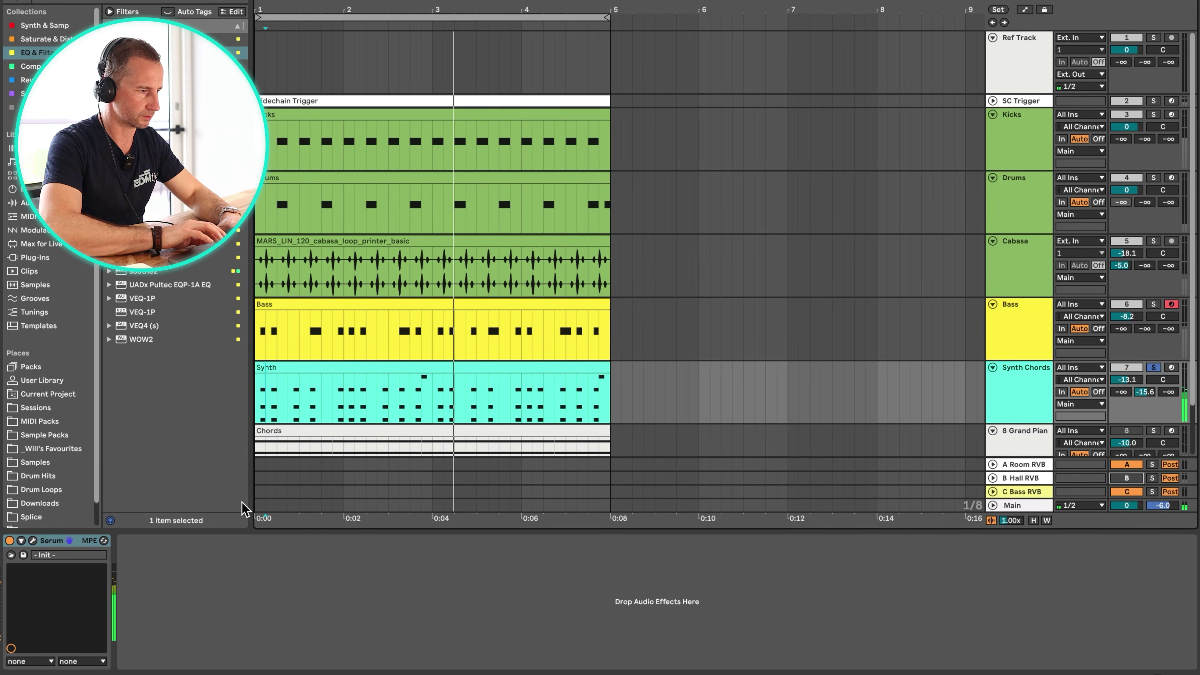
Open Serum on Synth Chords, adjust Osc A's unison detune by ear and close the plug-in window
{"action": "left_click", "coordinate": [33, 541]}
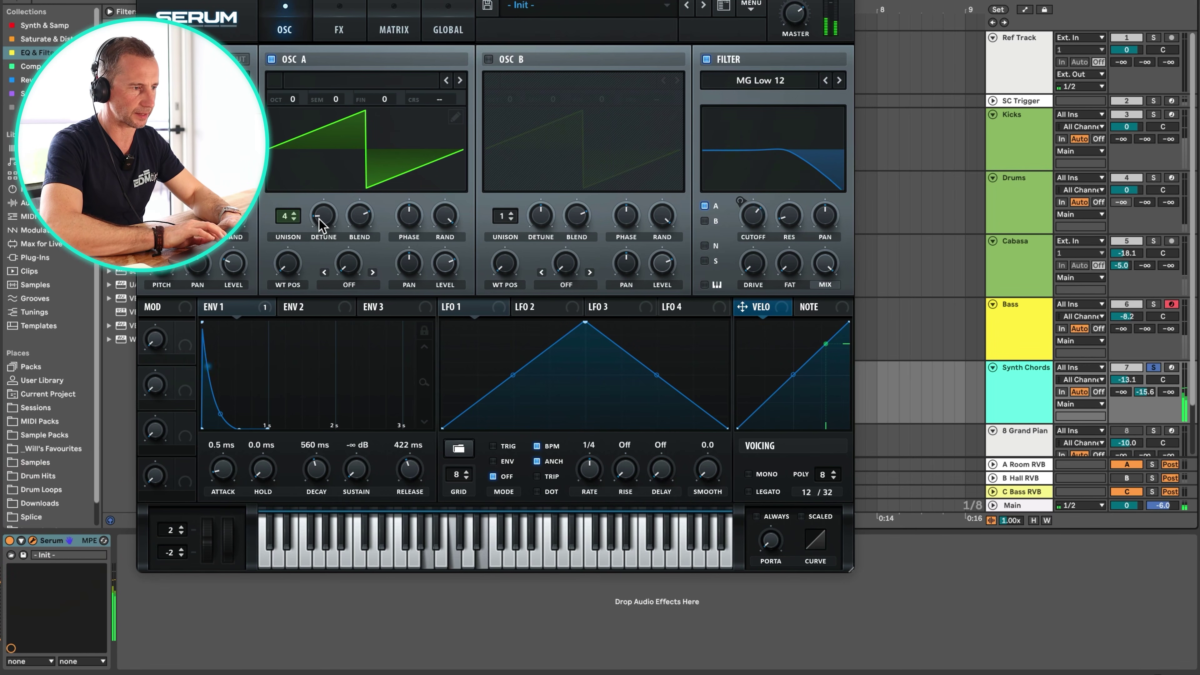
{"action": "left_click_drag", "start_coordinate": [319, 219], "coordinate": [330, 184]}
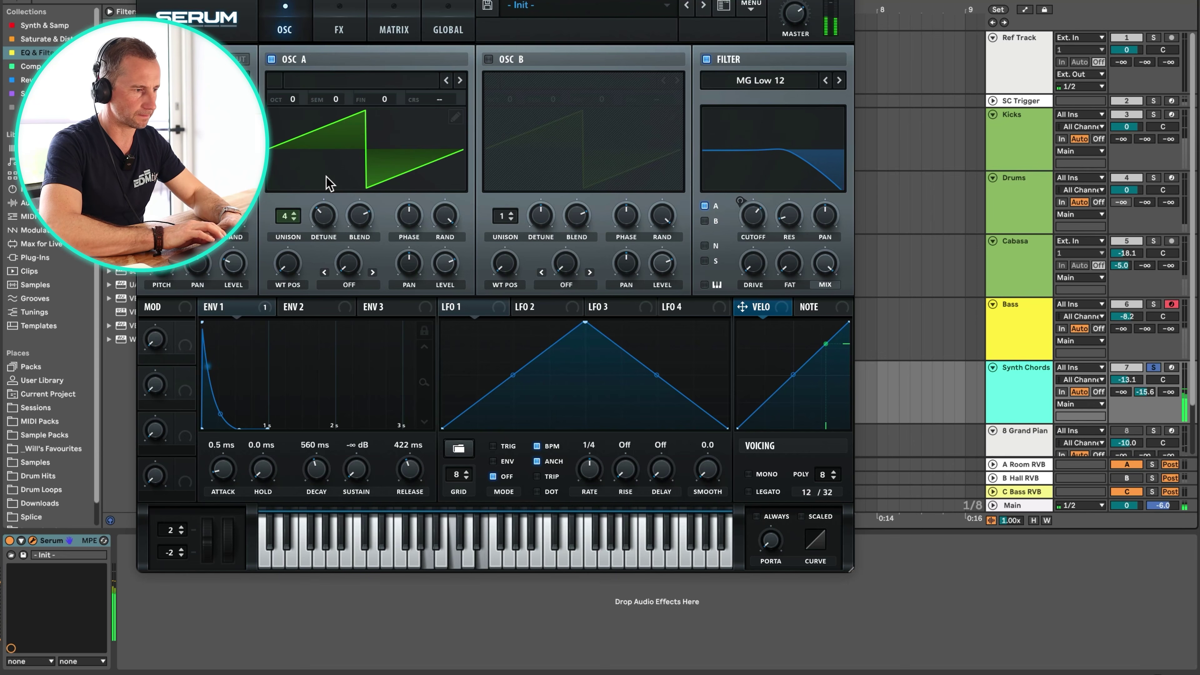
{"action": "left_click", "coordinate": [142, 3]}
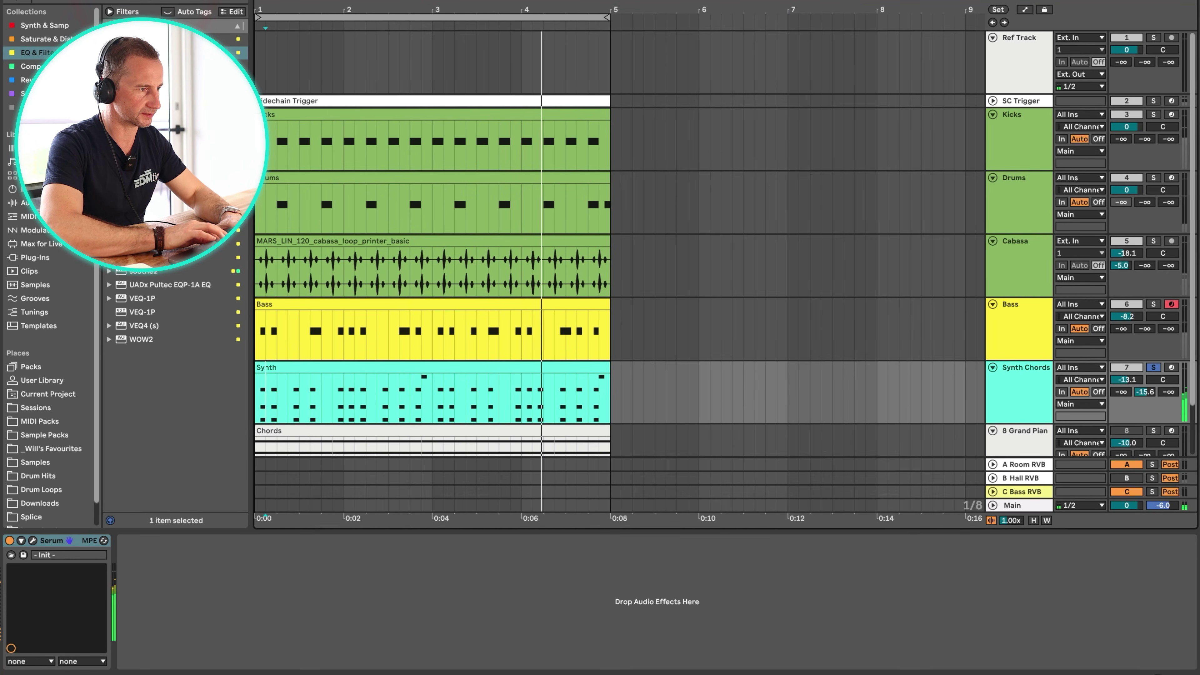
Add an EQ Eight after Serum with band 1 switched off, and inspect the chords' spectrum in its enlarged display
{"action": "left_click_drag", "start_coordinate": [156, 230], "coordinate": [268, 611]}
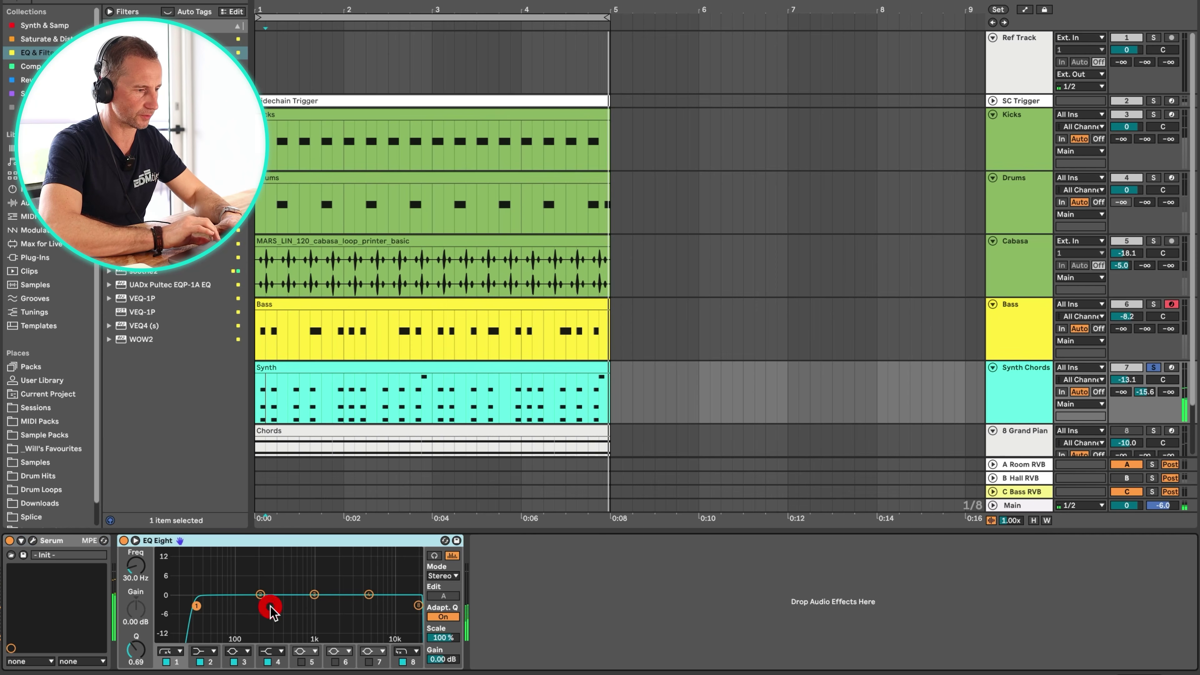
{"action": "left_click", "coordinate": [166, 661]}
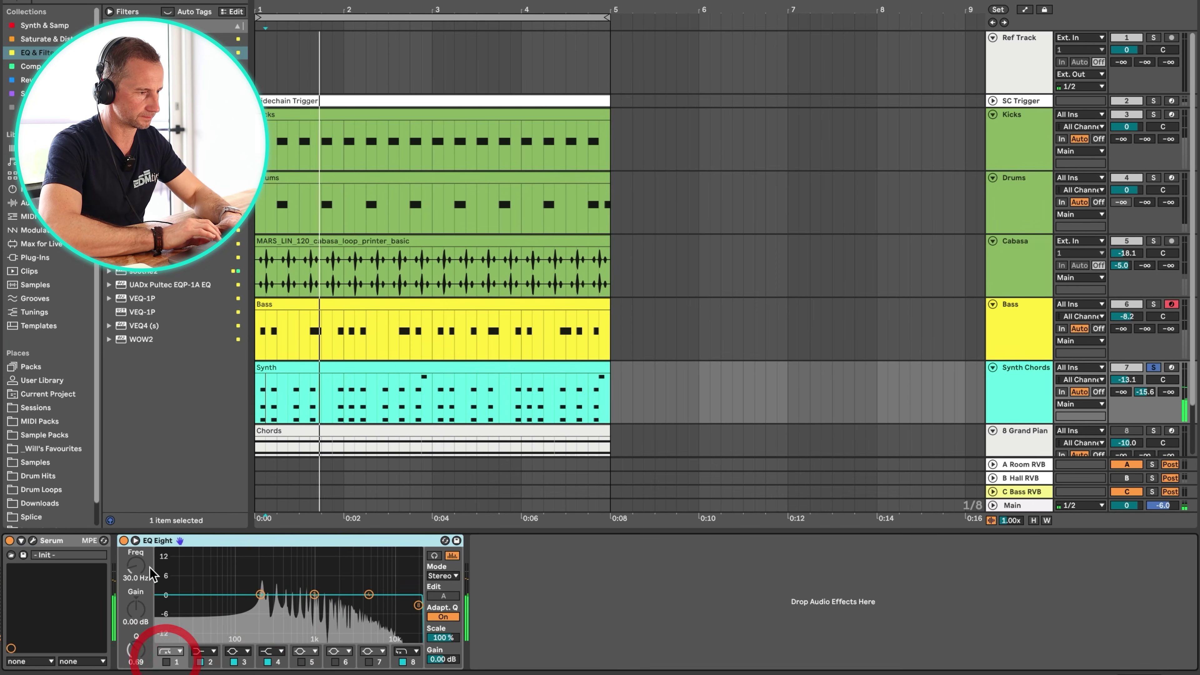
{"action": "left_click", "coordinate": [136, 540]}
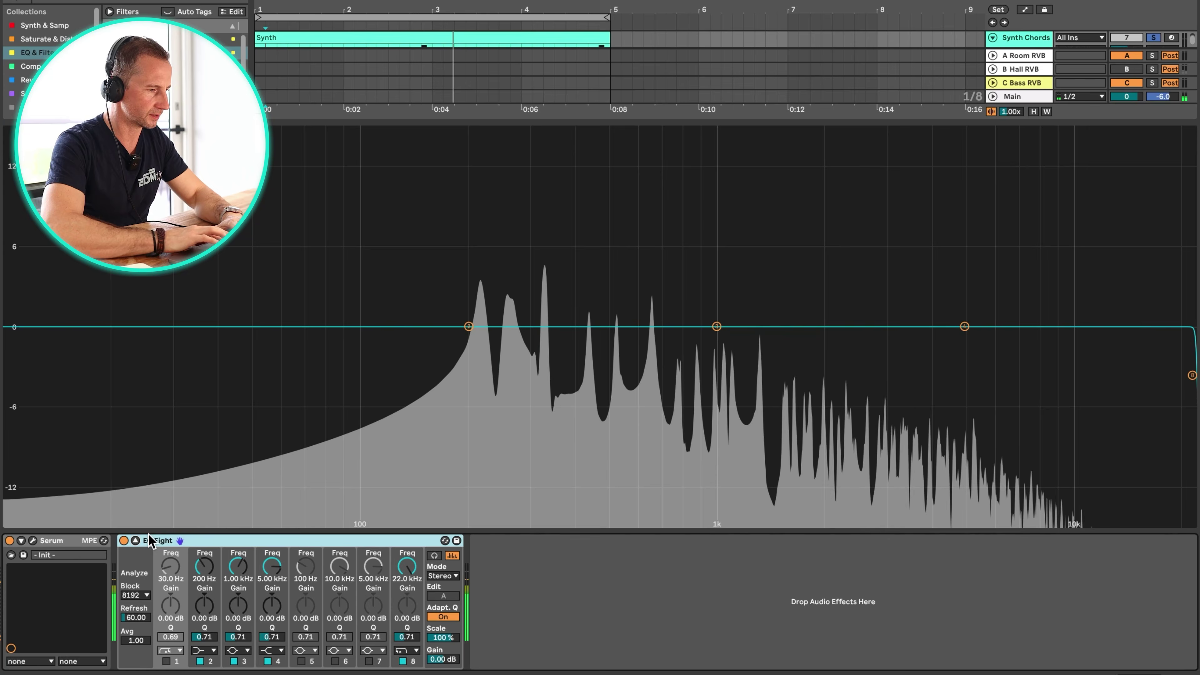
{"action": "left_click", "coordinate": [136, 541]}
In Serum on Synth Chords, set Osc A's unison to 1 voice and turn its random phase down to minimum
{"action": "left_click", "coordinate": [32, 540]}
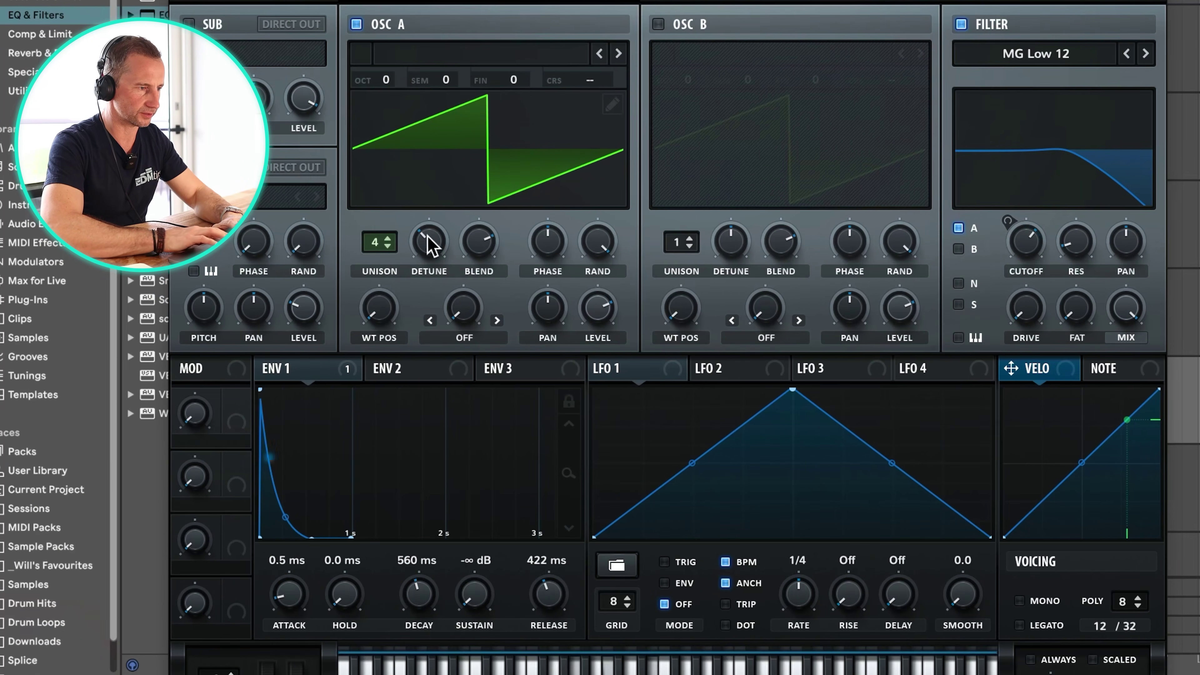
{"action": "left_click_drag", "start_coordinate": [378, 241], "coordinate": [383, 367]}
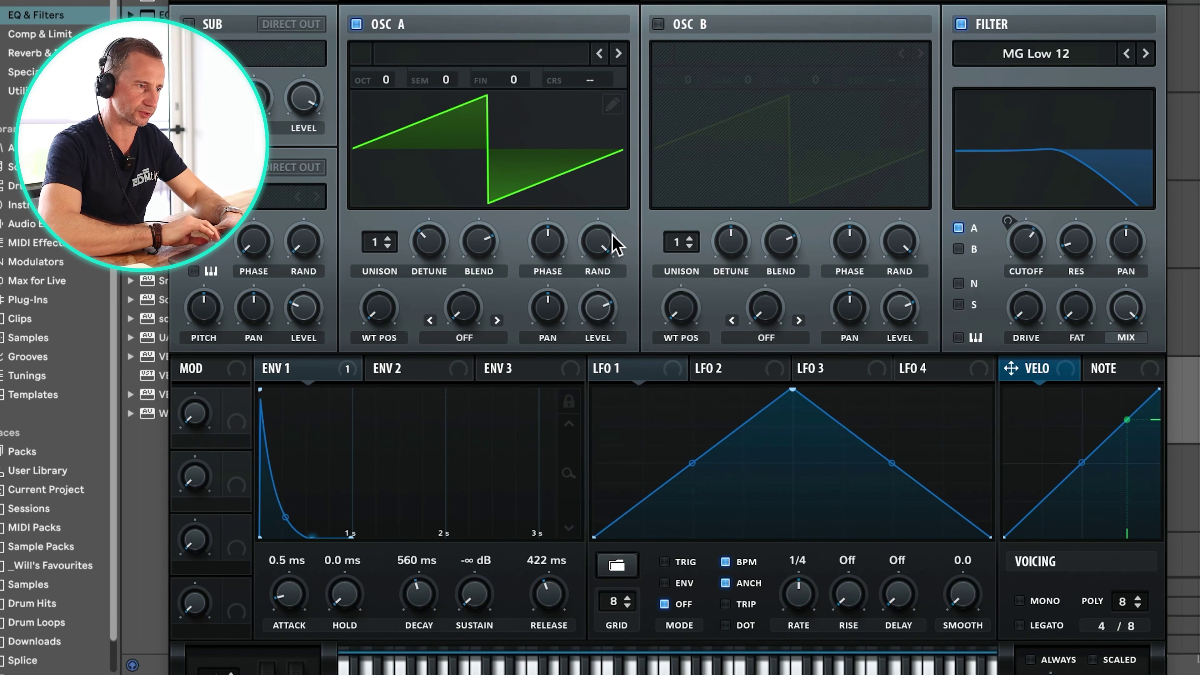
{"action": "left_click_drag", "start_coordinate": [615, 246], "coordinate": [616, 578]}
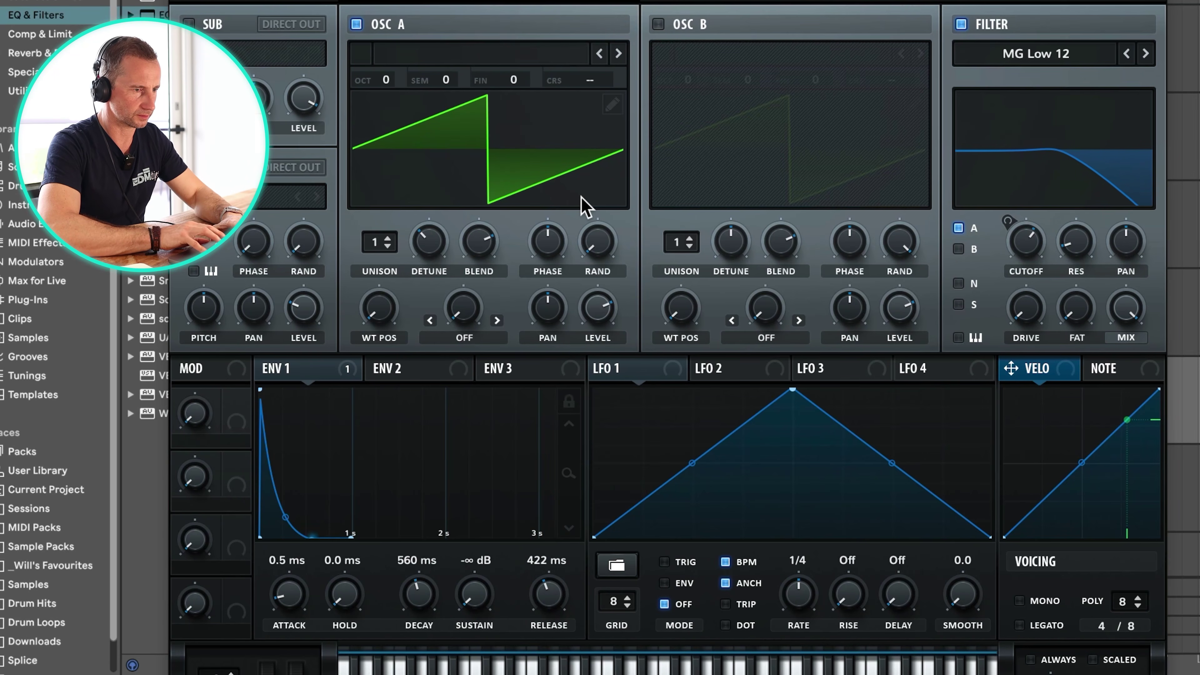
Sweep Osc A's phase up and down while the chords play, and hide the Serum window
{"action": "left_click_drag", "start_coordinate": [546, 232], "coordinate": [549, 208]}
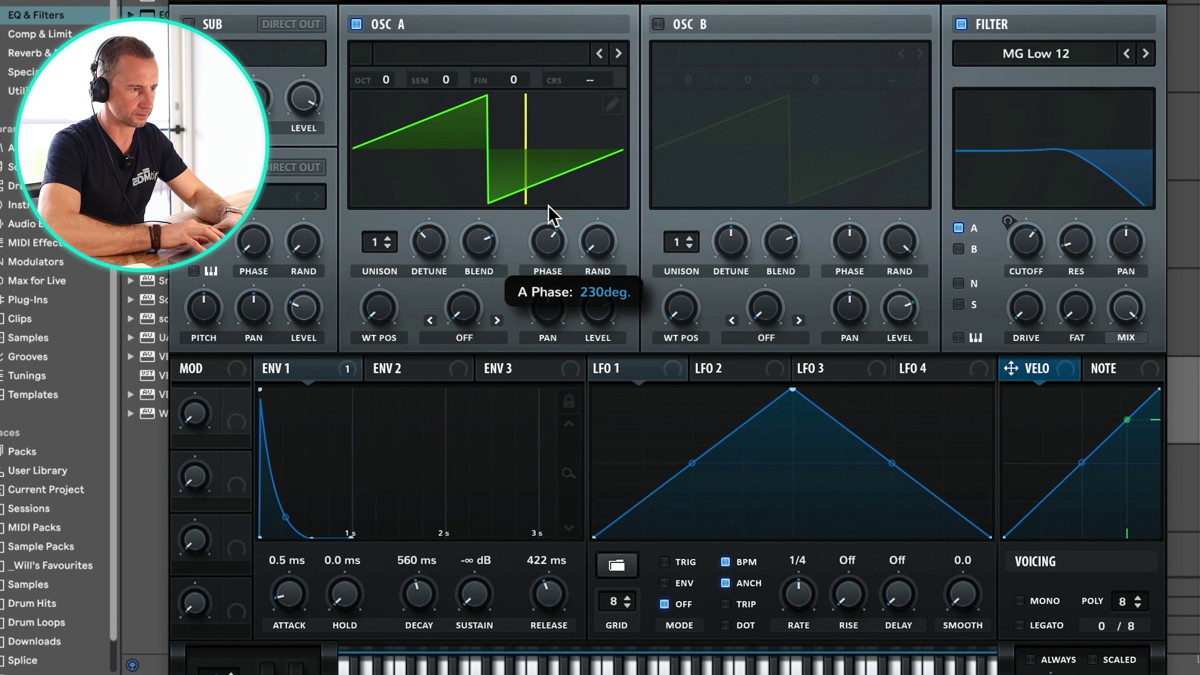
{"action": "left_click_drag", "start_coordinate": [575, 358], "coordinate": [549, 142]}
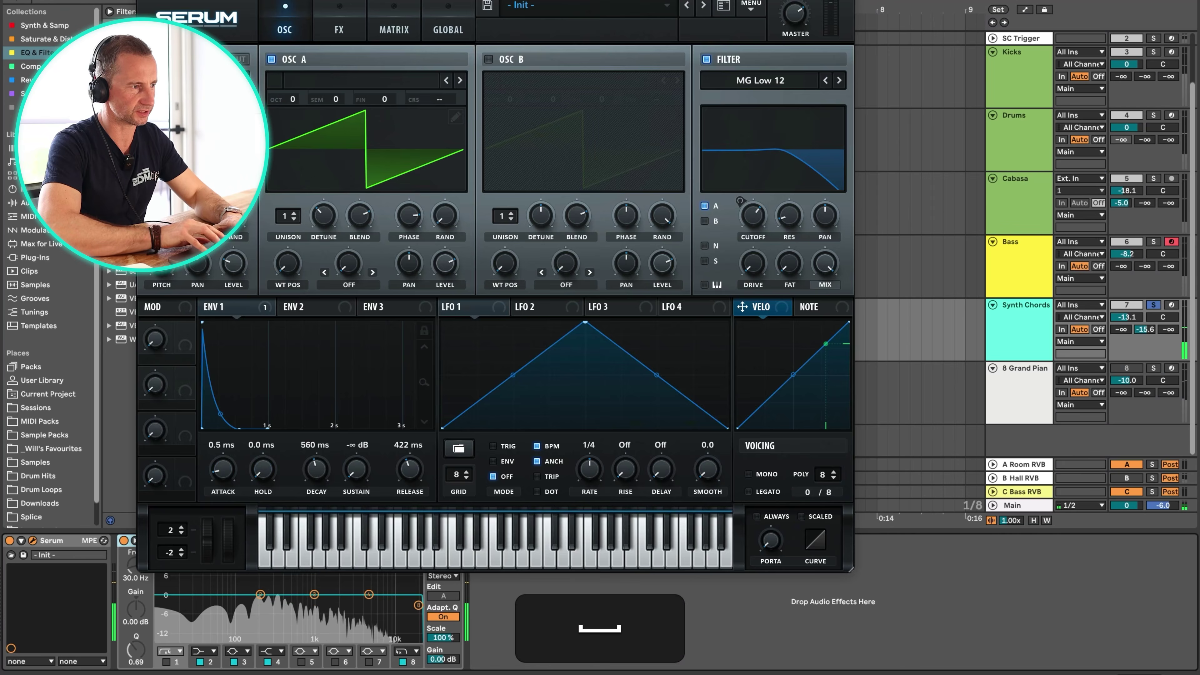
{"action": "key", "text": "super+alt+p"}
Group Serum into an Instrument Rack with its chain list shown, and duplicate the Serum chain
{"action": "left_click", "coordinate": [60, 544]}
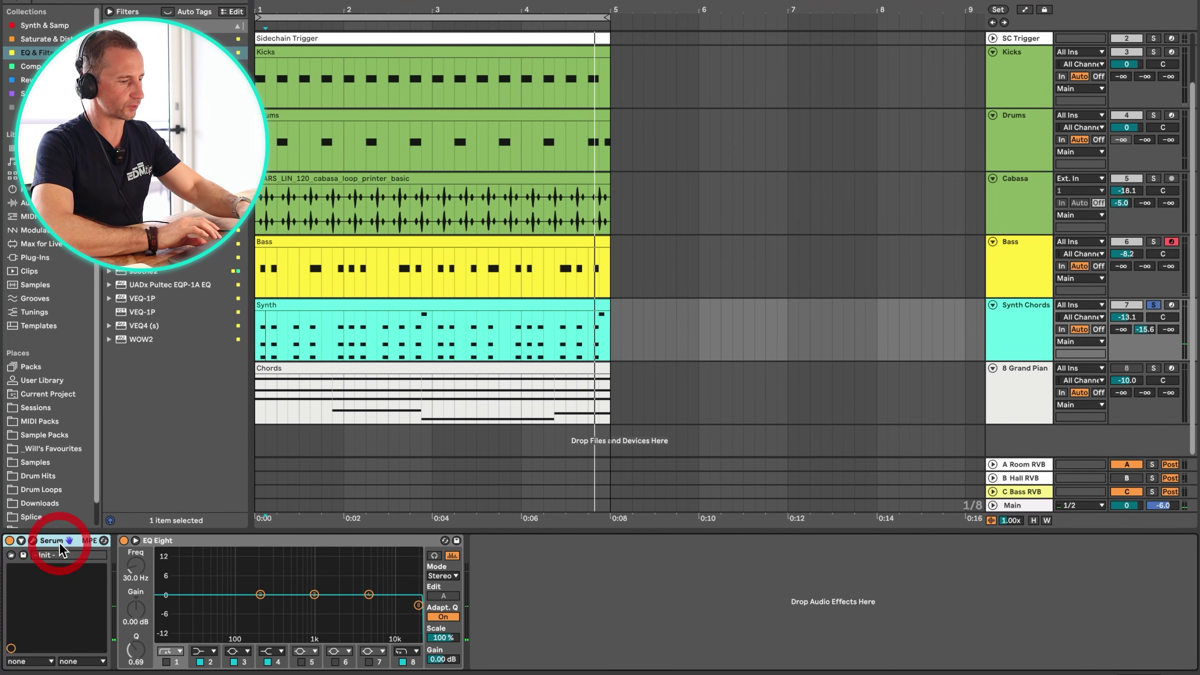
{"action": "key", "text": "super+g"}
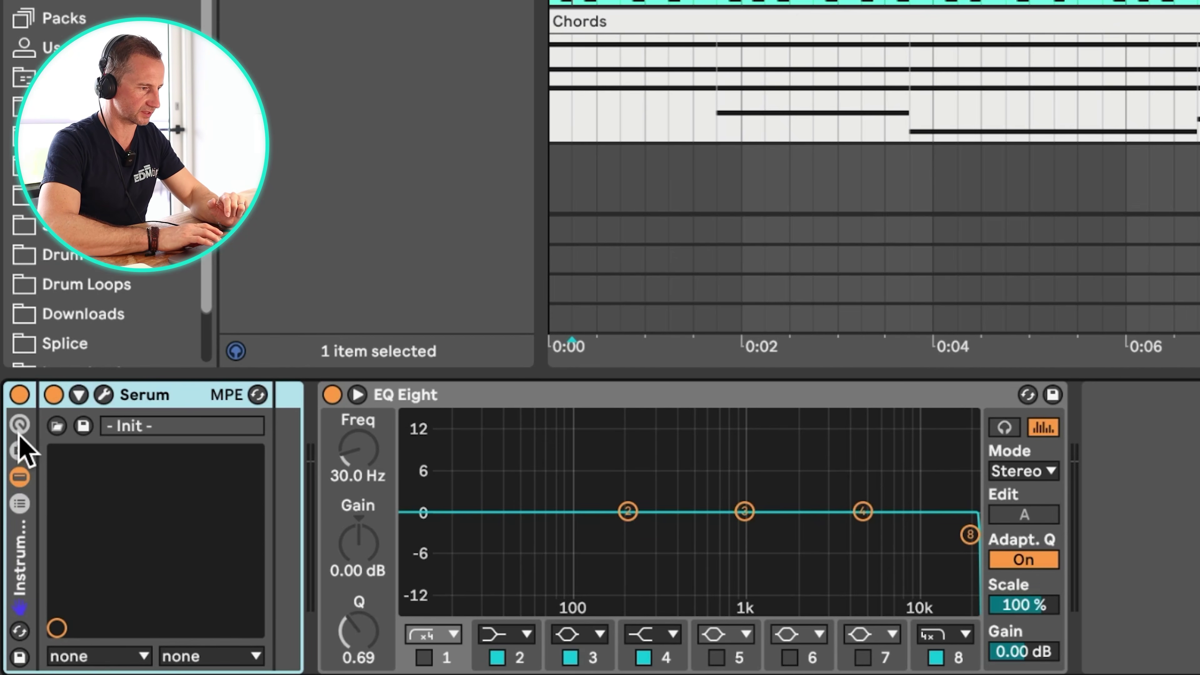
{"action": "left_click", "coordinate": [20, 504]}
{"action": "left_click", "coordinate": [137, 475]}
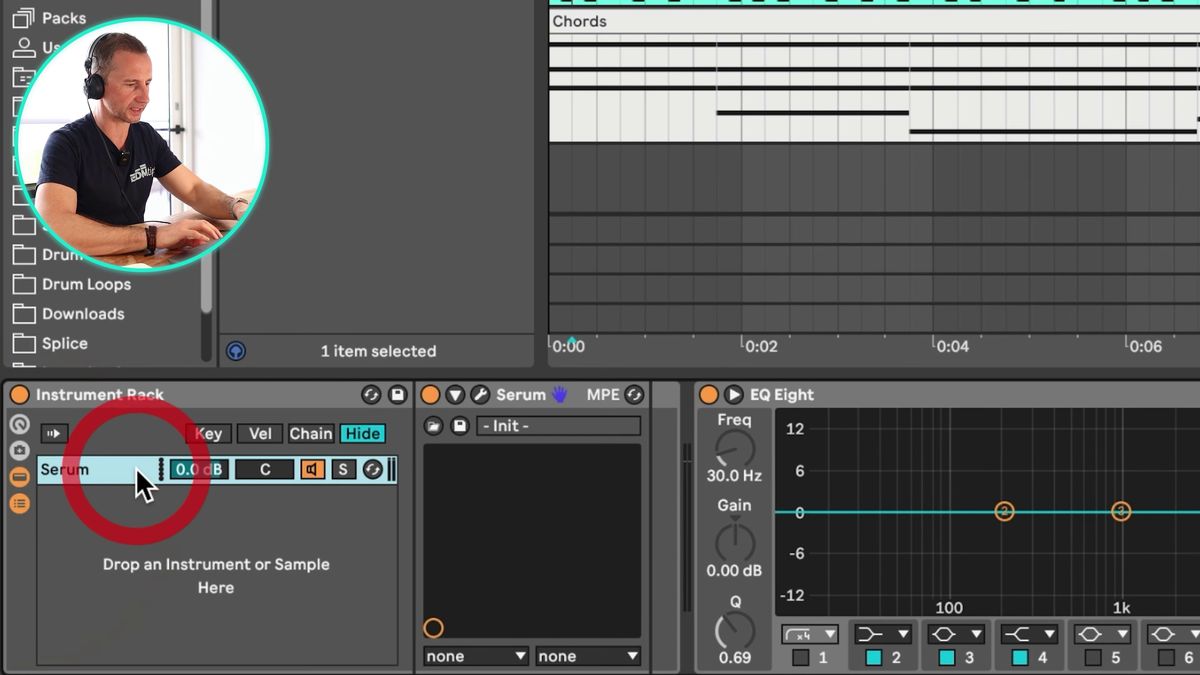
{"action": "key", "text": "super+d"}
Rename the rack's first chain Left and the second chain Right
{"action": "left_click", "coordinate": [90, 472]}
{"action": "key", "text": "super+r"}
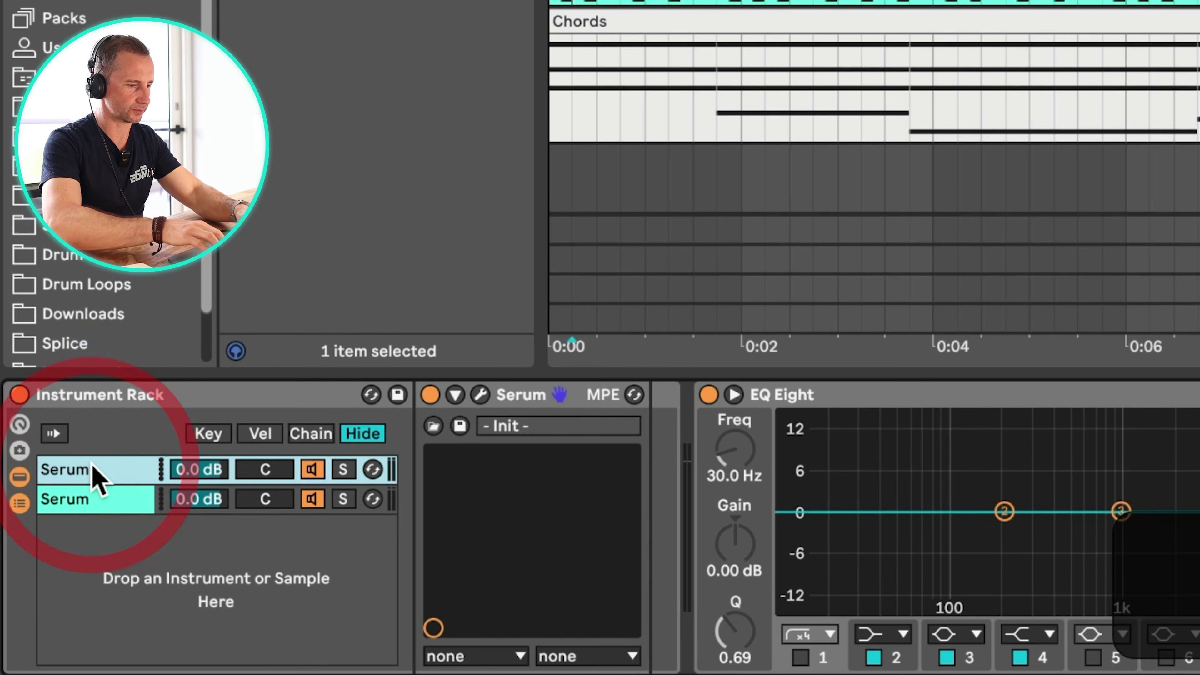
{"action": "type", "text": "Left"}
{"action": "left_click", "coordinate": [88, 506]}
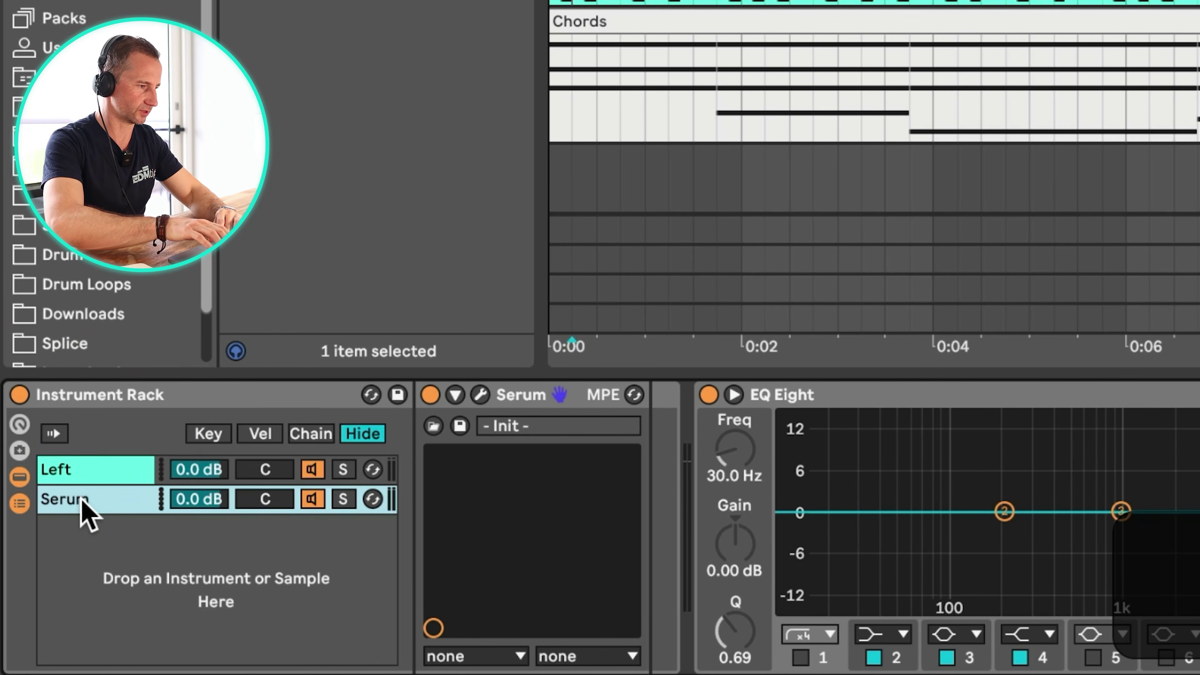
{"action": "key", "text": "super+r"}
{"action": "type", "text": "Right"}
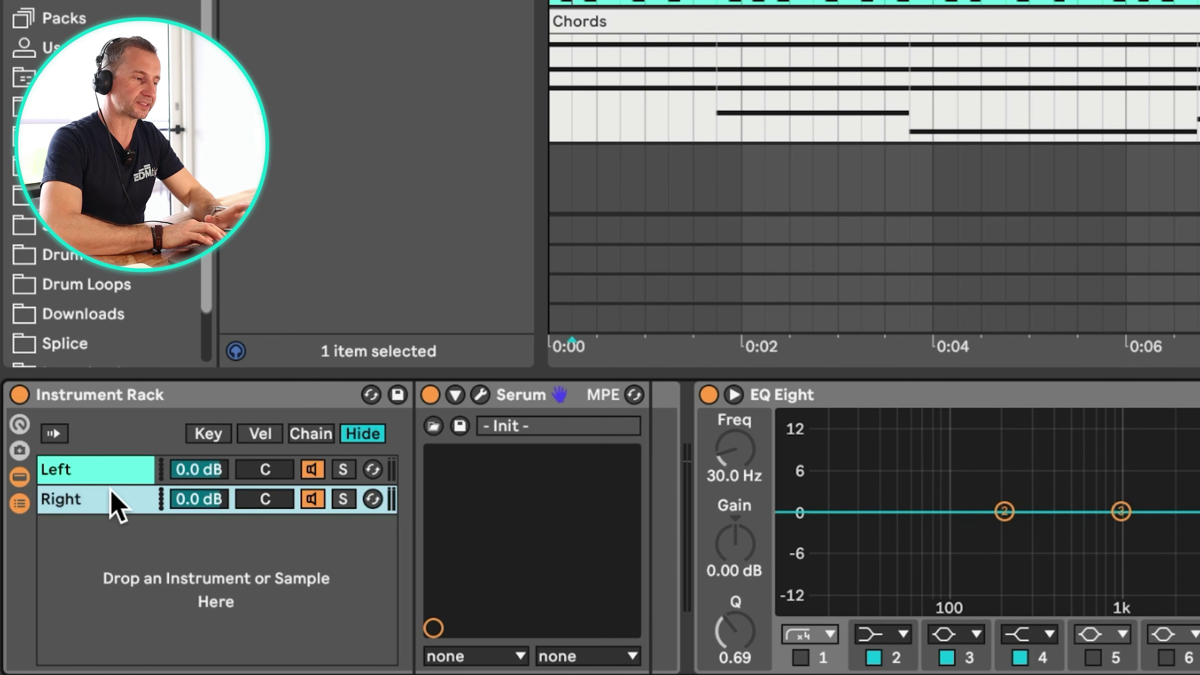
Select the Left chain and show the Instrument Rack's macro controls
{"action": "left_click", "coordinate": [111, 475]}
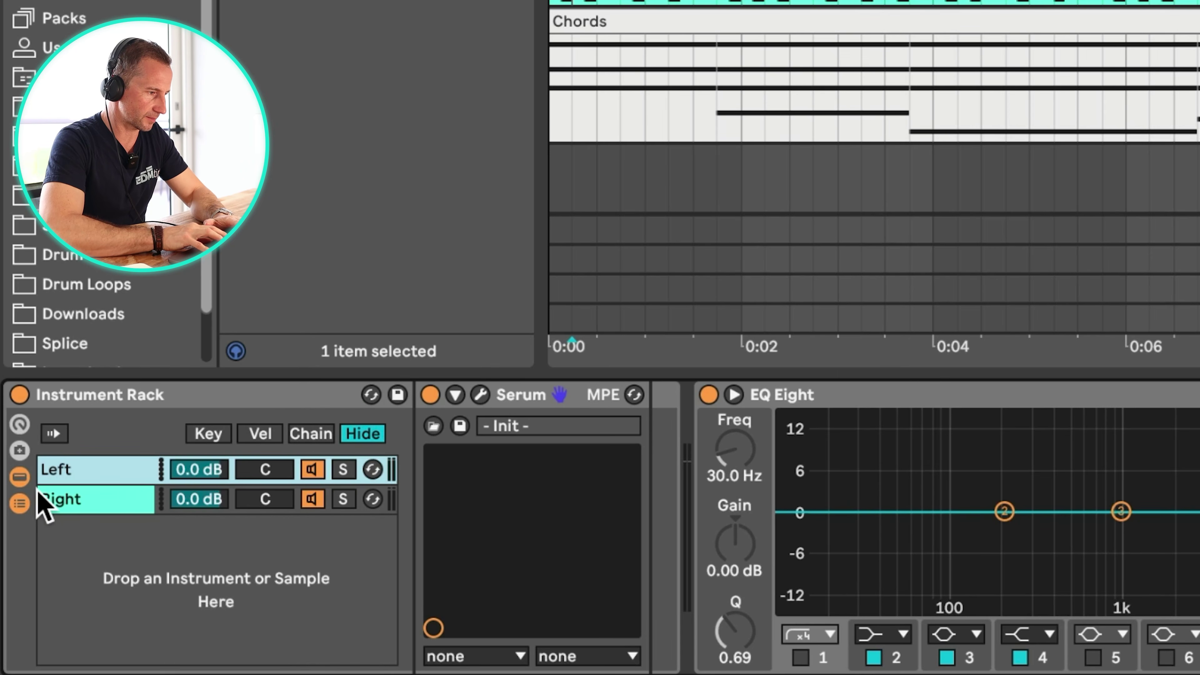
{"action": "left_click", "coordinate": [20, 426]}
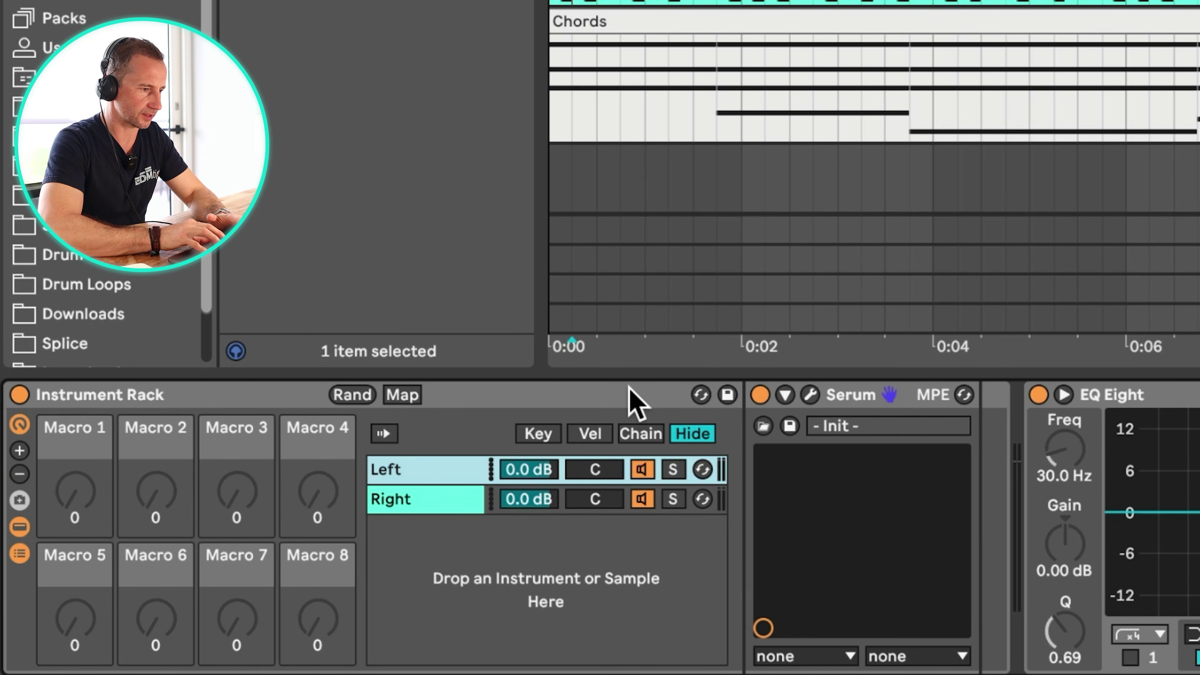
{"action": "left_click", "coordinate": [558, 387]}
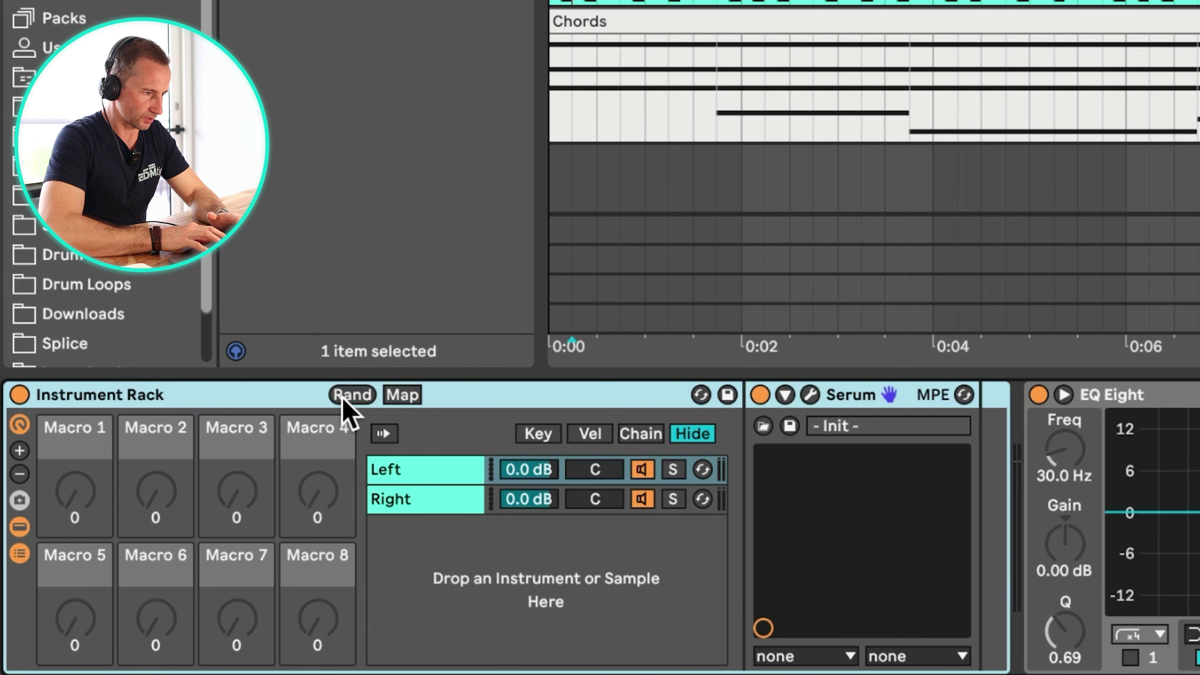
{"action": "left_click", "coordinate": [417, 400]}
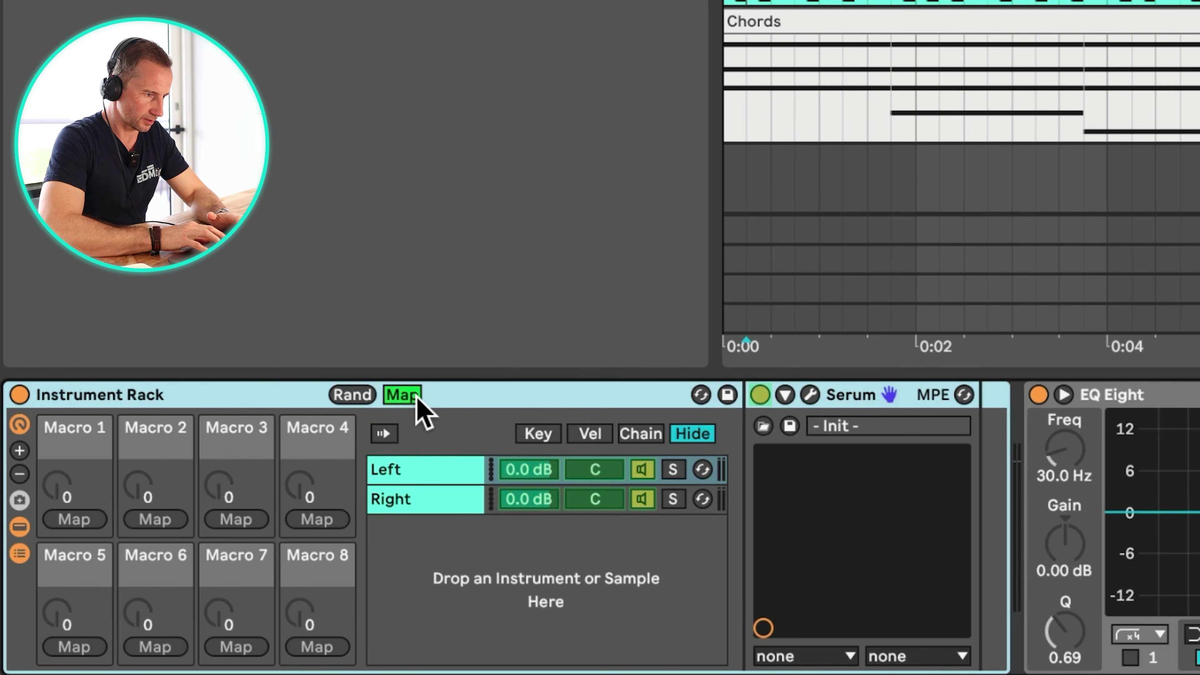
{"action": "left_click", "coordinate": [419, 401]}
Show the key zones of the rack's Left and Right chains and play the chords with the Left chain selected
{"action": "left_click", "coordinate": [421, 471]}
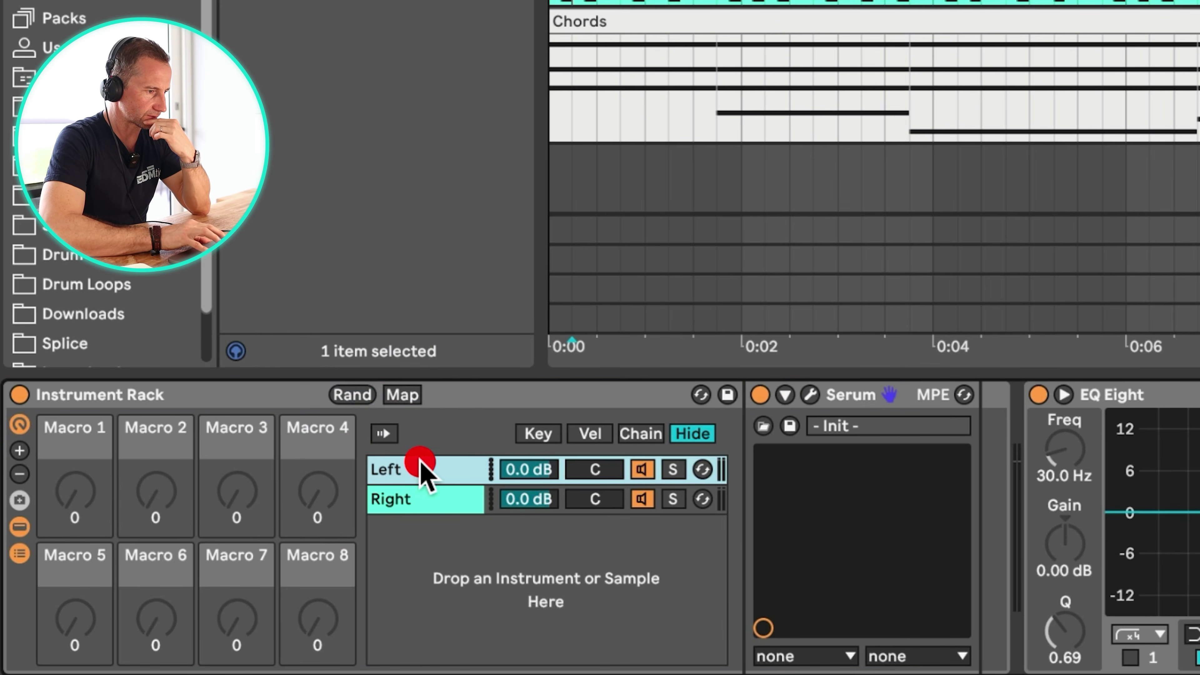
{"action": "left_click", "coordinate": [537, 434]}
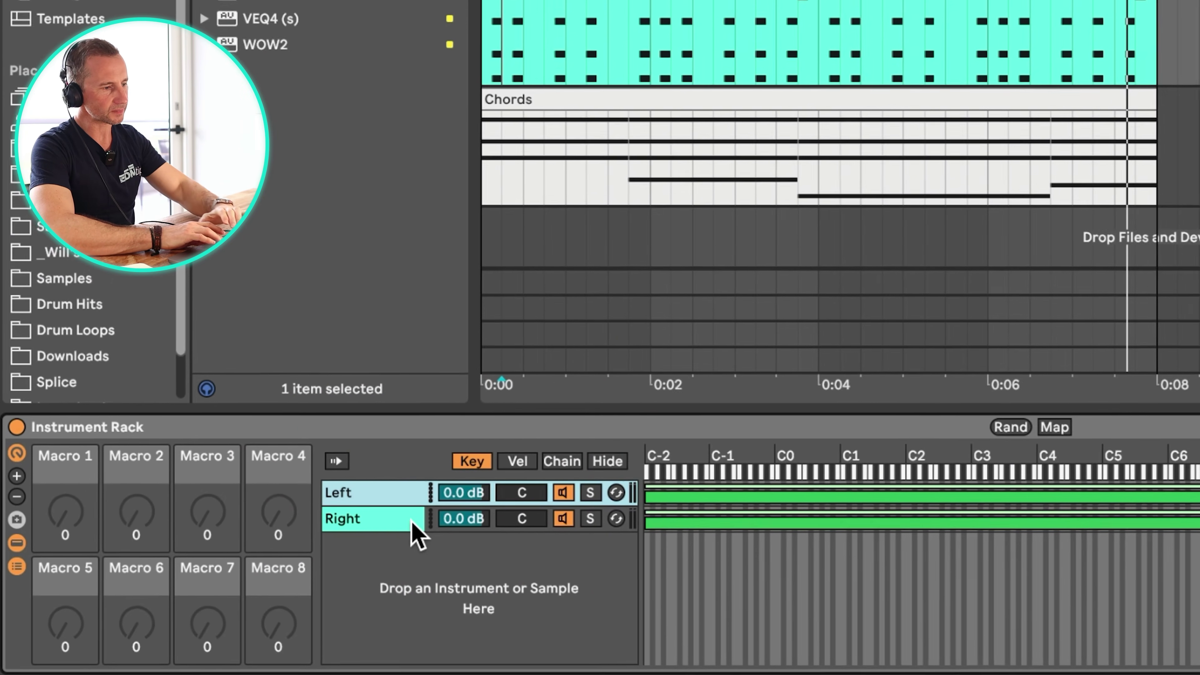
{"action": "left_click", "coordinate": [410, 499]}
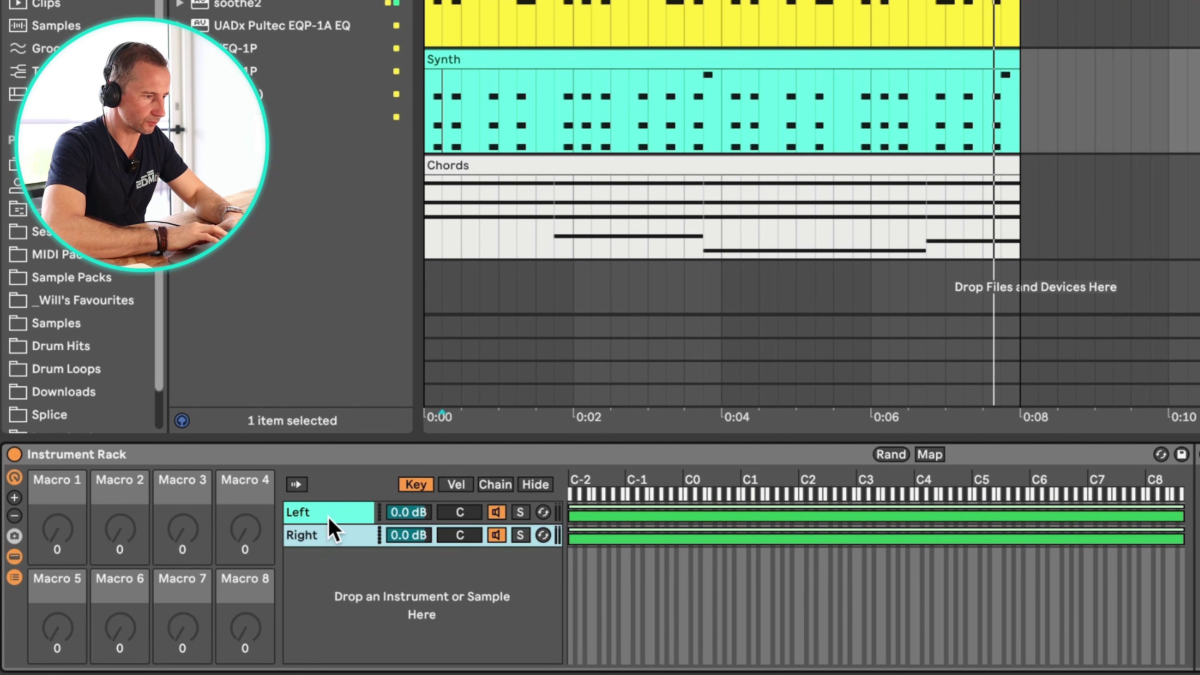
{"action": "left_click", "coordinate": [330, 535]}
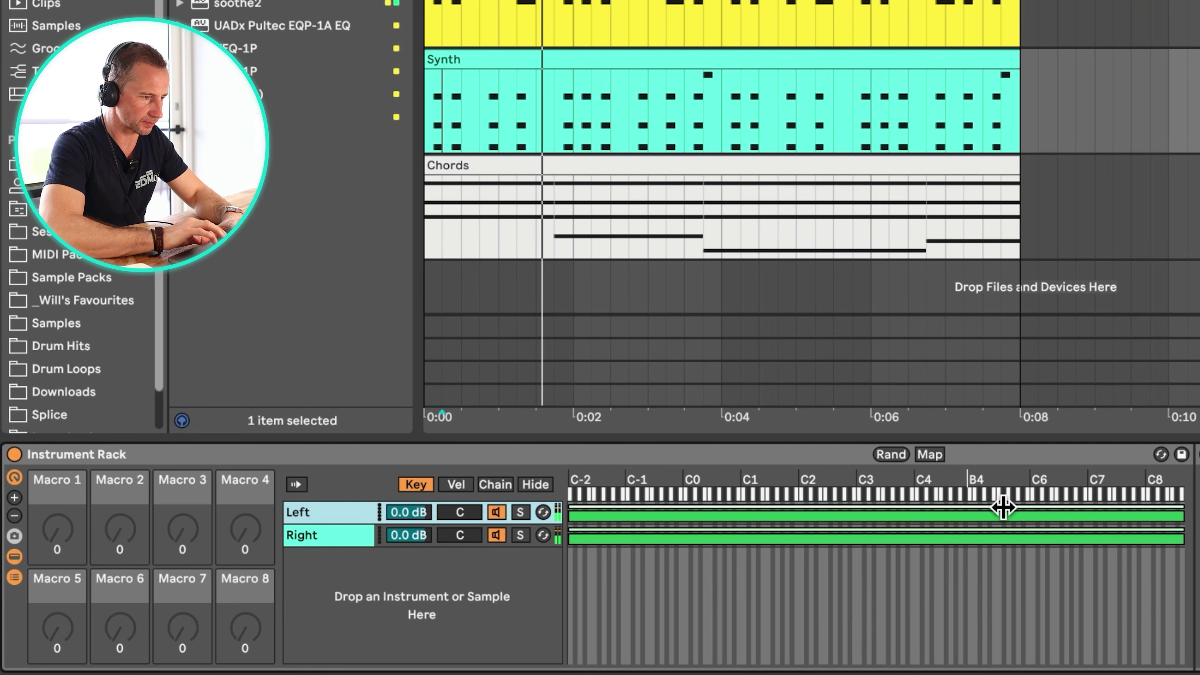
{"action": "key", "text": "space"}
{"action": "key", "text": "space"}
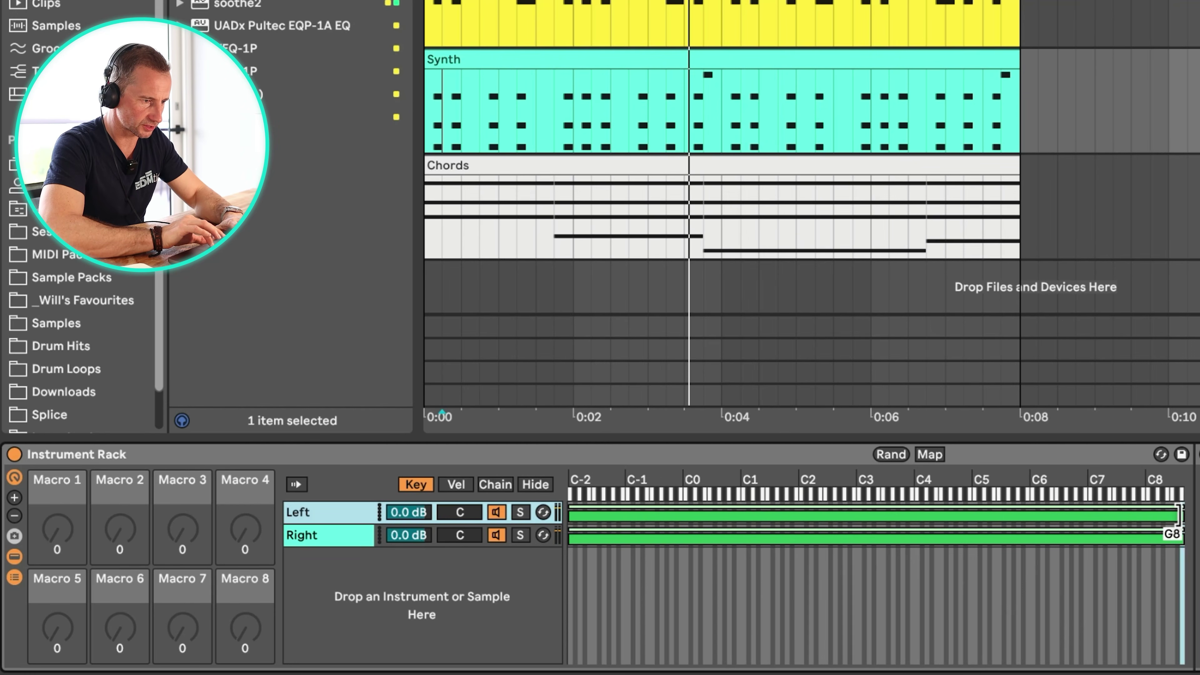
Split the key zones near C3, ending the Left chain's range there and starting the Right chain's range there
{"action": "left_click_drag", "start_coordinate": [1182, 514], "coordinate": [857, 516]}
{"action": "key", "text": "space"}
{"action": "key", "text": "space"}
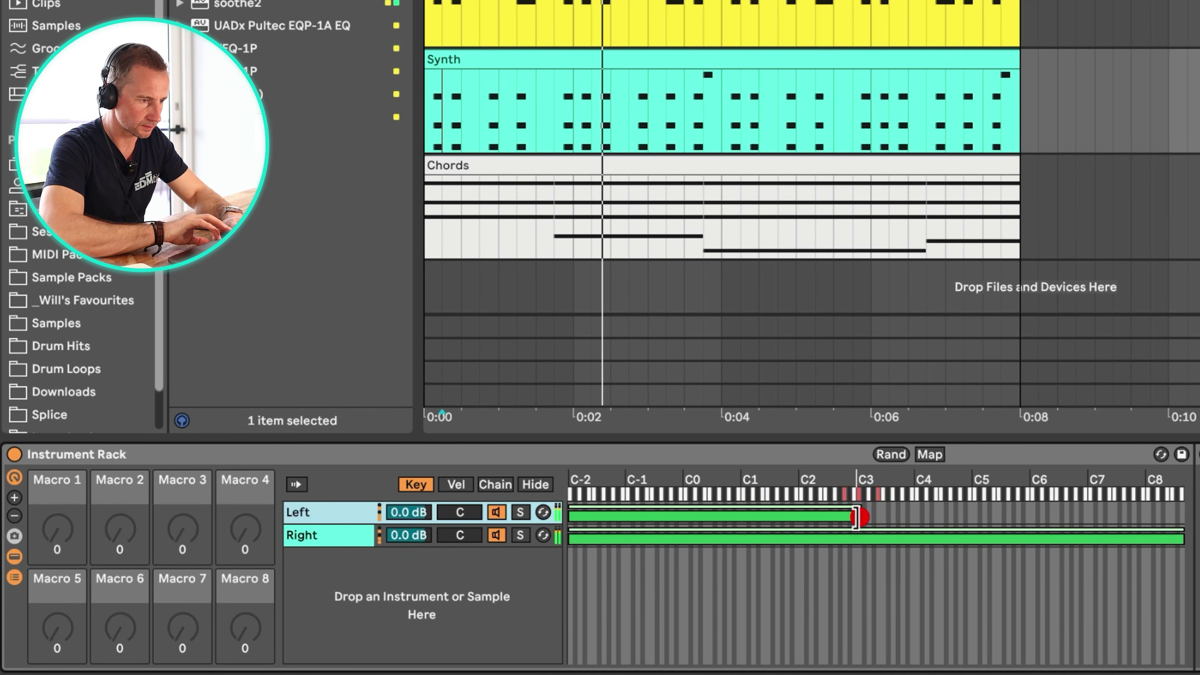
{"action": "left_click", "coordinate": [857, 516]}
{"action": "key", "text": "space"}
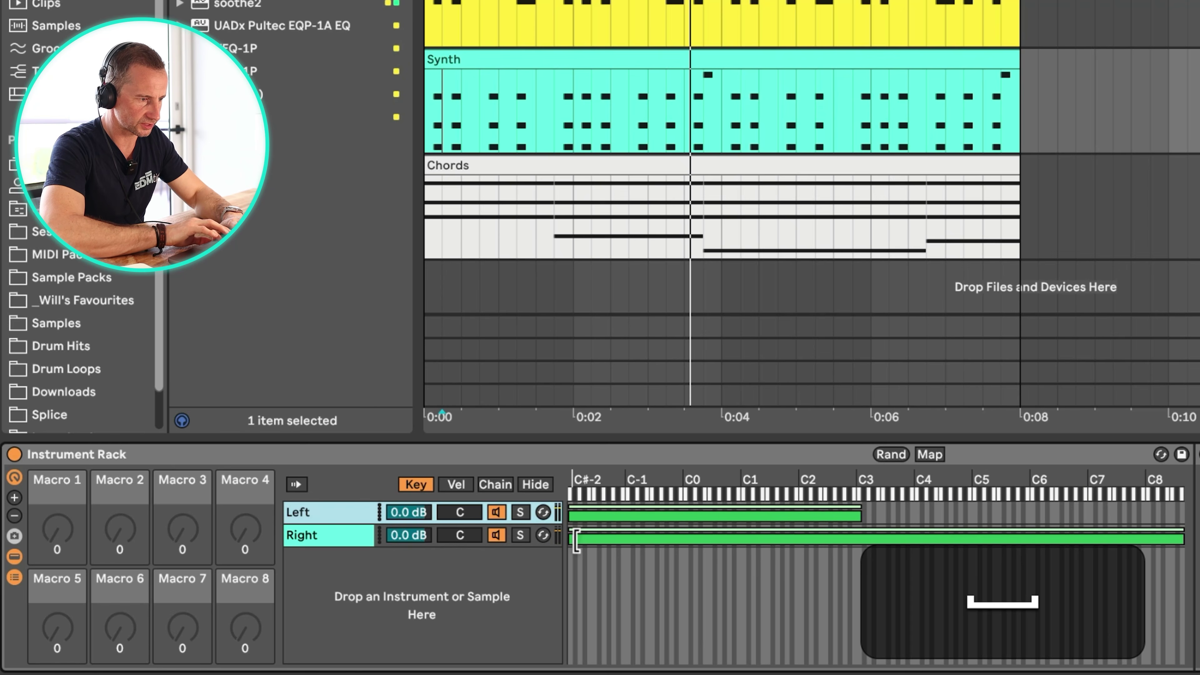
{"action": "left_click_drag", "start_coordinate": [576, 539], "coordinate": [860, 544]}
Select the Main track and switch off mono in its Mono-Switch device
{"action": "left_click", "coordinate": [1016, 505]}
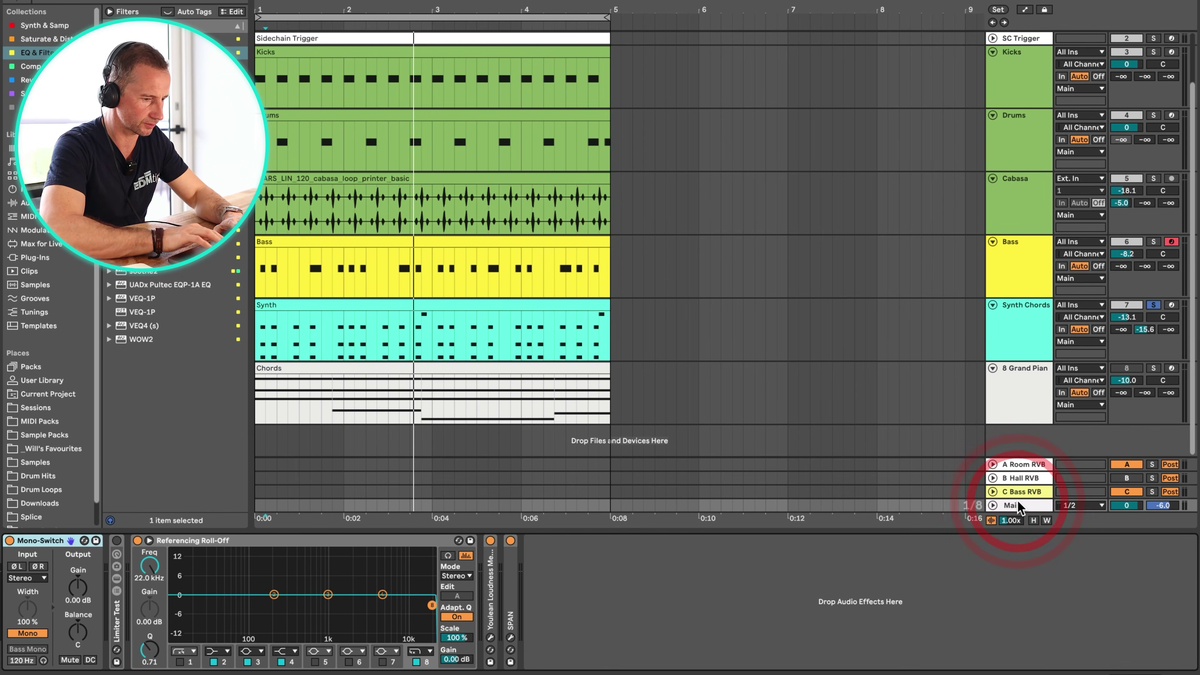
{"action": "key", "text": "m"}
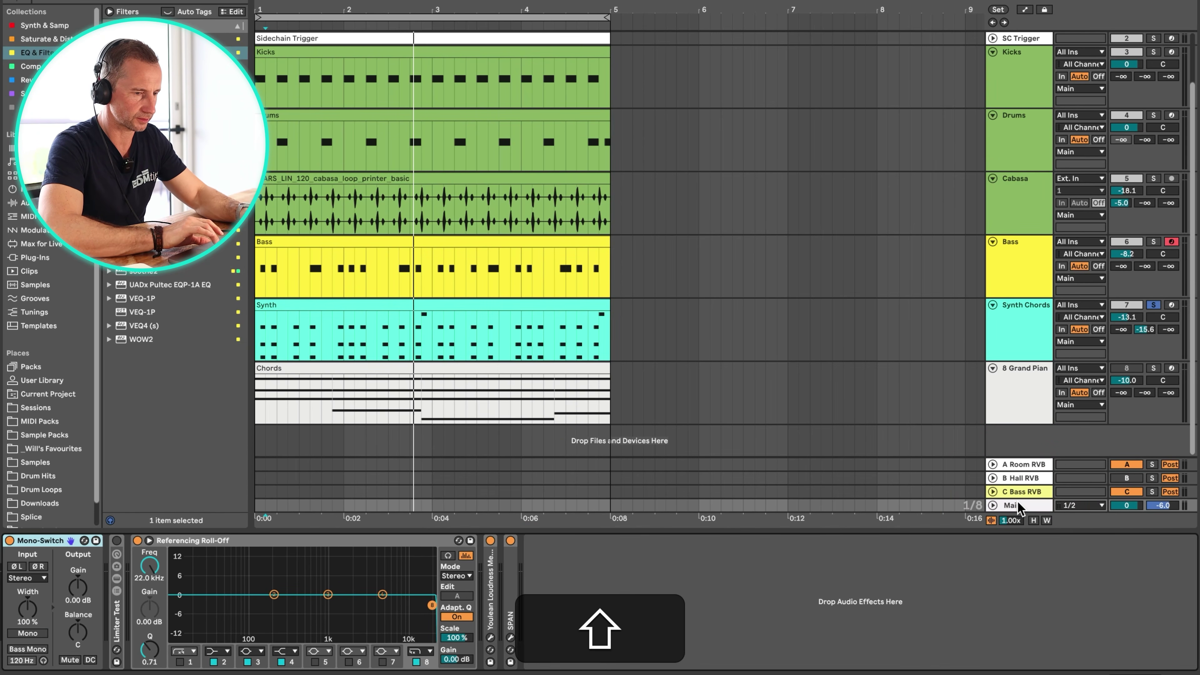
{"action": "key", "text": "shift+Tab"}
{"action": "key", "text": "shift+Tab"}
On the Synth Chords rack, pan the Left chain to 50L and the Right chain to 50R, and play the result
{"action": "left_click", "coordinate": [1019, 392]}
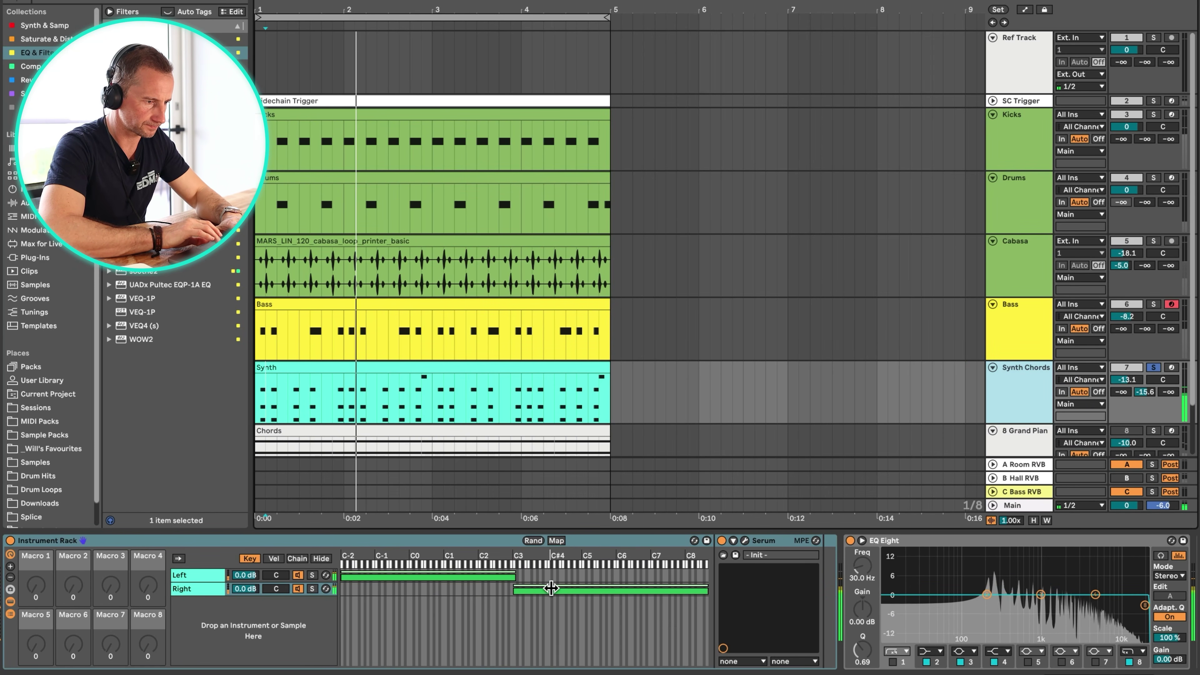
{"action": "left_click_drag", "start_coordinate": [279, 575], "coordinate": [279, 593]}
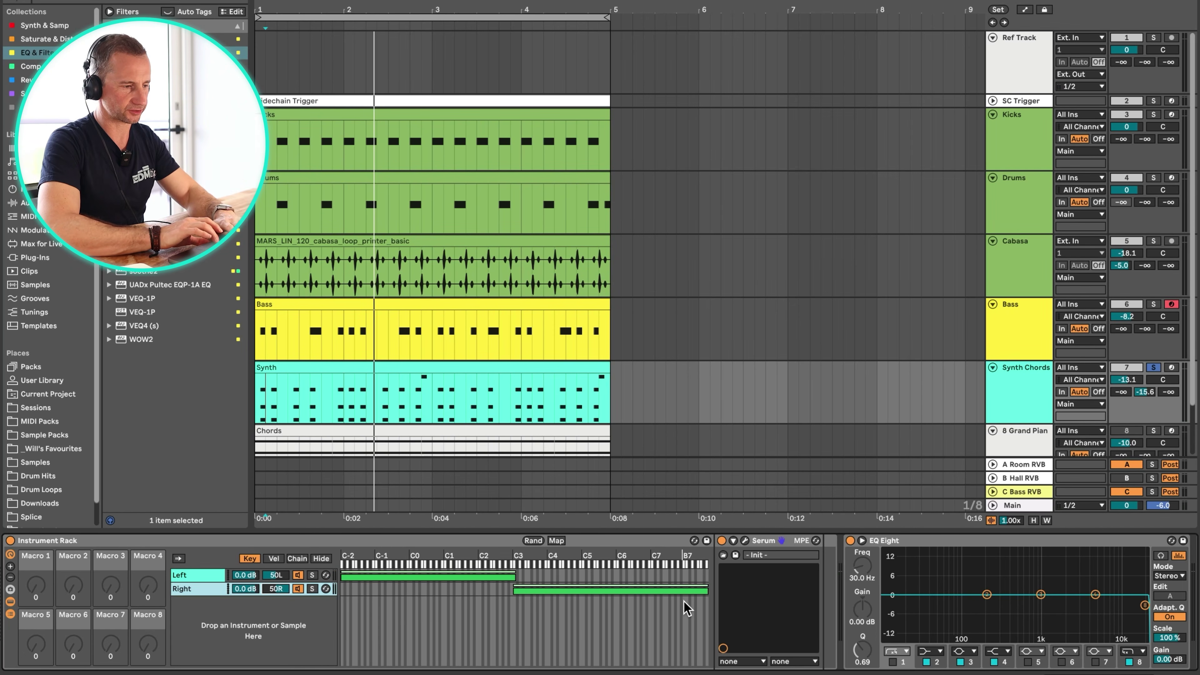
{"action": "key", "text": "space"}
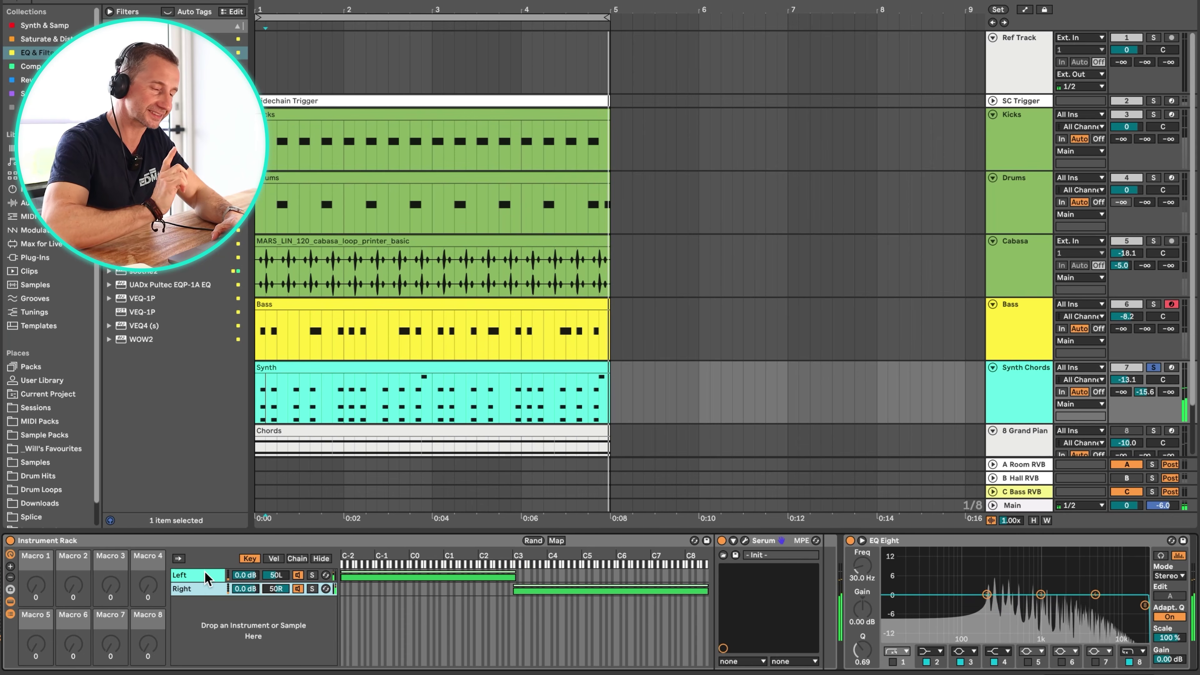
{"action": "key", "text": "space"}
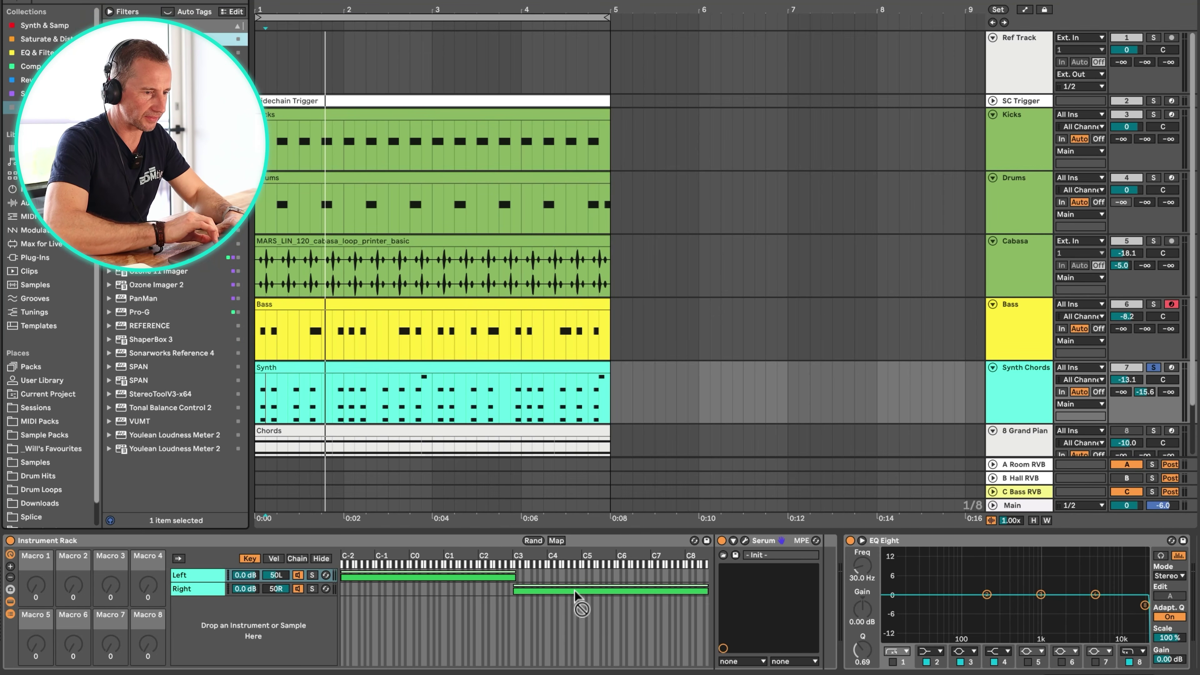
Add Auto Pan at 43.7% amount after the Left chain's Serum and copy it to the Right chain
{"action": "left_click_drag", "start_coordinate": [156, 52], "coordinate": [842, 585]}
{"action": "key", "text": "space"}
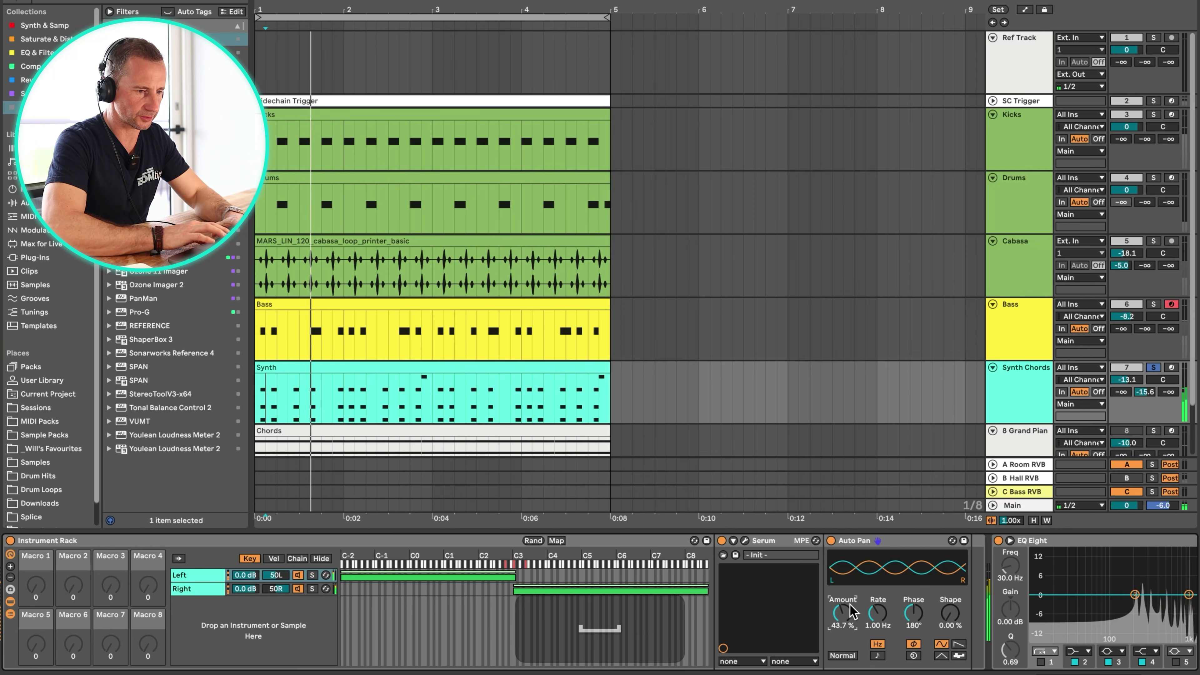
{"action": "left_click", "coordinate": [913, 540]}
{"action": "key", "text": "super+c"}
{"action": "left_click", "coordinate": [198, 589]}
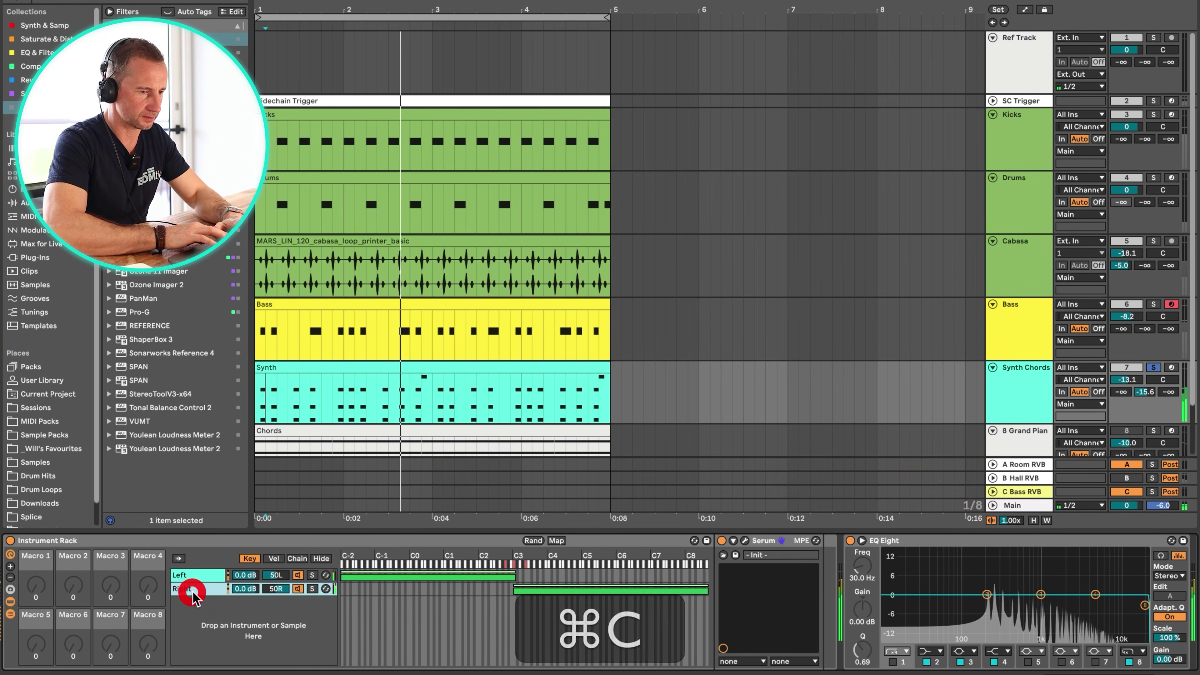
{"action": "left_click", "coordinate": [828, 610]}
{"action": "key", "text": "super+v"}
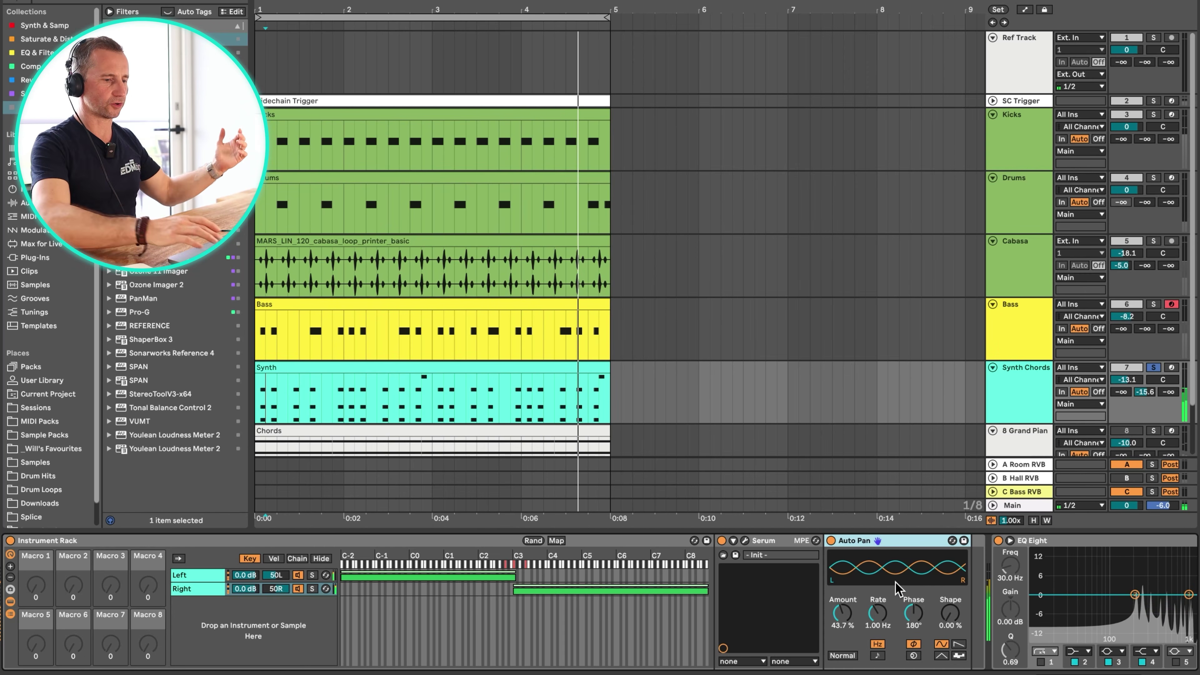
Compare the playing chords in mono and stereo, and stop playback
{"action": "key", "text": "m"}
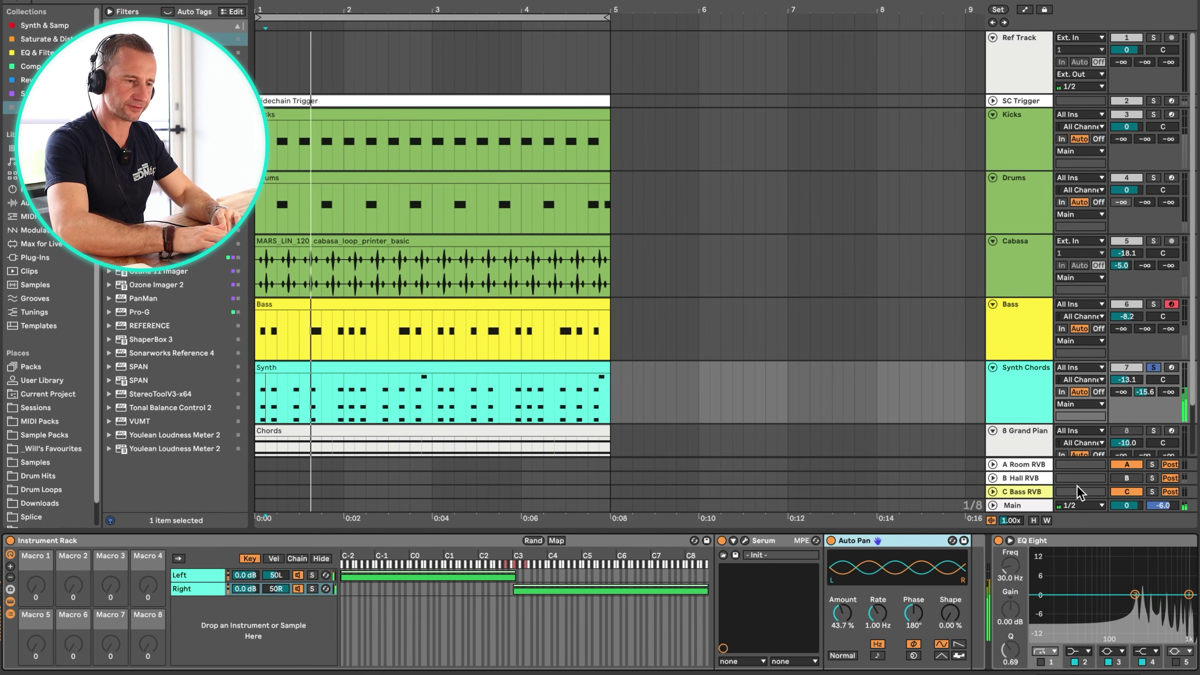
{"action": "key", "text": "m"}
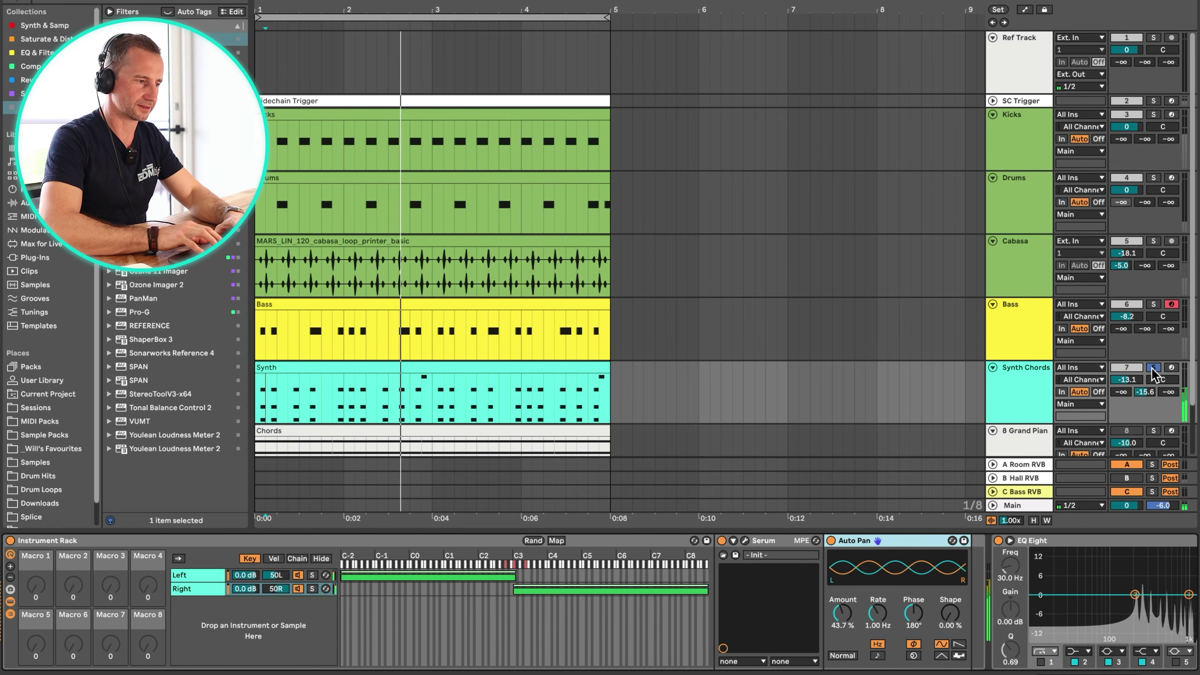
{"action": "key", "text": "space"}
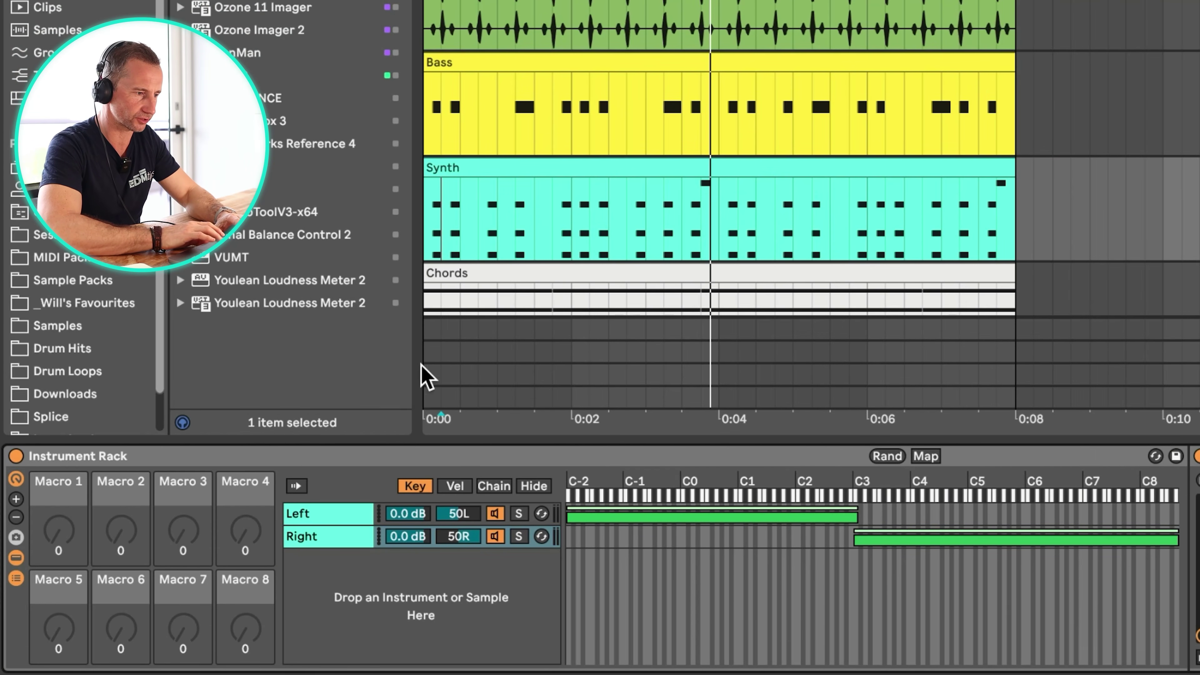
Hide the rack's key zones and unfold the parameter panel of Serum on both the Left and Right chains
{"action": "left_click", "coordinate": [528, 487]}
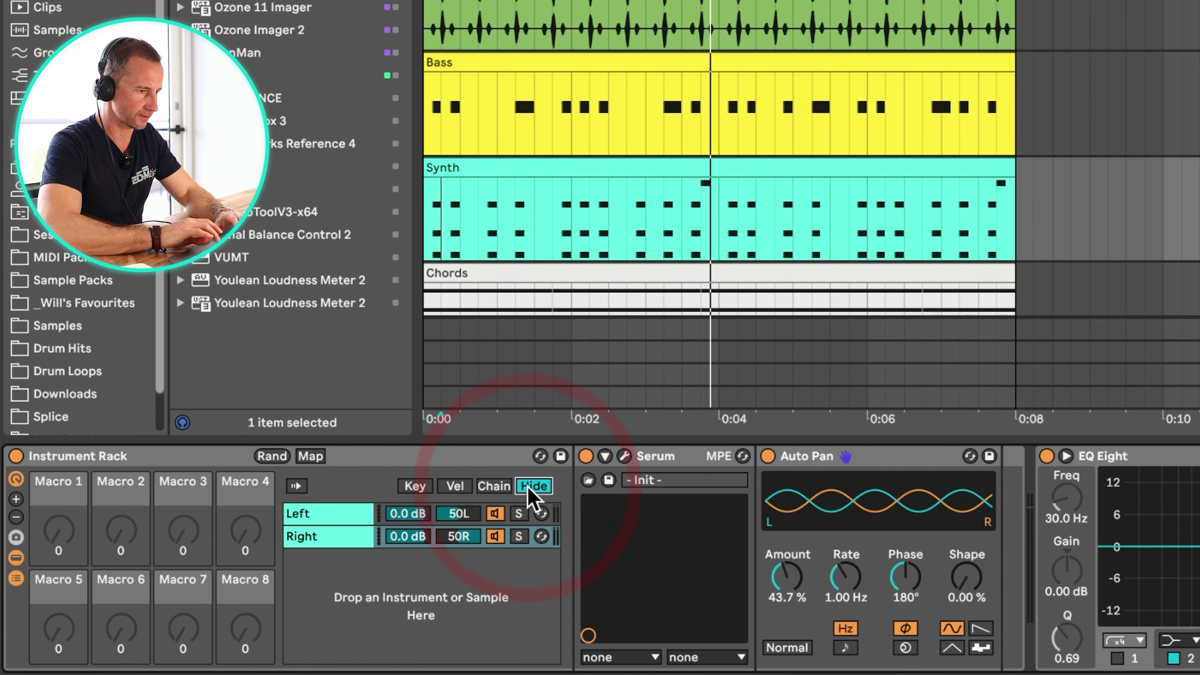
{"action": "left_click", "coordinate": [605, 456]}
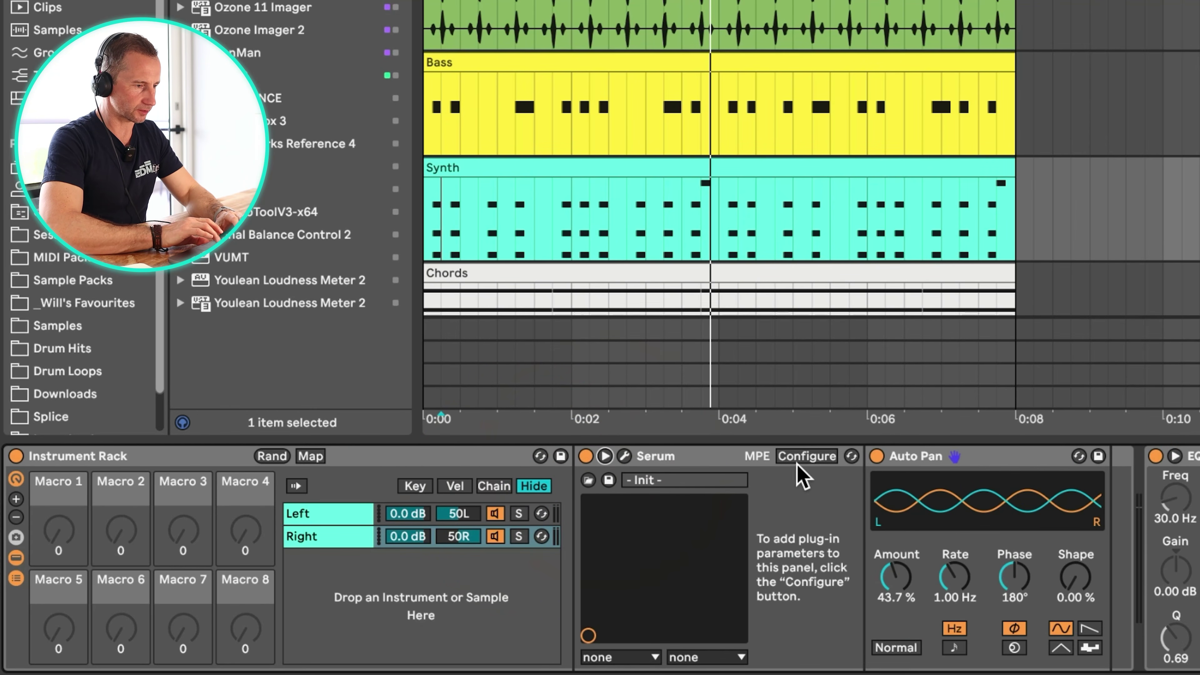
{"action": "left_click", "coordinate": [317, 520]}
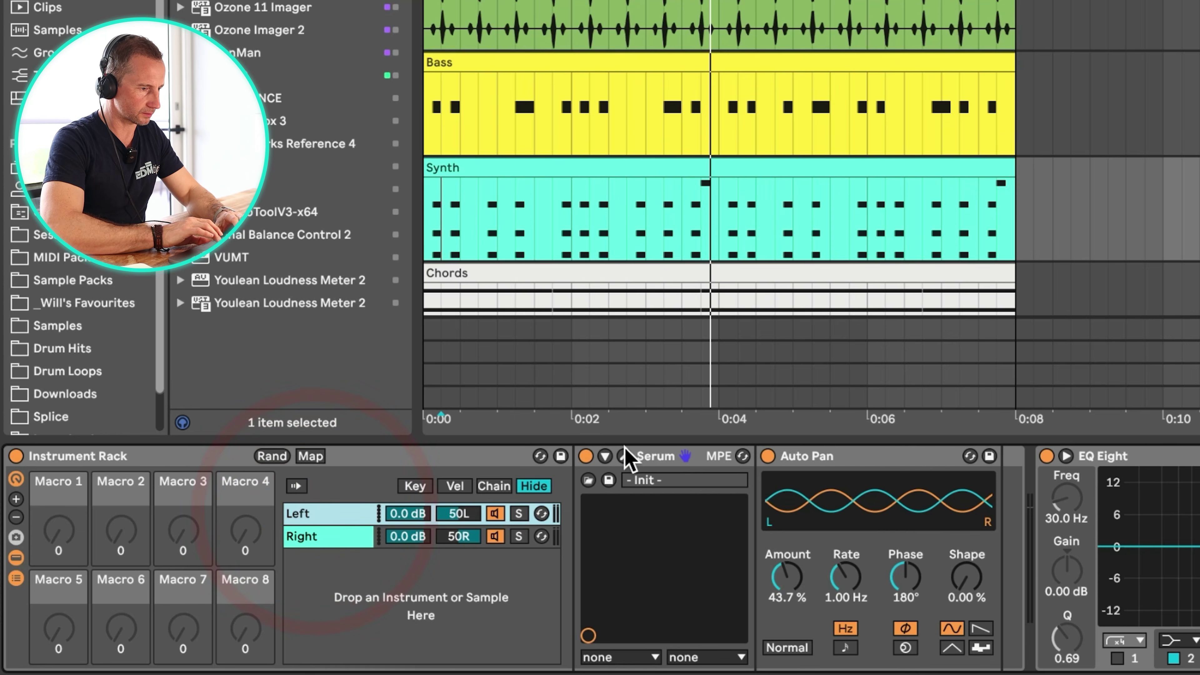
{"action": "left_click", "coordinate": [605, 457]}
Rename the Left chain's Serum device as Left and the Right chain's Serum device as Right
{"action": "left_click", "coordinate": [316, 520]}
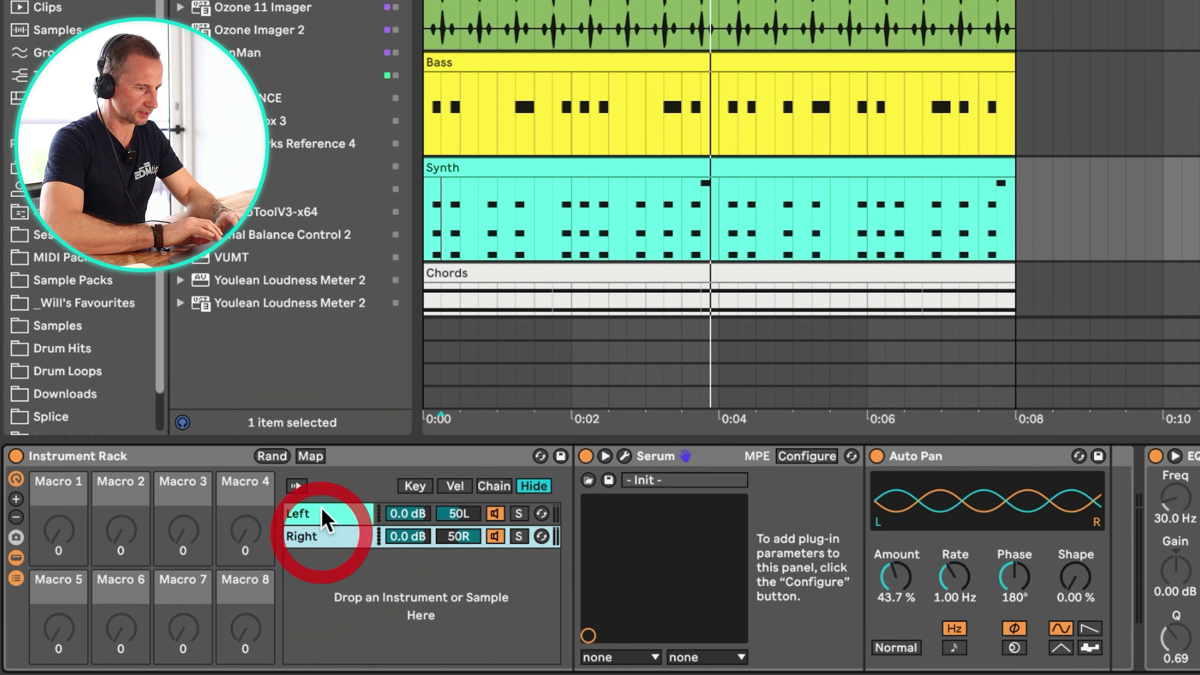
{"action": "left_click", "coordinate": [652, 457]}
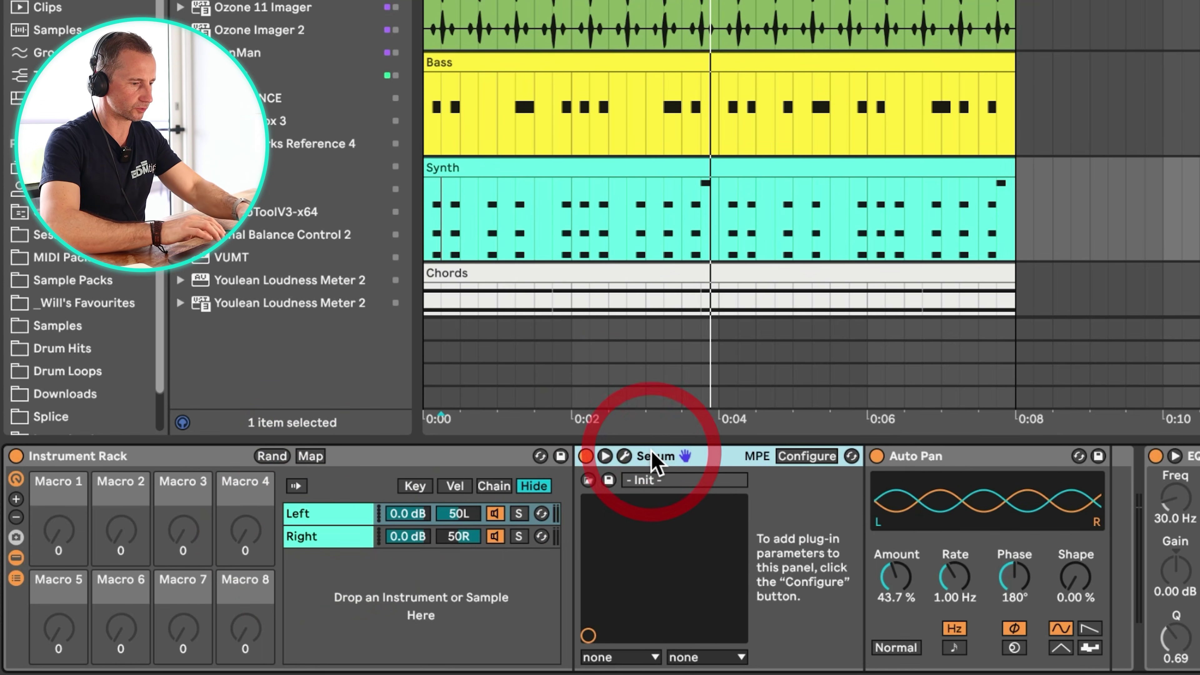
{"action": "key", "text": "shift+super+r"}
{"action": "type", "text": "Left"}
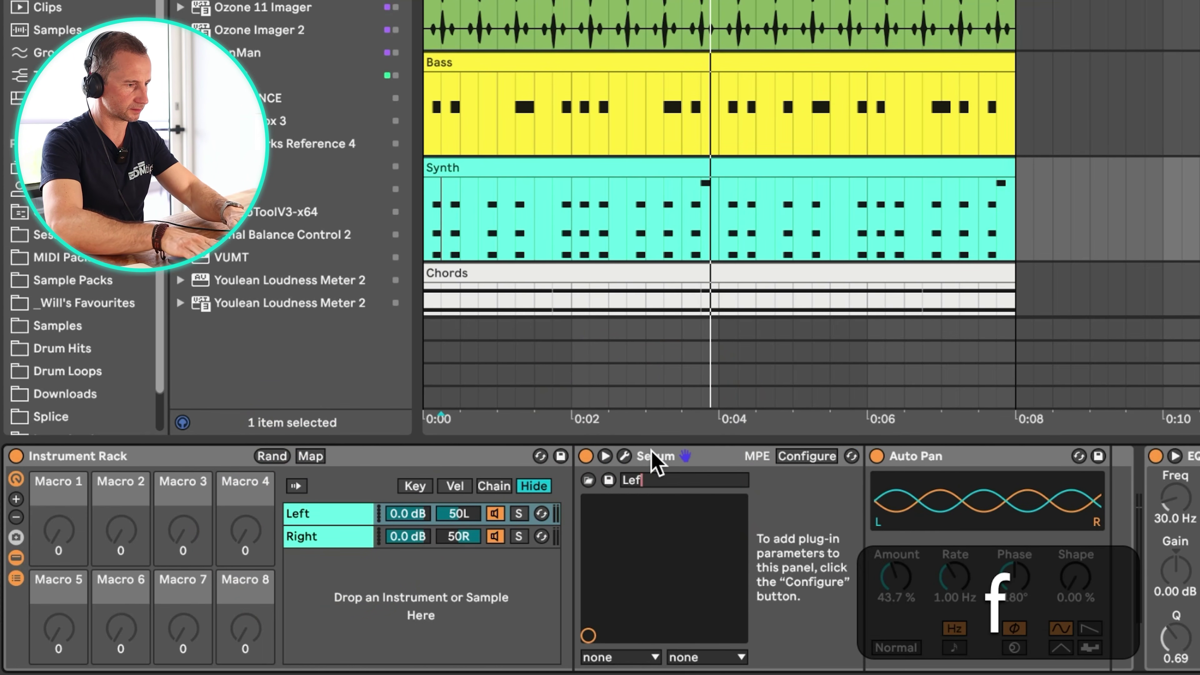
{"action": "key", "text": "Return"}
{"action": "left_click", "coordinate": [363, 534]}
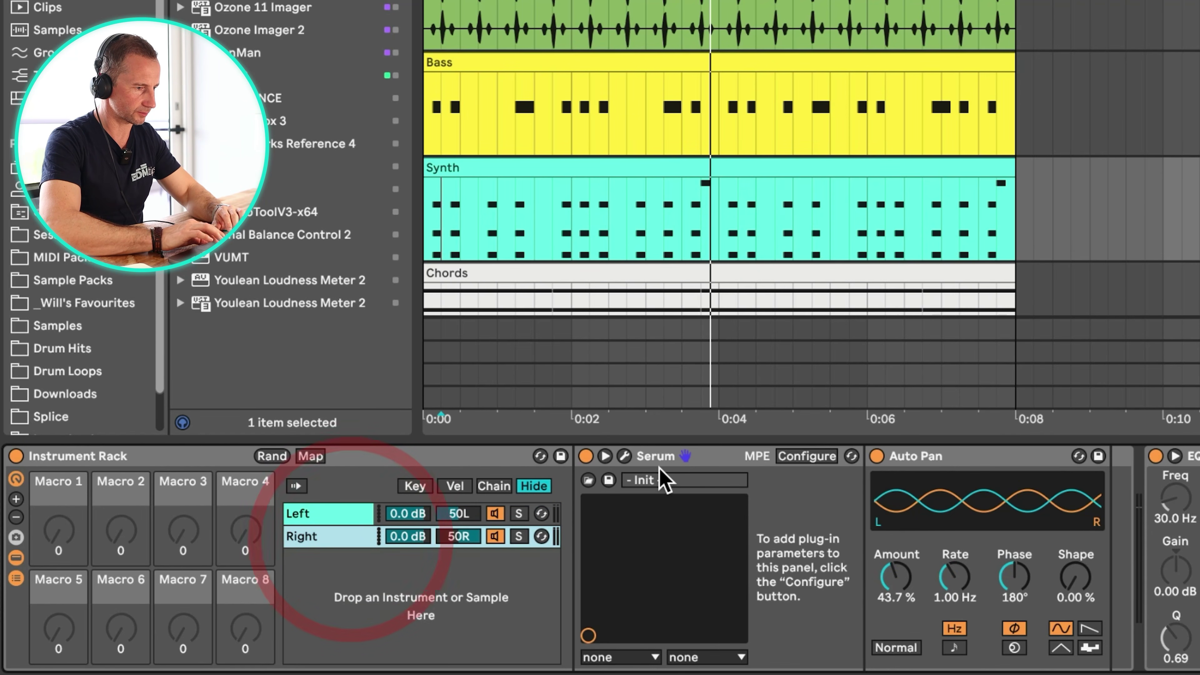
{"action": "left_click", "coordinate": [656, 454]}
{"action": "key", "text": "super+r"}
{"action": "type", "text": "Right"}
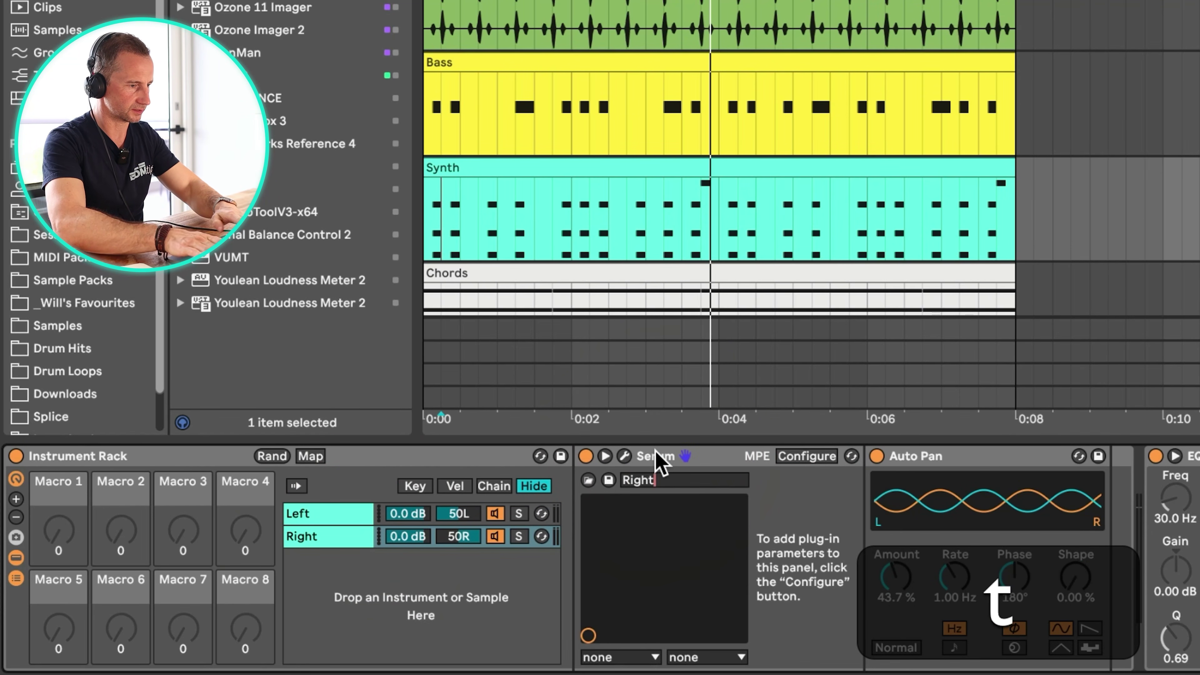
{"action": "key", "text": "Return"}
Add Serum's filter cutoff to the configured parameters of the Left chain's Serum and hide the plug-in window
{"action": "left_click", "coordinate": [317, 513]}
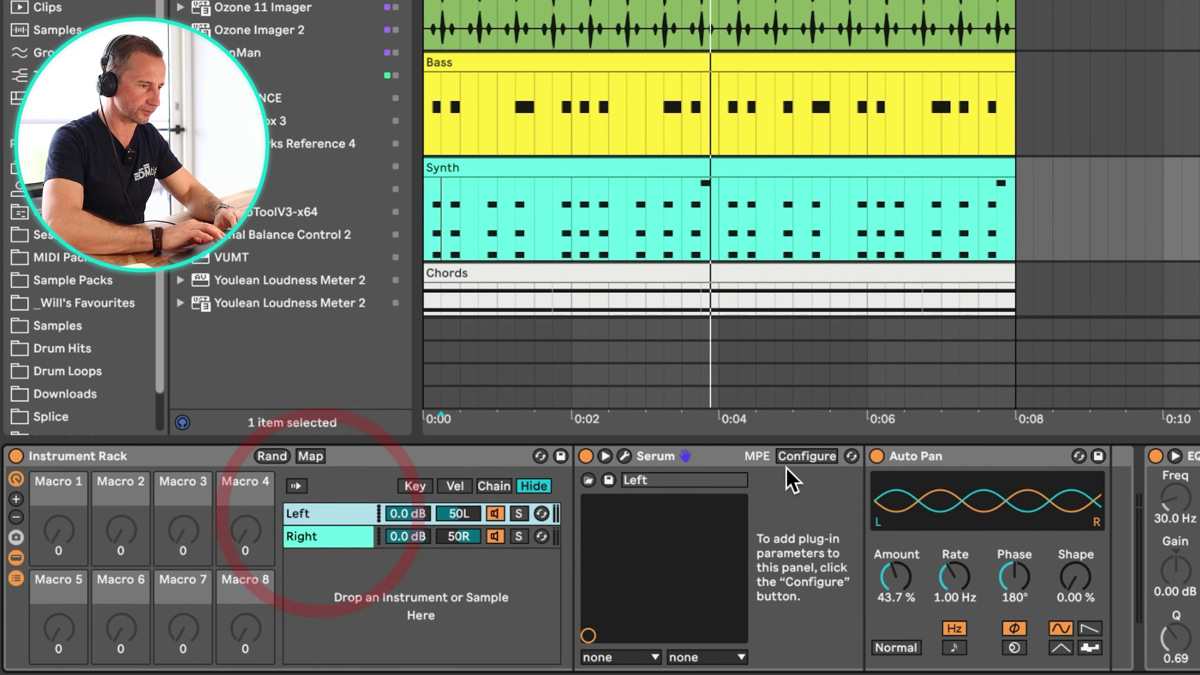
{"action": "left_click", "coordinate": [796, 456]}
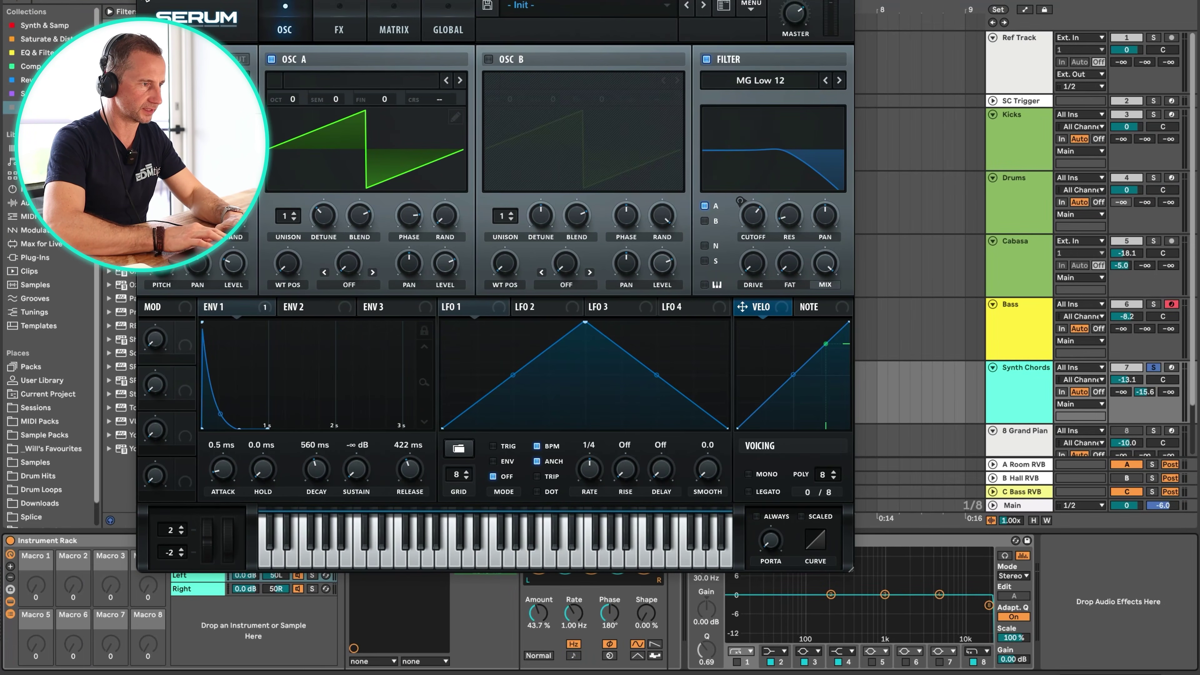
{"action": "key", "text": "super+alt+p"}
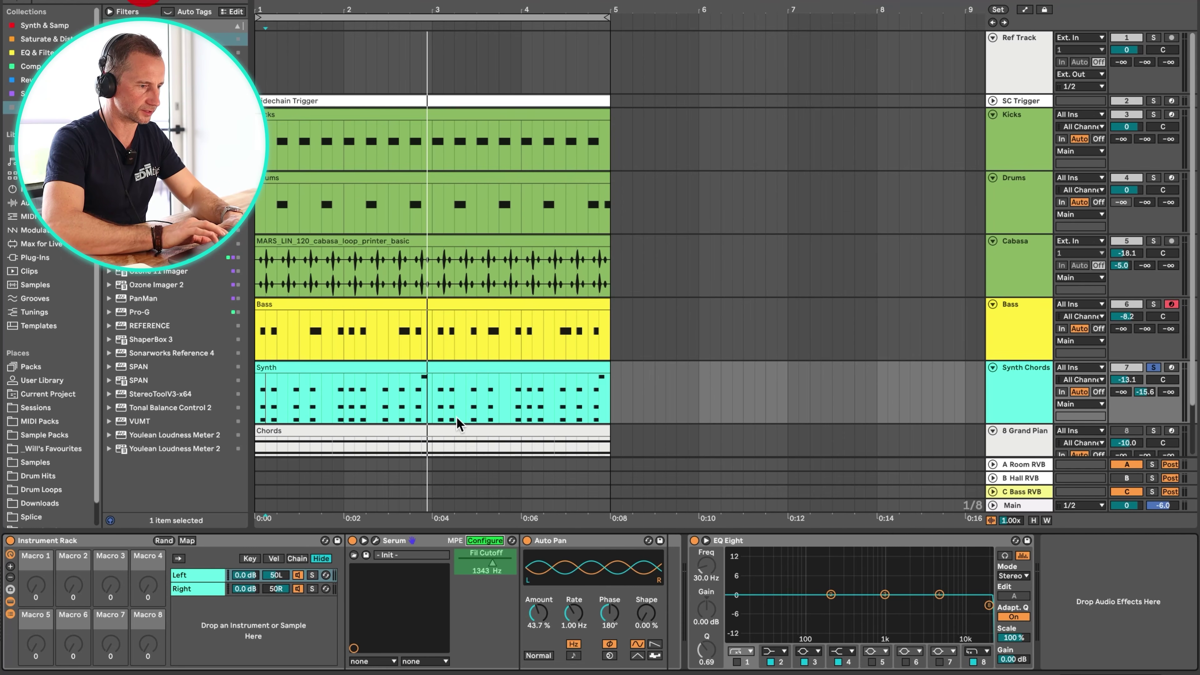
Start configuring the plug-in parameters of the Right chain's Serum
{"action": "left_click", "coordinate": [220, 596]}
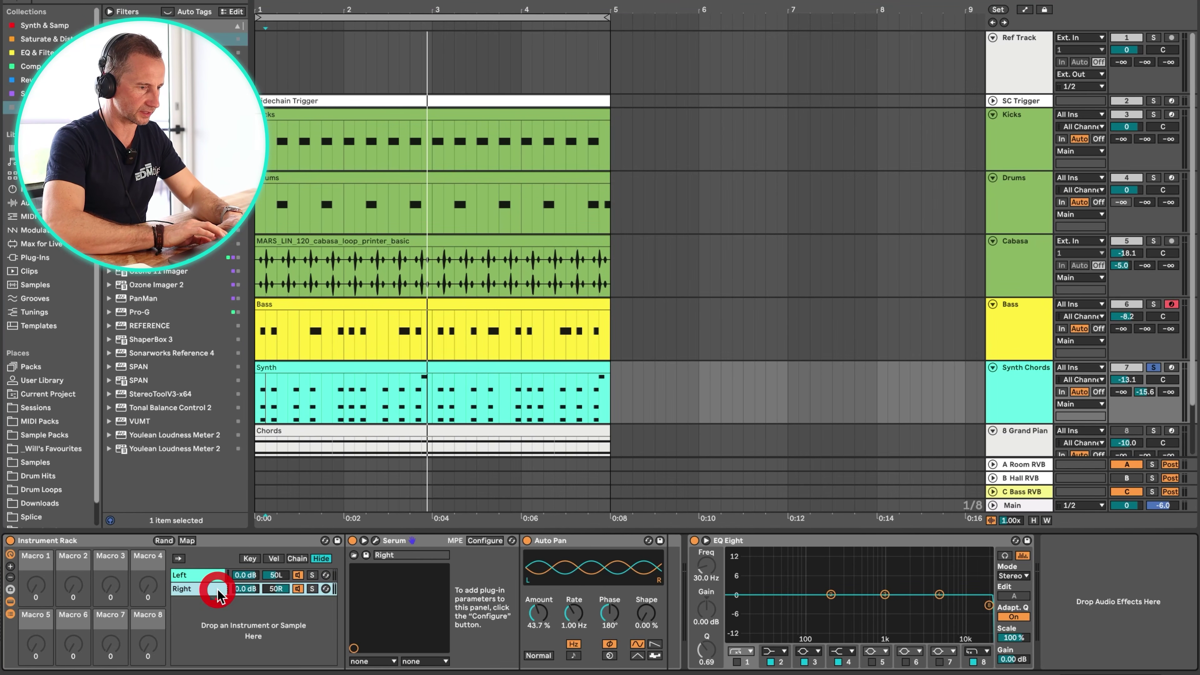
{"action": "left_click", "coordinate": [478, 543]}
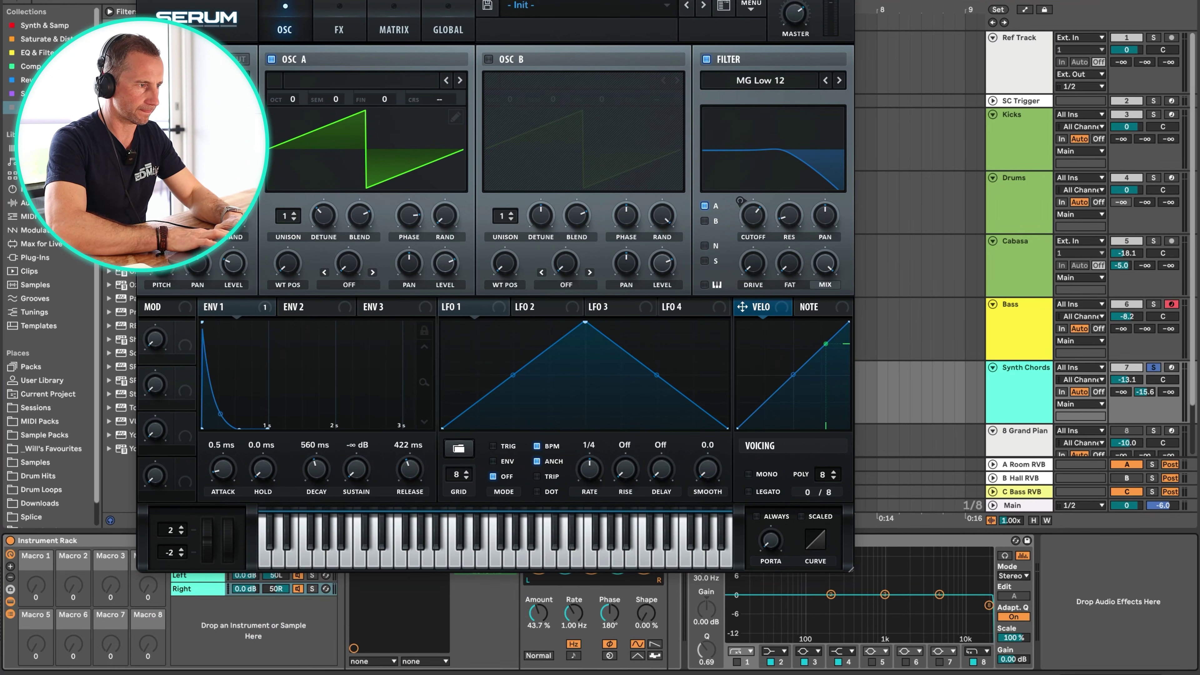
Hide the Serum plugin window and finish configuring its exposed Fil Cutoff parameter
{"action": "key", "text": "super+alt+p"}
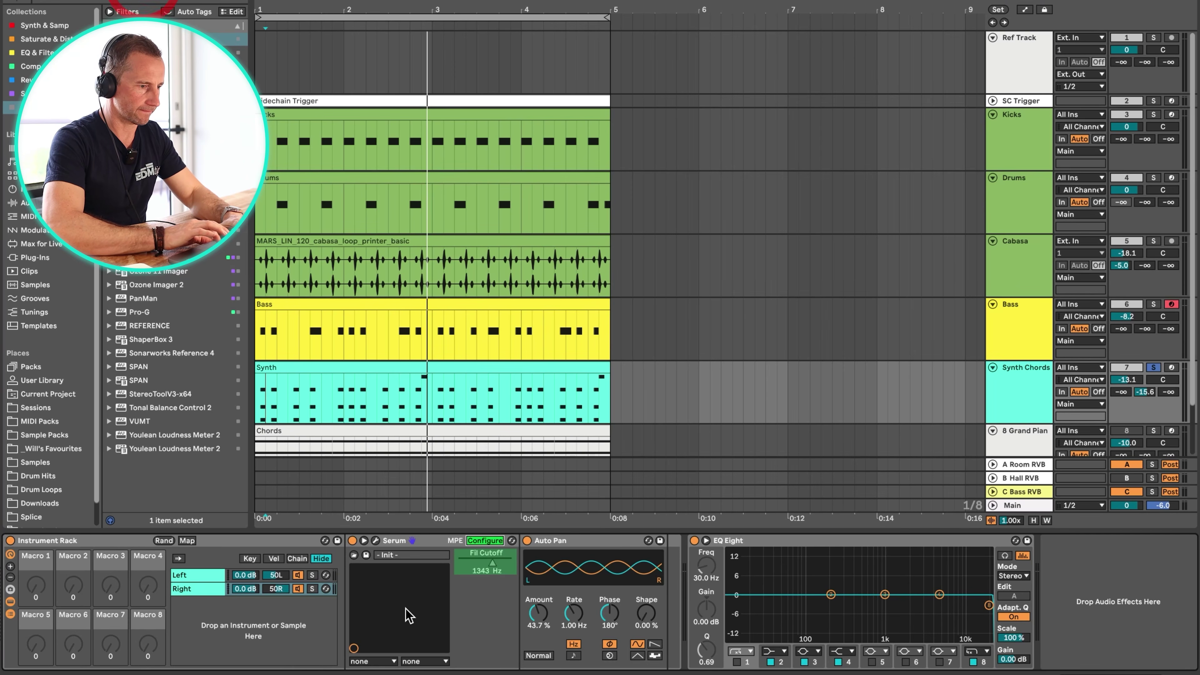
{"action": "left_click", "coordinate": [477, 541]}
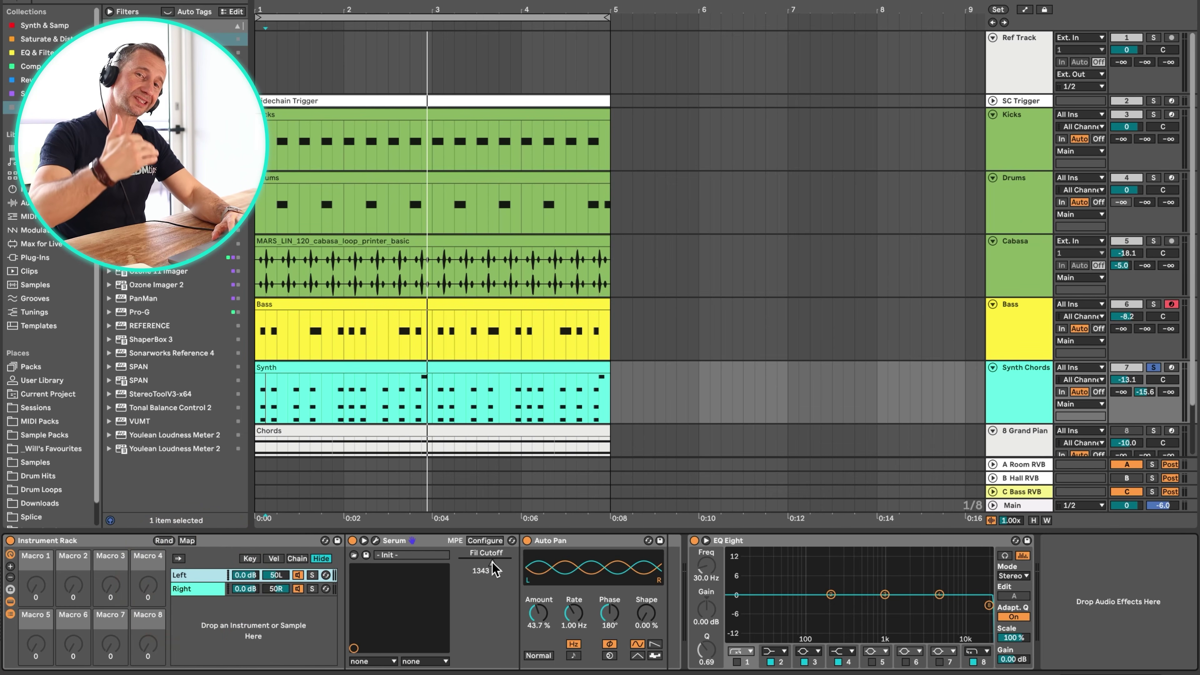
{"action": "right_click", "coordinate": [492, 563]}
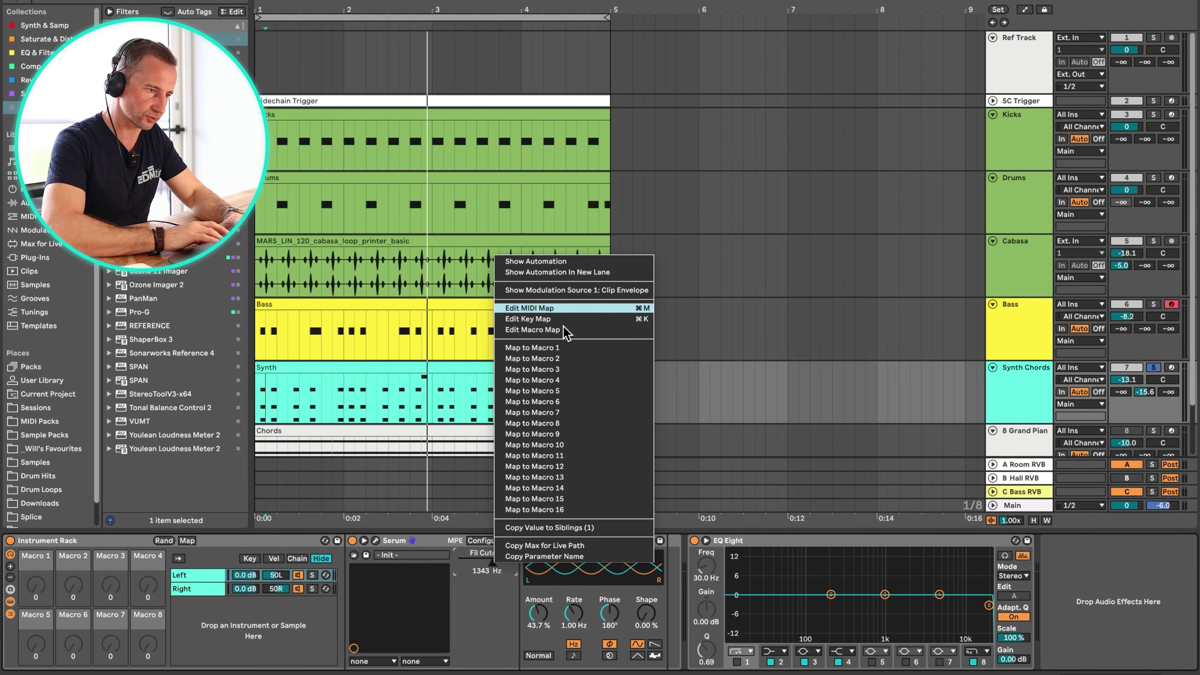
{"action": "left_click", "coordinate": [453, 614]}
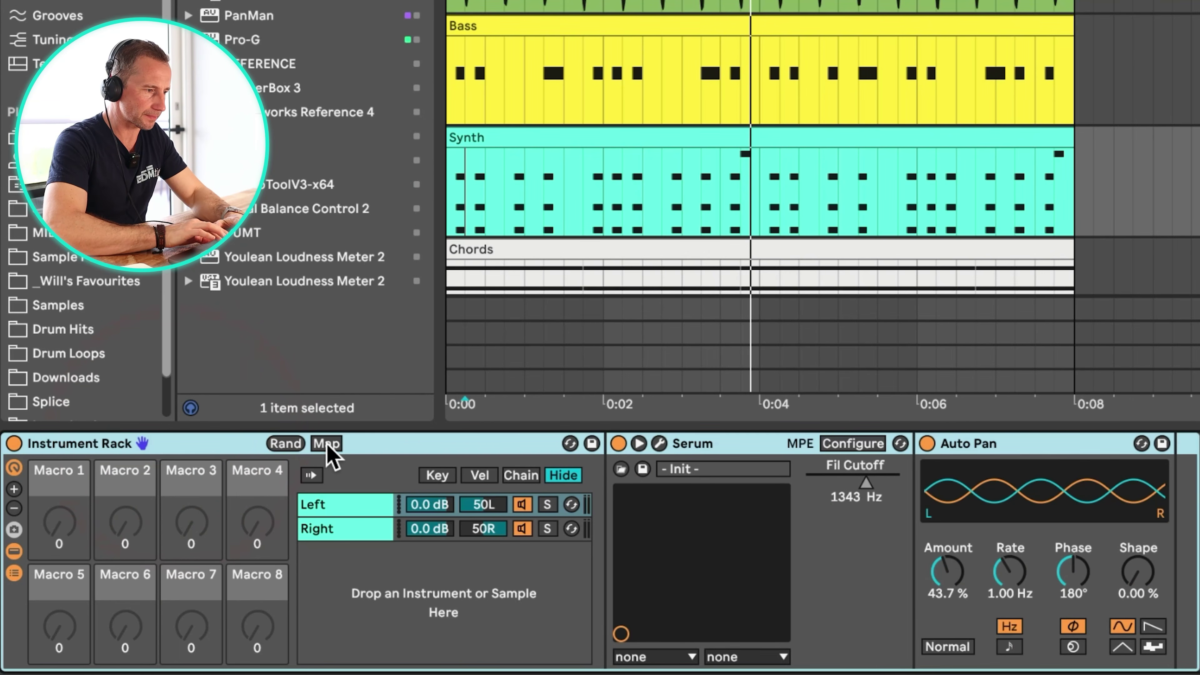
Map the Left chain's Serum Fil Cutoff to Macro 1 of the Instrument Rack
{"action": "left_click", "coordinate": [326, 444]}
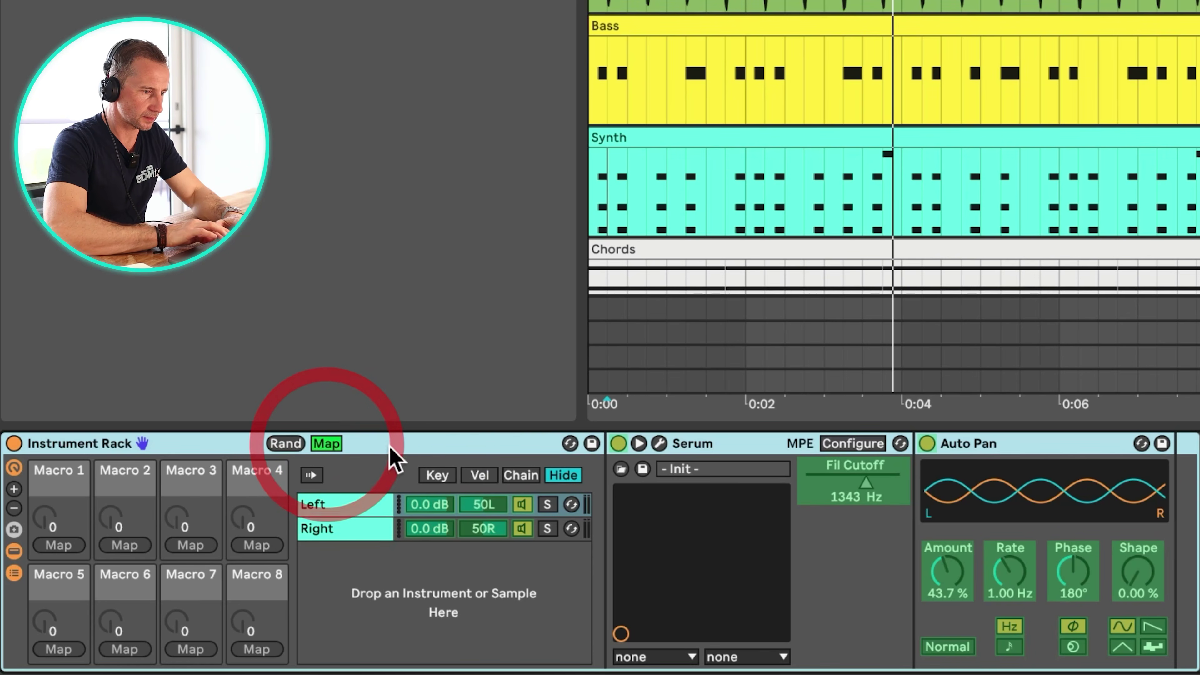
{"action": "left_click", "coordinate": [871, 494]}
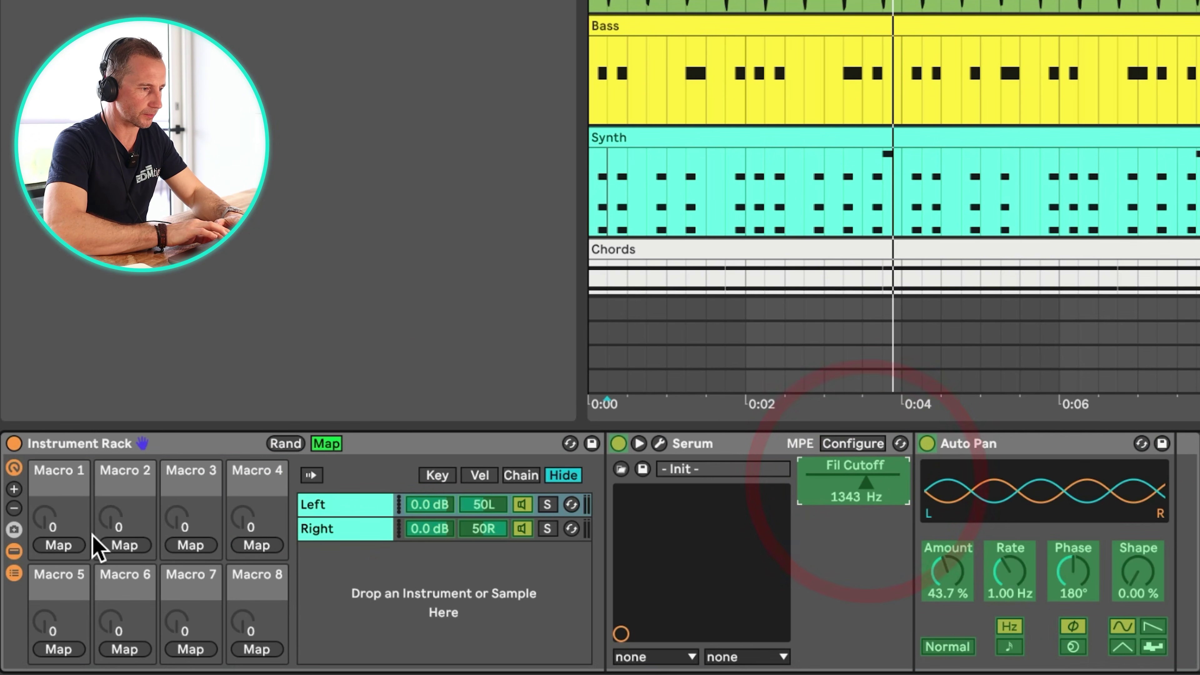
{"action": "left_click", "coordinate": [72, 545]}
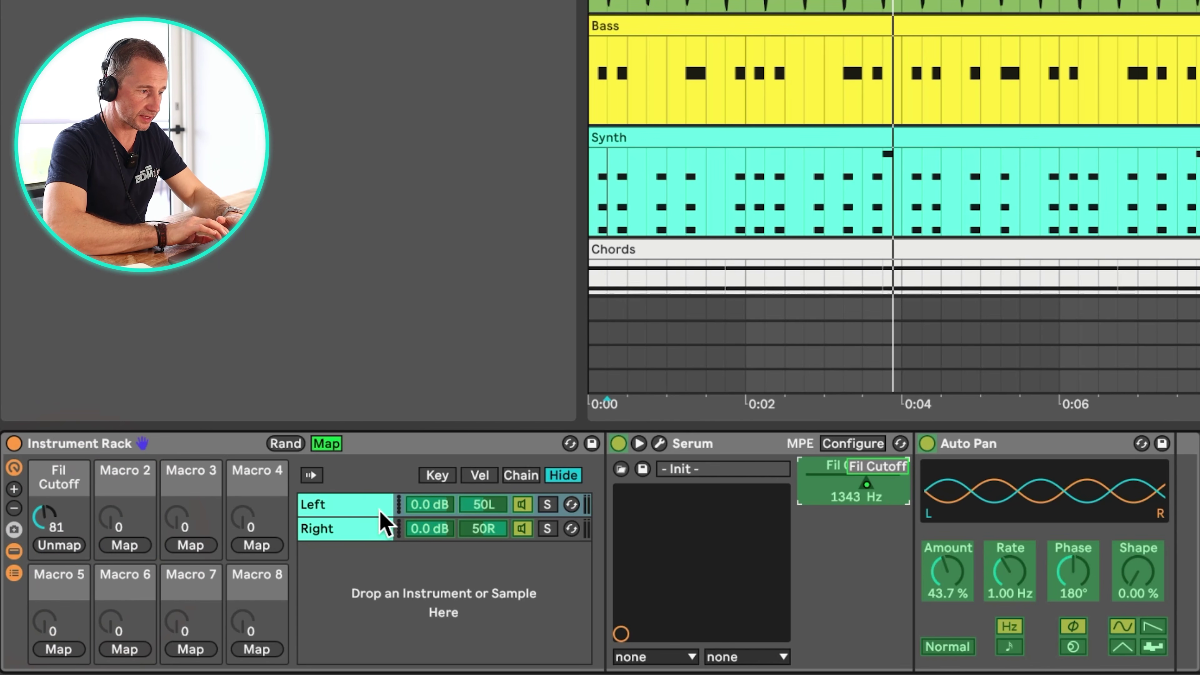
{"action": "left_click", "coordinate": [326, 443]}
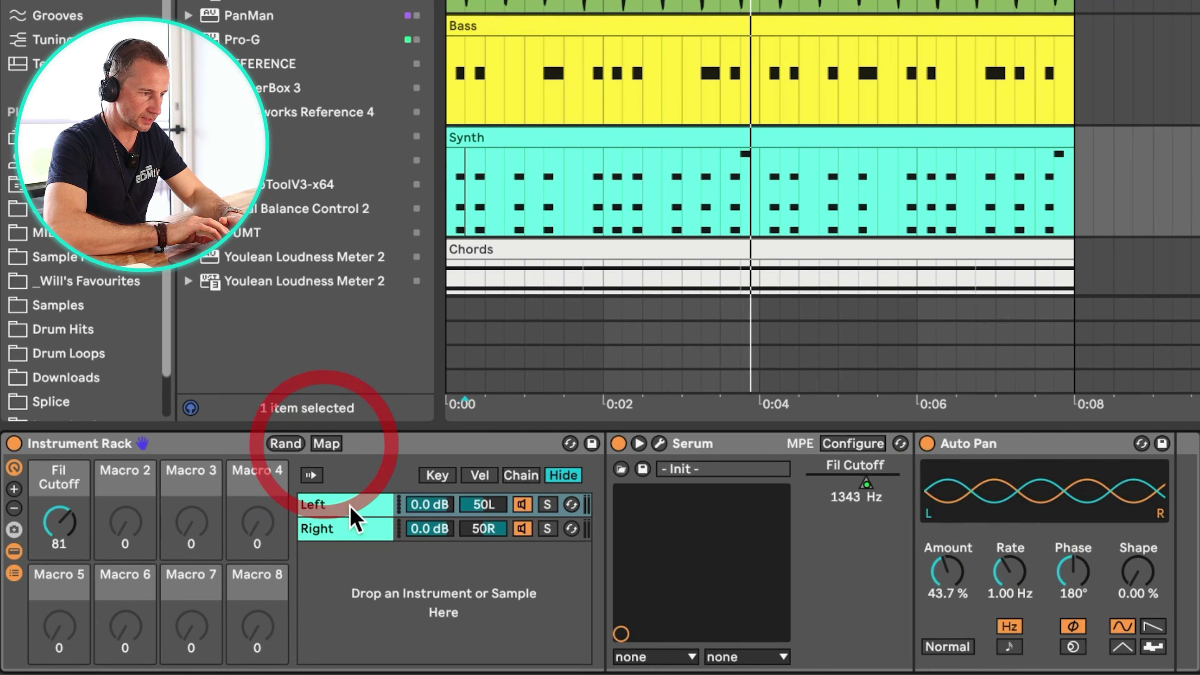
Map the Right chain's Serum Fil Cutoff to the same first macro as the Left chain
{"action": "left_click", "coordinate": [350, 505]}
{"action": "left_click", "coordinate": [349, 527], "text": "shift"}
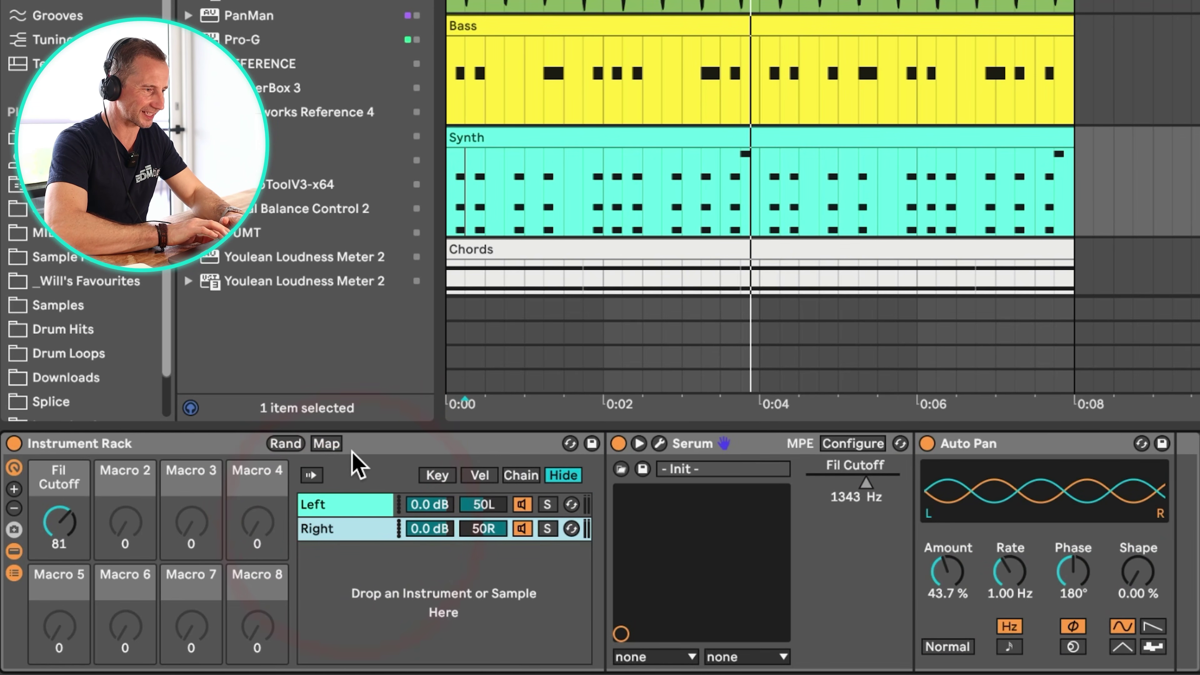
{"action": "left_click", "coordinate": [326, 444]}
{"action": "left_click", "coordinate": [858, 480]}
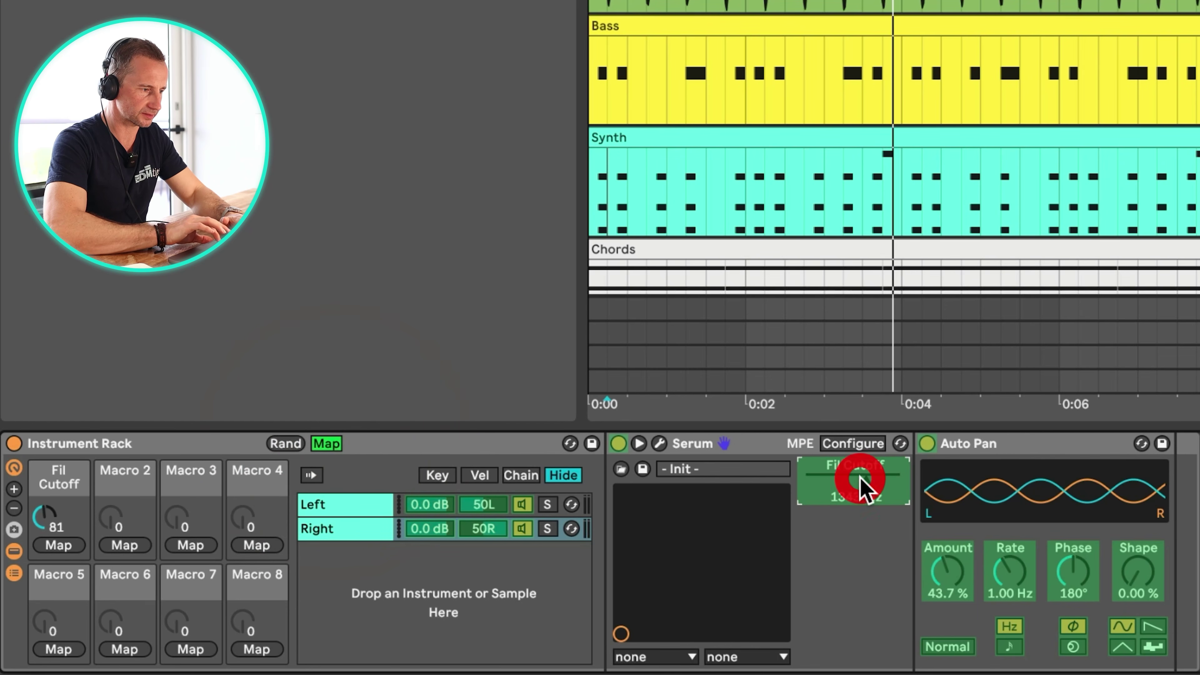
{"action": "left_click", "coordinate": [58, 545]}
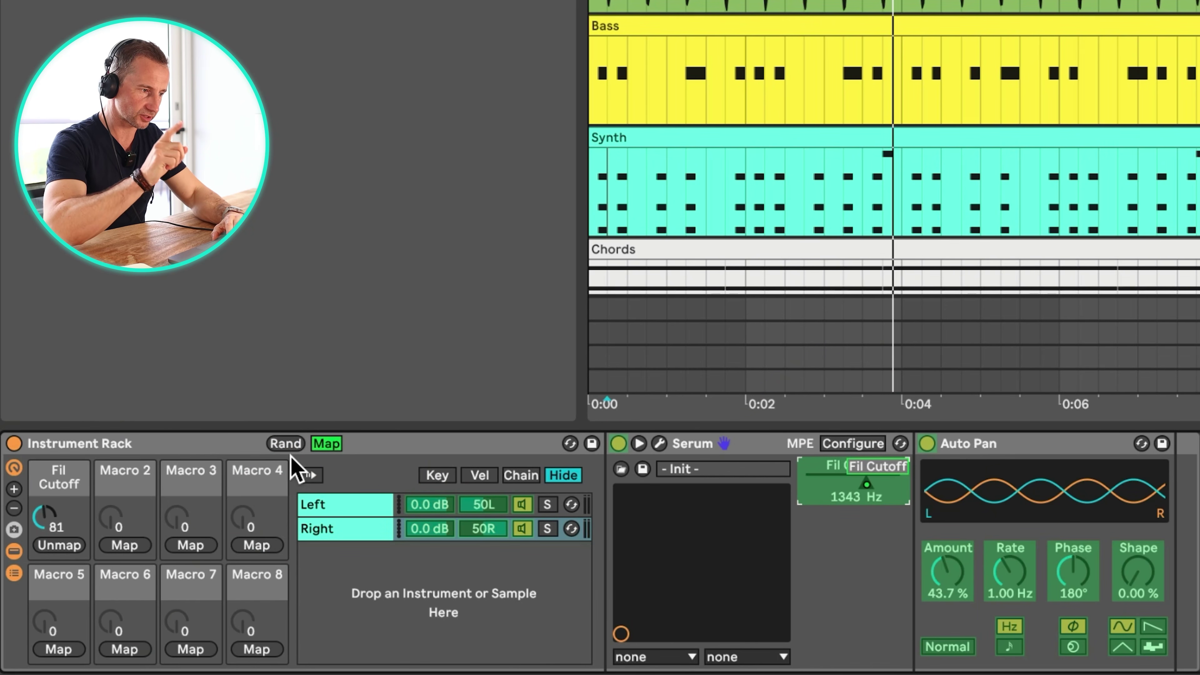
{"action": "left_click", "coordinate": [326, 445]}
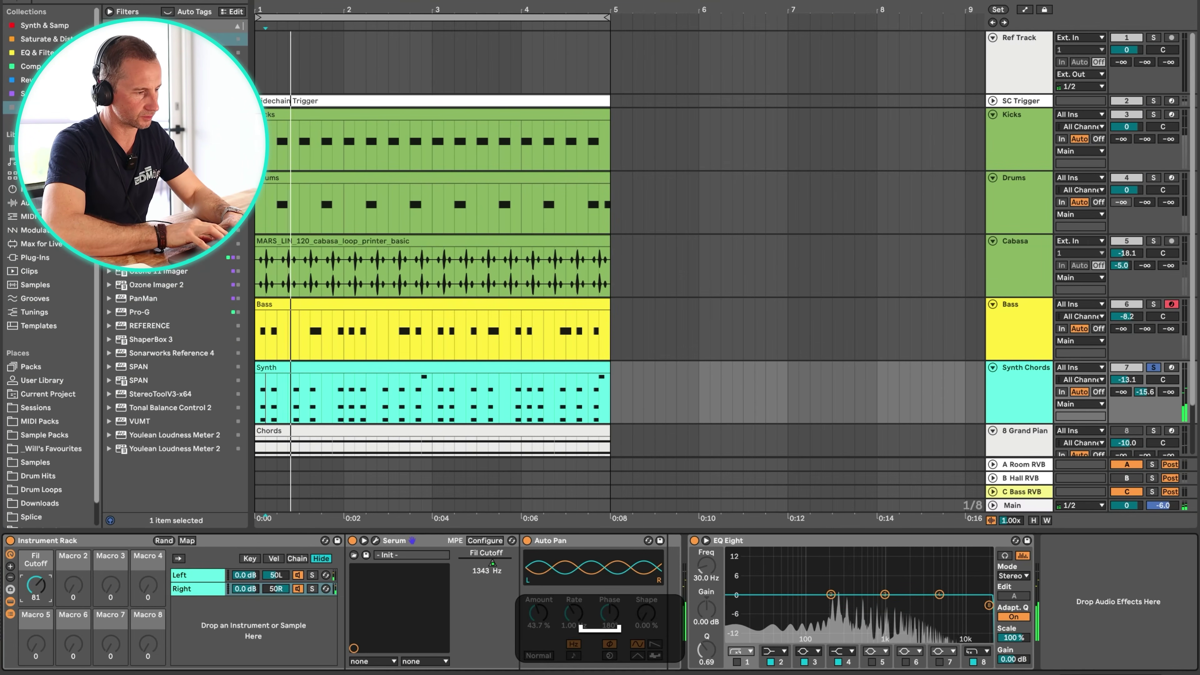
Set the Fil Cutoff macro to 76 and activate the B Hall RVB return track
{"action": "left_click_drag", "start_coordinate": [61, 543], "coordinate": [36, 556]}
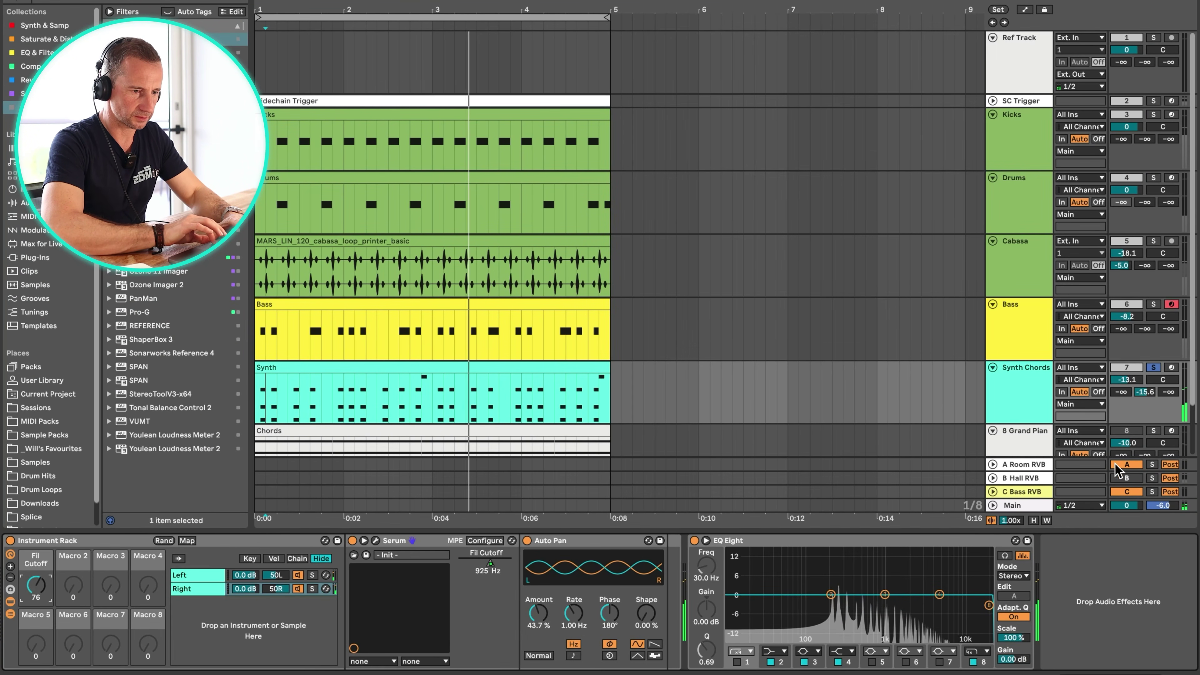
{"action": "left_click", "coordinate": [1128, 478]}
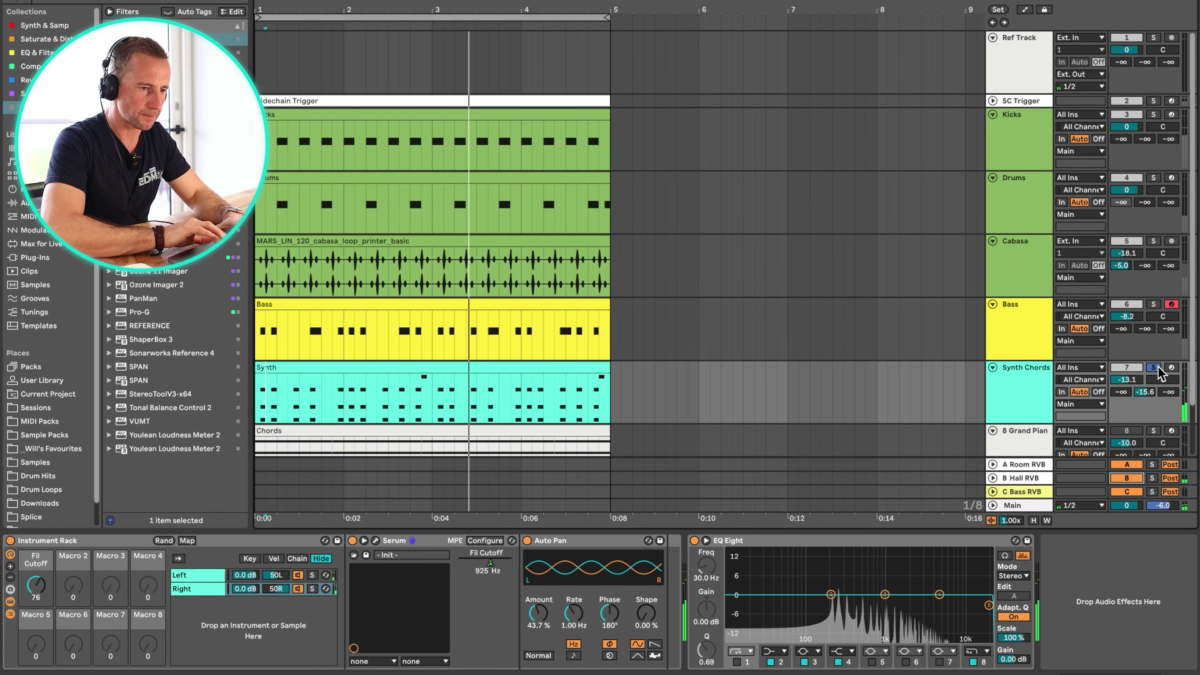
Insert a new return track below C Bass RVB
{"action": "left_click", "coordinate": [1018, 400]}
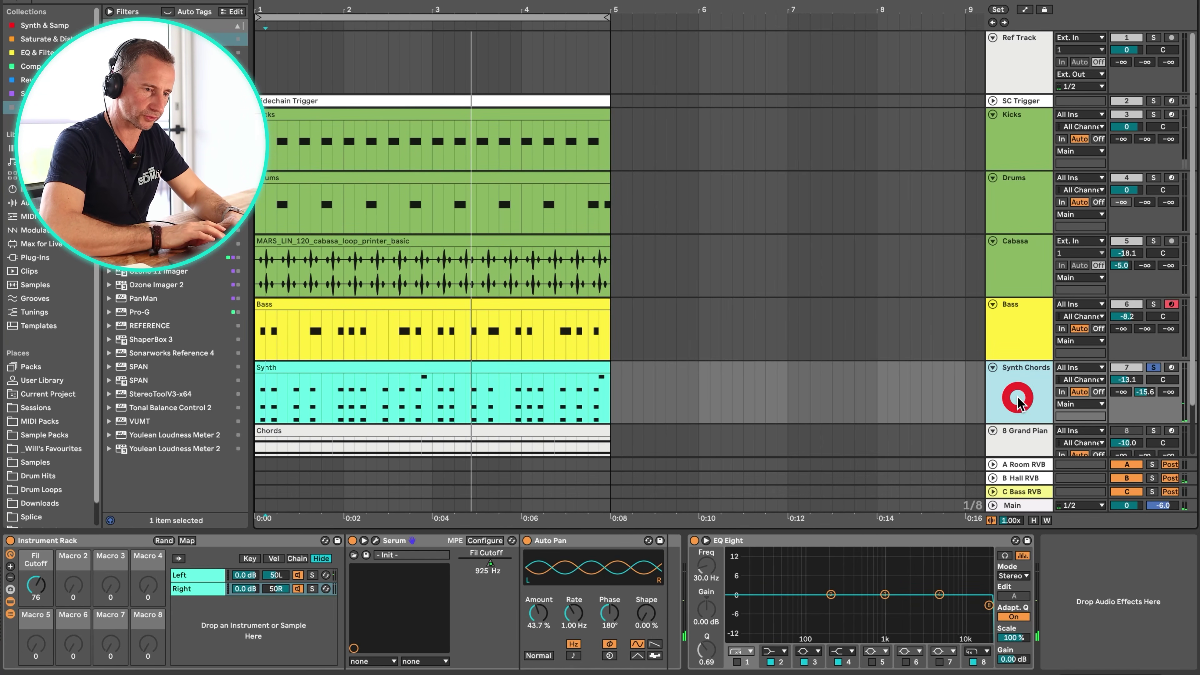
{"action": "left_click", "coordinate": [1023, 487]}
{"action": "key", "text": "alt+super+t"}
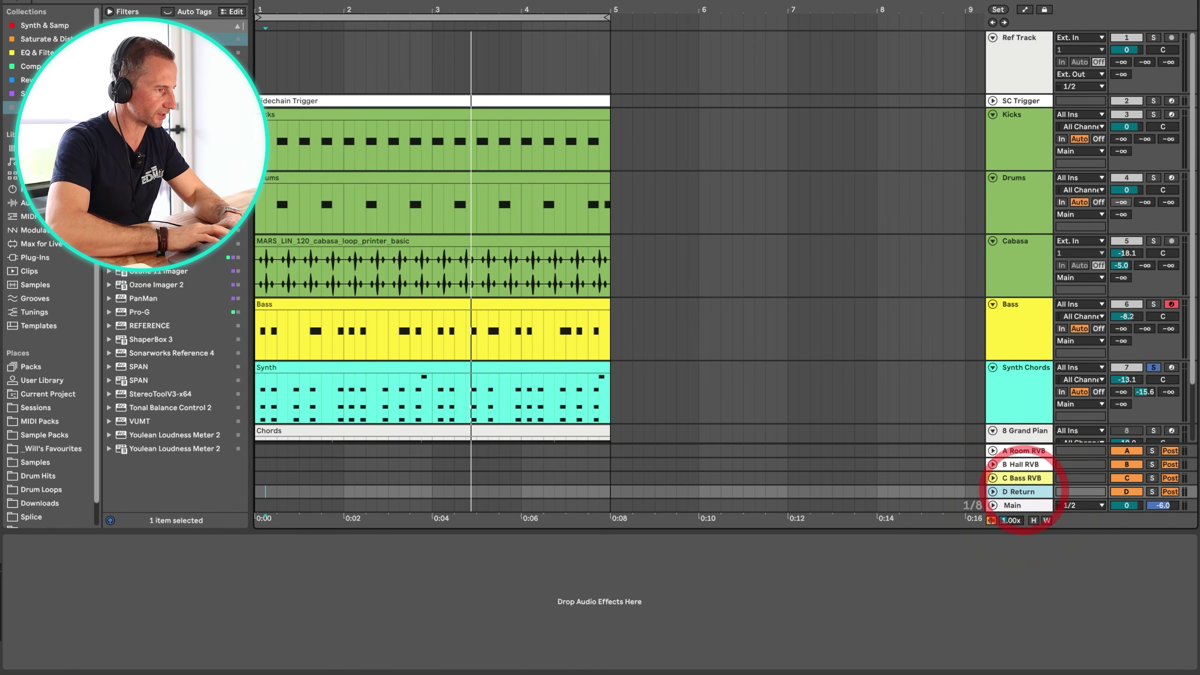
Add Echo to the new return track, with Dry/Wet at 100% and the channel mode set to Ping Pong
{"action": "left_click", "coordinate": [28, 79]}
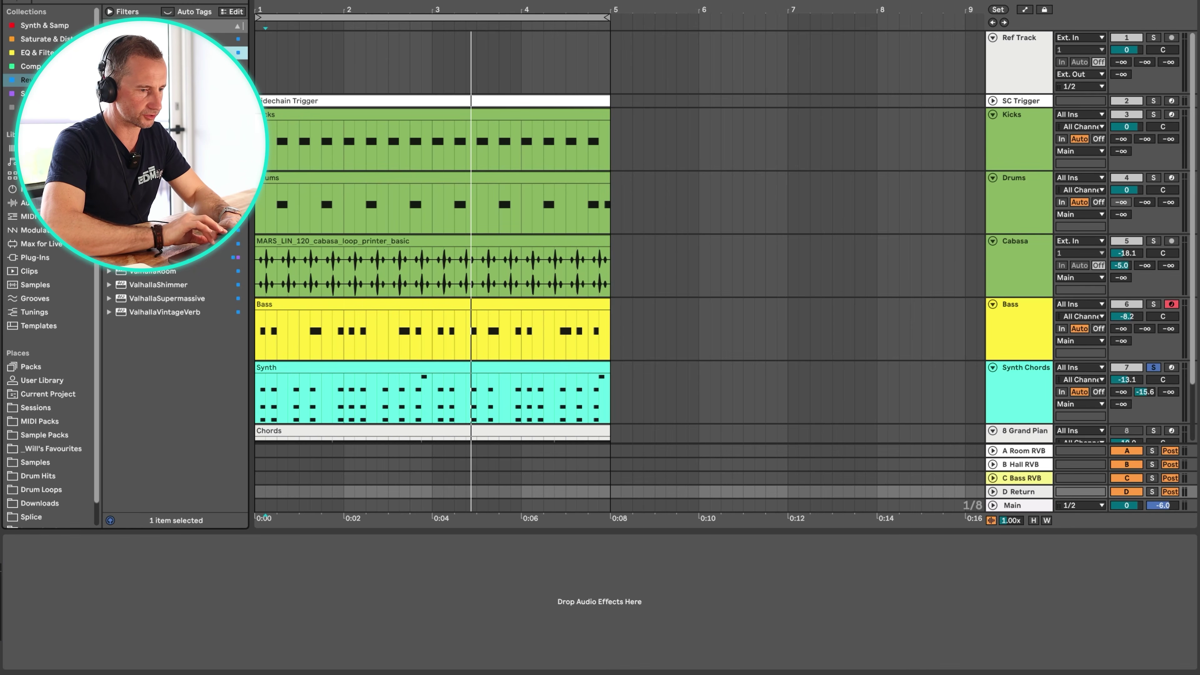
{"action": "left_click_drag", "start_coordinate": [61, 620], "coordinate": [62, 622]}
{"action": "left_click_drag", "start_coordinate": [355, 657], "coordinate": [356, 658]}
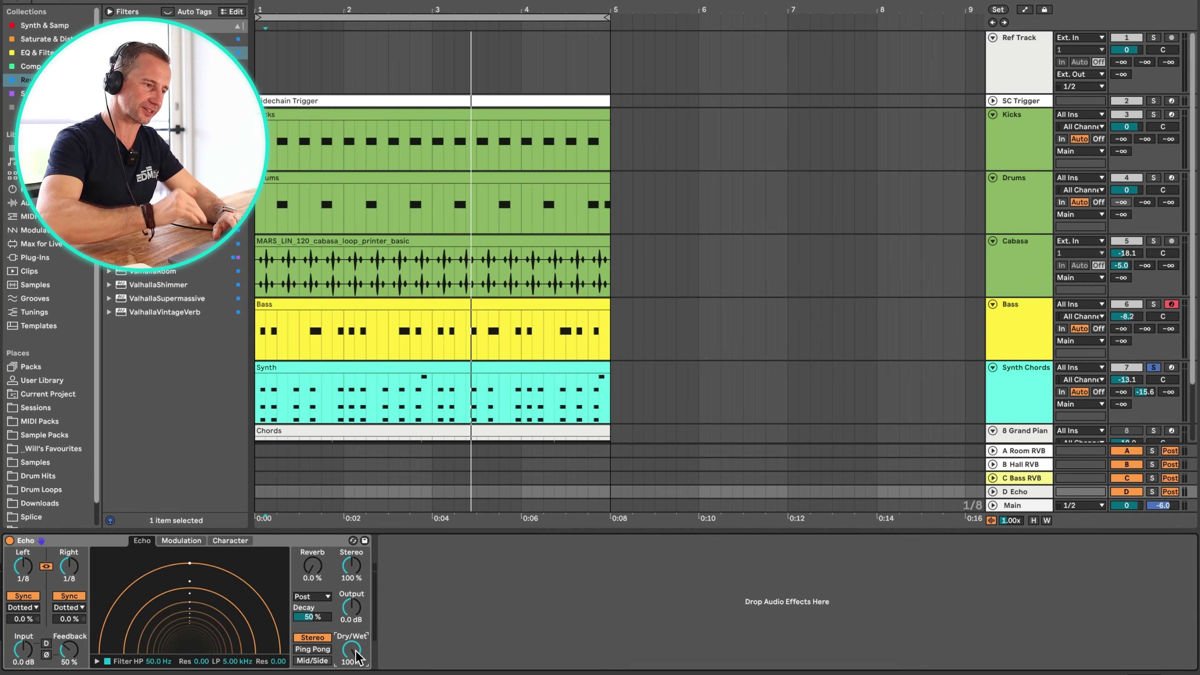
{"action": "left_click", "coordinate": [320, 650]}
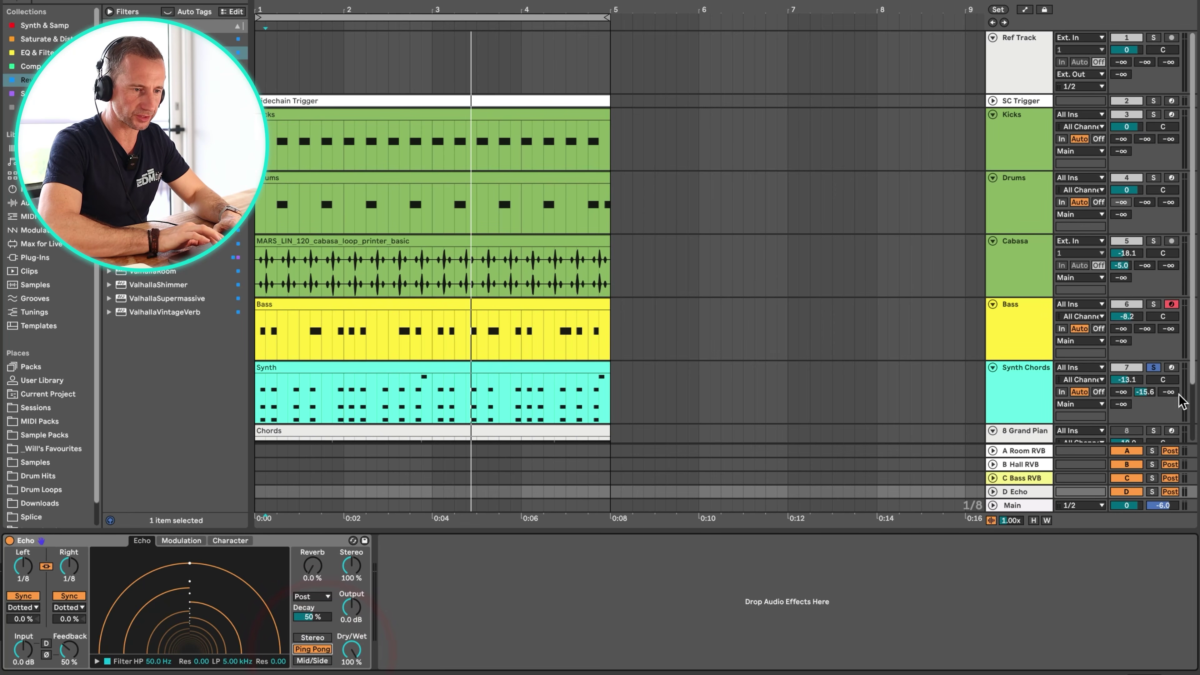
During playback, set the Synth Chords track's send D to the Echo return to -10.6 dB
{"action": "key", "text": "space"}
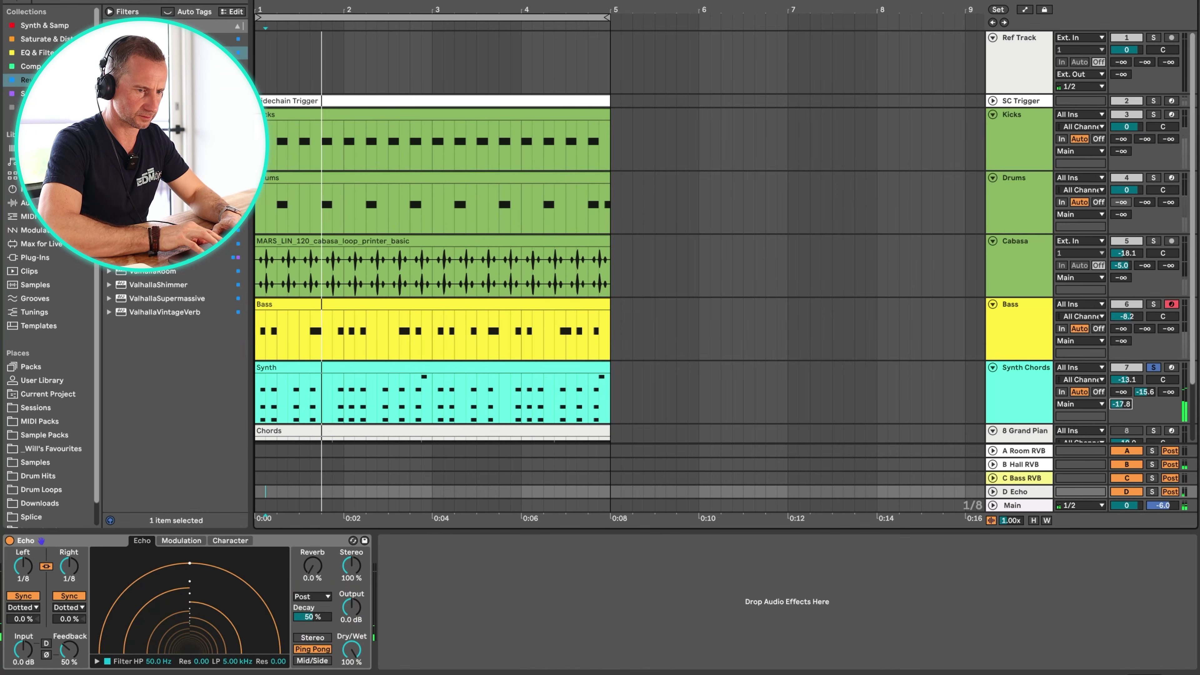
{"action": "mouse_move", "coordinate": [1125, 403]}
{"action": "left_mouse_down"}
{"action": "mouse_move", "coordinate": [1125, 387]}
{"action": "mouse_move", "coordinate": [1123, 409]}
{"action": "left_mouse_up"}
Add a Compressor after EQ Eight at the end of the Synth Chords device chain
{"action": "left_click", "coordinate": [1021, 388]}
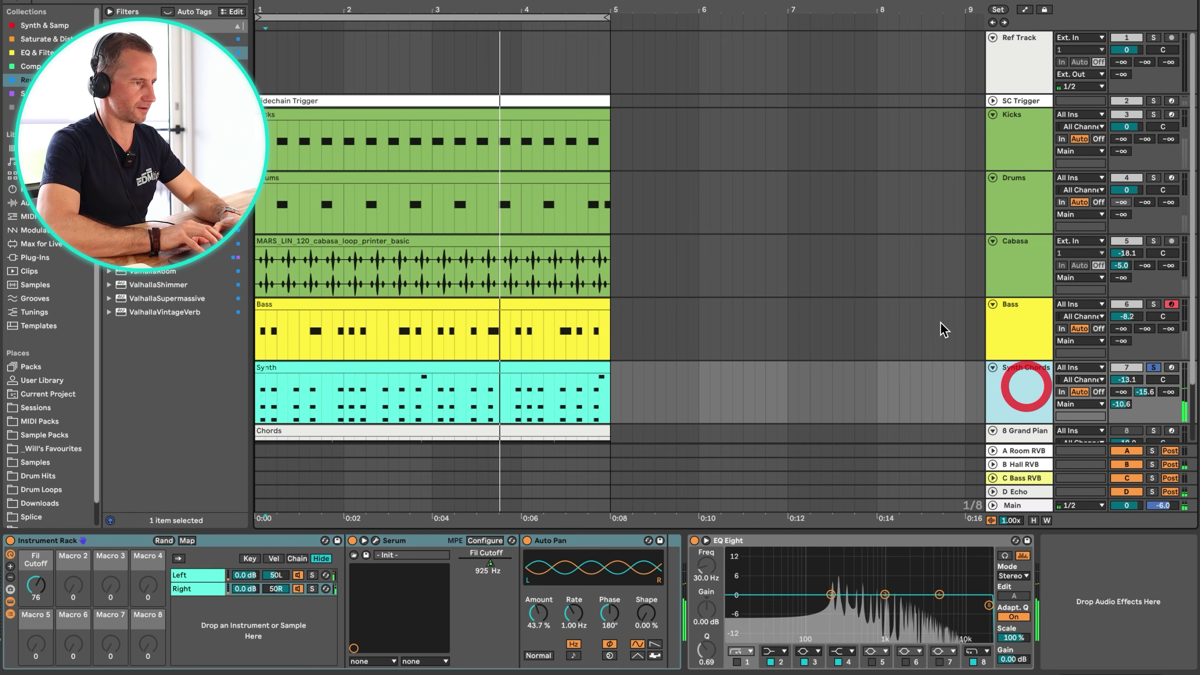
{"action": "left_click", "coordinate": [31, 64]}
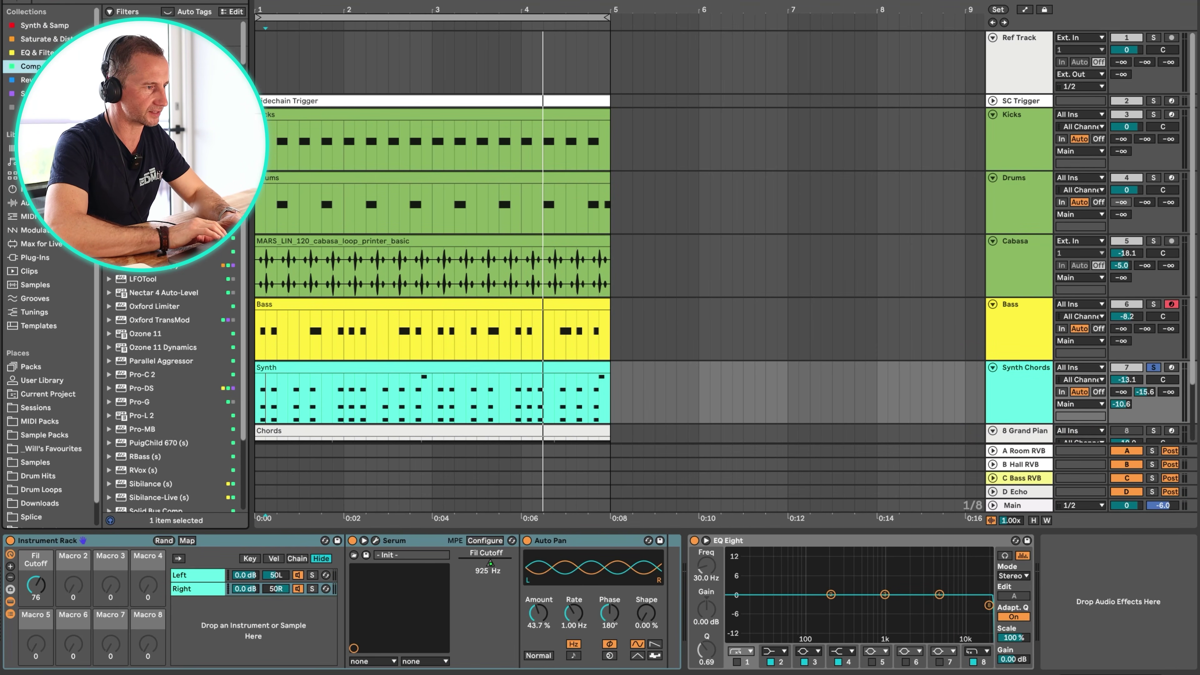
{"action": "left_click_drag", "start_coordinate": [502, 352], "coordinate": [1070, 615]}
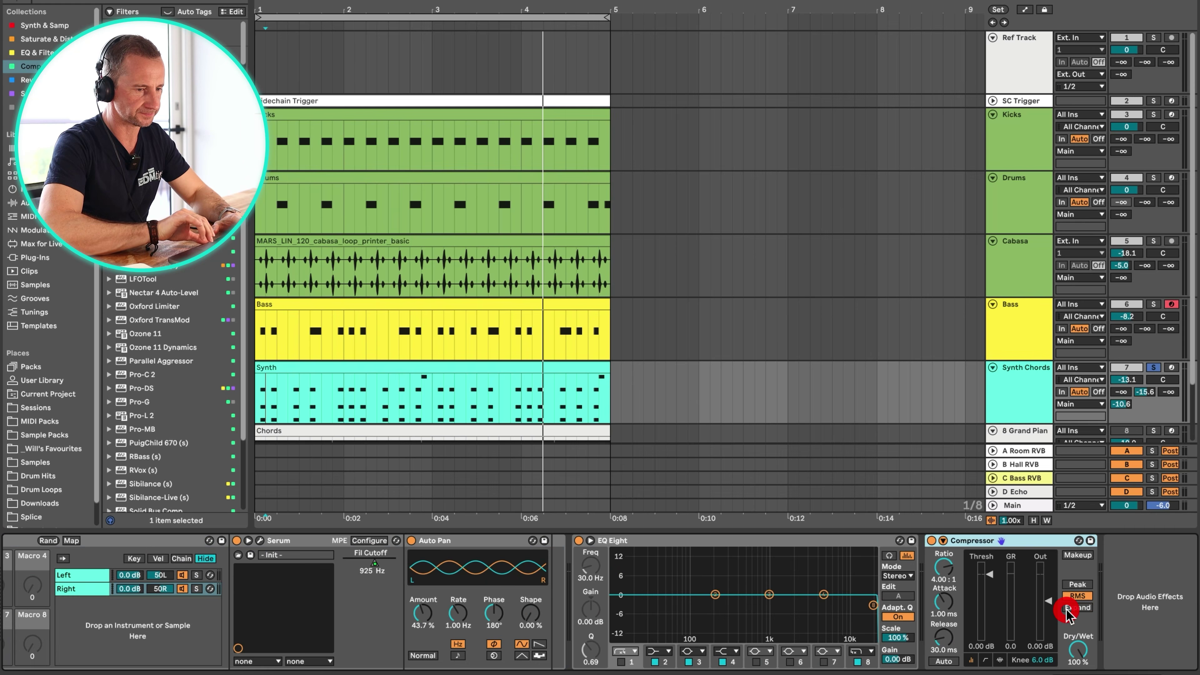
Expand the Compressor's sidechain section and set its audio source to SC Trigger
{"action": "left_click", "coordinate": [633, 544]}
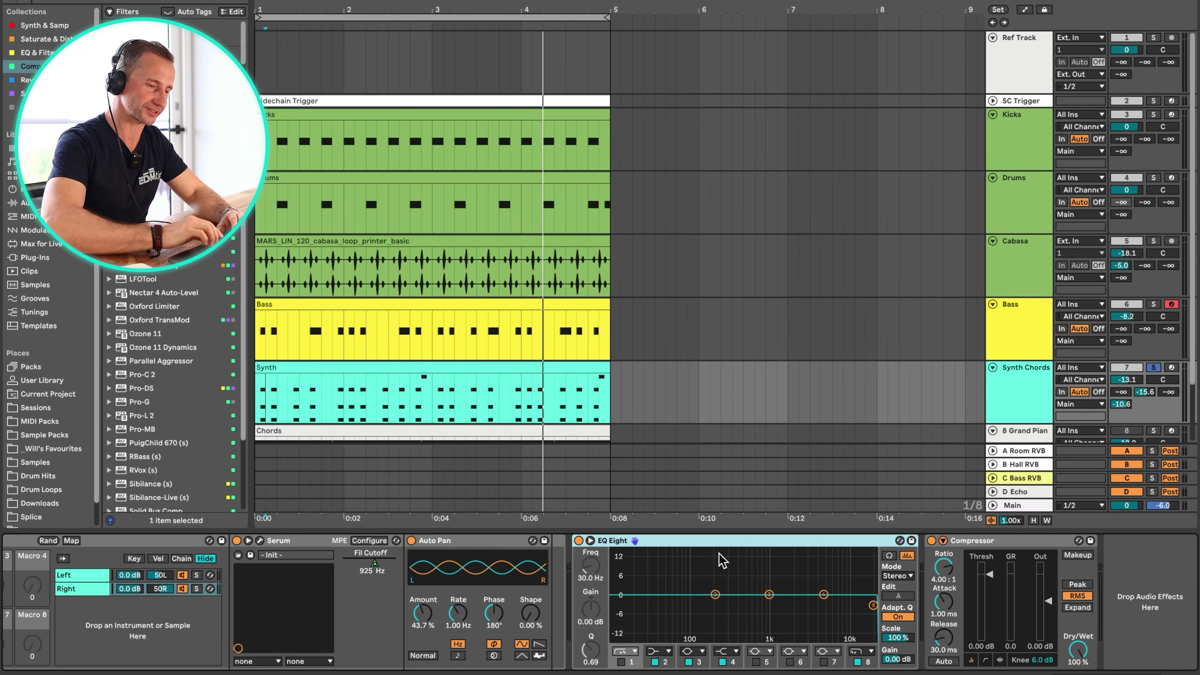
{"action": "left_click", "coordinate": [967, 541]}
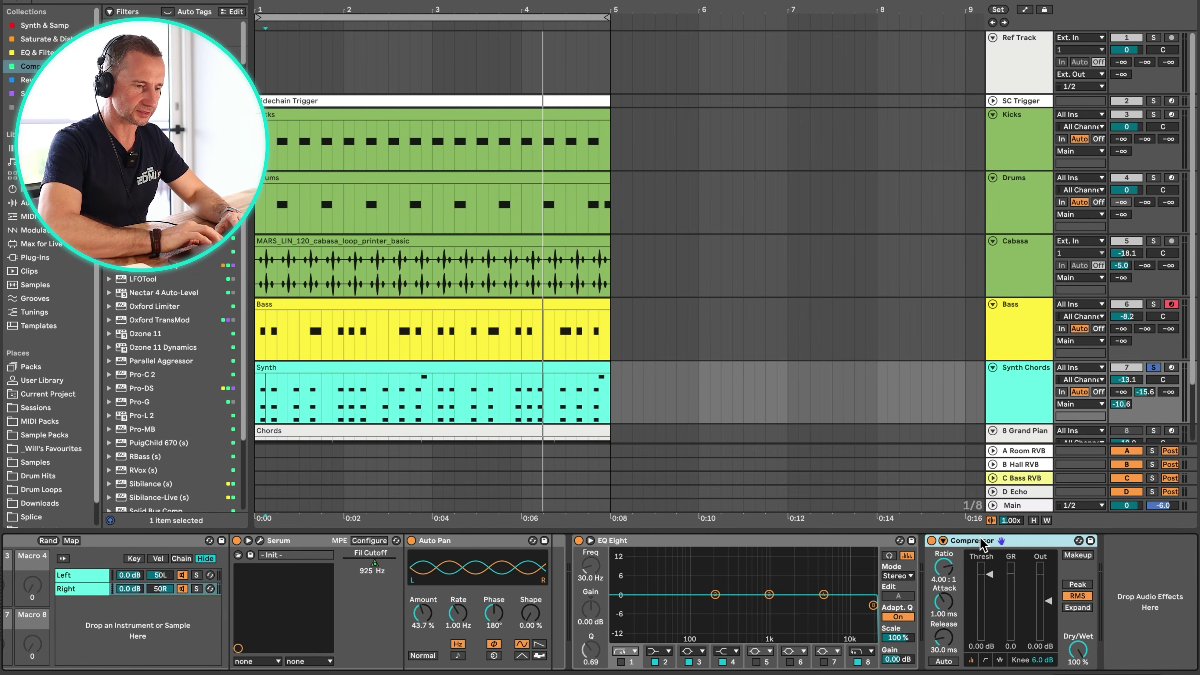
{"action": "left_click", "coordinate": [943, 541]}
{"action": "left_click", "coordinate": [954, 575]}
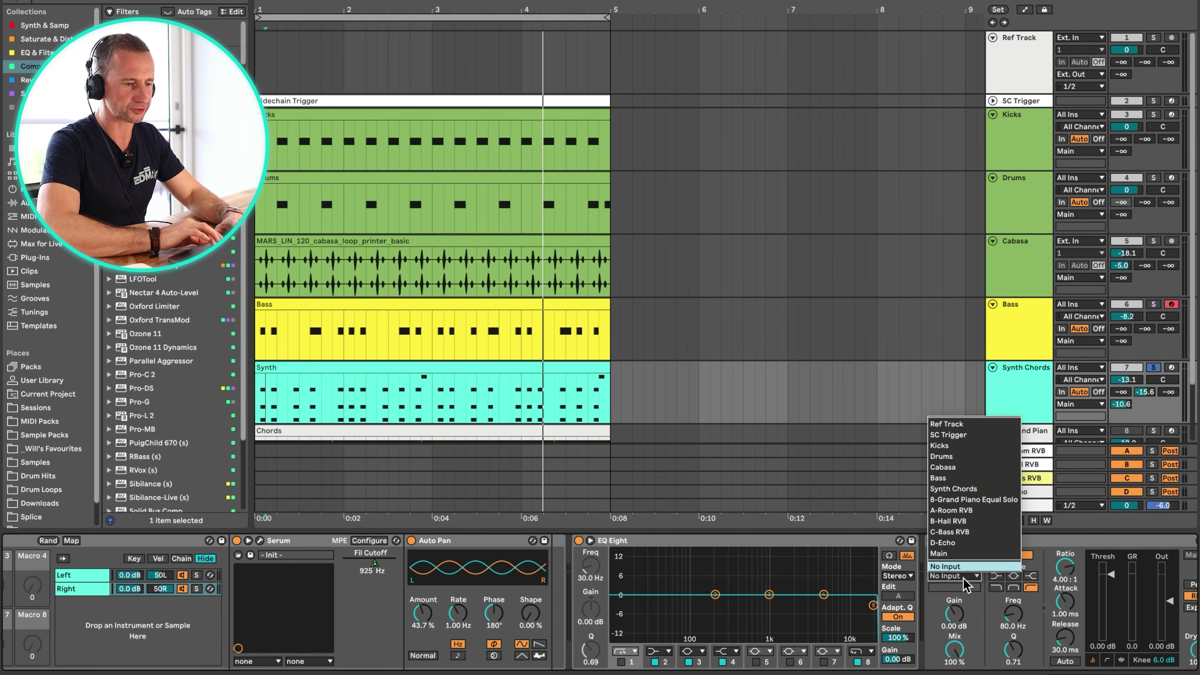
{"action": "left_click", "coordinate": [952, 435]}
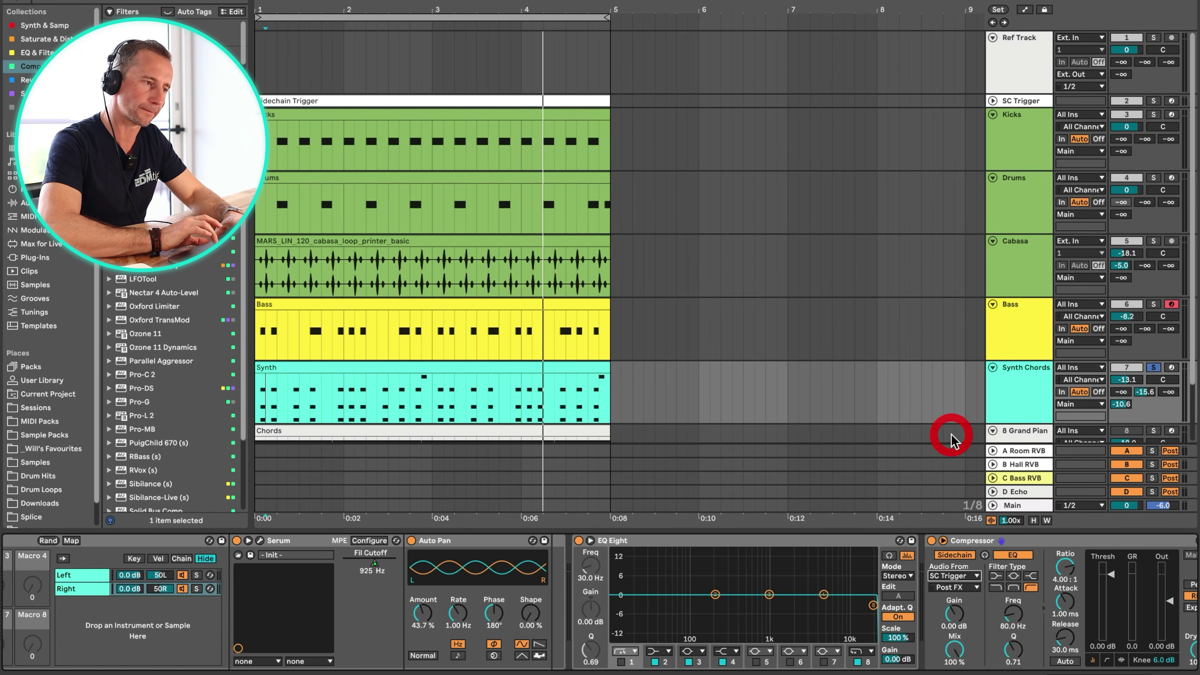
Examine the SC Trigger track's clip, rimshot instrument and output routing options, leaving the track folded again
{"action": "left_click", "coordinate": [993, 101]}
{"action": "left_click", "coordinate": [275, 106]}
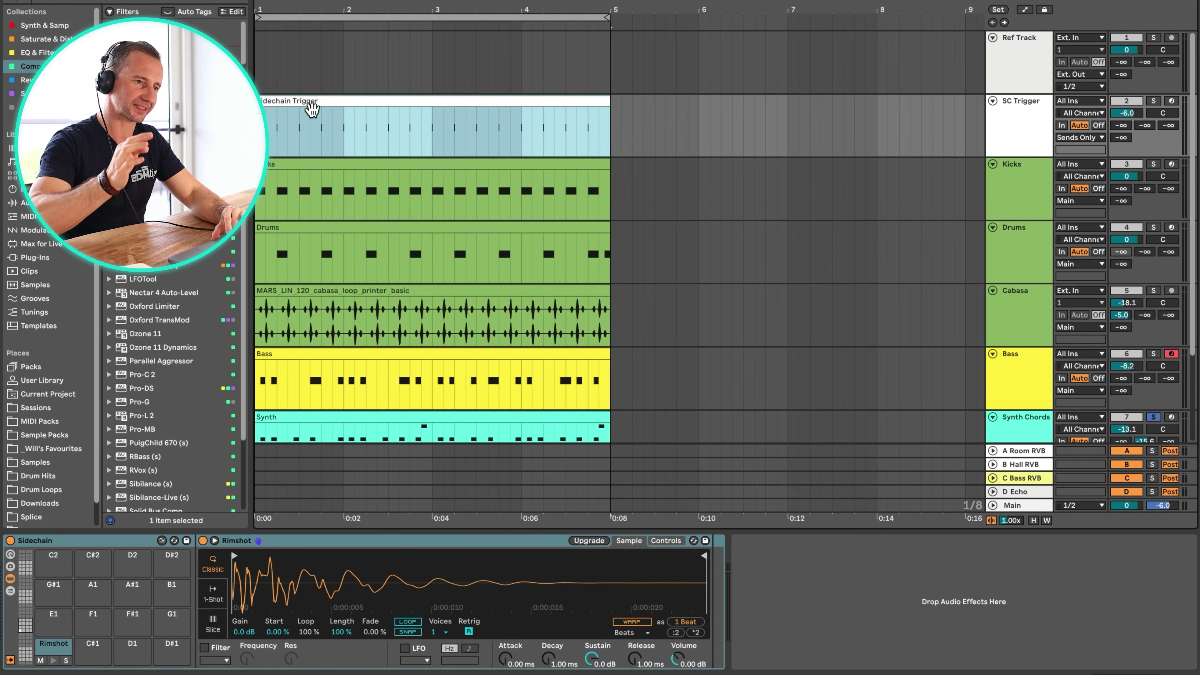
{"action": "left_click", "coordinate": [1008, 126]}
{"action": "left_click", "coordinate": [1087, 136]}
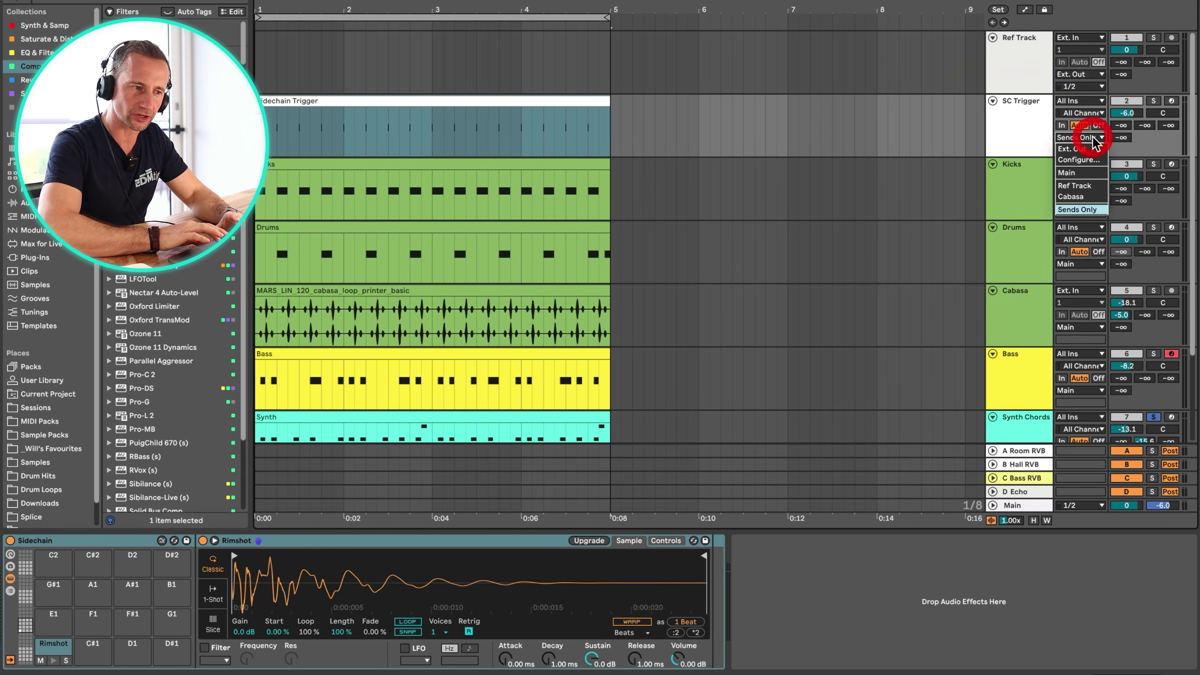
{"action": "left_click", "coordinate": [1013, 126]}
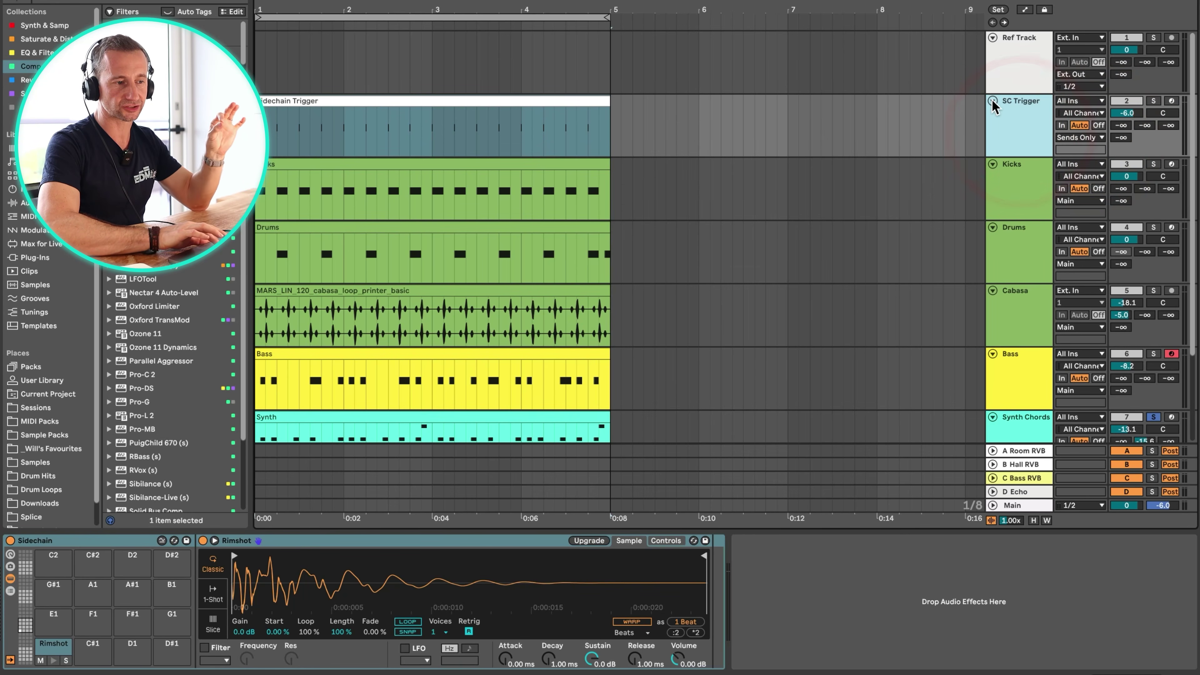
{"action": "left_click", "coordinate": [993, 102]}
Rename the Synth Chords track's Compressor as SC COMP
{"action": "left_click", "coordinate": [1014, 403]}
{"action": "left_click", "coordinate": [933, 544]}
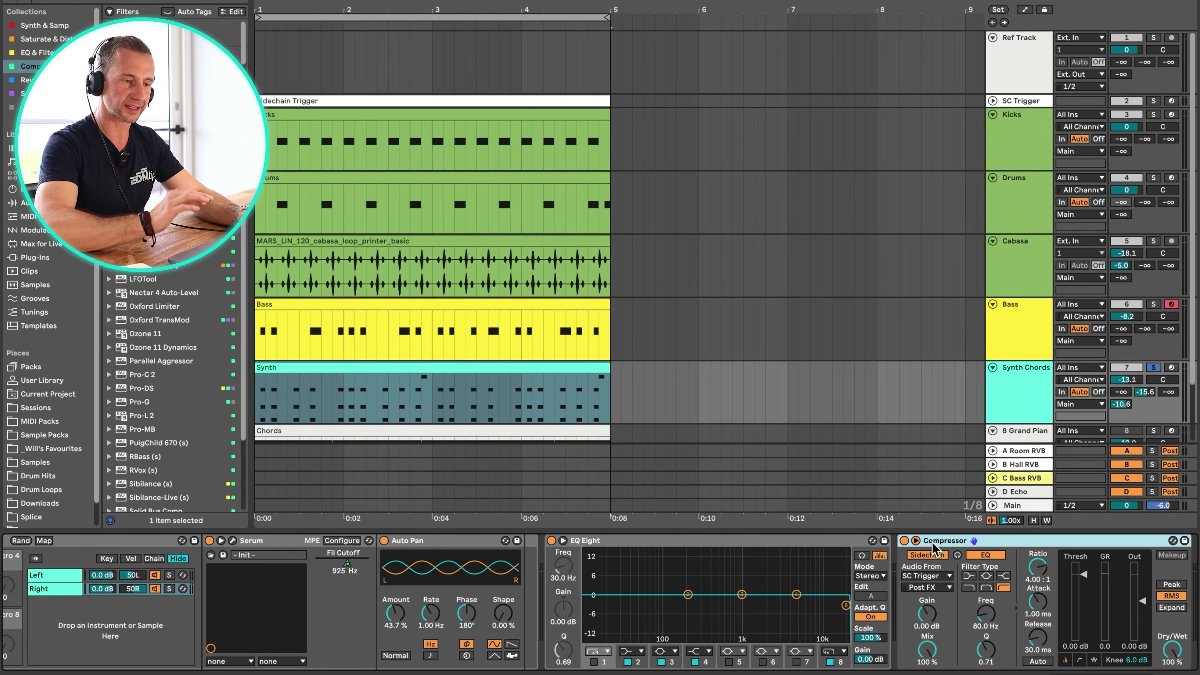
{"action": "key", "text": "super+r"}
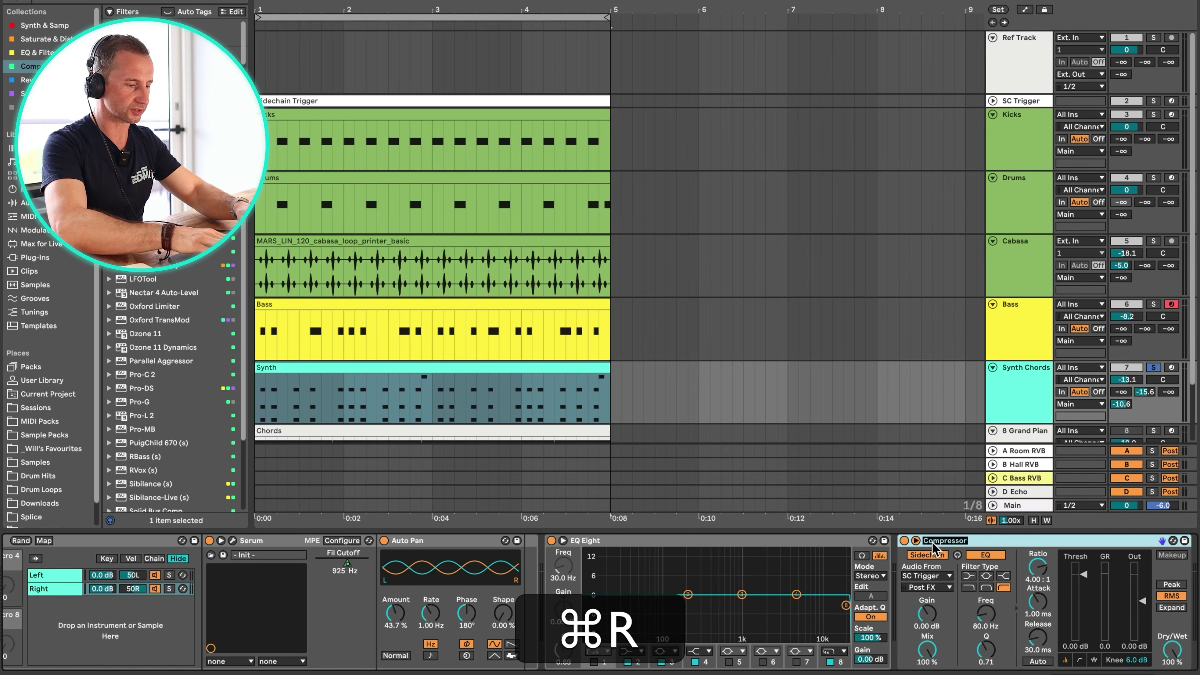
{"action": "type", "text": "SC COMP"}
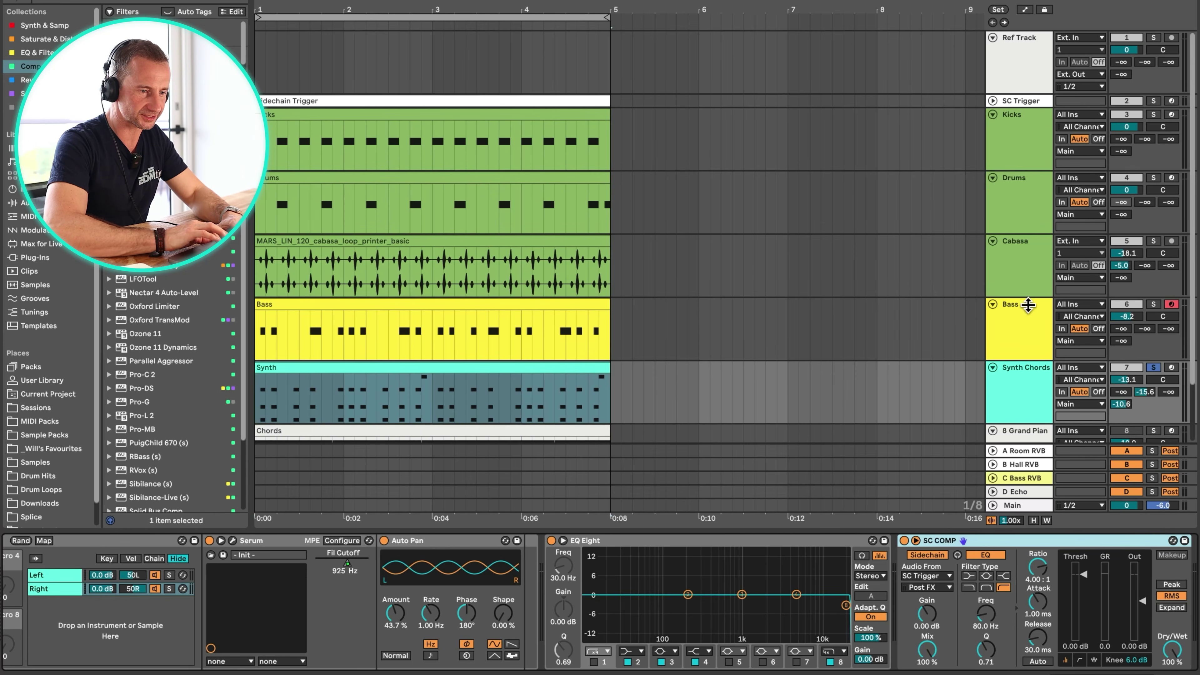
Play the Synth Chords and lower the SC COMP threshold to -∞ dB
{"action": "left_click", "coordinate": [1035, 379]}
{"action": "key", "text": "space"}
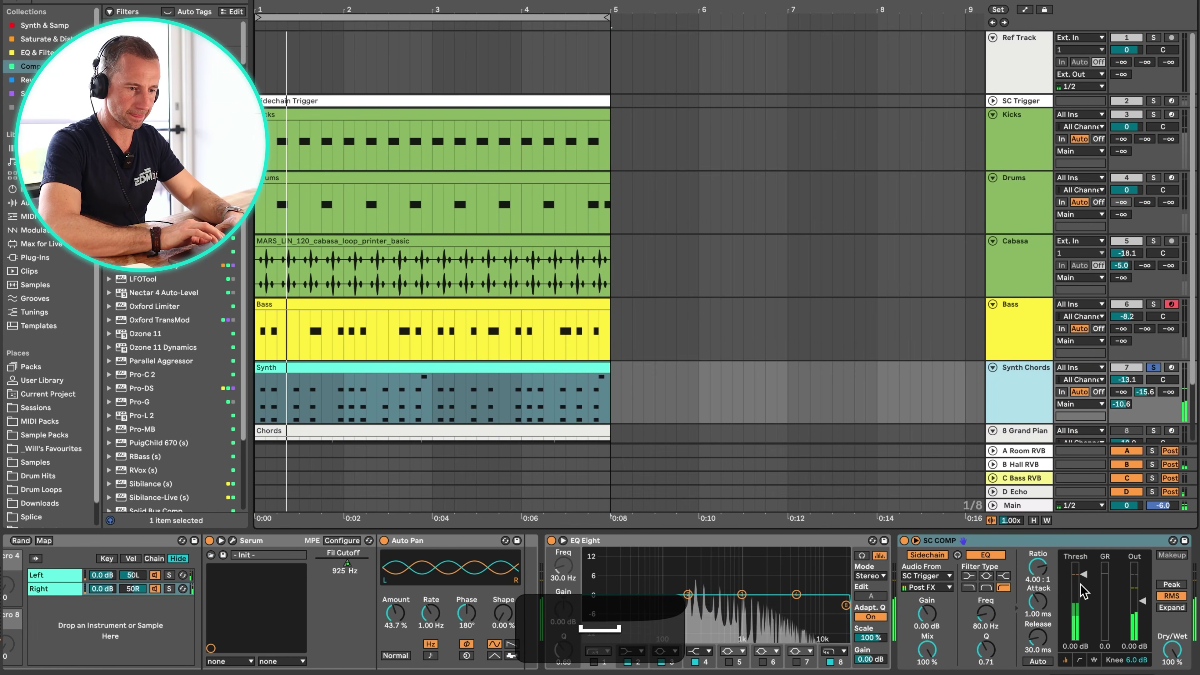
{"action": "left_click_drag", "start_coordinate": [1084, 575], "coordinate": [1084, 640]}
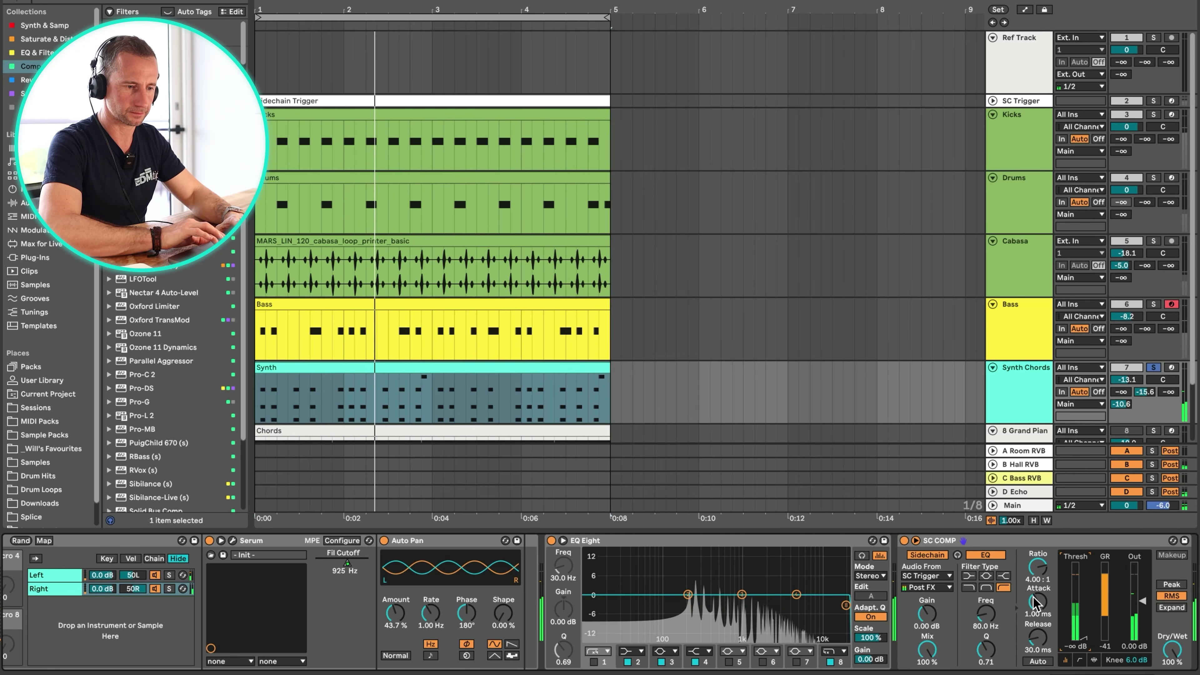
Set SC COMP's attack to 0.01 ms, release to 58.2 ms and threshold to -46.6 dB, and copy it to the Bass track
{"action": "left_click_drag", "start_coordinate": [1038, 603], "coordinate": [1084, 631]}
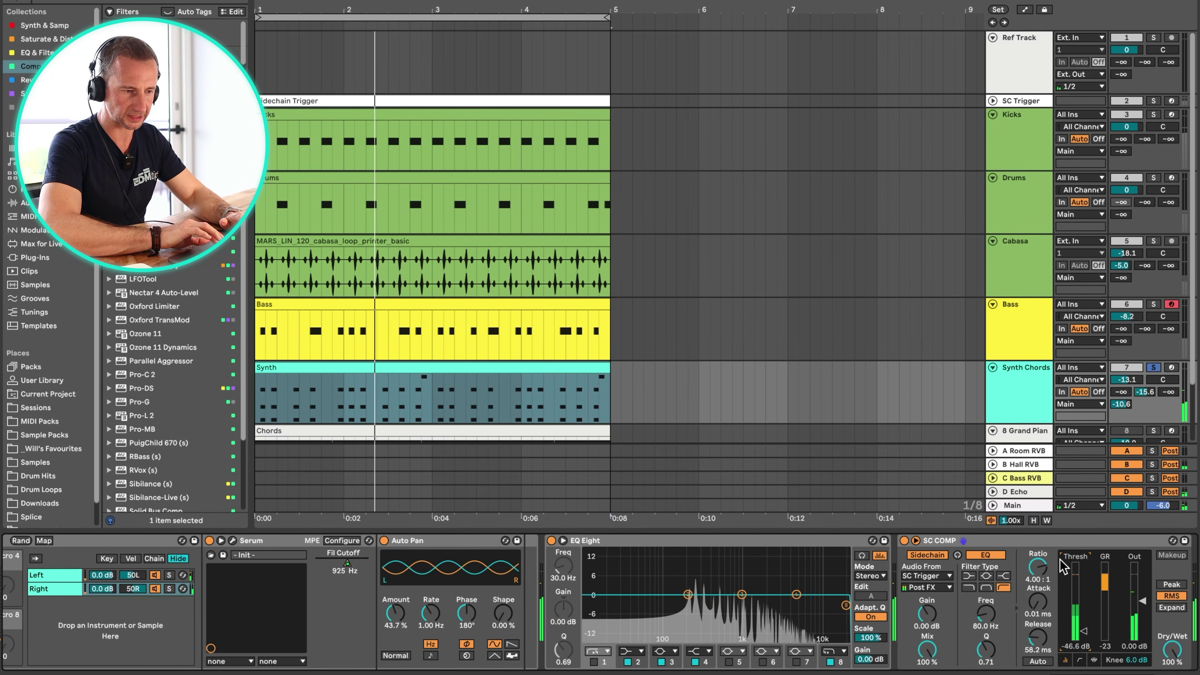
{"action": "left_click", "coordinate": [1032, 541]}
{"action": "key", "text": "super+c"}
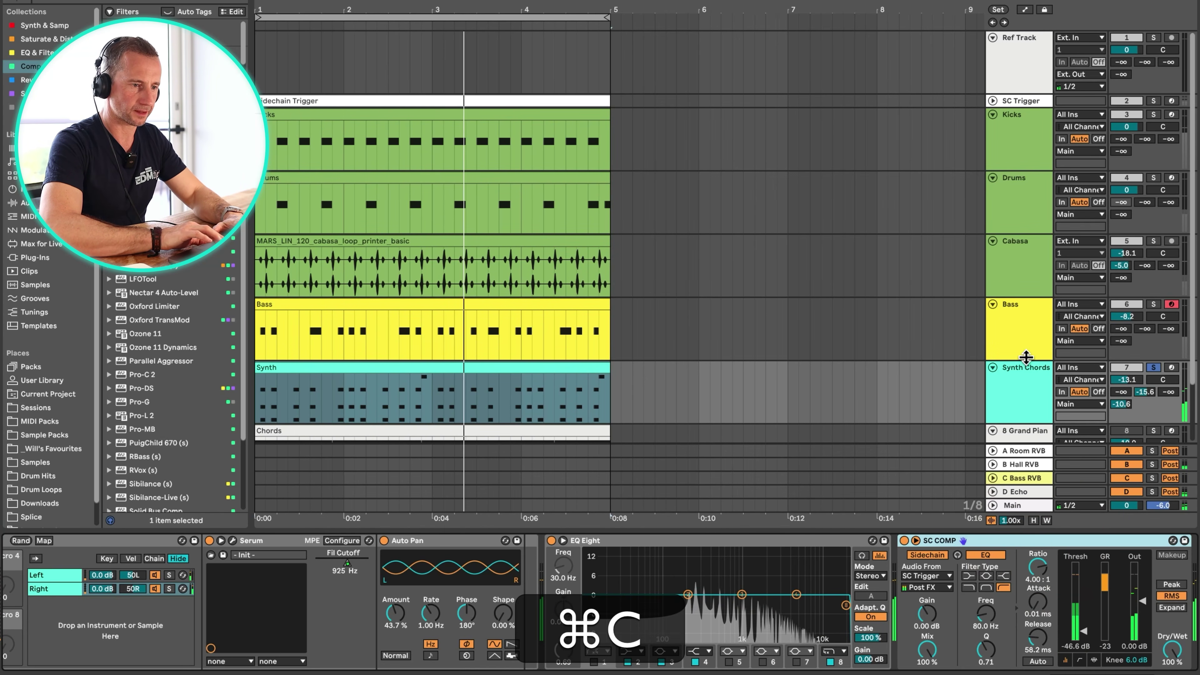
{"action": "left_click", "coordinate": [1023, 347]}
{"action": "left_click", "coordinate": [893, 565]}
{"action": "key", "text": "super+v"}
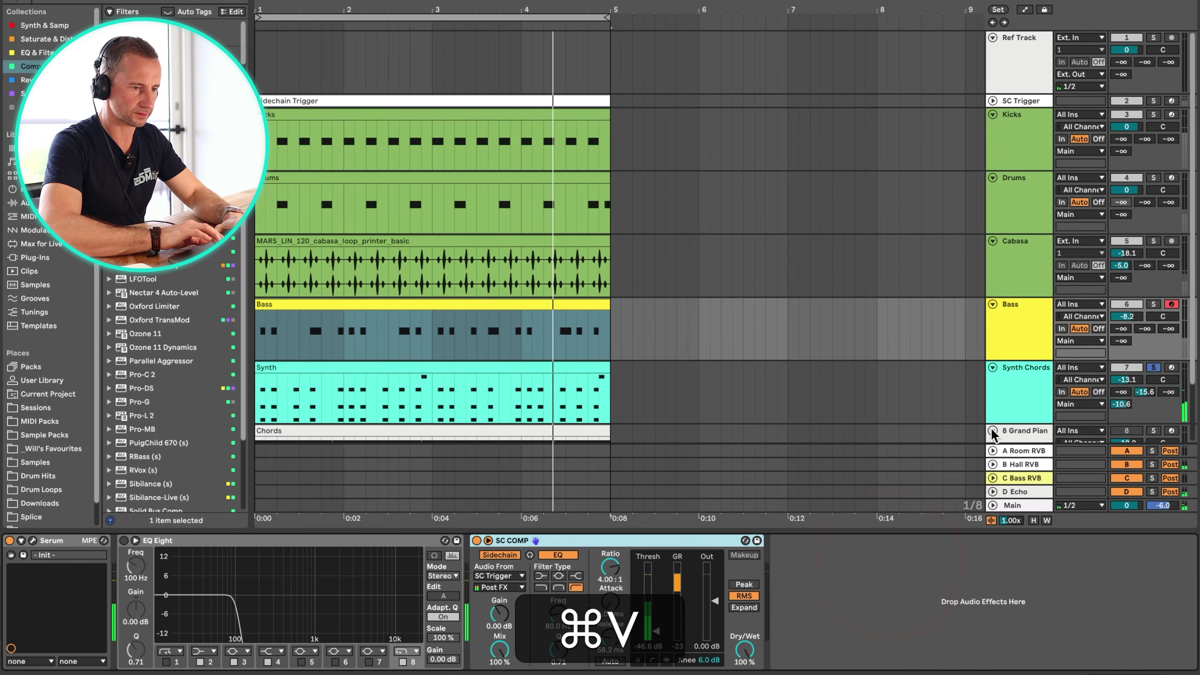
Enable the low-cut band 1 in the Synth Chords track's EQ Eight and set its frequency to 115 Hz
{"action": "left_click", "coordinate": [1004, 395]}
{"action": "key", "text": "super+v"}
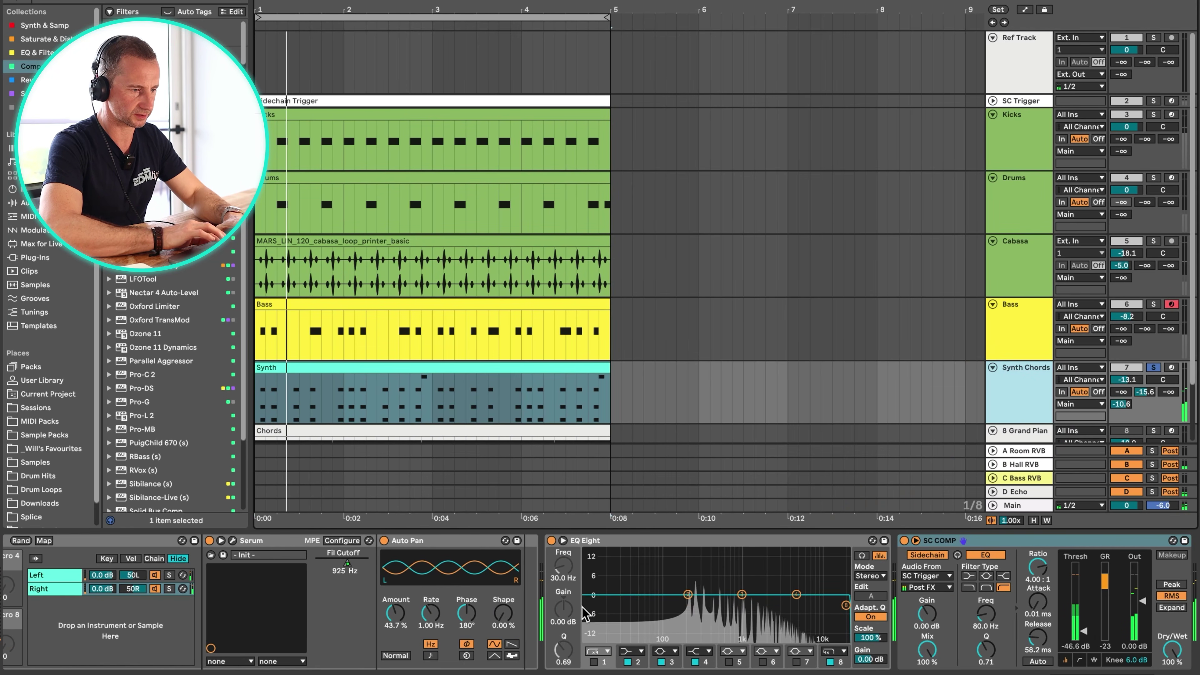
{"action": "left_click", "coordinate": [611, 539]}
{"action": "left_click", "coordinate": [594, 662]}
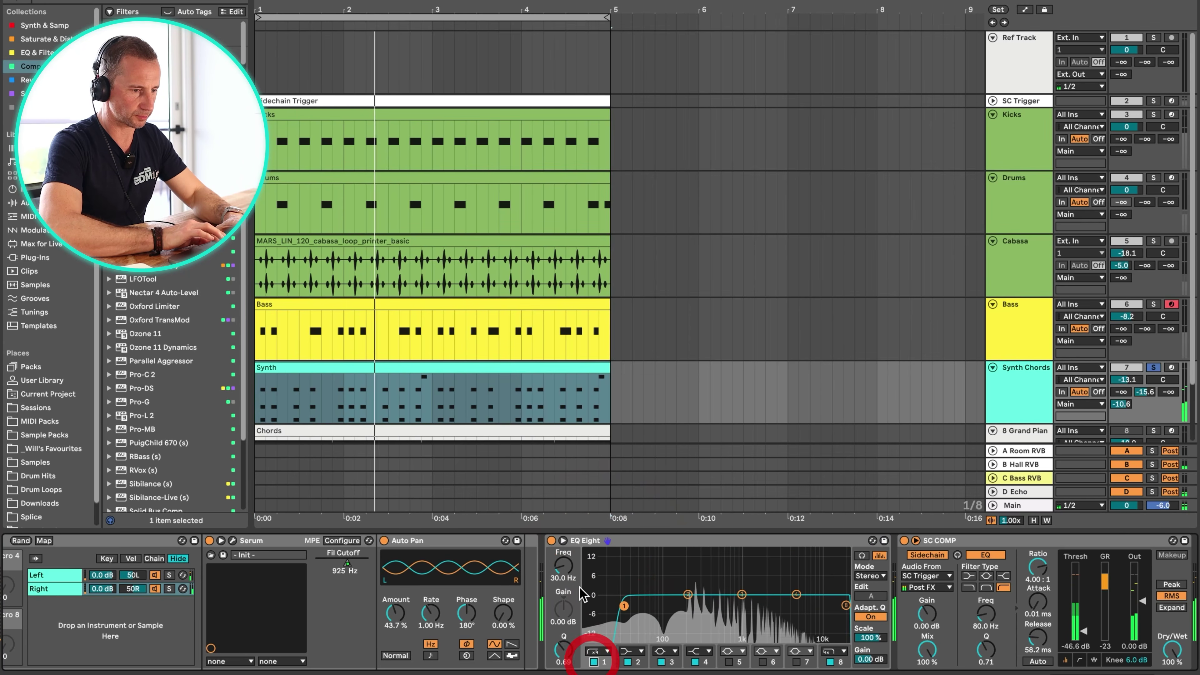
{"action": "left_click_drag", "start_coordinate": [563, 566], "coordinate": [563, 546]}
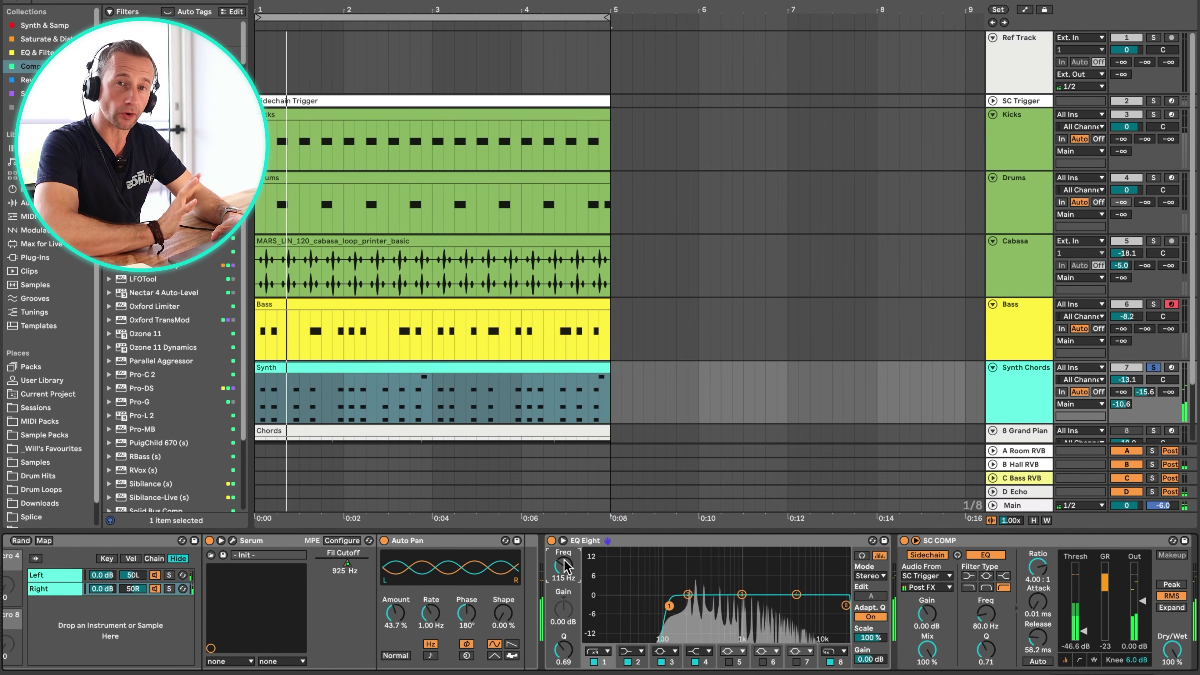
Unsolo the Synth Chords, lower its track volume to -13.4 dB and save the set
{"action": "left_click", "coordinate": [1154, 367]}
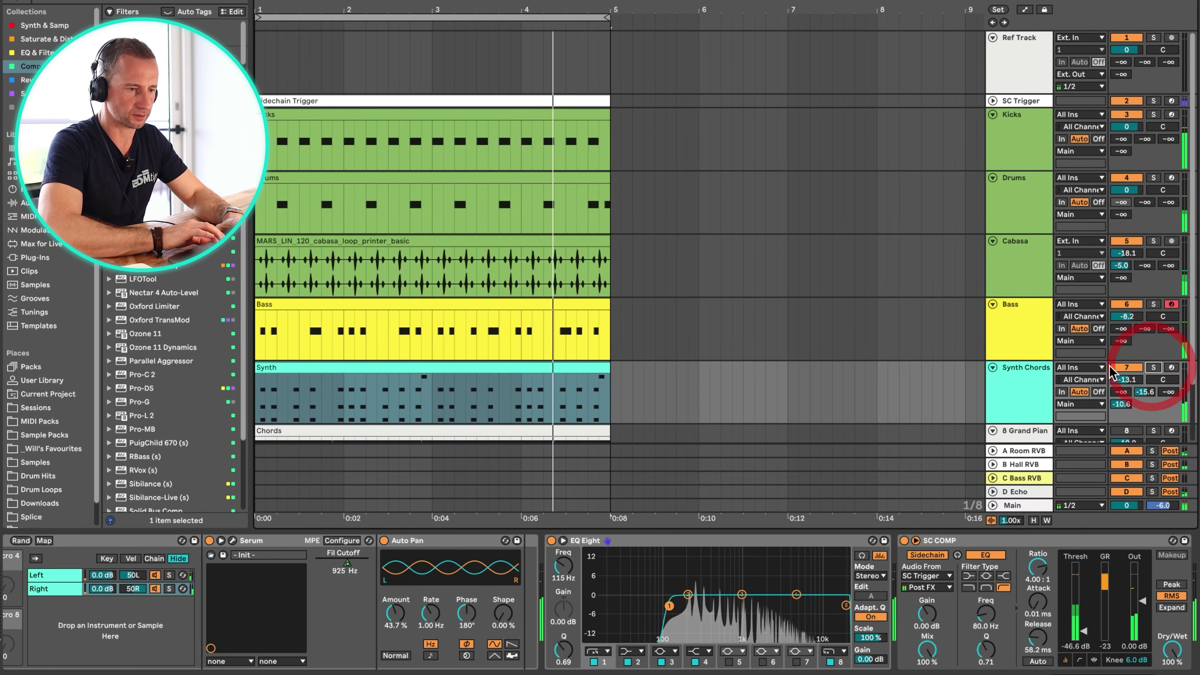
{"action": "key", "text": "Up"}
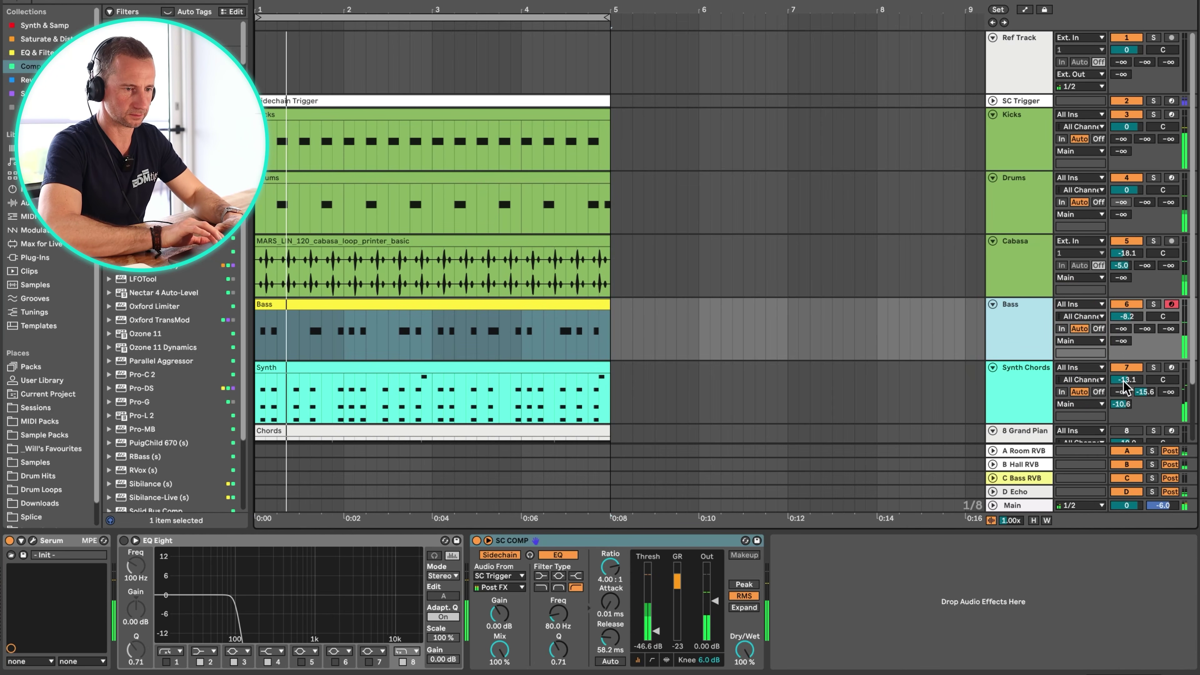
{"action": "left_click_drag", "start_coordinate": [1125, 382], "coordinate": [1124, 385]}
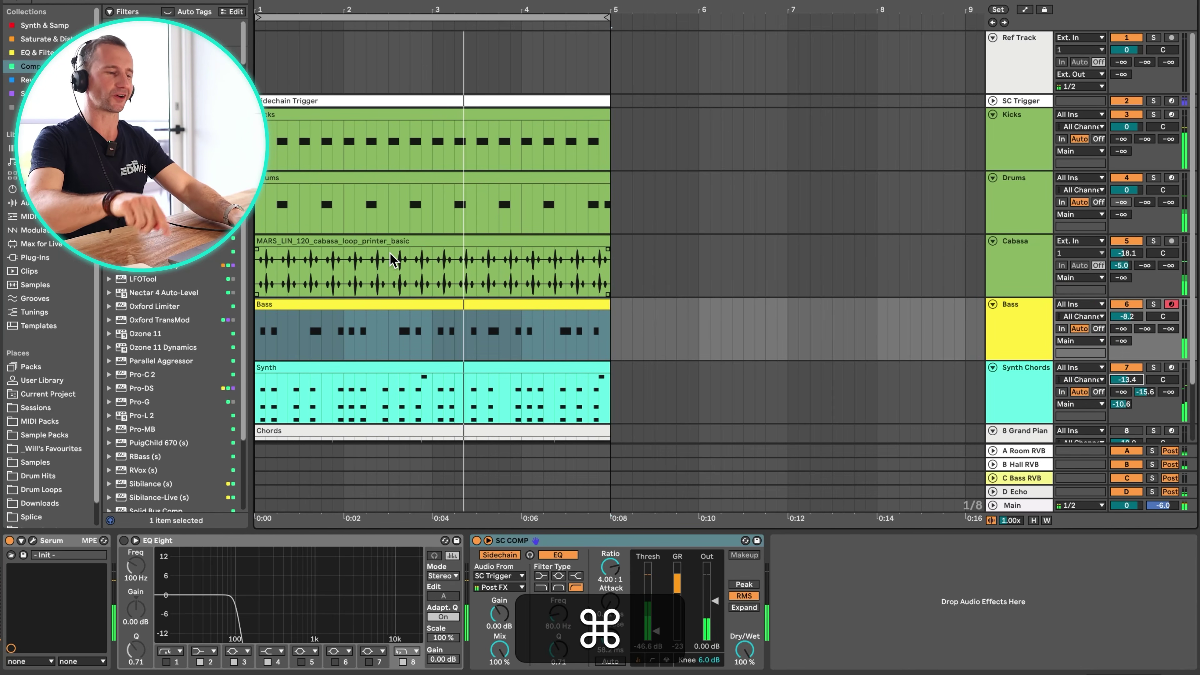
{"action": "key", "text": "super+s"}
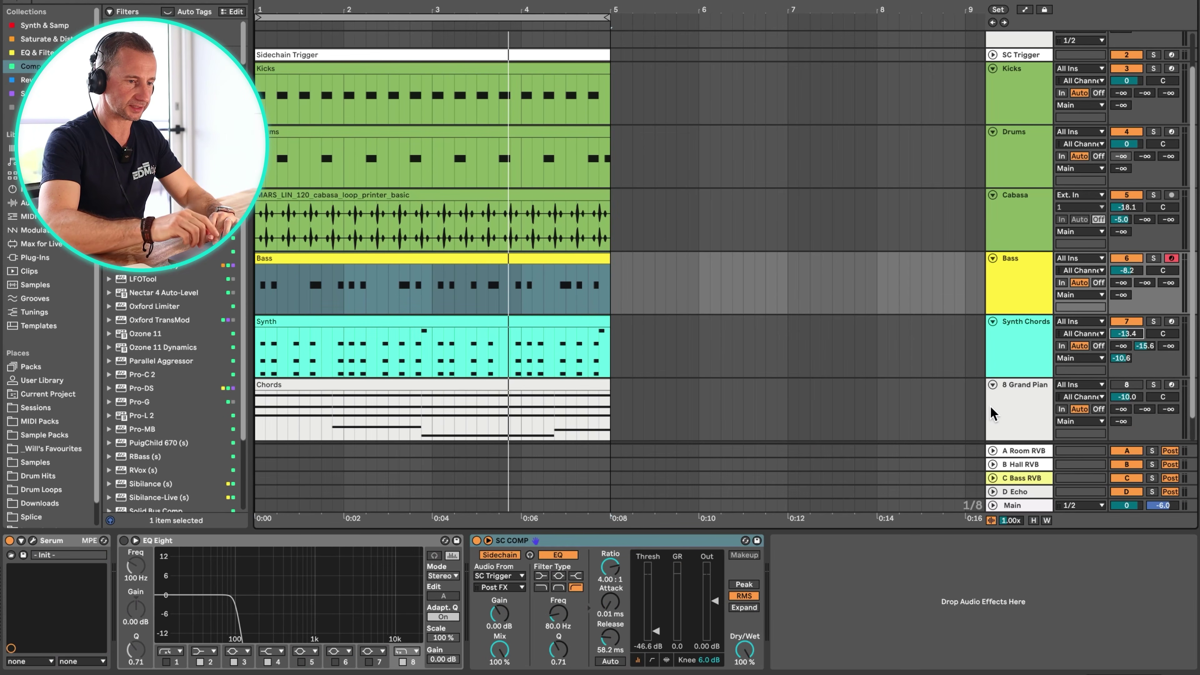
Activate the 8 Grand Piano track and set its volume to -12.2 dB, leaving the track folded
{"action": "left_click", "coordinate": [993, 410]}
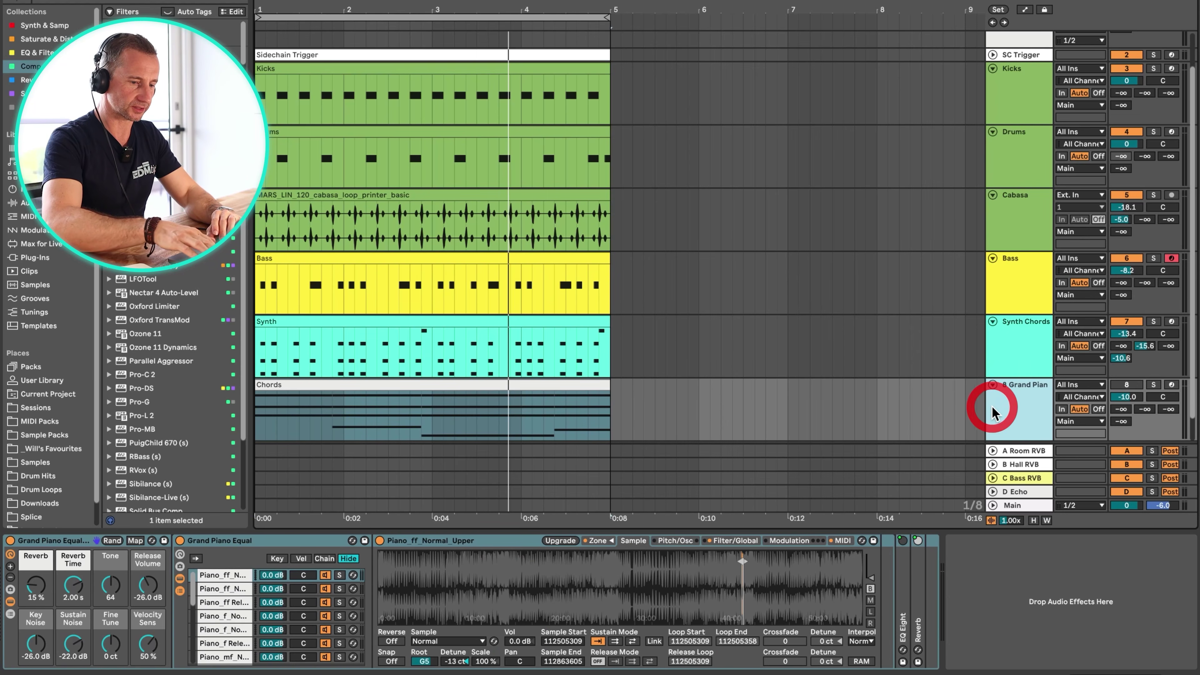
{"action": "left_click", "coordinate": [1118, 389]}
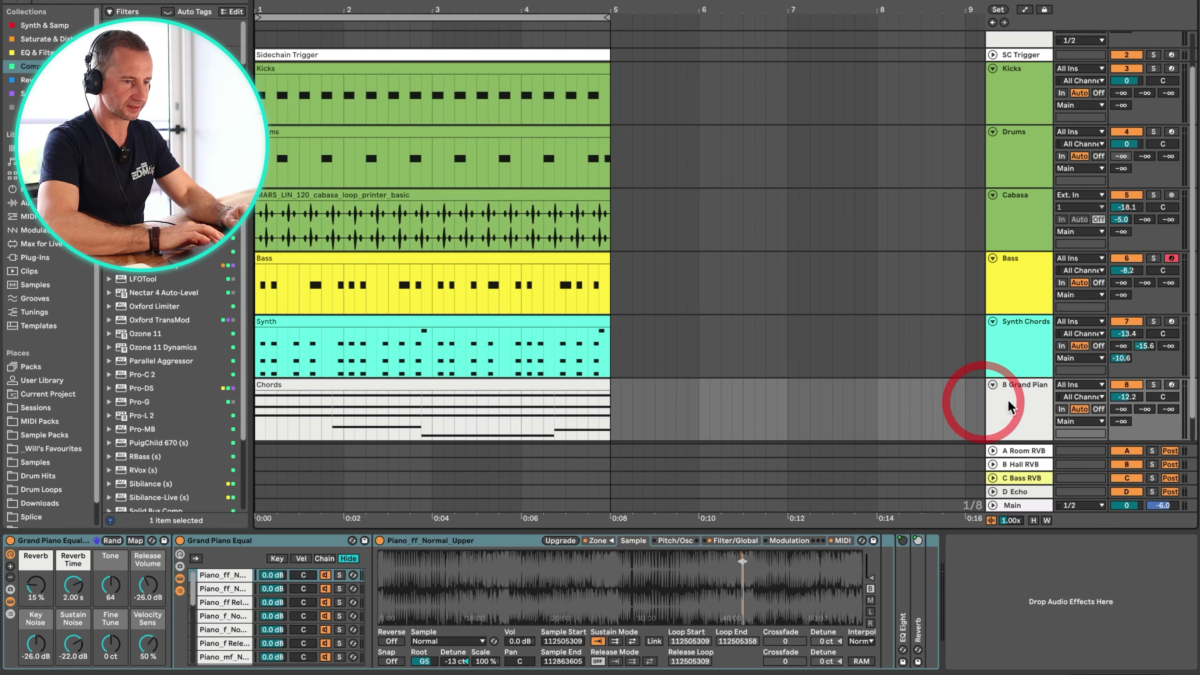
{"action": "left_click", "coordinate": [992, 386]}
Duplicate the four-bar clips on all tracks to bar 5 and move the loop brace over the copies
{"action": "left_click_drag", "start_coordinate": [552, 9], "coordinate": [320, 8]}
{"action": "left_click_drag", "start_coordinate": [333, 390], "coordinate": [258, 52]}
{"action": "key", "text": "super+d"}
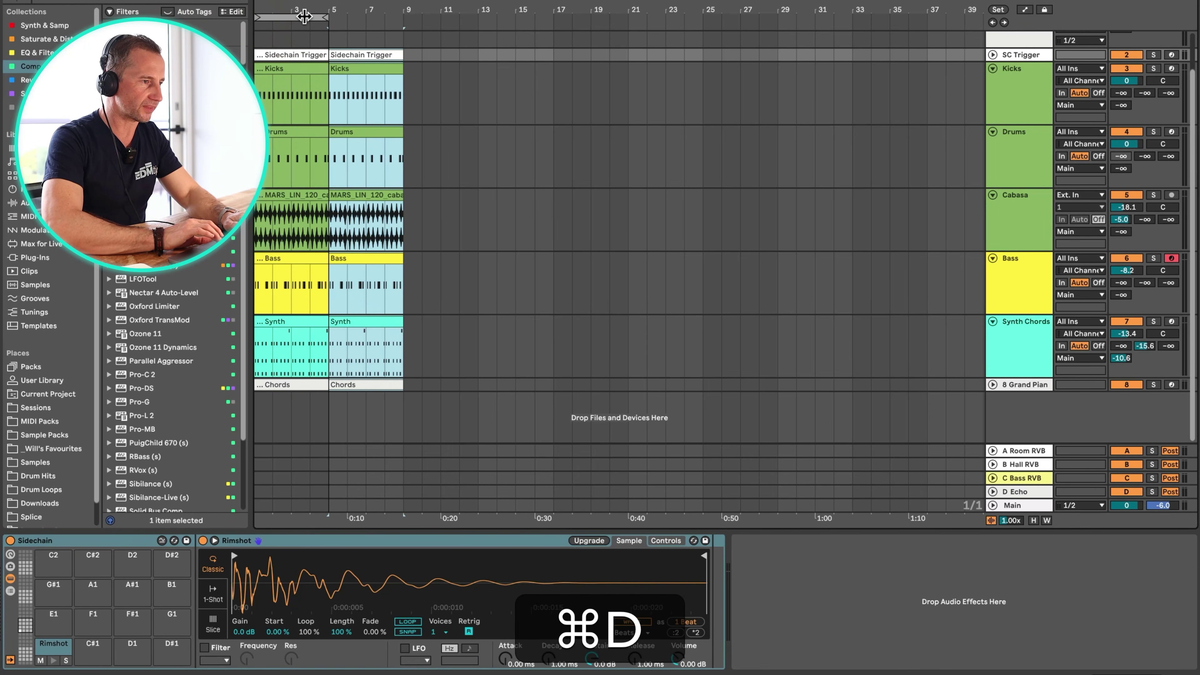
{"action": "left_click_drag", "start_coordinate": [304, 16], "coordinate": [389, 29]}
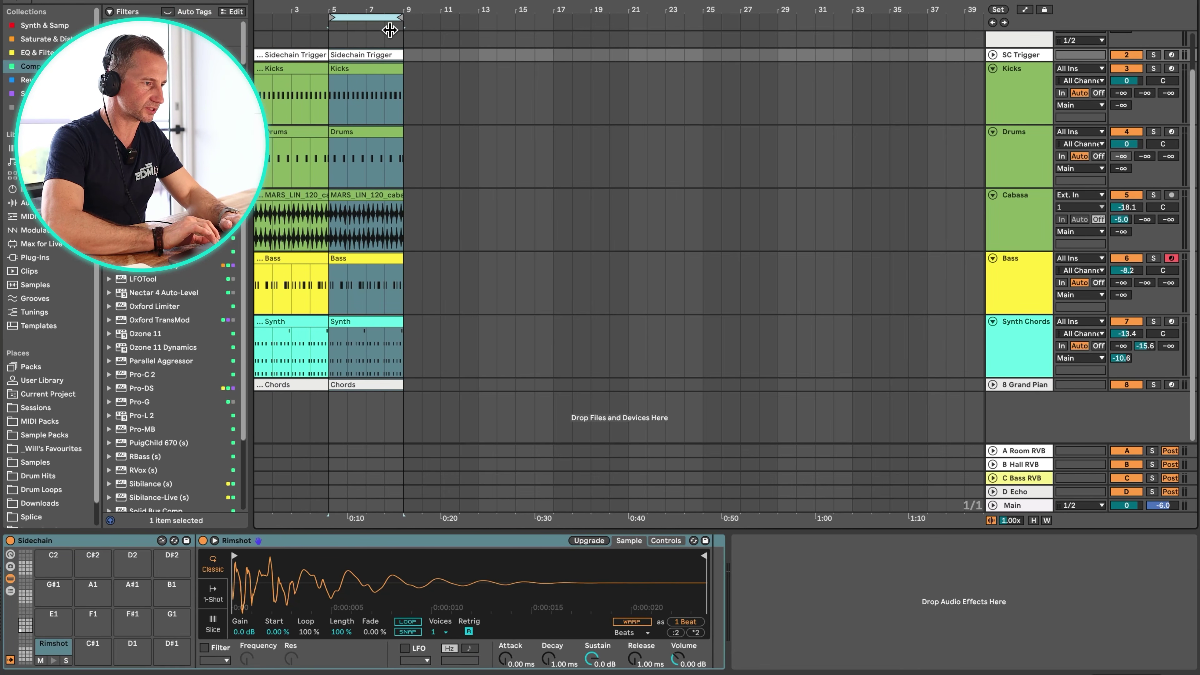
Mute the Kicks and Bass tracks and collapse the Auto Pan, EQ Eight and SC COMP devices on Synth Chords
{"action": "left_click", "coordinate": [260, 286]}
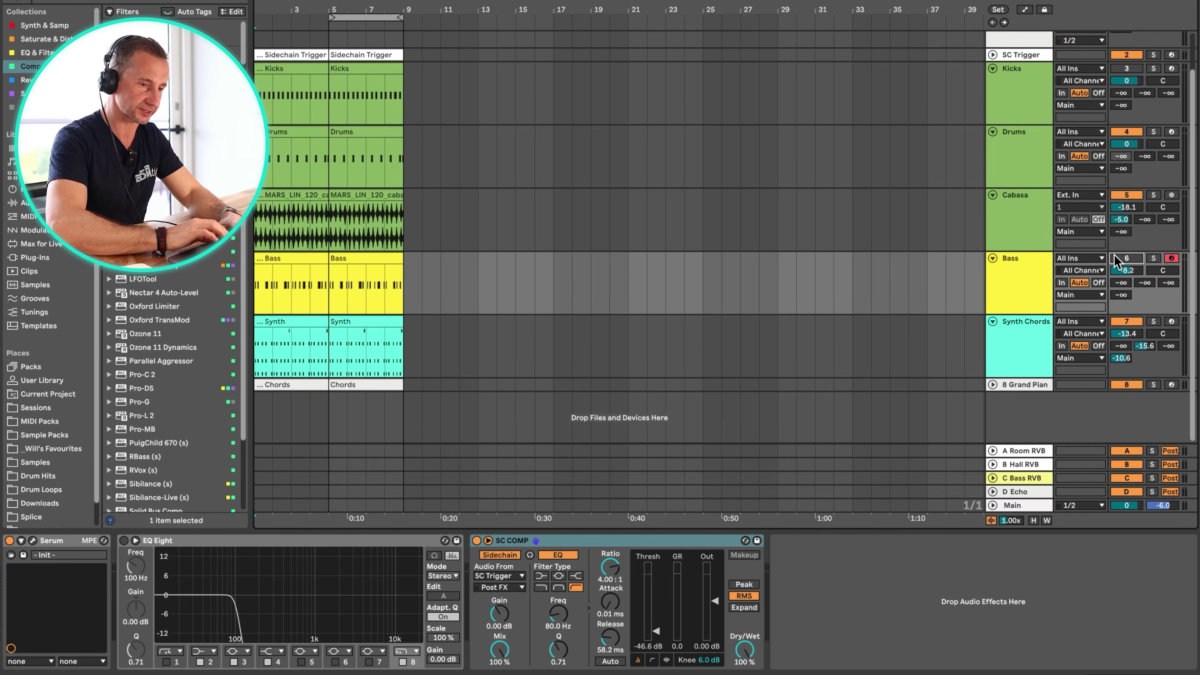
{"action": "left_click", "coordinate": [1024, 373]}
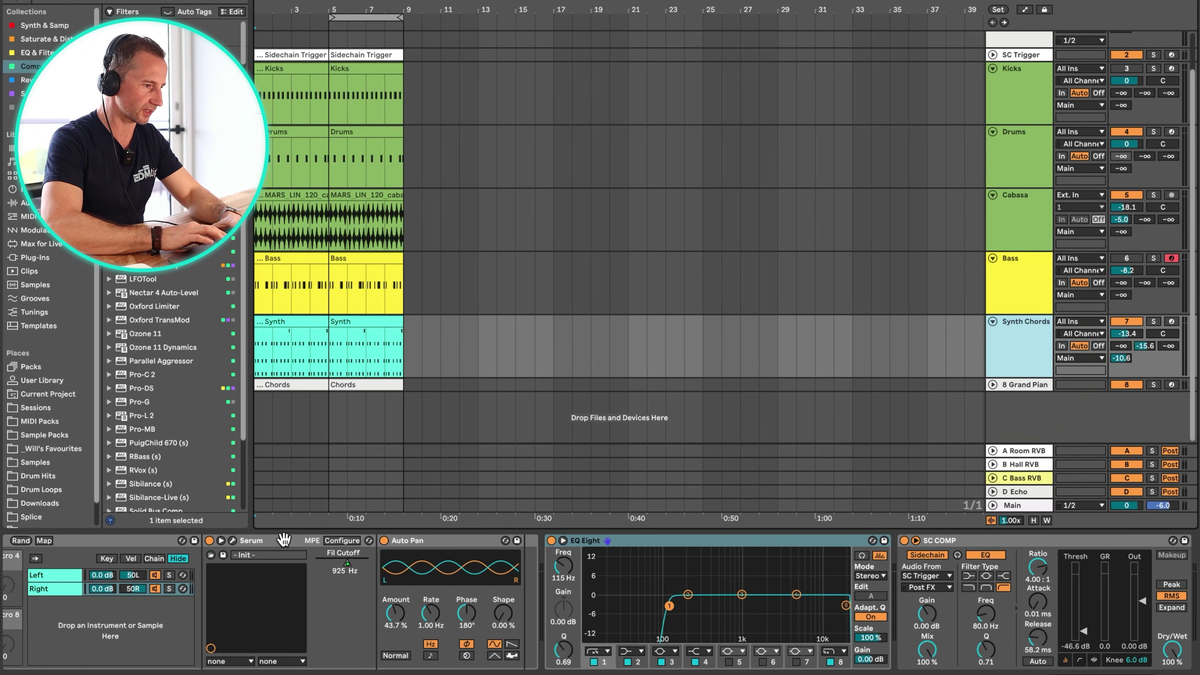
{"action": "scroll", "coordinate": [295, 590], "scroll_direction": "left", "scroll_amount": 5}
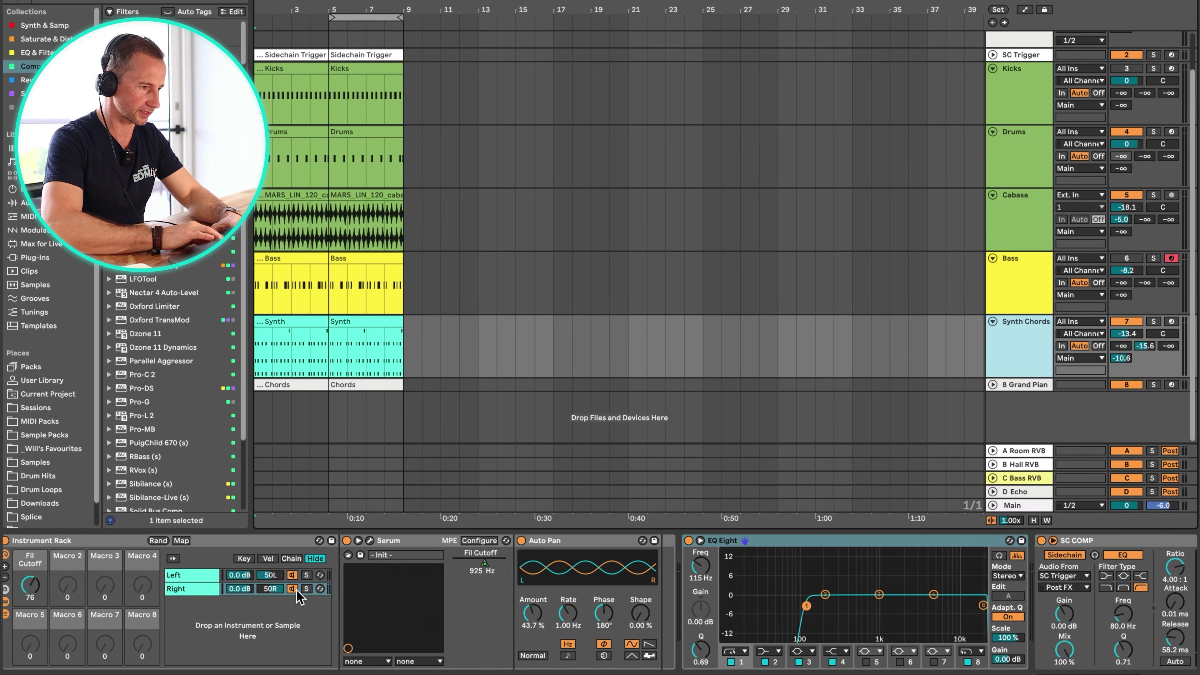
{"action": "double_click", "coordinate": [597, 539]}
{"action": "double_click", "coordinate": [596, 540]}
{"action": "double_click", "coordinate": [647, 543]}
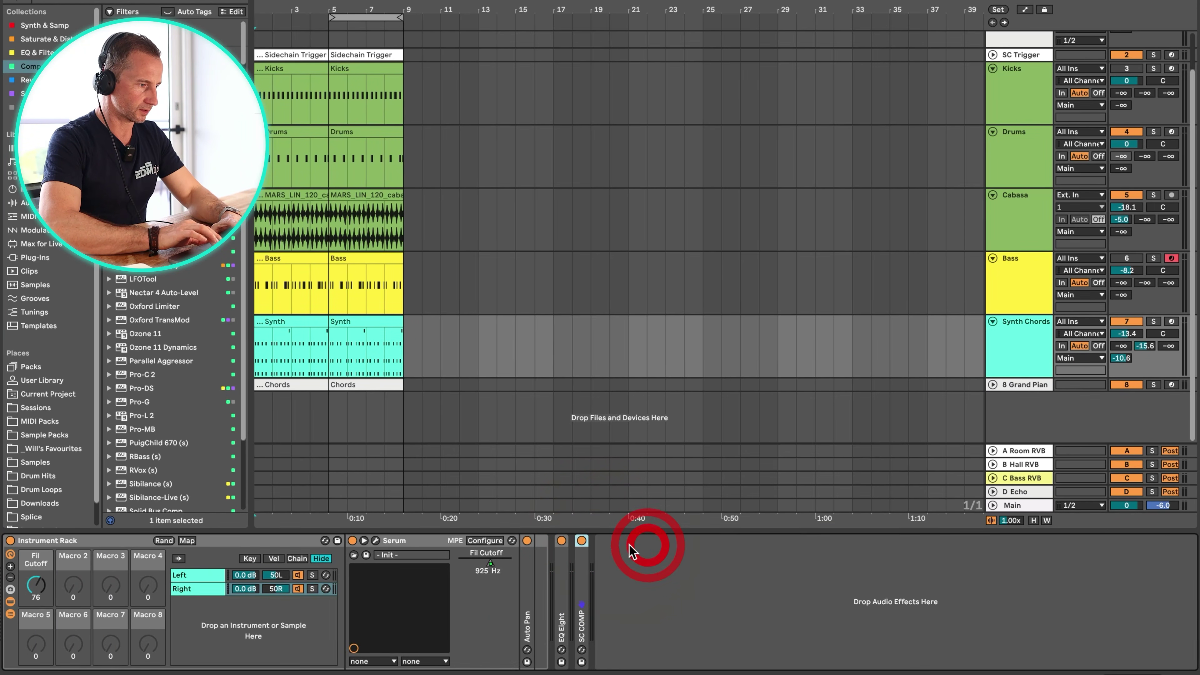
Play the loop with the Fil Cutoff macro raised to 54, mute the 8 Grand Piano track and unmute the Bass
{"action": "key", "text": "space"}
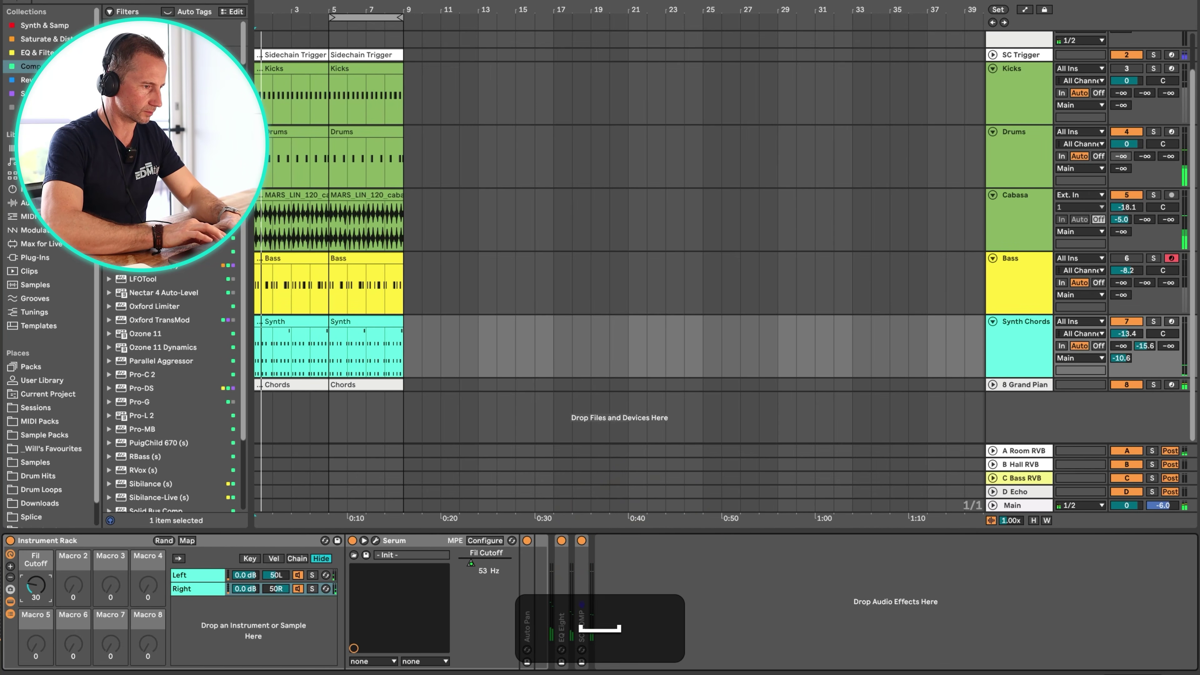
{"action": "left_click", "coordinate": [1126, 385]}
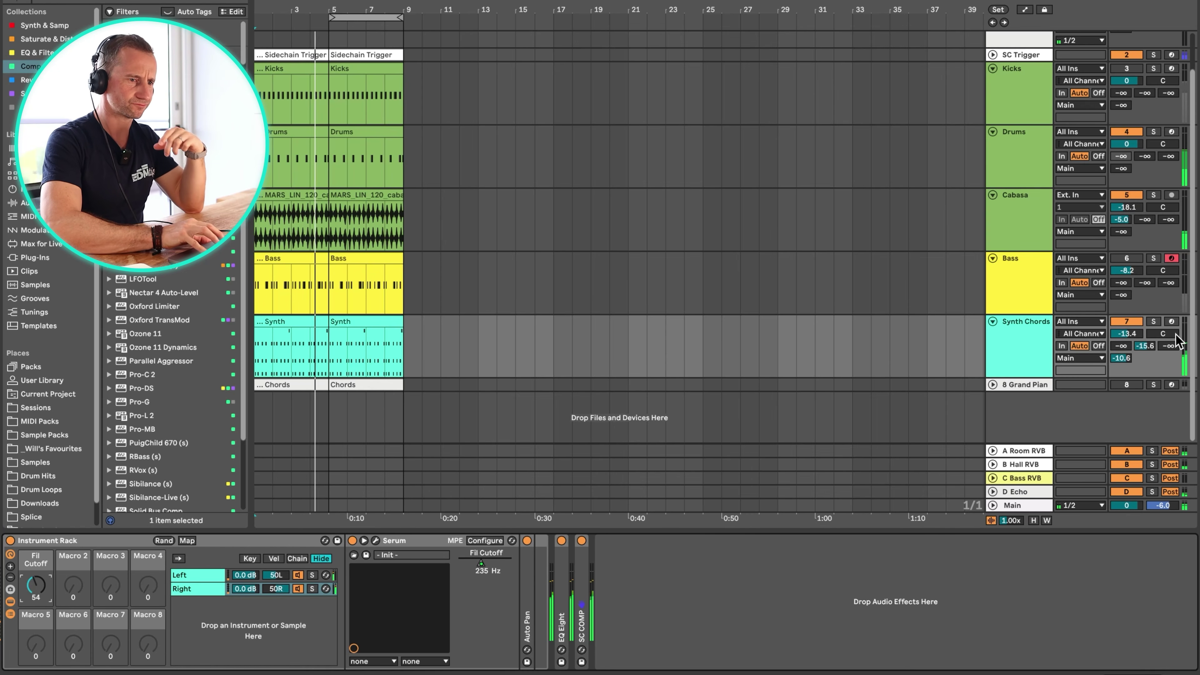
{"action": "left_click", "coordinate": [1130, 258]}
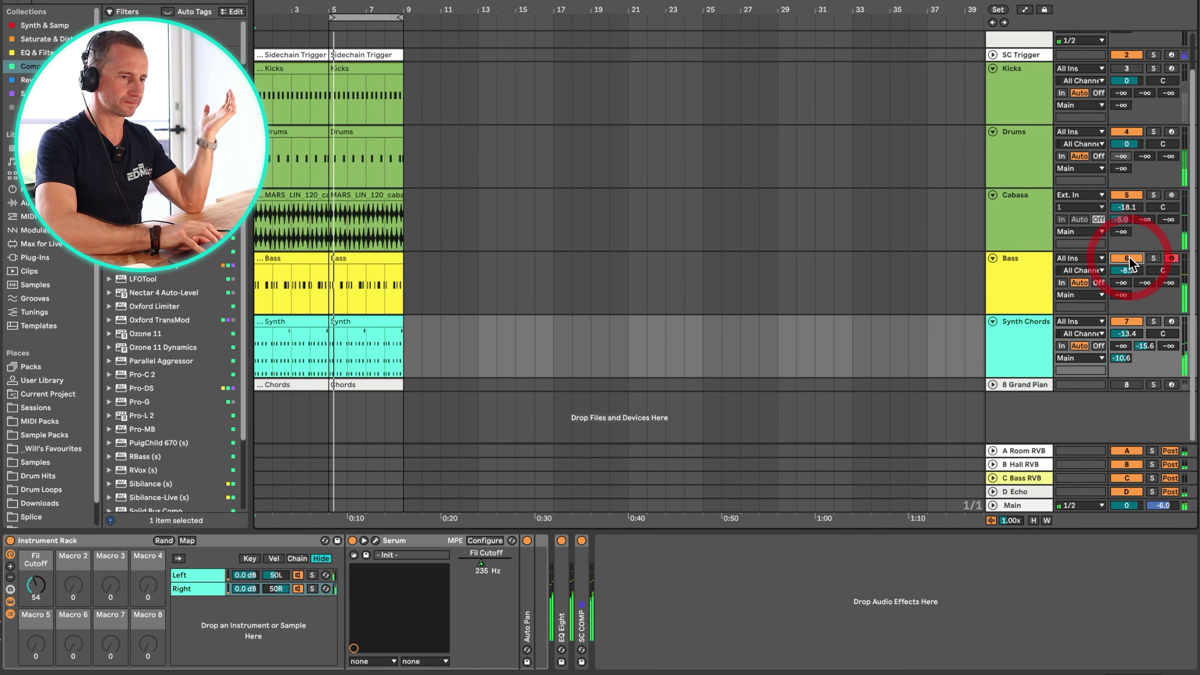
Set the threshold of the Bass track's SC COMP to -29.5 dB and save the set
{"action": "left_click", "coordinate": [1040, 281]}
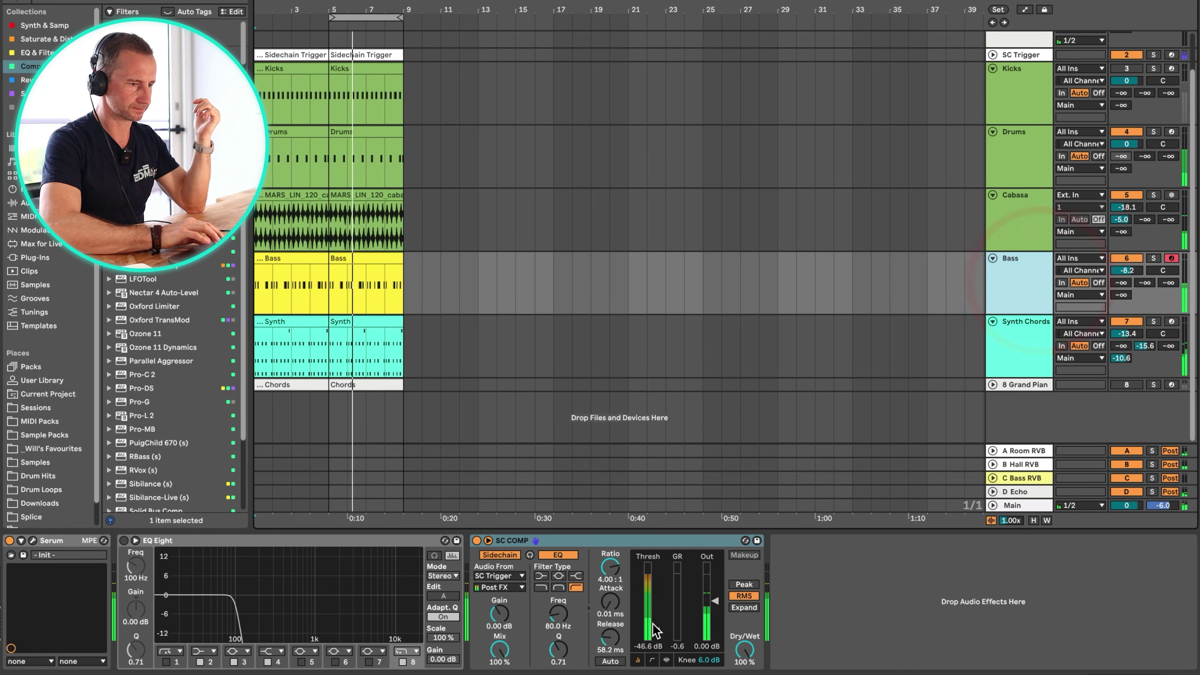
{"action": "left_click_drag", "start_coordinate": [655, 558], "coordinate": [654, 525]}
{"action": "left_click_drag", "start_coordinate": [655, 606], "coordinate": [656, 621]}
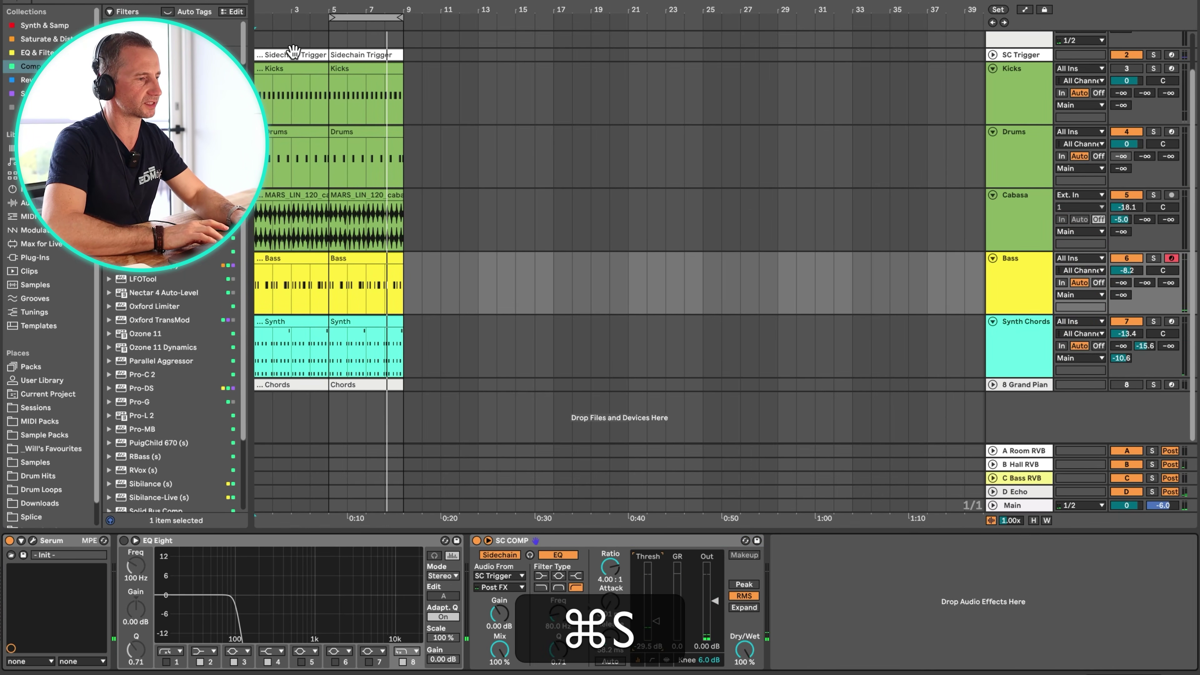
Unfold the 8 Grand Piano track and examine the chord and root notes in the second Chords clip
{"action": "left_click_drag", "start_coordinate": [322, 21], "coordinate": [323, 13]}
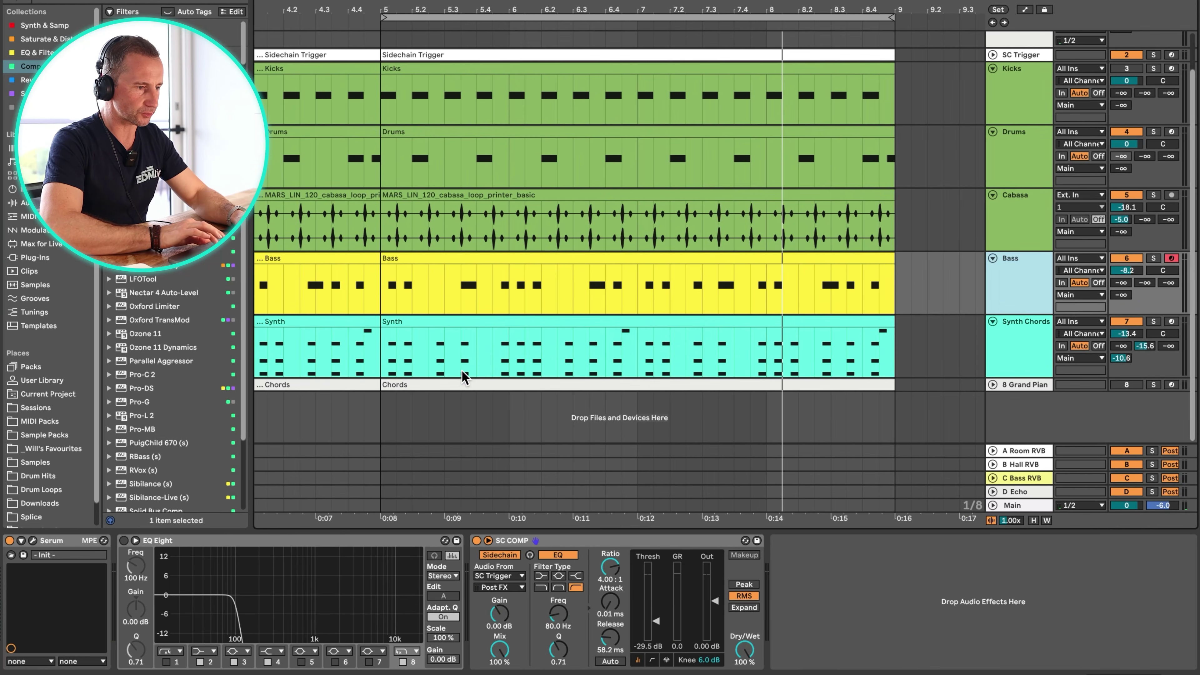
{"action": "left_click", "coordinate": [994, 384]}
{"action": "scroll", "coordinate": [567, 369], "scroll_direction": "down", "scroll_amount": 2}
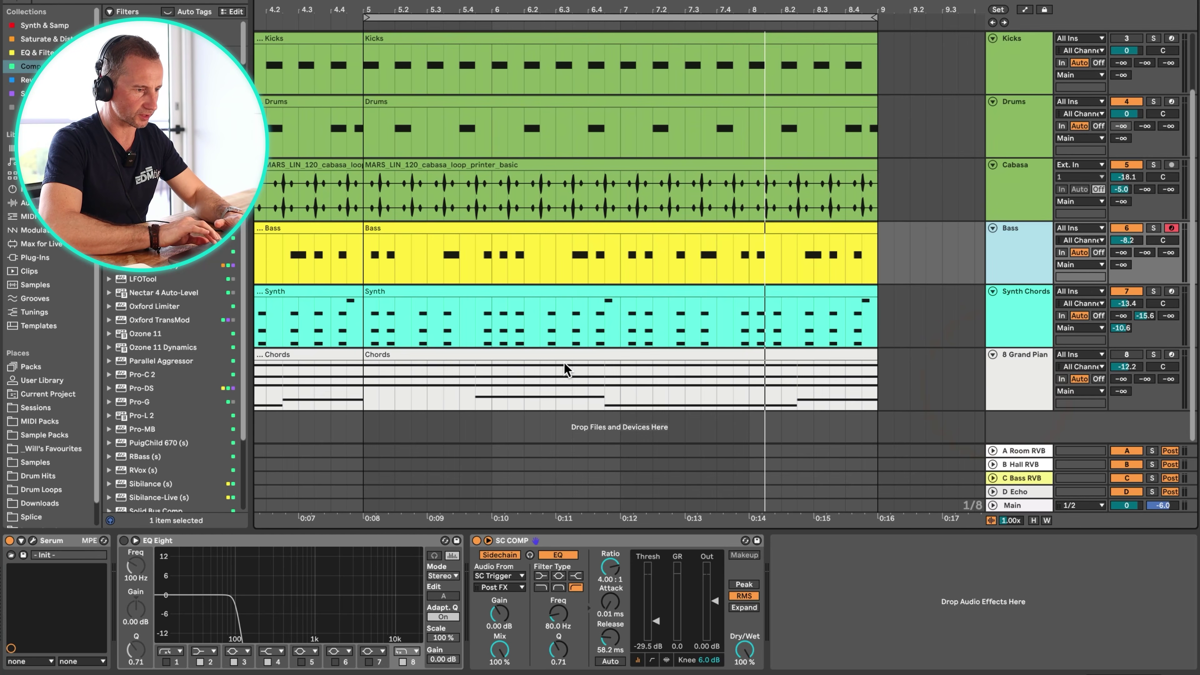
{"action": "double_click", "coordinate": [558, 355]}
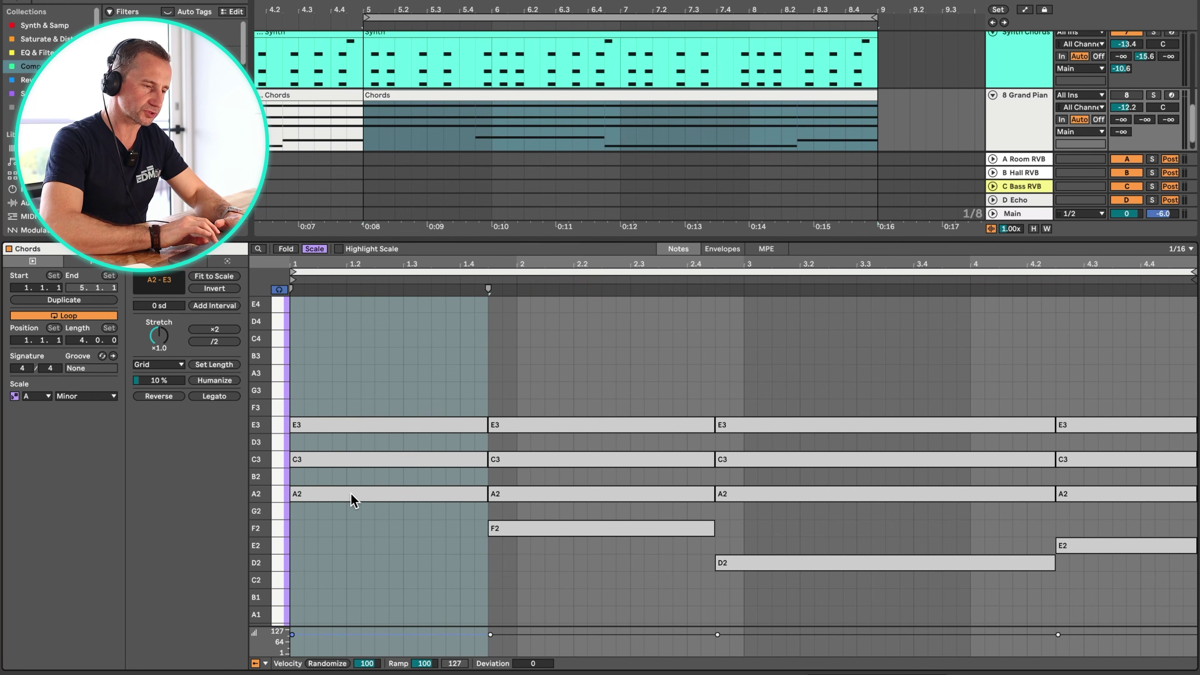
{"action": "key", "text": "shift+Tab"}
{"action": "left_click", "coordinate": [536, 317]}
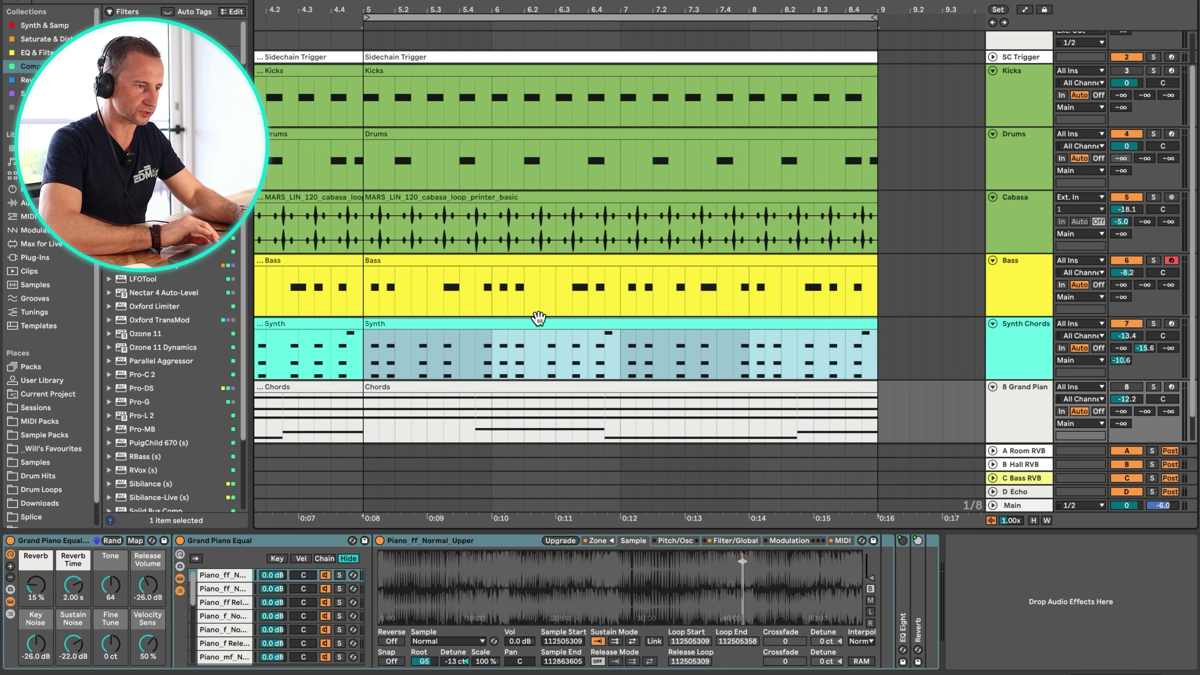
{"action": "left_click", "coordinate": [547, 386]}
{"action": "double_click", "coordinate": [547, 387]}
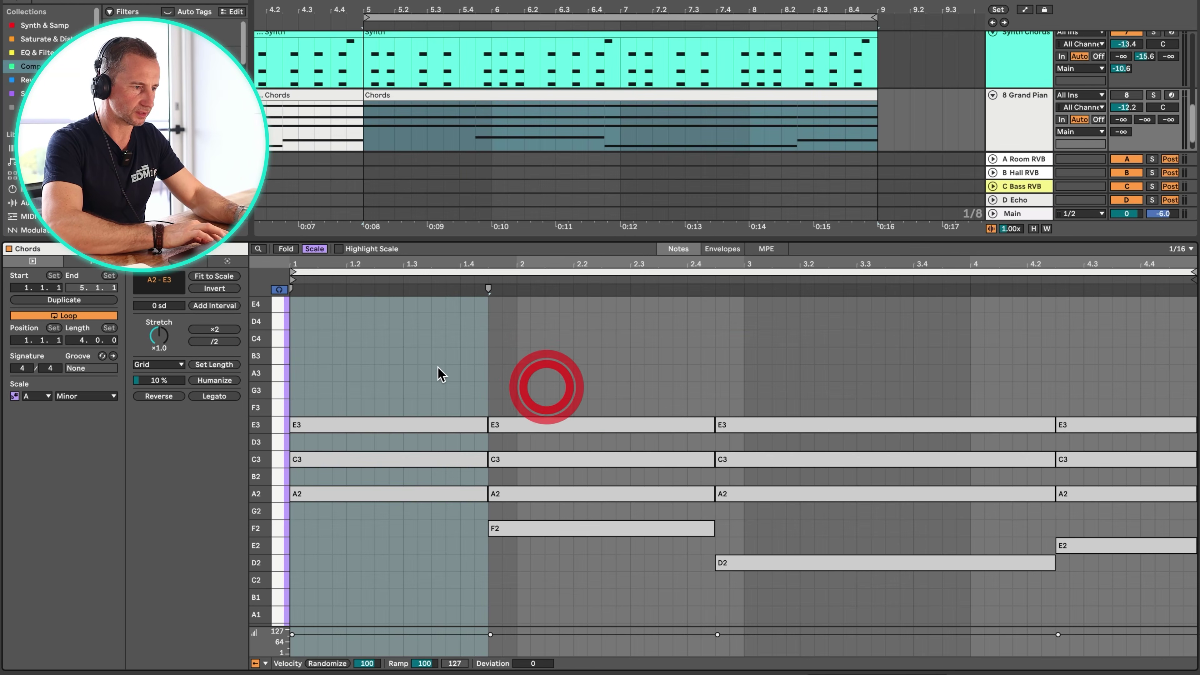
{"action": "left_click_drag", "start_coordinate": [404, 380], "coordinate": [1169, 494]}
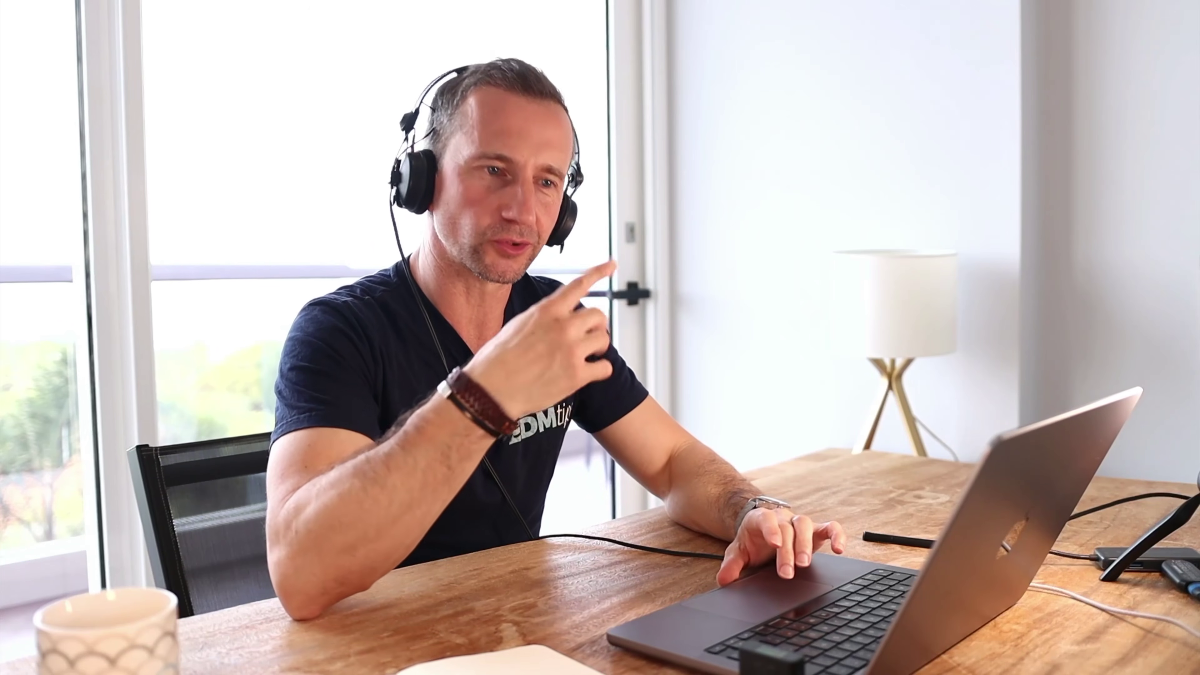
{"action": "left_click", "coordinate": [390, 483]}
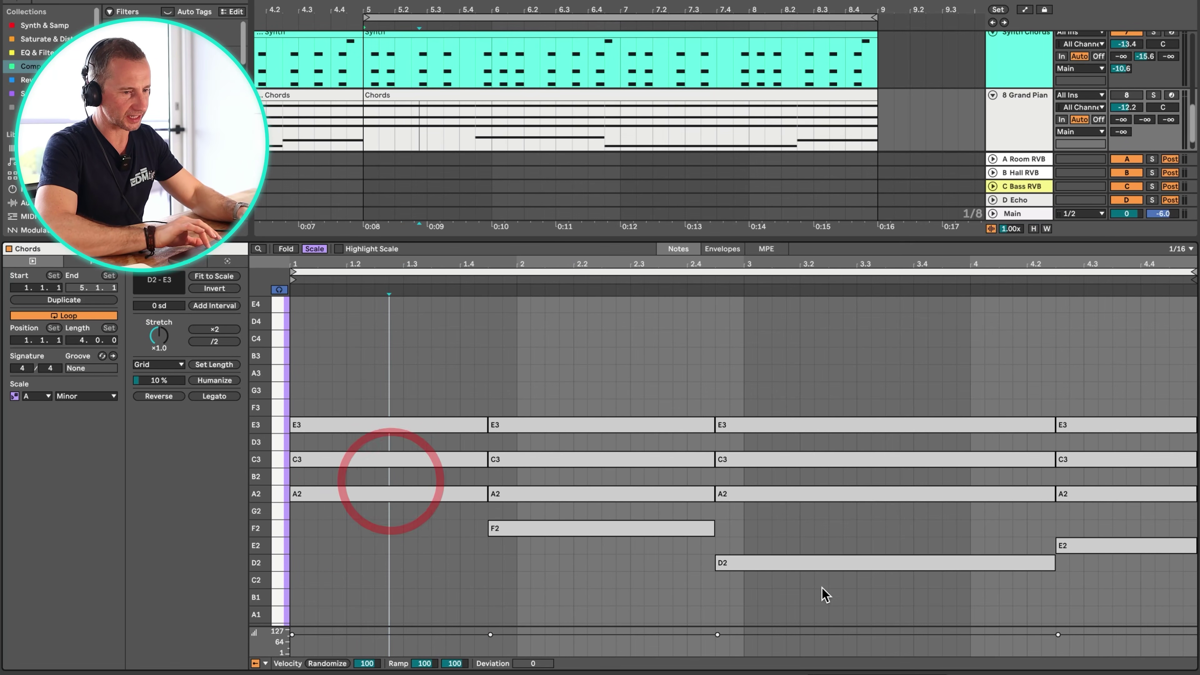
Open the second Bass clip's notes, fold the Synth Chords track and shrink the note editor to show the Chords clip above
{"action": "key", "text": "shift+Tab"}
{"action": "double_click", "coordinate": [388, 258]}
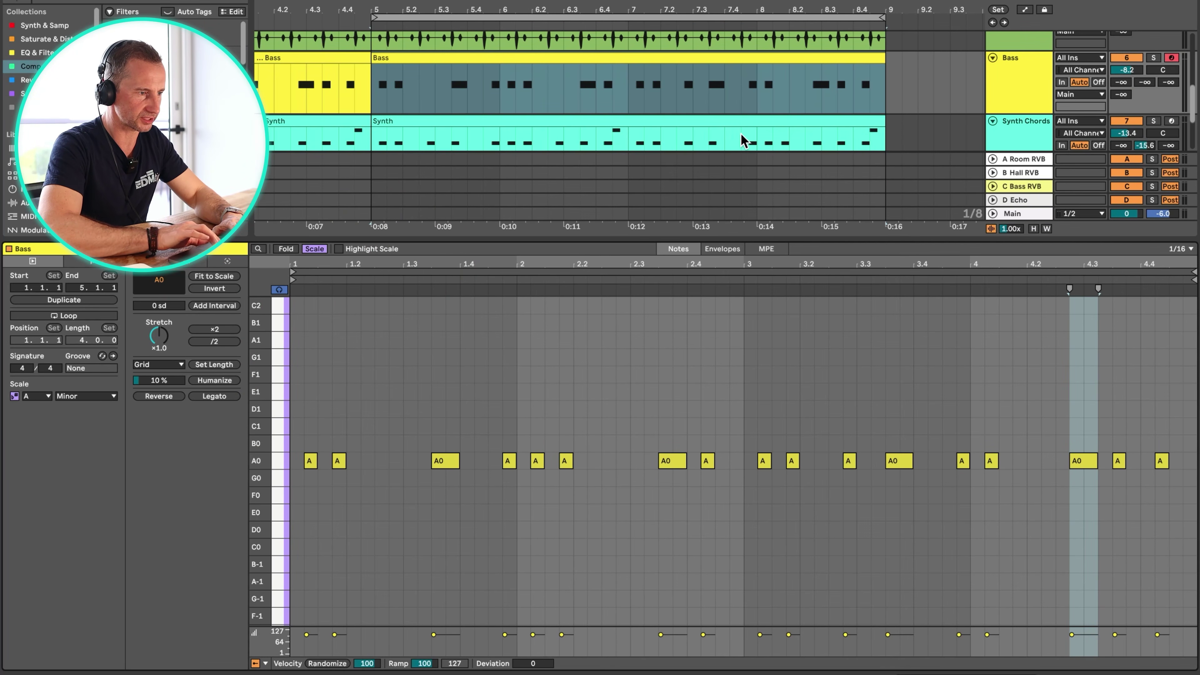
{"action": "scroll", "coordinate": [740, 135], "scroll_direction": "down", "scroll_amount": 3}
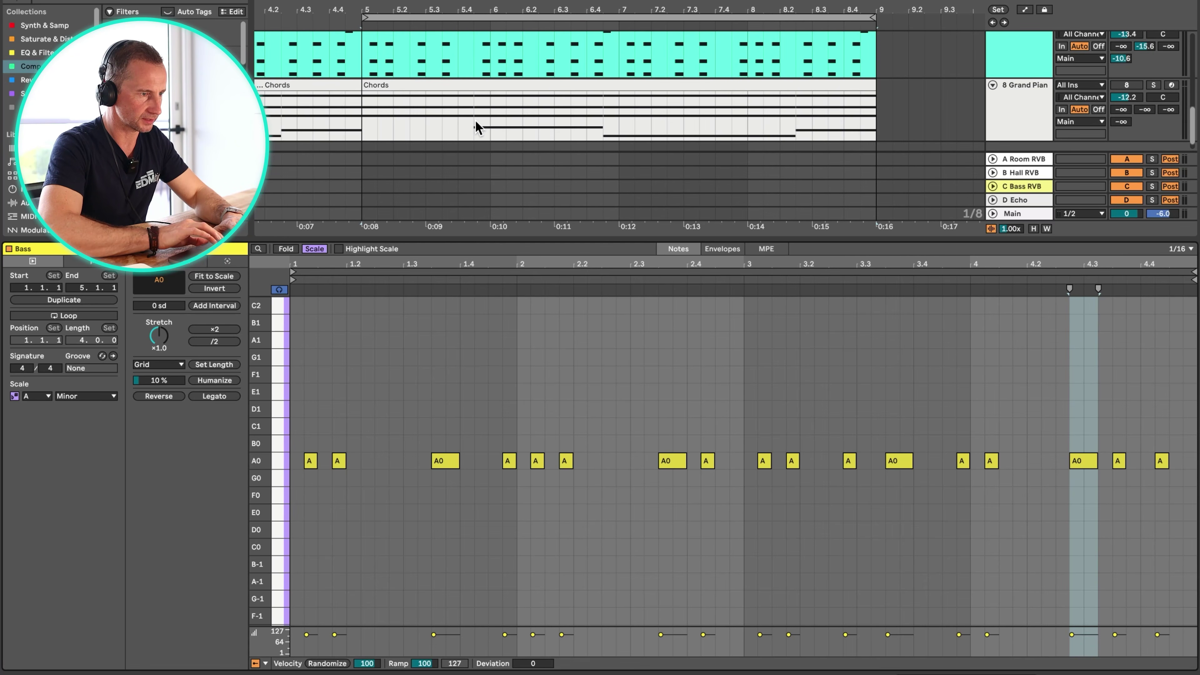
{"action": "scroll", "coordinate": [485, 112], "scroll_direction": "up", "scroll_amount": 2}
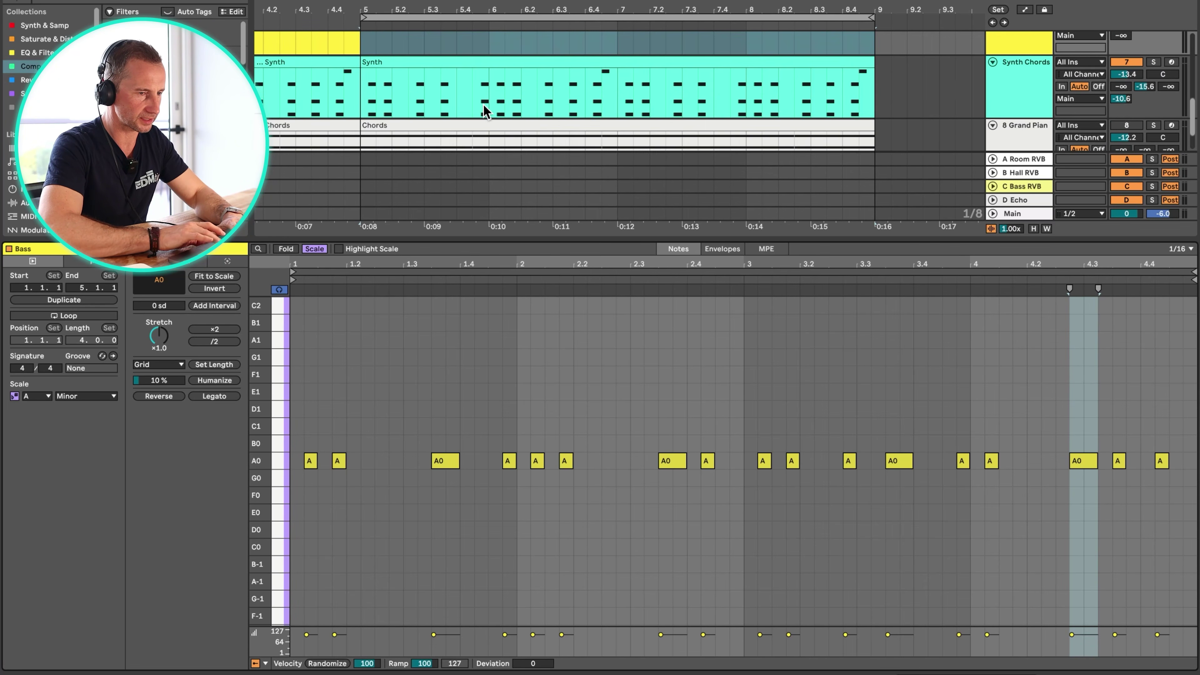
{"action": "left_click", "coordinate": [993, 62]}
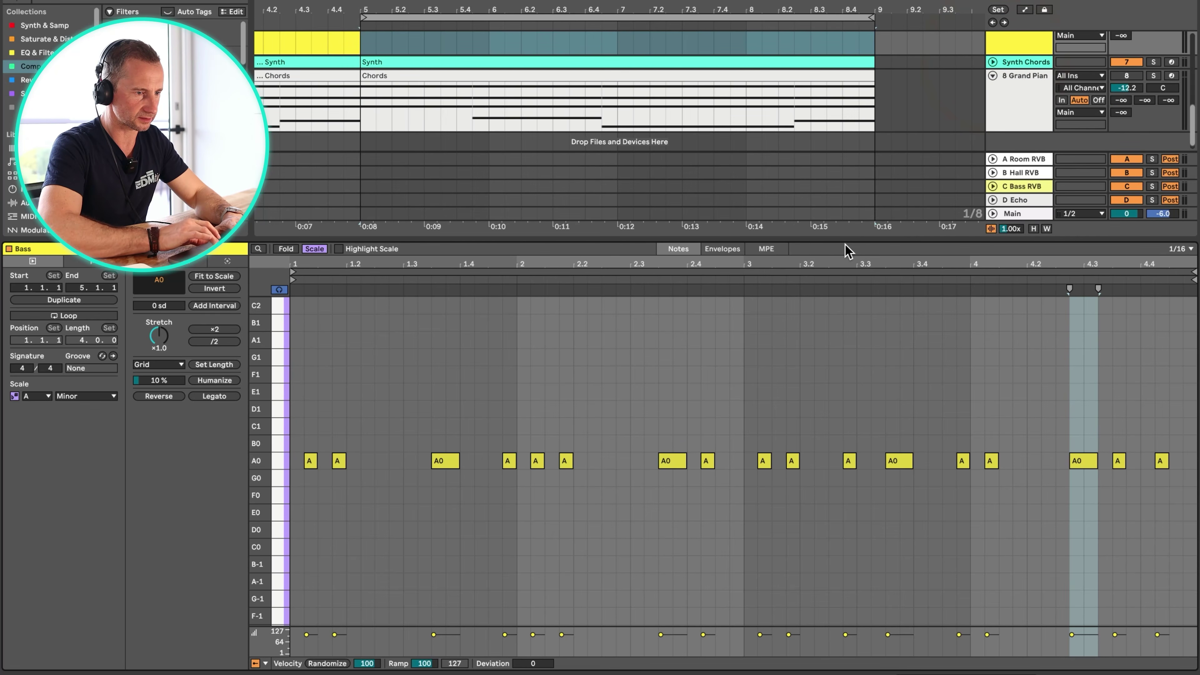
{"action": "left_click_drag", "start_coordinate": [845, 242], "coordinate": [846, 312]}
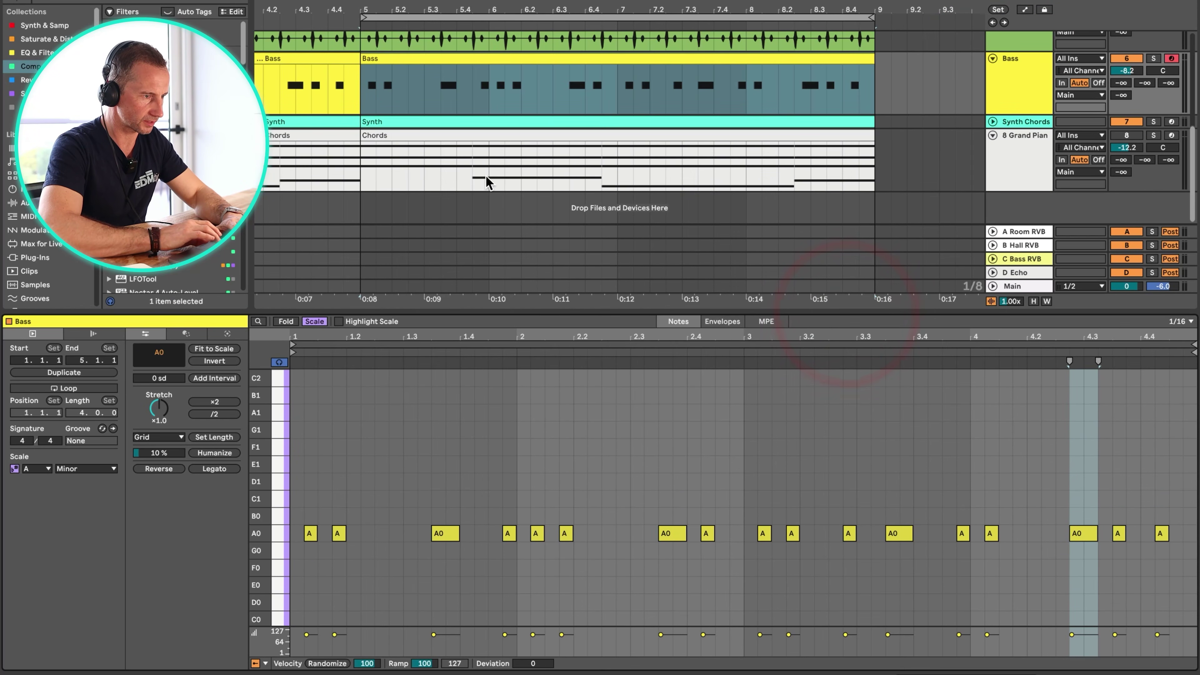
Lower the second group of five notes in the second Bass clip from A0 to F0
{"action": "left_click_drag", "start_coordinate": [502, 498], "coordinate": [670, 554]}
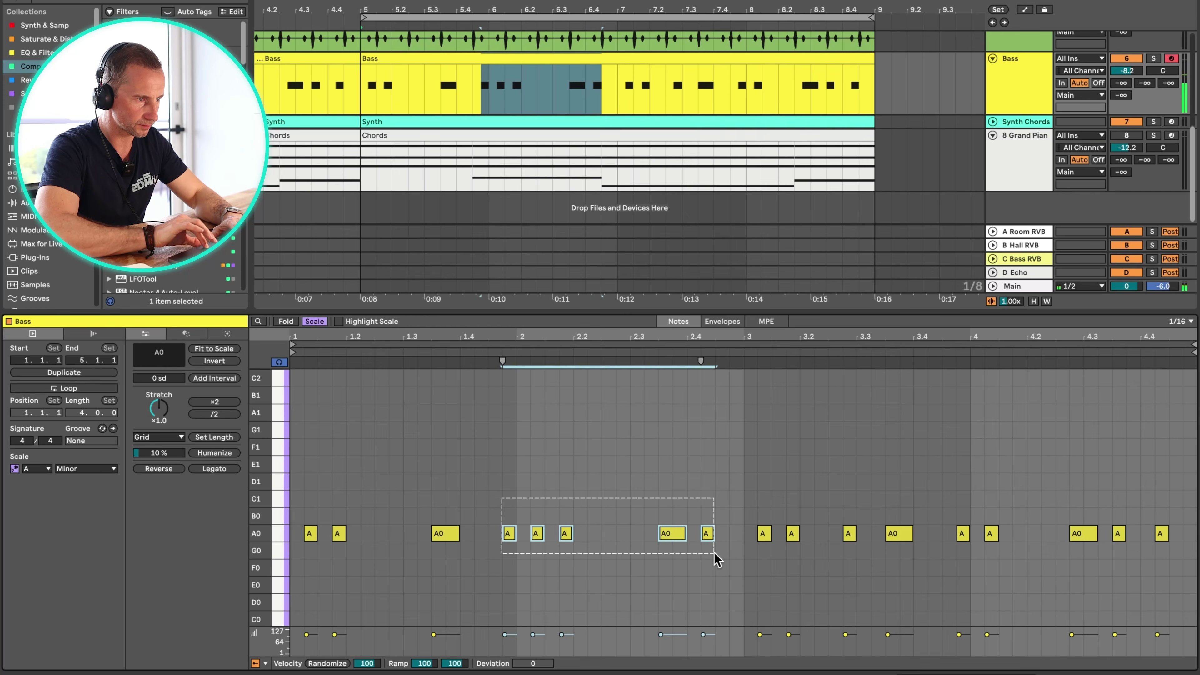
{"action": "key", "text": "Down"}
{"action": "key", "text": "Down"}
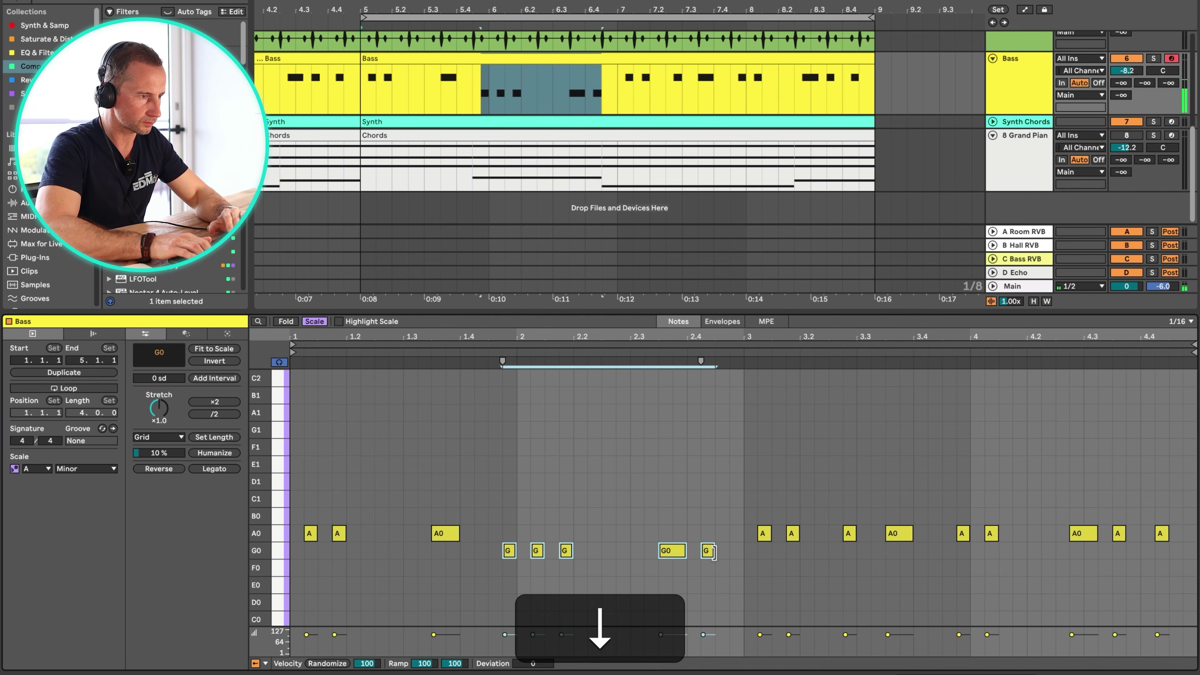
Check the roots in the second Chords clip and lower the six Bass notes from bar 3 to early bar 4 to D0
{"action": "left_click", "coordinate": [565, 136]}
{"action": "scroll", "coordinate": [803, 594], "scroll_direction": "down", "scroll_amount": 3}
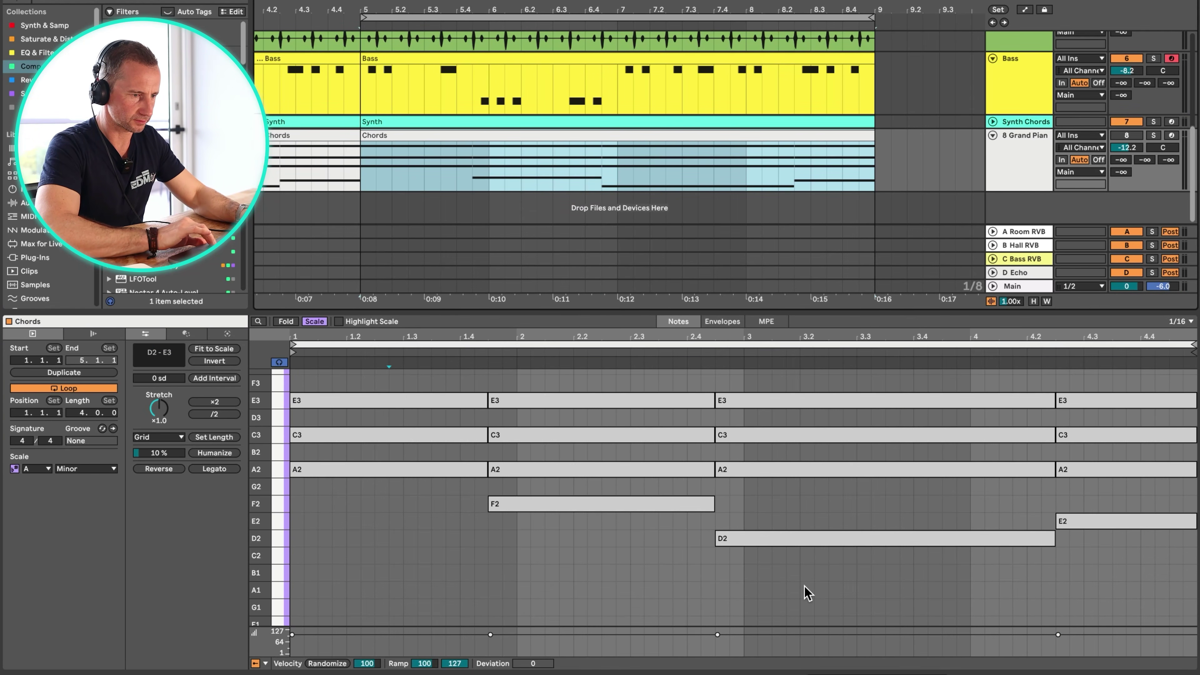
{"action": "key", "text": "shift+Tab"}
{"action": "left_click", "coordinate": [646, 381]}
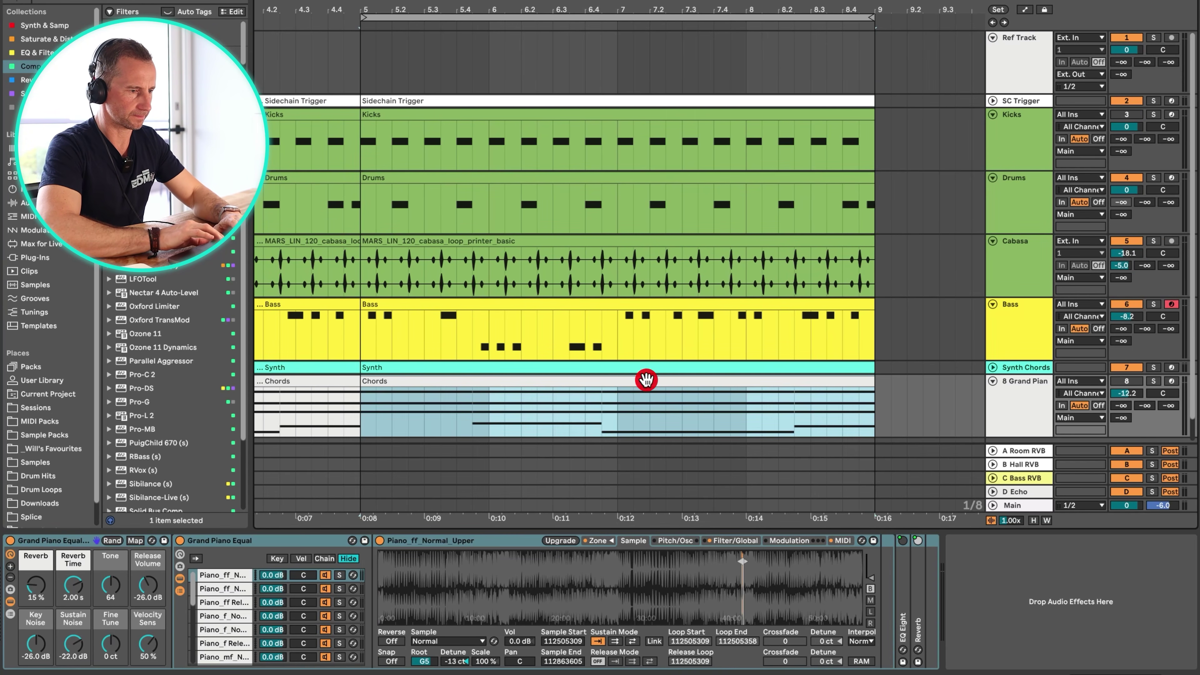
{"action": "double_click", "coordinate": [647, 380]}
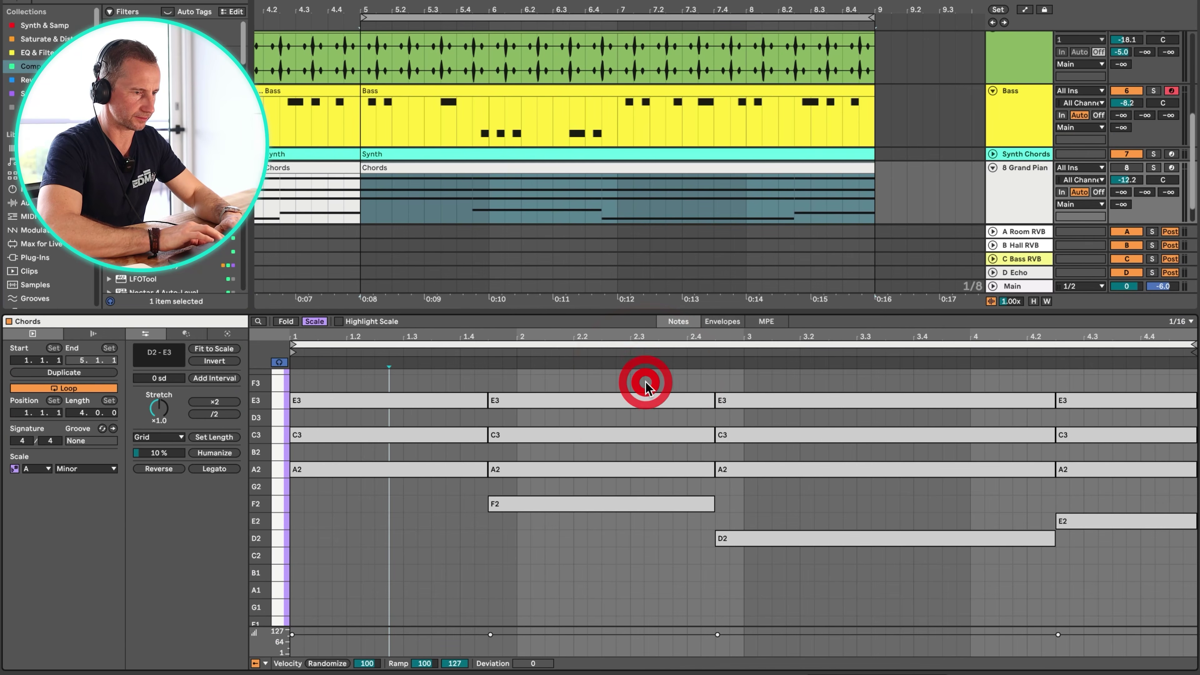
{"action": "left_click", "coordinate": [662, 96]}
{"action": "left_click_drag", "start_coordinate": [731, 441], "coordinate": [1032, 572]}
{"action": "key", "text": "Down"}
{"action": "key", "text": "Down"}
{"action": "key", "text": "Down"}
{"action": "key", "text": "Down"}
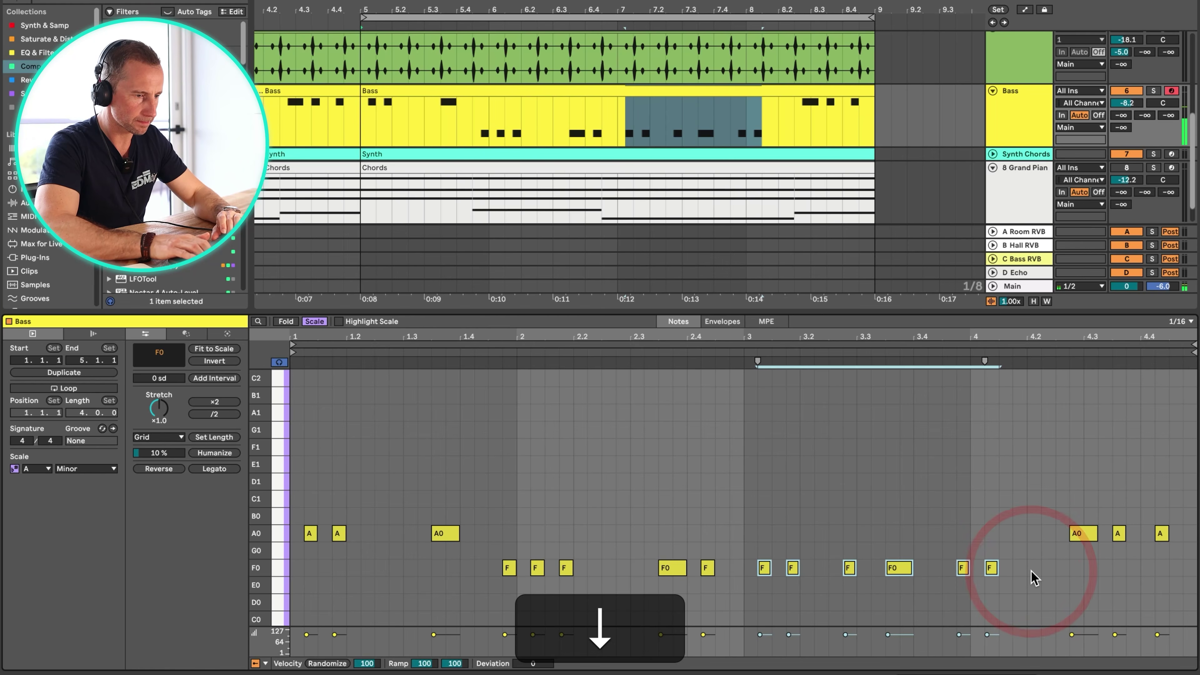
Lower the last three notes of the second Bass clip to E0 and return to the device view
{"action": "left_click_drag", "start_coordinate": [1052, 532], "coordinate": [1171, 544]}
{"action": "key", "text": "Down"}
{"action": "key", "text": "Down"}
{"action": "key", "text": "Down"}
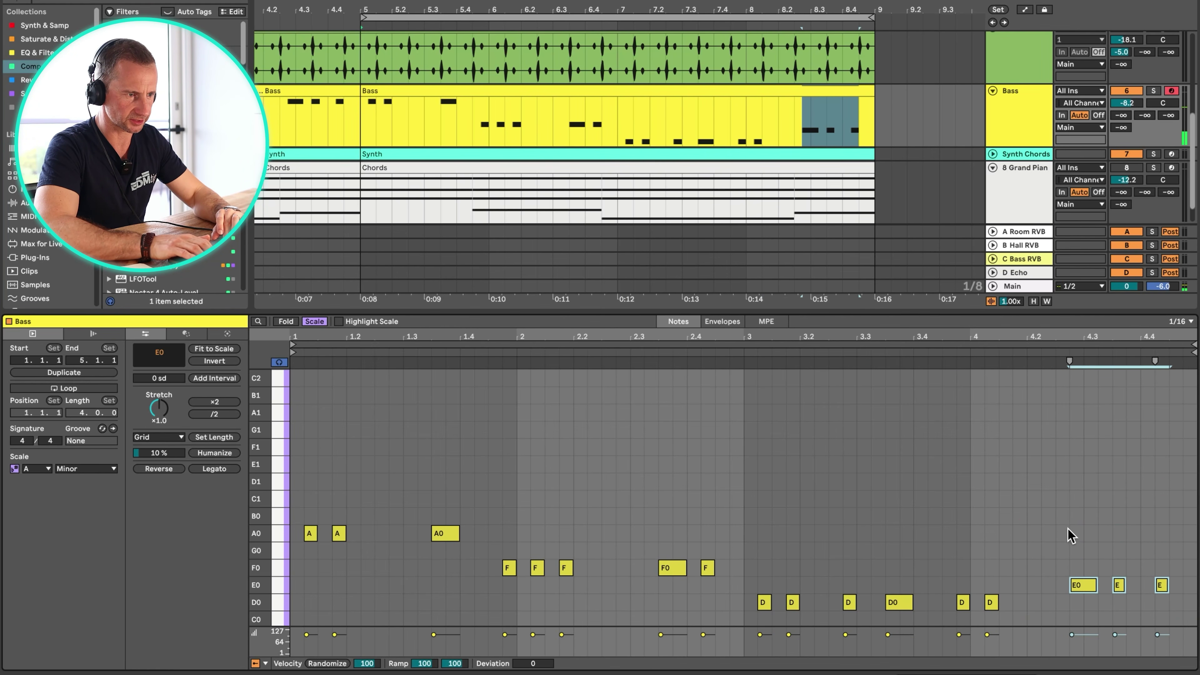
{"action": "key", "text": "shift+Tab"}
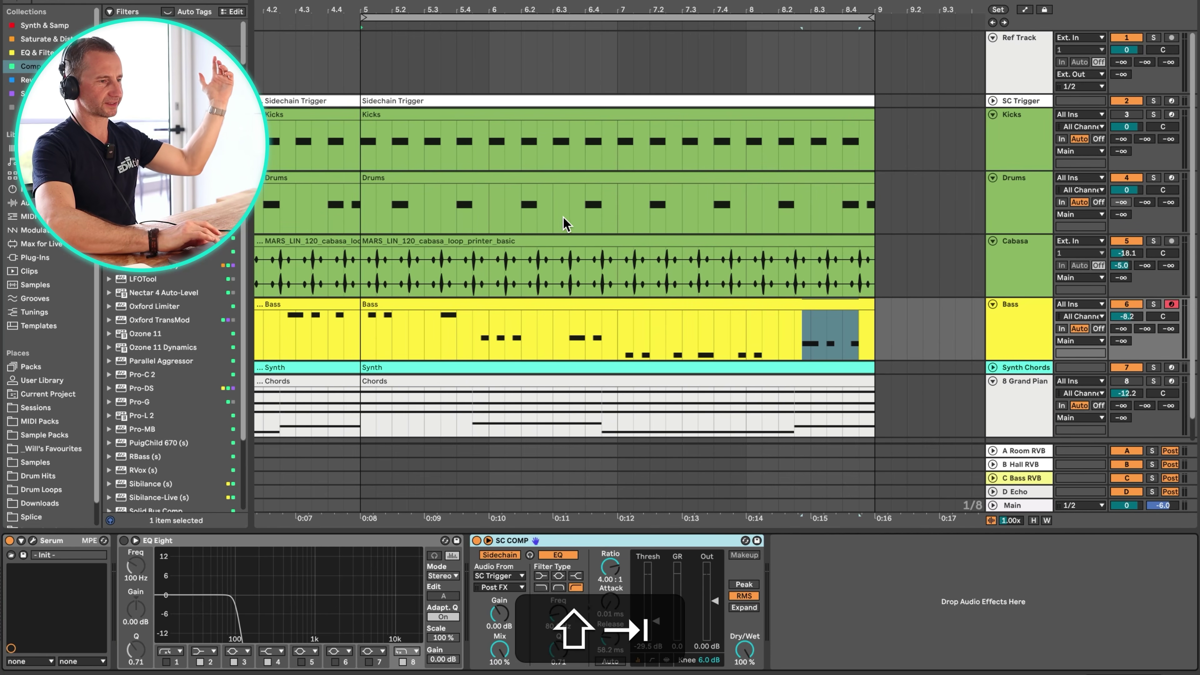
Delete the F2, D2 and E2 root notes from the first Chords clip on the 8 Grand Piano track
{"action": "scroll", "coordinate": [566, 225], "scroll_direction": "left", "scroll_amount": 5}
{"action": "left_click_drag", "start_coordinate": [489, 8], "coordinate": [490, 4]}
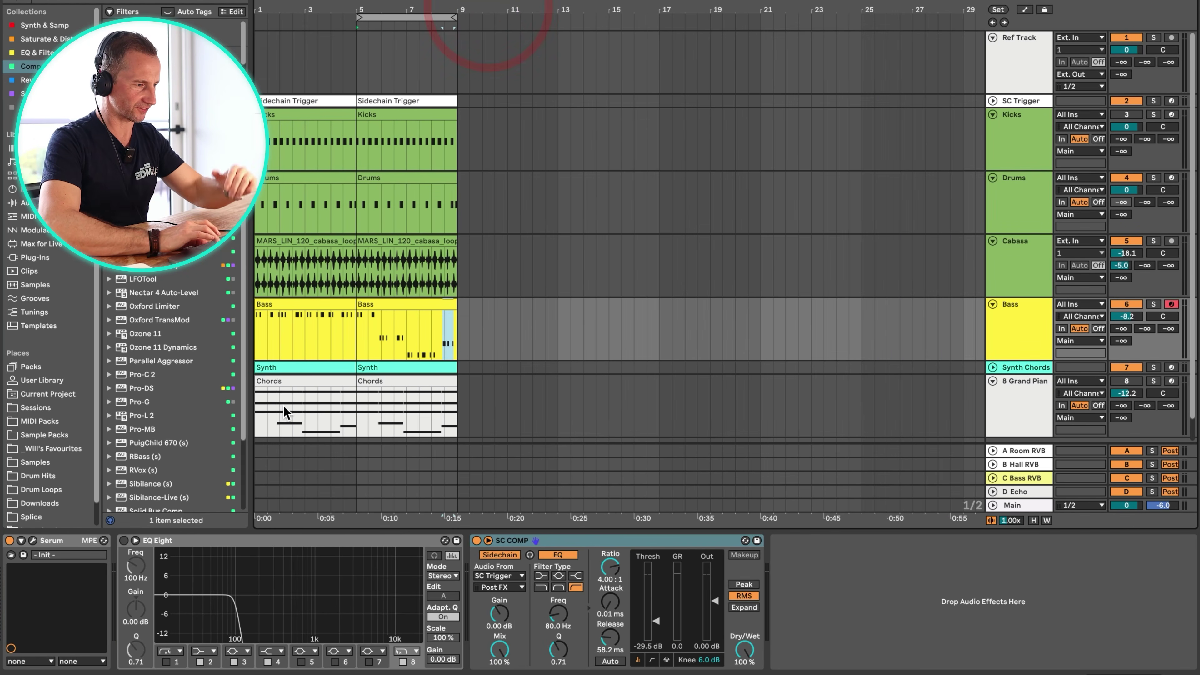
{"action": "left_click", "coordinate": [259, 415]}
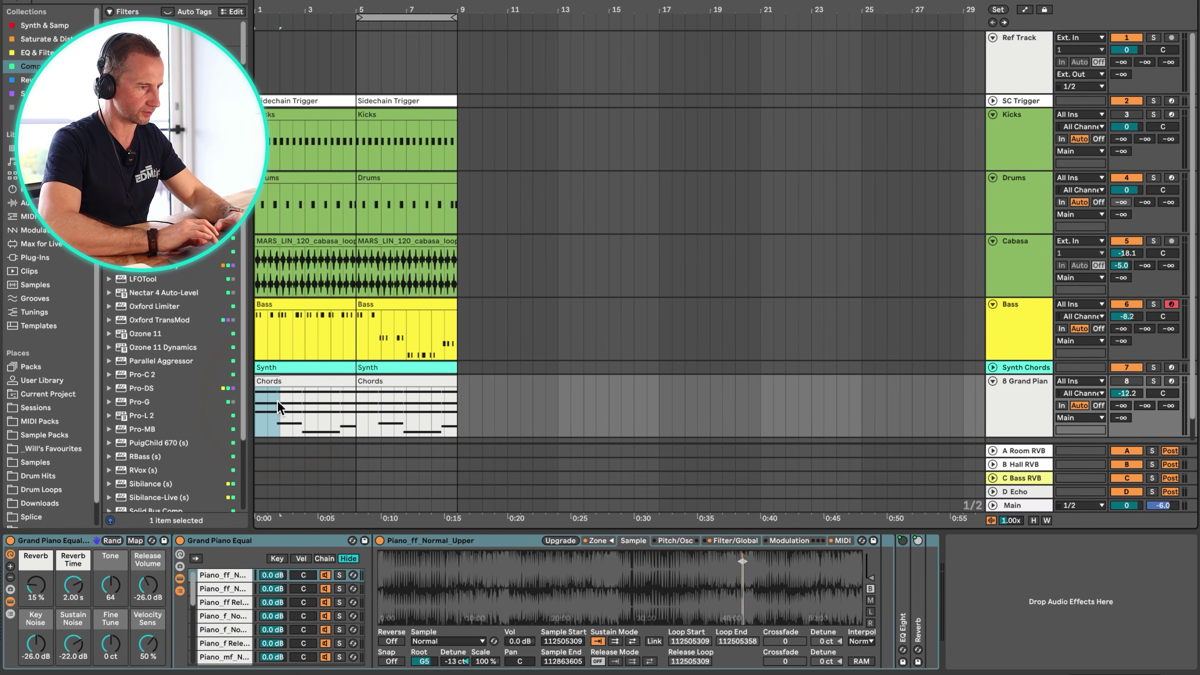
{"action": "left_click", "coordinate": [565, 600]}
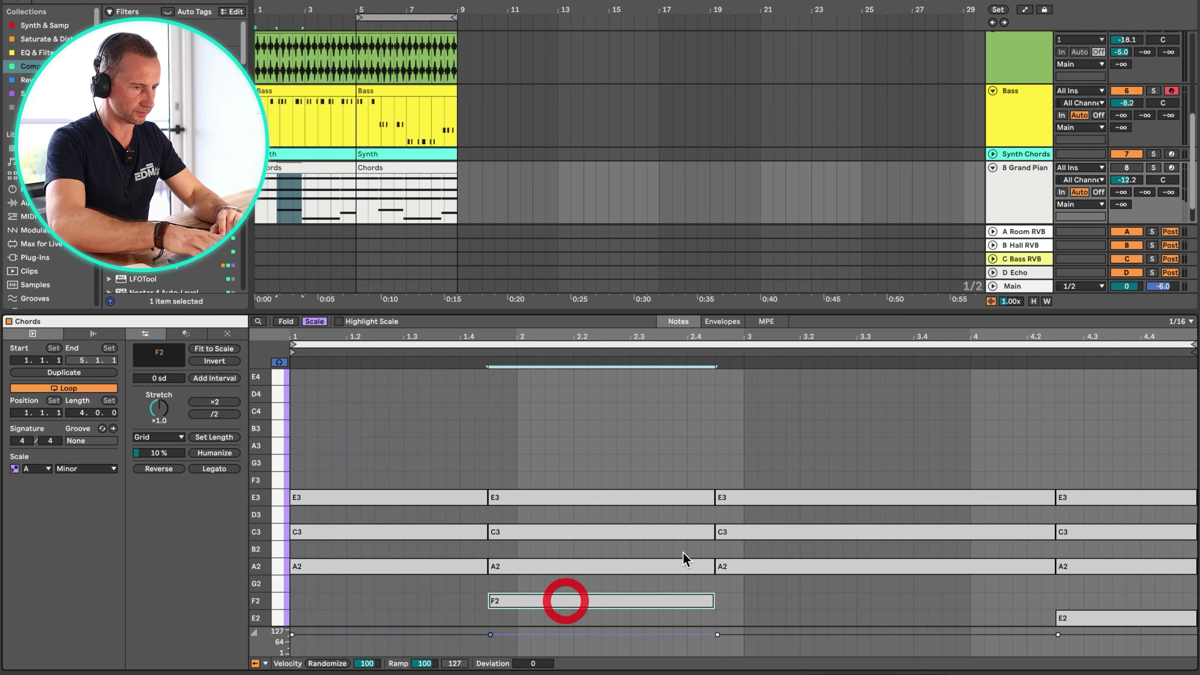
{"action": "scroll", "coordinate": [744, 549], "scroll_direction": "down", "scroll_amount": 3}
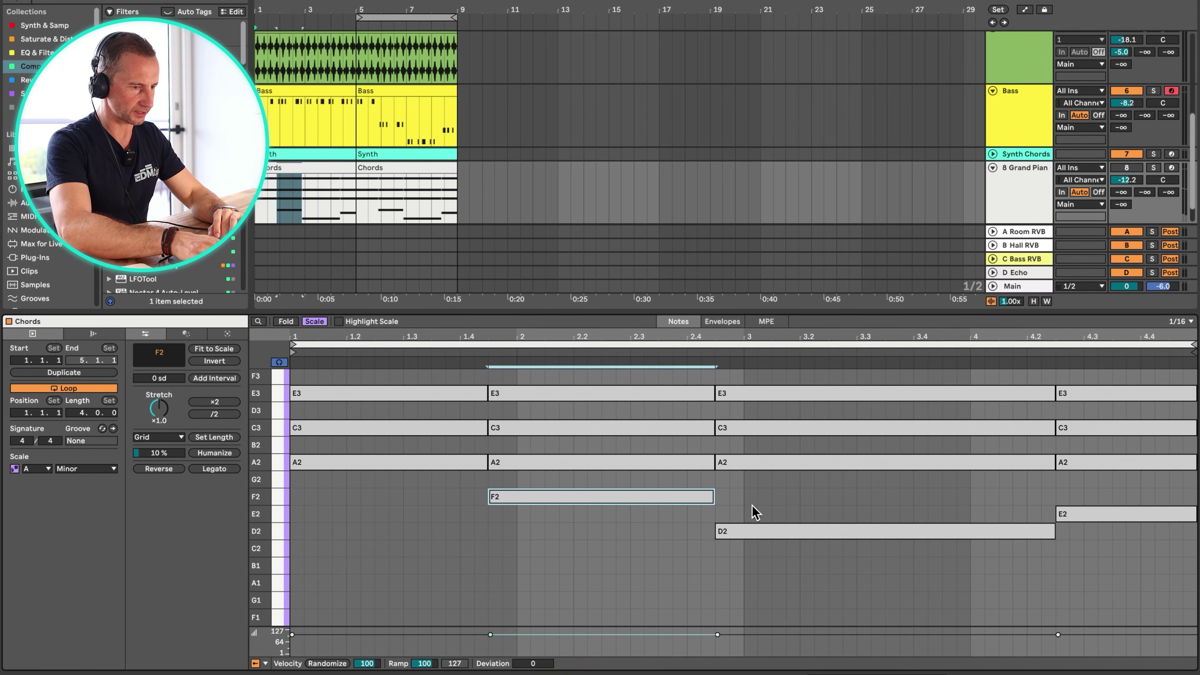
{"action": "key", "text": "BackSpace"}
{"action": "left_click_drag", "start_coordinate": [756, 502], "coordinate": [1112, 550]}
{"action": "key", "text": "BackSpace"}
{"action": "key", "text": "shift+Tab"}
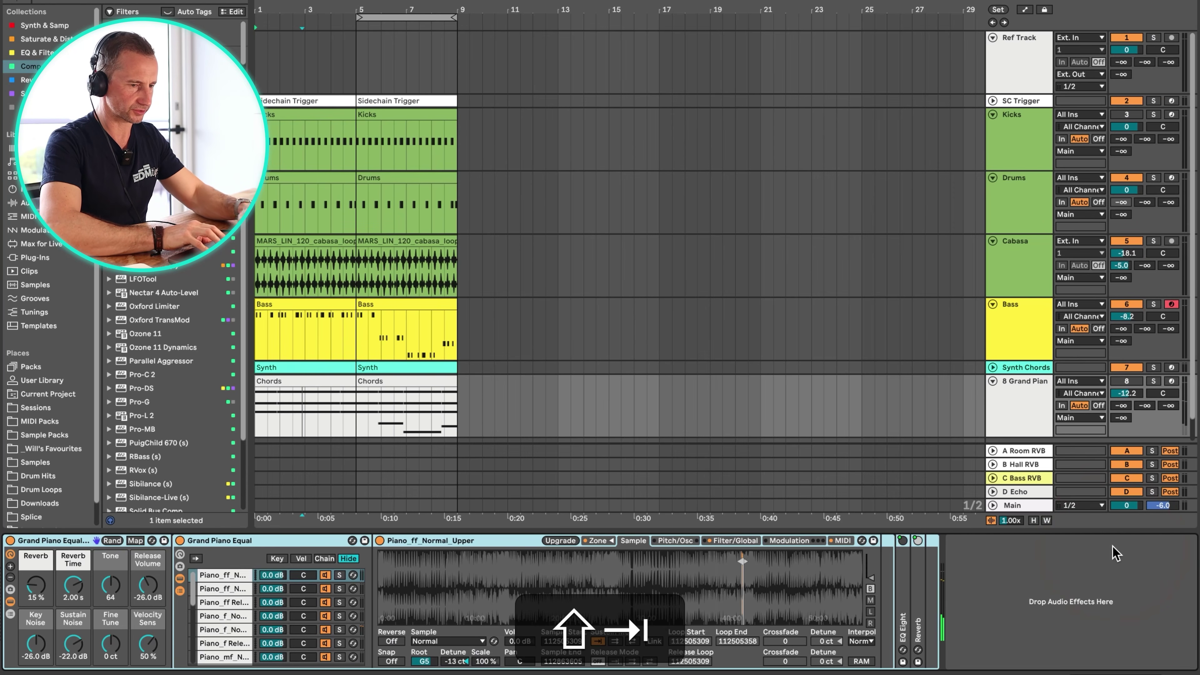
Unmute the 8 Grand Piano track, set its volume to -27.5 dB and its Hall RVB send to -9.7 dB while playing the loop
{"action": "left_click", "coordinate": [1126, 382]}
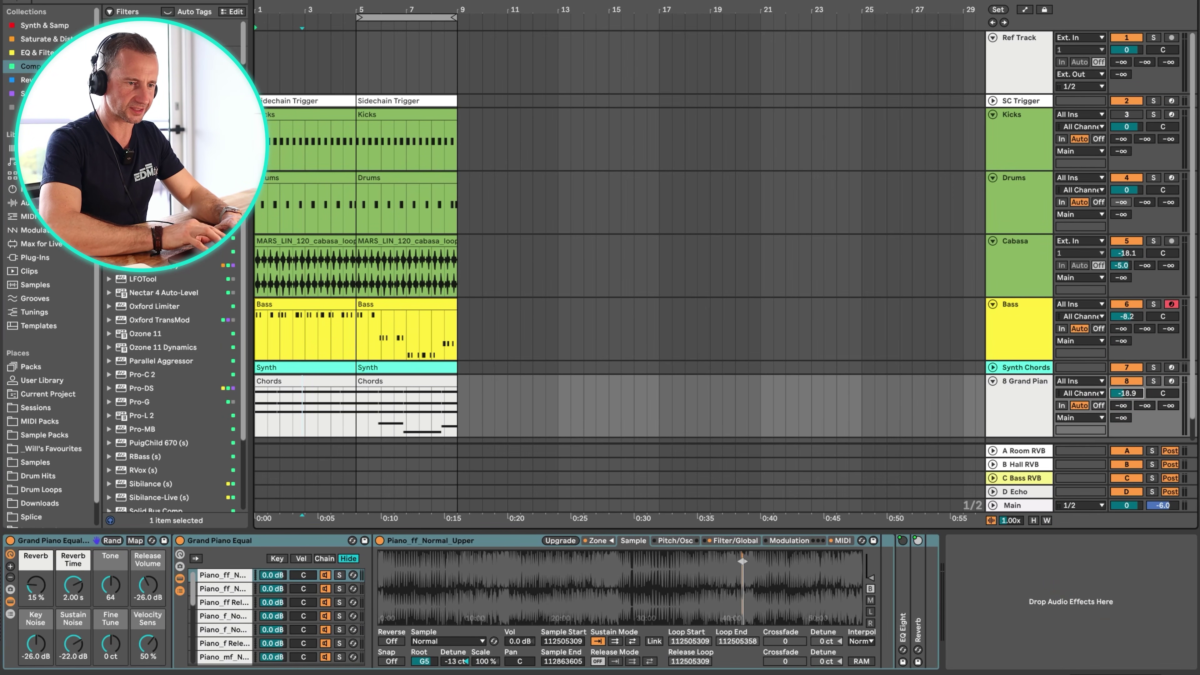
{"action": "key", "text": "space"}
{"action": "left_click_drag", "start_coordinate": [1144, 406], "coordinate": [1133, 393]}
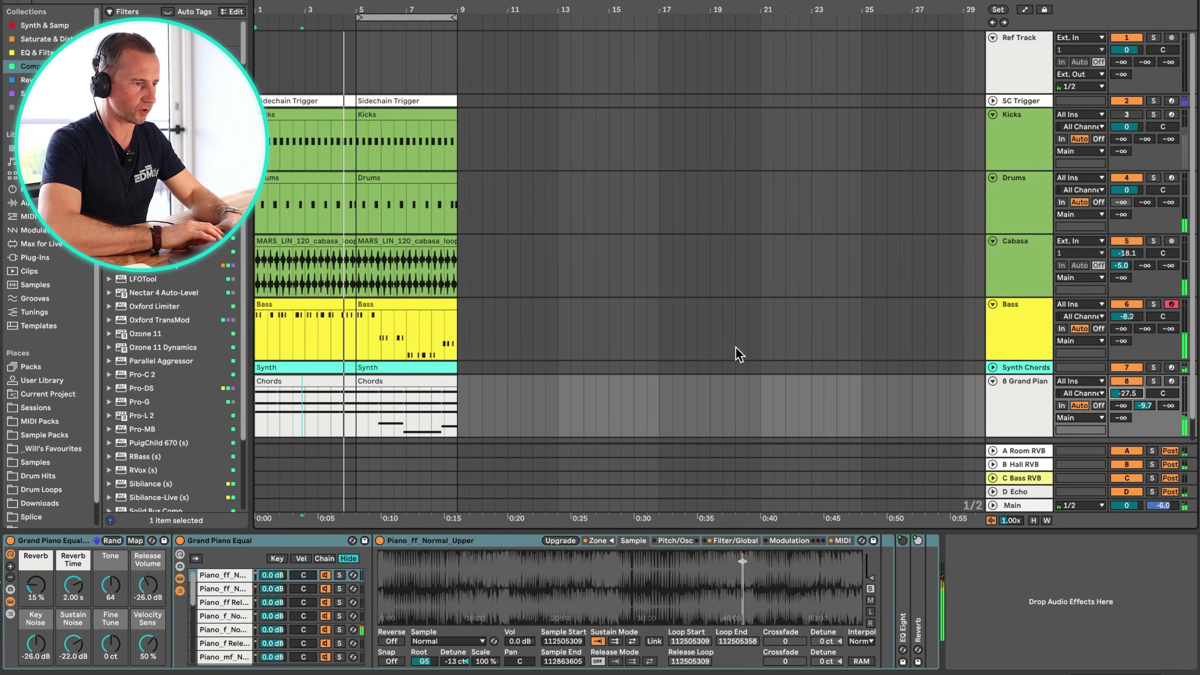
{"action": "key", "text": "space"}
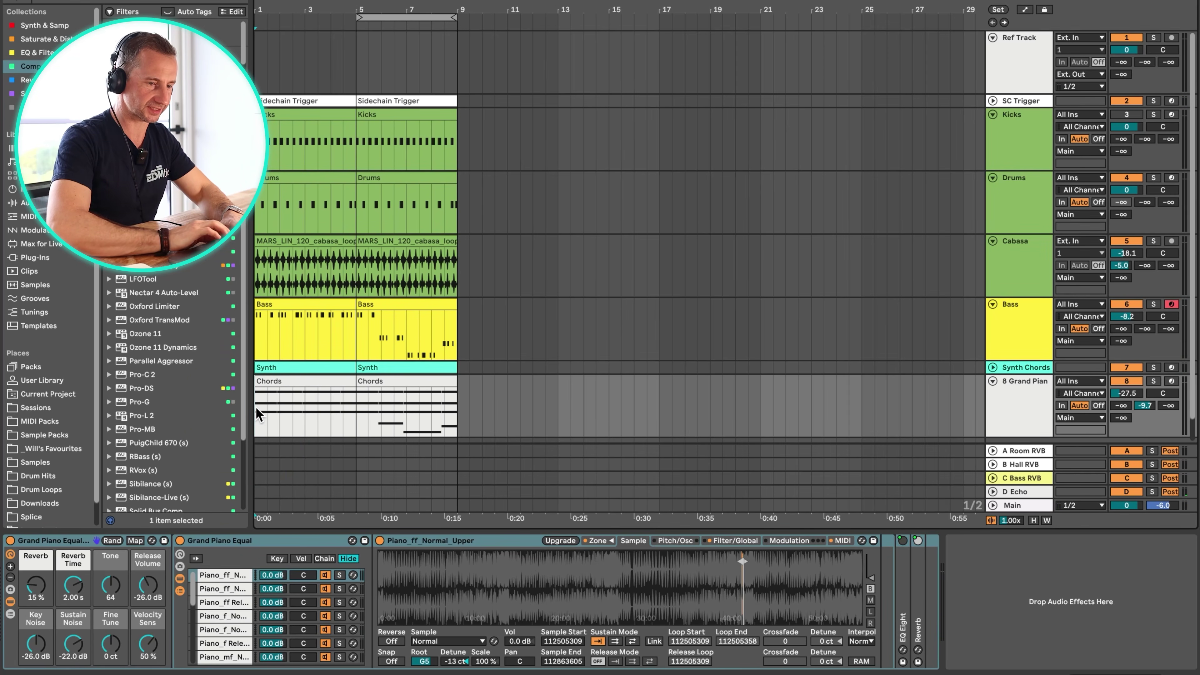
Play the loop with the Synth Chords track's Fil Cutoff macro raised to 76
{"action": "left_click", "coordinate": [1032, 369]}
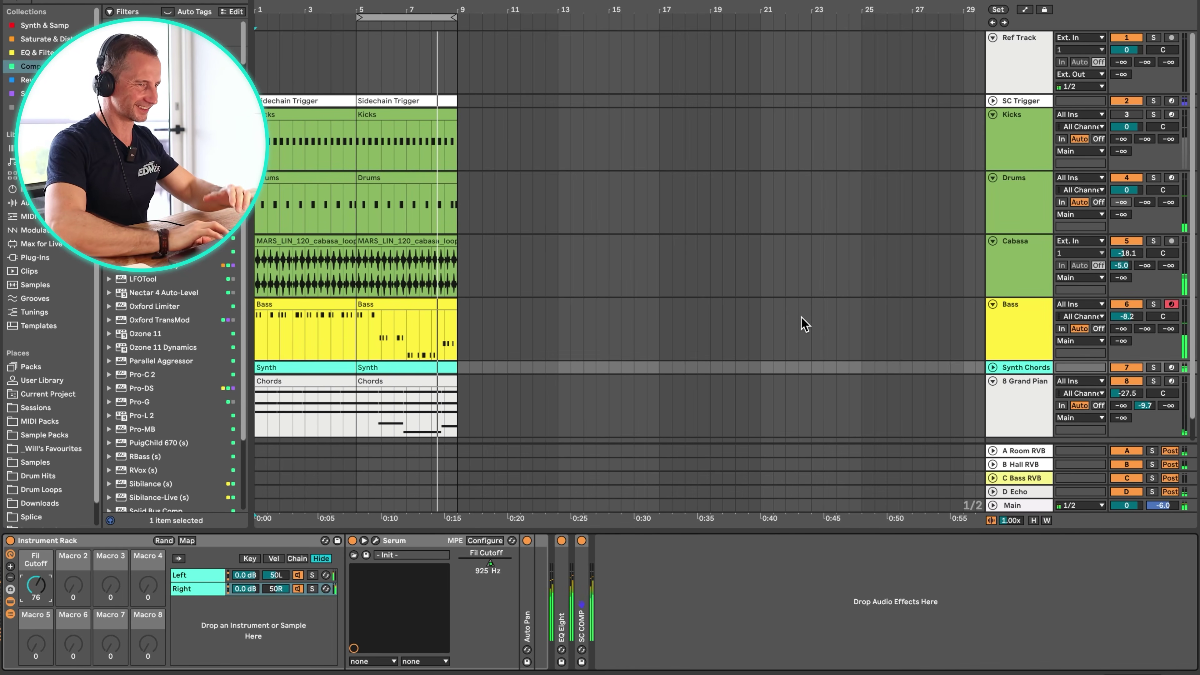
{"action": "key", "text": "plus"}
{"action": "key", "text": "plus"}
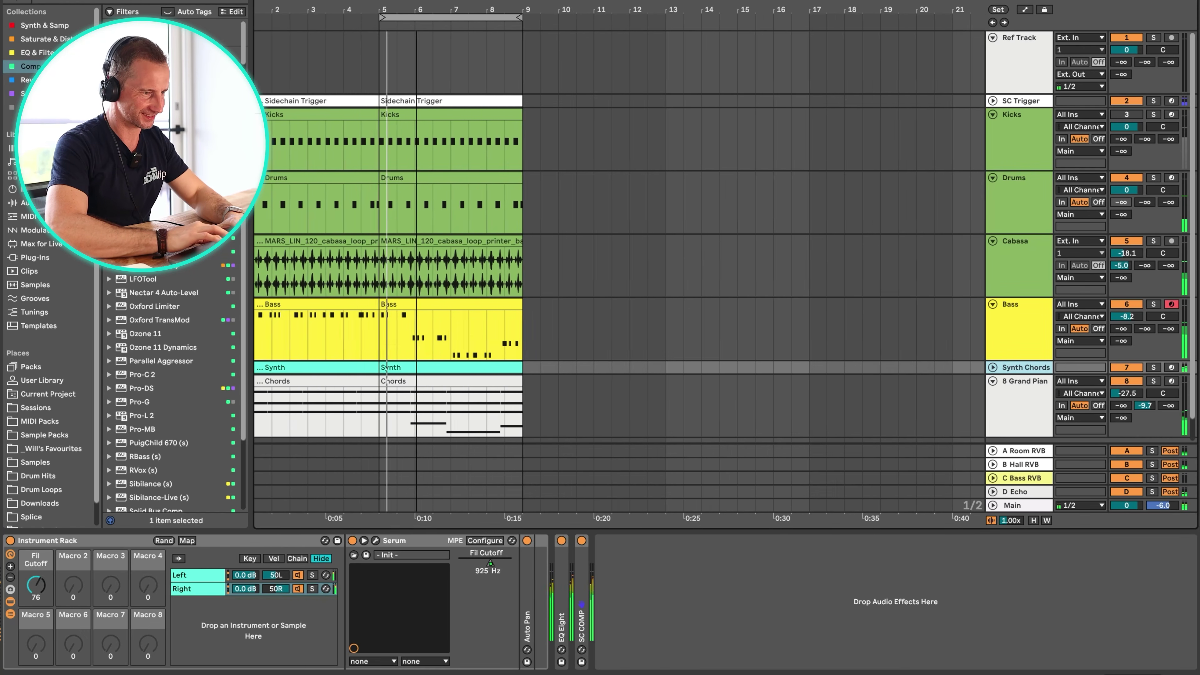
Try transposing all notes of the second Chords clip down one octave during playback, and undo the transposition
{"action": "double_click", "coordinate": [476, 380]}
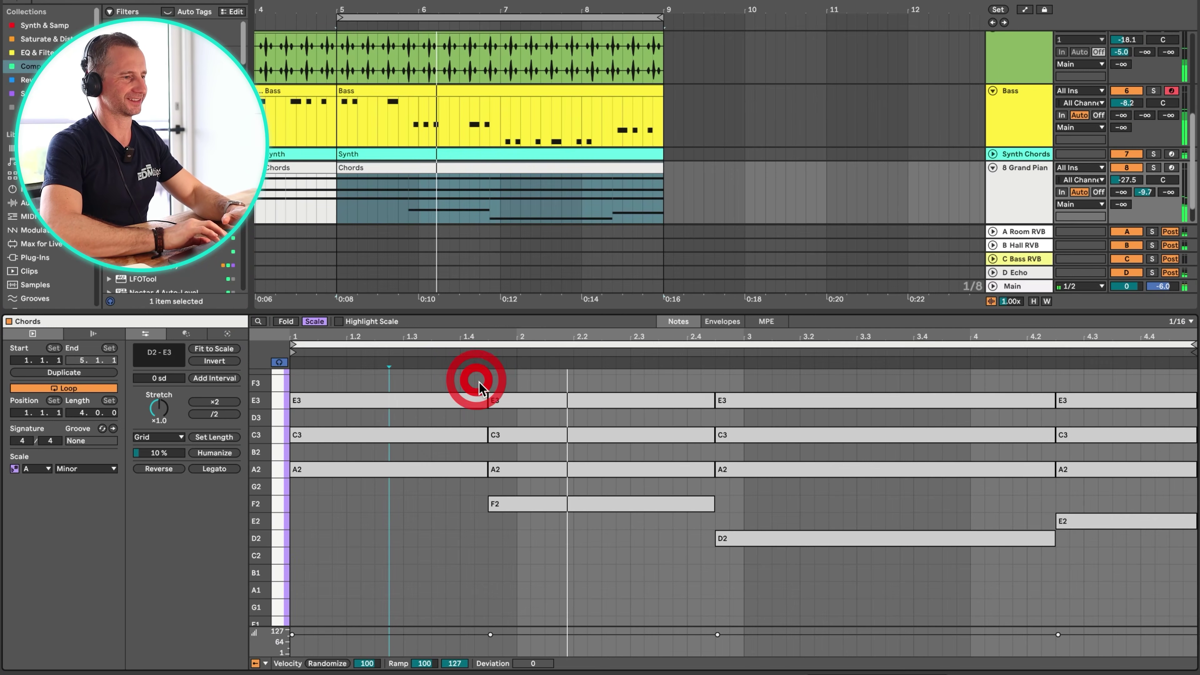
{"action": "key", "text": "super+a"}
{"action": "key", "text": "shift+super+Down"}
{"action": "key", "text": "shift+Down"}
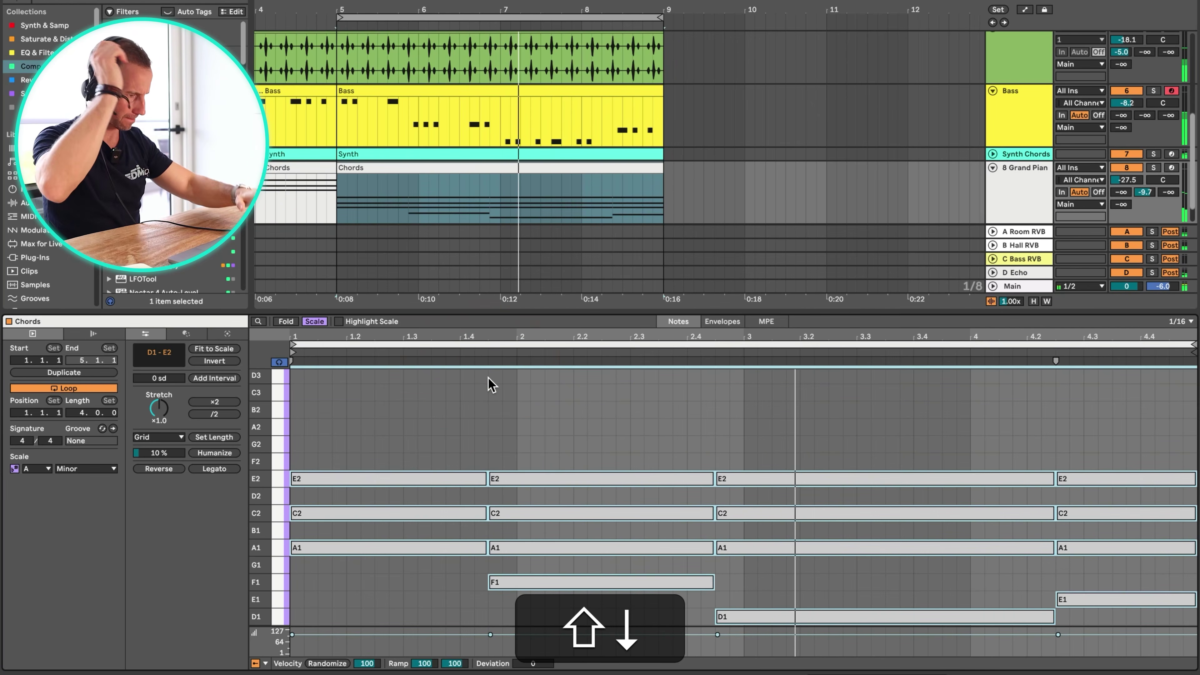
{"action": "key", "text": "shift+Tab"}
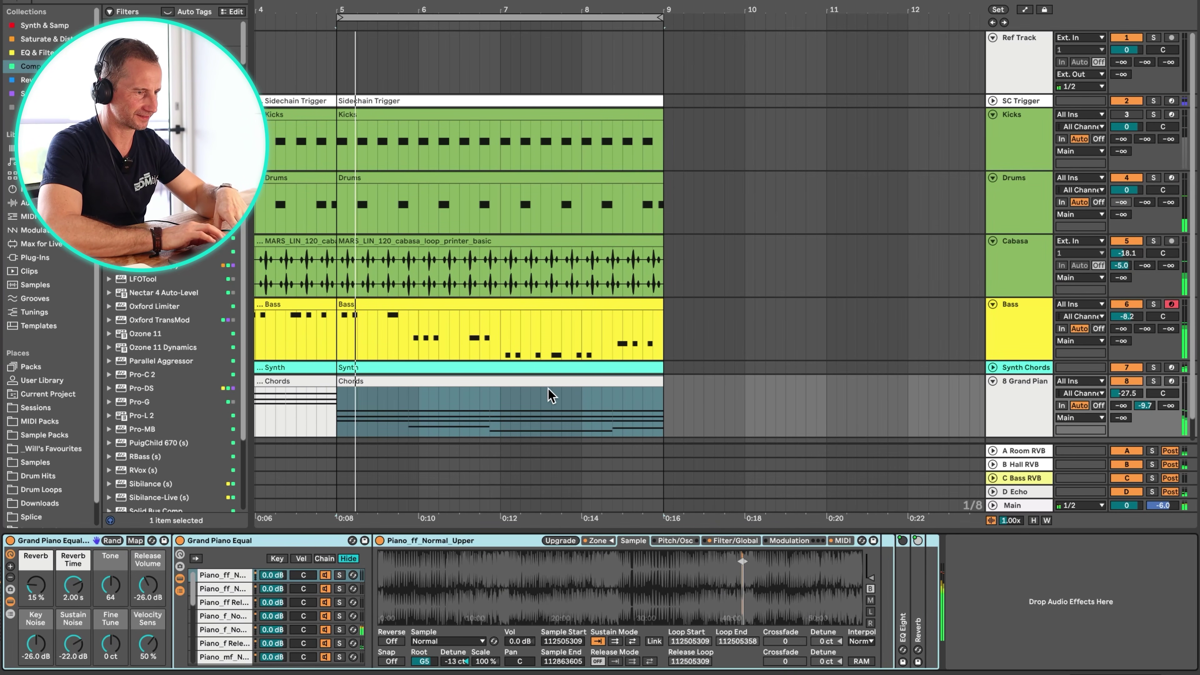
{"action": "key", "text": "super+z"}
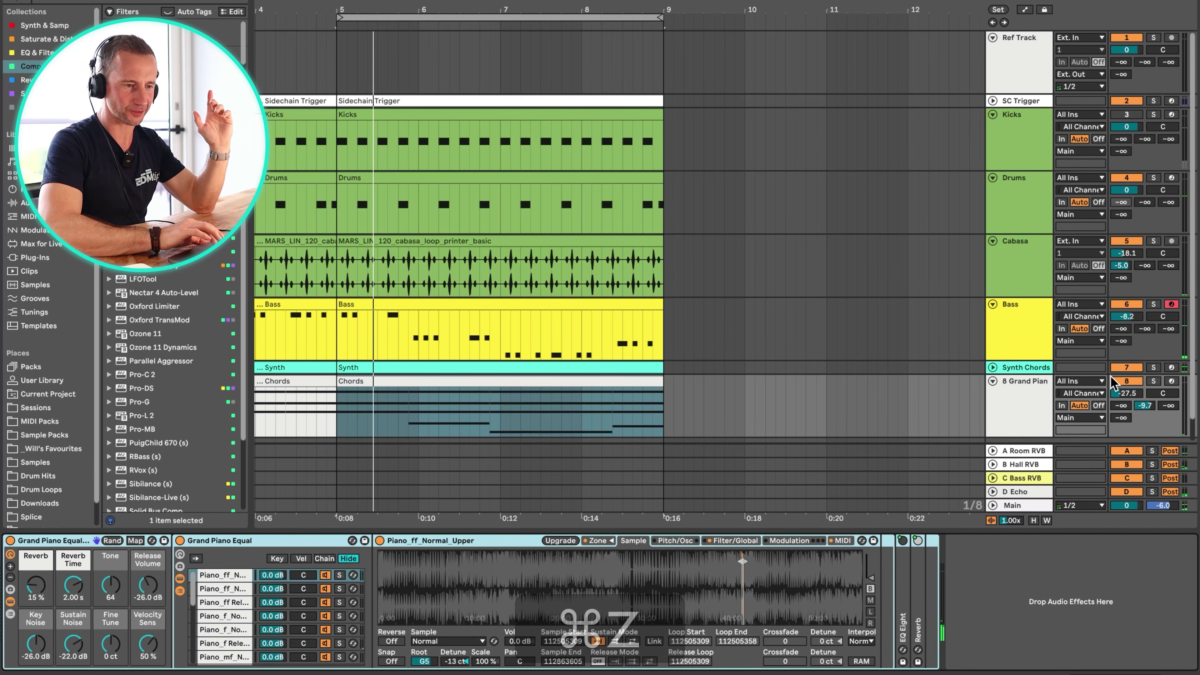
Mute and fold the 8 Grand Piano track and save the set
{"action": "left_click", "coordinate": [993, 382]}
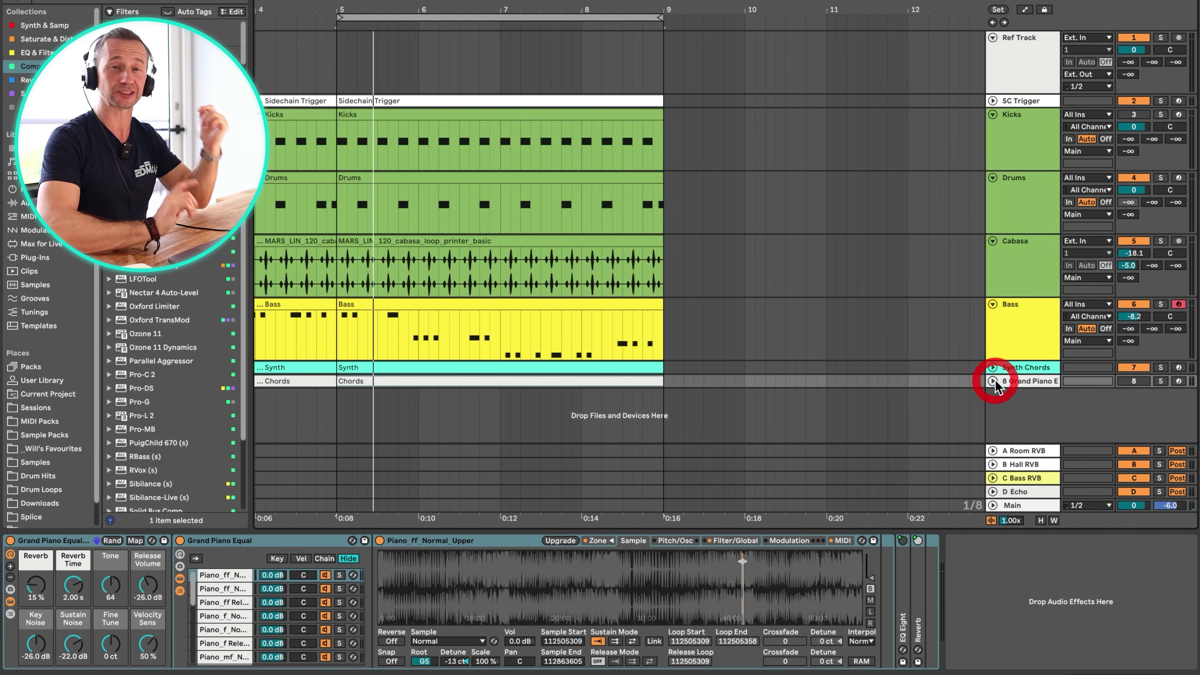
{"action": "left_click_drag", "start_coordinate": [424, 10], "coordinate": [424, 45]}
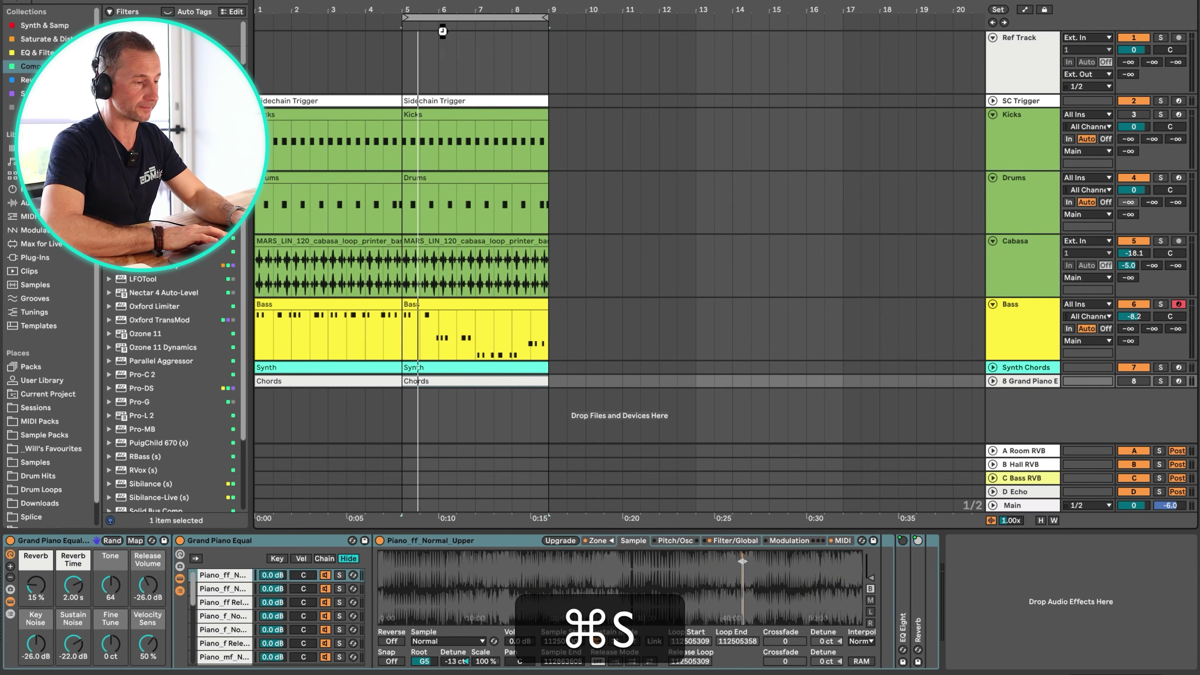
{"action": "left_click", "coordinate": [411, 67]}
{"action": "left_click", "coordinate": [1030, 382]}
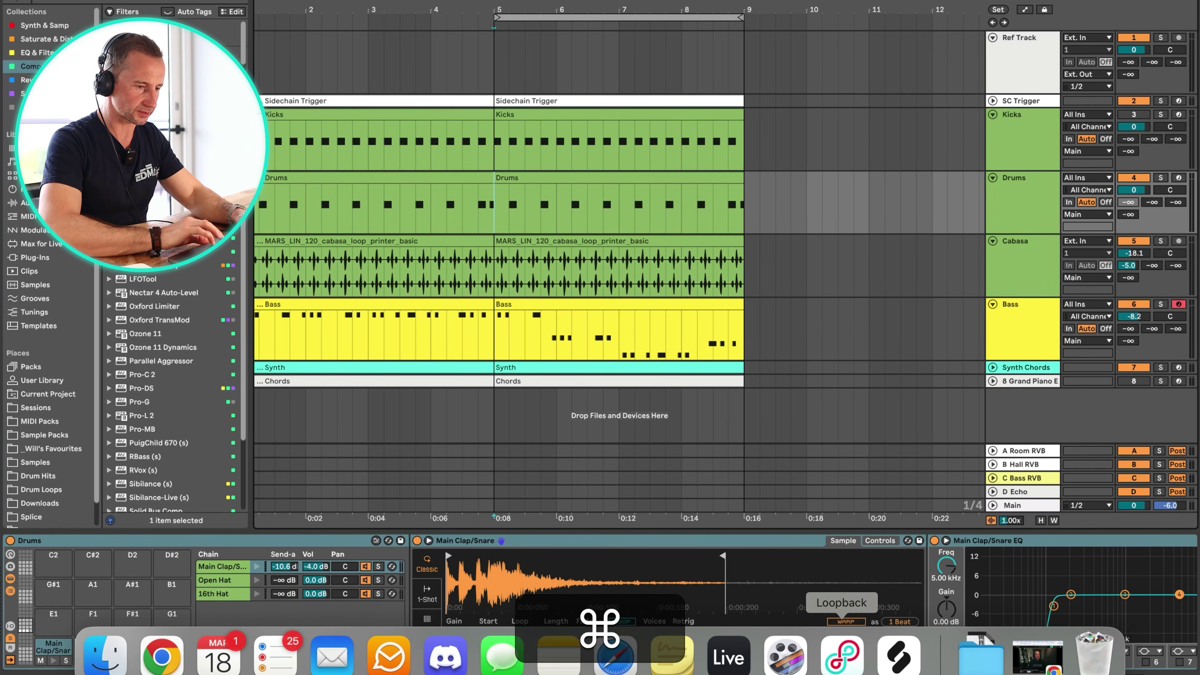
Switch to Splice, move its window into view and search the samples for "female vocal"
{"action": "left_click", "coordinate": [895, 657]}
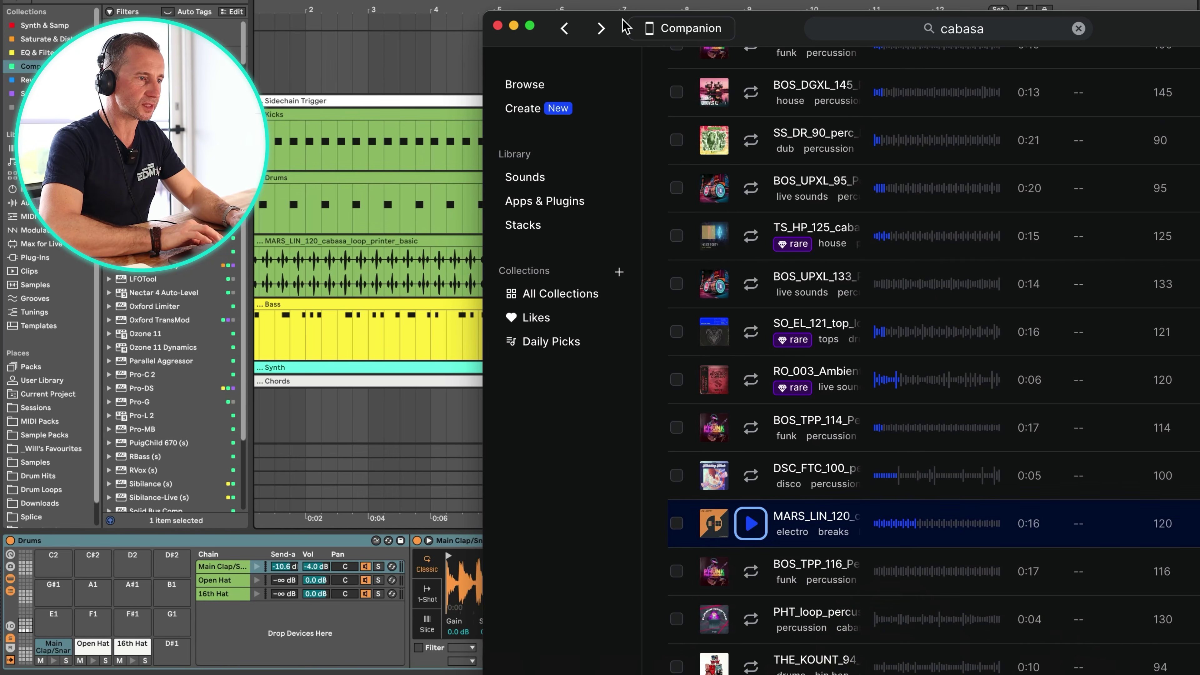
{"action": "left_click_drag", "start_coordinate": [626, 26], "coordinate": [198, 0]}
{"action": "left_click", "coordinate": [472, 0]}
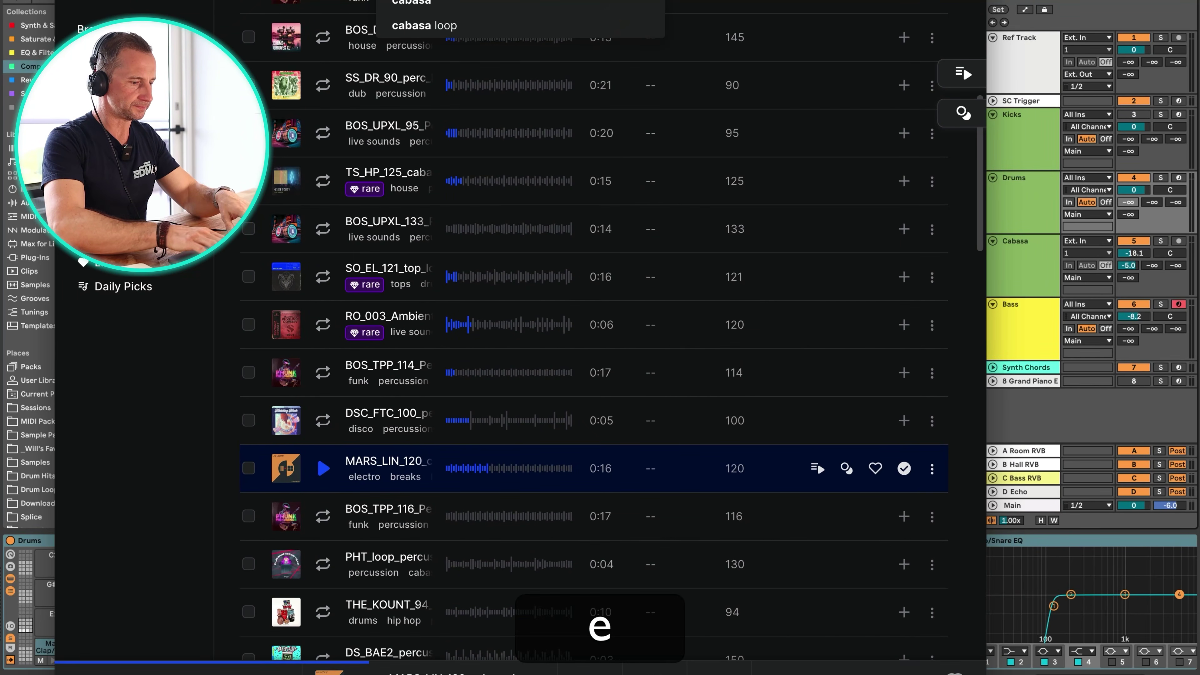
{"action": "type", "text": "v"}
{"action": "key", "text": "Return"}
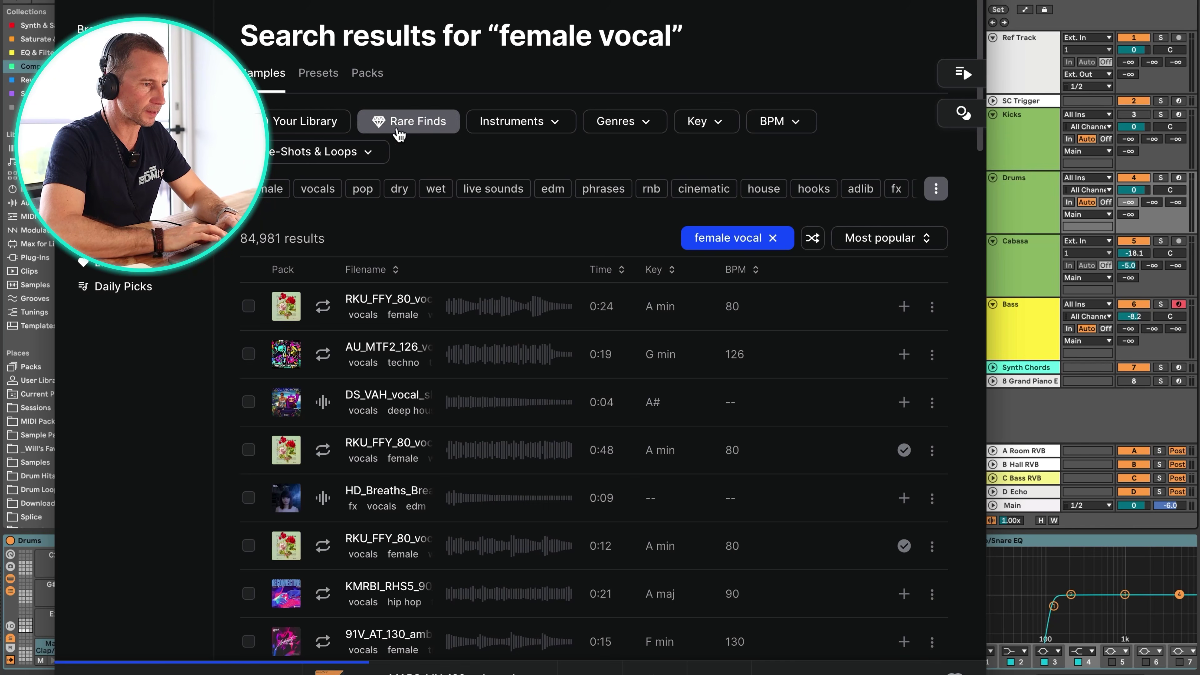
Filter the female vocal results to the key of A minor
{"action": "left_click", "coordinate": [727, 128]}
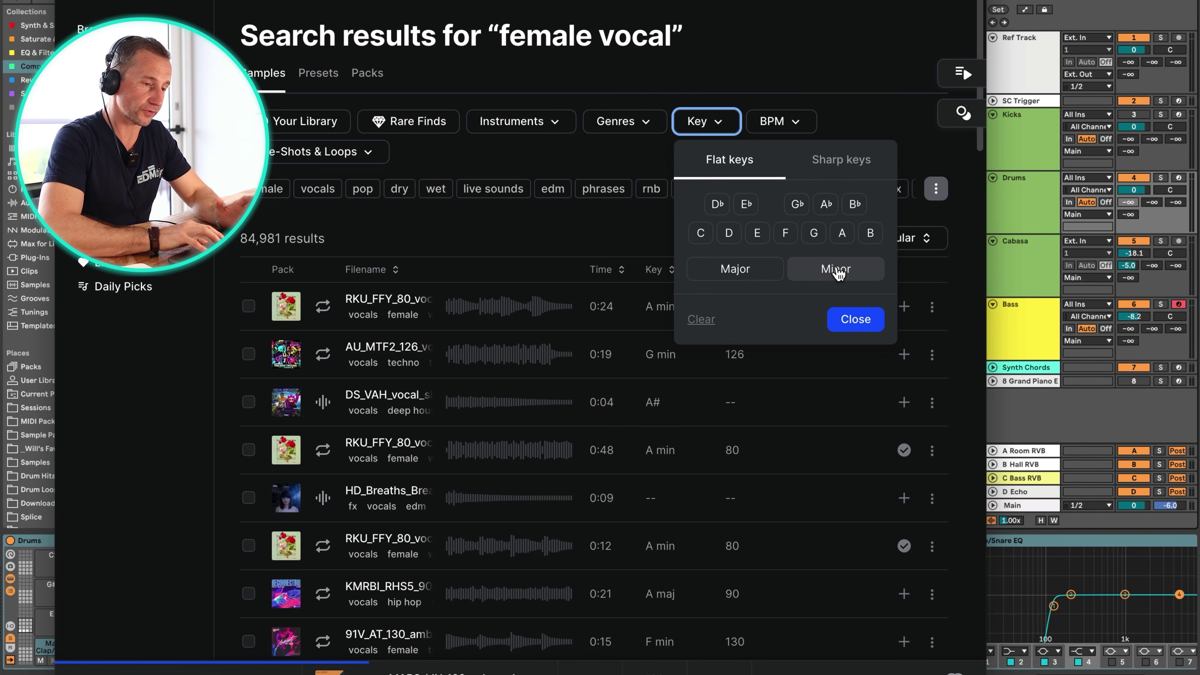
{"action": "left_click", "coordinate": [845, 235]}
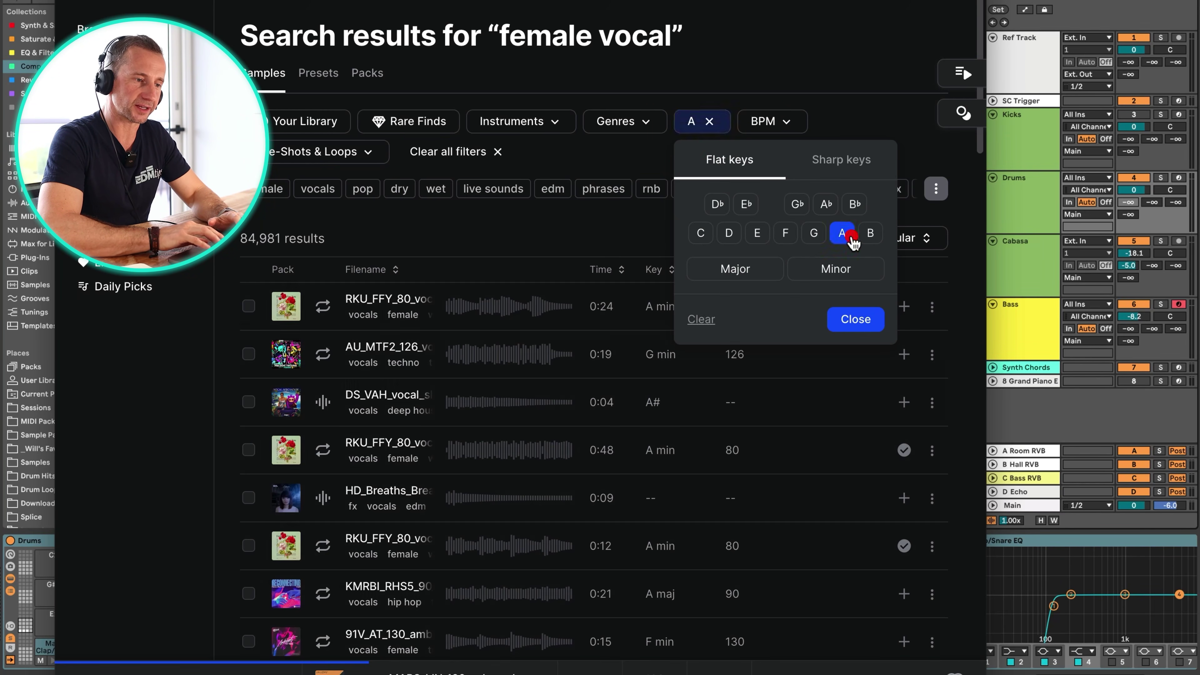
{"action": "left_click", "coordinate": [848, 277]}
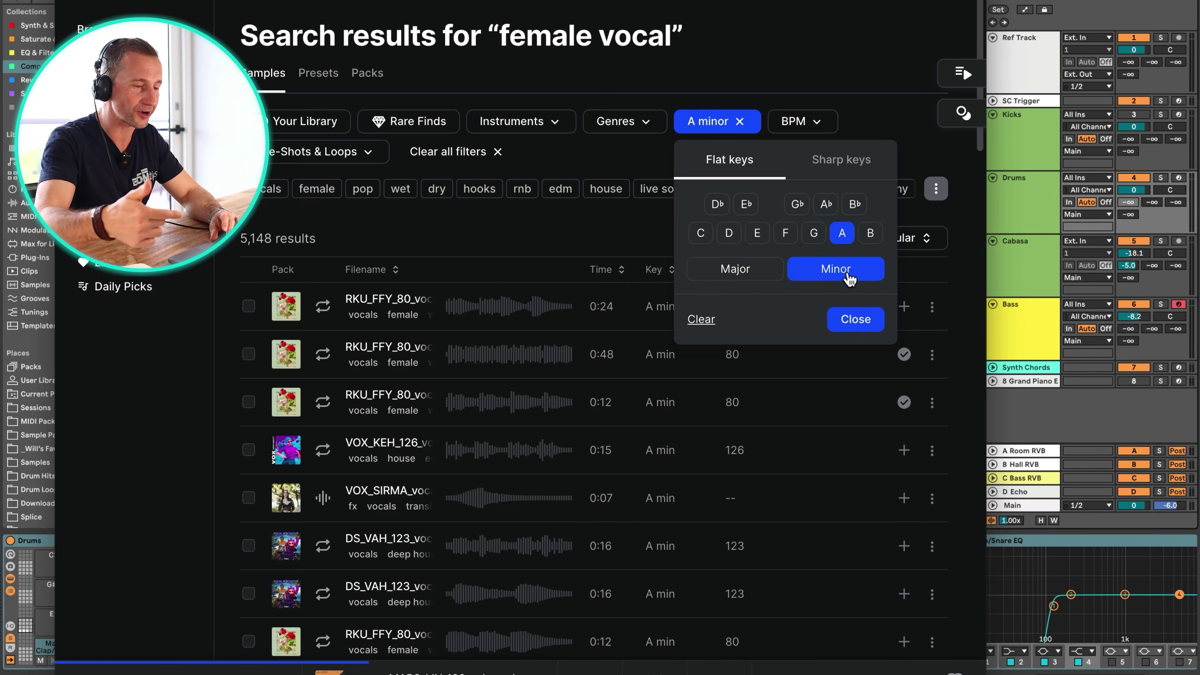
{"action": "left_click", "coordinate": [855, 320]}
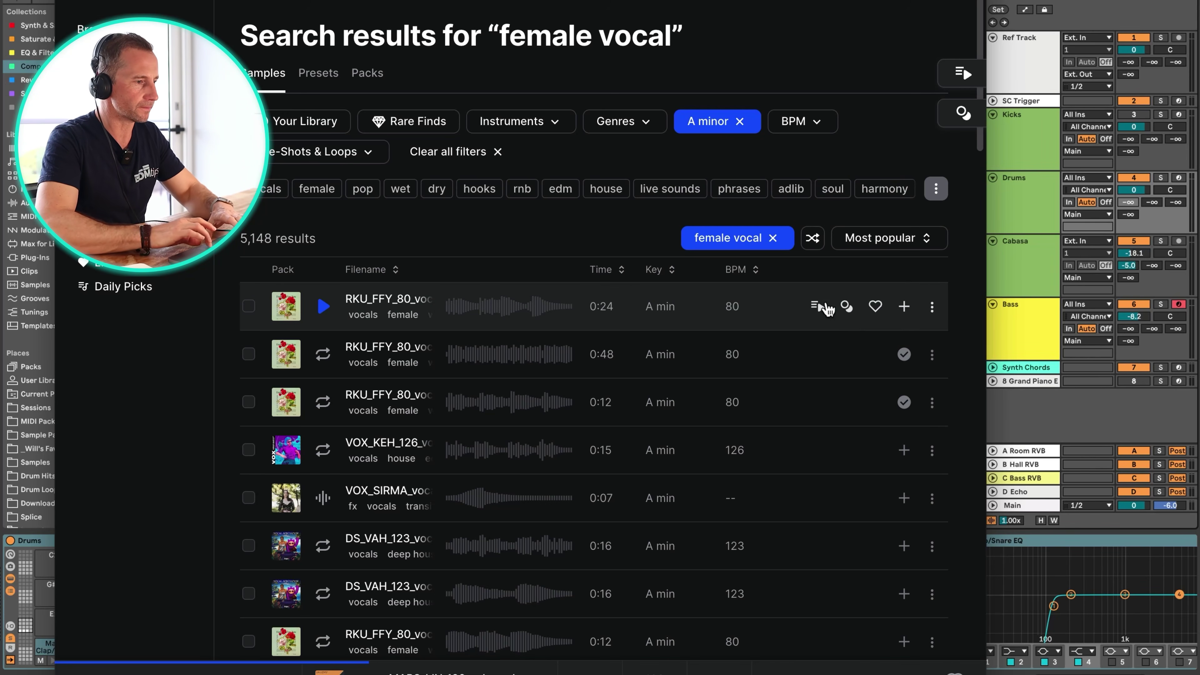
Move the Splice window lower, switch back to Live and play the loop from bar 5
{"action": "left_click_drag", "start_coordinate": [360, 2], "coordinate": [542, 225]}
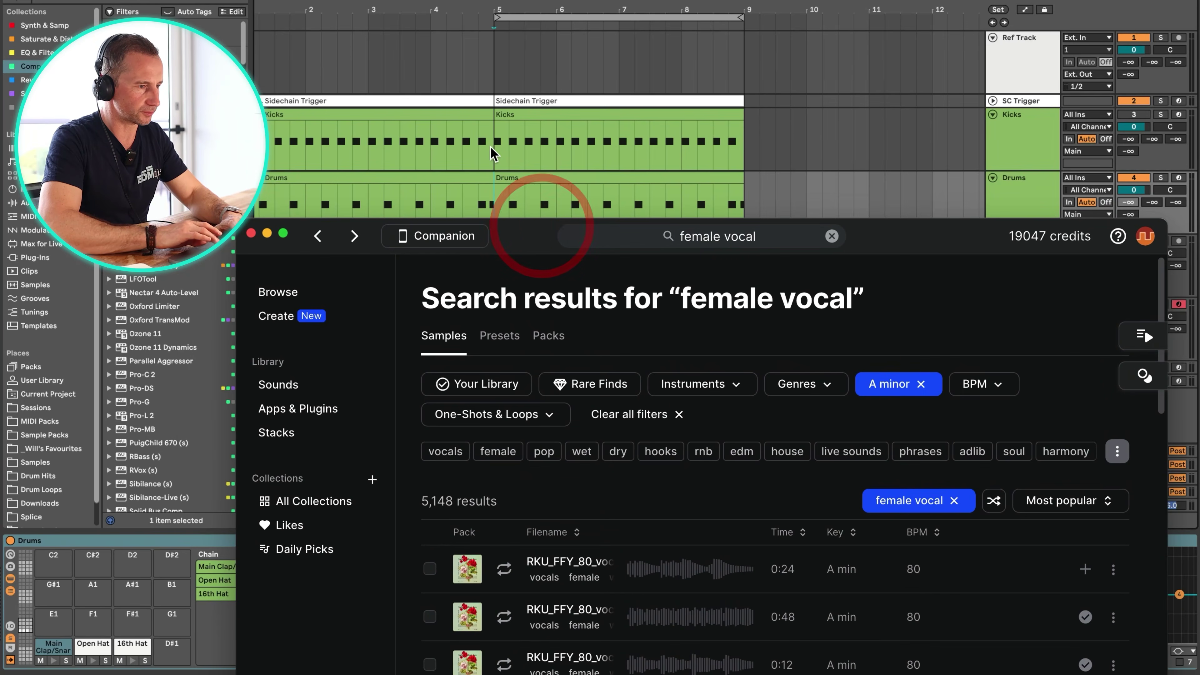
{"action": "left_click", "coordinate": [493, 154]}
{"action": "left_click", "coordinate": [482, 141]}
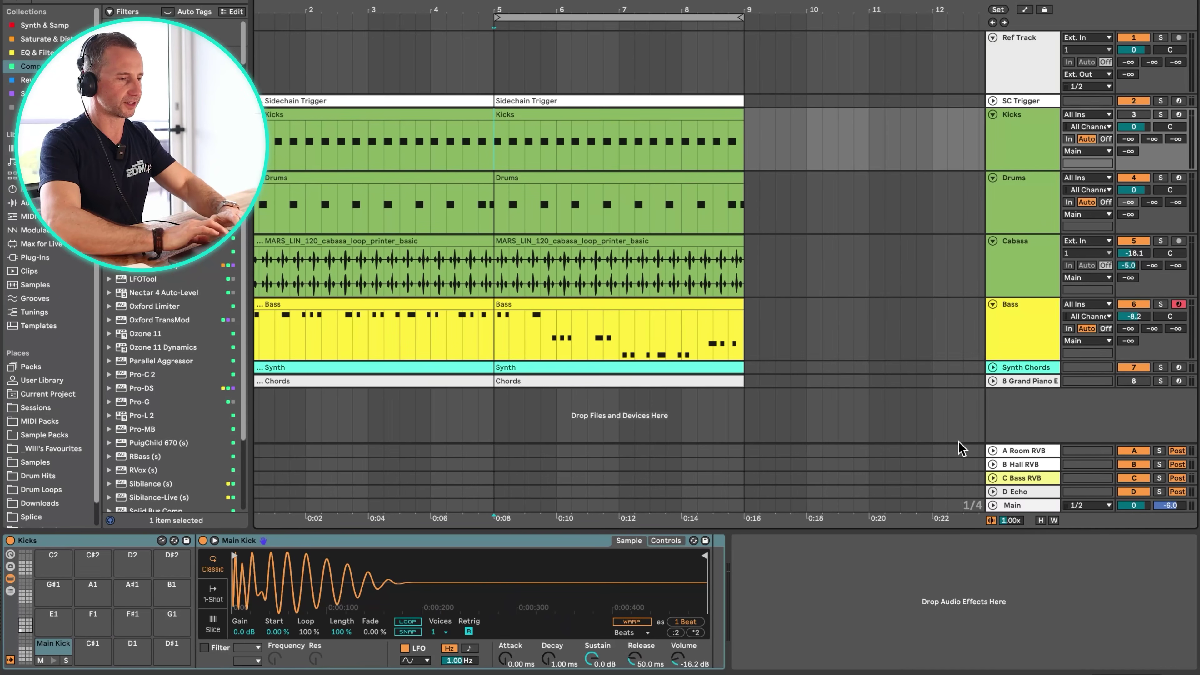
{"action": "key", "text": "space"}
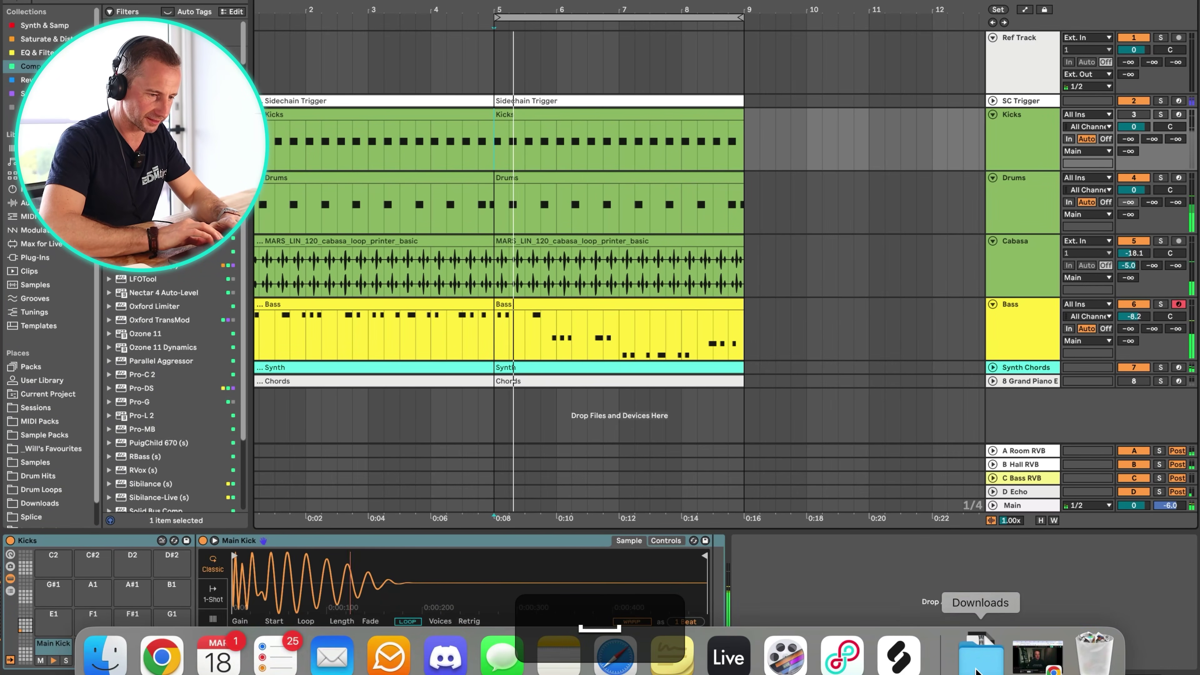
Switch to Splice and audition the A minor female vocal samples from RKU_FFY_80 and VOX_KEH_126 against the playing loop
{"action": "left_click", "coordinate": [898, 658]}
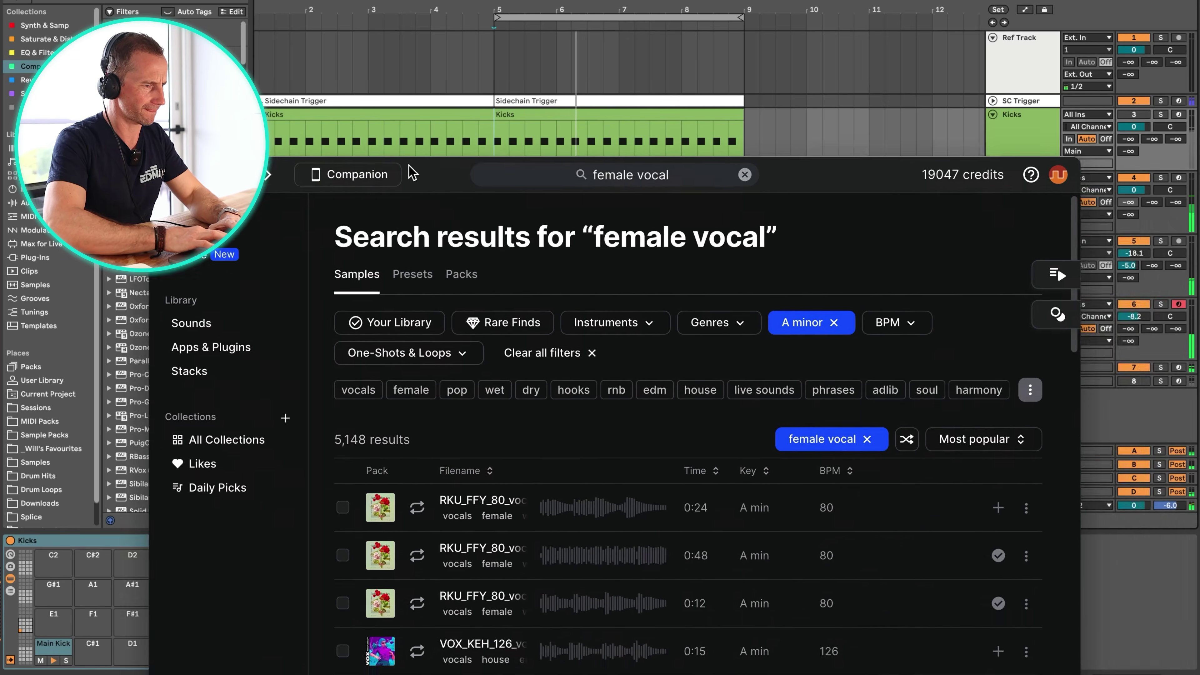
{"action": "left_click", "coordinate": [267, 372]}
{"action": "left_click", "coordinate": [267, 420]}
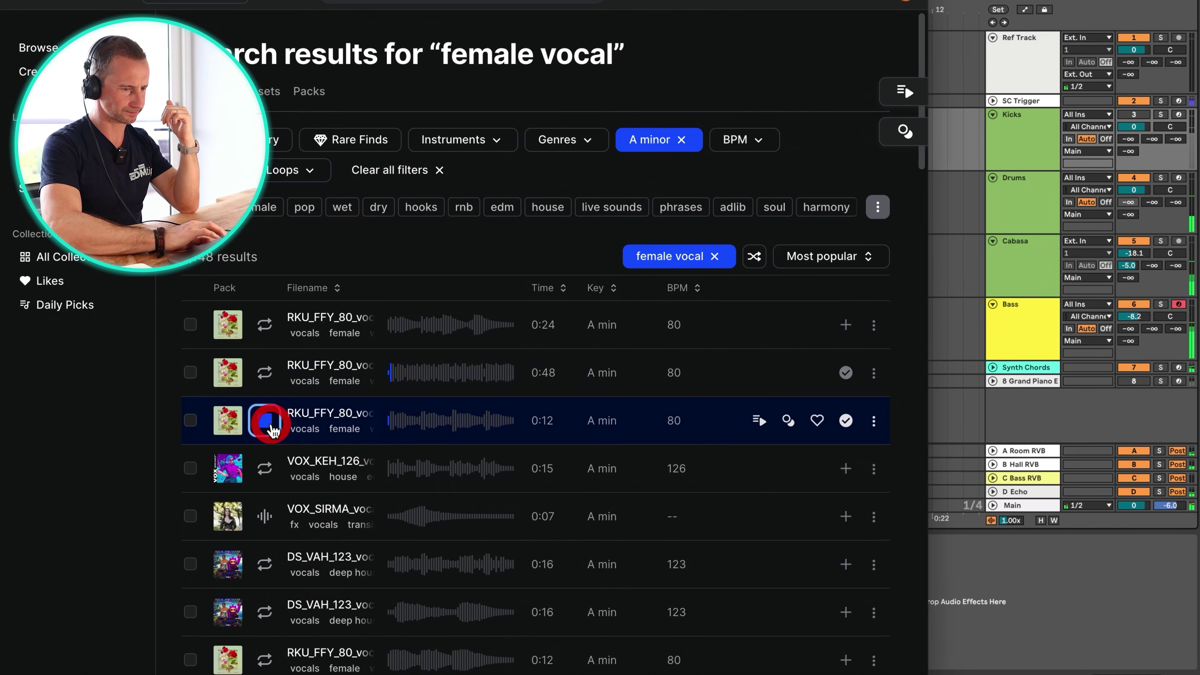
{"action": "scroll", "coordinate": [788, 372], "scroll_direction": "down", "scroll_amount": 10}
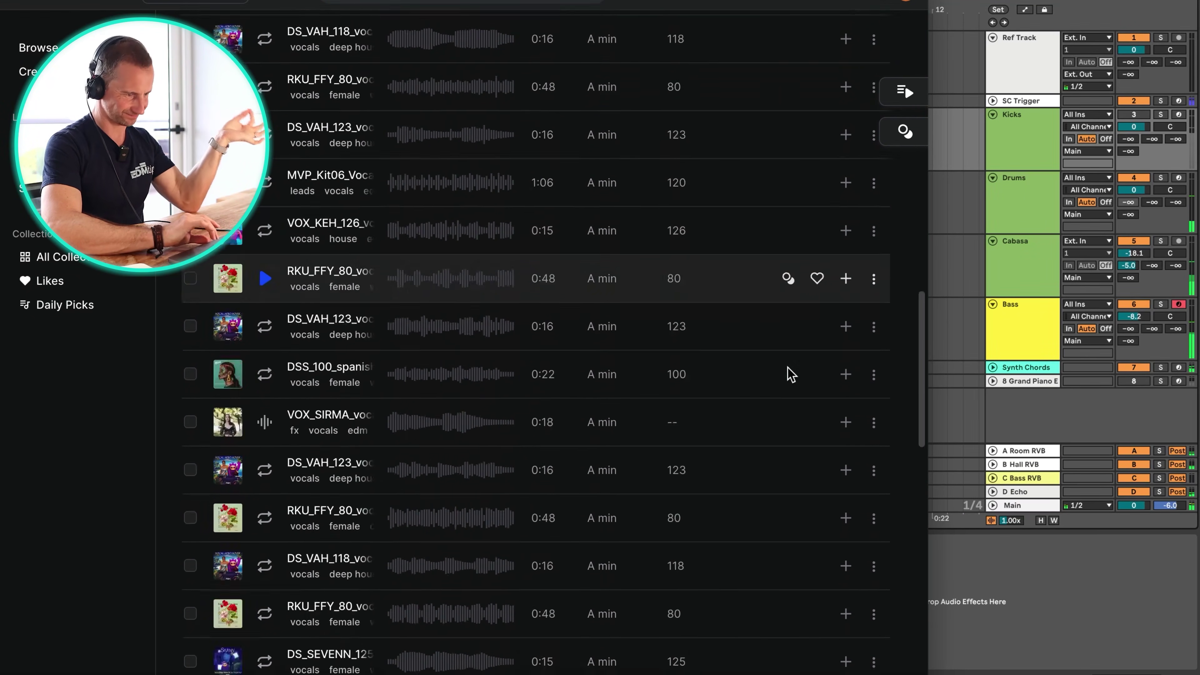
{"action": "scroll", "coordinate": [791, 374], "scroll_direction": "up", "scroll_amount": 10}
{"action": "left_click", "coordinate": [264, 468]}
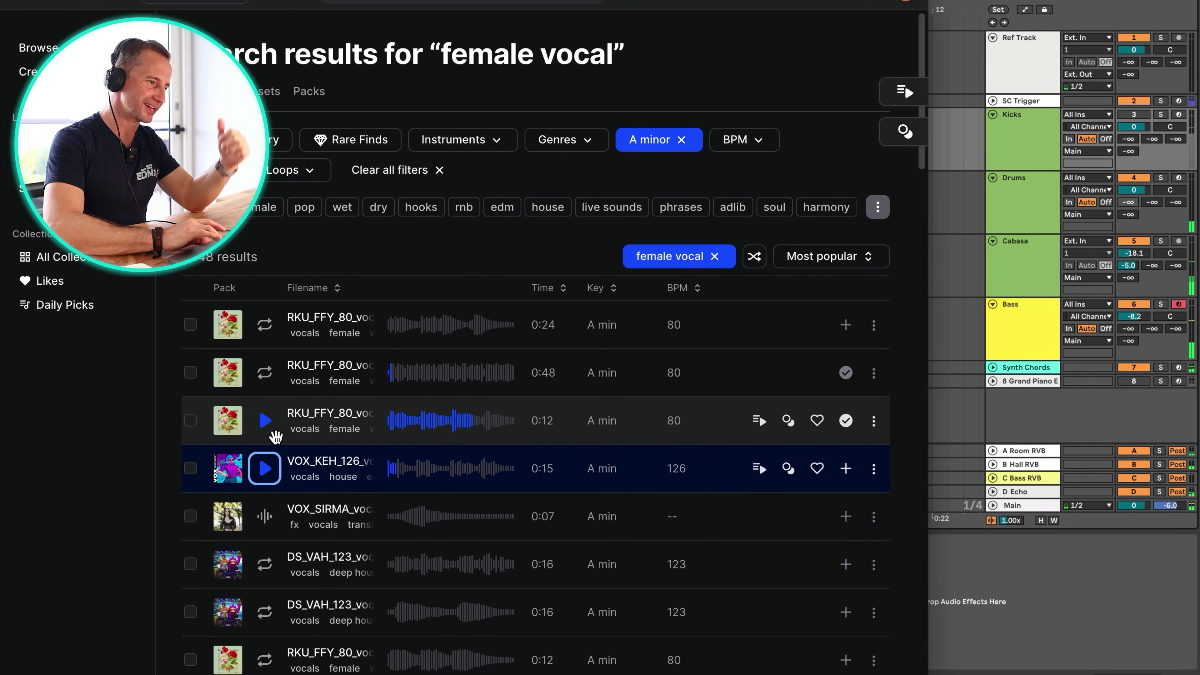
{"action": "left_click", "coordinate": [265, 468]}
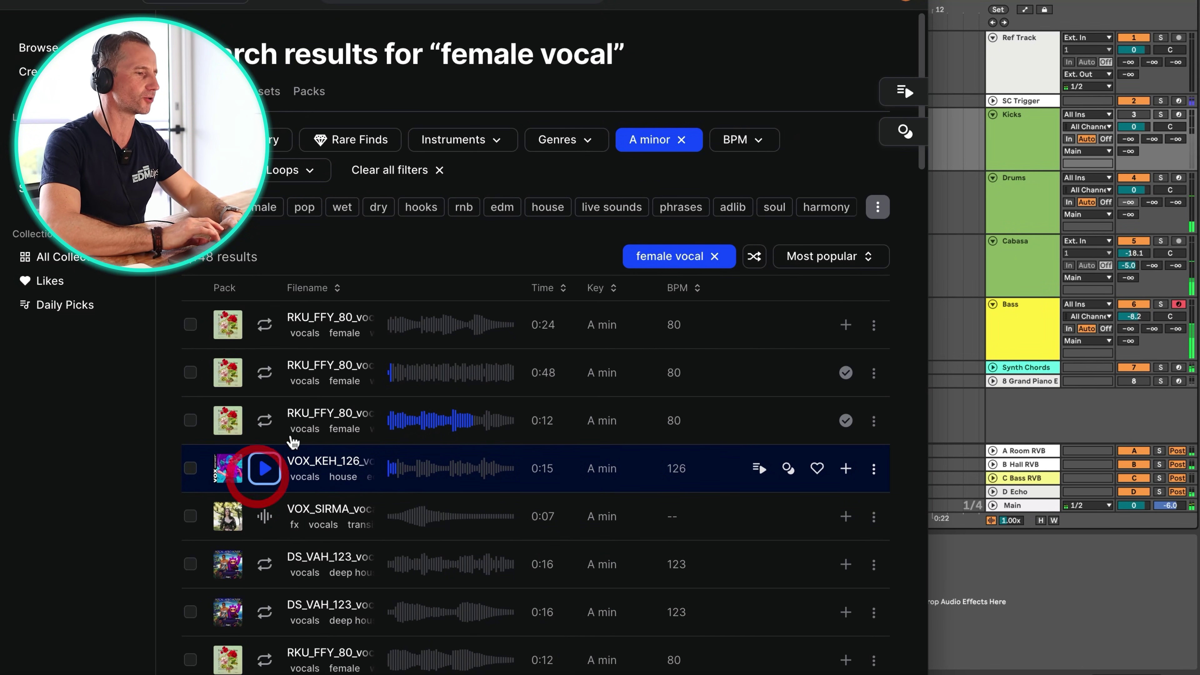
Add the Splice sample RKU_FFY_80_vocal_adlib_loop_female_story_wet_Amin.wav to the Live arrangement on a new audio track below 8 Grand Piano
{"action": "key", "text": "super+Tab"}
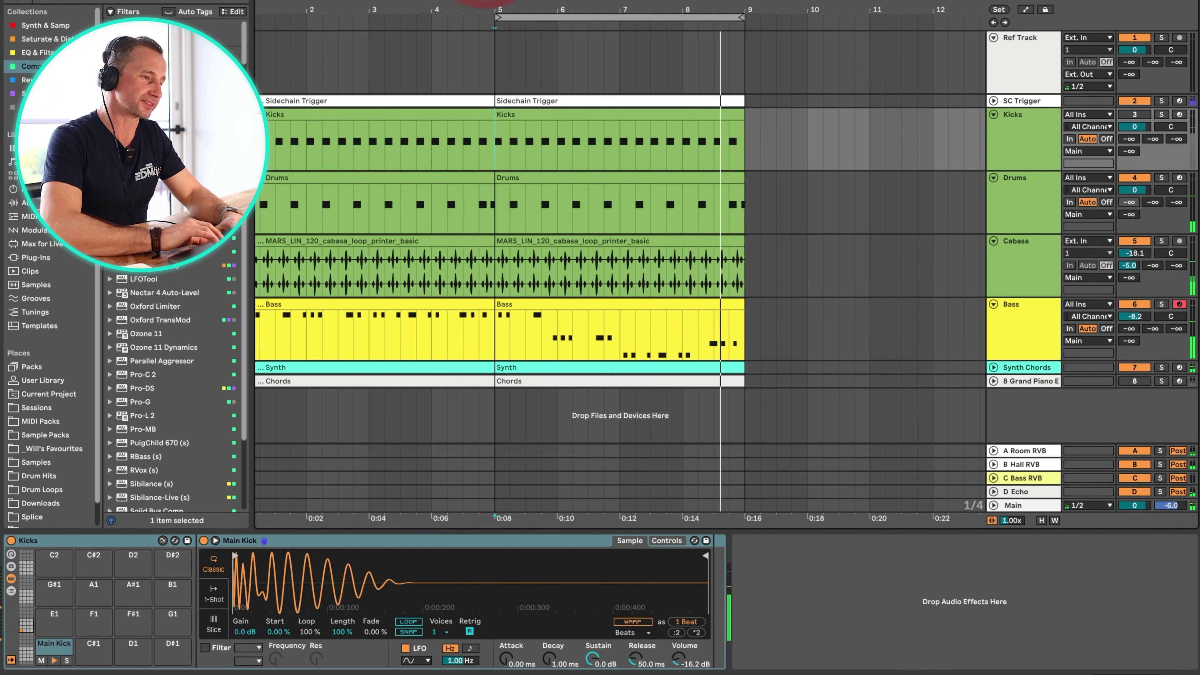
{"action": "mouse_move", "coordinate": [600, 673]}
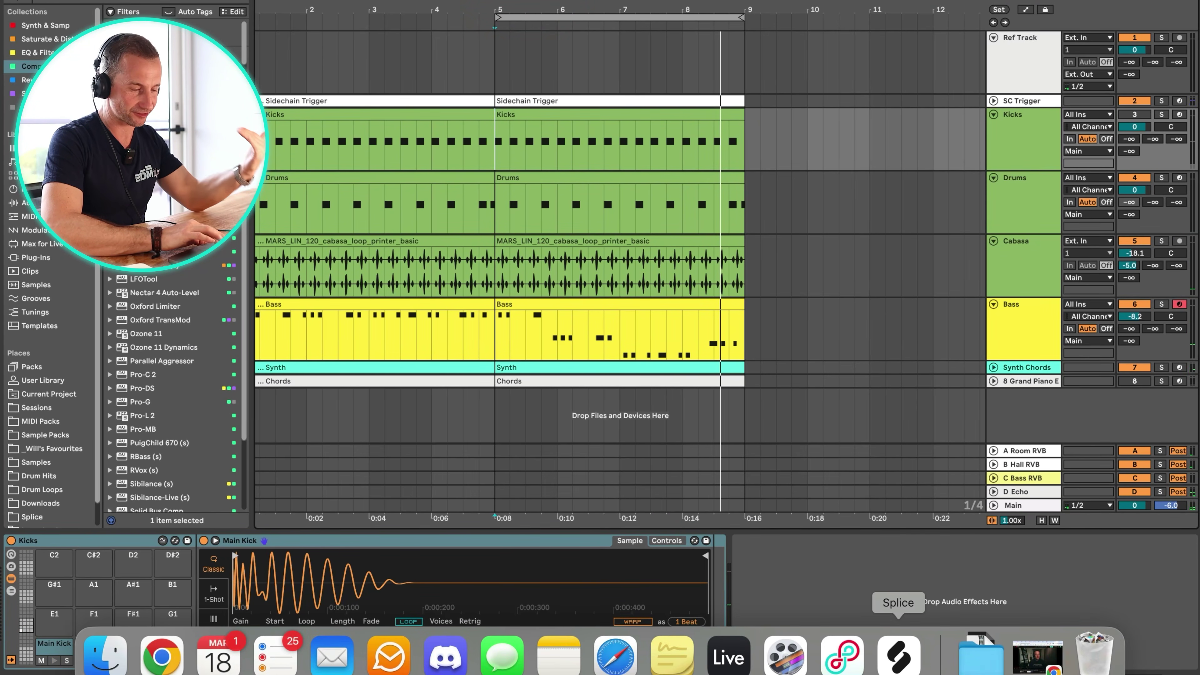
{"action": "left_click", "coordinate": [899, 655]}
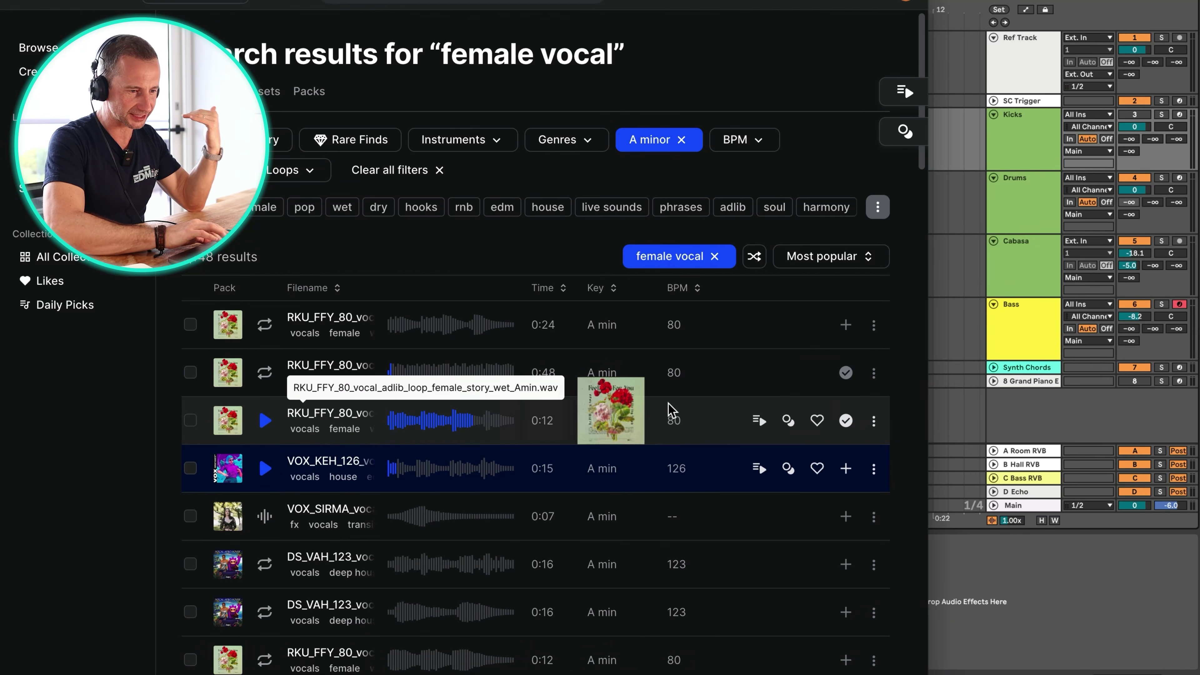
{"action": "left_click_drag", "start_coordinate": [670, 409], "coordinate": [974, 401]}
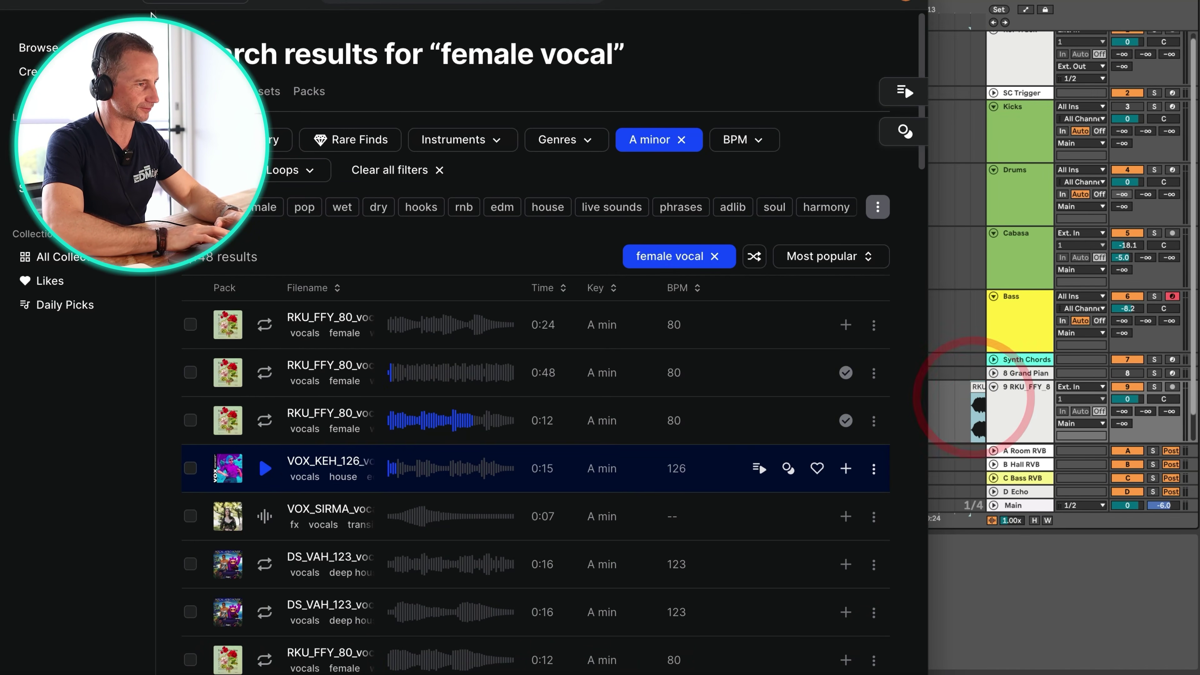
{"action": "left_click", "coordinate": [20, 3]}
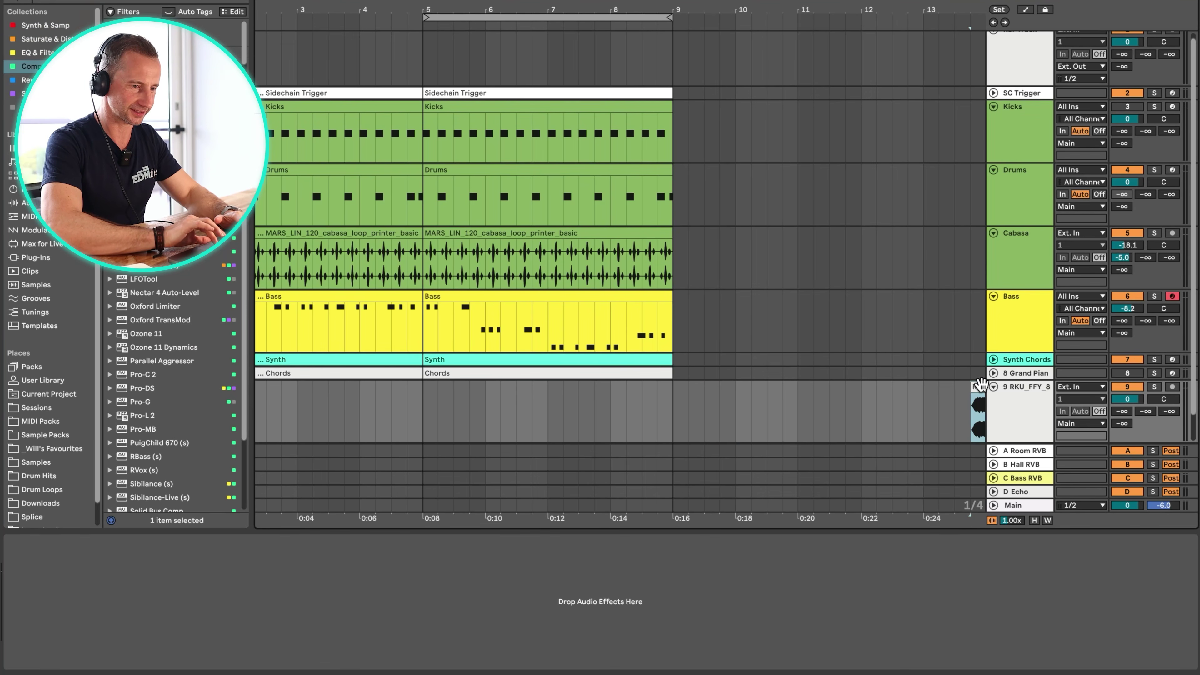
Move the imported vocal clip so it starts at bar 5, in line with the loop
{"action": "left_click", "coordinate": [808, 437]}
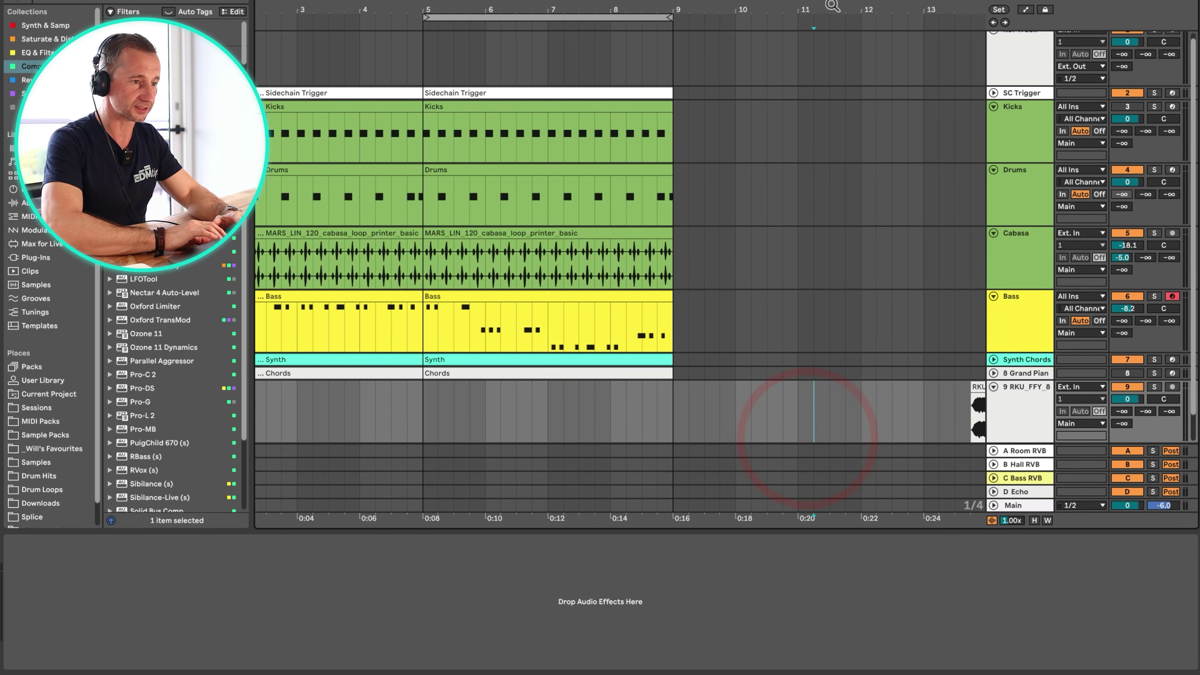
{"action": "left_click_drag", "start_coordinate": [831, 6], "coordinate": [555, 6]}
{"action": "left_click_drag", "start_coordinate": [710, 386], "coordinate": [463, 386]}
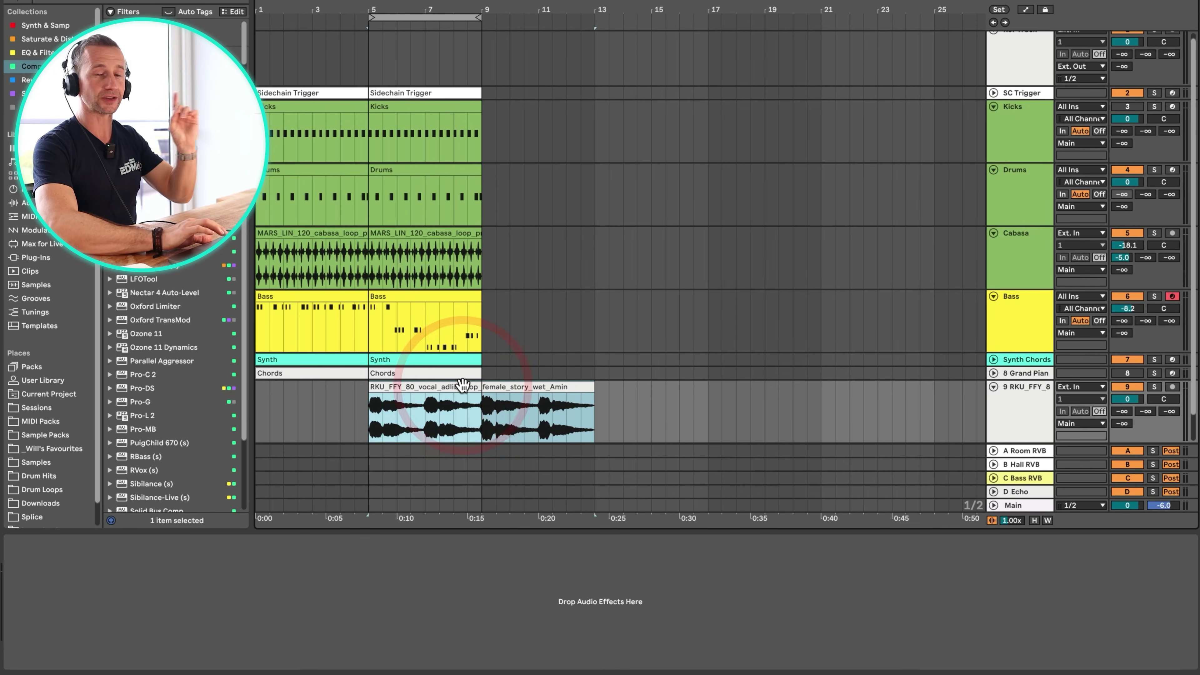
Rename the new audio track to Vocal and colour both the track and its clip purple
{"action": "left_click", "coordinate": [1026, 399]}
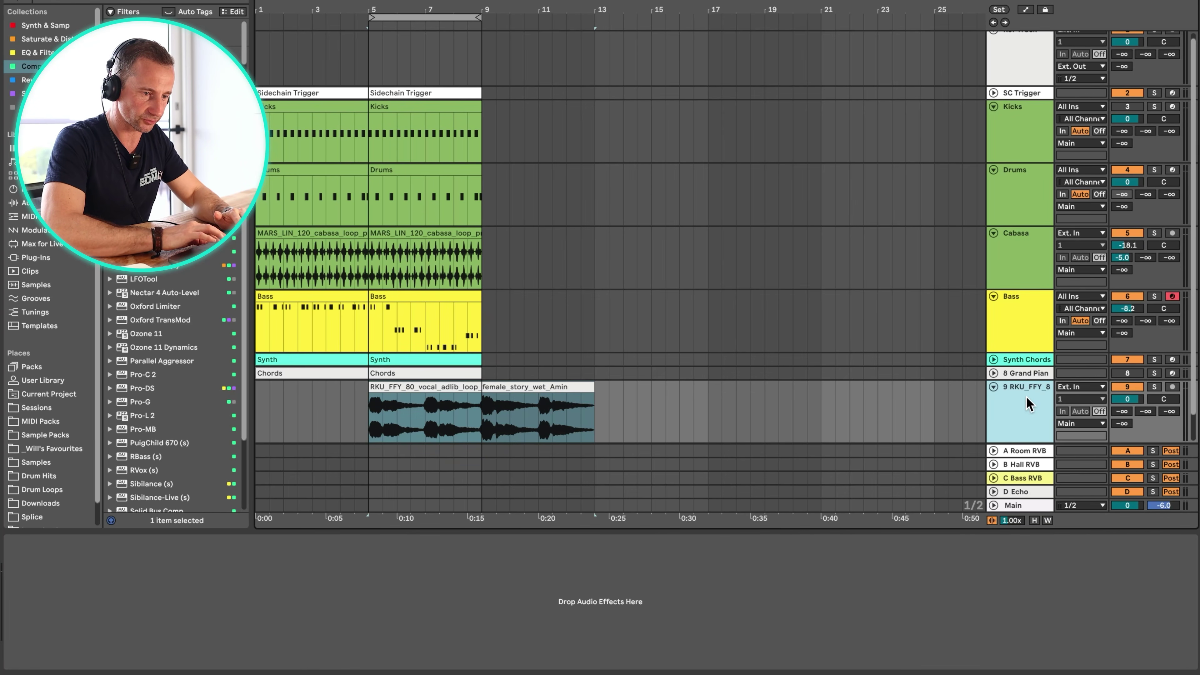
{"action": "key", "text": "shift+super+r"}
{"action": "type", "text": "Voca"}
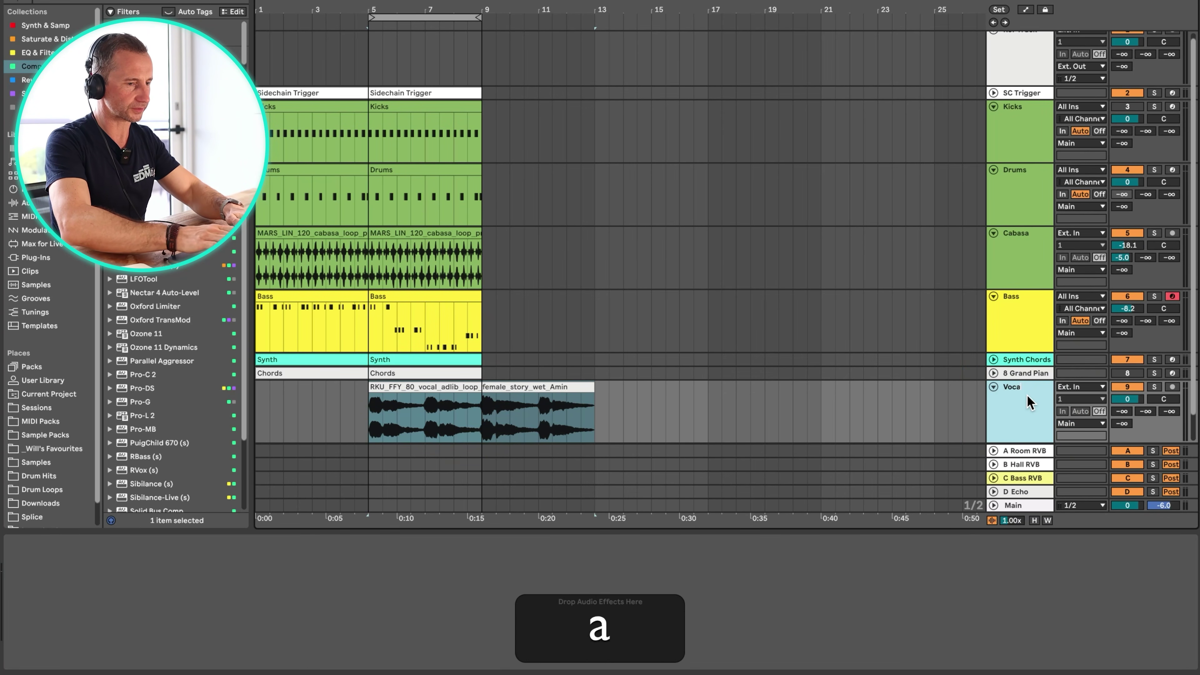
{"action": "key", "text": "Return"}
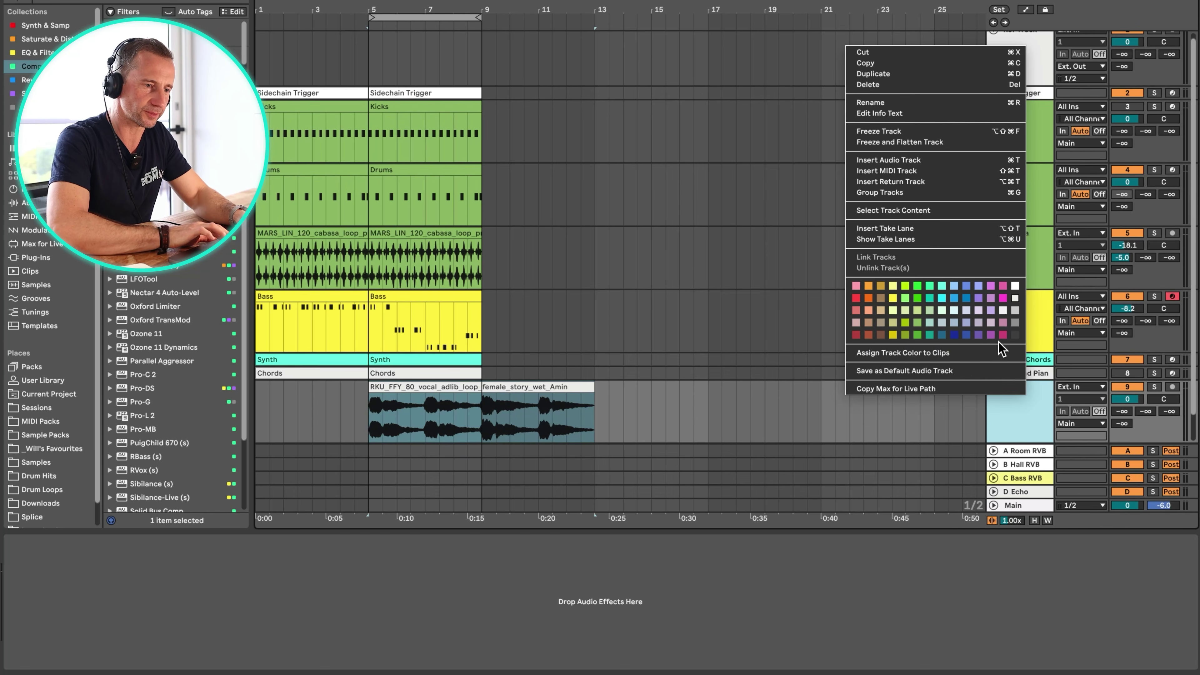
{"action": "left_click", "coordinate": [991, 302]}
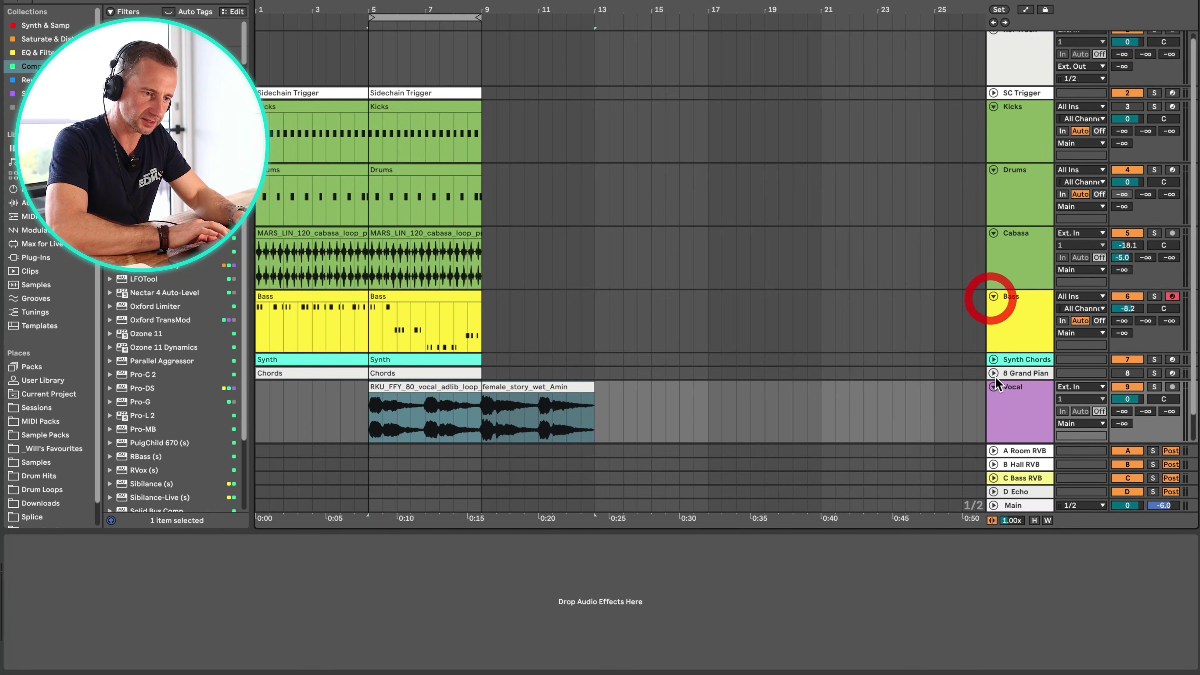
{"action": "right_click", "coordinate": [1014, 399]}
{"action": "left_click", "coordinate": [1040, 363]}
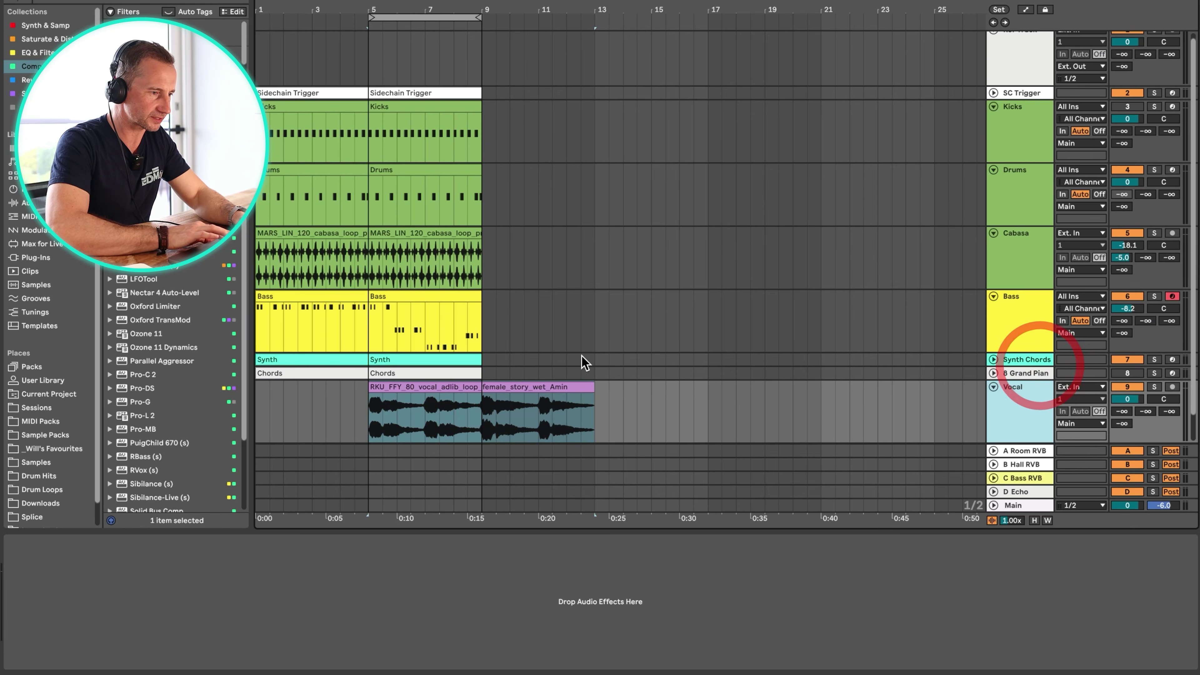
Set the vocal clip's warp mode to Complex Pro and its tempo to 80 BPM
{"action": "double_click", "coordinate": [427, 385]}
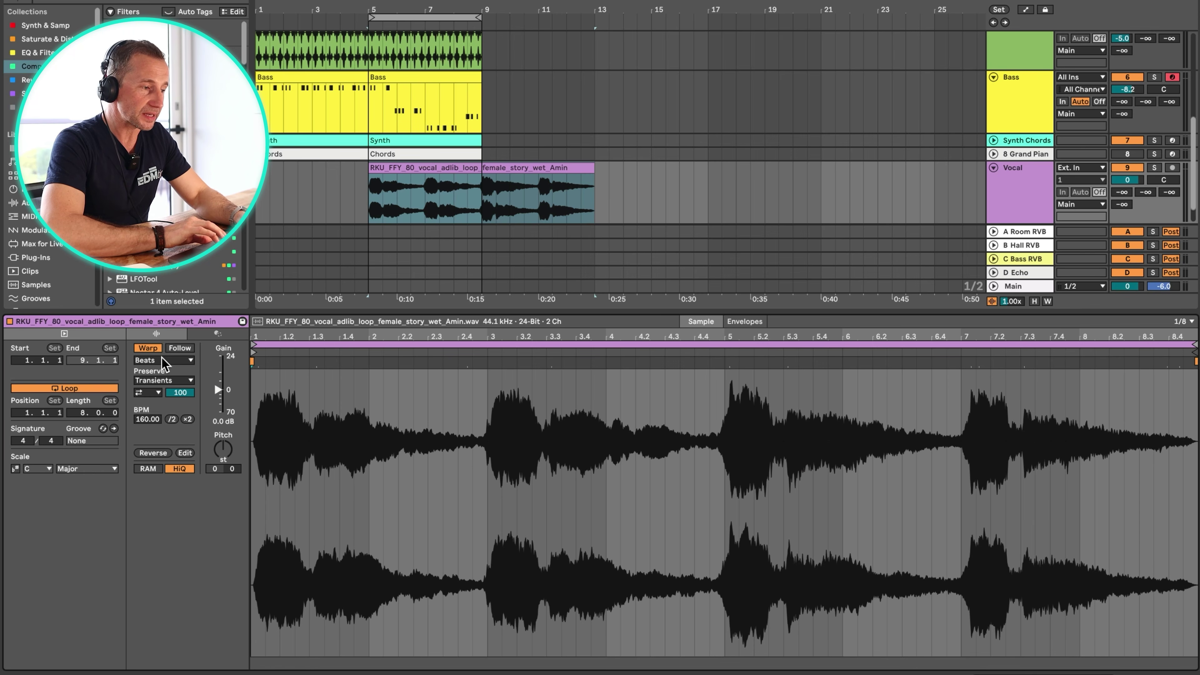
{"action": "left_click", "coordinate": [232, 492]}
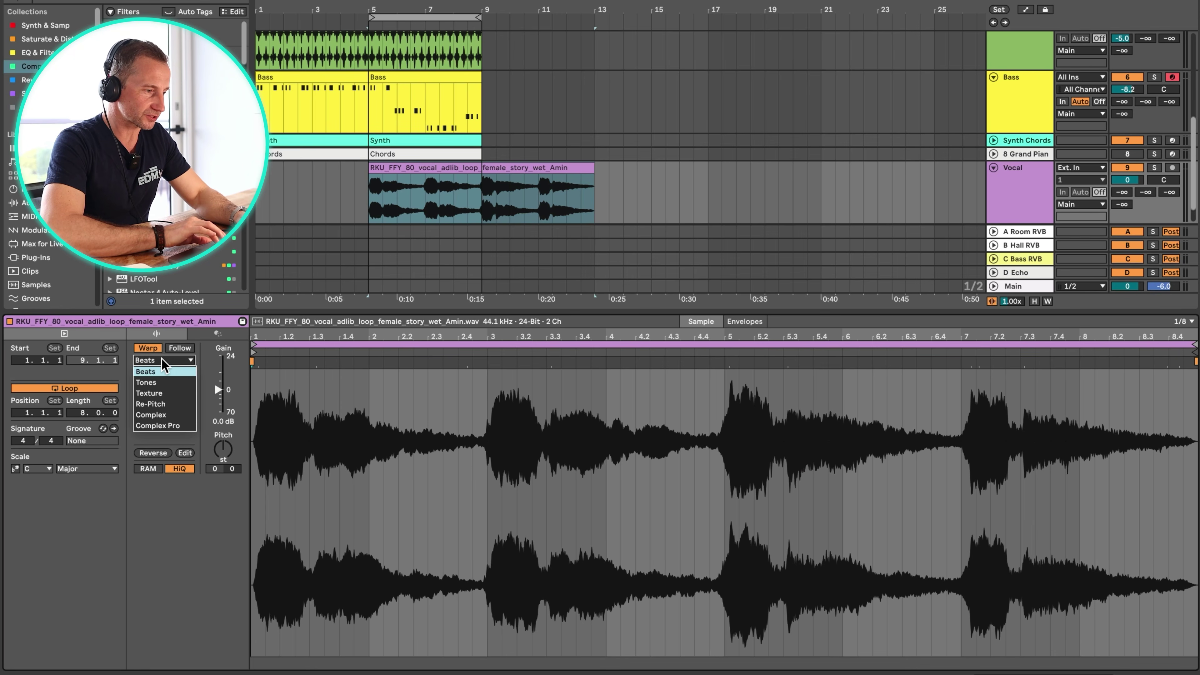
{"action": "left_click", "coordinate": [189, 425]}
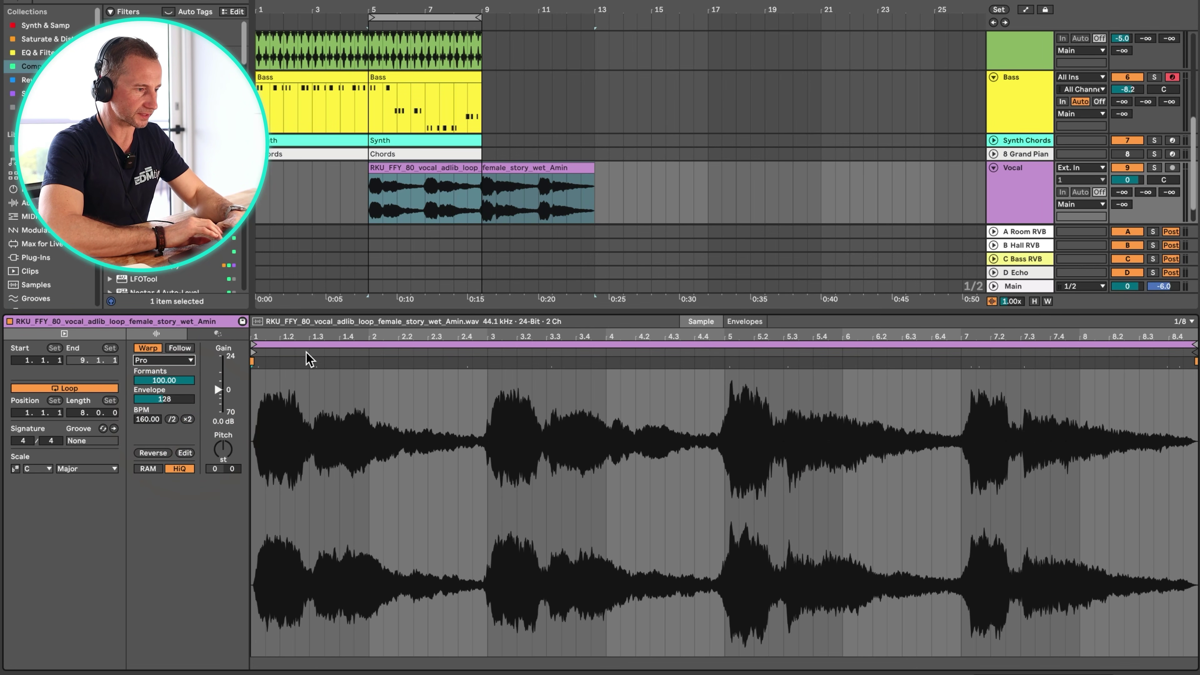
{"action": "left_click", "coordinate": [148, 419]}
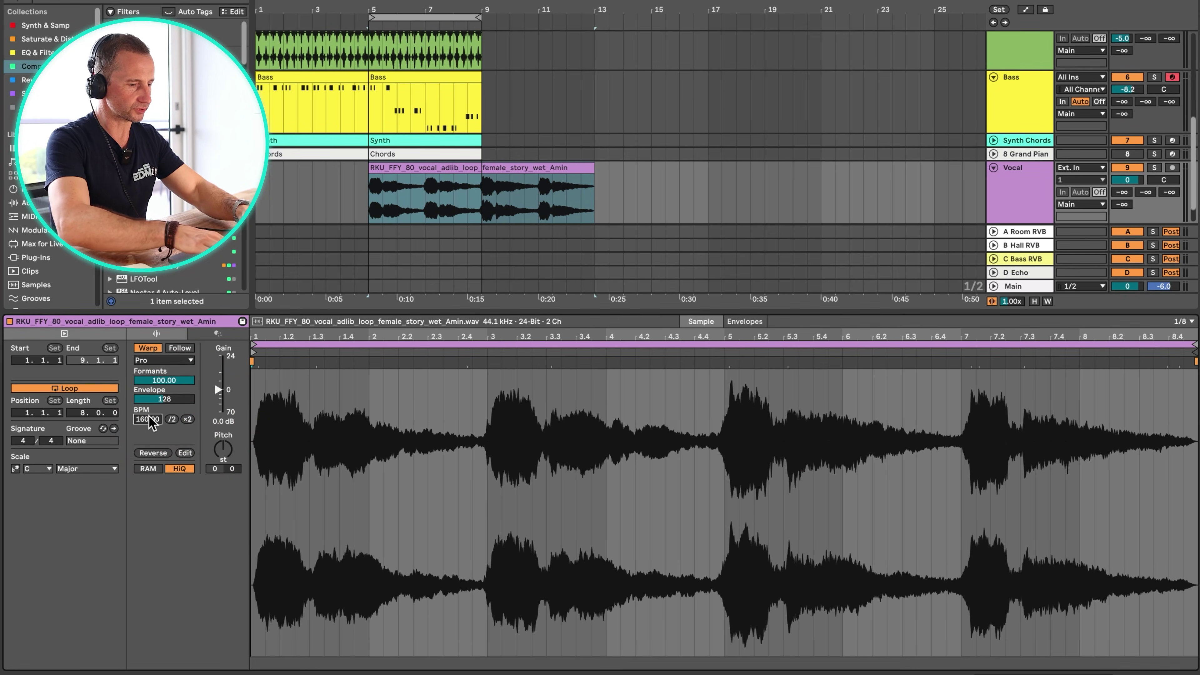
{"action": "type", "text": "80"}
{"action": "key", "text": "Return"}
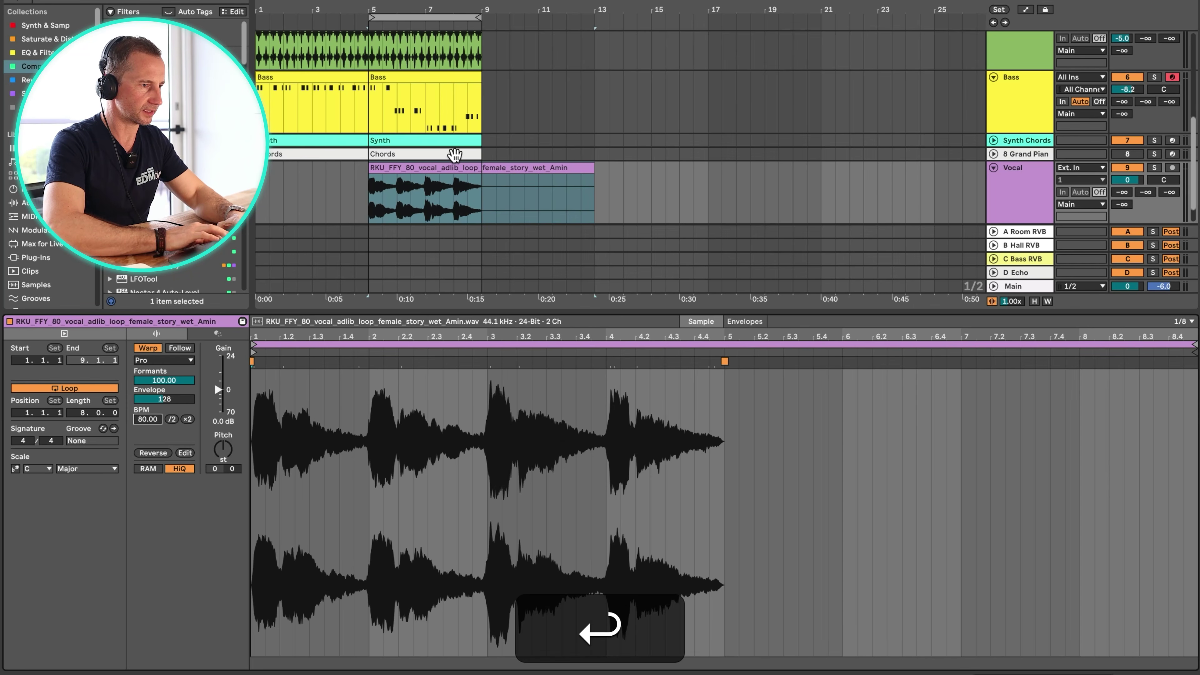
Play the loop with the vocal and lower the Vocal track's volume to -21.4 dB
{"action": "key", "text": "space"}
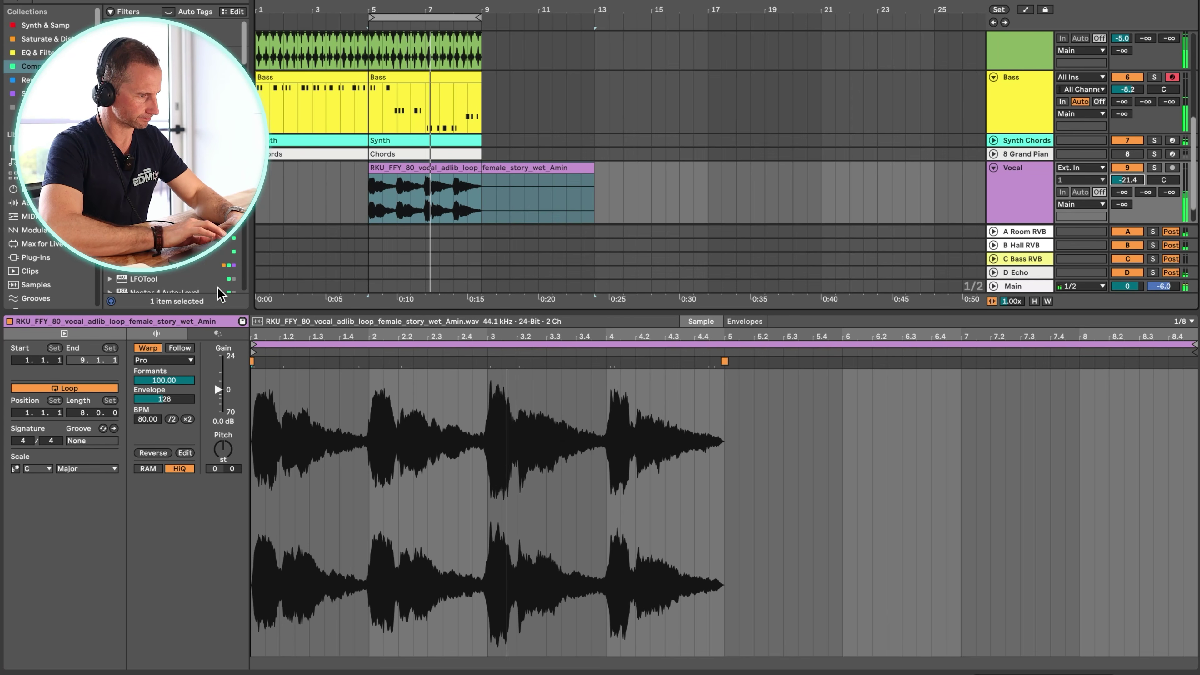
{"action": "key", "text": "space"}
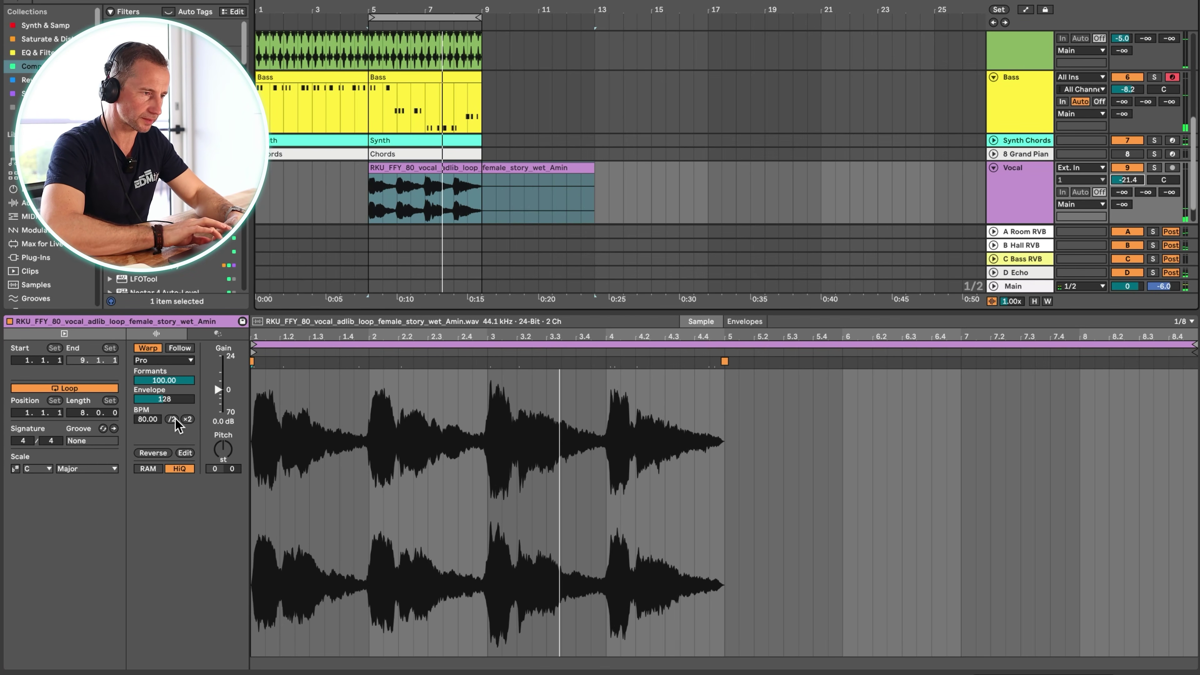
Try the vocal clip at 160 BPM against the playing loop, and undo the tempo doubling
{"action": "left_click", "coordinate": [174, 419]}
{"action": "left_click", "coordinate": [188, 419]}
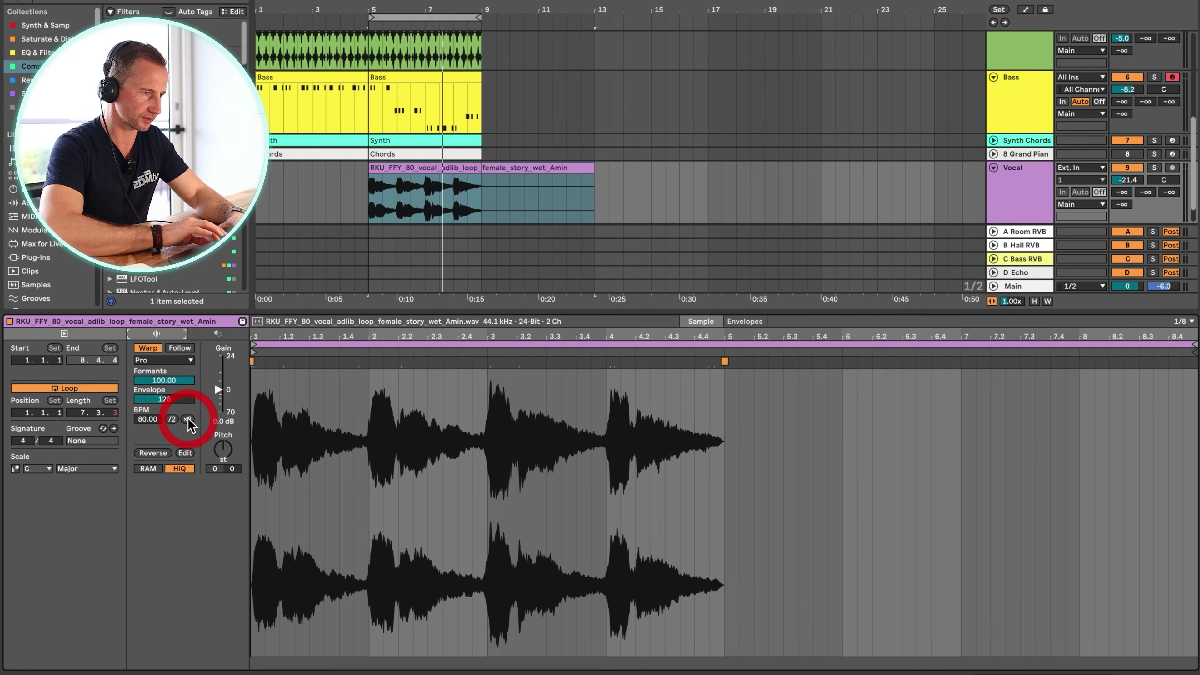
{"action": "left_click", "coordinate": [189, 419]}
{"action": "key", "text": "space"}
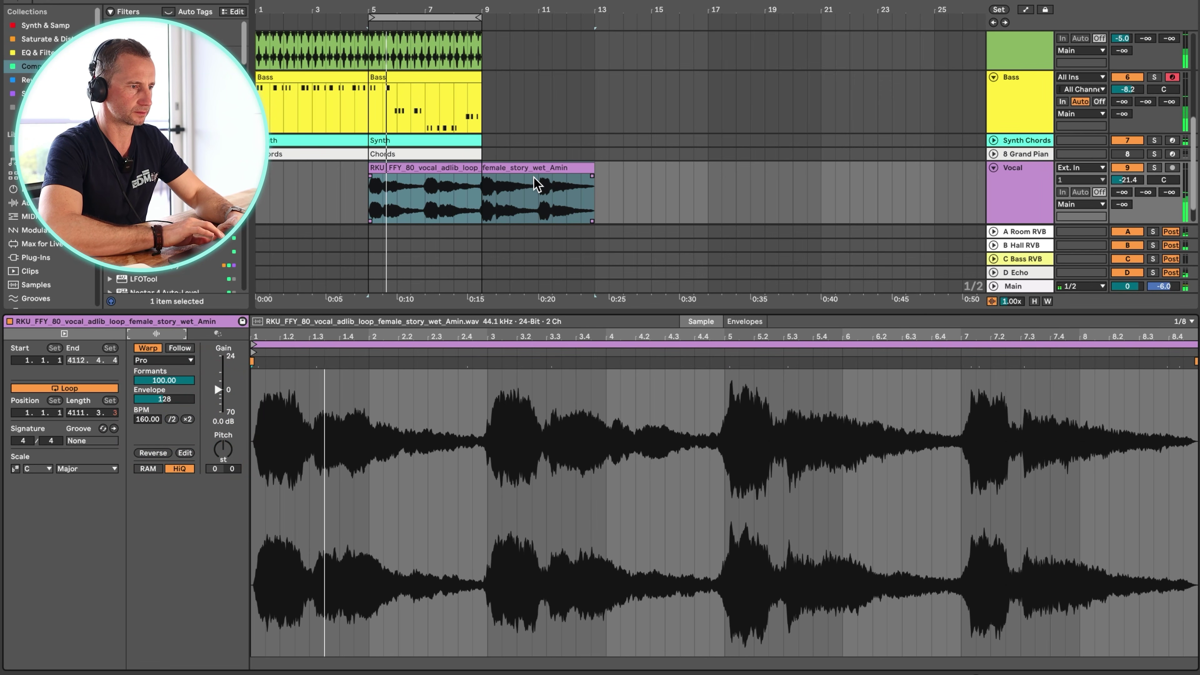
{"action": "key", "text": "super+z"}
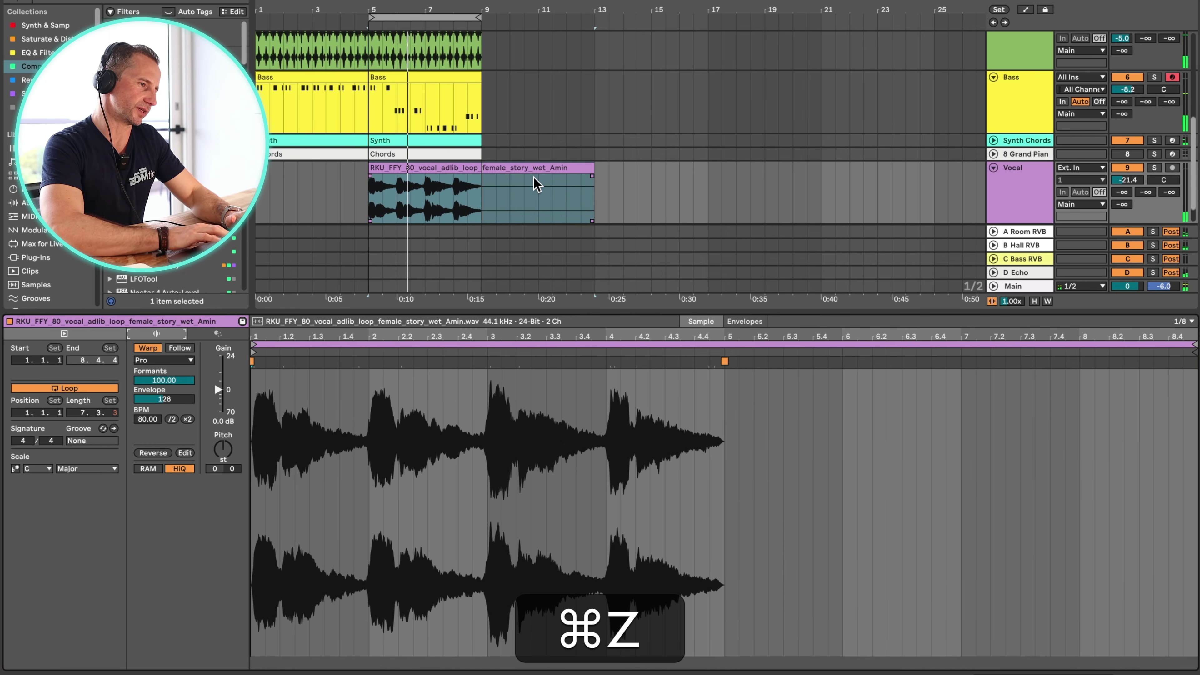
Play the loop from bar 5, reactivate the Kicks track and hide the vocal clip's sample editor
{"action": "key", "text": "space"}
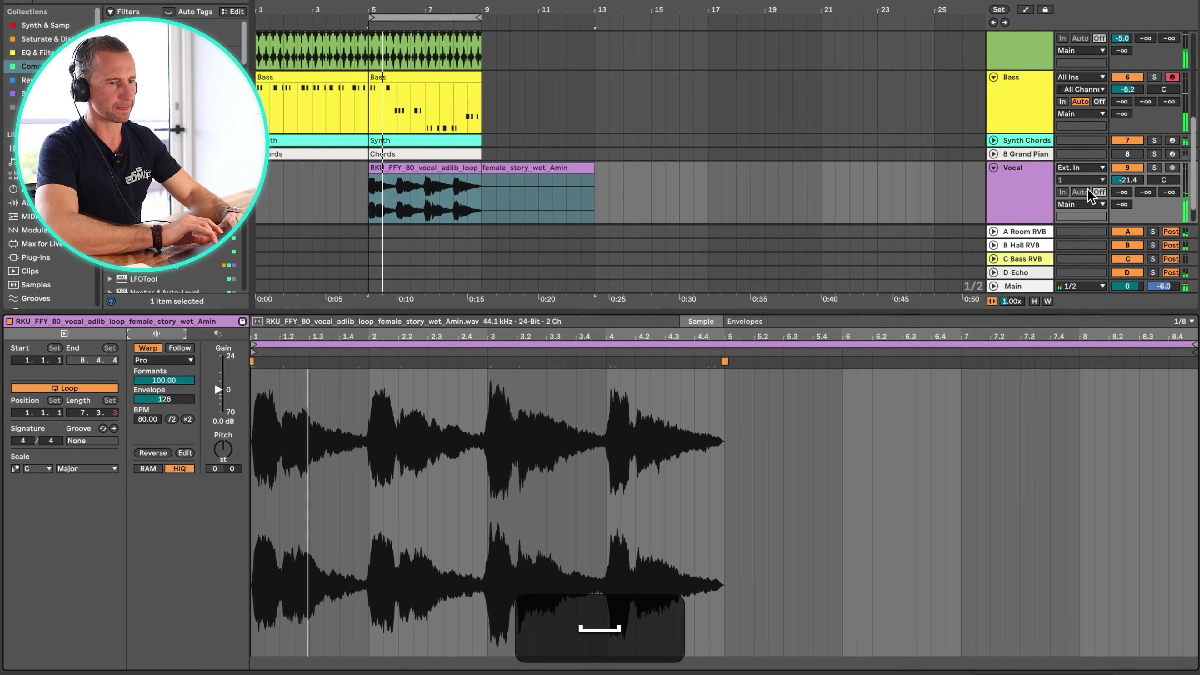
{"action": "scroll", "coordinate": [994, 184], "scroll_direction": "up", "scroll_amount": 5}
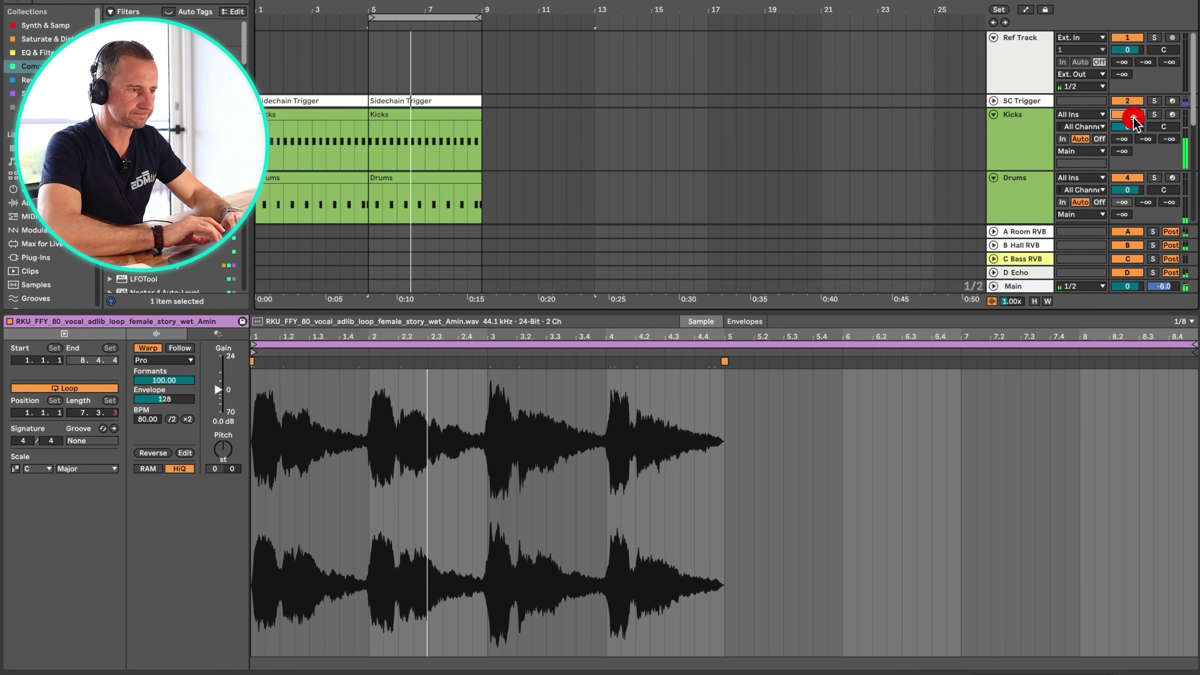
{"action": "key", "text": "shift+Tab"}
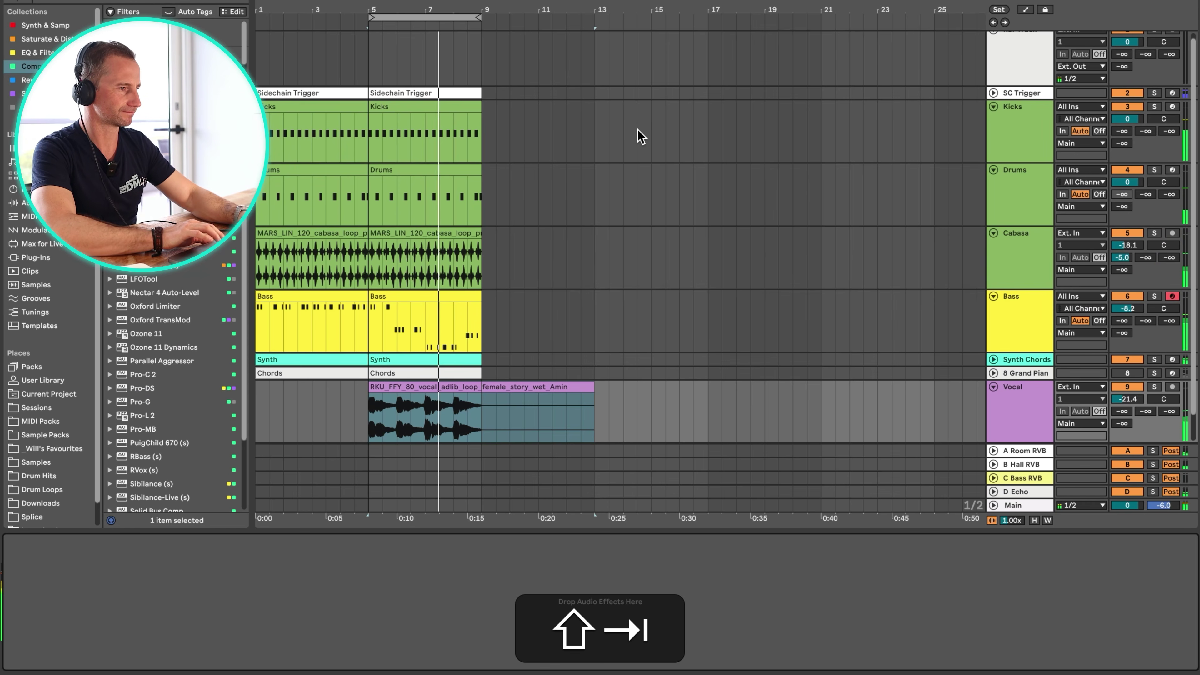
{"action": "scroll", "coordinate": [581, 49], "scroll_direction": "up", "scroll_amount": 5}
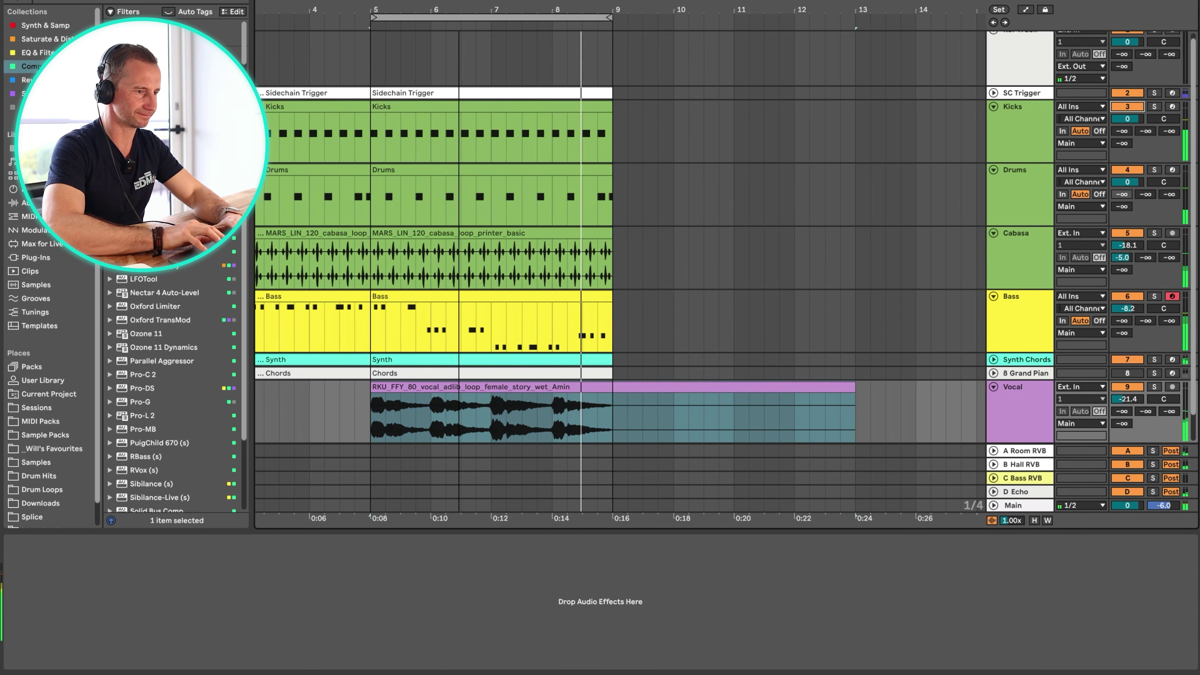
{"action": "scroll", "coordinate": [686, 220], "scroll_direction": "down", "scroll_amount": 2}
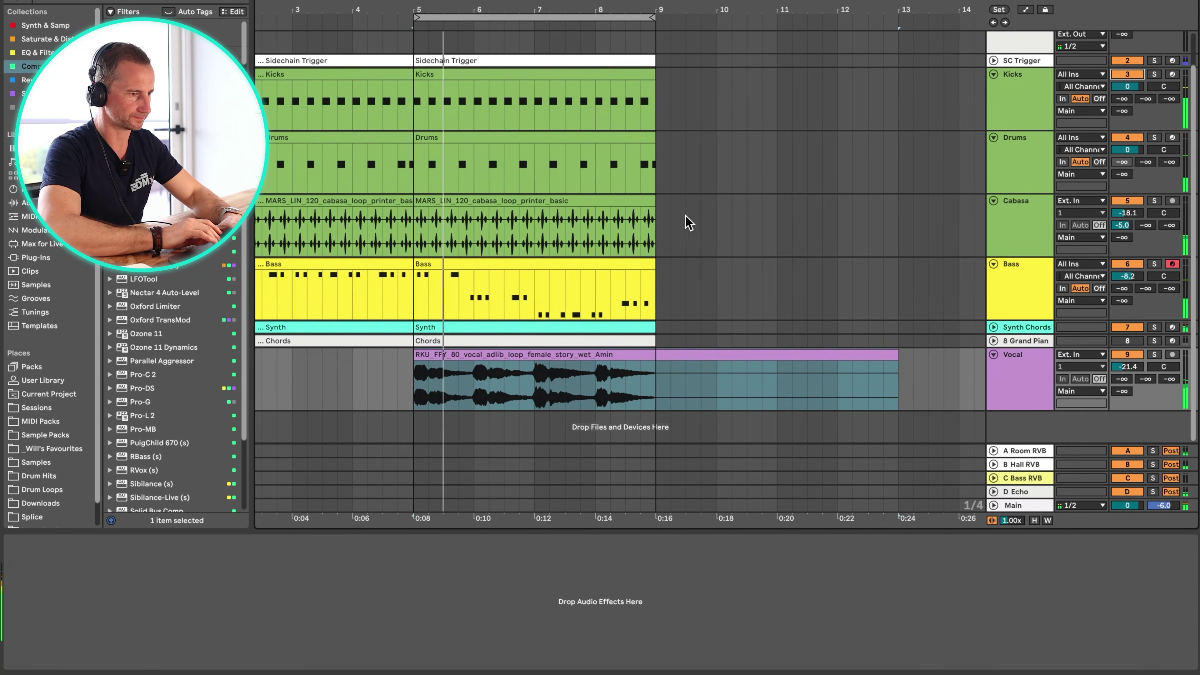
Move the vocal clip's start marker to the onset of the first vocal phrase in the waveform
{"action": "double_click", "coordinate": [419, 374]}
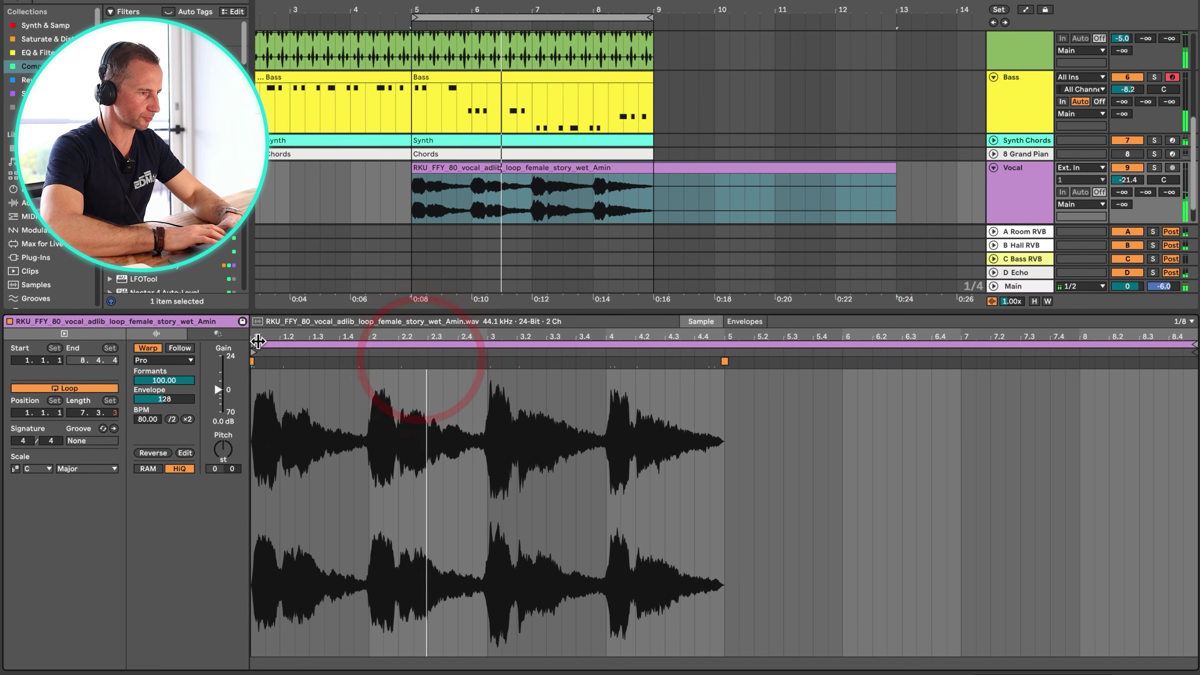
{"action": "left_click_drag", "start_coordinate": [254, 336], "coordinate": [254, 428]}
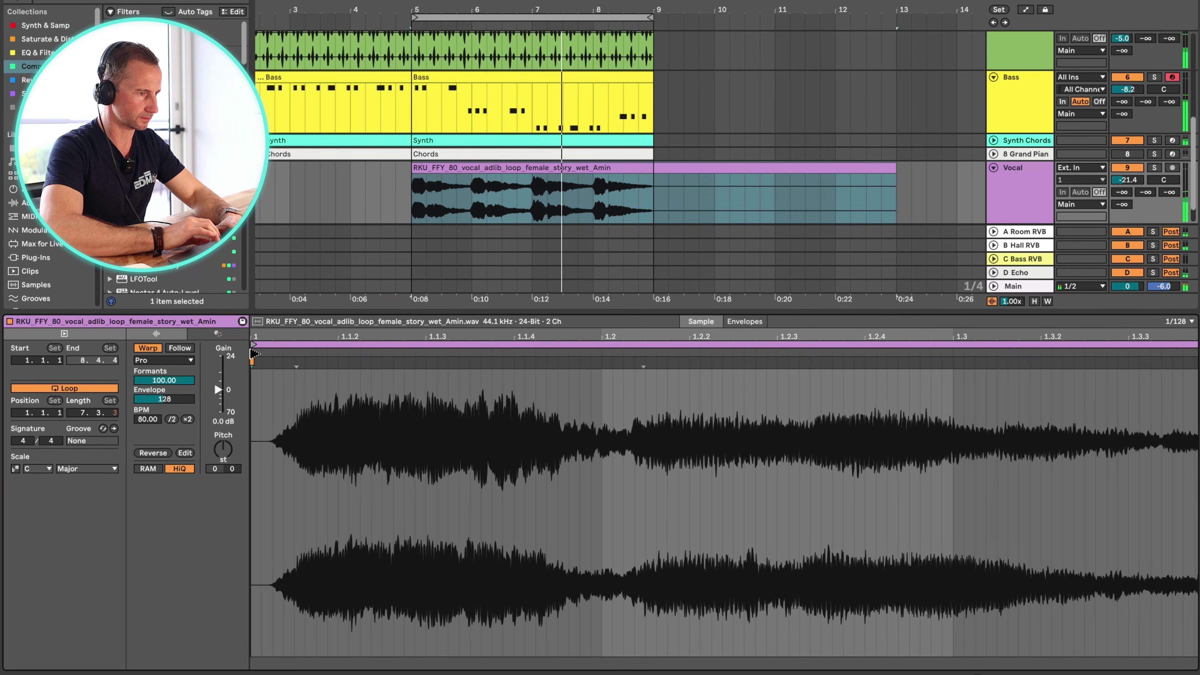
{"action": "left_click_drag", "start_coordinate": [254, 353], "coordinate": [280, 353]}
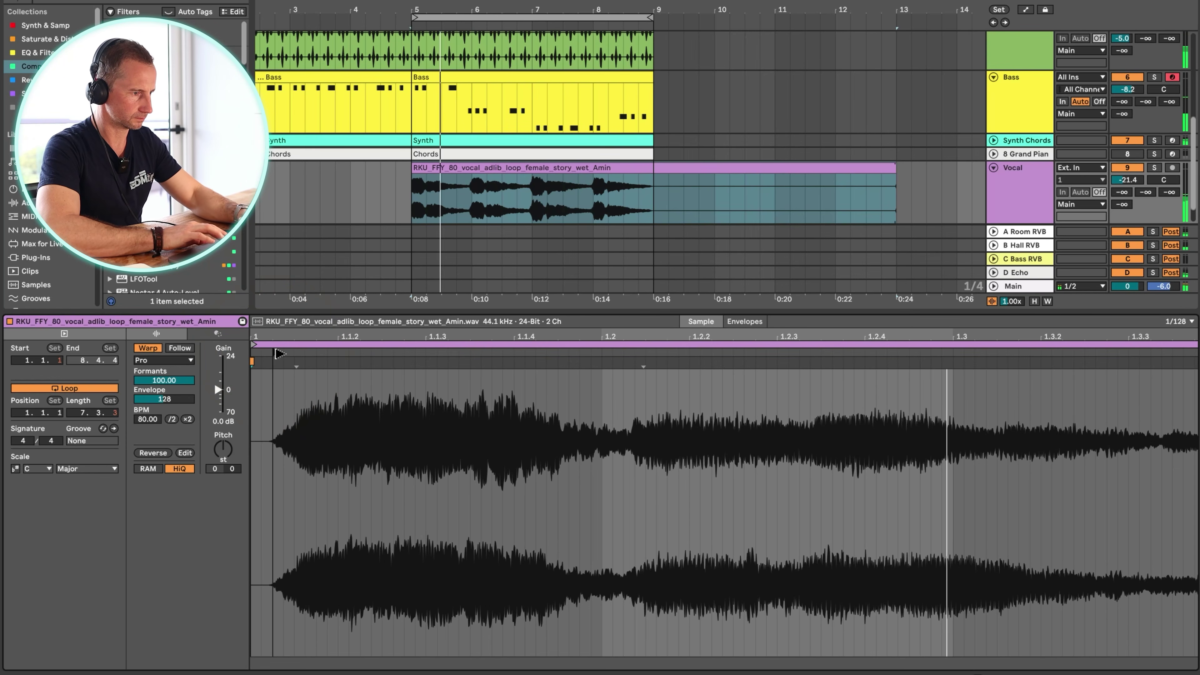
Nudge the vocal clip's start marker to just before the first phrase's onset and save the set
{"action": "left_click", "coordinate": [268, 350], "text": "super"}
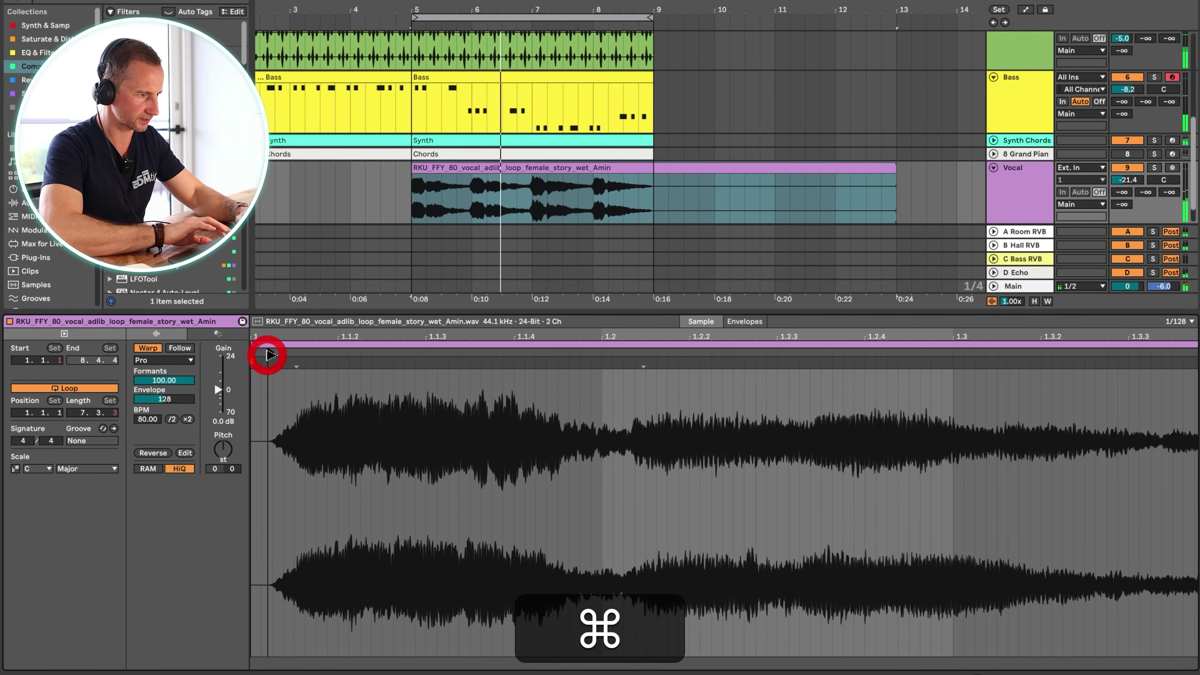
{"action": "key", "text": "shift+super+Tab"}
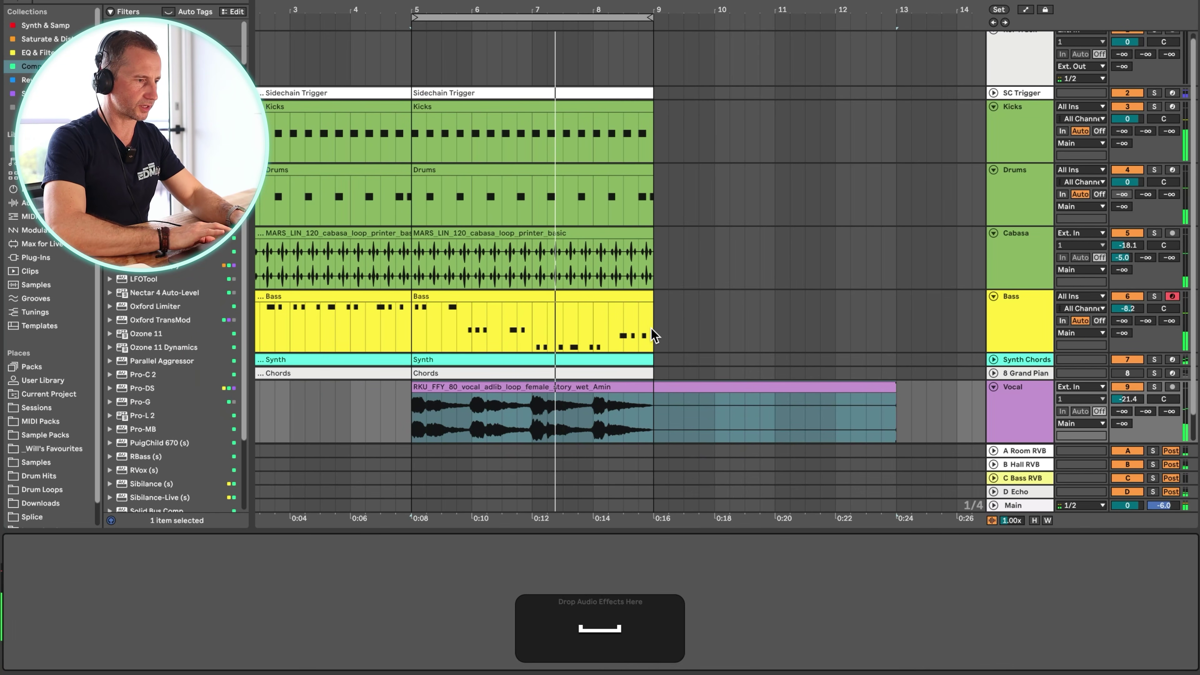
{"action": "key", "text": "super+s"}
Delete the empty part of the vocal clip after bar 9 and select the Vocal track
{"action": "left_click_drag", "start_coordinate": [664, 419], "coordinate": [905, 416]}
{"action": "key", "text": "BackSpace"}
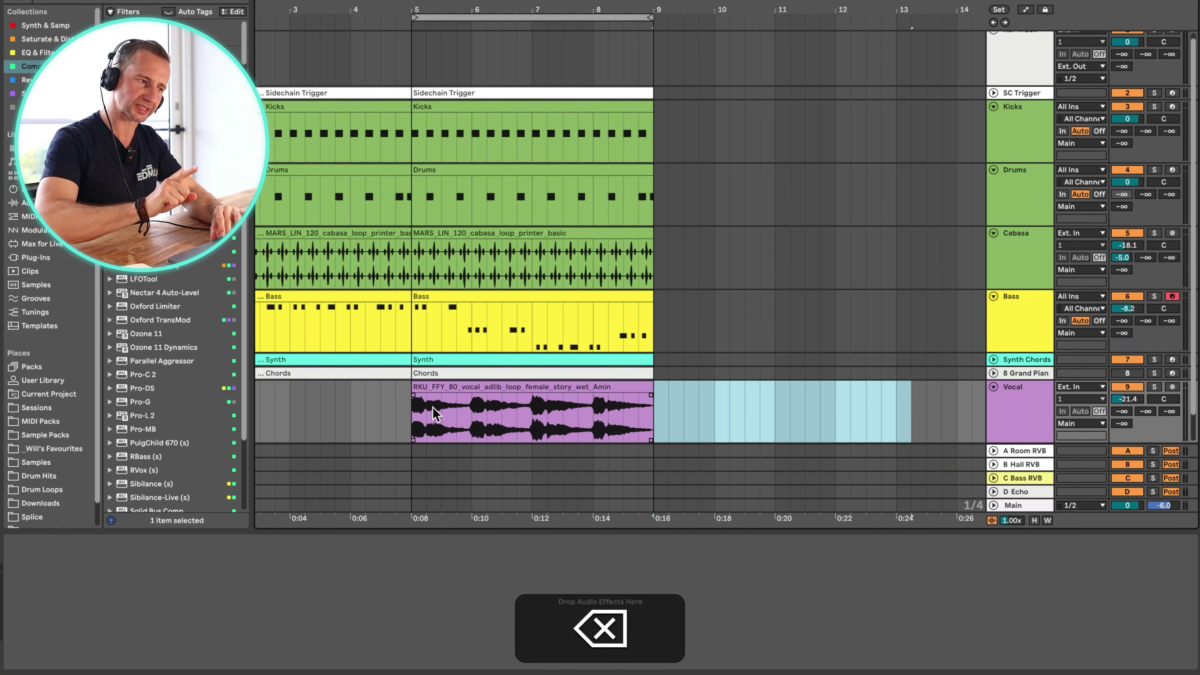
{"action": "left_click", "coordinate": [415, 409]}
{"action": "left_click", "coordinate": [1040, 400]}
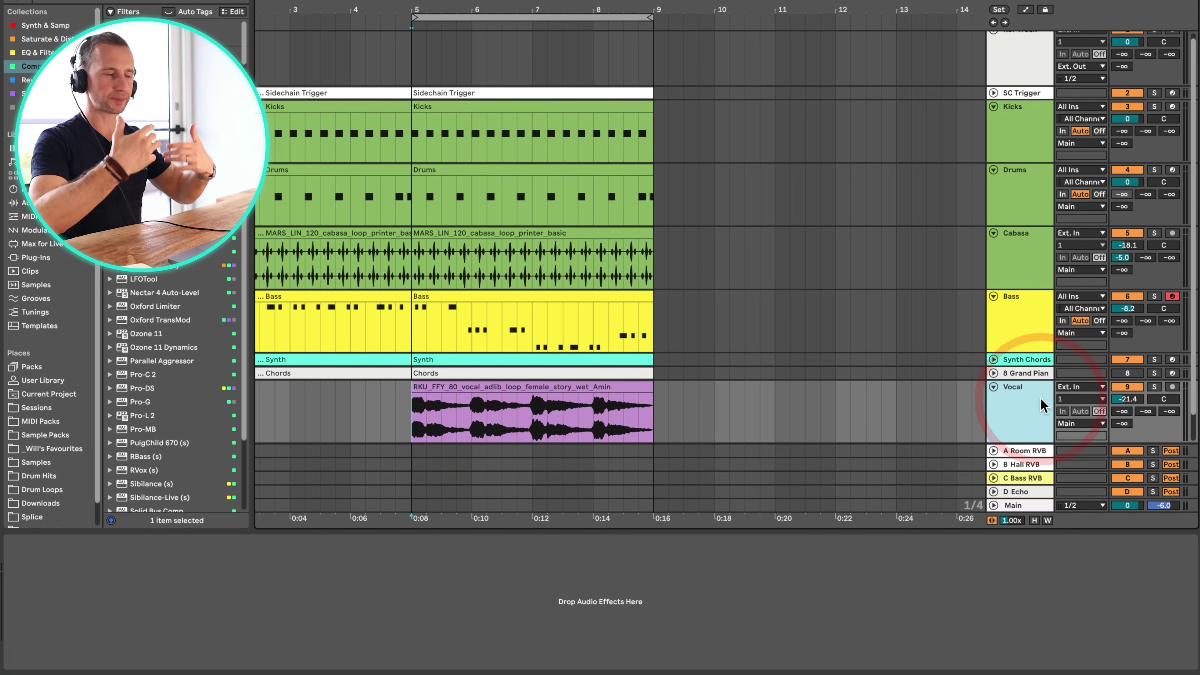
Duplicate bars 5 to 9 of all tracks from SC Trigger to Vocal, and extend the loop region to bar 13
{"action": "left_click_drag", "start_coordinate": [653, 419], "coordinate": [412, 90]}
{"action": "key", "text": "cmd+d"}
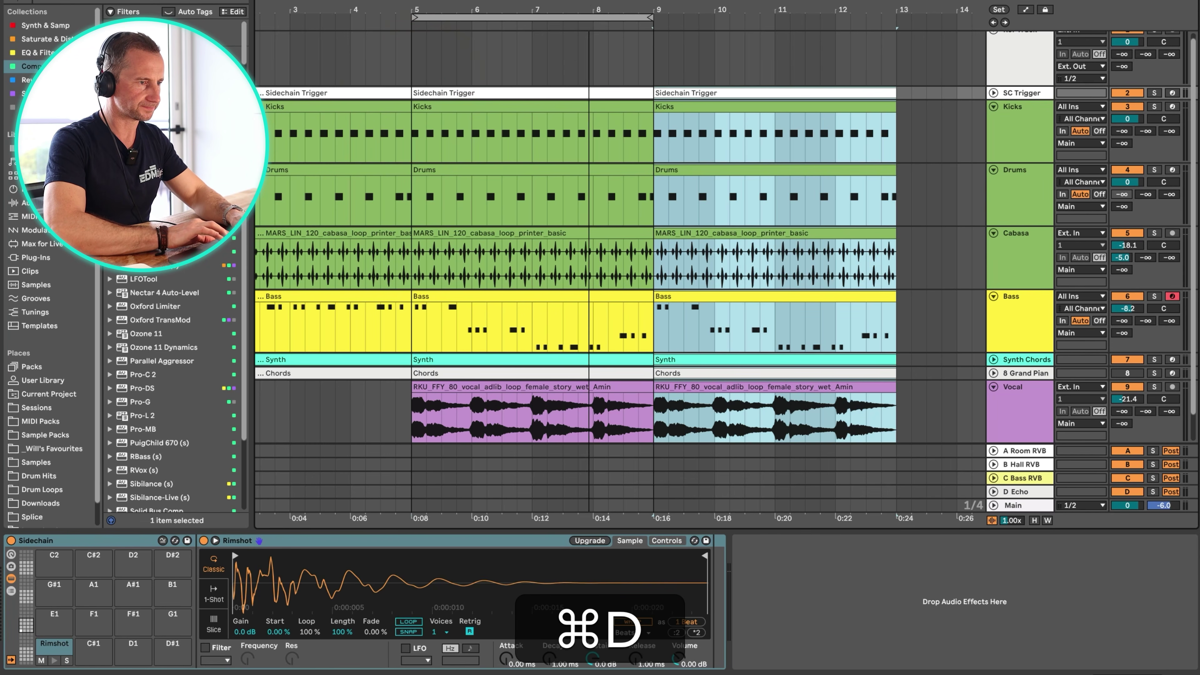
{"action": "key", "text": "minus"}
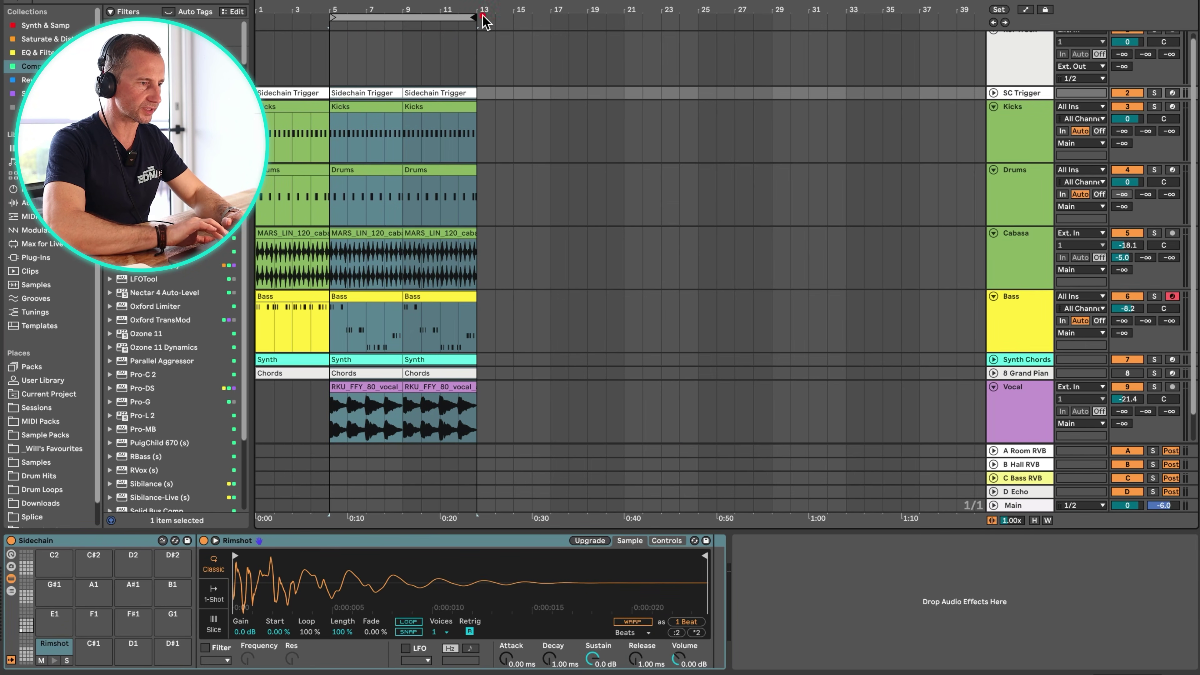
{"action": "left_click_drag", "start_coordinate": [476, 19], "coordinate": [810, 19]}
{"action": "left_click_drag", "start_coordinate": [378, 12], "coordinate": [457, 10]}
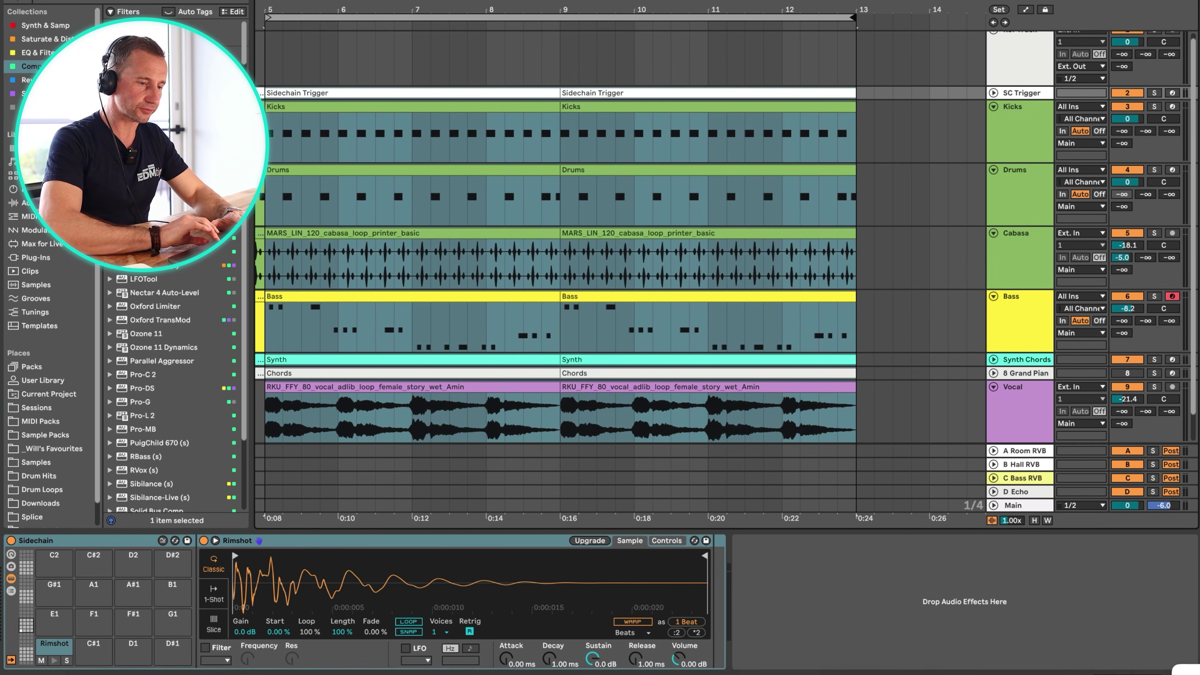
Switch to Splice and open the pack page of the RKU_FFY vocal sample from the library's sounds
{"action": "left_click", "coordinate": [895, 652]}
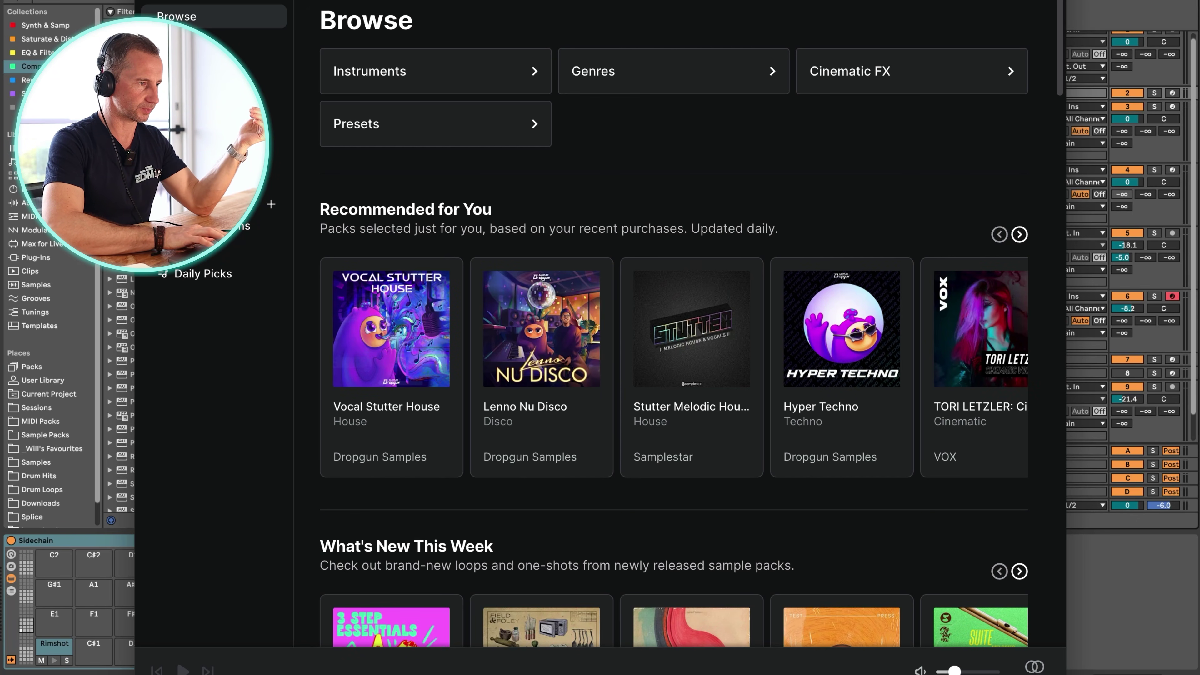
{"action": "left_click", "coordinate": [213, 109]}
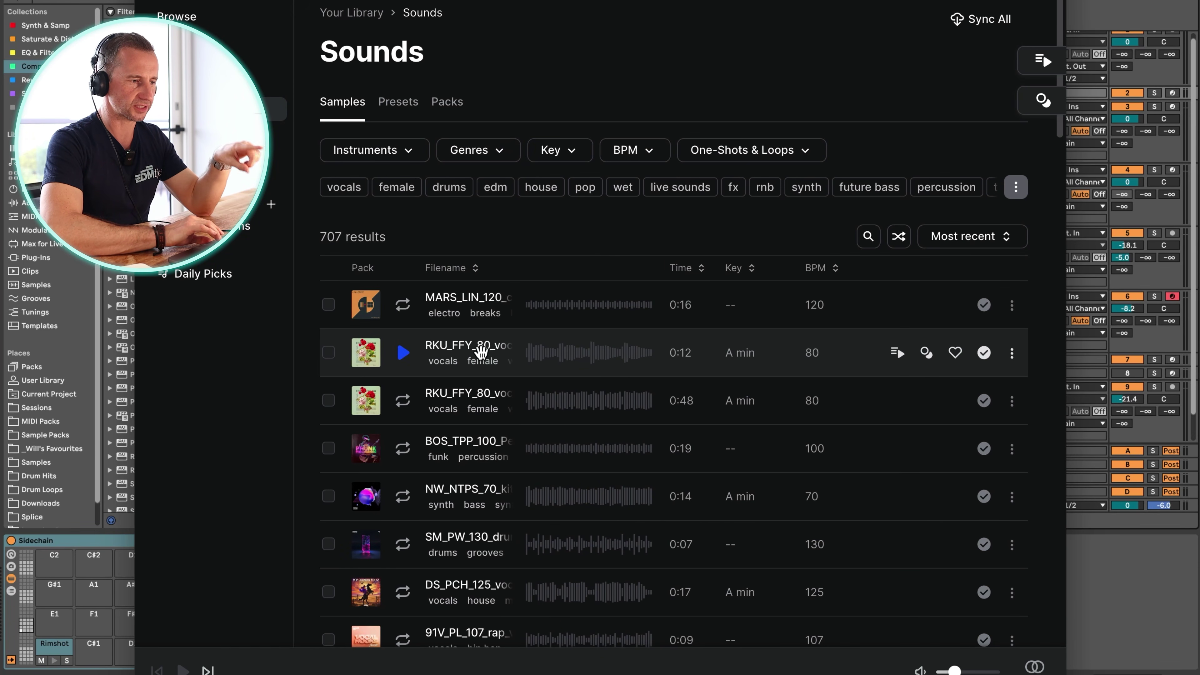
{"action": "left_click", "coordinate": [366, 352]}
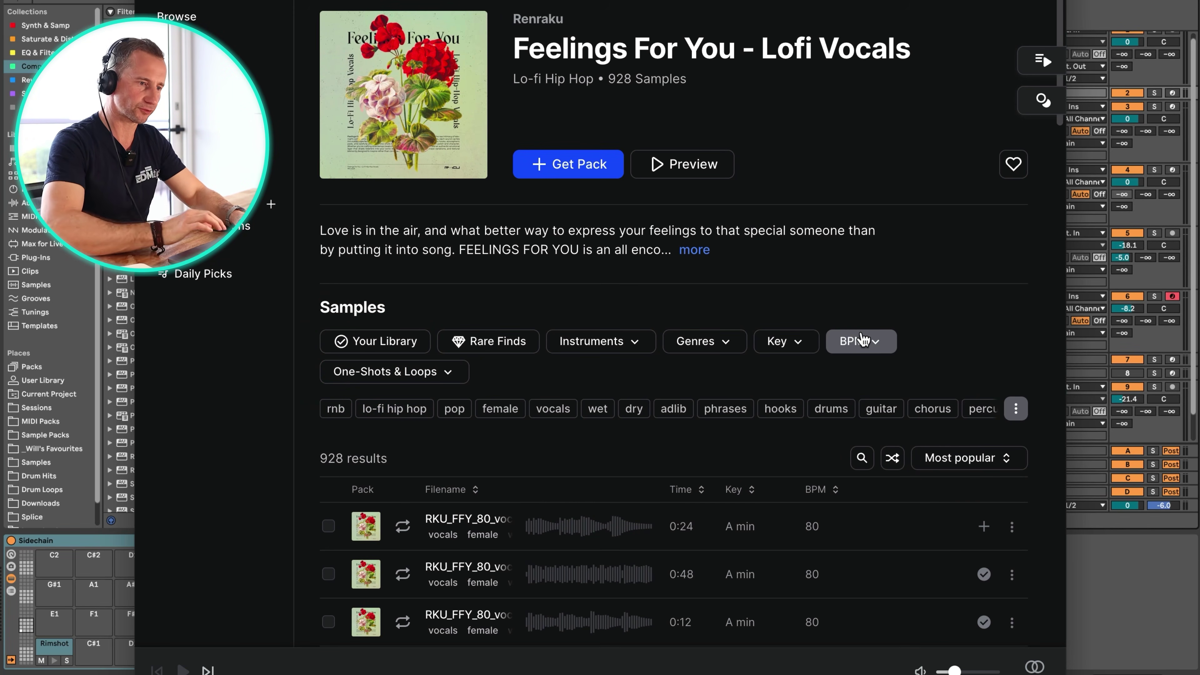
Filter the Feelings For You - Lofi Vocals samples by the key of A minor
{"action": "left_click", "coordinate": [816, 343]}
{"action": "left_click", "coordinate": [921, 453]}
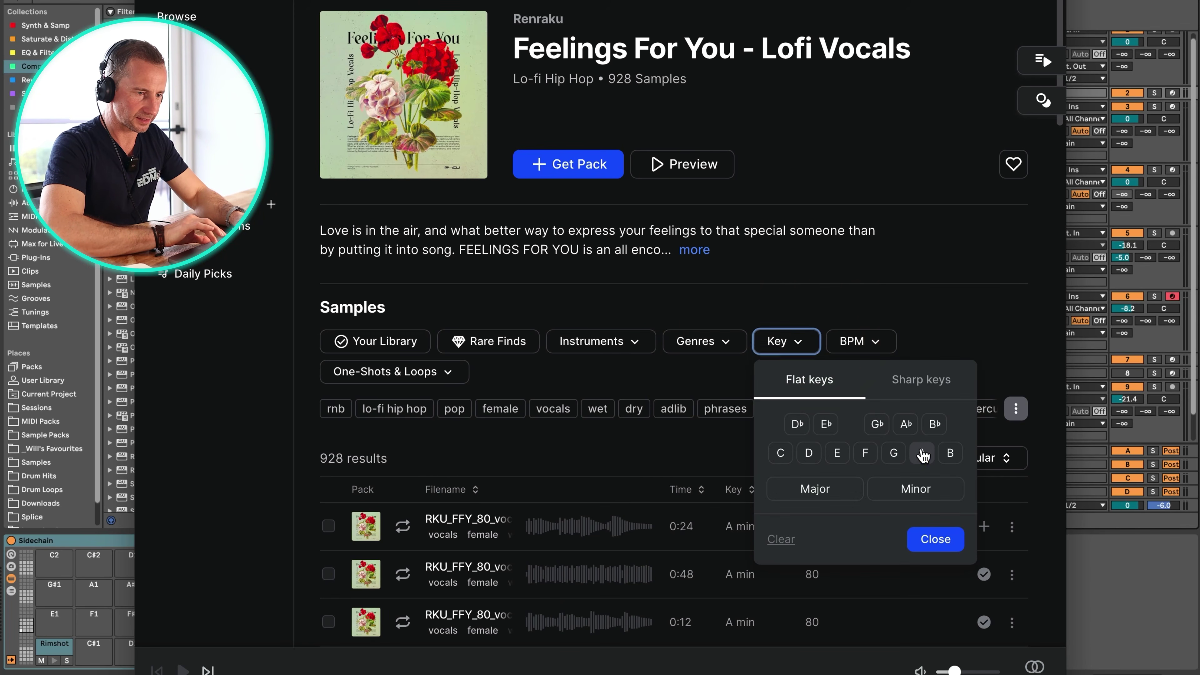
{"action": "left_click", "coordinate": [919, 490]}
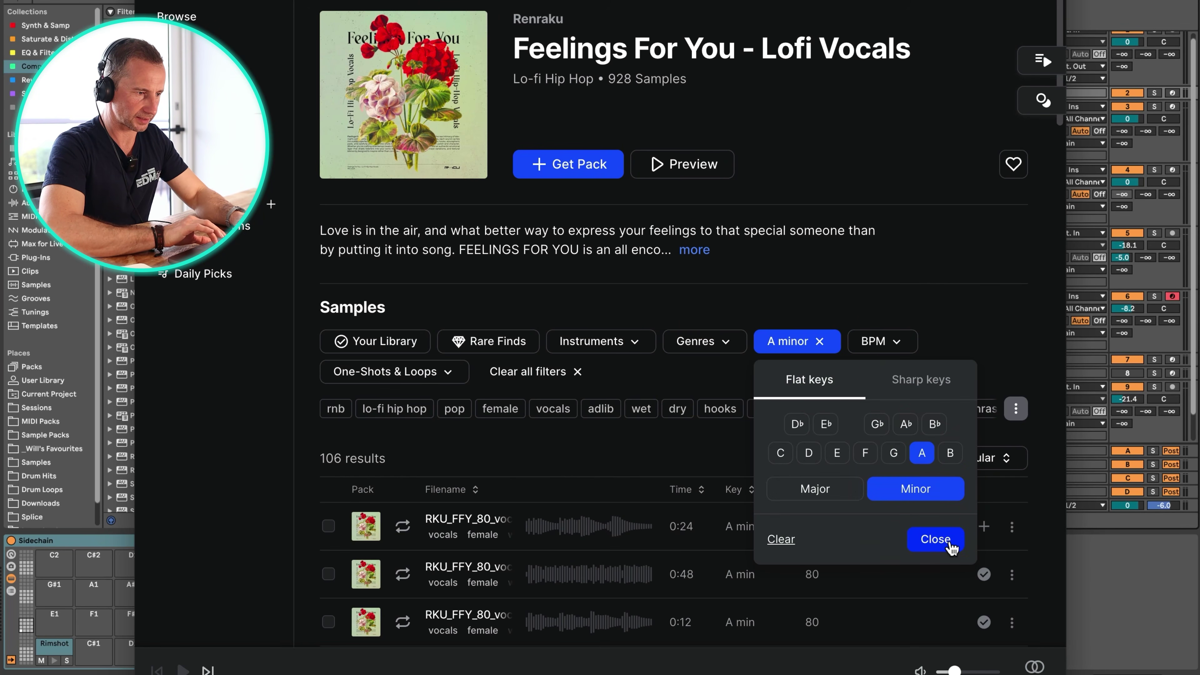
{"action": "left_click", "coordinate": [950, 544]}
{"action": "scroll", "coordinate": [810, 389], "scroll_direction": "down", "scroll_amount": 5}
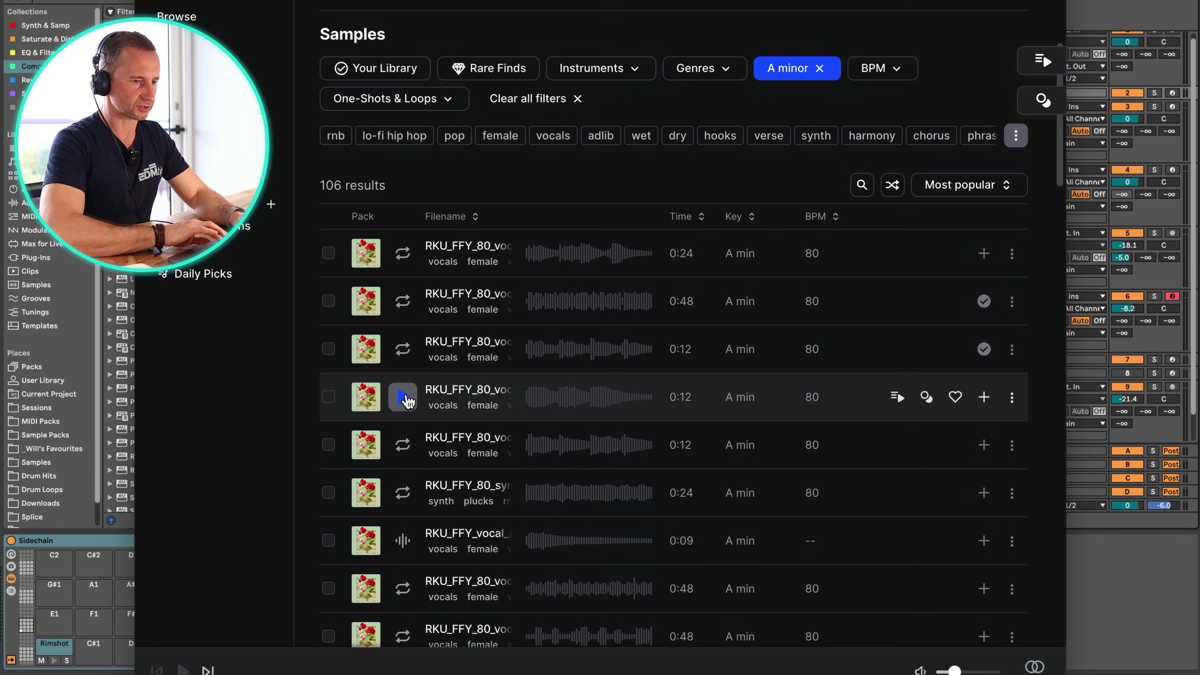
Preview several A minor samples in the pack, including vocal adlib and vocal hook loops, to find a second vocal
{"action": "left_click", "coordinate": [404, 397]}
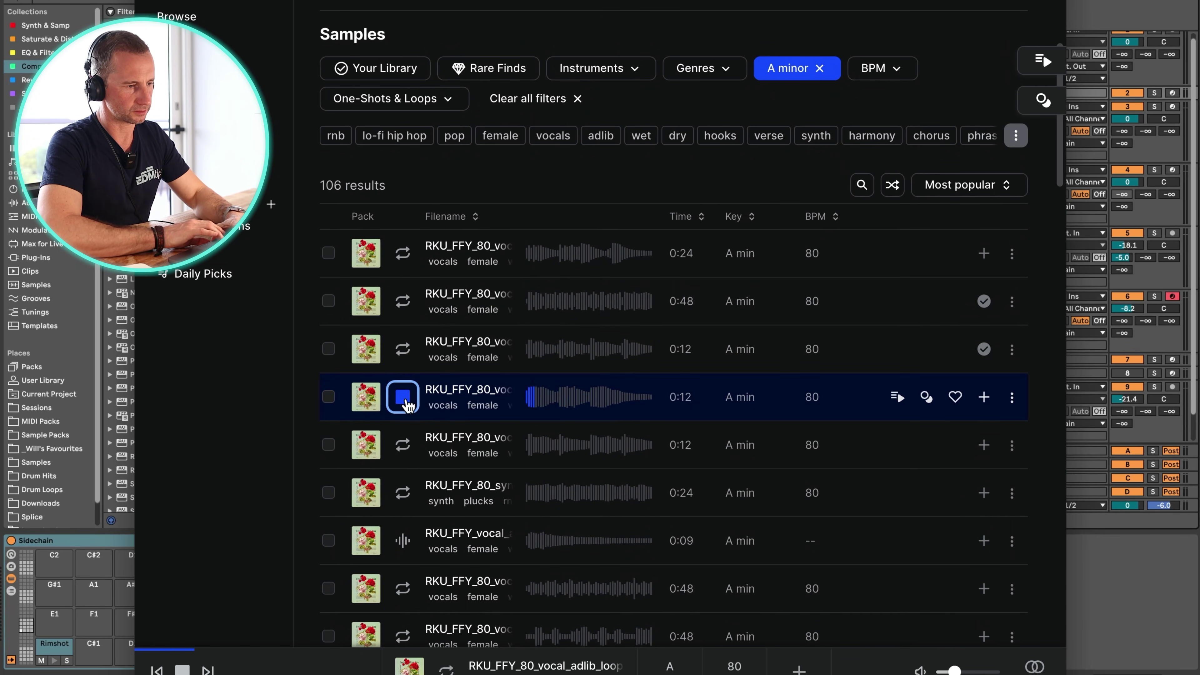
{"action": "left_click", "coordinate": [408, 448]}
{"action": "scroll", "coordinate": [404, 435], "scroll_direction": "down", "scroll_amount": 2}
{"action": "left_click", "coordinate": [402, 422]}
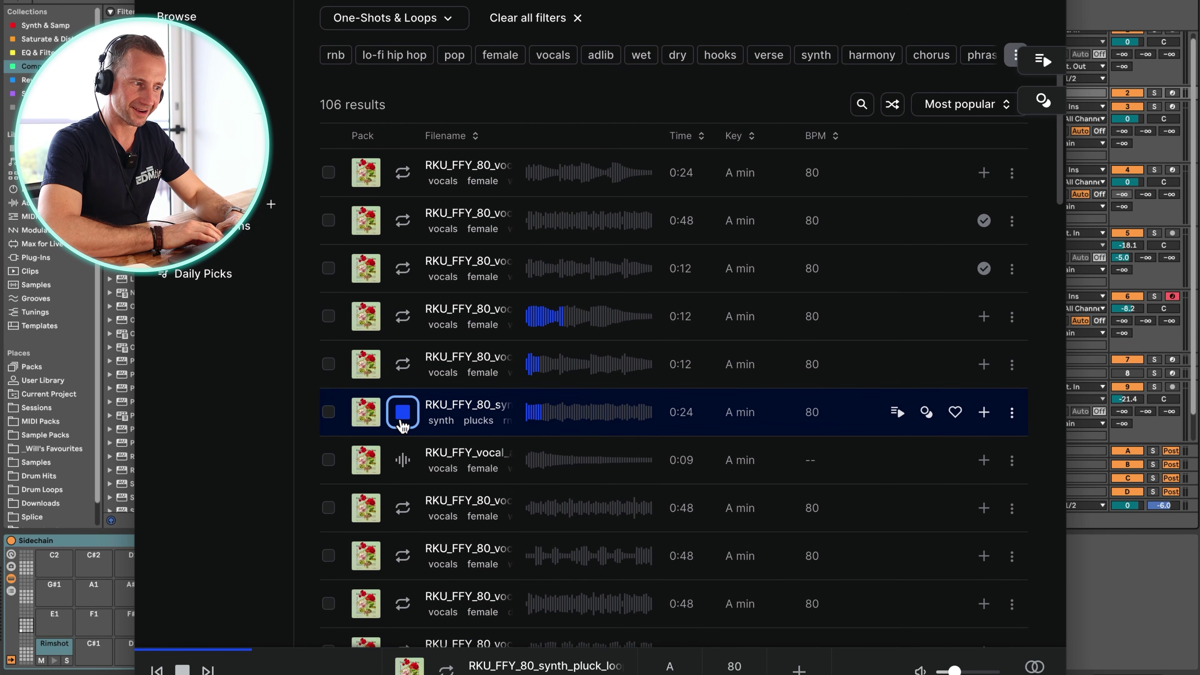
{"action": "scroll", "coordinate": [402, 422], "scroll_direction": "down", "scroll_amount": 2}
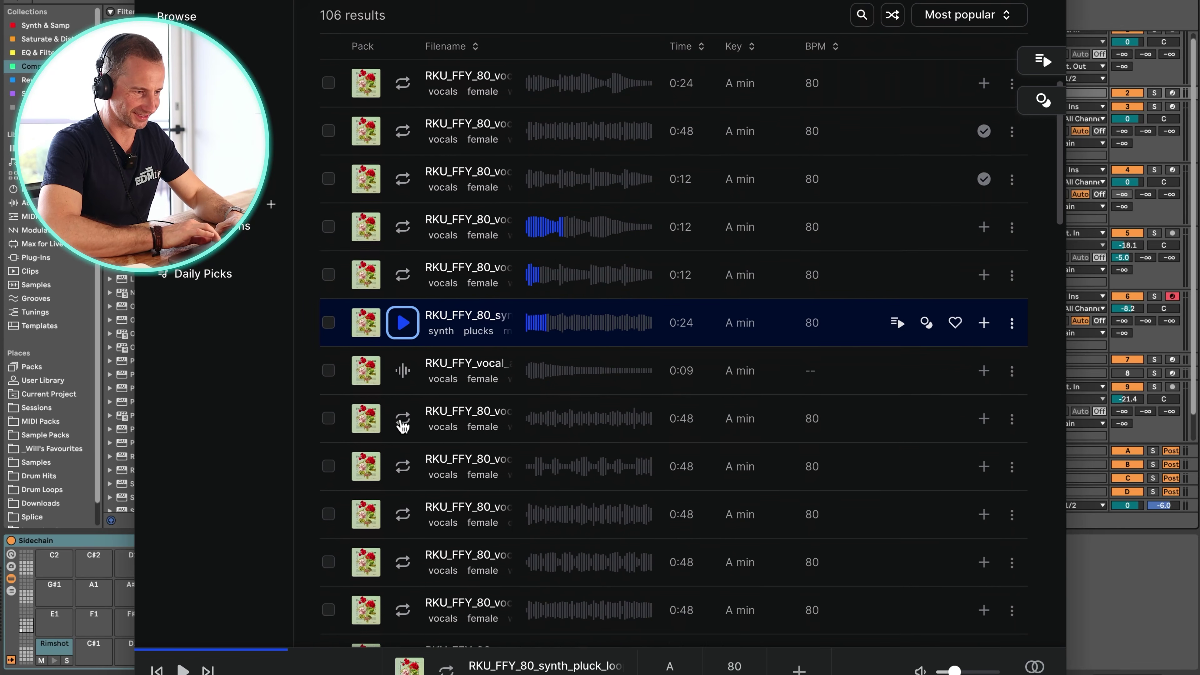
{"action": "left_click", "coordinate": [404, 414]}
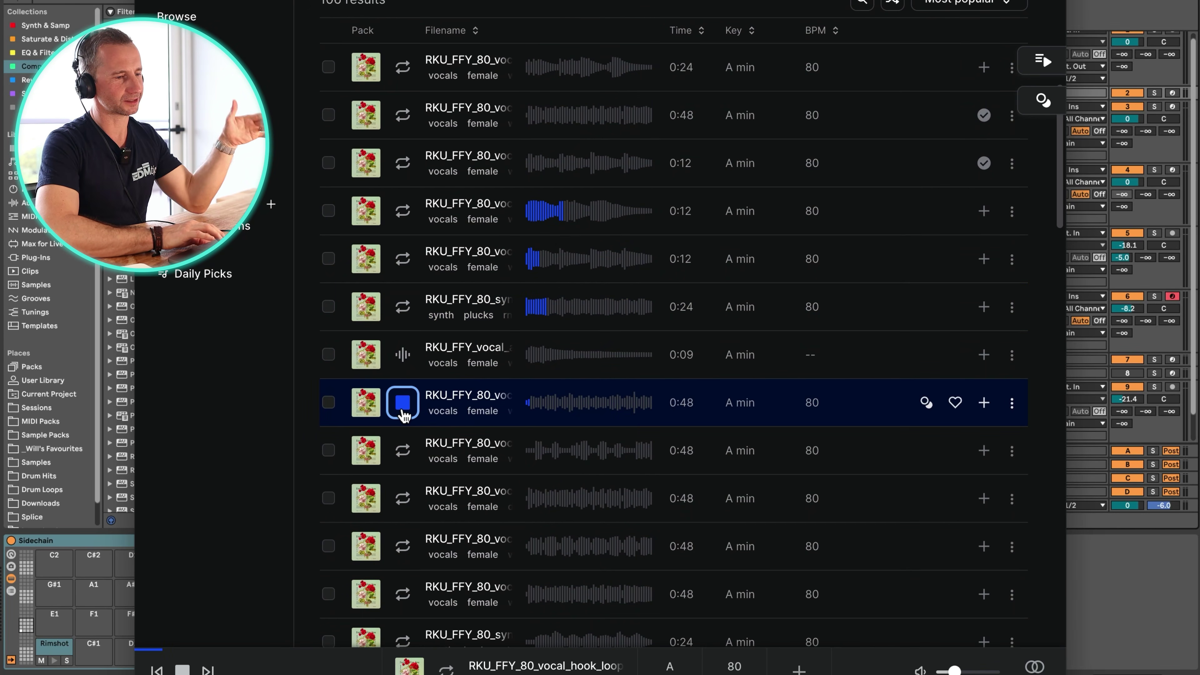
{"action": "left_click", "coordinate": [403, 451]}
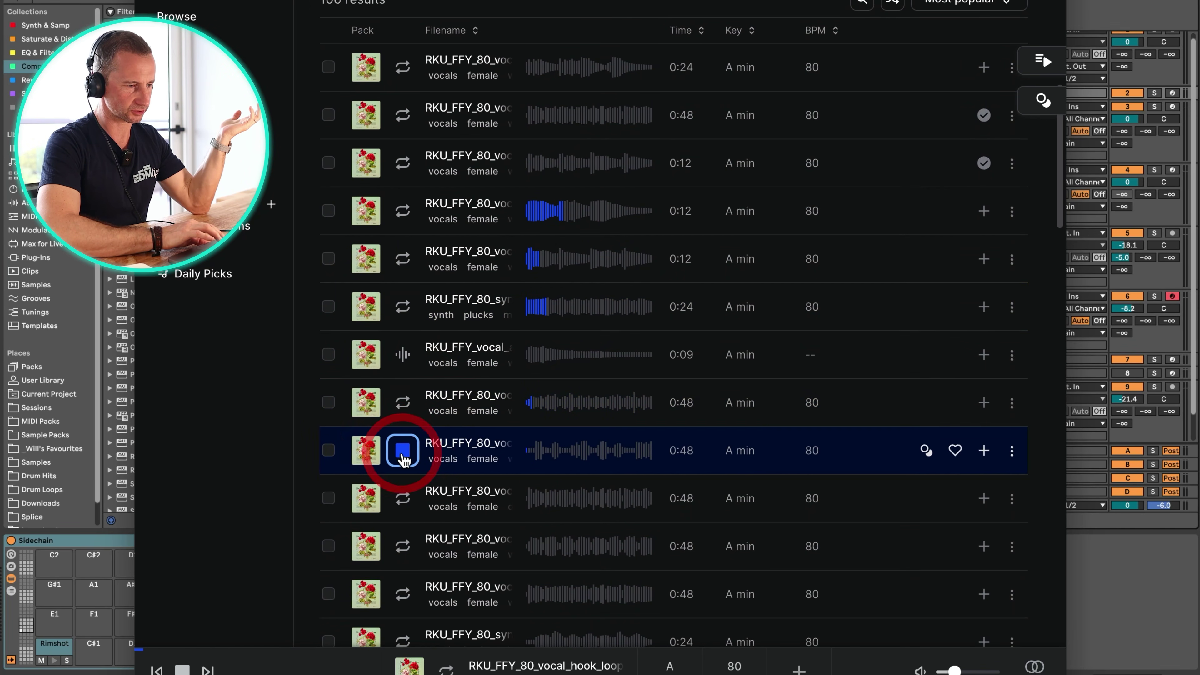
{"action": "scroll", "coordinate": [407, 449], "scroll_direction": "up", "scroll_amount": 6}
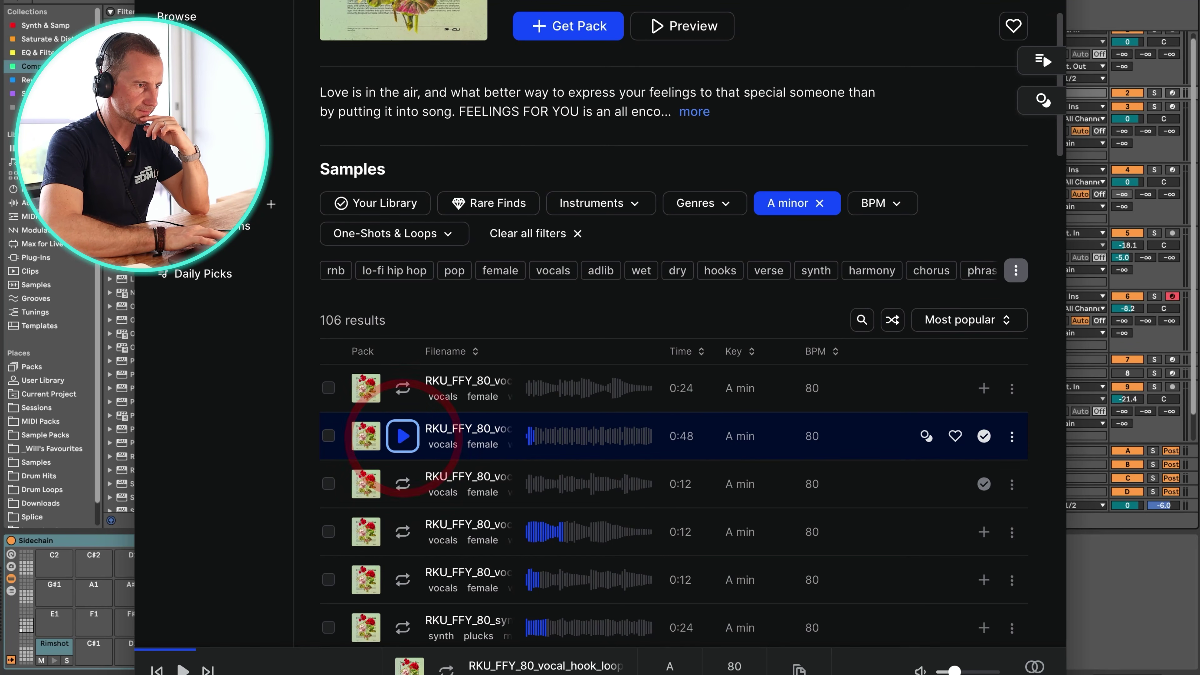
Add the 48-second "in_your_arms_verse_double_wet" vocal hook loop to a new audio track at bar 5 and close Splice
{"action": "left_click_drag", "start_coordinate": [425, 0], "coordinate": [1024, 100]}
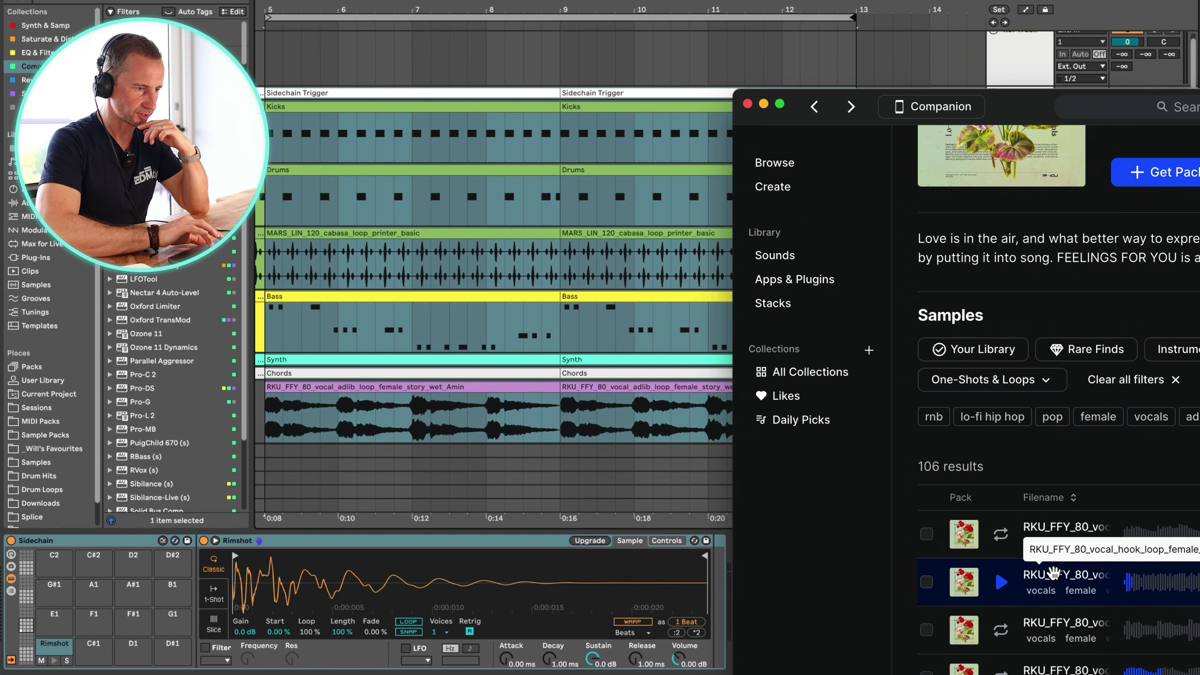
{"action": "left_click_drag", "start_coordinate": [1056, 591], "coordinate": [271, 423]}
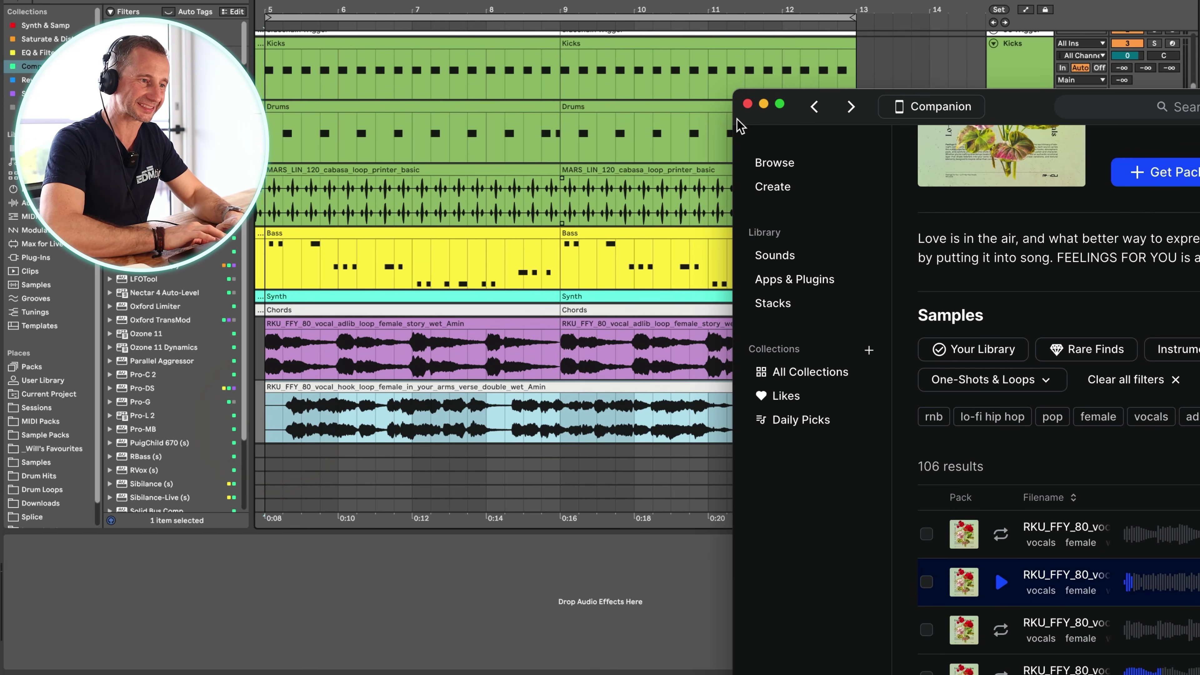
{"action": "left_click", "coordinate": [747, 103]}
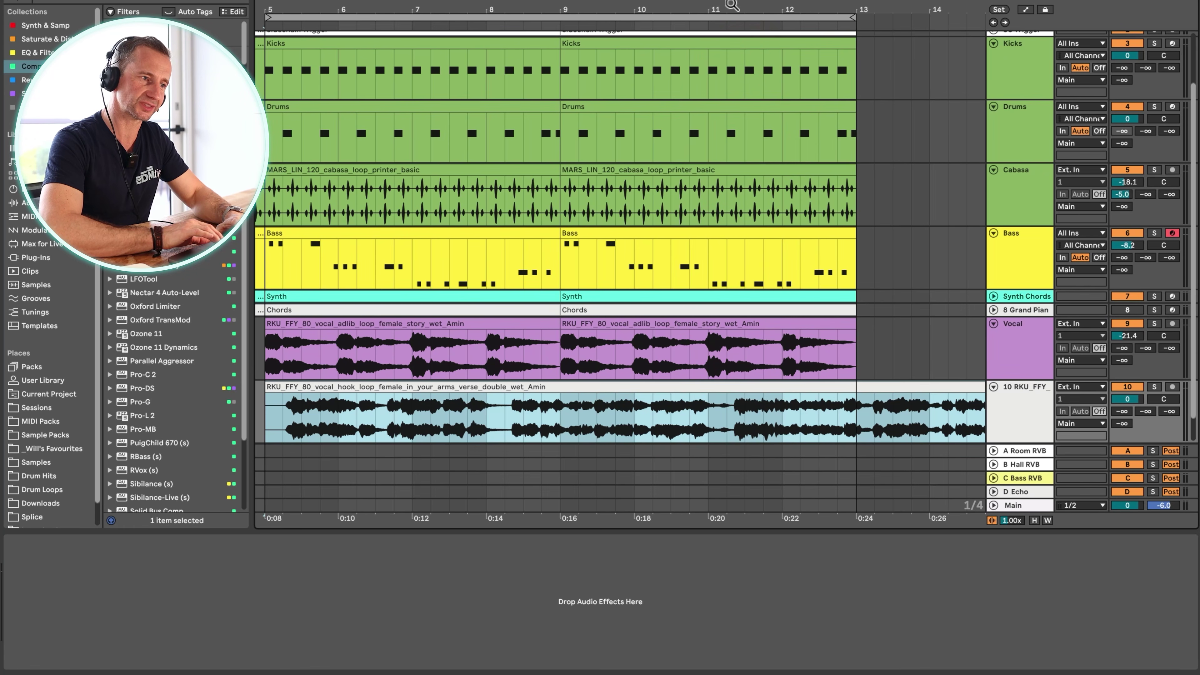
Warp the vocal hook clip in Complex Pro mode, set its tempo to 80 BPM and hide the sample editor
{"action": "double_click", "coordinate": [457, 389]}
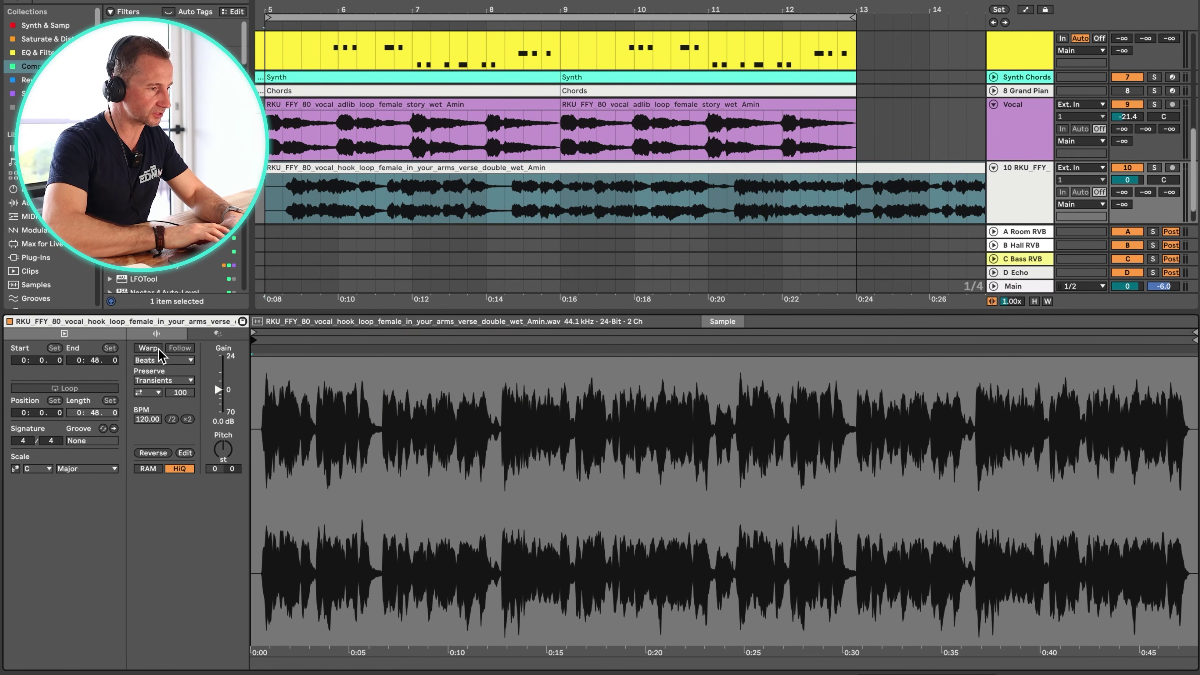
{"action": "left_click", "coordinate": [147, 347]}
{"action": "left_click", "coordinate": [158, 361]}
{"action": "left_click", "coordinate": [163, 425]}
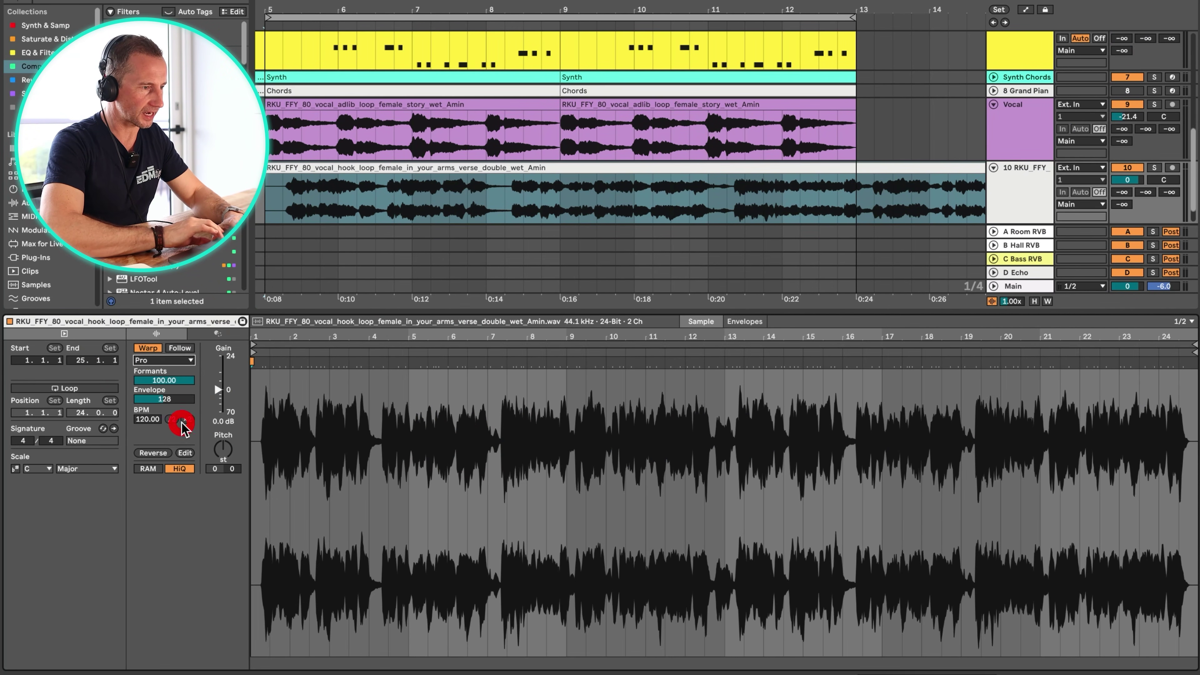
{"action": "left_click", "coordinate": [151, 420]}
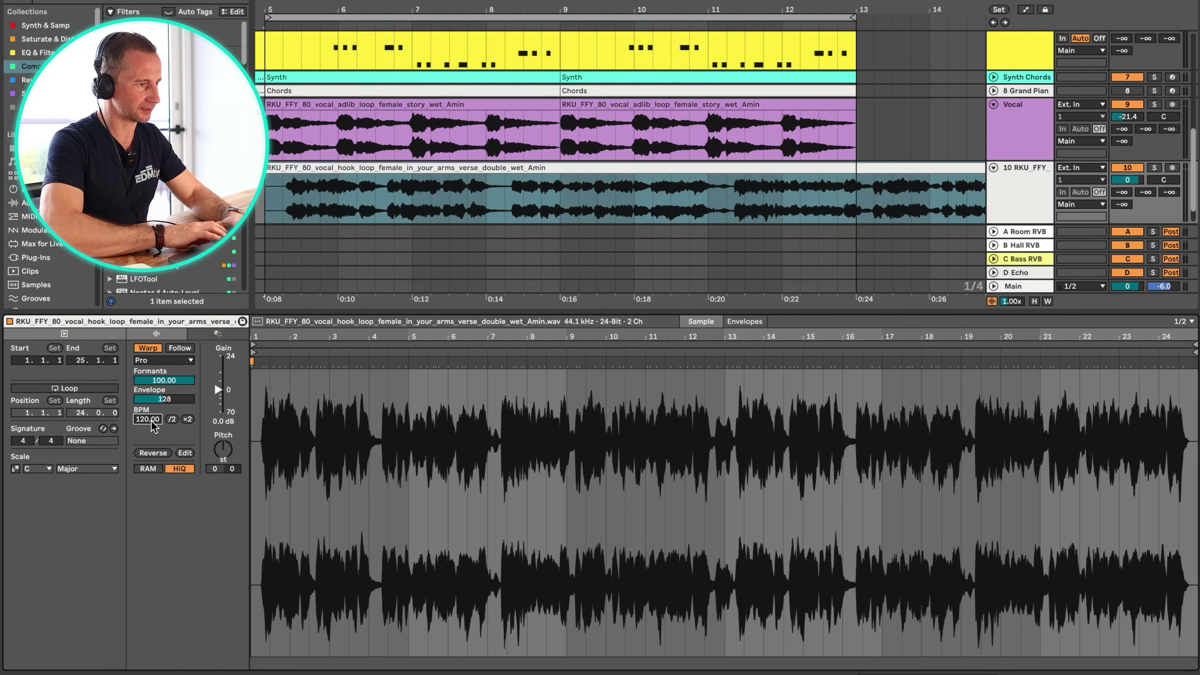
{"action": "type", "text": "80"}
{"action": "key", "text": "Return"}
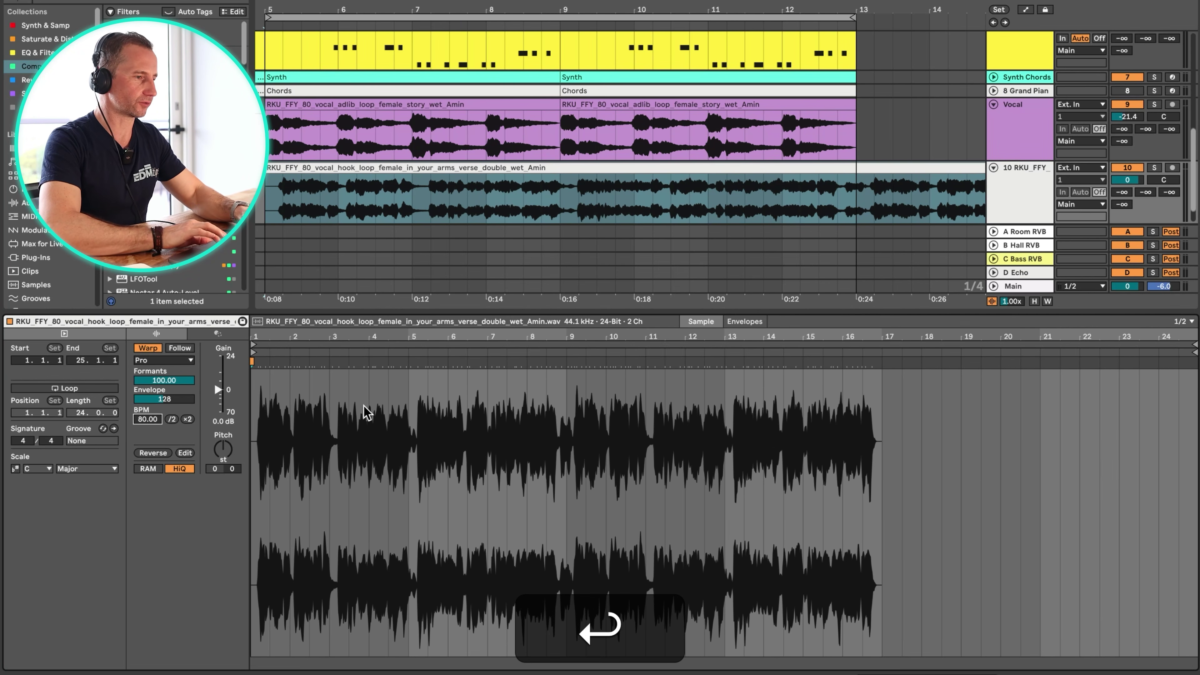
{"action": "key", "text": "shift+Tab"}
Play the loop from bar 5 and lower the vocal hook track's volume to -17.7 dB
{"action": "scroll", "coordinate": [574, 118], "scroll_direction": "down", "scroll_amount": 6}
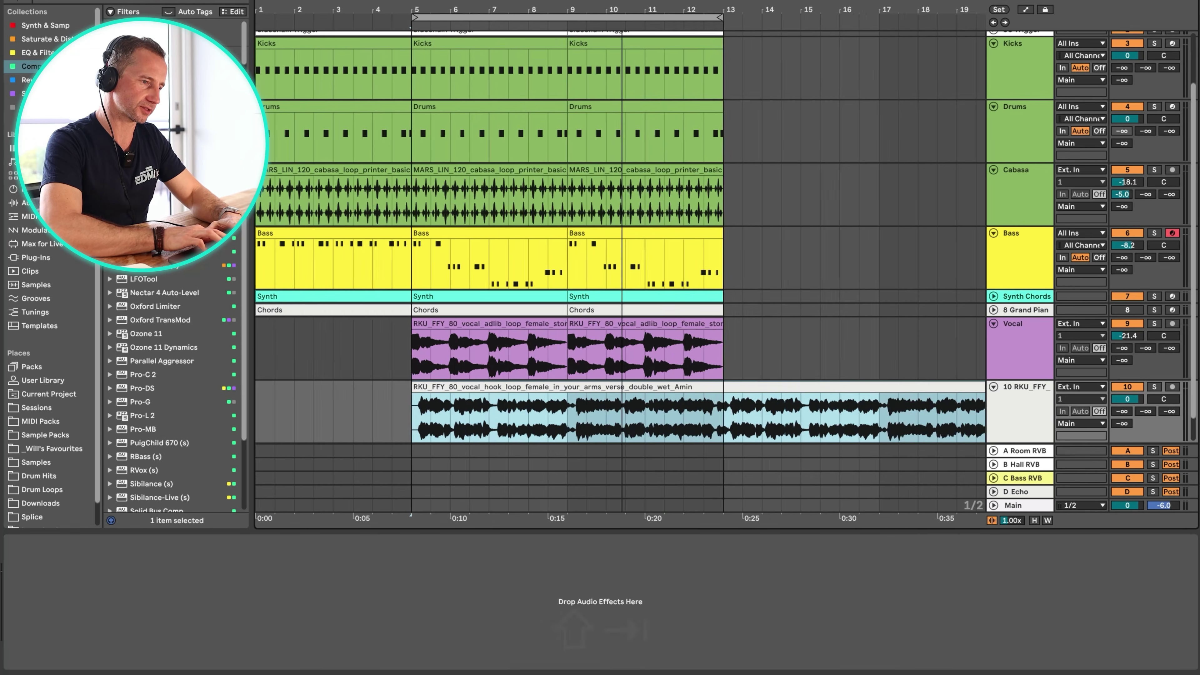
{"action": "left_click", "coordinate": [313, 402]}
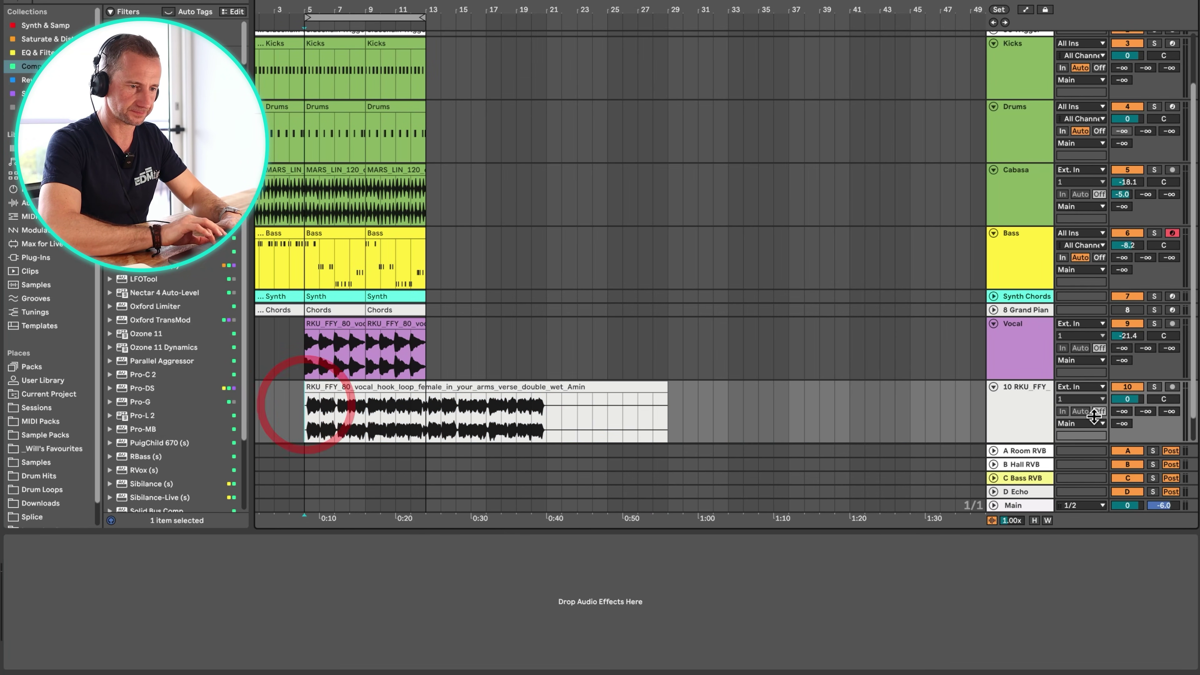
{"action": "key", "text": "space"}
{"action": "left_click_drag", "start_coordinate": [1128, 398], "coordinate": [1128, 396]}
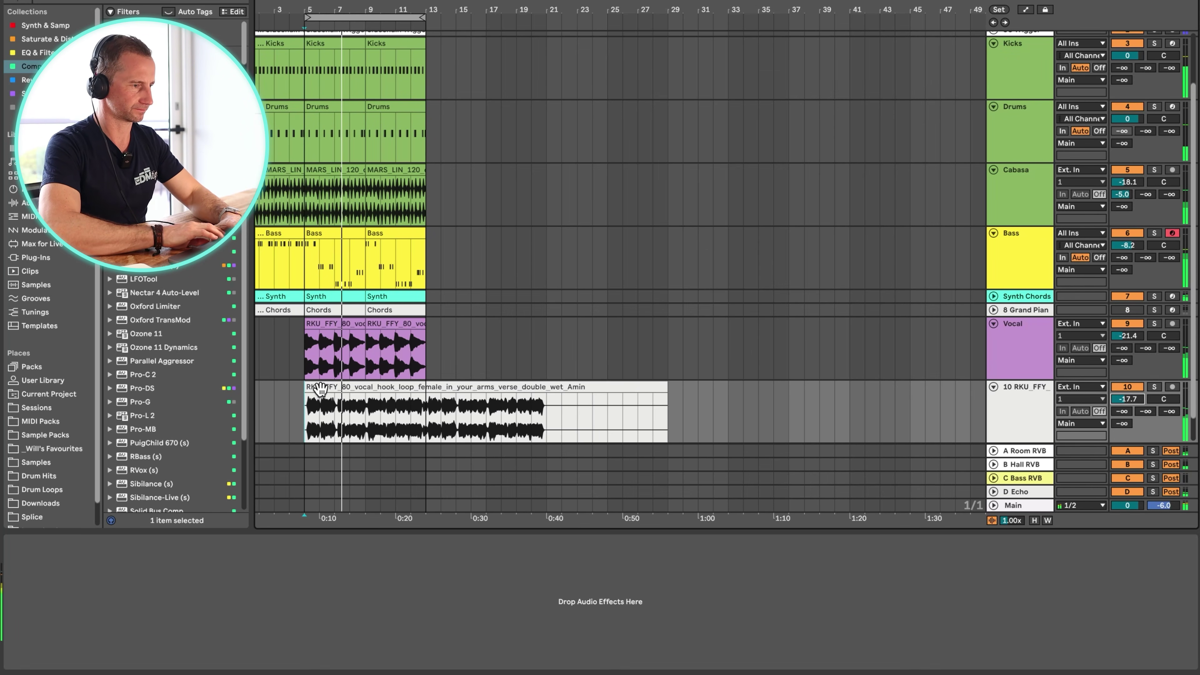
Shift the vocal hook clip slightly later than bar 5, off the grid, against the playing loop, and stop playback
{"action": "left_click_drag", "start_coordinate": [575, 15], "coordinate": [515, 21]}
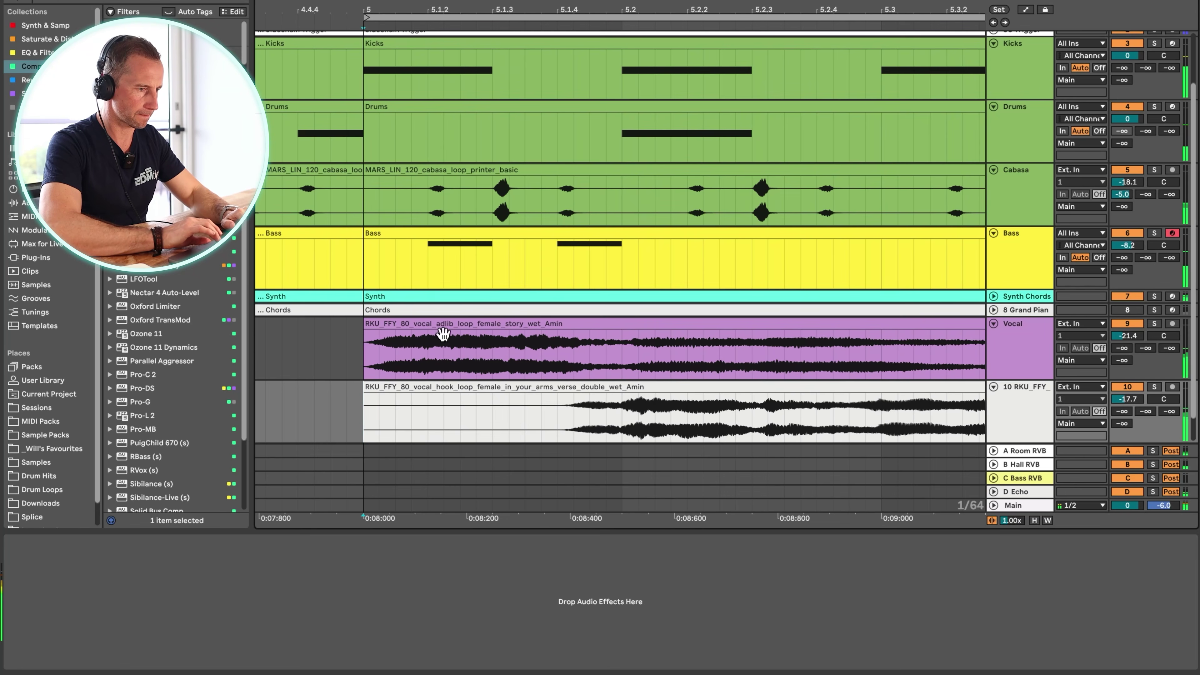
{"action": "left_click", "coordinate": [385, 386]}
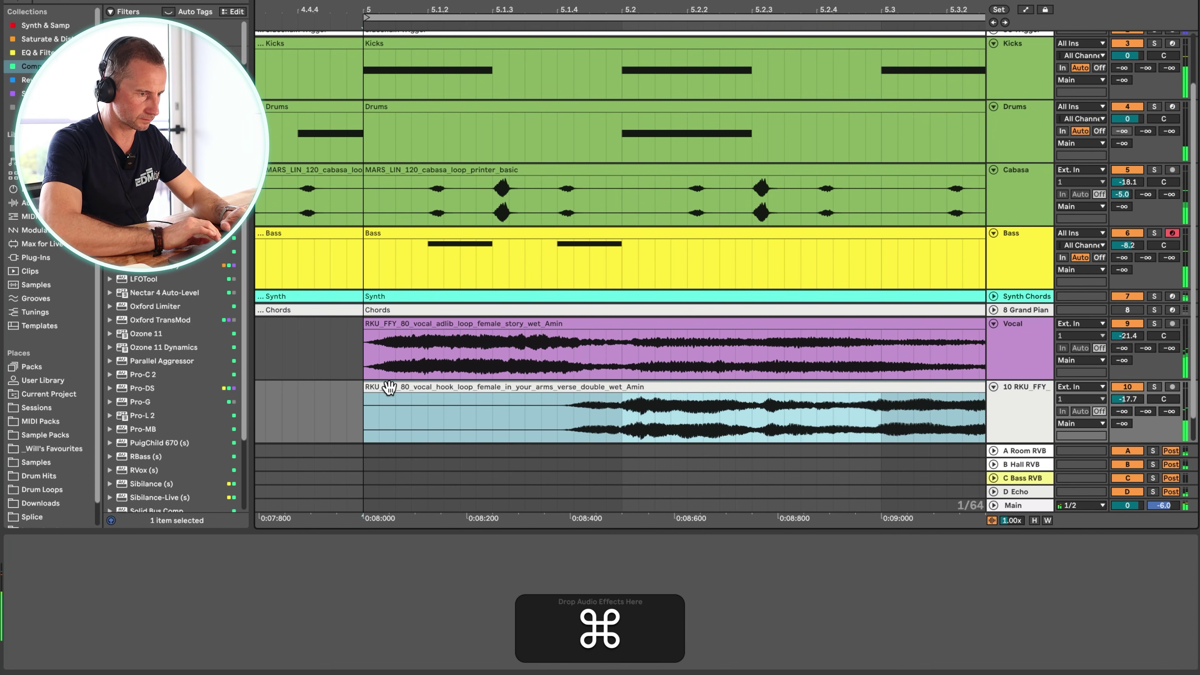
{"action": "left_click_drag", "start_coordinate": [388, 386], "coordinate": [392, 386]}
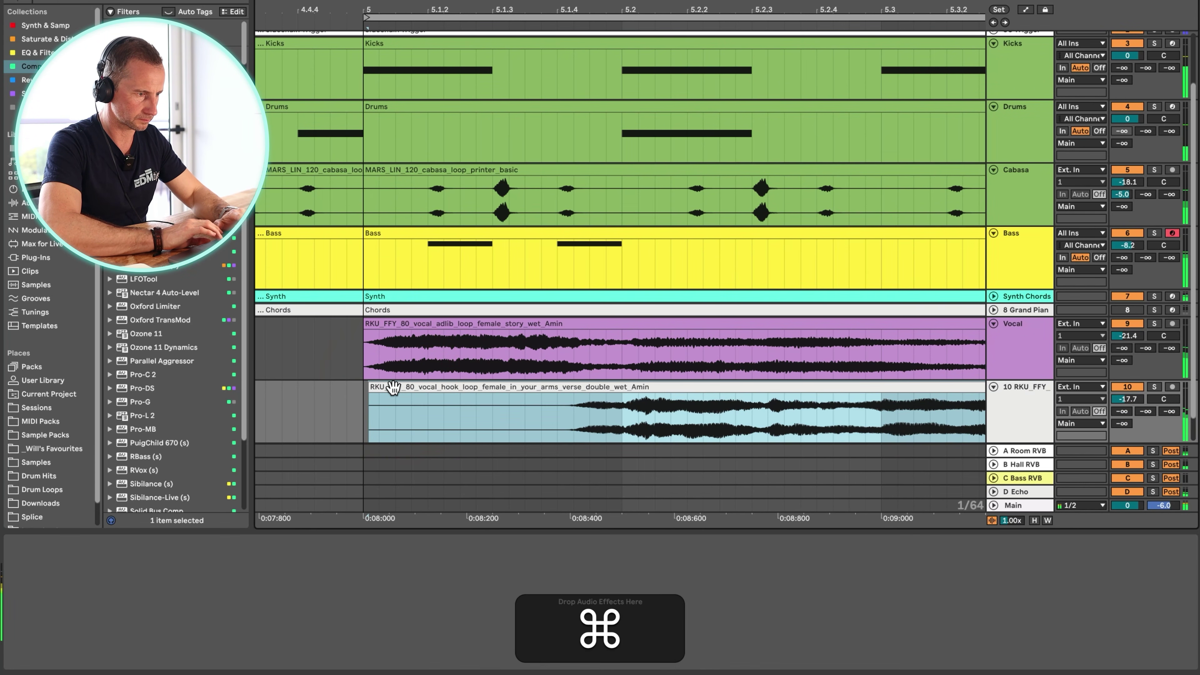
{"action": "left_click_drag", "start_coordinate": [901, 9], "coordinate": [313, 15]}
{"action": "key", "text": "space"}
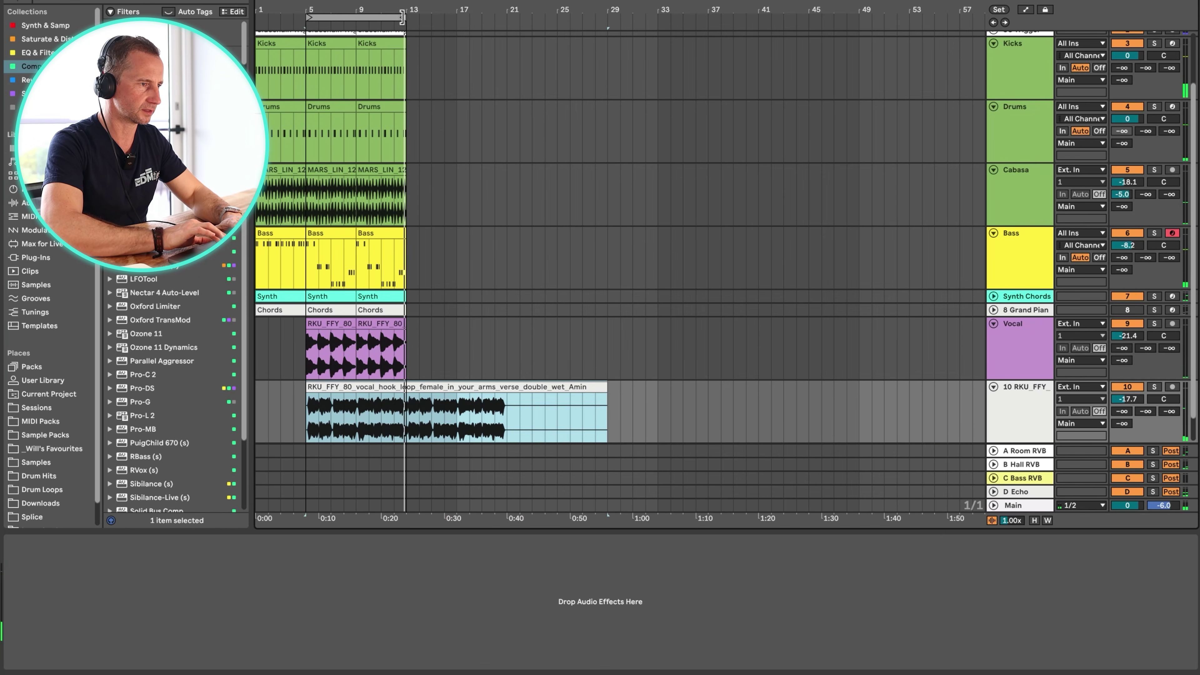
Extend the loop region to about bar 22 and duplicate bars 5 to 13 of the tracks from SC Trigger to Vocal
{"action": "left_click_drag", "start_coordinate": [405, 16], "coordinate": [520, 21]}
{"action": "left_click_drag", "start_coordinate": [407, 352], "coordinate": [307, 93]}
{"action": "key", "text": "super+d"}
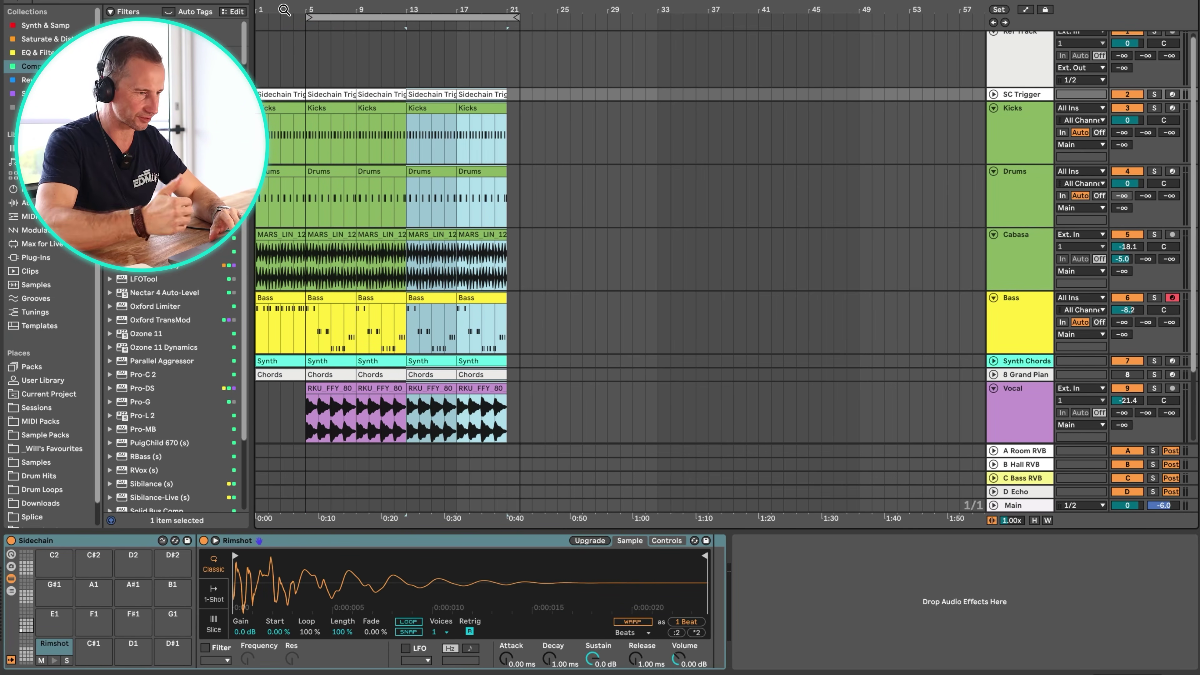
{"action": "left_click", "coordinate": [560, 109]}
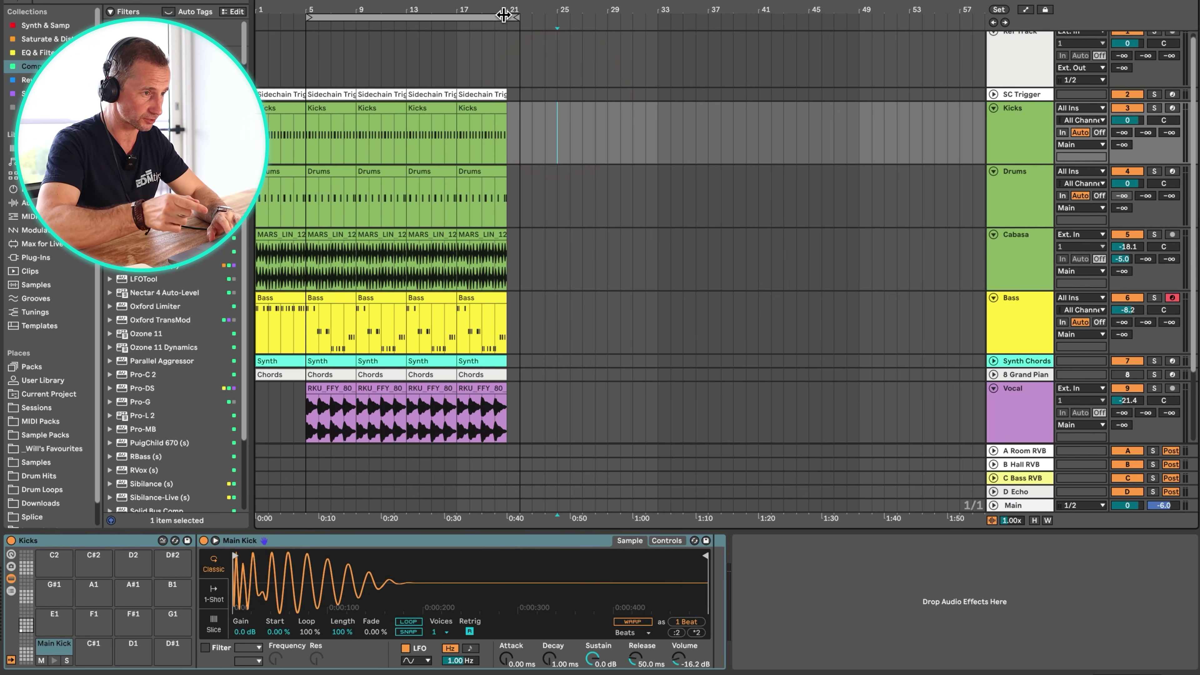
Shorten the loop region so it ends at bar 21 and play the arrangement from bar 5
{"action": "left_click", "coordinate": [514, 17]}
{"action": "left_click_drag", "start_coordinate": [515, 17], "coordinate": [505, 17]}
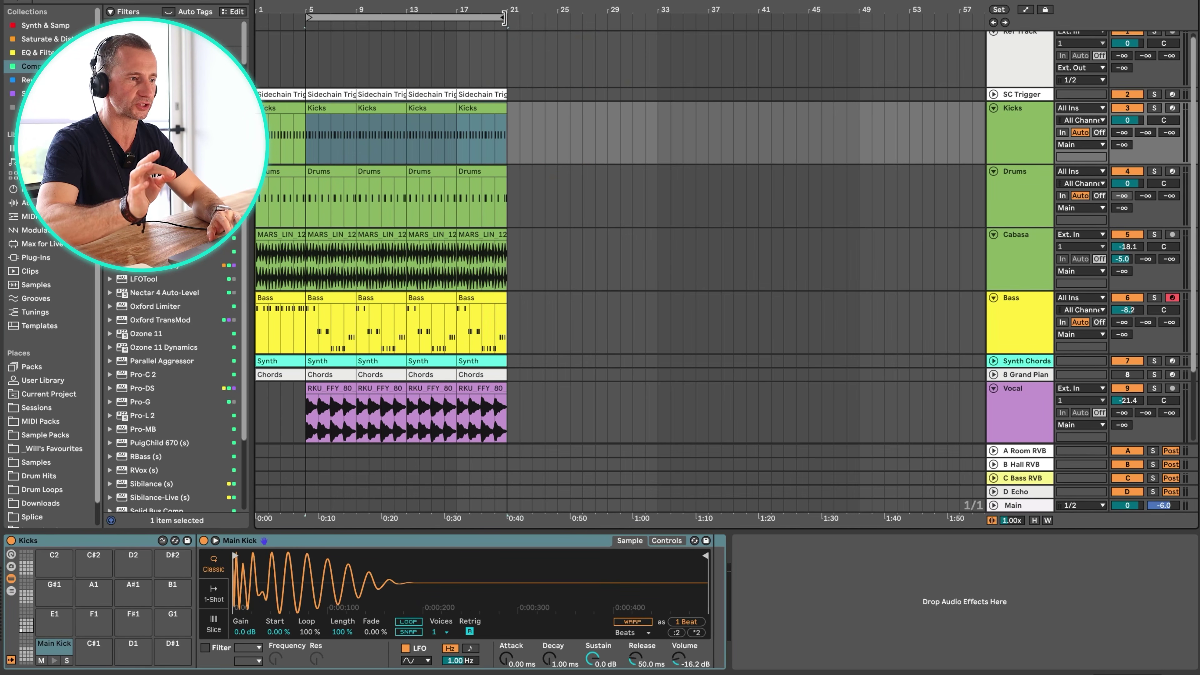
{"action": "left_click", "coordinate": [328, 10]}
{"action": "key", "text": "plus"}
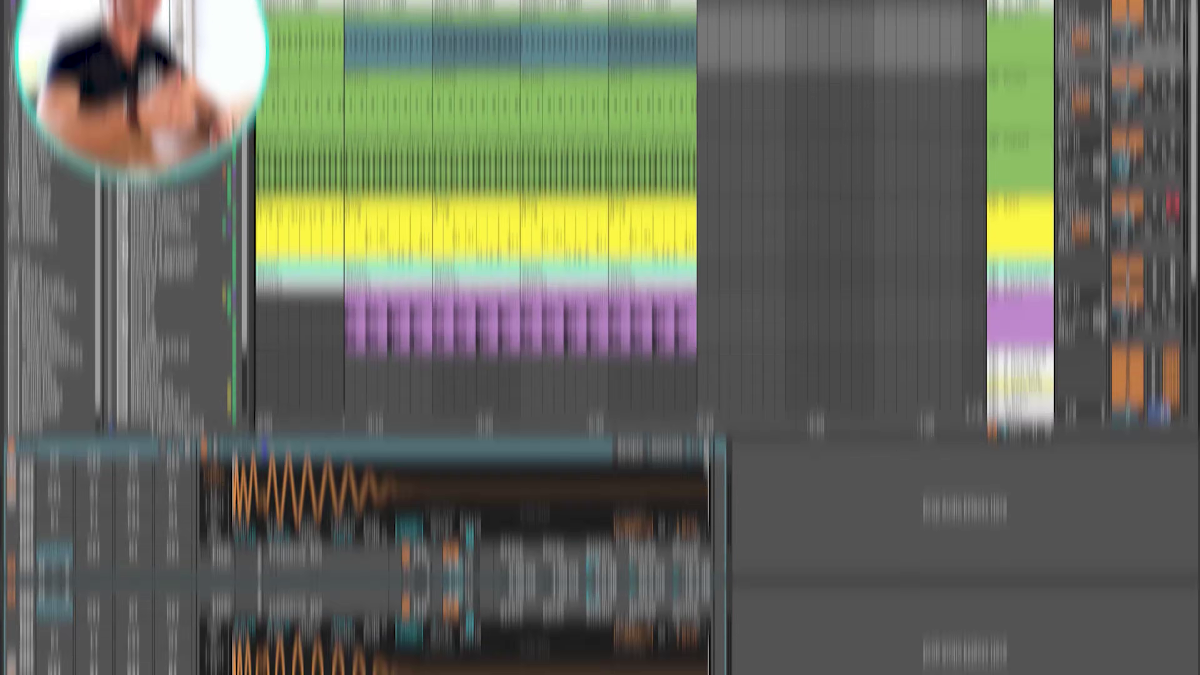
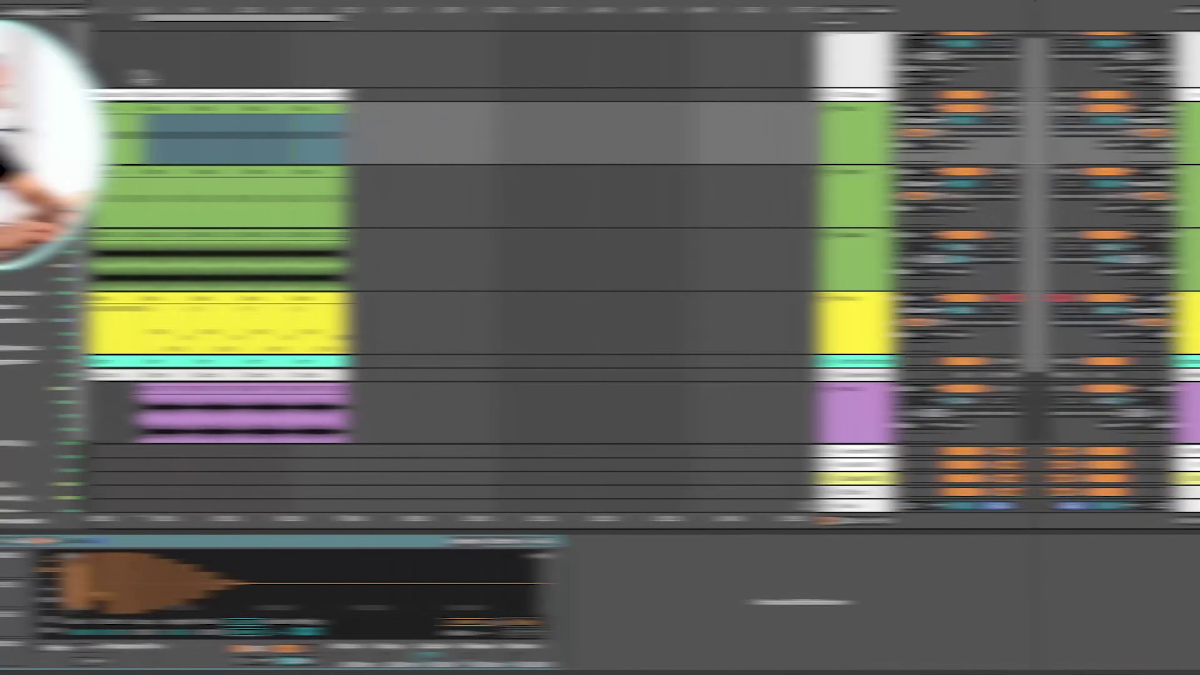
{"action": "left_click", "coordinate": [305, 70]}
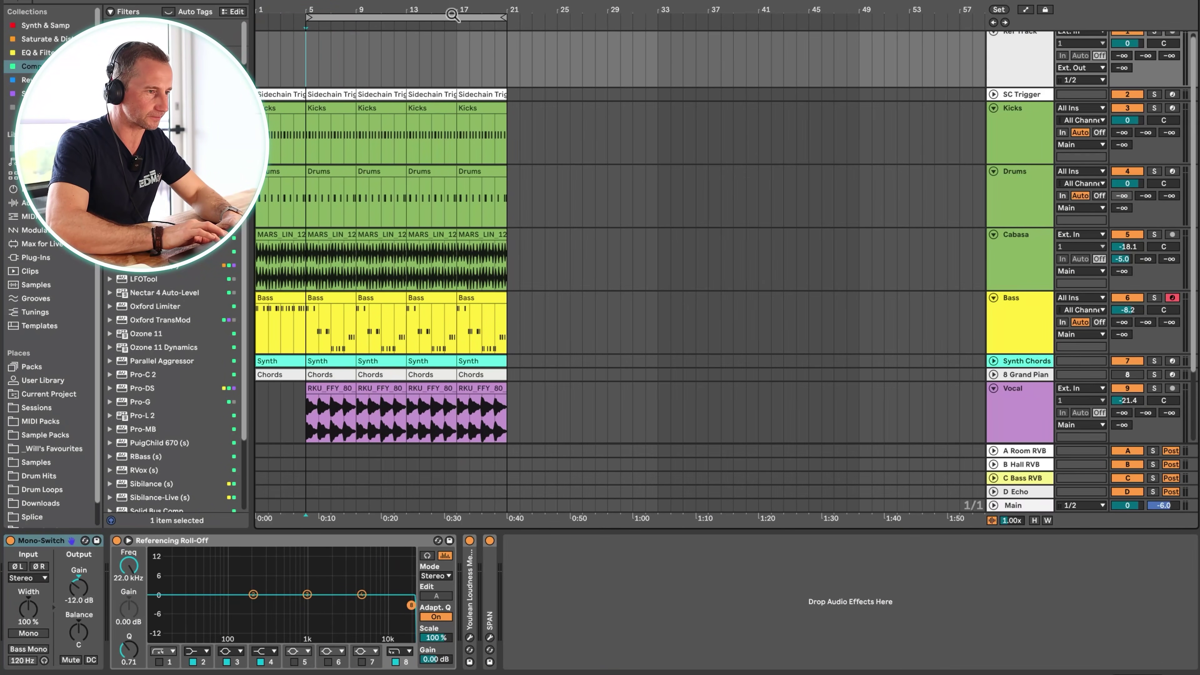
{"action": "key", "text": "space"}
Extend the loop region to about bar 40 and duplicate bars 5 to 21 of the tracks from SC Trigger to Vocal
{"action": "left_click_drag", "start_coordinate": [502, 17], "coordinate": [746, 18]}
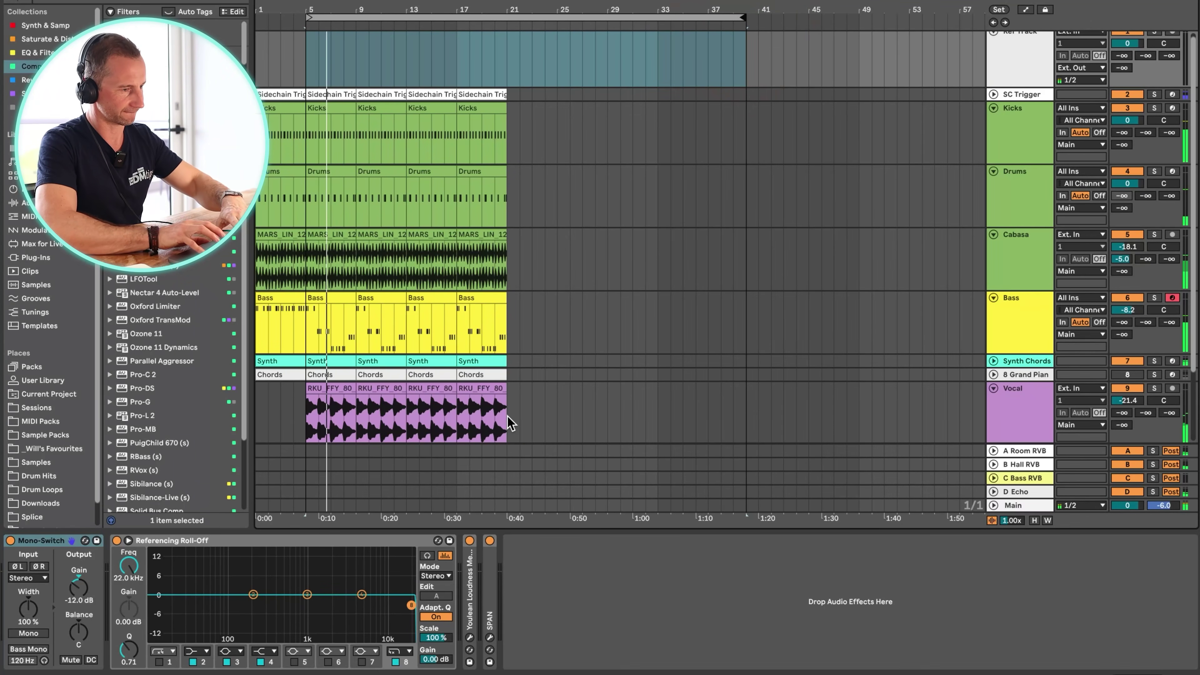
{"action": "left_click_drag", "start_coordinate": [509, 422], "coordinate": [302, 90]}
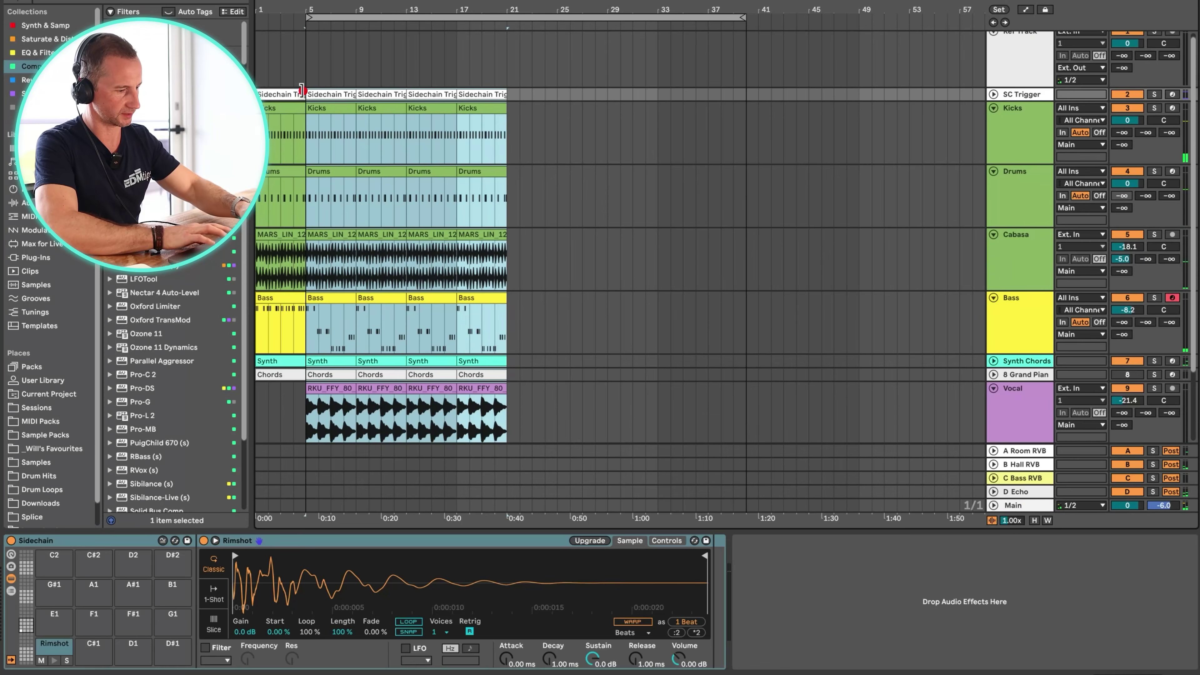
{"action": "key", "text": "super+d"}
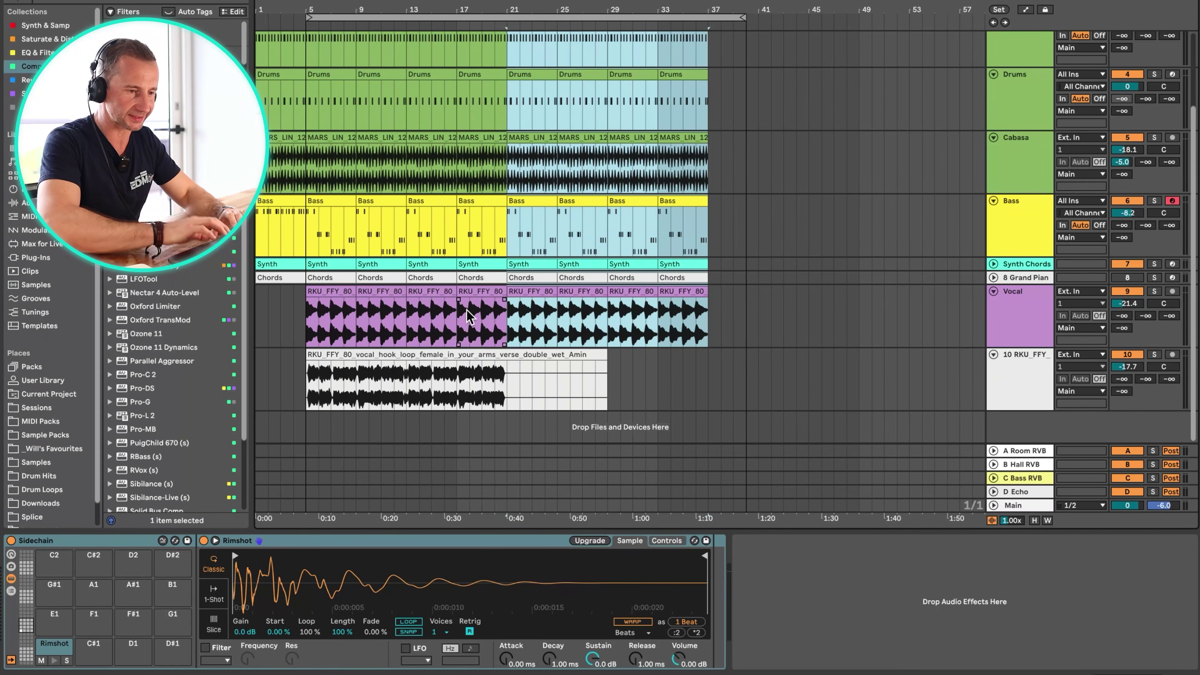
Solo the Vocal track and copy the fading tail of the first vocal adlib clip, the second half of bar 8
{"action": "left_click", "coordinate": [1154, 291]}
{"action": "left_click", "coordinate": [343, 315]}
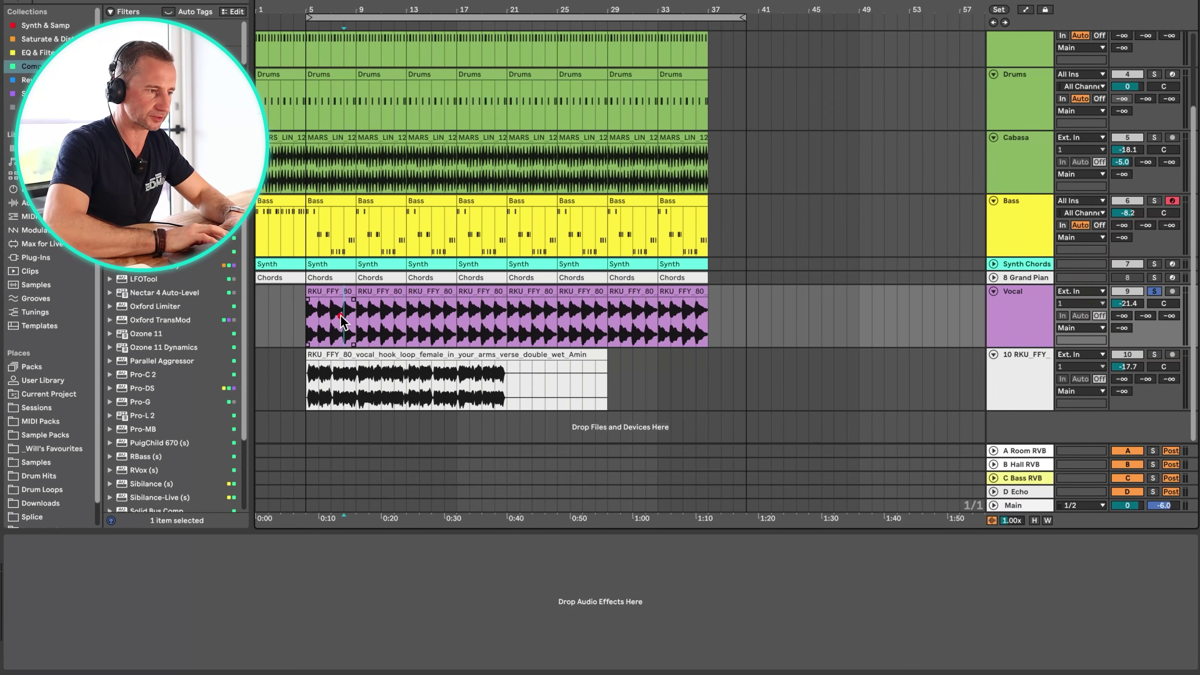
{"action": "left_click_drag", "start_coordinate": [343, 10], "coordinate": [469, 9]}
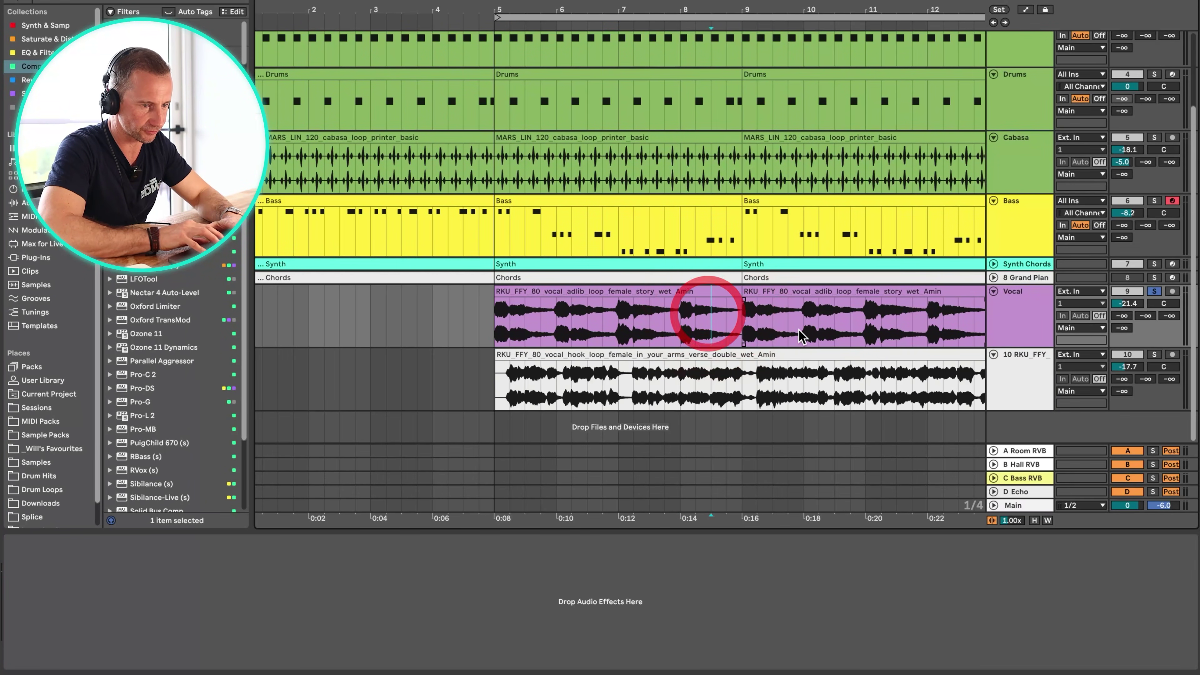
{"action": "key", "text": "space"}
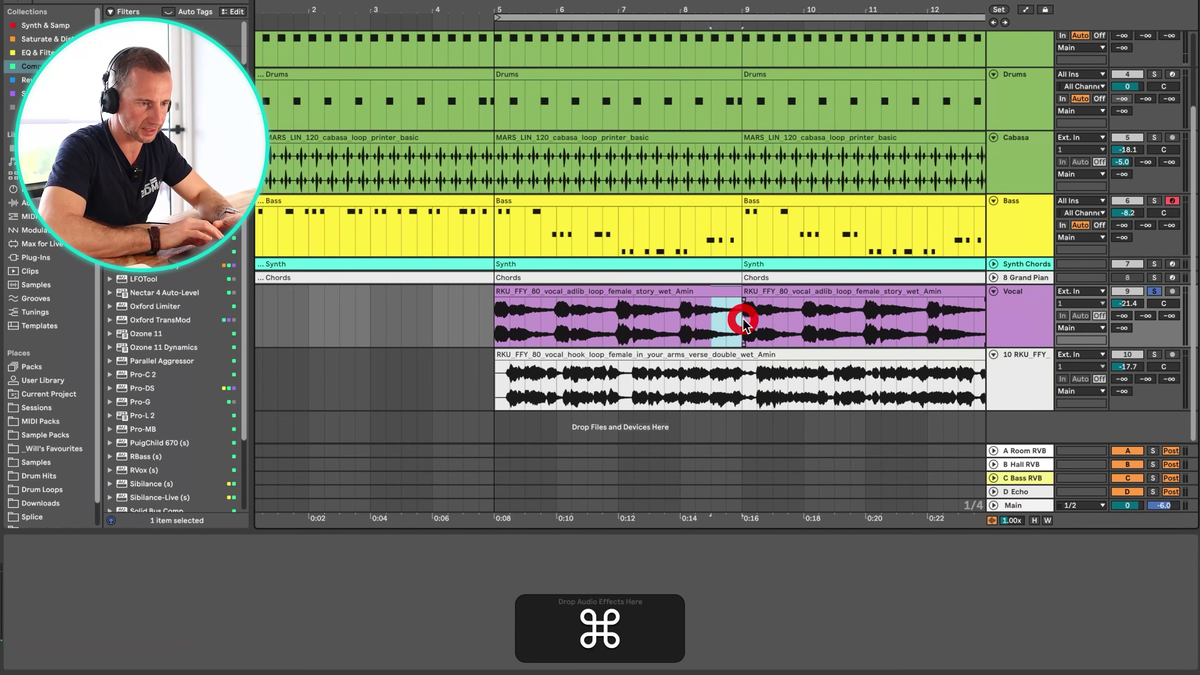
{"action": "key", "text": "super+c"}
Add a new audio track below Vocal and name it Atmos
{"action": "left_click", "coordinate": [1014, 312]}
{"action": "key", "text": "super+t"}
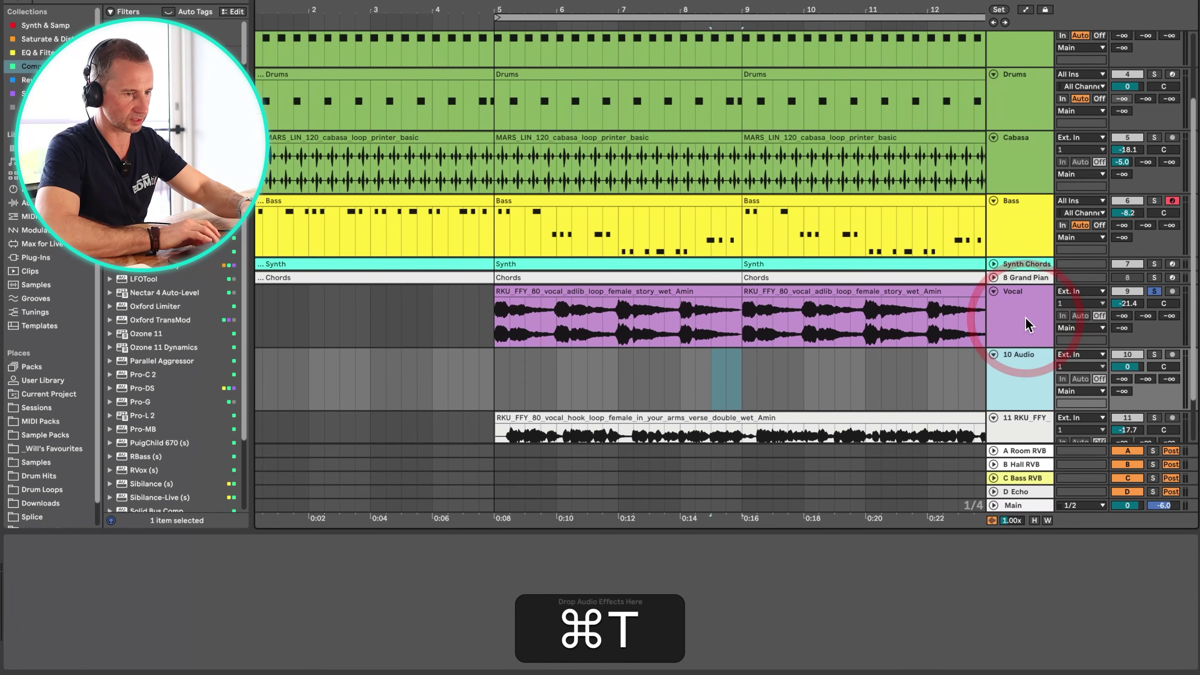
{"action": "left_click", "coordinate": [1010, 368]}
{"action": "key", "text": "super+r"}
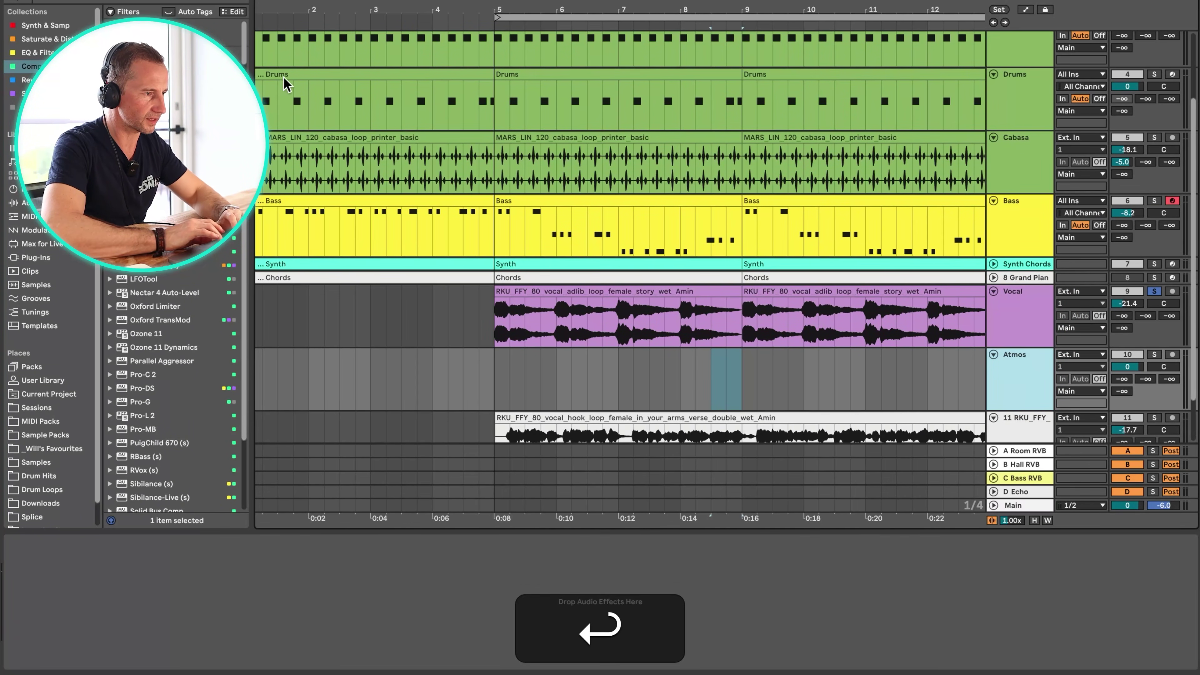
Paste the copied vocal tail at bar 1 of the Atmos track and consolidate it
{"action": "left_click_drag", "start_coordinate": [273, 5], "coordinate": [272, 1]}
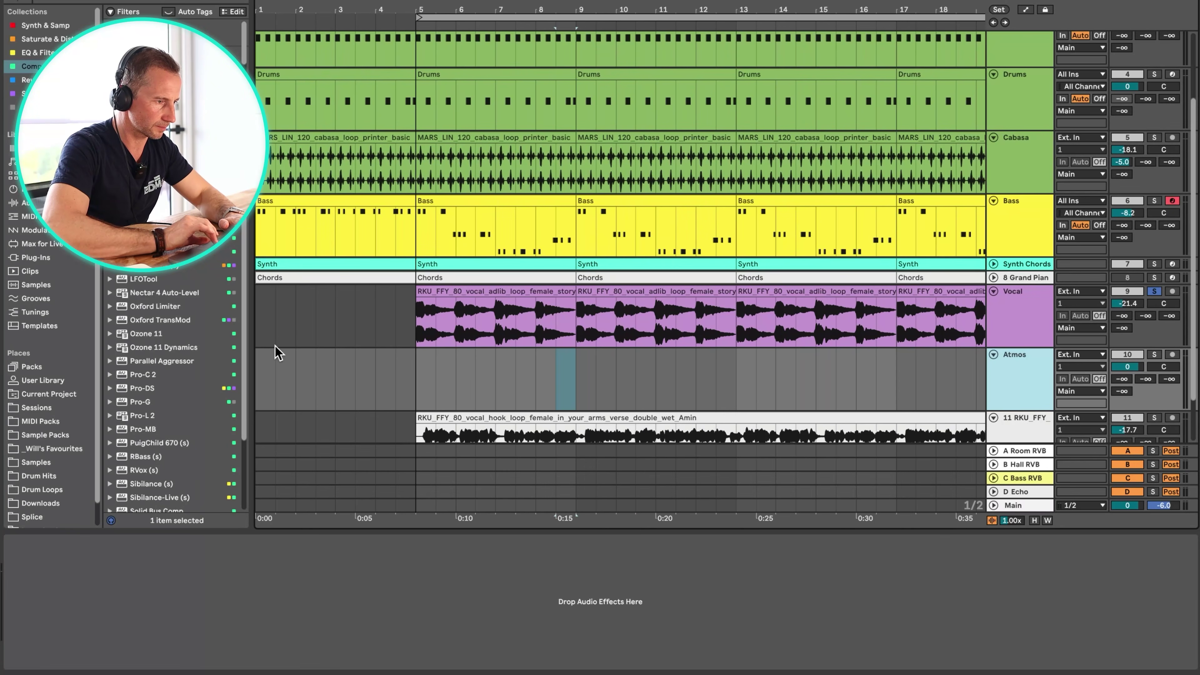
{"action": "left_click", "coordinate": [256, 367]}
{"action": "key", "text": "super+v"}
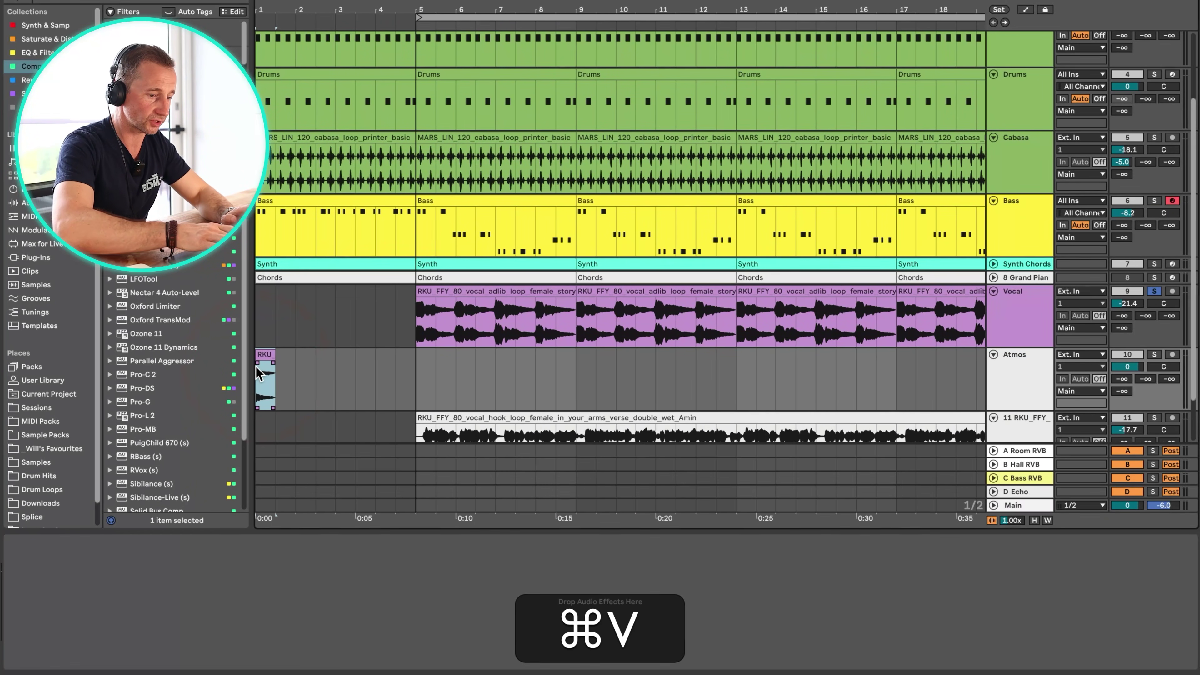
{"action": "key", "text": "super+j"}
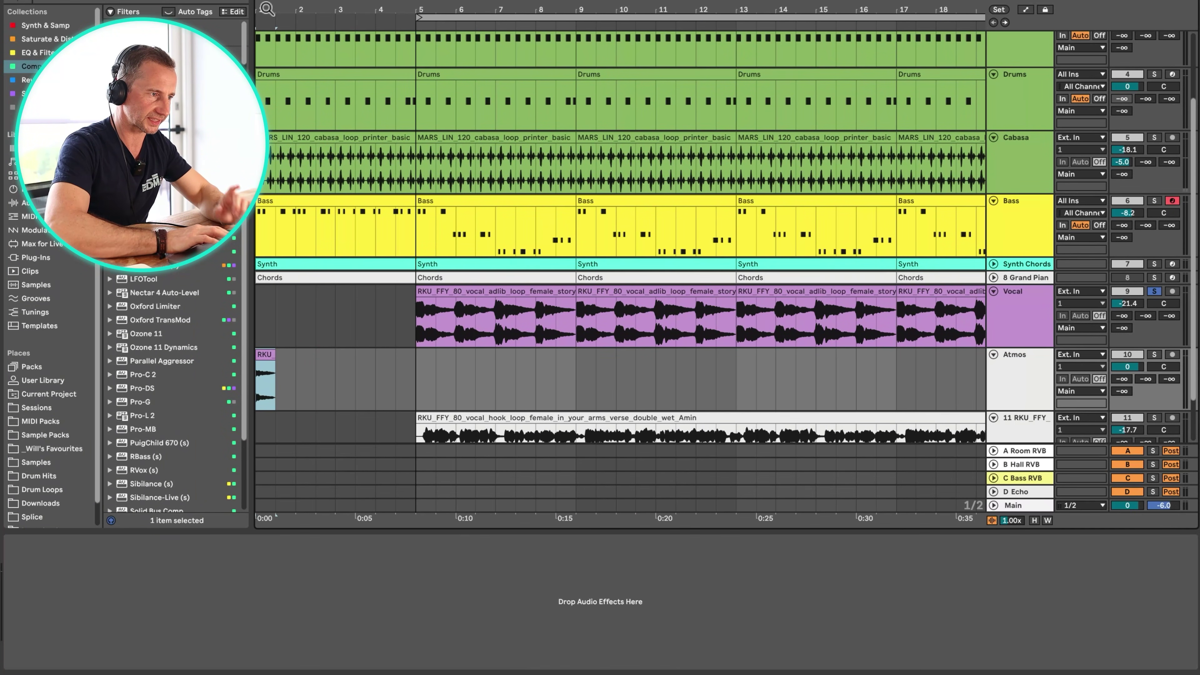
Duplicate the vocal tail clip on the Atmos track and reverse the second copy
{"action": "left_click_drag", "start_coordinate": [271, 3], "coordinate": [258, 8]}
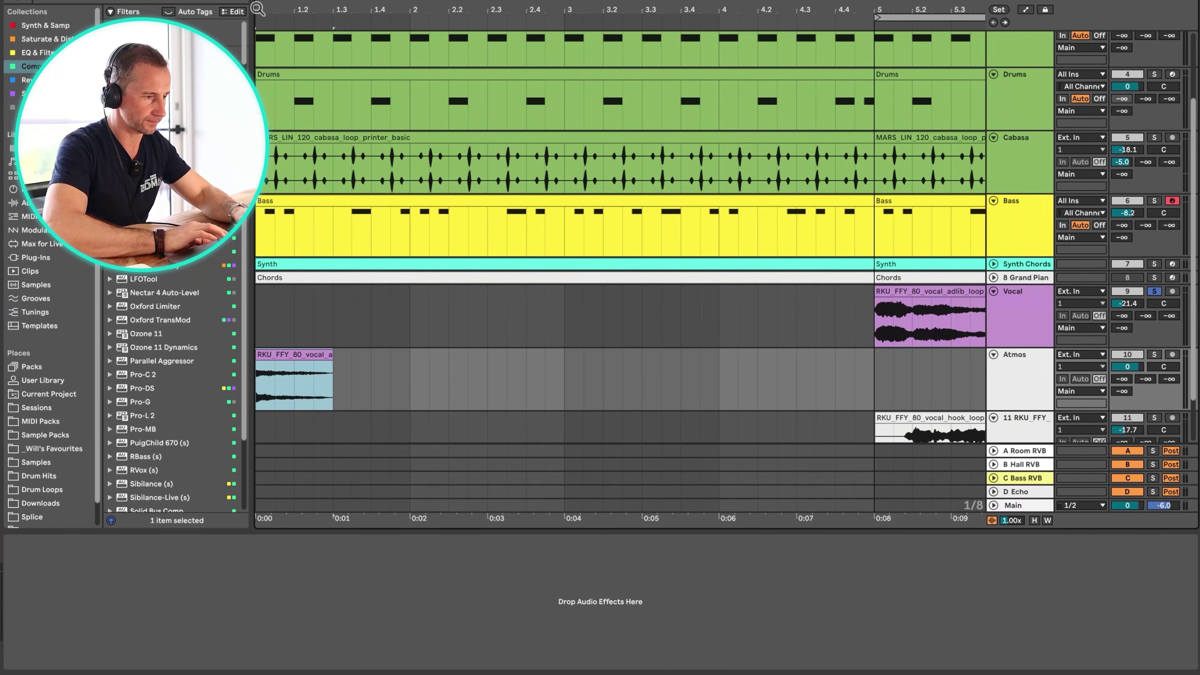
{"action": "left_click", "coordinate": [292, 353]}
{"action": "key", "text": "super+d"}
{"action": "double_click", "coordinate": [383, 353]}
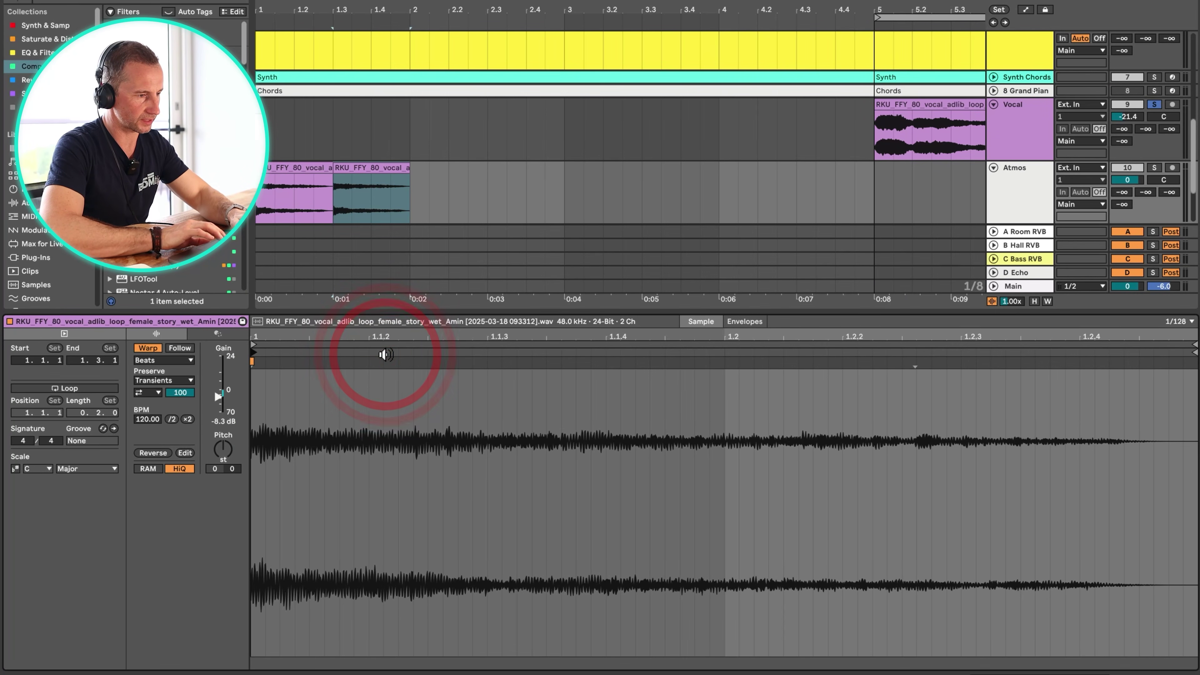
{"action": "left_click", "coordinate": [152, 453]}
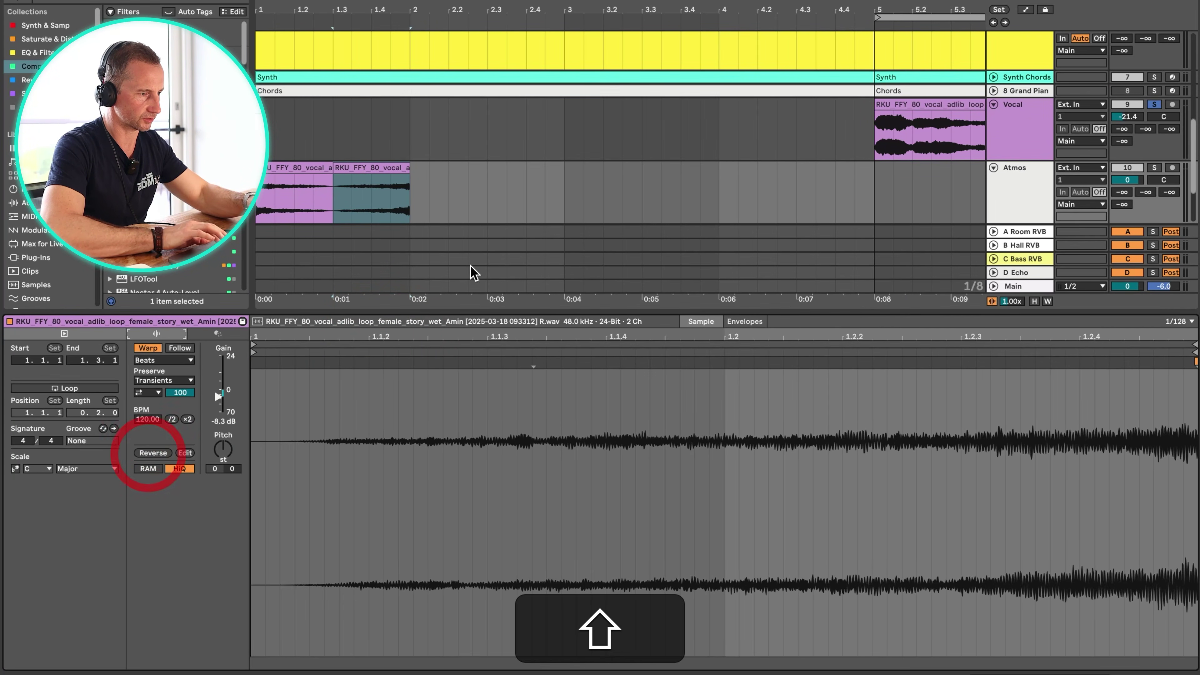
Hide the sample editor, loop the two Atmos clips across bar 1 and play them
{"action": "key", "text": "shift+Tab"}
{"action": "left_click", "coordinate": [269, 414], "text": "shift"}
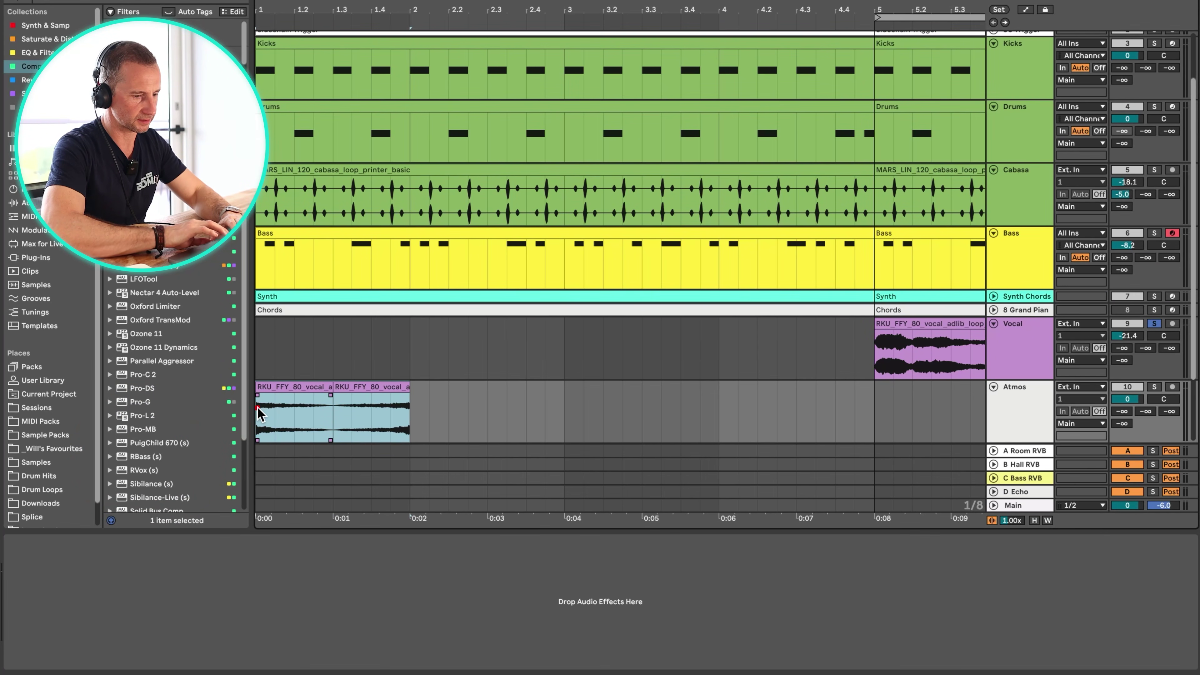
{"action": "key", "text": "super+l"}
{"action": "key", "text": "space"}
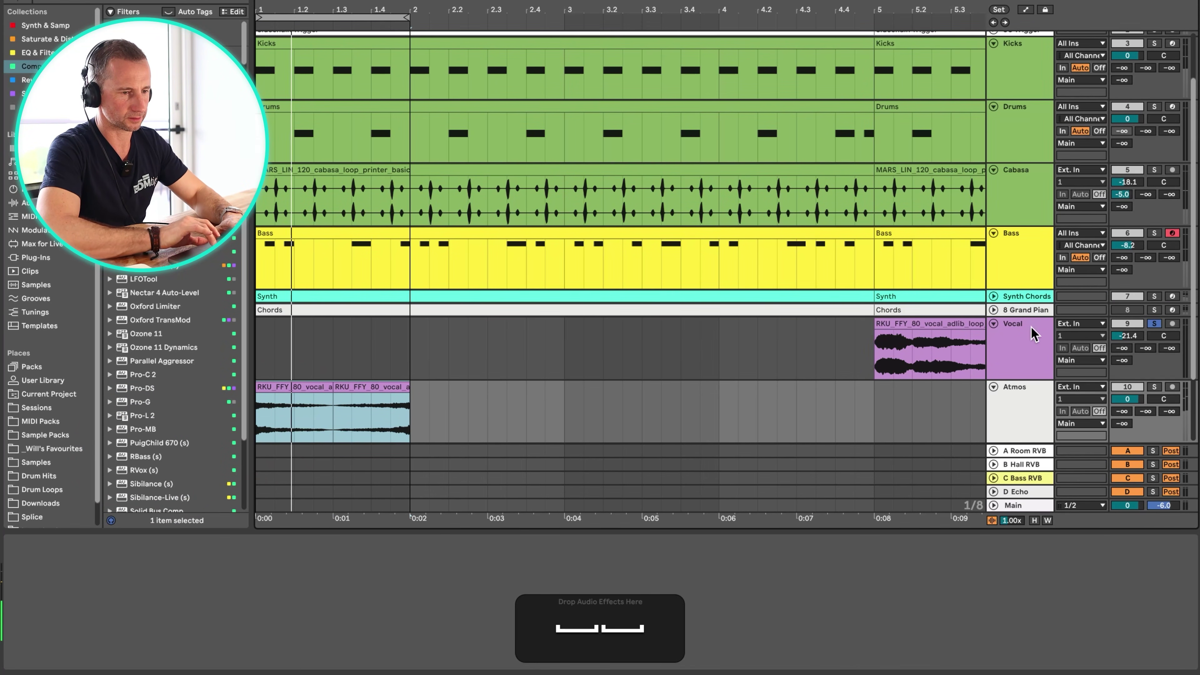
Unsolo the Vocal track and set the Atmos track's volume to -18 dB
{"action": "left_click", "coordinate": [1155, 323]}
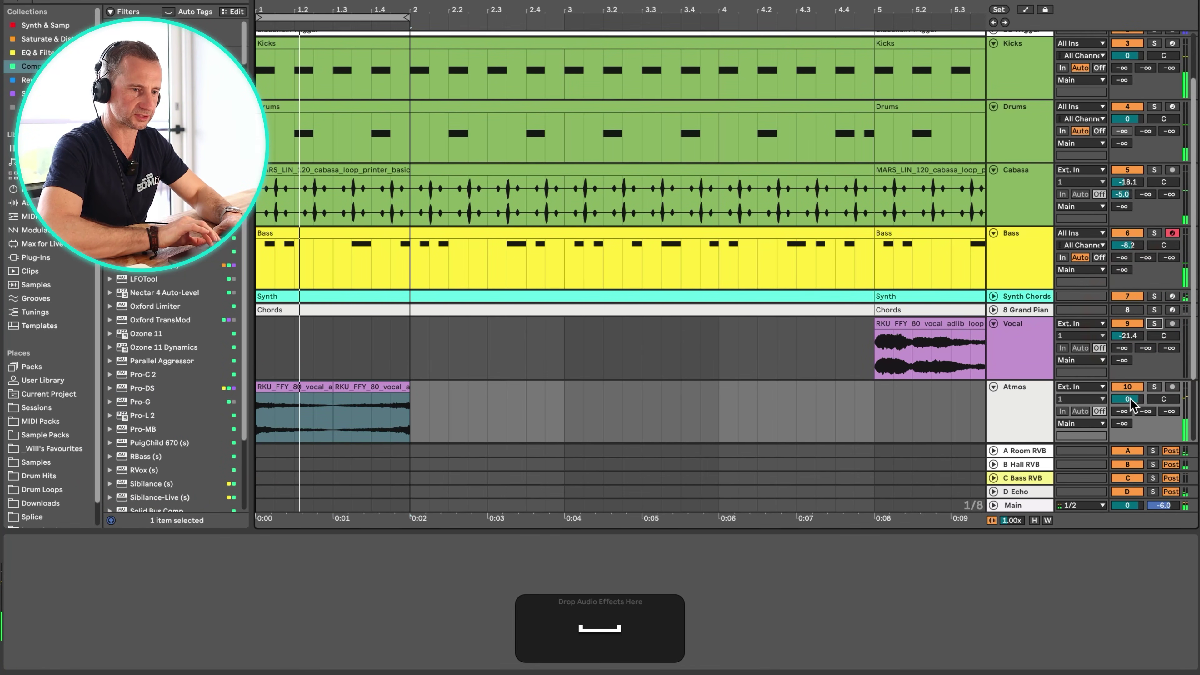
{"action": "left_click_drag", "start_coordinate": [1127, 398], "coordinate": [1128, 407]}
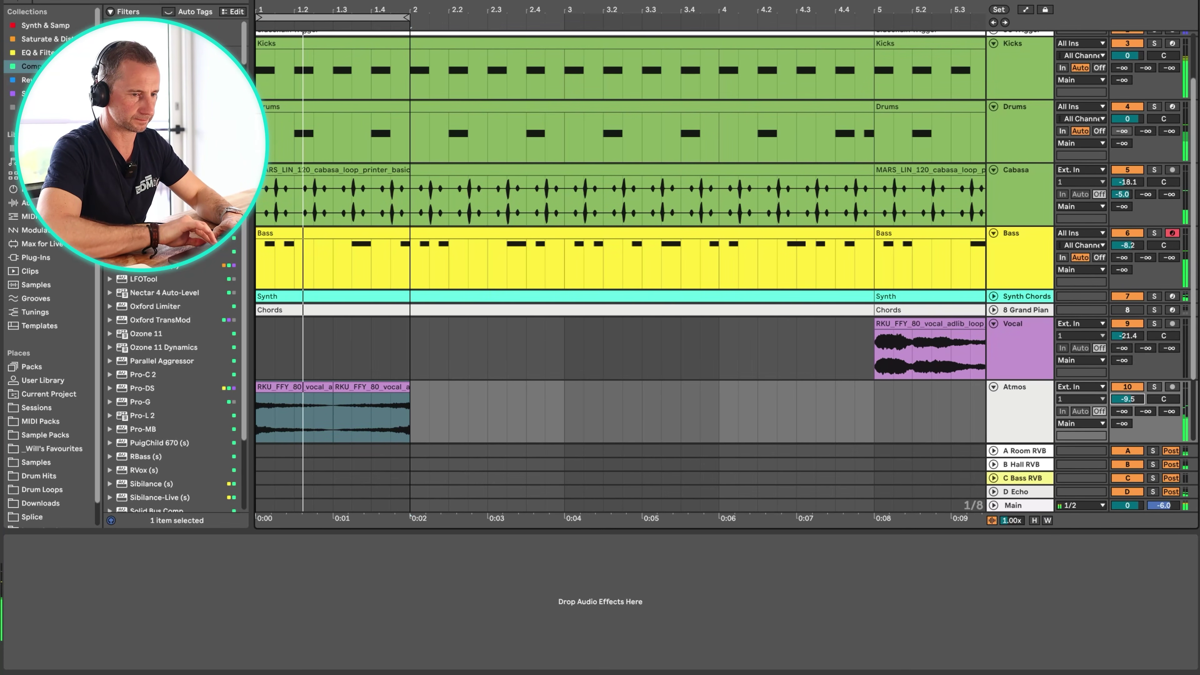
{"action": "type", "text": "-30"}
{"action": "key", "text": "Return"}
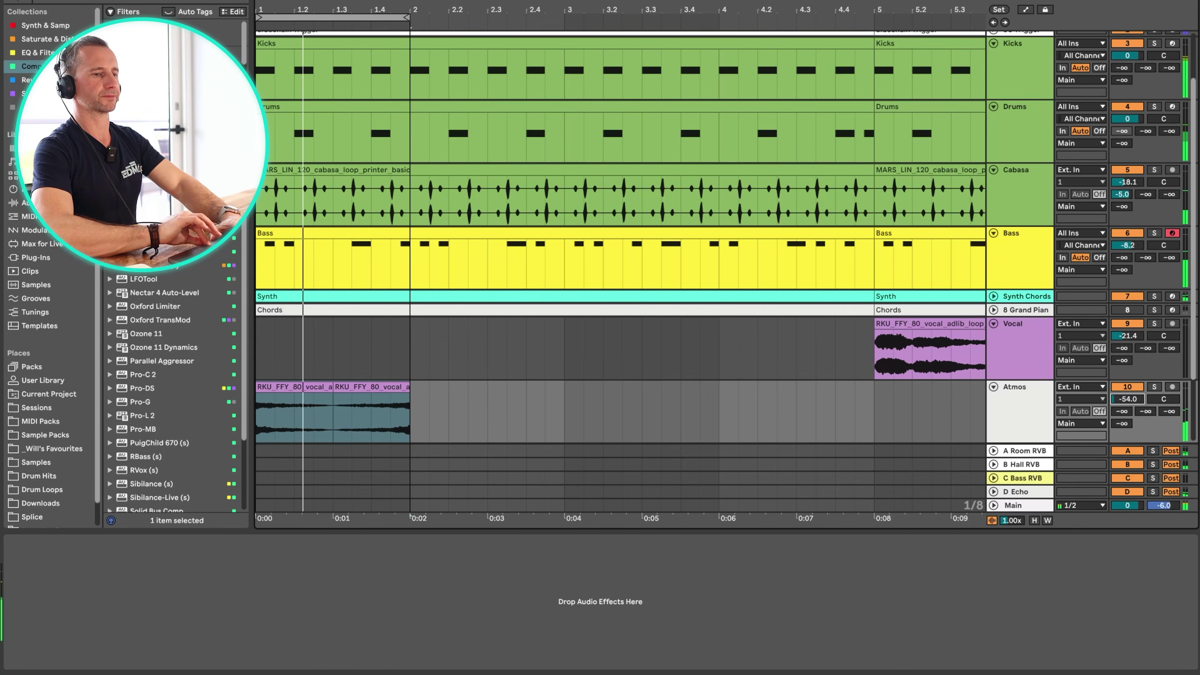
{"action": "type", "text": "-18"}
{"action": "key", "text": "Return"}
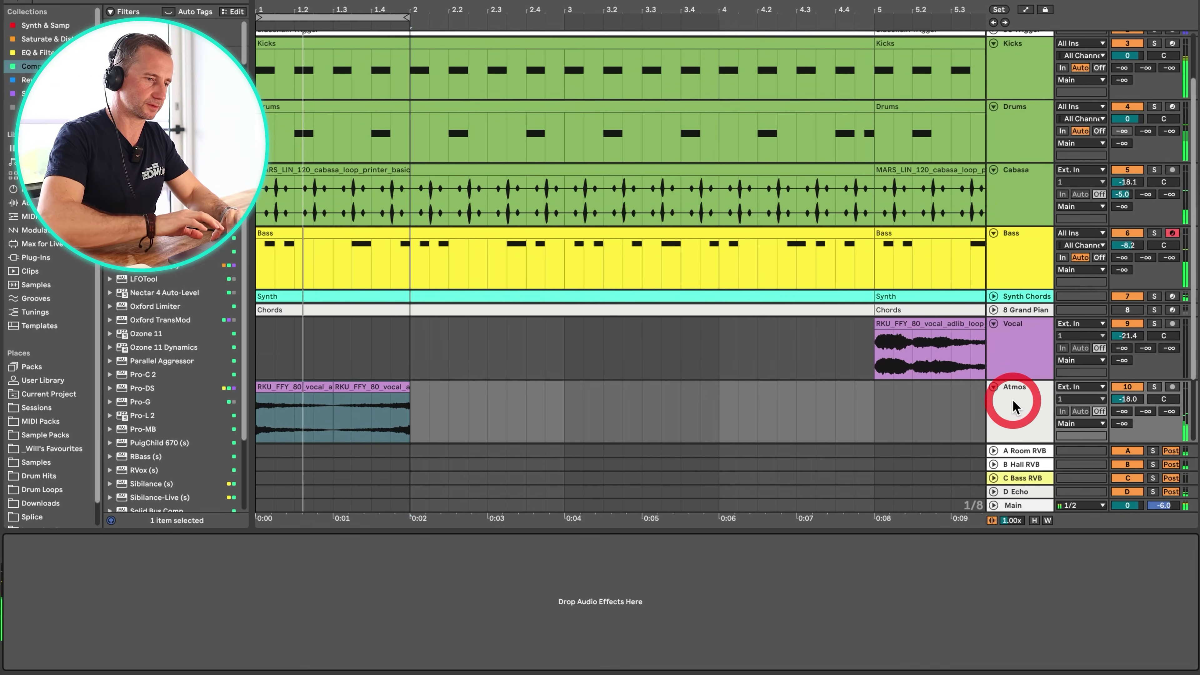
Add a Reverb with 6.0 dB reflect and diffuse and 932 ms decay to Atmos, and raise the track to -14.1 dB
{"action": "left_click", "coordinate": [28, 80]}
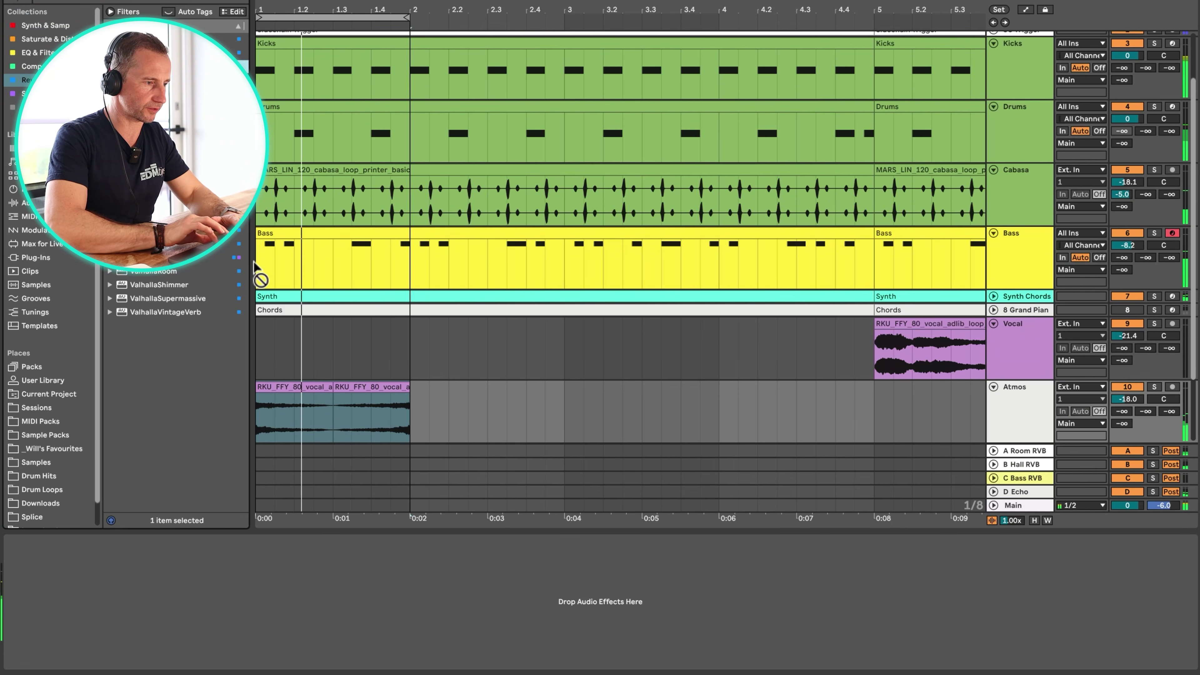
{"action": "left_click_drag", "start_coordinate": [253, 261], "coordinate": [302, 421]}
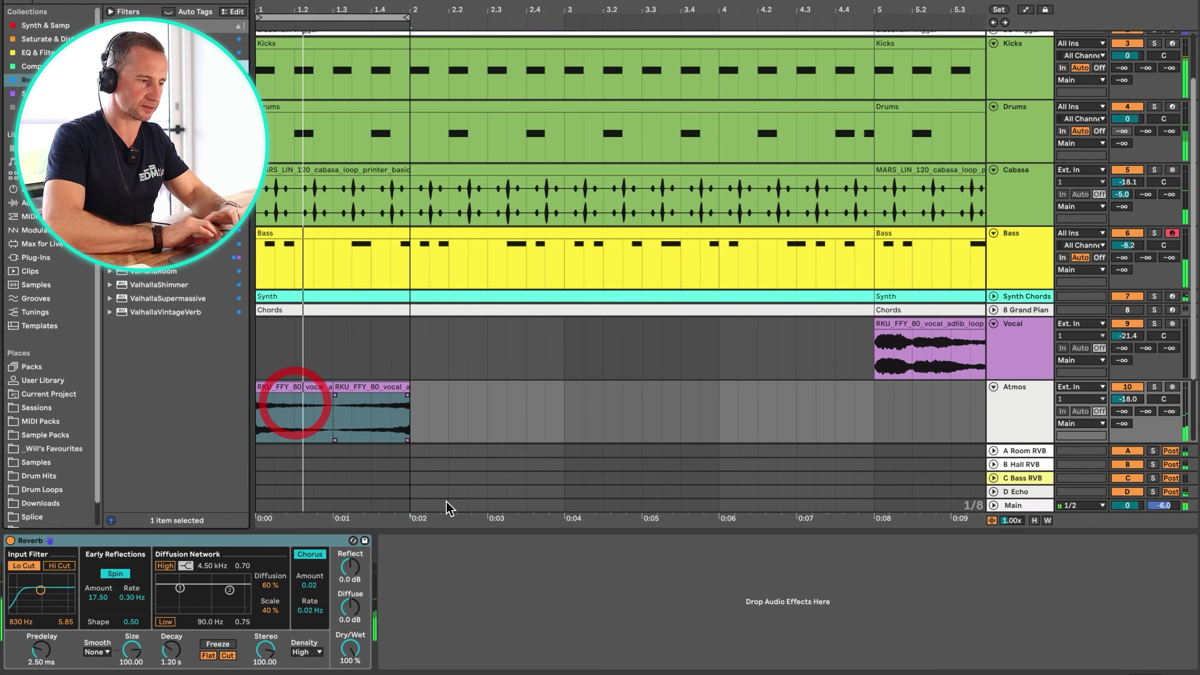
{"action": "left_click", "coordinate": [354, 572]}
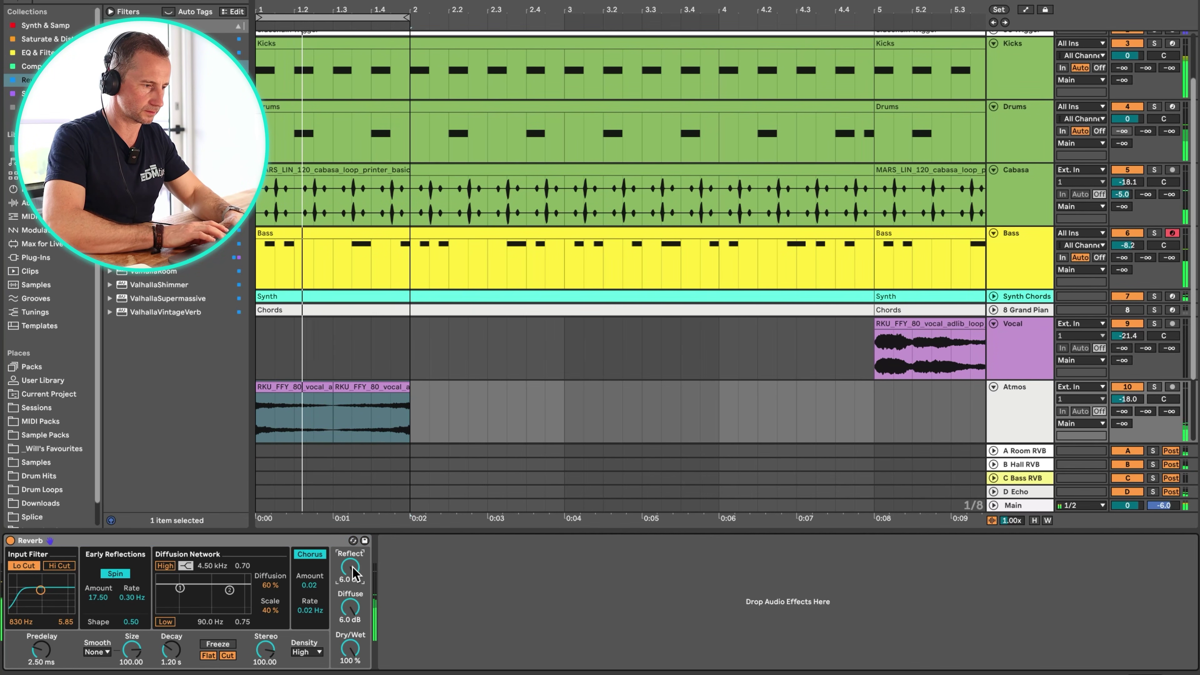
{"action": "left_click_drag", "start_coordinate": [171, 651], "coordinate": [171, 660]}
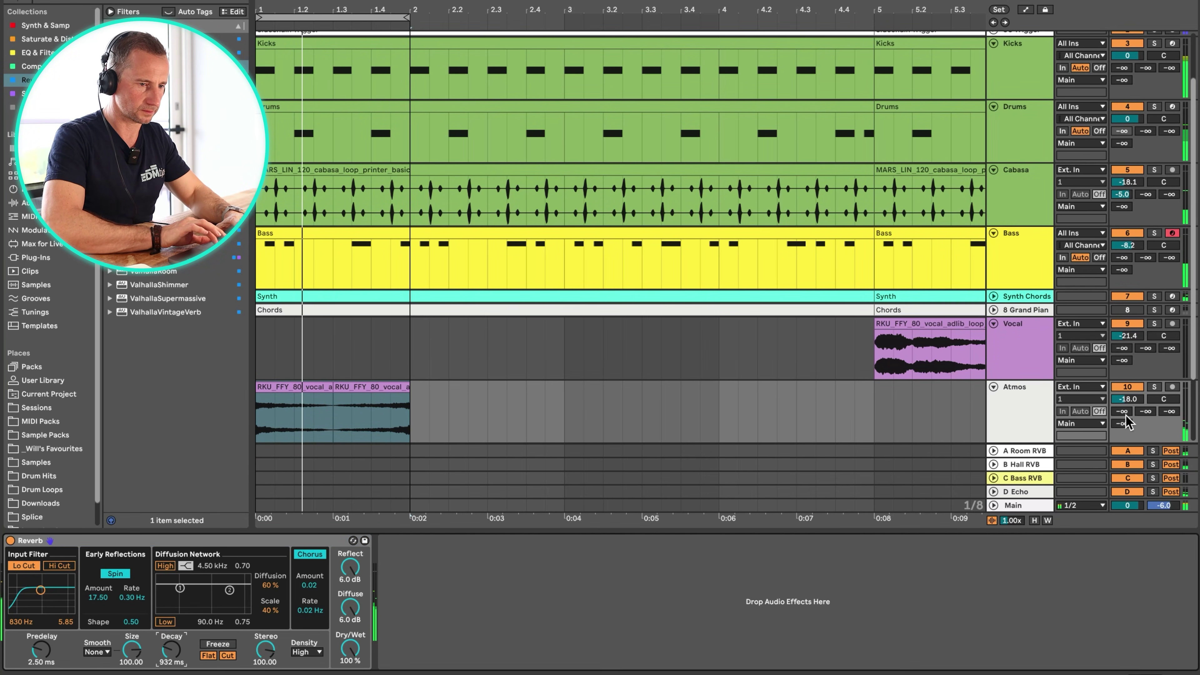
{"action": "left_click_drag", "start_coordinate": [1127, 399], "coordinate": [1127, 388]}
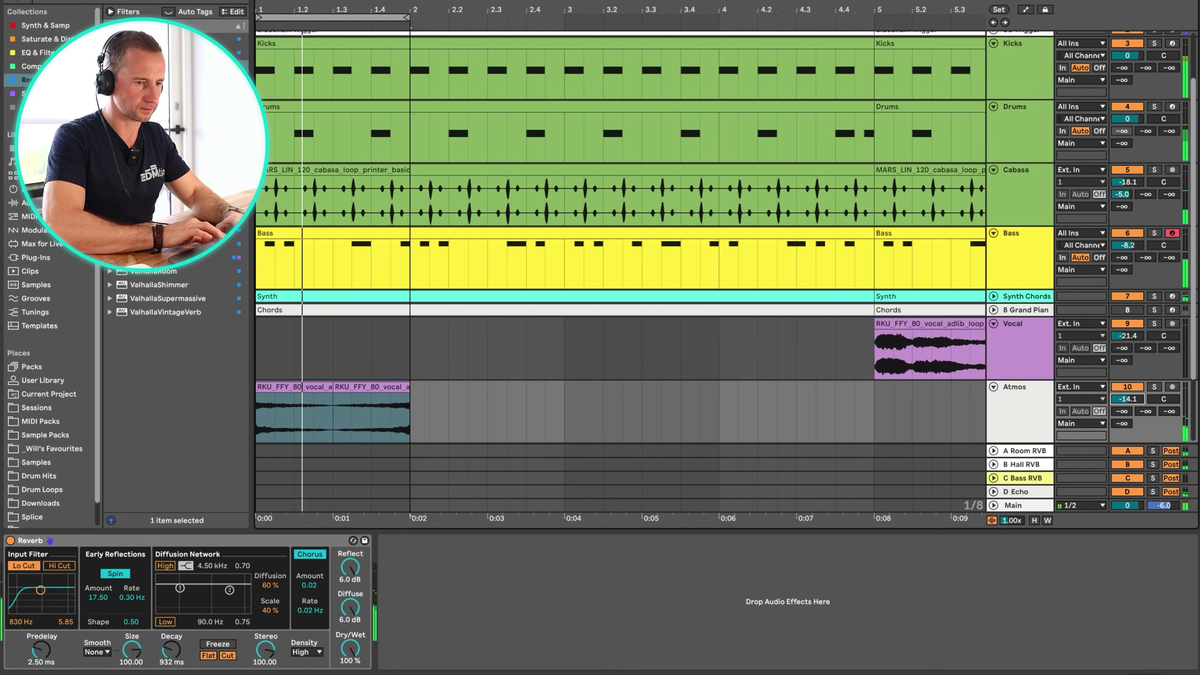
Unfold and solo the Synth Chords track and play it with the loop region extended to just past bar 5
{"action": "left_click", "coordinate": [994, 296]}
{"action": "key", "text": "space"}
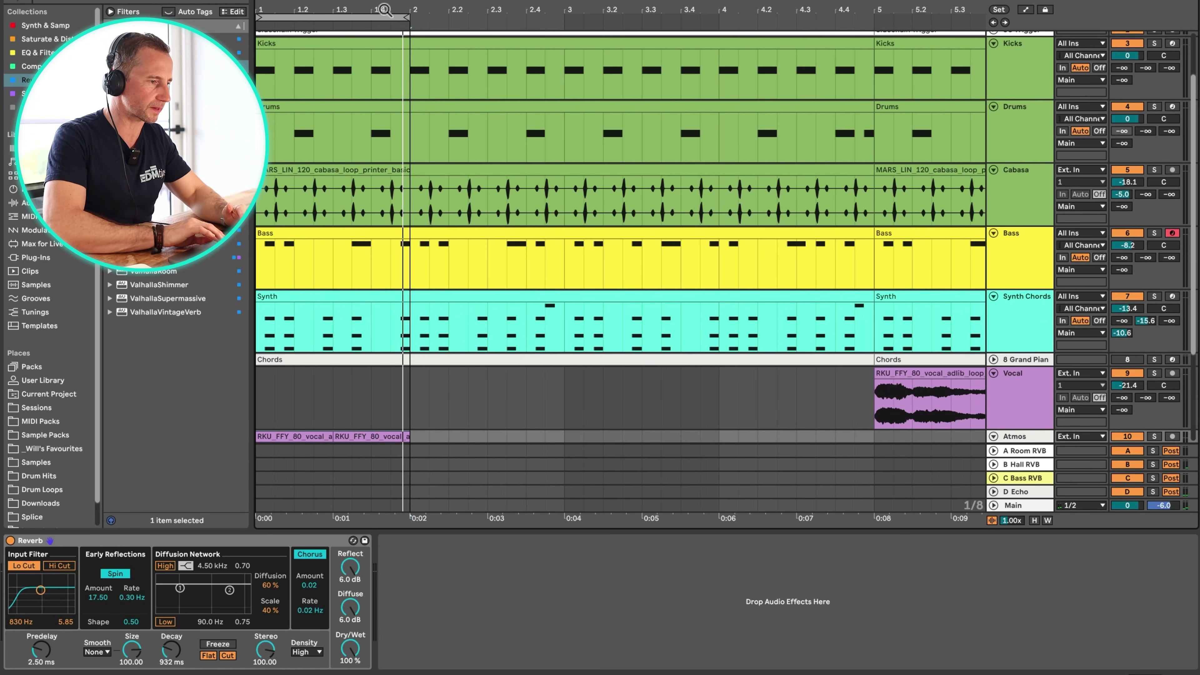
{"action": "key", "text": "minus"}
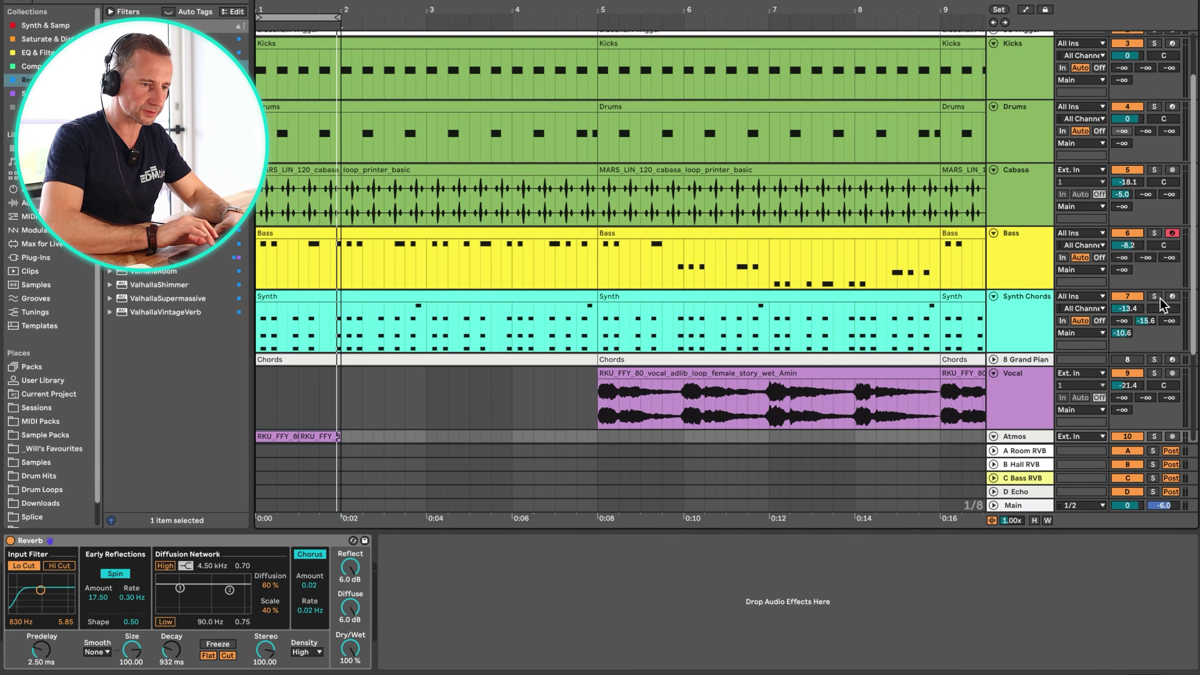
{"action": "left_click", "coordinate": [1154, 296]}
{"action": "left_click", "coordinate": [1020, 302]}
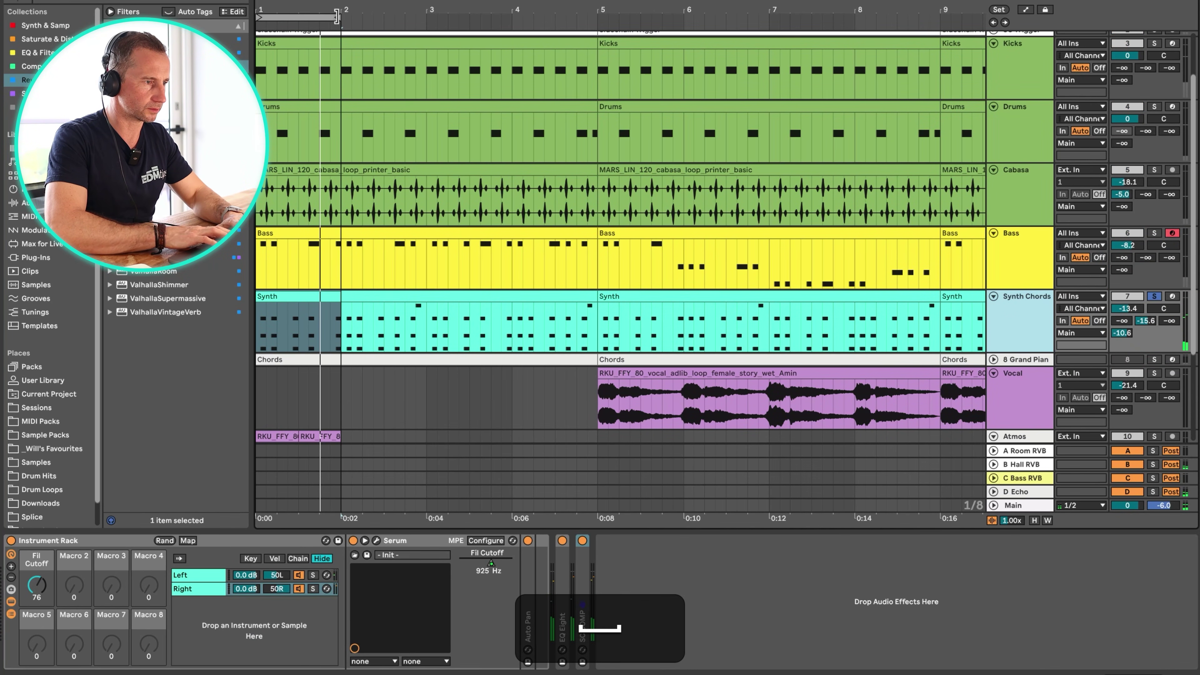
{"action": "left_click_drag", "start_coordinate": [336, 17], "coordinate": [617, 20]}
{"action": "key", "text": "space"}
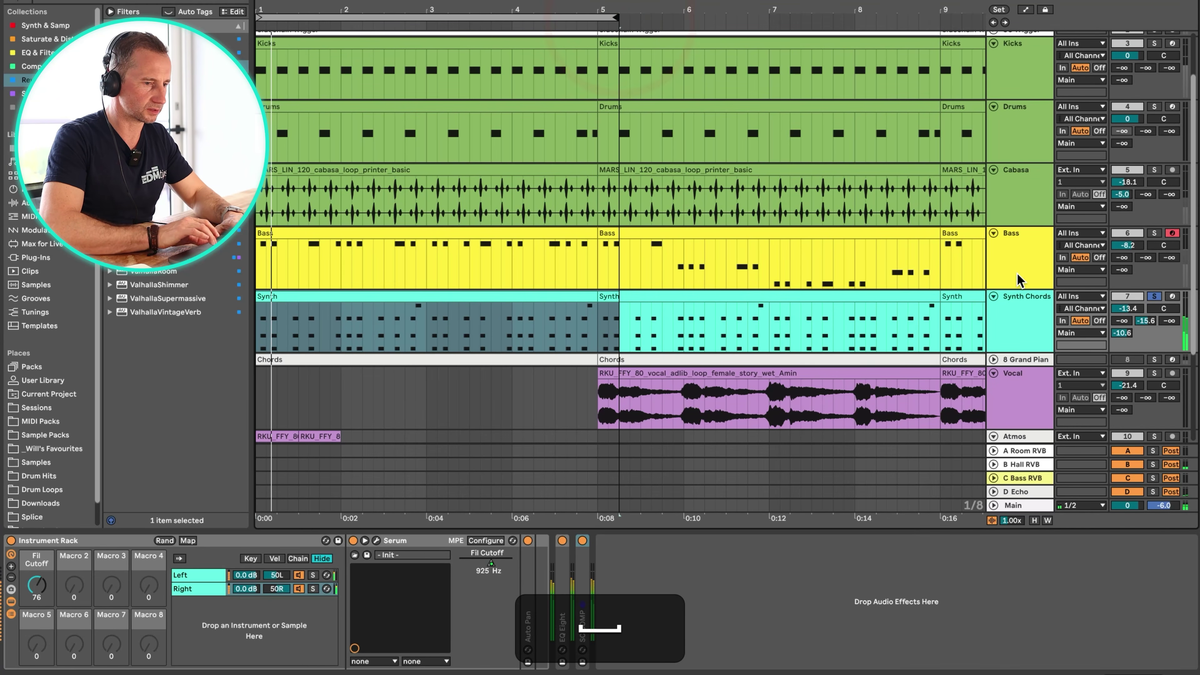
Insert a new audio track directly below the Synth Chords track
{"action": "left_click", "coordinate": [1007, 314]}
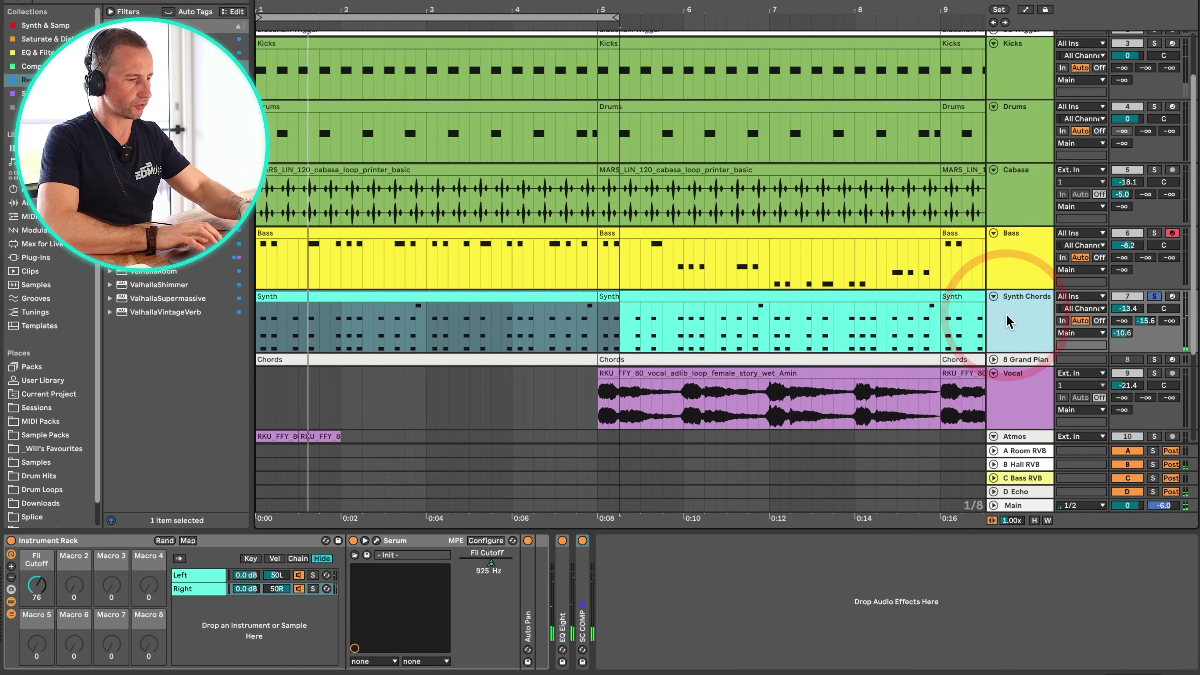
{"action": "left_click", "coordinate": [1009, 317]}
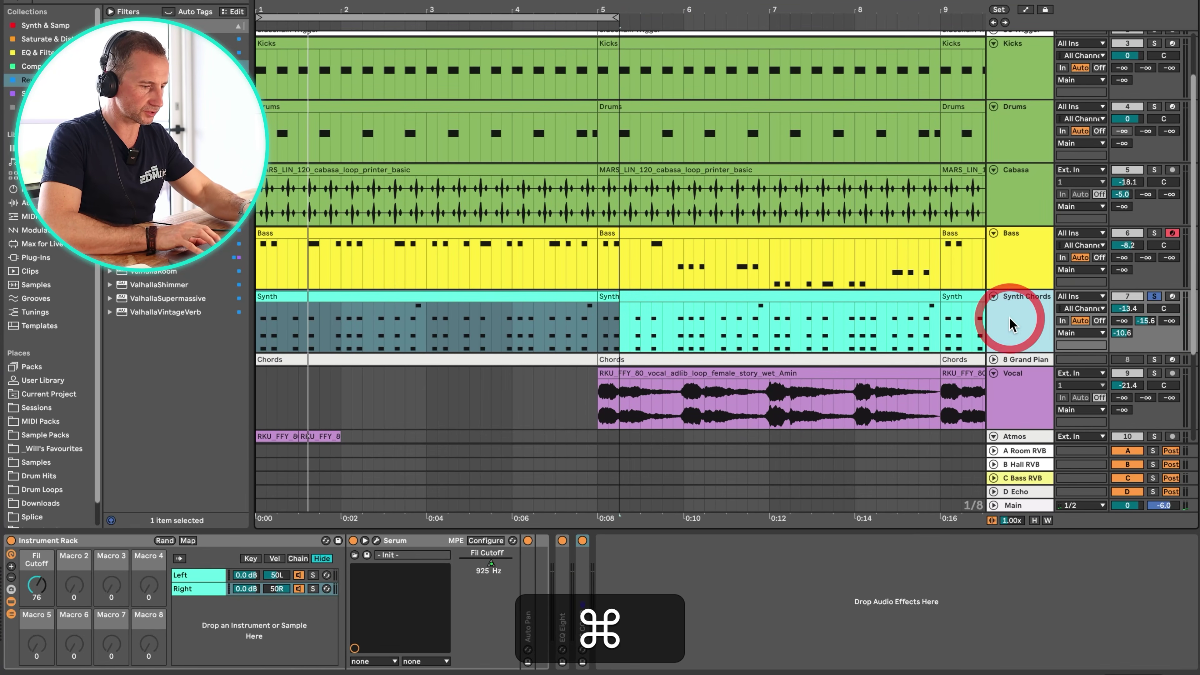
{"action": "key", "text": "super+t"}
{"action": "left_click", "coordinate": [1010, 326]}
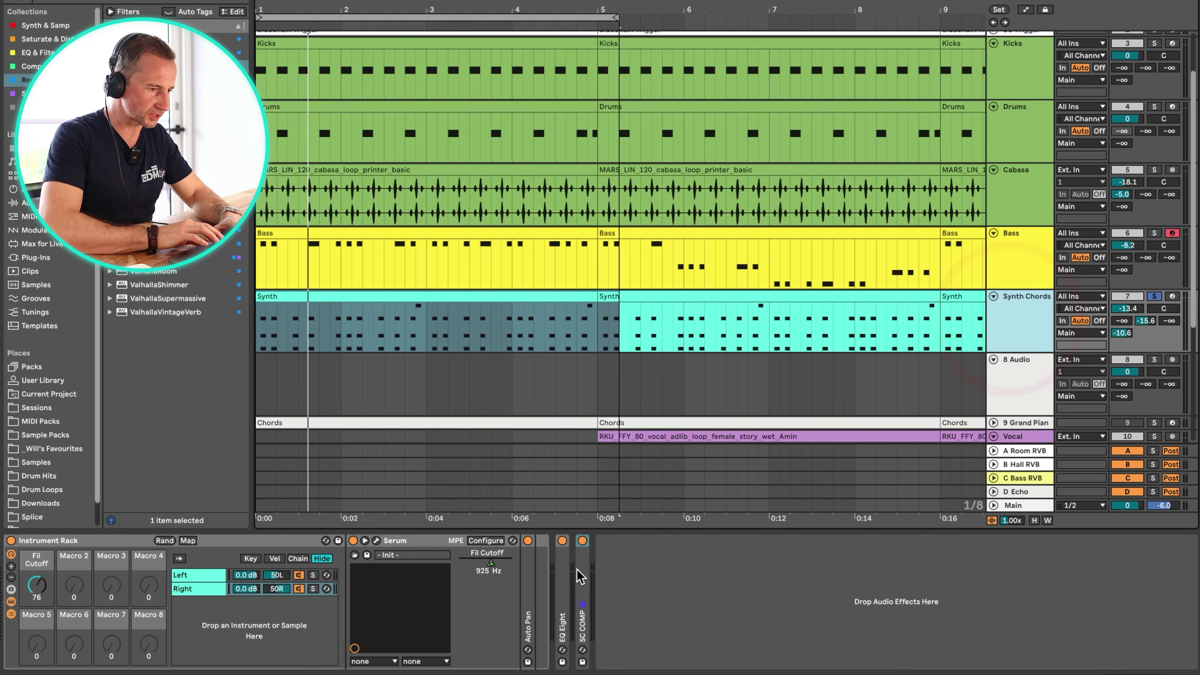
Switch off the SC COMP sidechain compressor on Synth Chords and play the chords without it
{"action": "double_click", "coordinate": [582, 550]}
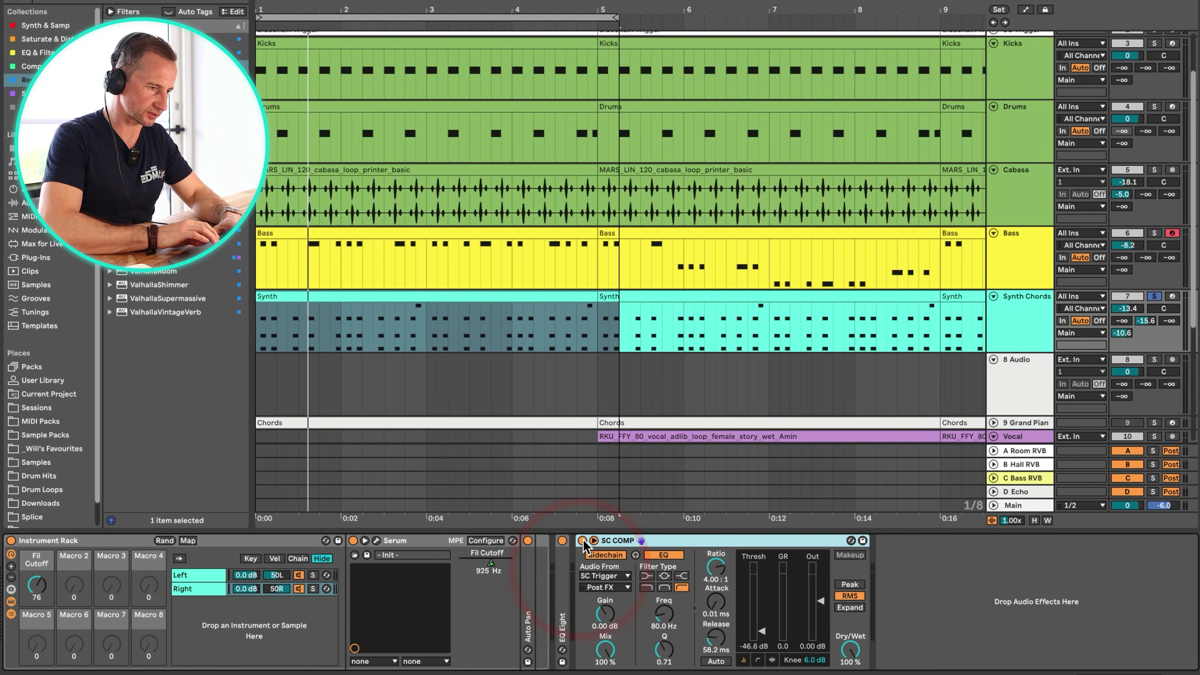
{"action": "key", "text": "space"}
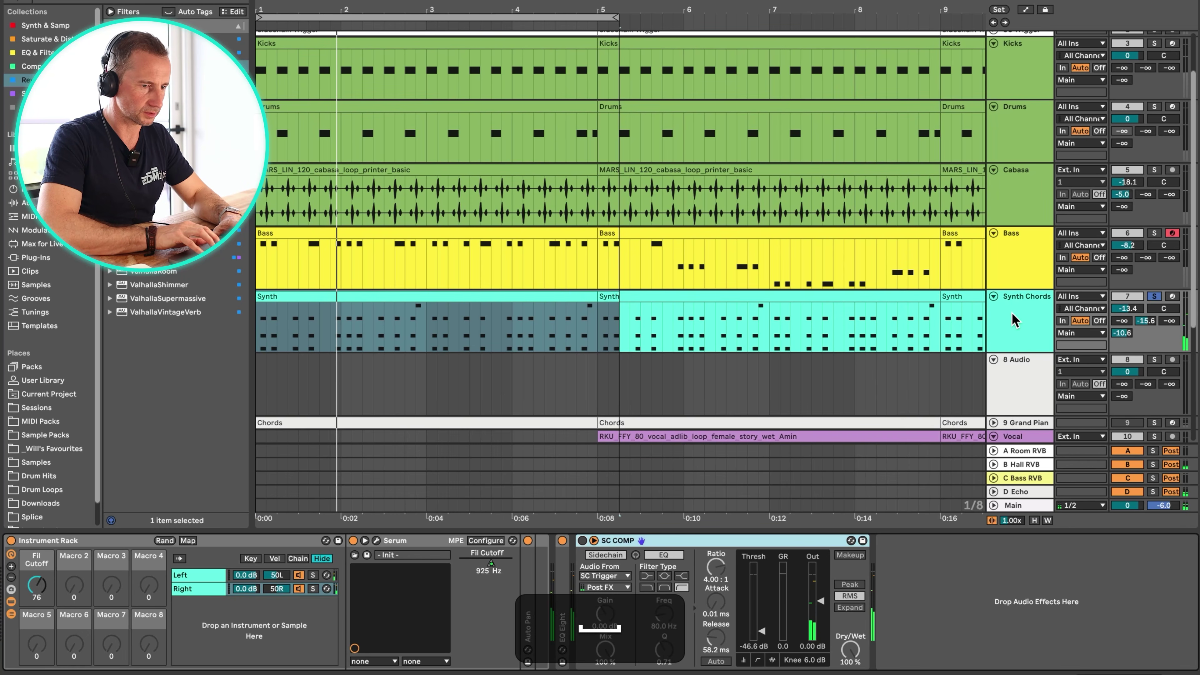
{"action": "left_click", "coordinate": [1009, 321]}
Set the new audio track's input to Resampling so it captures the Main output
{"action": "left_click", "coordinate": [1032, 401]}
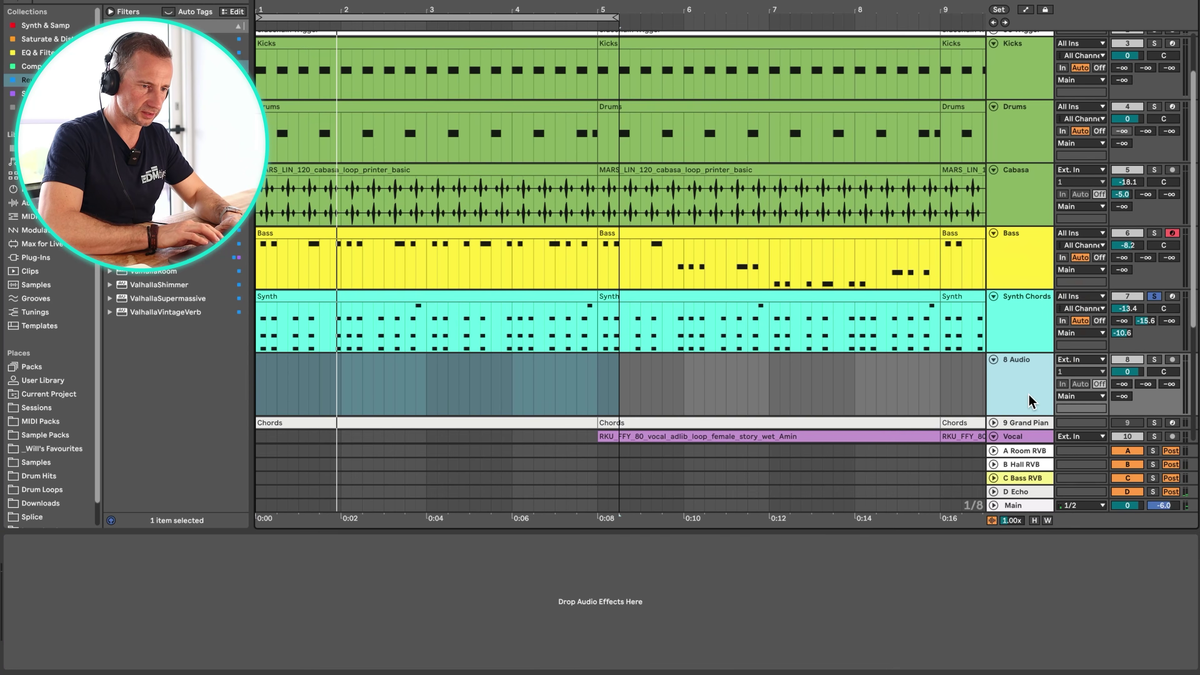
{"action": "left_click", "coordinate": [1063, 360]}
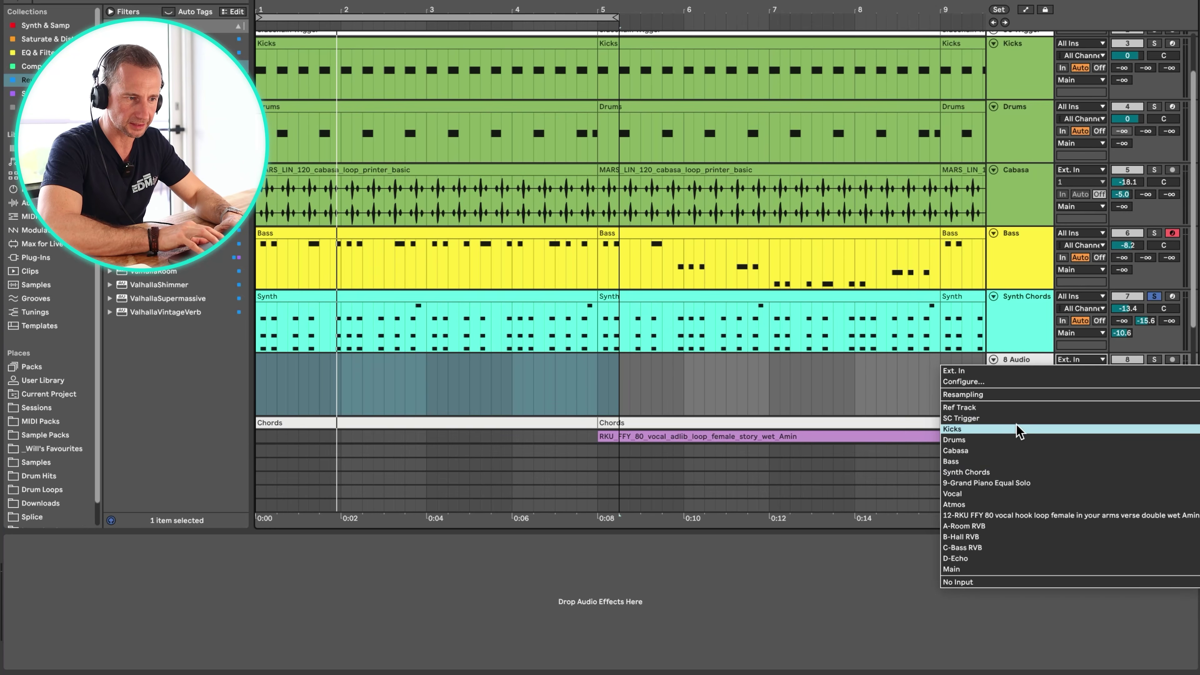
{"action": "left_click", "coordinate": [1007, 394]}
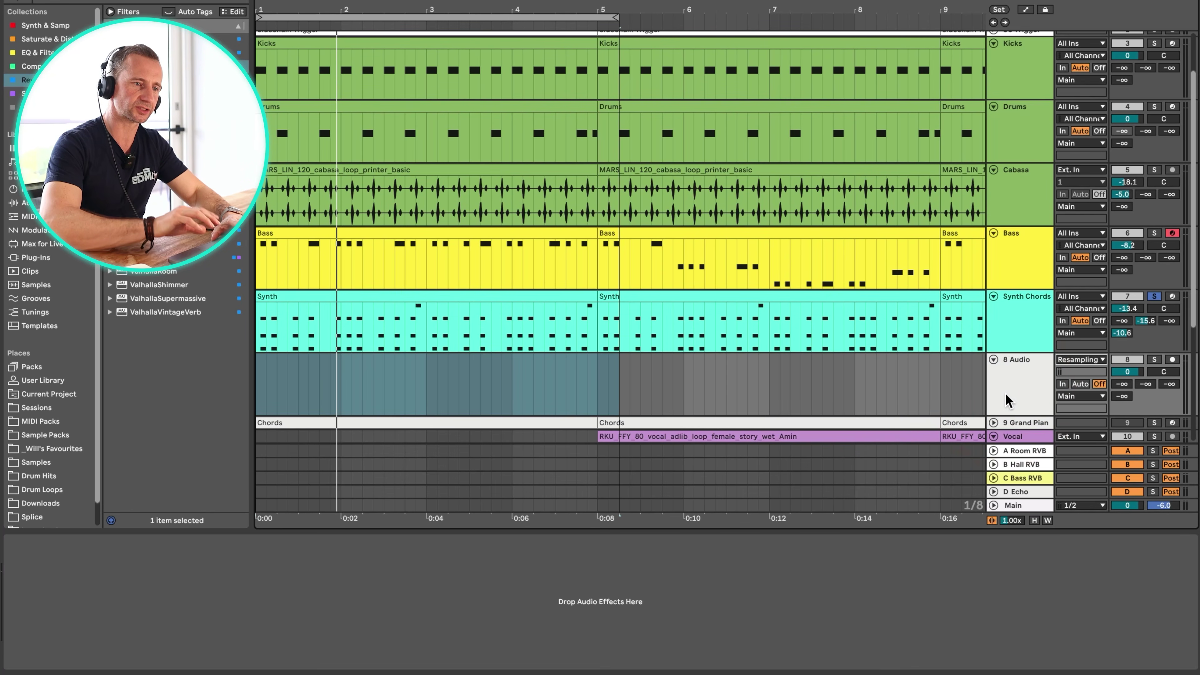
{"action": "left_click", "coordinate": [1019, 506]}
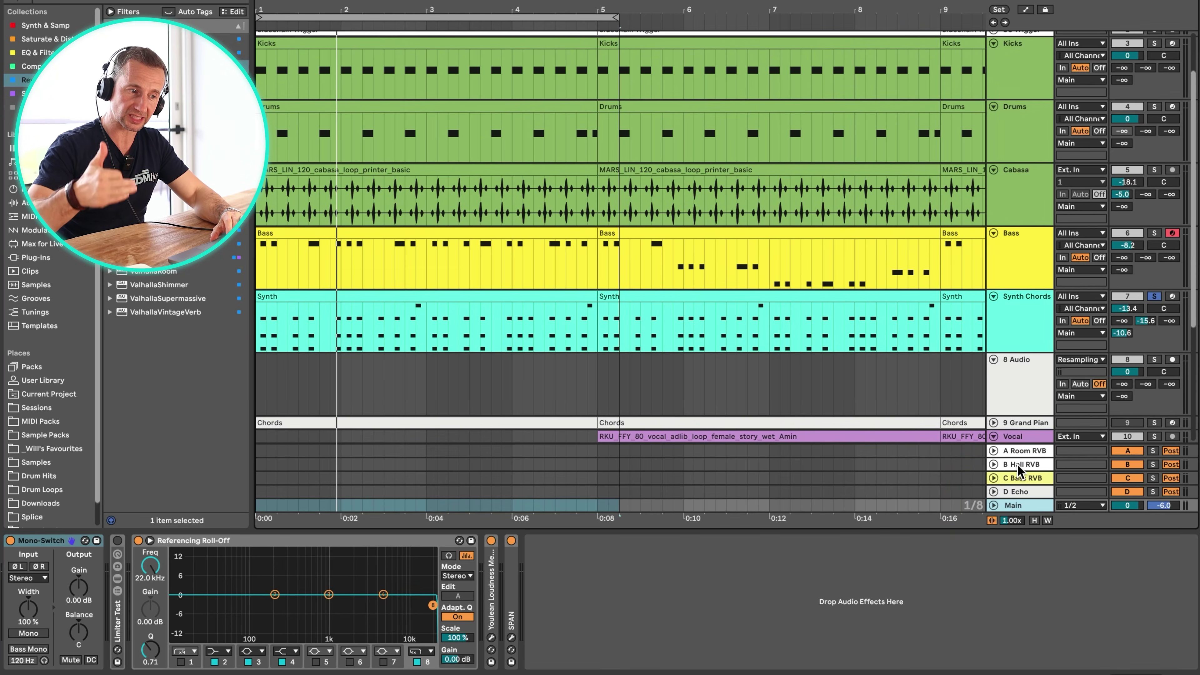
{"action": "left_click", "coordinate": [1011, 366]}
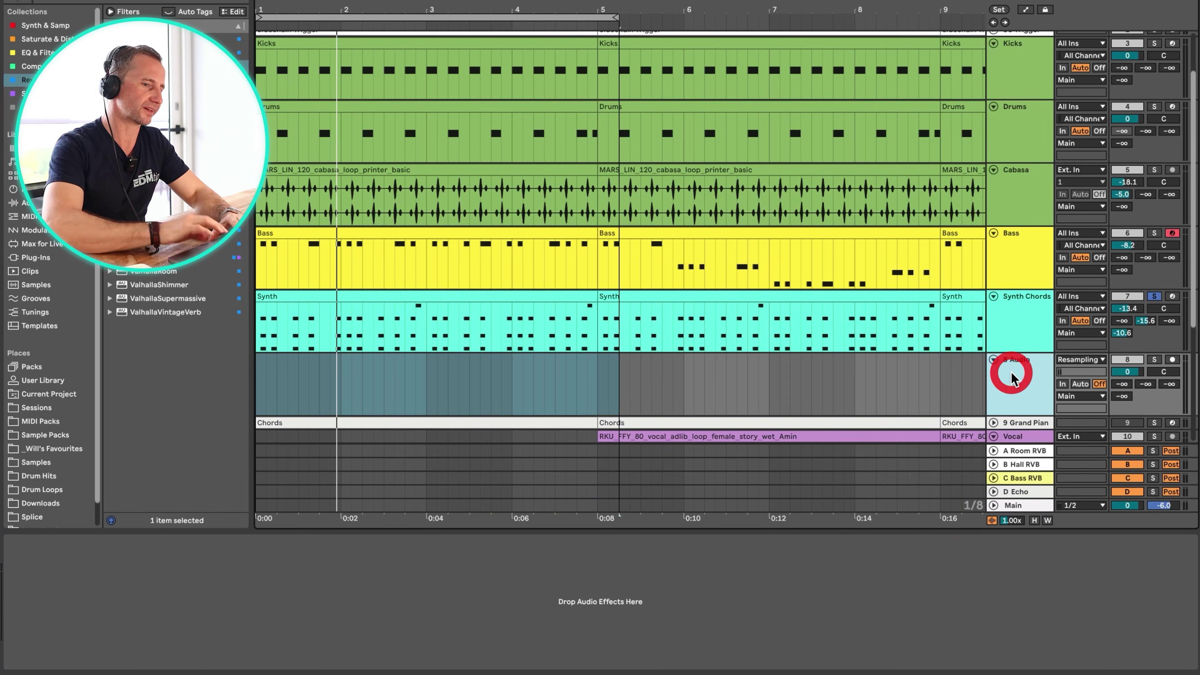
Arm the resampling track and record the soloed Synth Chords into it from the start of bar 1
{"action": "left_click", "coordinate": [1172, 361]}
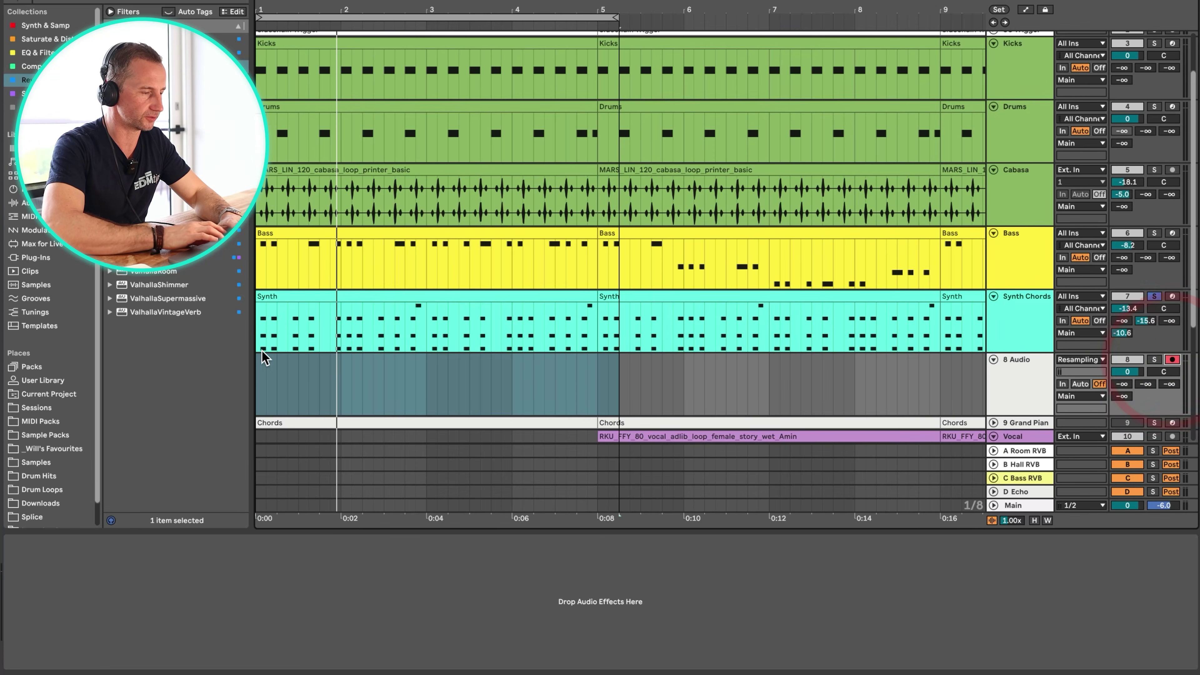
{"action": "left_click", "coordinate": [259, 378]}
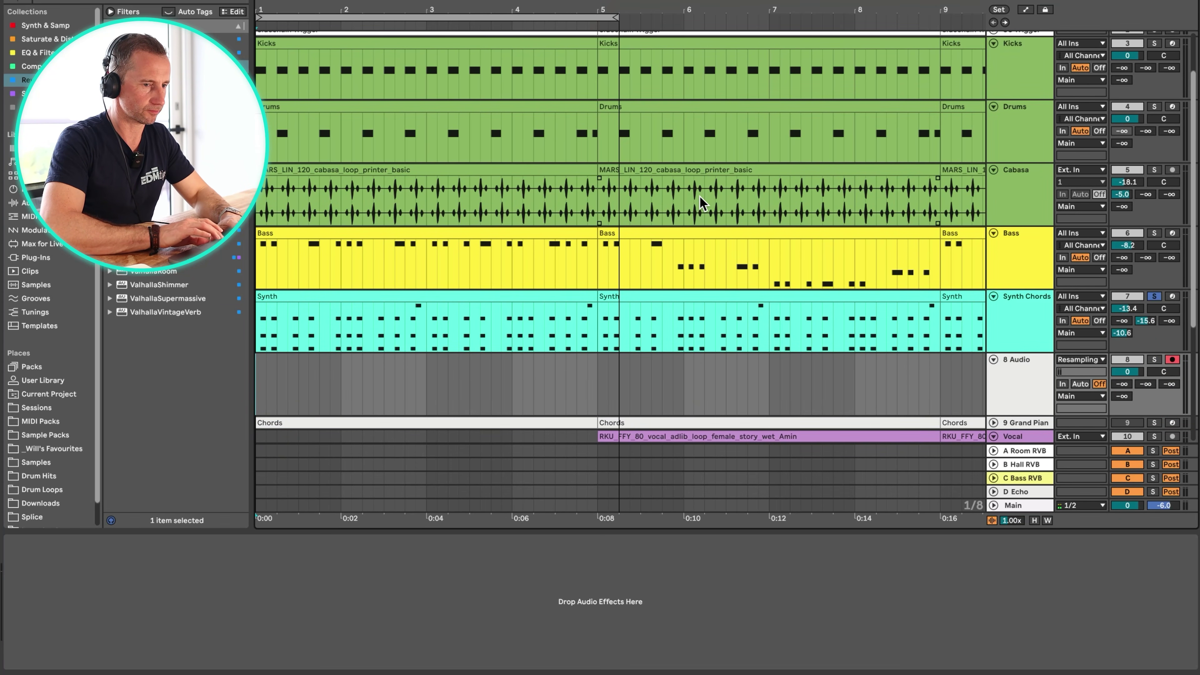
{"action": "key", "text": "F9"}
{"action": "key", "text": "space"}
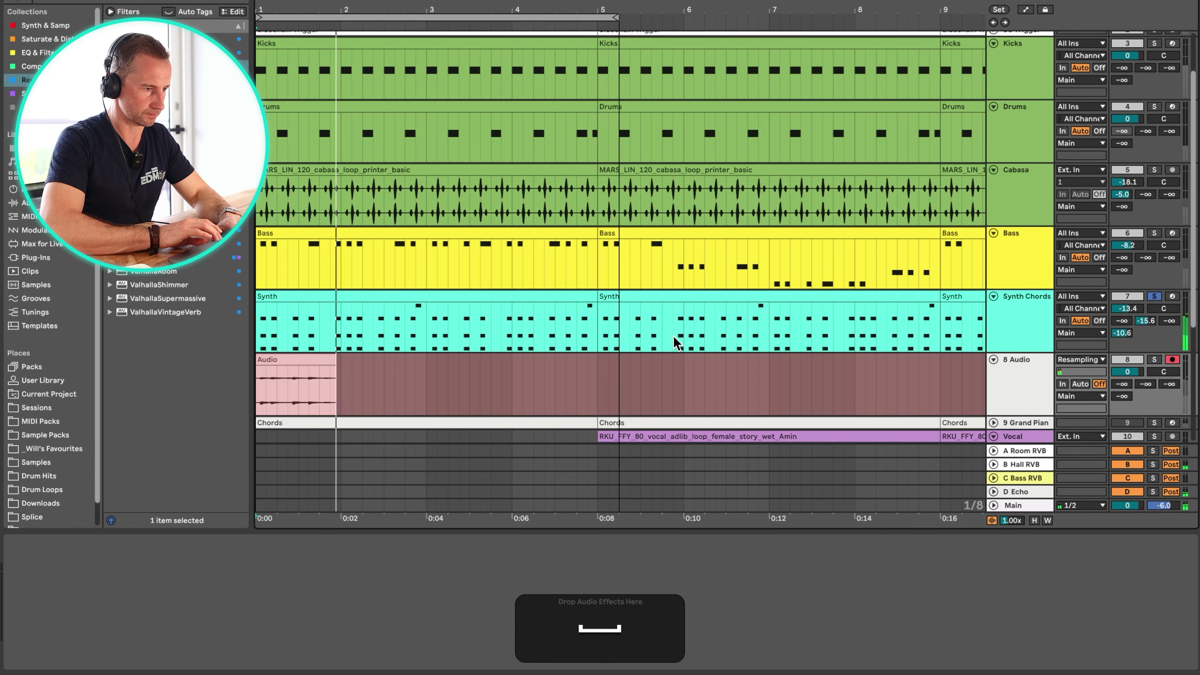
Solo the resampling audio track and play back the recorded clip
{"action": "left_click", "coordinate": [1013, 366]}
{"action": "key", "text": "space"}
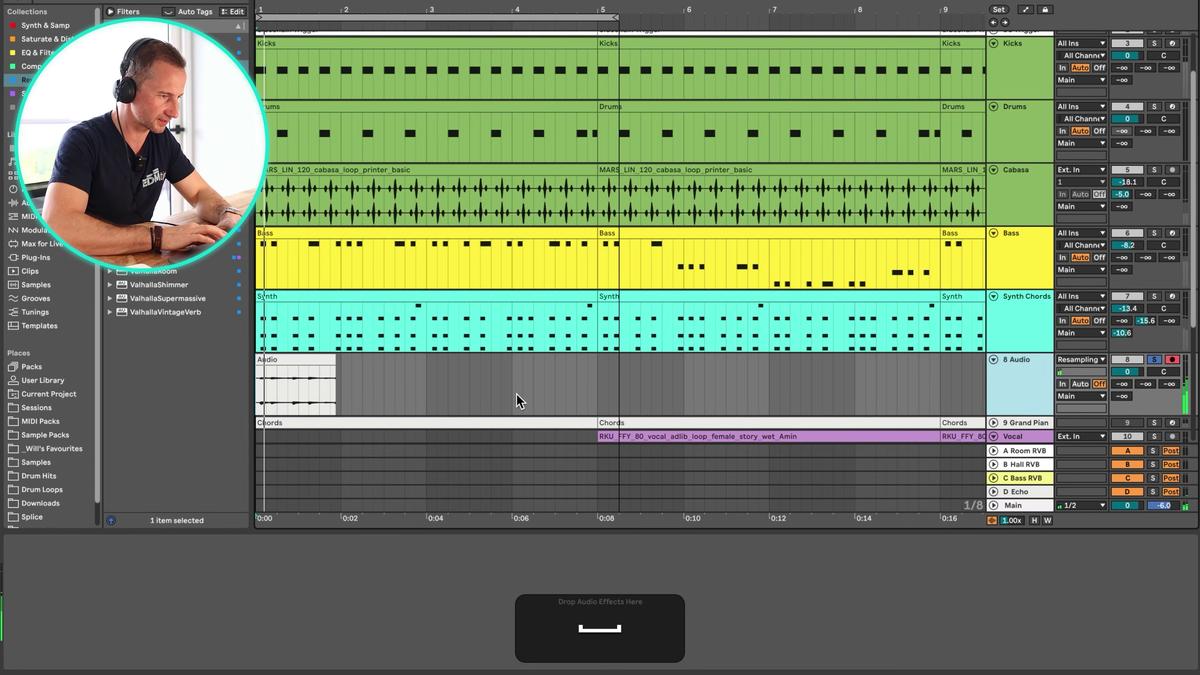
{"action": "left_click_drag", "start_coordinate": [271, 14], "coordinate": [276, 13]}
{"action": "key", "text": "space"}
Trim the recorded clip to the sixteenth-note reverb tail between 1.2.2 and 1.2.3 and play it
{"action": "left_click_drag", "start_coordinate": [322, 402], "coordinate": [367, 391]}
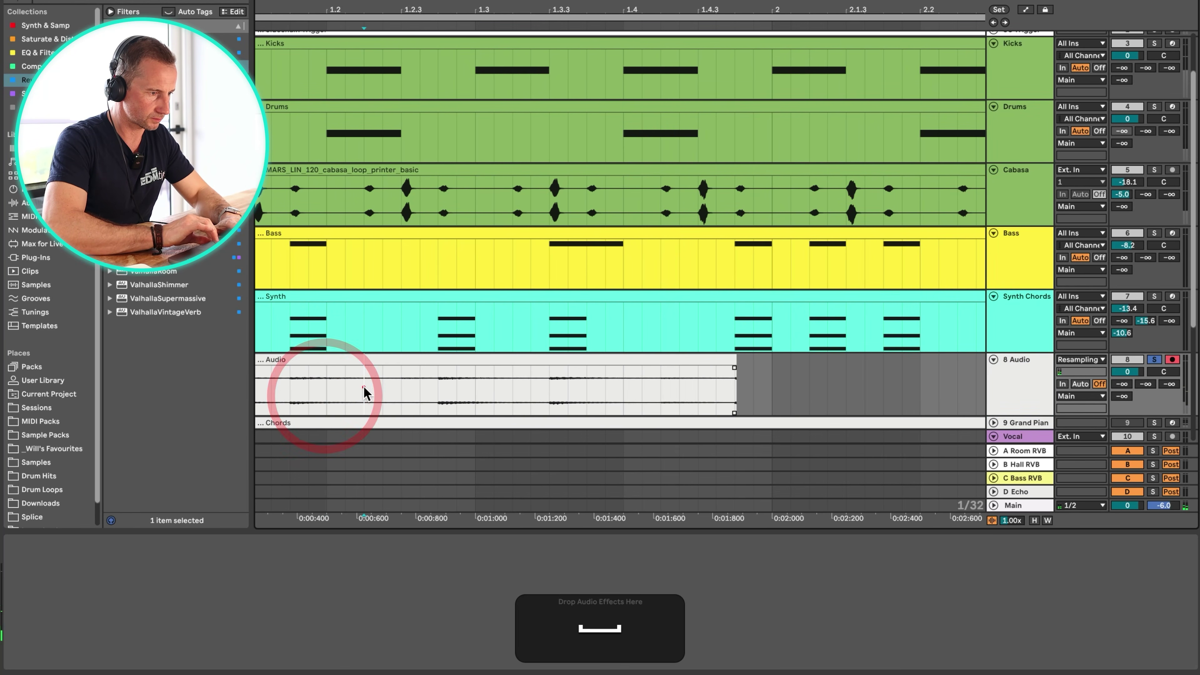
{"action": "left_click_drag", "start_coordinate": [279, 393], "coordinate": [127, 396]}
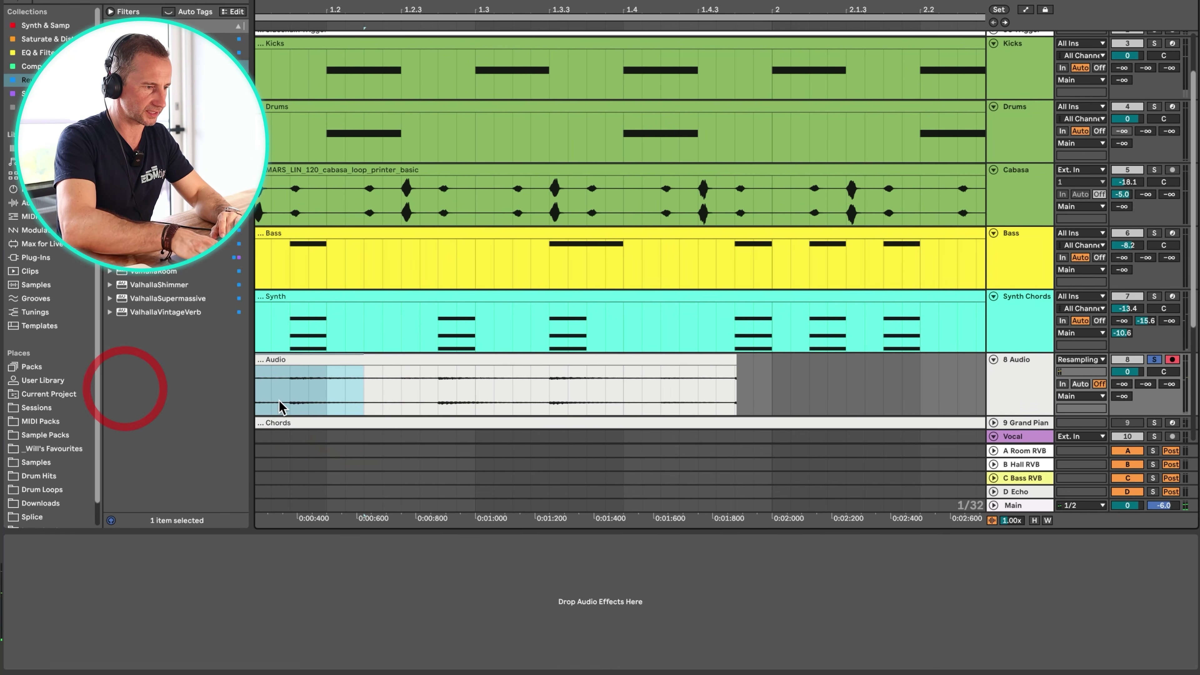
{"action": "key", "text": "BackSpace"}
{"action": "left_click", "coordinate": [357, 389]}
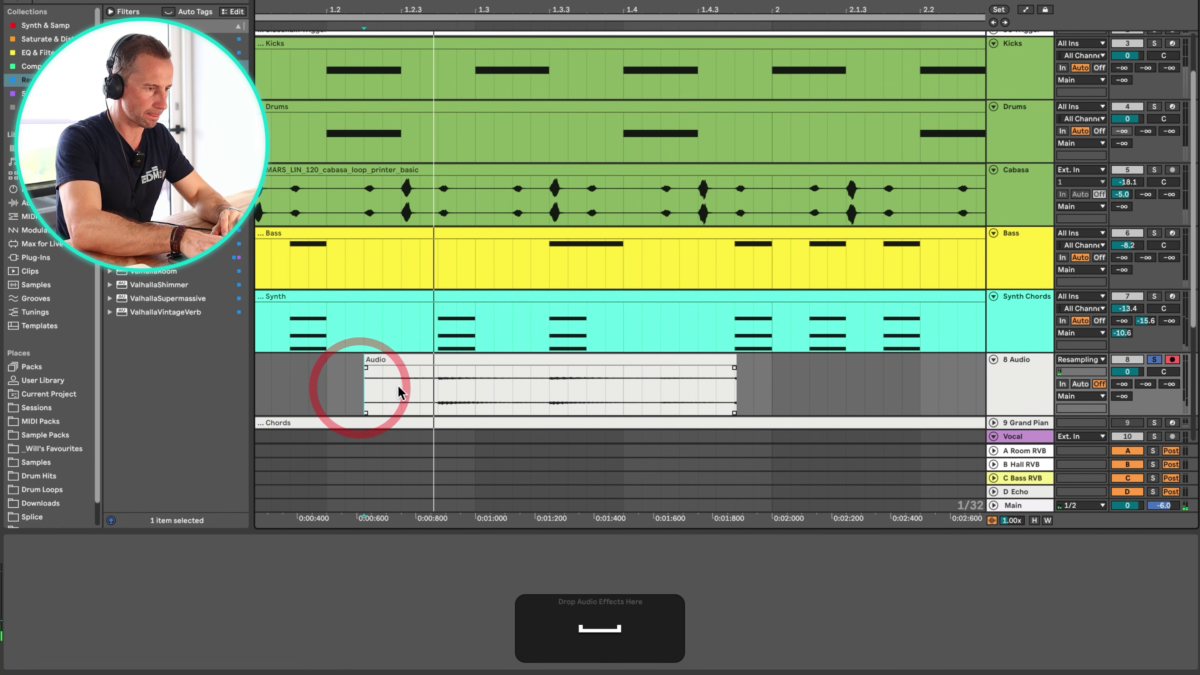
{"action": "left_click_drag", "start_coordinate": [402, 394], "coordinate": [780, 392]}
{"action": "key", "text": "BackSpace"}
{"action": "left_click", "coordinate": [378, 390]}
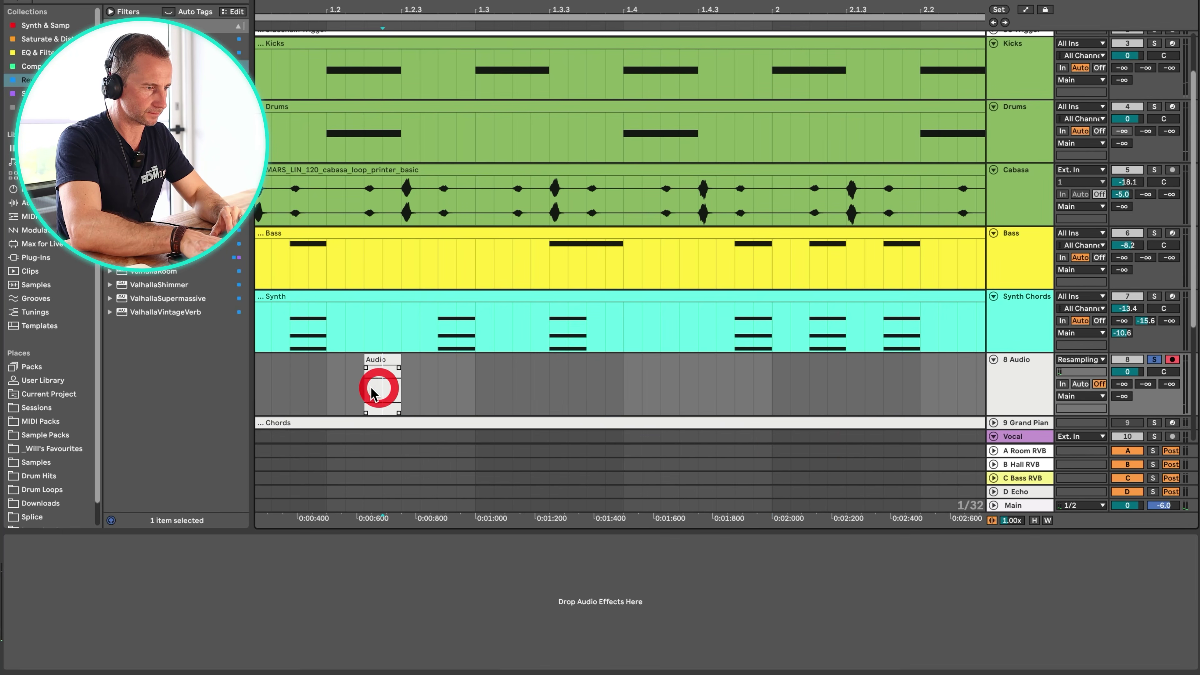
{"action": "key", "text": "space"}
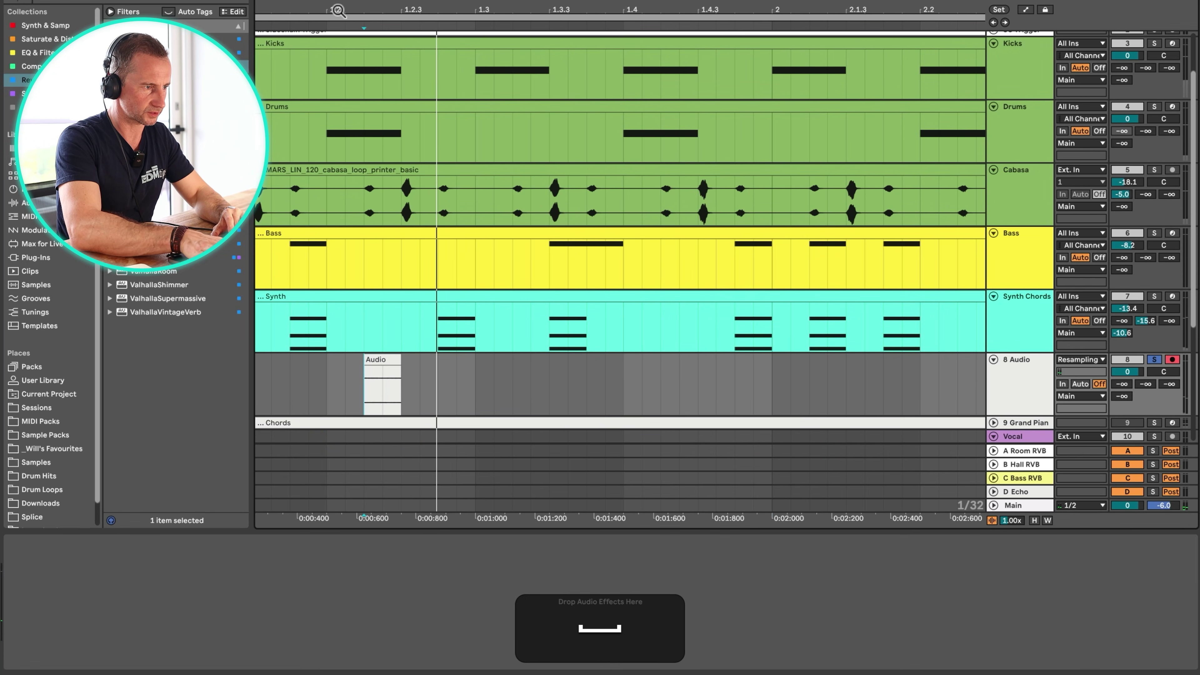
Move the trimmed slice to the start of bar 1, open it in the sample editor and play it
{"action": "left_click_drag", "start_coordinate": [337, 10], "coordinate": [350, 9]}
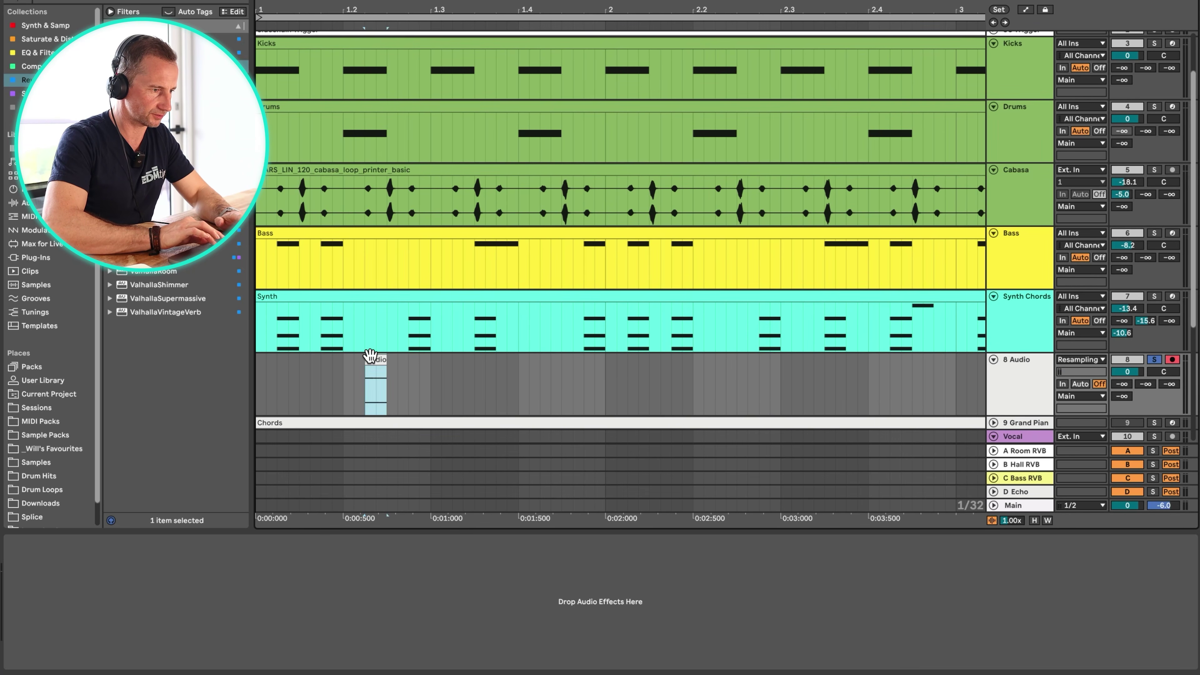
{"action": "left_click_drag", "start_coordinate": [371, 355], "coordinate": [262, 357]}
{"action": "double_click", "coordinate": [262, 357]}
{"action": "key", "text": "space"}
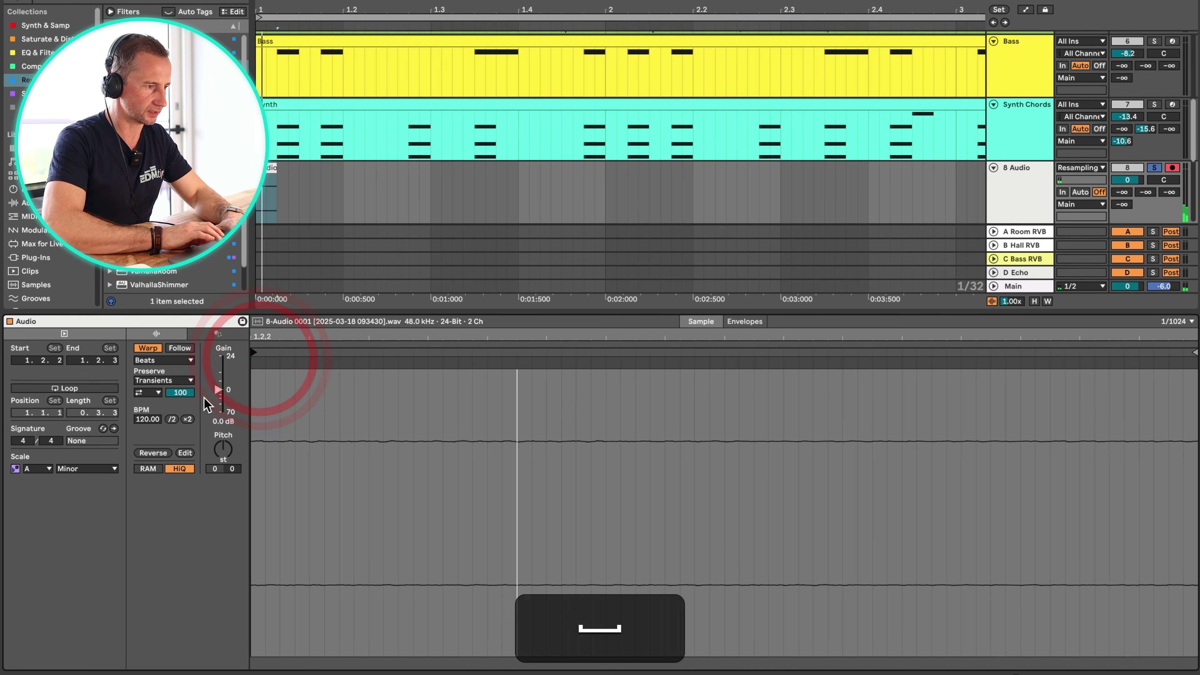
Change the slice's warp mode from Beats to Pro and play it
{"action": "left_click", "coordinate": [165, 361]}
{"action": "left_click", "coordinate": [173, 425]}
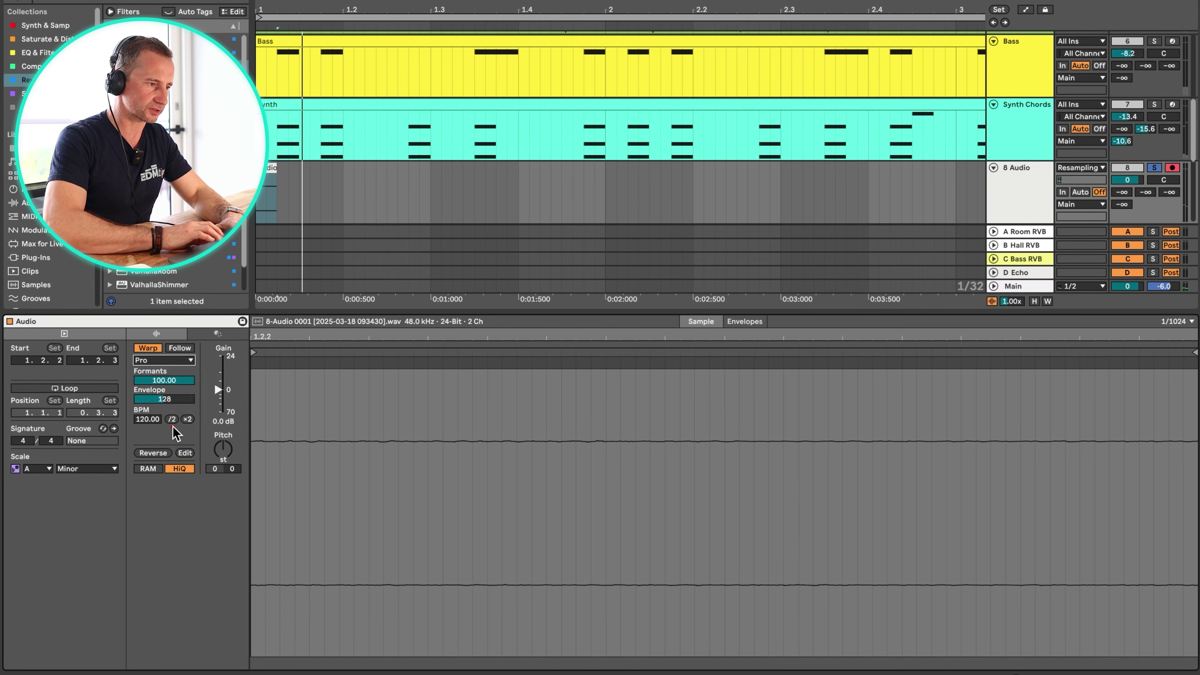
{"action": "key", "text": "space"}
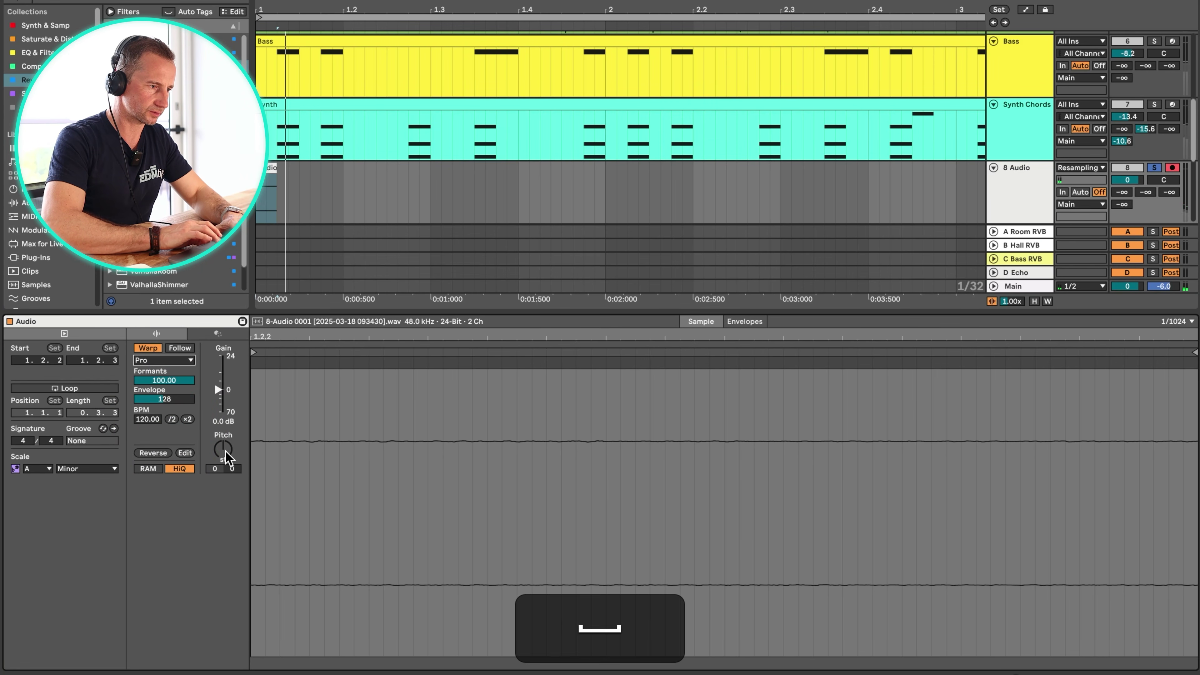
Transpose the slice by -12 semitones and lower its formants to 57.03 during playback
{"action": "left_click", "coordinate": [212, 468]}
{"action": "type", "text": "0"}
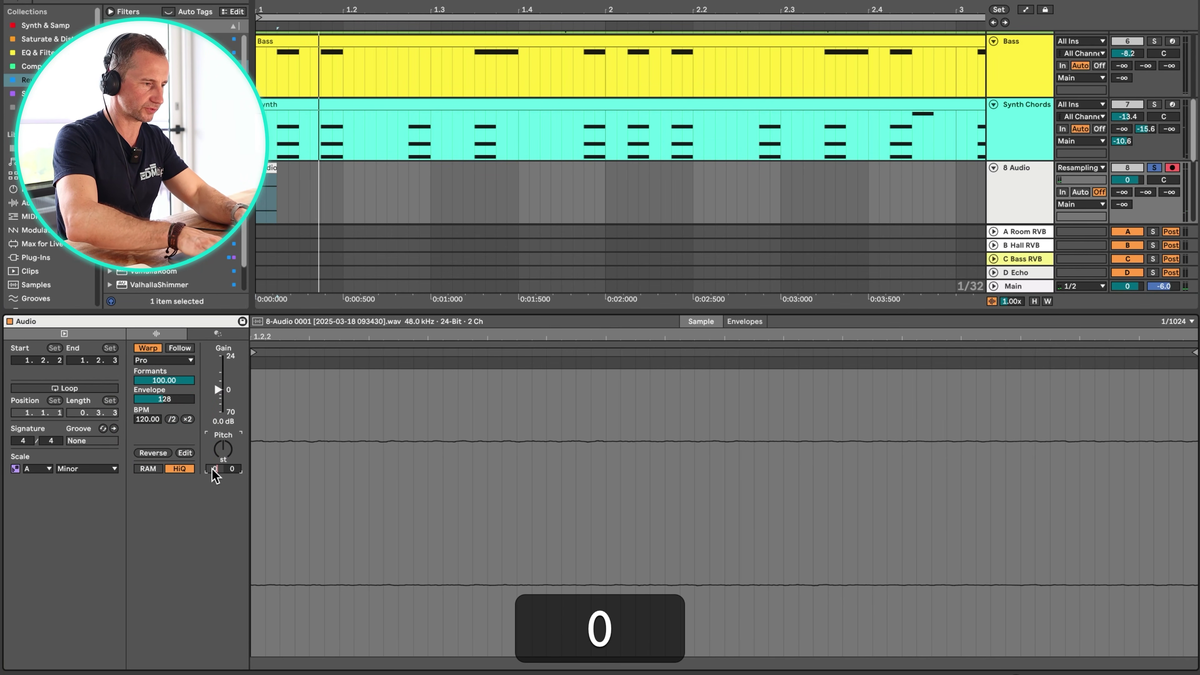
{"action": "key", "text": "BackSpace"}
{"action": "type", "text": "-12"}
{"action": "key", "text": "Return"}
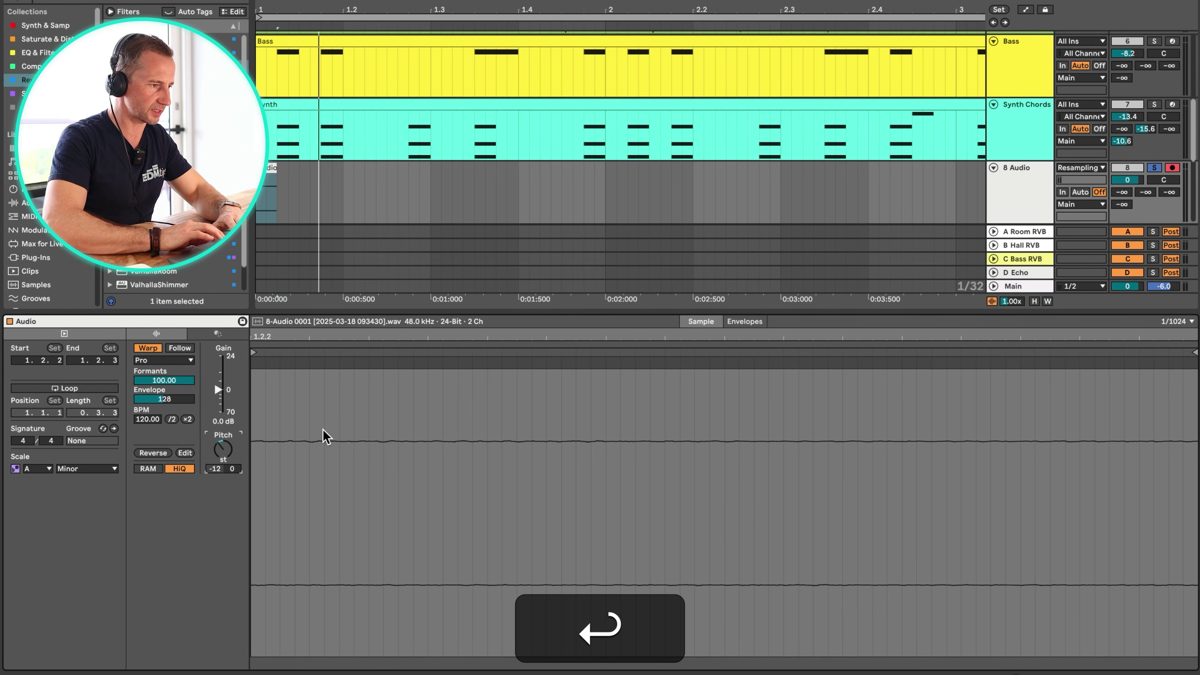
{"action": "key", "text": "space"}
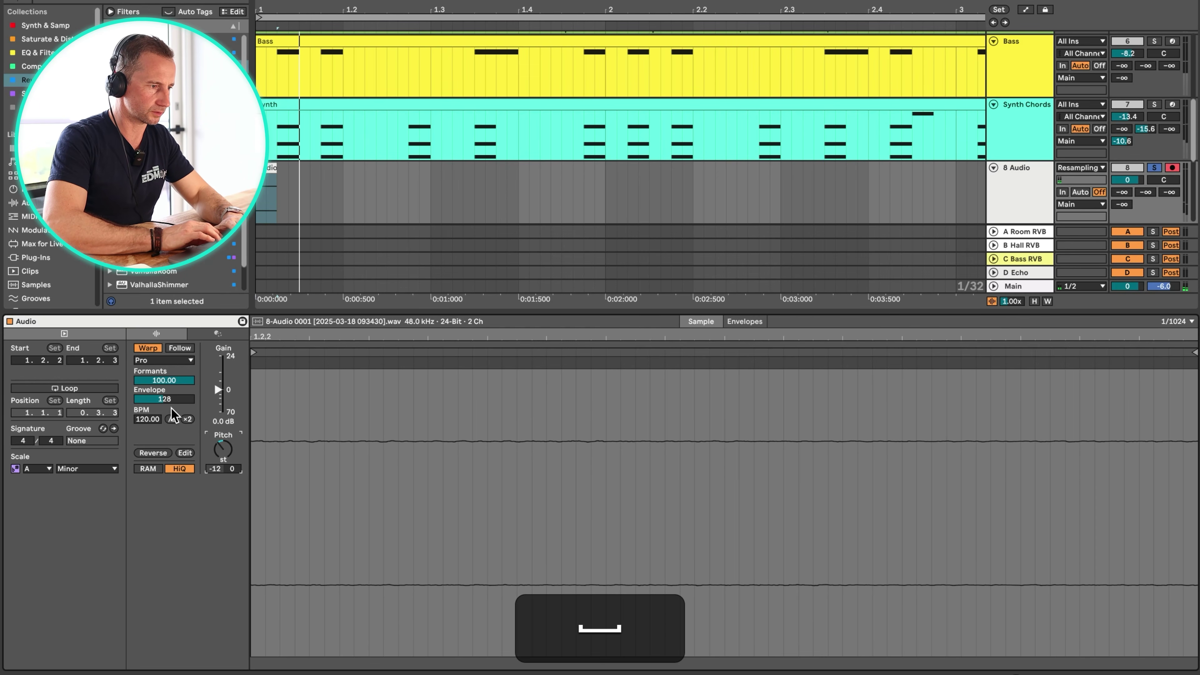
{"action": "mouse_move", "coordinate": [164, 380]}
{"action": "left_mouse_down"}
{"action": "mouse_move", "coordinate": [164, 426]}
{"action": "mouse_move", "coordinate": [164, 400]}
{"action": "left_mouse_up"}
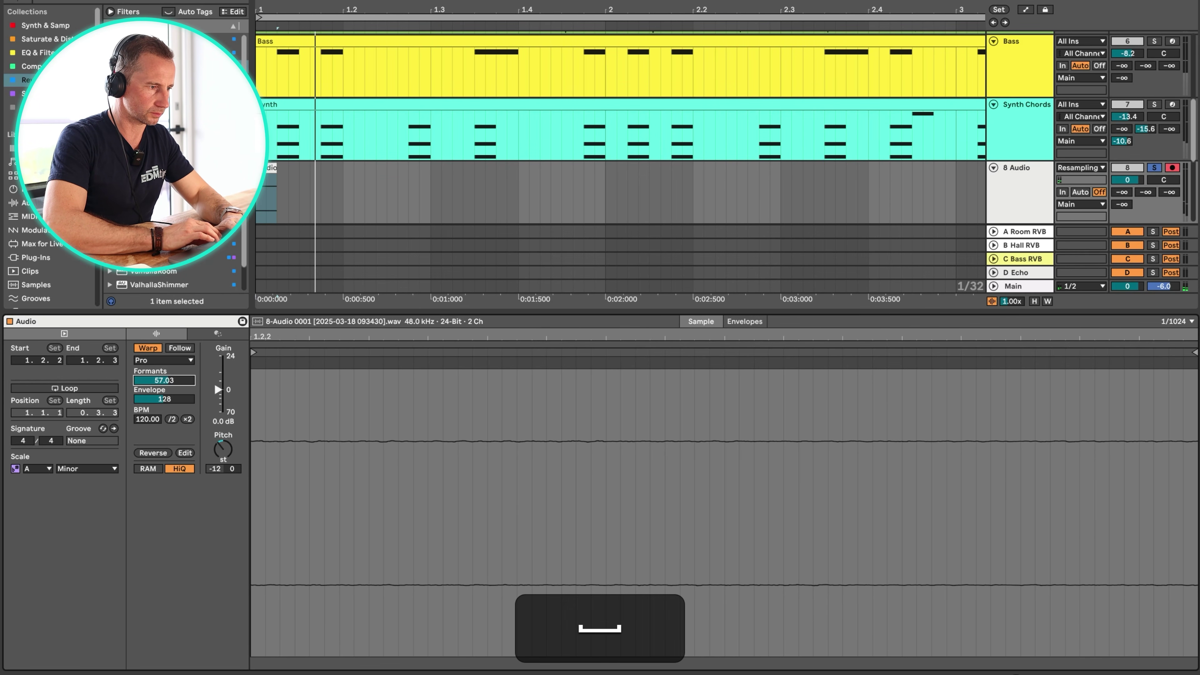
Duplicate the slice to fill beat 1 with four copies, and move its track between Vocal and Atmos
{"action": "key", "text": "shift+Tab"}
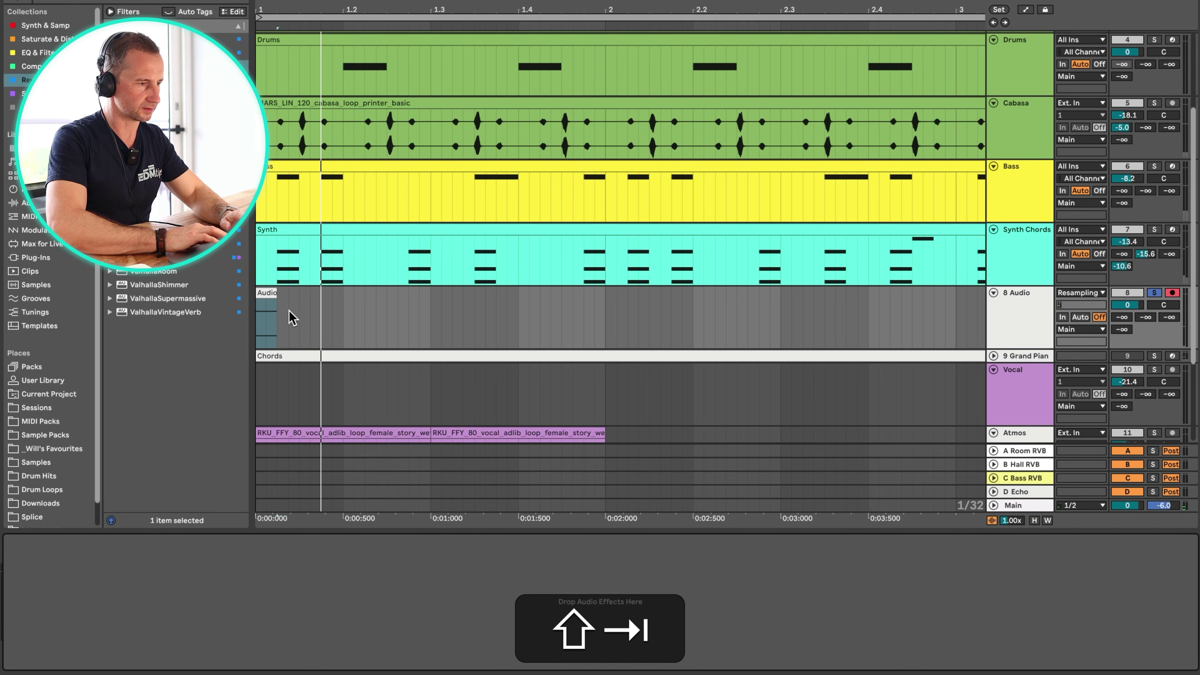
{"action": "left_click", "coordinate": [265, 291]}
{"action": "key", "text": "super+d"}
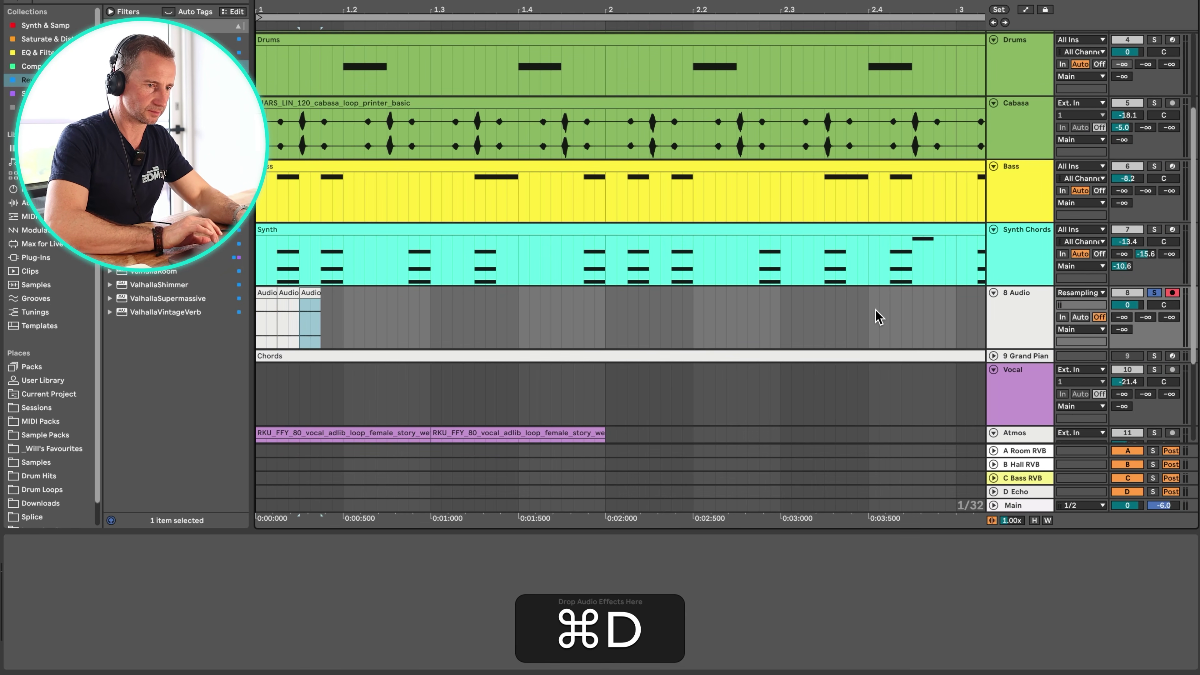
{"action": "scroll", "coordinate": [1016, 312], "scroll_direction": "down", "scroll_amount": 2}
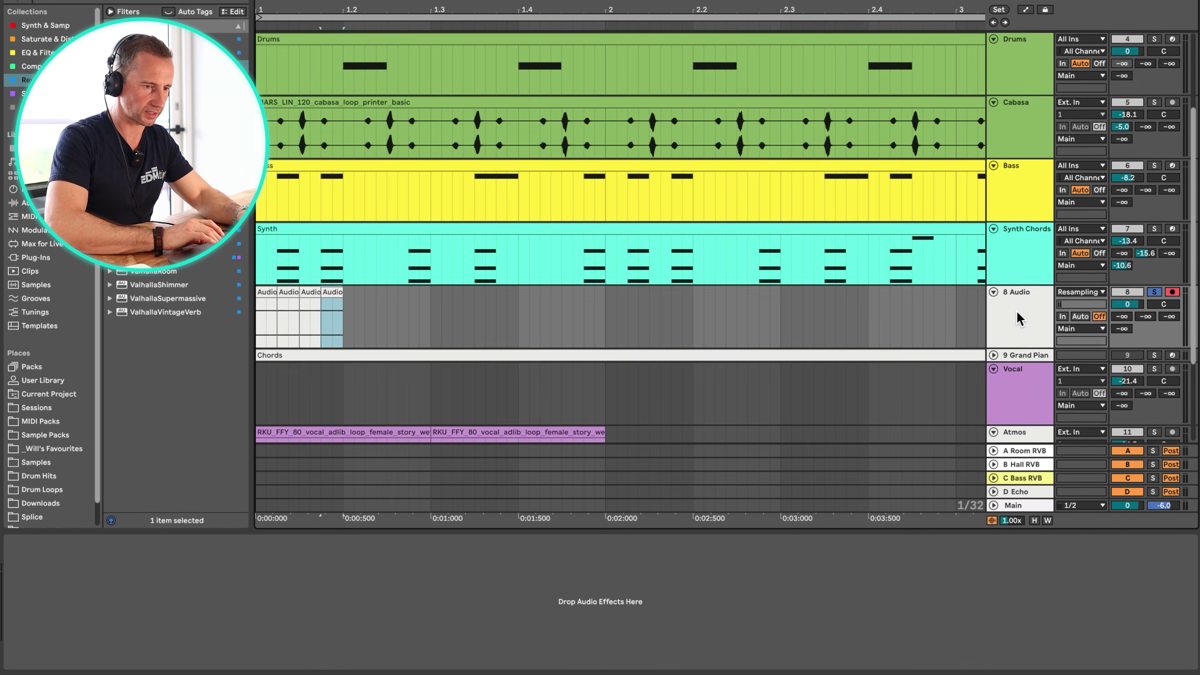
{"action": "left_click_drag", "start_coordinate": [1017, 285], "coordinate": [1021, 392]}
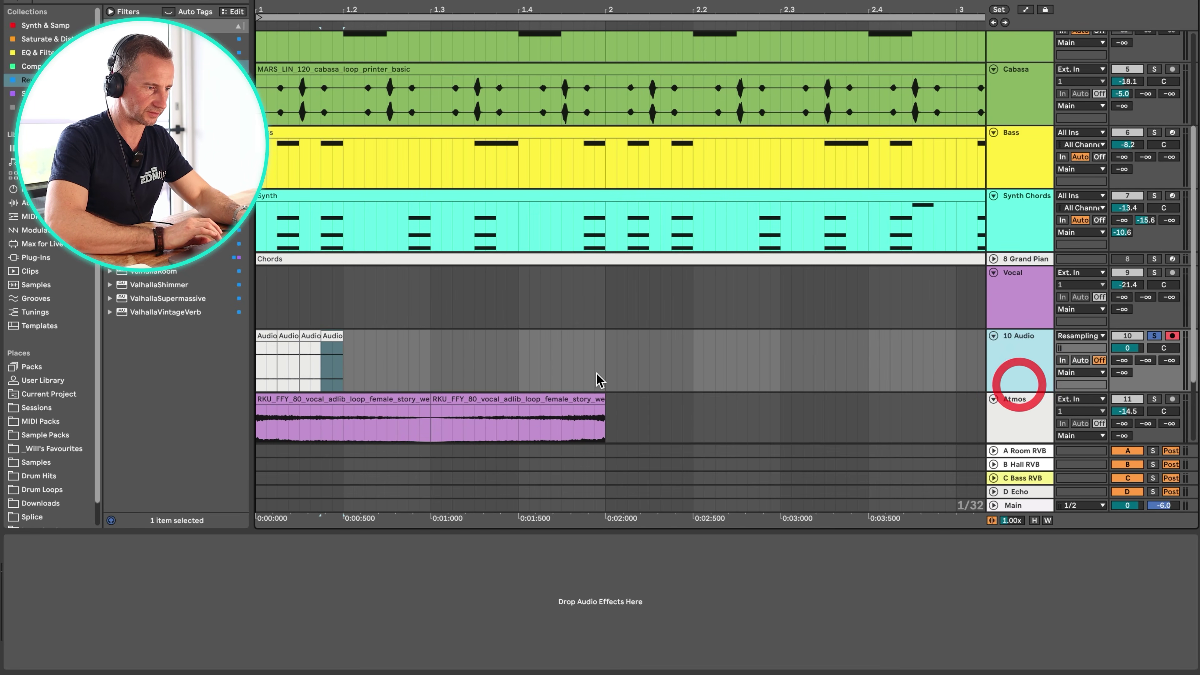
Duplicate the last slice repeatedly until the copies fill all of bar 1
{"action": "left_click", "coordinate": [333, 335]}
{"action": "key", "text": "super+d"}
{"action": "key", "text": "super+d"}
{"action": "key", "text": "super+d"}
{"action": "key", "text": "super+d"}
{"action": "key", "text": "super+d"}
{"action": "key", "text": "super+d"}
{"action": "key", "text": "super+d"}
{"action": "key", "text": "super+d"}
{"action": "key", "text": "super+d"}
{"action": "key", "text": "super+d"}
{"action": "key", "text": "super+d"}
{"action": "key", "text": "super+d"}
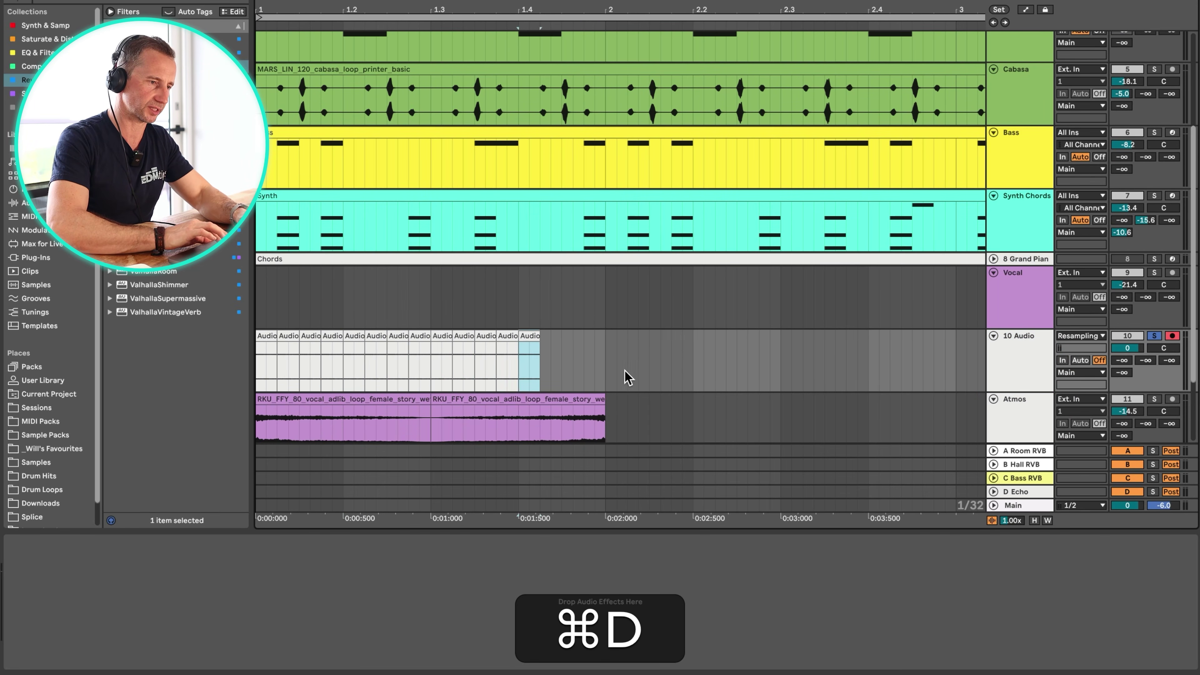
Solo Atmos together with the sliced audio track and loop bar 1 during playback
{"action": "left_click", "coordinate": [1155, 399], "text": "super"}
{"action": "key", "text": "space"}
{"action": "left_click_drag", "start_coordinate": [600, 369], "coordinate": [236, 385]}
{"action": "key", "text": "super+l"}
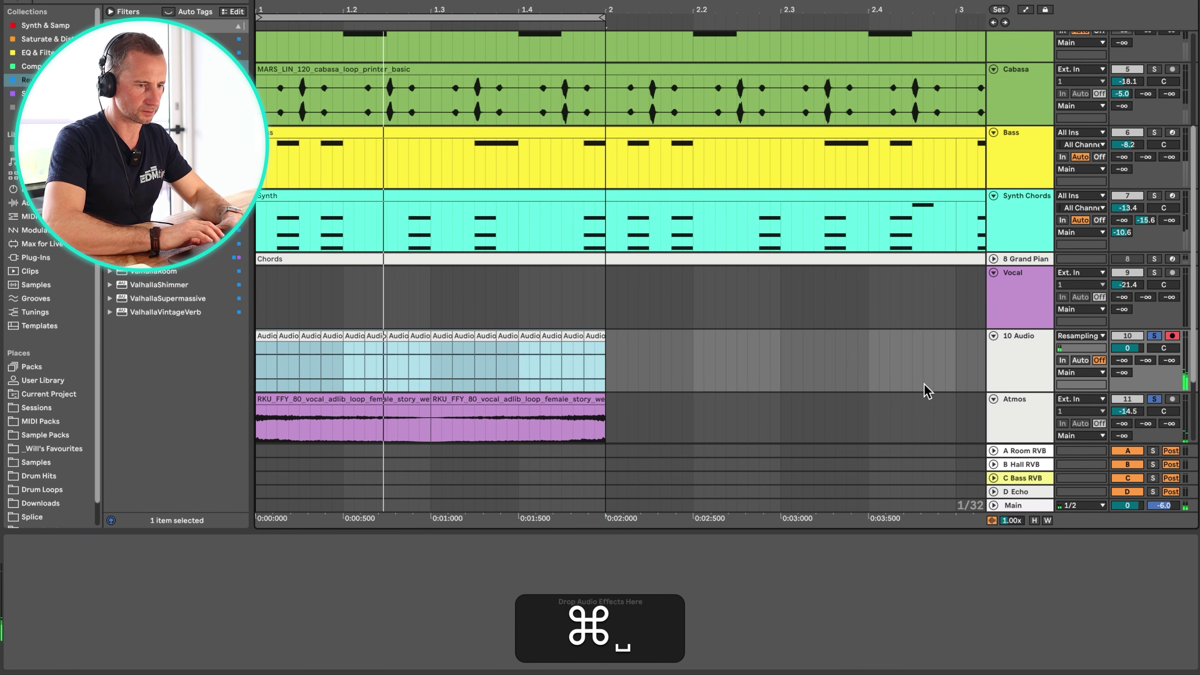
Copy the Reverb device from the Atmos track onto the sliced audio track
{"action": "left_click", "coordinate": [1003, 364]}
{"action": "left_click", "coordinate": [1010, 419]}
{"action": "left_click", "coordinate": [142, 539]}
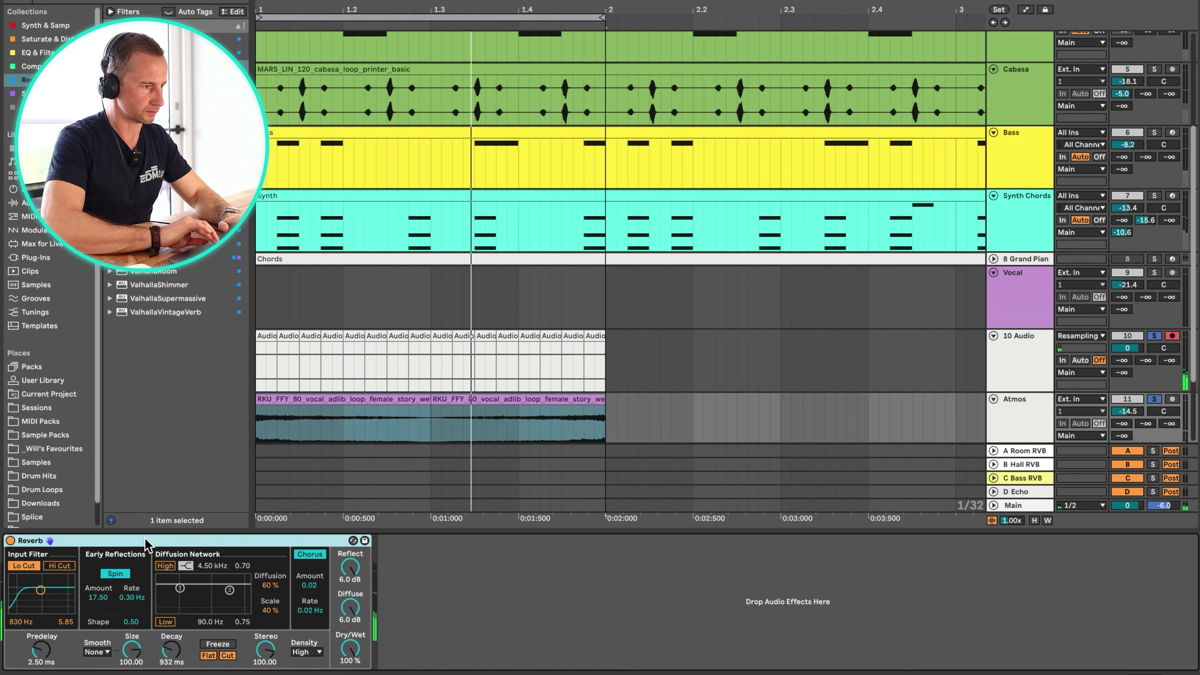
{"action": "key", "text": "cmd+c"}
{"action": "key", "text": "Up"}
{"action": "left_click", "coordinate": [201, 633]}
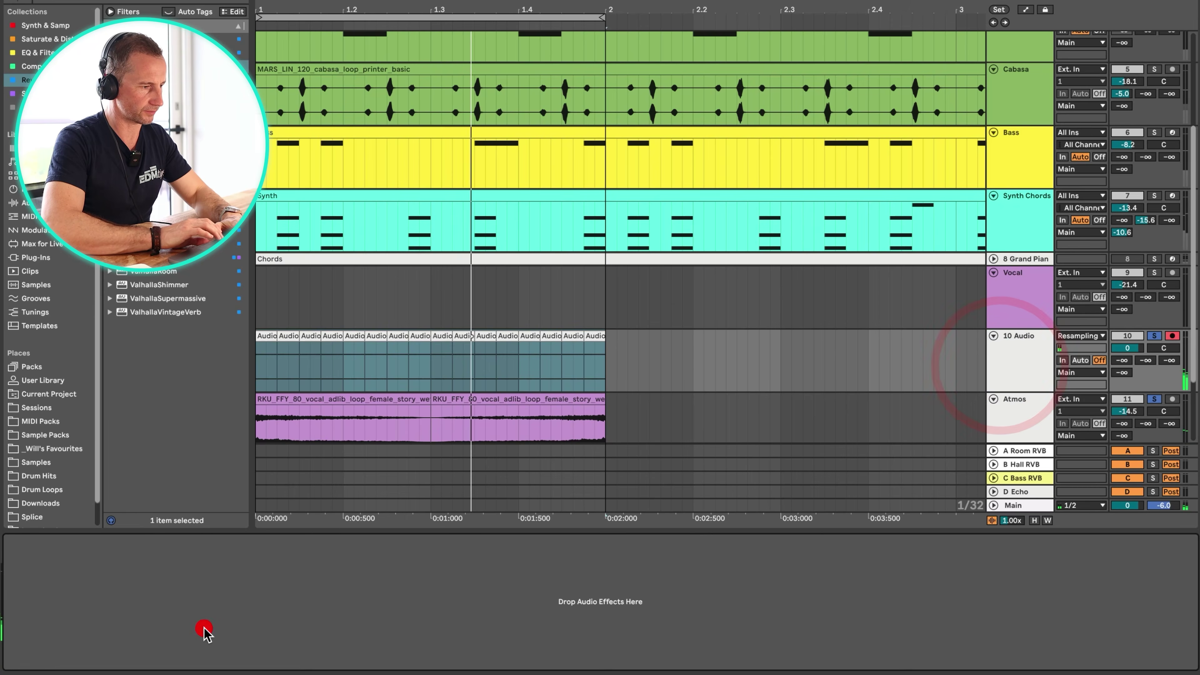
{"action": "key", "text": "cmd+v"}
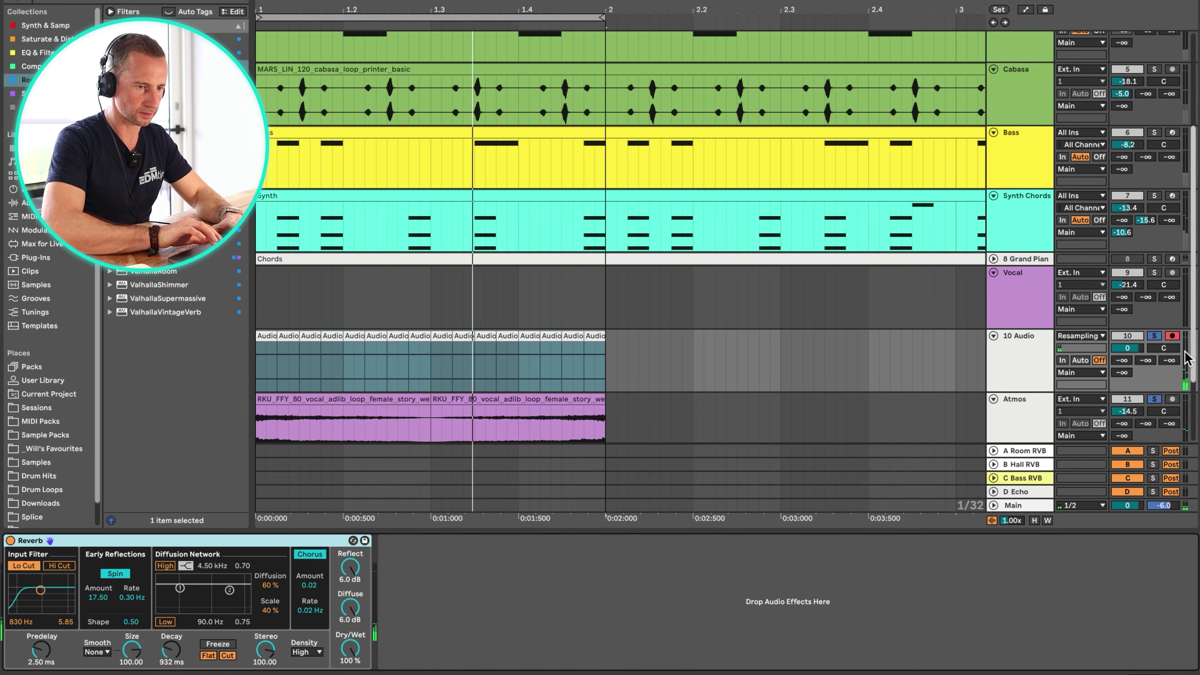
Add a Utility with 10.6 dB gain and an EQ Eight with a 150 Hz low cut after the sliced audio track's Reverb
{"action": "left_click", "coordinate": [1004, 363]}
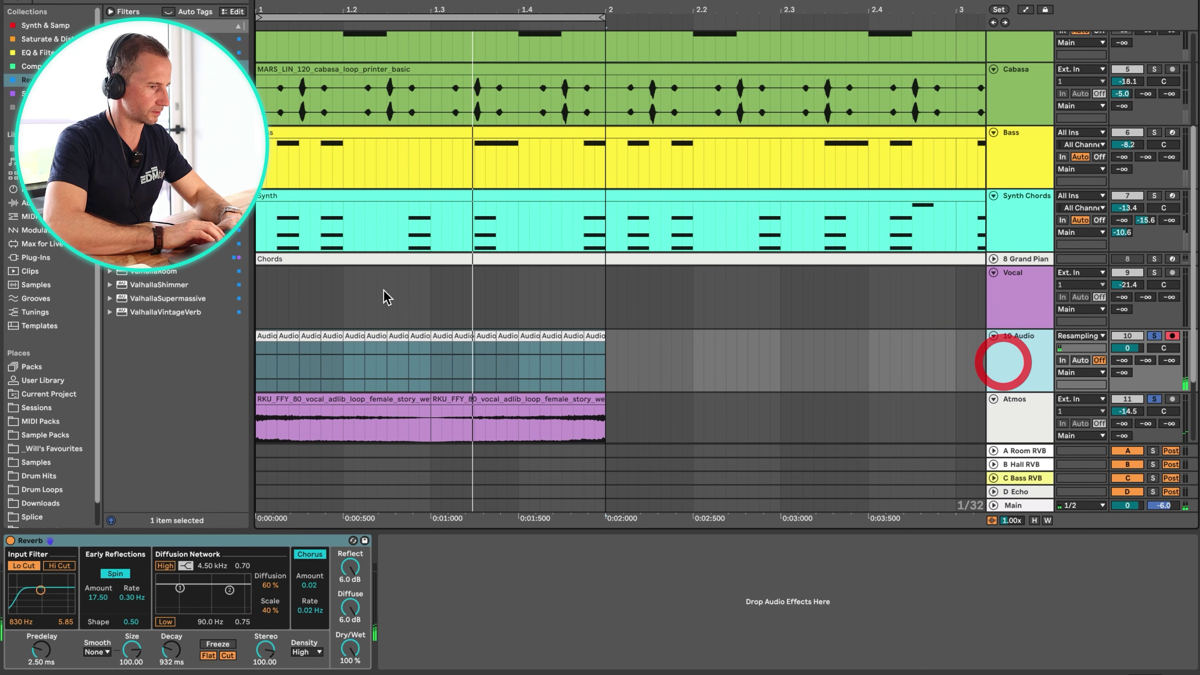
{"action": "left_click", "coordinate": [29, 107]}
{"action": "left_click_drag", "start_coordinate": [142, 189], "coordinate": [454, 585]}
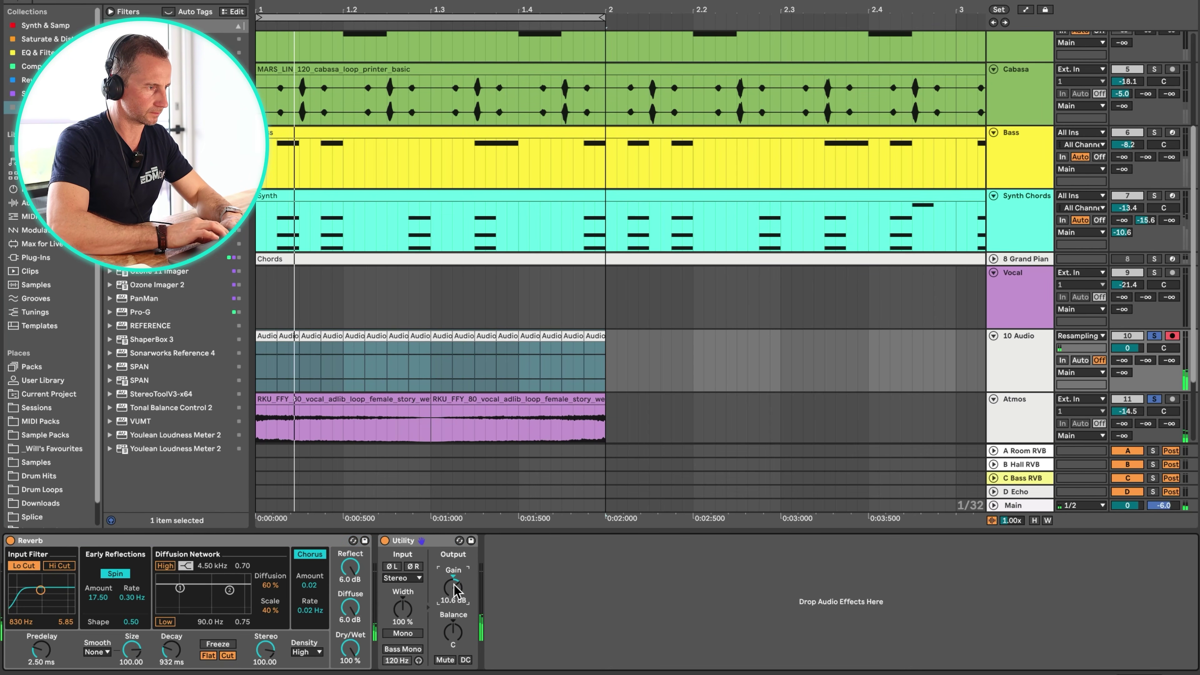
{"action": "left_click", "coordinate": [38, 52]}
{"action": "left_click_drag", "start_coordinate": [170, 285], "coordinate": [618, 609]}
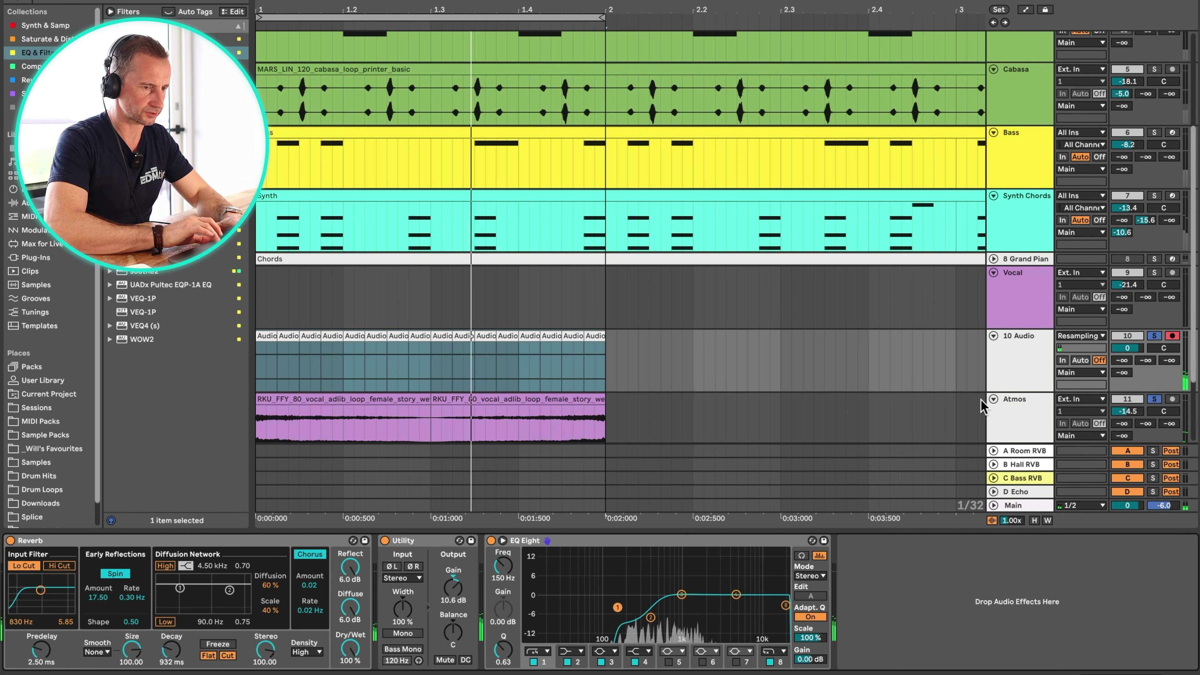
Rename the sliced audio track to Pad
{"action": "scroll", "coordinate": [1016, 368], "scroll_direction": "down", "scroll_amount": 3}
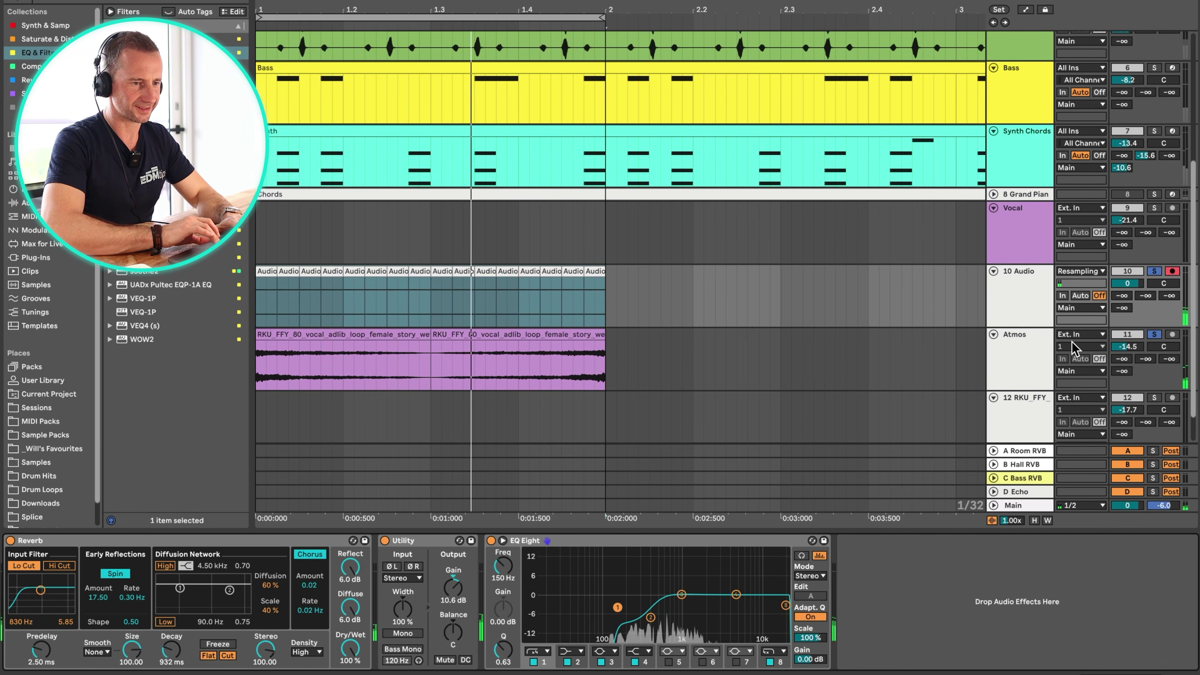
{"action": "left_click", "coordinate": [1035, 307], "text": "super"}
{"action": "left_click", "coordinate": [1024, 355], "text": "super"}
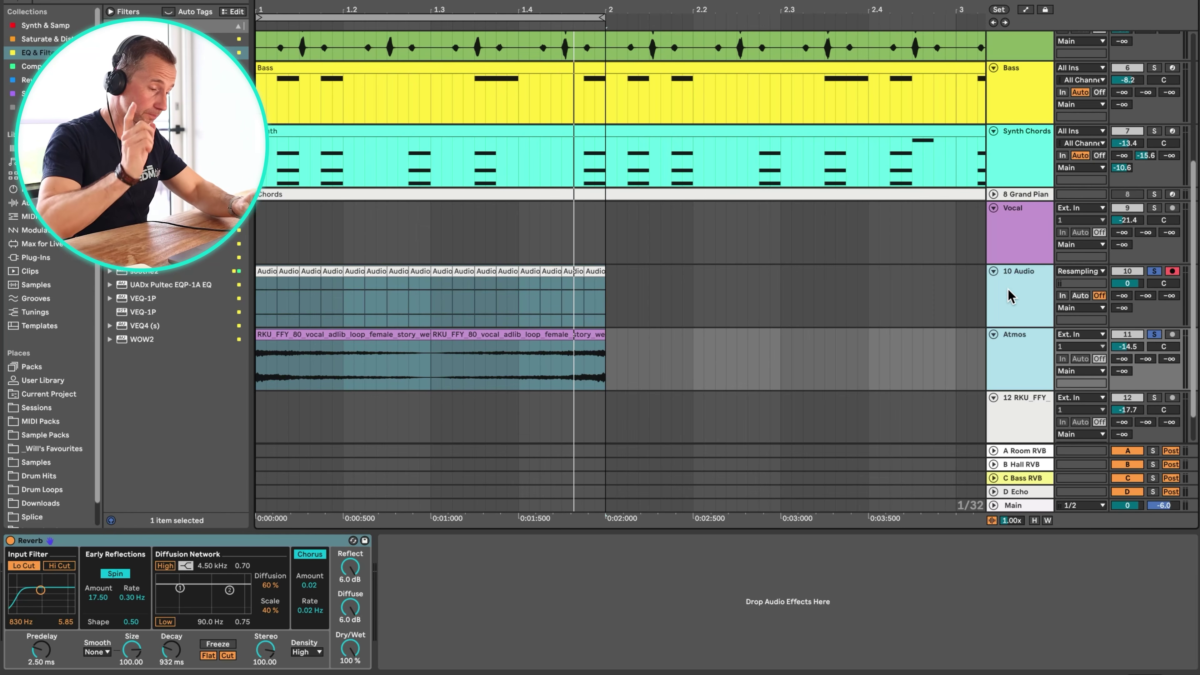
{"action": "left_click", "coordinate": [1017, 271]}
{"action": "key", "text": "super+r"}
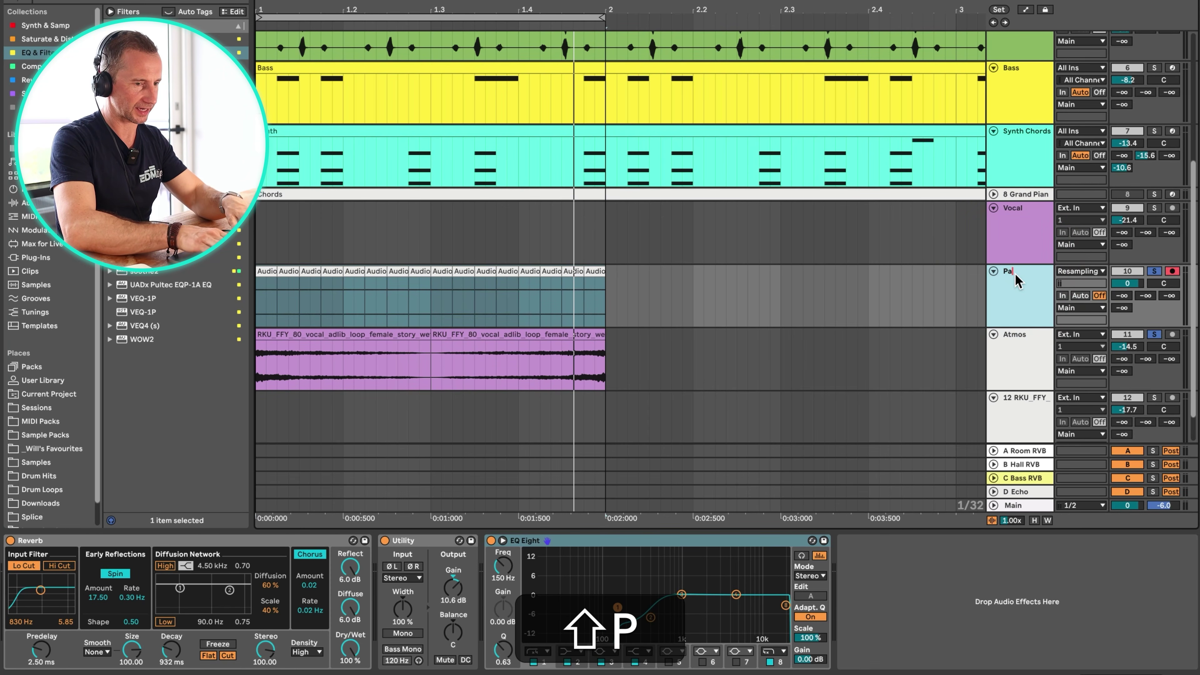
Colour the Pad and Atmos tracks bright green and assign that track colour to their clips
{"action": "right_click", "coordinate": [1022, 300]}
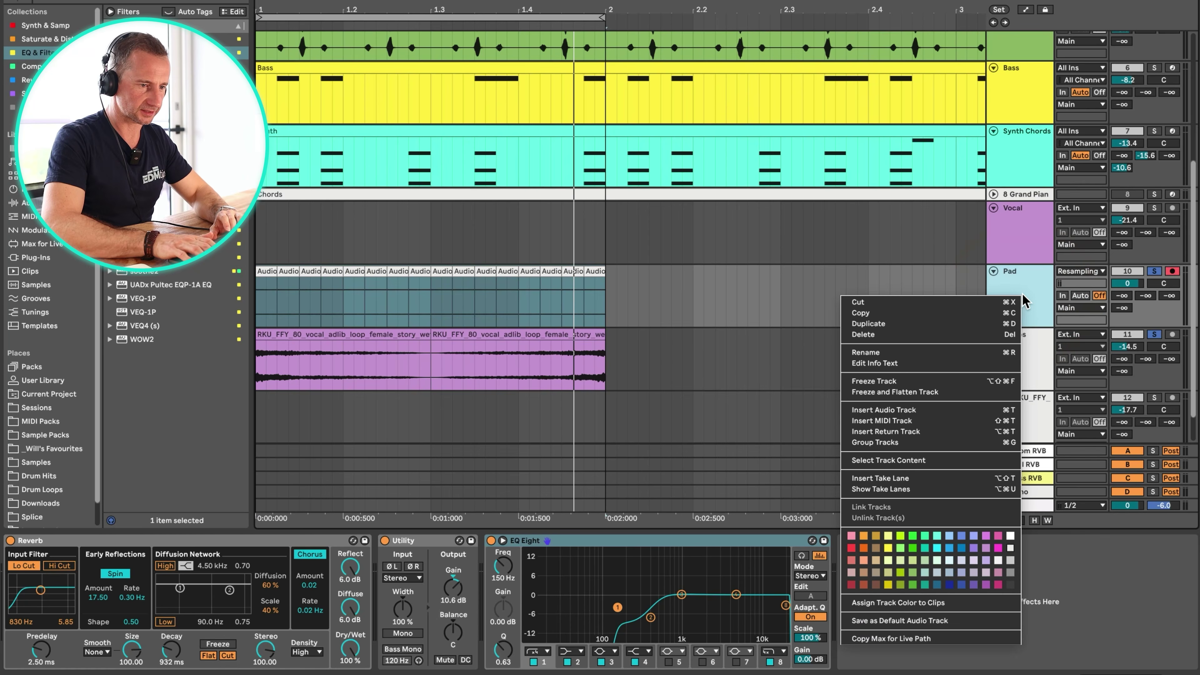
{"action": "left_click", "coordinate": [1022, 301]}
{"action": "left_click", "coordinate": [1024, 341], "text": "shift"}
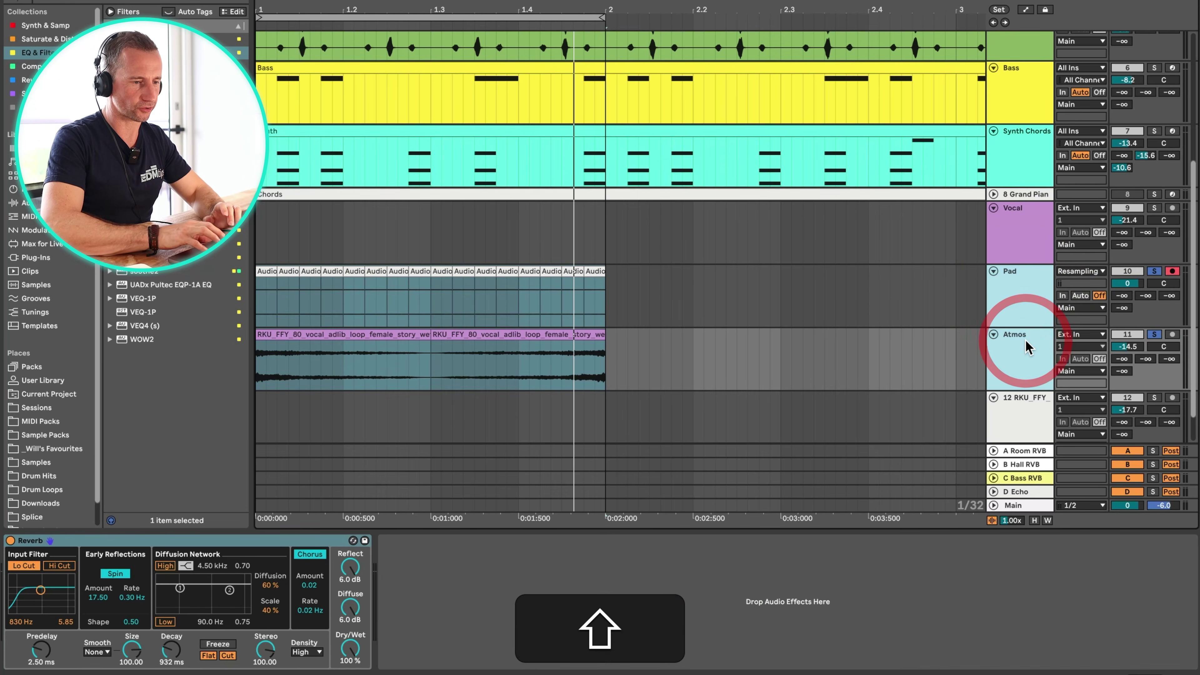
{"action": "right_click", "coordinate": [1027, 346]}
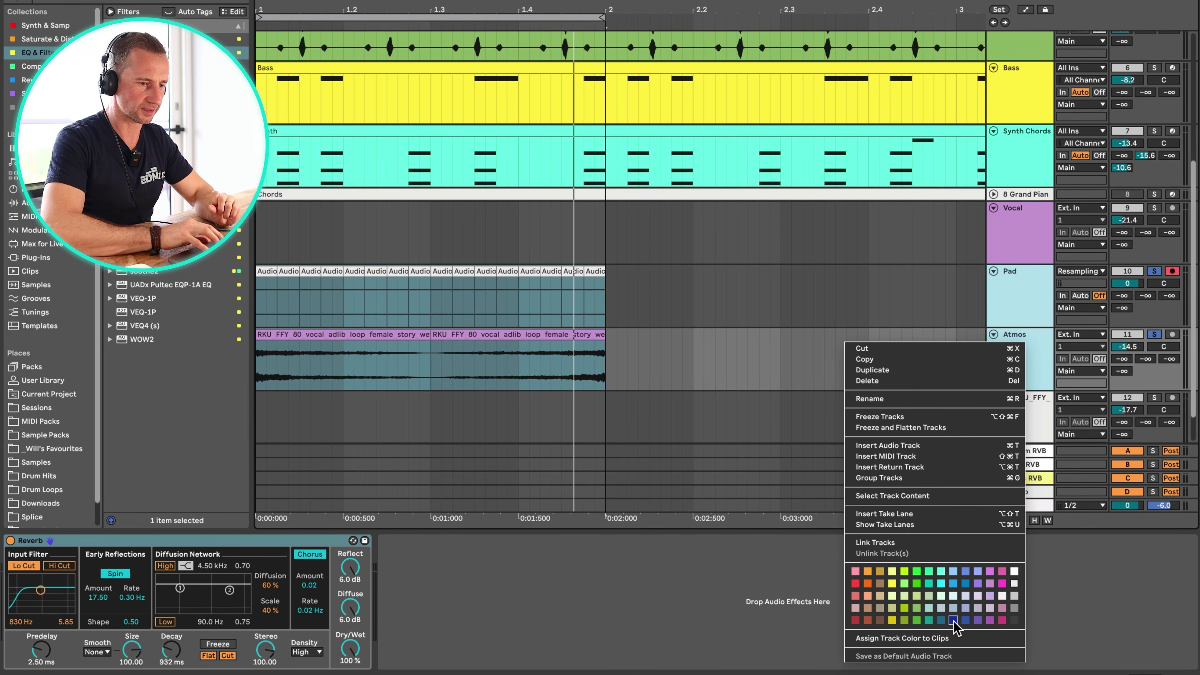
{"action": "left_click", "coordinate": [916, 583]}
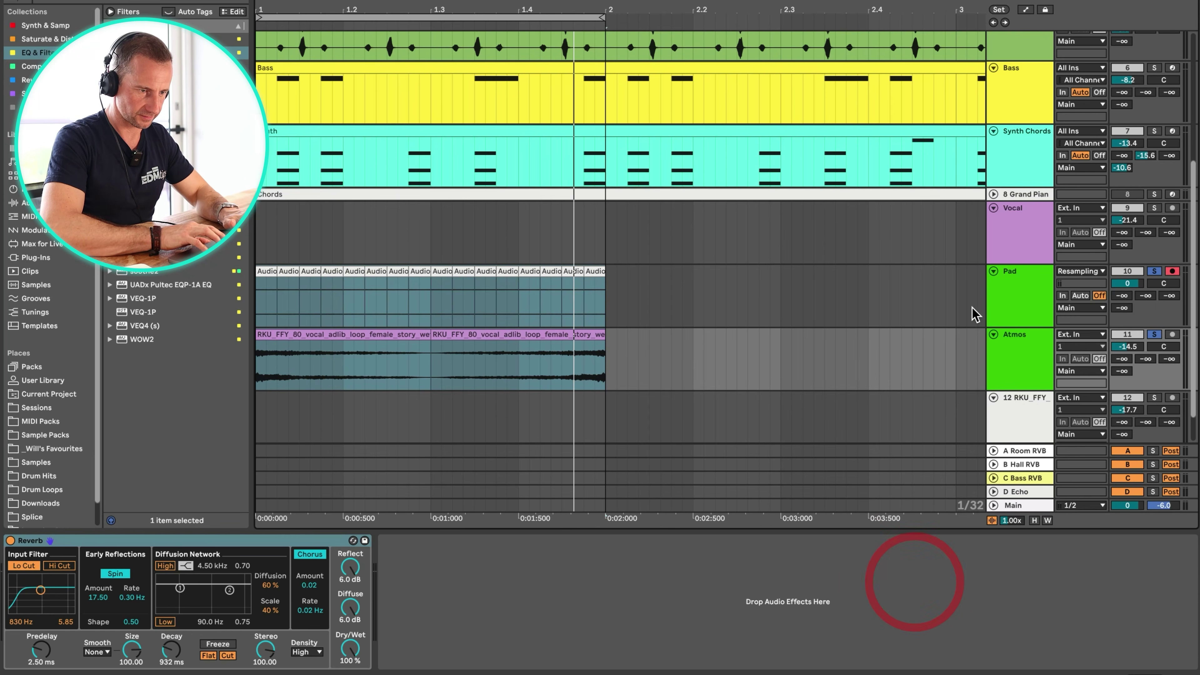
{"action": "left_click", "coordinate": [990, 315]}
{"action": "left_click", "coordinate": [1006, 374], "text": "shift"}
{"action": "right_click", "coordinate": [1008, 364]}
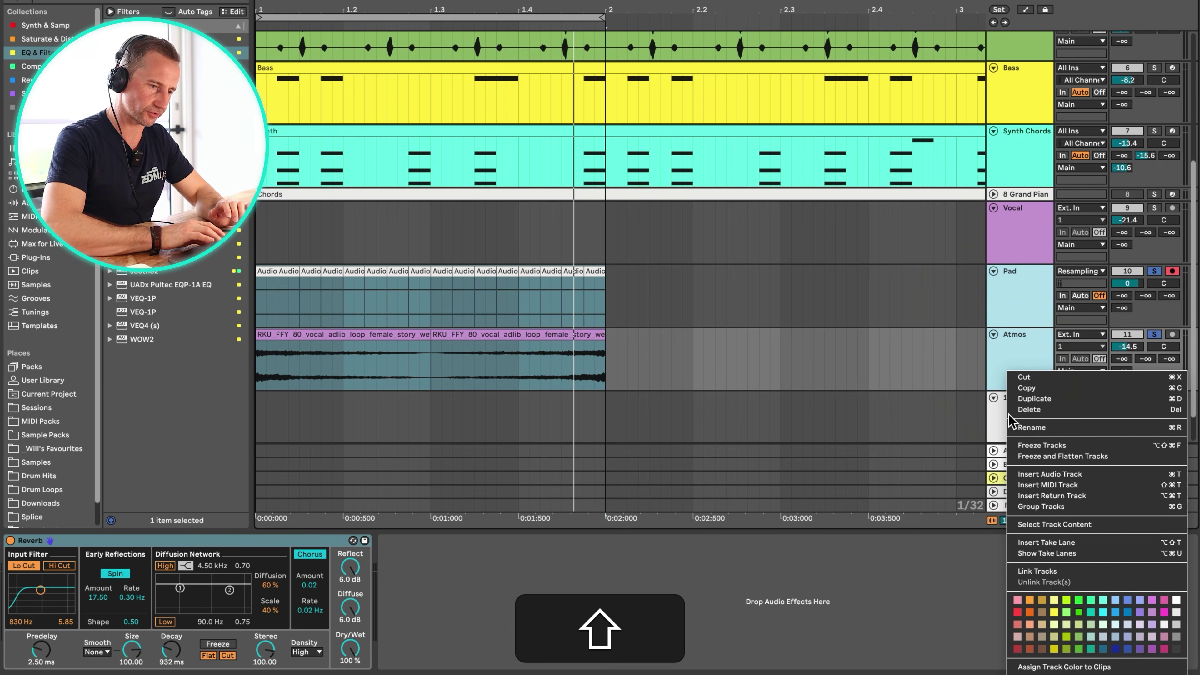
{"action": "left_click", "coordinate": [1039, 663]}
Group the Pad and Atmos tracks under the name ATMOS and colour the group bright green
{"action": "left_click", "coordinate": [1006, 380]}
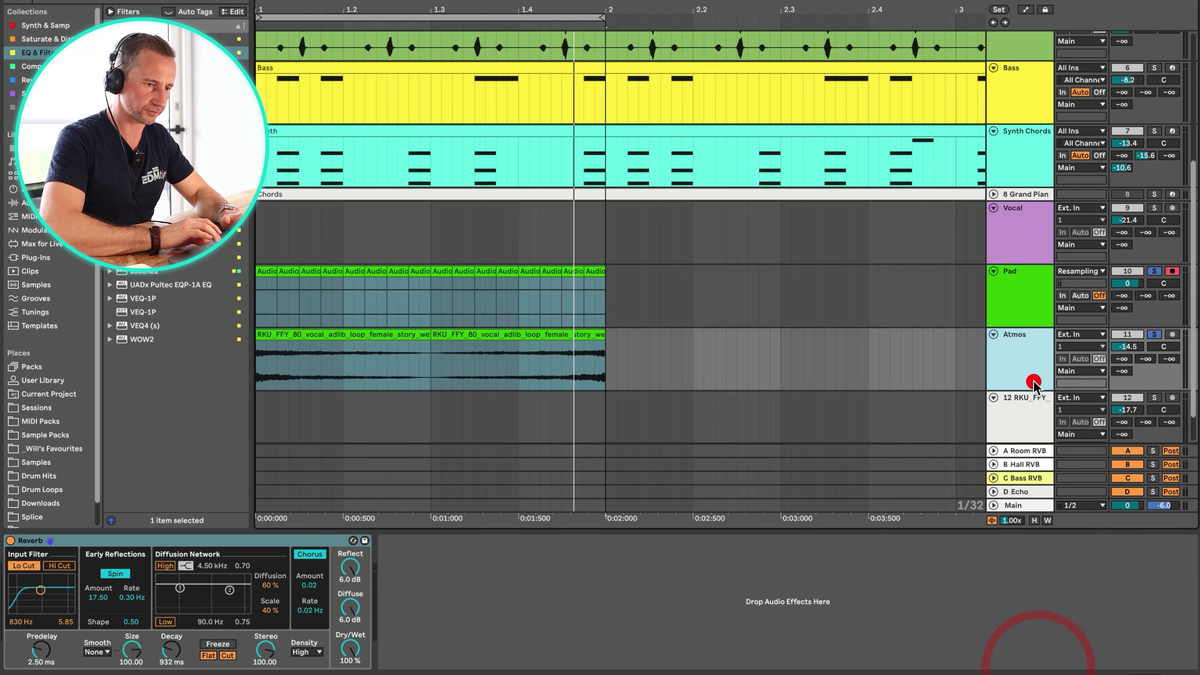
{"action": "left_click", "coordinate": [1019, 310], "text": "super"}
{"action": "key", "text": "super+g"}
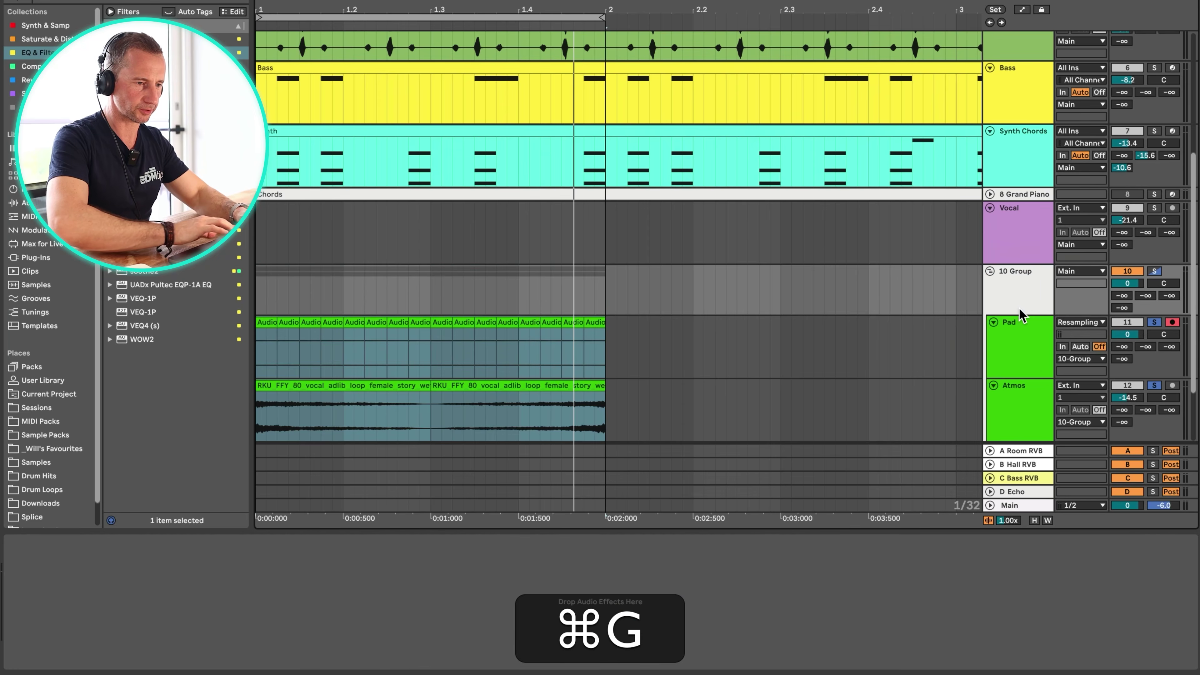
{"action": "left_click", "coordinate": [1023, 282]}
{"action": "key", "text": "super+r"}
{"action": "type", "text": "AT"}
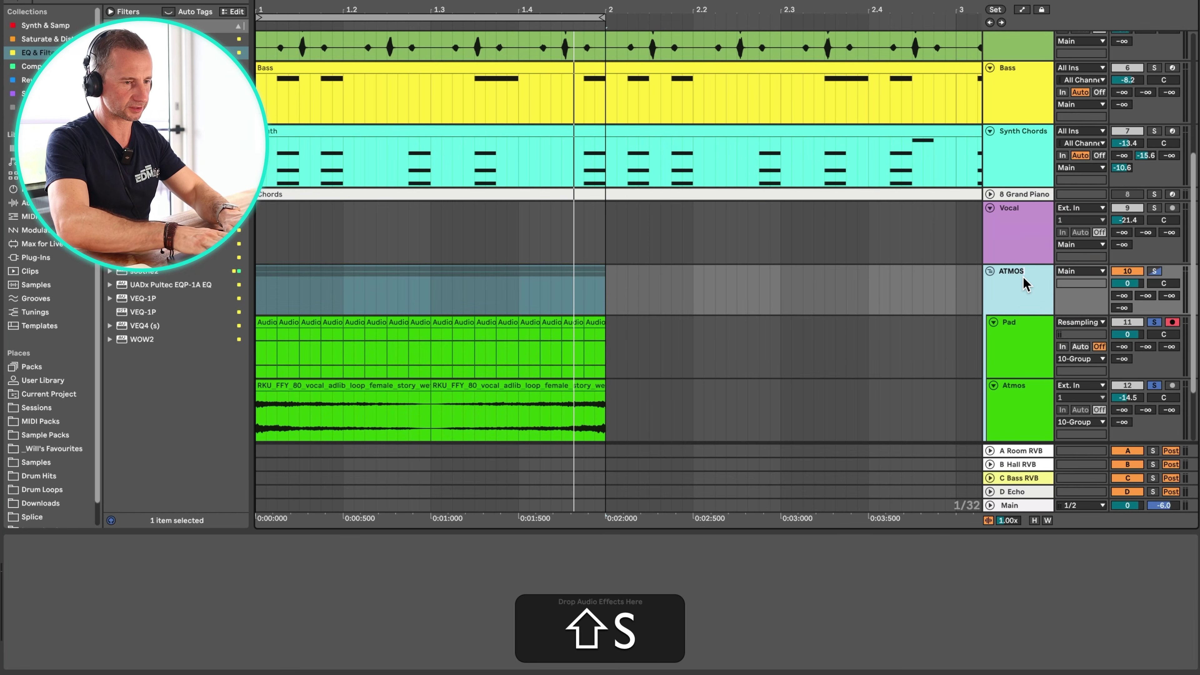
{"action": "right_click", "coordinate": [1024, 284]}
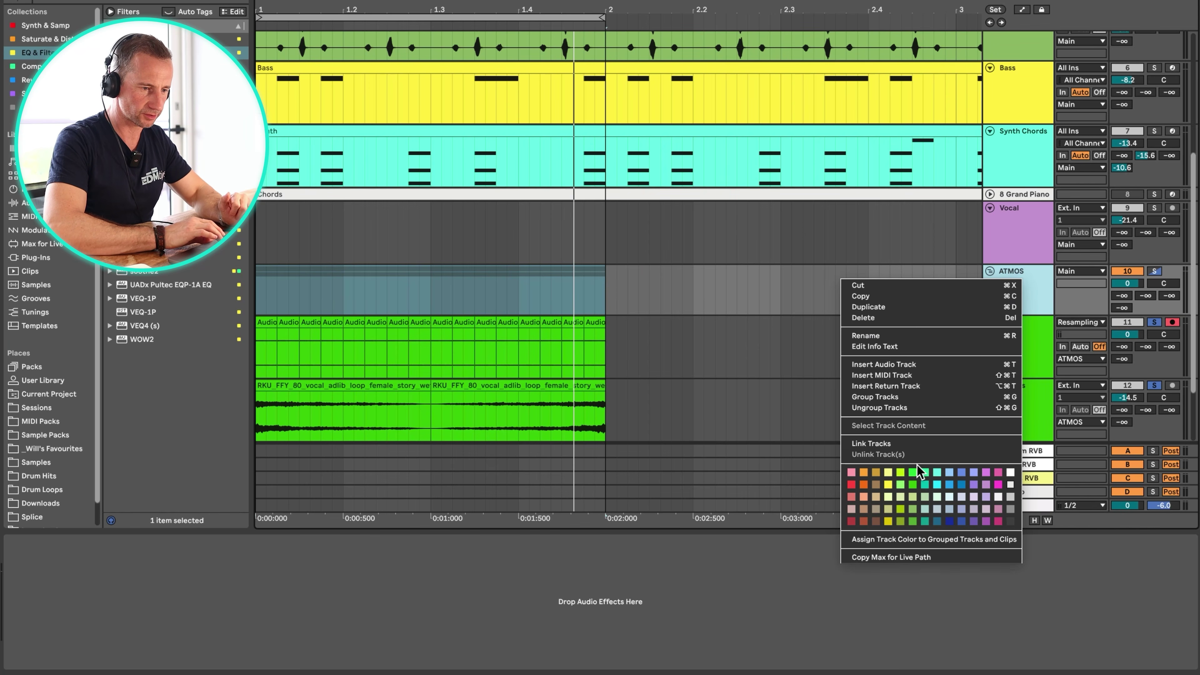
{"action": "left_click", "coordinate": [911, 489]}
Add an Auto Filter to the ATMOS group and set its low-pass frequency to 382 Hz during playback
{"action": "left_click", "coordinate": [1023, 296]}
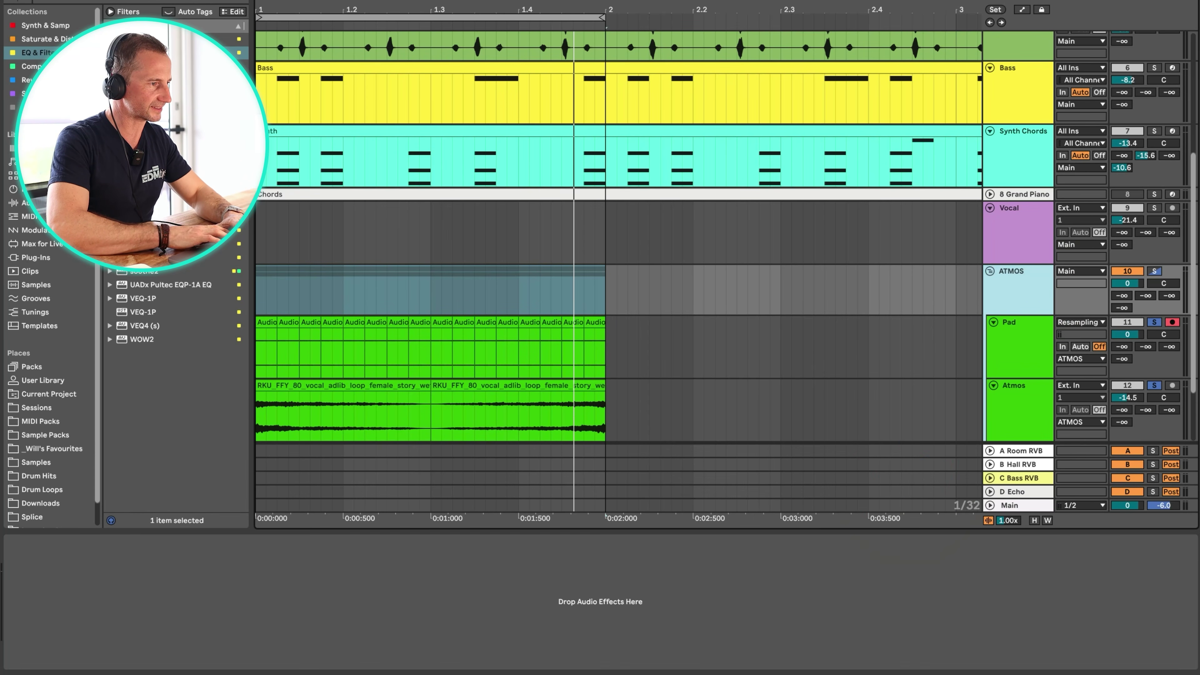
{"action": "key", "text": "super+f"}
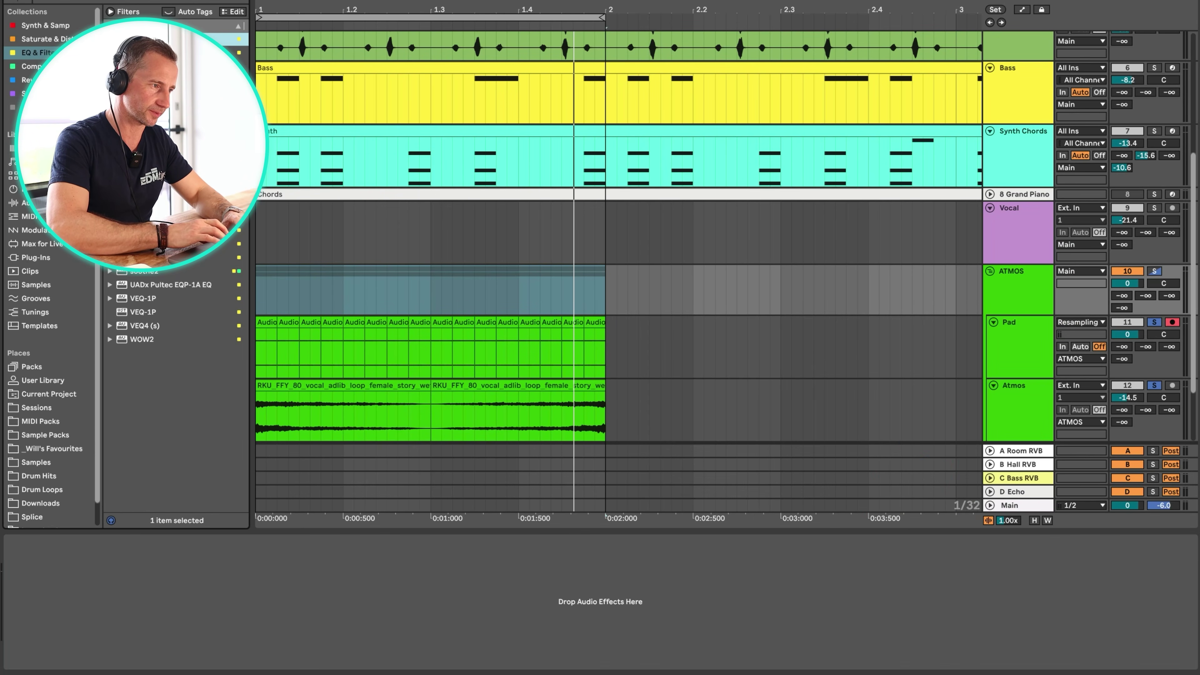
{"action": "left_click_drag", "start_coordinate": [148, 655], "coordinate": [135, 644]}
{"action": "key", "text": "space"}
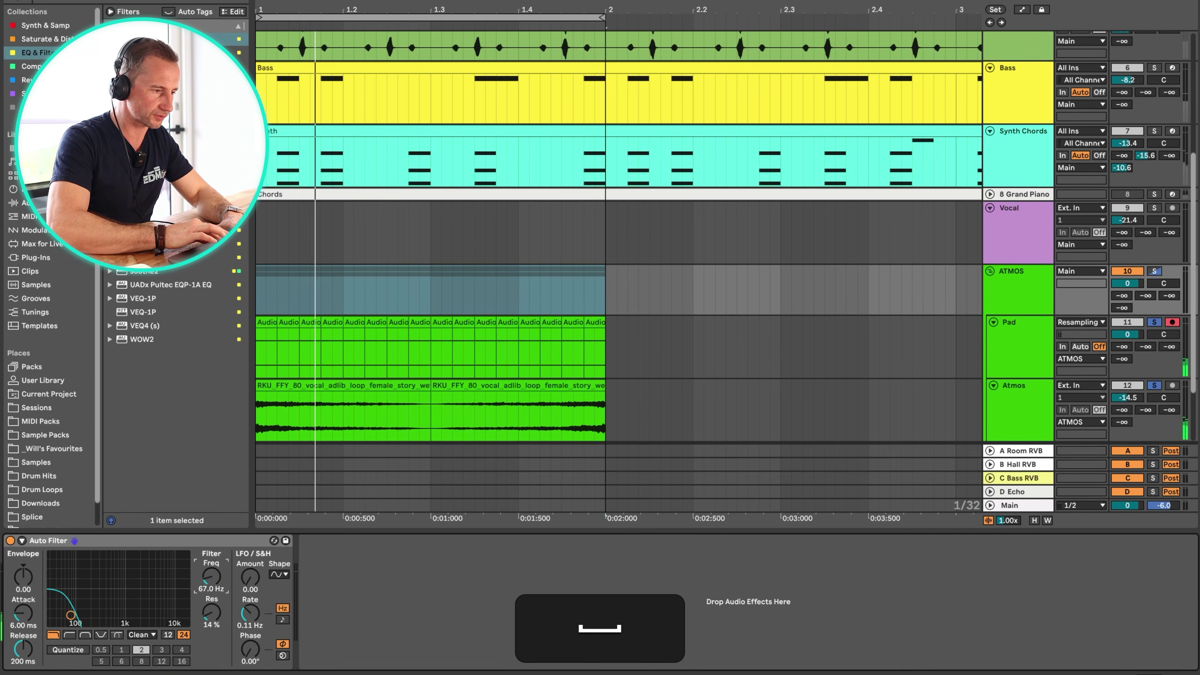
{"action": "left_click_drag", "start_coordinate": [211, 576], "coordinate": [211, 570]}
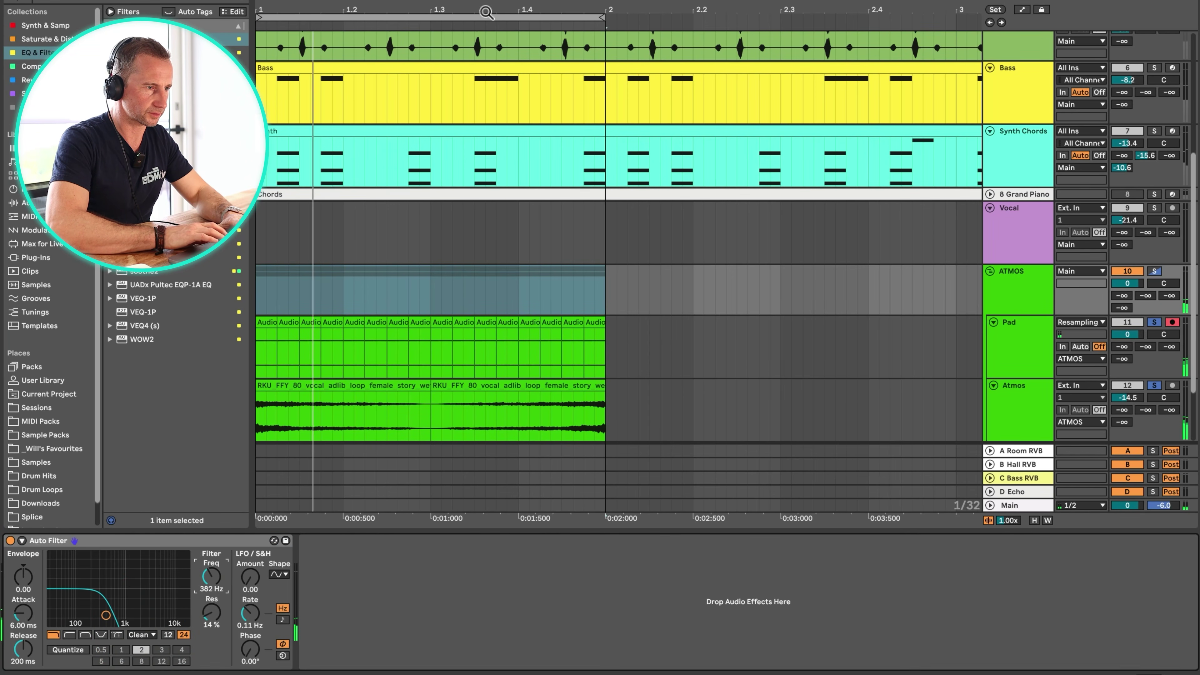
Duplicate the ATMOS group's bar 1 content three times to fill bars 1 to 4
{"action": "key", "text": "minus"}
{"action": "key", "text": "minus"}
{"action": "key", "text": "minus"}
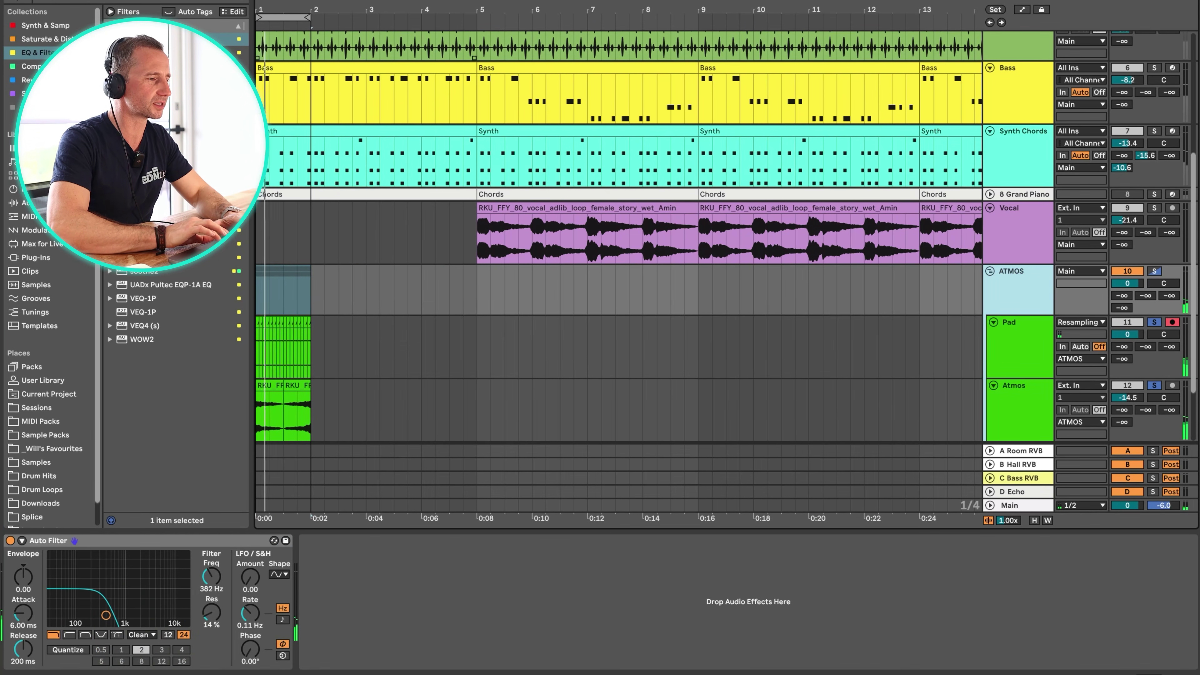
{"action": "left_click_drag", "start_coordinate": [252, 279], "coordinate": [268, 268]}
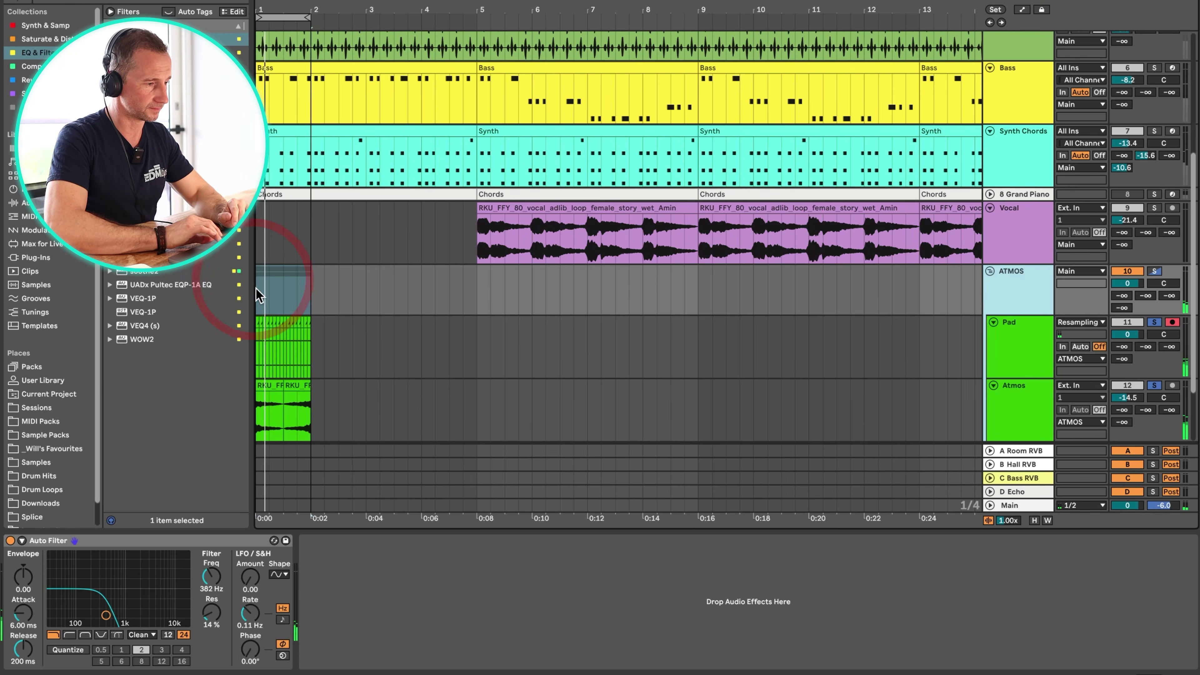
{"action": "key", "text": "super+d"}
{"action": "key", "text": "super+d"}
{"action": "key", "text": "super+d"}
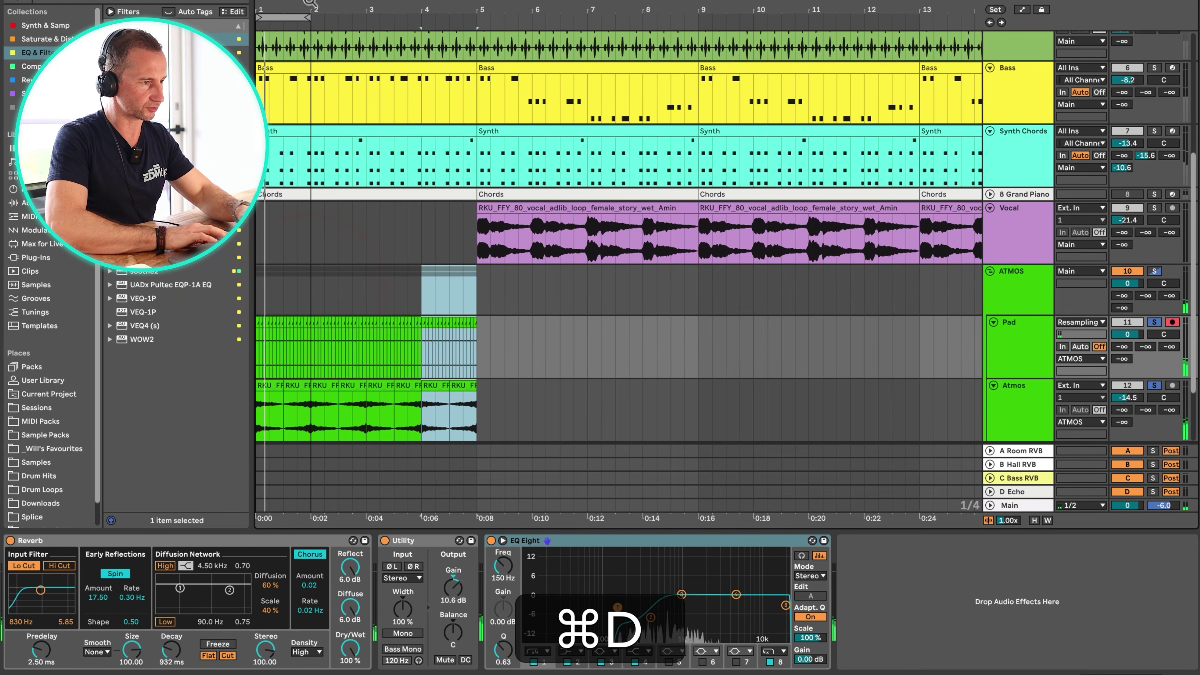
Extend the loop to bar 13 and duplicate the four-bar ATMOS section twice to fill it
{"action": "left_click_drag", "start_coordinate": [308, 20], "coordinate": [917, 21]}
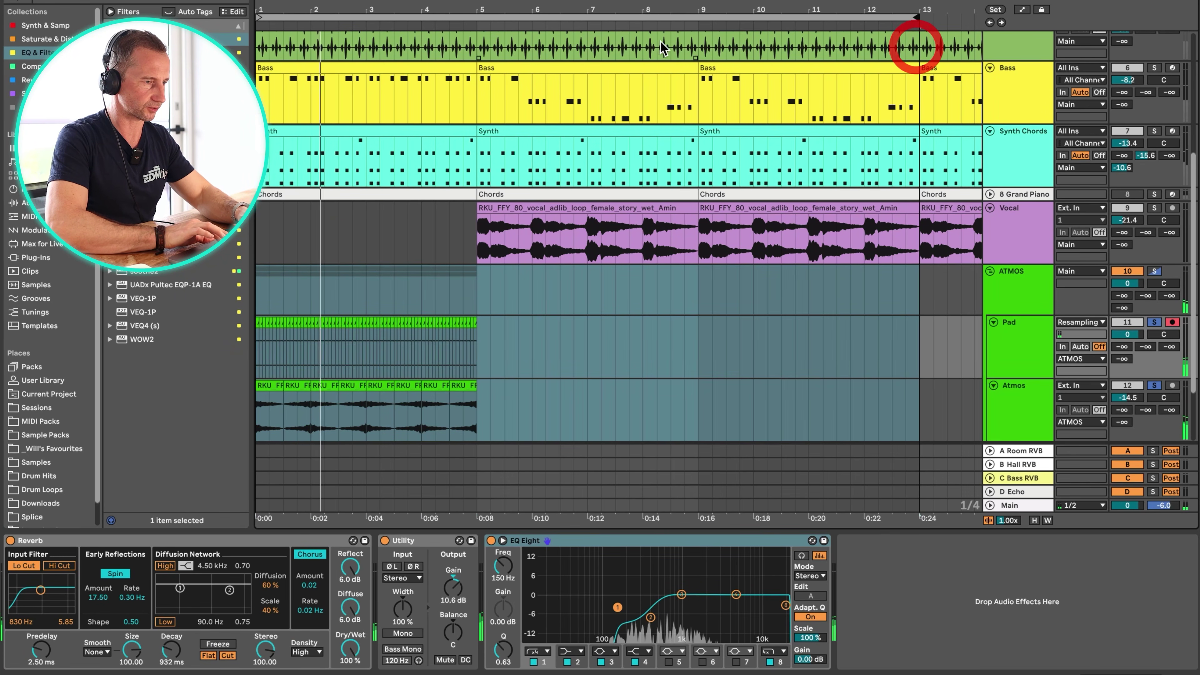
{"action": "left_click_drag", "start_coordinate": [588, 11], "coordinate": [588, 2]}
{"action": "left_click_drag", "start_coordinate": [399, 294], "coordinate": [261, 296]}
{"action": "key", "text": "super+d"}
{"action": "key", "text": "super+d"}
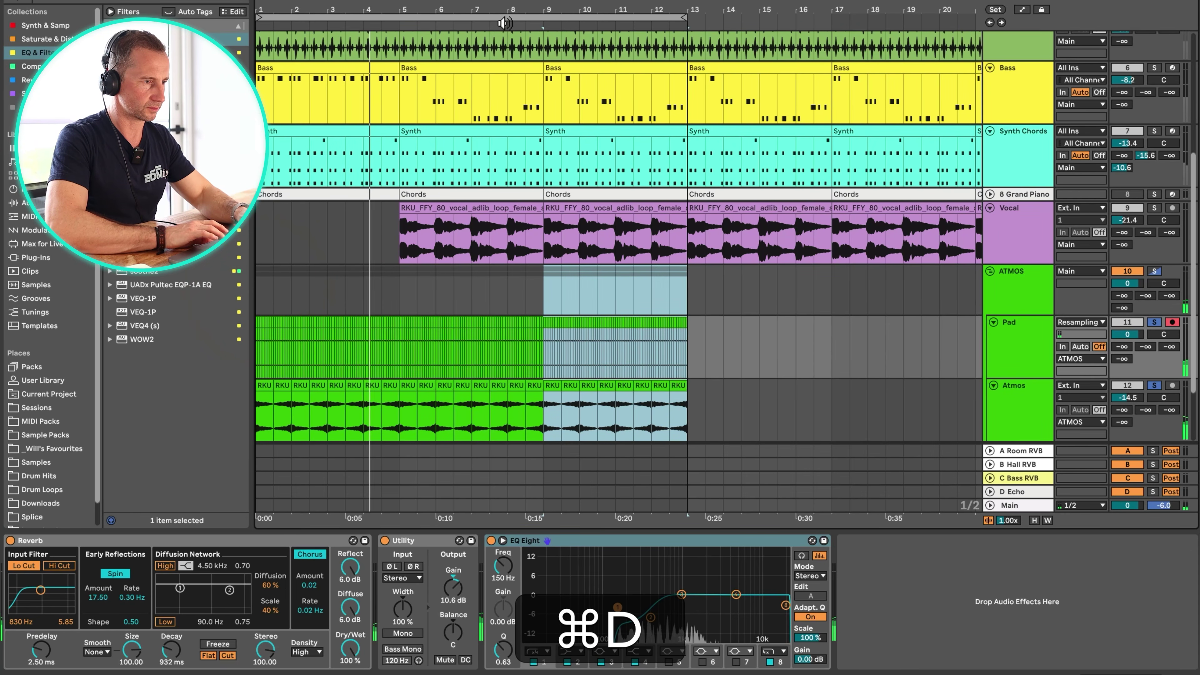
Duplicate the ATMOS section repeatedly up to bar 37 and extend the loop end to match
{"action": "scroll", "coordinate": [260, 297], "scroll_direction": "down", "scroll_amount": 3}
{"action": "scroll", "coordinate": [344, 8], "scroll_direction": "down", "scroll_amount": 2}
{"action": "key", "text": "super+d"}
{"action": "key", "text": "super+d"}
{"action": "key", "text": "super+d"}
{"action": "key", "text": "super+d"}
{"action": "key", "text": "super+d"}
{"action": "key", "text": "super+d"}
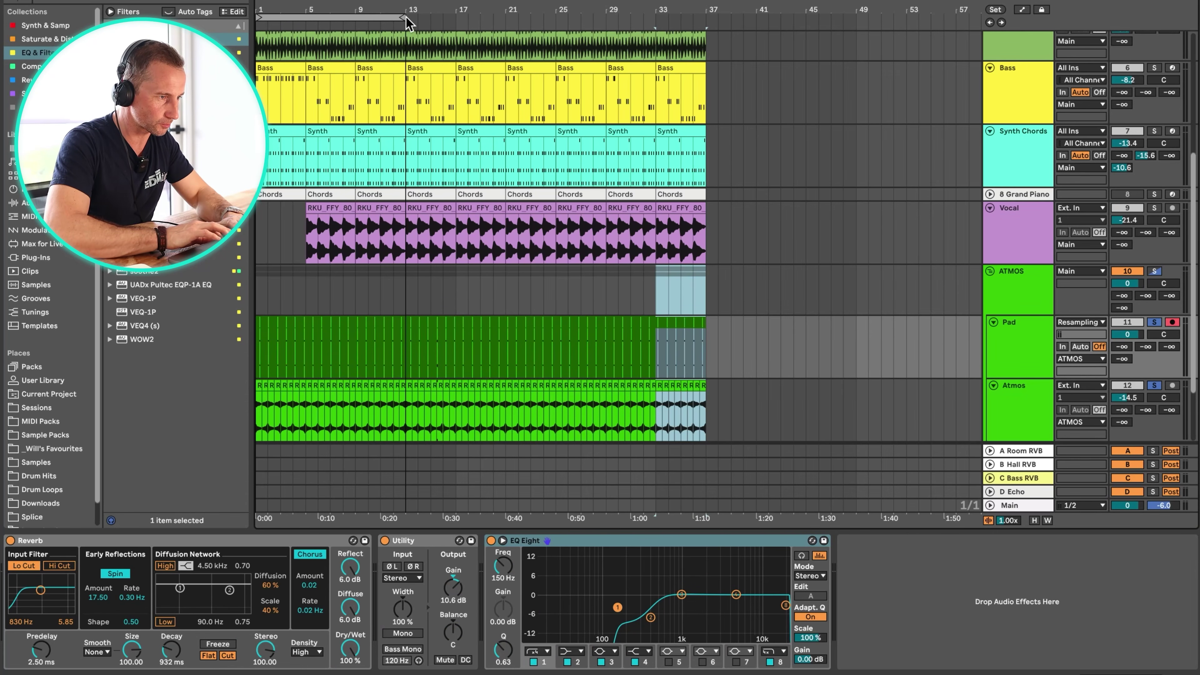
{"action": "left_click_drag", "start_coordinate": [408, 22], "coordinate": [707, 31]}
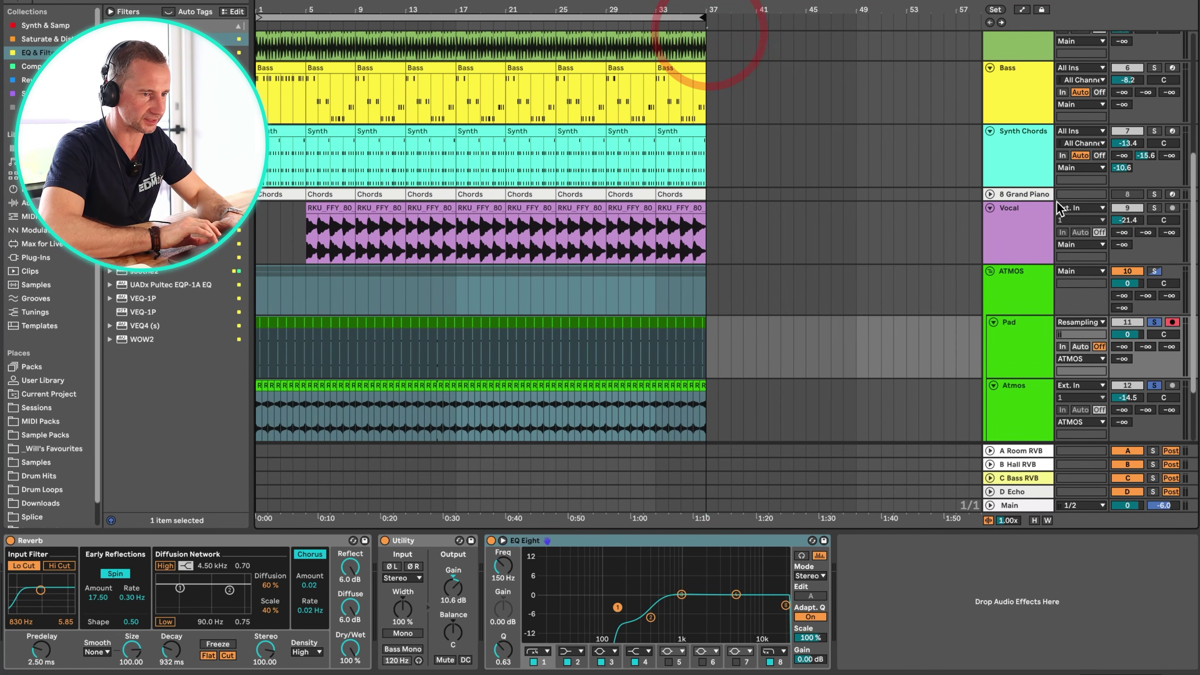
Collapse the ATMOS group and move the vocal hook track directly above the Vocal track
{"action": "left_click", "coordinate": [990, 271]}
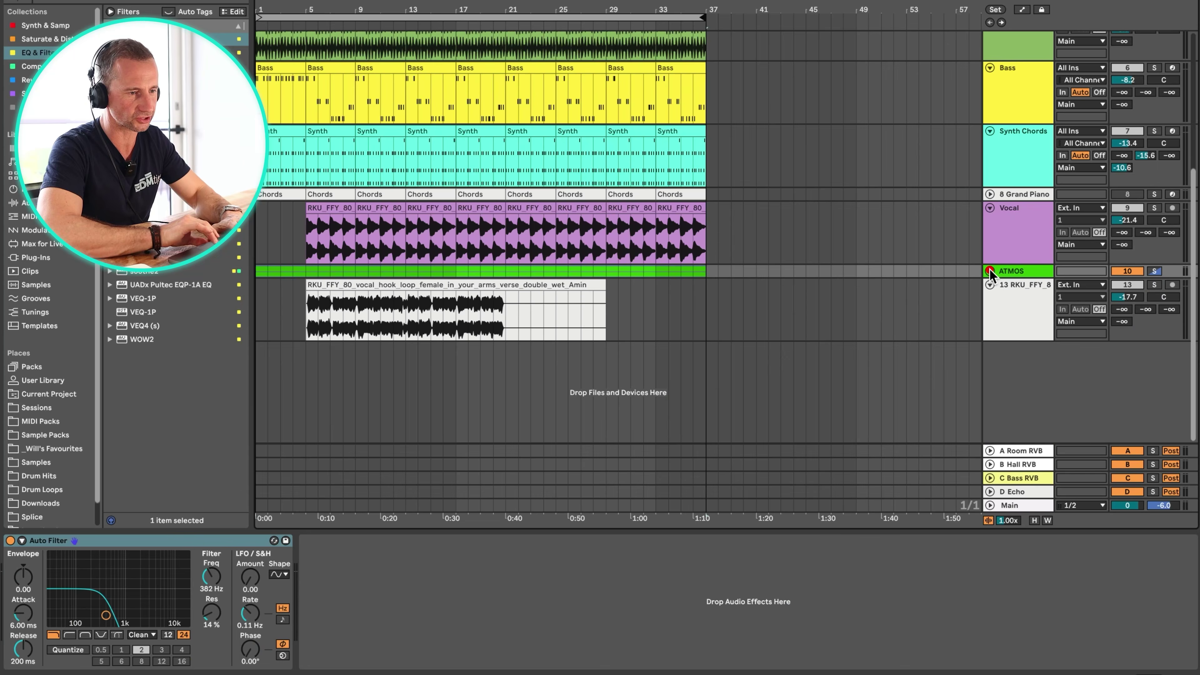
{"action": "left_click", "coordinate": [1012, 299]}
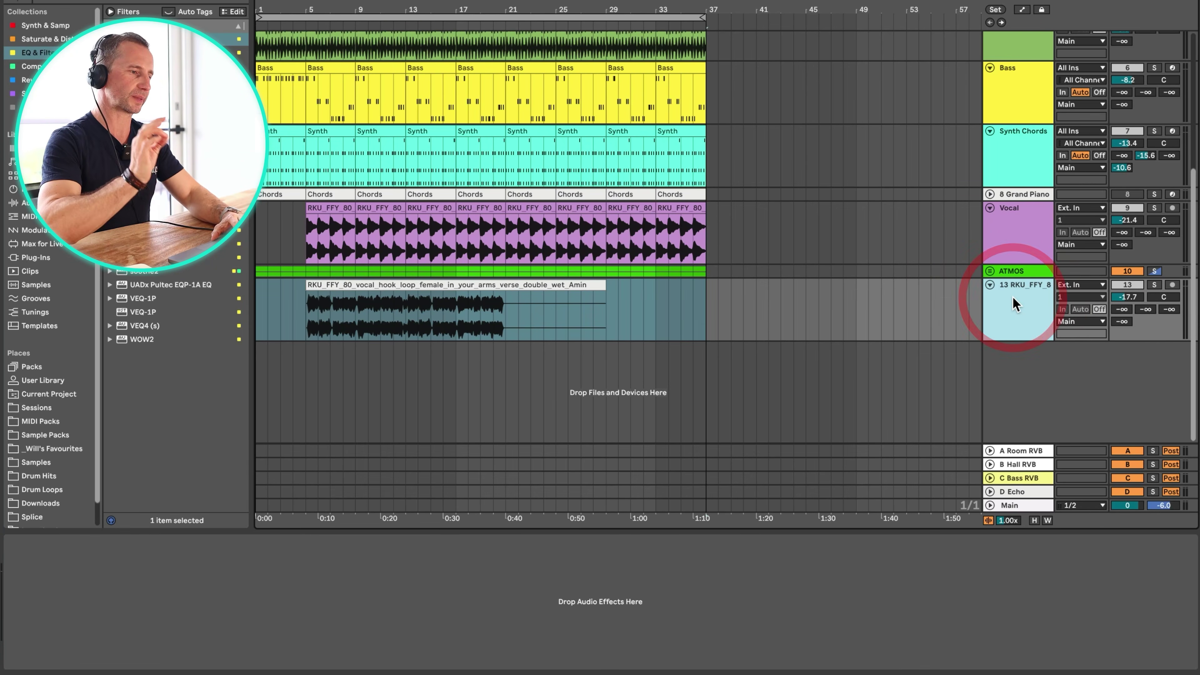
{"action": "left_click_drag", "start_coordinate": [1016, 305], "coordinate": [1017, 203]}
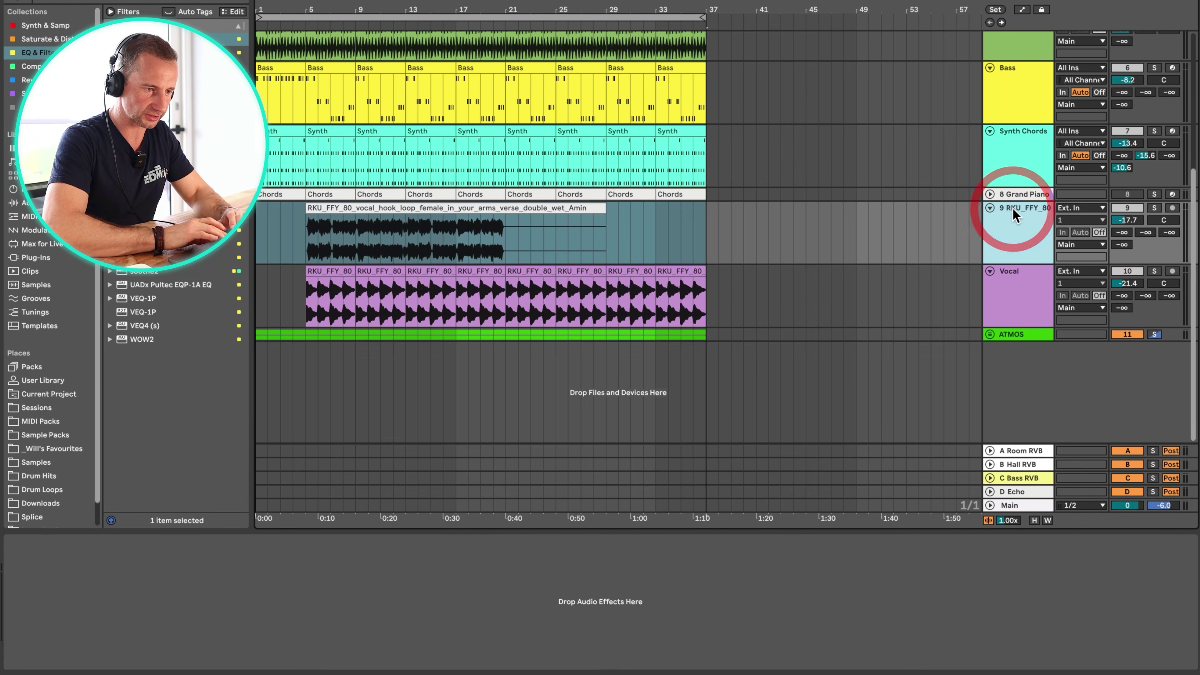
Rename the vocal hook track as Lead Vocal, colour it bright purple and apply that track colour to its clip
{"action": "key", "text": "super+r"}
{"action": "type", "text": "V"}
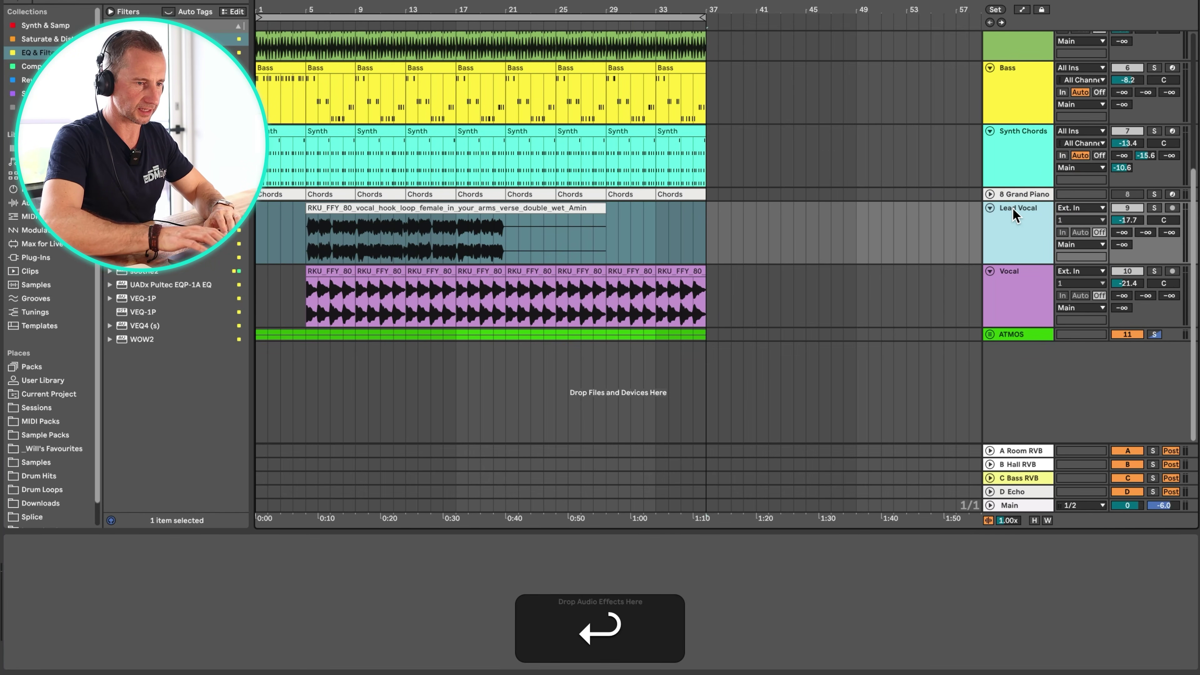
{"action": "left_click", "coordinate": [1014, 230]}
{"action": "right_click", "coordinate": [1021, 240]}
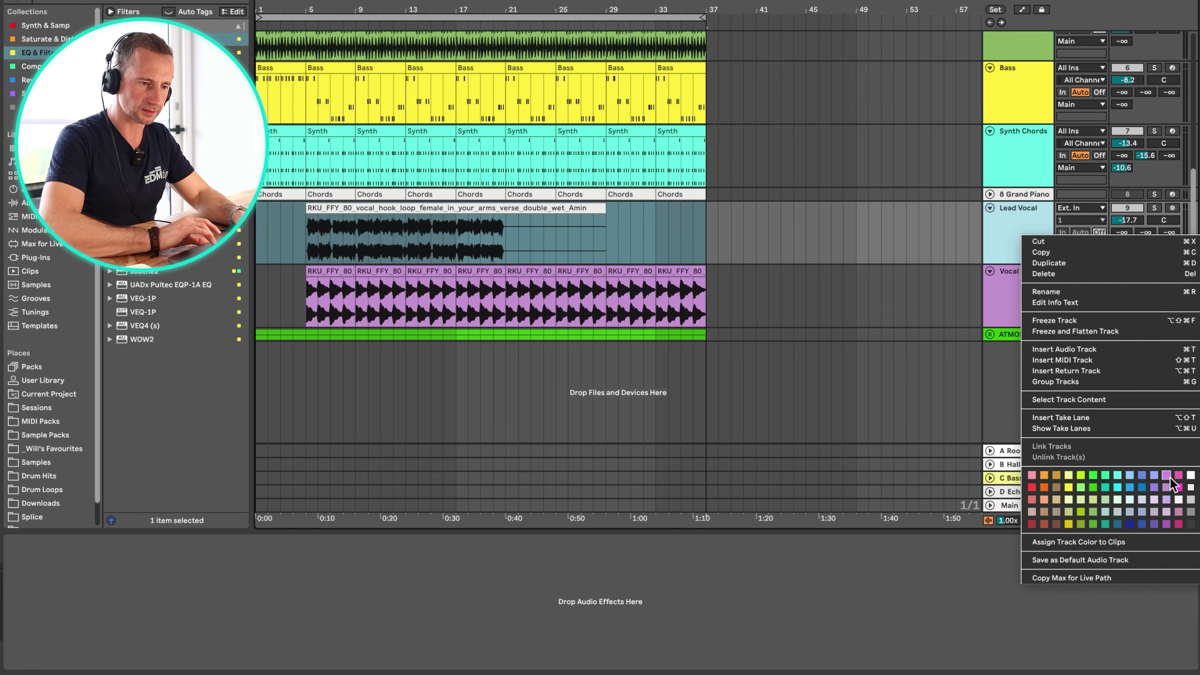
{"action": "left_click", "coordinate": [1167, 476]}
{"action": "left_click", "coordinate": [1021, 246]}
{"action": "right_click", "coordinate": [1020, 246]}
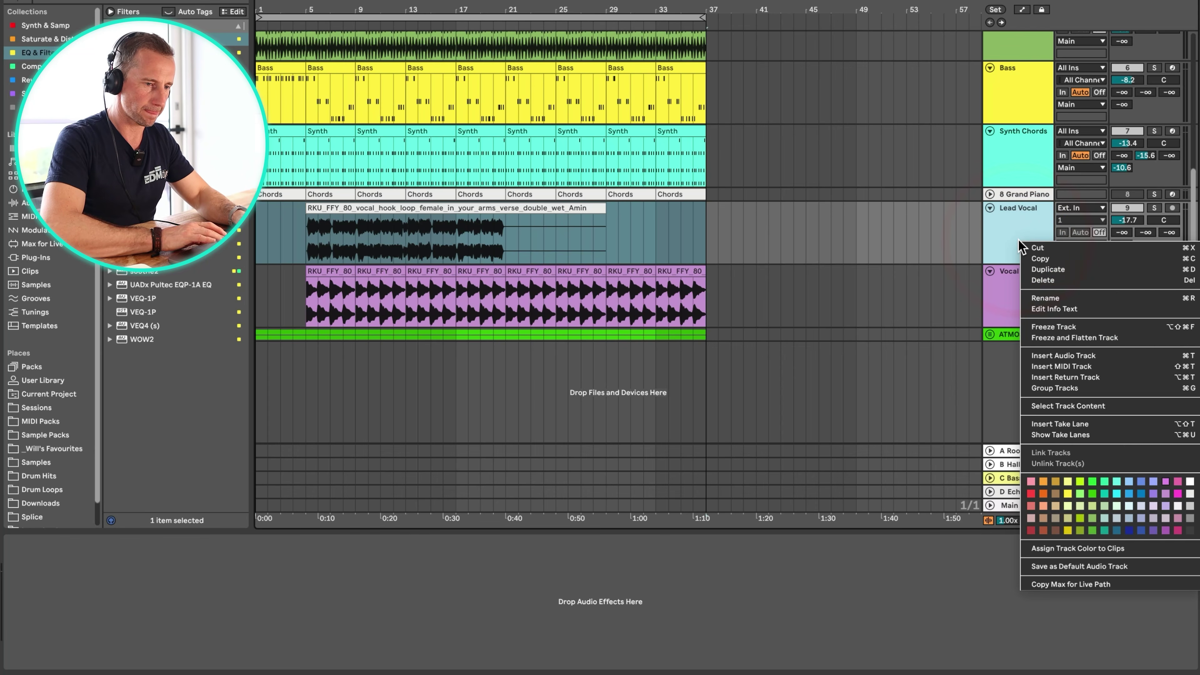
{"action": "left_click", "coordinate": [1042, 550]}
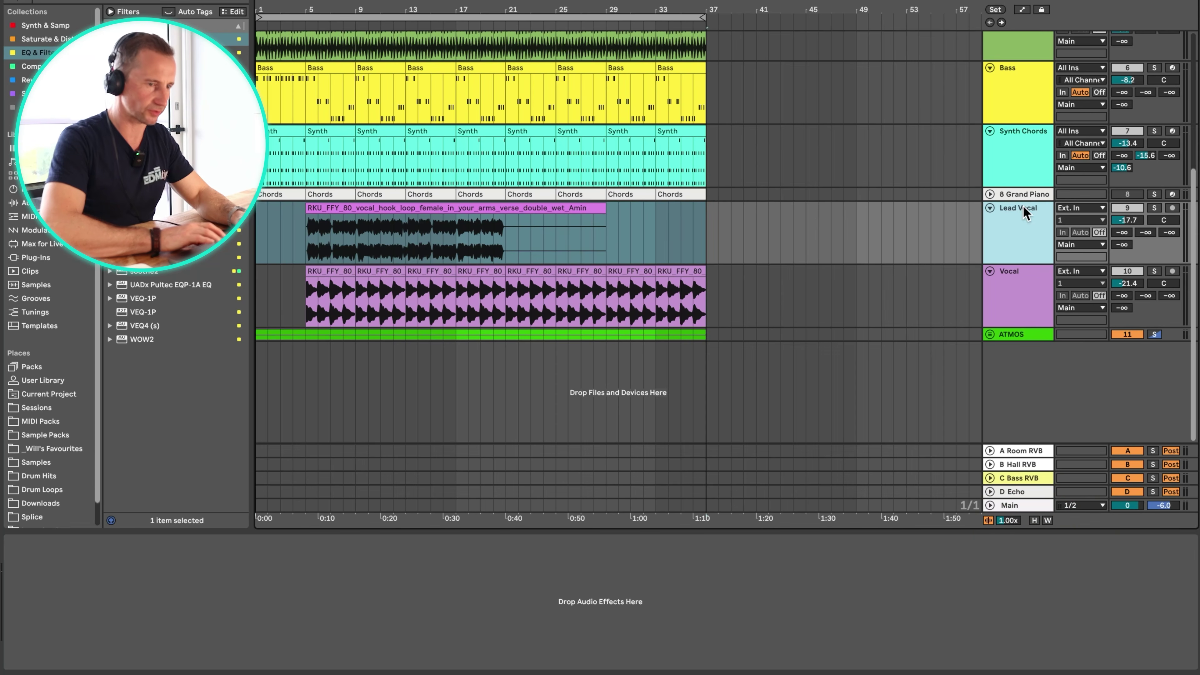
Move the Grand Piano track below the ATMOS group, colour it light blue and apply that colour to its clips
{"action": "left_click_drag", "start_coordinate": [1021, 193], "coordinate": [1017, 335]}
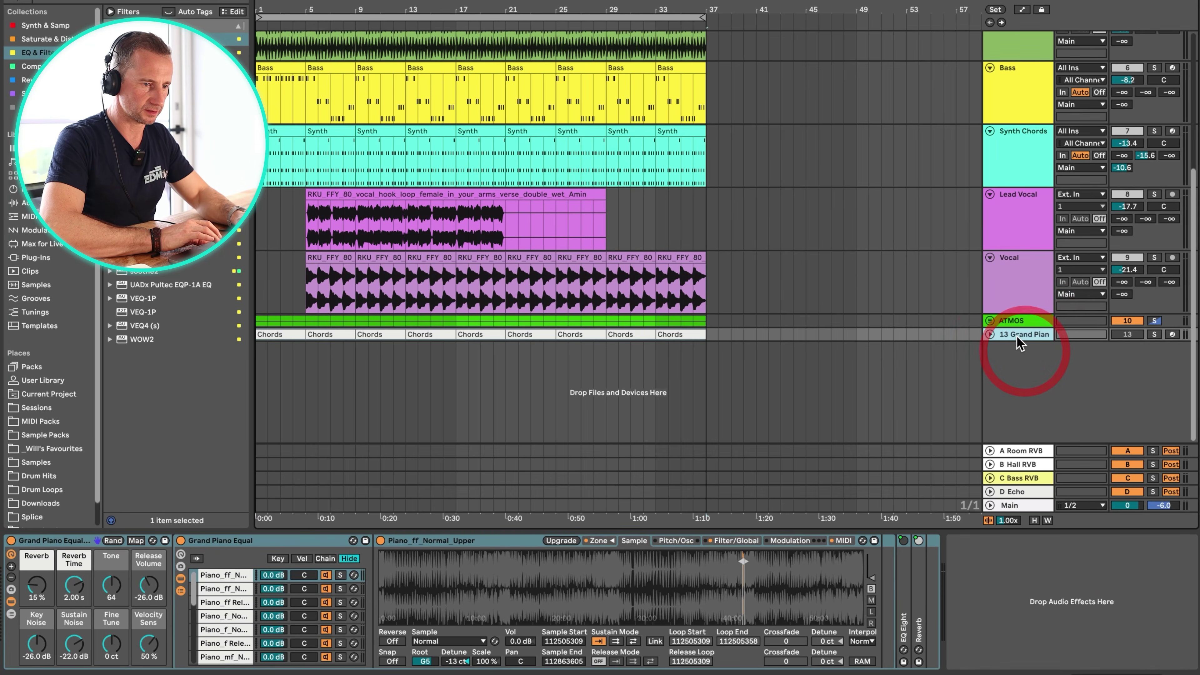
{"action": "right_click", "coordinate": [1019, 338]}
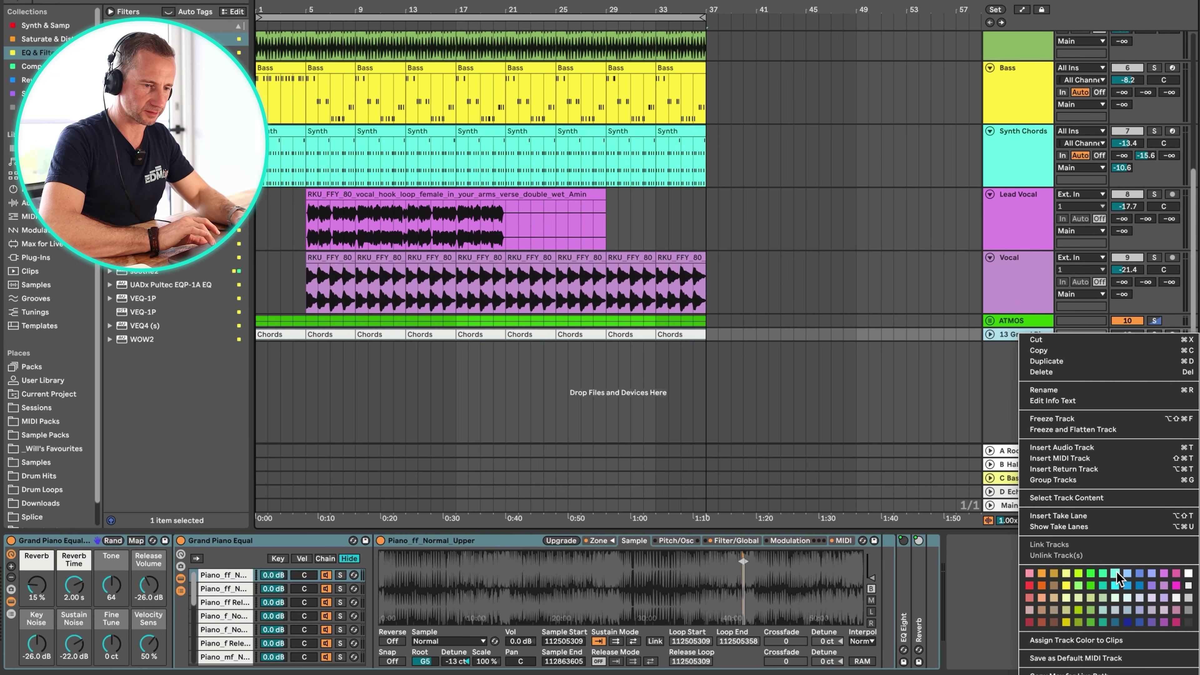
{"action": "left_click", "coordinate": [1125, 571]}
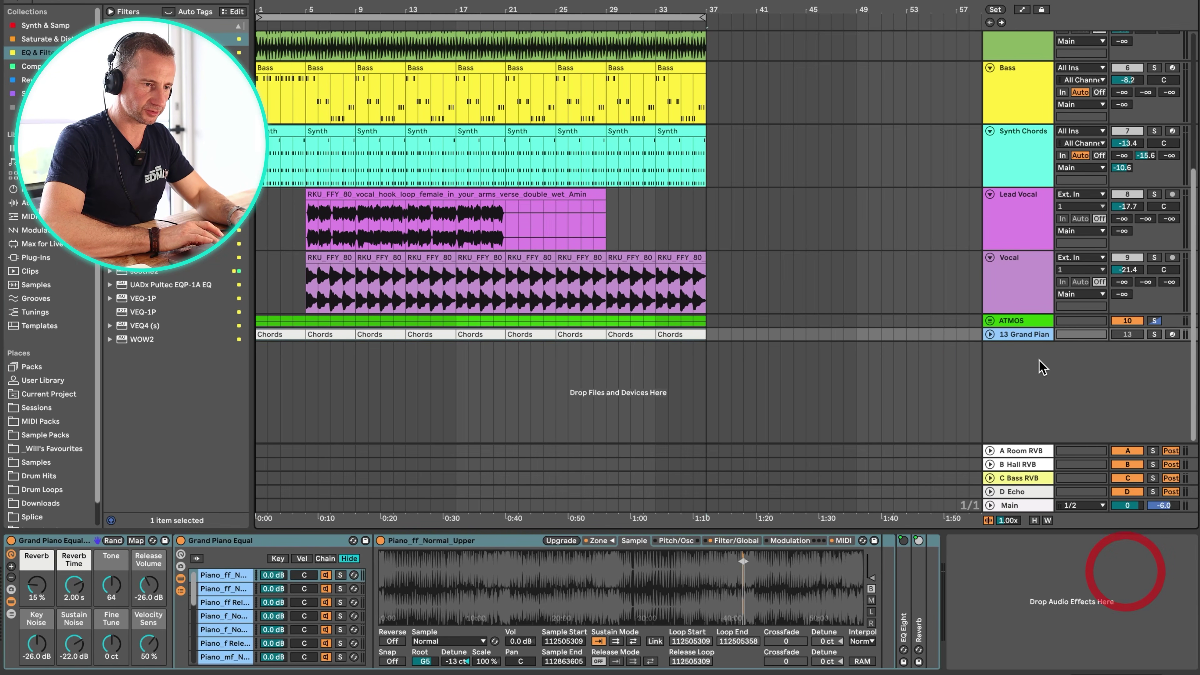
{"action": "right_click", "coordinate": [1017, 338]}
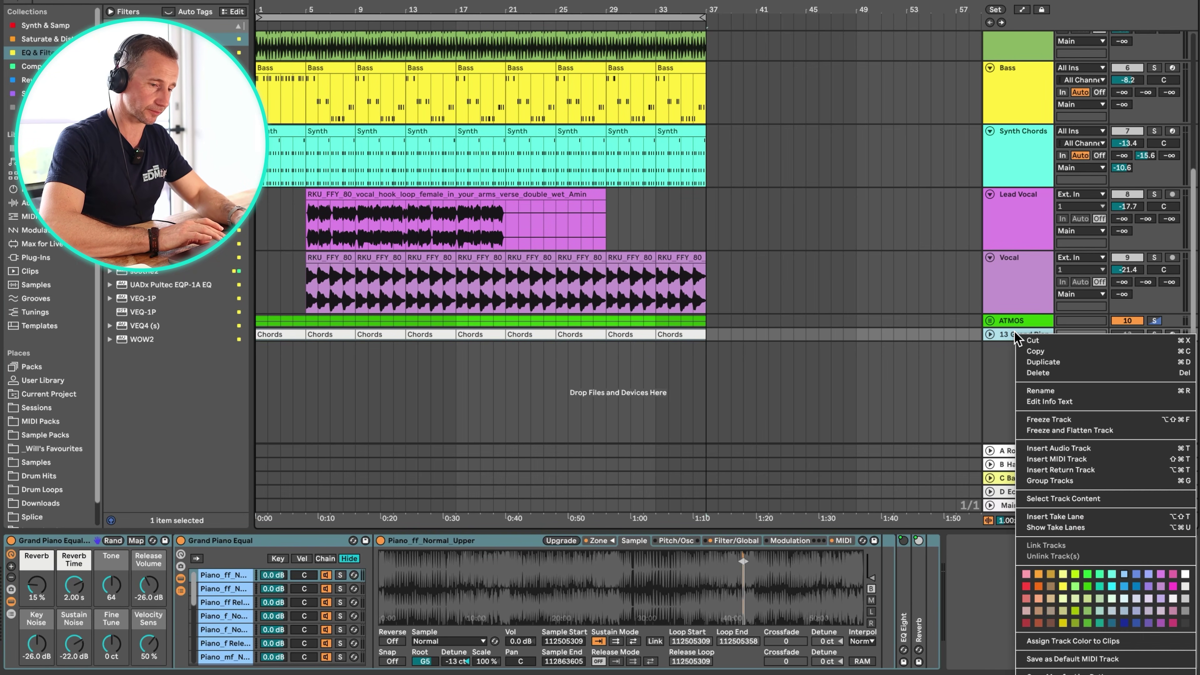
{"action": "left_click", "coordinate": [1067, 646]}
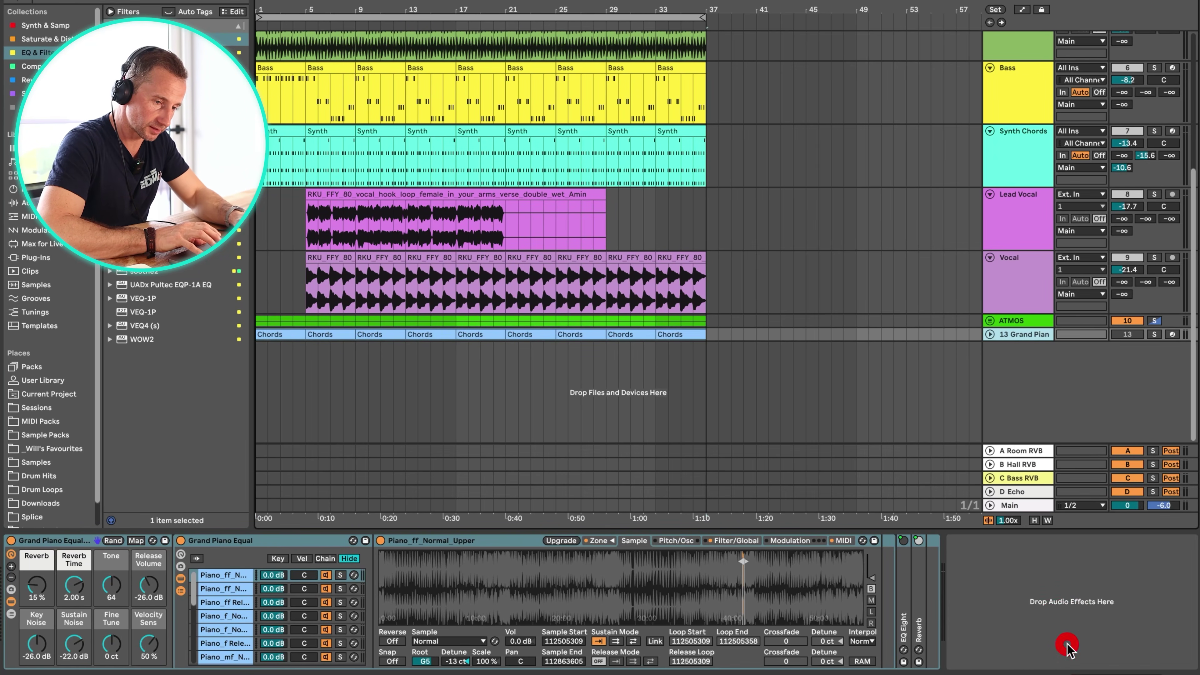
Expand the Grand Piano track, take the ATMOS group out of solo and play the full arrangement
{"action": "left_click", "coordinate": [990, 334]}
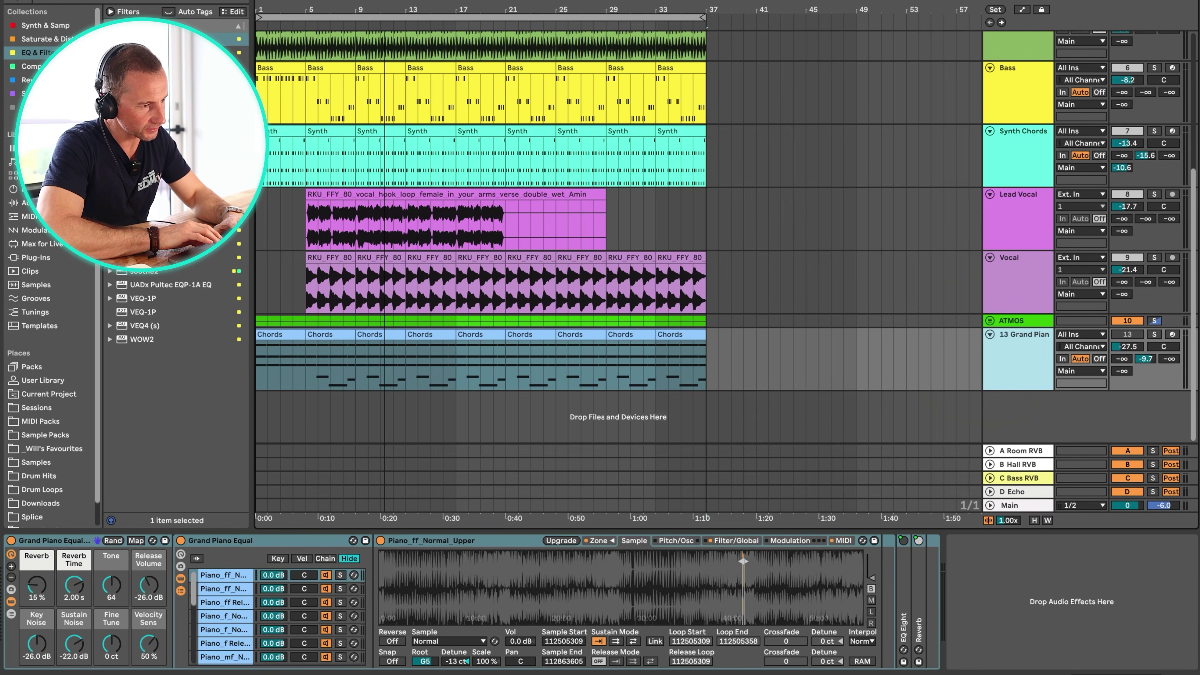
{"action": "left_click", "coordinate": [262, 369]}
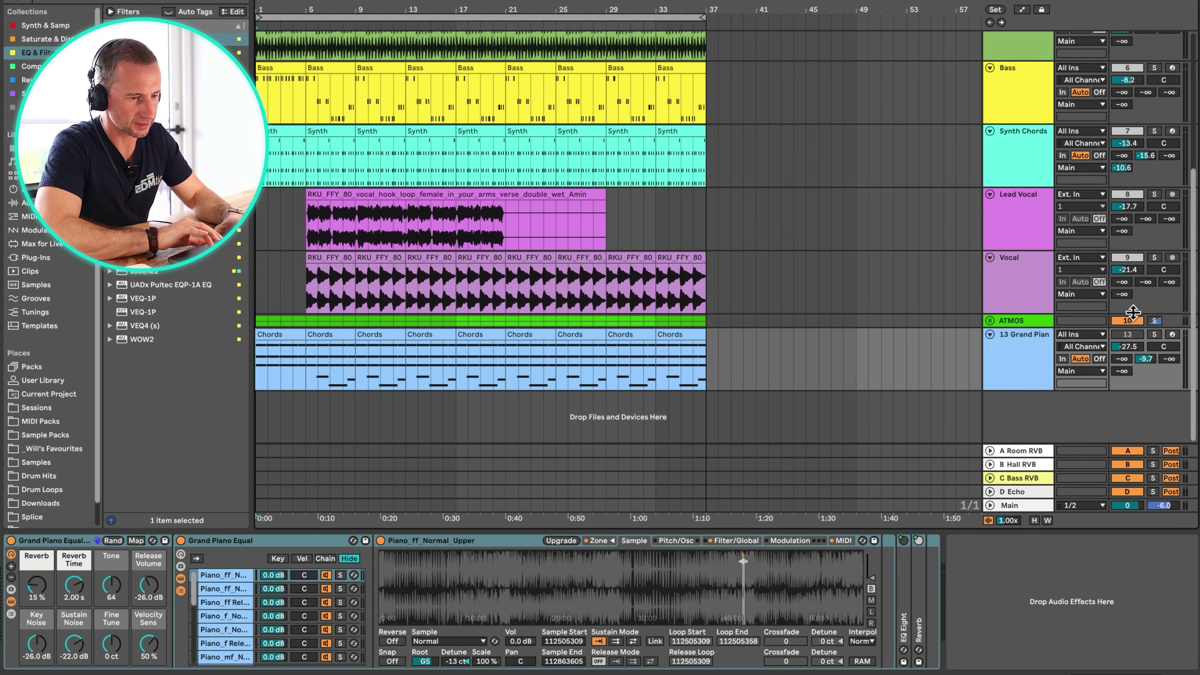
{"action": "left_click", "coordinate": [1149, 321]}
{"action": "key", "text": "space"}
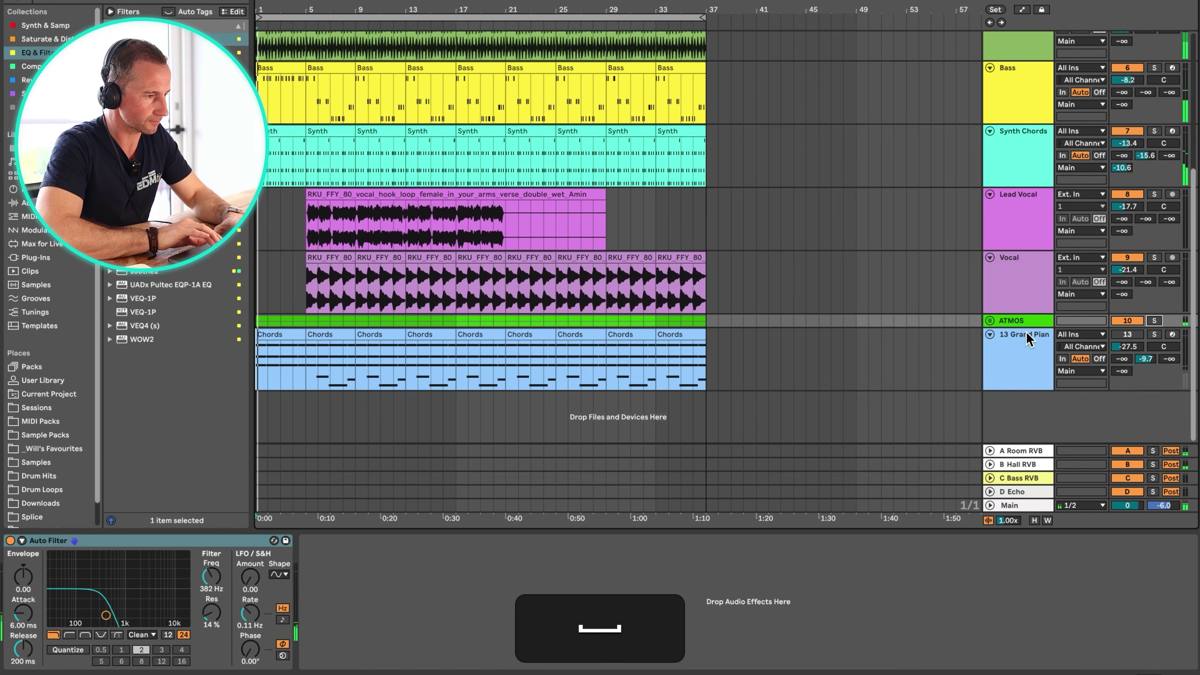
{"action": "scroll", "coordinate": [312, 156], "scroll_direction": "up", "scroll_amount": 4}
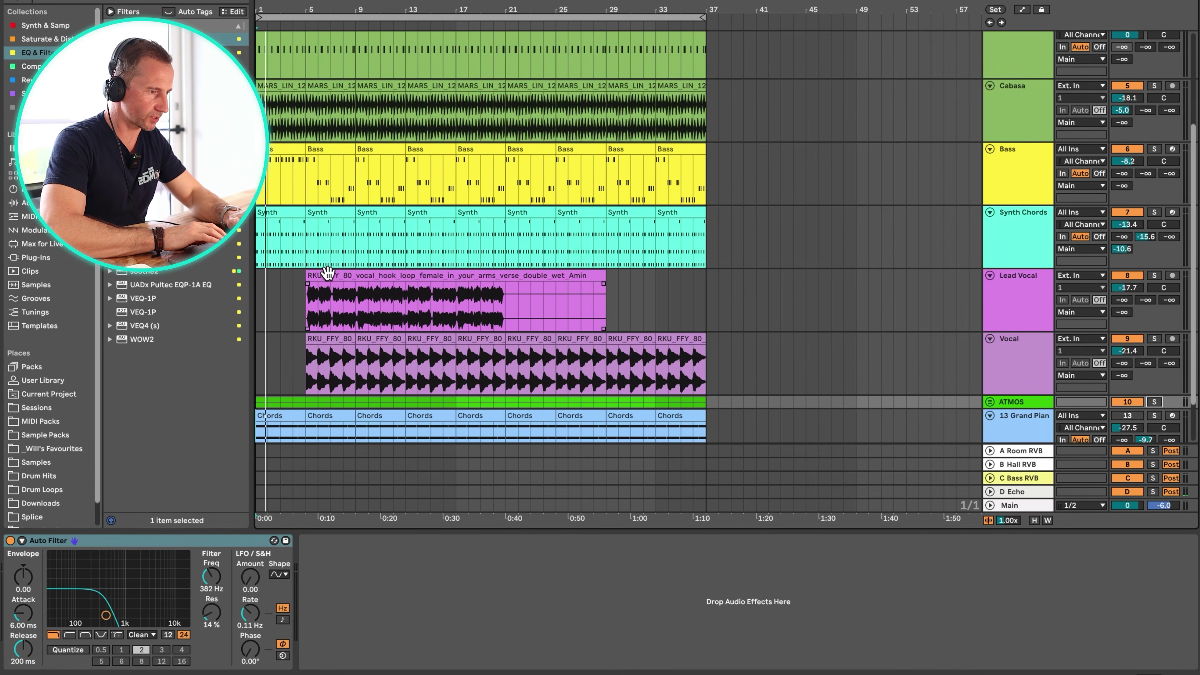
{"action": "left_click_drag", "start_coordinate": [327, 272], "coordinate": [726, 297]}
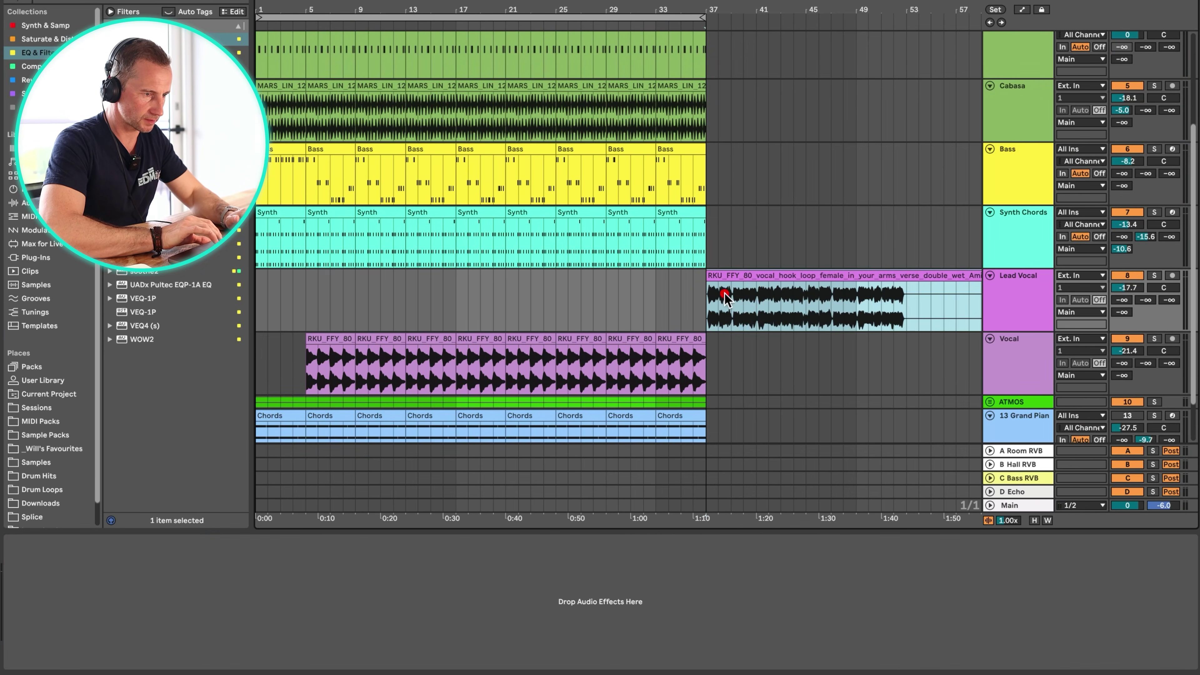
{"action": "key", "text": "super+z"}
{"action": "left_click", "coordinate": [309, 299]}
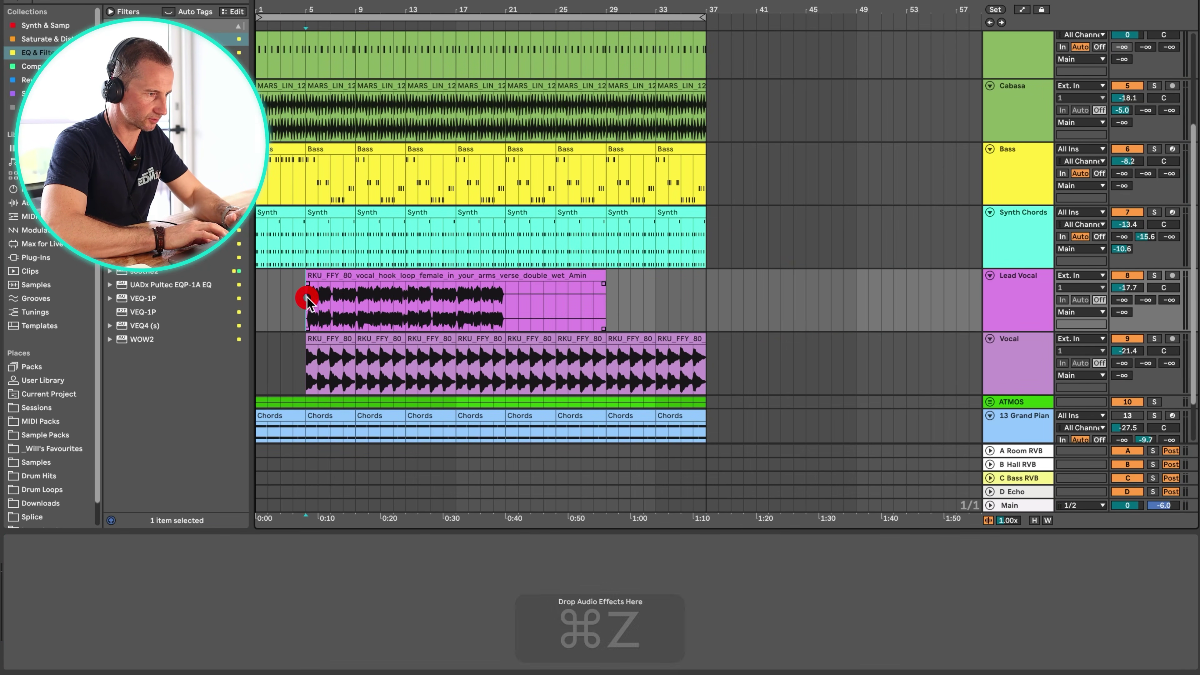
{"action": "left_click_drag", "start_coordinate": [308, 6], "coordinate": [307, 9]}
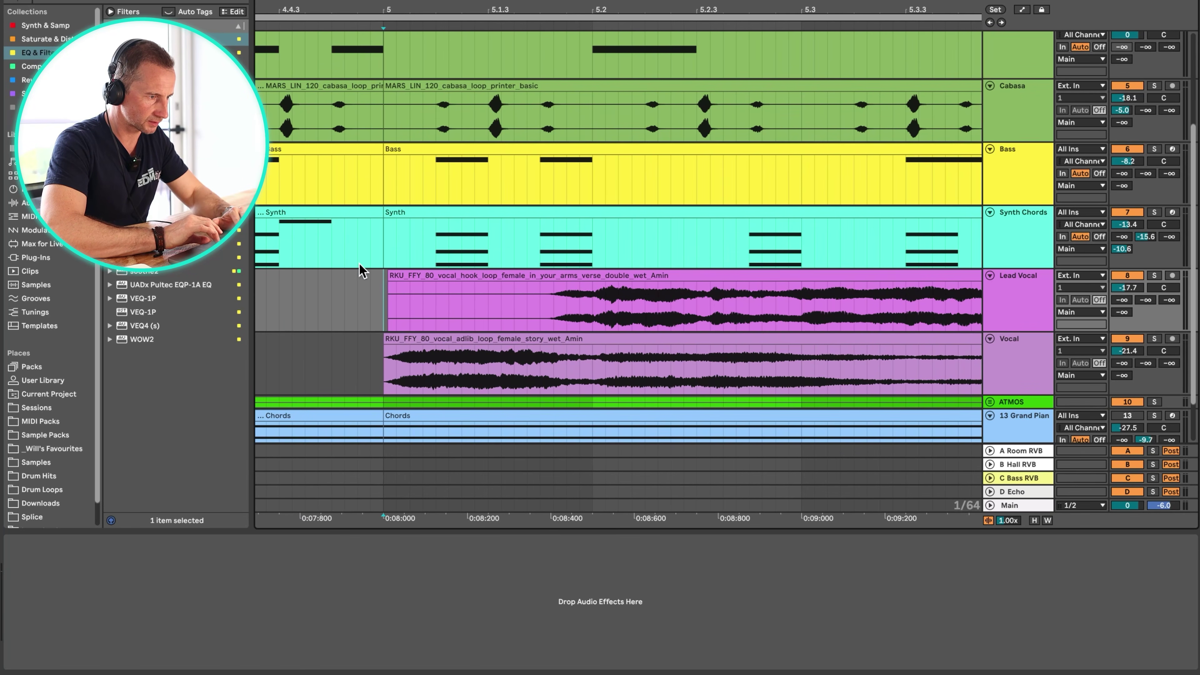
{"action": "scroll", "coordinate": [420, 315], "scroll_direction": "down", "scroll_amount": 5}
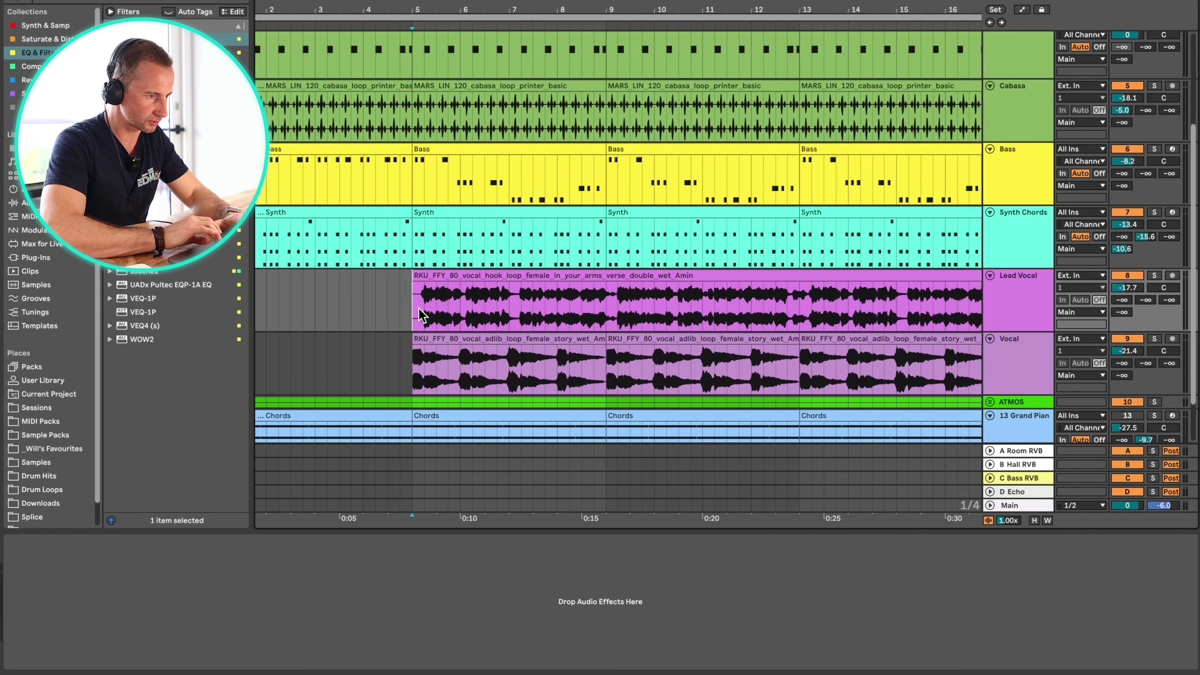
{"action": "scroll", "coordinate": [416, 23], "scroll_direction": "up", "scroll_amount": 10}
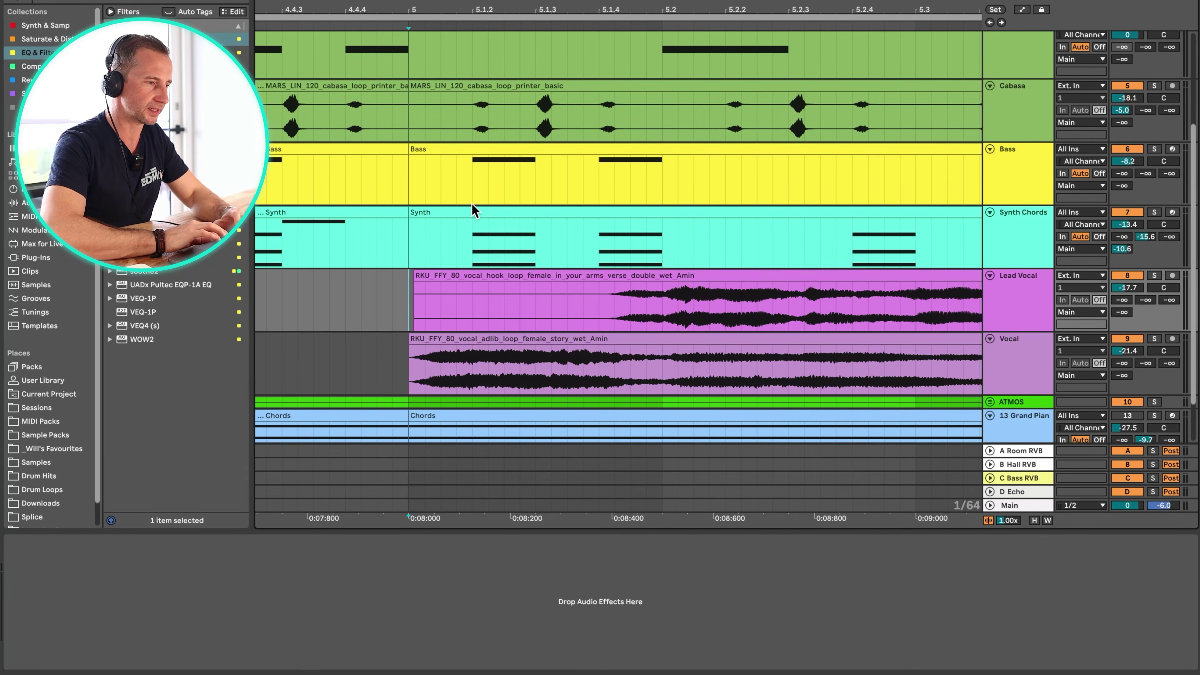
{"action": "mouse_move", "coordinate": [459, 278]}
{"action": "left_mouse_down"}
{"action": "mouse_move", "coordinate": [448, 286]}
{"action": "mouse_move", "coordinate": [456, 277]}
{"action": "left_mouse_up"}
{"action": "key", "text": "super+z"}
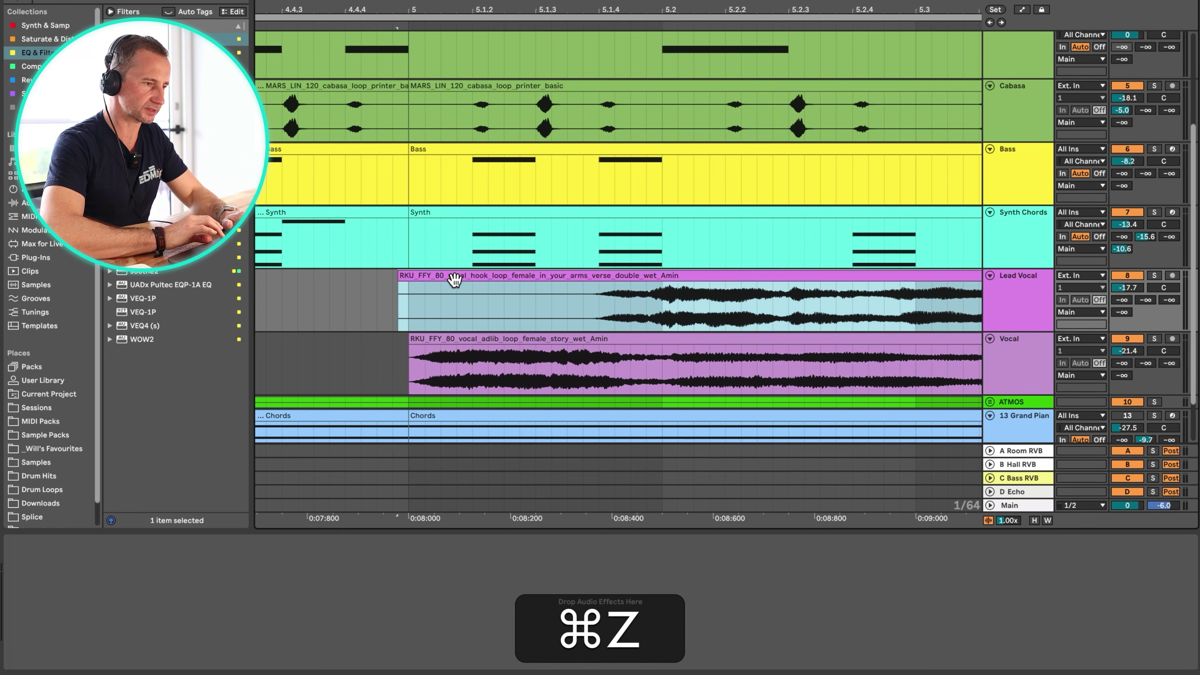
Consolidate the Lead Vocal audio from bar 5 to bar 21 into one clip starting exactly on bar 5
{"action": "left_click", "coordinate": [398, 301]}
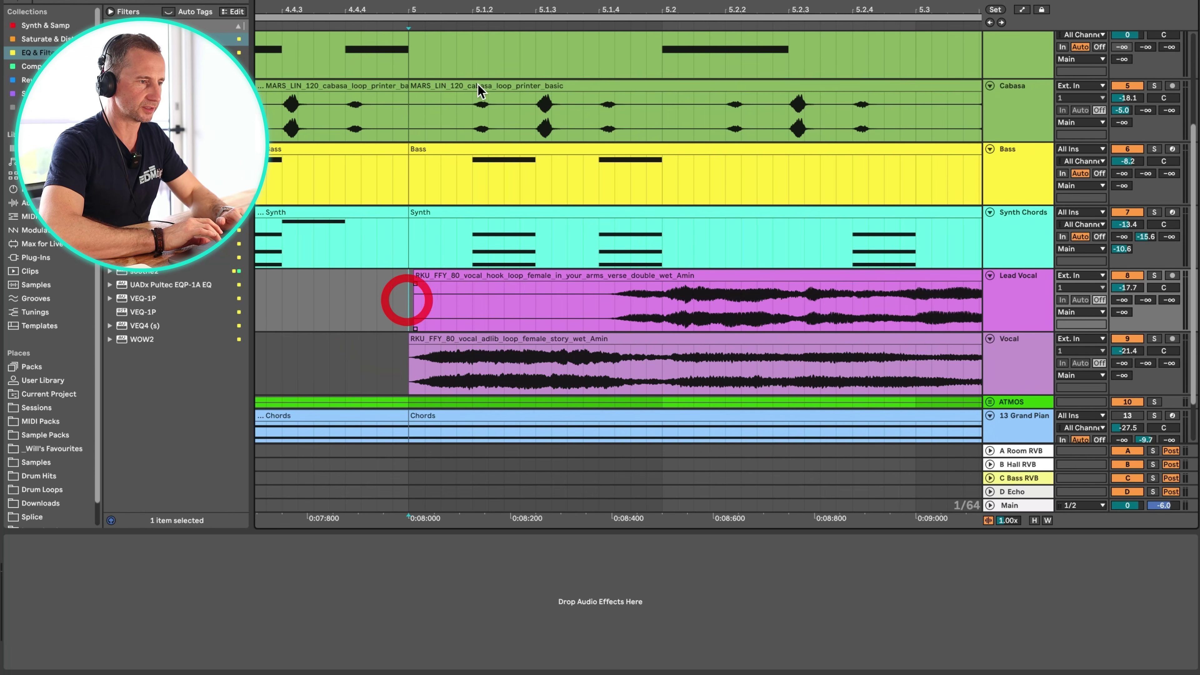
{"action": "scroll", "coordinate": [509, 23], "scroll_direction": "down", "scroll_amount": 5}
{"action": "left_click_drag", "start_coordinate": [509, 12], "coordinate": [306, 12]}
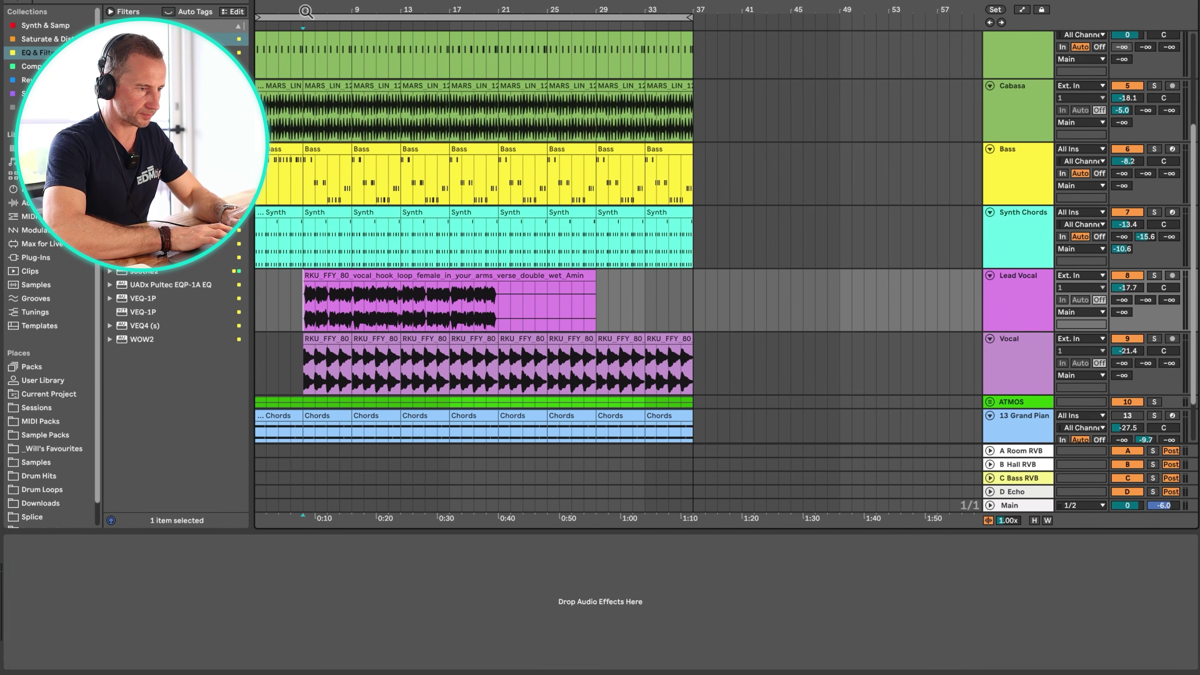
{"action": "left_click", "coordinate": [498, 303], "text": "shift"}
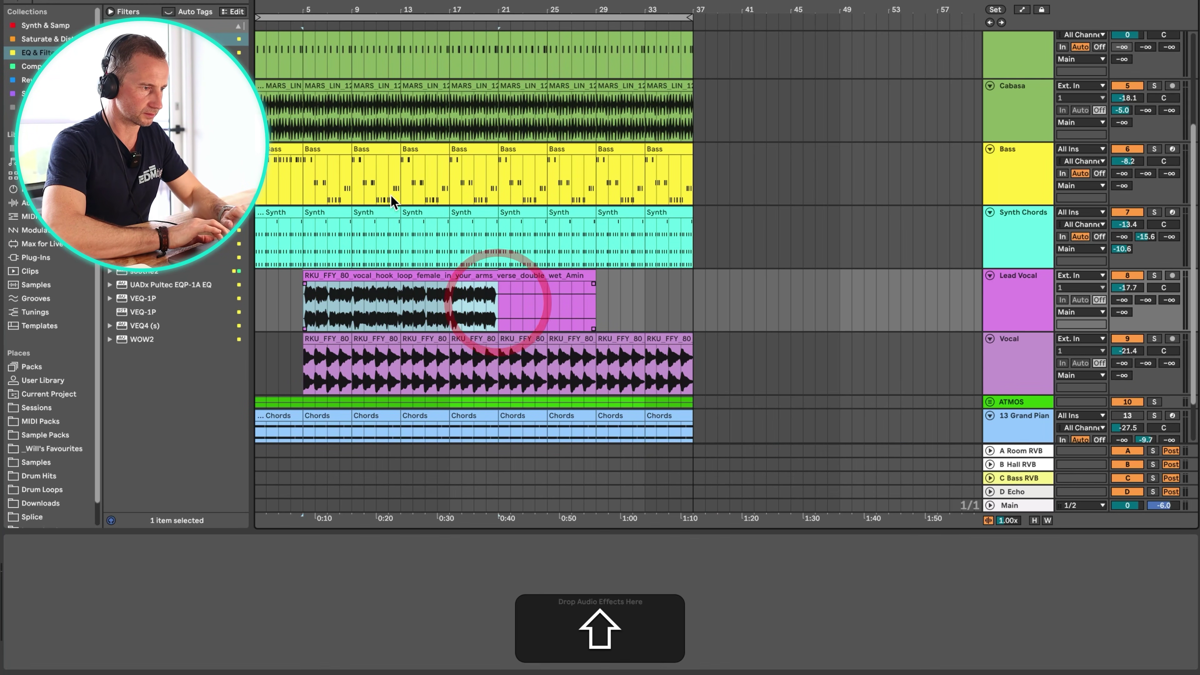
{"action": "left_click_drag", "start_coordinate": [301, 10], "coordinate": [301, 145]}
{"action": "key", "text": "super"}
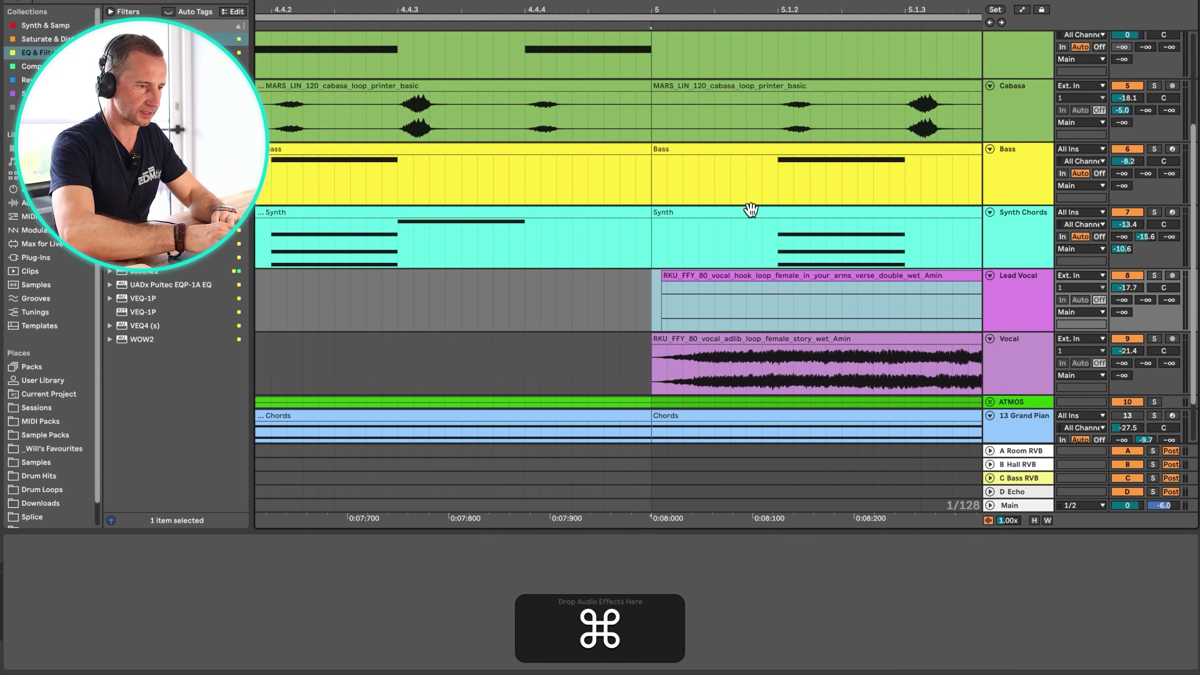
{"action": "key", "text": "super+j"}
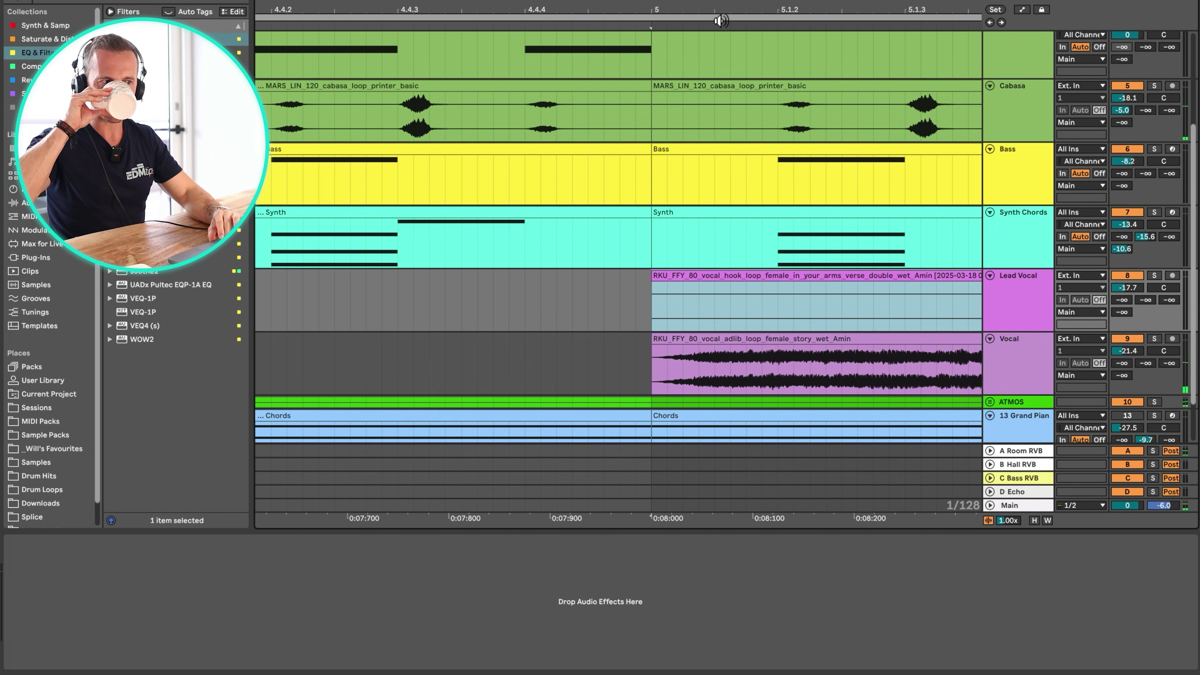
{"action": "left_click_drag", "start_coordinate": [722, 8], "coordinate": [320, 8]}
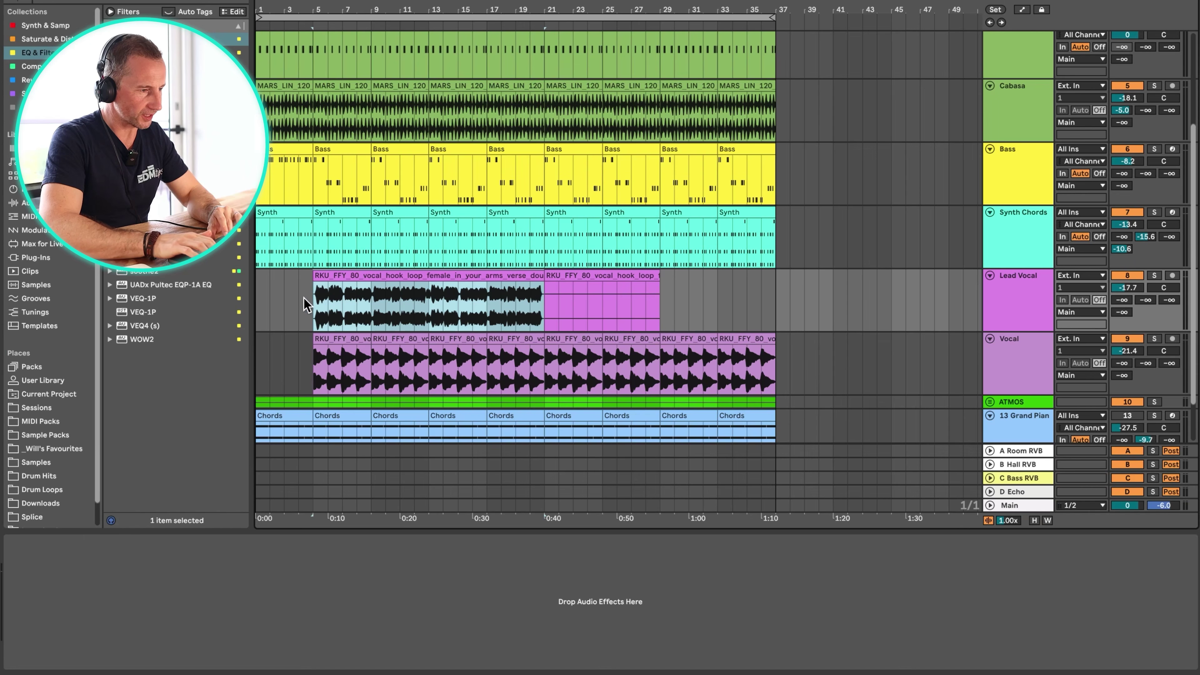
Delete the Kicks clip in bars 1 to 4 and remove the Ref Track
{"action": "scroll", "coordinate": [525, 114], "scroll_direction": "up", "scroll_amount": 5}
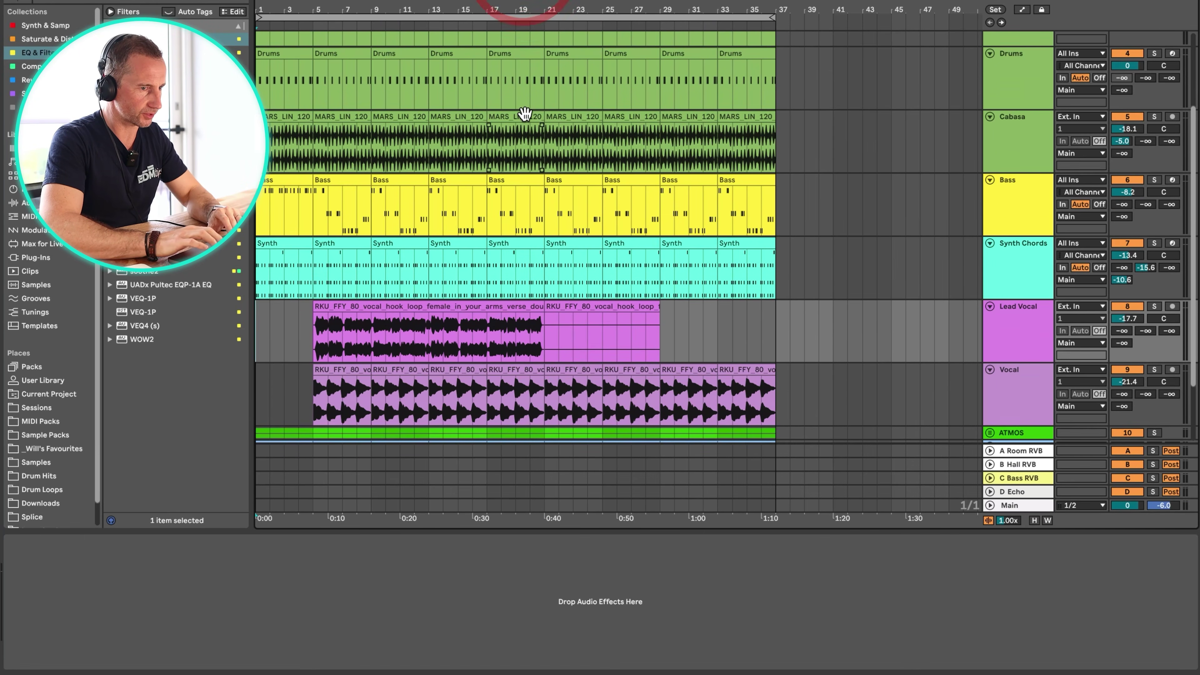
{"action": "left_click", "coordinate": [298, 116]}
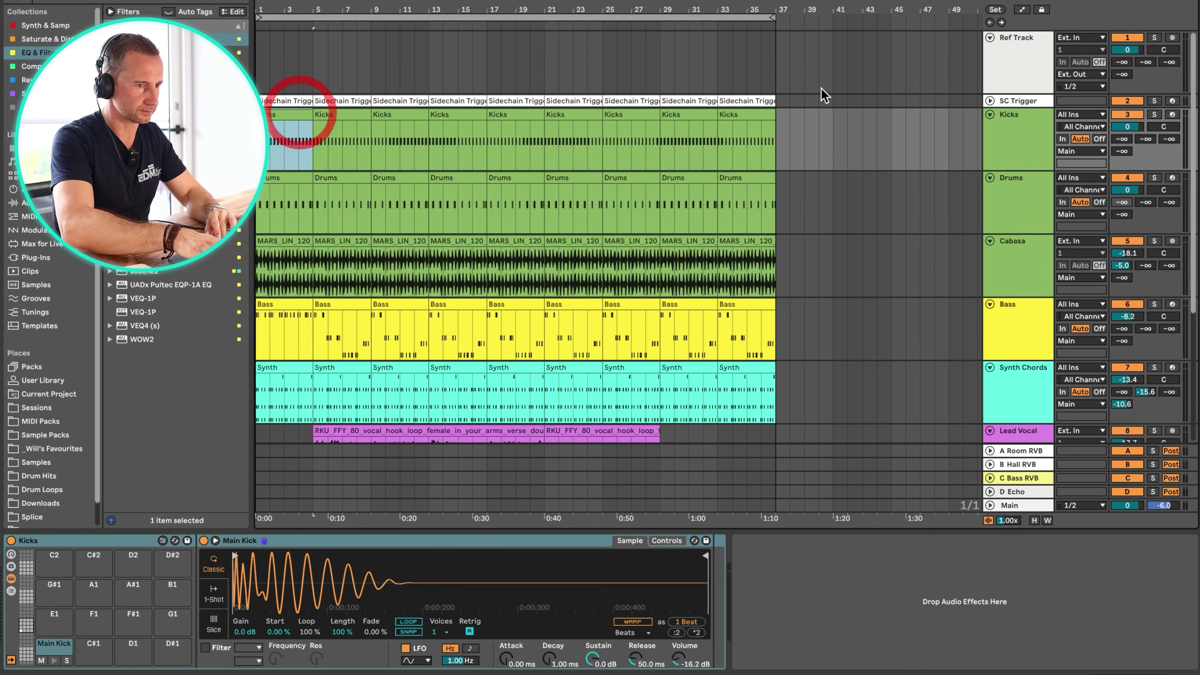
{"action": "key", "text": "BackSpace"}
{"action": "left_click", "coordinate": [1002, 50]}
{"action": "key", "text": "BackSpace"}
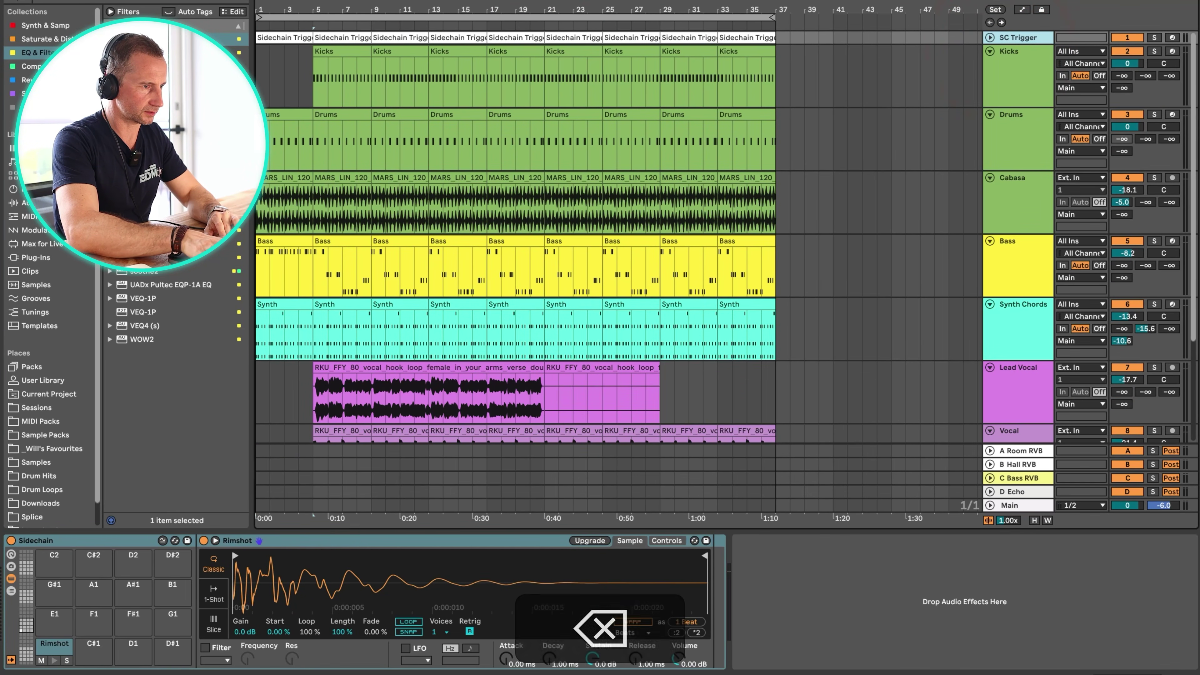
{"action": "key", "text": "space"}
{"action": "scroll", "coordinate": [279, 232], "scroll_direction": "down", "scroll_amount": 3}
{"action": "left_click", "coordinate": [281, 228]}
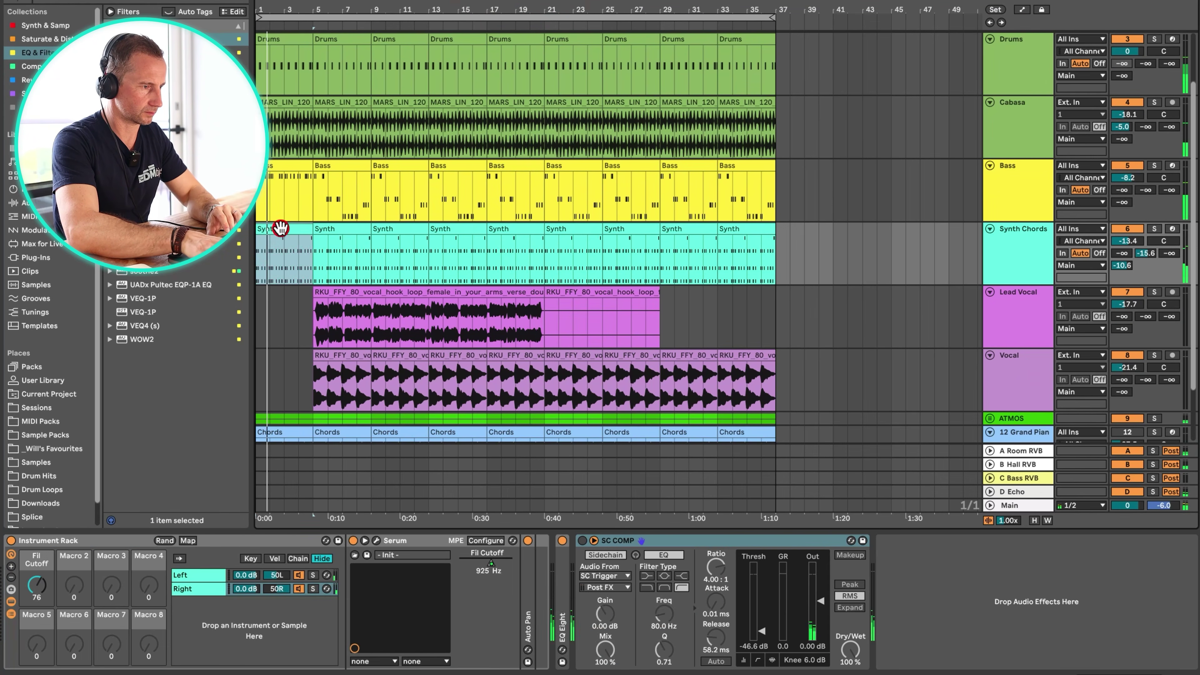
{"action": "key", "text": "BackSpace"}
{"action": "left_click", "coordinate": [274, 166]}
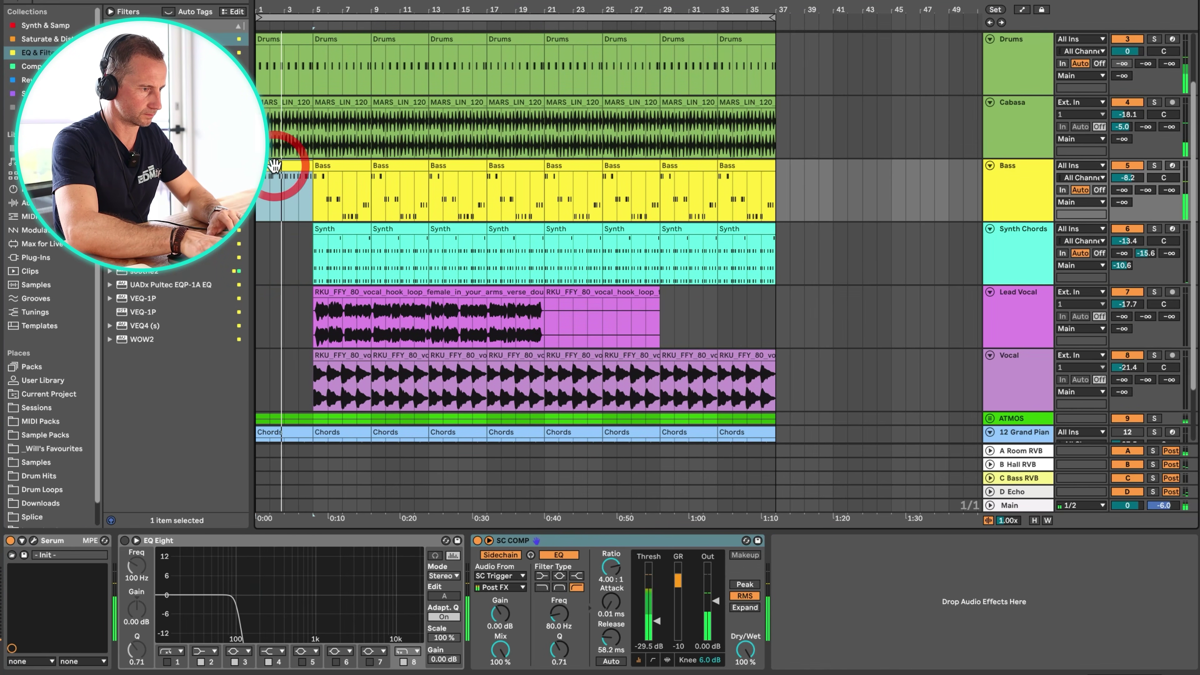
{"action": "key", "text": "space"}
{"action": "key", "text": "super+z"}
Delete the Bass clip in bars 1 to 4
{"action": "left_click", "coordinate": [274, 166]}
{"action": "key", "text": "super+BackSpace"}
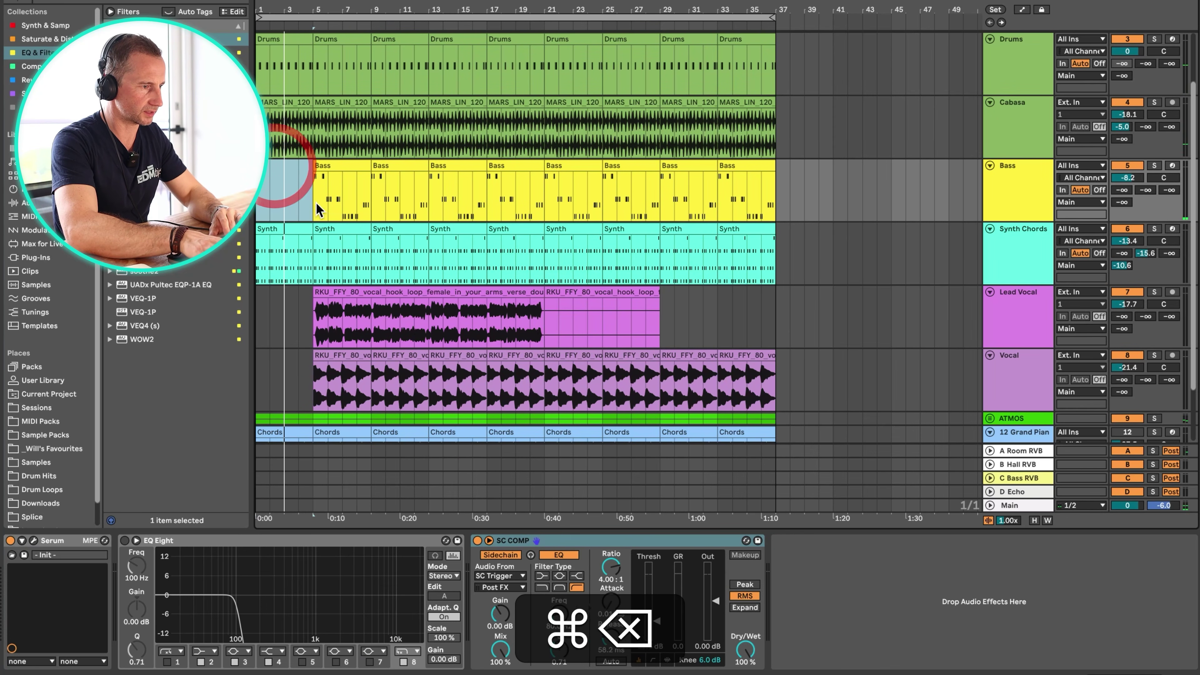
Lower the Synth Chords rack's Fil Cutoff macro to 37 during playback and show its automation in a new lane
{"action": "left_click", "coordinate": [278, 229]}
{"action": "left_click", "coordinate": [1007, 257]}
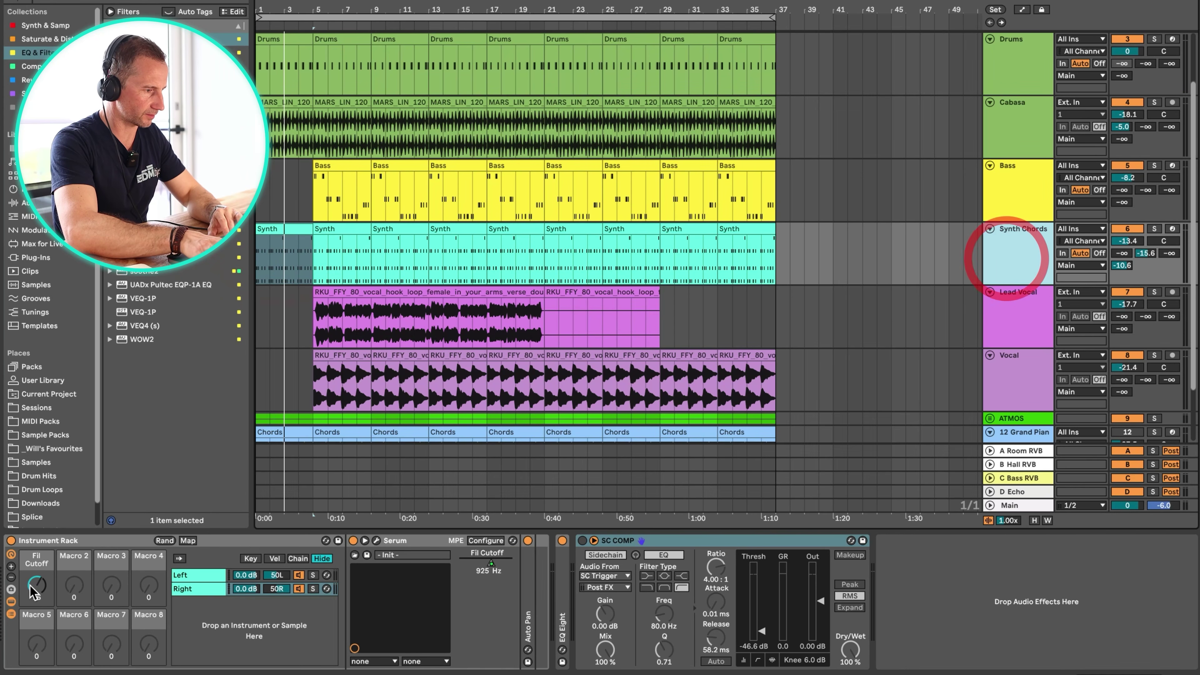
{"action": "left_click_drag", "start_coordinate": [30, 586], "coordinate": [30, 544]}
{"action": "left_click_drag", "start_coordinate": [36, 585], "coordinate": [38, 591]}
{"action": "key", "text": "space"}
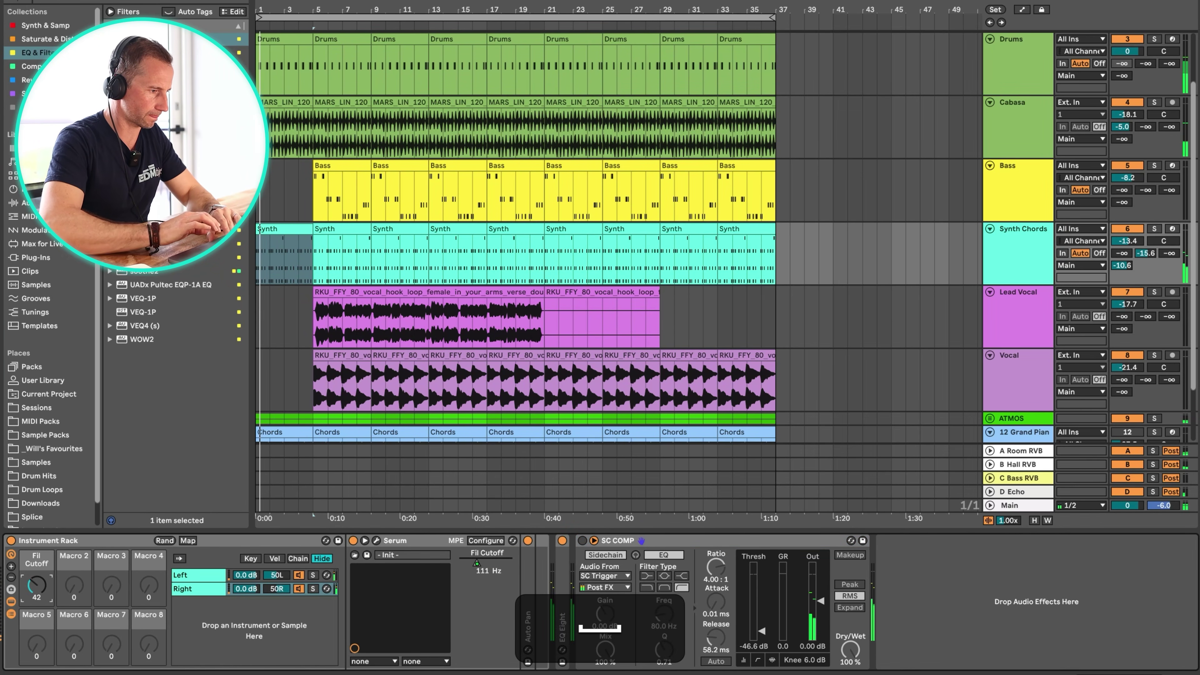
{"action": "right_click", "coordinate": [37, 589]}
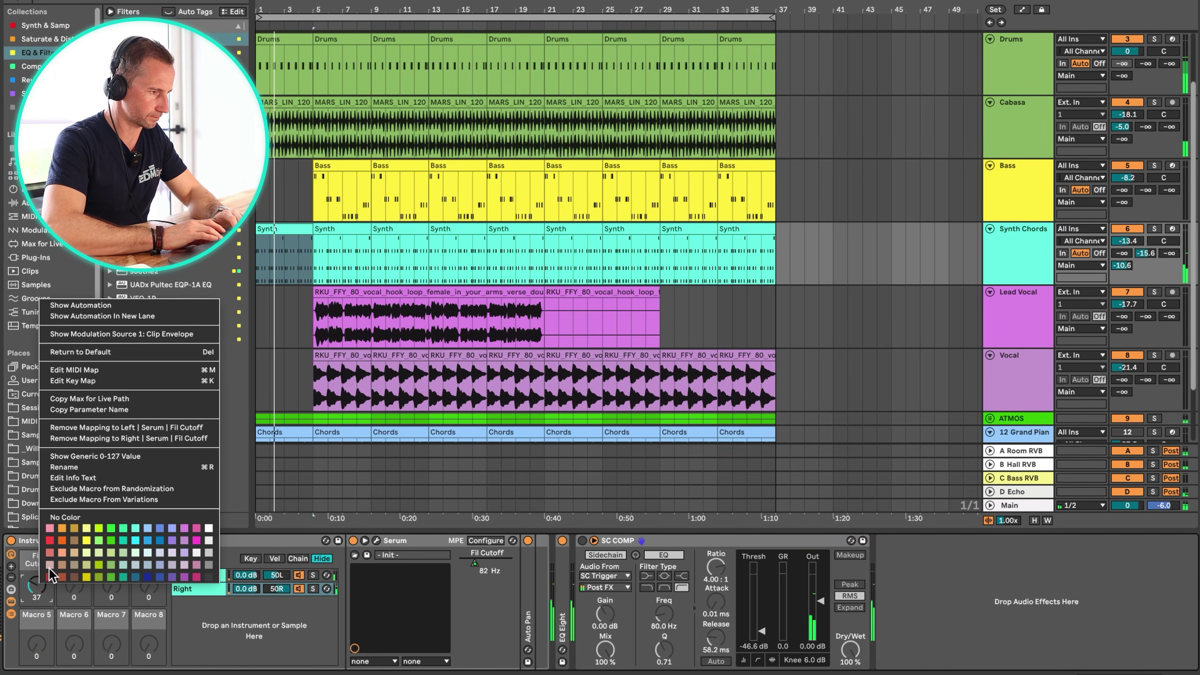
{"action": "left_click", "coordinate": [125, 317]}
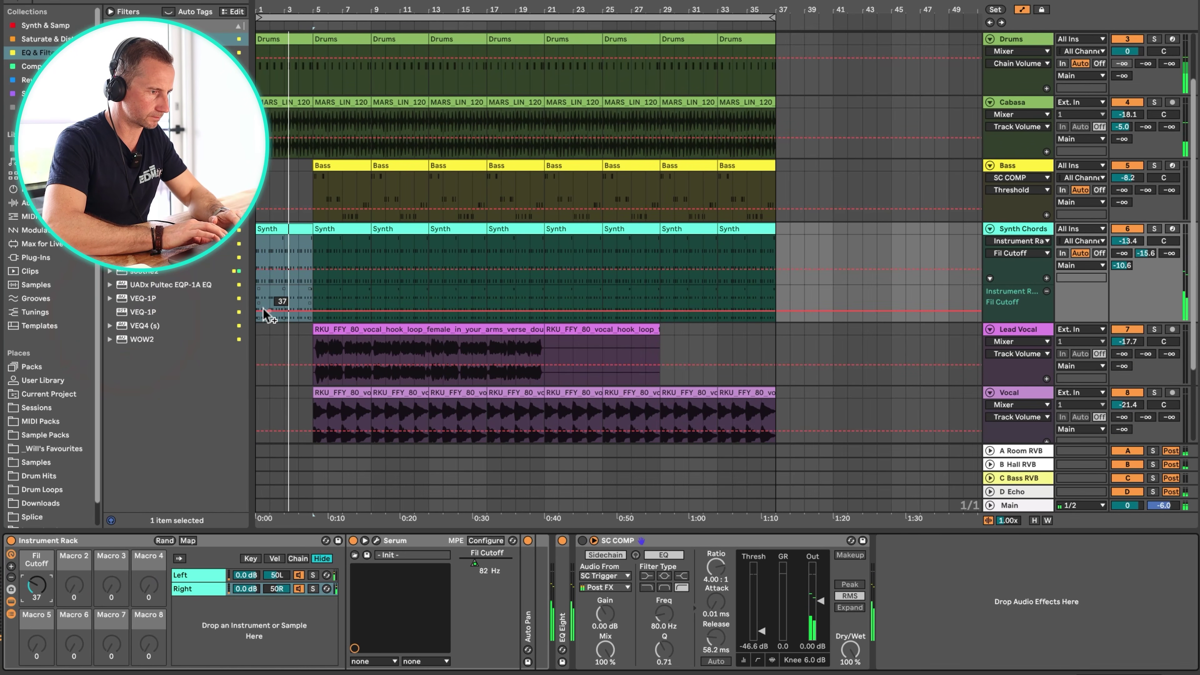
Delete the Bass clip in bars 5 to 8 and select the consolidated Lead Vocal clip
{"action": "left_click", "coordinate": [357, 166]}
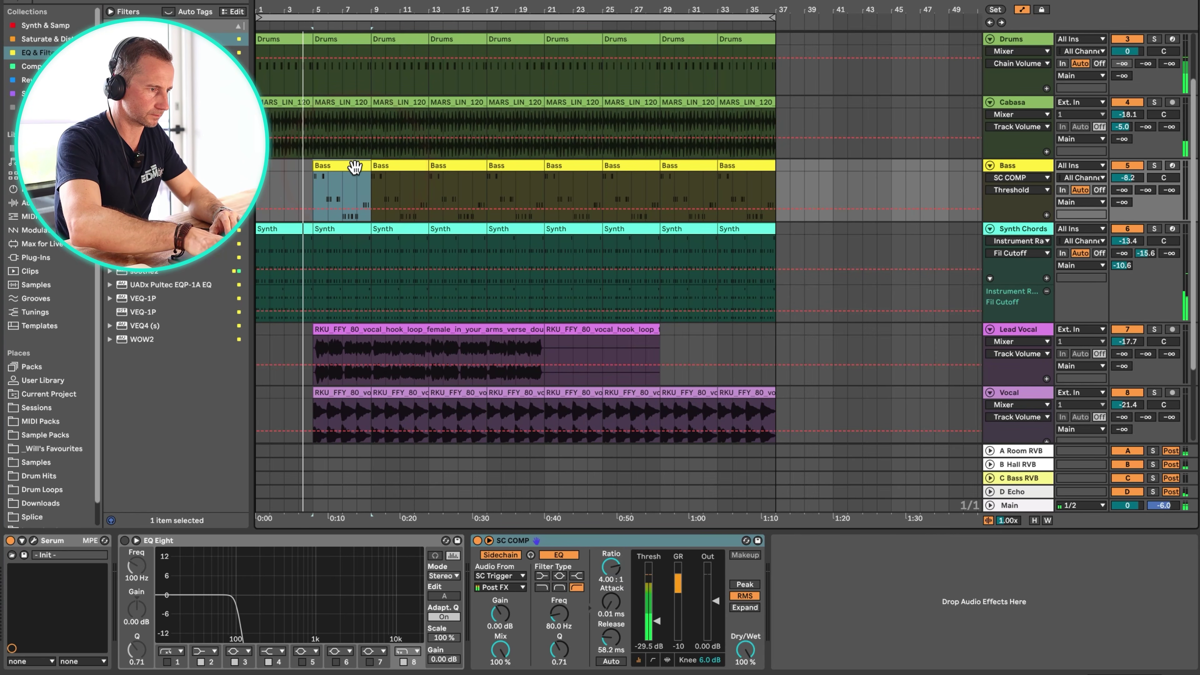
{"action": "key", "text": "BackSpace"}
{"action": "left_click", "coordinate": [350, 333]}
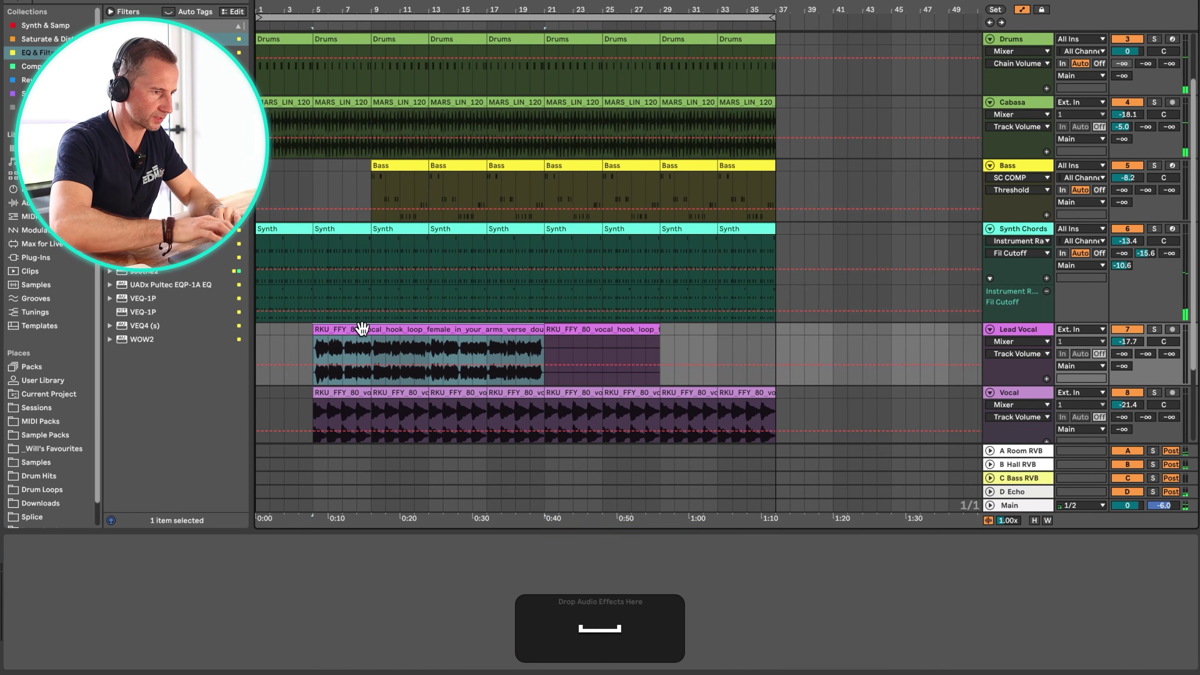
Place the insertion point at bar 37 on the Lead Vocal track and turn off the automation view
{"action": "key", "text": "a"}
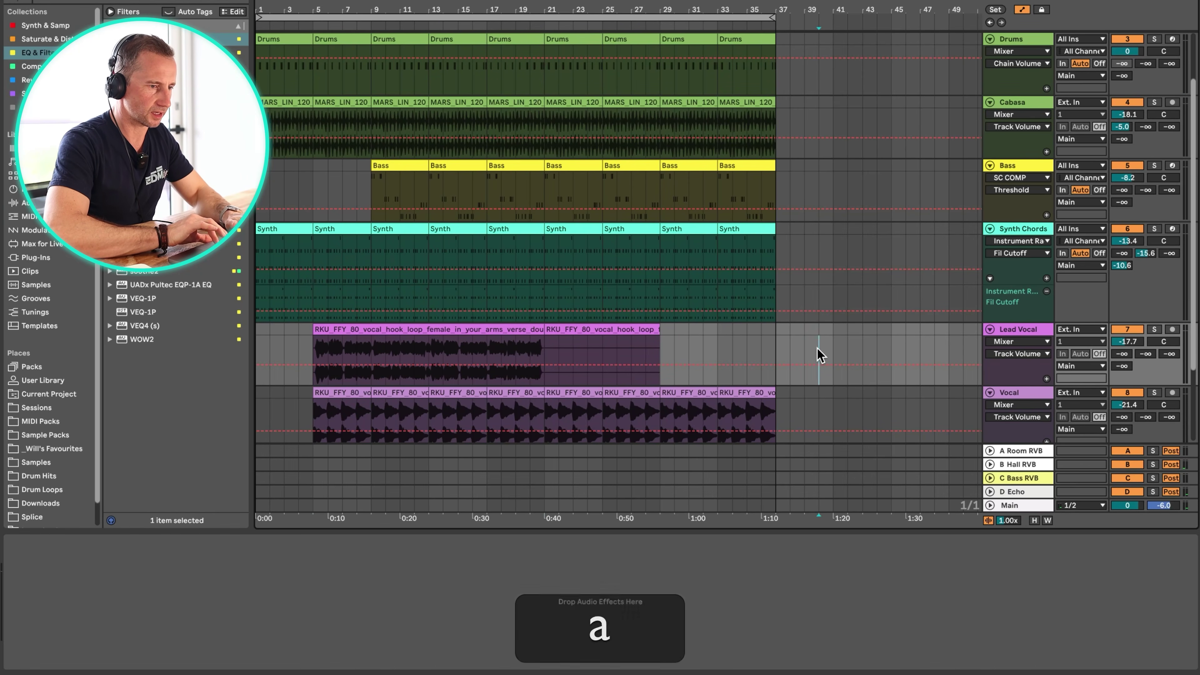
{"action": "left_click", "coordinate": [818, 348]}
{"action": "left_click", "coordinate": [780, 338]}
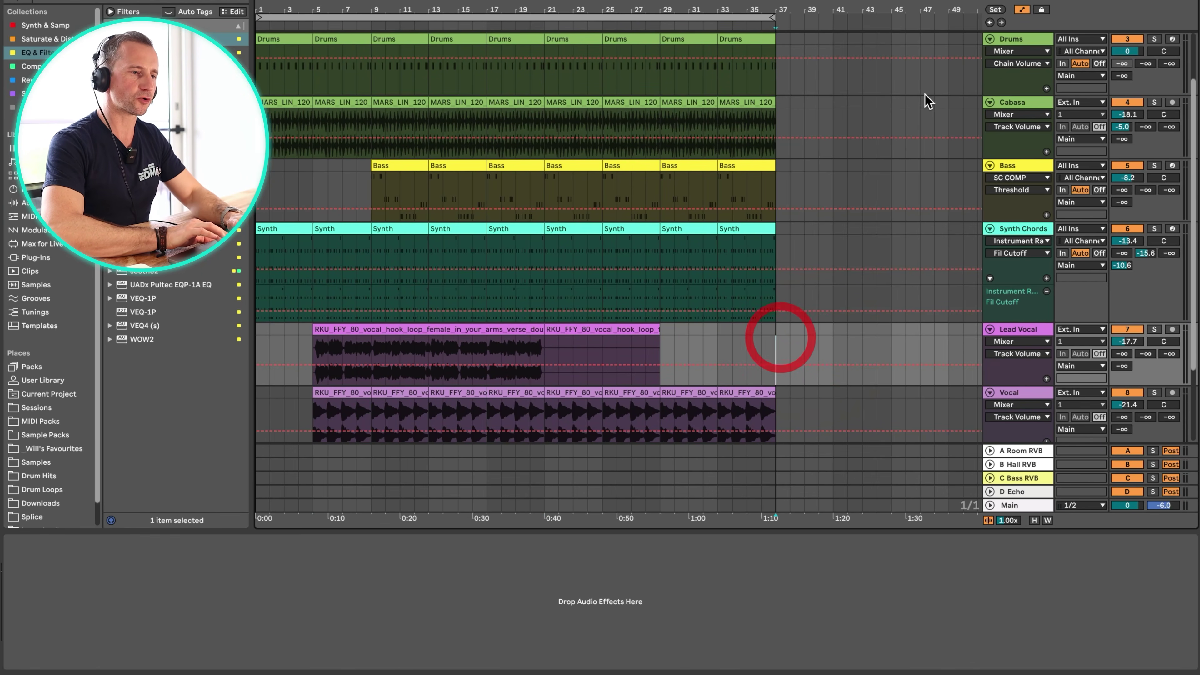
{"action": "left_click", "coordinate": [1022, 10]}
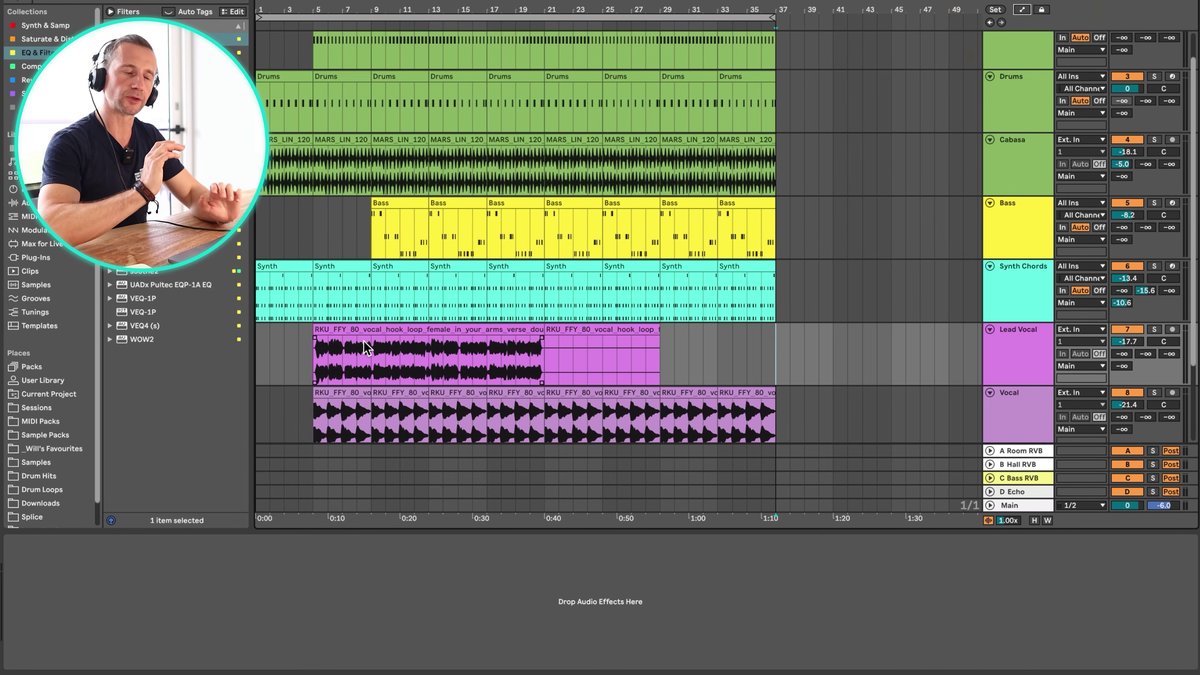
Delete the second Lead Vocal clip and move the remaining vocal clip to start at bar 17
{"action": "left_click_drag", "start_coordinate": [360, 10], "coordinate": [359, 3]}
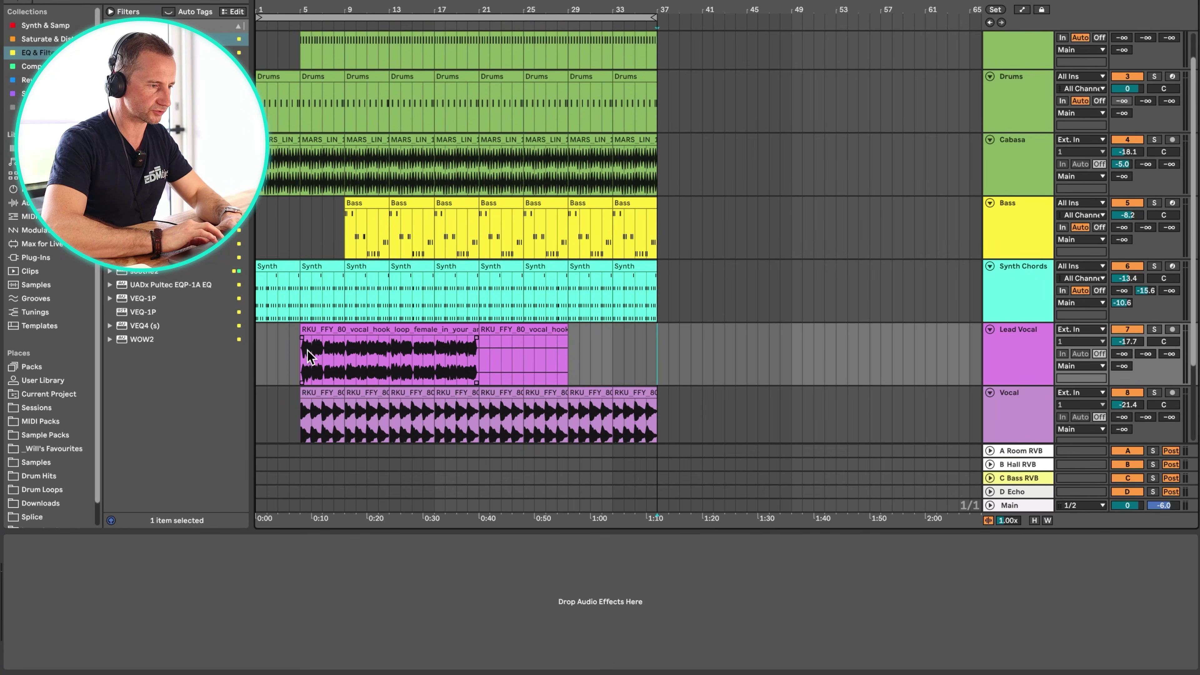
{"action": "left_click", "coordinate": [549, 335]}
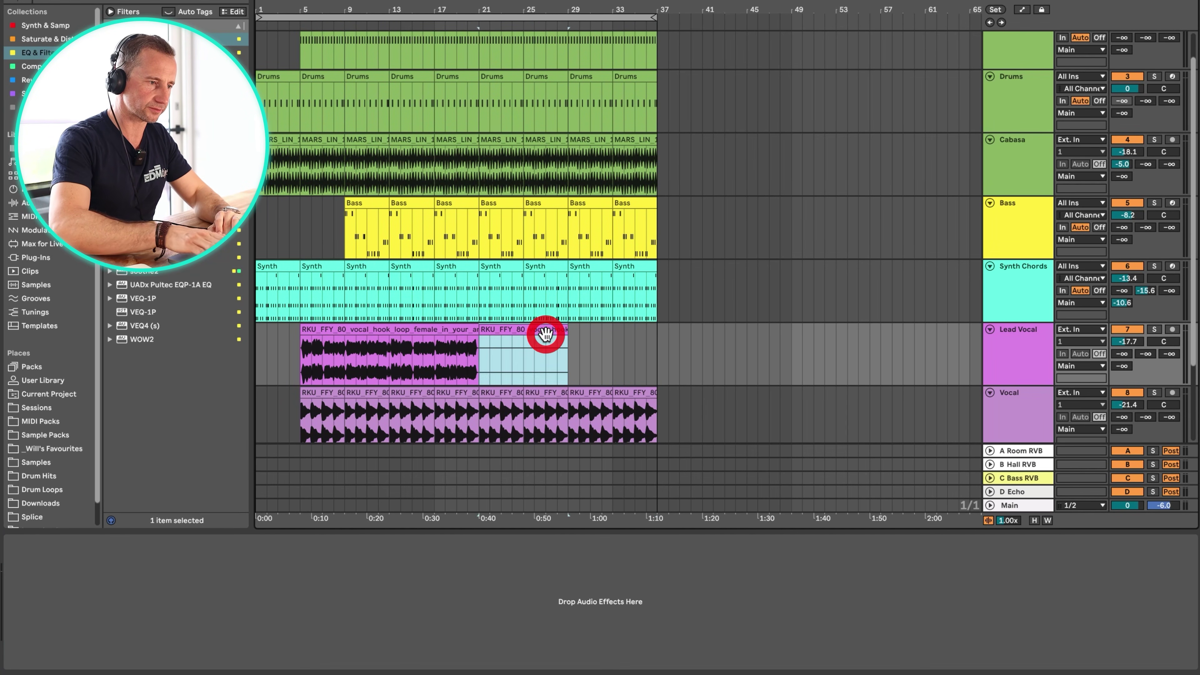
{"action": "key", "text": "BackSpace"}
{"action": "left_click", "coordinate": [399, 332]}
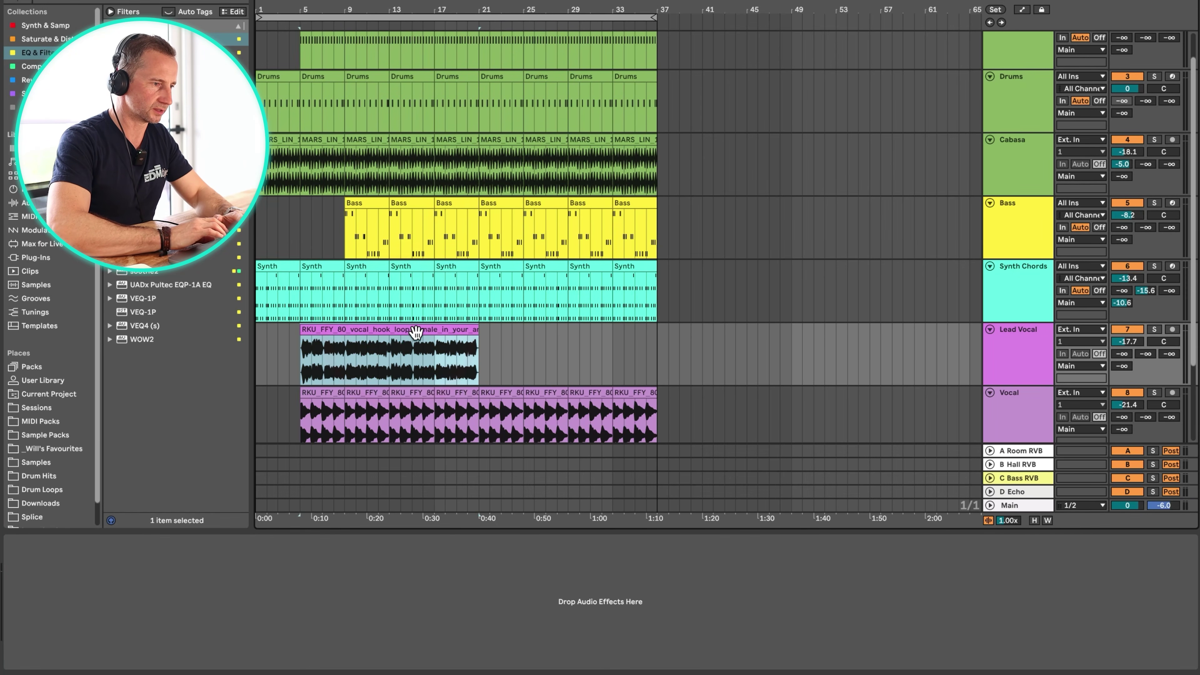
{"action": "left_click_drag", "start_coordinate": [400, 332], "coordinate": [536, 335]}
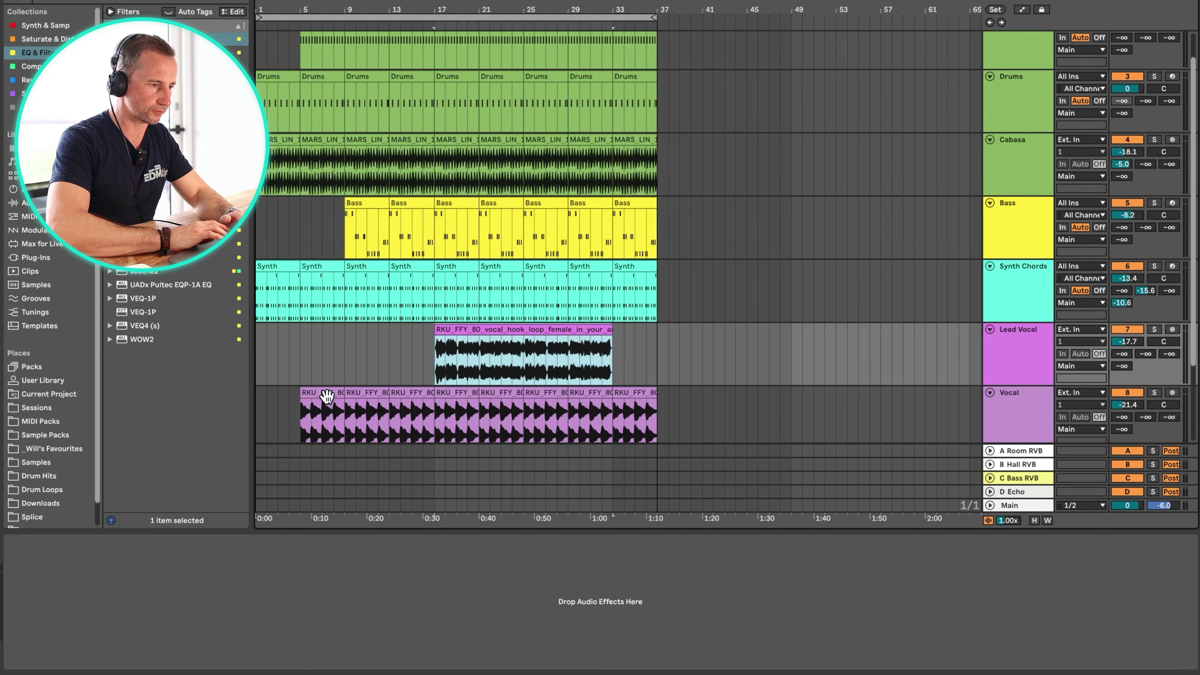
Delete the Vocal track's clips from bar 5 to bar 17
{"action": "scroll", "coordinate": [326, 396], "scroll_direction": "down", "scroll_amount": 2}
{"action": "left_click", "coordinate": [323, 344]}
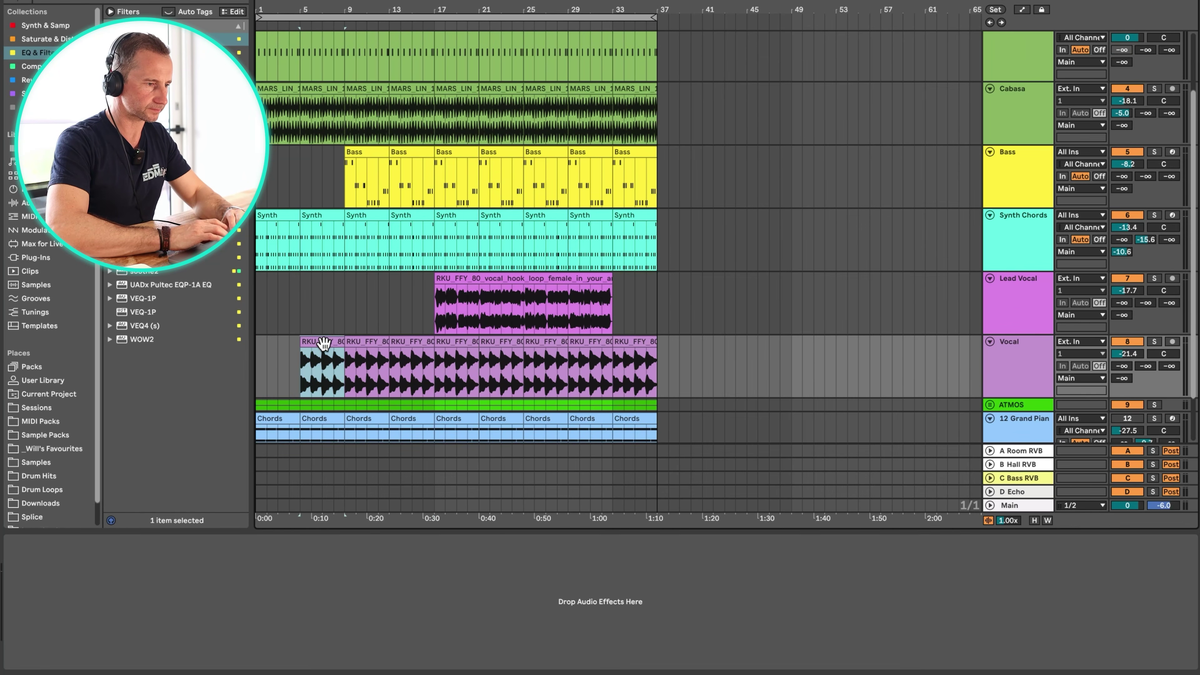
{"action": "left_click", "coordinate": [408, 348], "text": "shift"}
{"action": "key", "text": "shift+BackSpace"}
Duplicate the first Chords clip on the grand piano track over the clips up to bar 17
{"action": "scroll", "coordinate": [428, 326], "scroll_direction": "down", "scroll_amount": 2}
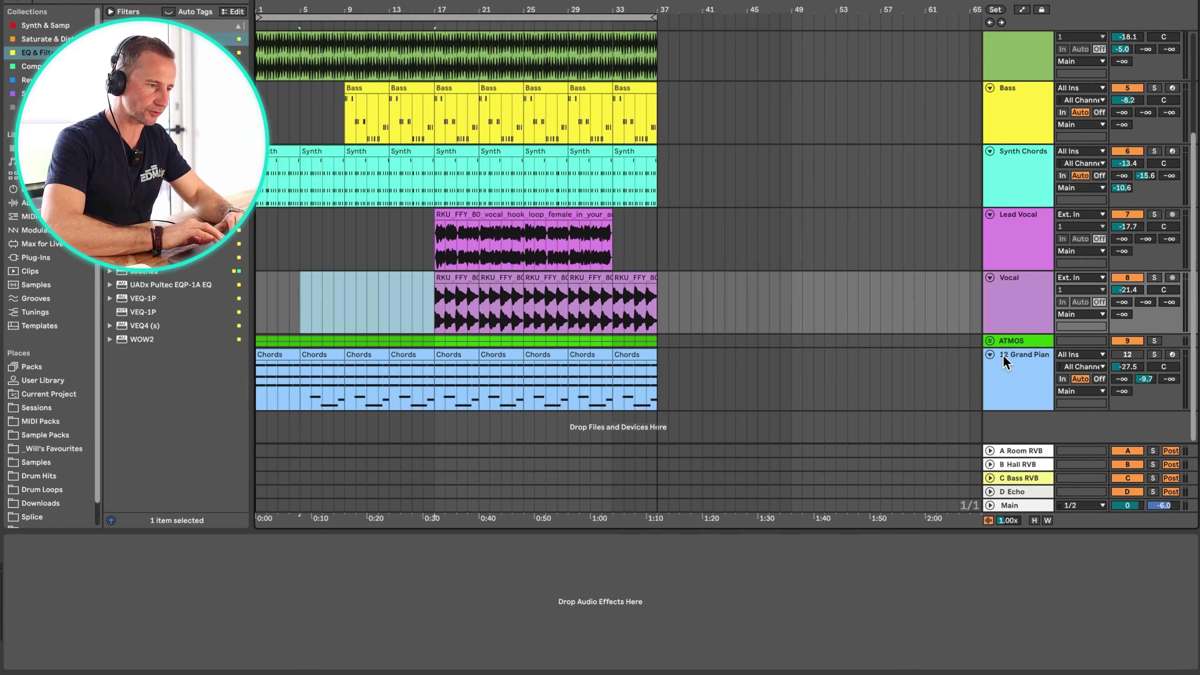
{"action": "left_click", "coordinate": [269, 354]}
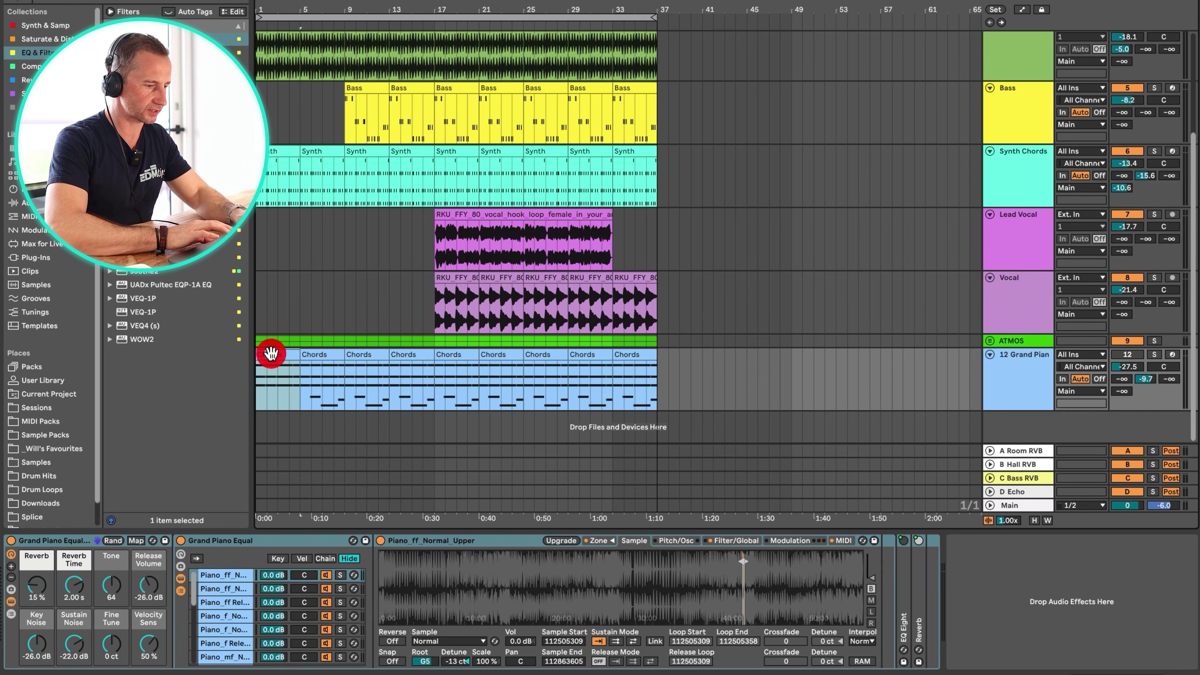
{"action": "key", "text": "super+d"}
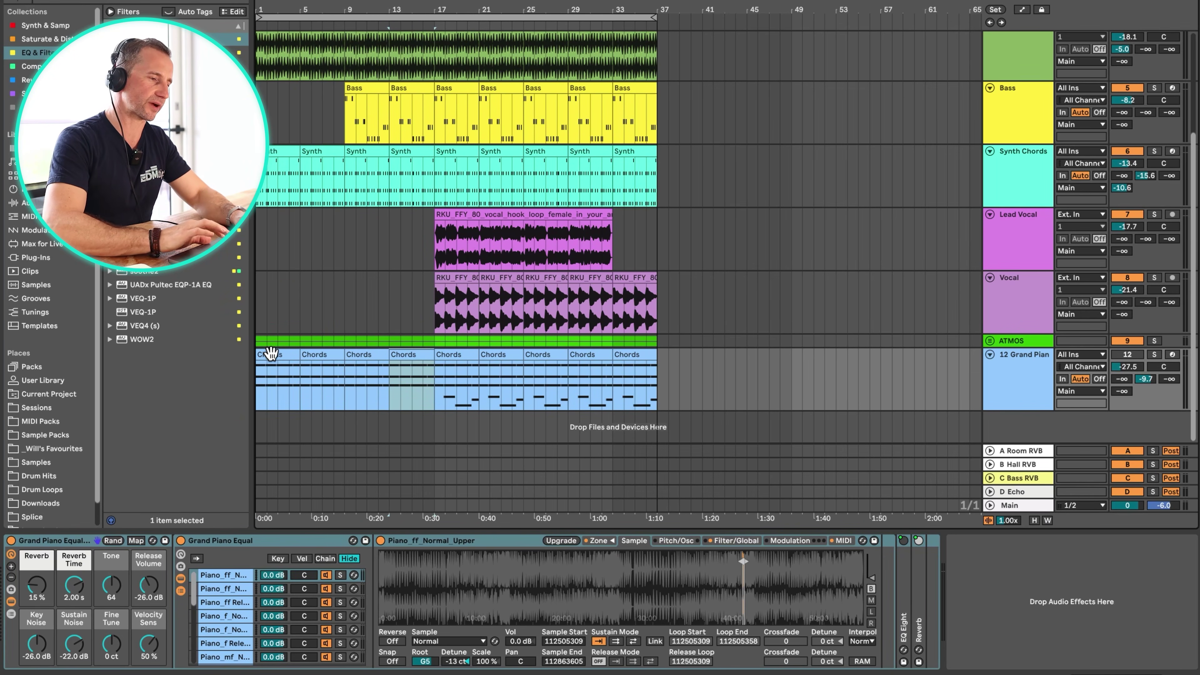
Delete the Kicks clip at bar 5 so the kicks start at bar 9
{"action": "scroll", "coordinate": [350, 288], "scroll_direction": "up", "scroll_amount": 5}
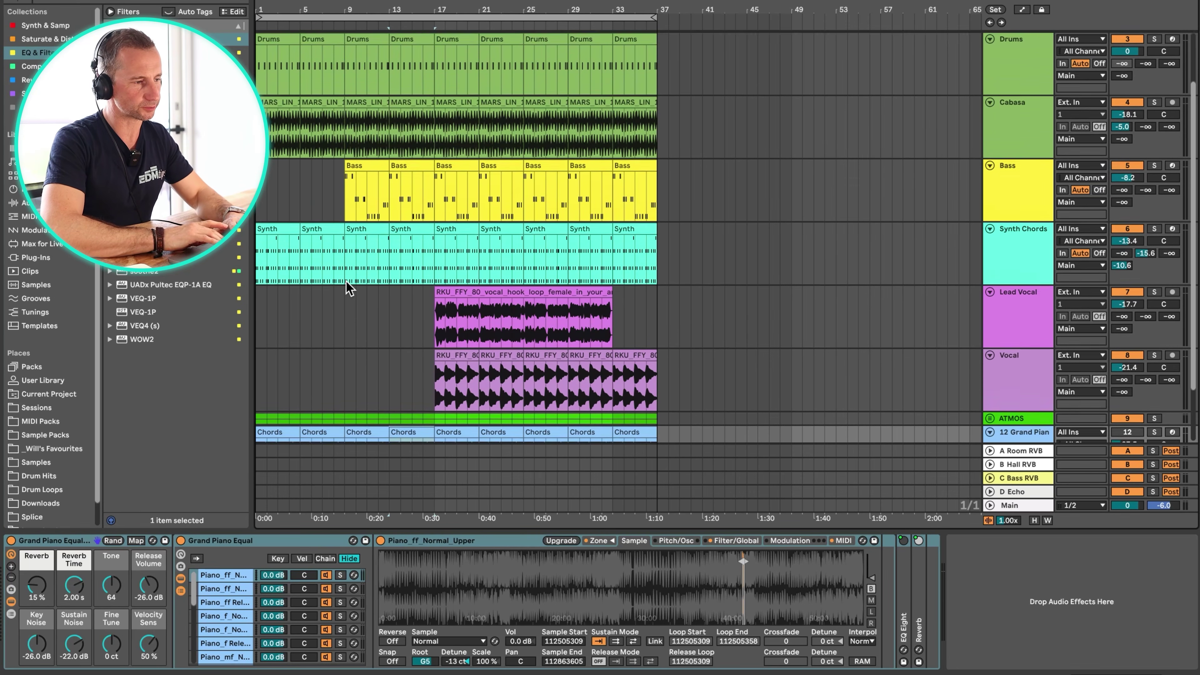
{"action": "left_click", "coordinate": [326, 54]}
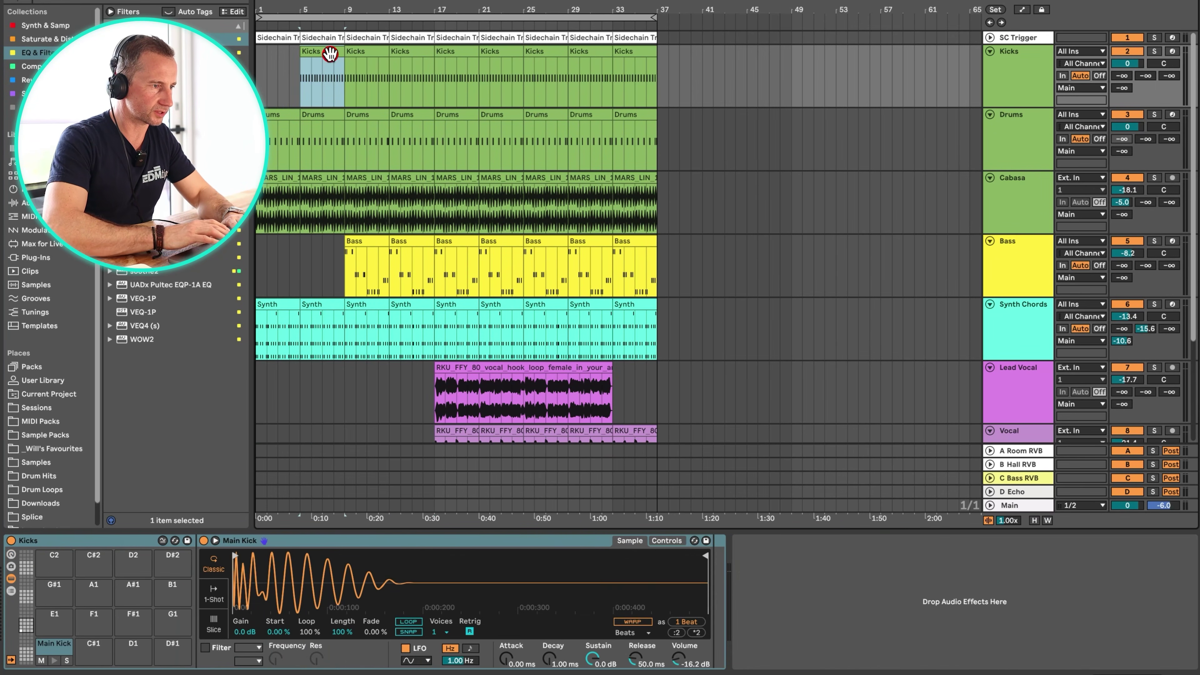
{"action": "key", "text": "BackSpace"}
{"action": "scroll", "coordinate": [372, 121], "scroll_direction": "down", "scroll_amount": 3}
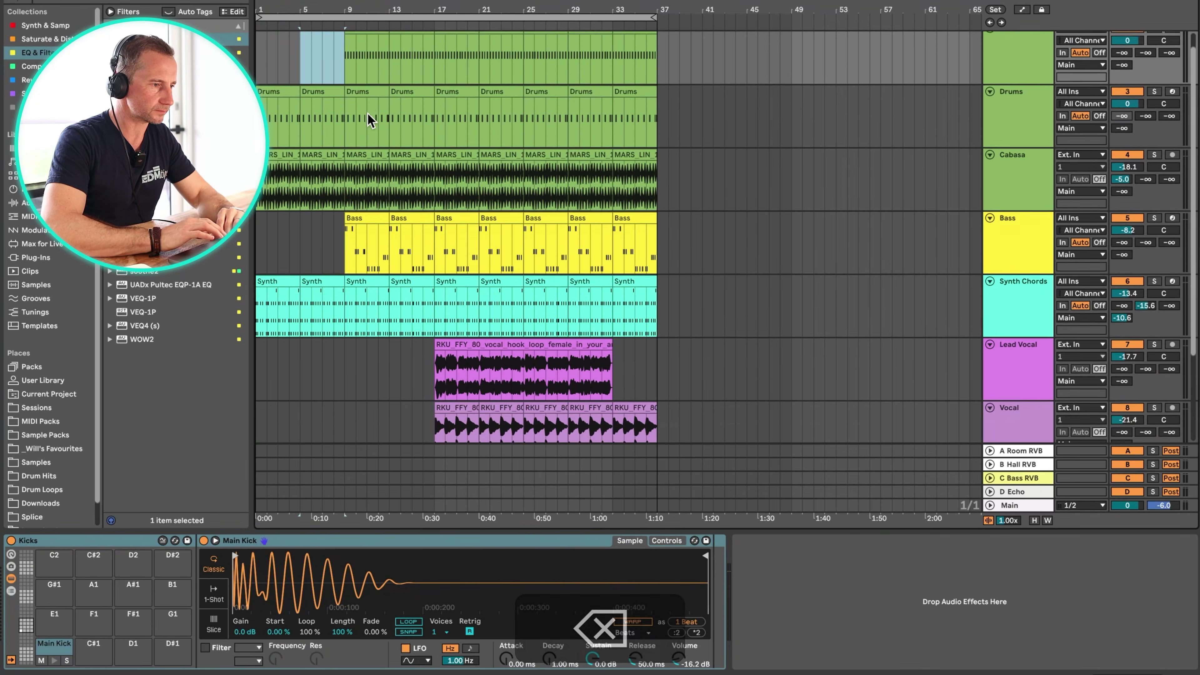
{"action": "left_click", "coordinate": [372, 167]}
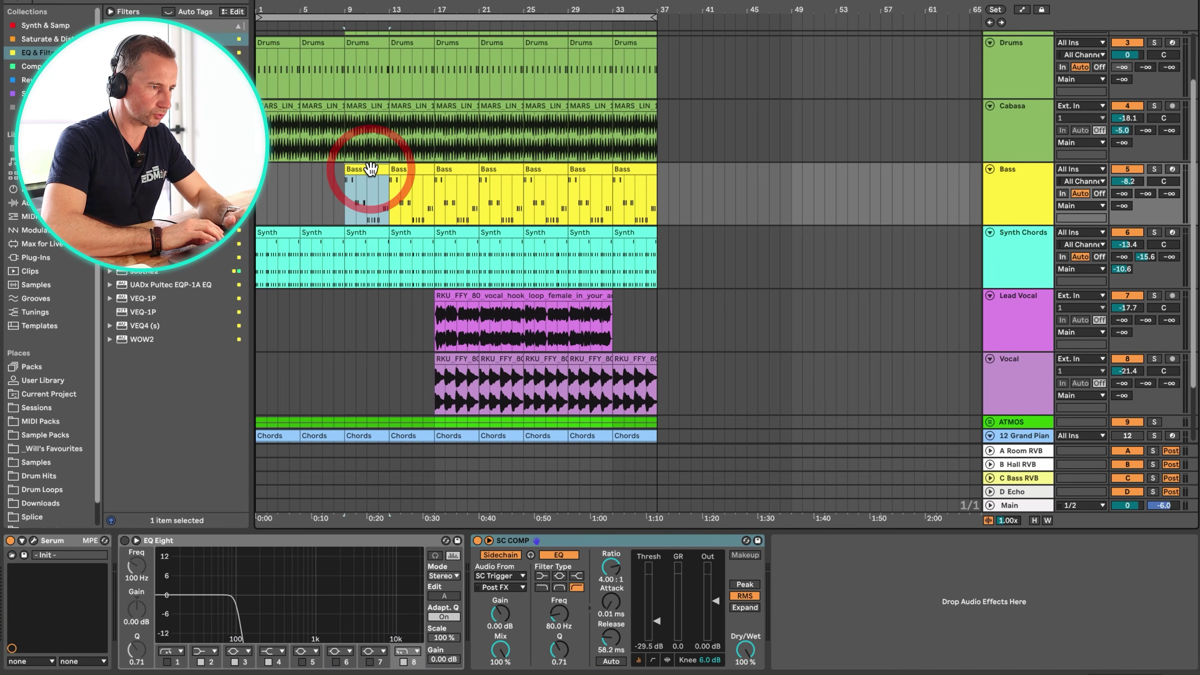
{"action": "key", "text": "super+z"}
{"action": "key", "text": "super+z"}
{"action": "key", "text": "super+z"}
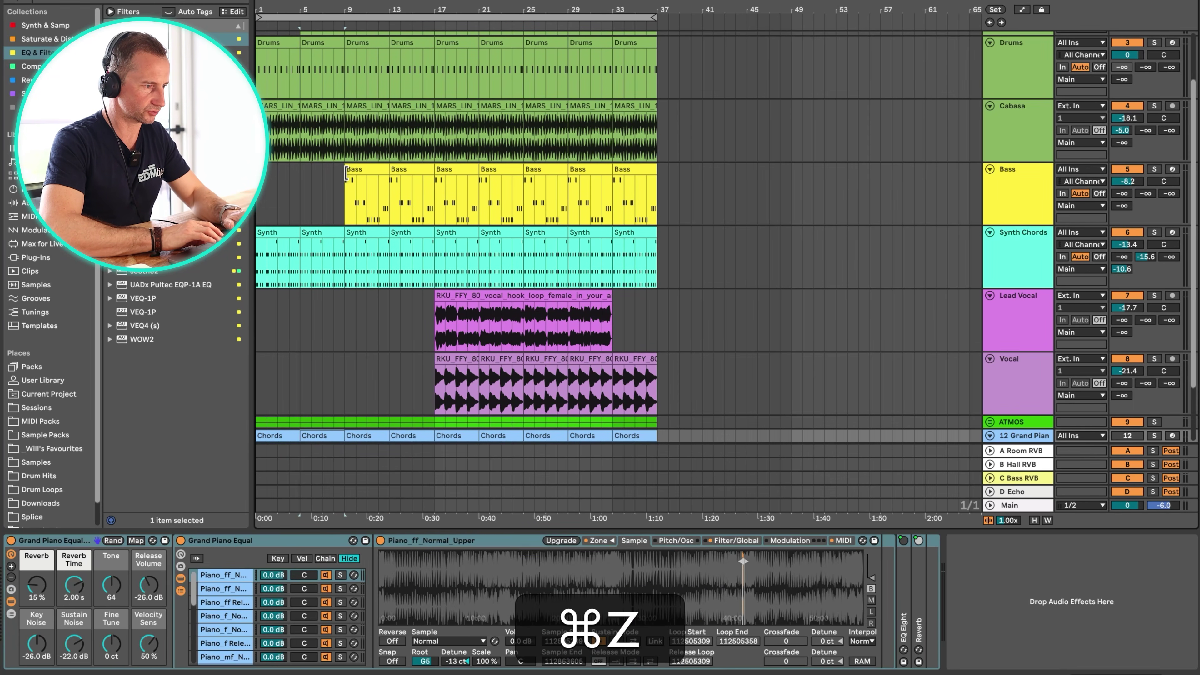
{"action": "key", "text": "super+shift+z"}
{"action": "key", "text": "super+shift+z"}
{"action": "key", "text": "super+shift+z"}
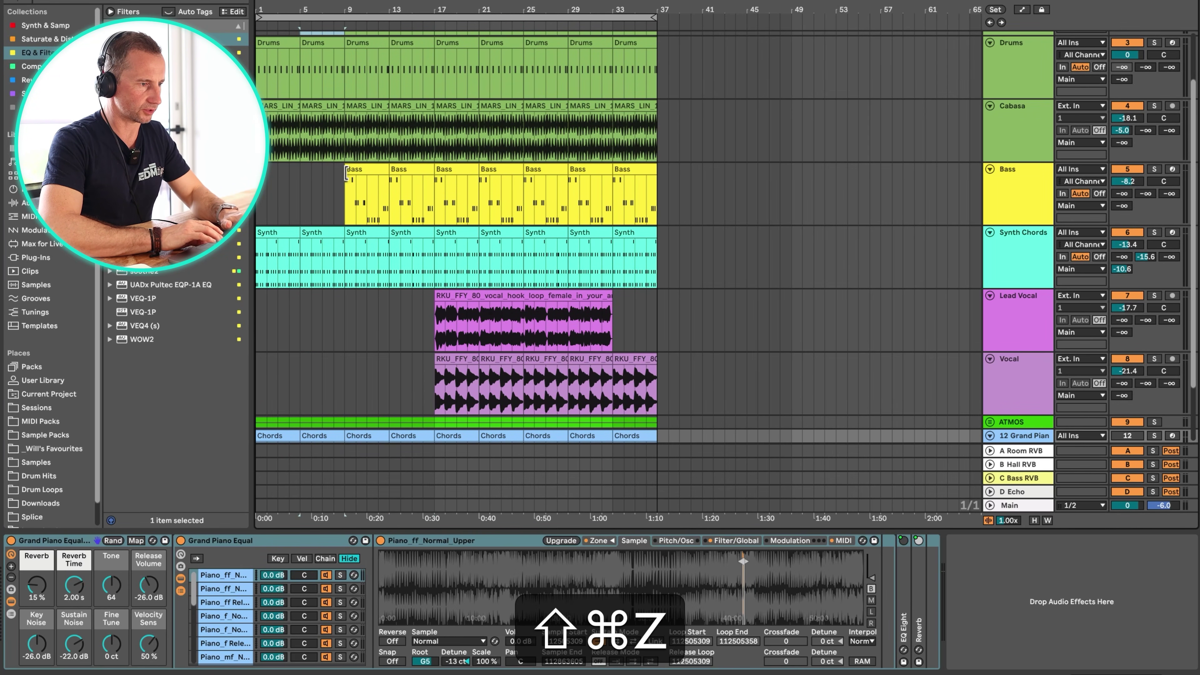
Transpose the F, D and E notes in the Bass clip at bar 9 up to A0
{"action": "double_click", "coordinate": [371, 170]}
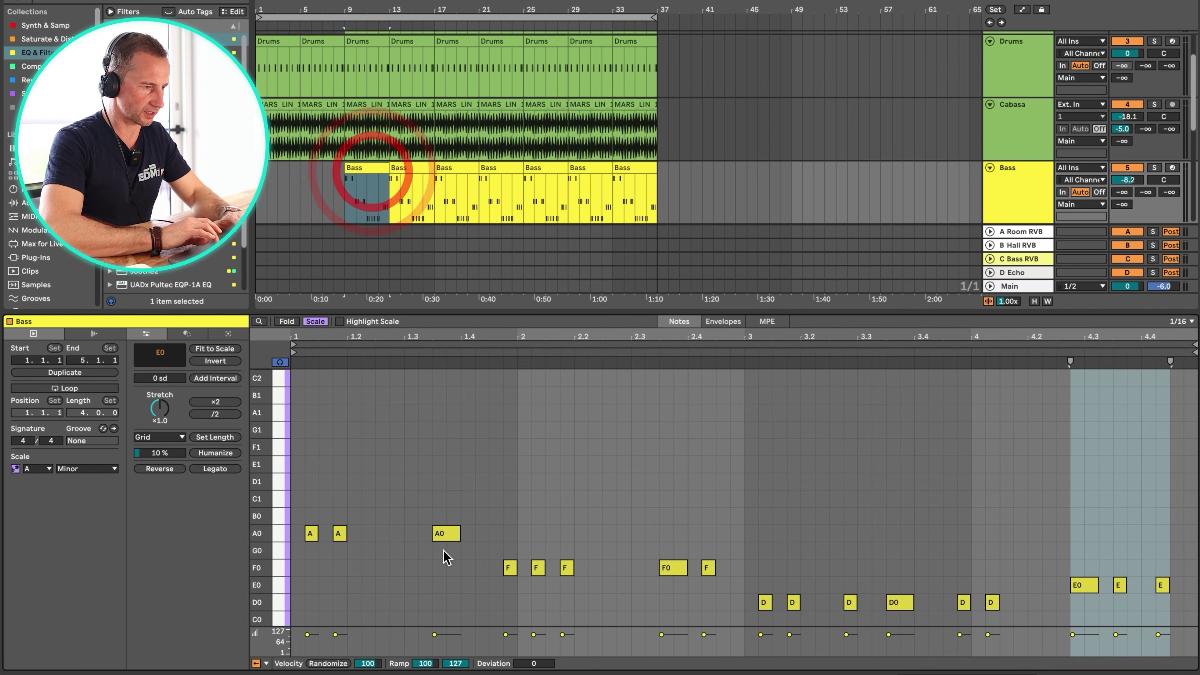
{"action": "mouse_move", "coordinate": [477, 574]}
{"action": "left_mouse_down"}
{"action": "mouse_move", "coordinate": [655, 579]}
{"action": "mouse_move", "coordinate": [1010, 560]}
{"action": "mouse_move", "coordinate": [1174, 522]}
{"action": "left_mouse_up"}
{"action": "key", "text": "Up"}
{"action": "key", "text": "Up"}
{"action": "left_click", "coordinate": [731, 565]}
{"action": "key", "text": "Up"}
{"action": "key", "text": "Up"}
{"action": "key", "text": "Up"}
{"action": "key", "text": "Up"}
{"action": "left_click", "coordinate": [1010, 560]}
{"action": "key", "text": "Up"}
{"action": "key", "text": "Up"}
{"action": "key", "text": "Up"}
Duplicate the edited Bass clip from bar 9 over the Bass clip at bar 13
{"action": "key", "text": "shift+Tab"}
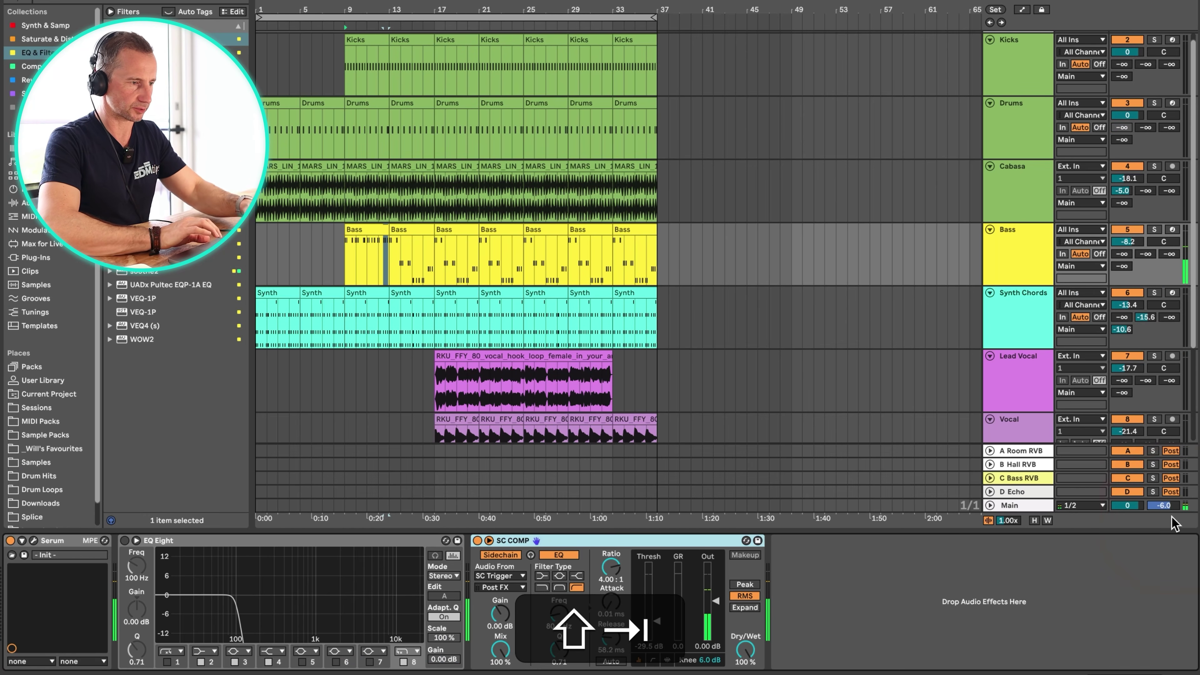
{"action": "left_click", "coordinate": [376, 232]}
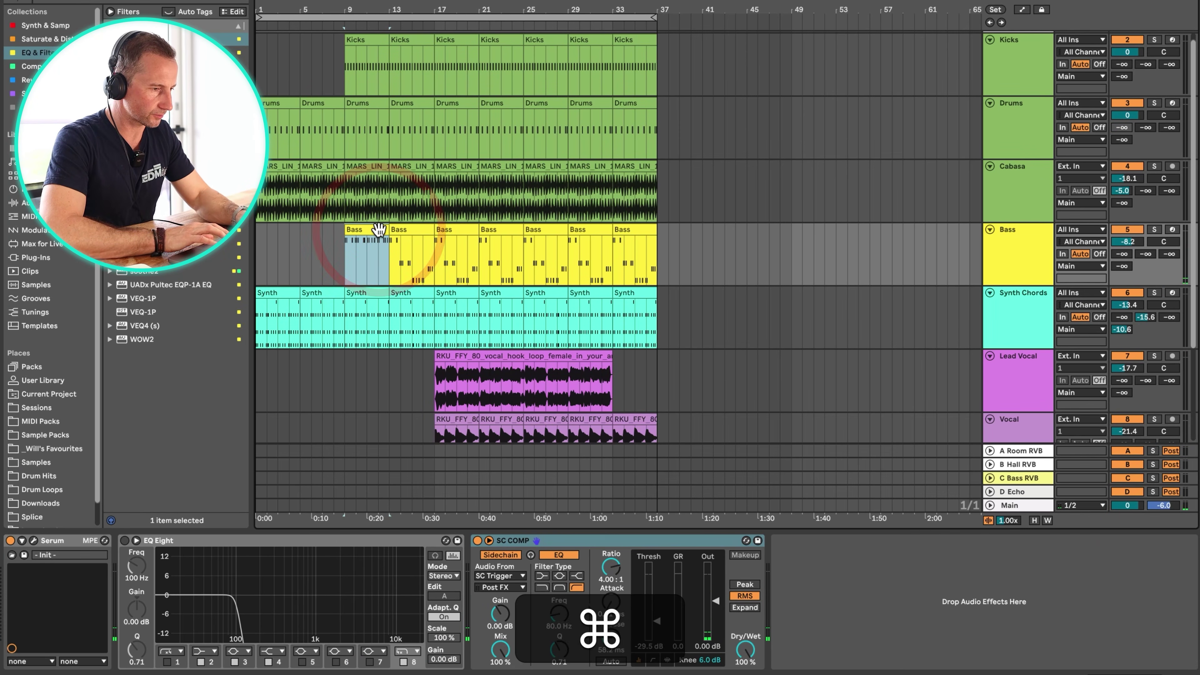
{"action": "key", "text": "super+d"}
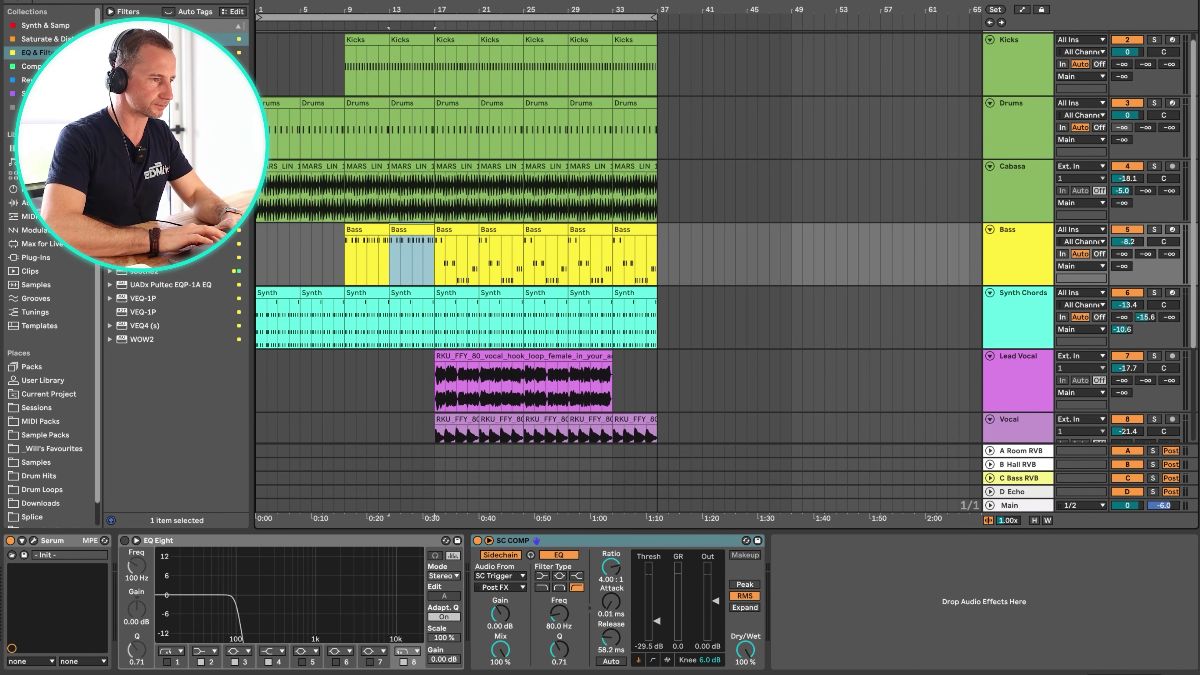
{"action": "scroll", "coordinate": [378, 197], "scroll_direction": "up", "scroll_amount": 1}
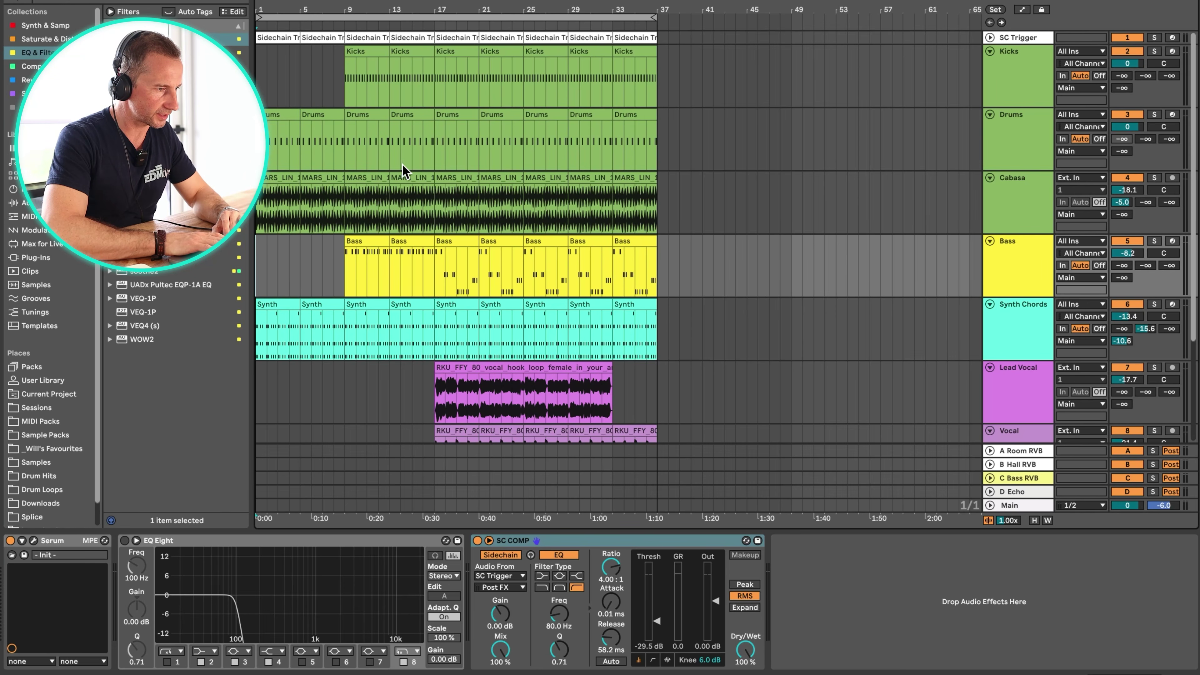
{"action": "left_click", "coordinate": [437, 138]}
{"action": "left_click", "coordinate": [369, 51]}
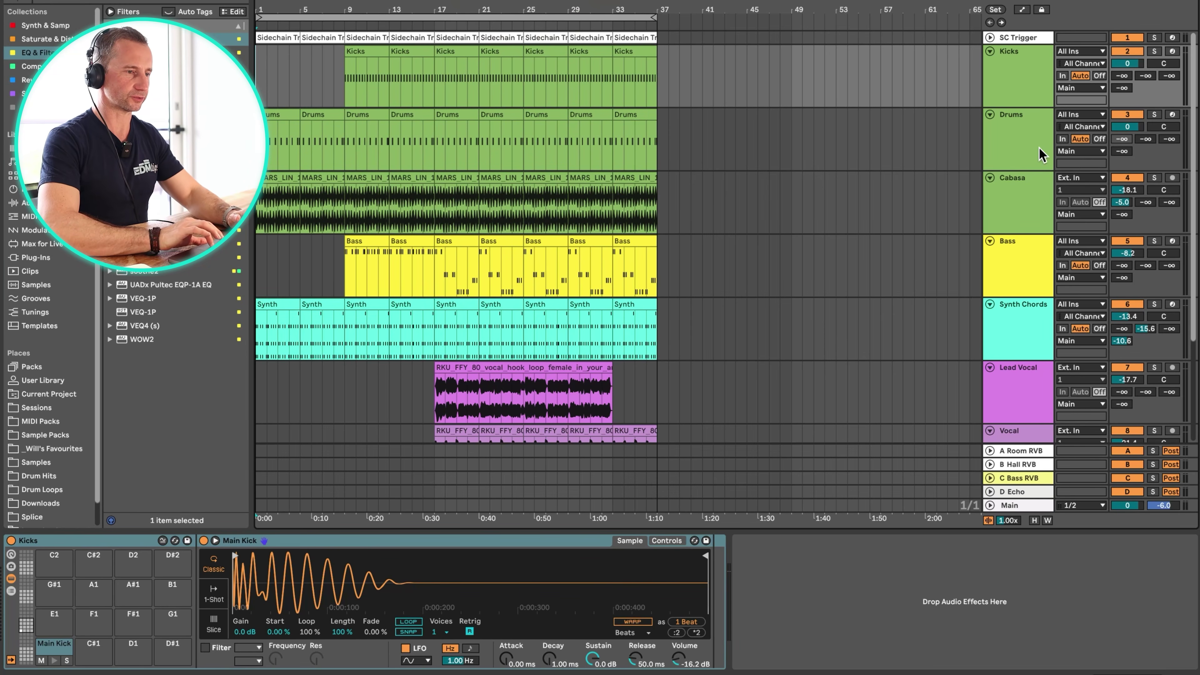
{"action": "left_click", "coordinate": [1042, 156]}
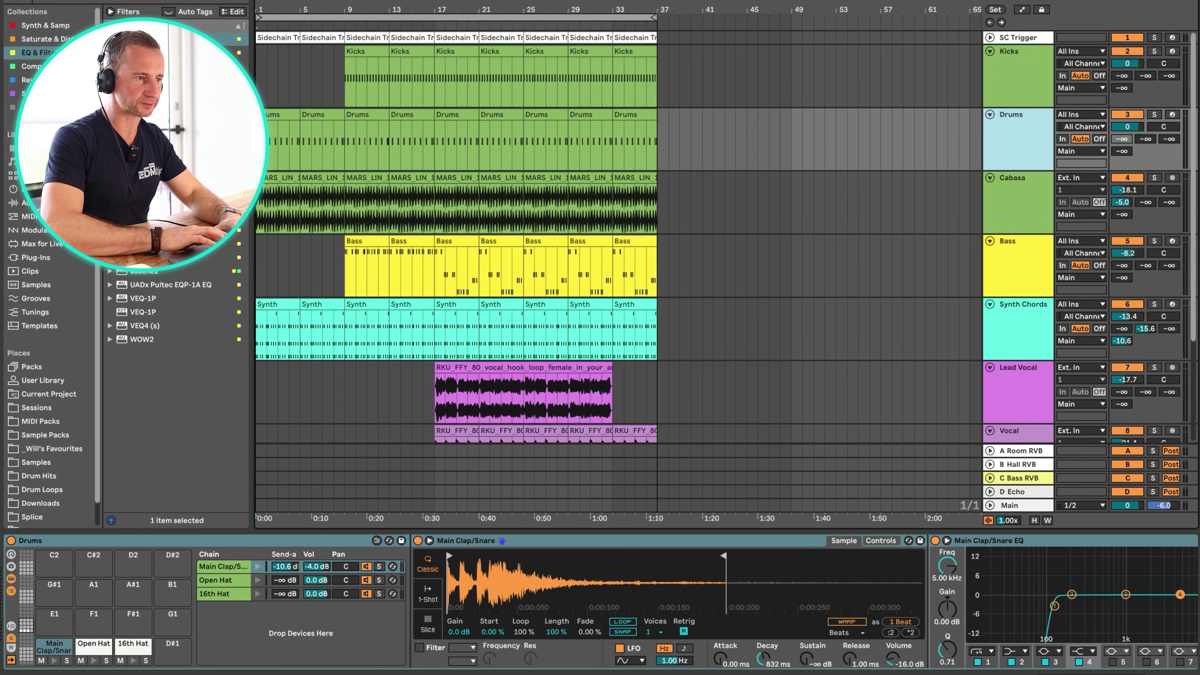
{"action": "scroll", "coordinate": [360, 272], "scroll_direction": "down", "scroll_amount": 5}
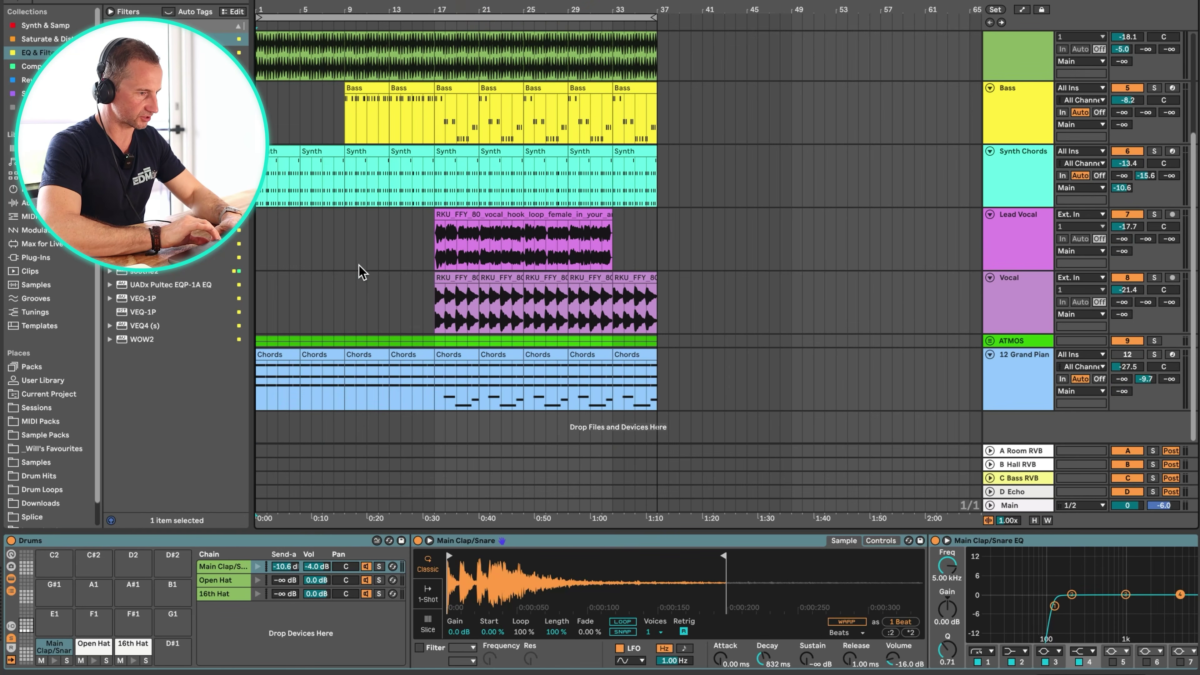
Play the arrangement and automate the ATMOS group's Auto Filter frequency to rise from 382 Hz at bar 1 to 19.9 kHz around bar 37
{"action": "key", "text": "space"}
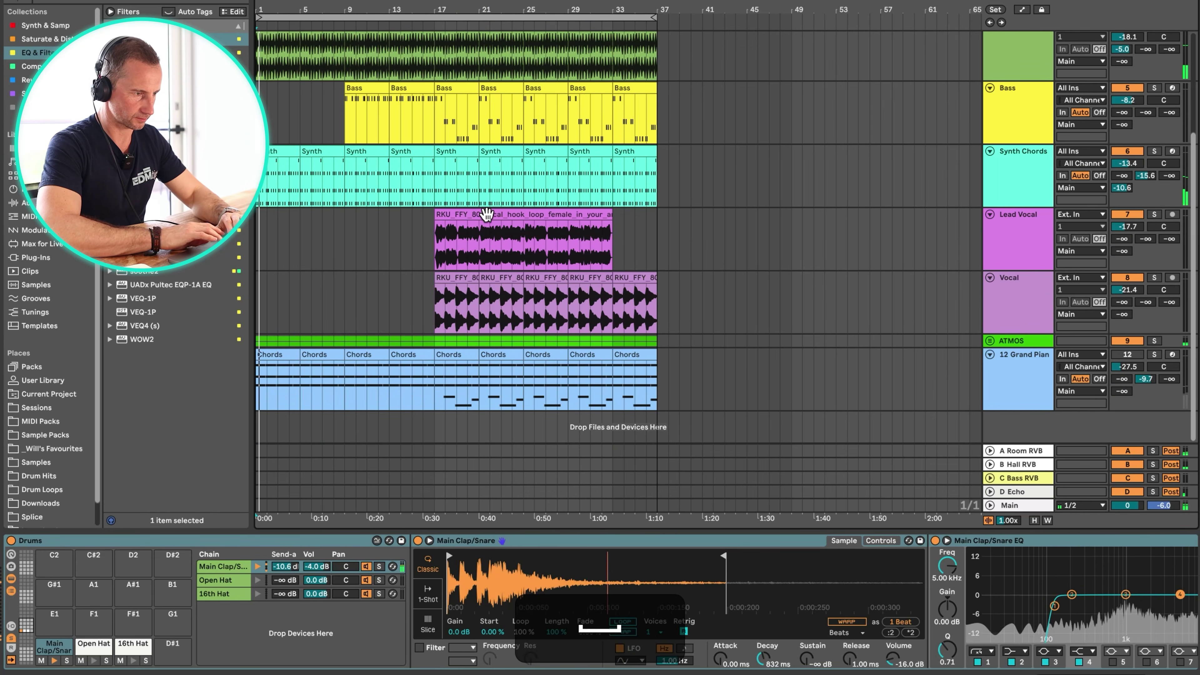
{"action": "left_click", "coordinate": [1016, 342]}
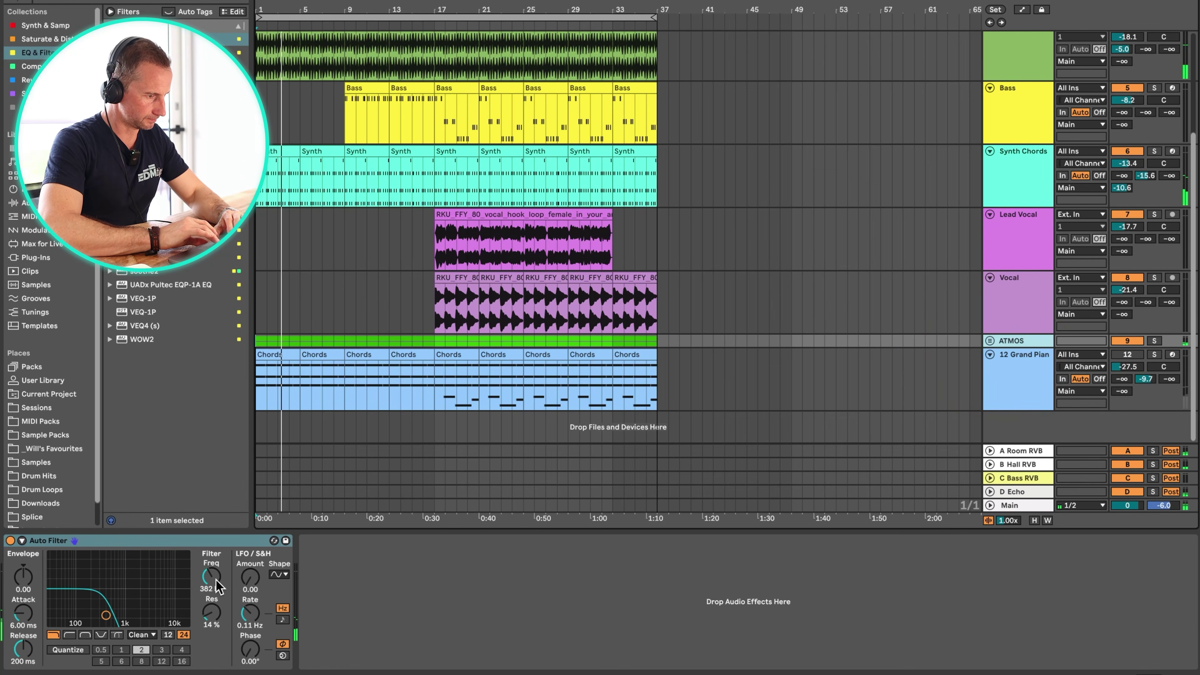
{"action": "right_click", "coordinate": [217, 587]}
{"action": "left_click", "coordinate": [264, 600]}
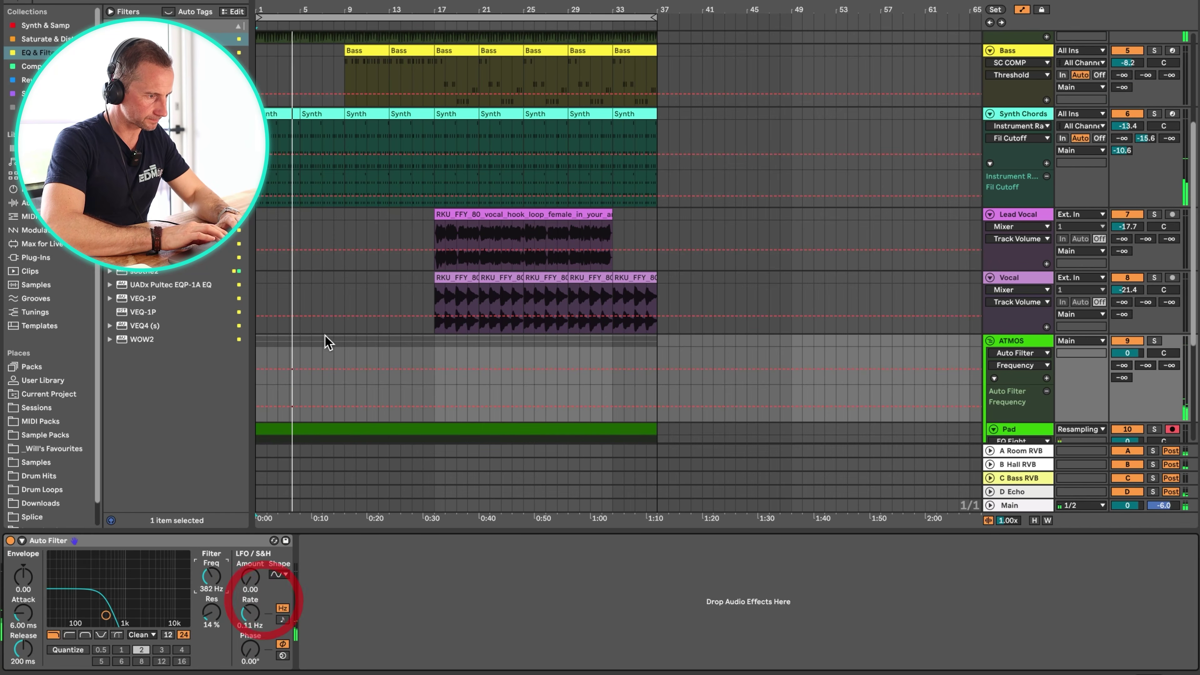
{"action": "left_click", "coordinate": [260, 410]}
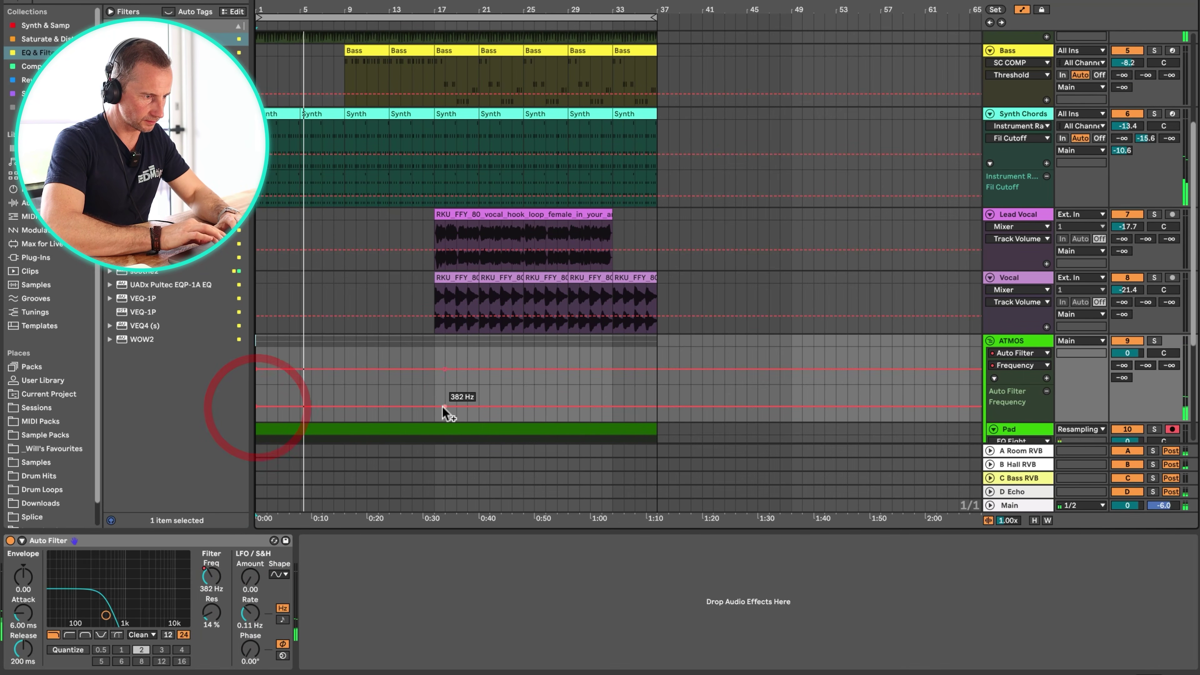
{"action": "mouse_move", "coordinate": [634, 406]}
{"action": "left_mouse_down"}
{"action": "mouse_move", "coordinate": [635, 386]}
{"action": "mouse_move", "coordinate": [433, 386]}
{"action": "mouse_move", "coordinate": [634, 386]}
{"action": "left_mouse_up"}
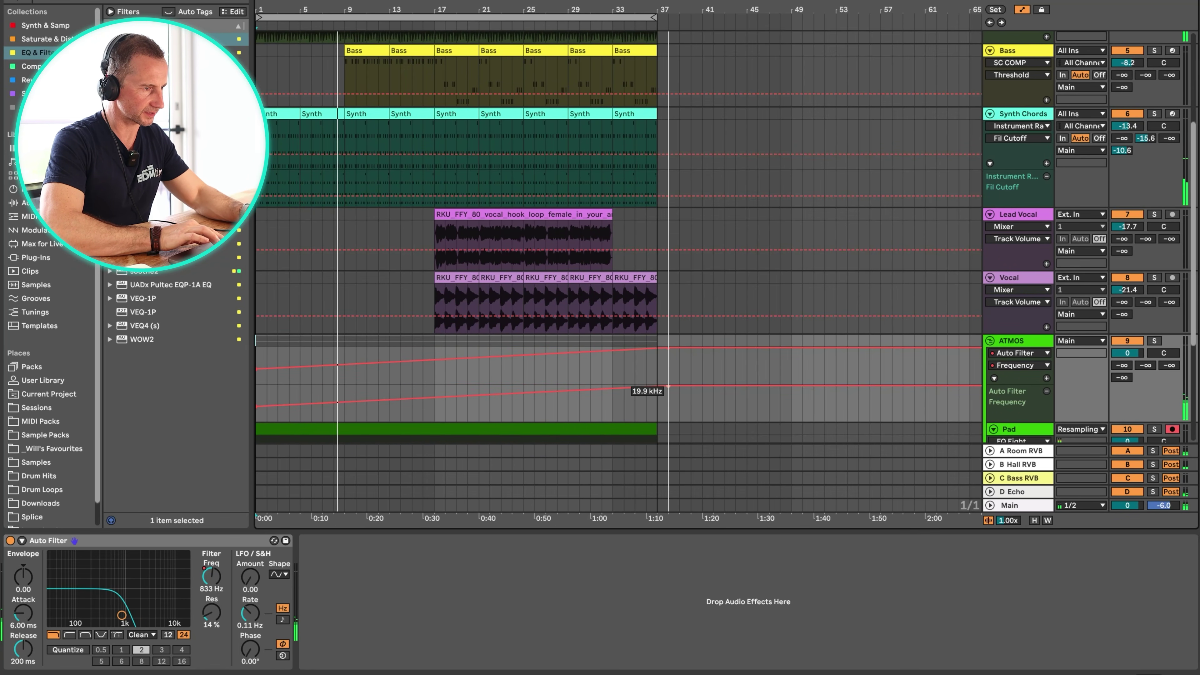
Delete the Kicks clips at bars 9 and 13 so the kicks start at bar 17
{"action": "key", "text": "shift+Tab"}
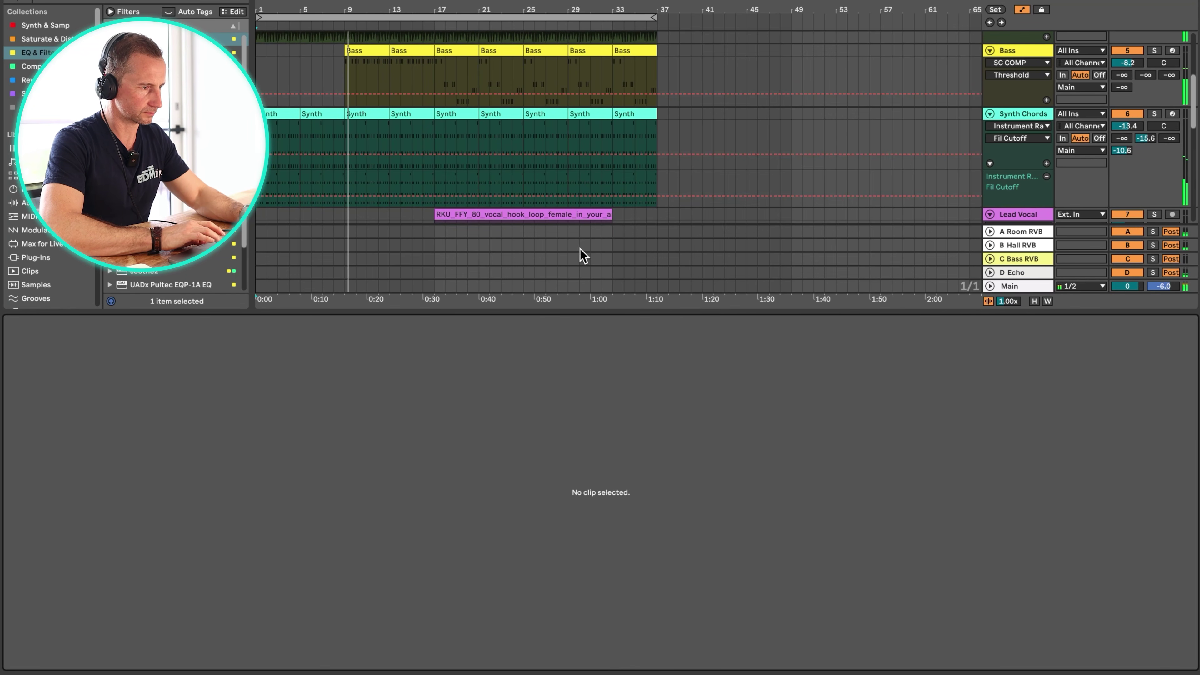
{"action": "key", "text": "a"}
{"action": "scroll", "coordinate": [506, 79], "scroll_direction": "up", "scroll_amount": 5}
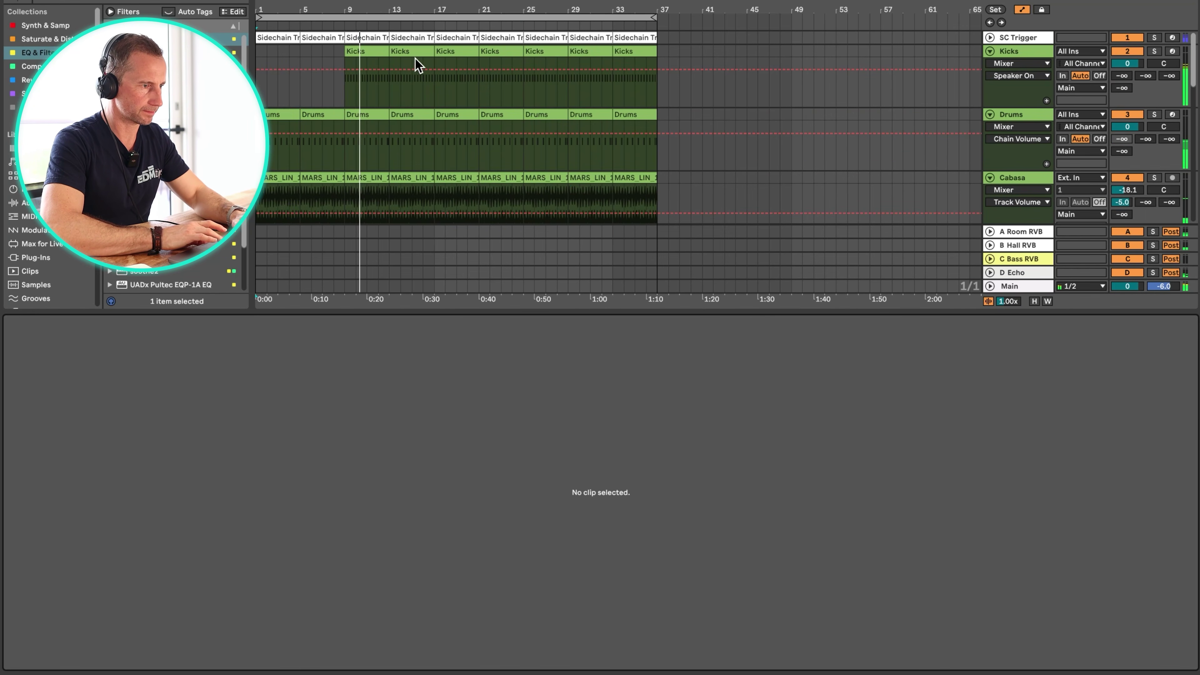
{"action": "left_click", "coordinate": [365, 54]}
{"action": "key", "text": "BackSpace"}
{"action": "left_click", "coordinate": [402, 51]}
{"action": "key", "text": "BackSpace"}
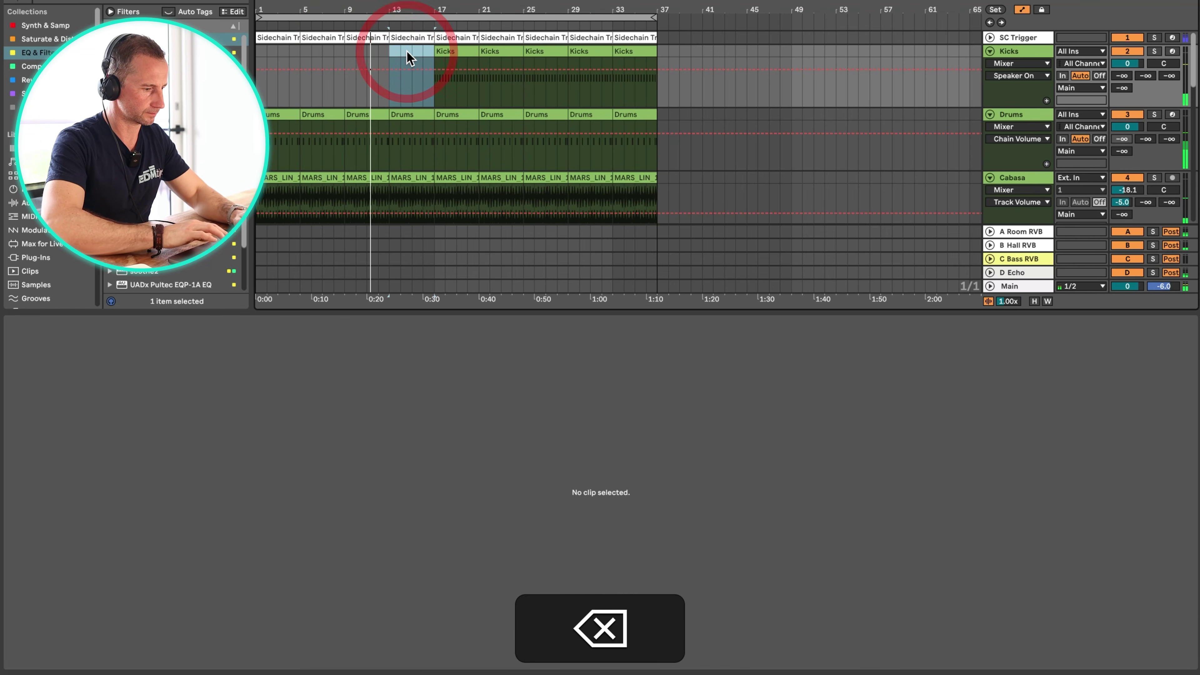
Hide the automation lanes and duplicate the Bass clip at bar 13 twice, over the clips at bars 17 and 21
{"action": "key", "text": "a"}
{"action": "left_click", "coordinate": [1022, 10]}
{"action": "scroll", "coordinate": [475, 142], "scroll_direction": "down", "scroll_amount": 6}
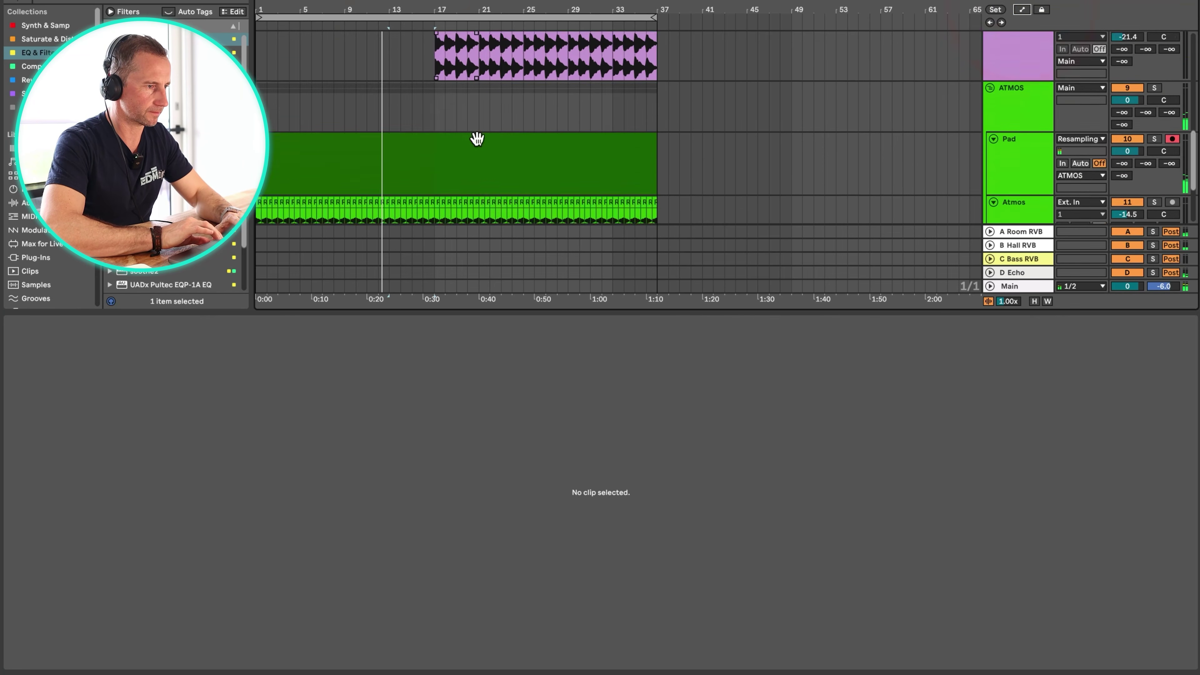
{"action": "scroll", "coordinate": [477, 138], "scroll_direction": "up", "scroll_amount": 2}
{"action": "left_click", "coordinate": [416, 123]}
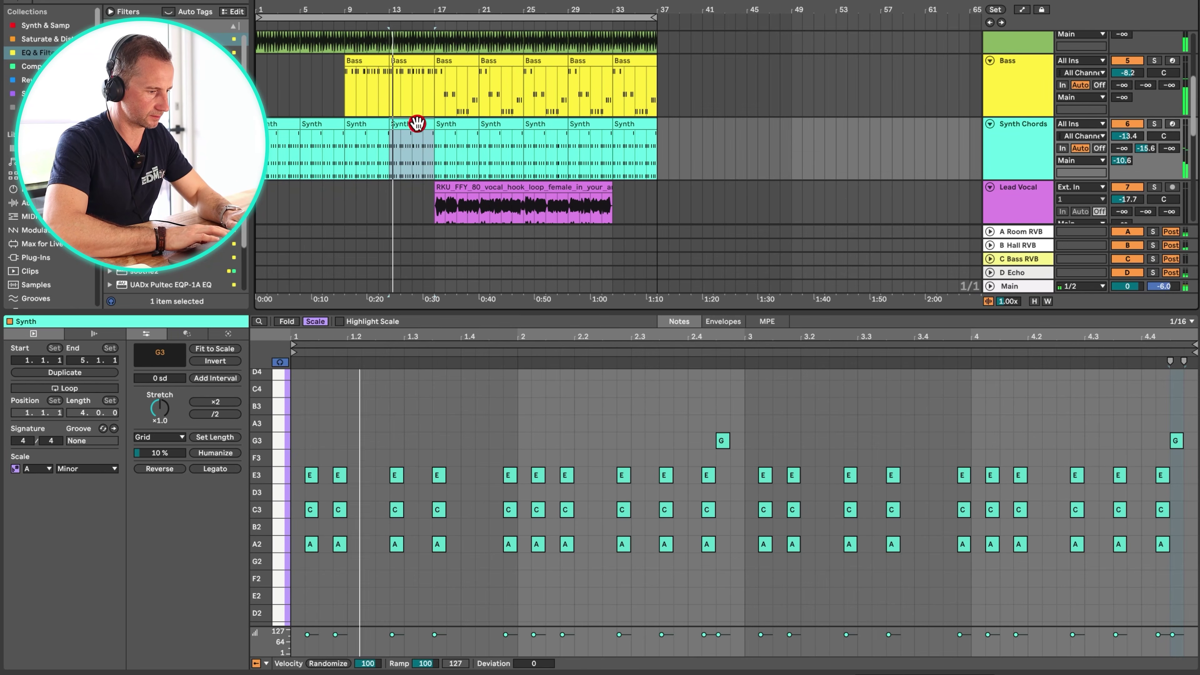
{"action": "key", "text": "a"}
{"action": "left_click", "coordinate": [422, 73]}
{"action": "left_click", "coordinate": [415, 59]}
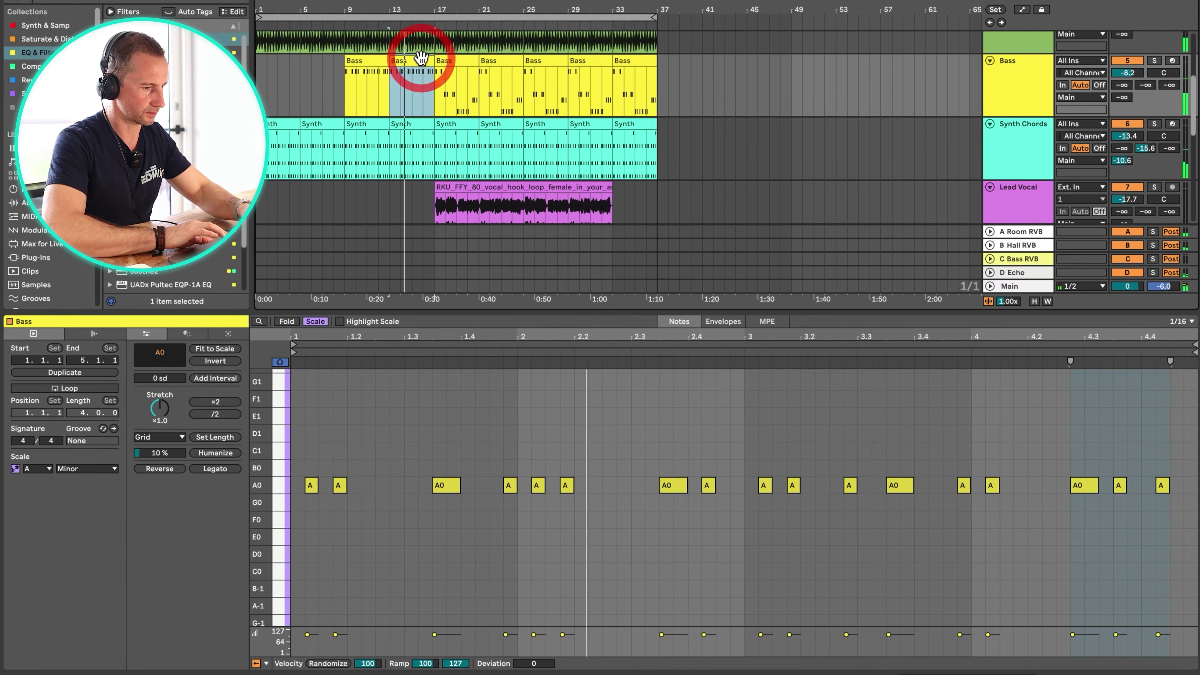
{"action": "key", "text": "super+d"}
{"action": "key", "text": "super+d"}
Automate the Synth Chords filter cutoff to rise gradually up to bar 37, and mute the Lead Vocal track
{"action": "left_click", "coordinate": [415, 115]}
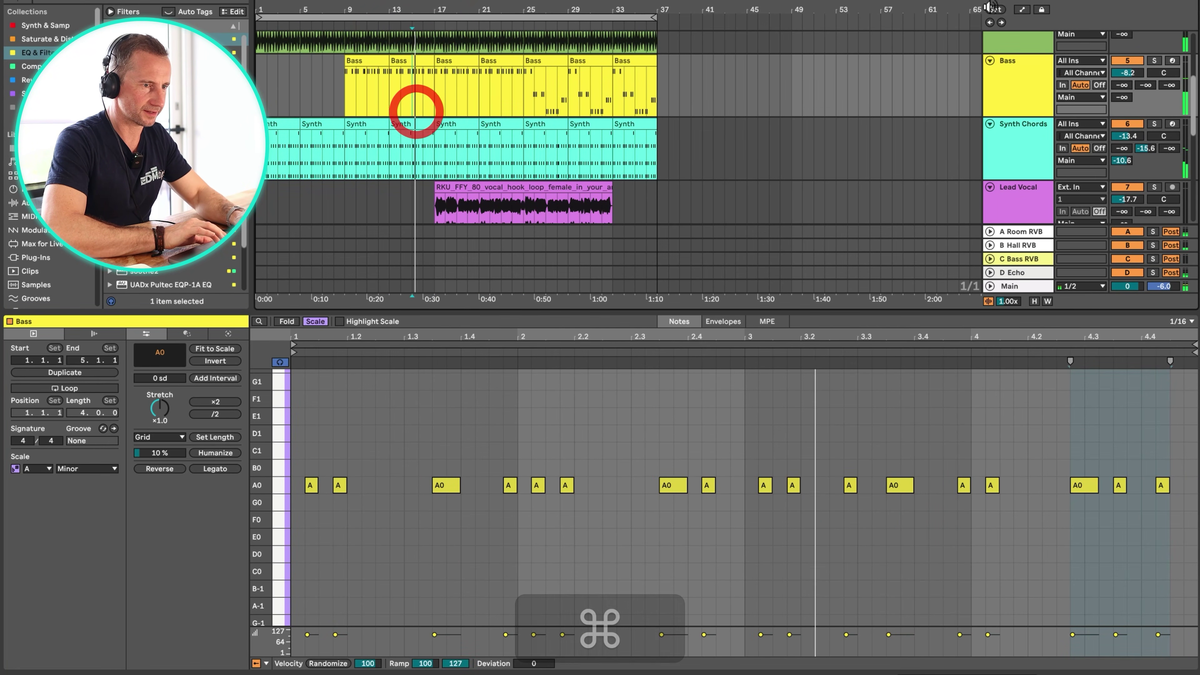
{"action": "key", "text": "a"}
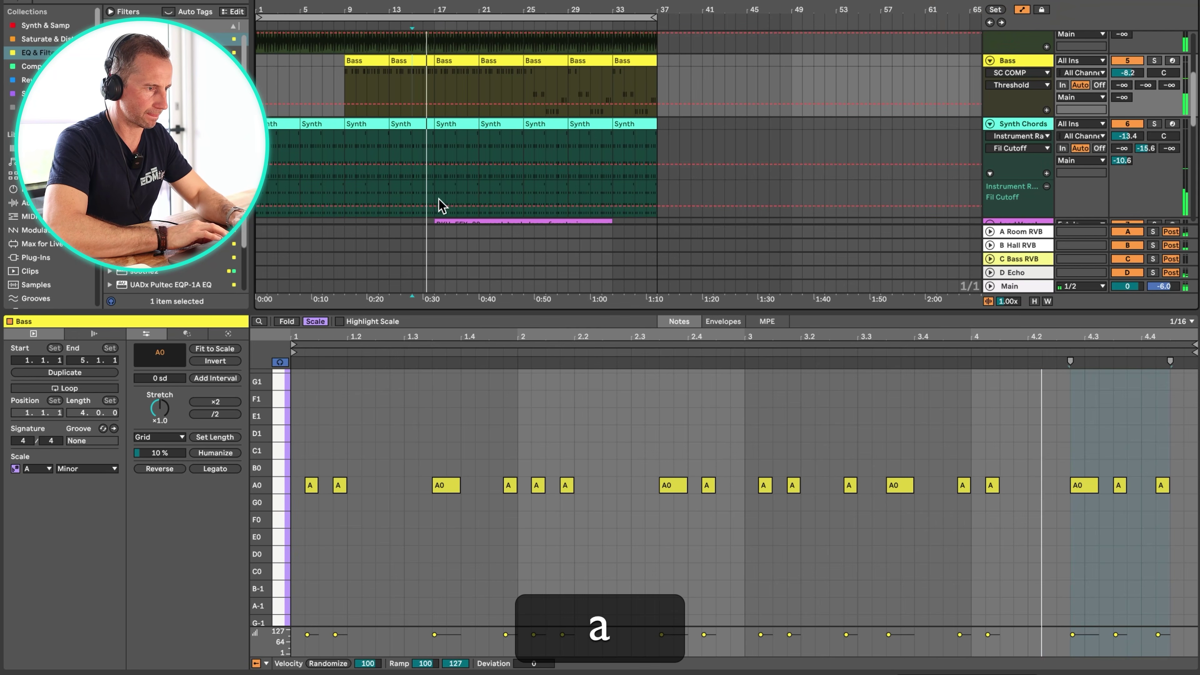
{"action": "left_click_drag", "start_coordinate": [445, 206], "coordinate": [445, 201]}
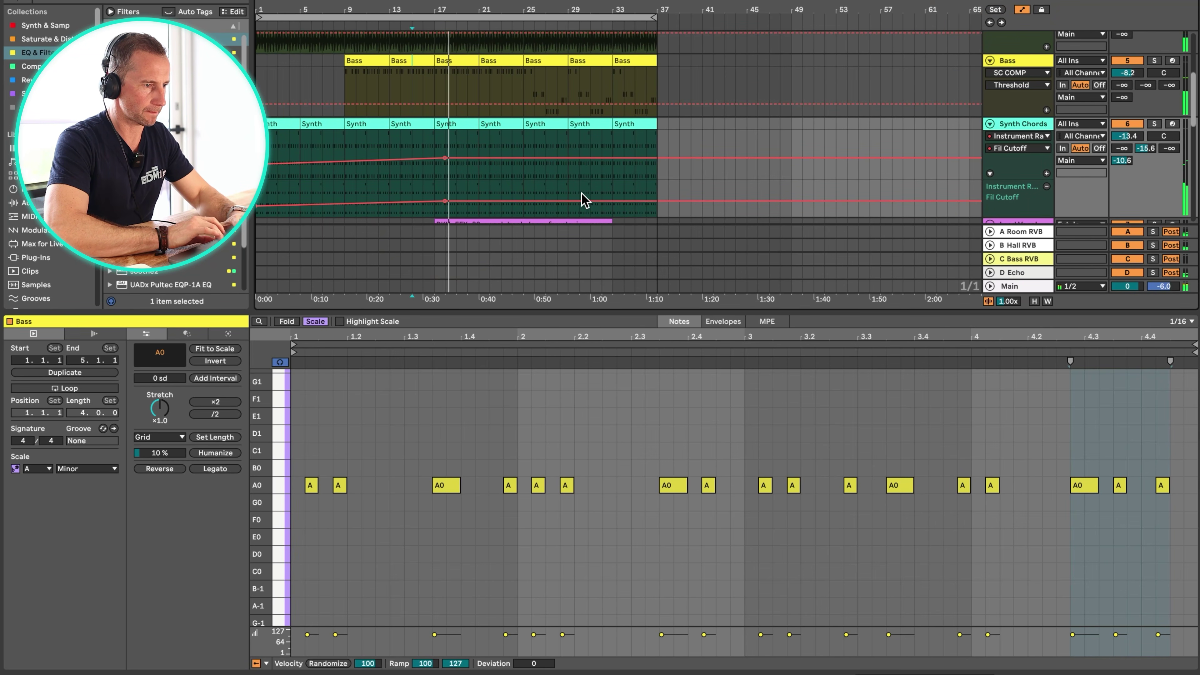
{"action": "scroll", "coordinate": [1030, 194], "scroll_direction": "down", "scroll_amount": 3}
{"action": "left_click", "coordinate": [1137, 164]}
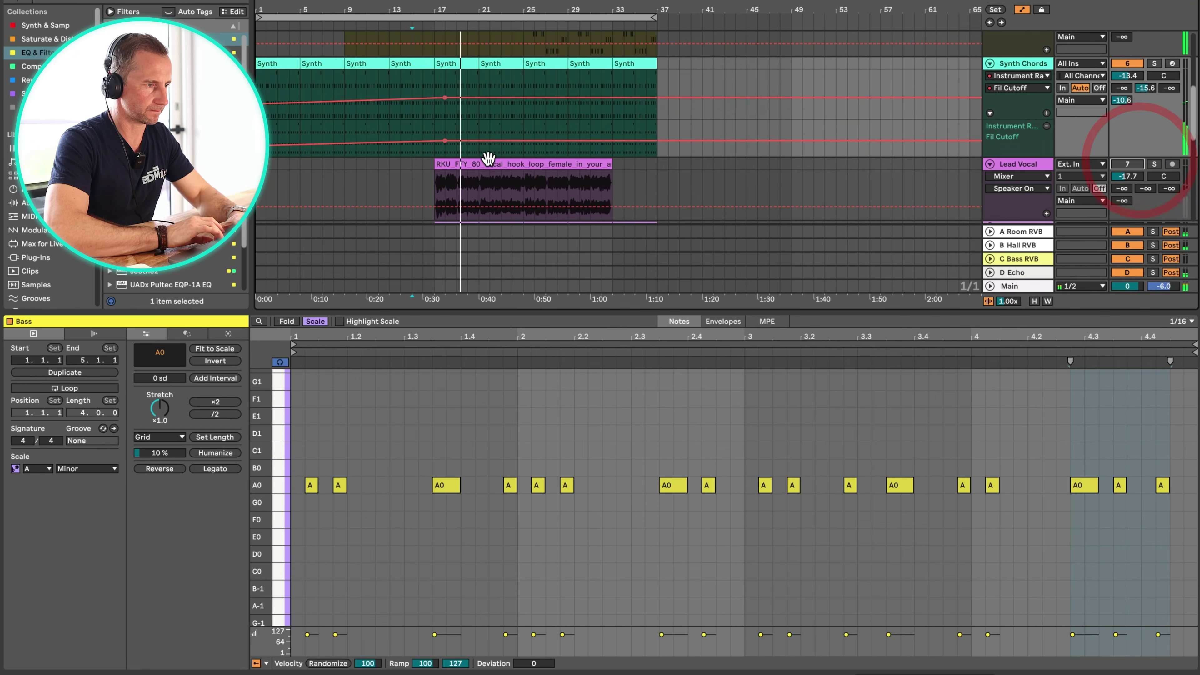
{"action": "left_click_drag", "start_coordinate": [445, 141], "coordinate": [656, 129]}
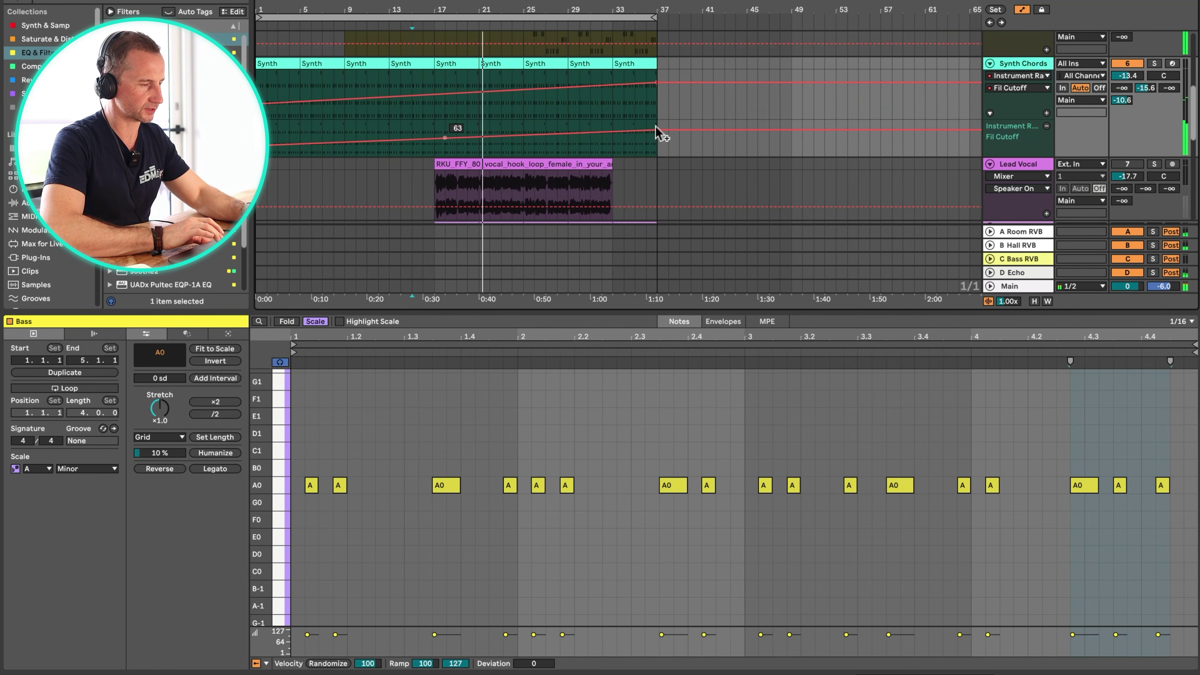
{"action": "key", "text": "shift+Tab"}
{"action": "key", "text": "a"}
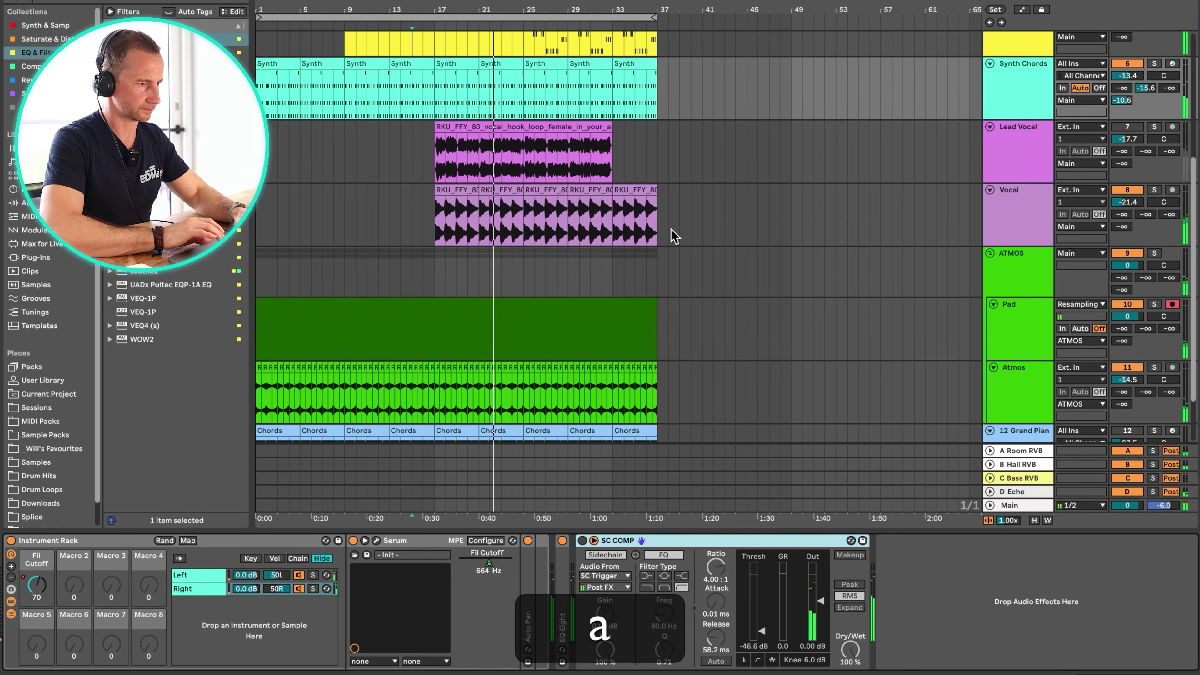
Duplicate the Bass clip at bar 21 twice, over the clips at bars 25 and 29
{"action": "scroll", "coordinate": [565, 154], "scroll_direction": "up", "scroll_amount": 5}
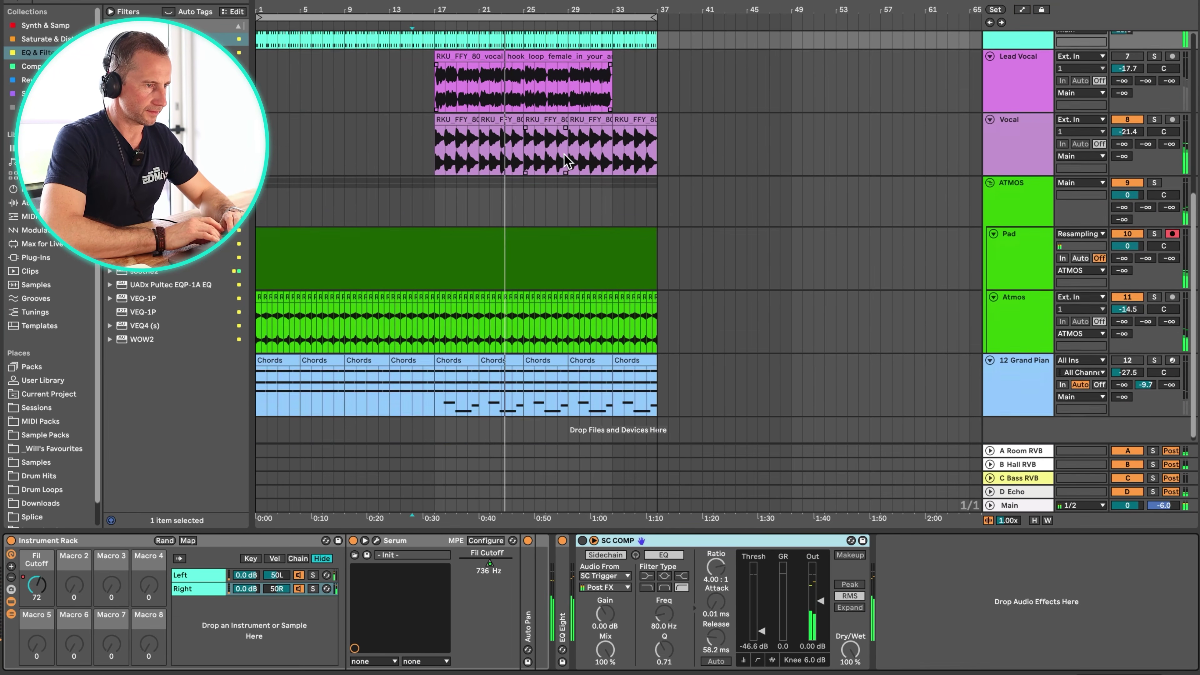
{"action": "scroll", "coordinate": [565, 156], "scroll_direction": "up", "scroll_amount": 1}
{"action": "left_click", "coordinate": [499, 212]}
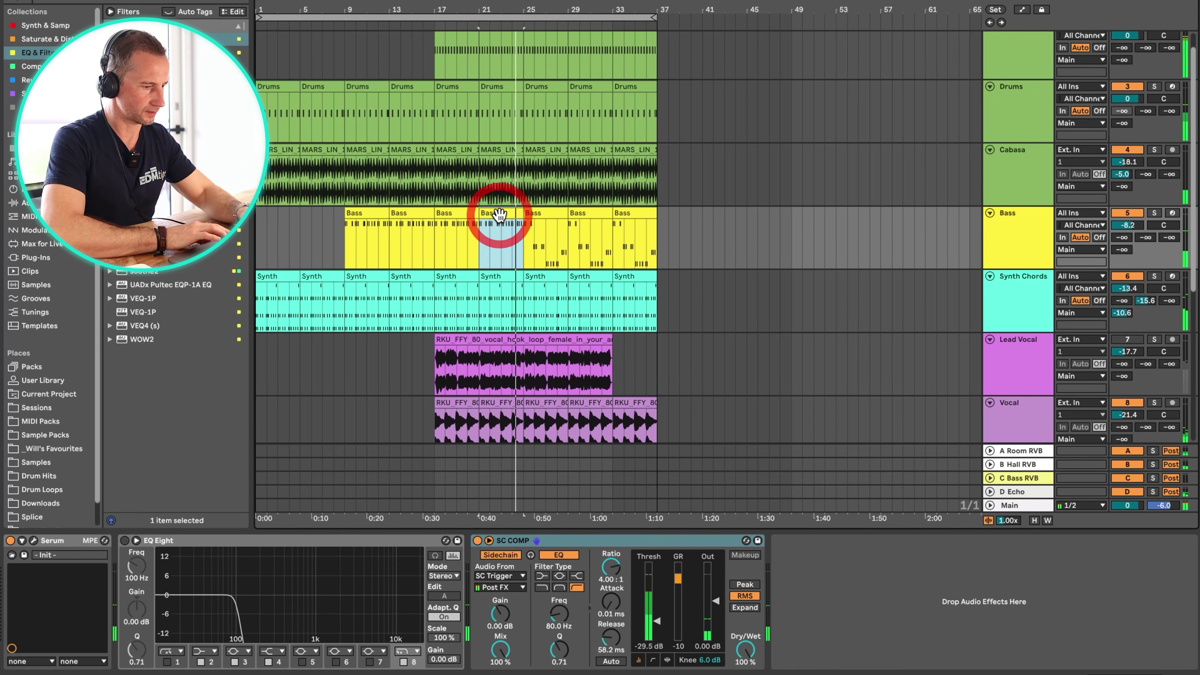
{"action": "key", "text": "super+d"}
{"action": "key", "text": "super+d"}
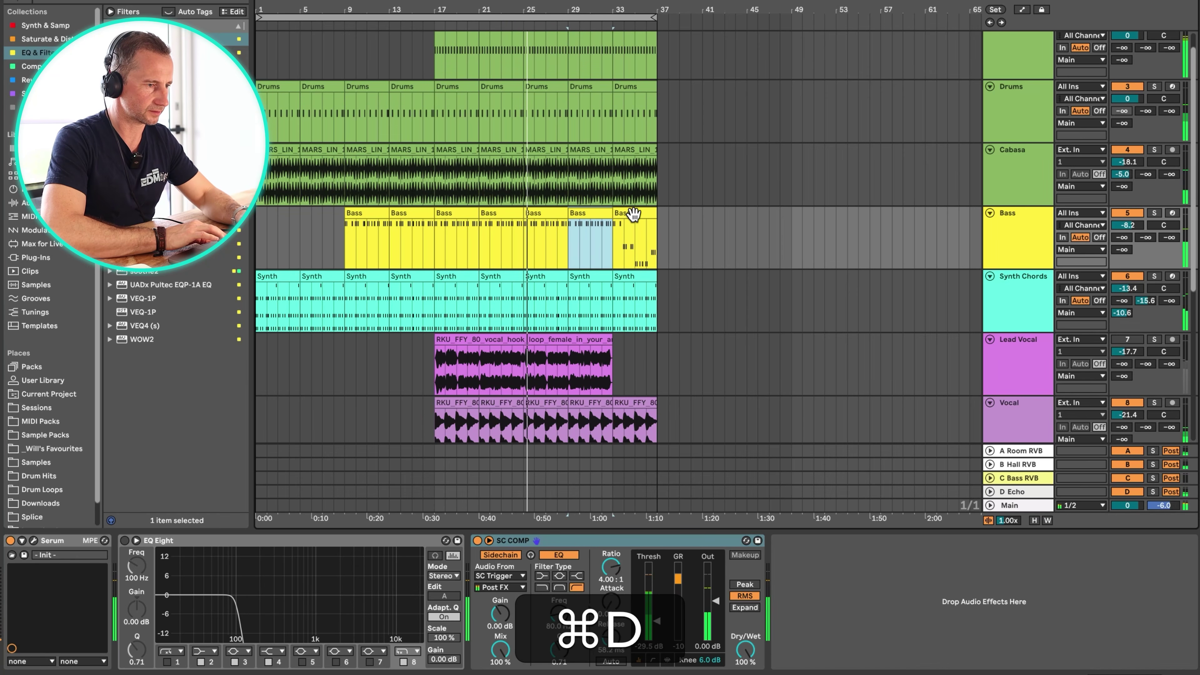
Move the original Bass clip from bar 33 to bar 49 and duplicate the bar 29 Bass clip into bar 33
{"action": "left_click_drag", "start_coordinate": [634, 214], "coordinate": [813, 225]}
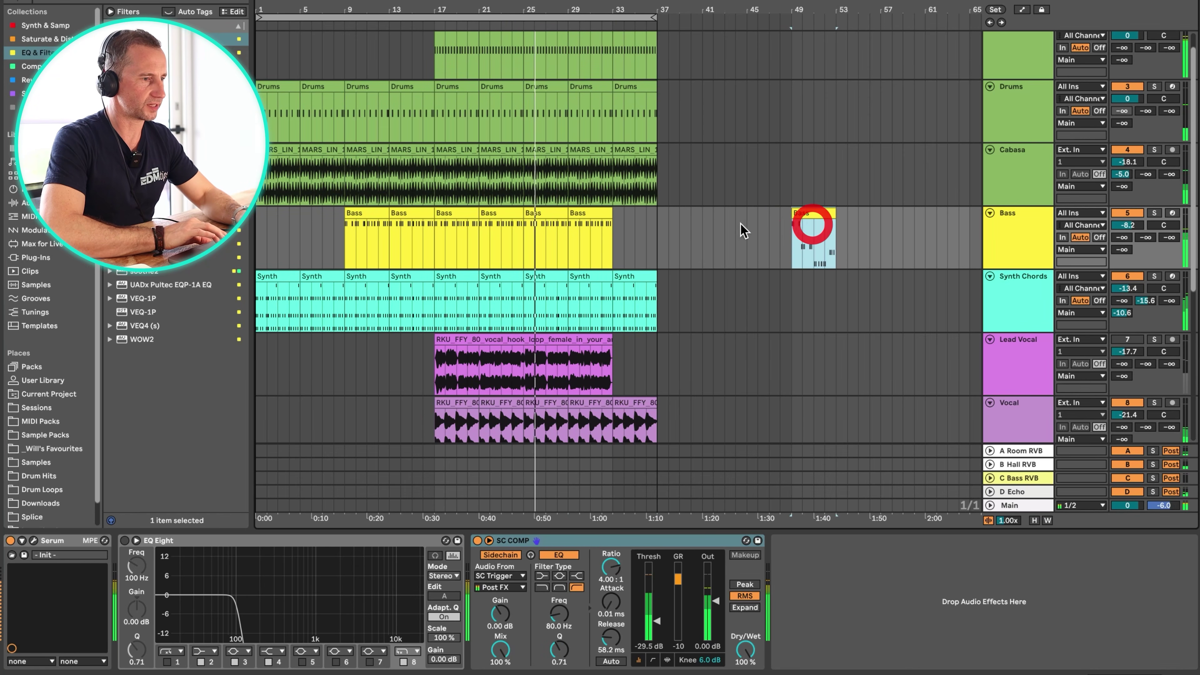
{"action": "left_click", "coordinate": [586, 218]}
{"action": "key", "text": "super+d"}
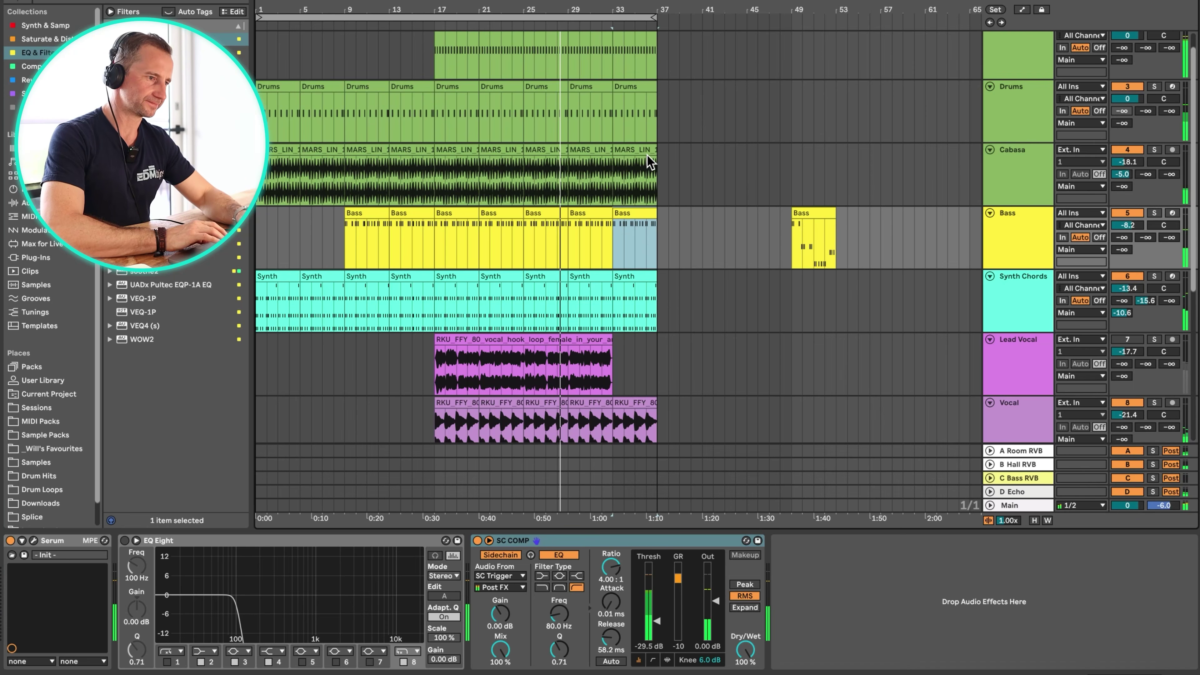
Move the Lead Vocal clip from bar 17 to bar 33
{"action": "scroll", "coordinate": [647, 155], "scroll_direction": "down", "scroll_amount": 5}
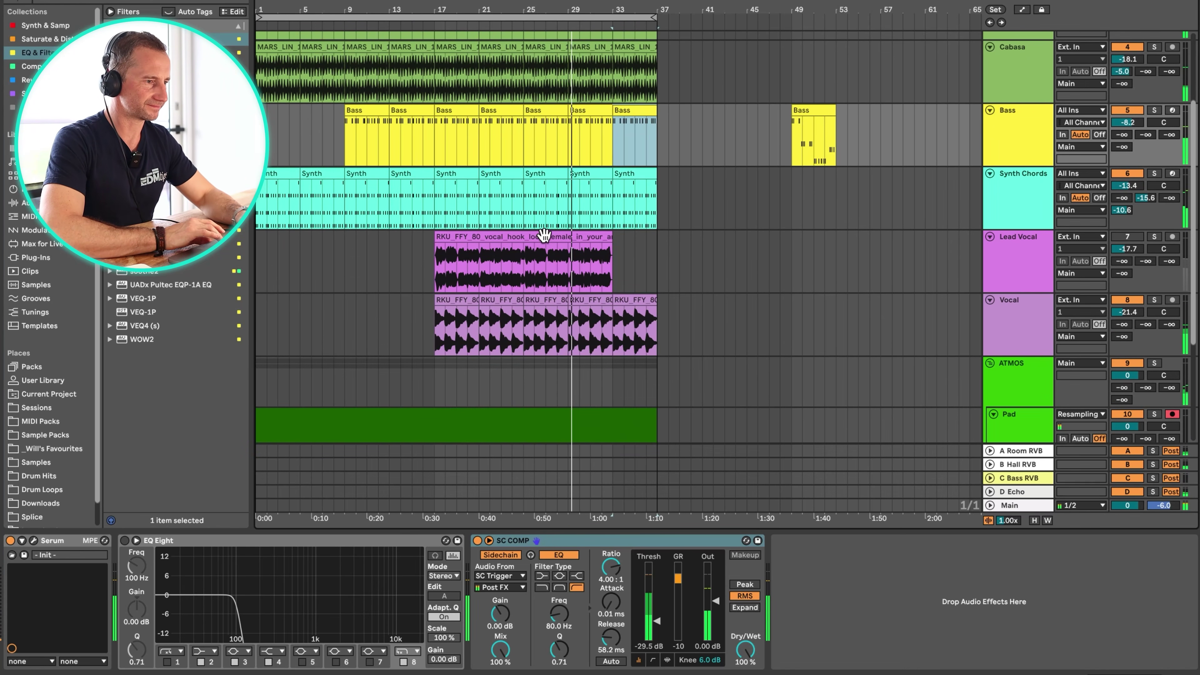
{"action": "left_click_drag", "start_coordinate": [544, 235], "coordinate": [724, 241]}
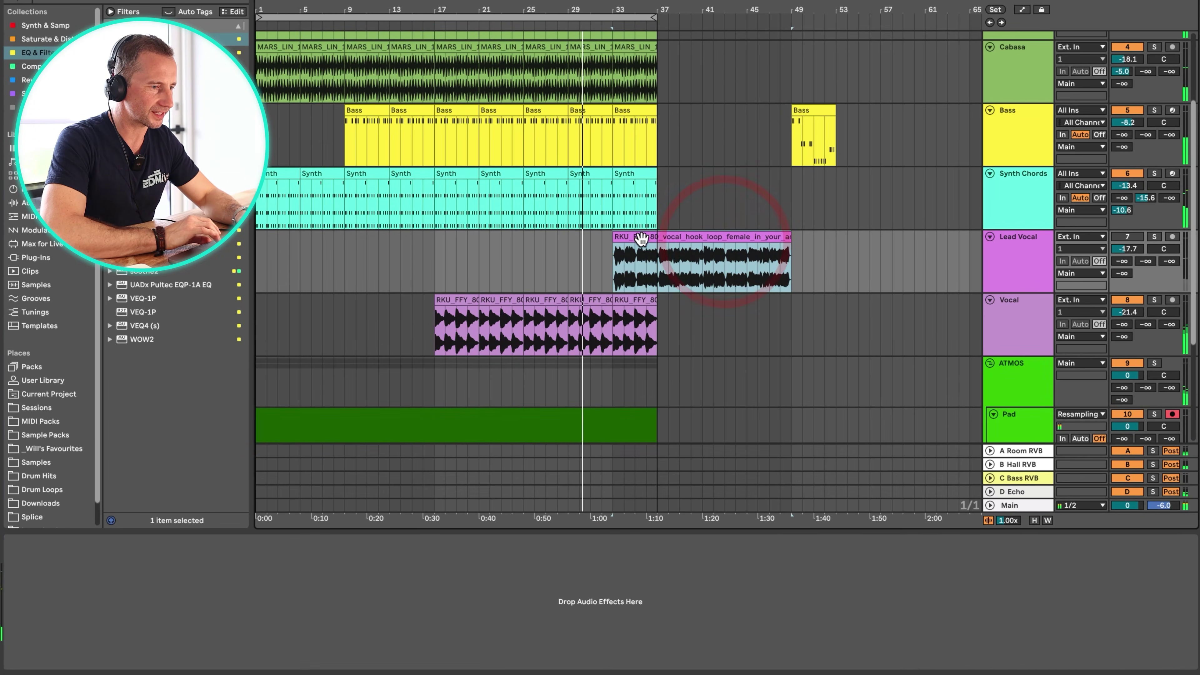
{"action": "left_click_drag", "start_coordinate": [641, 239], "coordinate": [641, 238]}
Delete the Kicks clip at bar 33
{"action": "left_click", "coordinate": [633, 113]}
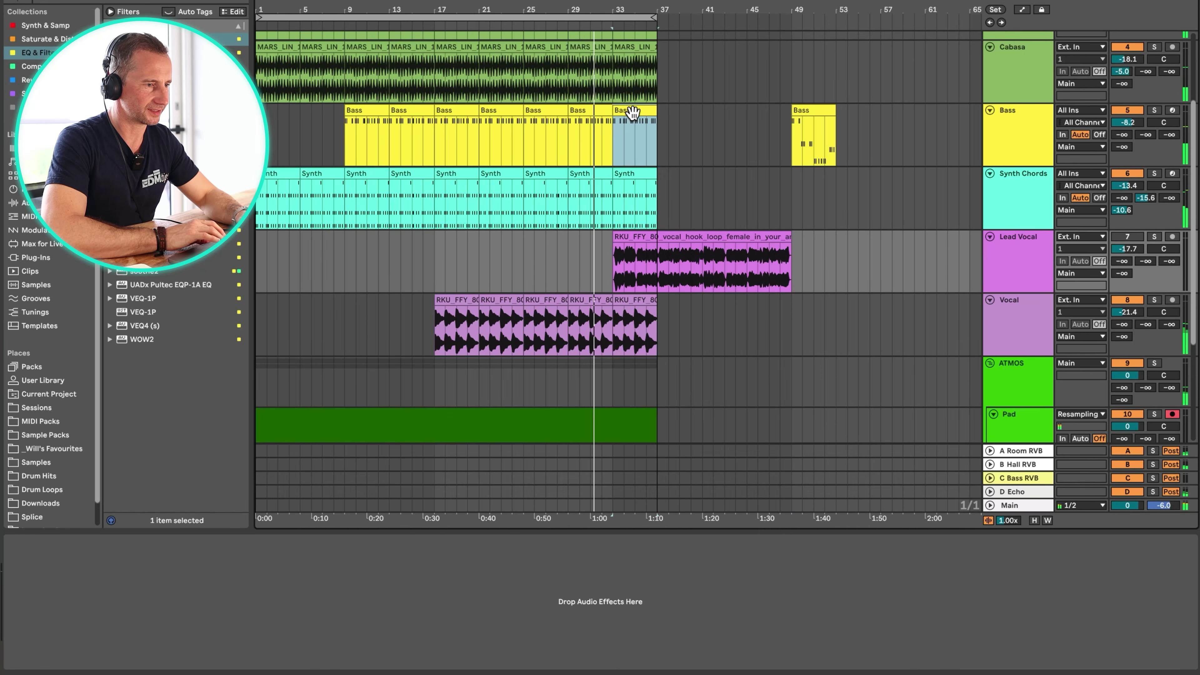
{"action": "scroll", "coordinate": [643, 137], "scroll_direction": "up", "scroll_amount": 3}
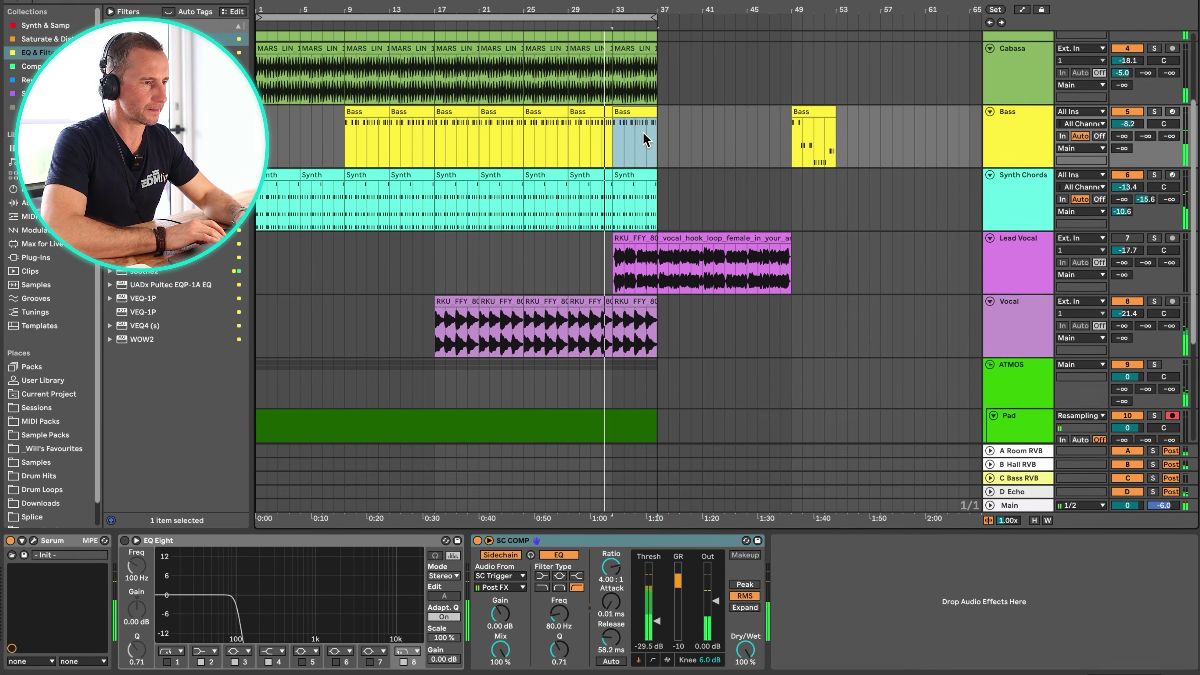
{"action": "left_click", "coordinate": [635, 50]}
{"action": "key", "text": "BackSpace"}
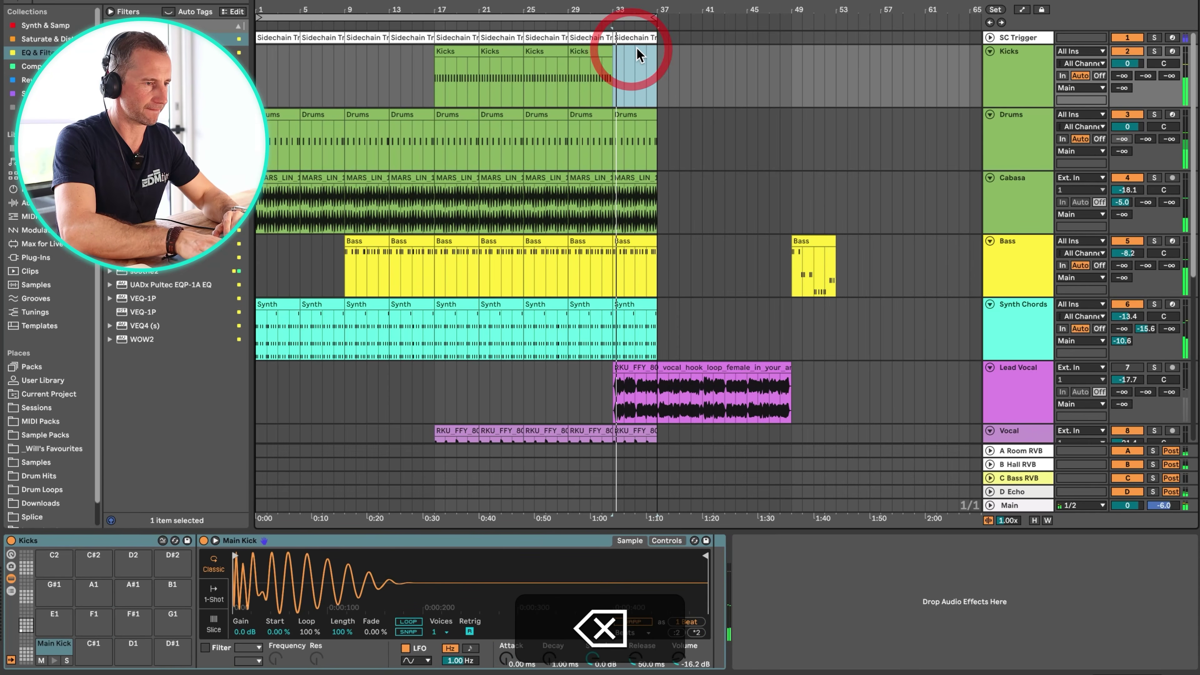
Duplicate the SC Trigger clip at bar 33 to bar 37 and extend the arrangement loop to about bar 55
{"action": "left_click", "coordinate": [643, 36], "text": "super"}
{"action": "key", "text": "super+d"}
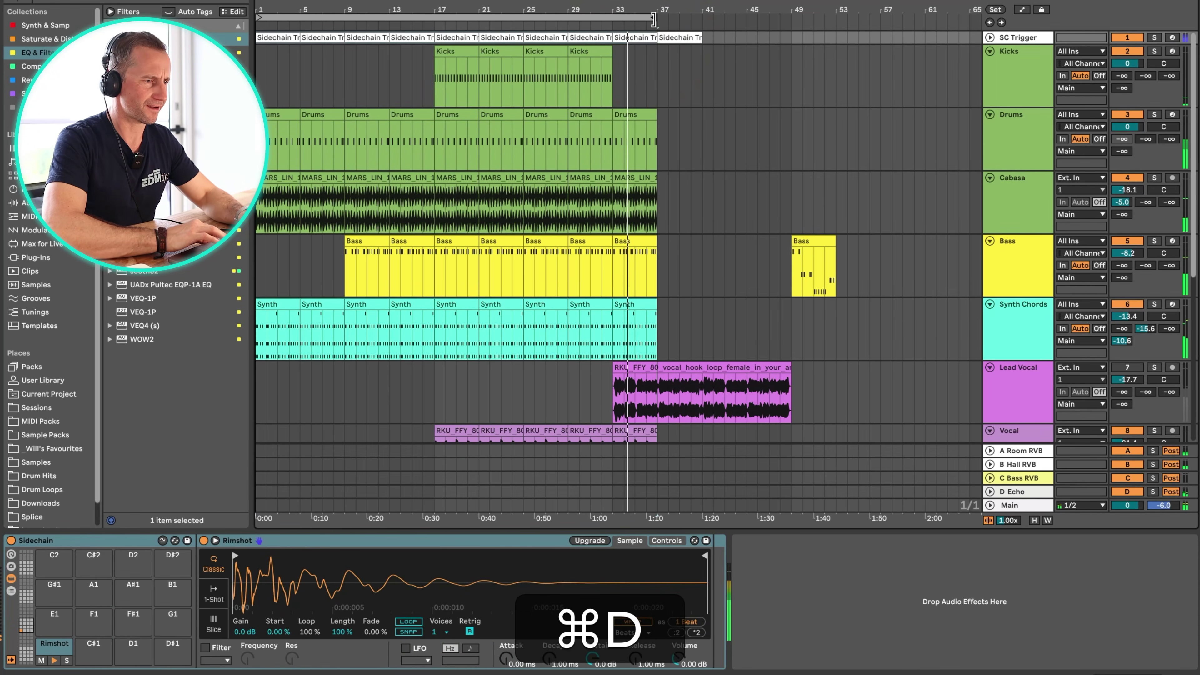
{"action": "left_click_drag", "start_coordinate": [655, 18], "coordinate": [855, 18]}
Duplicate the Drums, Cabasa, Bass and Synth Chords clips at bar 33 to bar 37
{"action": "left_click", "coordinate": [635, 123]}
{"action": "key", "text": "super+d"}
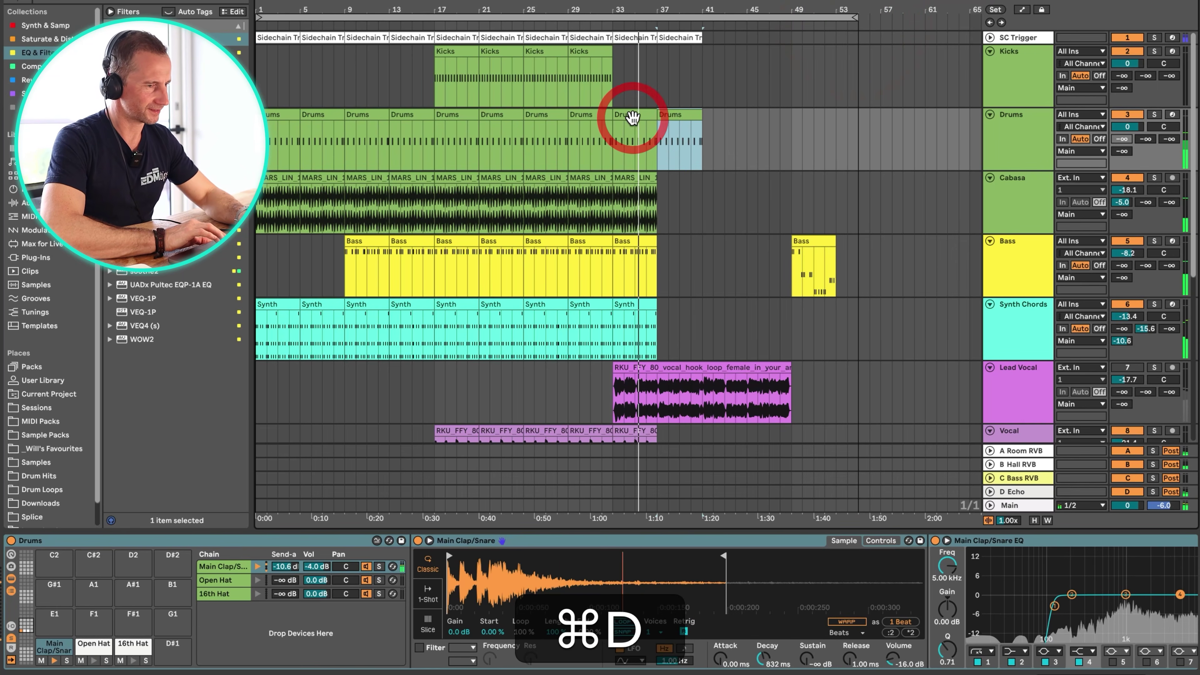
{"action": "left_click", "coordinate": [639, 189]}
{"action": "key", "text": "super+d"}
{"action": "left_click", "coordinate": [645, 243]}
{"action": "key", "text": "super+d"}
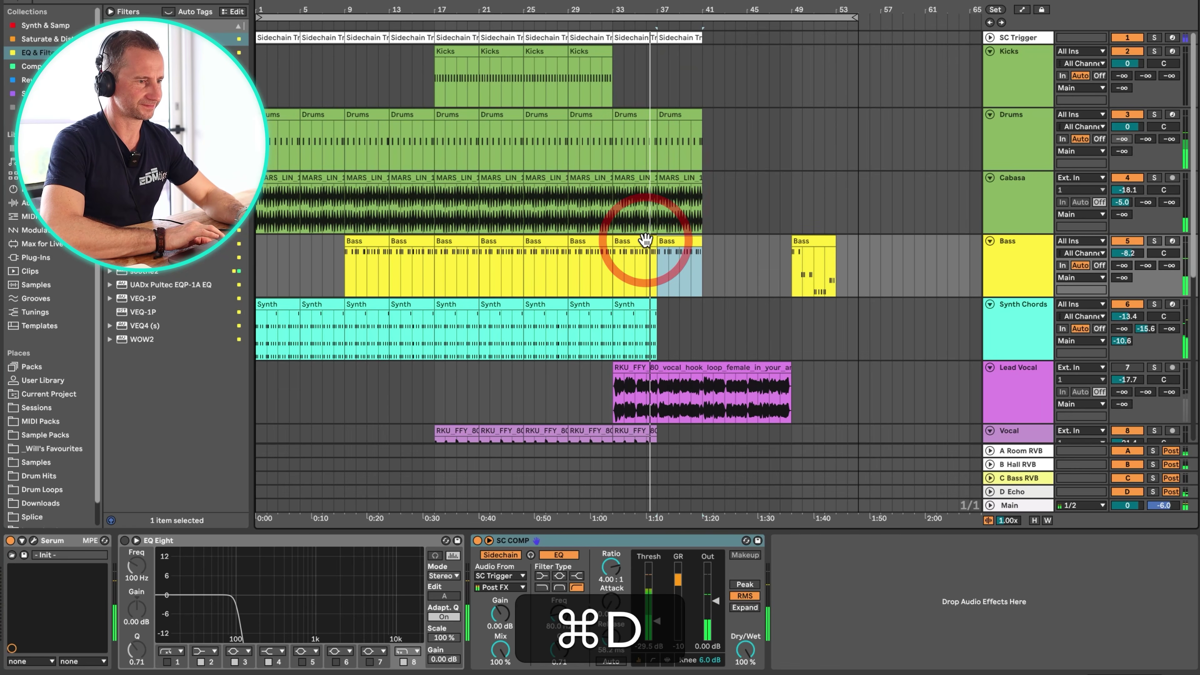
{"action": "scroll", "coordinate": [644, 241], "scroll_direction": "down", "scroll_amount": 3}
{"action": "left_click", "coordinate": [644, 239]}
{"action": "key", "text": "super+d"}
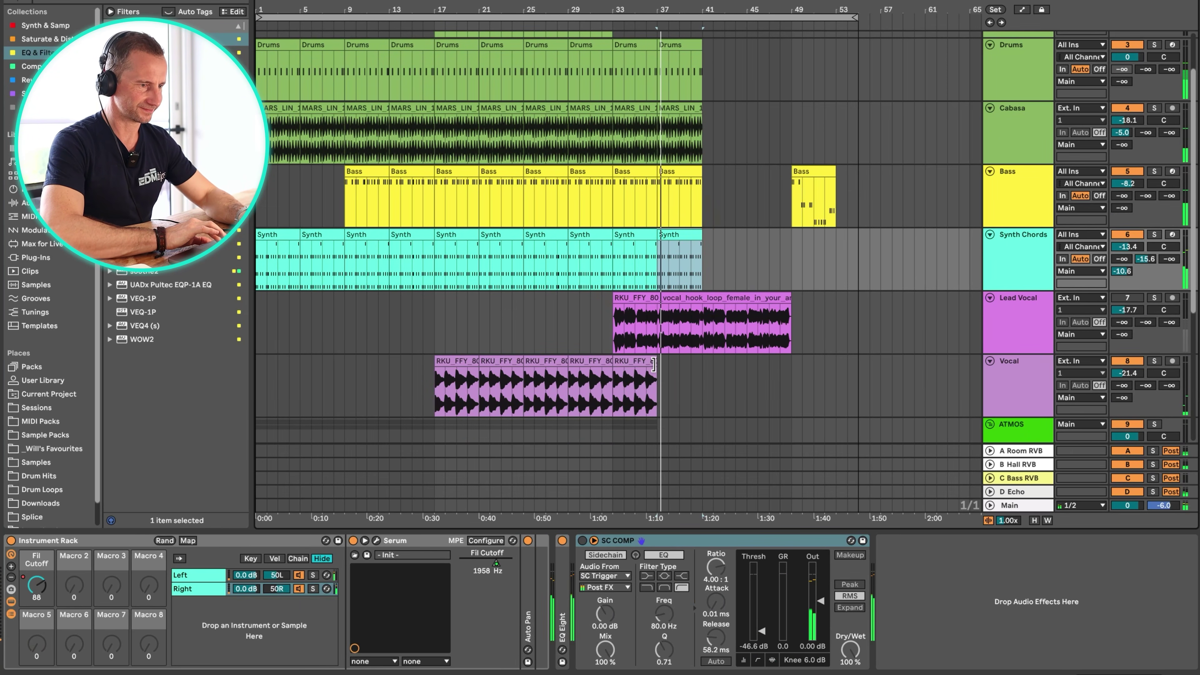
Try to continue the Vocal part by duplicating its clip at bar 33 twice
{"action": "left_click", "coordinate": [648, 362]}
{"action": "key", "text": "super+d"}
{"action": "key", "text": "super+d"}
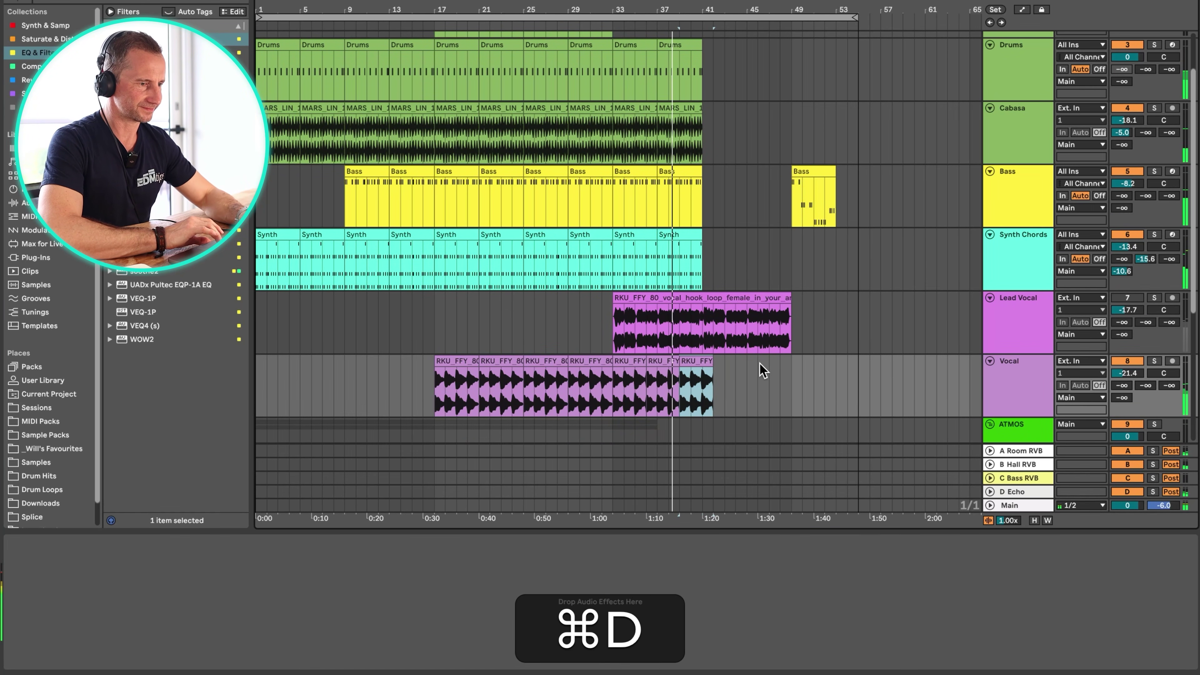
{"action": "key", "text": "super+z"}
{"action": "key", "text": "super+z"}
Stop playback and move the Lead Vocal clip from bar 33 to bar 41
{"action": "left_click", "coordinate": [616, 384]}
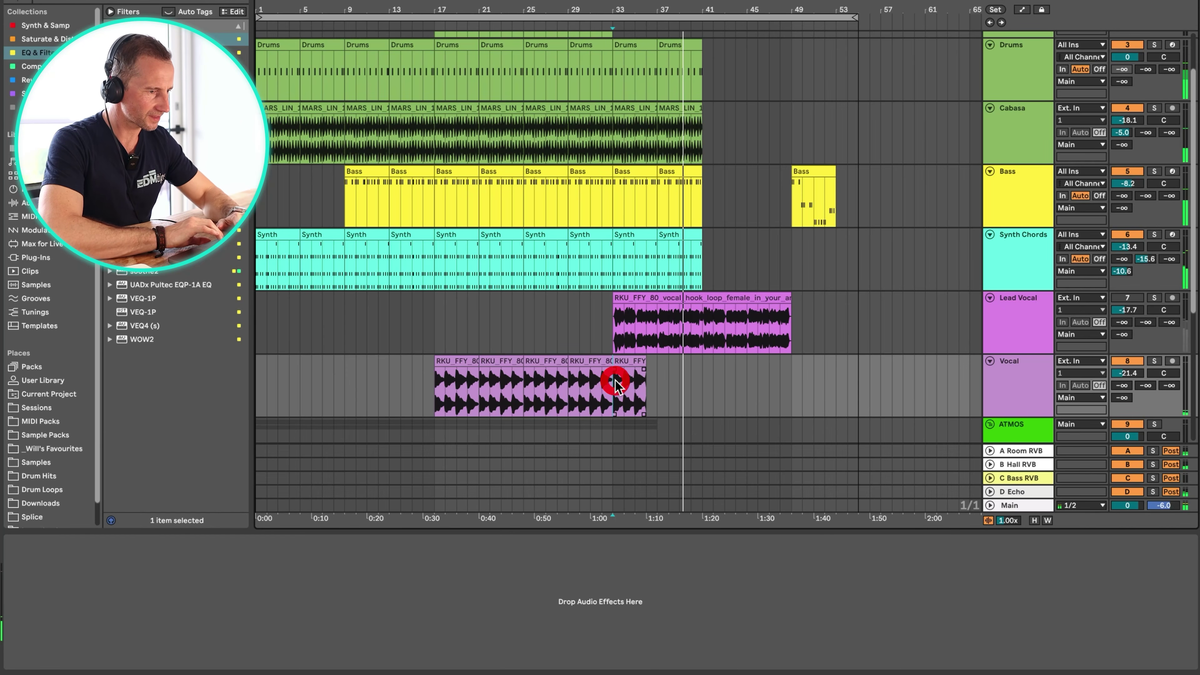
{"action": "left_click_drag", "start_coordinate": [436, 386], "coordinate": [470, 387]}
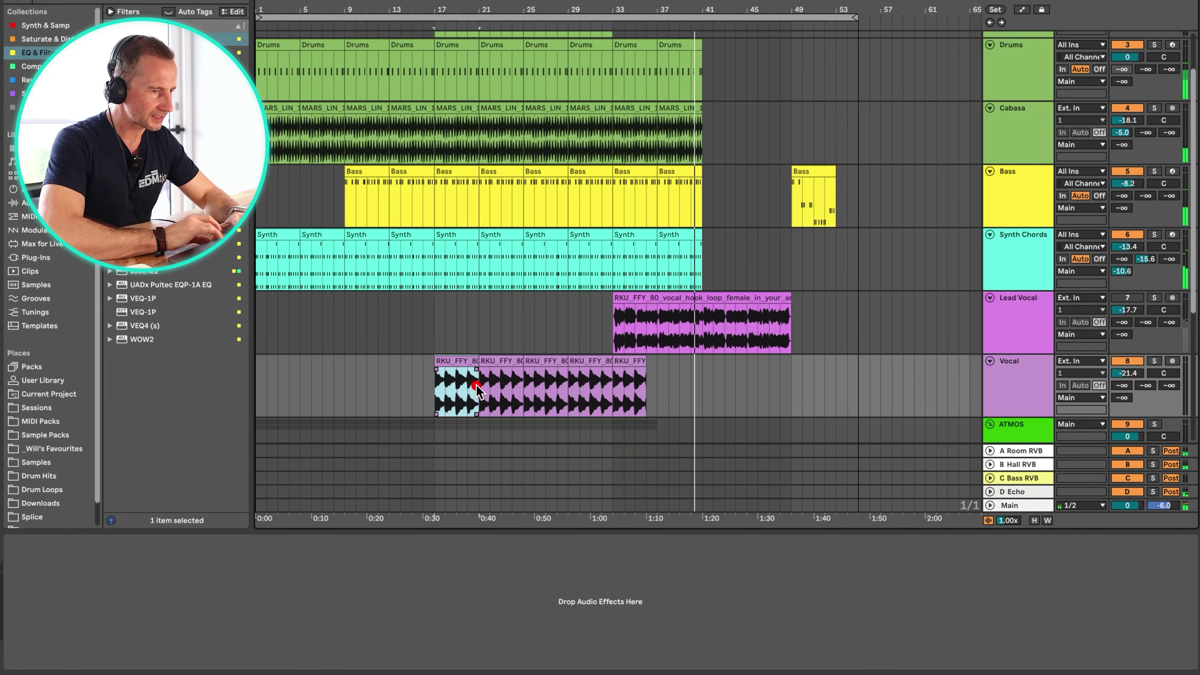
{"action": "key", "text": "space"}
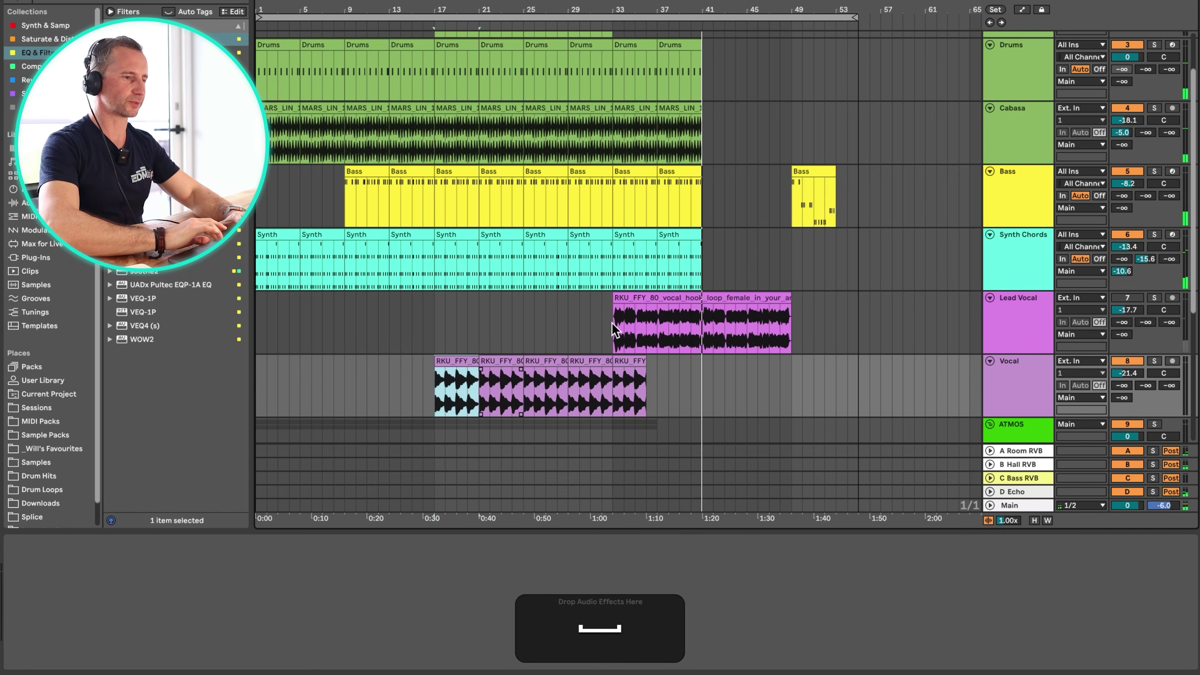
{"action": "left_click_drag", "start_coordinate": [685, 299], "coordinate": [756, 300]}
Duplicate the Vocal clip at bar 17 five times so the part runs up to bar 41
{"action": "left_click", "coordinate": [459, 361]}
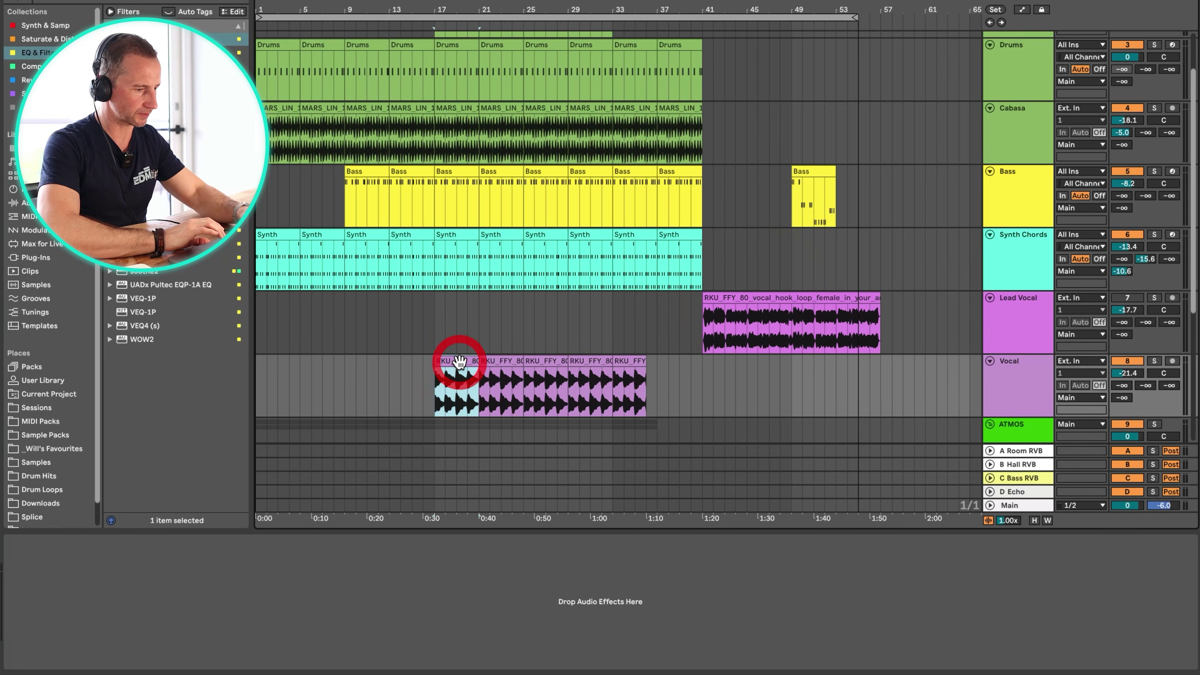
{"action": "key", "text": "super+d"}
{"action": "key", "text": "super+d"}
{"action": "key", "text": "super+d"}
{"action": "key", "text": "super+d"}
{"action": "key", "text": "super+d"}
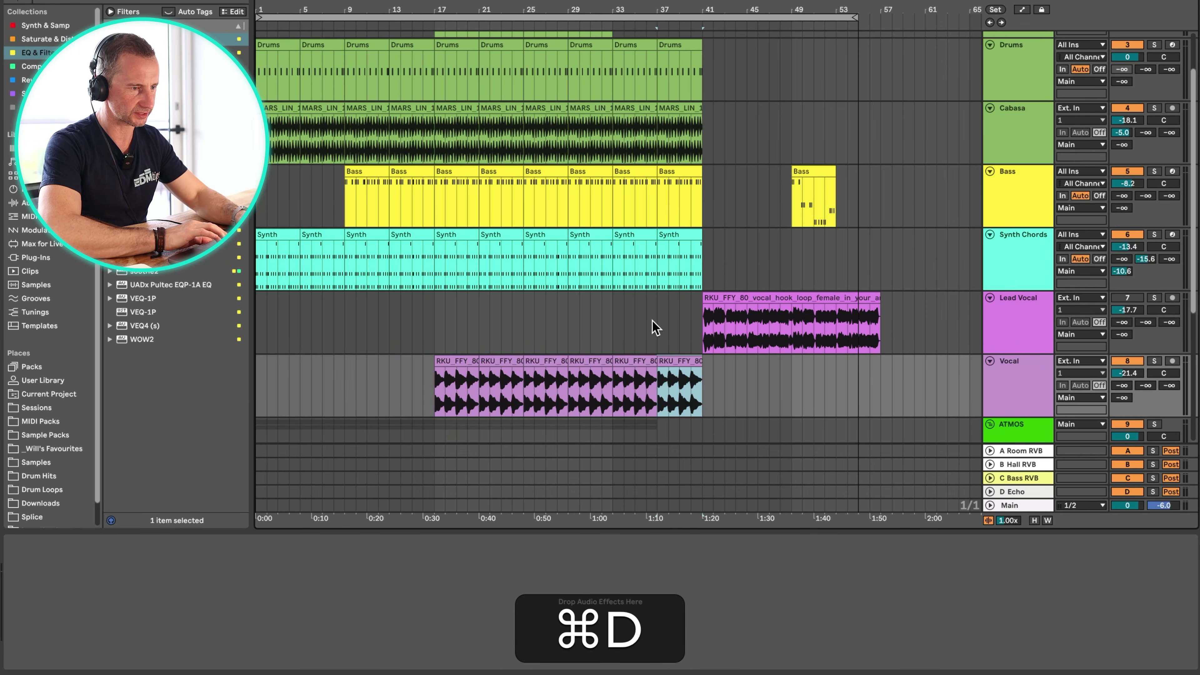
Move the Bass clip from bar 49 to bar 41, and duplicate the last Synth Chords clip four times up to bar 57
{"action": "scroll", "coordinate": [735, 272], "scroll_direction": "up", "scroll_amount": 3}
{"action": "left_click_drag", "start_coordinate": [803, 238], "coordinate": [720, 240]}
{"action": "left_click", "coordinate": [690, 304]}
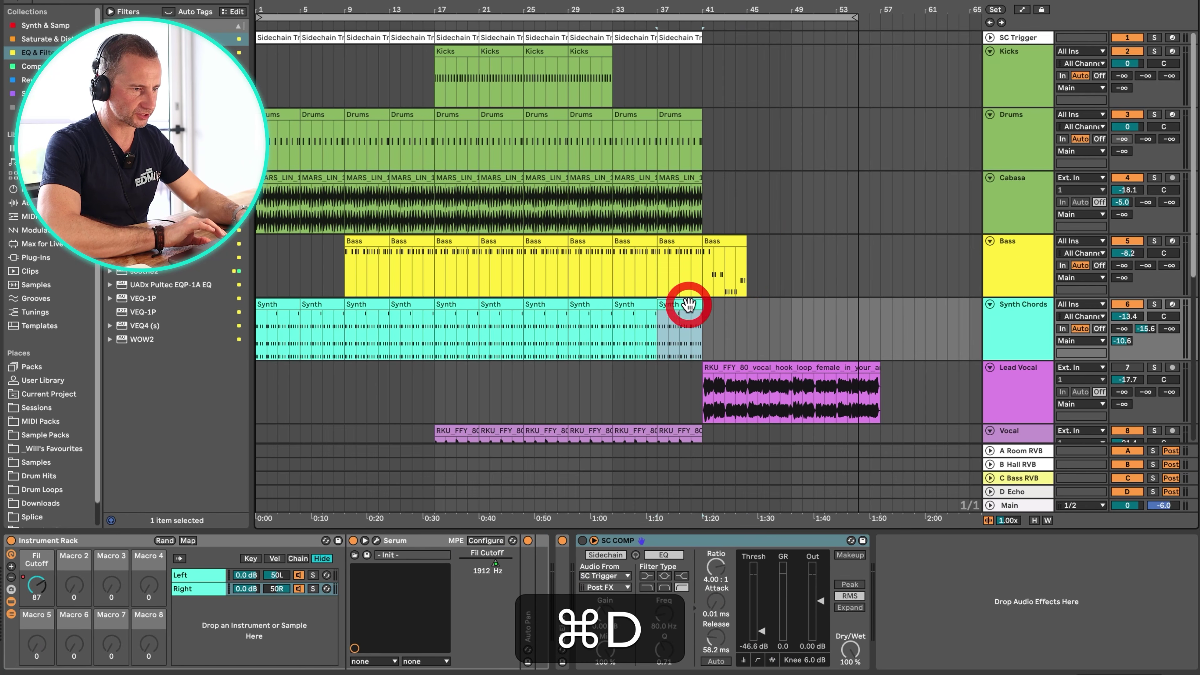
{"action": "key", "text": "super+d"}
{"action": "key", "text": "super+d"}
{"action": "key", "text": "super+d"}
{"action": "key", "text": "super+d"}
Duplicate the Bass clip at bar 41 three times to fill the track up to bar 57
{"action": "left_click", "coordinate": [717, 239]}
{"action": "key", "text": "super+d"}
{"action": "key", "text": "super+d"}
{"action": "key", "text": "super+d"}
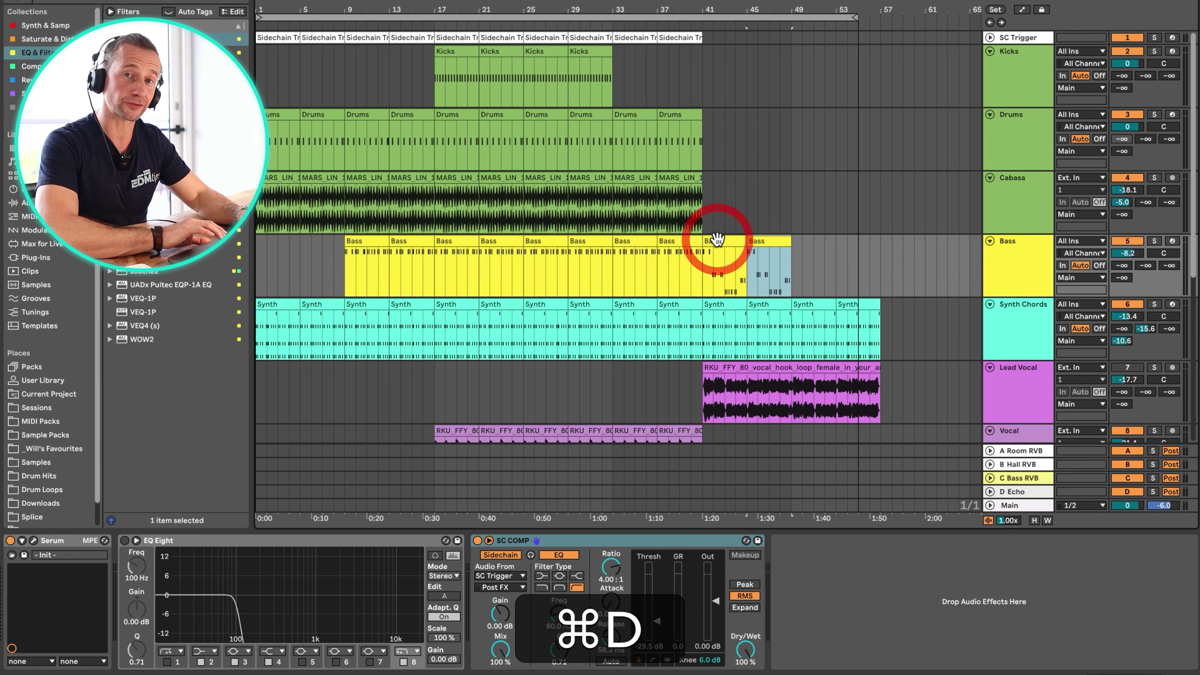
Duplicate the Cabasa clip at bar 37 four times to fill the track up to bar 57
{"action": "left_click", "coordinate": [685, 180]}
{"action": "key", "text": "super+d"}
{"action": "key", "text": "super+d"}
{"action": "key", "text": "super+d"}
{"action": "key", "text": "super+d"}
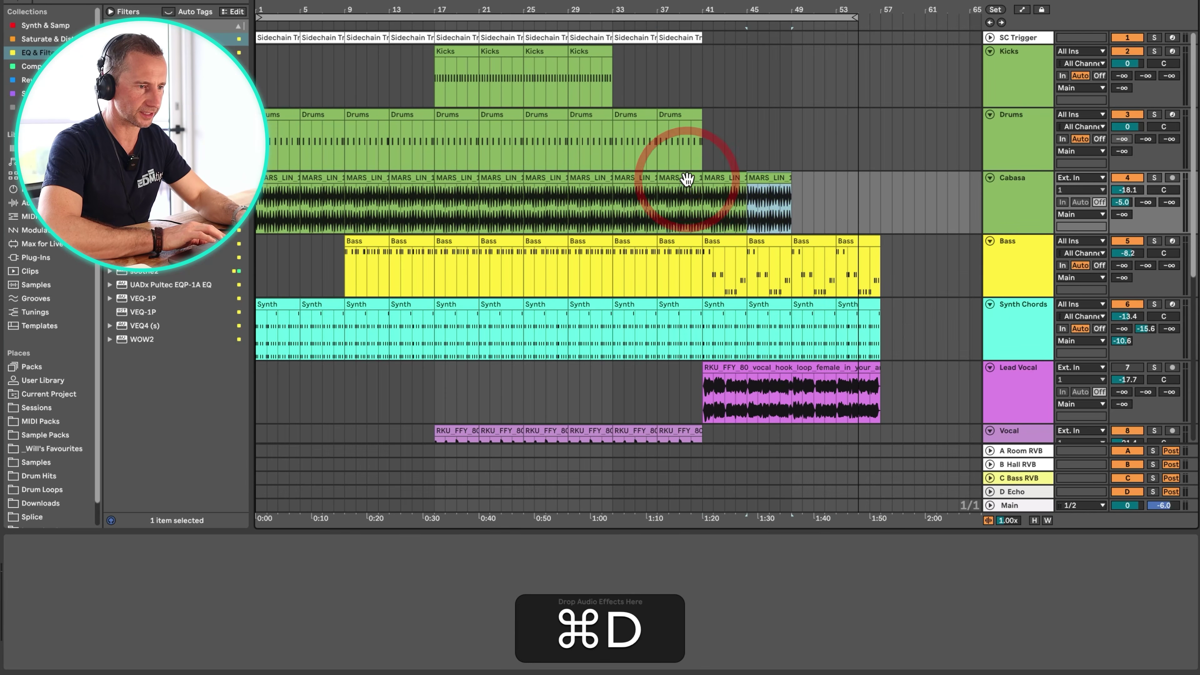
Duplicate the Drums clip at bar 37 four times to fill the track up to bar 57
{"action": "left_click", "coordinate": [681, 117]}
{"action": "key", "text": "super+d"}
{"action": "key", "text": "super+d"}
{"action": "key", "text": "super+d"}
{"action": "key", "text": "super+d"}
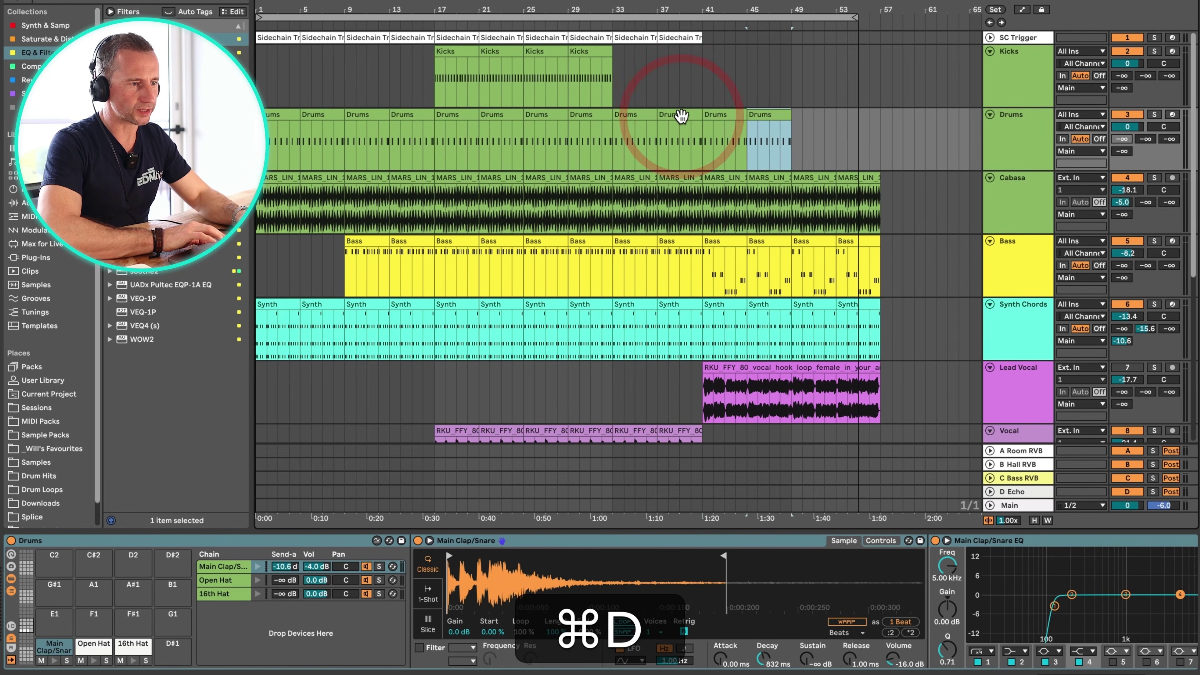
Duplicate the last SC Trigger clip repeatedly to fill the track from bar 41 to bar 57
{"action": "left_click", "coordinate": [690, 39]}
{"action": "key", "text": "super+d"}
{"action": "key", "text": "super+d"}
{"action": "key", "text": "super+d"}
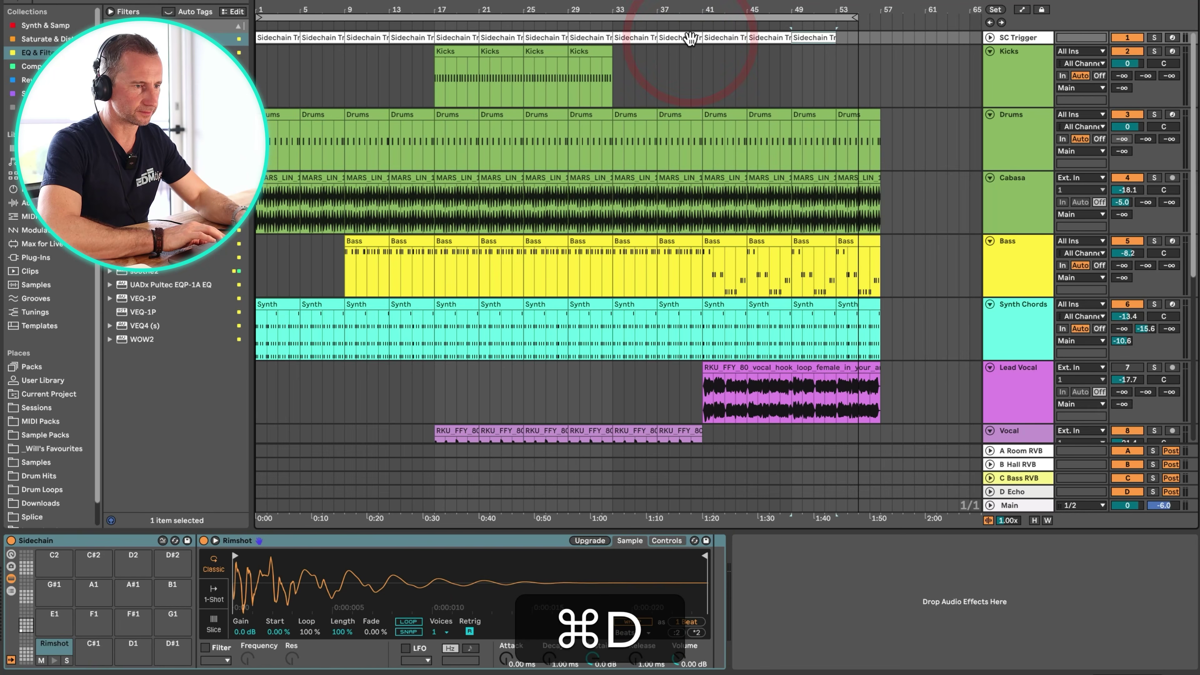
Copy the Kicks clip from bar 29 to bar 41 and duplicate it three times up to bar 57
{"action": "left_click_drag", "start_coordinate": [598, 49], "coordinate": [730, 52]}
{"action": "key", "text": "super+d"}
{"action": "key", "text": "super+d"}
{"action": "key", "text": "super+d"}
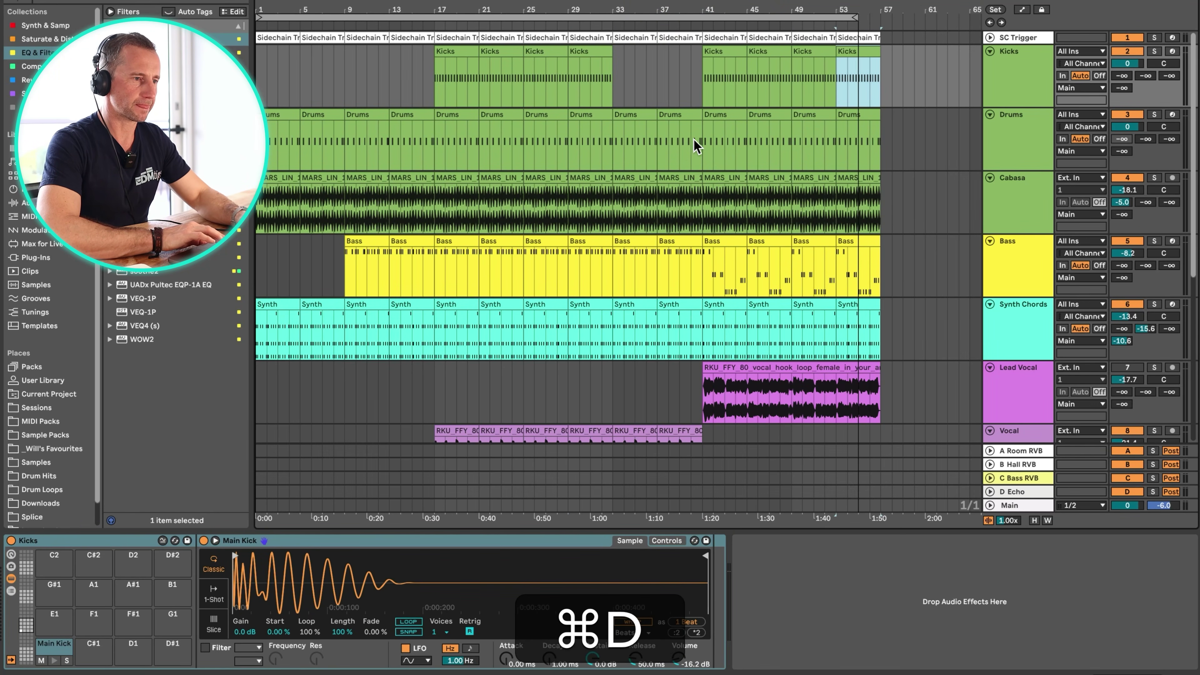
Save the set and loop the Drums section from bar 41 to bar 49
{"action": "left_click", "coordinate": [694, 144]}
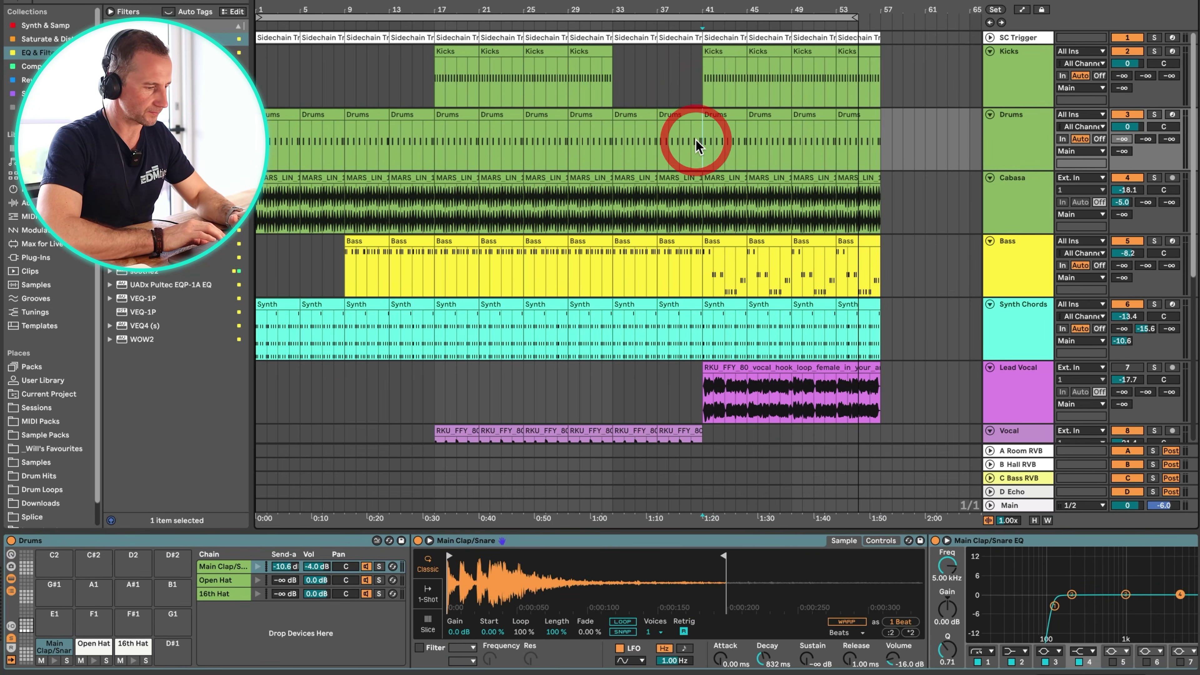
{"action": "key", "text": "super"}
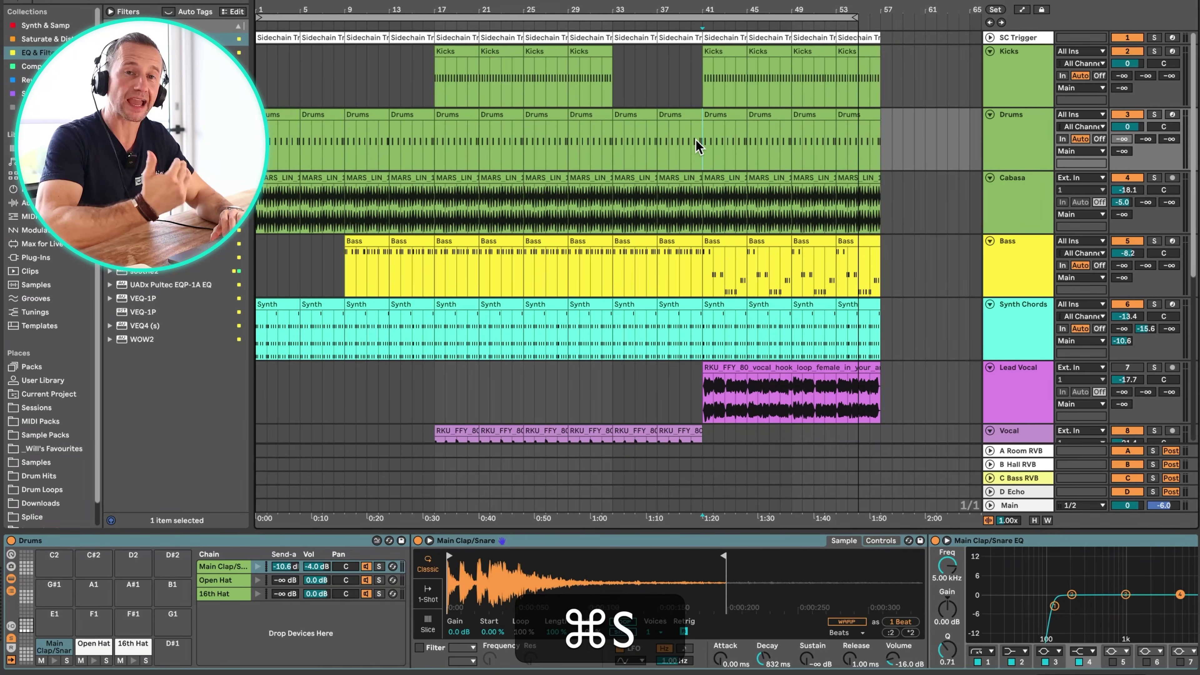
{"action": "left_click_drag", "start_coordinate": [703, 145], "coordinate": [786, 146]}
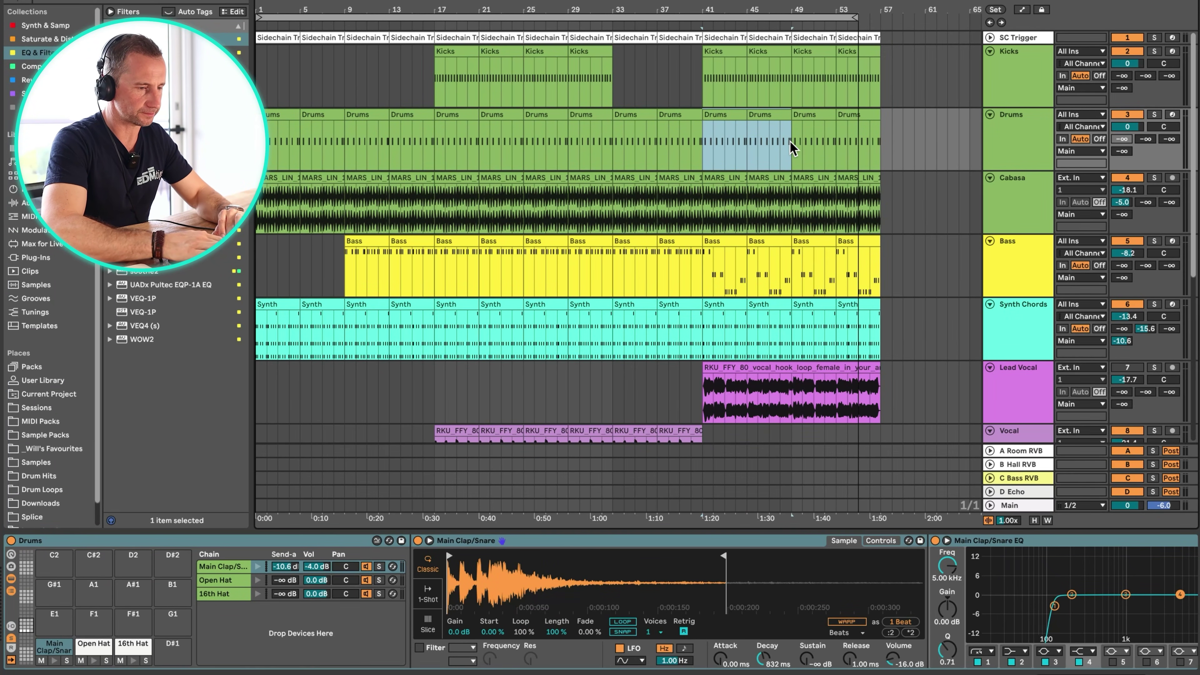
{"action": "key", "text": "super"}
{"action": "left_click_drag", "start_coordinate": [857, 18], "coordinate": [877, 18]}
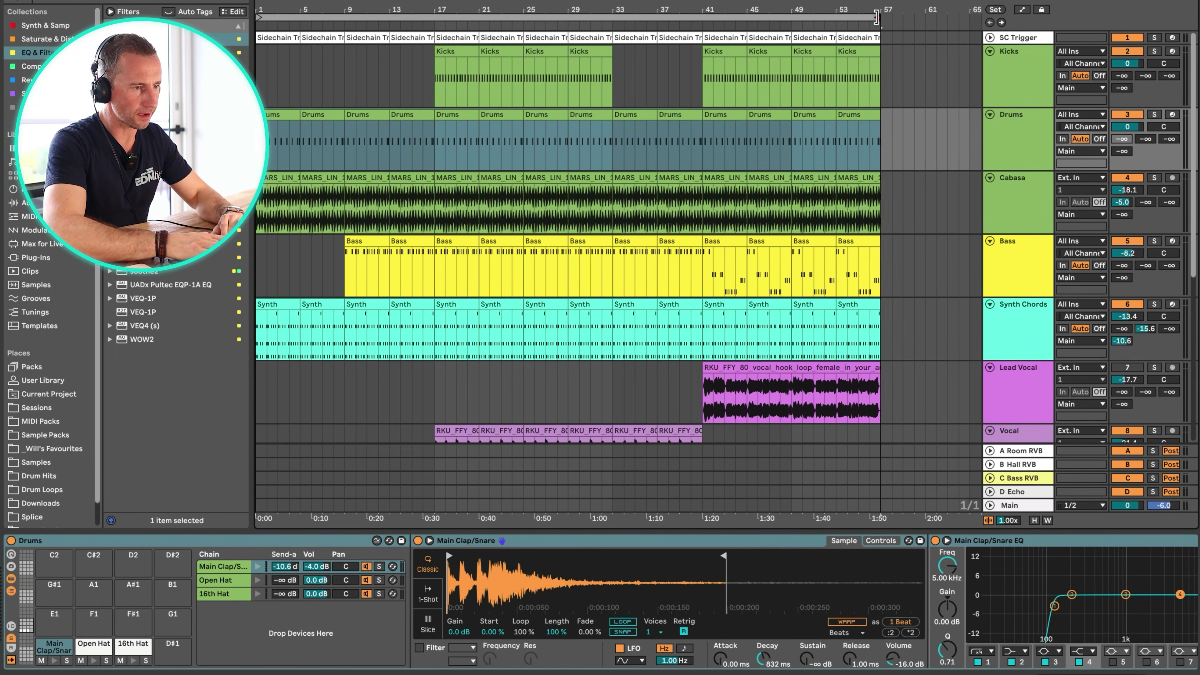
{"action": "left_click_drag", "start_coordinate": [714, 123], "coordinate": [791, 129]}
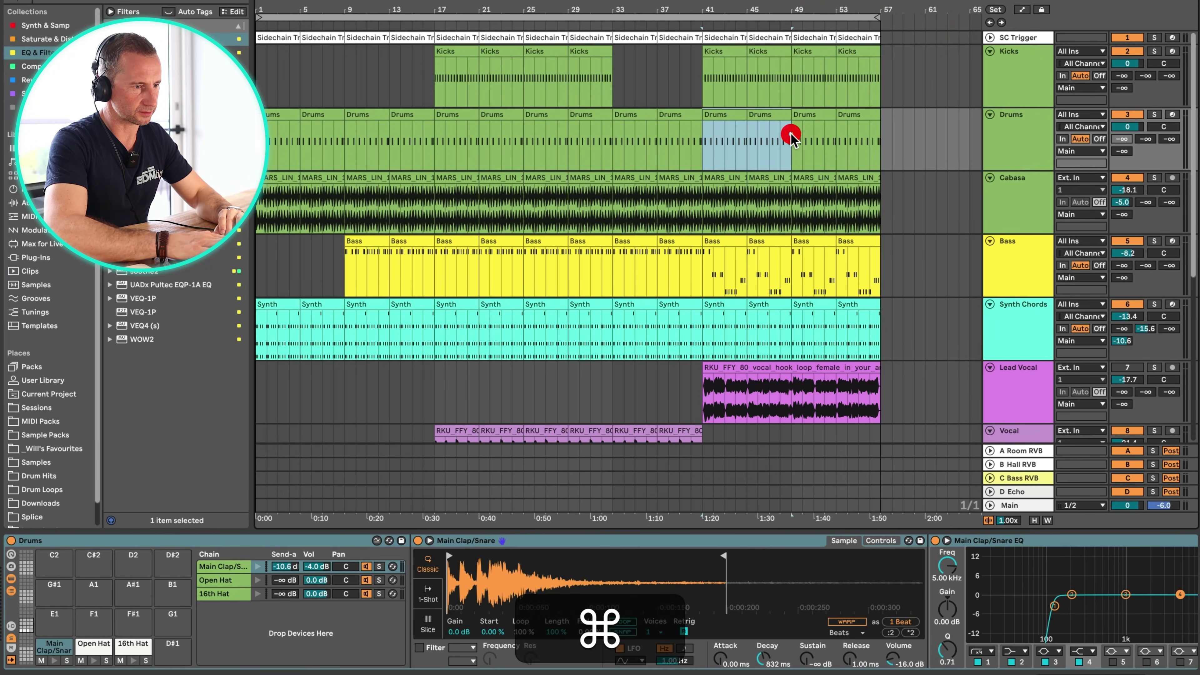
{"action": "key", "text": "super+l"}
{"action": "left_click_drag", "start_coordinate": [734, 11], "coordinate": [622, 5]}
Reshape the Synth Chords Fil Cutoff automation to dip to 18 at bar 41 and rise in one ramp to bar 57
{"action": "key", "text": "a"}
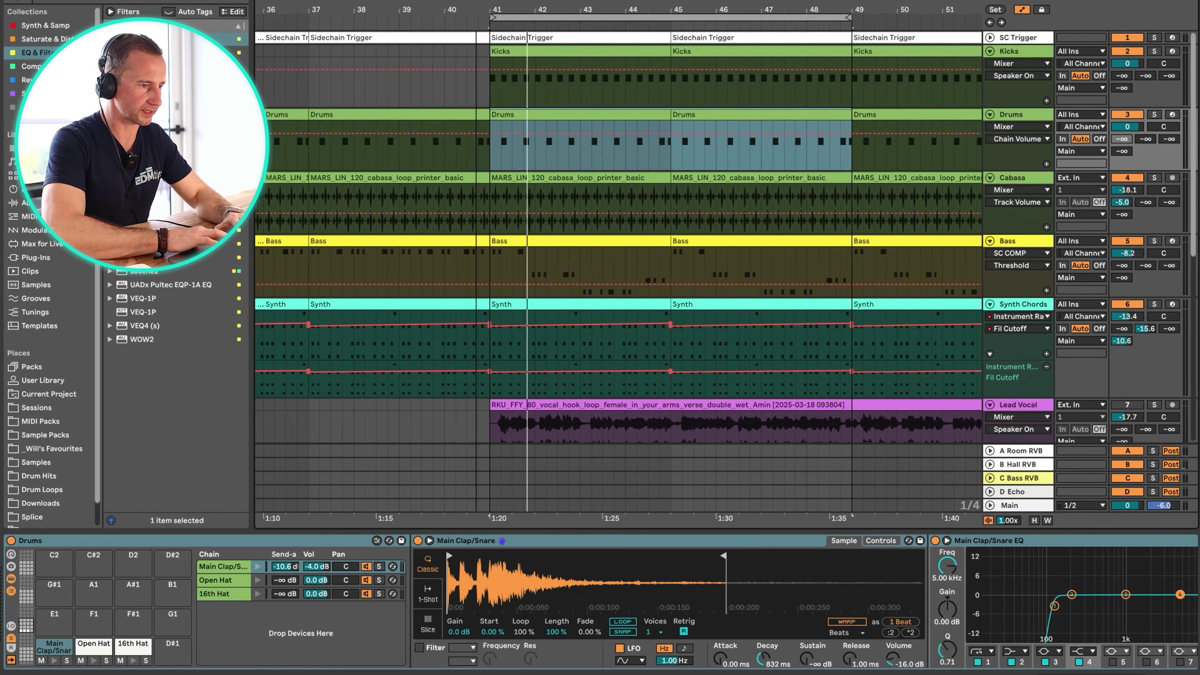
{"action": "key", "text": "minus"}
{"action": "left_click", "coordinate": [708, 322]}
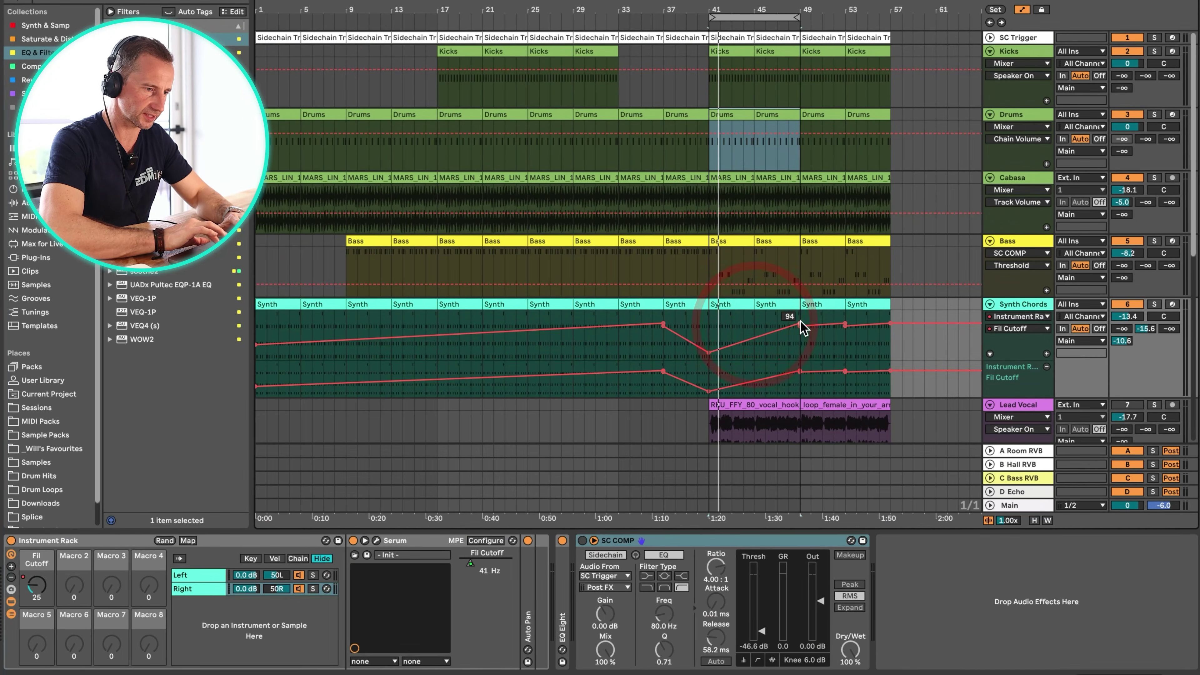
{"action": "left_click", "coordinate": [846, 326]}
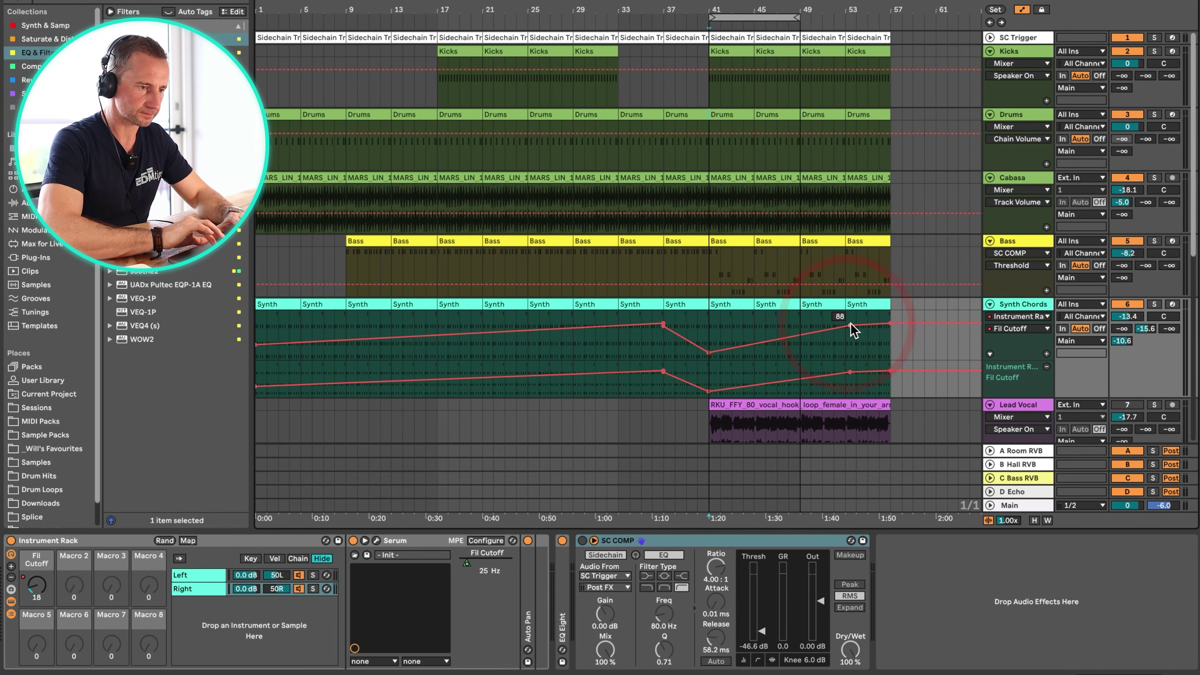
{"action": "left_click", "coordinate": [851, 325]}
During playback, set the Synth Chords Fil Cutoff automation to 37 at bar 41 and 69 at bar 57, and extend the loop to bar 57
{"action": "key", "text": "space"}
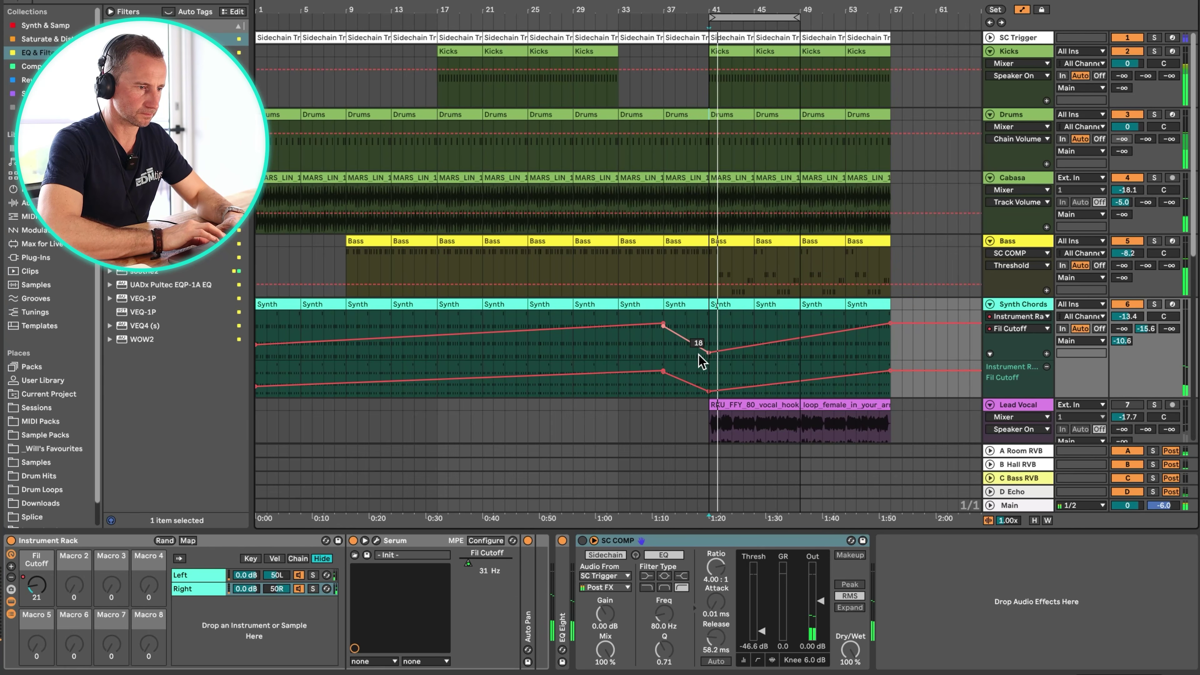
{"action": "left_click_drag", "start_coordinate": [698, 354], "coordinate": [709, 345]}
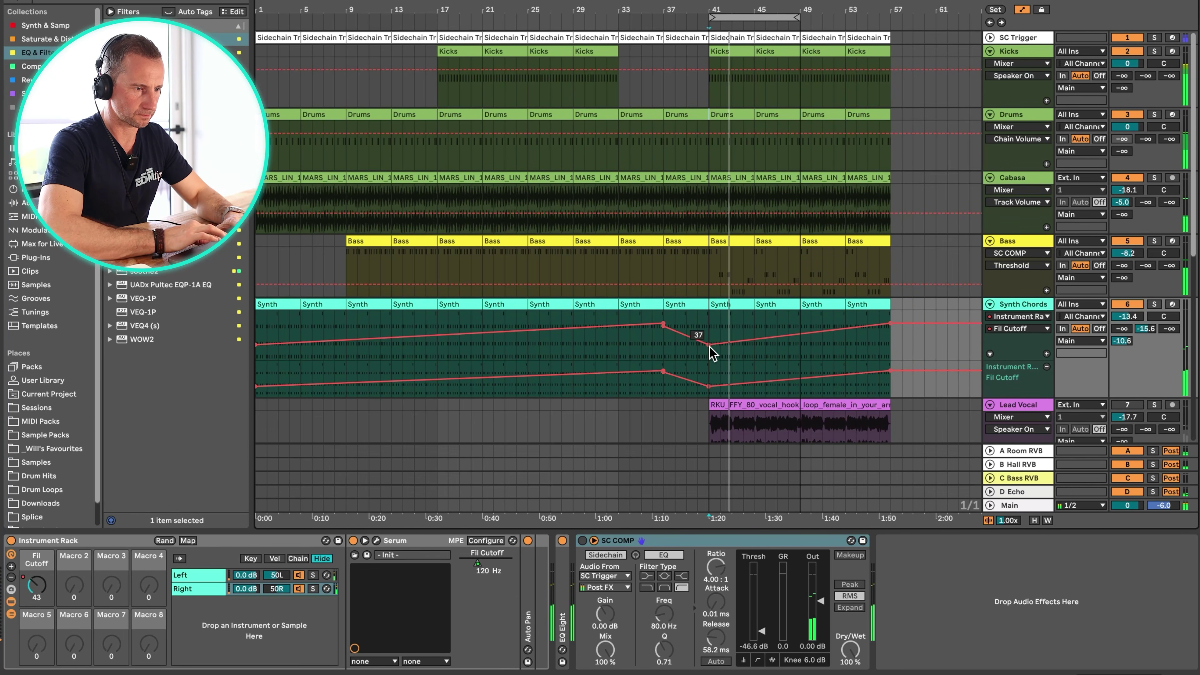
{"action": "left_click_drag", "start_coordinate": [890, 323], "coordinate": [891, 333]}
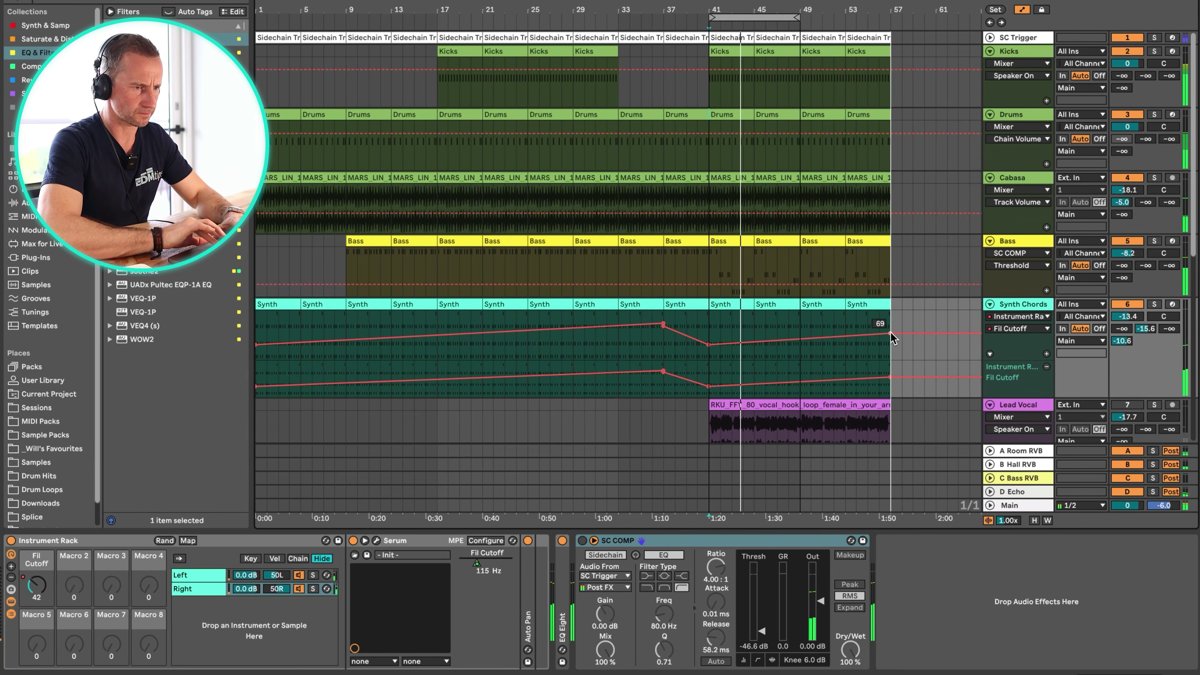
{"action": "left_click_drag", "start_coordinate": [798, 17], "coordinate": [891, 19]}
{"action": "key", "text": "a"}
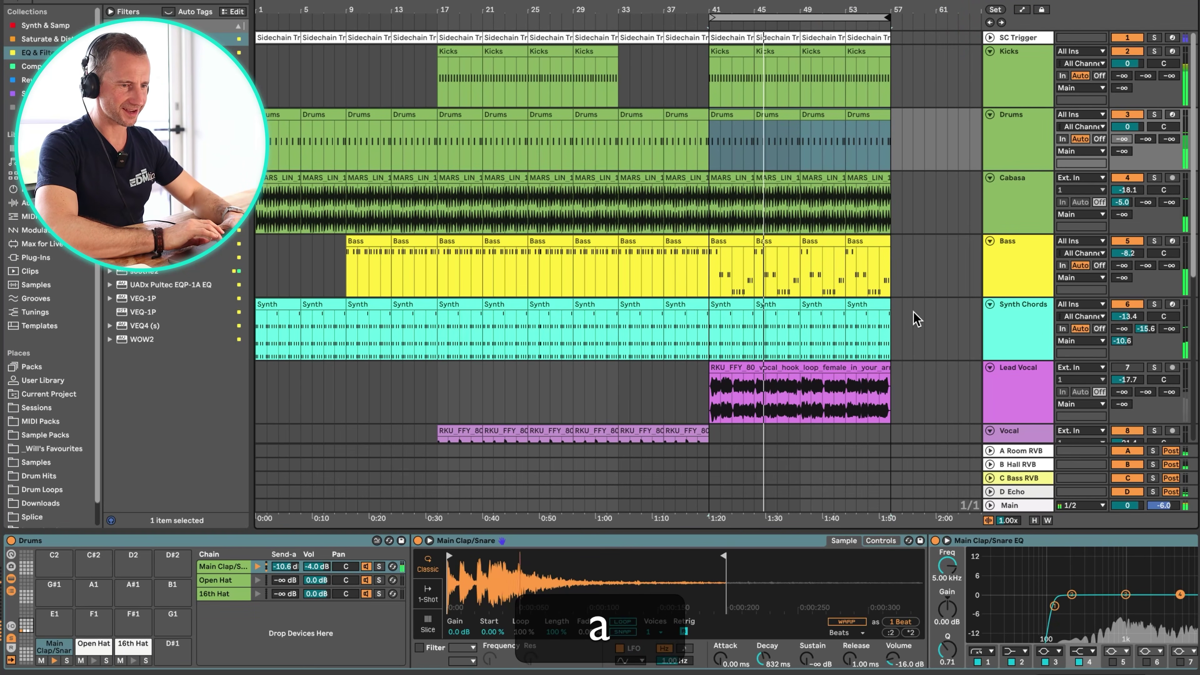
Set the Lead Vocal track's volume to -18.0 and its B Hall RVB send to -16.0
{"action": "scroll", "coordinate": [940, 338], "scroll_direction": "down", "scroll_amount": 5}
{"action": "left_click", "coordinate": [1107, 217]}
{"action": "left_click_drag", "start_coordinate": [1127, 227], "coordinate": [1144, 227]}
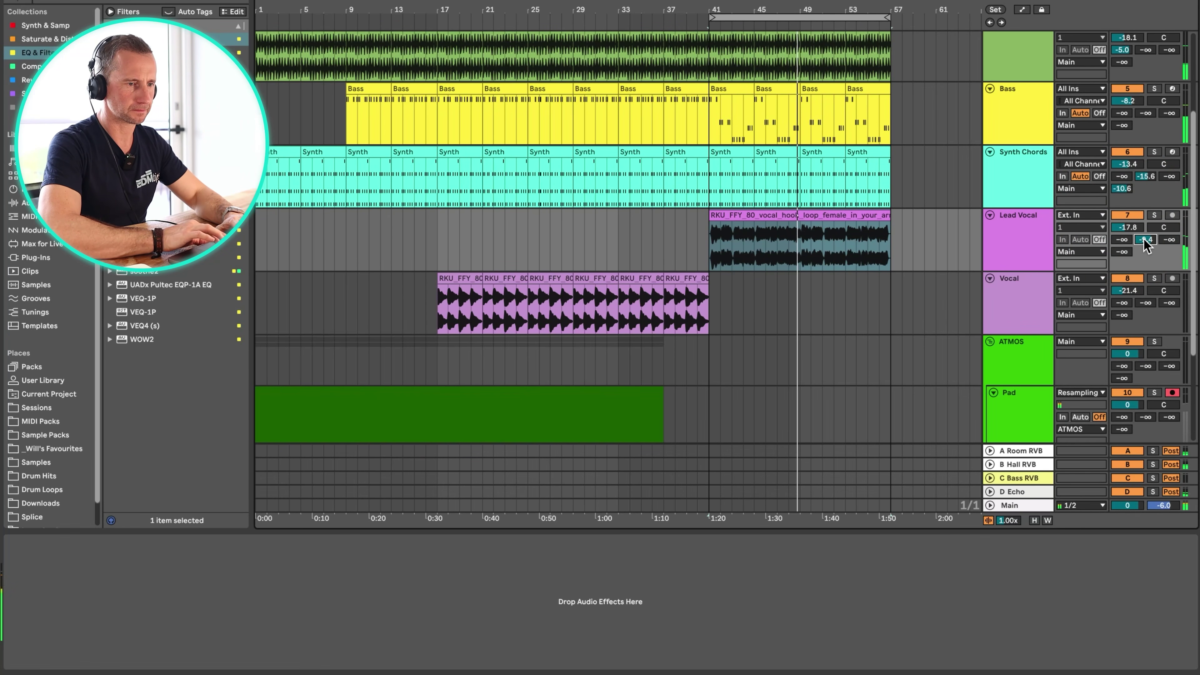
{"action": "left_click_drag", "start_coordinate": [1127, 228], "coordinate": [1141, 241]}
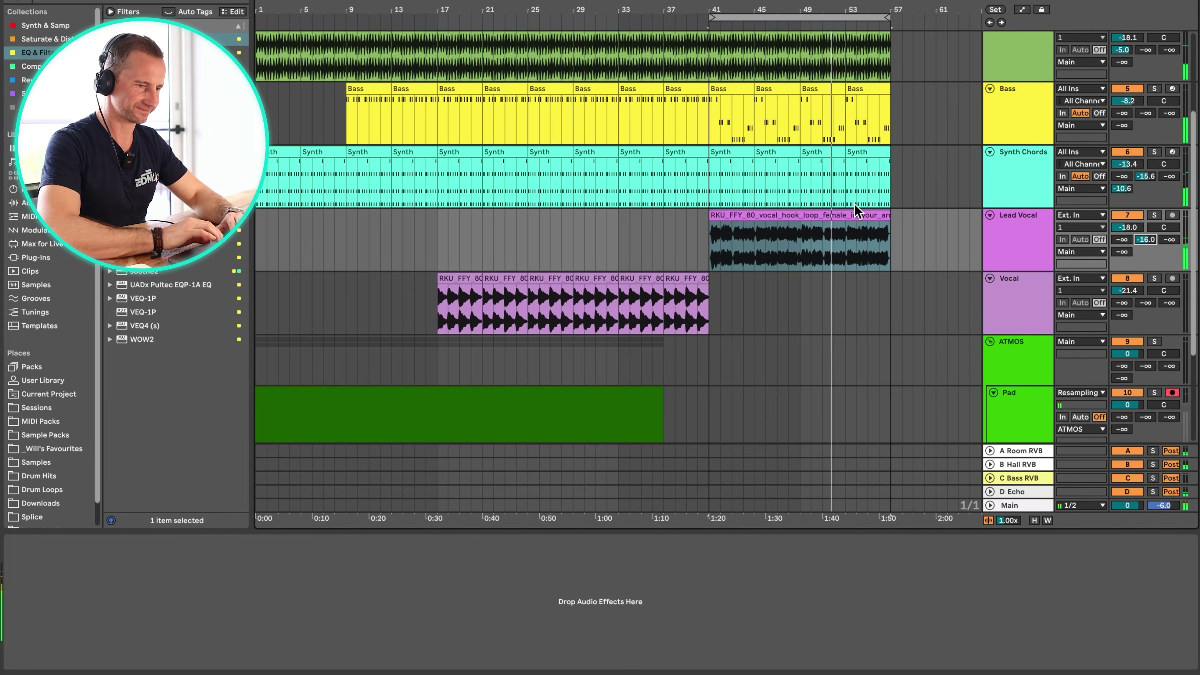
{"action": "key", "text": "XF86AudioRaiseVolume"}
Check the Fil Cutoff automation on the last Synth Chords clip and save the set
{"action": "scroll", "coordinate": [855, 205], "scroll_direction": "up", "scroll_amount": 5}
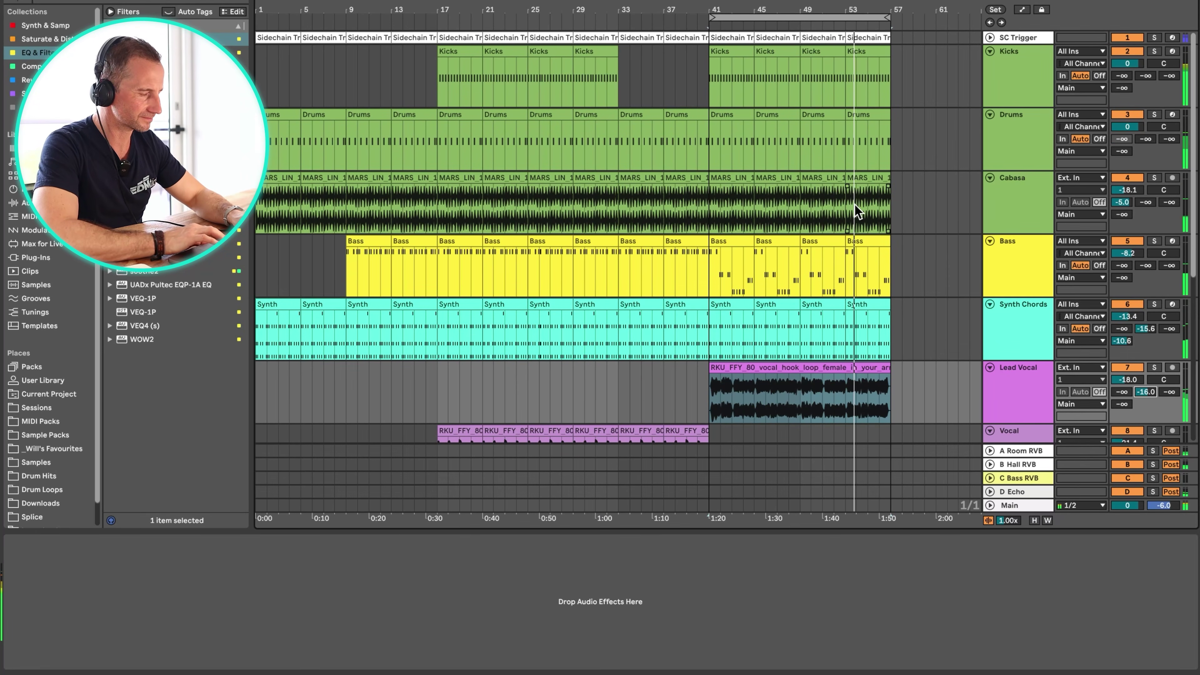
{"action": "left_click", "coordinate": [876, 305]}
{"action": "key", "text": "a"}
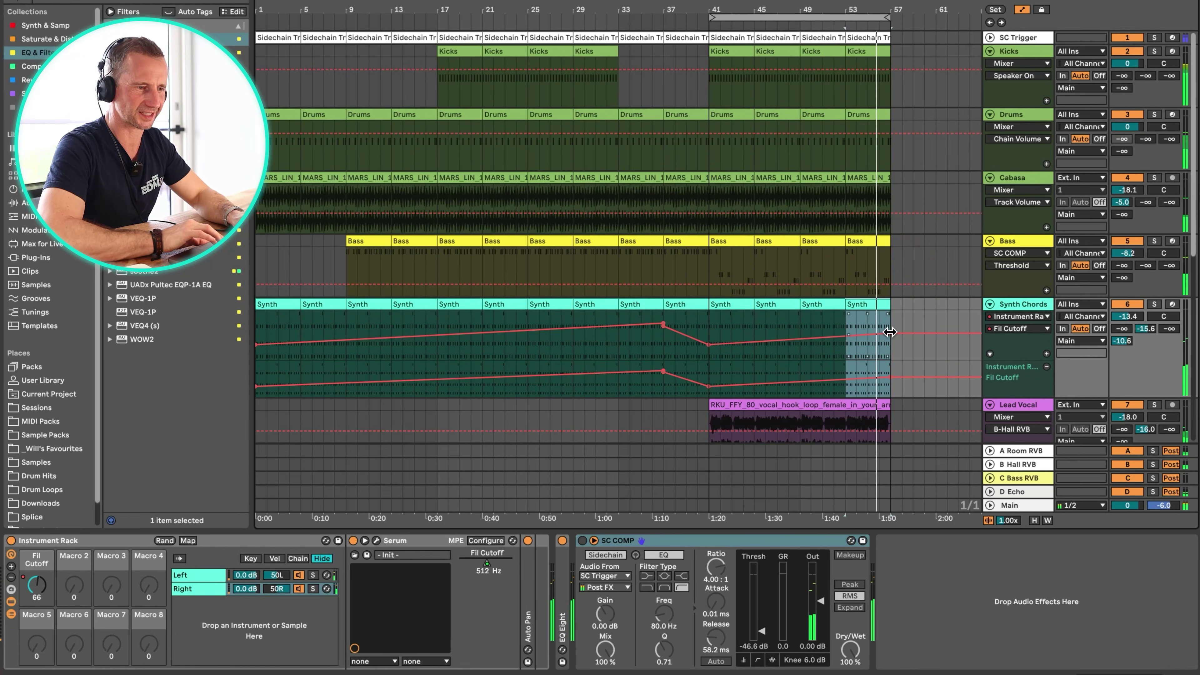
{"action": "key", "text": "a"}
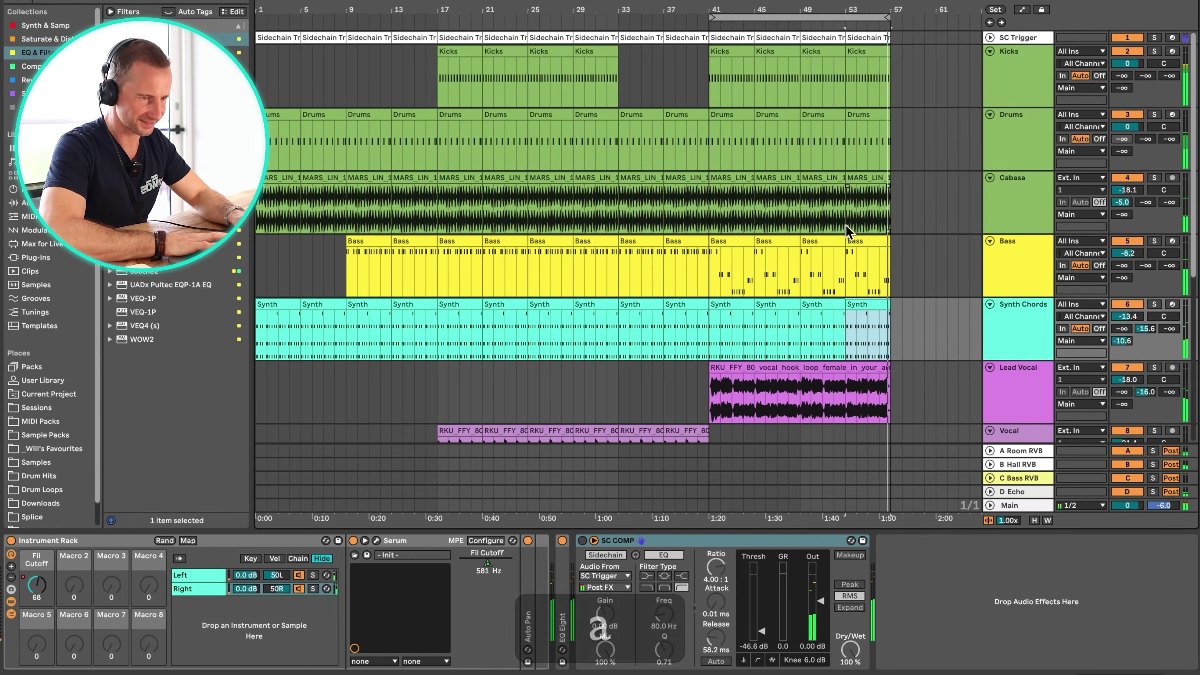
{"action": "key", "text": "super+s"}
Duplicate the ATMOS group's Pad and Atmos clips with their automation from bars 1–37 to bars 37–73
{"action": "scroll", "coordinate": [846, 227], "scroll_direction": "down", "scroll_amount": 10}
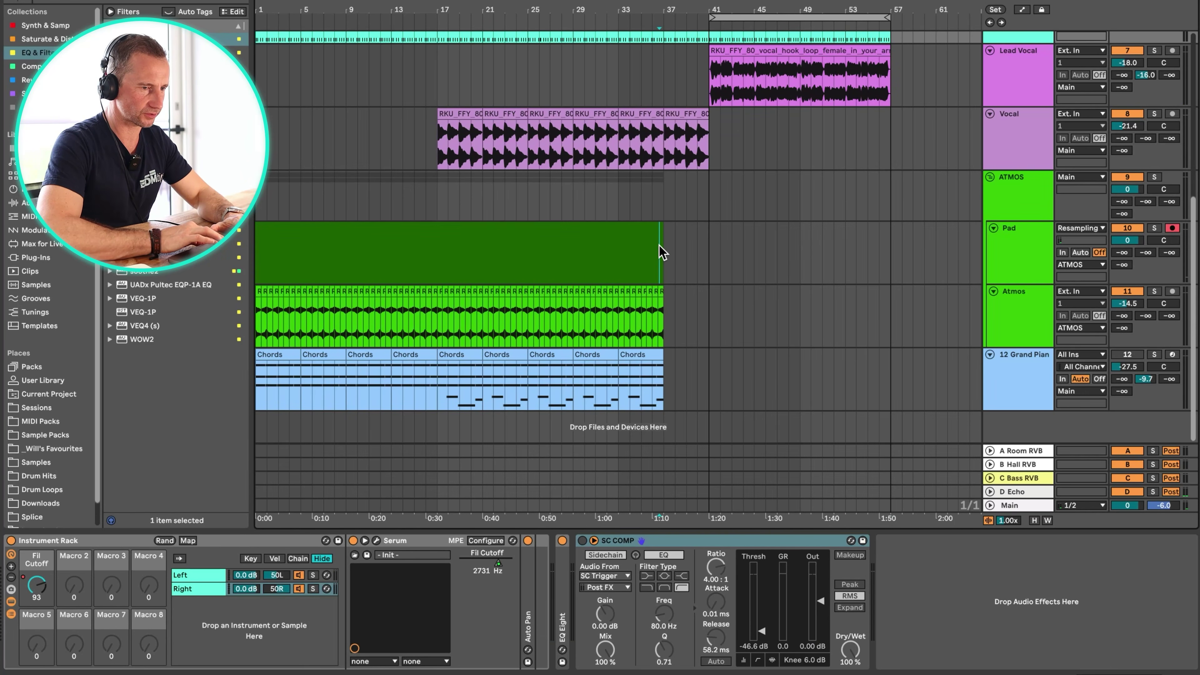
{"action": "left_click", "coordinate": [660, 252]}
{"action": "left_click_drag", "start_coordinate": [664, 201], "coordinate": [259, 201]}
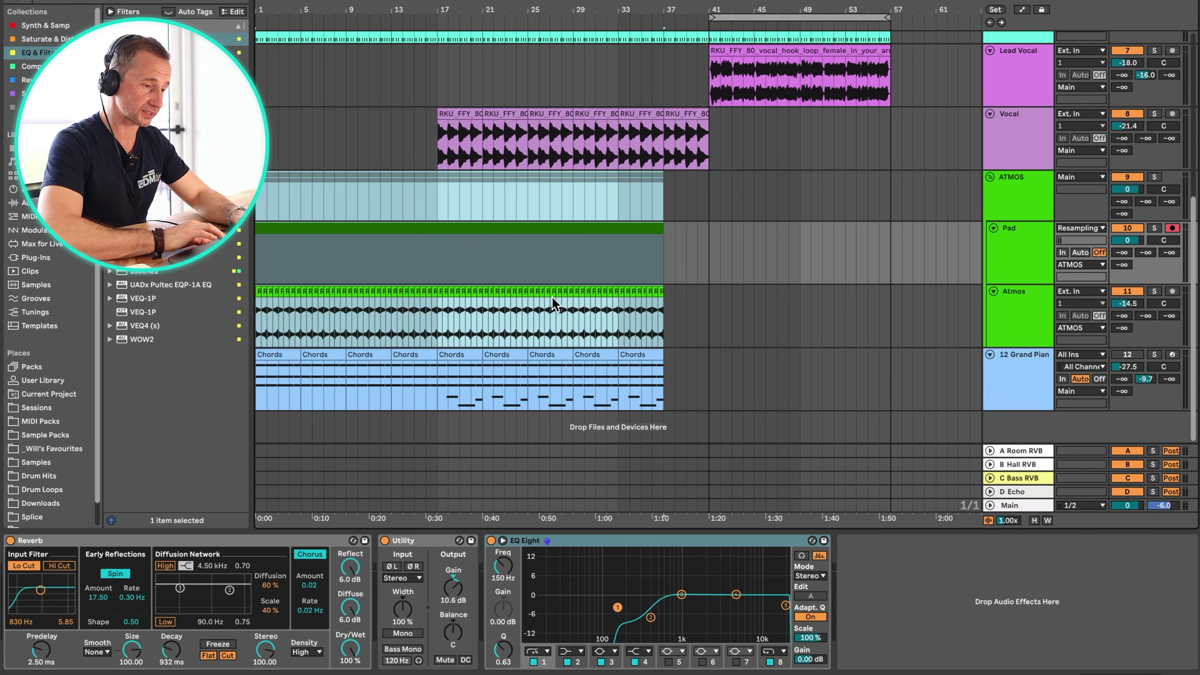
{"action": "key", "text": "super+d"}
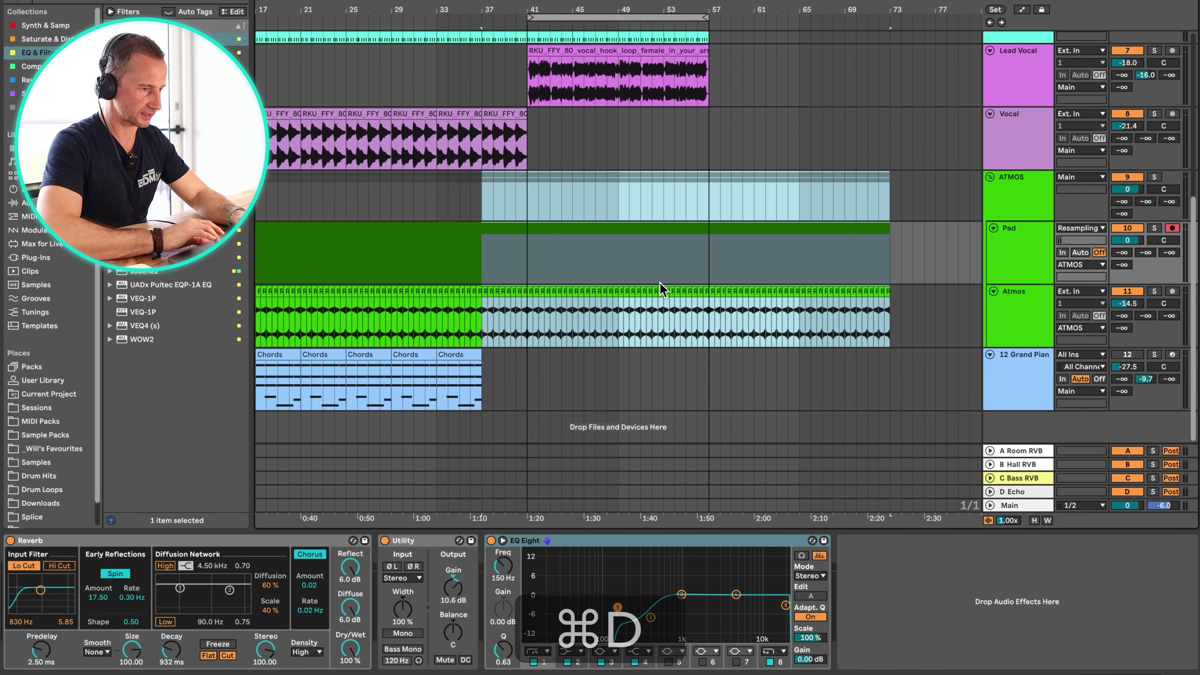
Move the low point of the ATMOS Auto Filter Frequency automation from bar 37 to bar 41
{"action": "key", "text": "a"}
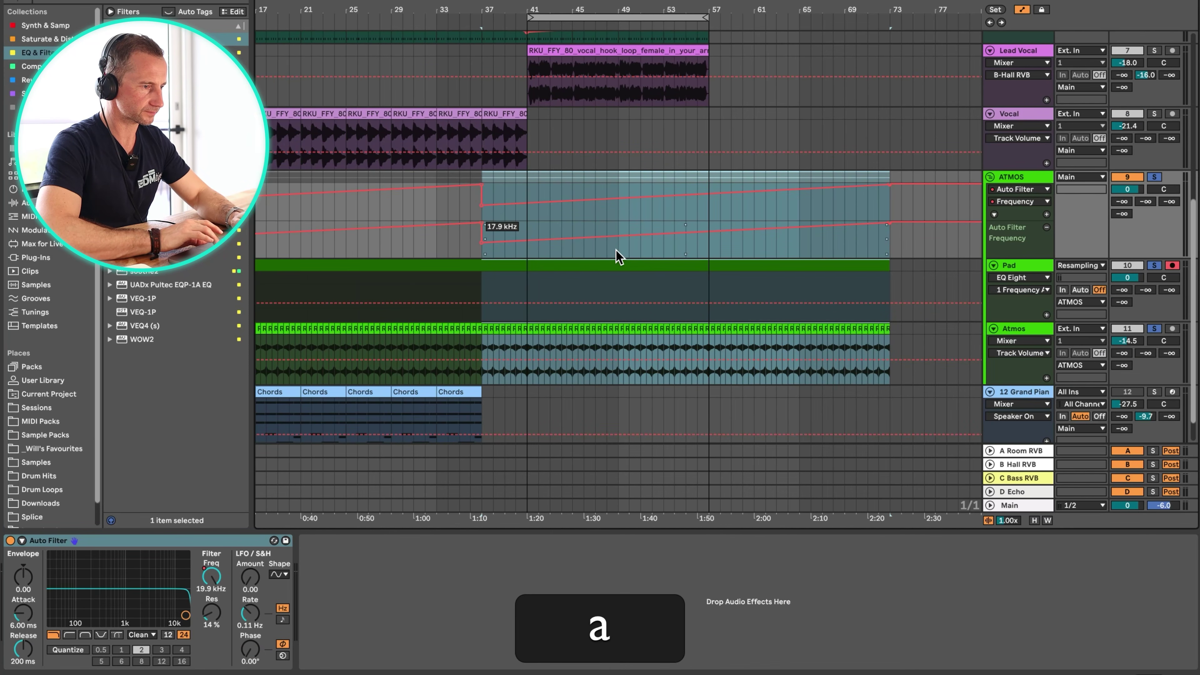
{"action": "scroll", "coordinate": [561, 255], "scroll_direction": "left", "scroll_amount": 3}
{"action": "scroll", "coordinate": [561, 256], "scroll_direction": "up", "scroll_amount": 1}
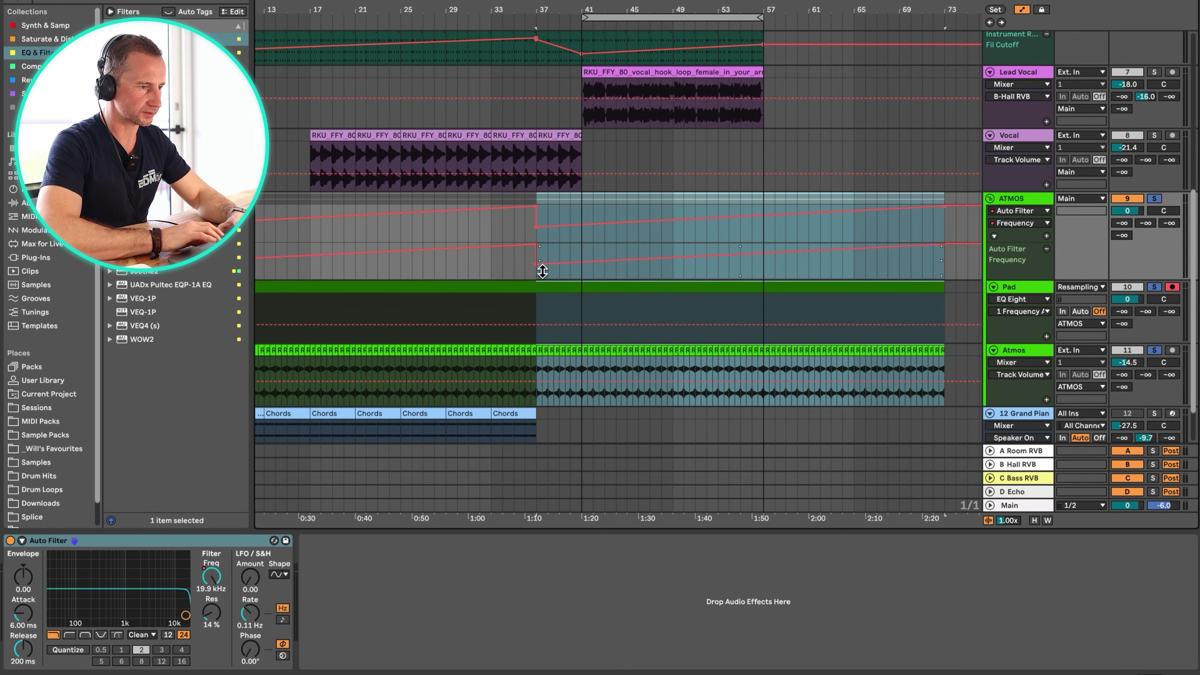
{"action": "left_click_drag", "start_coordinate": [548, 264], "coordinate": [570, 263]}
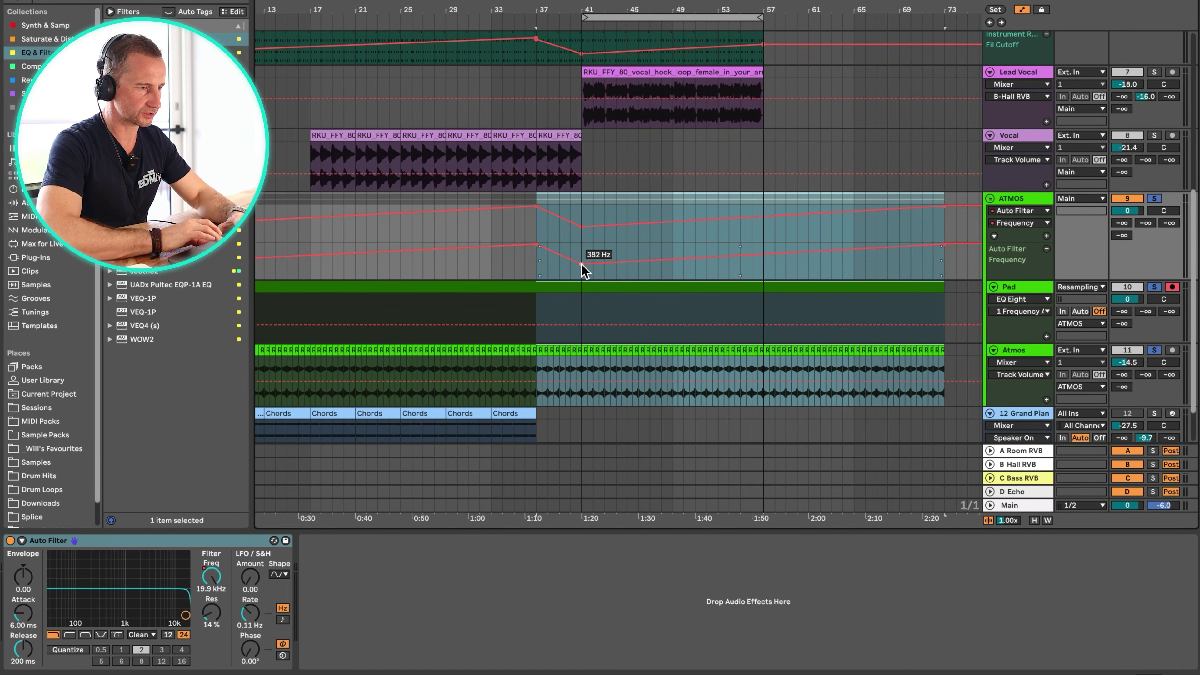
While auditioning around bar 37, move the peak of the ATMOS filter automation to just before bar 41 and save the set
{"action": "left_click", "coordinate": [533, 21]}
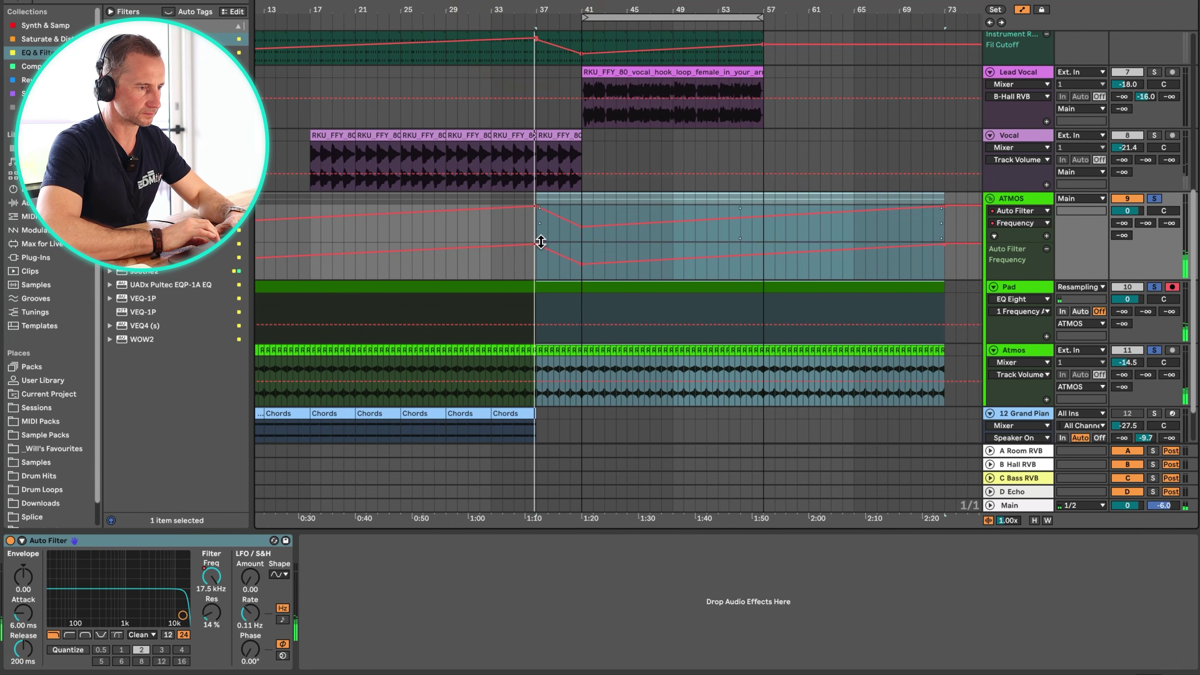
{"action": "left_click", "coordinate": [514, 268]}
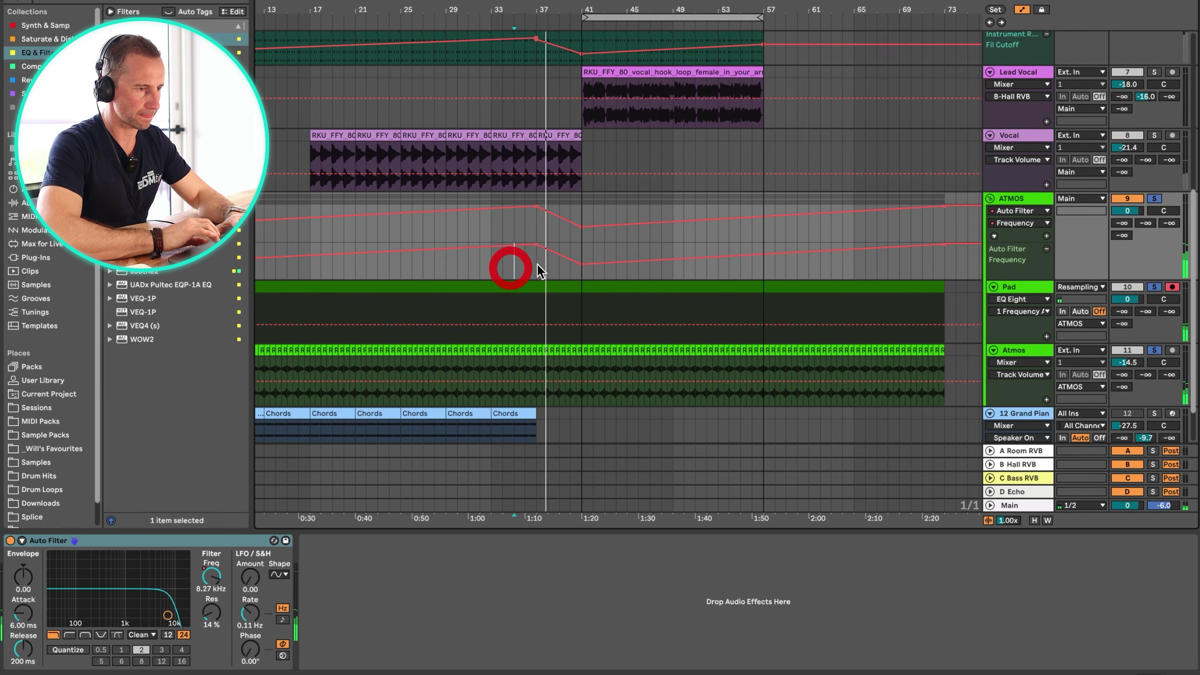
{"action": "left_click_drag", "start_coordinate": [539, 246], "coordinate": [576, 245]}
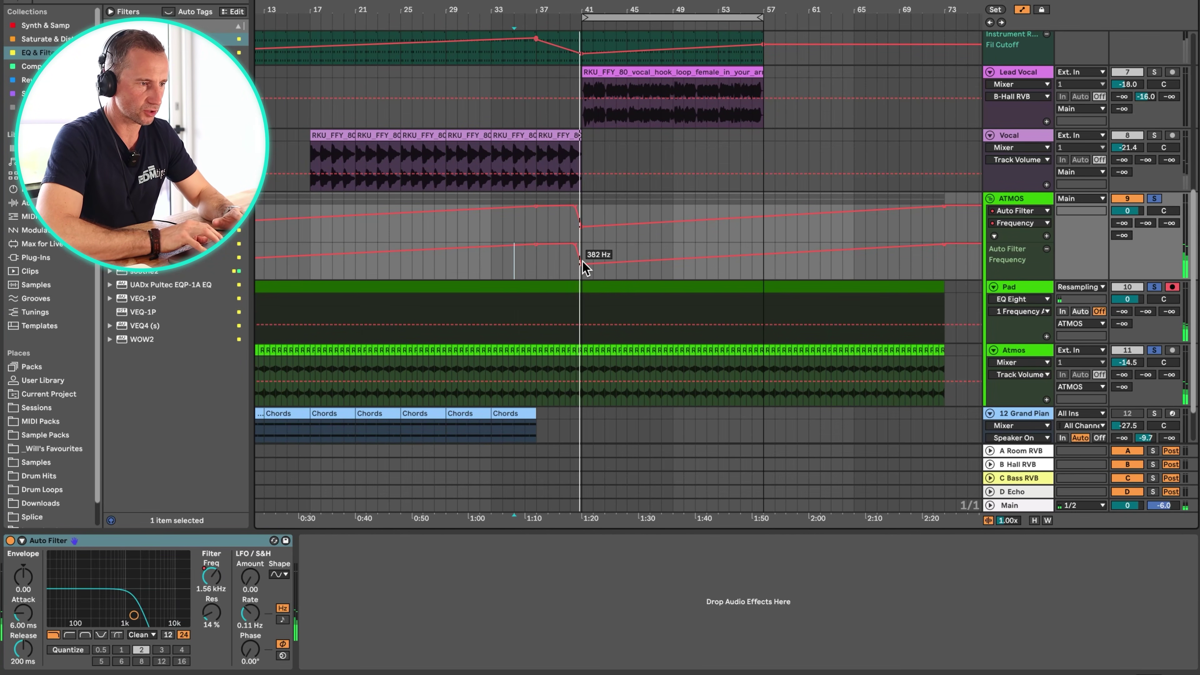
{"action": "key", "text": "a"}
{"action": "key", "text": "space"}
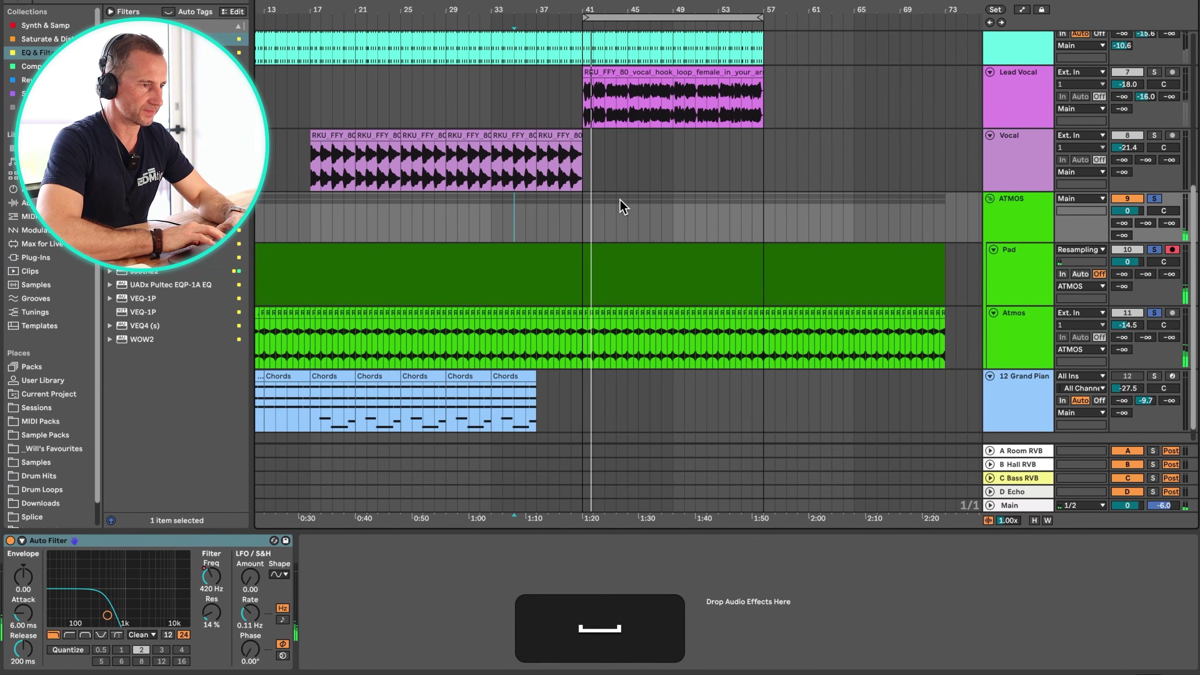
{"action": "scroll", "coordinate": [620, 199], "scroll_direction": "up", "scroll_amount": 3}
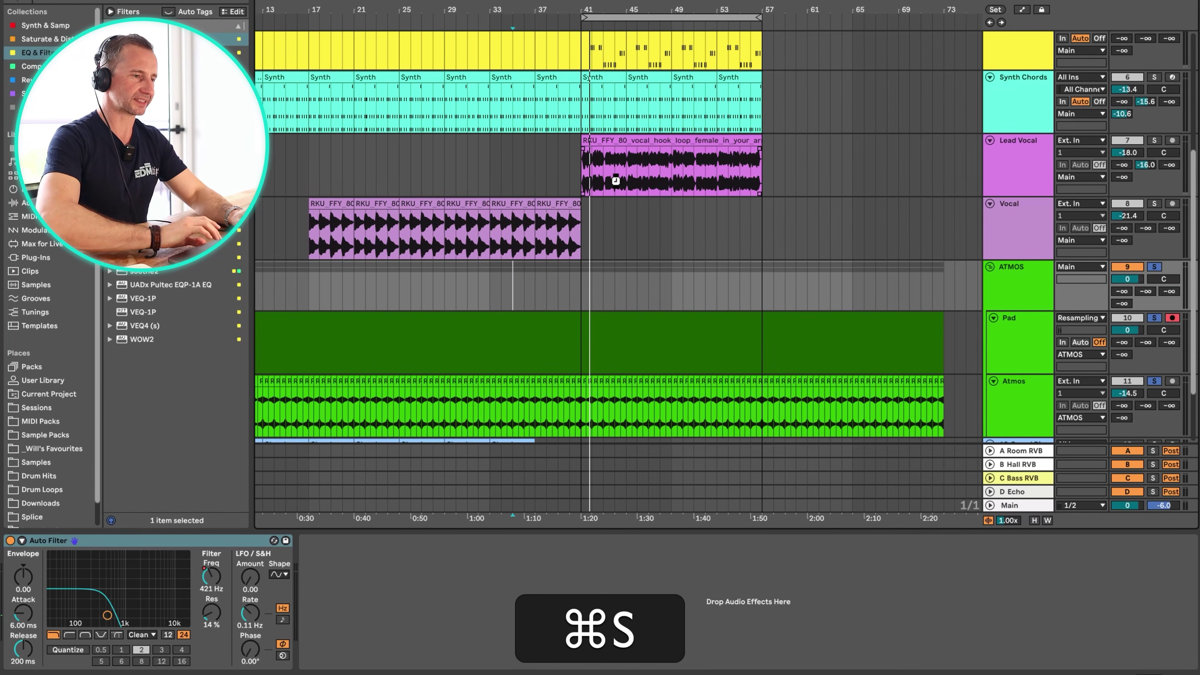
Select the Drums track and set the insert position to the start of its clip at bar 41
{"action": "scroll", "coordinate": [615, 180], "scroll_direction": "up", "scroll_amount": 5}
{"action": "scroll", "coordinate": [615, 180], "scroll_direction": "left", "scroll_amount": 1}
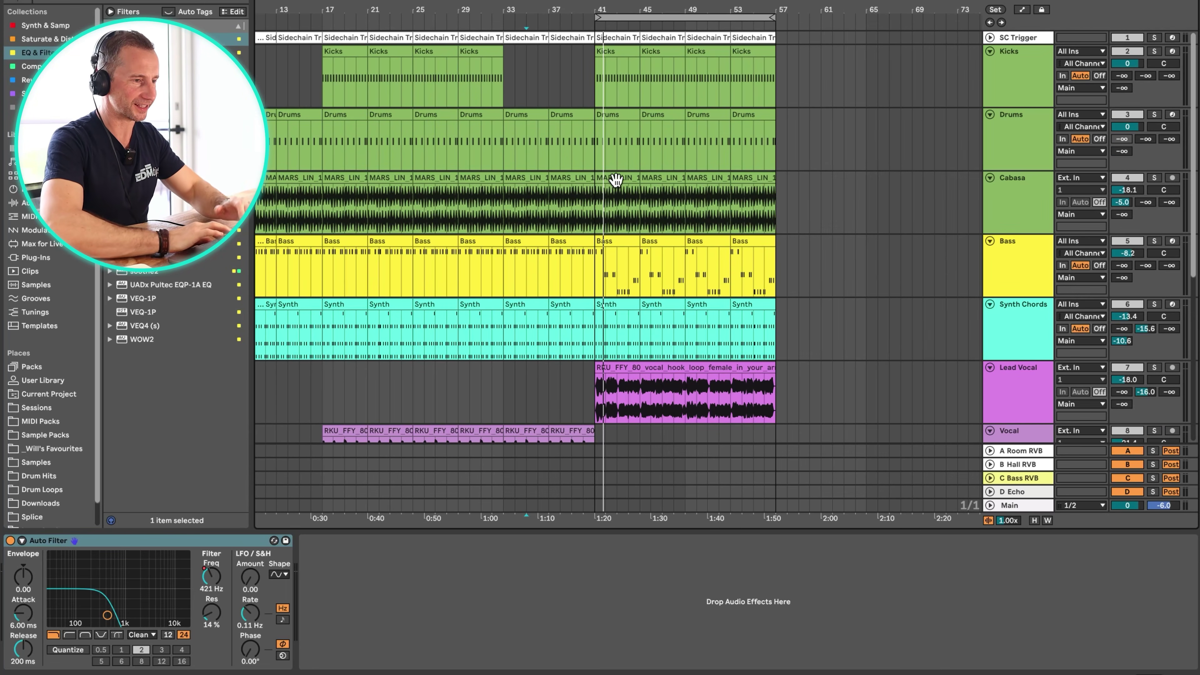
{"action": "left_click", "coordinate": [1002, 118]}
{"action": "scroll", "coordinate": [555, 108], "scroll_direction": "up", "scroll_amount": 3}
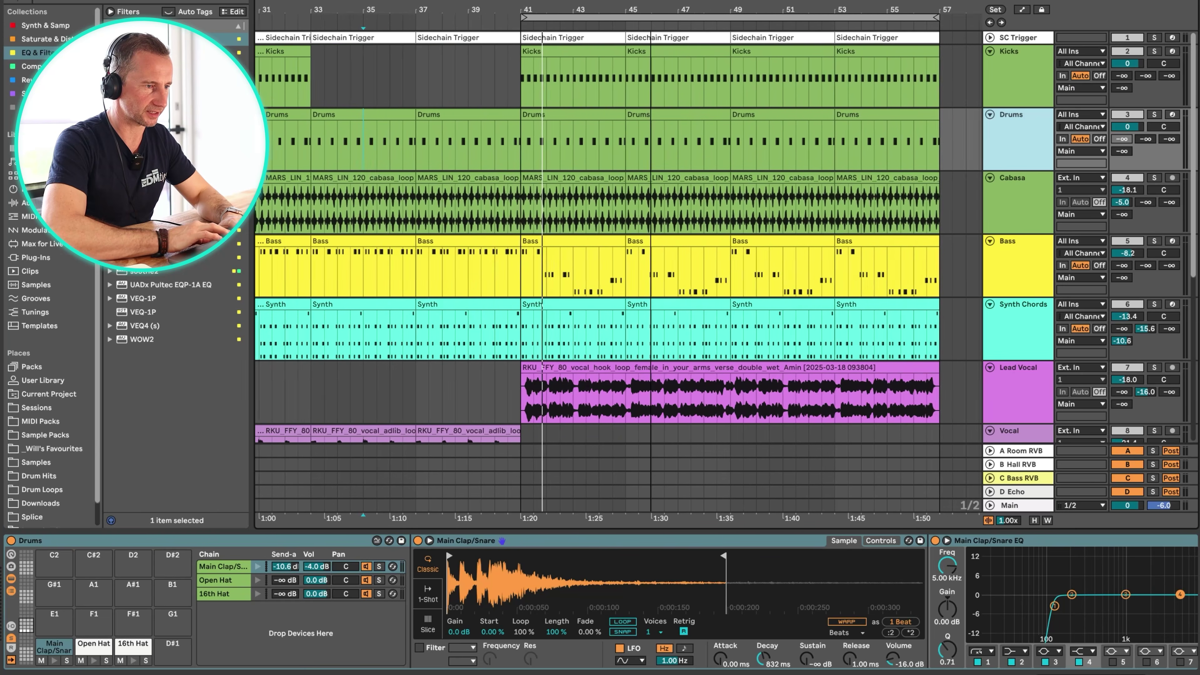
{"action": "key", "text": "space"}
{"action": "left_click", "coordinate": [495, 130]}
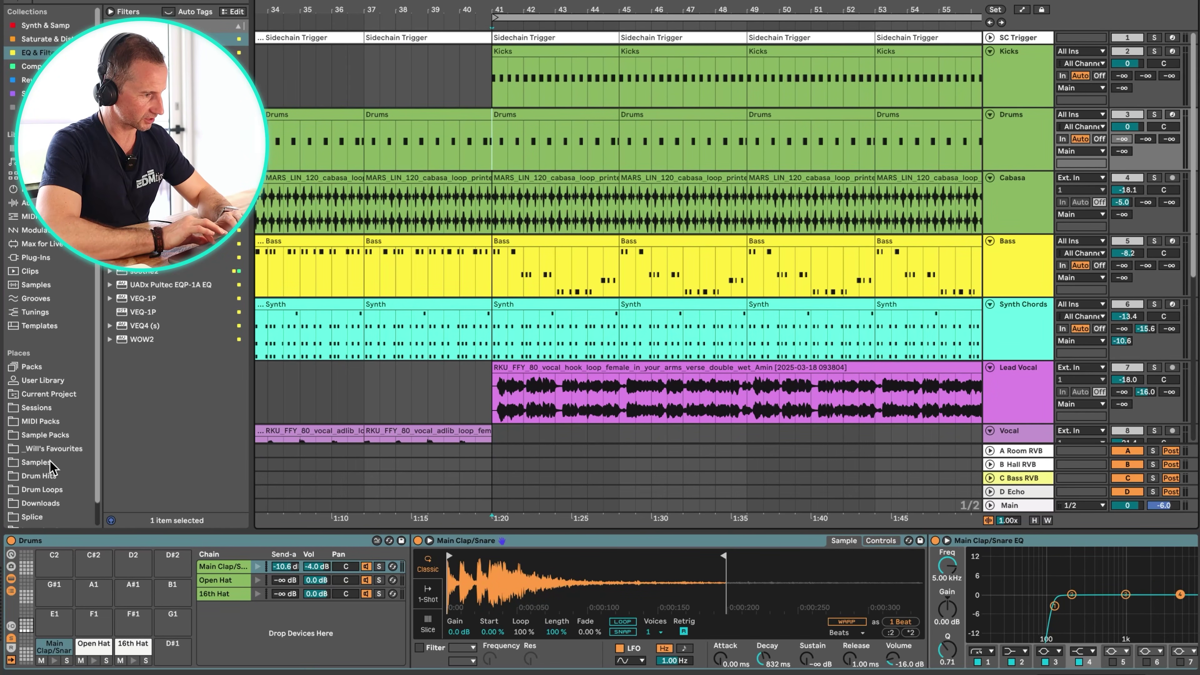
Audition closed-hat samples in the Drum Hits folder and load a VEH3 one into the Drums rack's Open Hat chain
{"action": "left_click", "coordinate": [49, 475]}
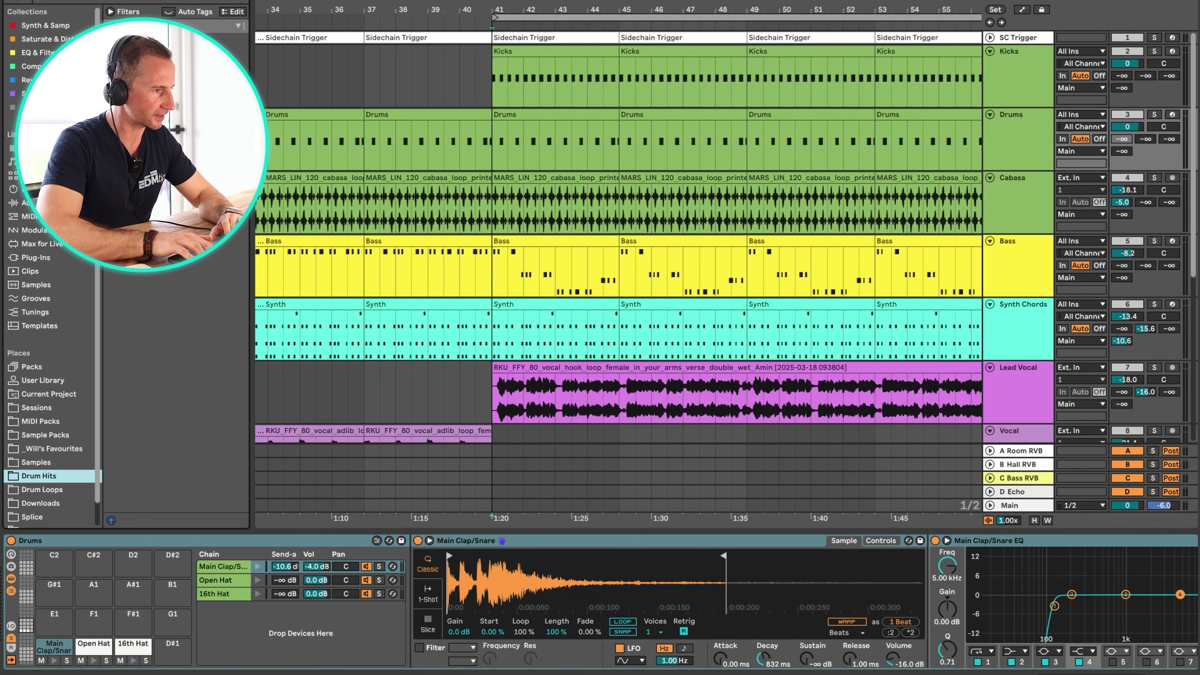
{"action": "key", "text": "Right"}
{"action": "key", "text": "Down"}
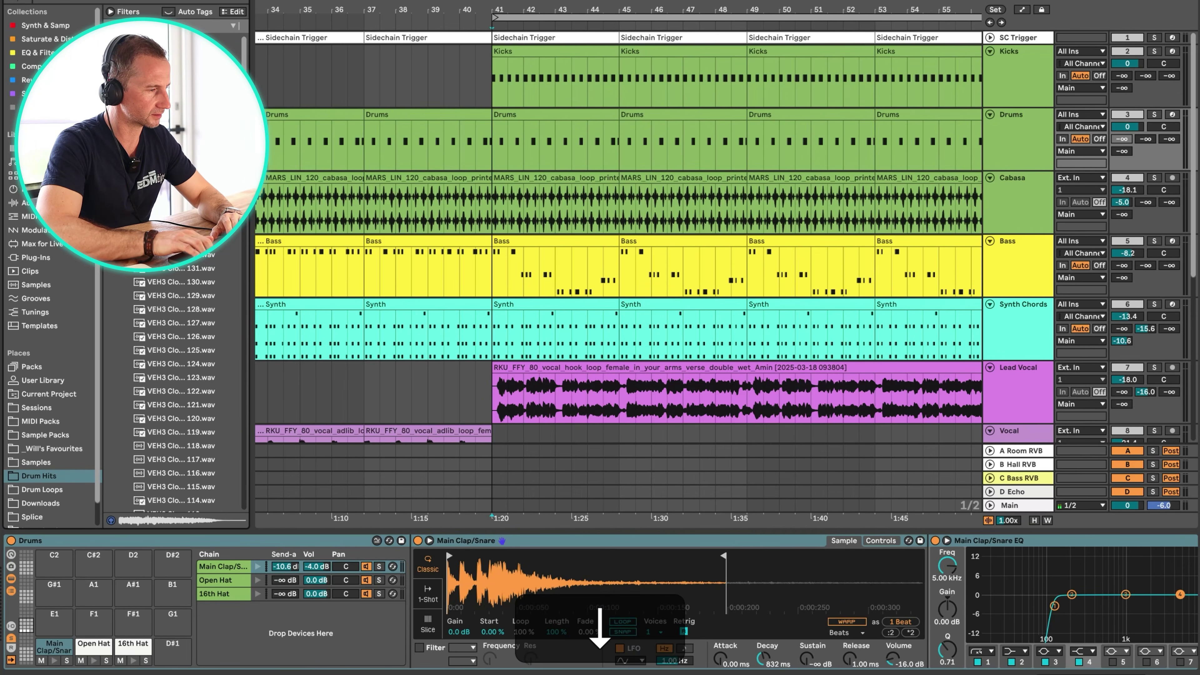
{"action": "key", "text": "Up"}
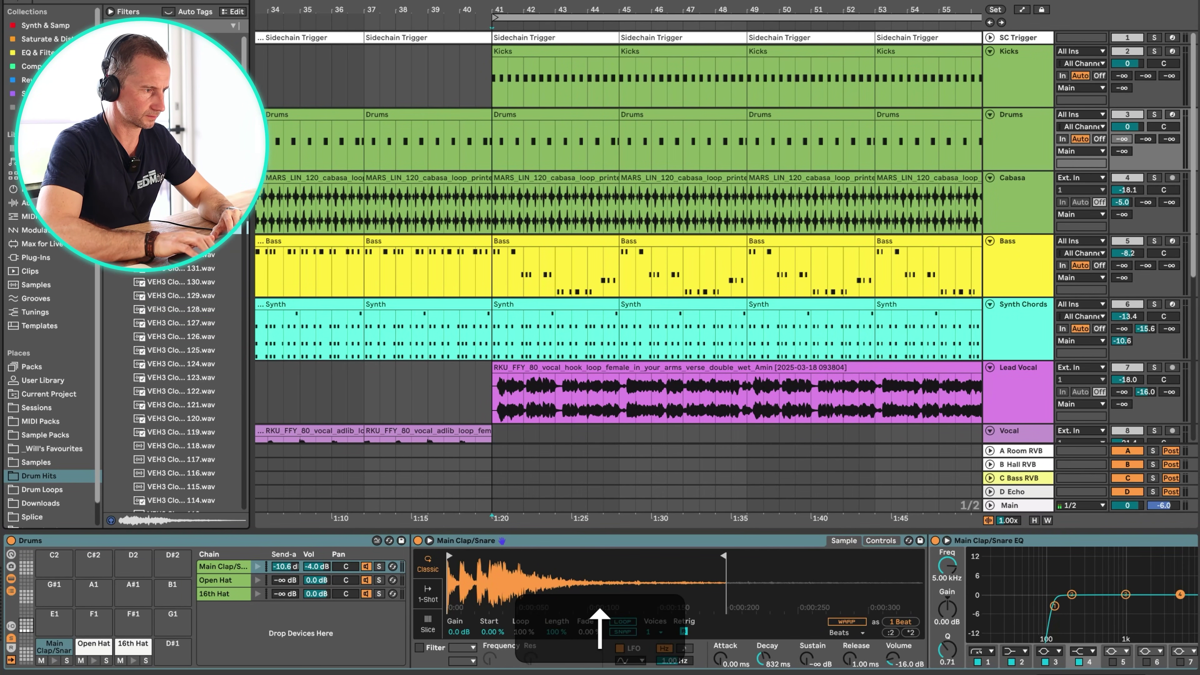
{"action": "left_click", "coordinate": [1031, 134]}
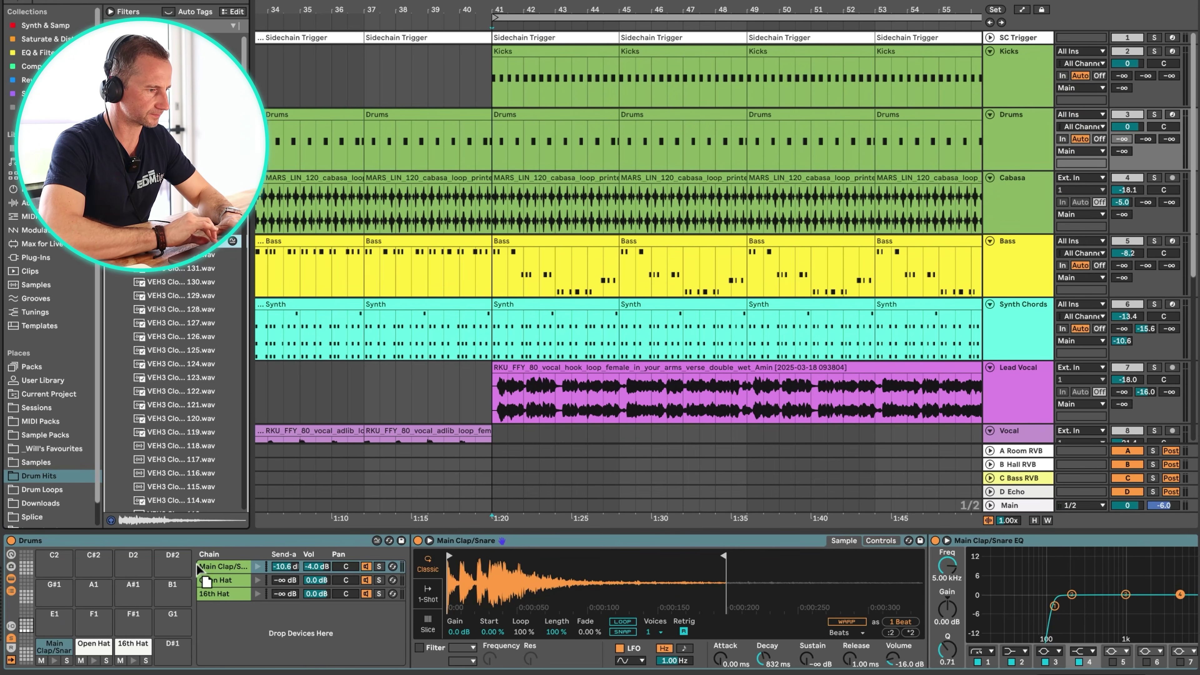
{"action": "left_click", "coordinate": [217, 582]}
{"action": "left_click_drag", "start_coordinate": [217, 586], "coordinate": [585, 565]}
In the Drums clip at bar 41, add an eighth-note Open Hat hit on the first off-beat
{"action": "double_click", "coordinate": [518, 116]}
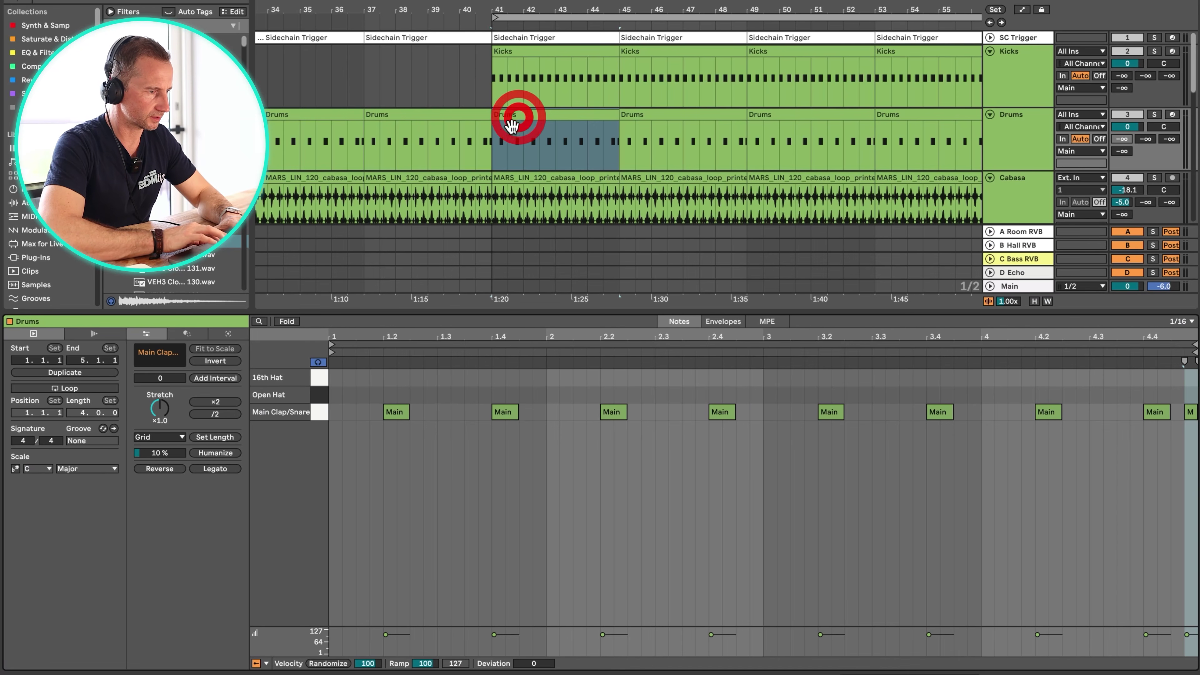
{"action": "double_click", "coordinate": [362, 377]}
{"action": "left_click_drag", "start_coordinate": [365, 377], "coordinate": [382, 378]}
{"action": "key", "text": "Down"}
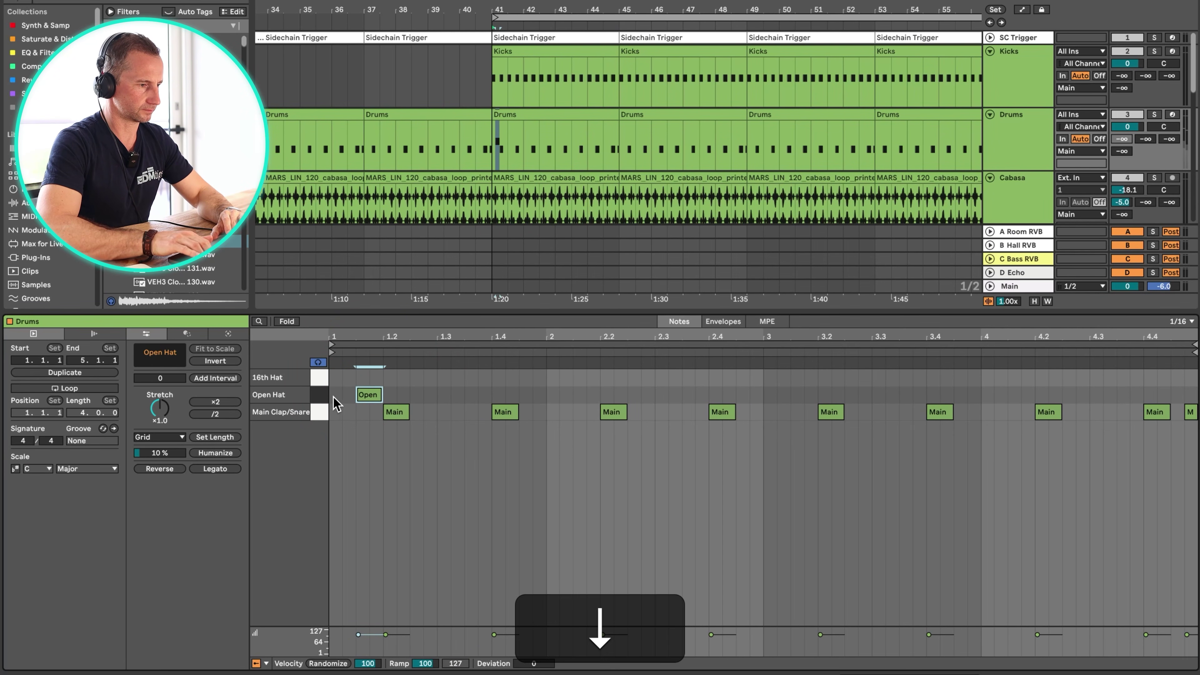
Duplicate the Open Hat note onto every off-beat through the end of the four-bar clip and return to the Drums devices
{"action": "key", "text": "super+d"}
{"action": "key", "text": "super+d"}
{"action": "key", "text": "super+d"}
{"action": "key", "text": "super+d"}
{"action": "key", "text": "super+d"}
{"action": "key", "text": "super+d"}
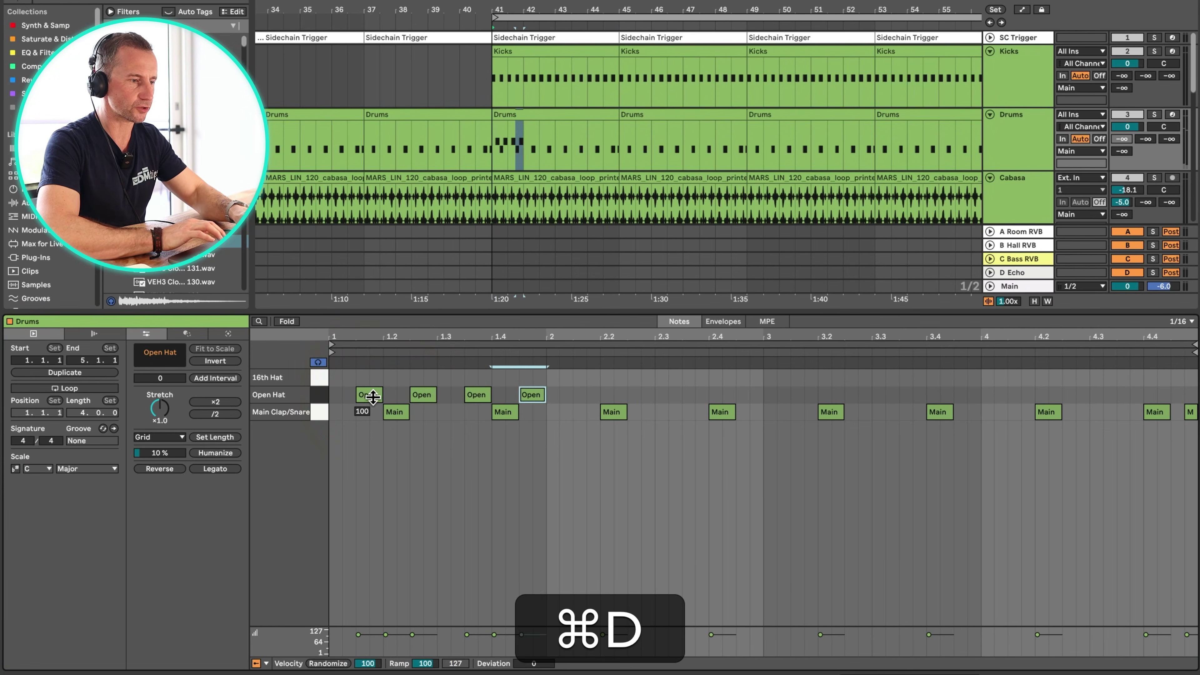
{"action": "key", "text": "super+d"}
{"action": "key", "text": "super+d"}
{"action": "key", "text": "super+d"}
{"action": "key", "text": "super+d"}
{"action": "key", "text": "super+d"}
{"action": "key", "text": "super+d"}
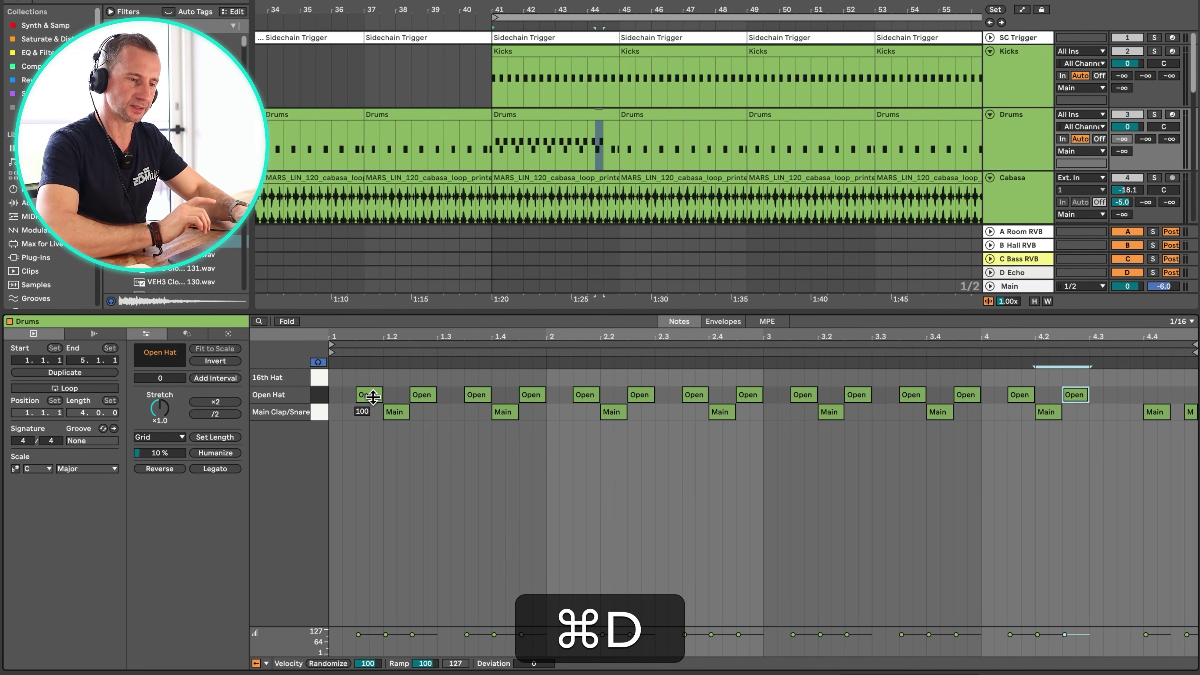
{"action": "key", "text": "shift+Tab"}
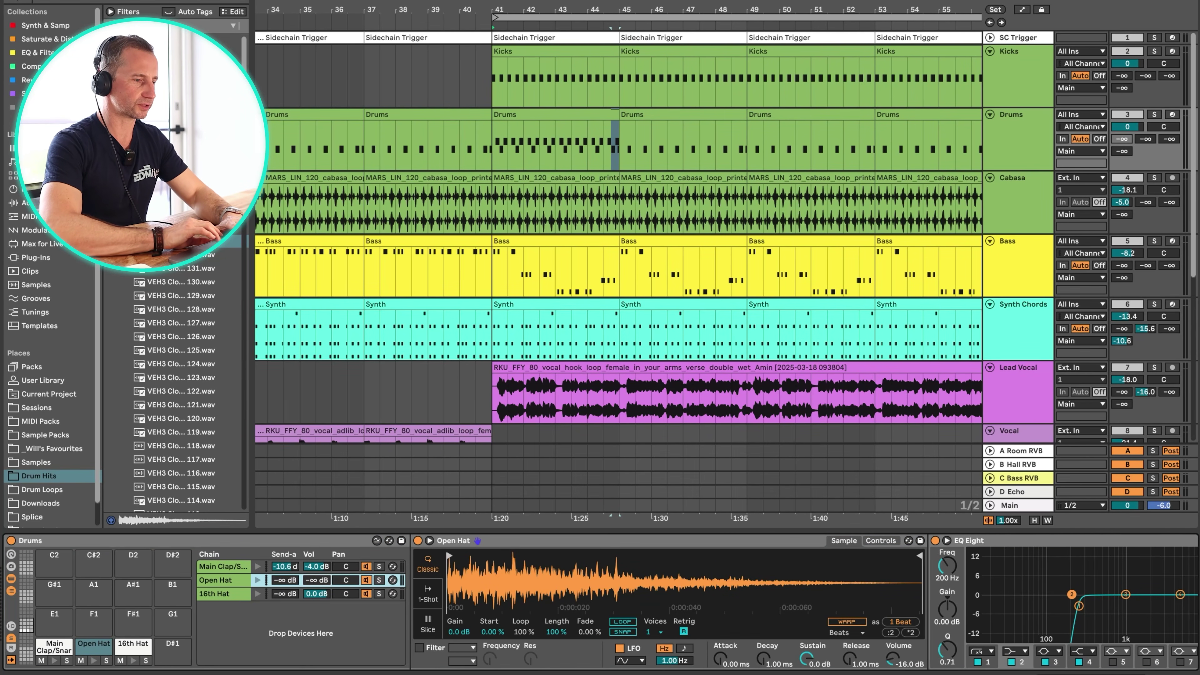
Start playback and turn off solo on the Pad track in the ATMOS group
{"action": "key", "text": "space"}
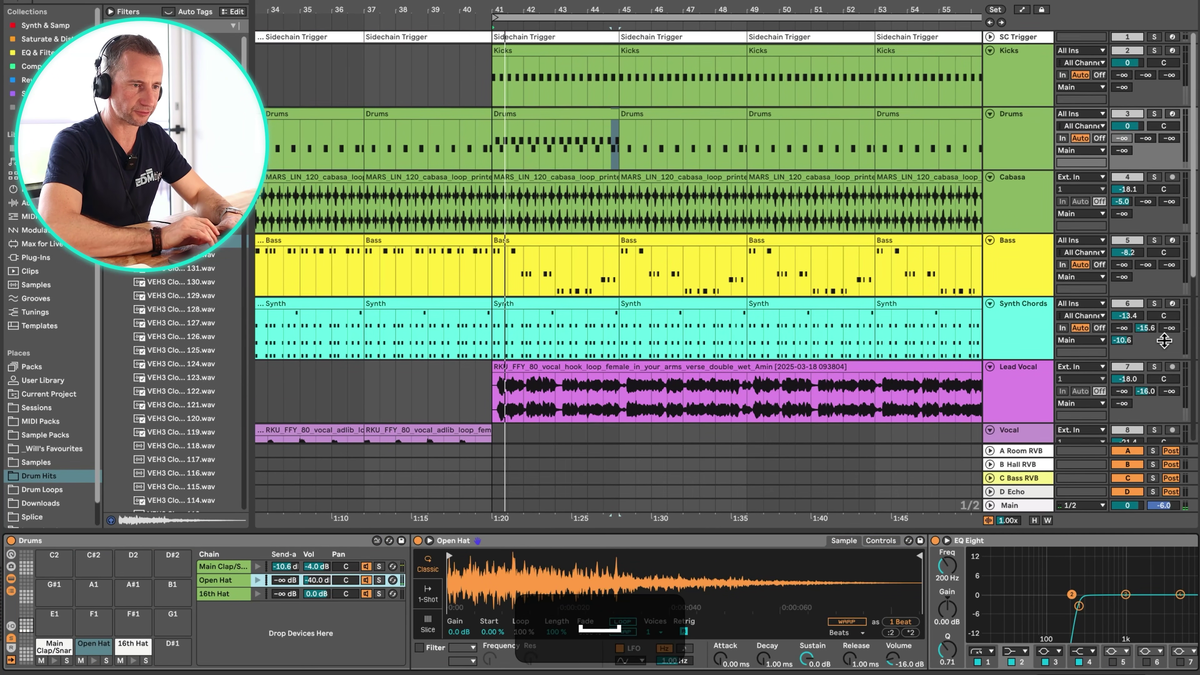
{"action": "scroll", "coordinate": [1164, 340], "scroll_direction": "down", "scroll_amount": 8}
{"action": "left_click", "coordinate": [1156, 231]}
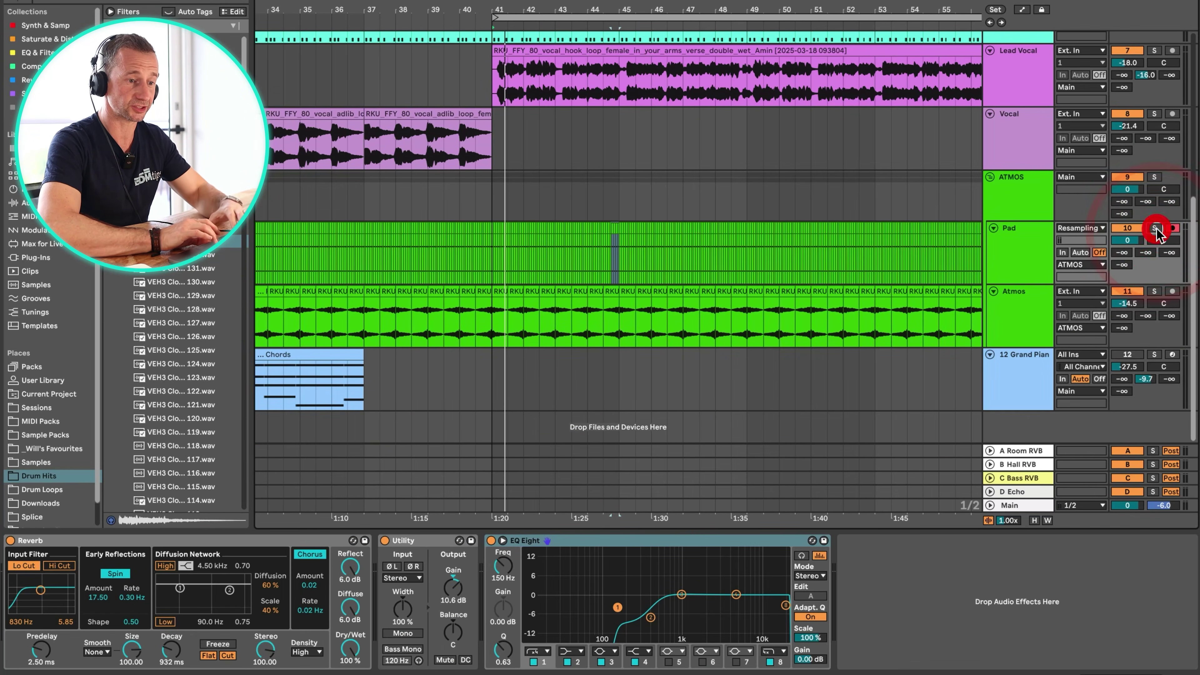
{"action": "scroll", "coordinate": [617, 264], "scroll_direction": "up", "scroll_amount": 8}
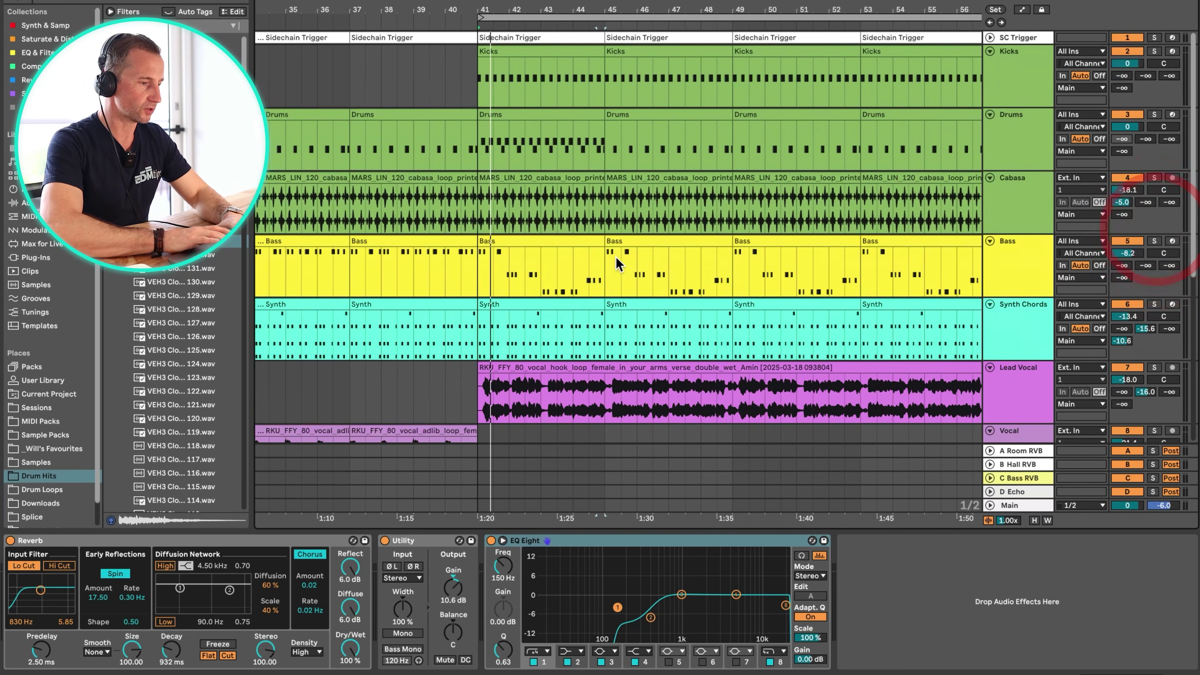
Set the Open Hat chain's volume in the Drums rack to -6.0 dB while the drop plays
{"action": "left_click", "coordinate": [1022, 158]}
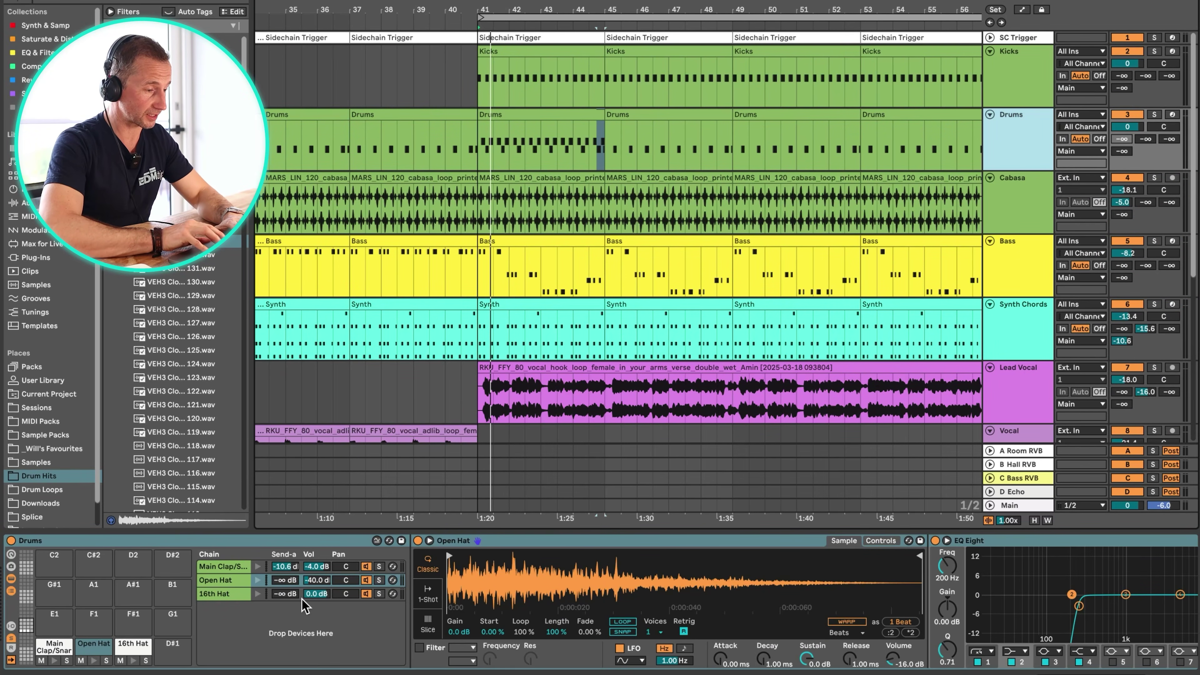
{"action": "key", "text": "space"}
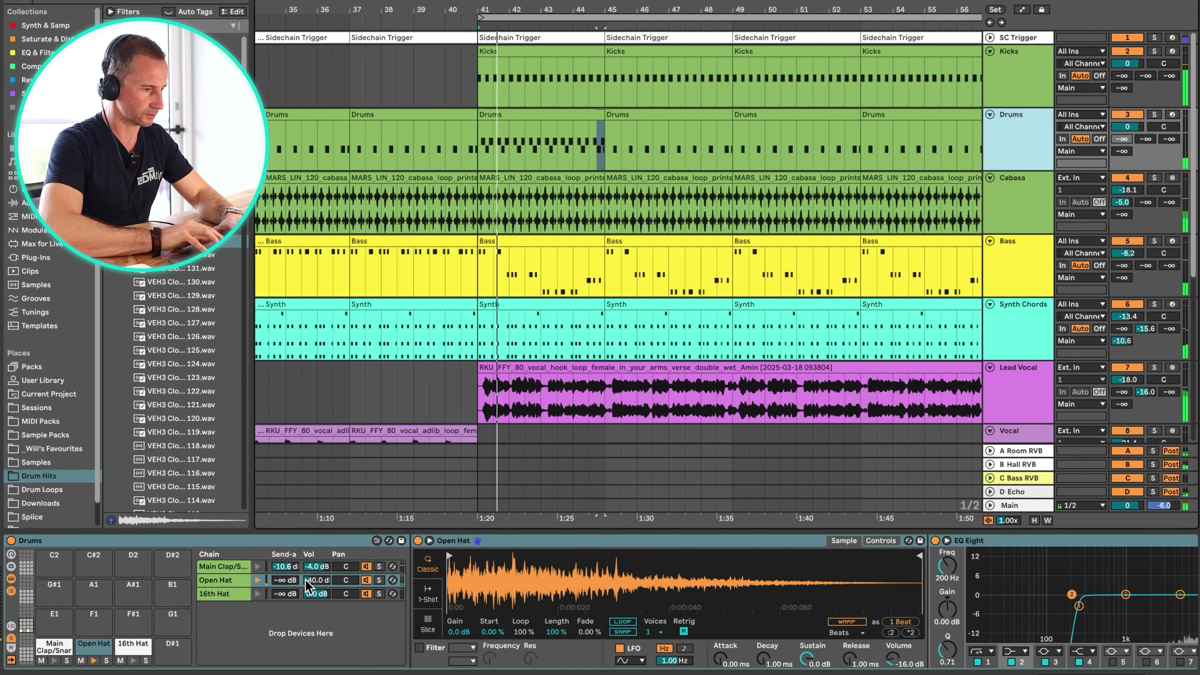
{"action": "left_click_drag", "start_coordinate": [316, 580], "coordinate": [316, 563]}
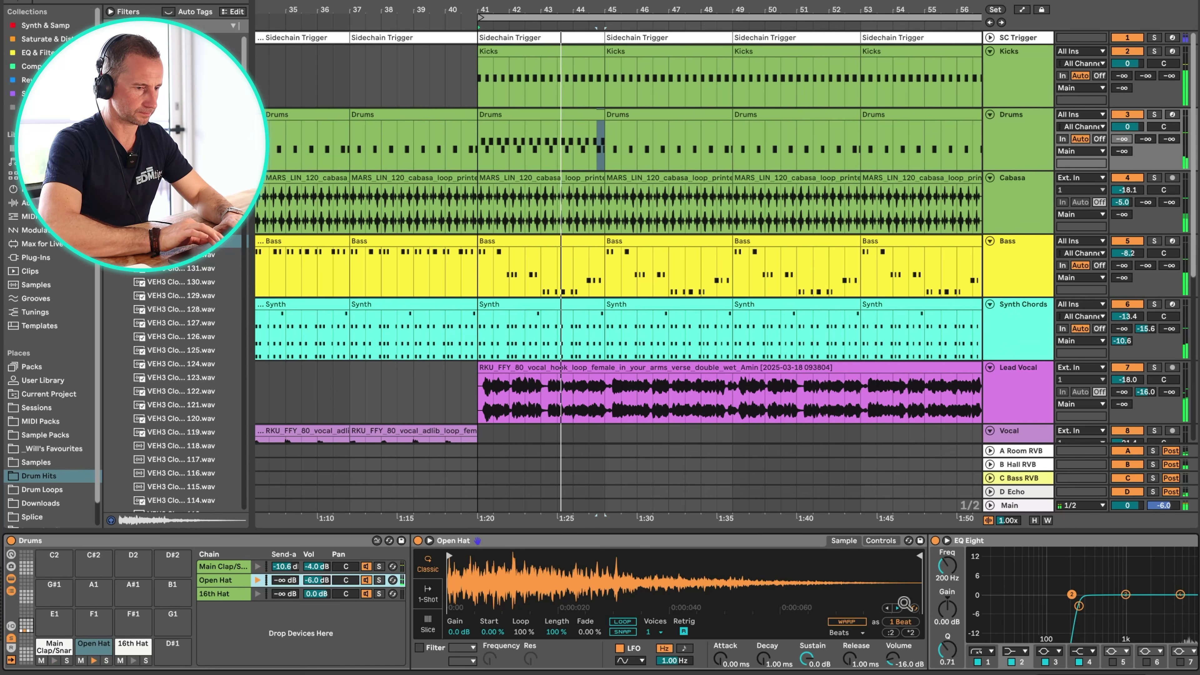
Try hot-swapping the Open Hat sample for VEH3 closed hats 132 and 131
{"action": "key", "text": "q"}
{"action": "key", "text": "Down"}
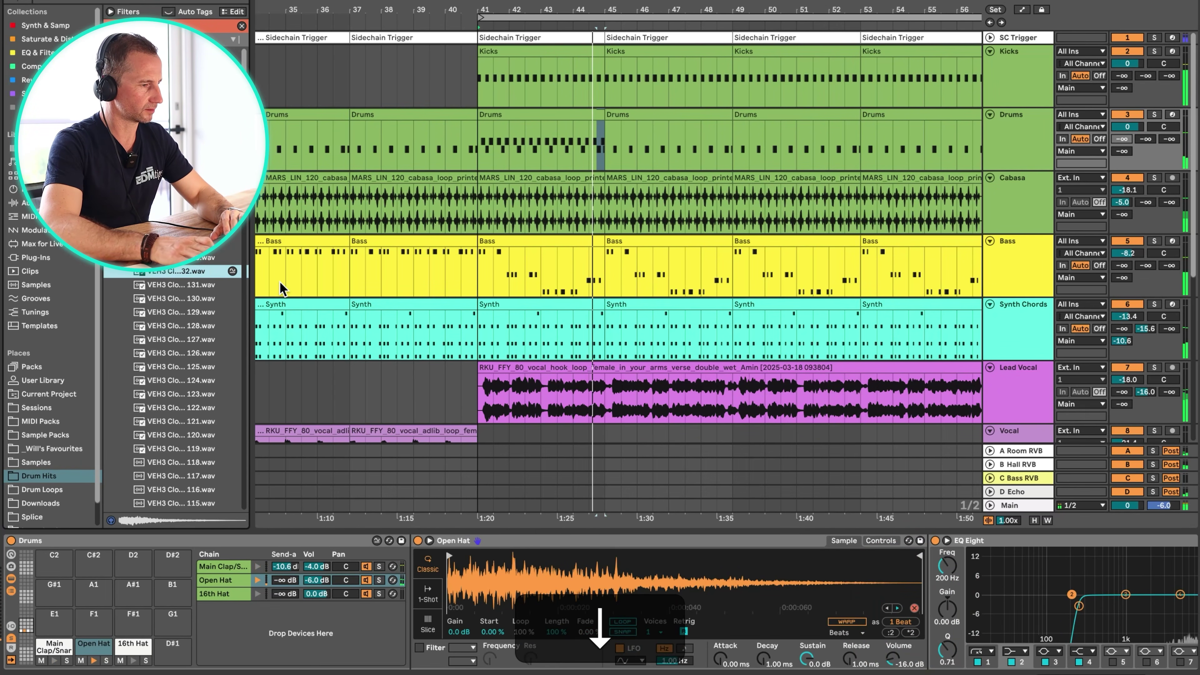
{"action": "key", "text": "Return"}
{"action": "key", "text": "Down"}
{"action": "key", "text": "Return"}
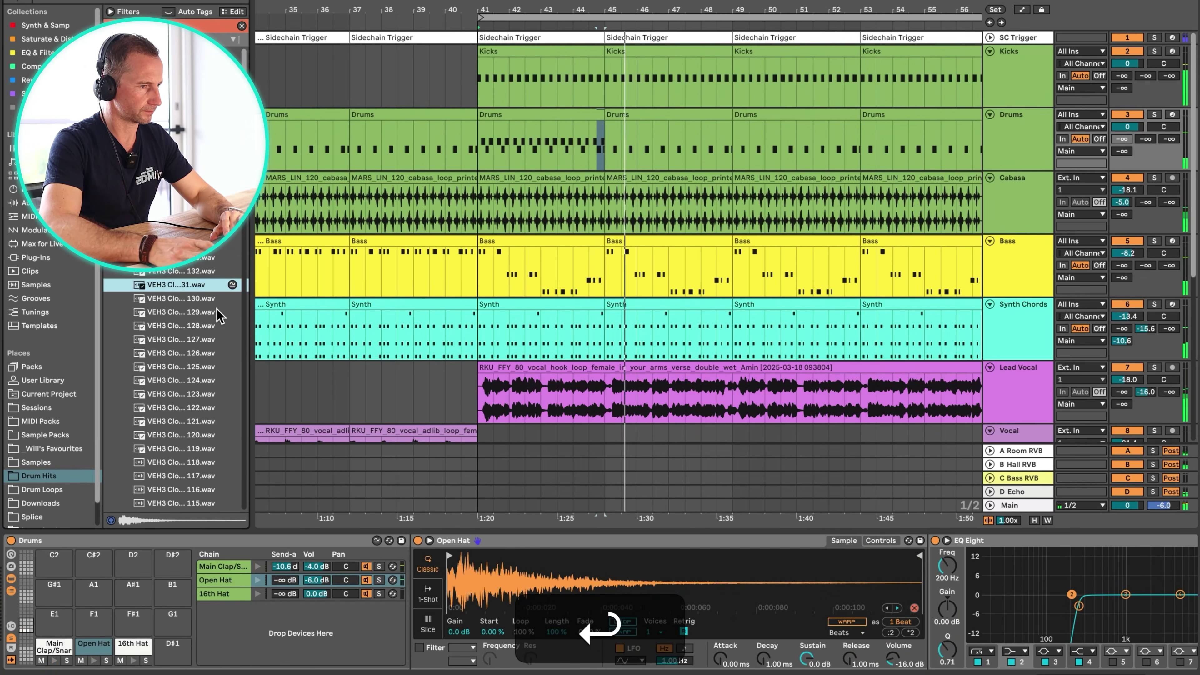
Loop the Drums clip from bar 41 to 45 and hot-swap the Open Hat sample to VEH3 closed hat 132
{"action": "left_click_drag", "start_coordinate": [477, 151], "coordinate": [603, 146]}
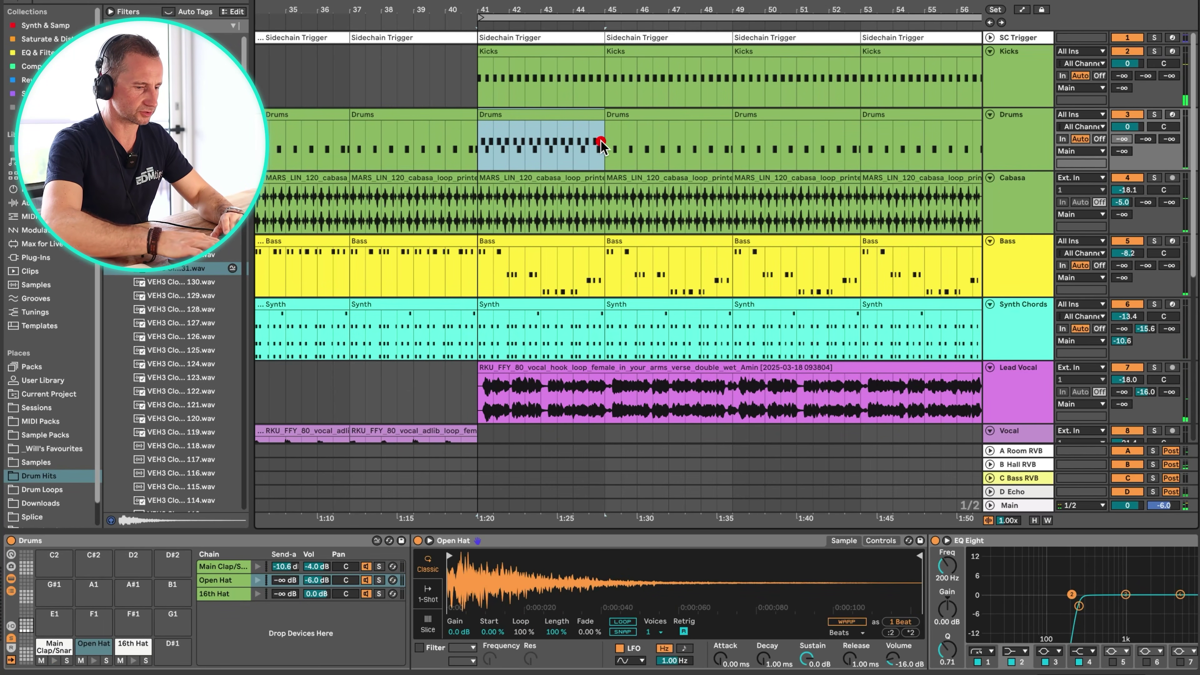
{"action": "key", "text": "super+l"}
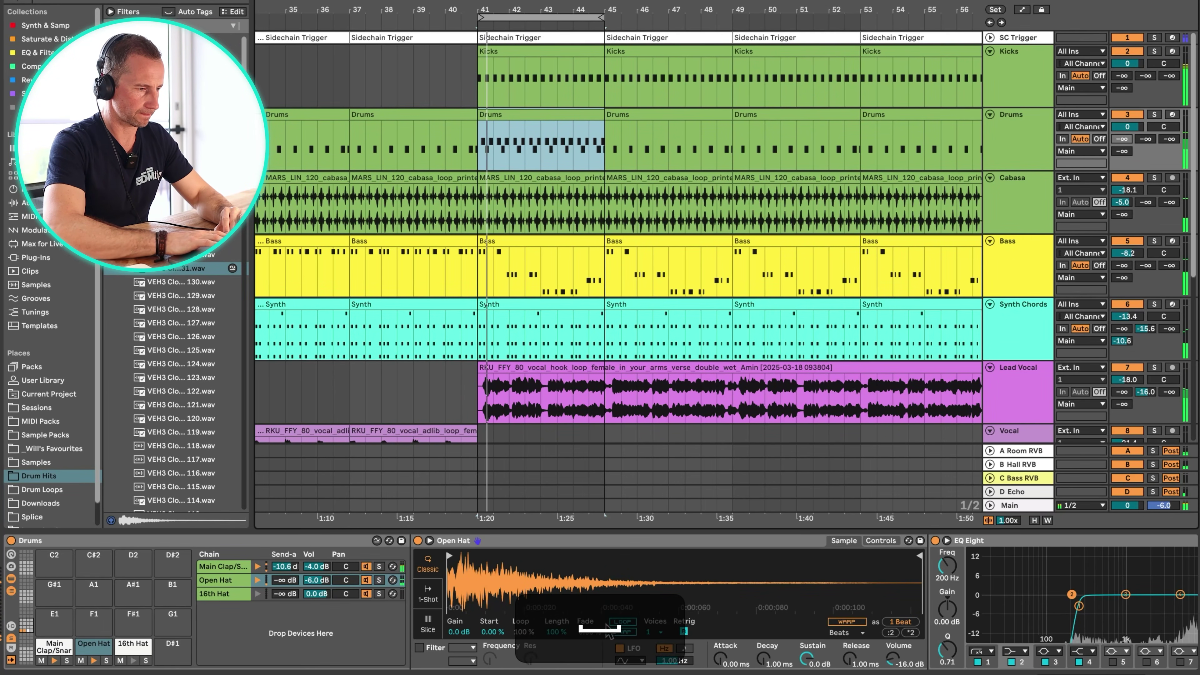
{"action": "left_click", "coordinate": [231, 593]}
{"action": "left_click", "coordinate": [223, 580]}
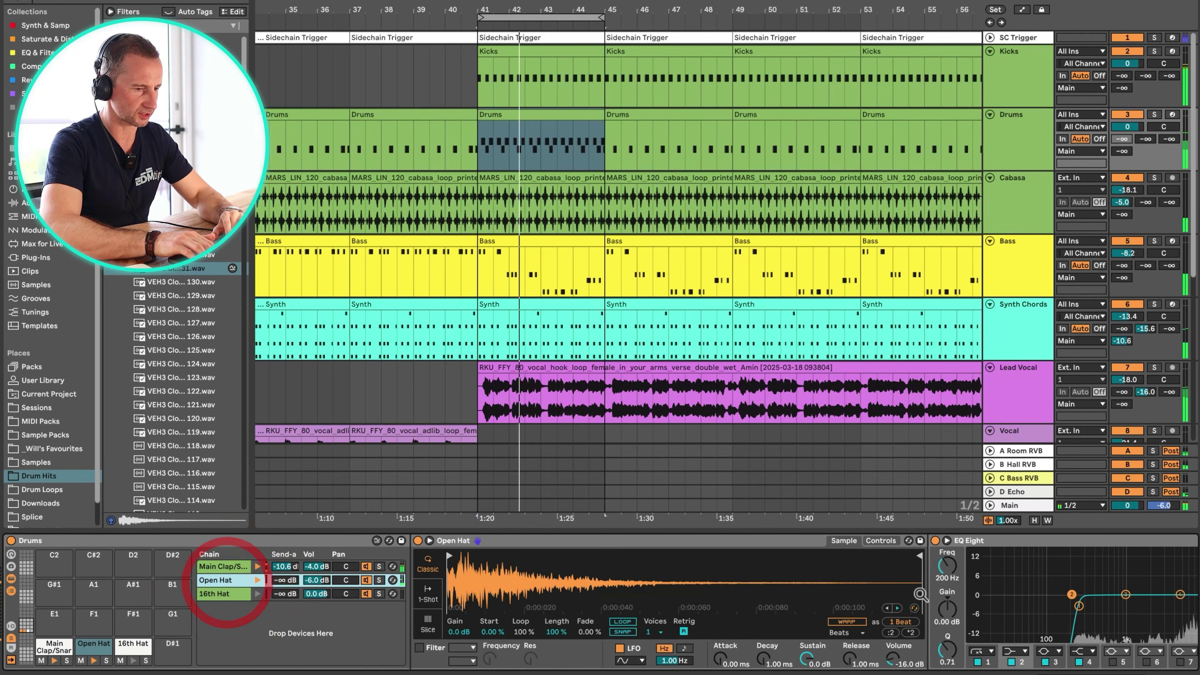
{"action": "left_click", "coordinate": [916, 609]}
{"action": "key", "text": "Up"}
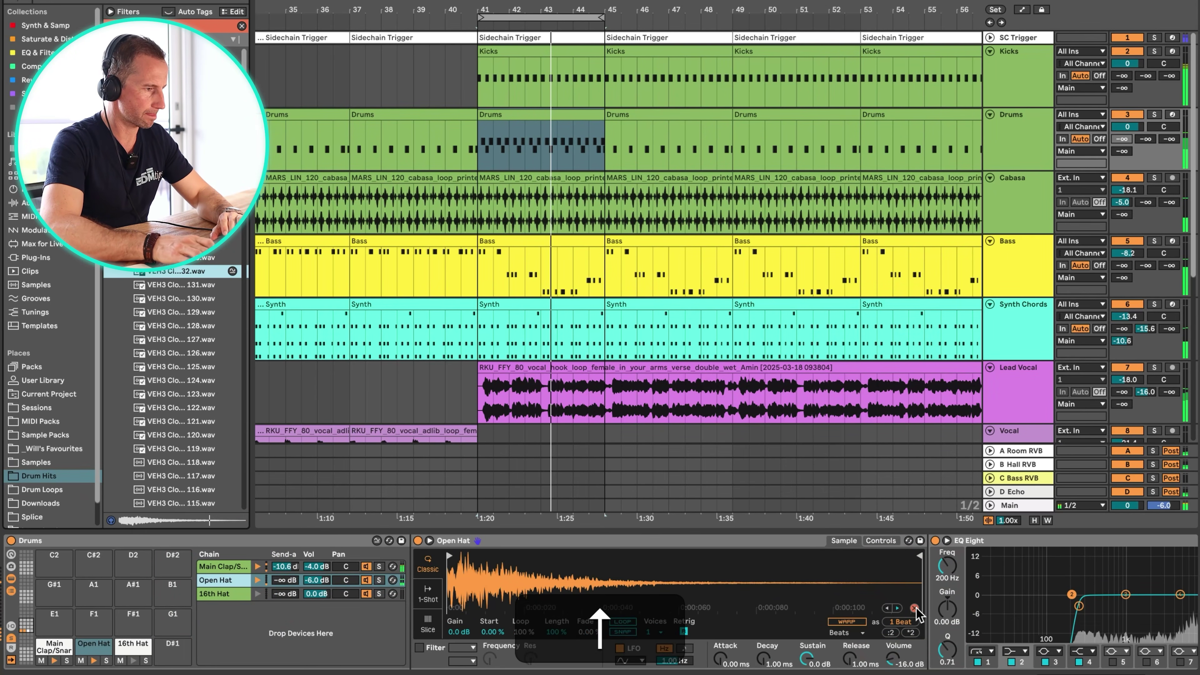
{"action": "key", "text": "Return"}
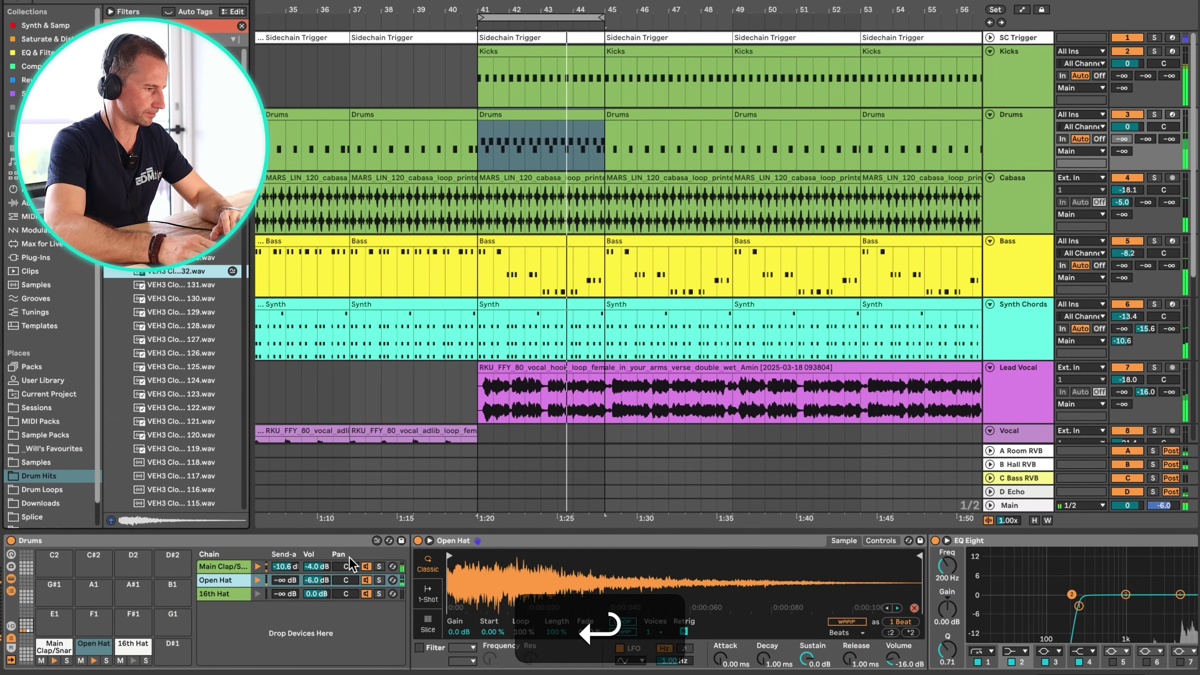
Turn off sample preview and hot-swap the Open Hat through VEH3 closed hats 130 down to 126, keeping 126
{"action": "left_click", "coordinate": [111, 520]}
{"action": "key", "text": "Down"}
{"action": "key", "text": "Down"}
{"action": "key", "text": "Return"}
{"action": "key", "text": "Down"}
{"action": "key", "text": "Return"}
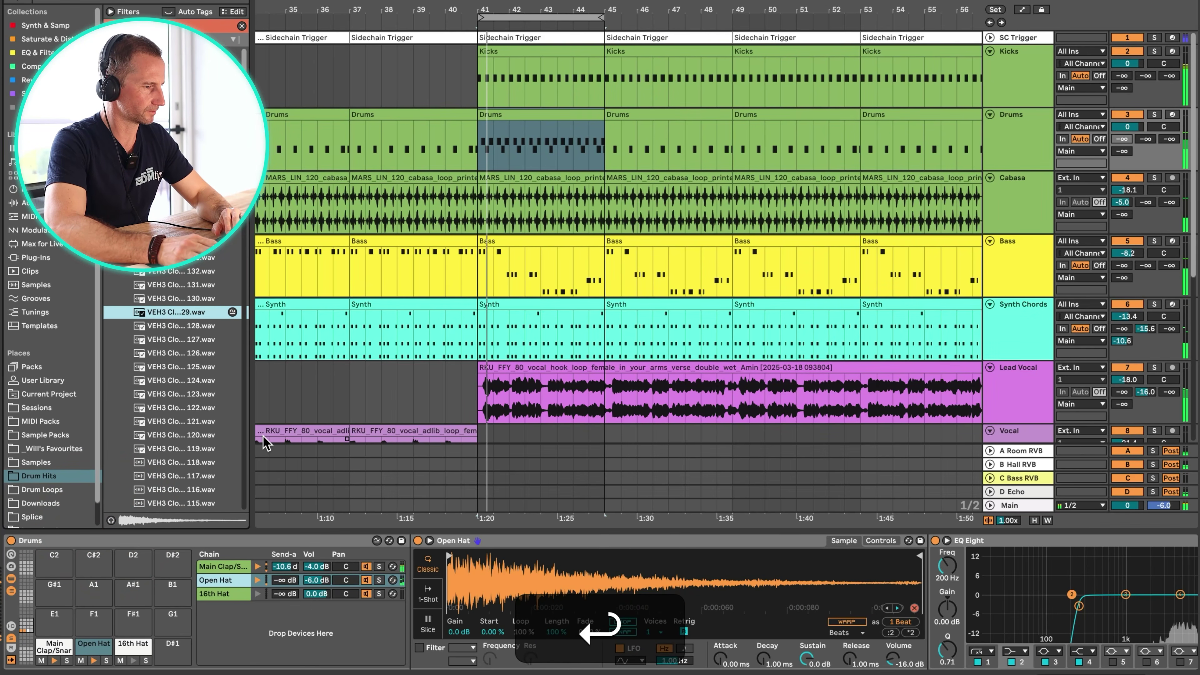
{"action": "key", "text": "Down"}
{"action": "key", "text": "Return"}
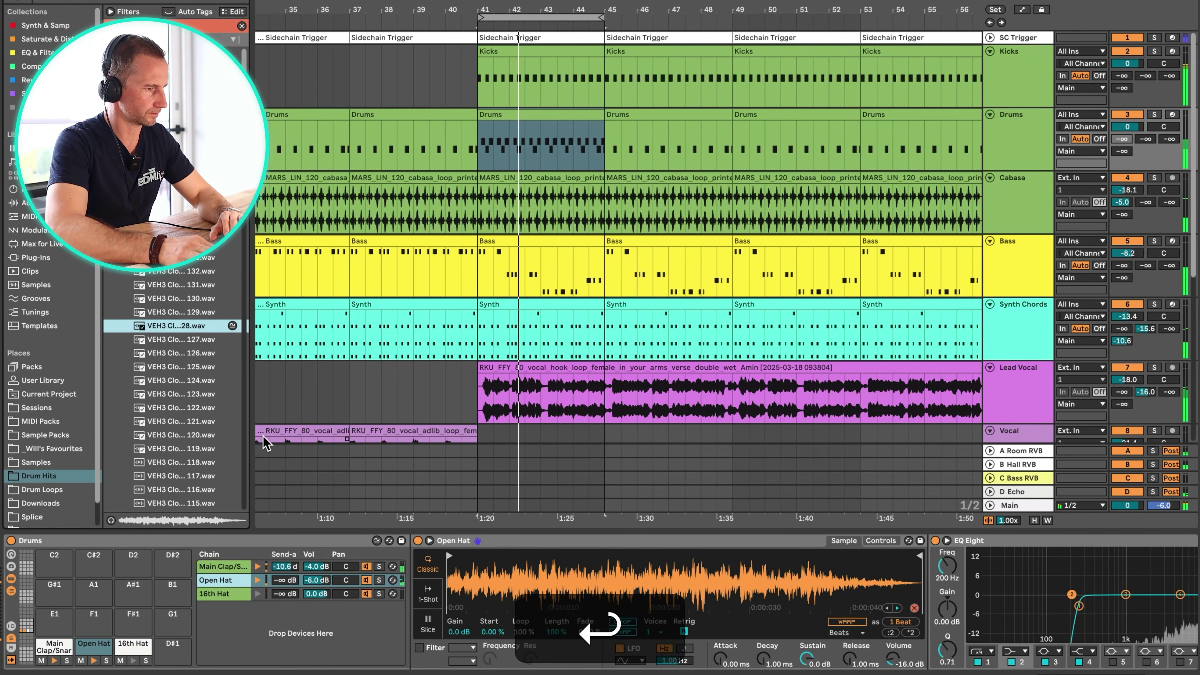
{"action": "key", "text": "Down"}
{"action": "key", "text": "Return"}
{"action": "key", "text": "Down"}
{"action": "key", "text": "Return"}
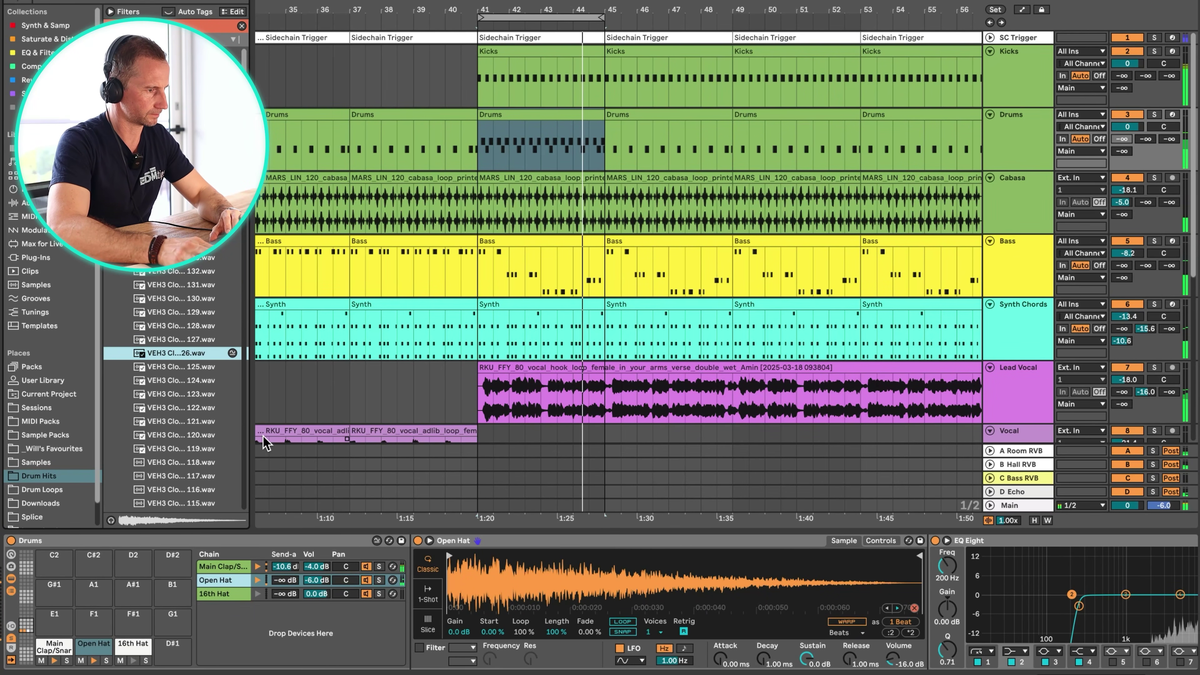
Stop playback and set the Open Hat chain's volume to -7.0 dB
{"action": "key", "text": "space"}
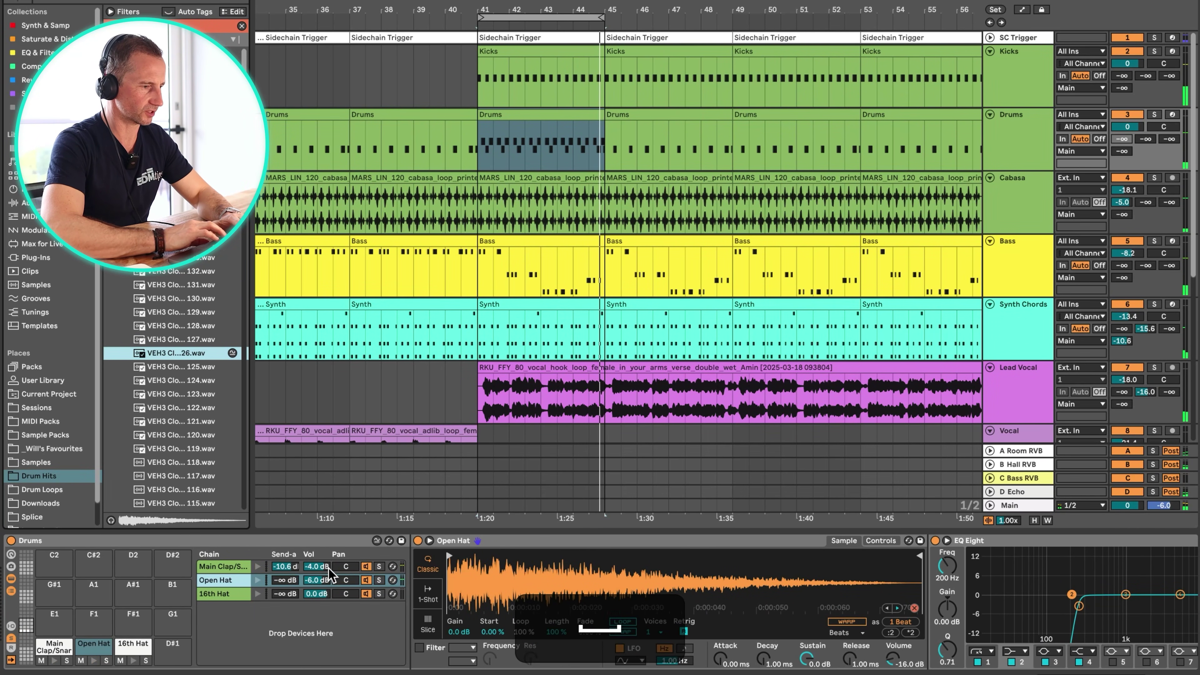
{"action": "left_click", "coordinate": [319, 579]}
{"action": "type", "text": "-"}
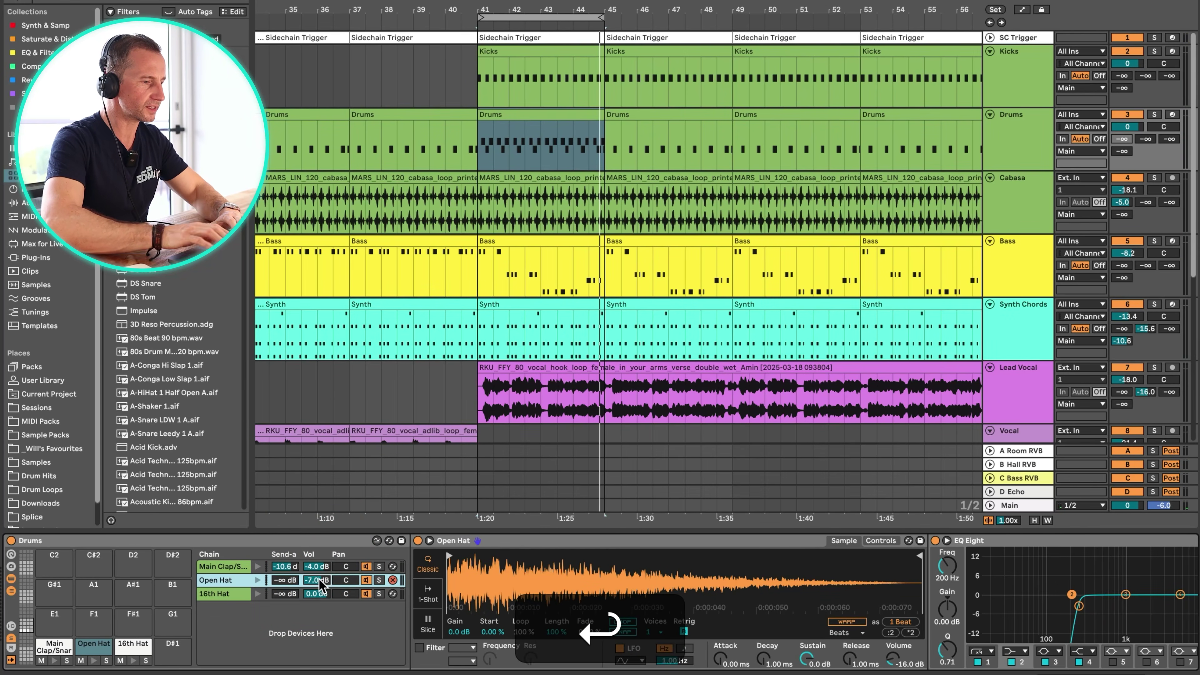
Raise the Open Hat chain's send A to -2.5 dB during playback and save the set
{"action": "key", "text": "space"}
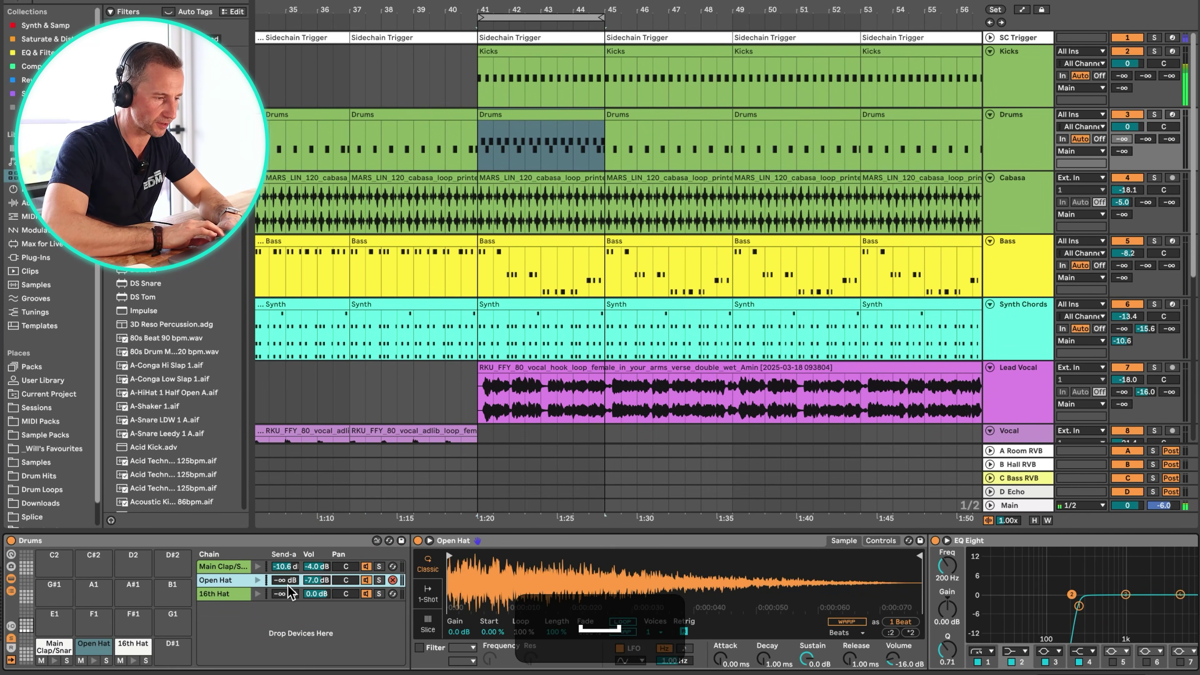
{"action": "left_click_drag", "start_coordinate": [288, 586], "coordinate": [287, 549]}
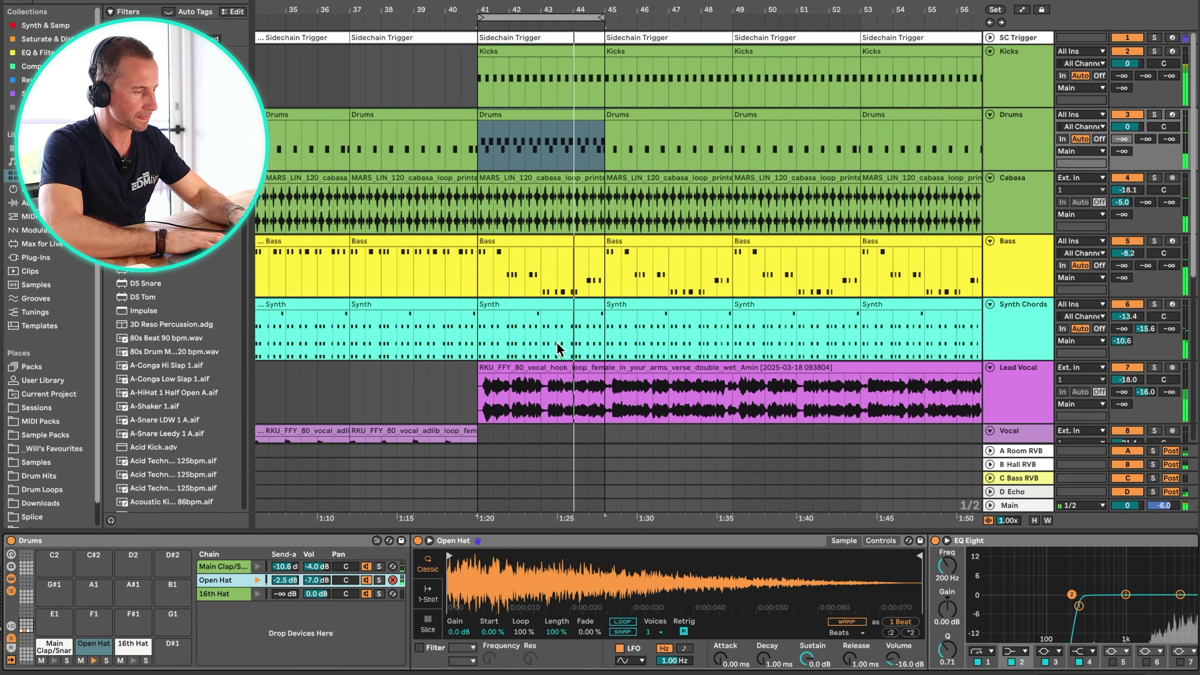
{"action": "key", "text": "super+s"}
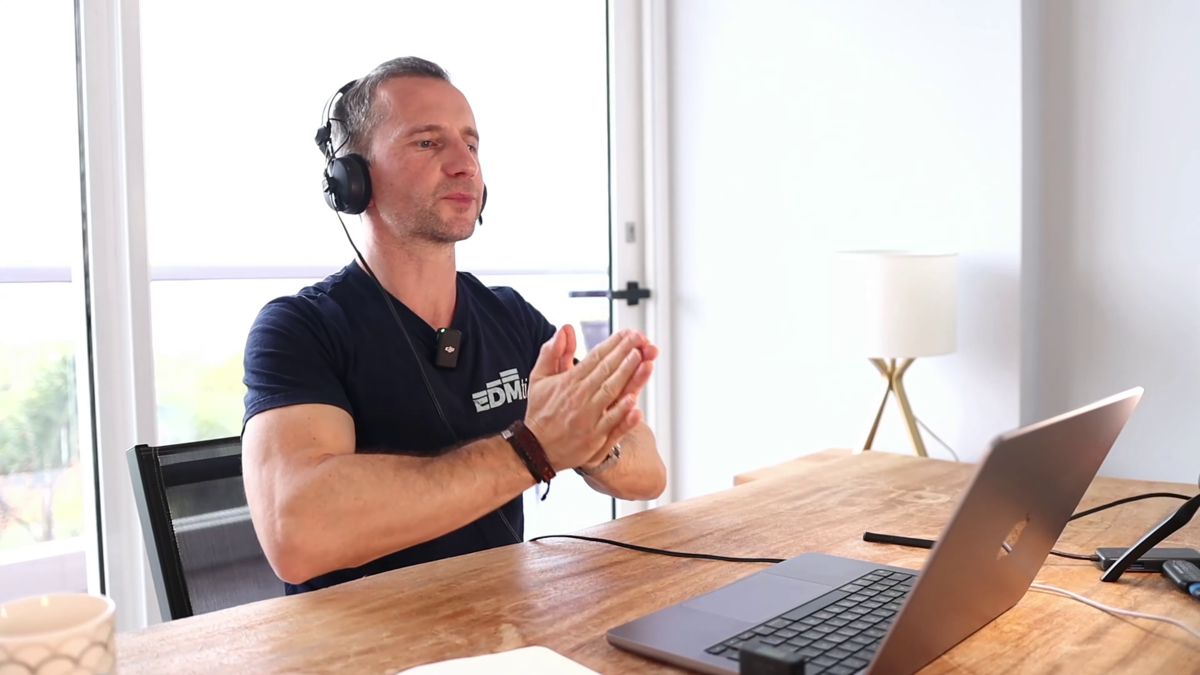
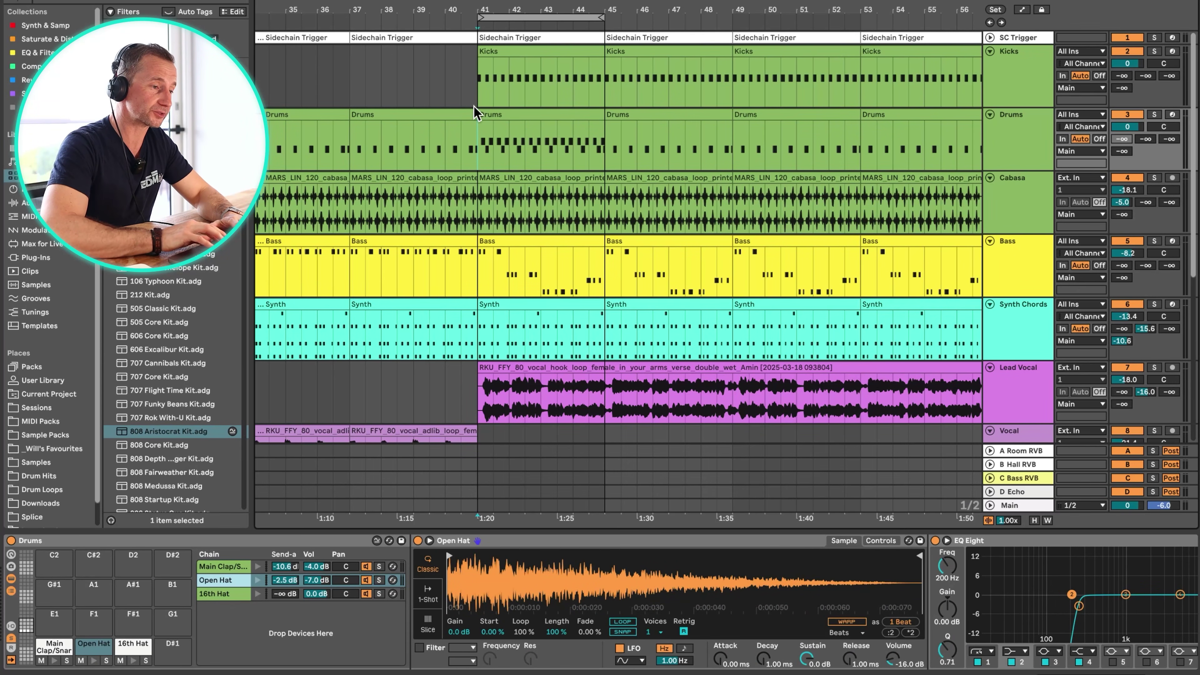
Save the set with the open-hat pattern added at bar 41
{"action": "left_click", "coordinate": [487, 4]}
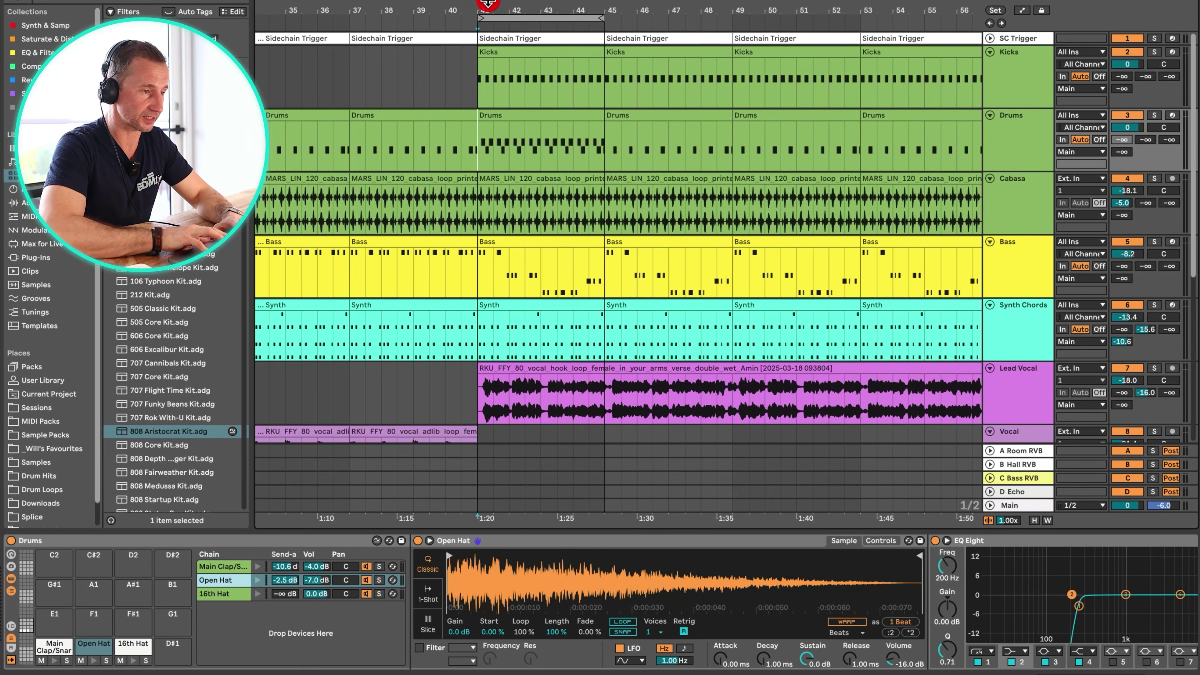
{"action": "left_click_drag", "start_coordinate": [490, 7], "coordinate": [492, 8]}
{"action": "key", "text": "super+s"}
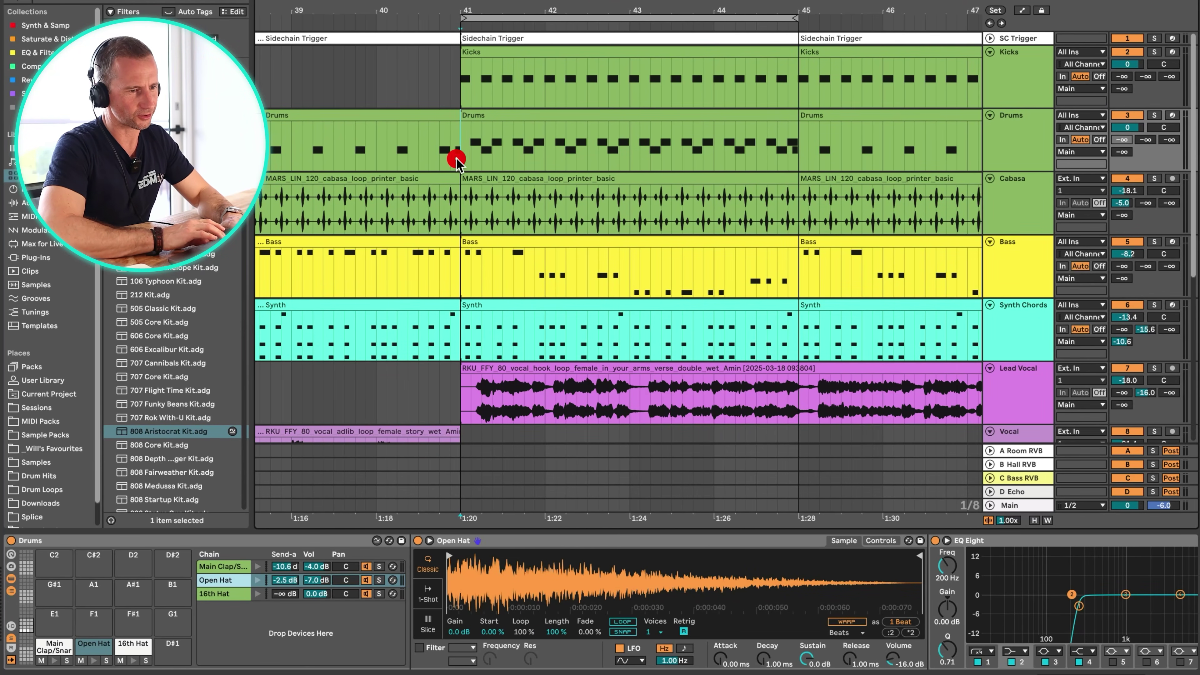
Search the drum library for clave sounds and audition clave samples including Clave Bright Wide.wav and Clave C78.aif
{"action": "left_click", "coordinate": [996, 154]}
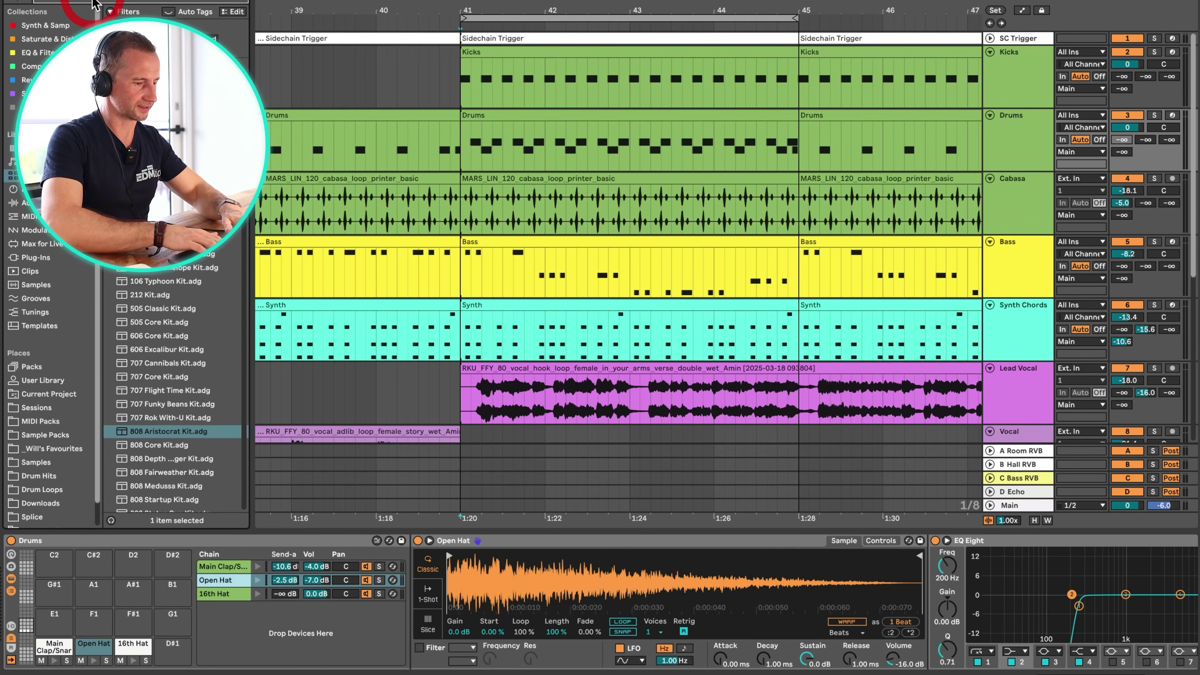
{"action": "key", "text": "super+f"}
{"action": "type", "text": "e"}
{"action": "key", "text": "BackSpace"}
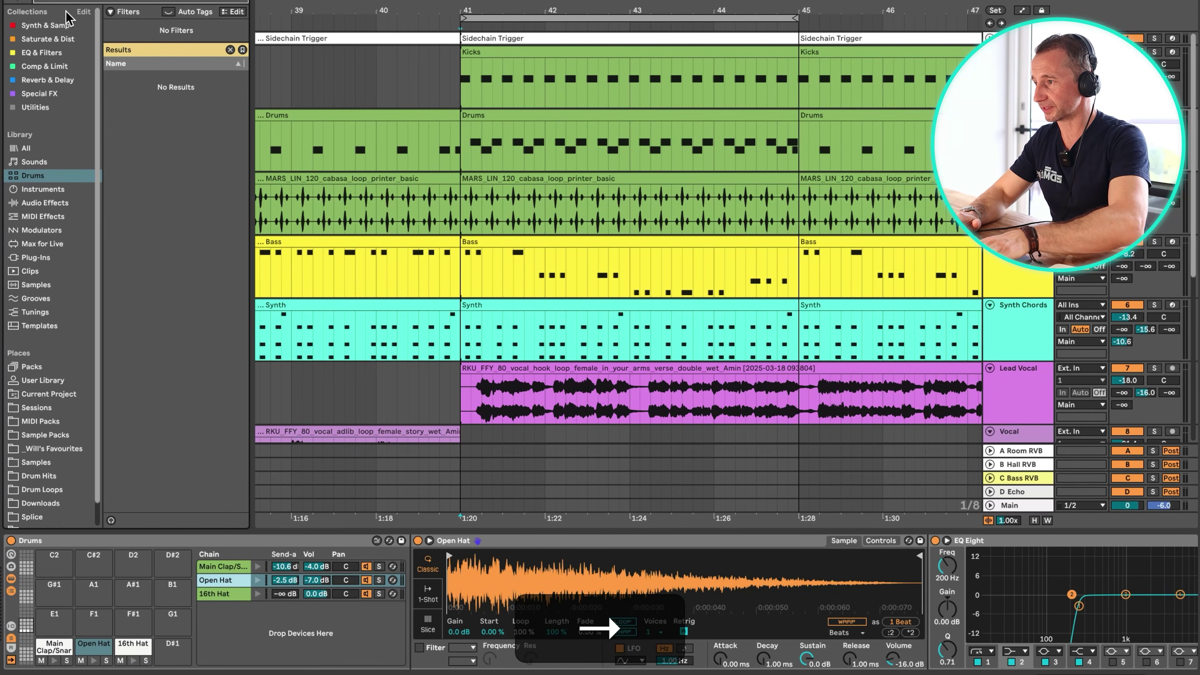
{"action": "key", "text": "BackSpace"}
{"action": "key", "text": "a"}
{"action": "key", "text": "e"}
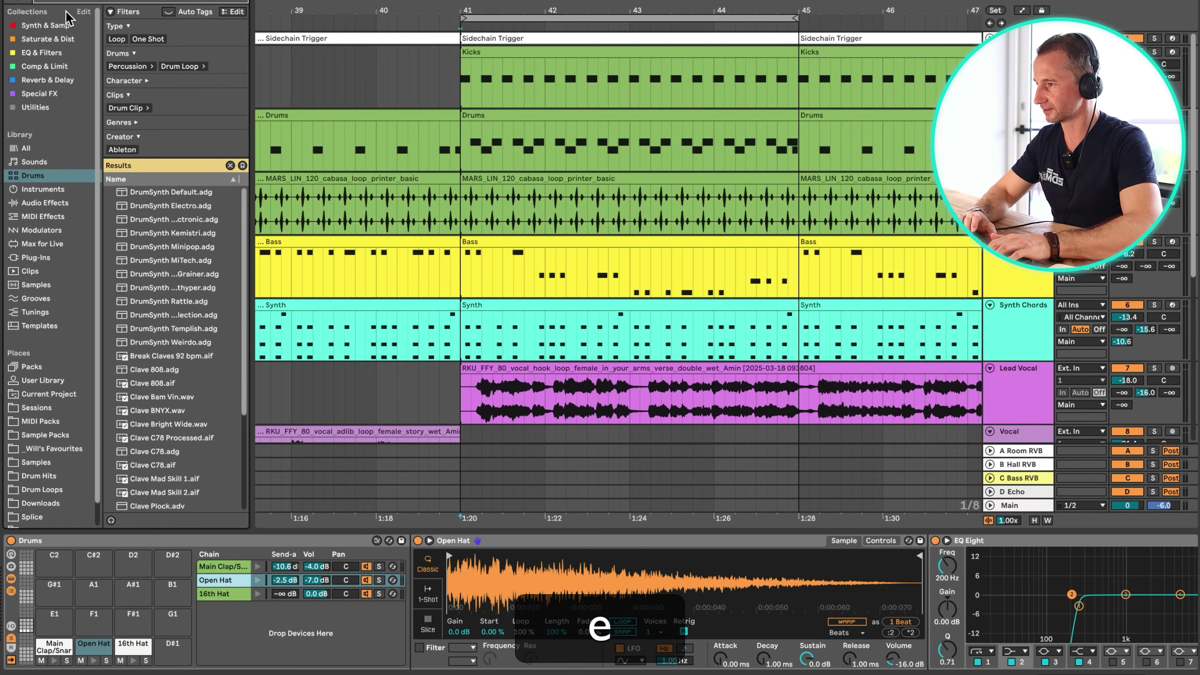
{"action": "key", "text": "Down"}
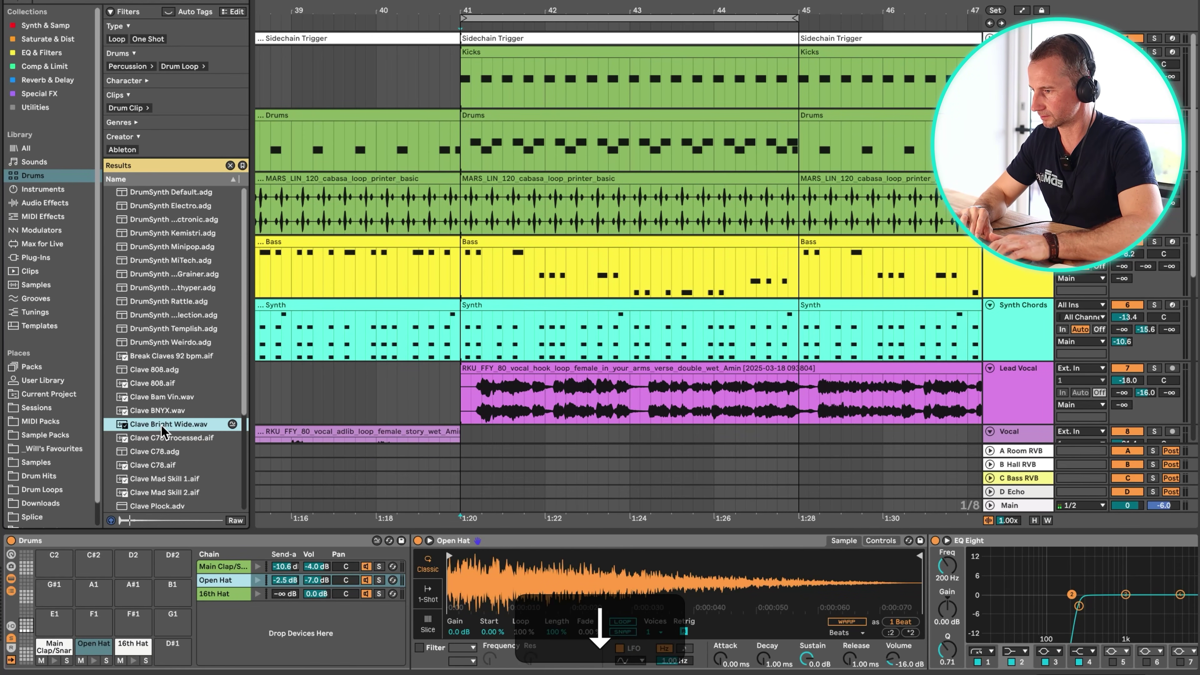
{"action": "key", "text": "Up"}
{"action": "left_click", "coordinate": [156, 450]}
{"action": "key", "text": "Down"}
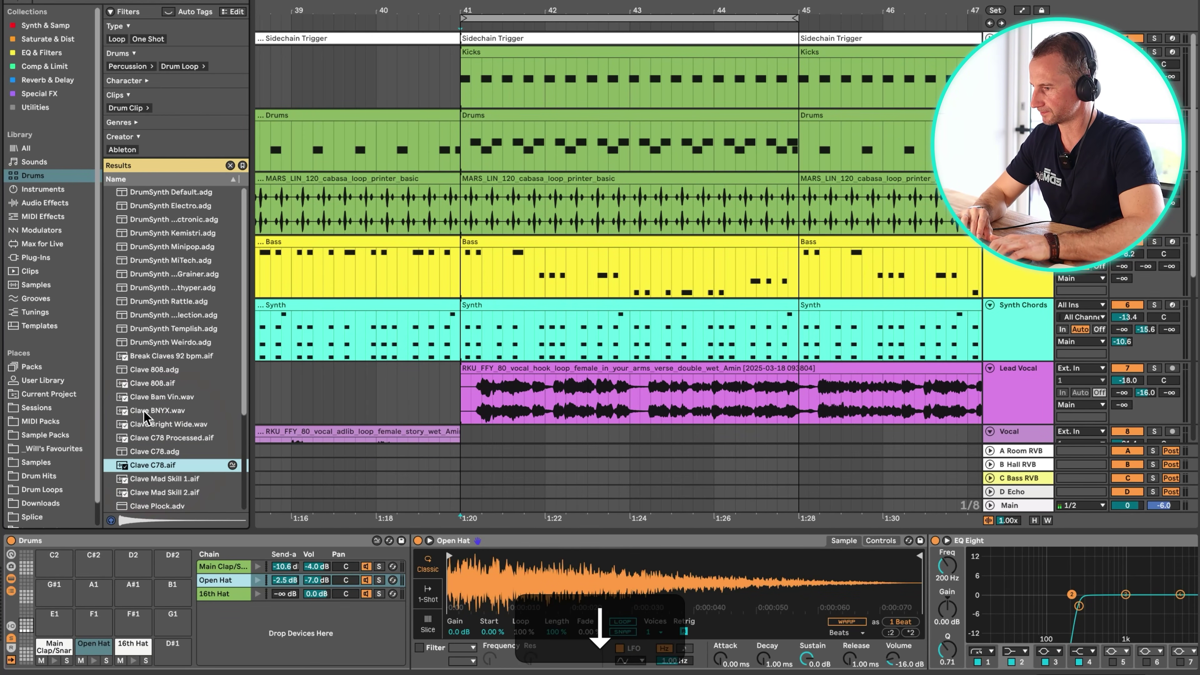
Audition the clave samples in the Drum Hits folder and load Basic_Clave.wav onto an empty pad of the Drums rack
{"action": "left_click", "coordinate": [39, 475]}
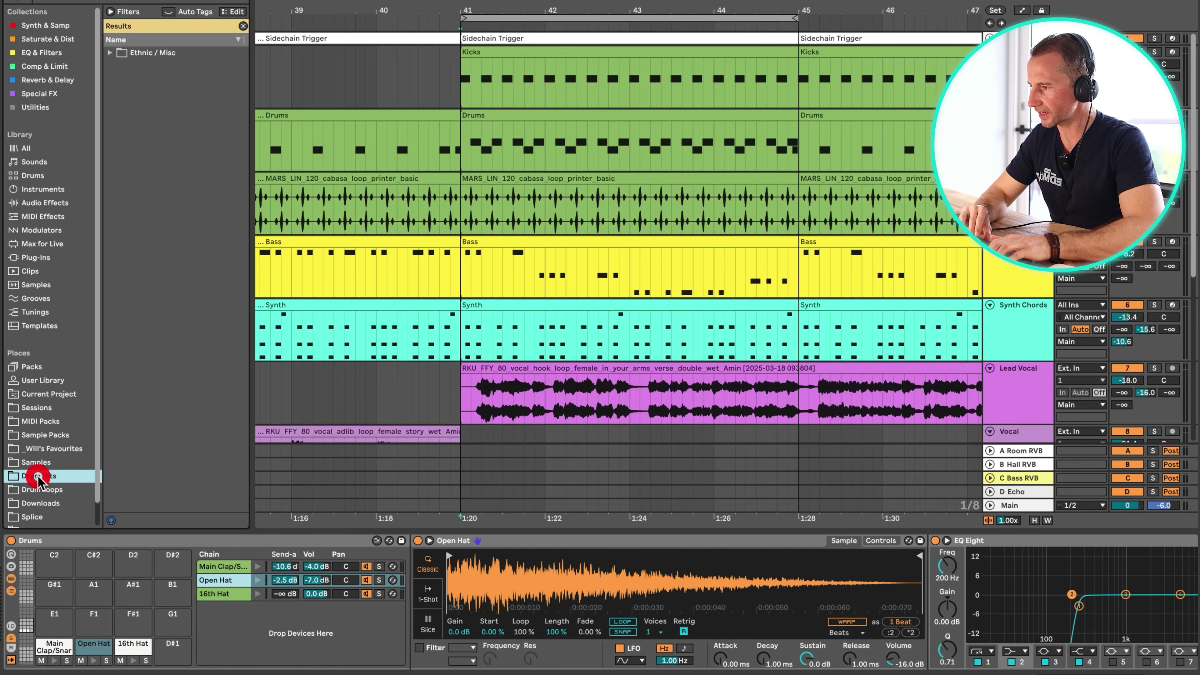
{"action": "left_click", "coordinate": [156, 53]}
{"action": "key", "text": "Down"}
{"action": "key", "text": "Down"}
{"action": "key", "text": "Down"}
{"action": "key", "text": "Down"}
{"action": "key", "text": "Down"}
{"action": "key", "text": "Down"}
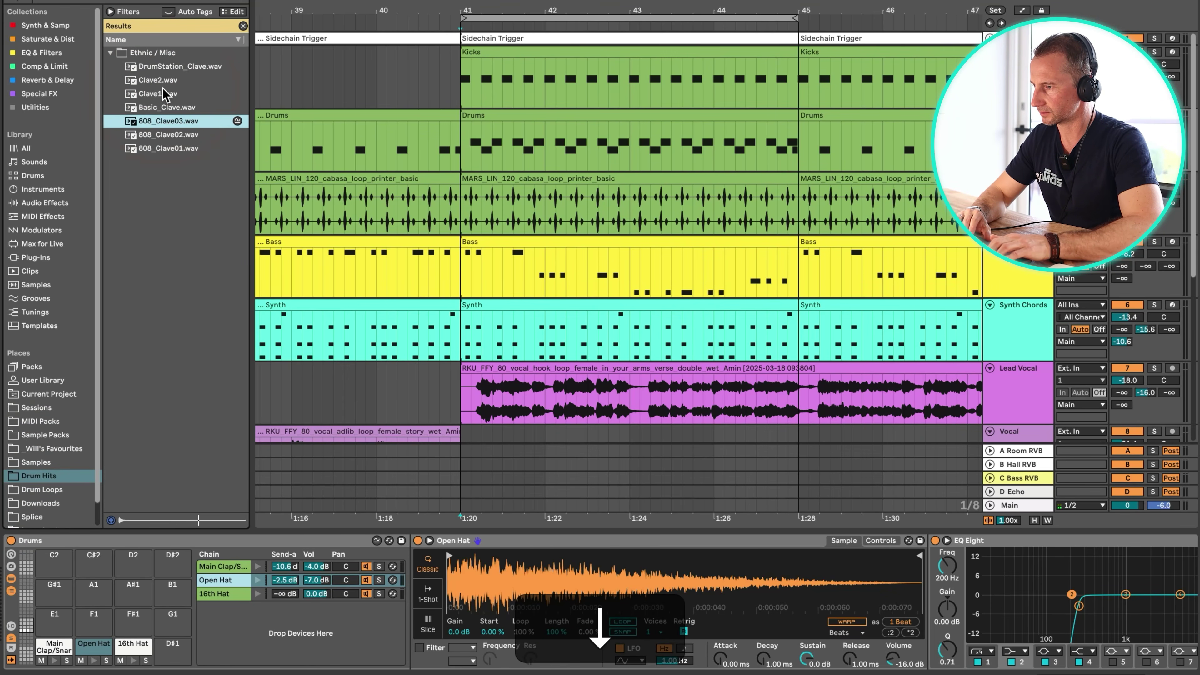
{"action": "key", "text": "Up"}
{"action": "key", "text": "Up"}
{"action": "key", "text": "Down"}
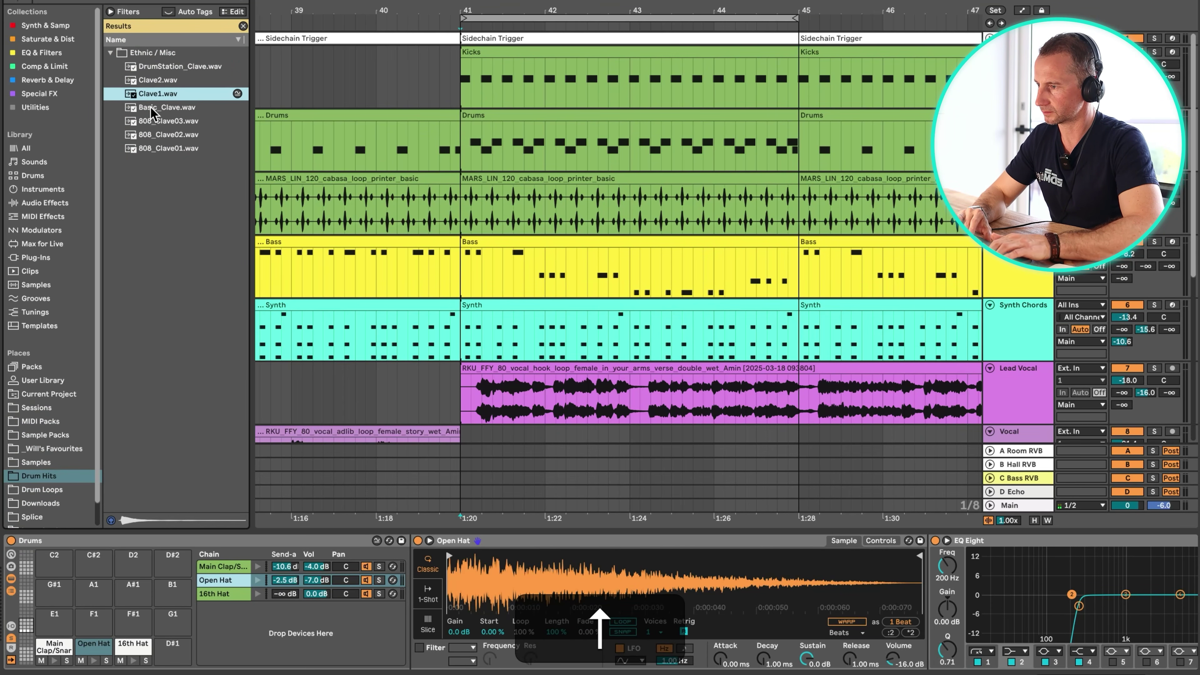
{"action": "key", "text": "Up"}
{"action": "left_click_drag", "start_coordinate": [162, 111], "coordinate": [230, 629]}
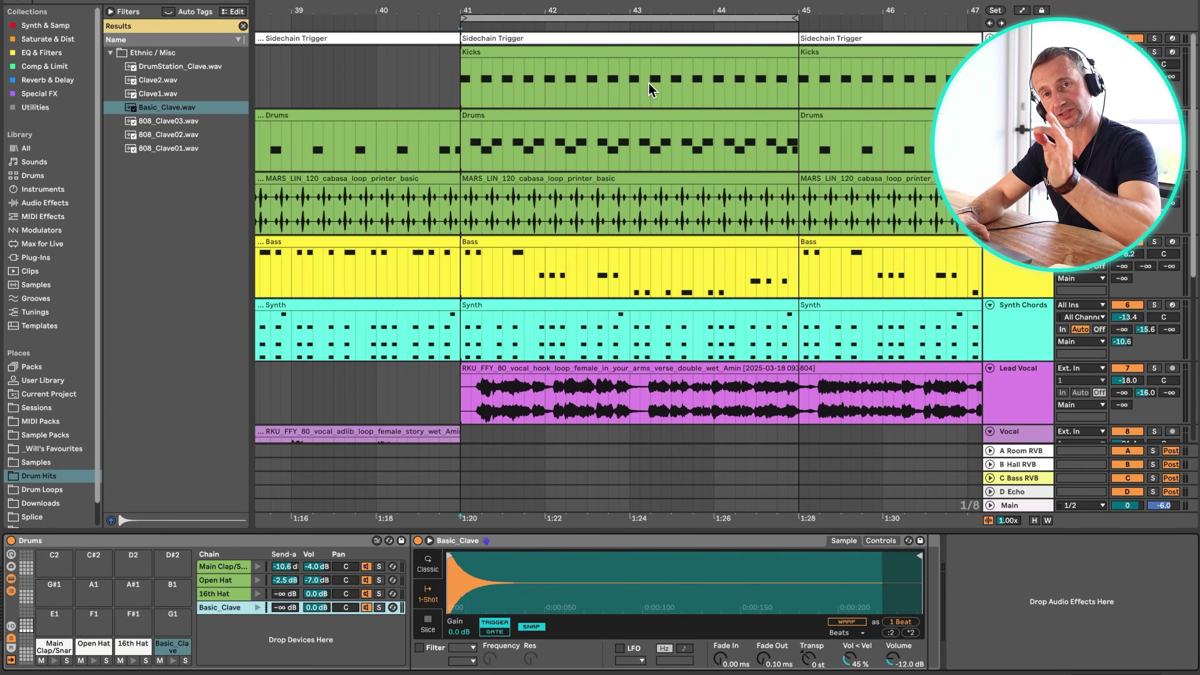
Add a Basic_Clave note on the second sixteenth of the bar 41 Drums clip and set its chain volume to -14.6 dB
{"action": "double_click", "coordinate": [499, 118]}
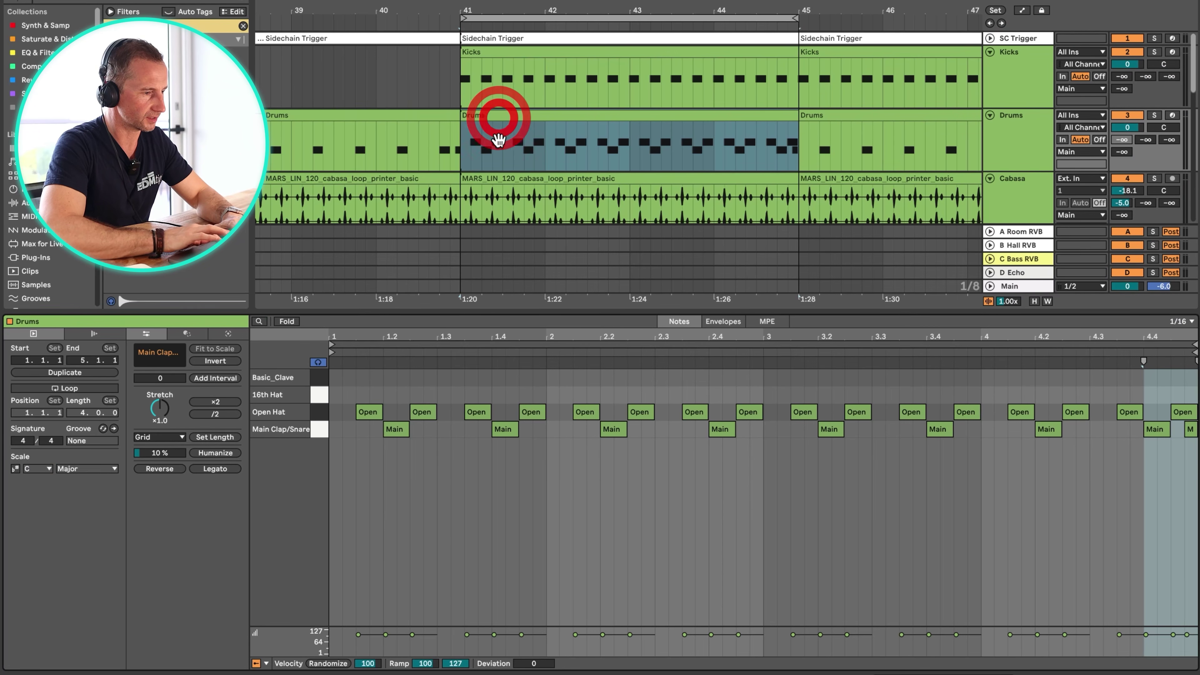
{"action": "double_click", "coordinate": [348, 378]}
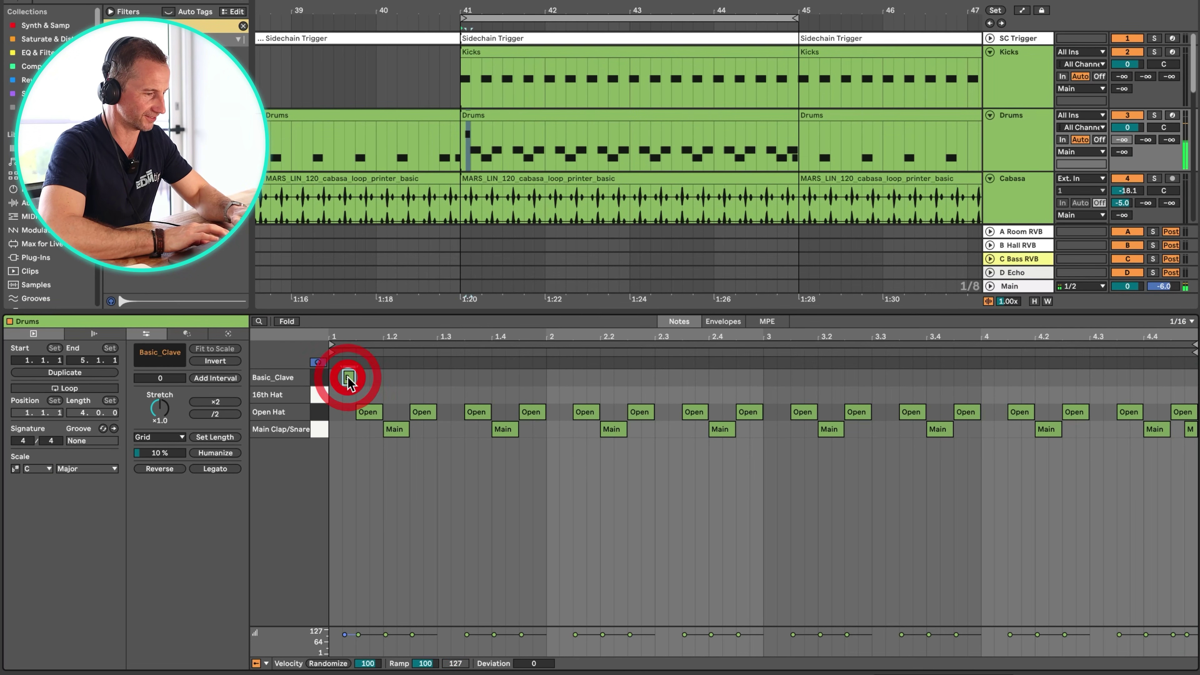
{"action": "key", "text": "shift+Tab"}
{"action": "left_click", "coordinate": [316, 609]}
{"action": "type", "text": "-10"}
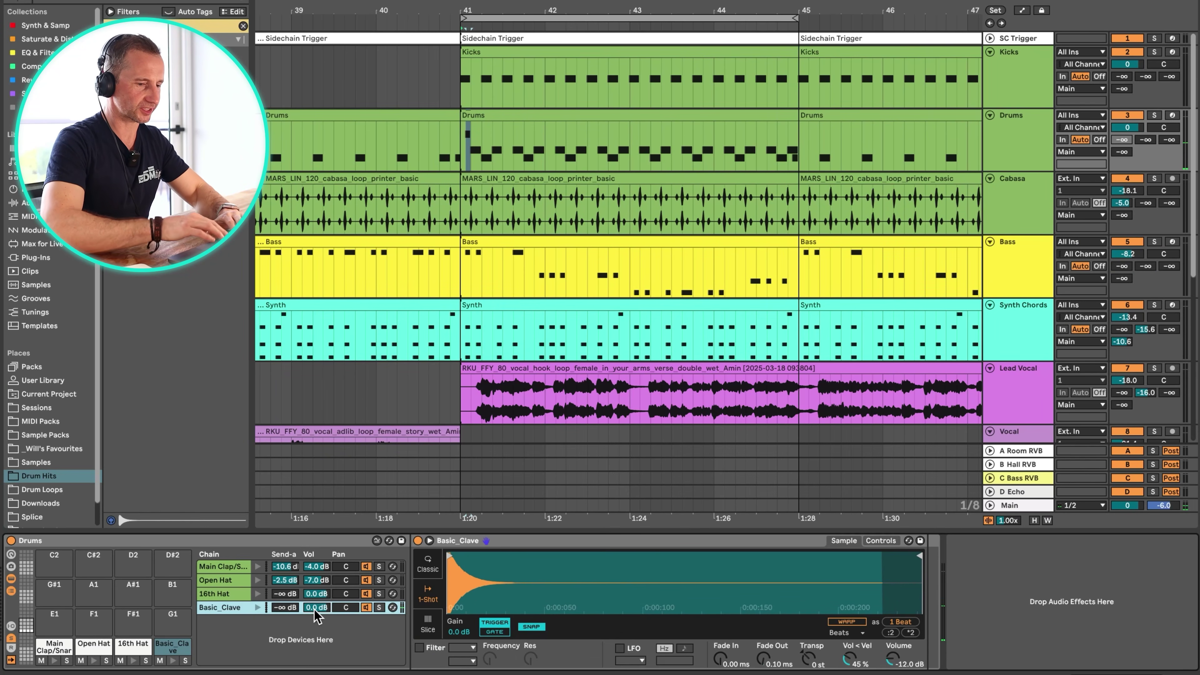
{"action": "key", "text": "Return"}
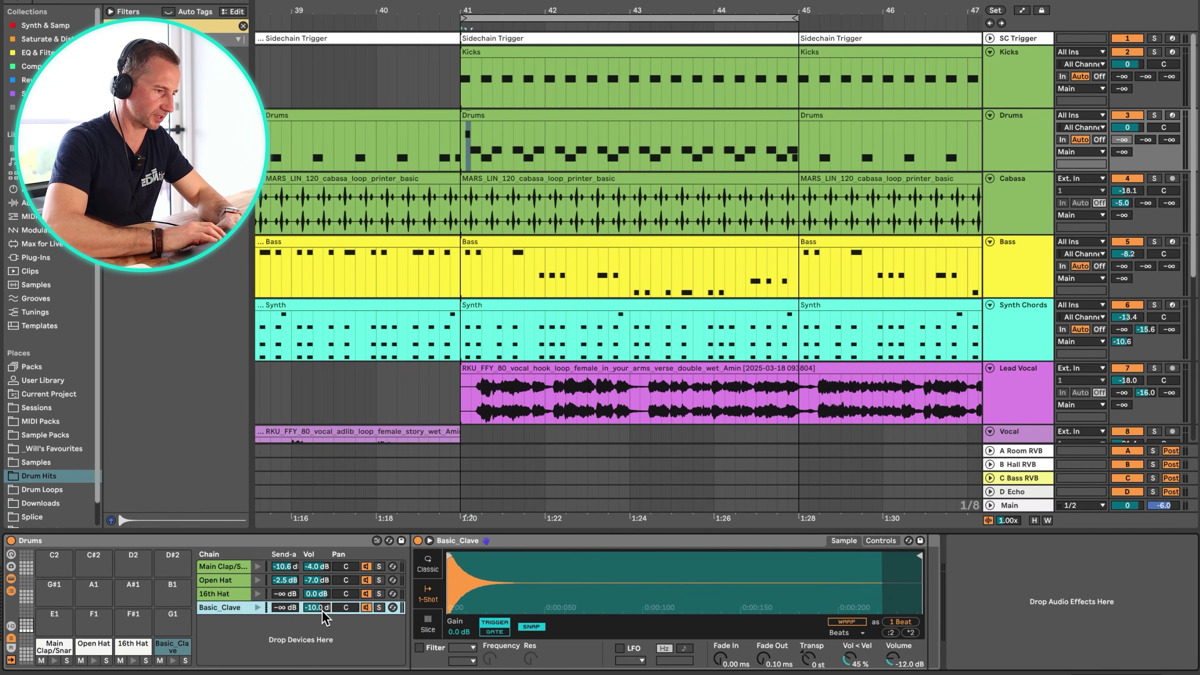
{"action": "key", "text": "space"}
{"action": "left_click_drag", "start_coordinate": [317, 609], "coordinate": [318, 611]}
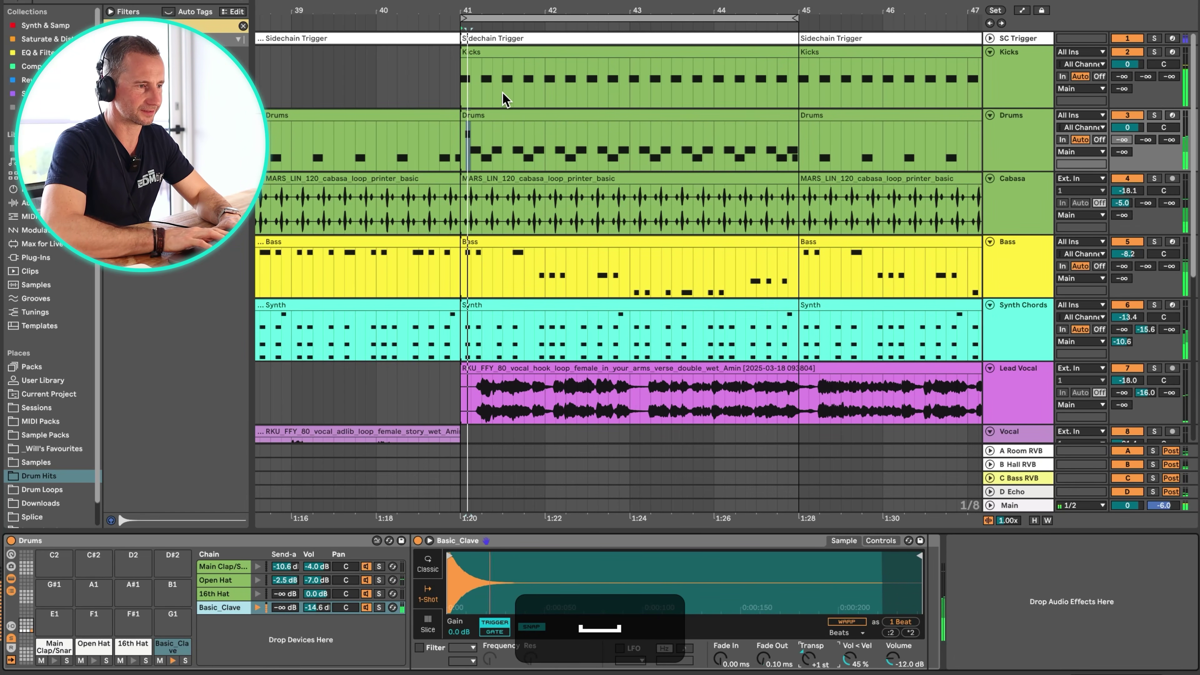
Add a Basic_Clave note on the fourth sixteenth of the clip's first beat and transpose the clave sample to +2 st
{"action": "double_click", "coordinate": [491, 114]}
{"action": "double_click", "coordinate": [375, 378]}
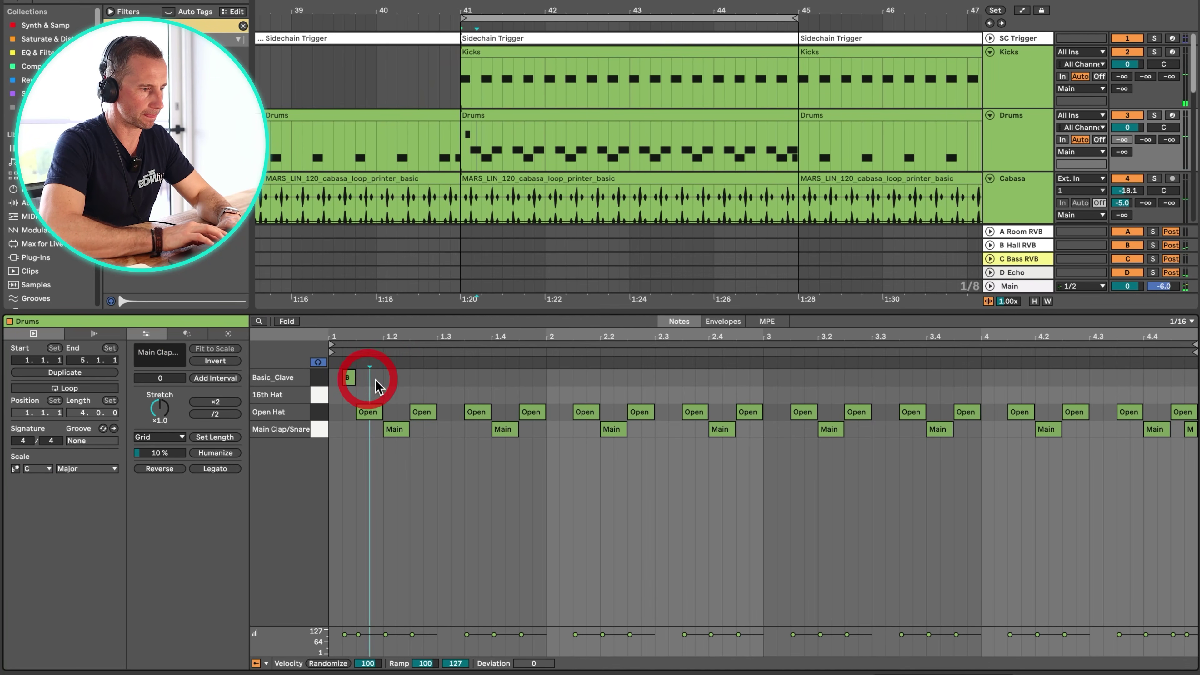
{"action": "key", "text": "space"}
{"action": "key", "text": "shift+Tab"}
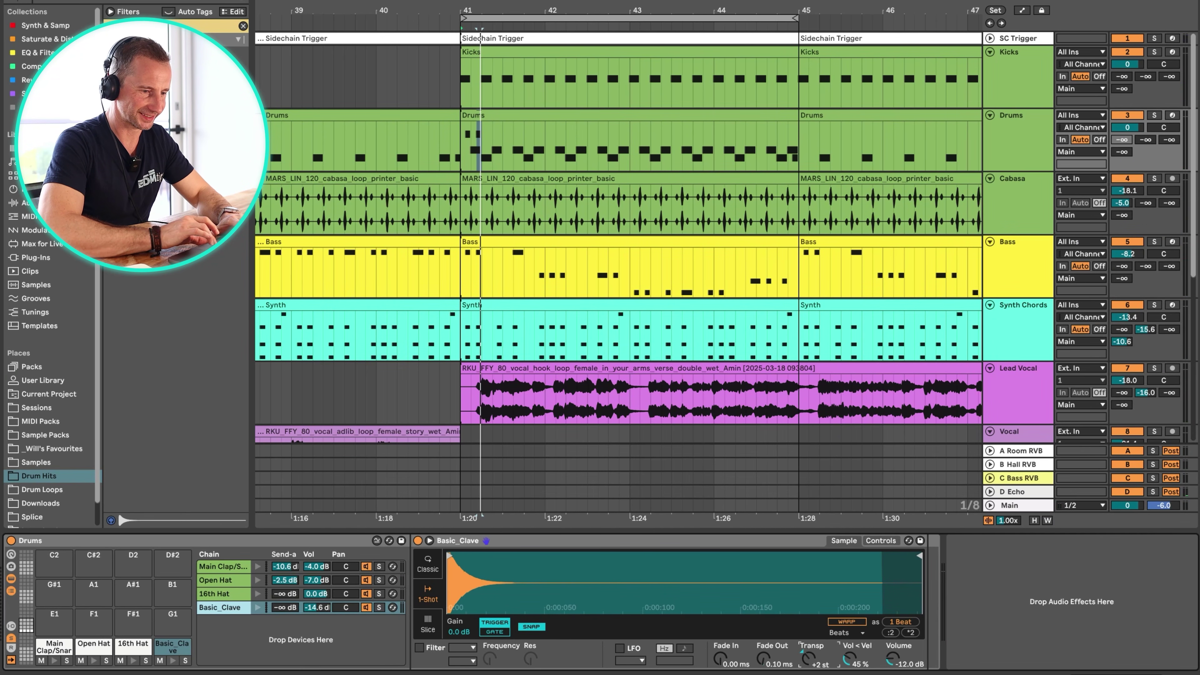
Solo the Drums and Bass tracks and listen to the clave against the bassline
{"action": "left_click", "coordinate": [1153, 114]}
{"action": "key", "text": "space"}
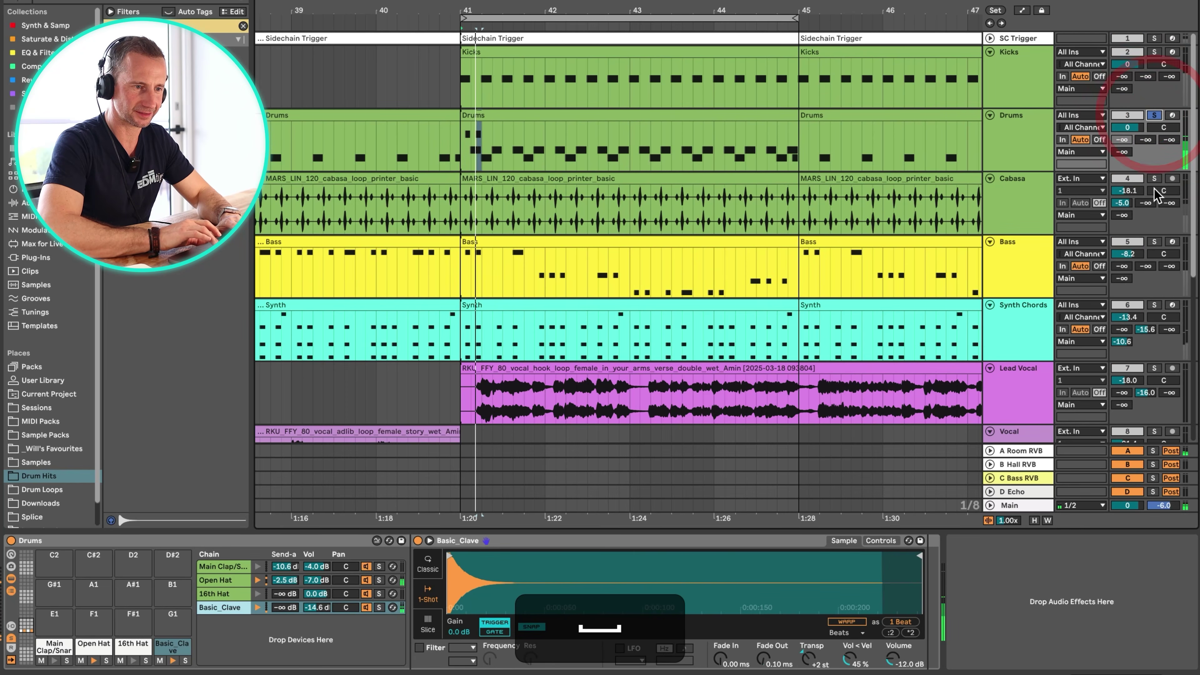
{"action": "left_click", "coordinate": [1154, 242], "text": "super"}
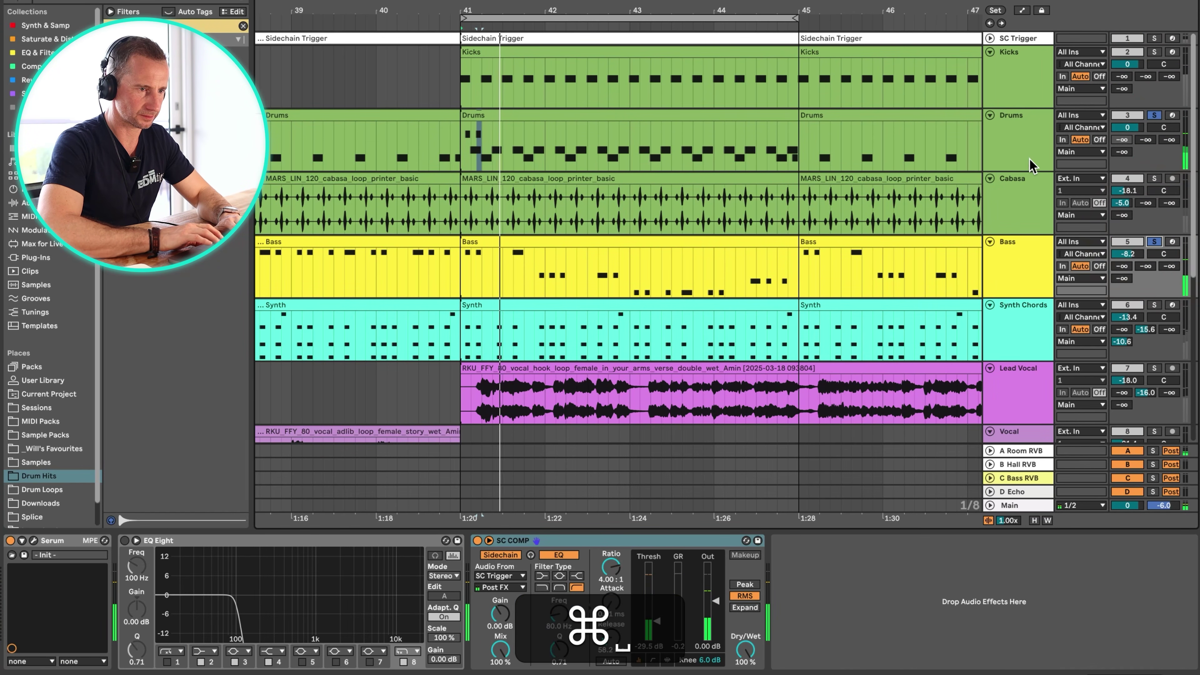
{"action": "left_click", "coordinate": [993, 147]}
{"action": "key", "text": "space"}
Add Basic_Clave notes at 1.2.4, 1.3.3, 1.3.4 and 1.4.4 in the bar 41 Drums clip with velocities 78, 24, 58 and 58
{"action": "double_click", "coordinate": [474, 115]}
{"action": "key", "text": "space"}
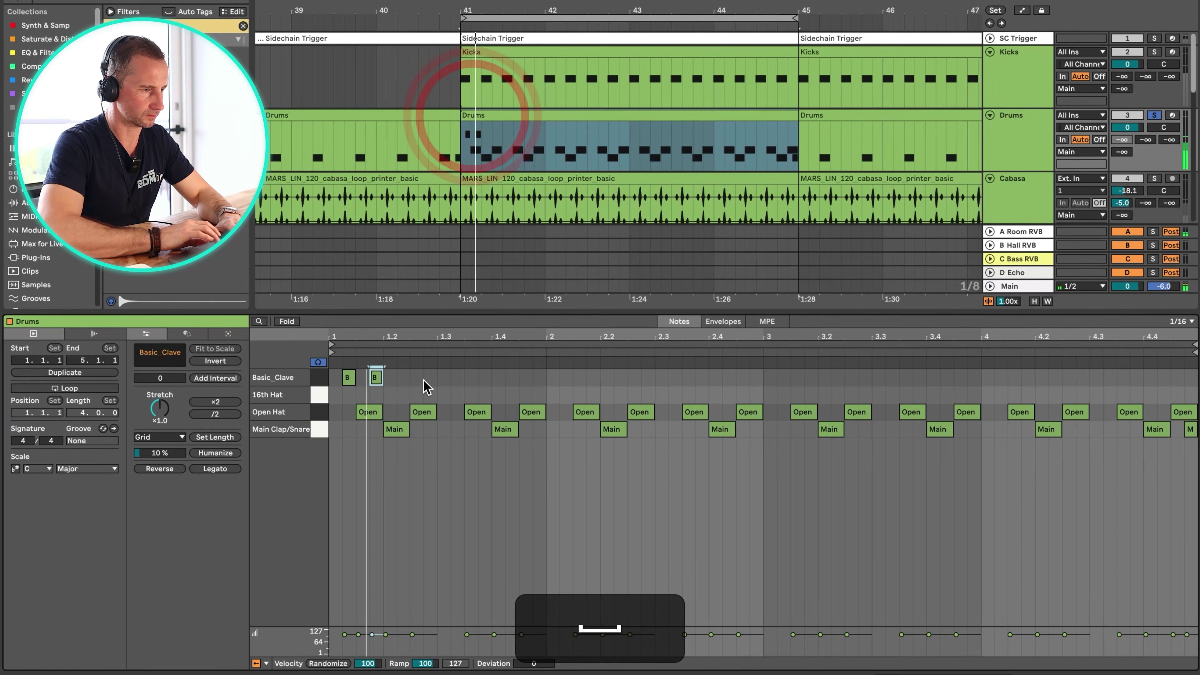
{"action": "double_click", "coordinate": [430, 377]}
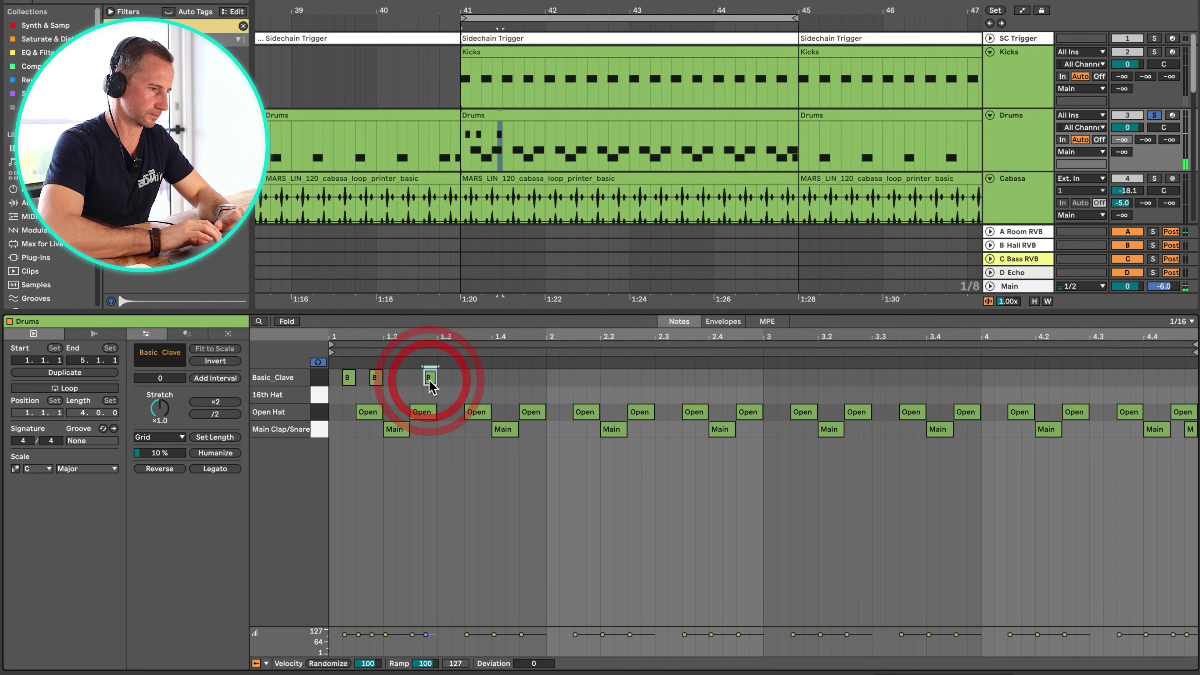
{"action": "key", "text": "super+space"}
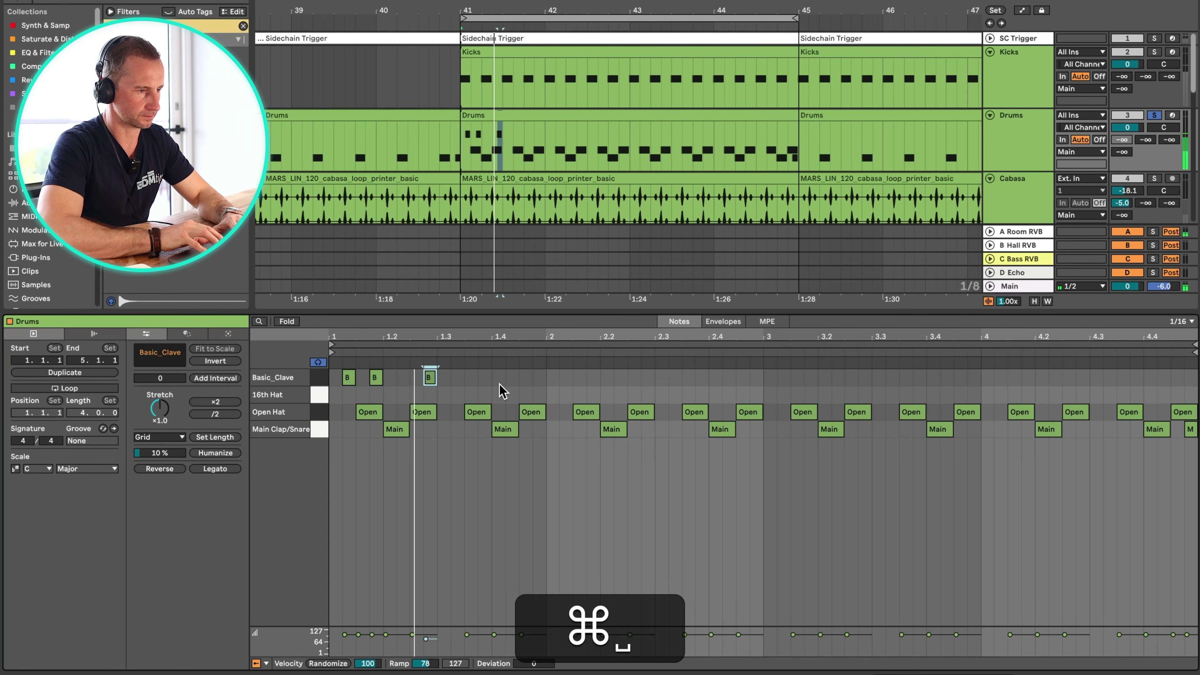
{"action": "double_click", "coordinate": [474, 378]}
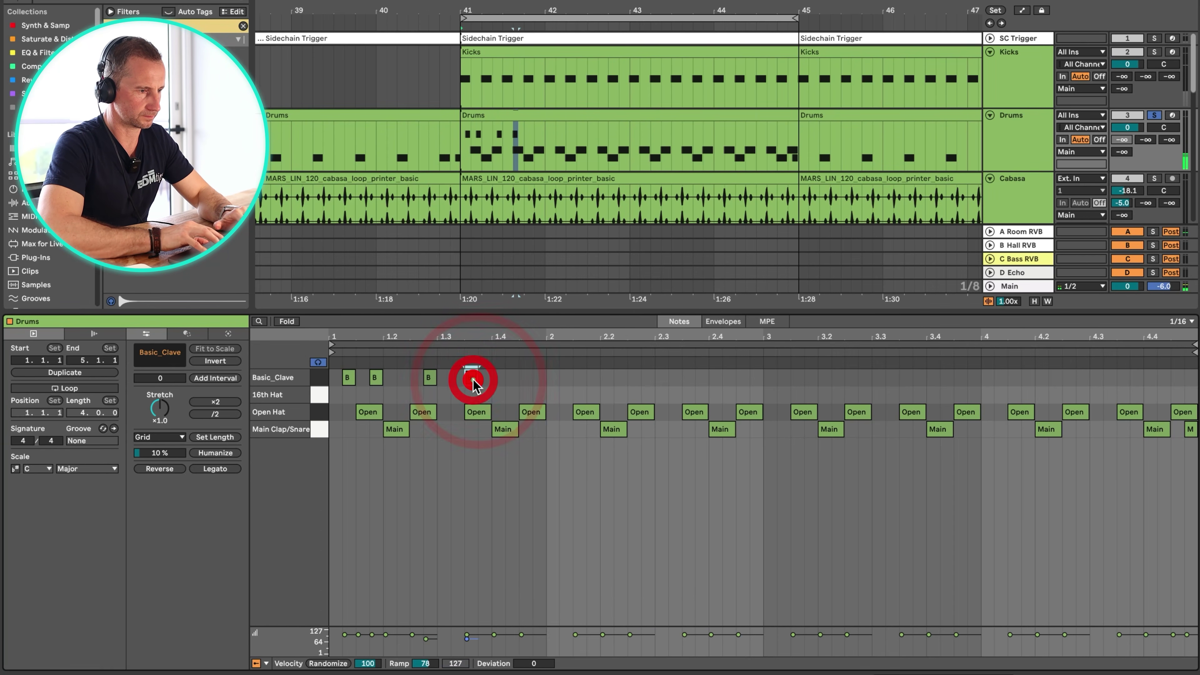
{"action": "mouse_move", "coordinate": [474, 383]}
{"action": "left_mouse_down"}
{"action": "mouse_move", "coordinate": [474, 396]}
{"action": "mouse_move", "coordinate": [482, 377]}
{"action": "left_mouse_up"}
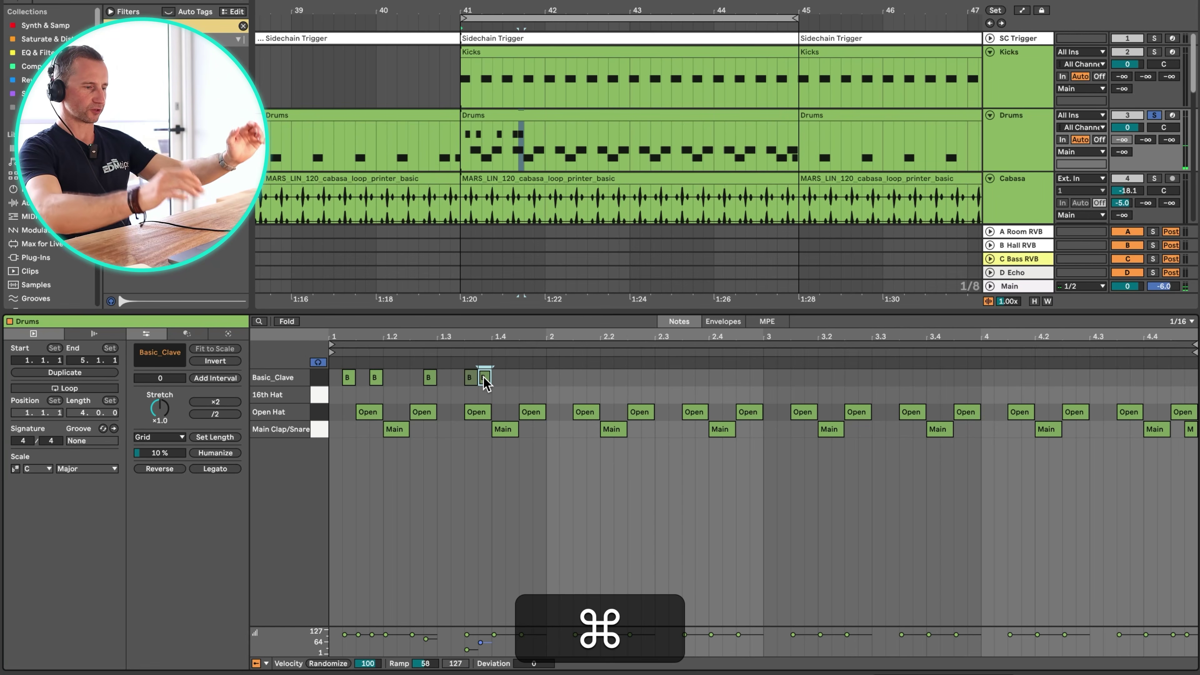
{"action": "key", "text": "space"}
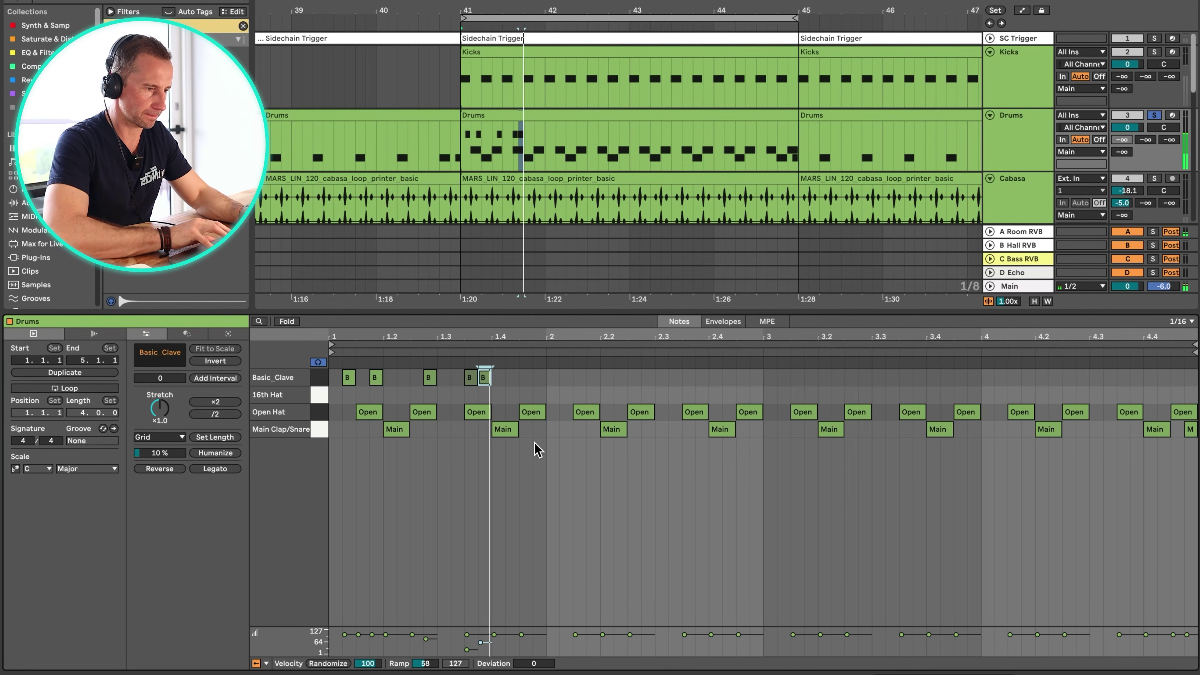
{"action": "key", "text": "space"}
{"action": "double_click", "coordinate": [540, 378]}
{"action": "key", "text": "space"}
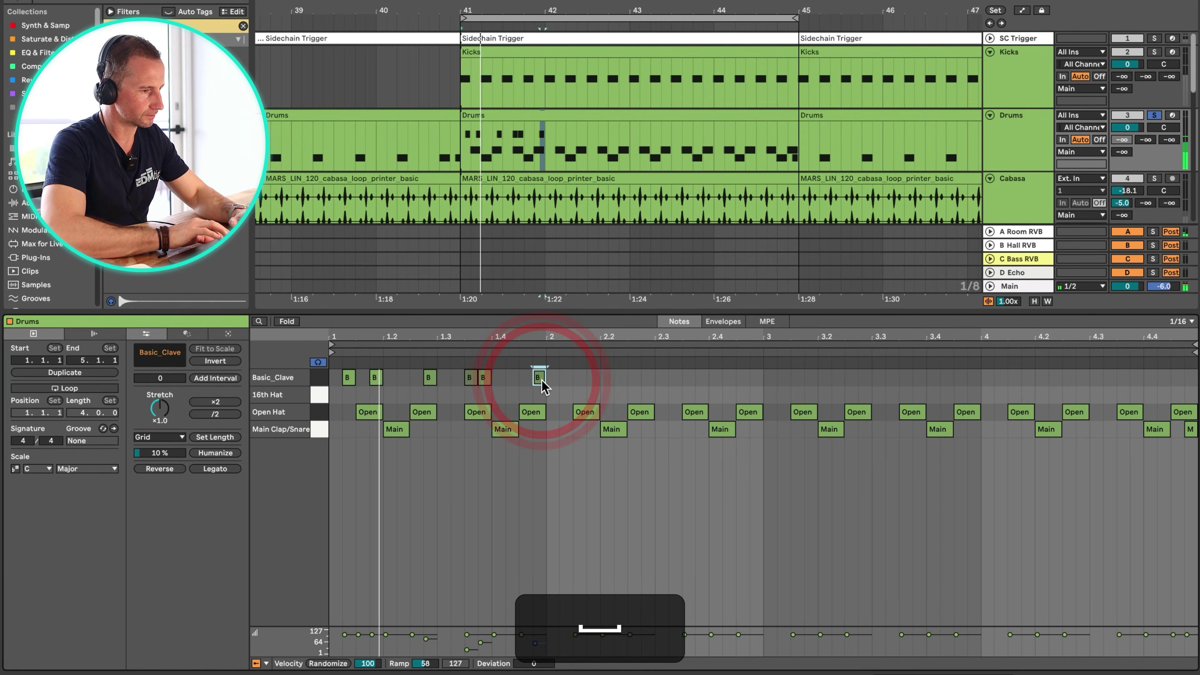
Set the Basic_Clave chain's volume to -17.0 dB during playback and clear the Drums and Bass solos
{"action": "key", "text": "shift+Tab"}
{"action": "key", "text": "space"}
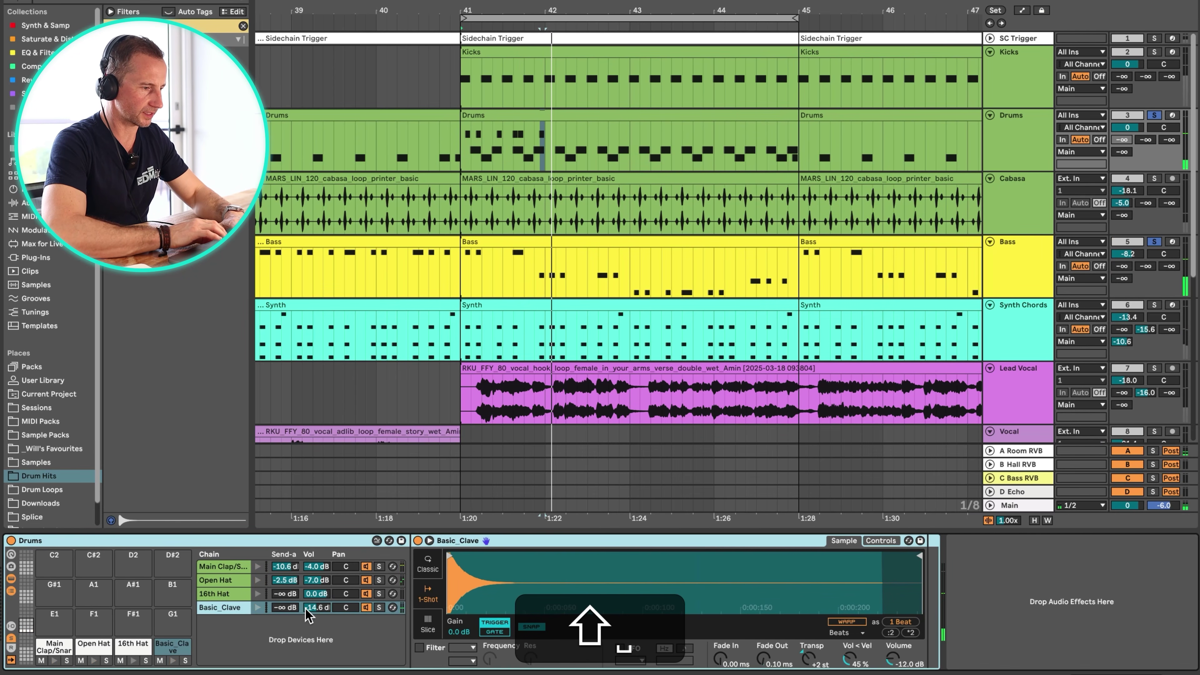
{"action": "key", "text": "space"}
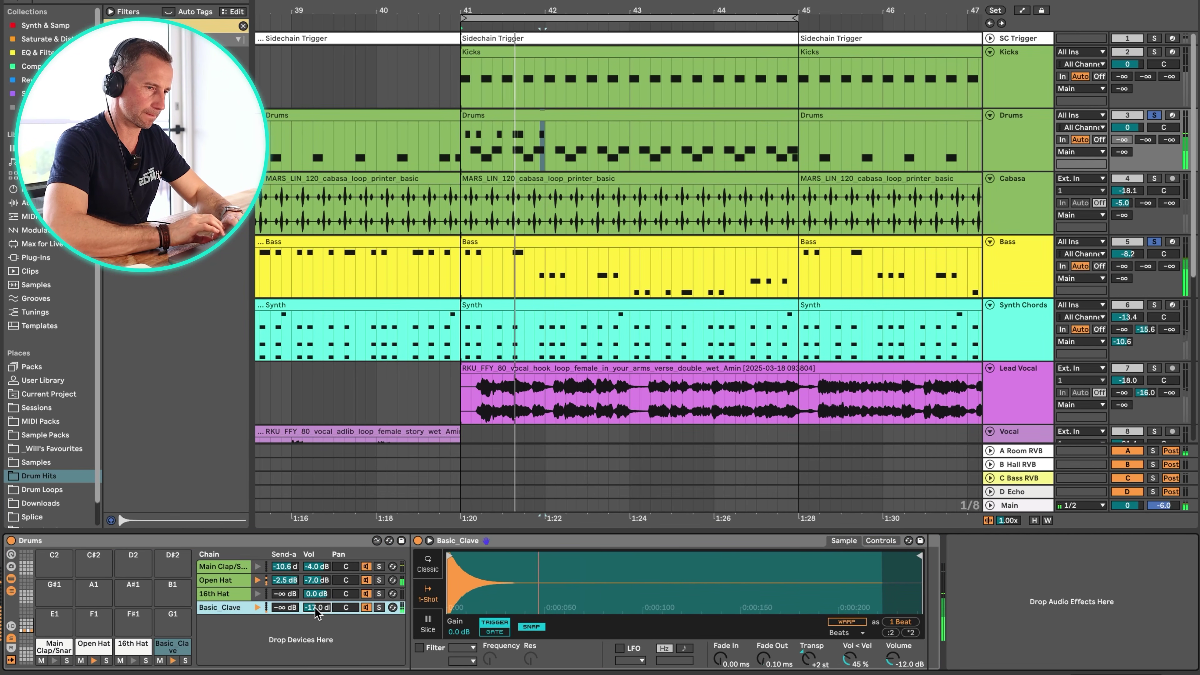
{"action": "left_click", "coordinate": [1155, 241]}
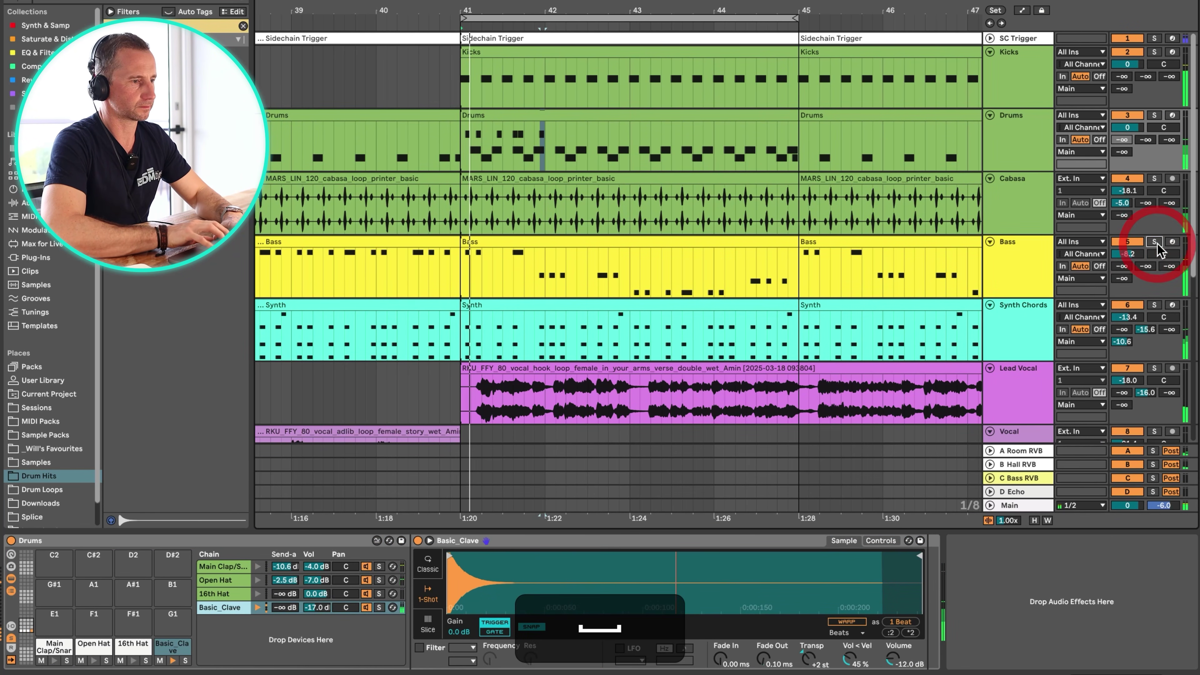
Delete the Basic_Clave notes at 1.3.3 and 1.3.4 in the bar 41 Drums clip and add one at 1.4.3
{"action": "left_click", "coordinate": [562, 115]}
{"action": "double_click", "coordinate": [562, 115]}
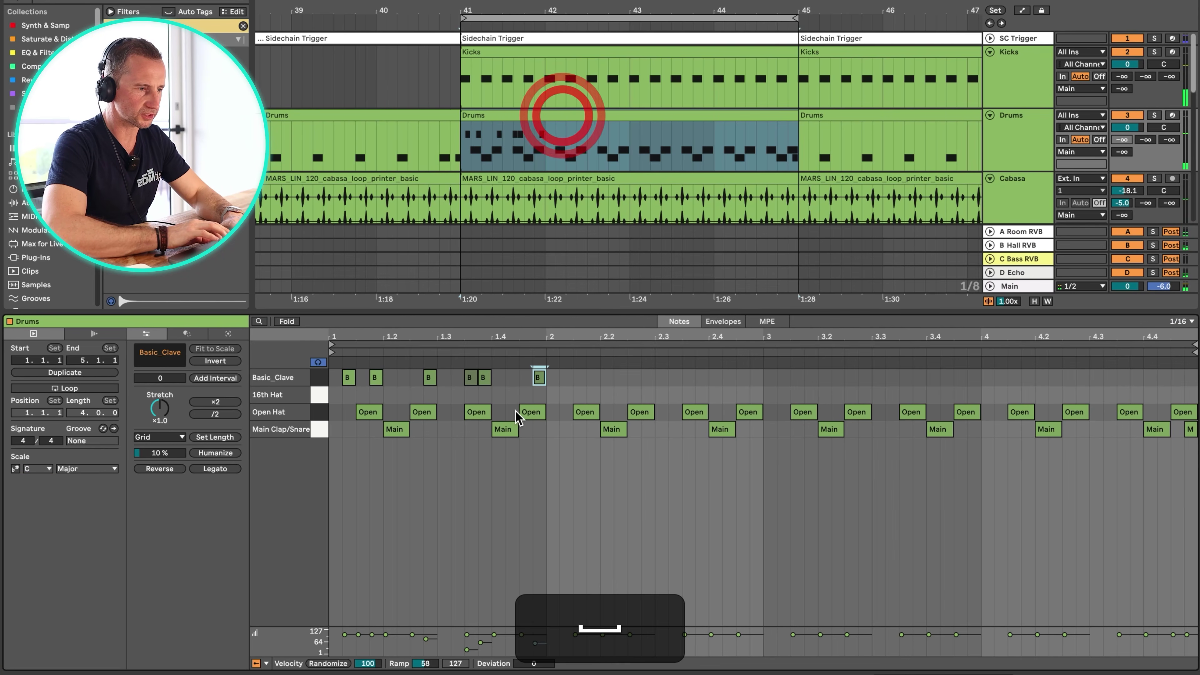
{"action": "left_click", "coordinate": [457, 379]}
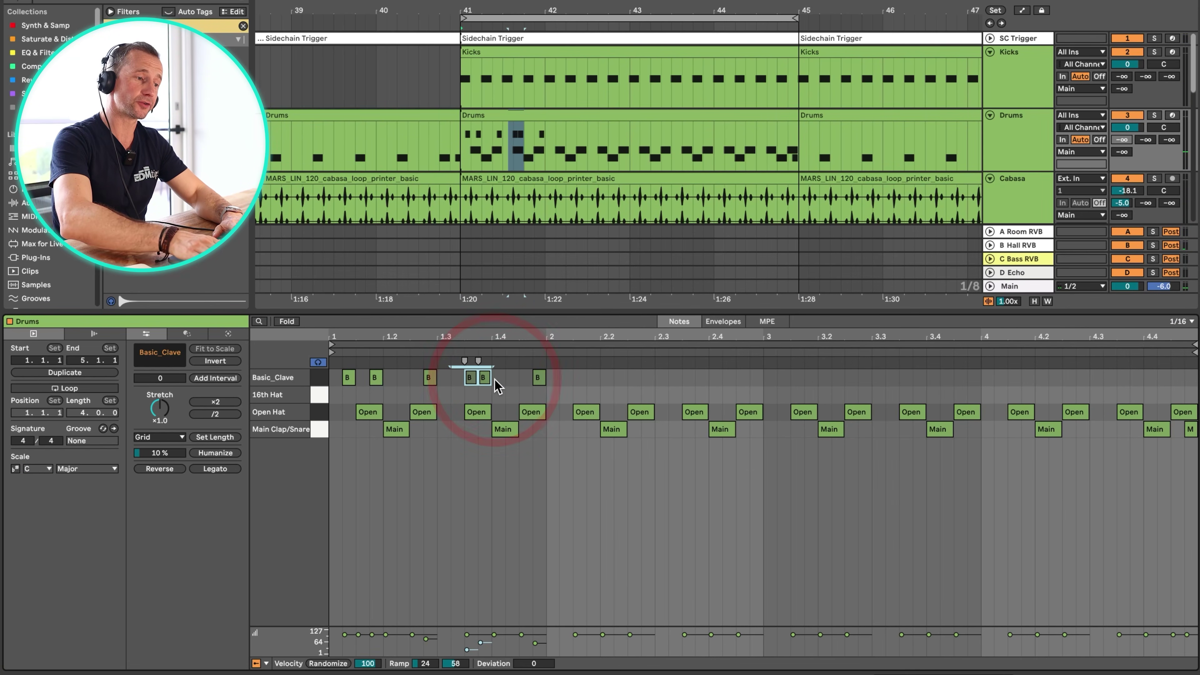
{"action": "key", "text": "BackSpace"}
{"action": "key", "text": "space"}
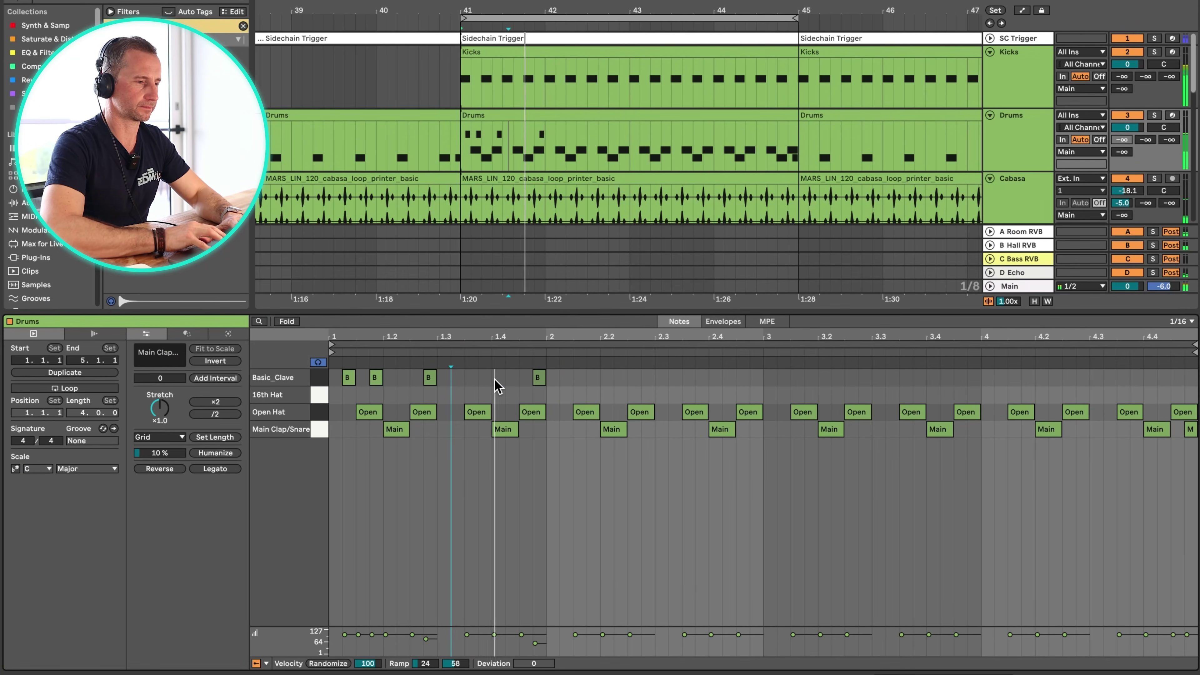
{"action": "key", "text": "space"}
{"action": "left_click", "coordinate": [524, 377], "text": "super"}
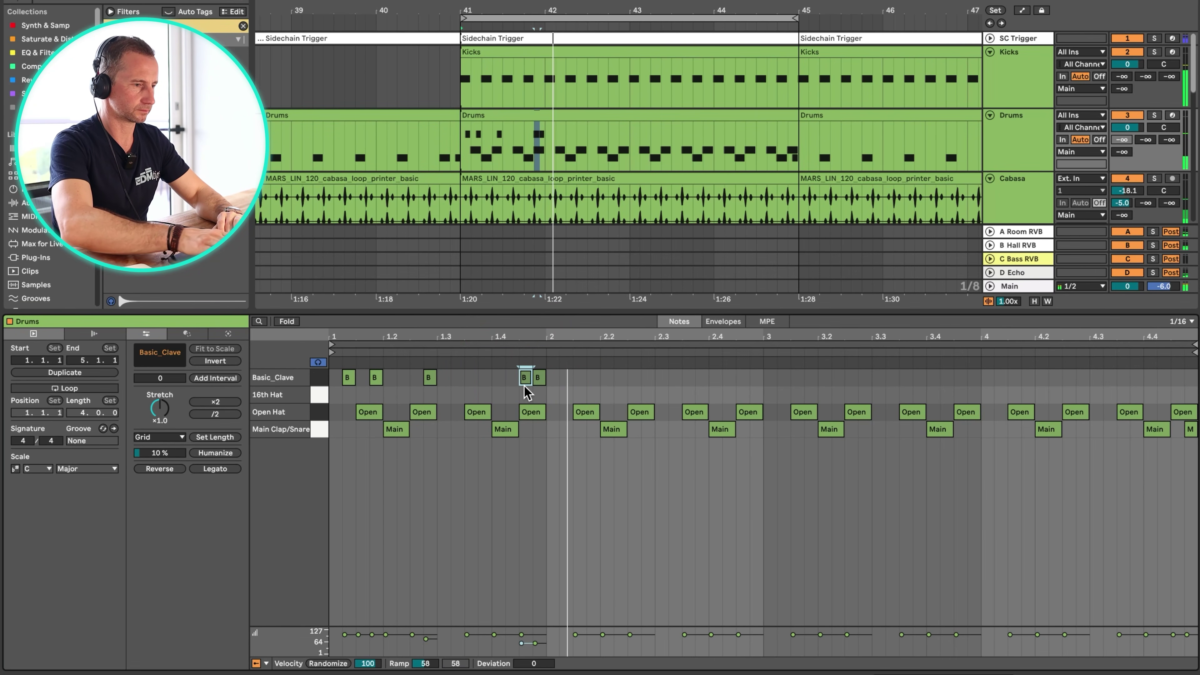
Turn off note preview and duplicate the first bar's Basic_Clave pattern three times to fill the four-bar Drums clip
{"action": "key", "text": "p"}
{"action": "left_click", "coordinate": [542, 377]}
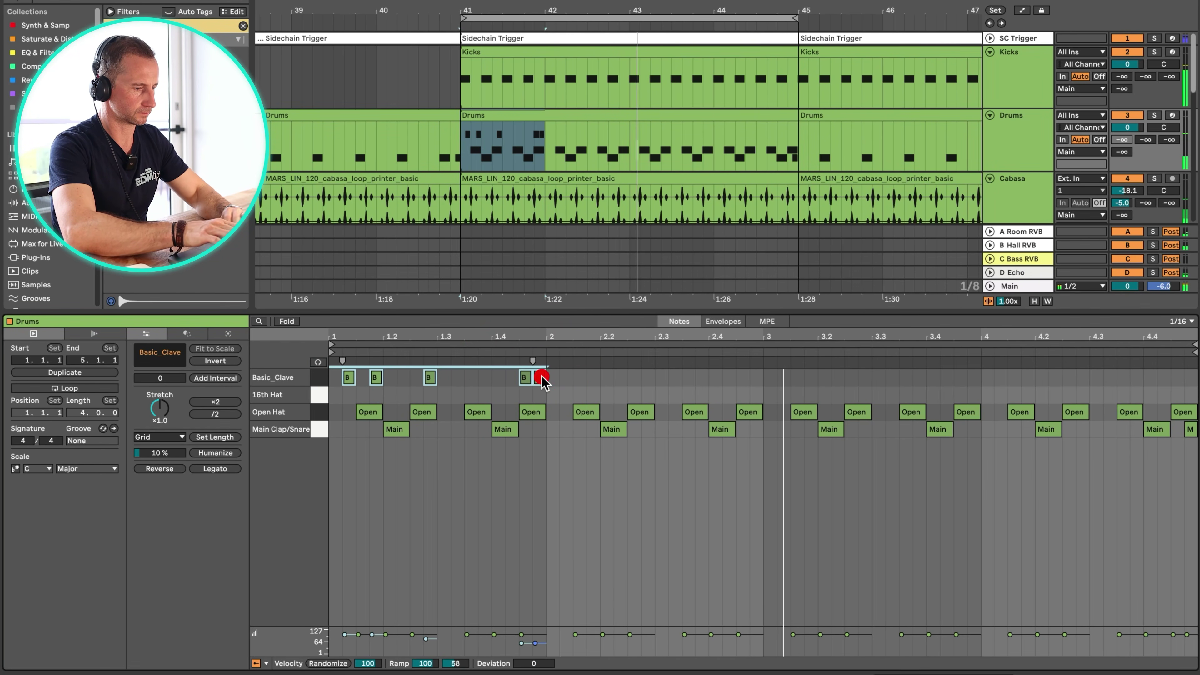
{"action": "key", "text": "super+d"}
{"action": "key", "text": "super+d"}
{"action": "key", "text": "super+d"}
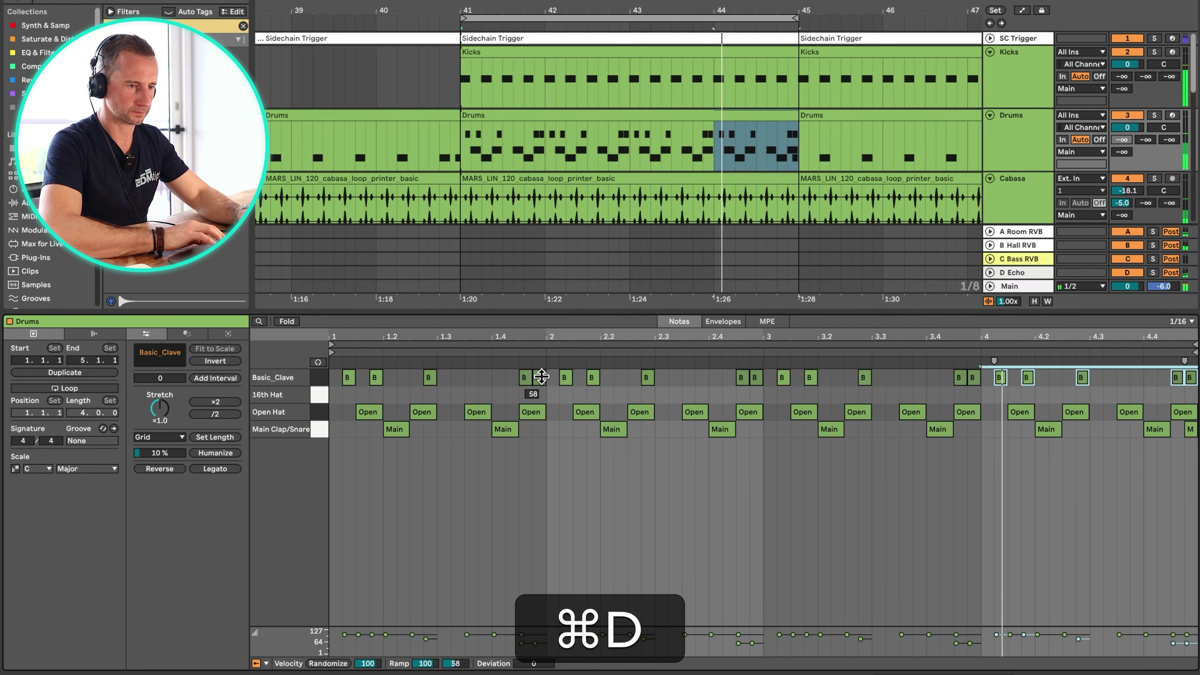
{"action": "left_click", "coordinate": [1149, 375]}
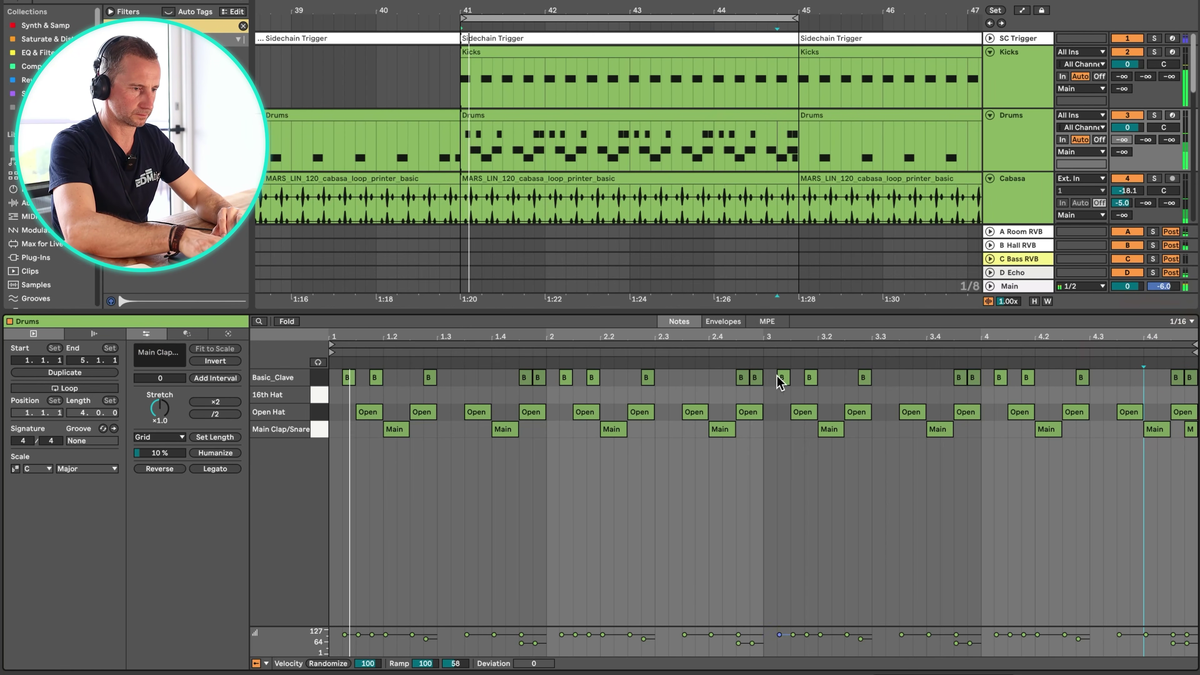
Delete the Basic_Clave notes at 2.4.3, 2.4.4, 4.4.3 and 4.4.4 in the bar 41 Drums clip
{"action": "left_click_drag", "start_coordinate": [726, 381], "coordinate": [762, 384]}
{"action": "key", "text": "BackSpace"}
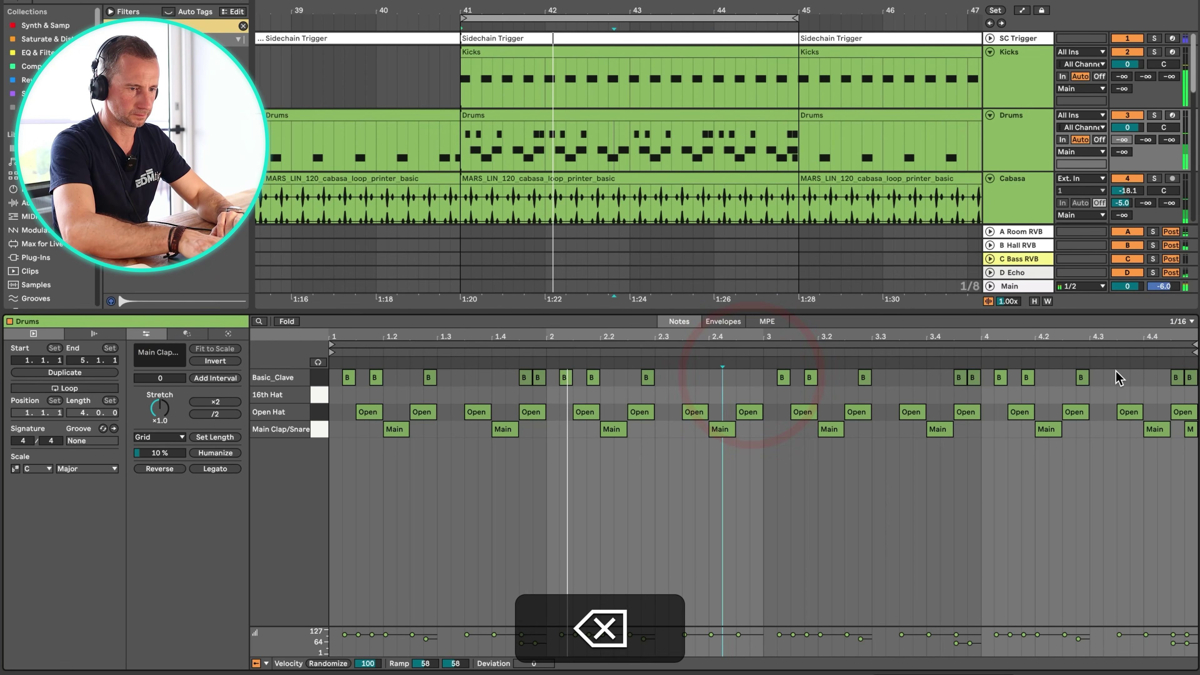
{"action": "left_click_drag", "start_coordinate": [1154, 382], "coordinate": [1196, 384]}
{"action": "key", "text": "BackSpace"}
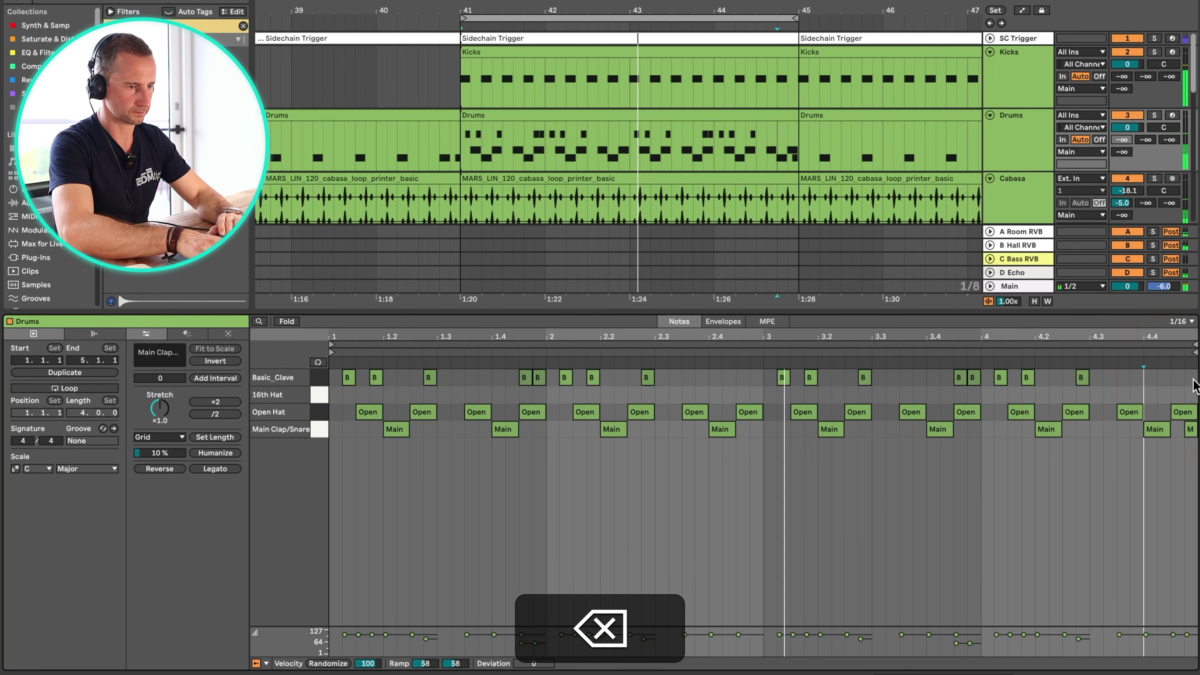
Set the Basic_Clave chain's send A to -11.0 dB in the Drums rack and stop playback
{"action": "key", "text": "shift"}
{"action": "key", "text": "shift+Tab"}
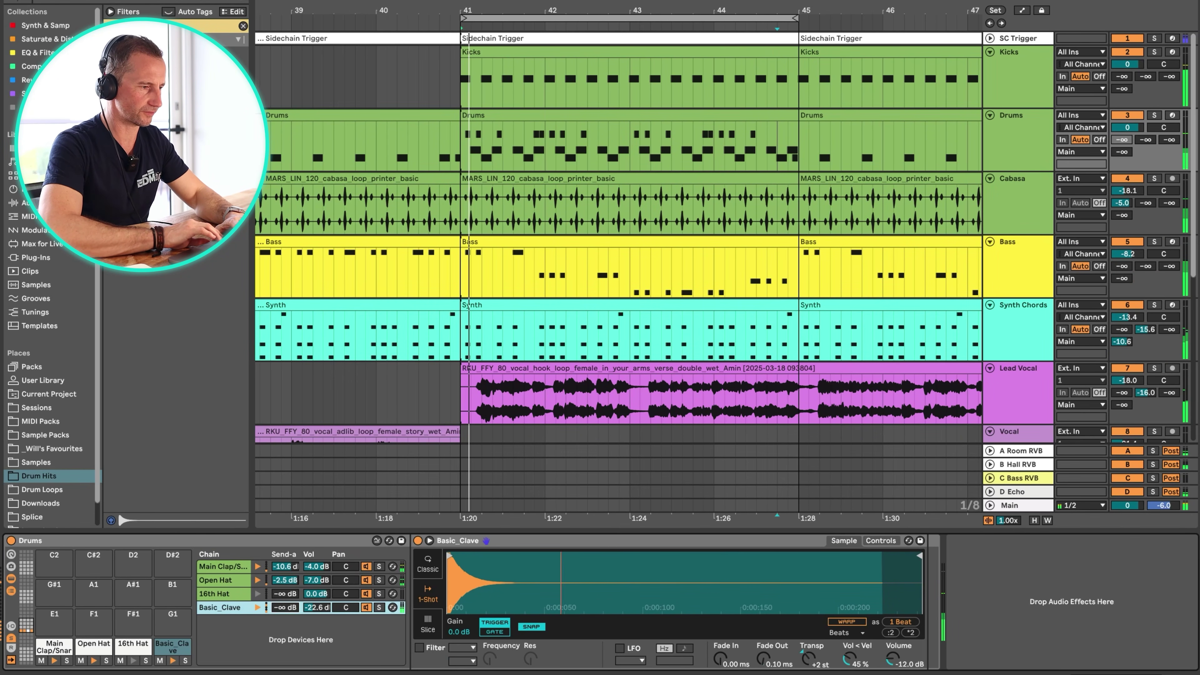
{"action": "left_click_drag", "start_coordinate": [285, 607], "coordinate": [285, 614]}
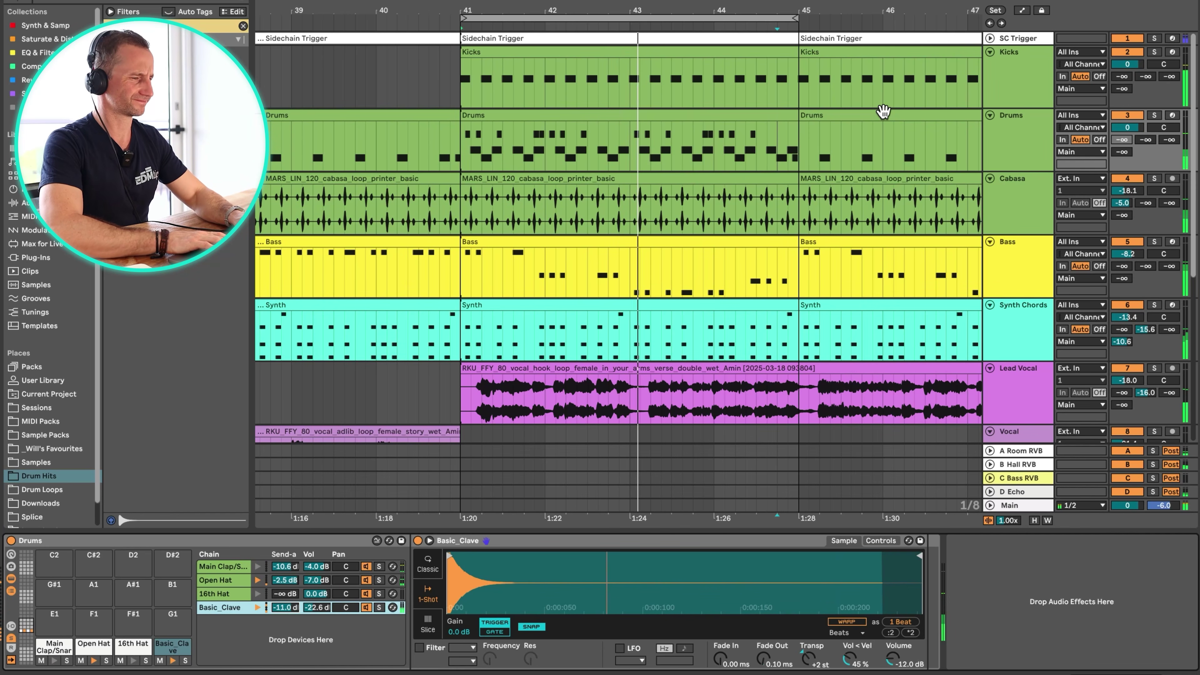
{"action": "key", "text": "space"}
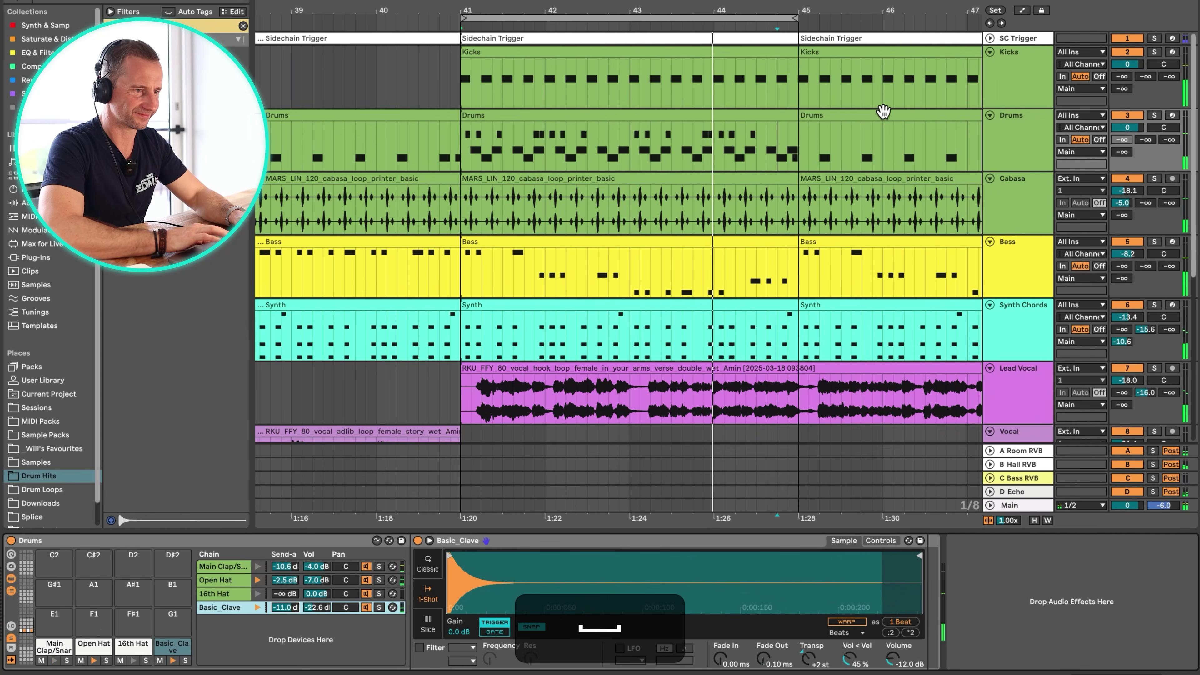
Insert a new audio track below Cabasa and set the insert marker on it at bar 41
{"action": "left_click", "coordinate": [1023, 201]}
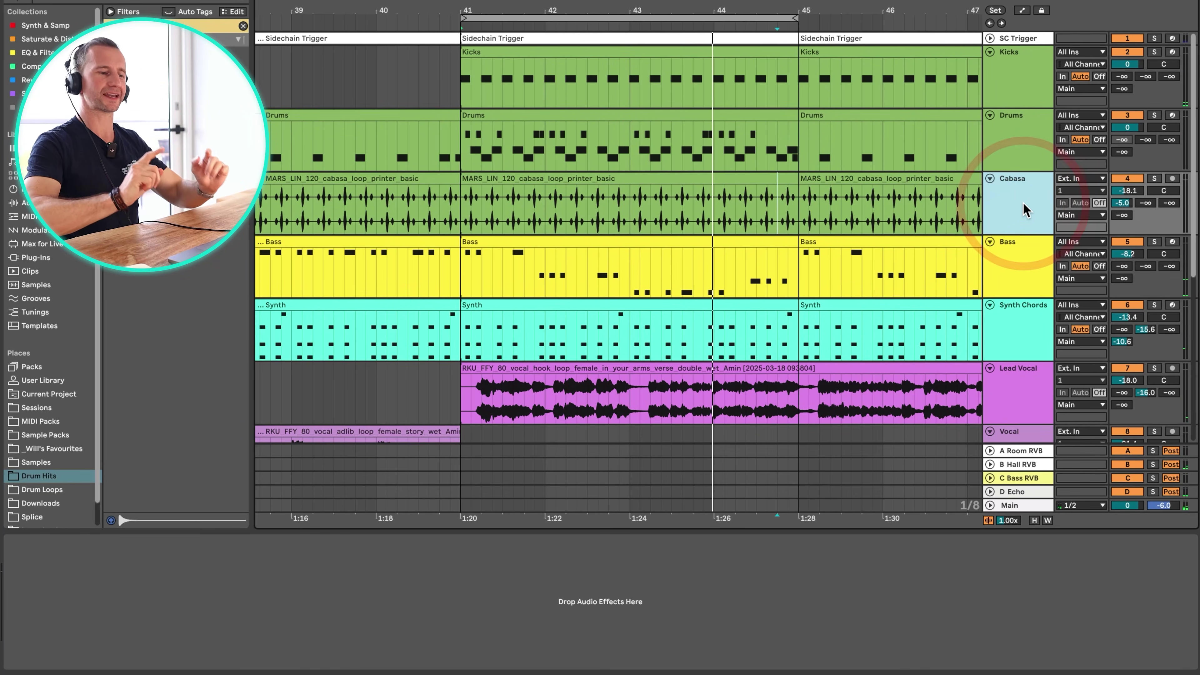
{"action": "key", "text": "super+t"}
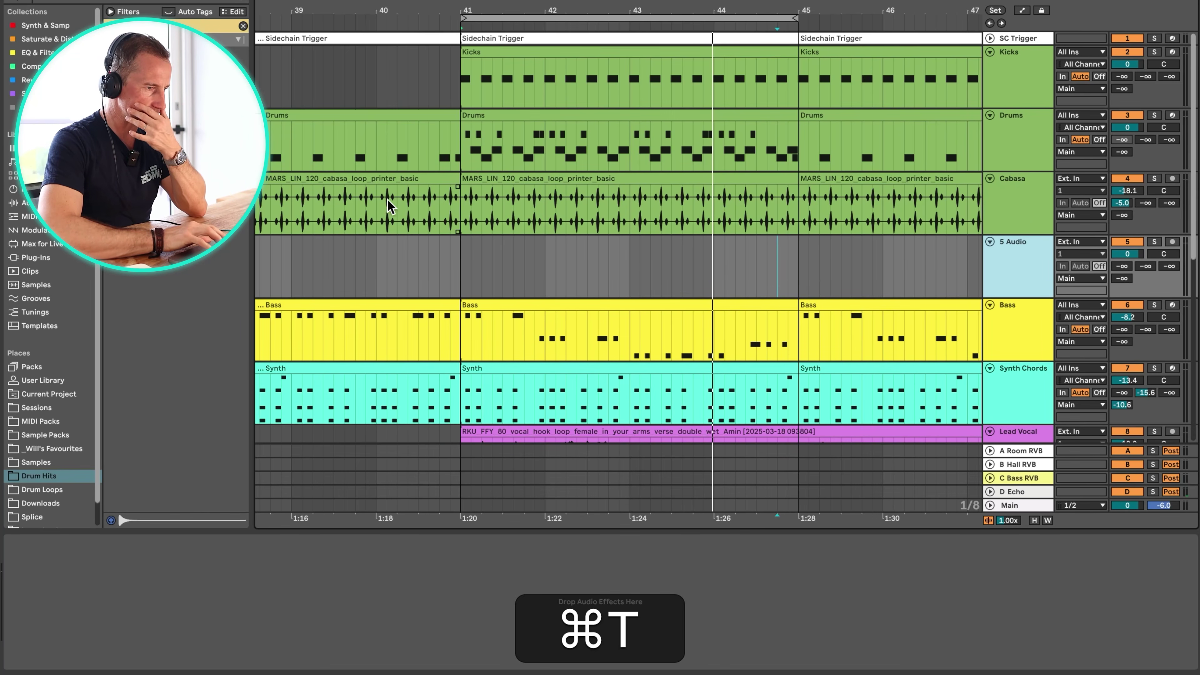
{"action": "left_click", "coordinate": [458, 270]}
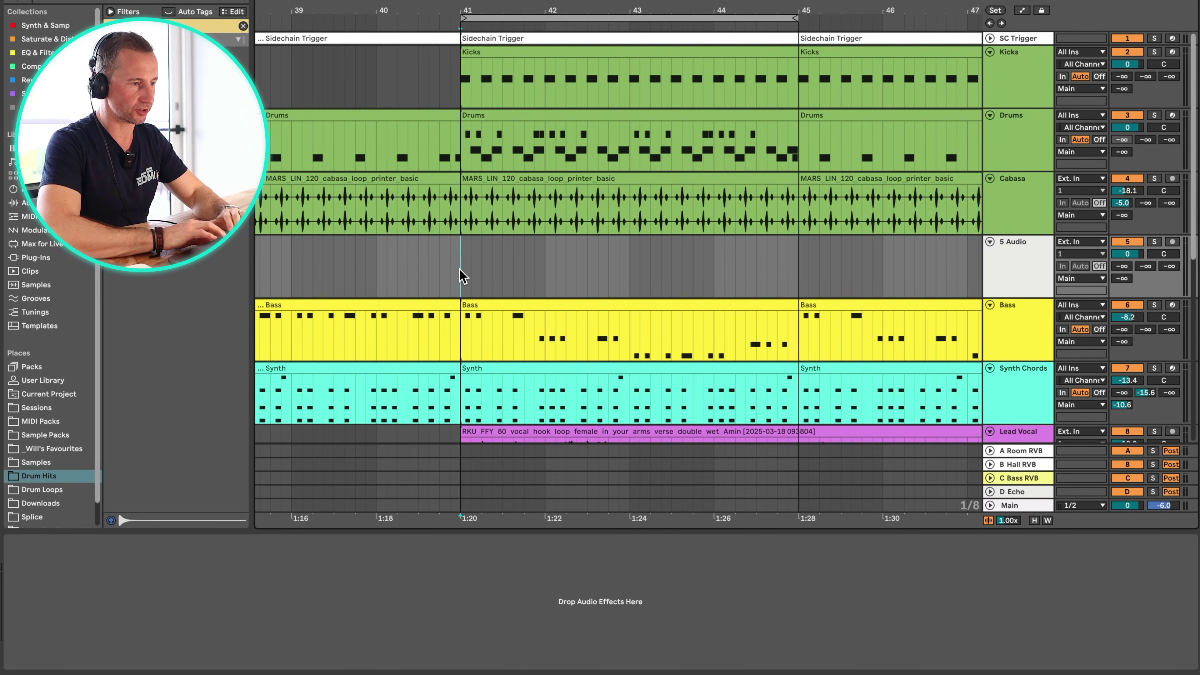
Switch to Splice, search for "shaker" and filter the results to loops
{"action": "mouse_move", "coordinate": [947, 667]}
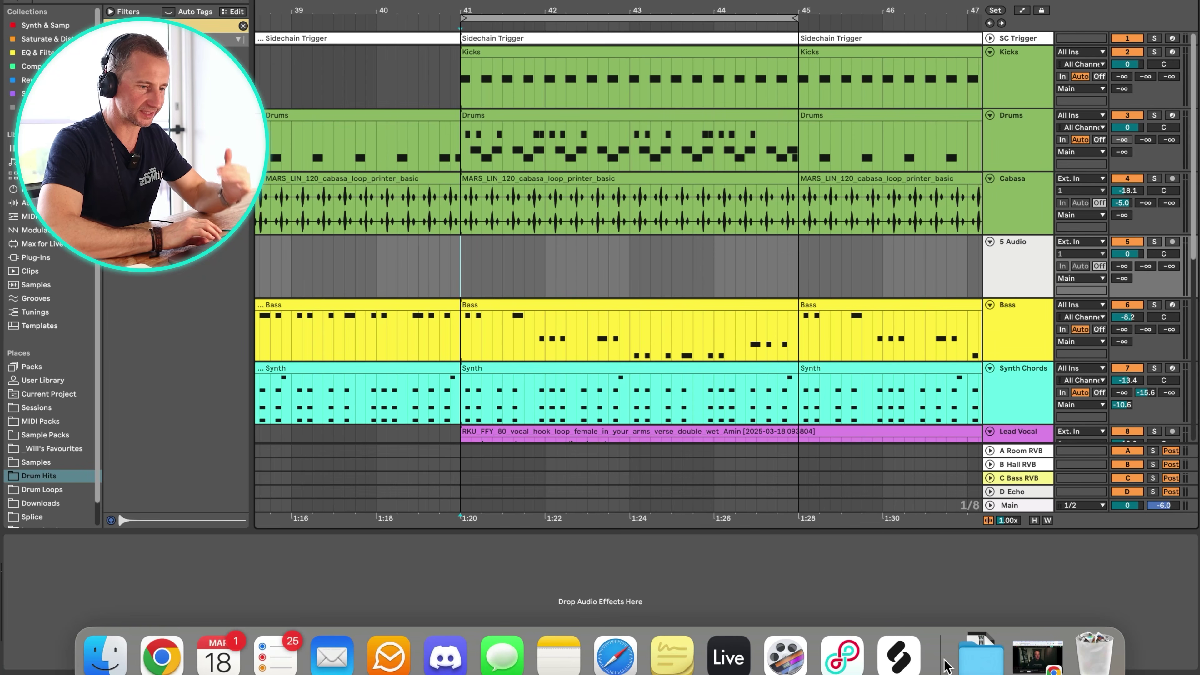
{"action": "left_click", "coordinate": [900, 659]}
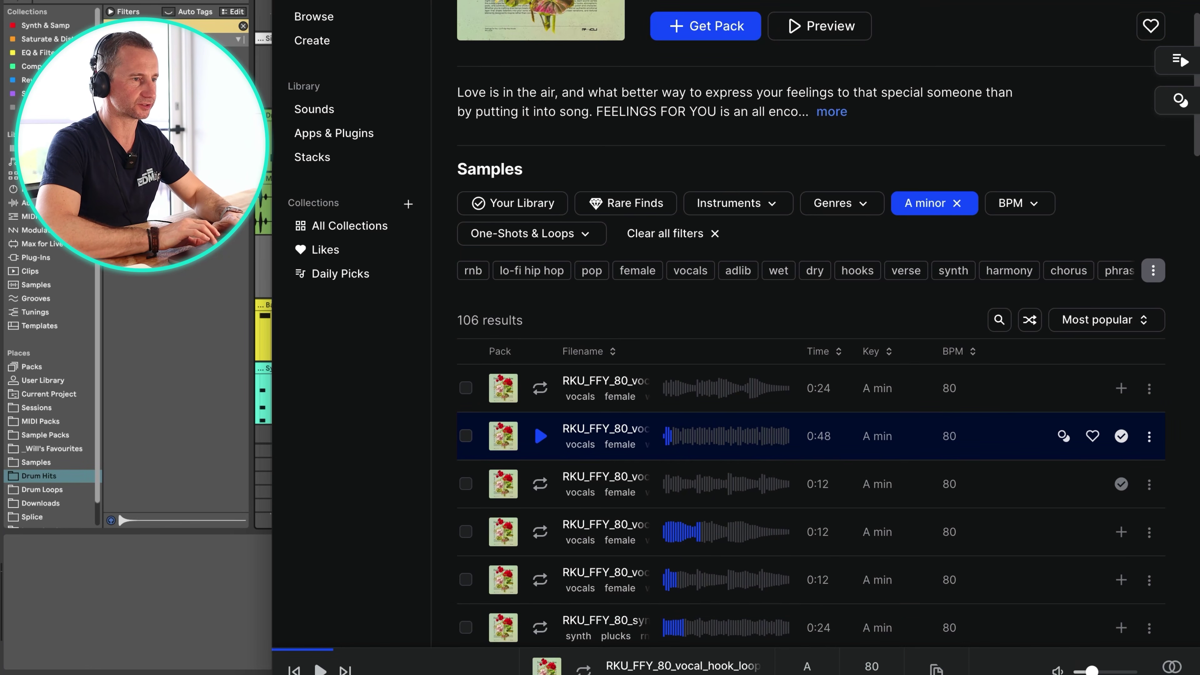
{"action": "type", "text": "shr"}
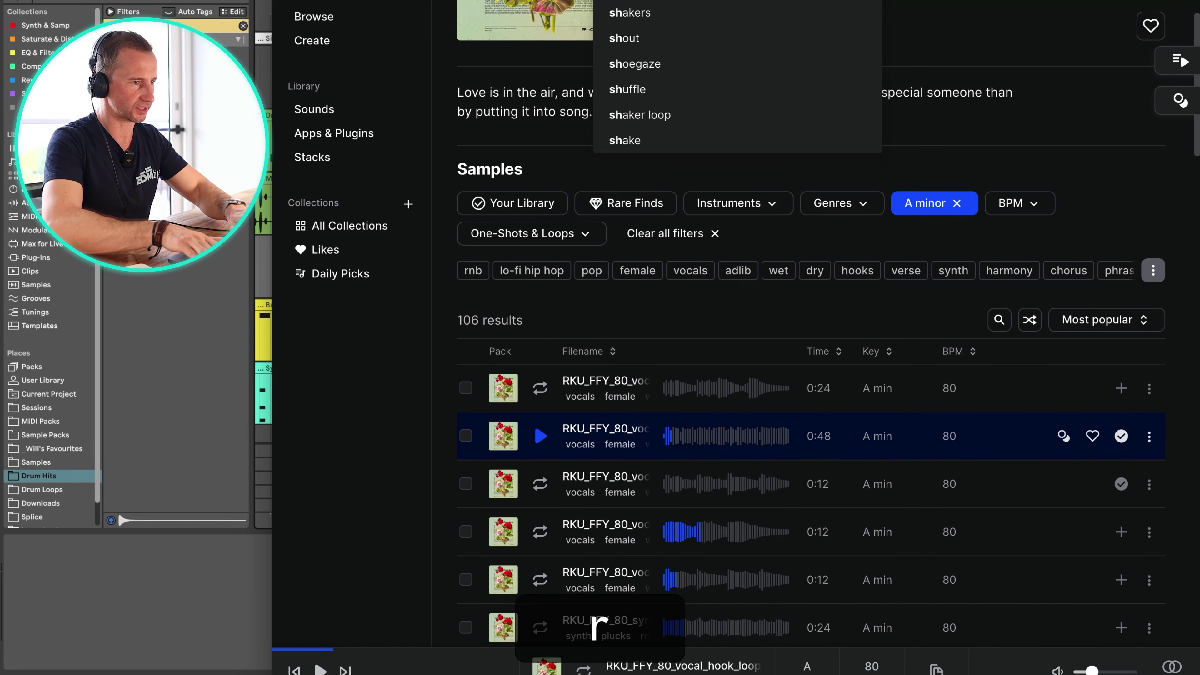
{"action": "key", "text": "Return"}
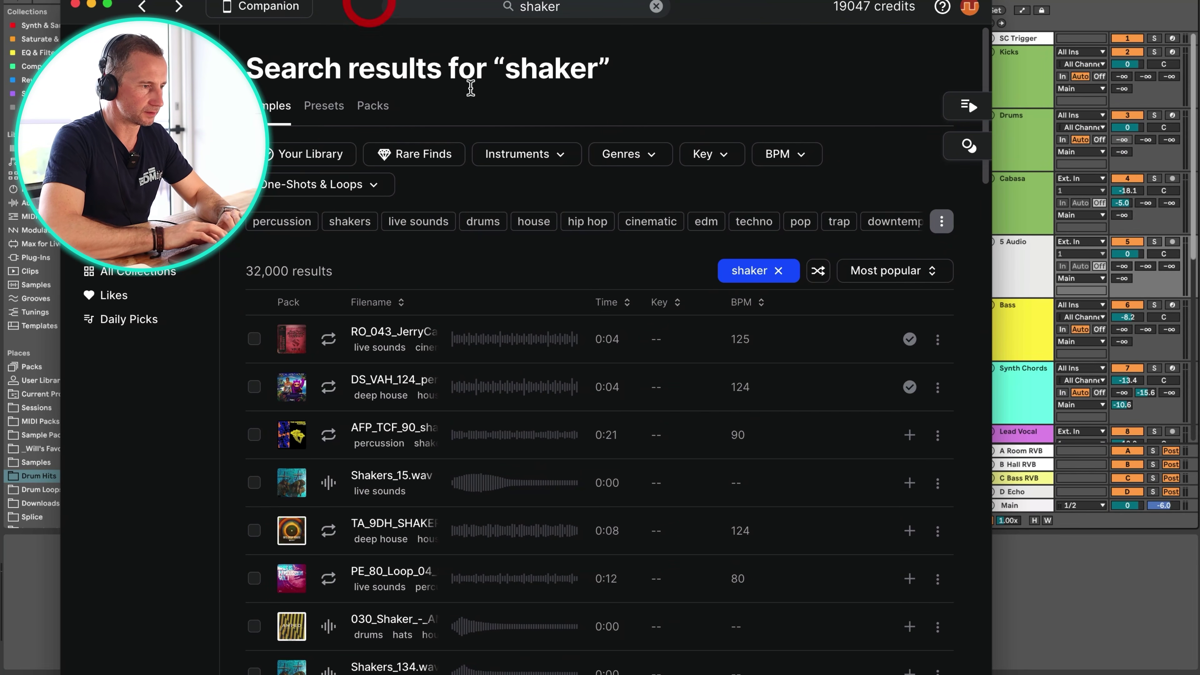
{"action": "left_click", "coordinate": [333, 184]}
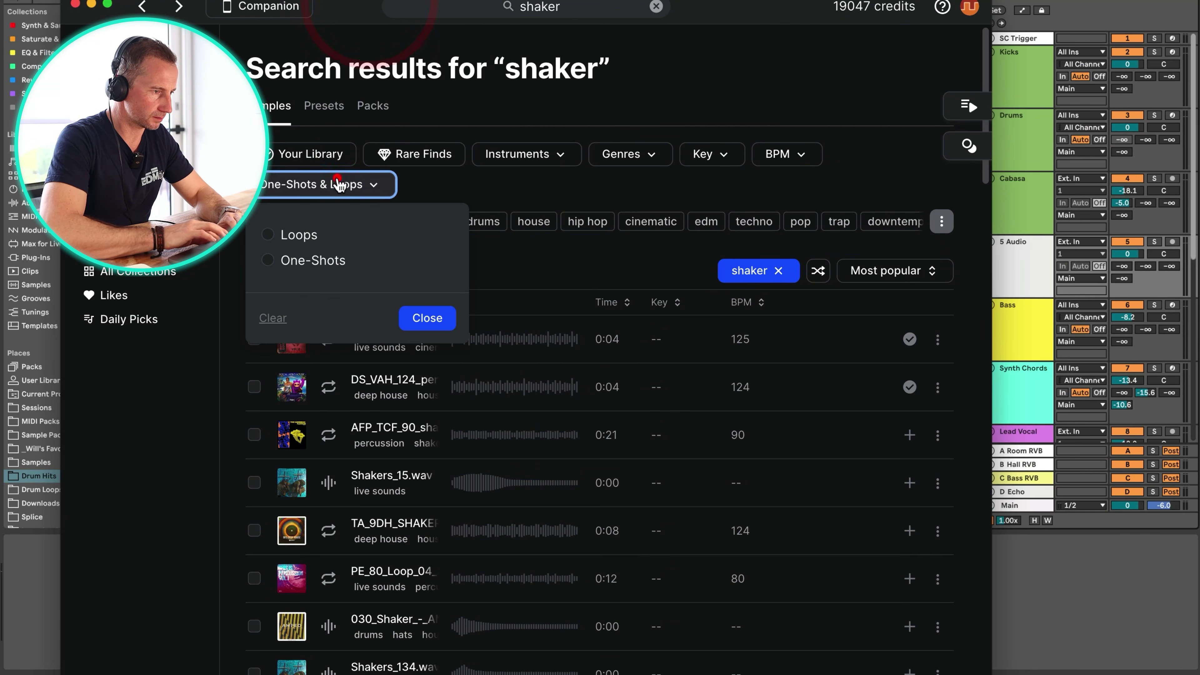
{"action": "left_click", "coordinate": [270, 235]}
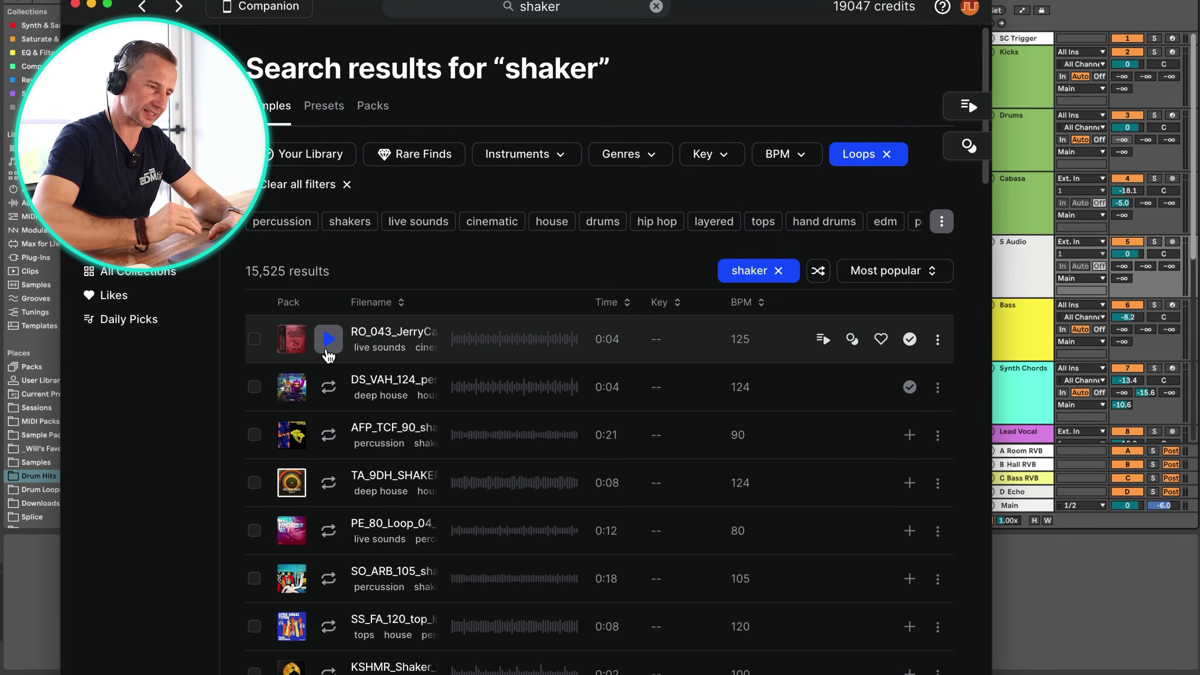
Audition the first three shaker loops in the results, comparing the RO_043 JerryCans loop with the others
{"action": "left_click", "coordinate": [328, 349]}
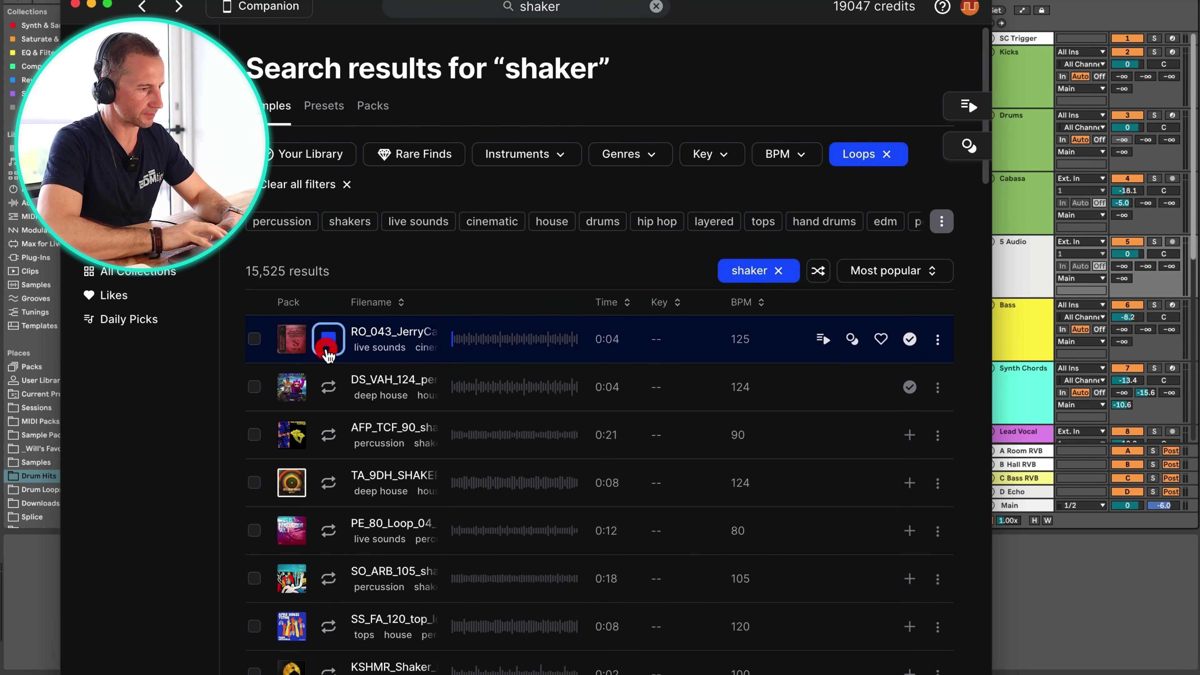
{"action": "left_click", "coordinate": [329, 388]}
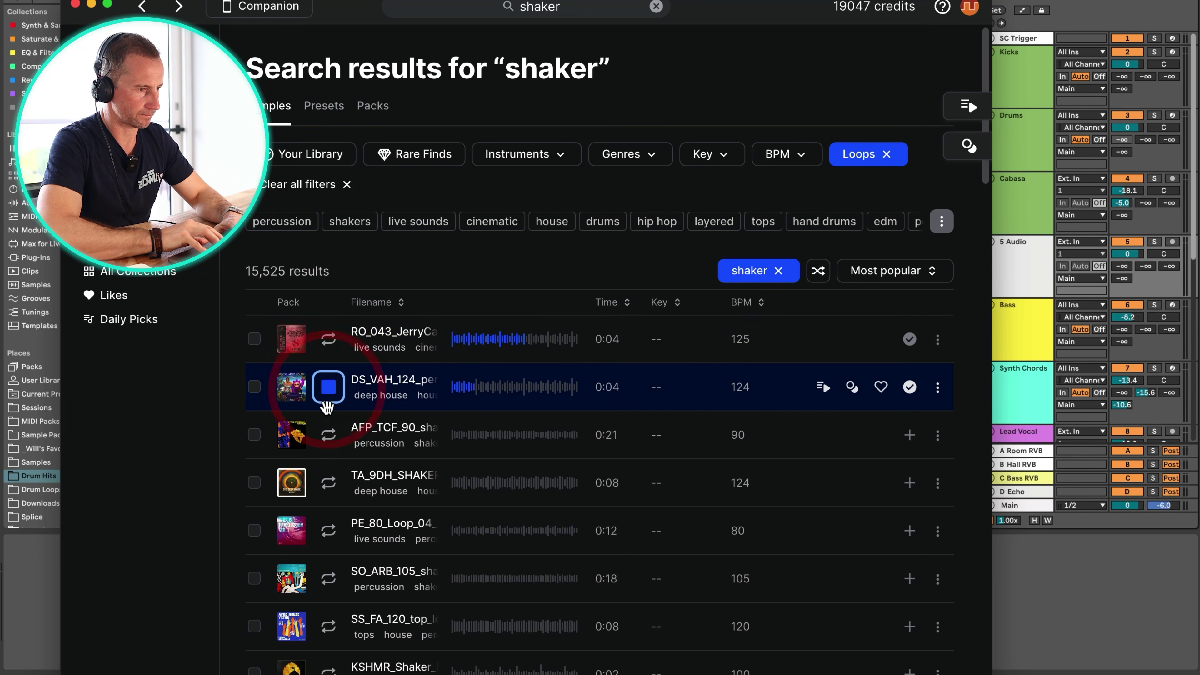
{"action": "left_click", "coordinate": [334, 349]}
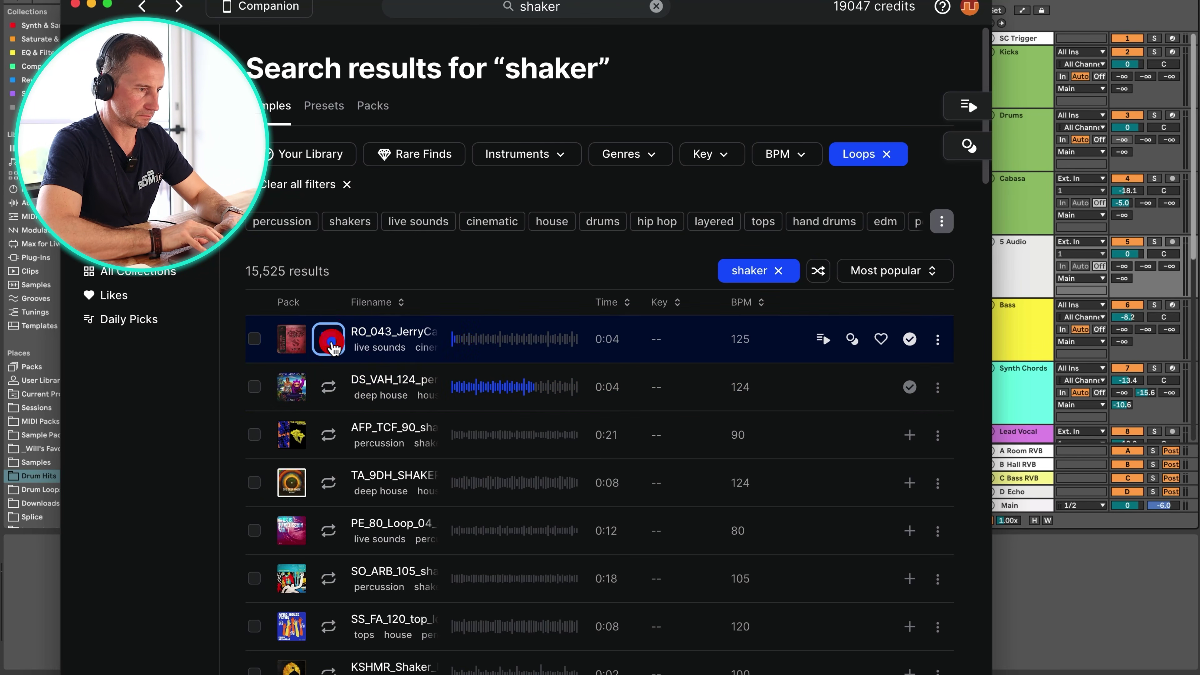
{"action": "left_click", "coordinate": [329, 386]}
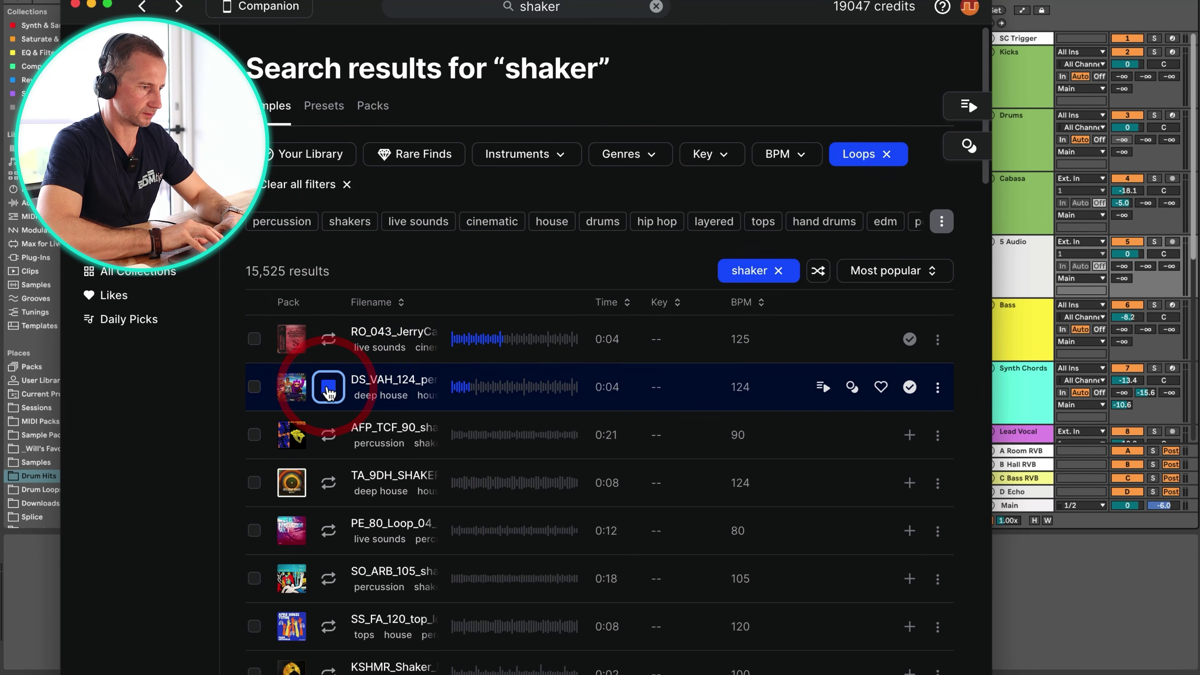
{"action": "left_click", "coordinate": [329, 434]}
{"action": "left_click", "coordinate": [331, 344]}
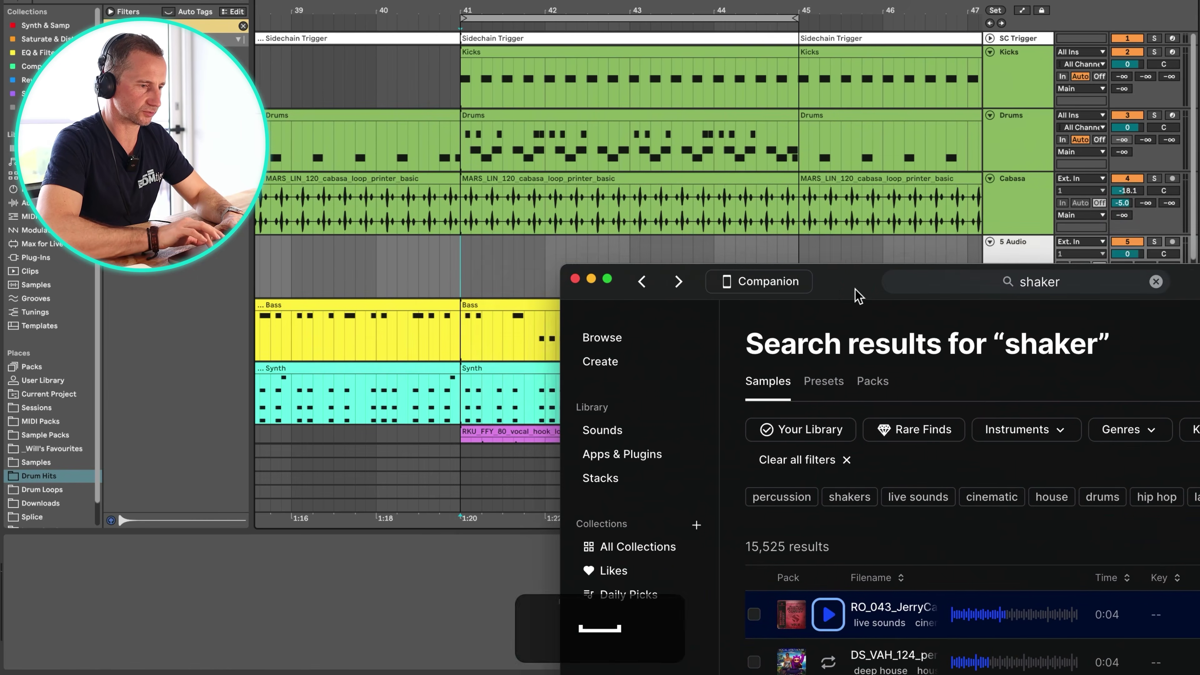
Place the RO_043 JerryCans shaker loop at bar 41 on the new audio track and set the track's volume to -11.5 dB
{"action": "left_click", "coordinate": [884, 287]}
{"action": "left_click_drag", "start_coordinate": [938, 605], "coordinate": [463, 265]}
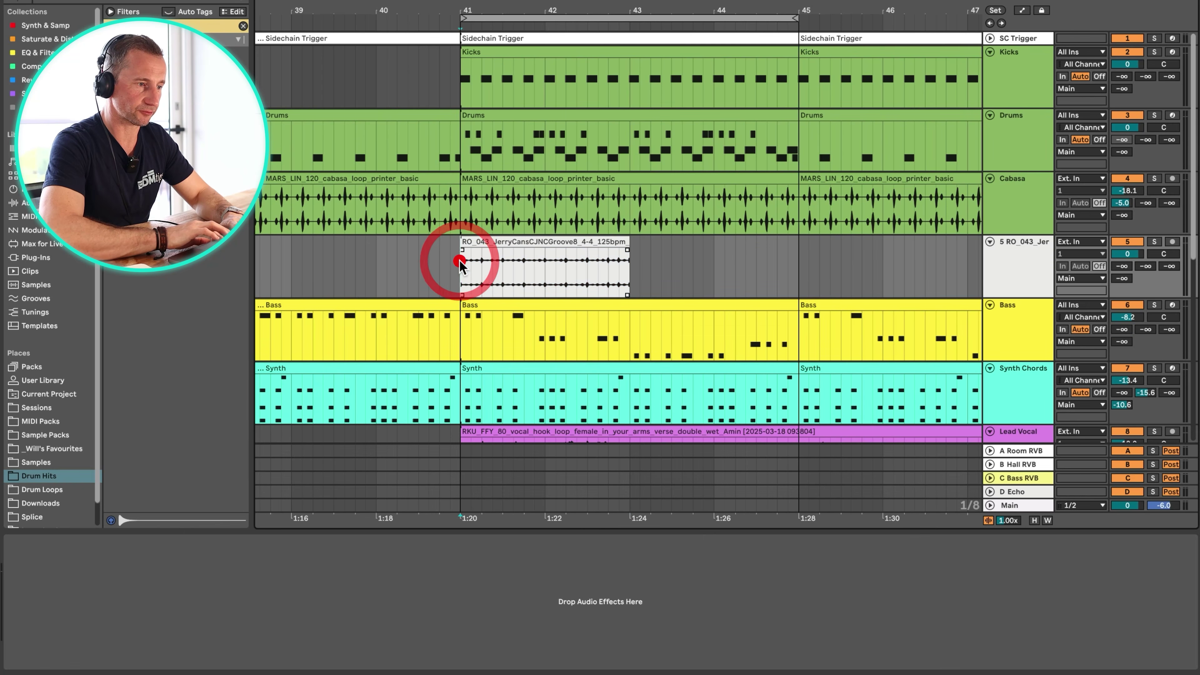
{"action": "key", "text": "space"}
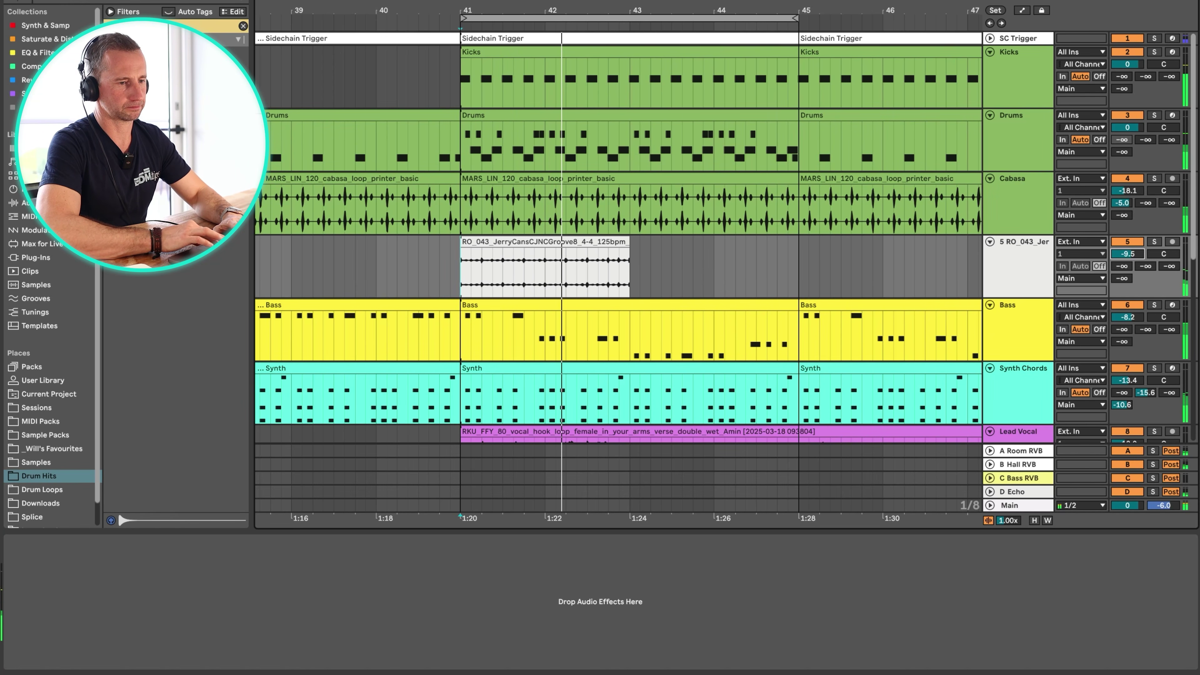
{"action": "left_click_drag", "start_coordinate": [1128, 253], "coordinate": [1127, 256]}
{"action": "key", "text": "space"}
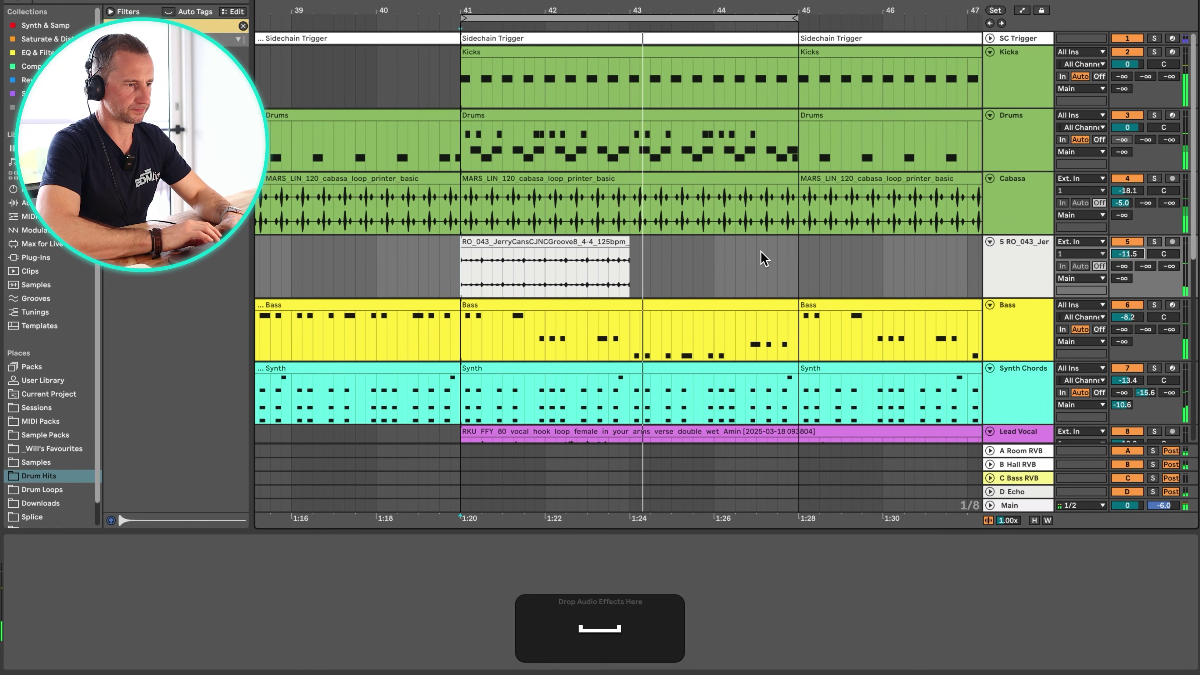
Extend the looped shaker clip to bar 45
{"action": "key", "text": "space"}
{"action": "left_click", "coordinate": [626, 242]}
{"action": "left_click_drag", "start_coordinate": [627, 241], "coordinate": [798, 242]}
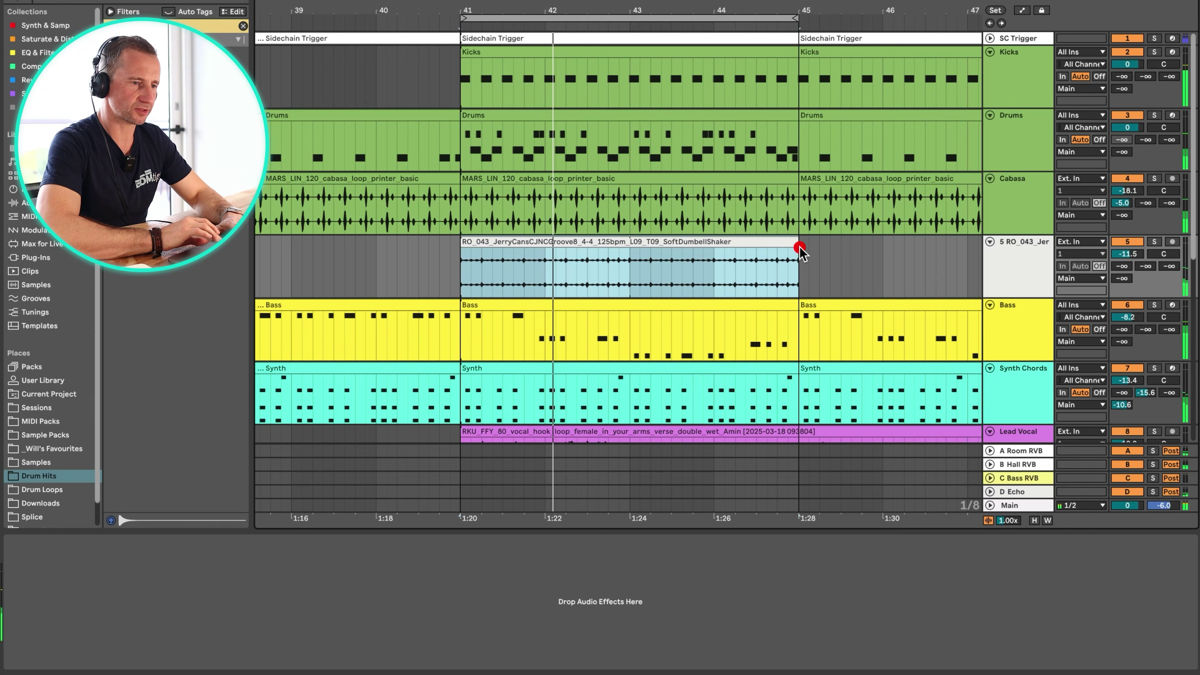
Compare the shaker and Cabasa tracks in solo, leaving the shaker track soloed and selected
{"action": "left_click", "coordinate": [1029, 269]}
{"action": "left_click", "coordinate": [1155, 242]}
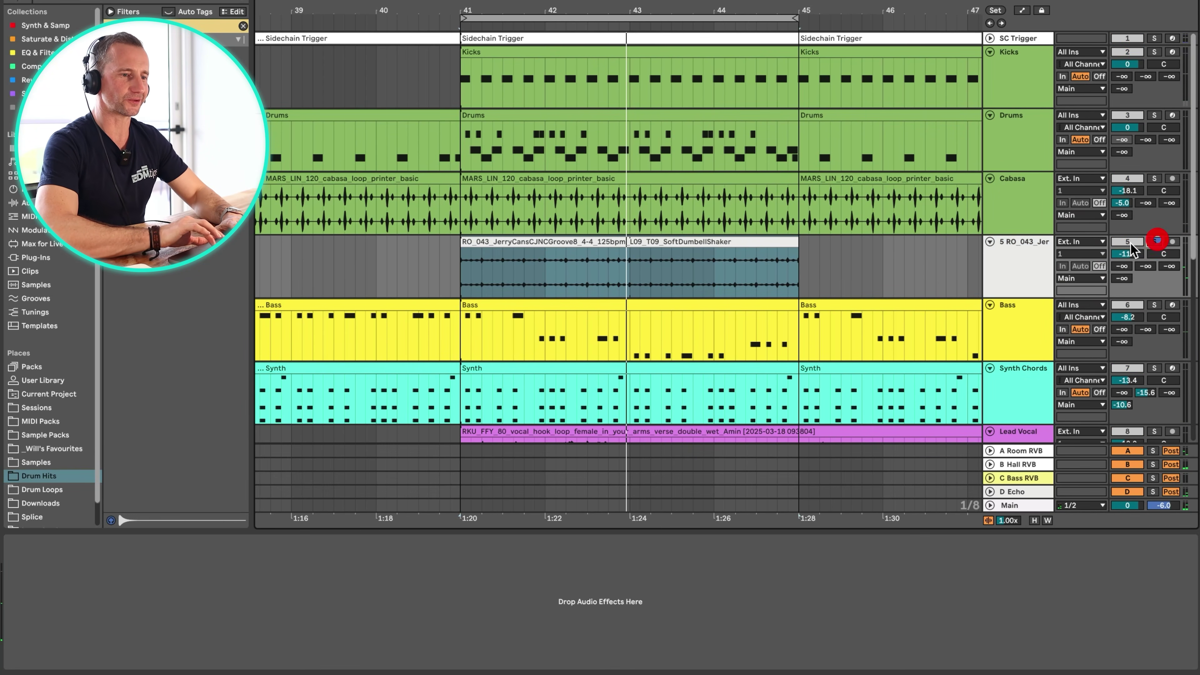
{"action": "left_click", "coordinate": [1029, 267]}
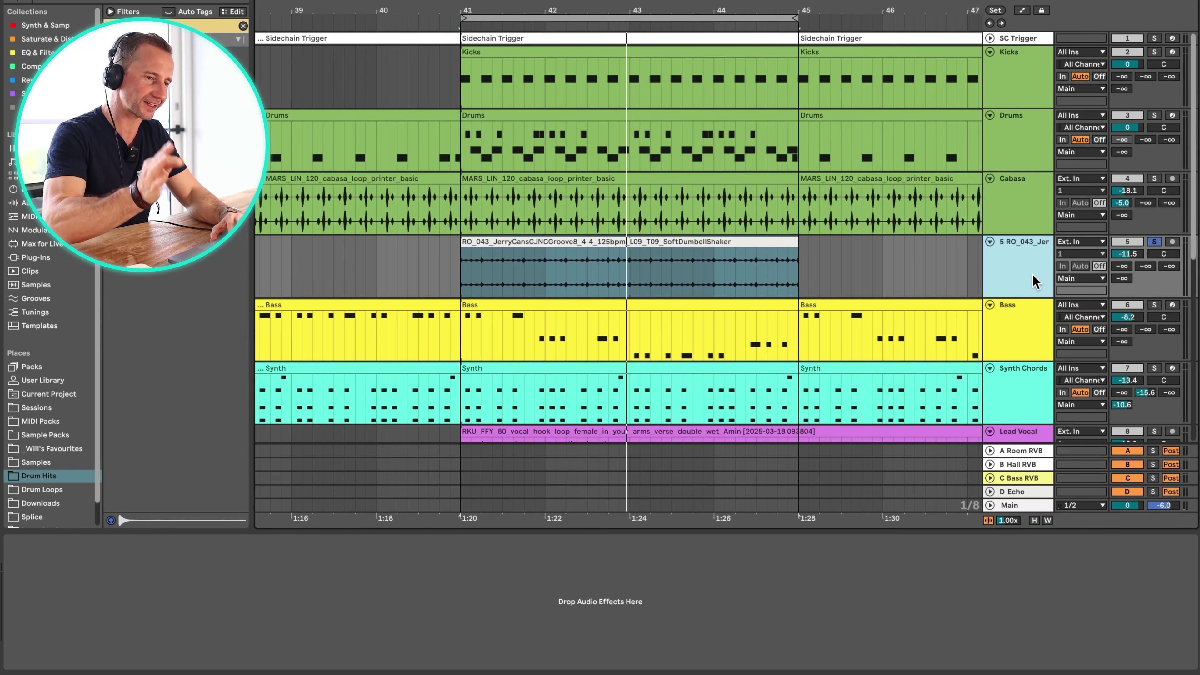
{"action": "left_click", "coordinate": [1155, 180]}
{"action": "key", "text": "space"}
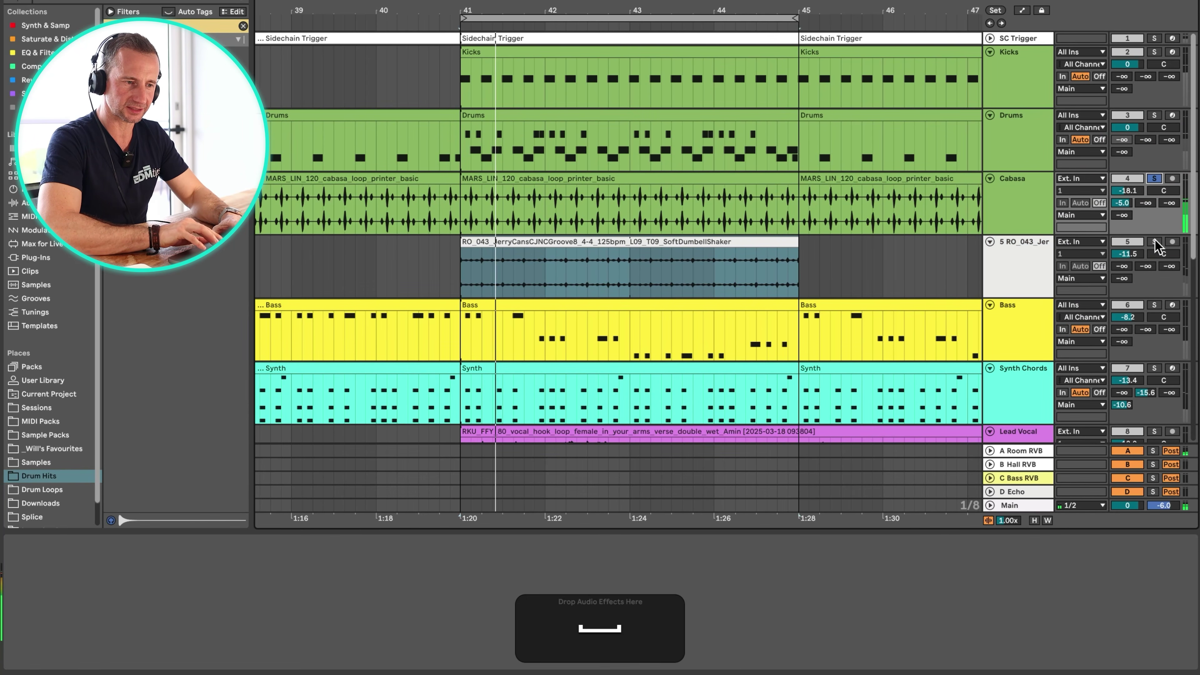
{"action": "left_click", "coordinate": [1154, 241]}
{"action": "left_click", "coordinate": [1032, 268]}
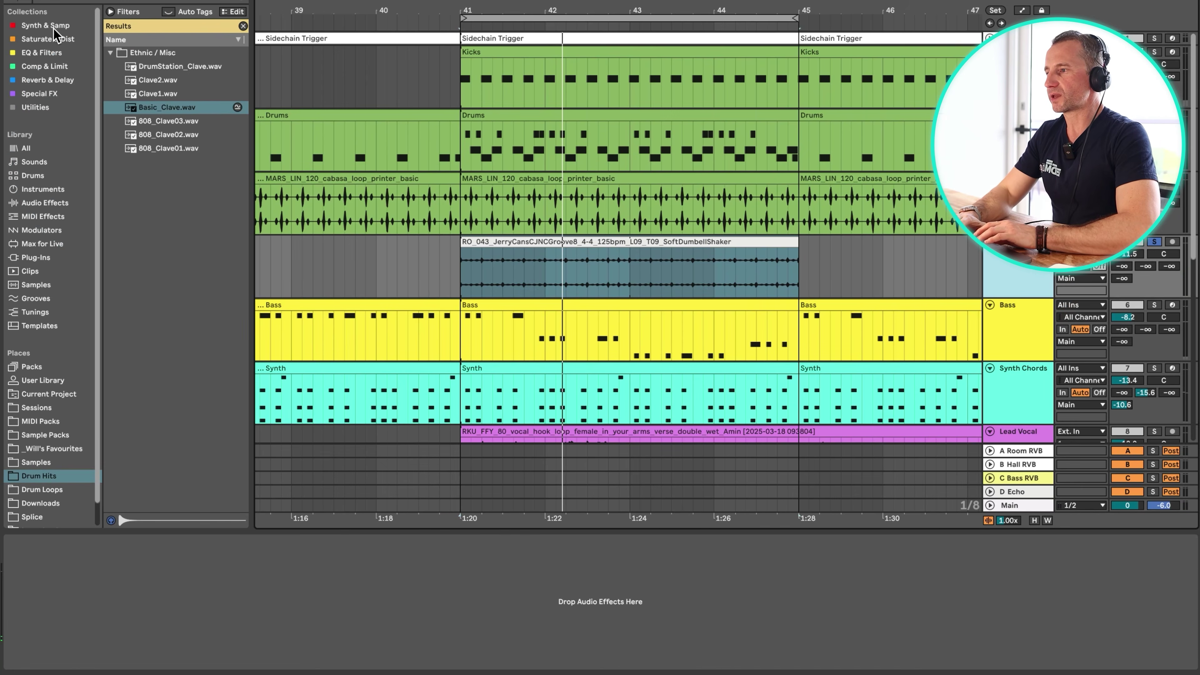
Clear the browser's search and add Redux from the Saturate & Dist collection to the shaker track
{"action": "left_click", "coordinate": [52, 27]}
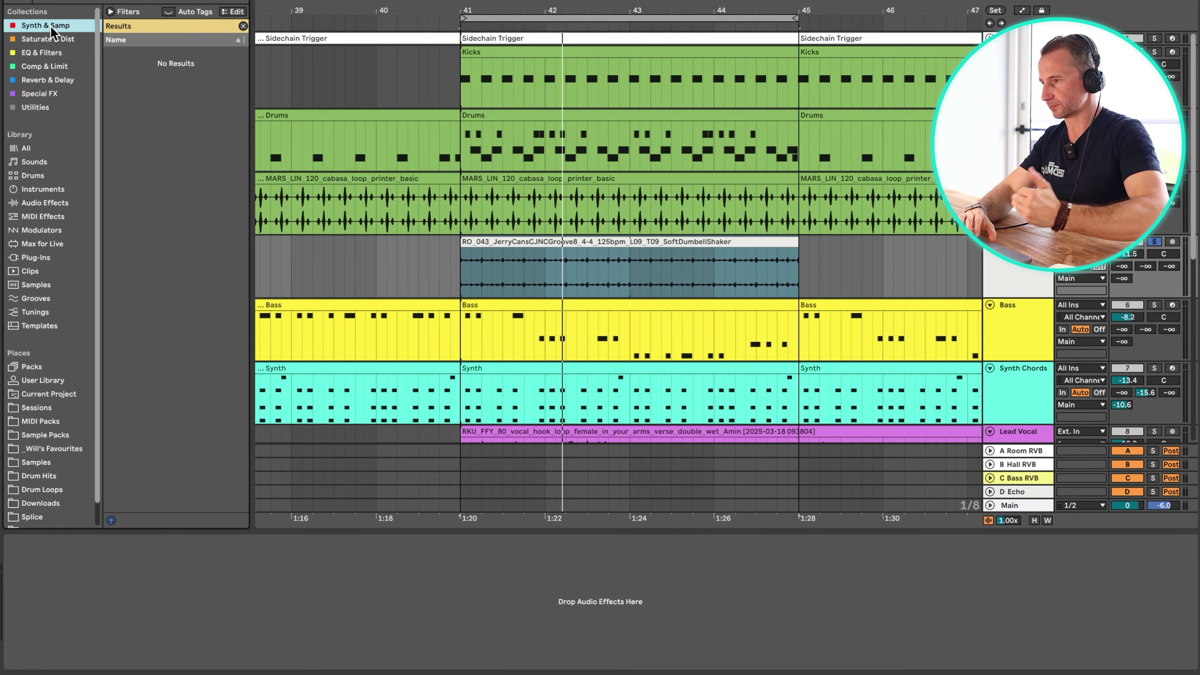
{"action": "left_click", "coordinate": [72, 1]}
{"action": "type", "text": "equ"}
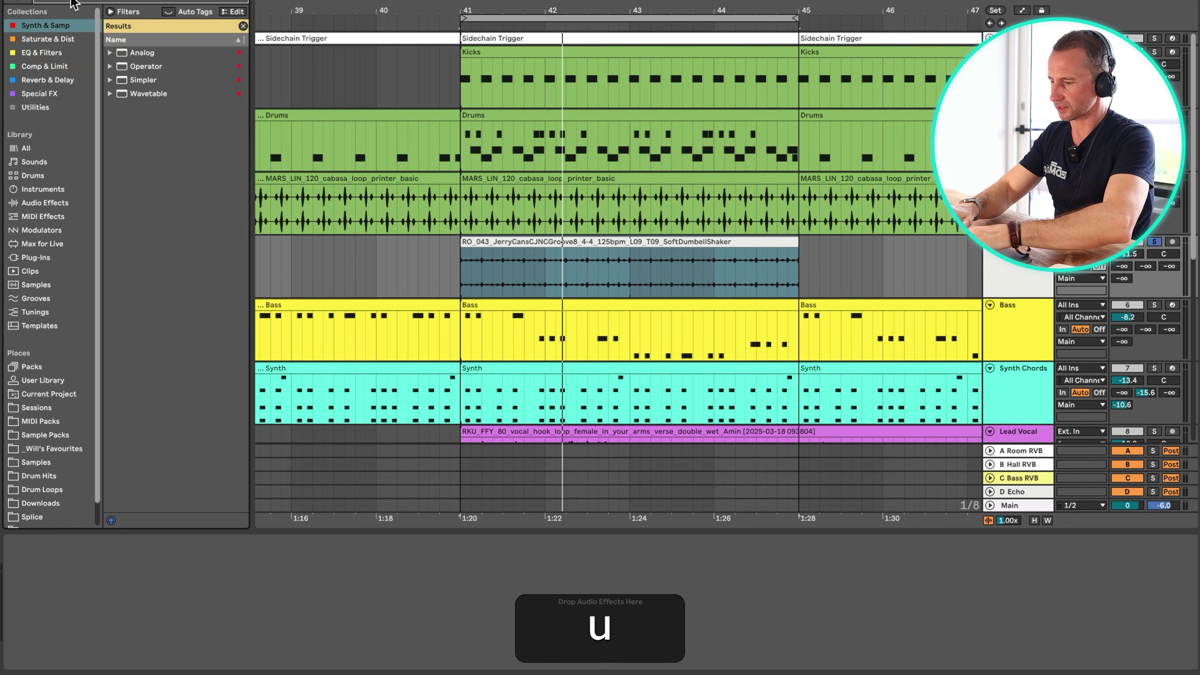
{"action": "key", "text": "BackSpace"}
{"action": "left_click", "coordinate": [36, 107]}
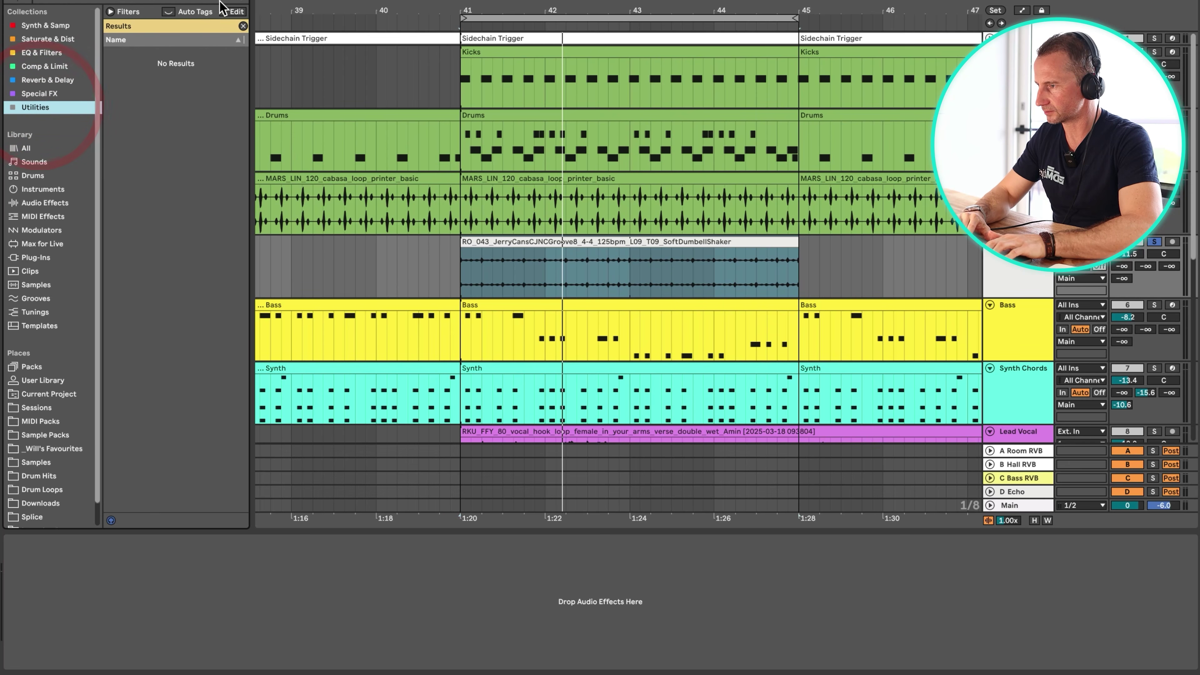
{"action": "left_click", "coordinate": [243, 3]}
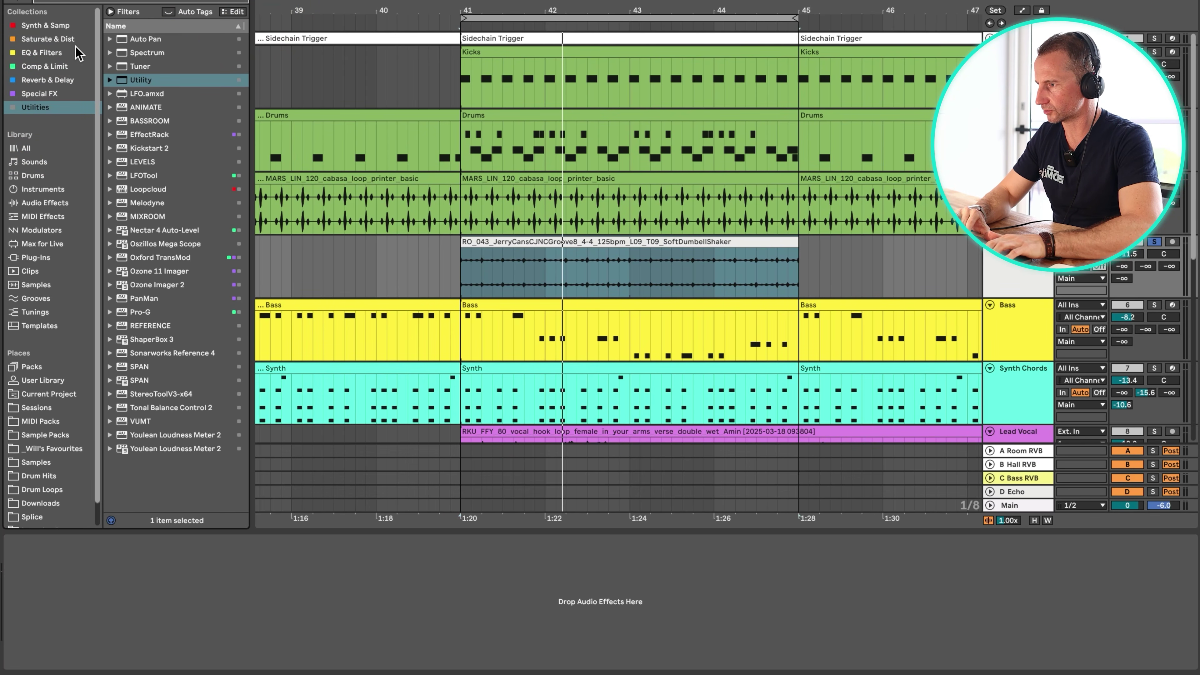
{"action": "left_click", "coordinate": [37, 41]}
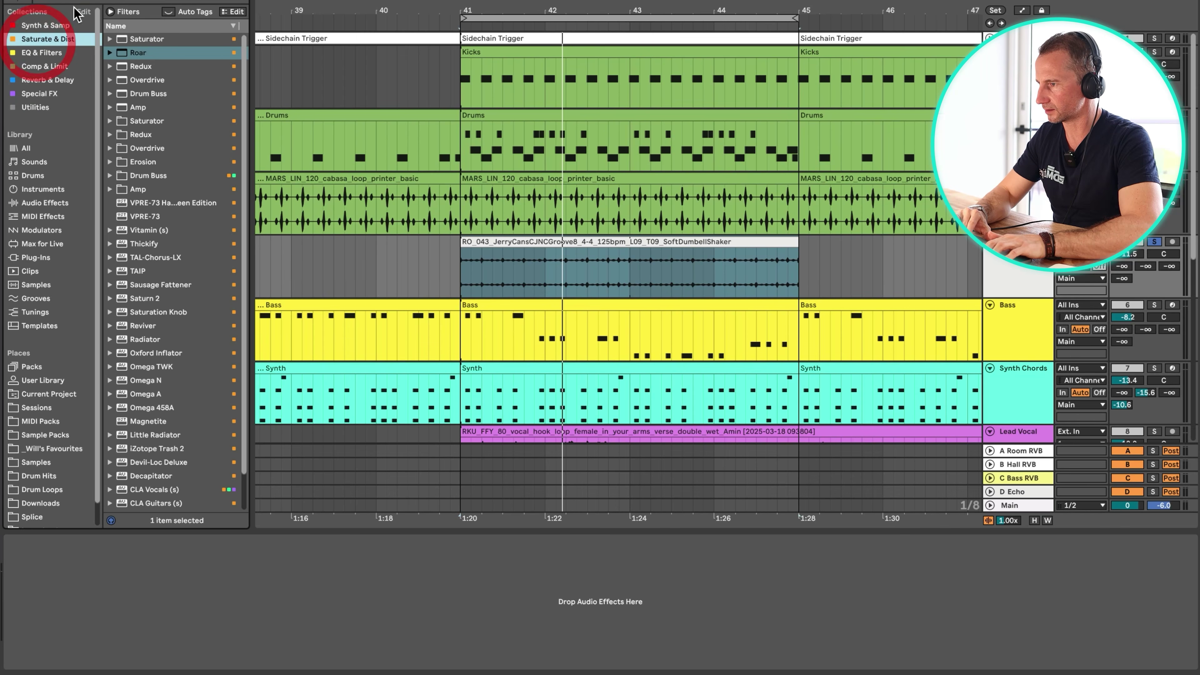
{"action": "left_click", "coordinate": [140, 63]}
{"action": "left_click_drag", "start_coordinate": [482, 269], "coordinate": [482, 269]}
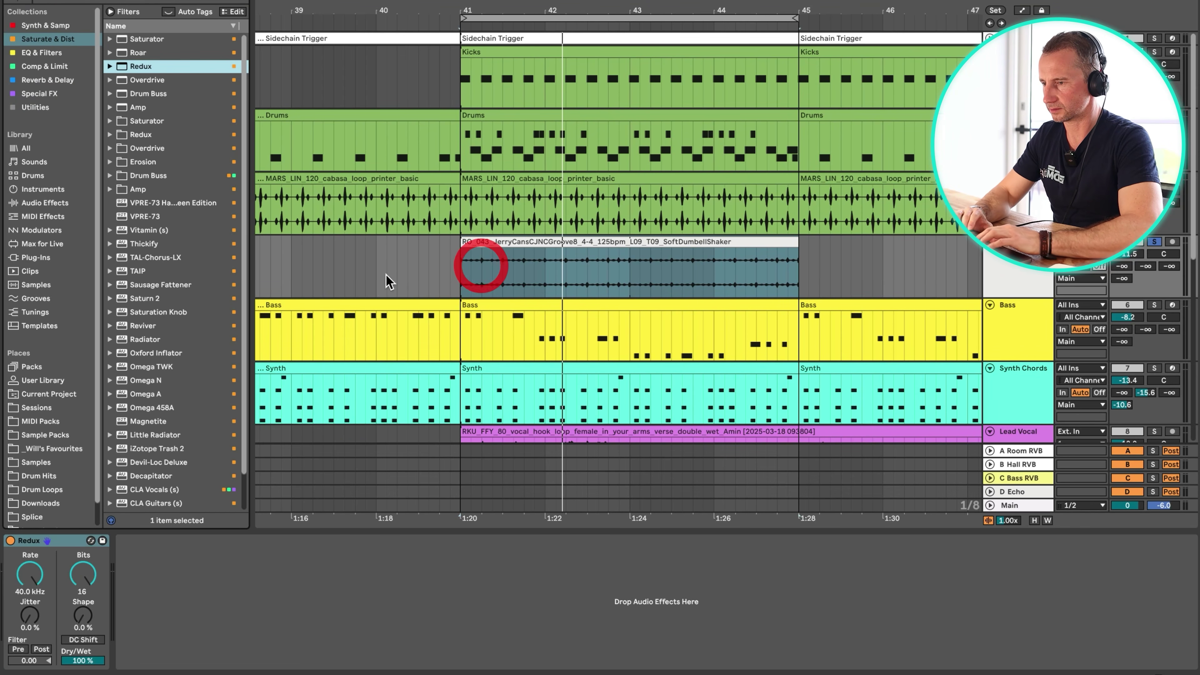
Set Redux's Rate to 22.5 kHz on the shaker track during playback
{"action": "key", "text": "space"}
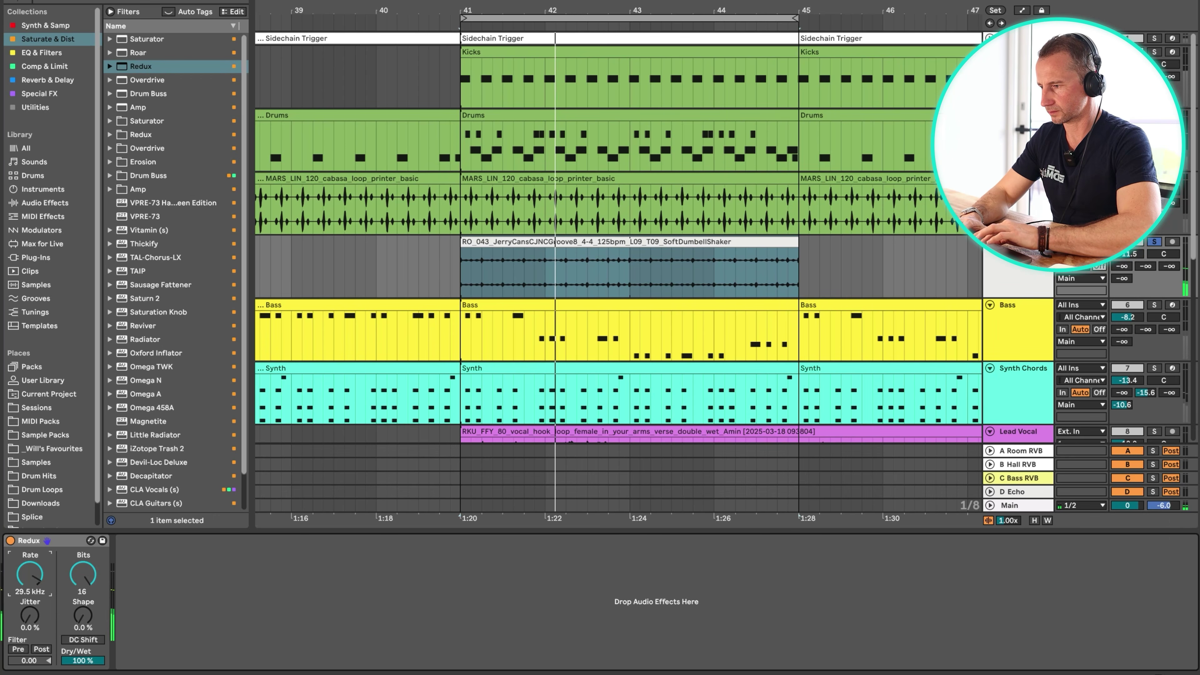
{"action": "left_click_drag", "start_coordinate": [30, 575], "coordinate": [30, 582]}
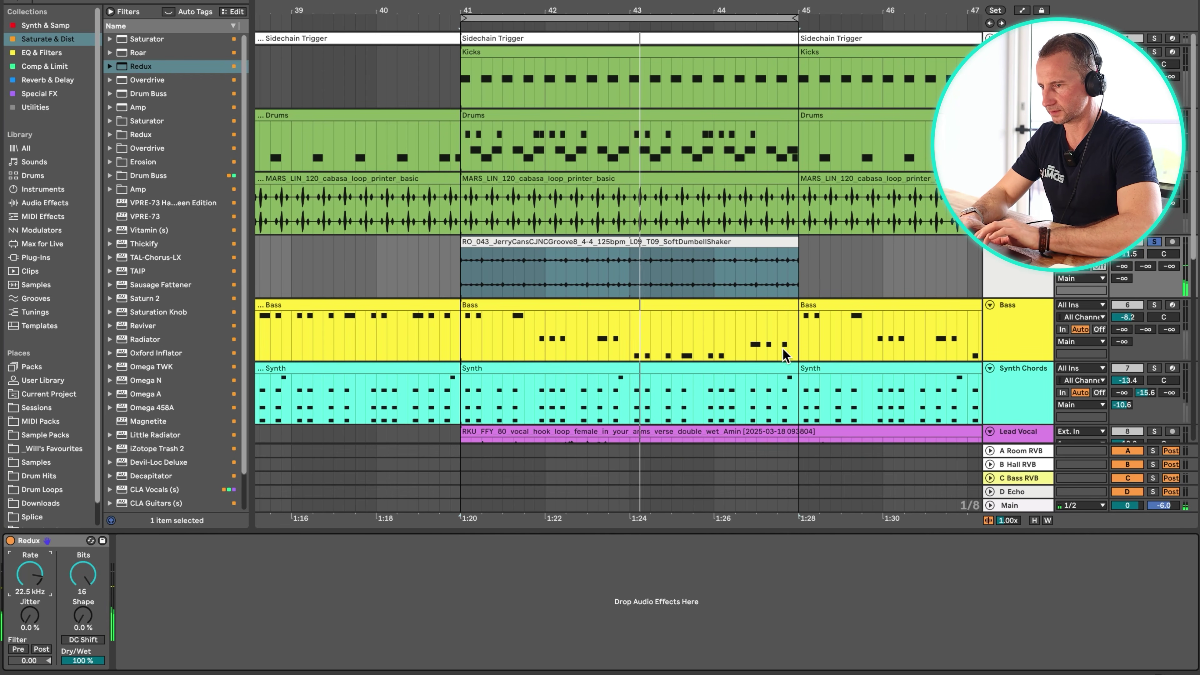
Unsolo the shaker track and fade its volume up from silence to -10.5 dB while the full mix plays
{"action": "key", "text": "space"}
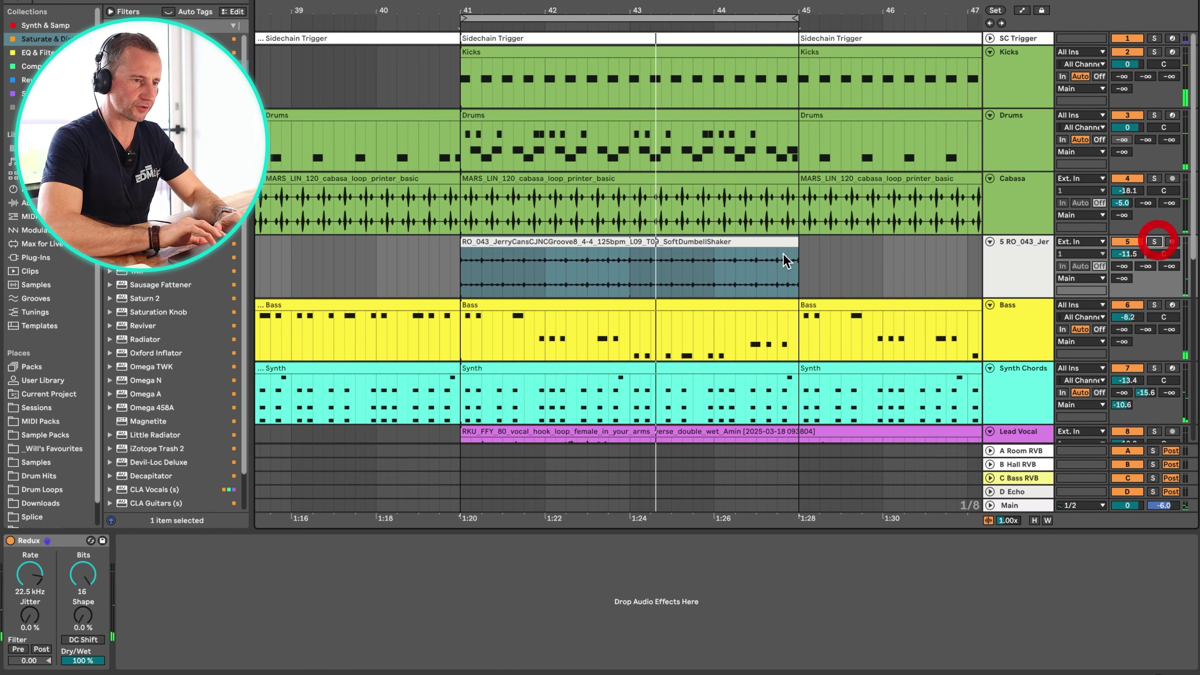
{"action": "left_click", "coordinate": [468, 269]}
{"action": "left_click_drag", "start_coordinate": [1128, 254], "coordinate": [1129, 302]}
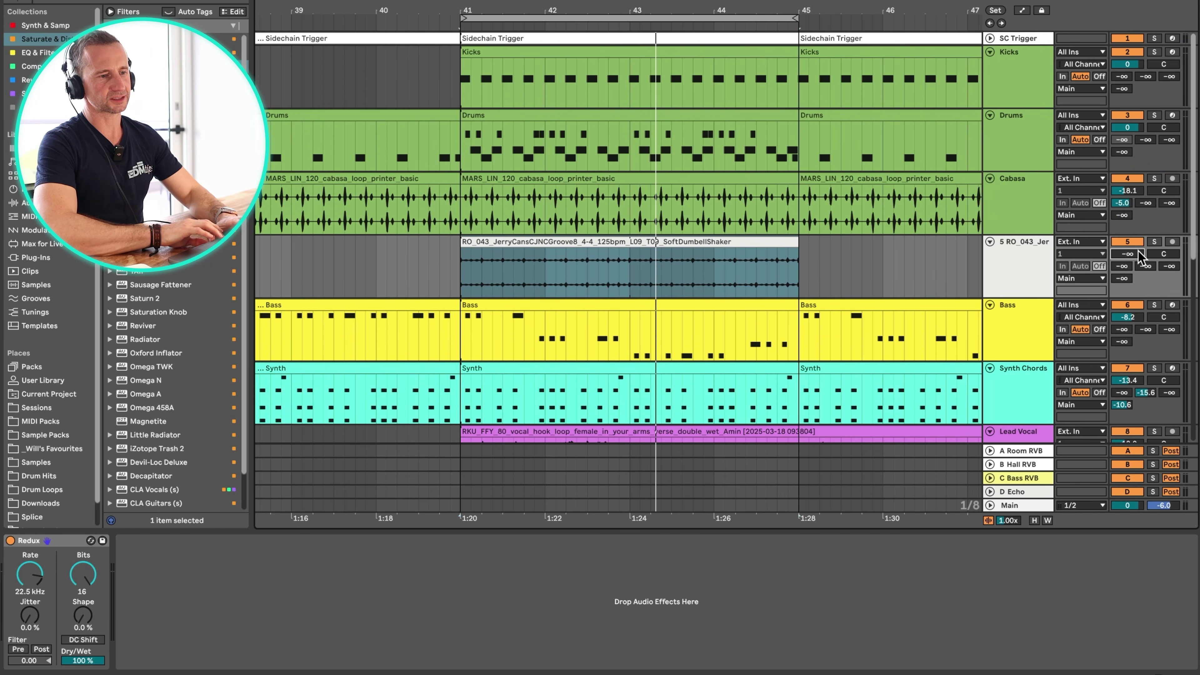
{"action": "key", "text": "space"}
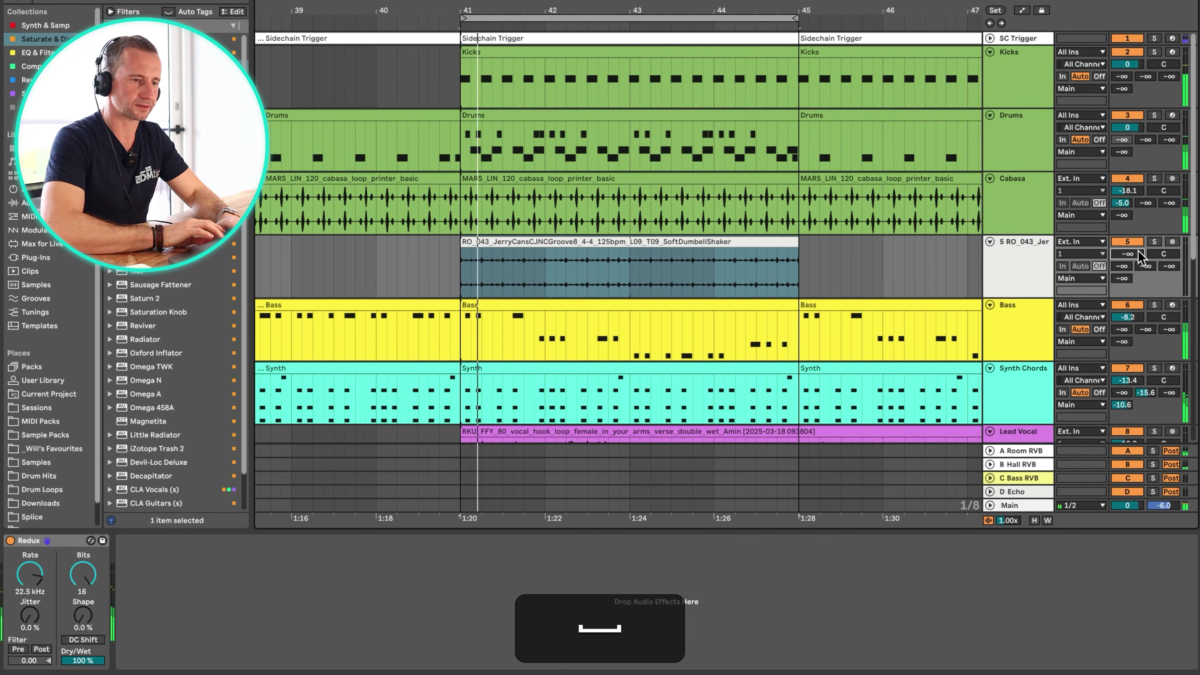
{"action": "left_click_drag", "start_coordinate": [1141, 258], "coordinate": [1142, 226]}
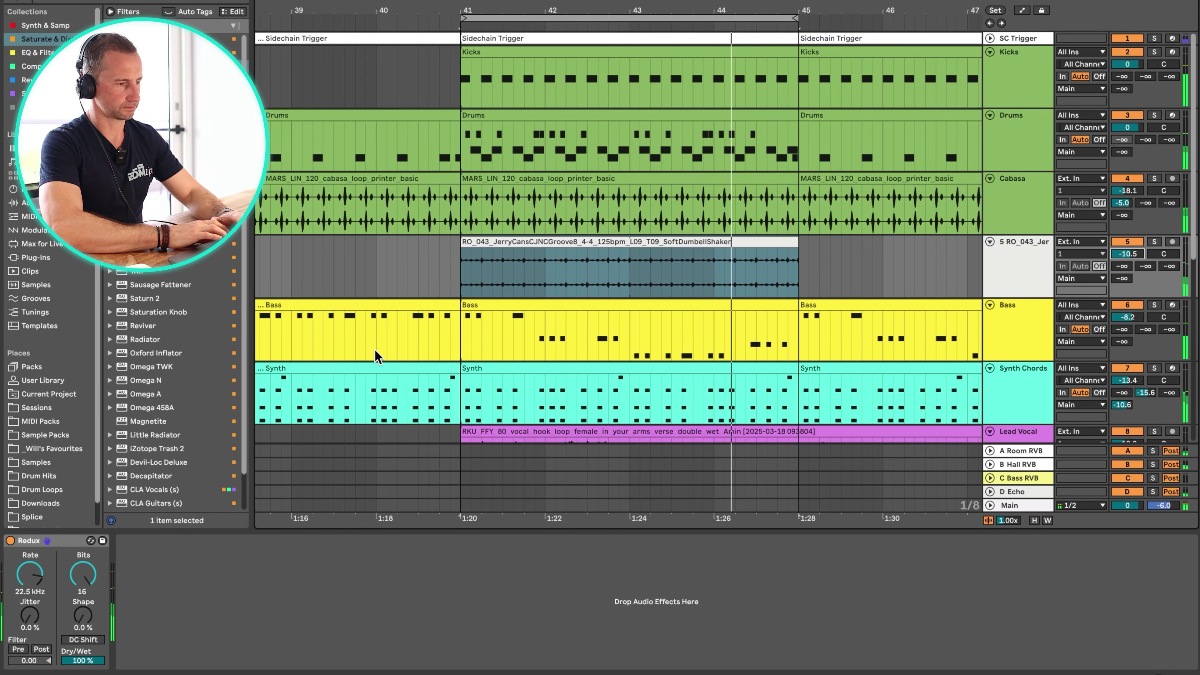
Set Redux's Rate to 21.8 kHz on the shaker track and compare the sound with Redux bypassed
{"action": "left_click_drag", "start_coordinate": [30, 574], "coordinate": [30, 599]}
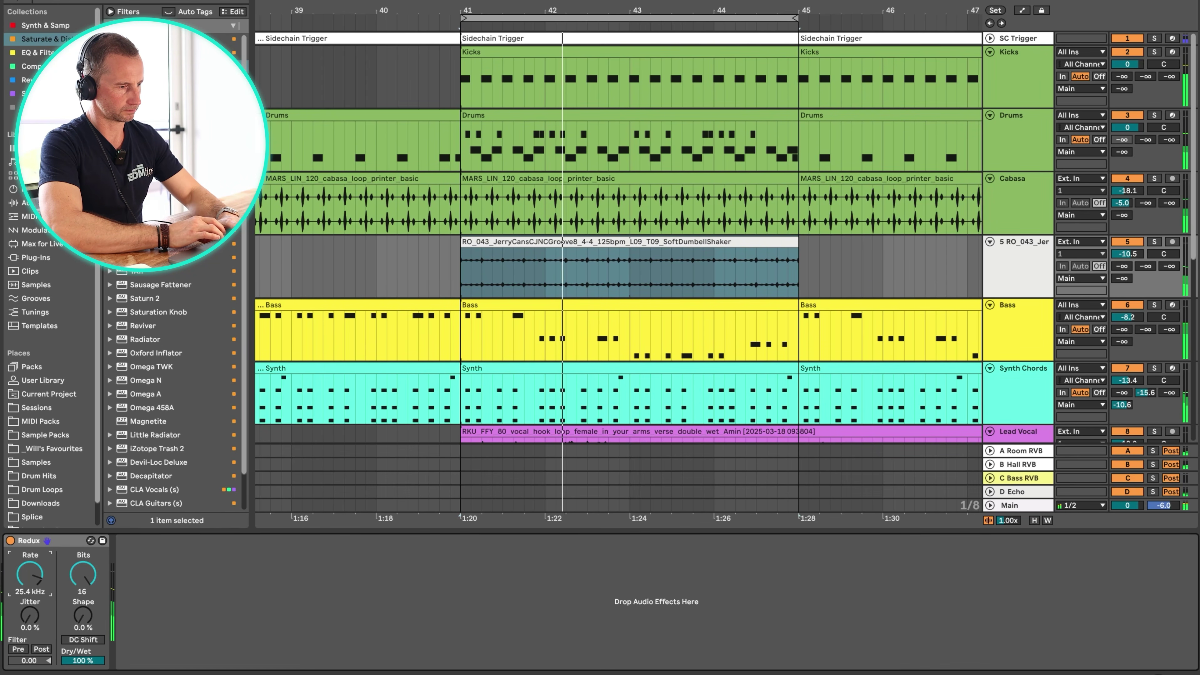
{"action": "left_click", "coordinate": [10, 541]}
{"action": "left_click", "coordinate": [10, 540]}
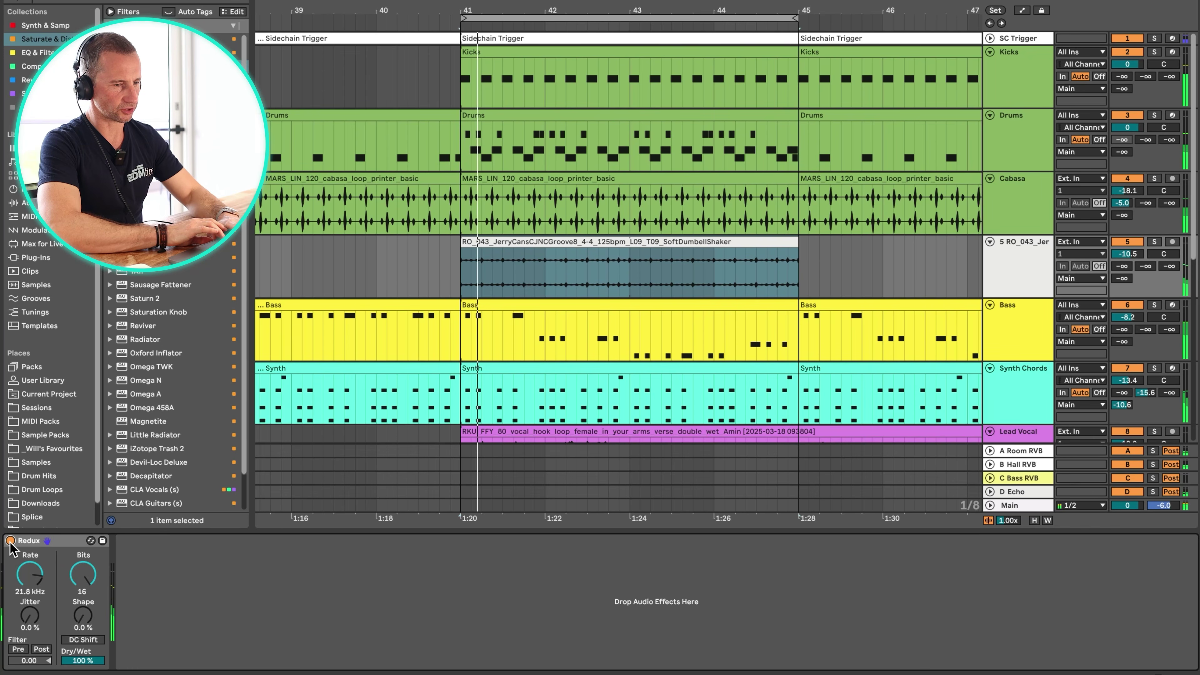
Solo the shaker track and add EQ Eight from the EQ & Filters collection after Redux
{"action": "left_click", "coordinate": [1154, 241]}
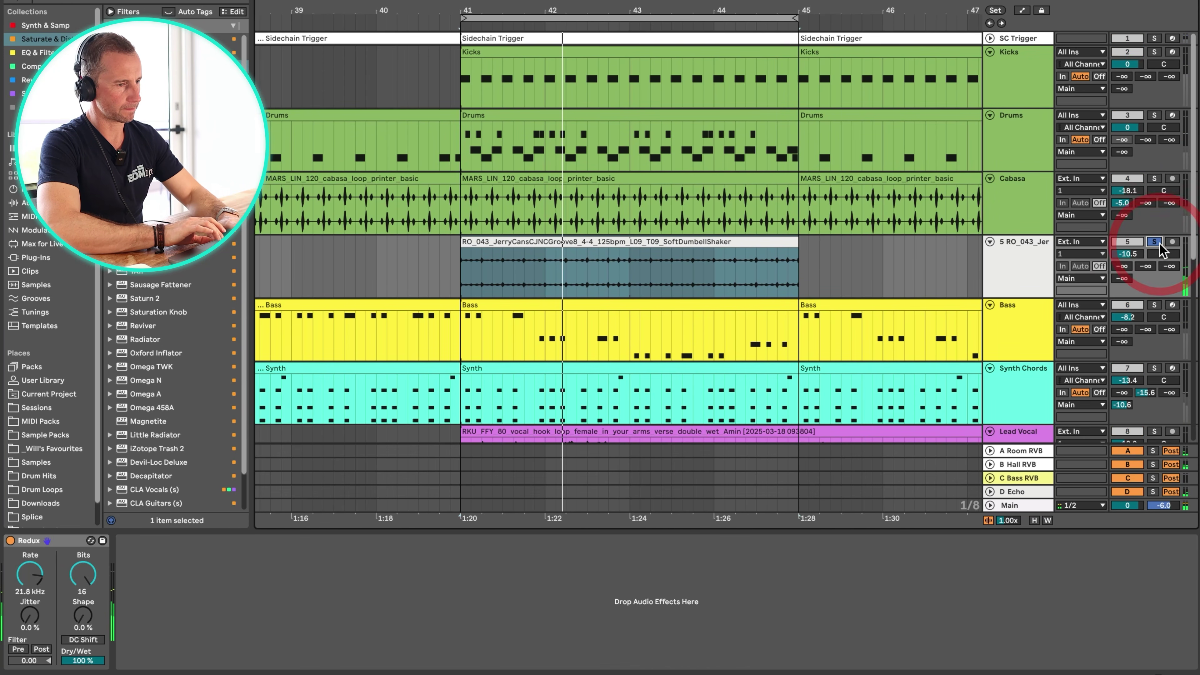
{"action": "left_click", "coordinate": [1044, 260]}
{"action": "left_click", "coordinate": [33, 53]}
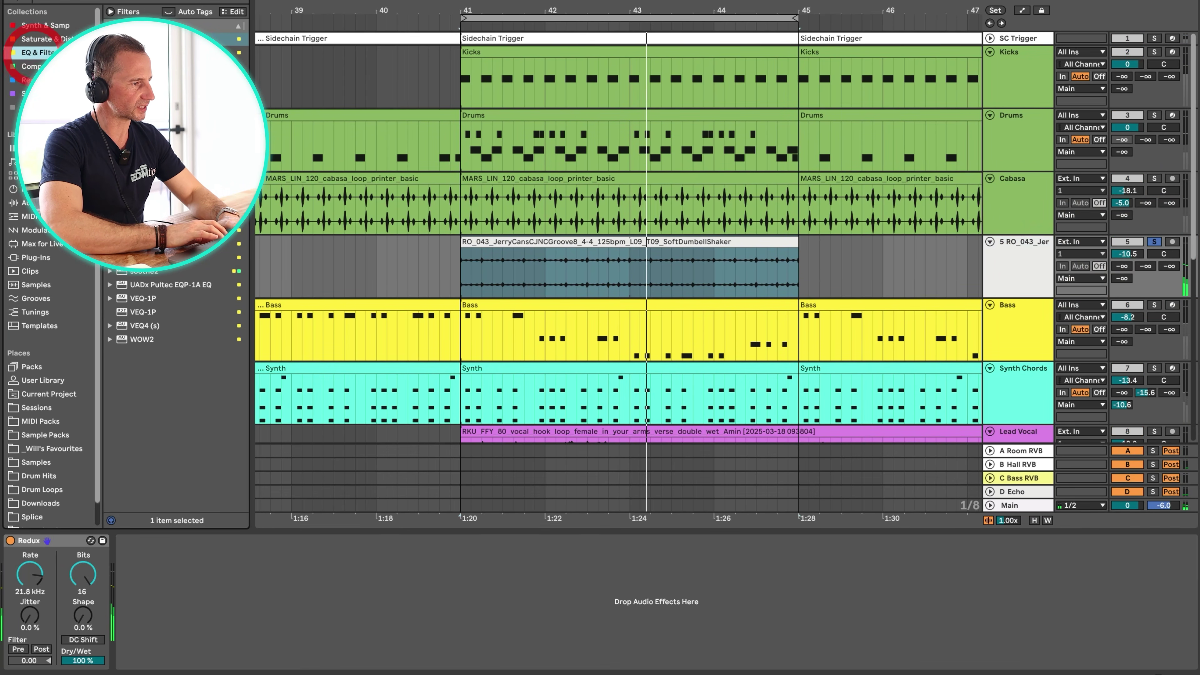
Thin the shaker with EQ Eight's low cut and a -7.07 dB band 3 dip at 391 Hz, and unsolo the track
{"action": "left_click_drag", "start_coordinate": [260, 608], "coordinate": [261, 608]}
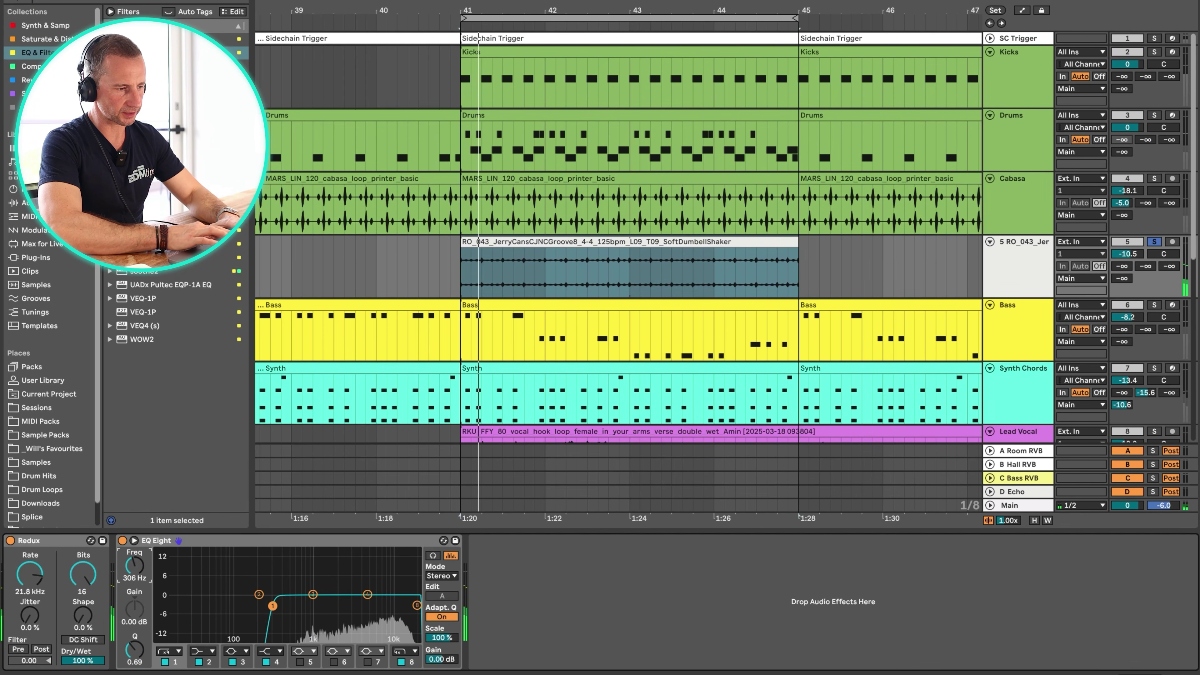
{"action": "left_click_drag", "start_coordinate": [273, 606], "coordinate": [207, 606]}
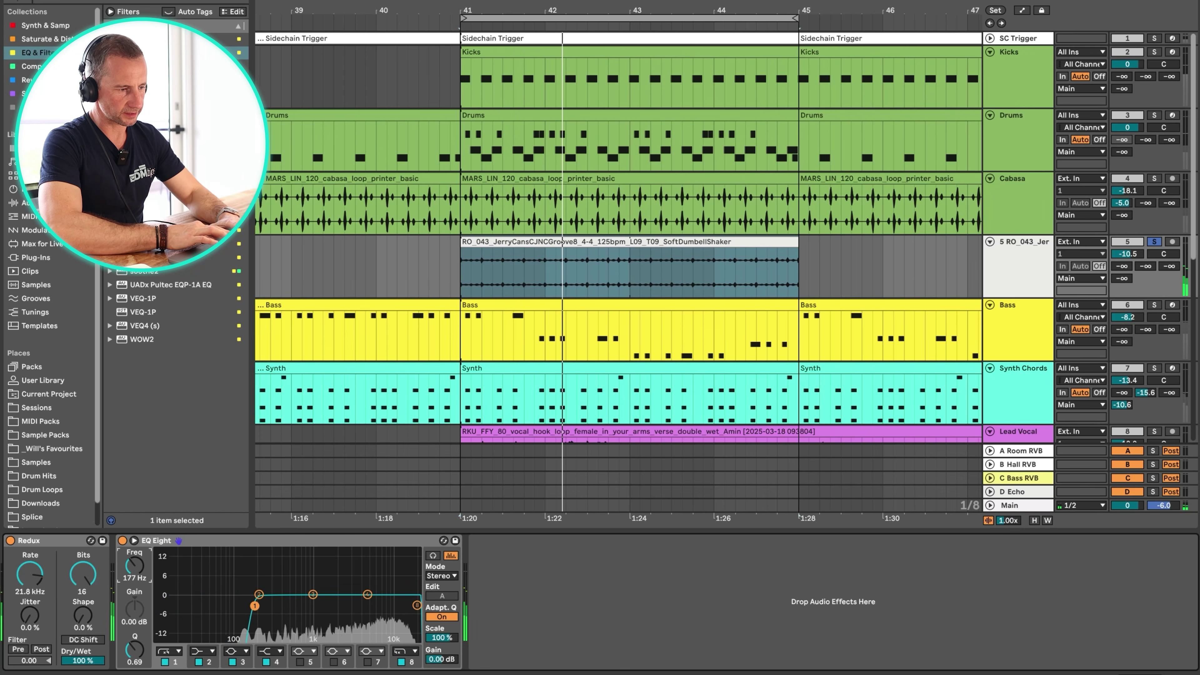
{"action": "left_click_drag", "start_coordinate": [203, 606], "coordinate": [255, 606]}
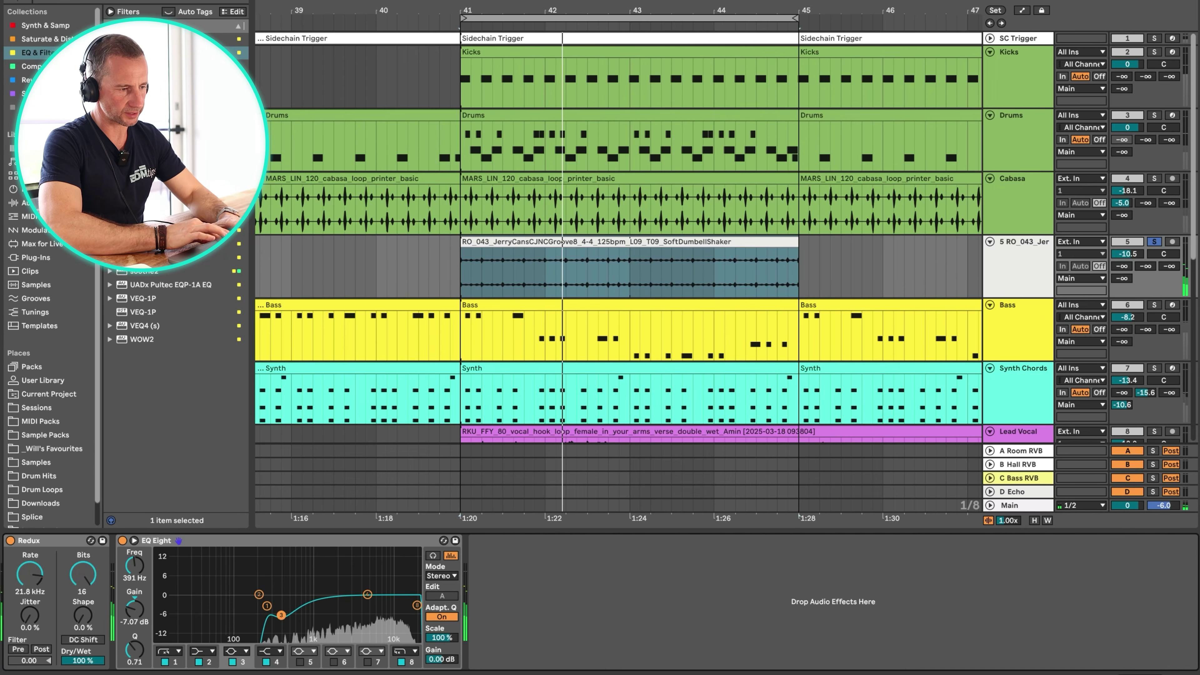
{"action": "left_click", "coordinate": [1155, 242]}
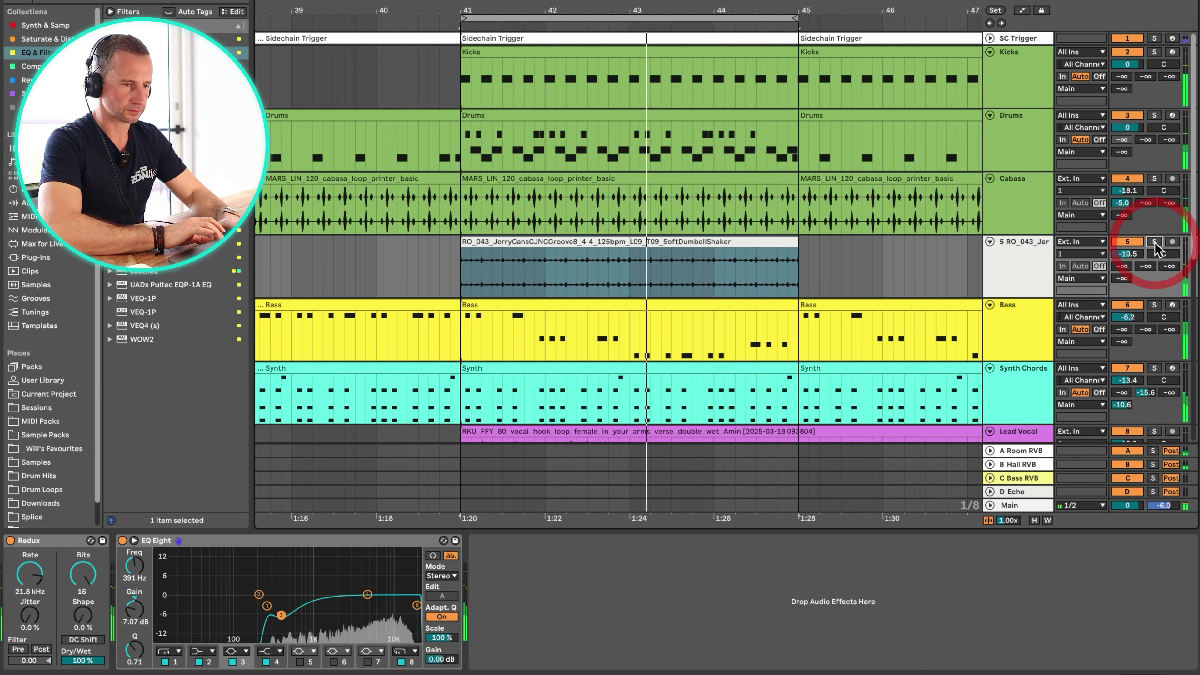
Stop playback and copy SC COMP from the Bass track onto Cabasa in a bypassed state, with Cabasa and Kicks soloed
{"action": "left_click_drag", "start_coordinate": [663, 13], "coordinate": [663, 2]}
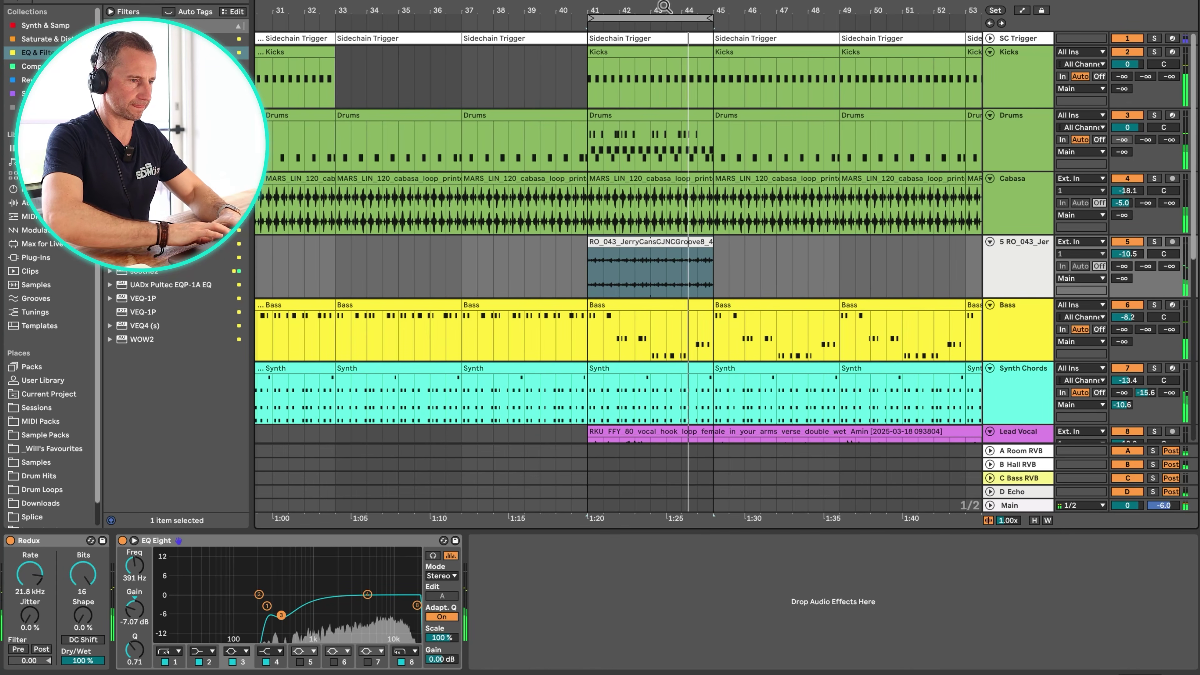
{"action": "key", "text": "space"}
{"action": "left_click", "coordinate": [1019, 325]}
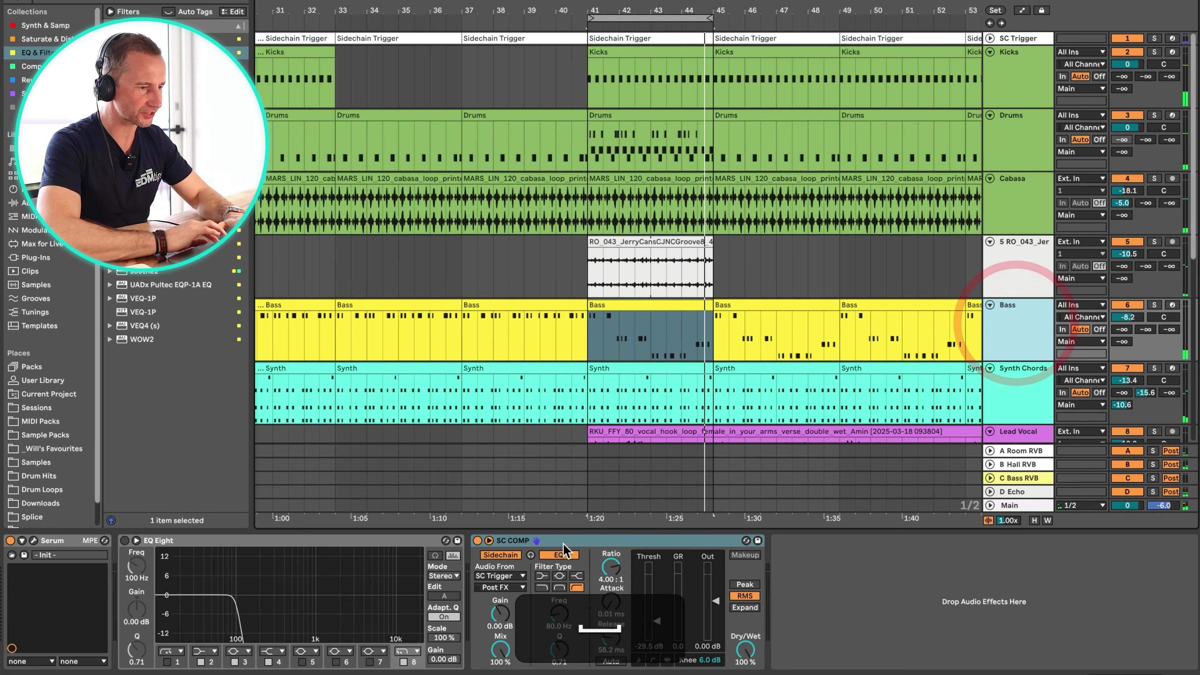
{"action": "key", "text": "super+c"}
{"action": "left_click", "coordinate": [1043, 216]}
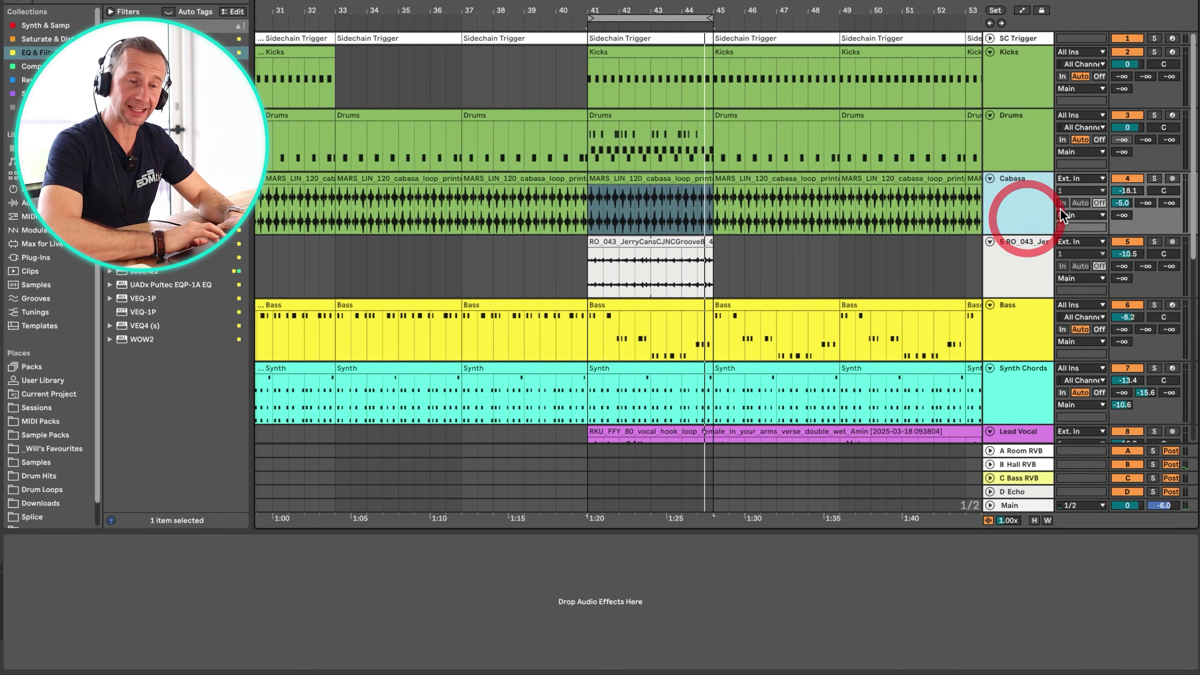
{"action": "left_click", "coordinate": [1155, 179]}
{"action": "left_click", "coordinate": [1014, 196]}
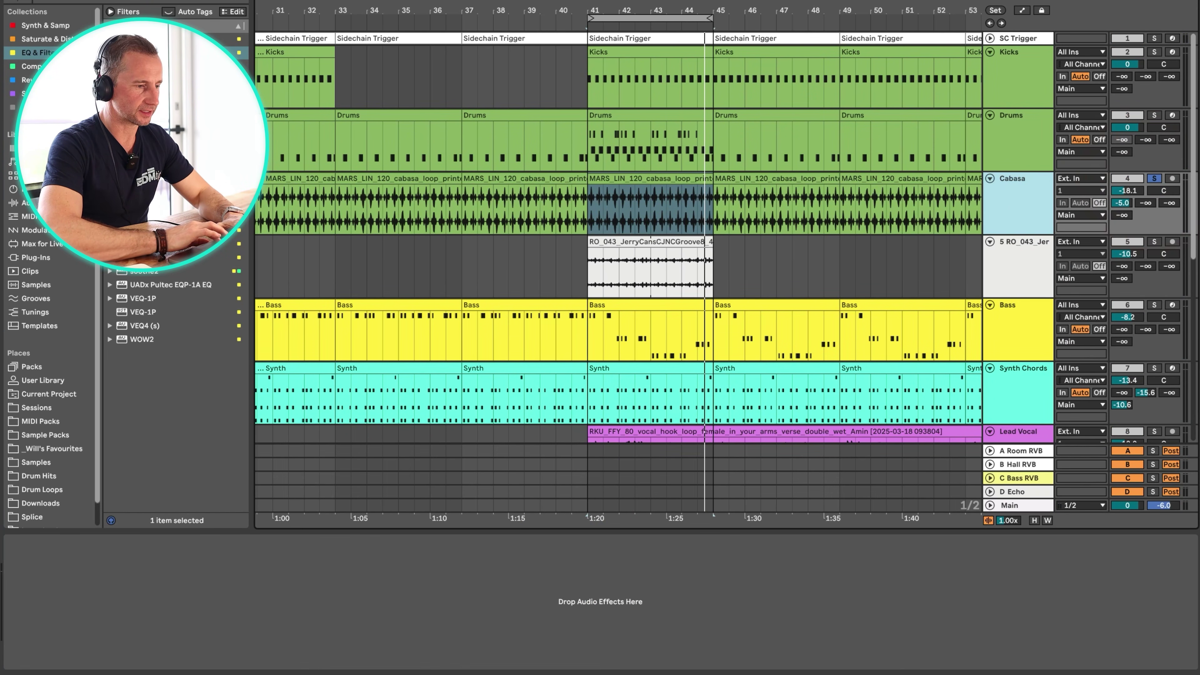
{"action": "key", "text": "super+v"}
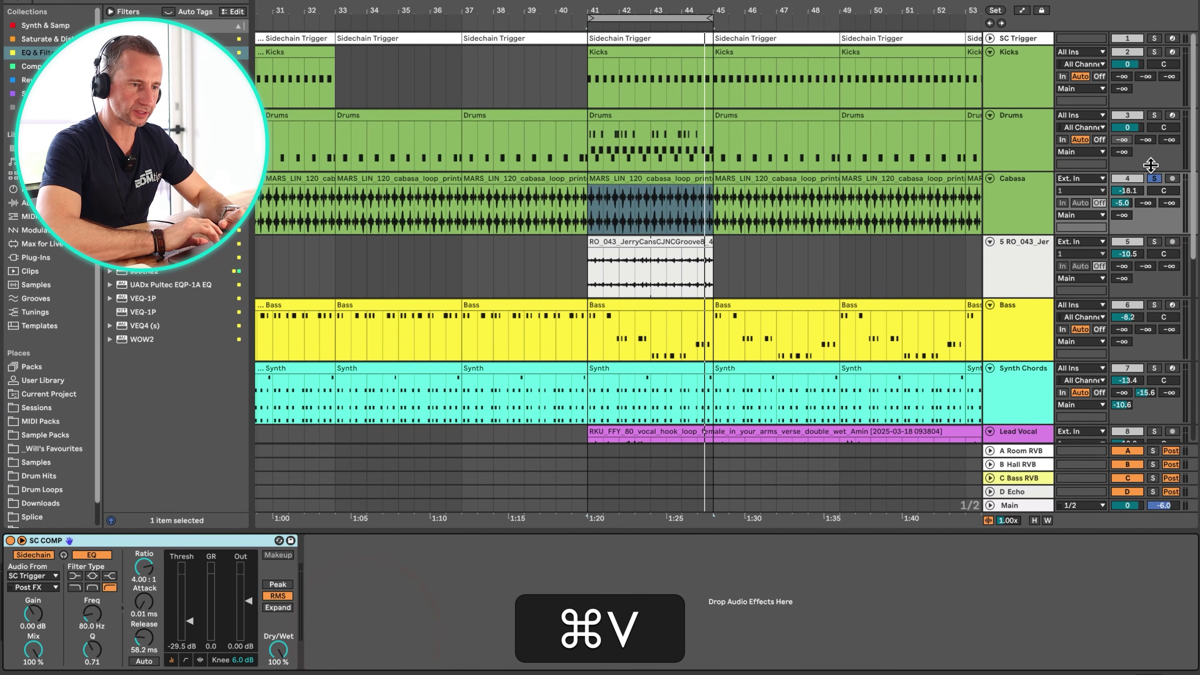
{"action": "left_click", "coordinate": [1154, 52], "text": "super"}
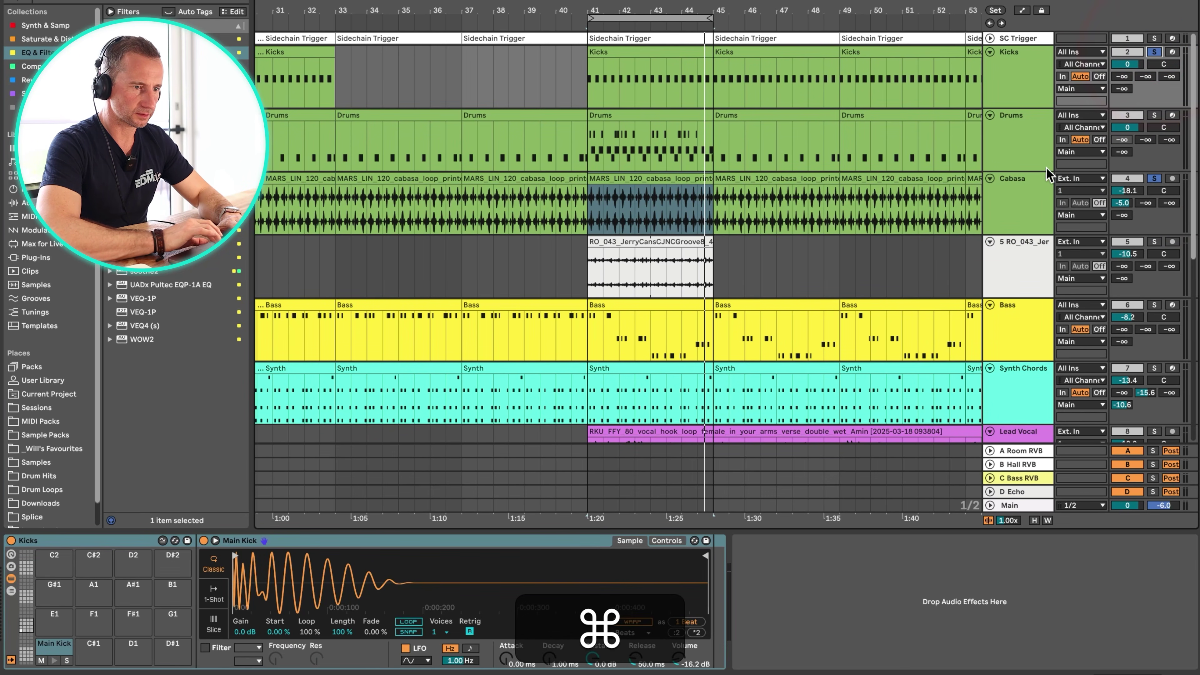
{"action": "left_click", "coordinate": [997, 193]}
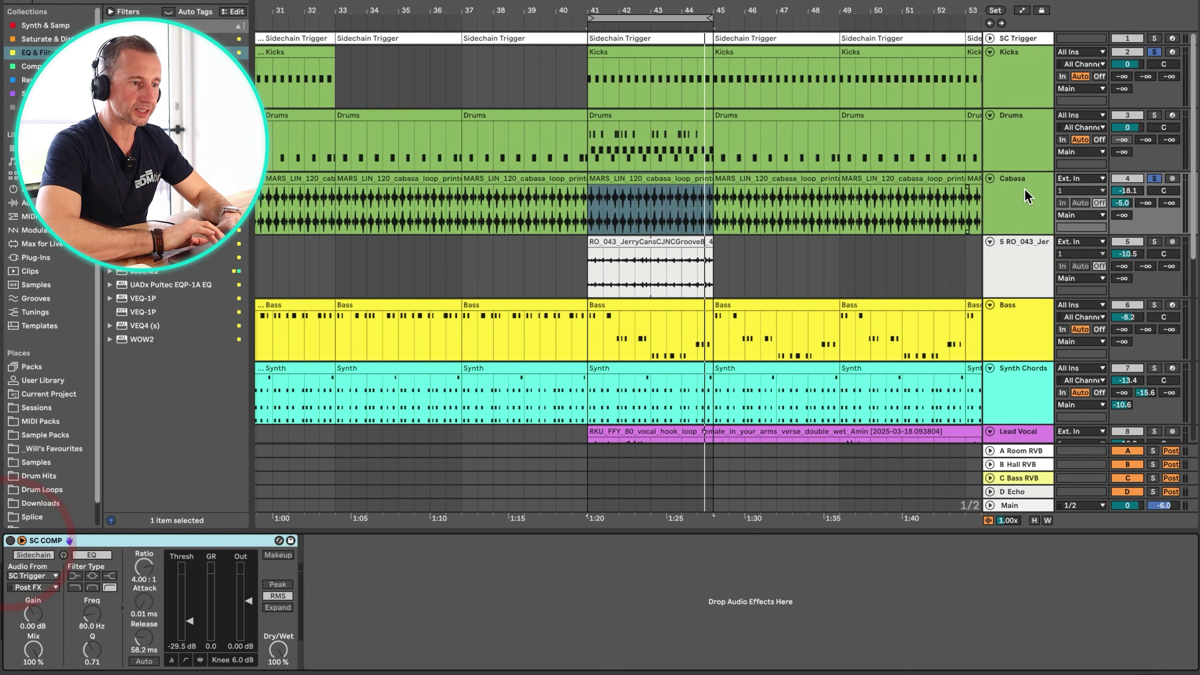
Group the Cabasa and shaker tracks, name the group "SHAKER\" and color it green
{"action": "left_click", "coordinate": [1023, 262]}
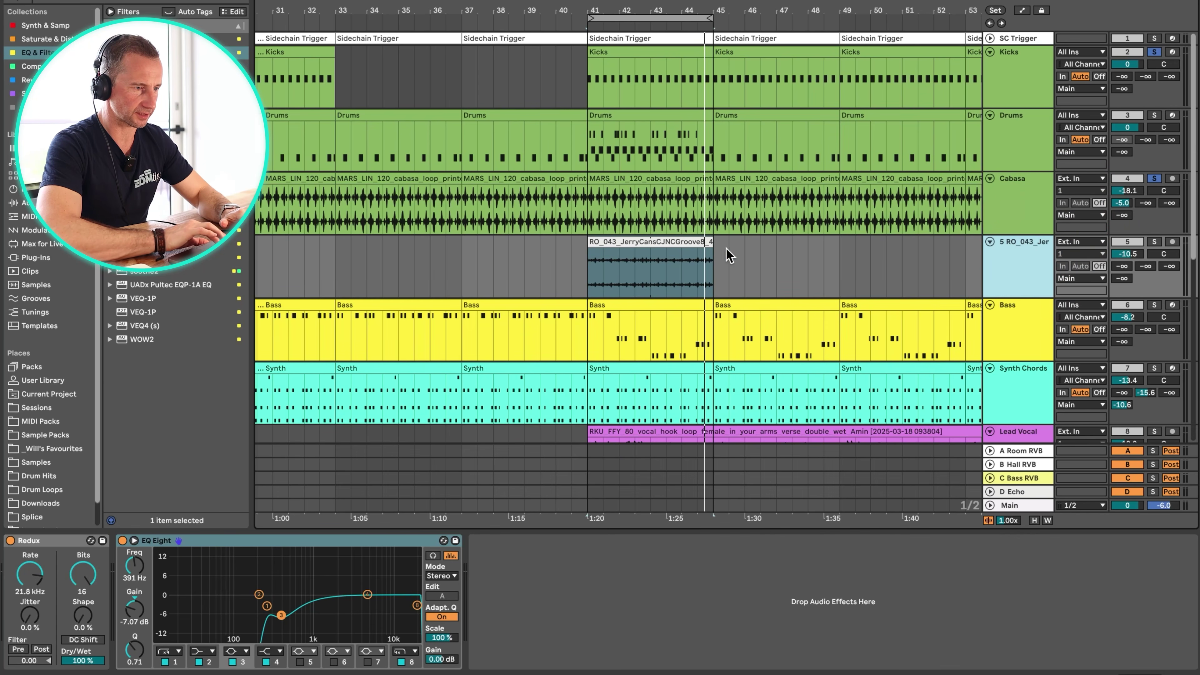
{"action": "left_click", "coordinate": [1029, 198], "text": "shift"}
{"action": "key", "text": "shift+super+g"}
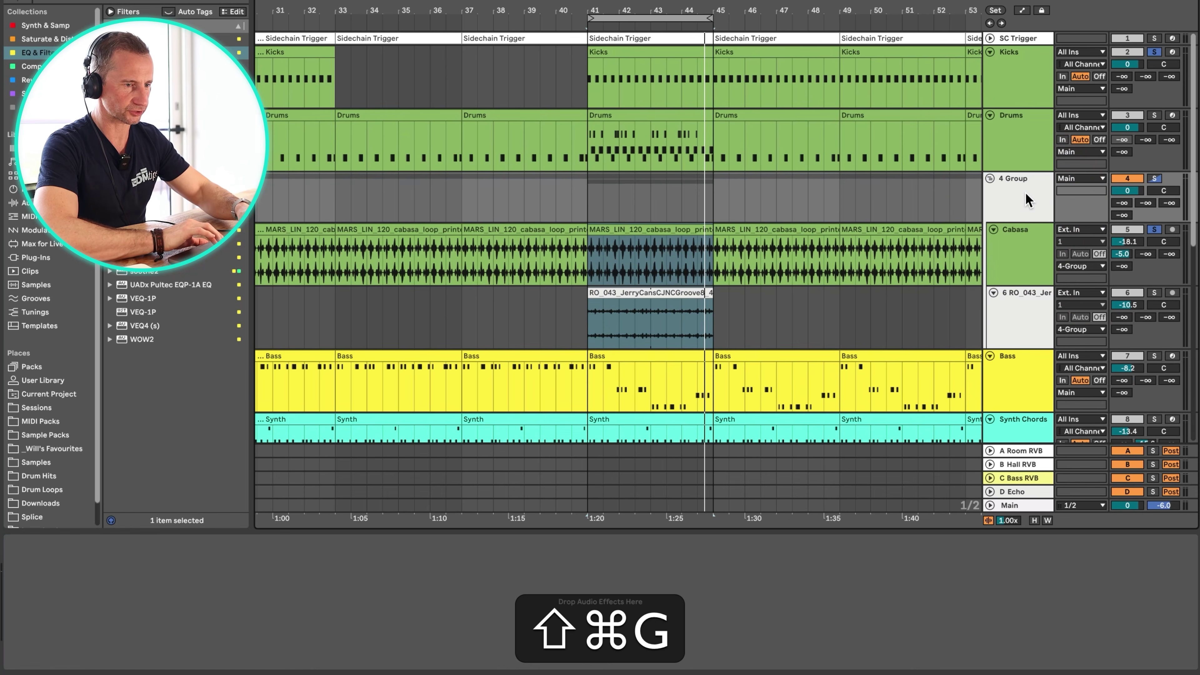
{"action": "key", "text": "shift+super+r"}
{"action": "type", "text": "SHAK"}
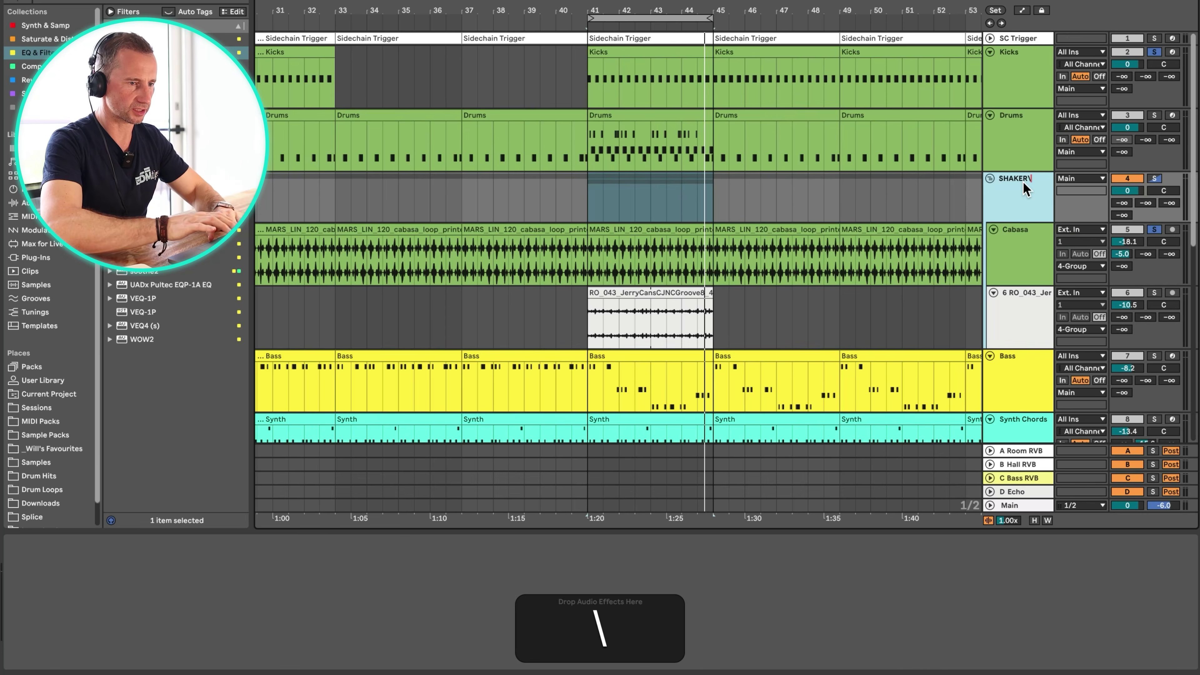
{"action": "right_click", "coordinate": [1024, 182]}
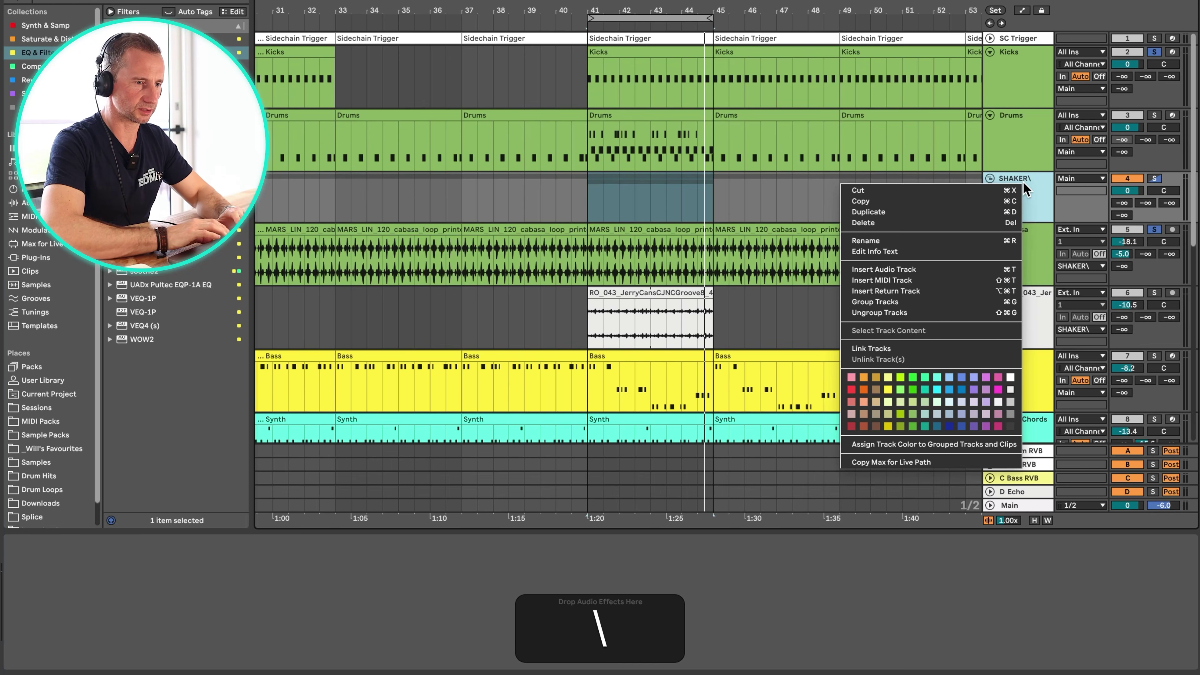
{"action": "left_click", "coordinate": [907, 387]}
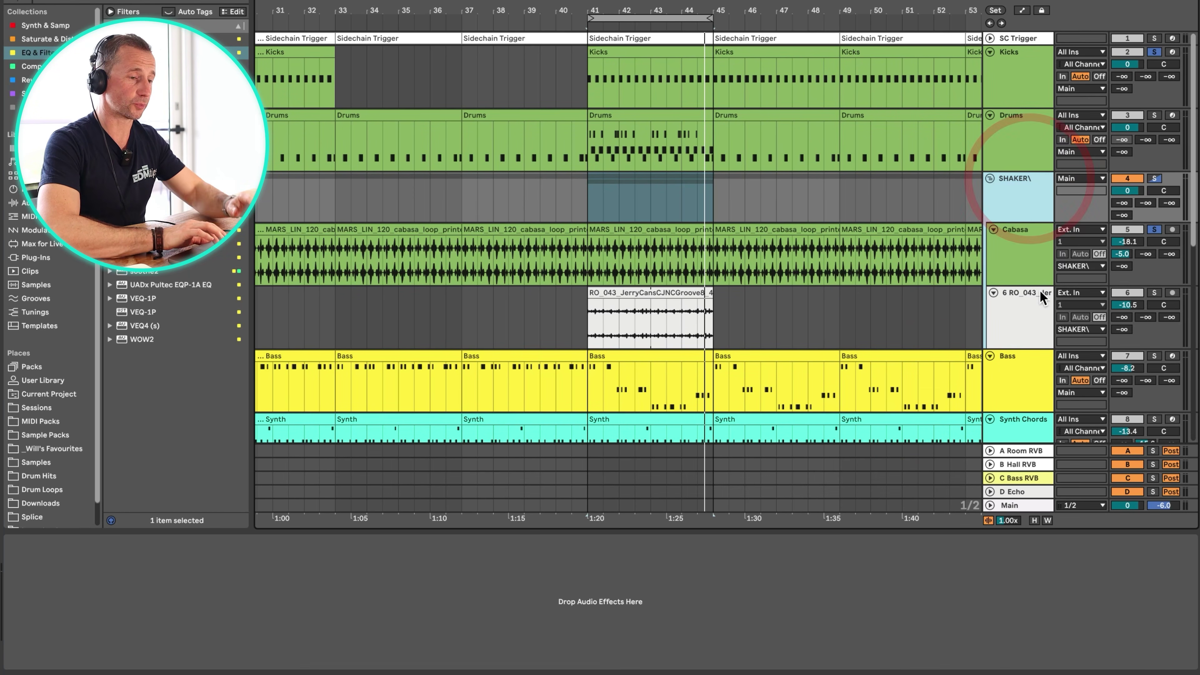
Extend both the loop range and the shaker clip to bar 57
{"action": "key", "text": "minus"}
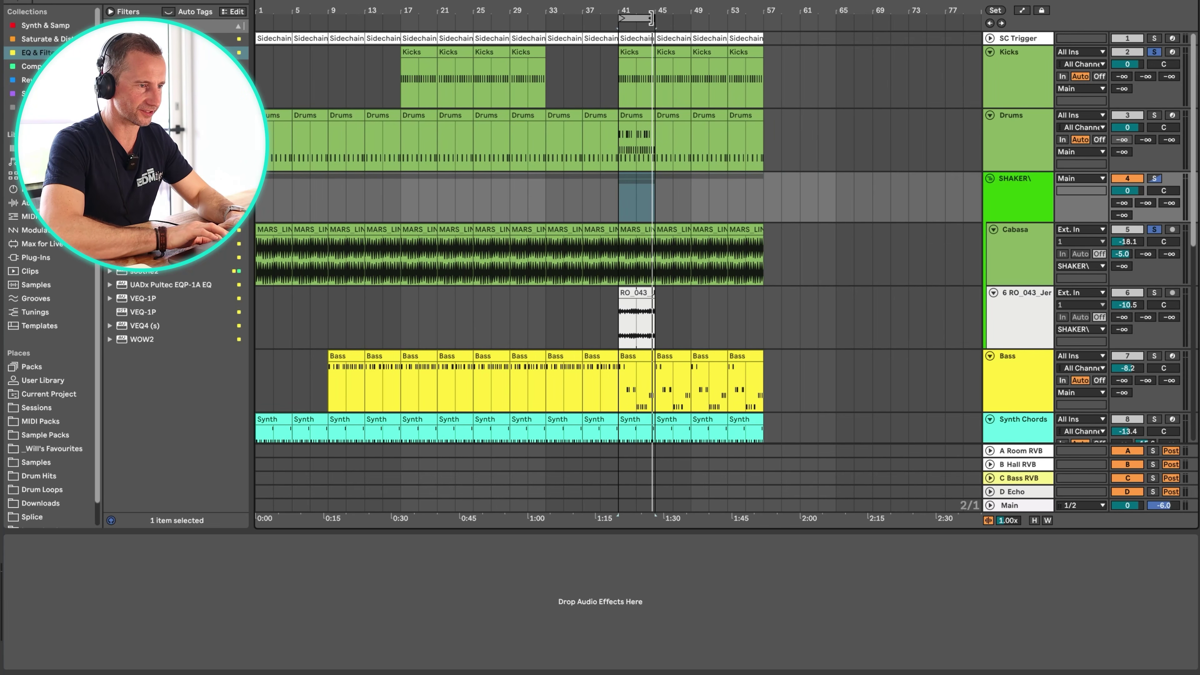
{"action": "left_click_drag", "start_coordinate": [656, 18], "coordinate": [756, 22]}
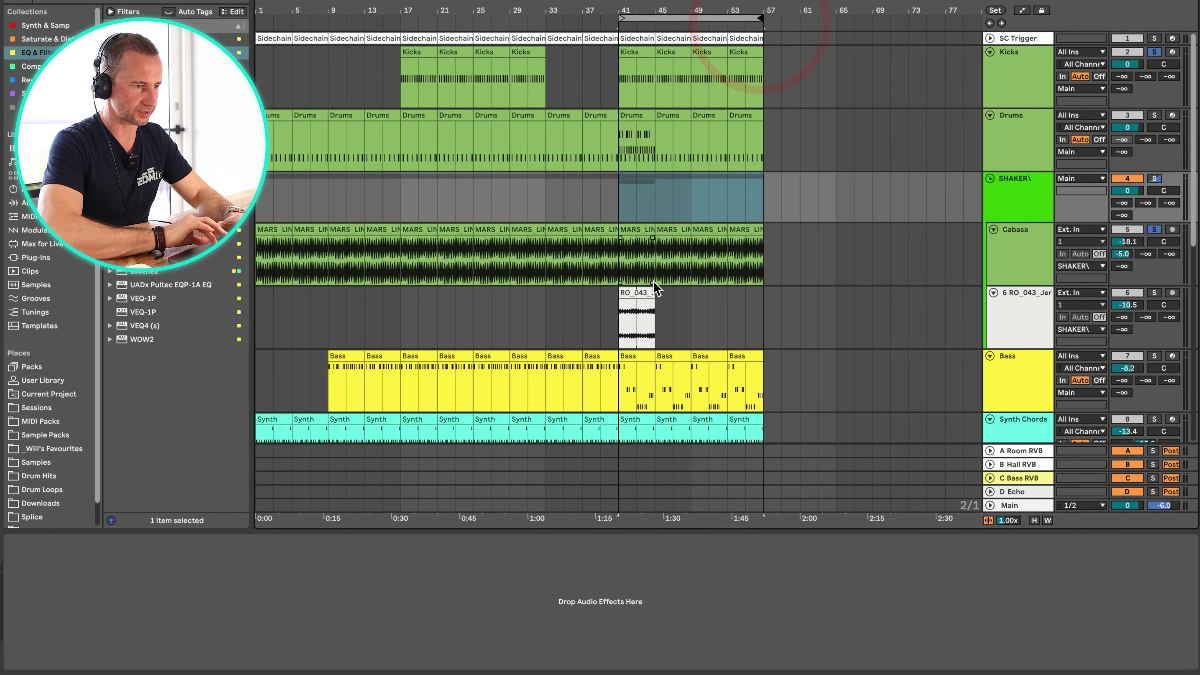
{"action": "left_click_drag", "start_coordinate": [655, 293], "coordinate": [747, 292]}
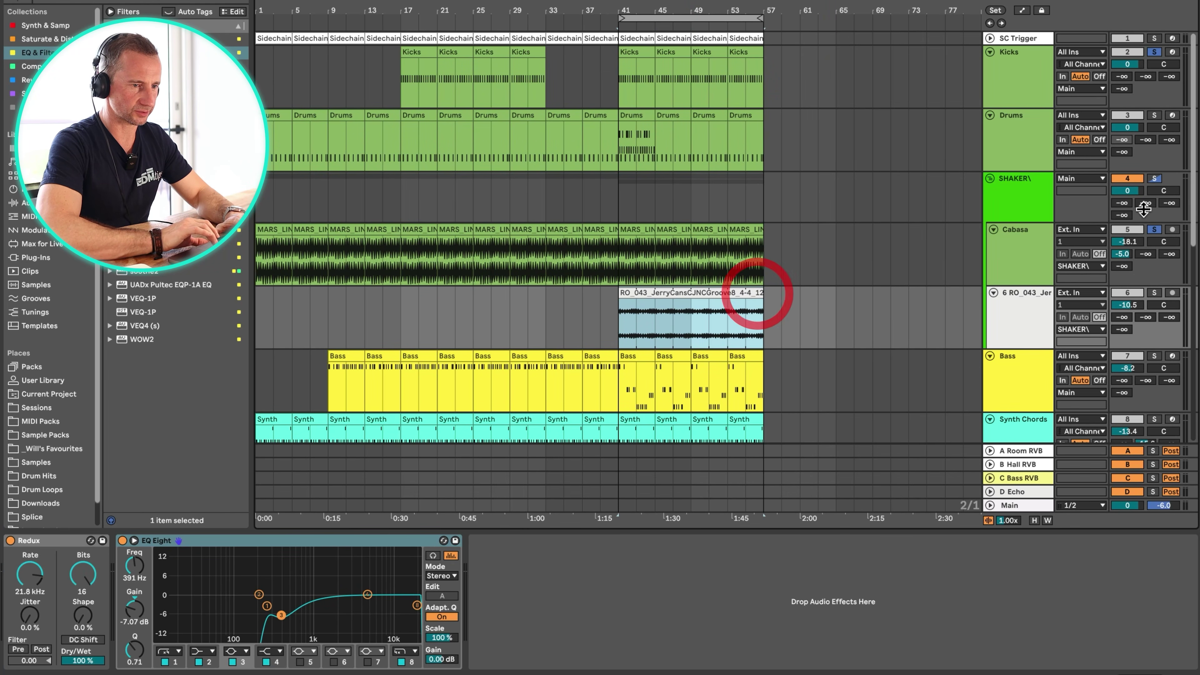
Move the bypassed SC COMP from the Cabasa track to the shaker group
{"action": "left_click", "coordinate": [1020, 210]}
{"action": "left_click", "coordinate": [1005, 265]}
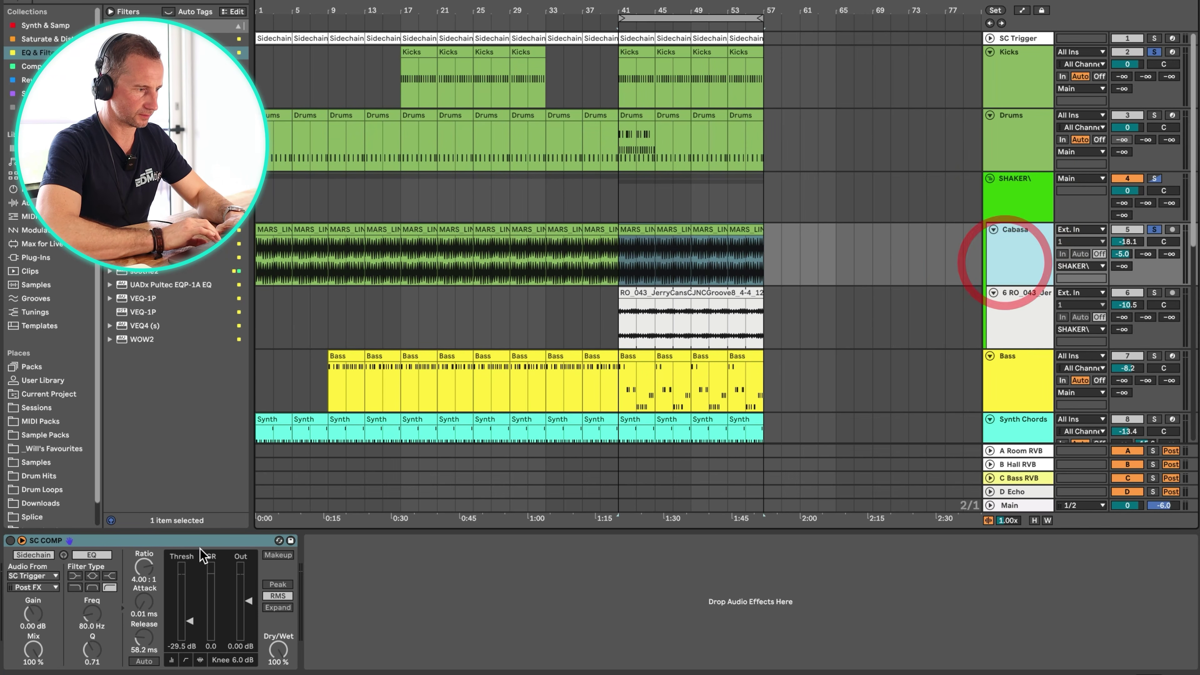
{"action": "left_click", "coordinate": [179, 542]}
{"action": "key", "text": "super+c"}
{"action": "key", "text": "super+BackSpace"}
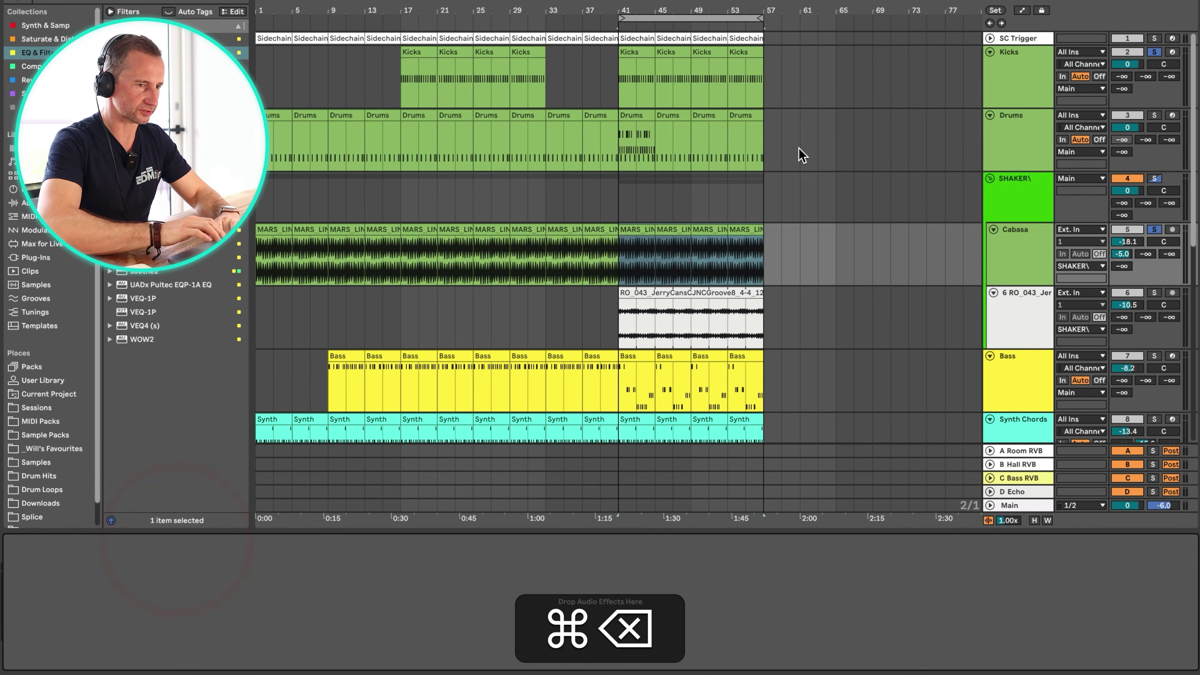
{"action": "left_click", "coordinate": [1016, 198]}
{"action": "left_click", "coordinate": [482, 562]}
{"action": "key", "text": "super+v"}
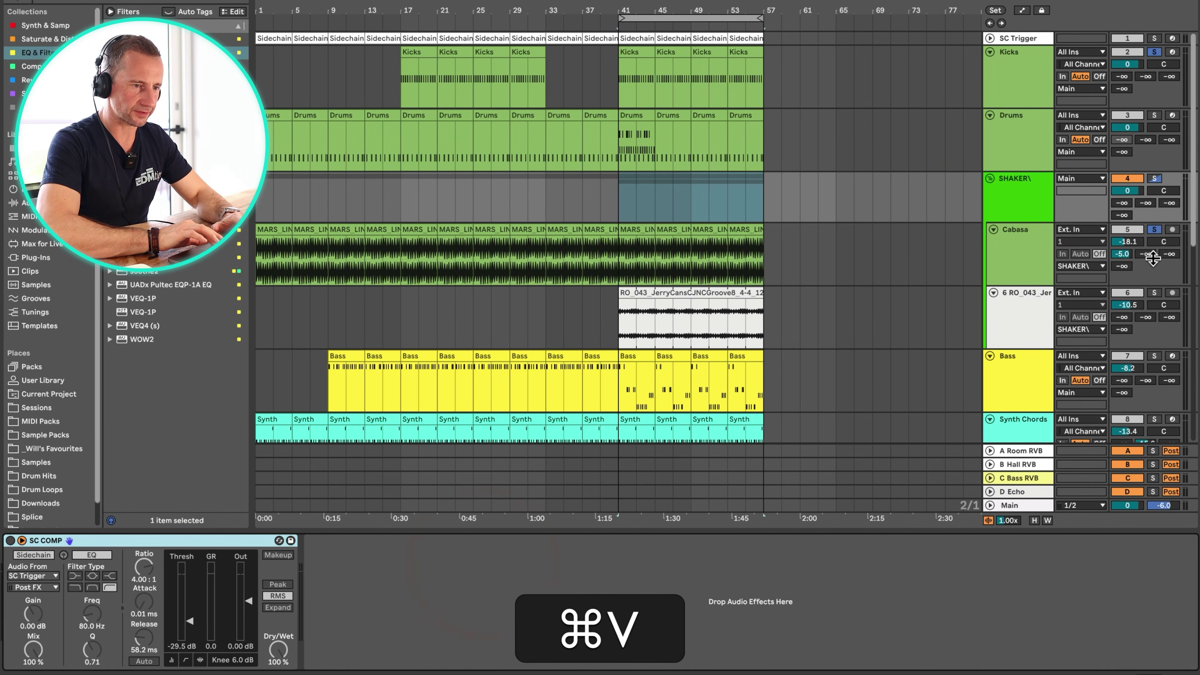
With the shaker loop track also soloed, enable SC COMP on the group and set its threshold to -38.5 dB during playback
{"action": "left_click", "coordinate": [1154, 293], "text": "super"}
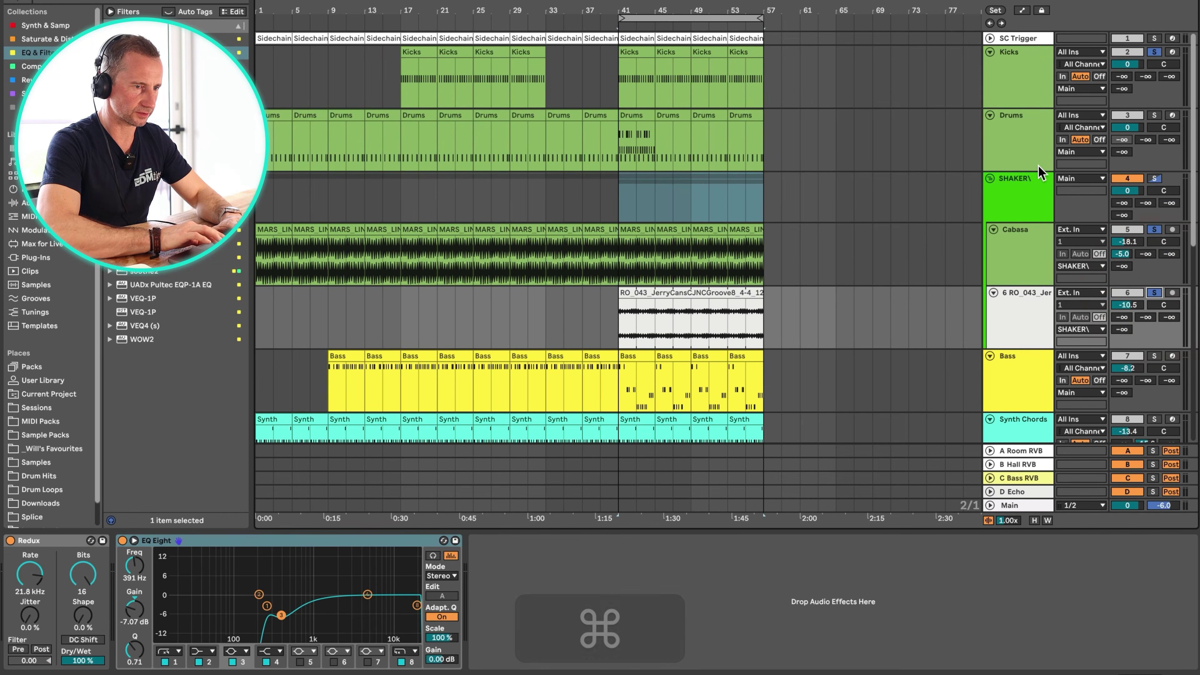
{"action": "left_click", "coordinate": [1021, 208]}
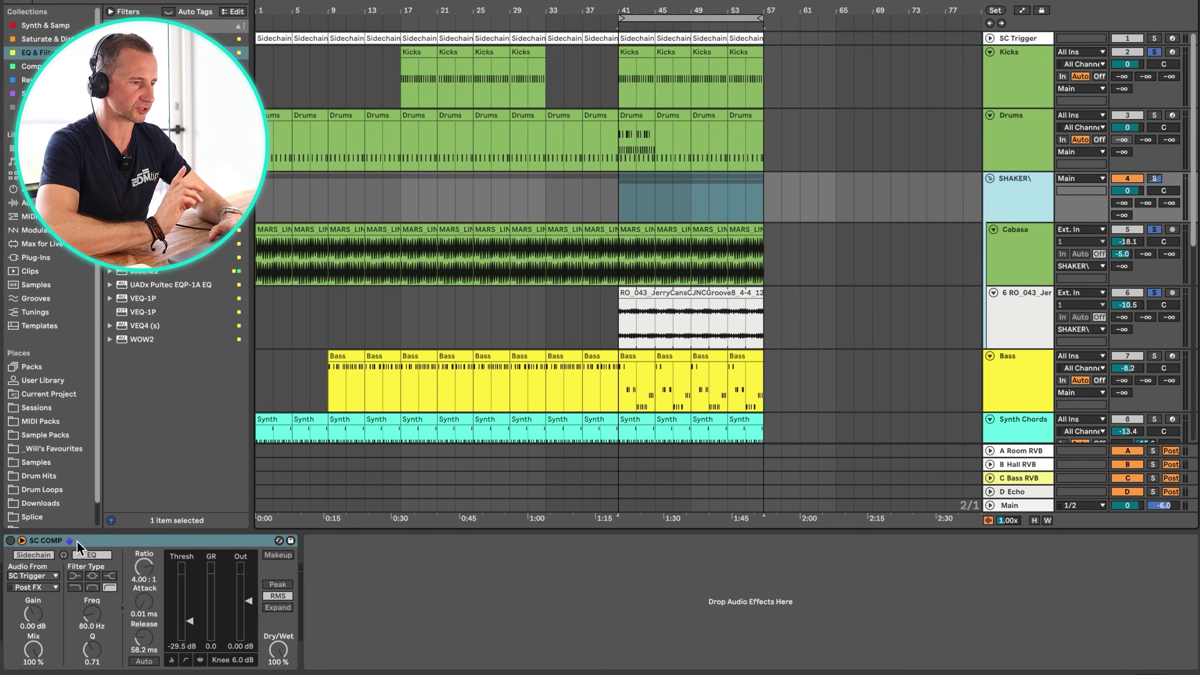
{"action": "key", "text": "space"}
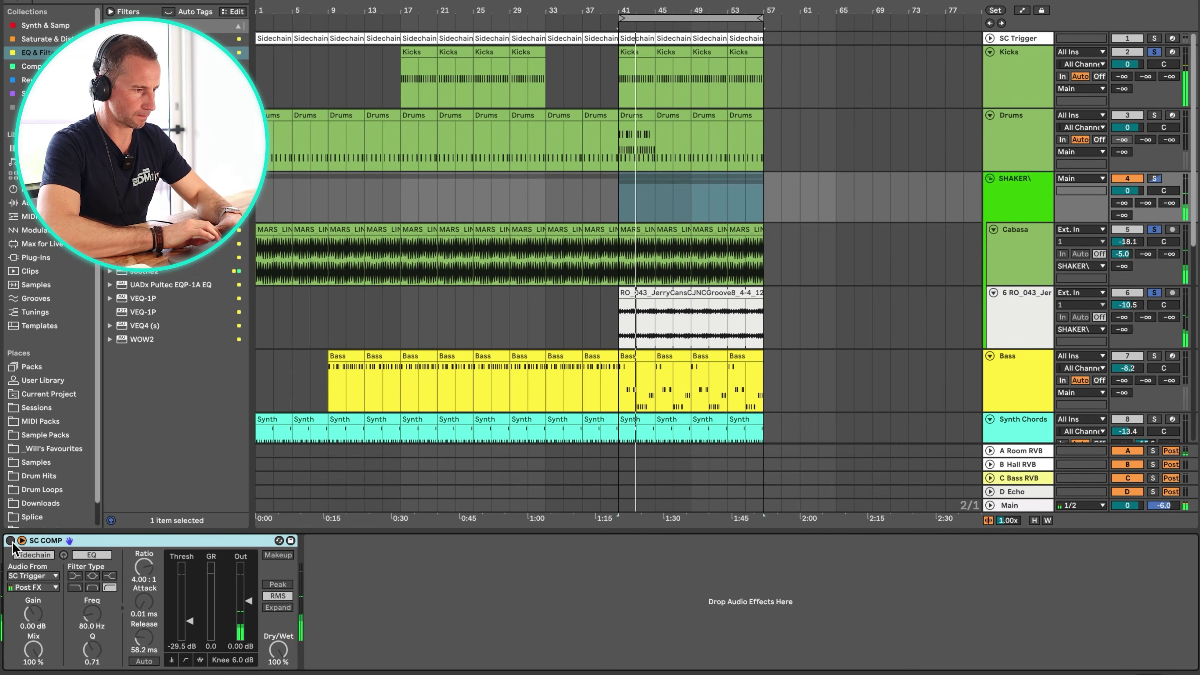
{"action": "left_click", "coordinate": [10, 540]}
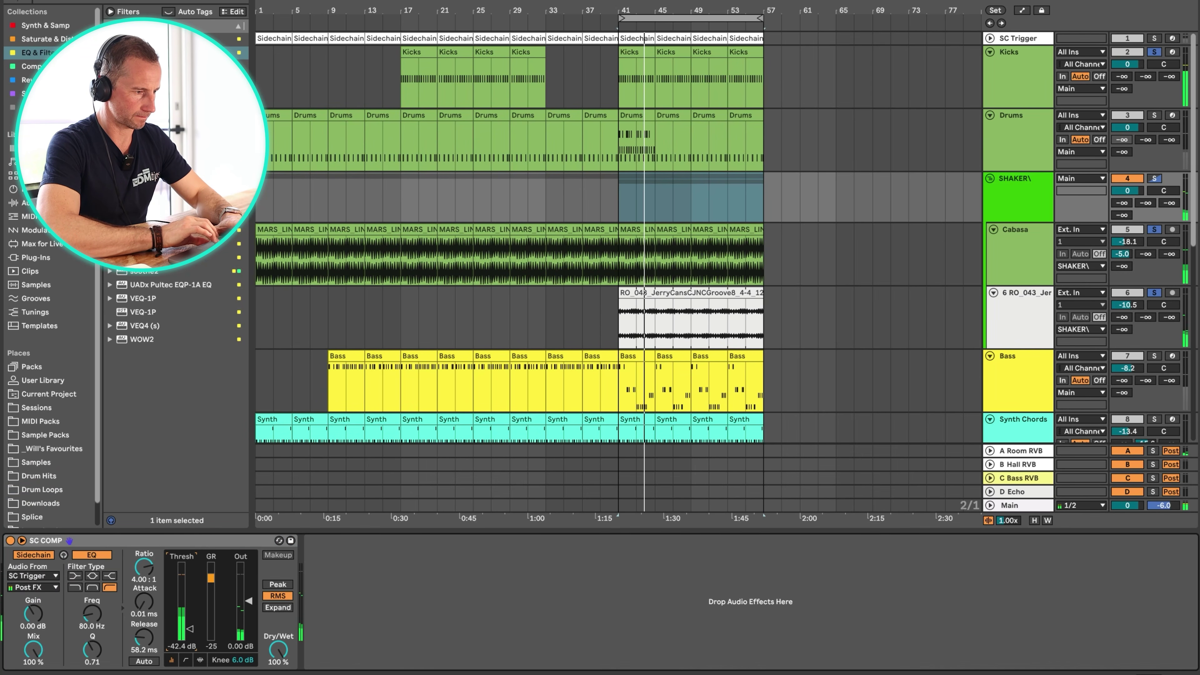
{"action": "left_click_drag", "start_coordinate": [190, 638], "coordinate": [189, 627]}
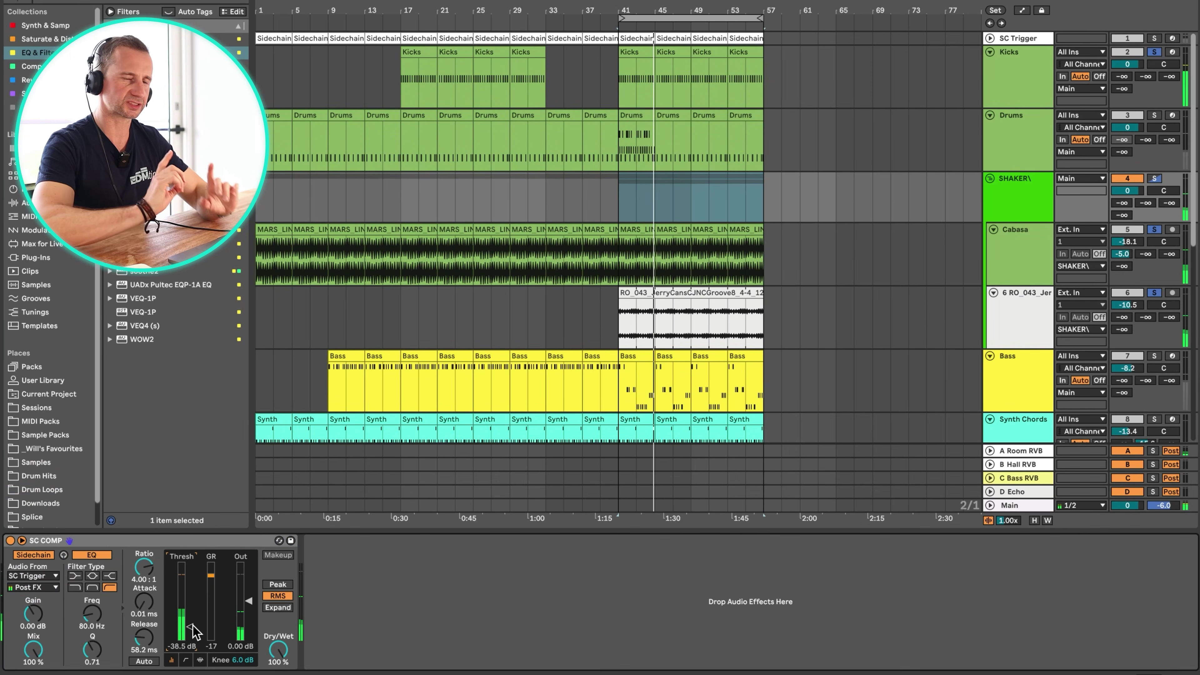
Clear the track solos and the loop, and play the full arrangement from bar 1
{"action": "key", "text": "space"}
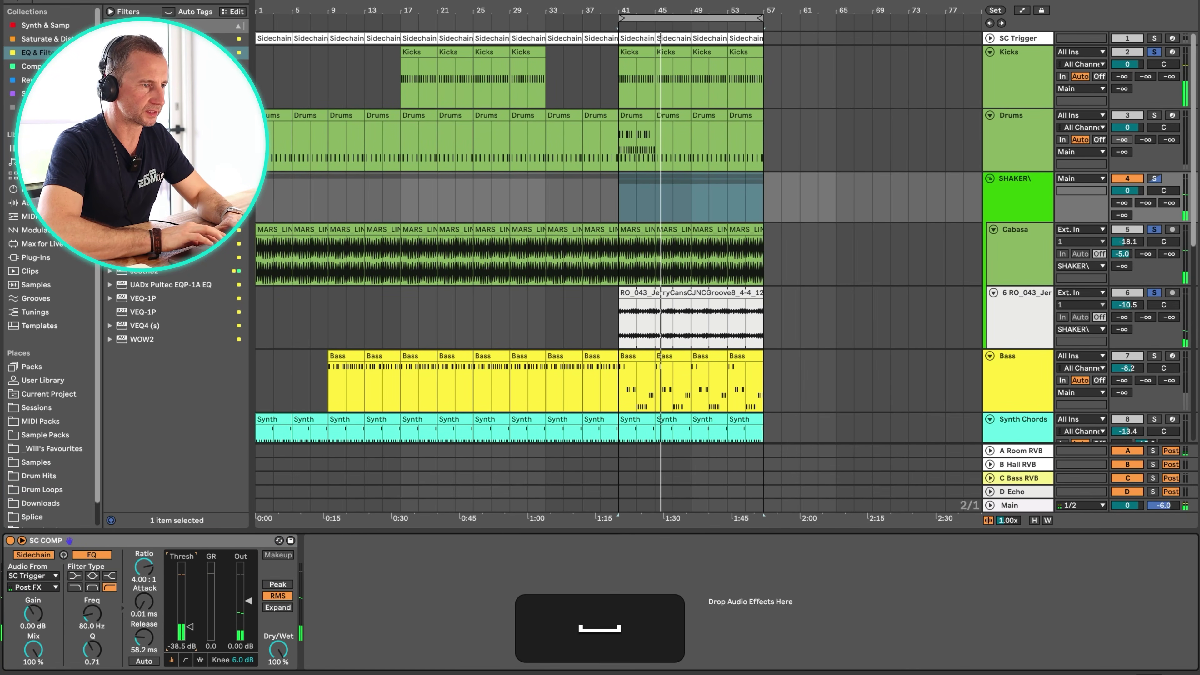
{"action": "left_click", "coordinate": [1154, 230]}
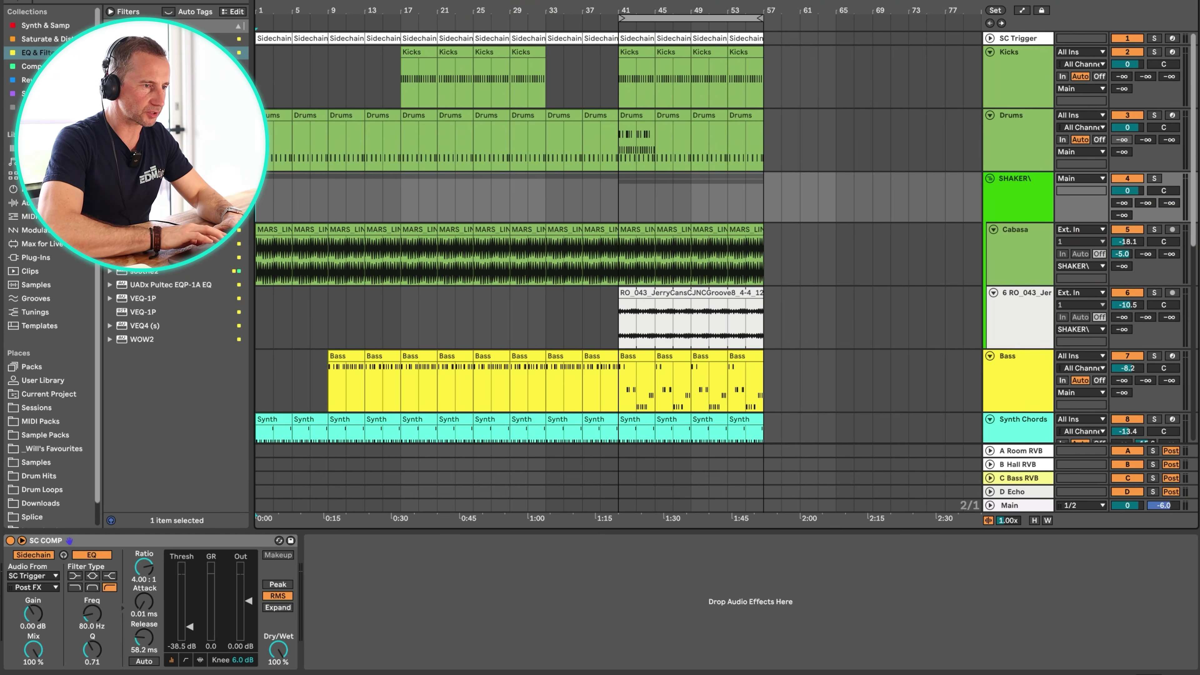
{"action": "key", "text": "ctrl+l"}
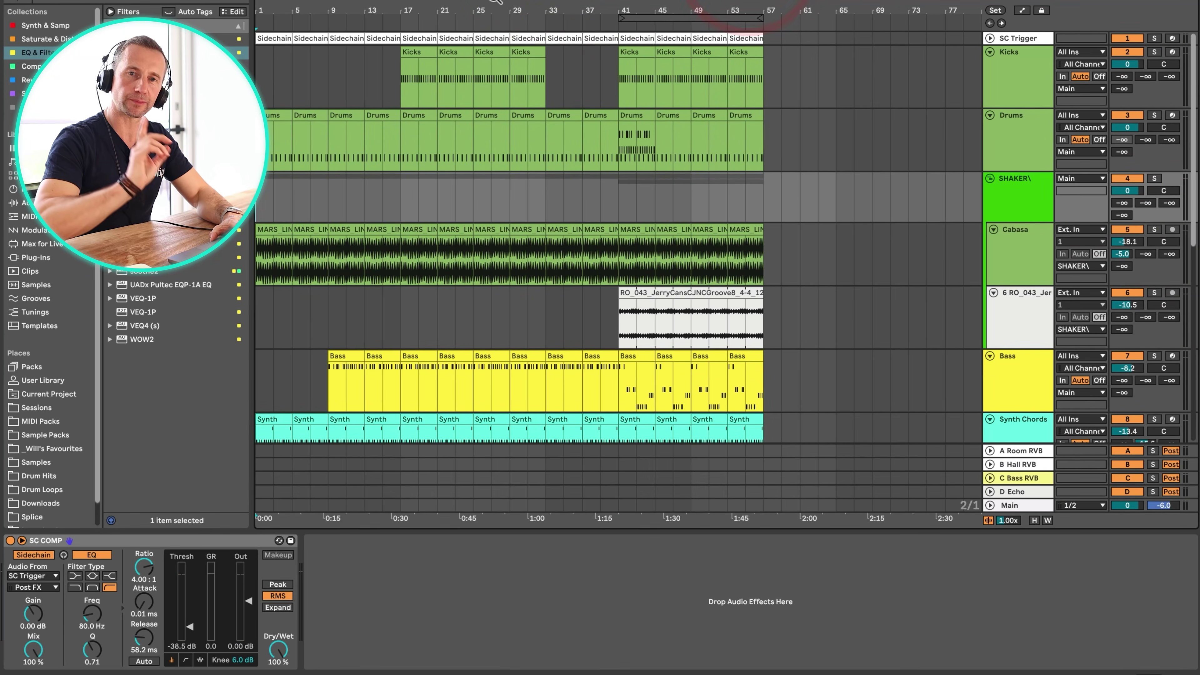
{"action": "key", "text": "space"}
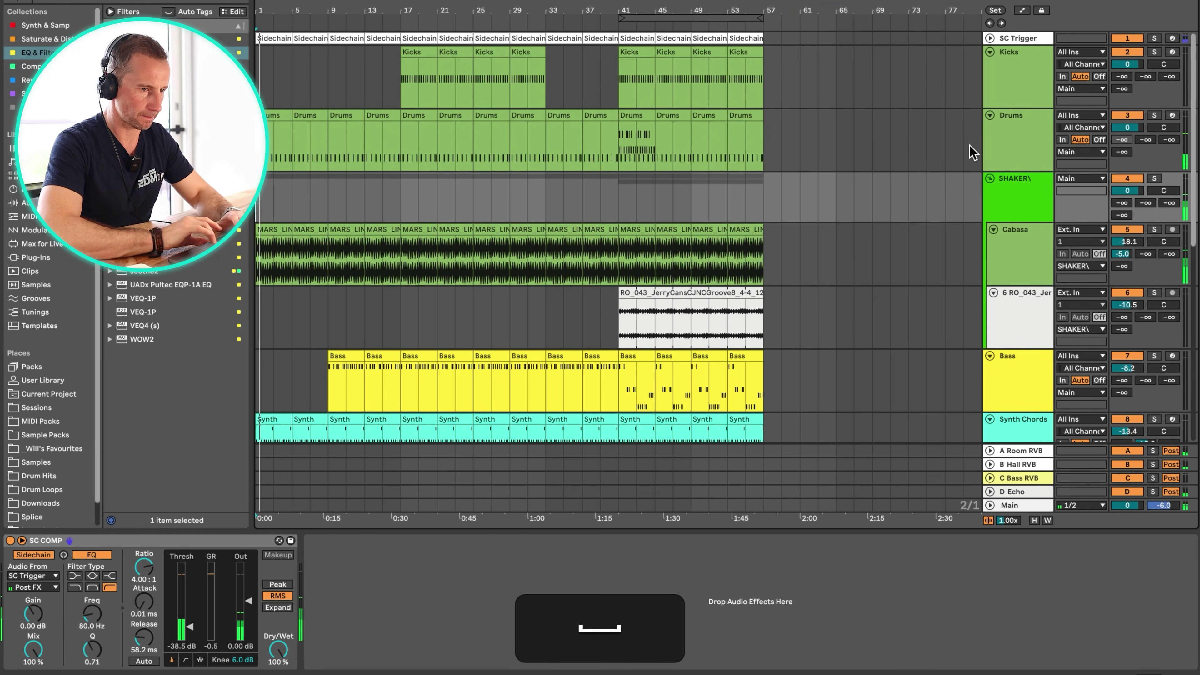
Add Auto Filter after SC COMP on the SHAKER\ group and raise its cutoff to 2.55 kHz during playback
{"action": "left_click", "coordinate": [1032, 261]}
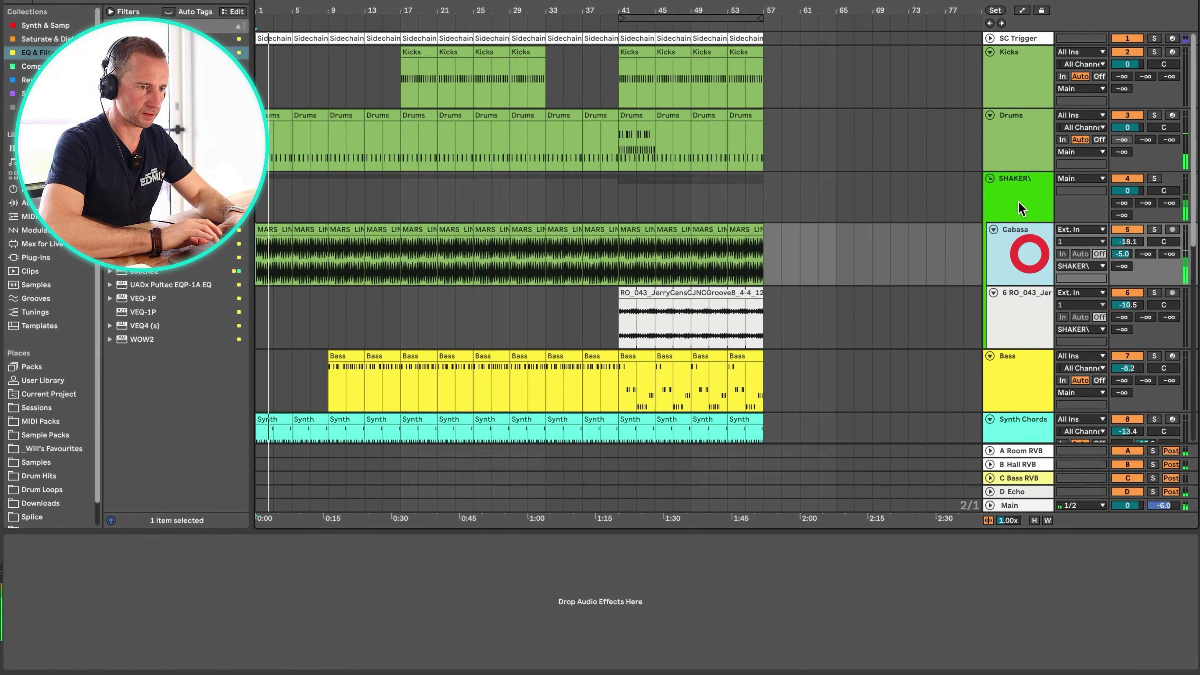
{"action": "left_click", "coordinate": [1013, 188]}
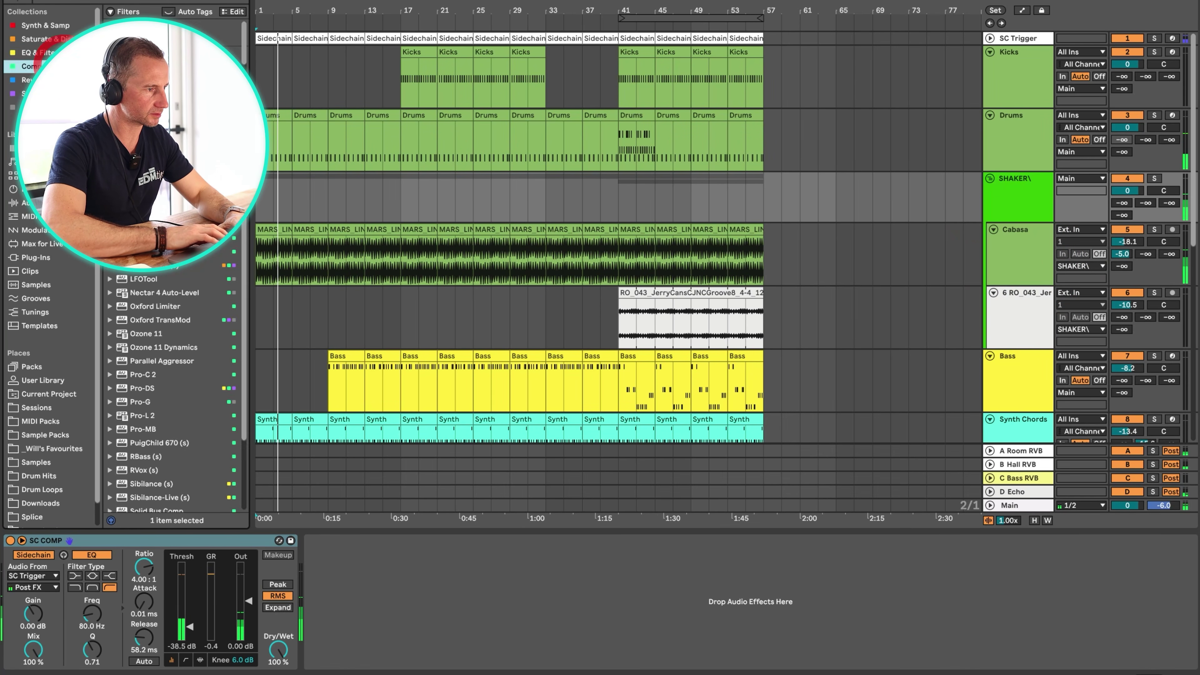
{"action": "left_click_drag", "start_coordinate": [227, 38], "coordinate": [436, 639]}
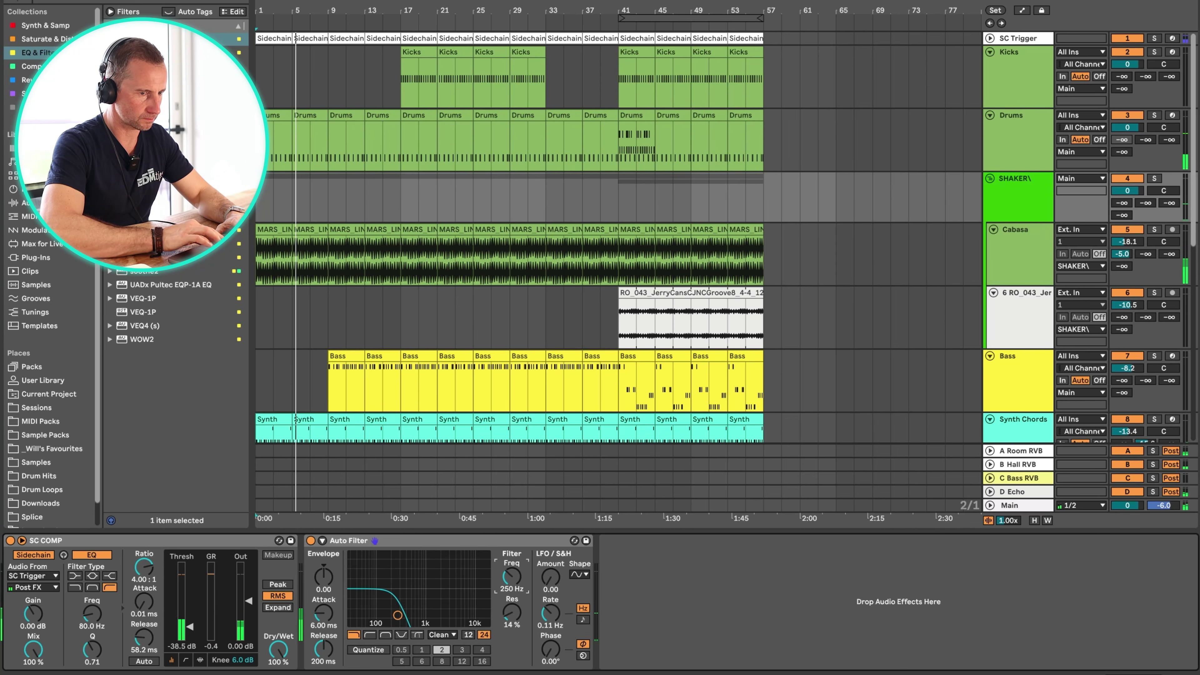
{"action": "left_click_drag", "start_coordinate": [511, 577], "coordinate": [511, 529]}
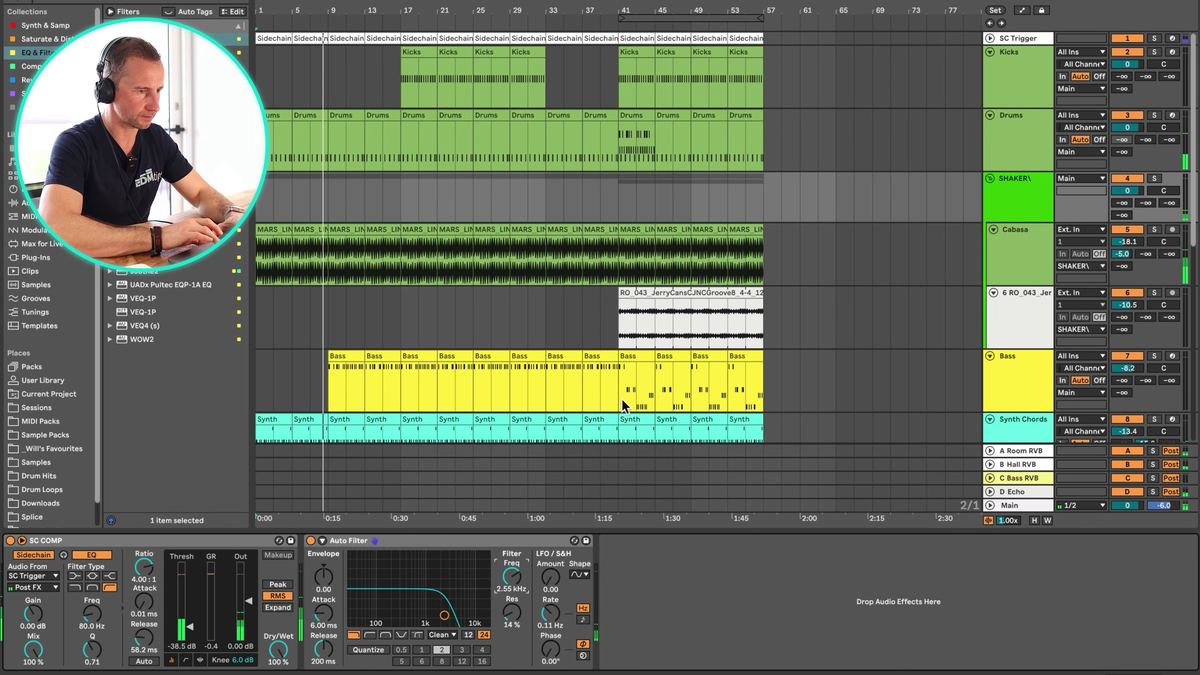
Extend the shaker loop clip back to bar 9 and open the SHAKER\ group's Auto Filter cutoff further
{"action": "left_click_drag", "start_coordinate": [623, 293], "coordinate": [328, 292]}
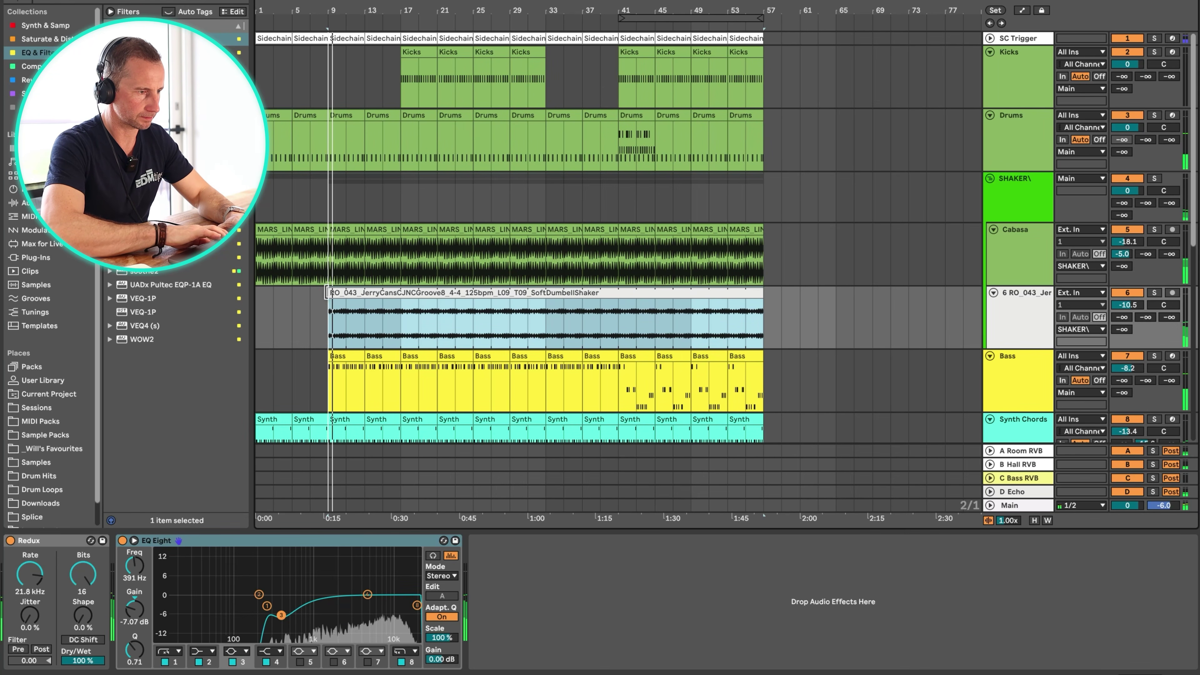
{"action": "left_click", "coordinate": [1016, 203]}
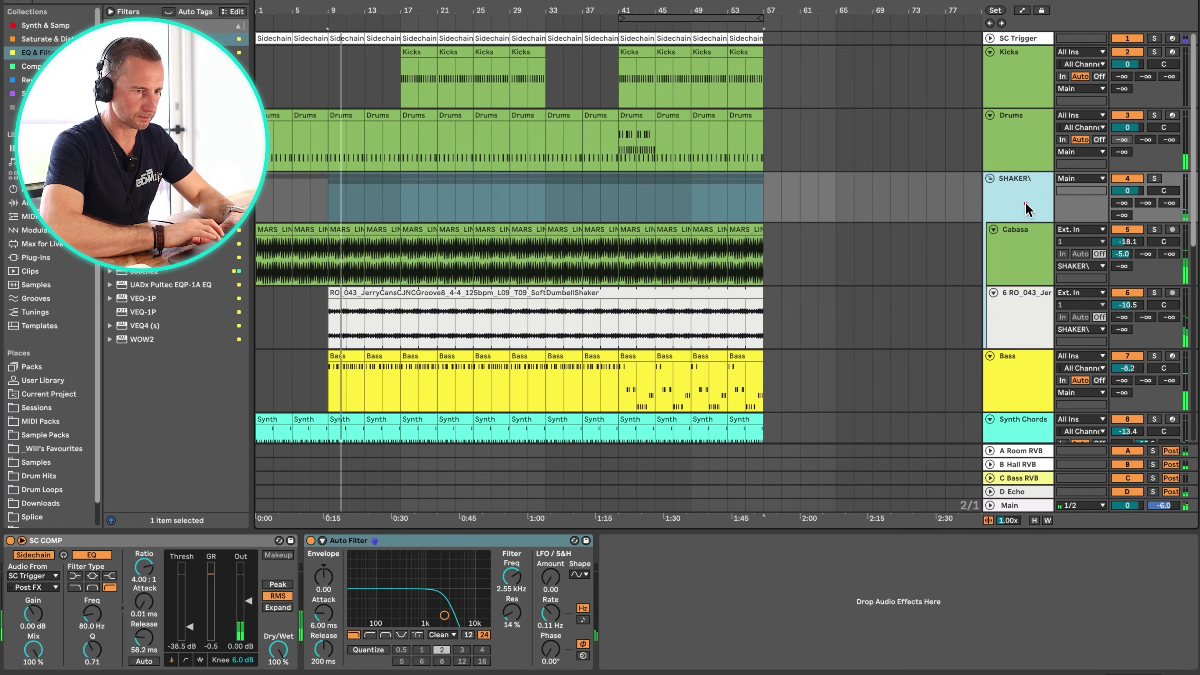
{"action": "left_click_drag", "start_coordinate": [515, 573], "coordinate": [515, 569]}
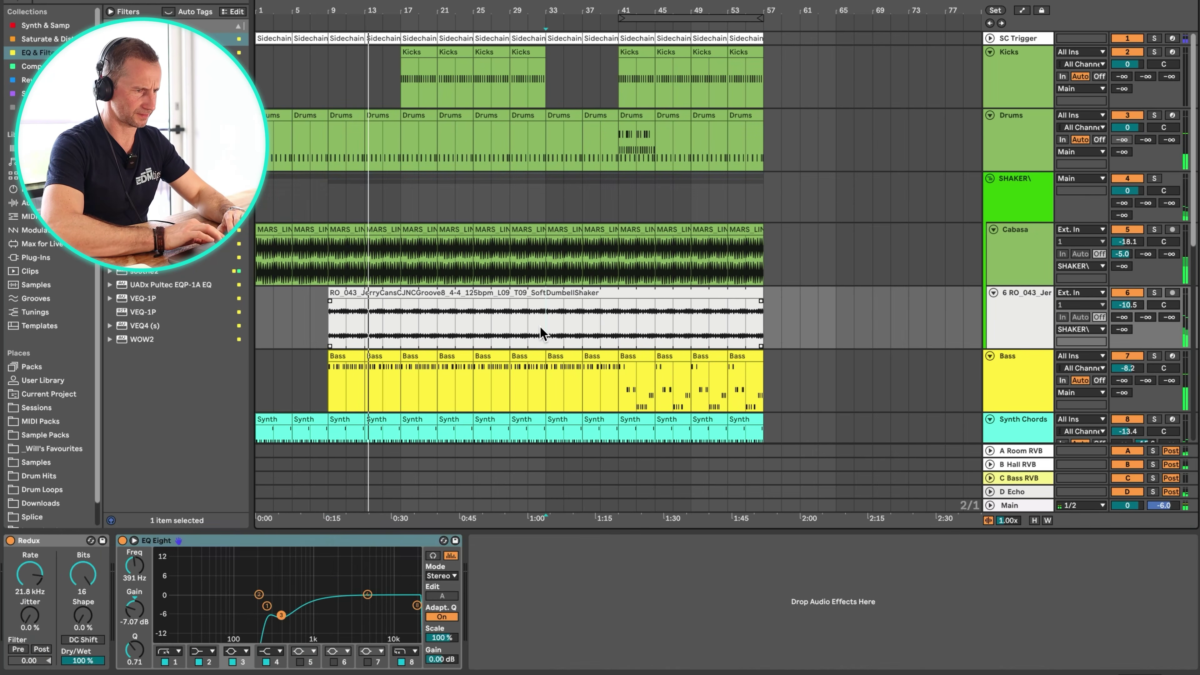
Delete the shaker loop between bars 33 and 41
{"action": "left_click_drag", "start_coordinate": [540, 326], "coordinate": [624, 325]}
{"action": "key", "text": "BackSpace"}
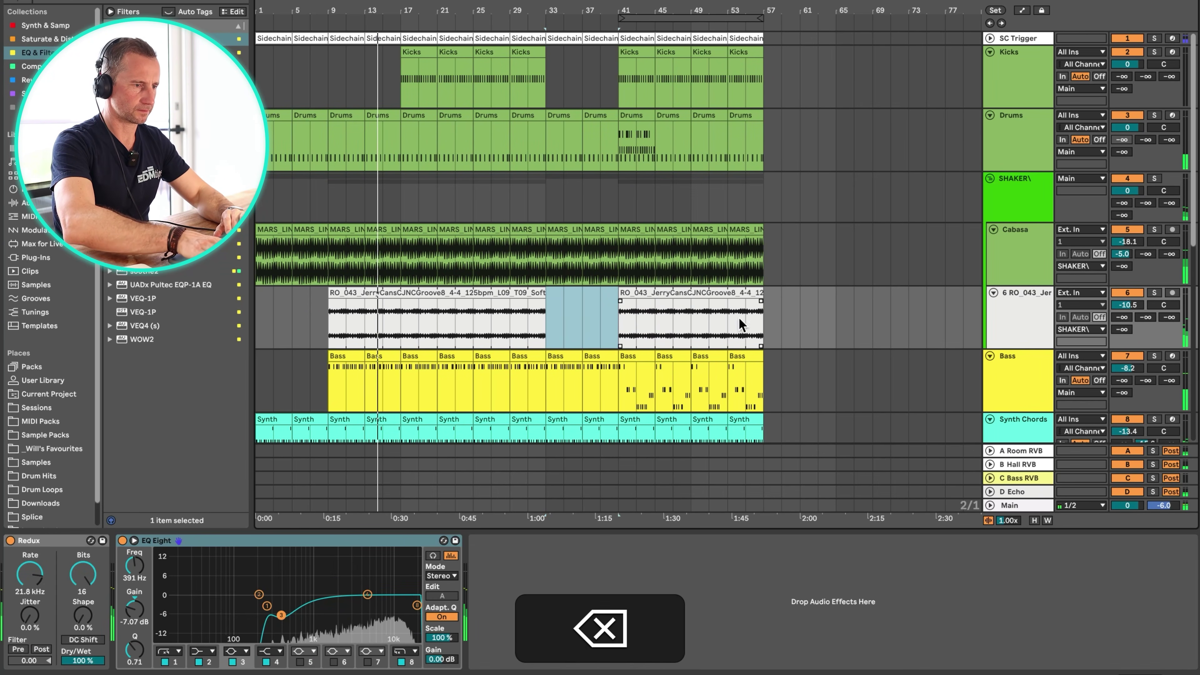
Try a Room Reverb decay of 2.01 s on return A and undo the change
{"action": "left_click", "coordinate": [1033, 443]}
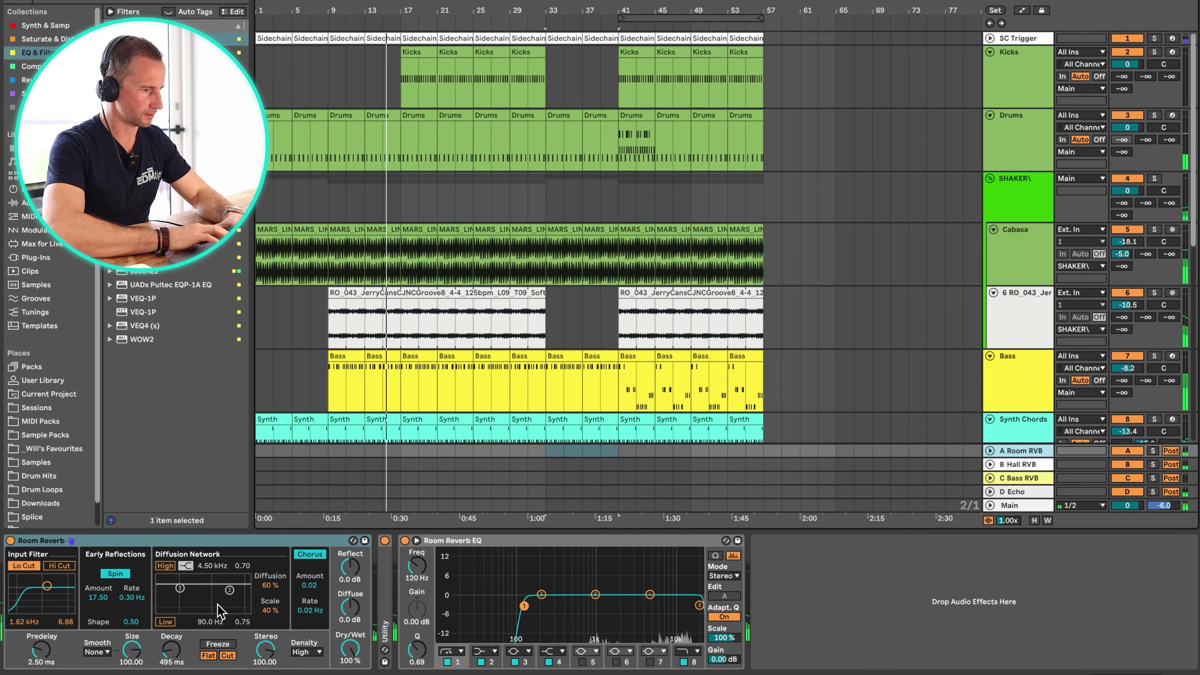
{"action": "left_click_drag", "start_coordinate": [171, 650], "coordinate": [171, 607]}
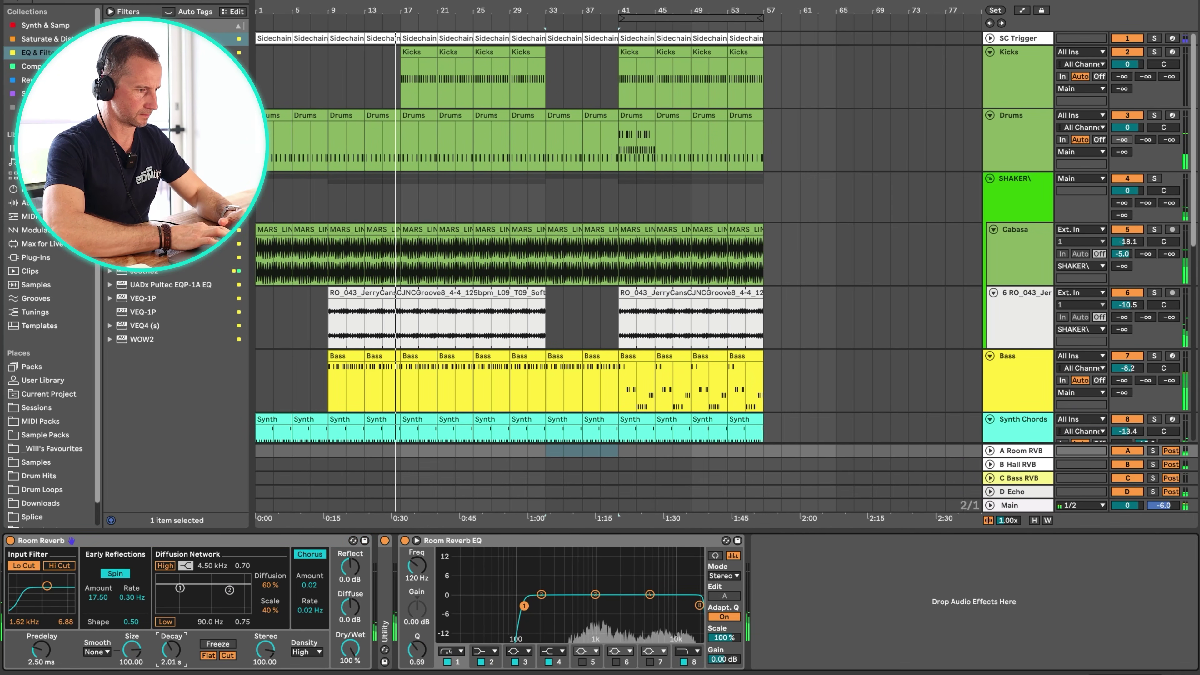
{"action": "key", "text": "super+z"}
{"action": "key", "text": "super+z"}
{"action": "key", "text": "super+z"}
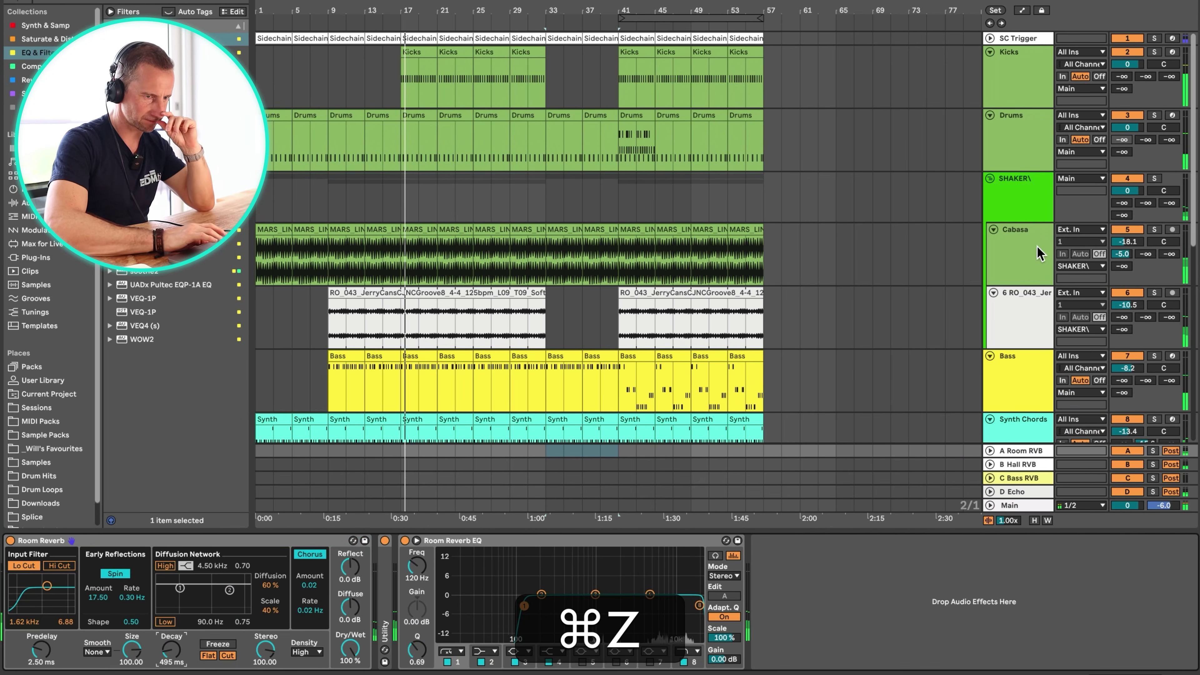
Open the SHAKER\ group's Auto Filter to 19.9 kHz and copy the bar 41 drum clip to bars 25 and 29
{"action": "left_click", "coordinate": [1007, 209]}
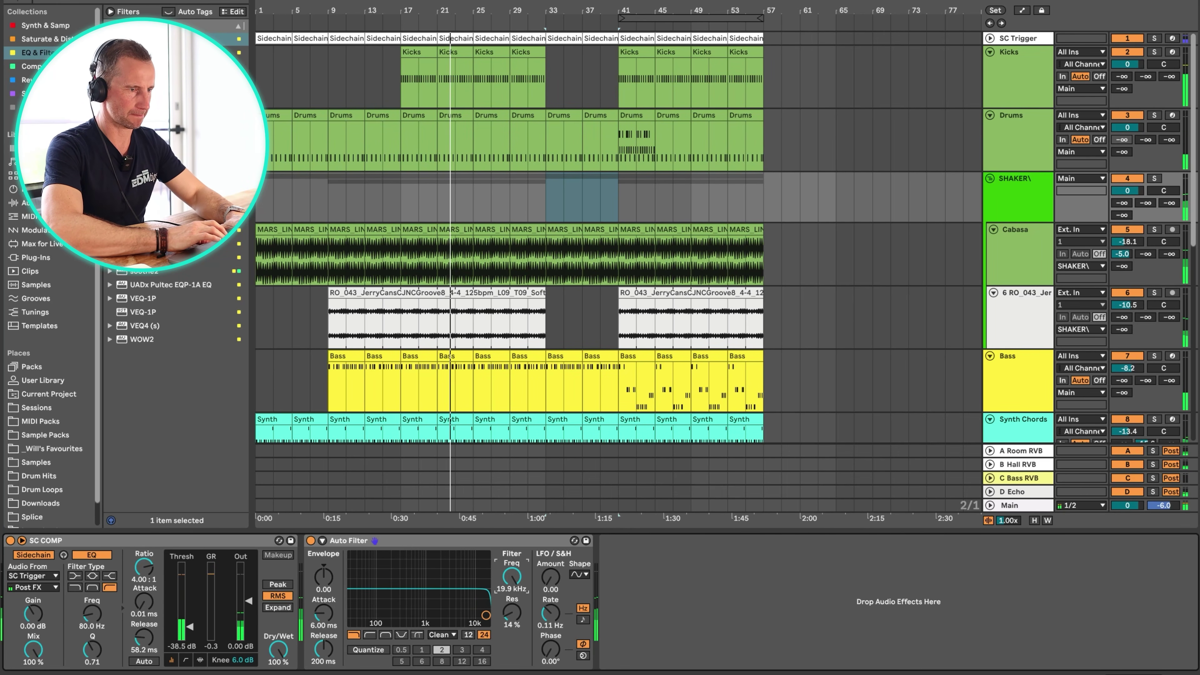
{"action": "left_click_drag", "start_coordinate": [635, 114], "coordinate": [490, 121]}
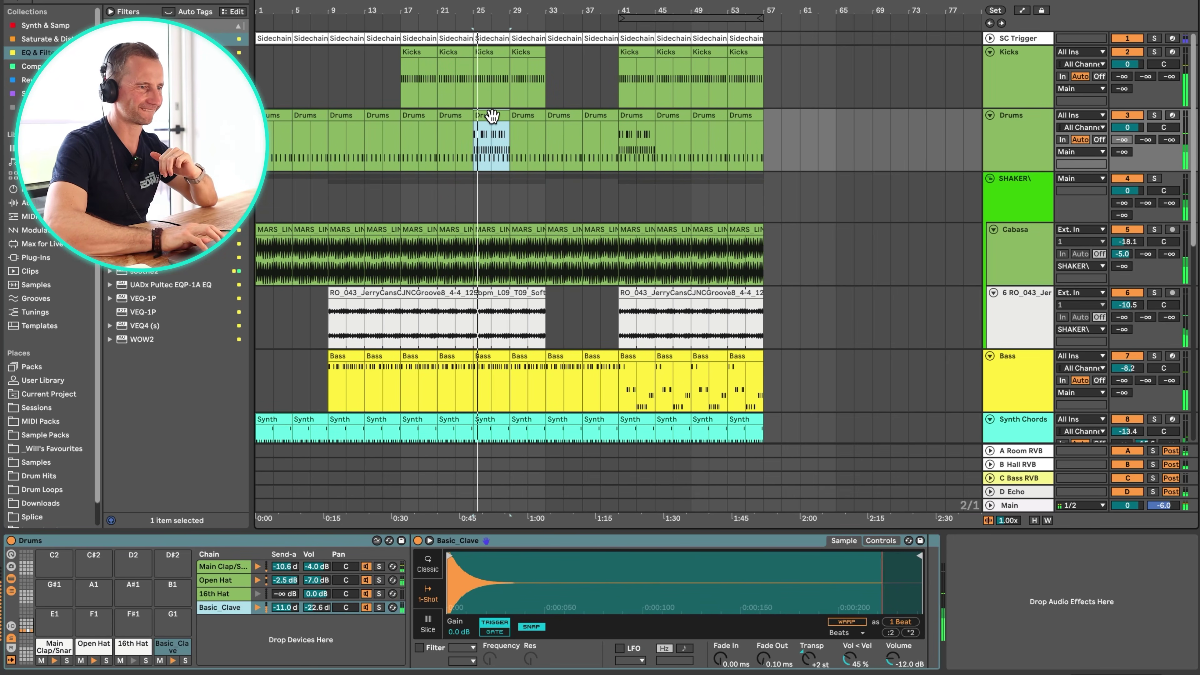
{"action": "key", "text": "super+d"}
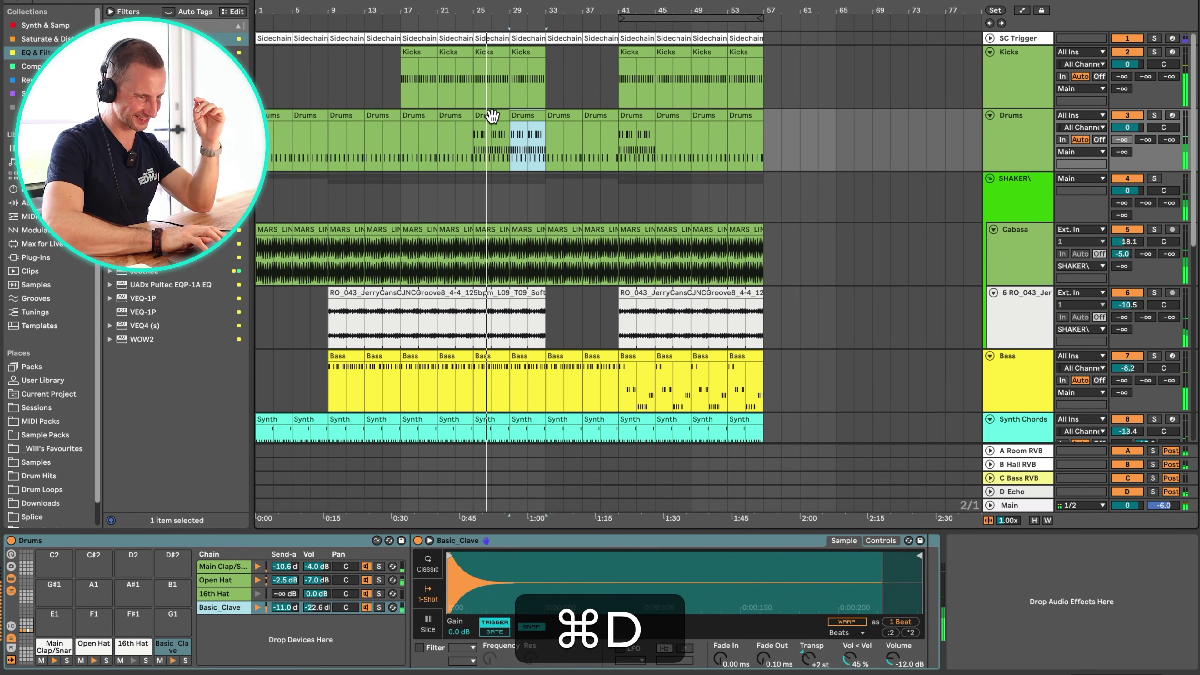
Raise the Hall Reverb decay on return B to 27.8 s as the break plays
{"action": "left_click", "coordinate": [1015, 438]}
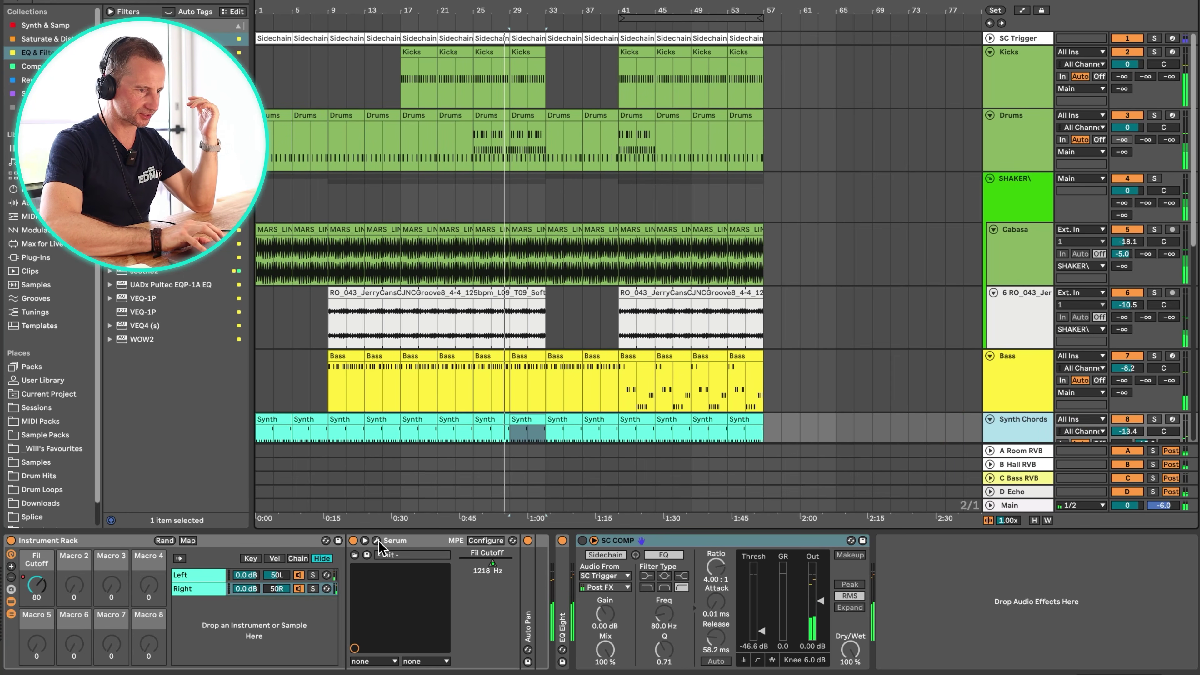
{"action": "left_click", "coordinate": [1012, 468]}
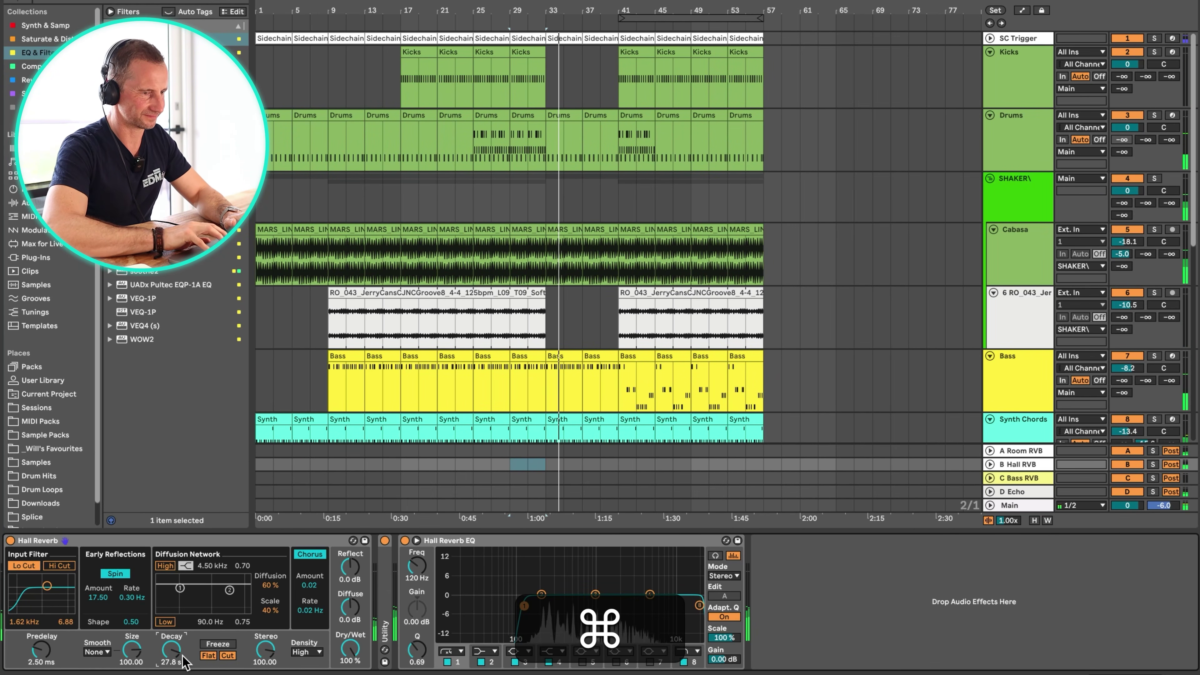
{"action": "scroll", "coordinate": [912, 146], "scroll_direction": "down", "scroll_amount": 10}
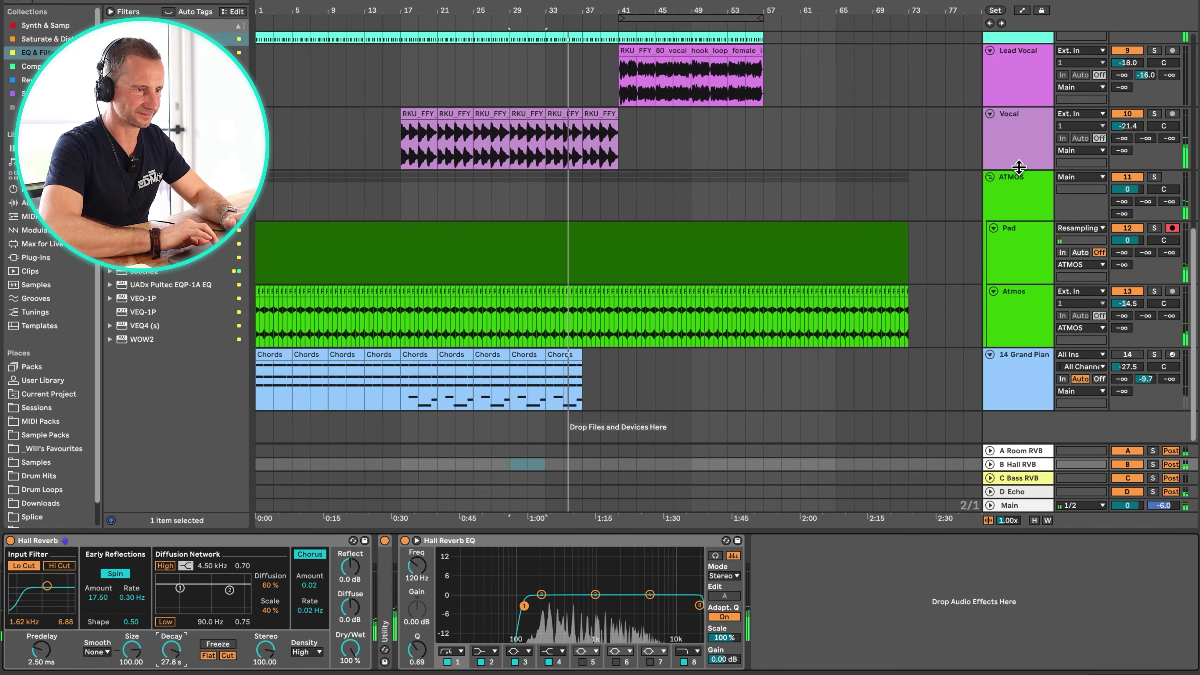
{"action": "scroll", "coordinate": [1019, 167], "scroll_direction": "up", "scroll_amount": 1}
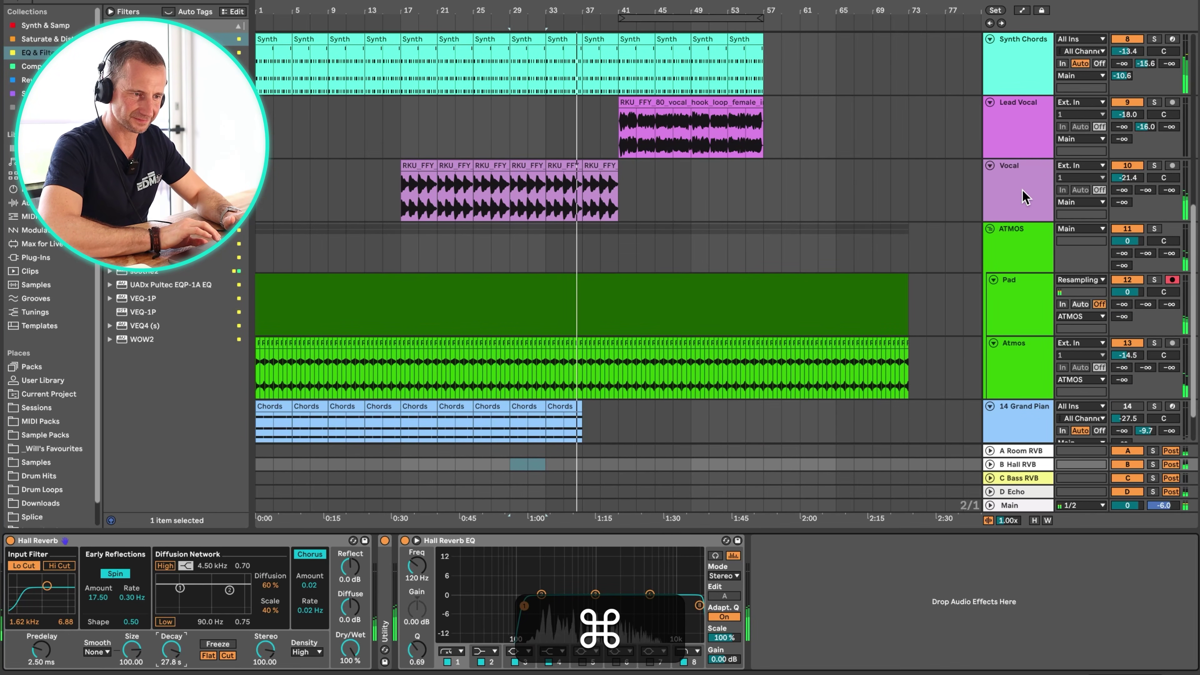
{"action": "scroll", "coordinate": [1023, 196], "scroll_direction": "up", "scroll_amount": 10}
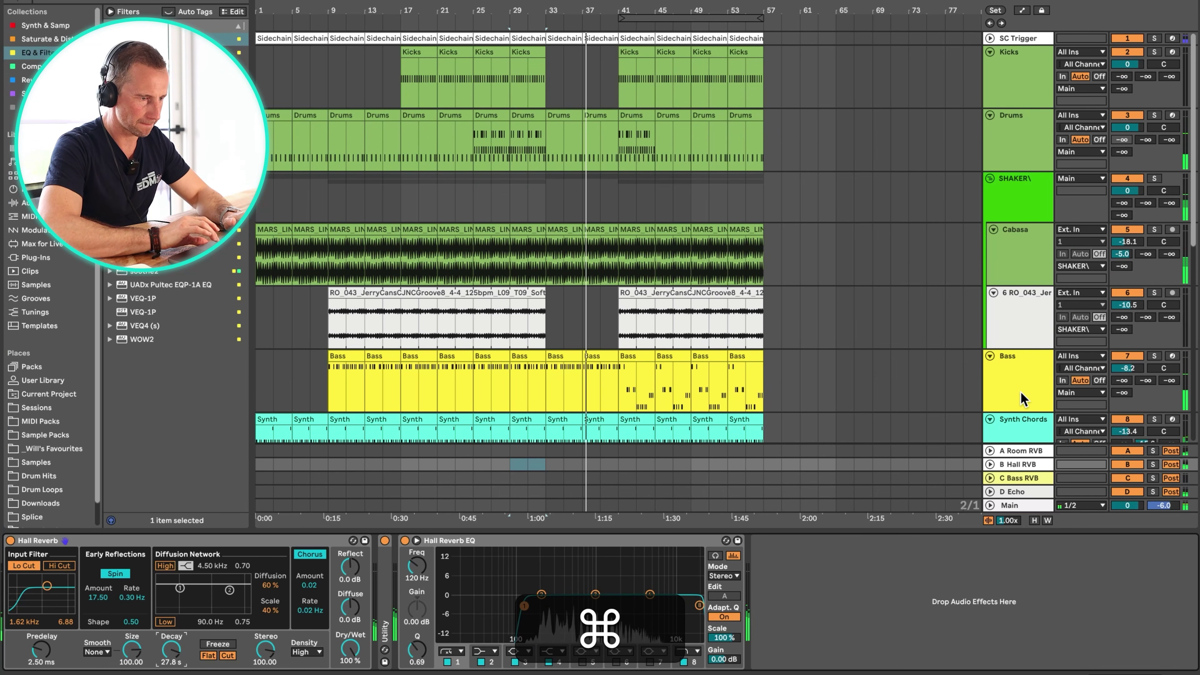
Dip the Bass volume to -11.2 dB before the drop, then restore it to -8.2 dB with Hall Reverb decay at 3.79 s
{"action": "left_click", "coordinate": [1128, 368]}
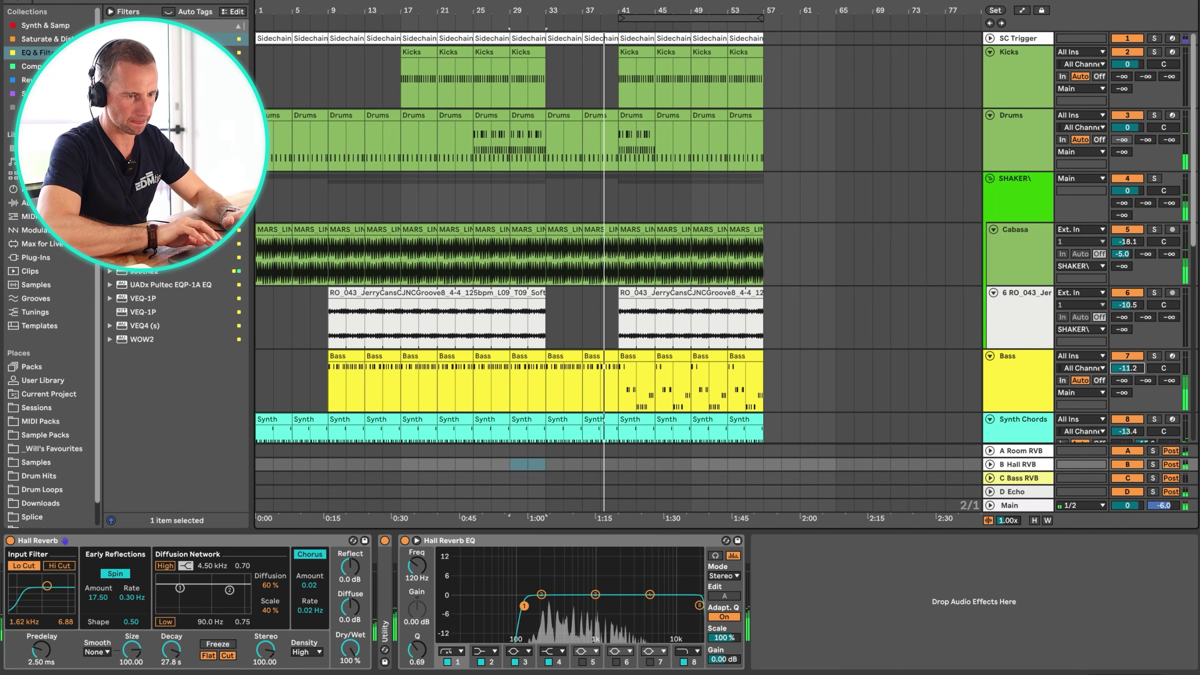
{"action": "left_click_drag", "start_coordinate": [1128, 368], "coordinate": [1127, 375]}
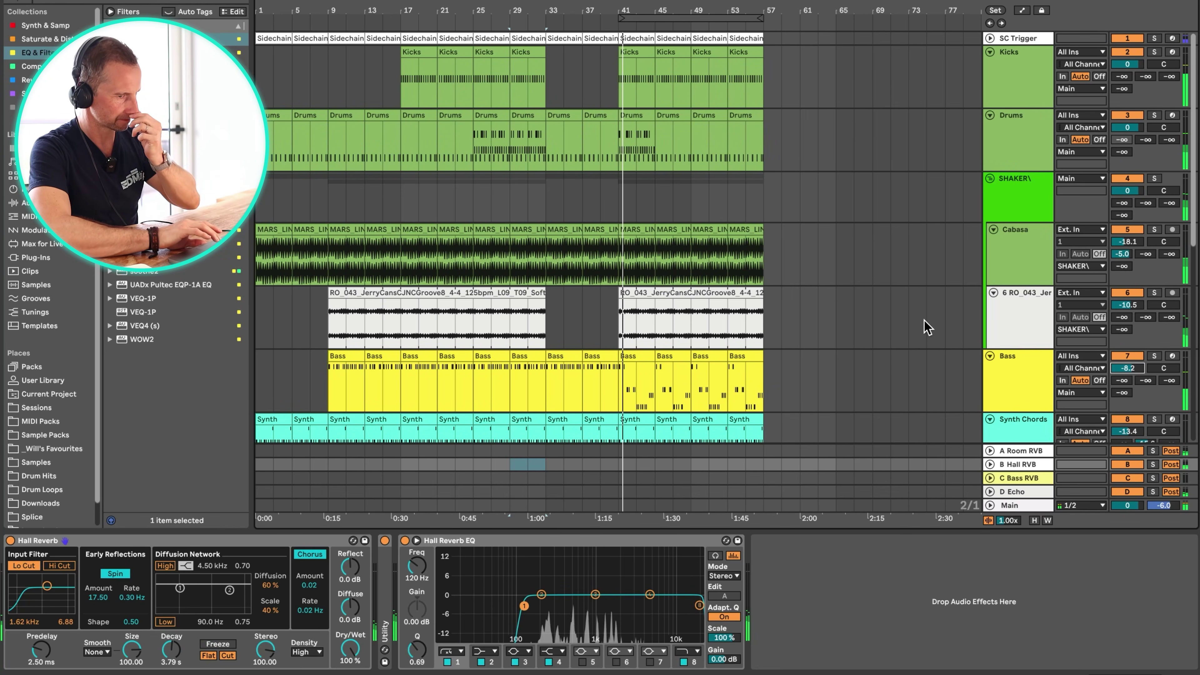
Lower the Lead Vocal track volume to -20.0 dB
{"action": "scroll", "coordinate": [967, 243], "scroll_direction": "down", "scroll_amount": 10}
{"action": "scroll", "coordinate": [1035, 245], "scroll_direction": "up", "scroll_amount": 5}
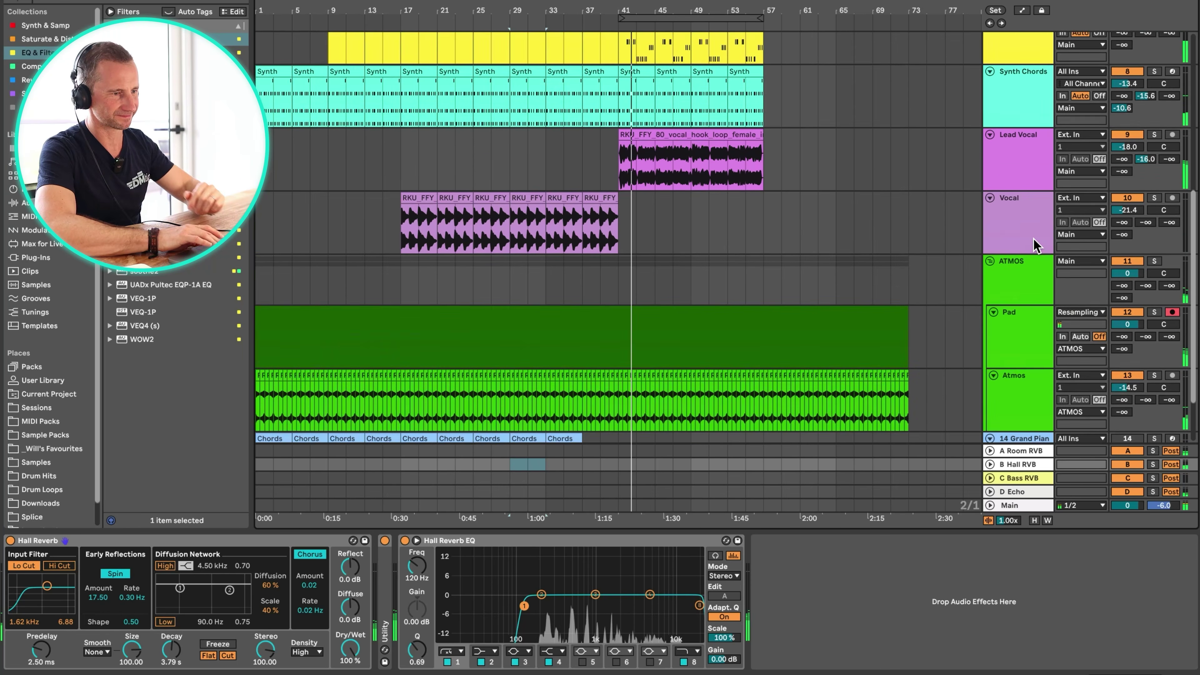
{"action": "left_click", "coordinate": [1120, 175]}
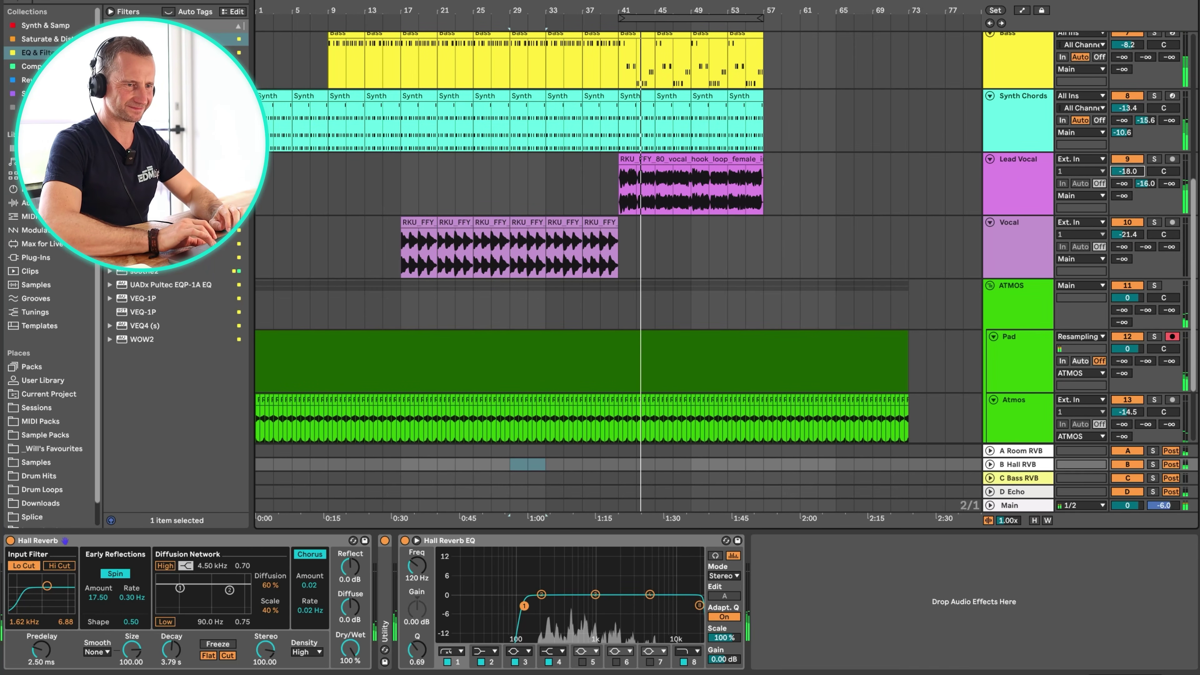
Duplicate the last Vocal clip four times to carry the vocal loop through the drop to bar 57
{"action": "left_click", "coordinate": [594, 225]}
{"action": "key", "text": "super+d"}
{"action": "key", "text": "super+d"}
{"action": "key", "text": "super+d"}
{"action": "key", "text": "super+d"}
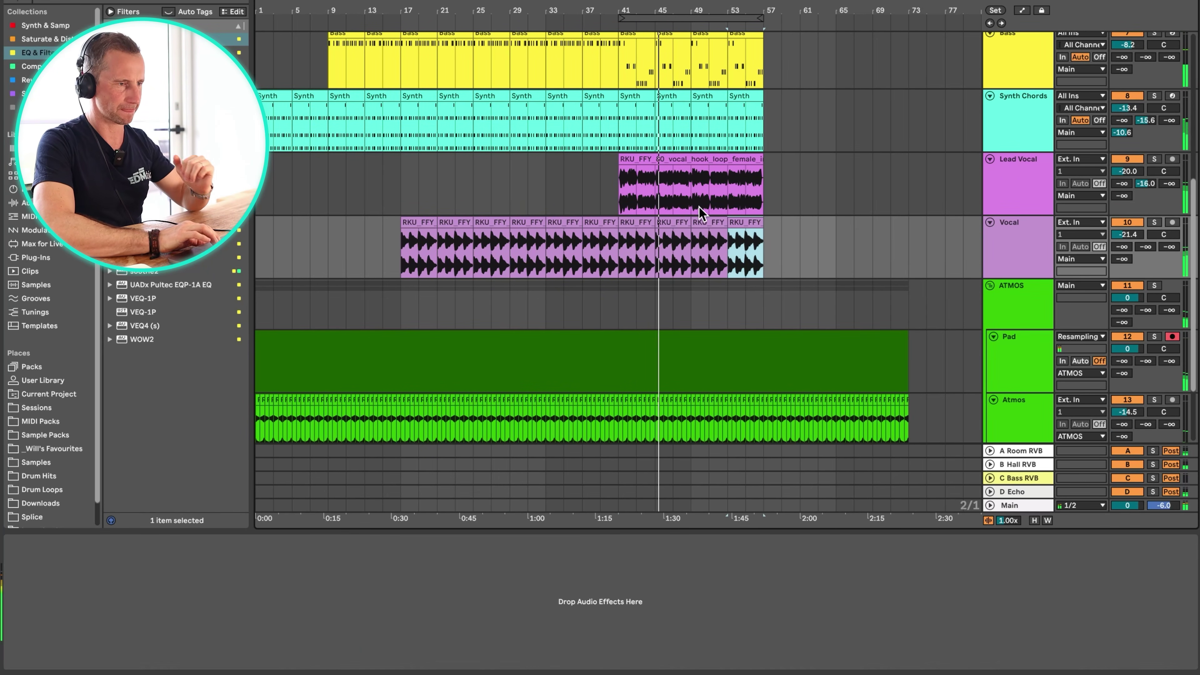
Duplicate the bar 41 drum clip three times to fill the drop up to bar 57
{"action": "scroll", "coordinate": [695, 204], "scroll_direction": "up", "scroll_amount": 10}
{"action": "left_click", "coordinate": [631, 115]}
{"action": "key", "text": "super+d"}
{"action": "key", "text": "super+d"}
{"action": "key", "text": "super+d"}
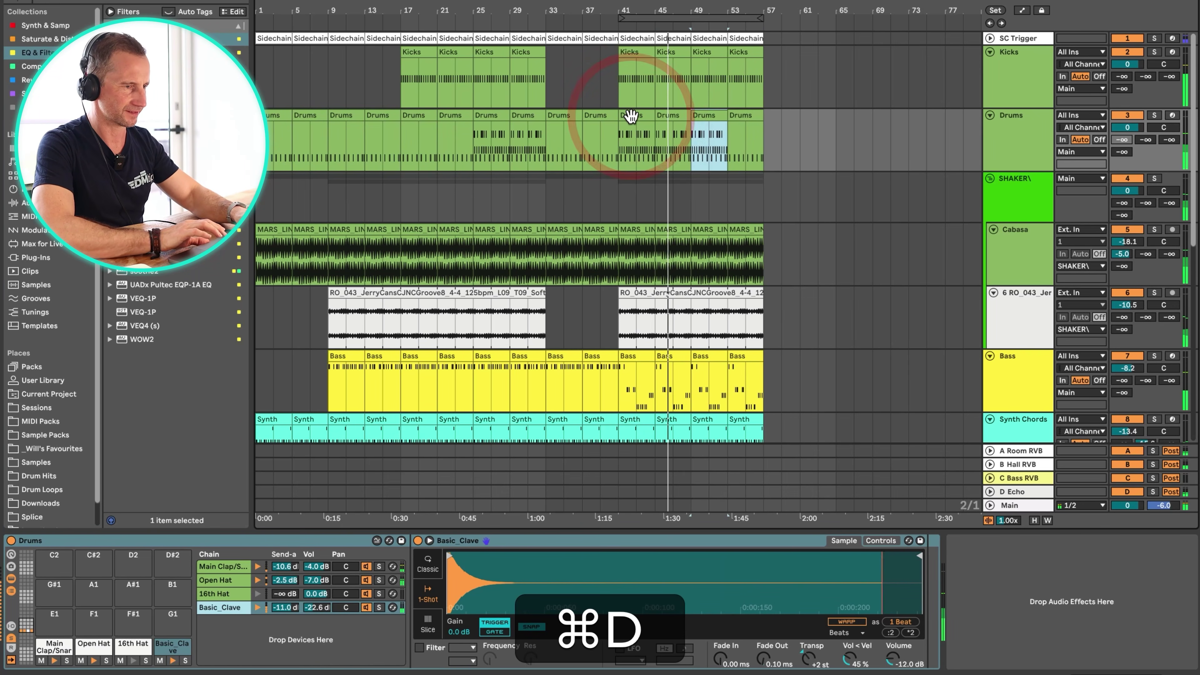
Copy the last Chords clip to bar 49, then activate the Grand Piano track and set its volume to -24.4 dB
{"action": "scroll", "coordinate": [817, 166], "scroll_direction": "down", "scroll_amount": 10}
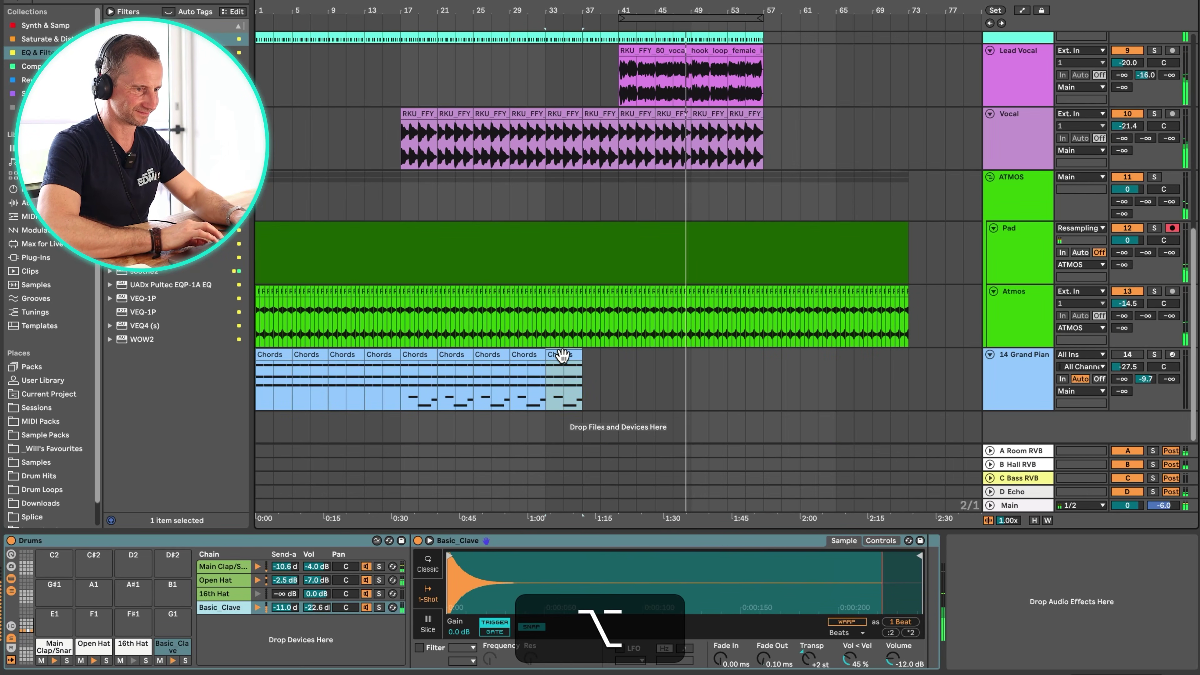
{"action": "left_click_drag", "start_coordinate": [567, 364], "coordinate": [711, 365]}
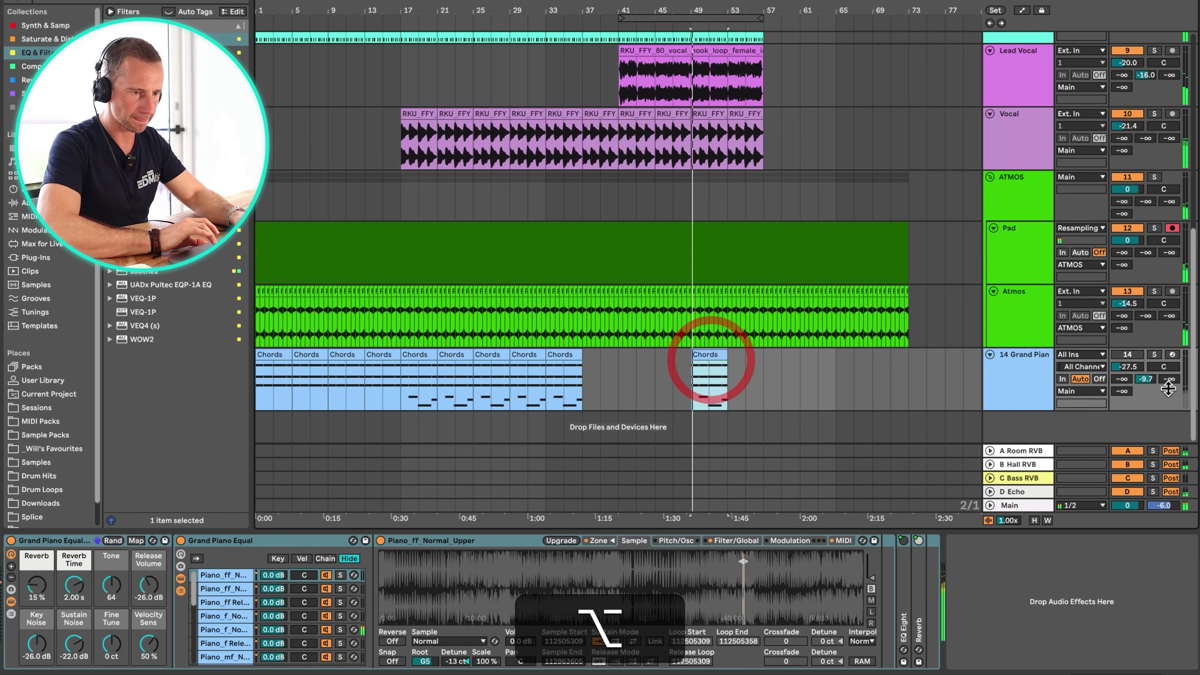
{"action": "left_click", "coordinate": [1129, 355]}
{"action": "left_click_drag", "start_coordinate": [1134, 367], "coordinate": [1134, 379]}
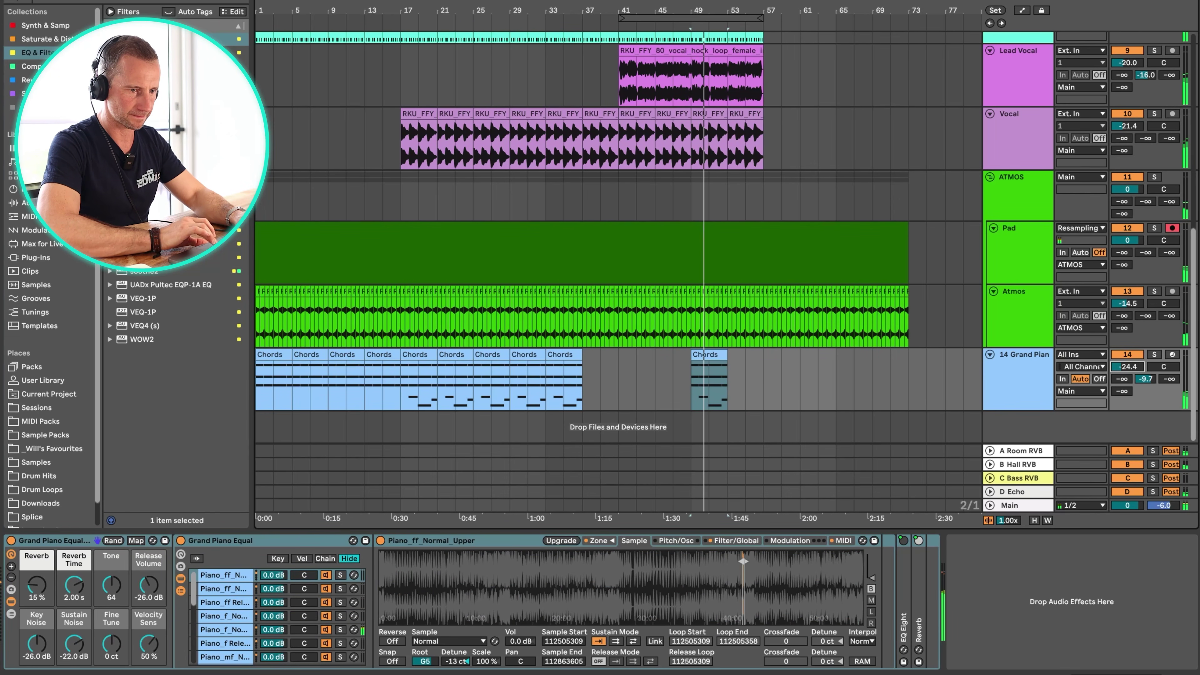
Duplicate the bar 49 Chords clip to bar 53 and select the Grand Piano track
{"action": "left_click", "coordinate": [718, 357]}
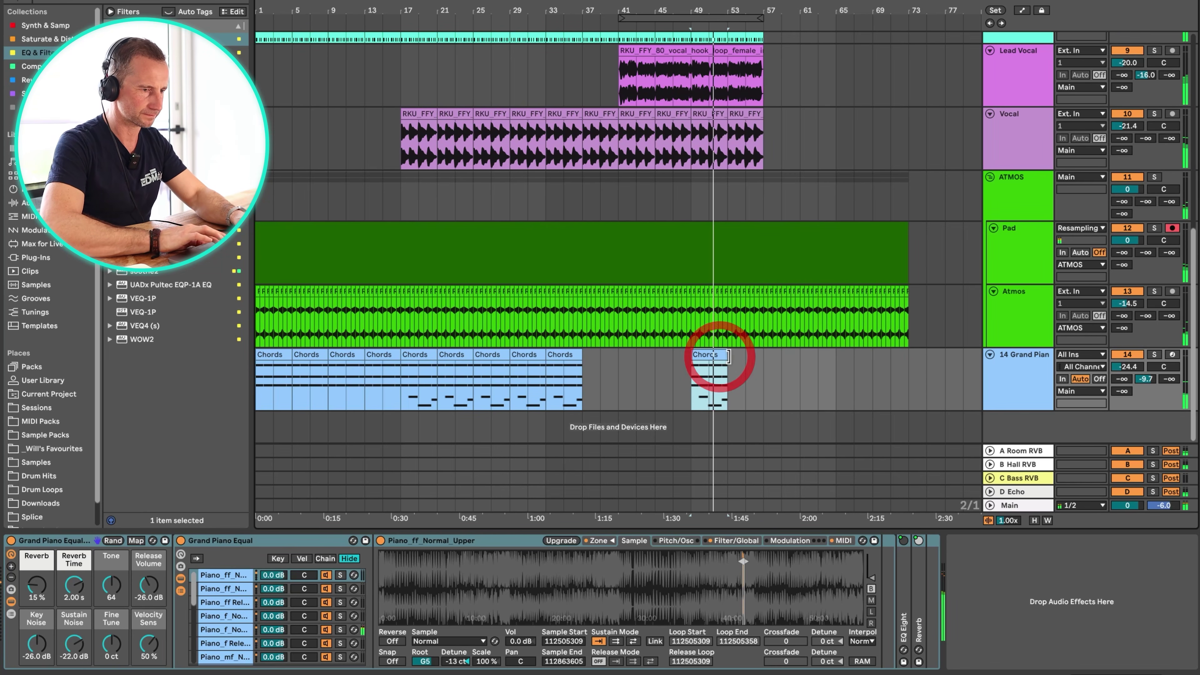
{"action": "key", "text": "super+d"}
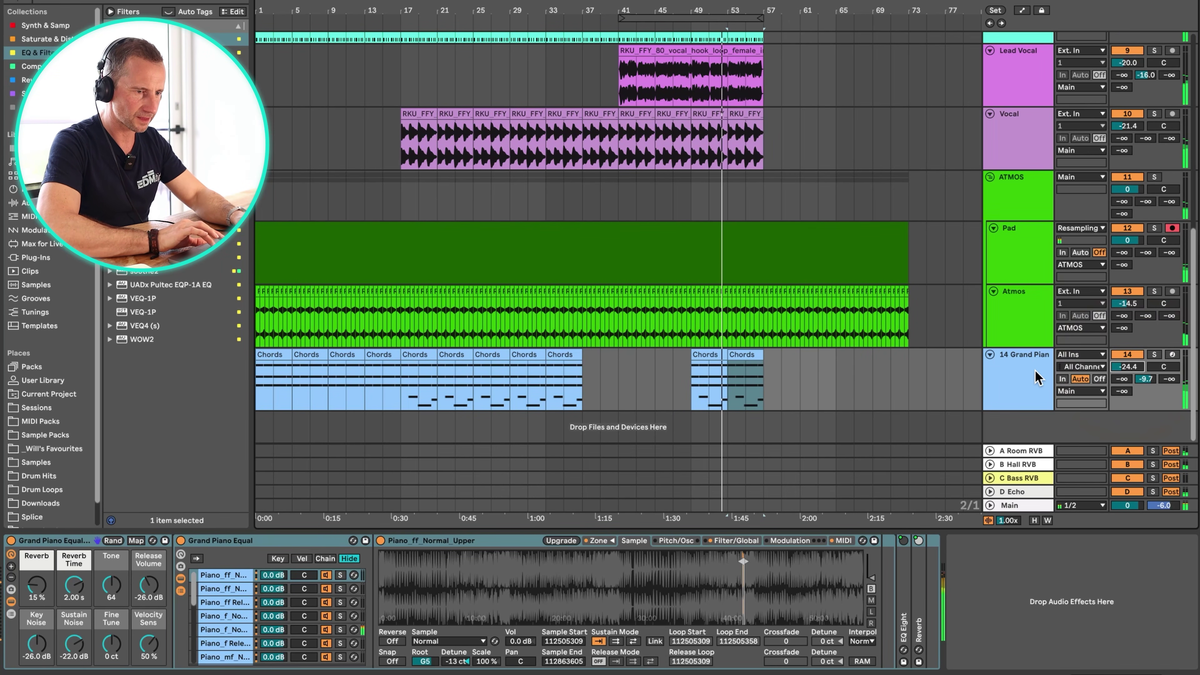
{"action": "left_click", "coordinate": [1021, 375]}
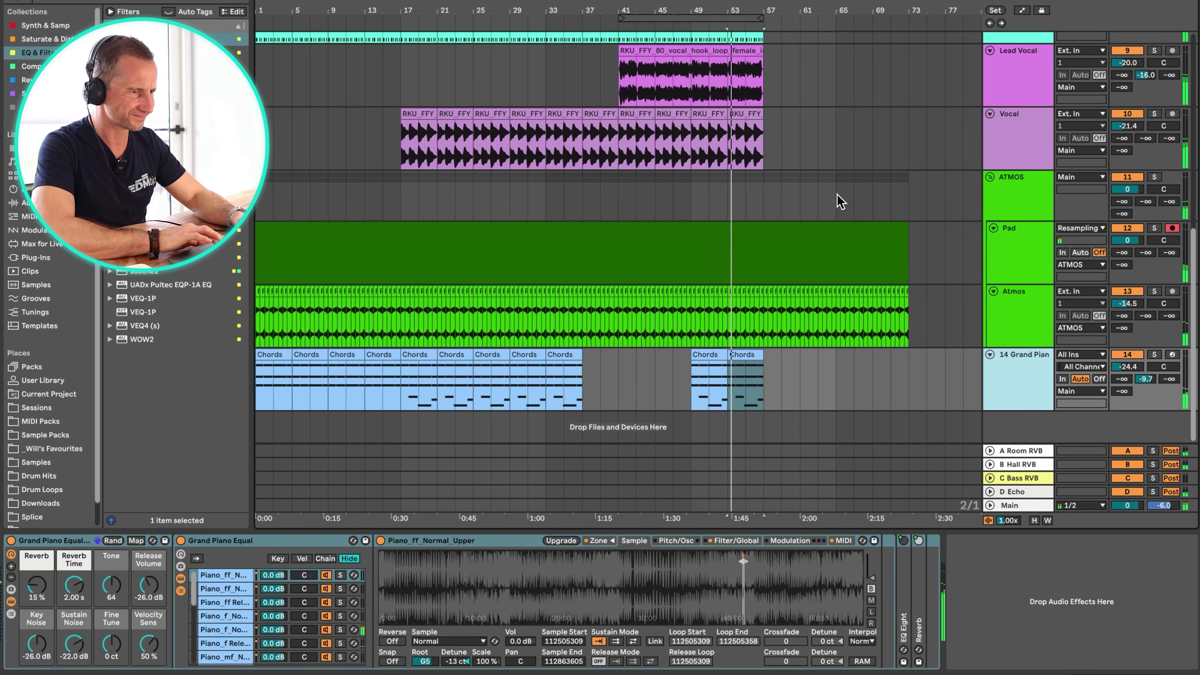
Lower the Auto Filter frequency on the Piano track to 1.22 kHz
{"action": "scroll", "coordinate": [838, 201], "scroll_direction": "up", "scroll_amount": 10}
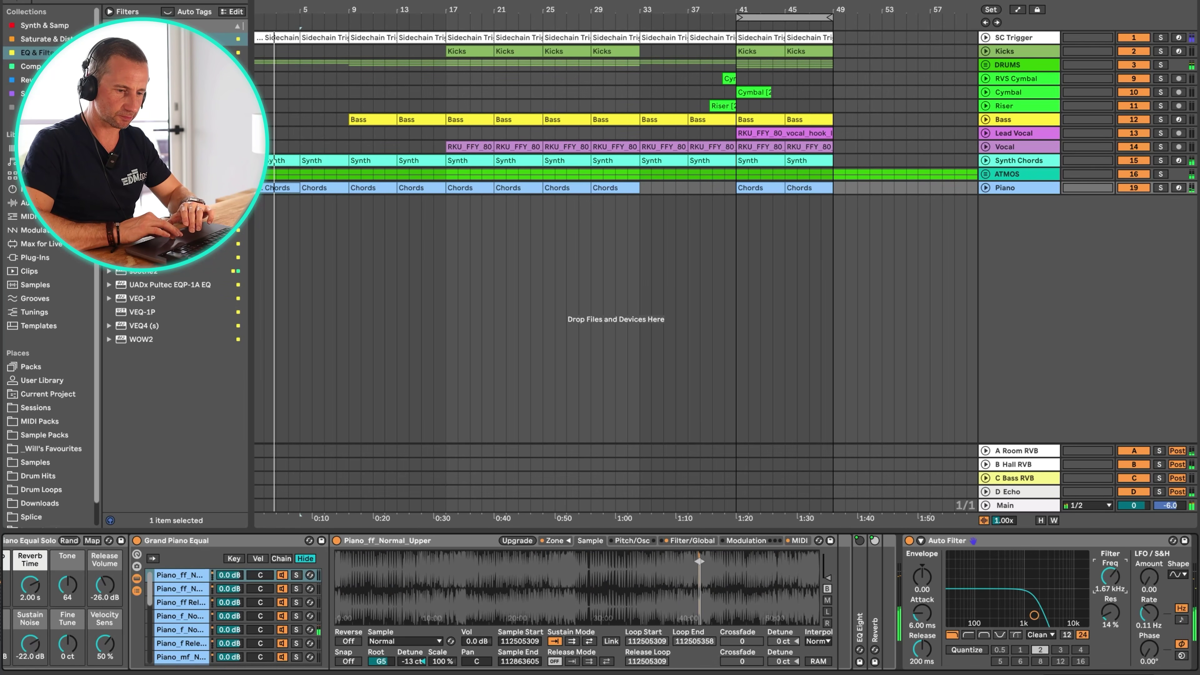
{"action": "mouse_move", "coordinate": [1117, 597]}
{"action": "left_mouse_down"}
{"action": "mouse_move", "coordinate": [1117, 585]}
{"action": "mouse_move", "coordinate": [1118, 595]}
{"action": "left_mouse_up"}
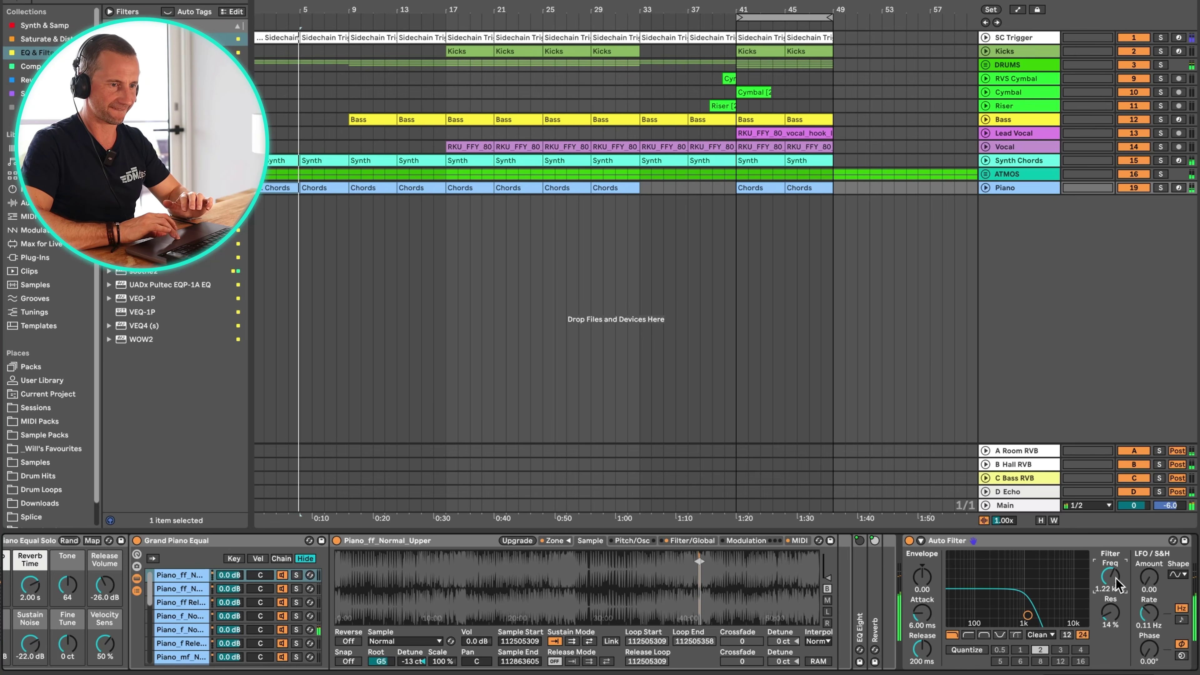
{"action": "left_click", "coordinate": [1030, 67]}
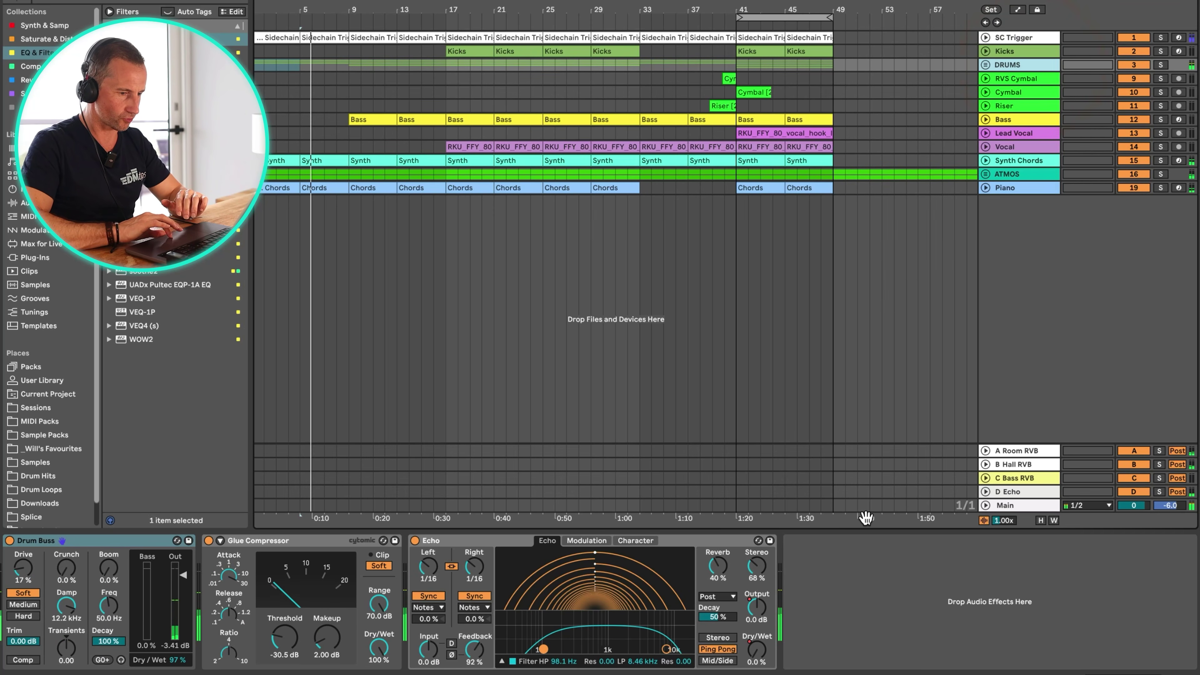
{"action": "left_click", "coordinate": [755, 666]}
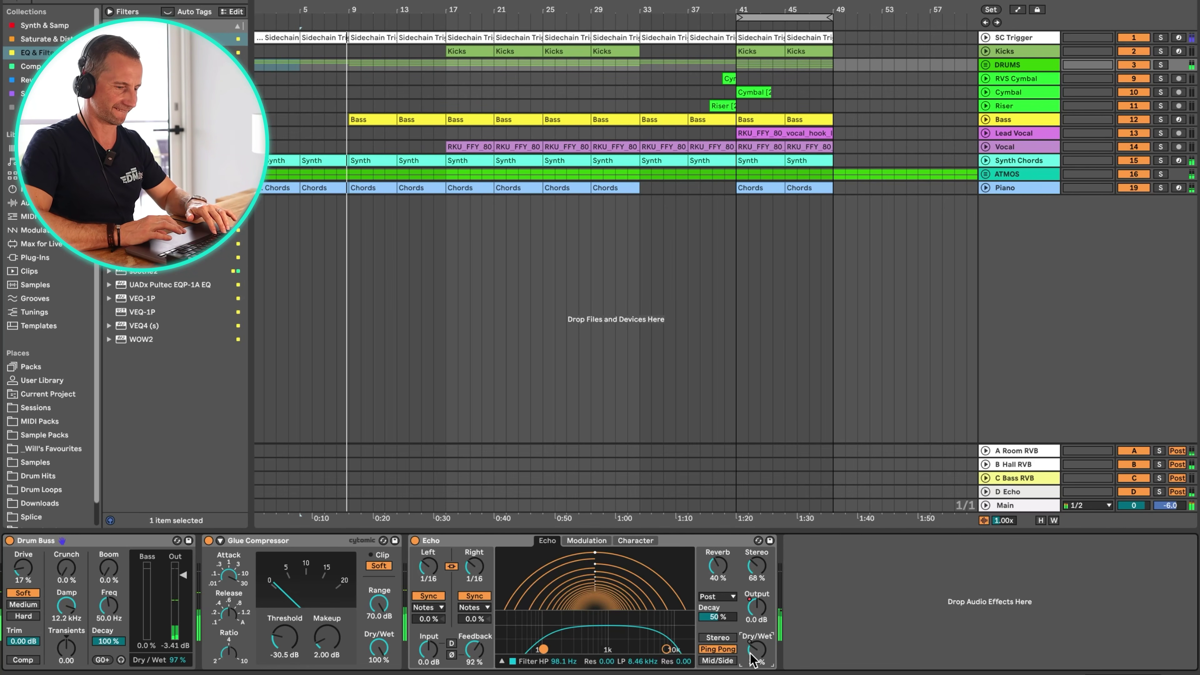
{"action": "key", "text": "super+z"}
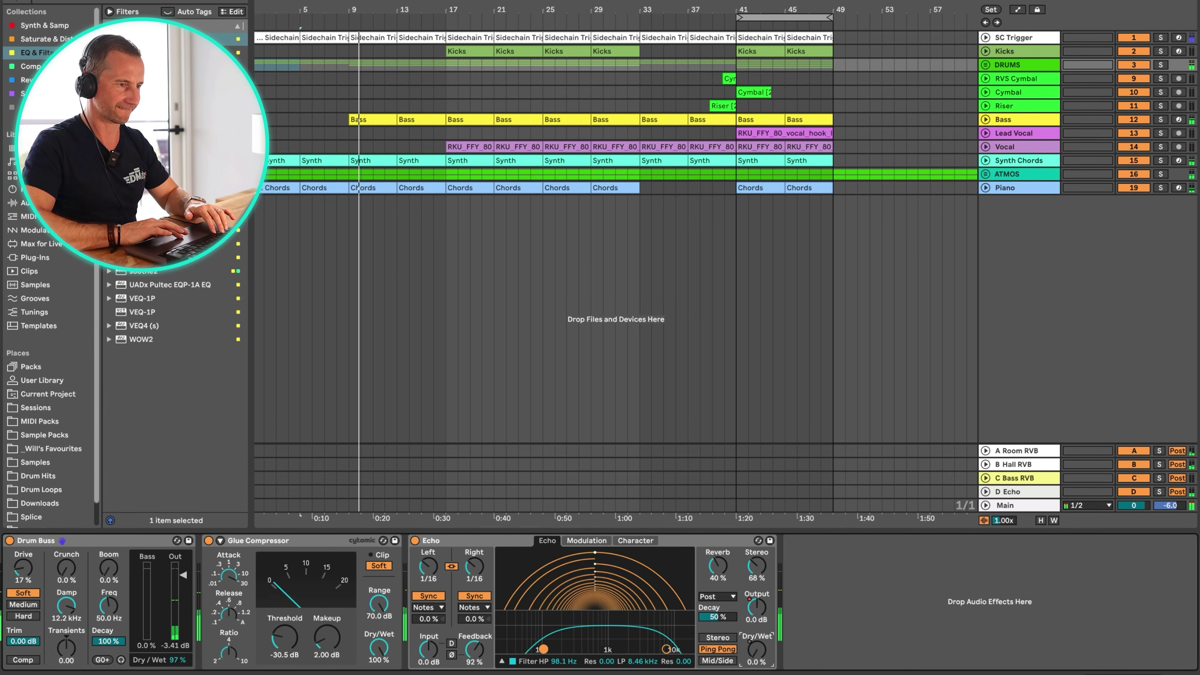
Show the automation of the Bass track's EQ Eight band 1 frequency and drop the curve abruptly to its low end at bar 17
{"action": "left_click", "coordinate": [1003, 119]}
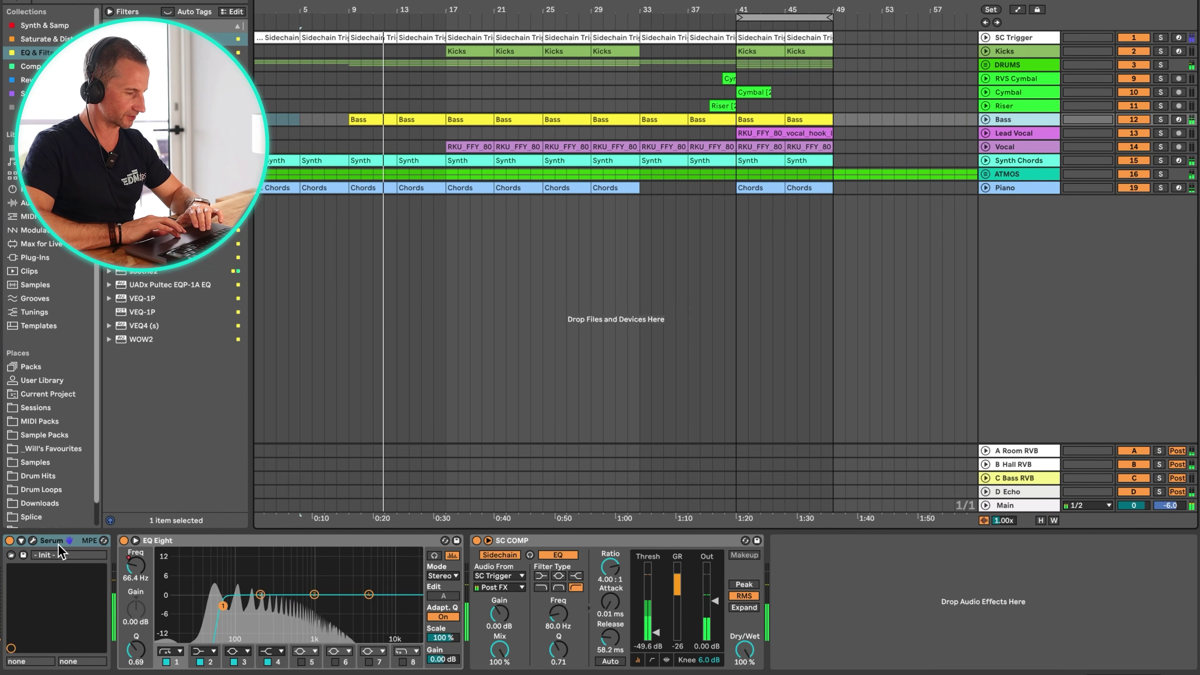
{"action": "right_click", "coordinate": [134, 568]}
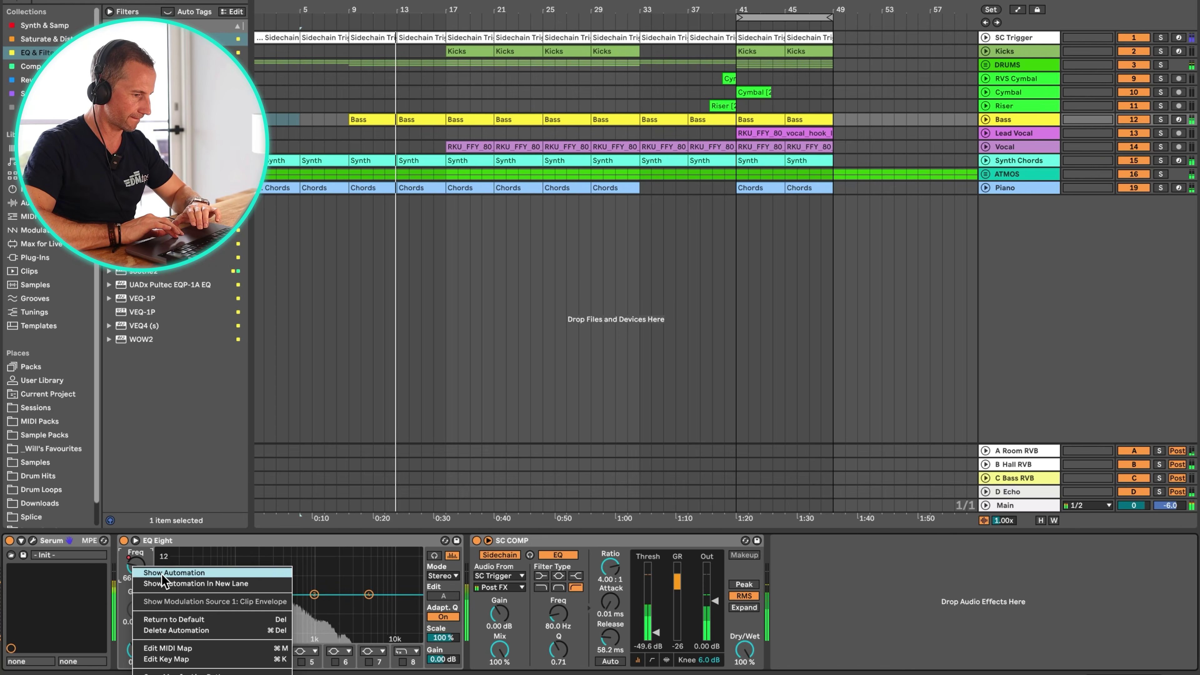
{"action": "left_click", "coordinate": [163, 574]}
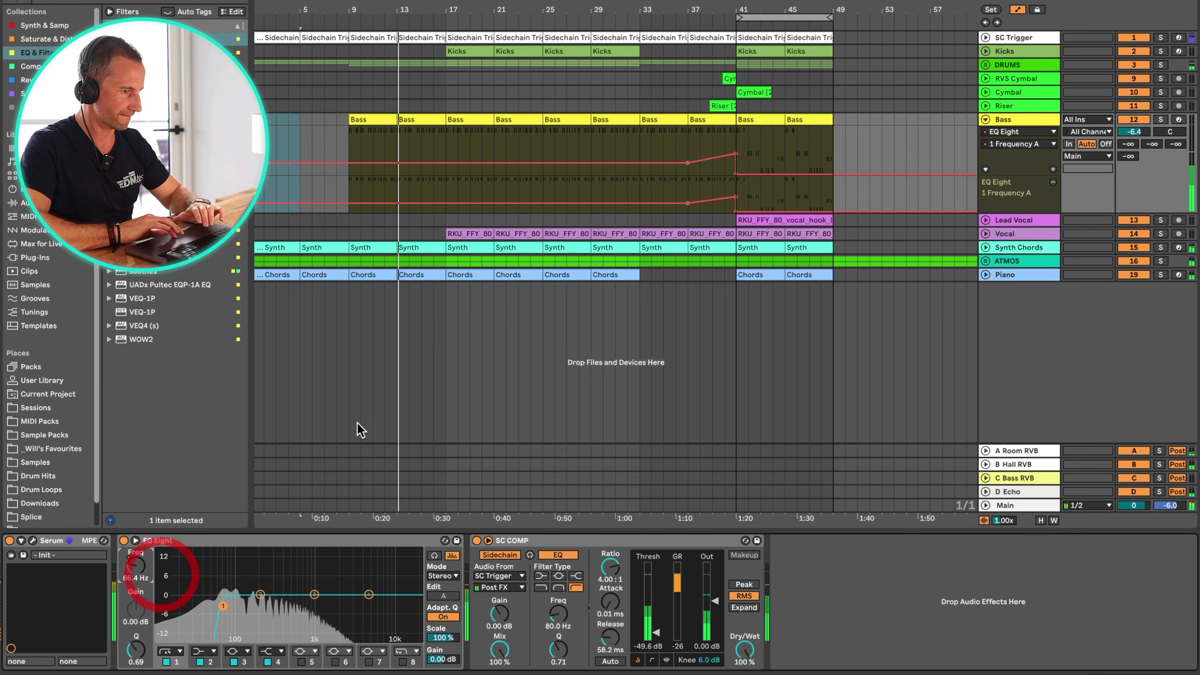
{"action": "left_click", "coordinate": [445, 162]}
{"action": "left_click_drag", "start_coordinate": [454, 165], "coordinate": [442, 175]}
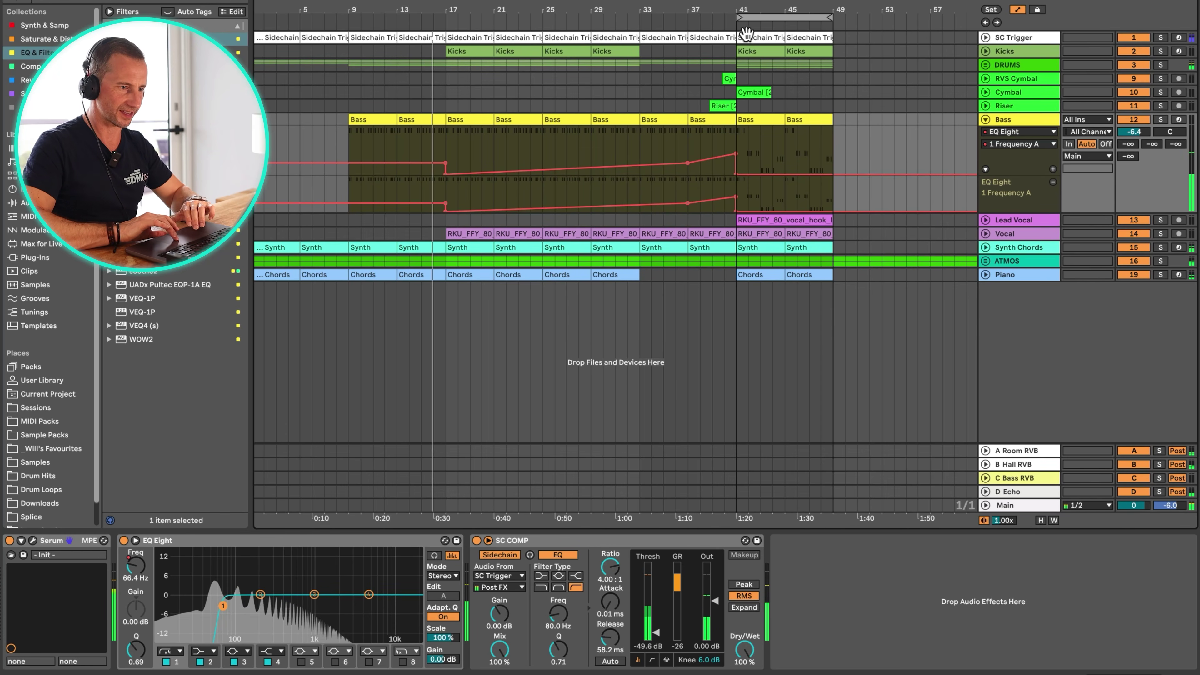
{"action": "key", "text": "XF86AudioRaiseVolume"}
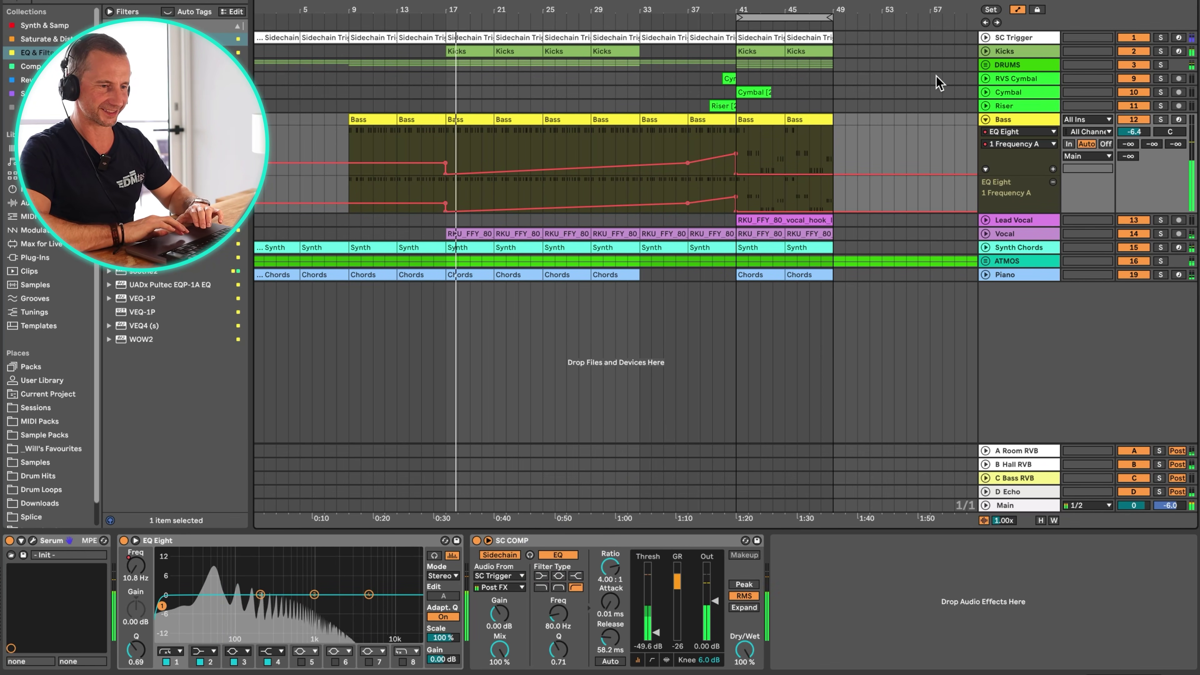
Duplicate the bar 13 Chords clip up to bar 33 and place a Bass frequency automation point near 19.5 Hz at bar 33
{"action": "left_click", "coordinate": [424, 277]}
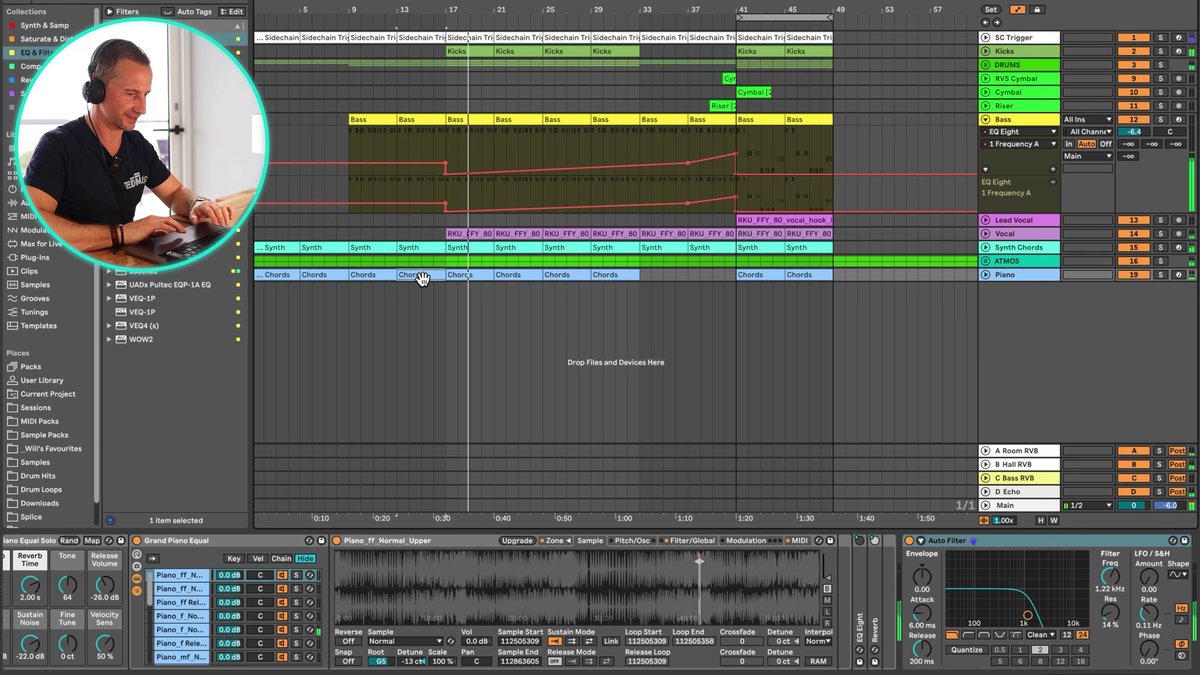
{"action": "key", "text": "super+d"}
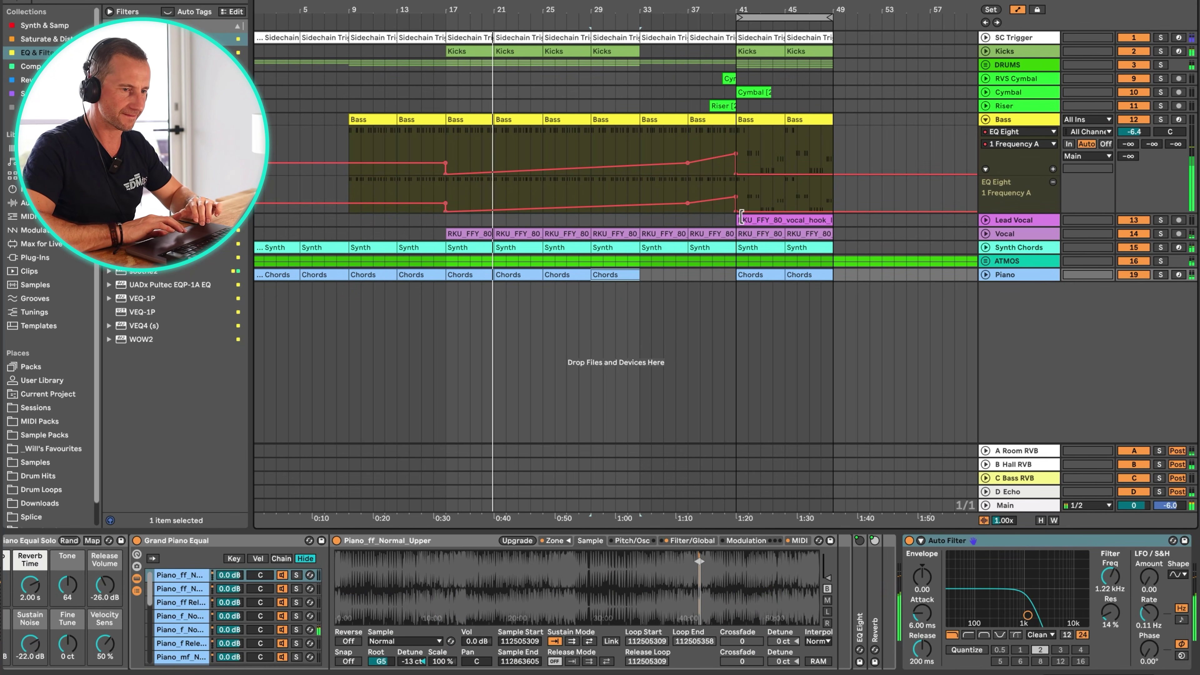
{"action": "mouse_move", "coordinate": [639, 203]}
{"action": "left_mouse_down"}
{"action": "mouse_move", "coordinate": [645, 218]}
{"action": "mouse_move", "coordinate": [662, 208]}
{"action": "left_mouse_up"}
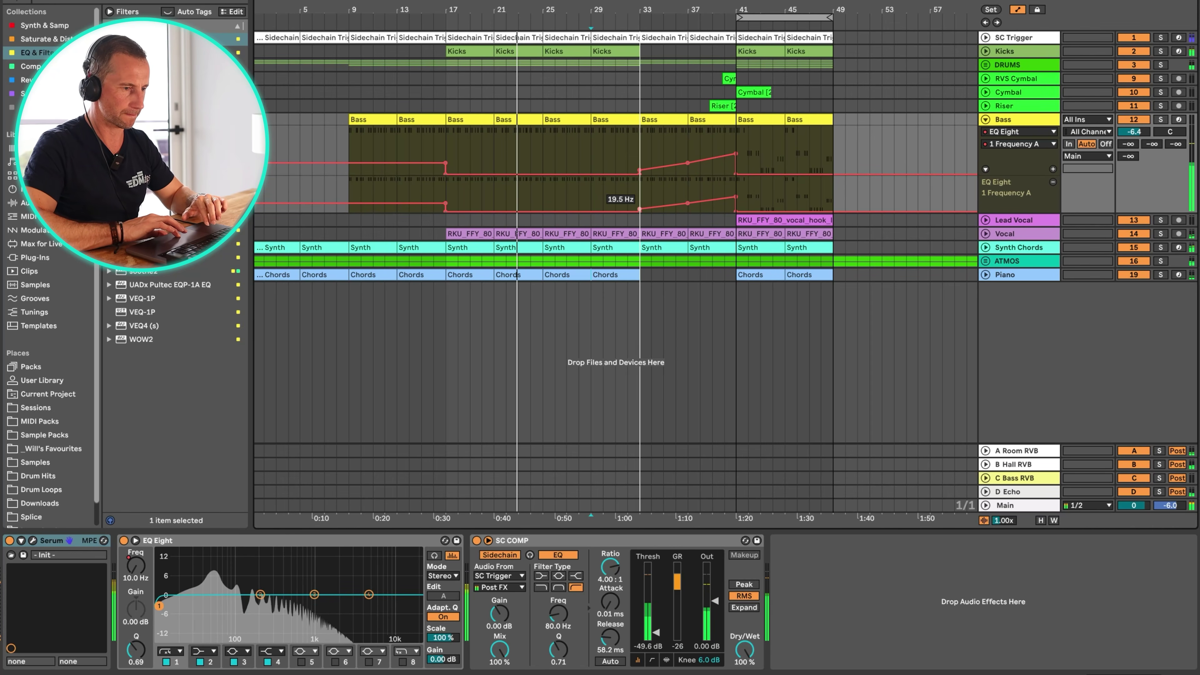
Unfold the Vocal track and copy the bar 41 Shaker clip inside the DRUMS group to bar 33
{"action": "left_click", "coordinate": [986, 233]}
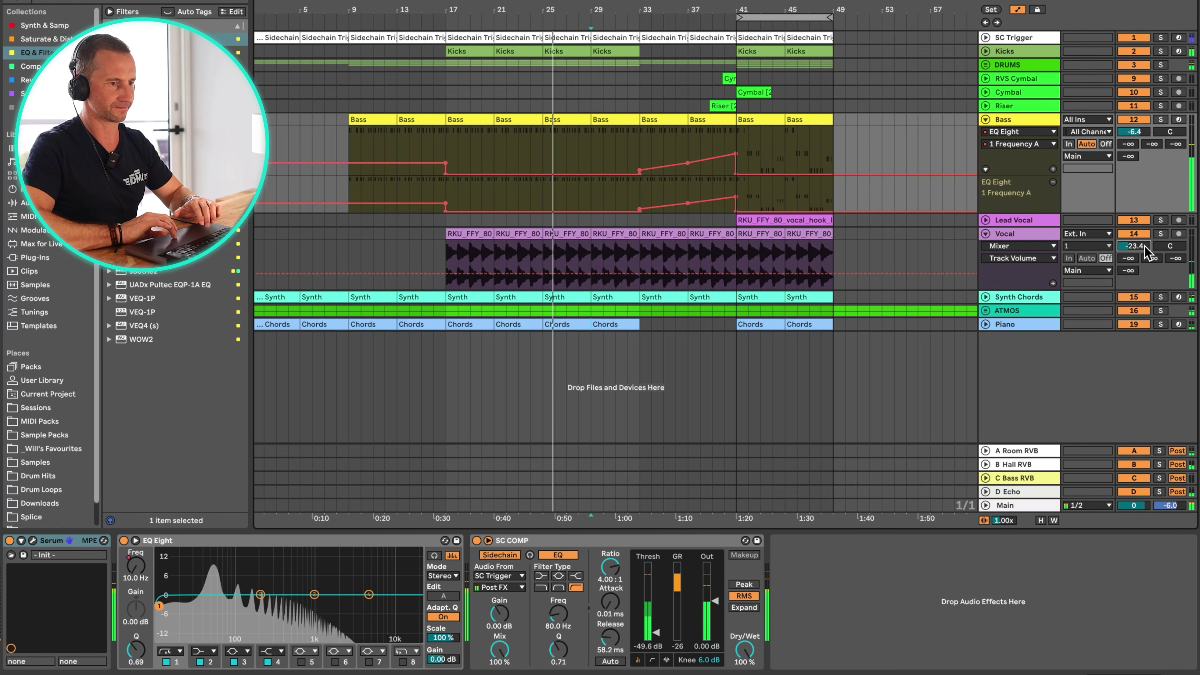
{"action": "left_click", "coordinate": [986, 66]}
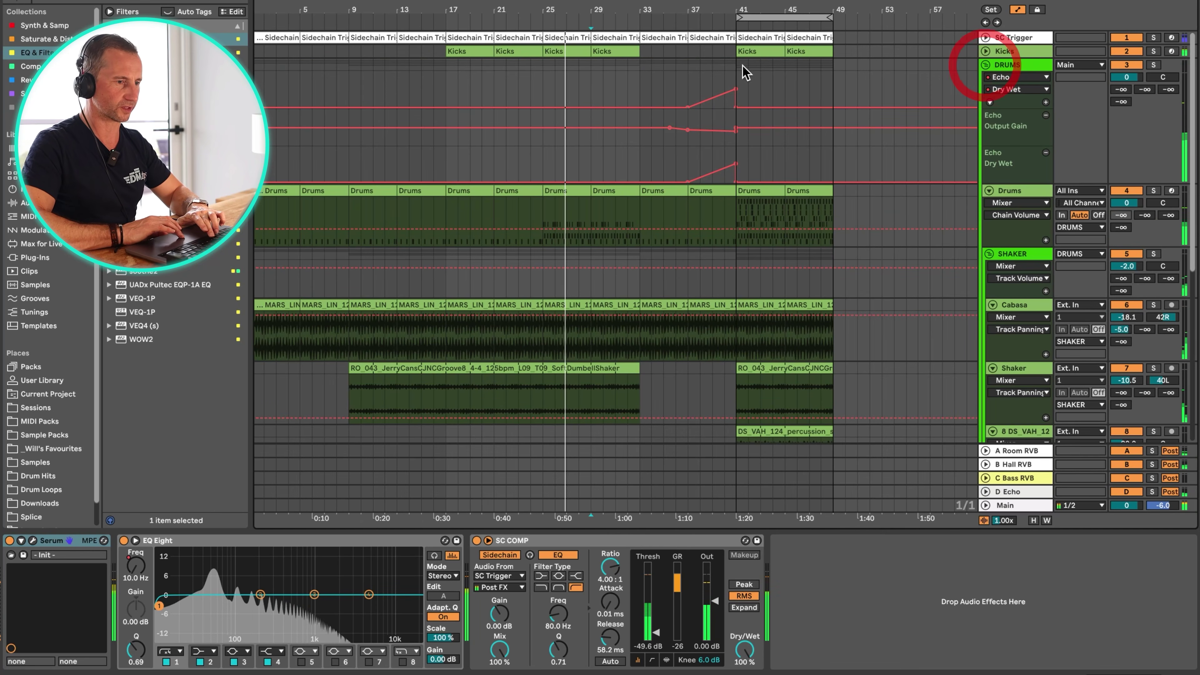
{"action": "left_click", "coordinate": [761, 192]}
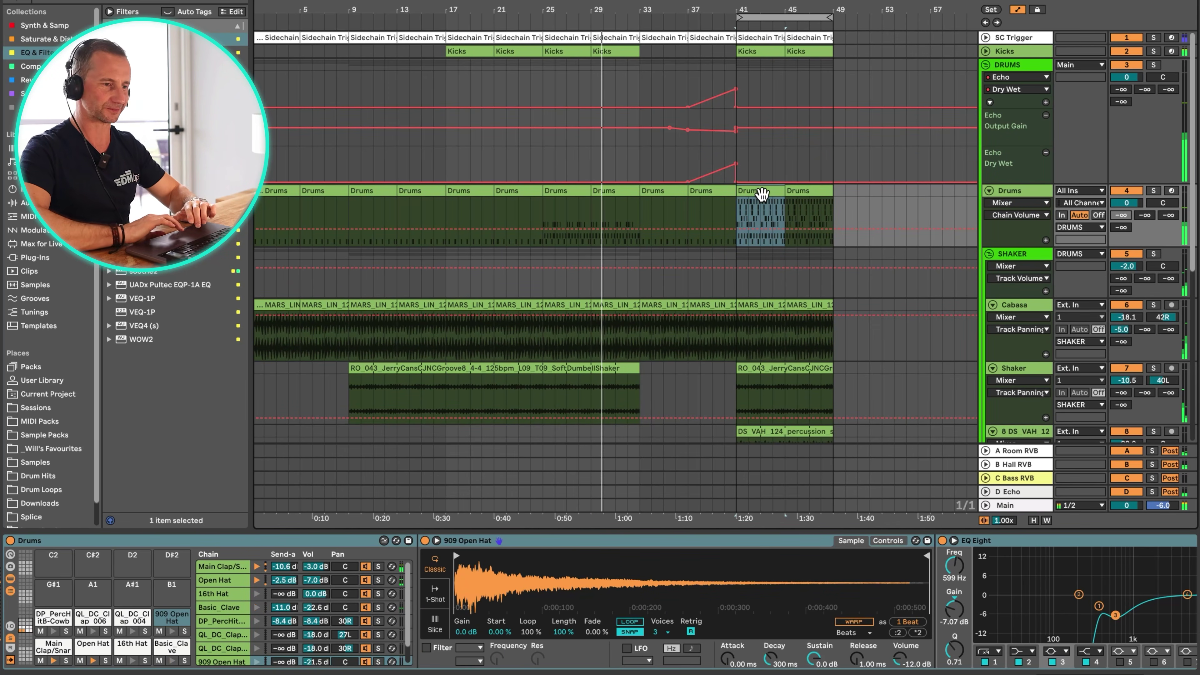
{"action": "scroll", "coordinate": [804, 317], "scroll_direction": "down", "scroll_amount": 4}
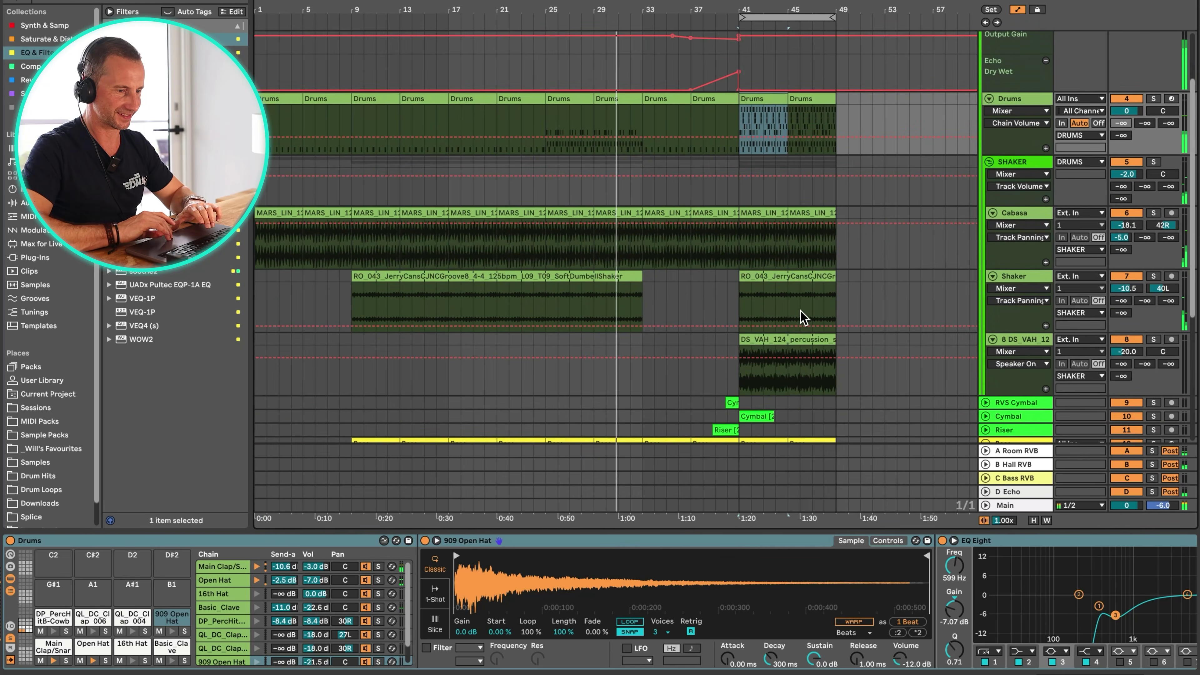
{"action": "left_click", "coordinate": [770, 279]}
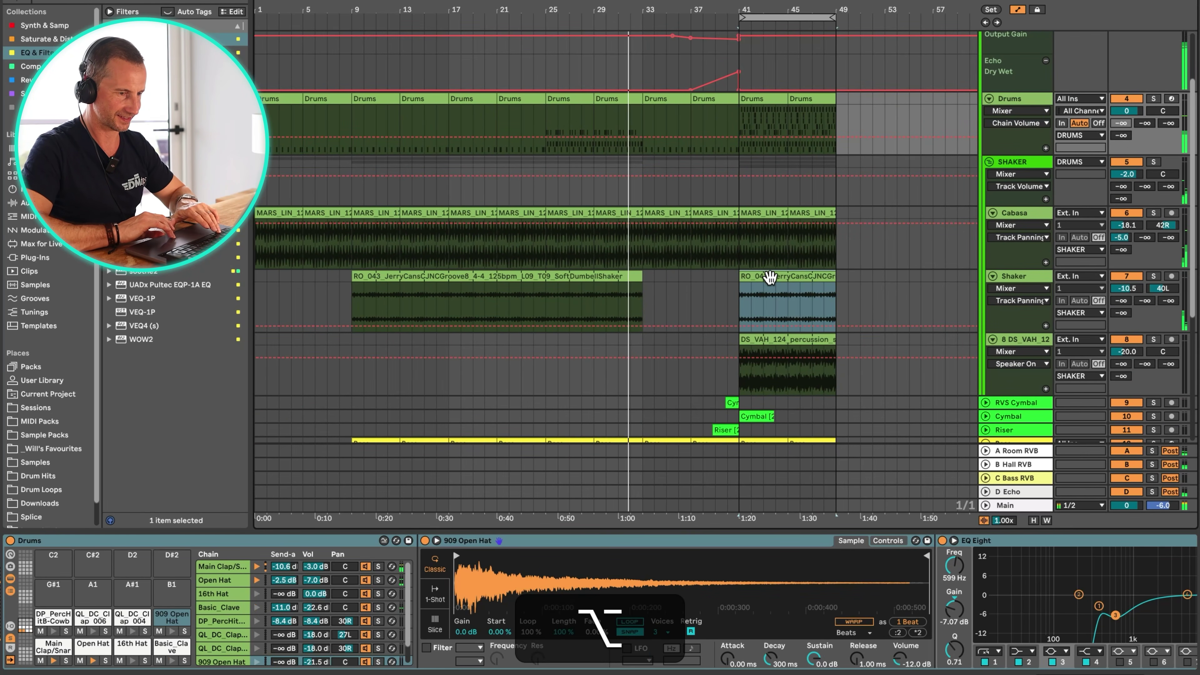
{"action": "left_click_drag", "start_coordinate": [771, 278], "coordinate": [676, 278]}
{"action": "scroll", "coordinate": [950, 246], "scroll_direction": "up", "scroll_amount": 4}
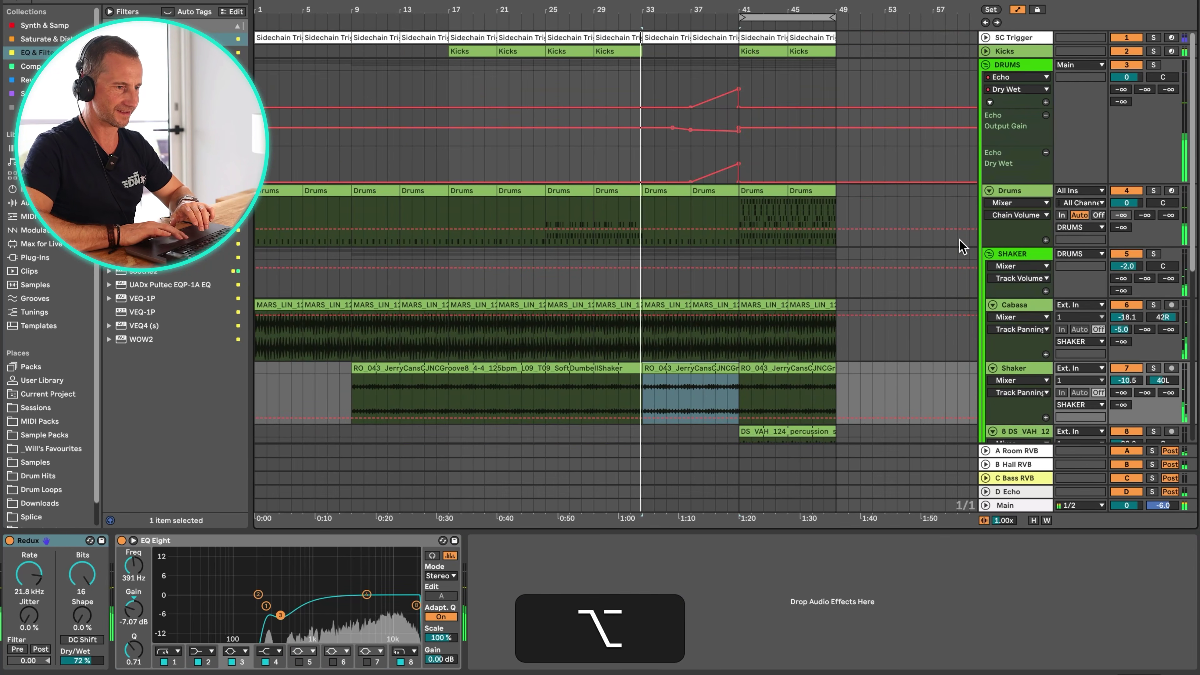
{"action": "left_click", "coordinate": [986, 66]}
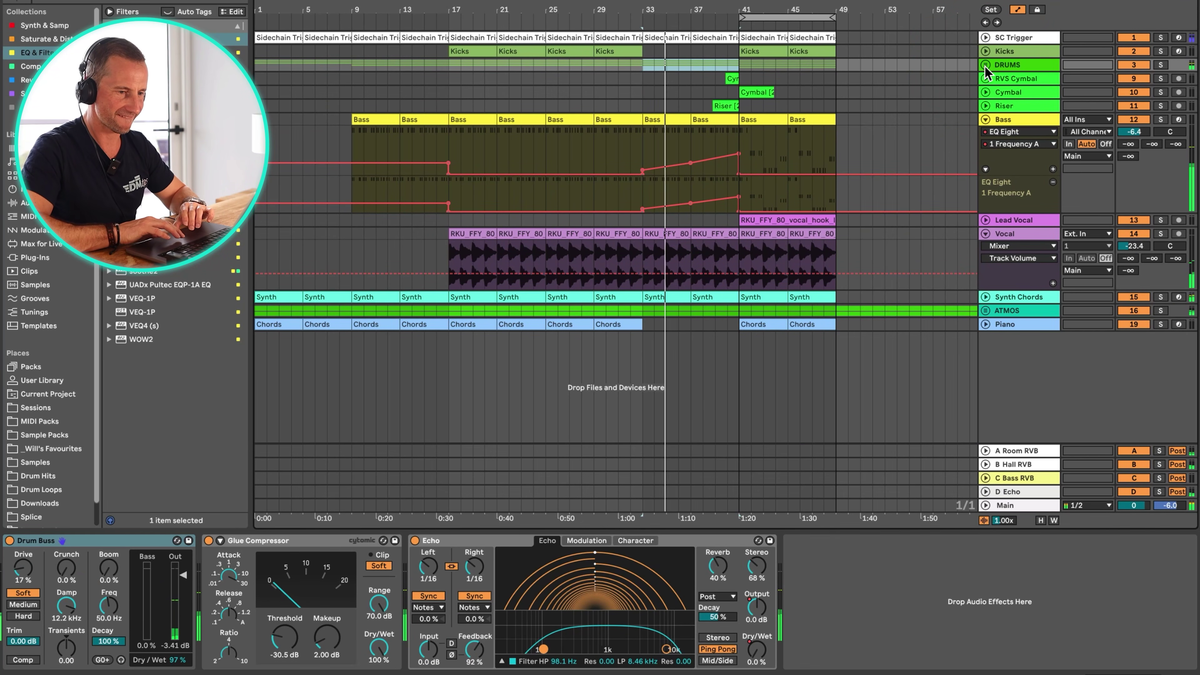
Set the Vocal track's volume to -20.0 dB and open the Piano track's Auto Filter frequency to 19.9 kHz
{"action": "left_click", "coordinate": [1021, 234]}
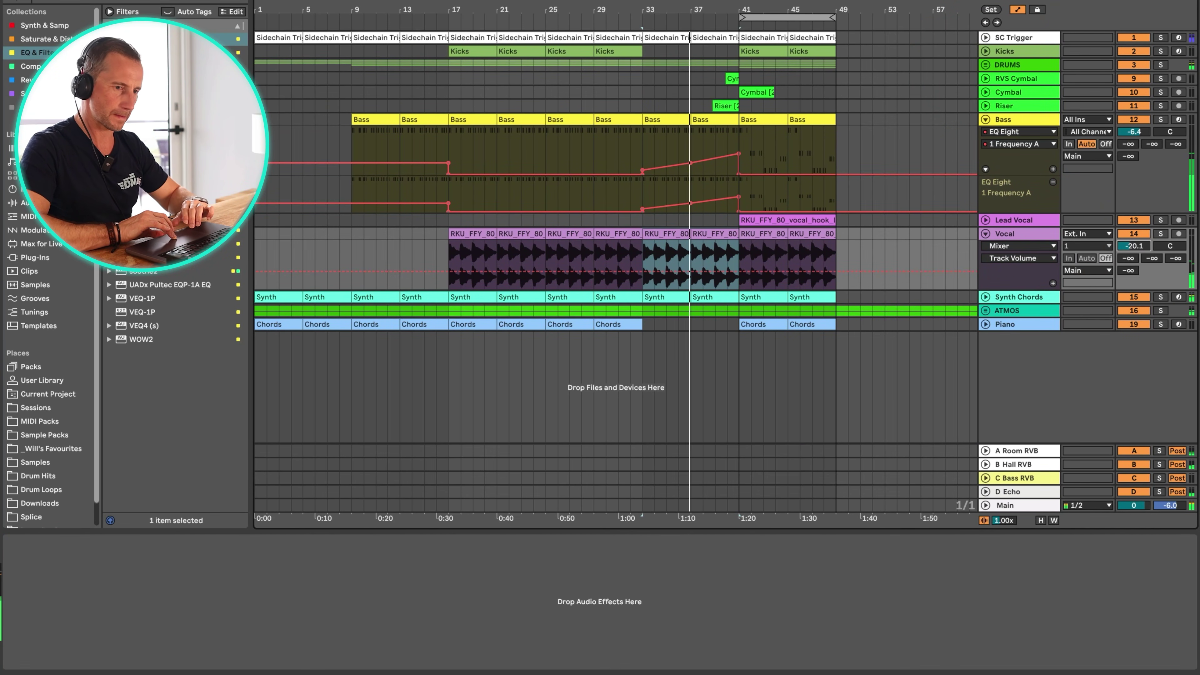
{"action": "left_click", "coordinate": [1021, 324]}
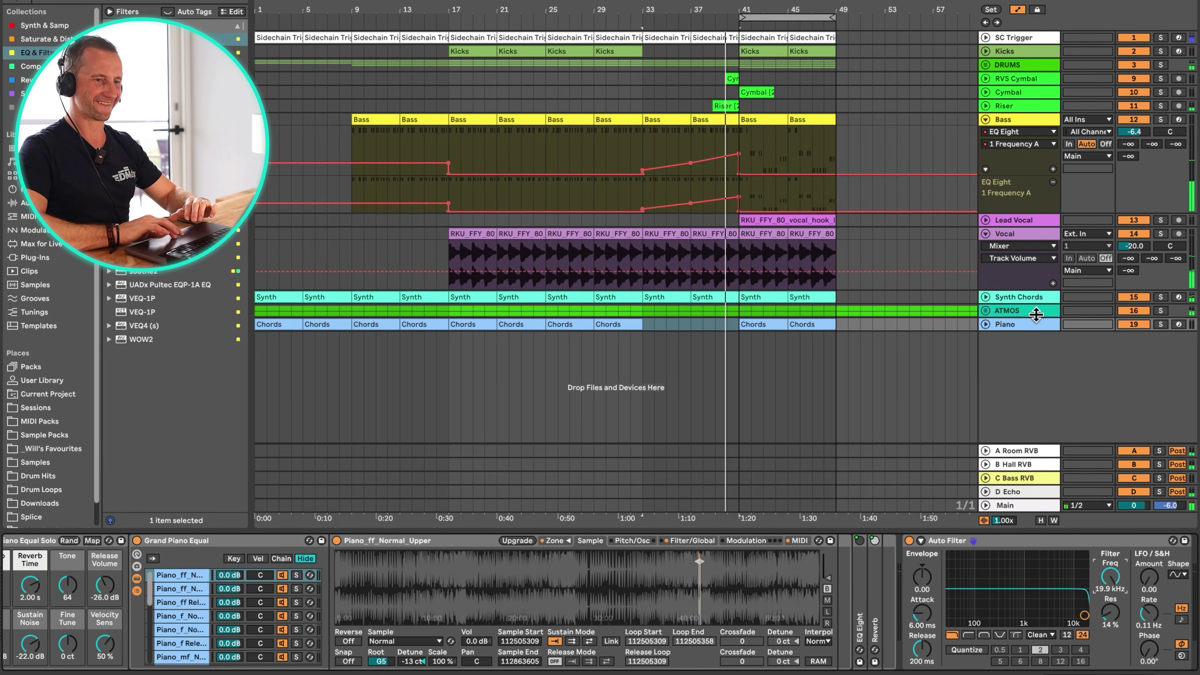
{"action": "key", "text": "XF86AudioRaiseVolume"}
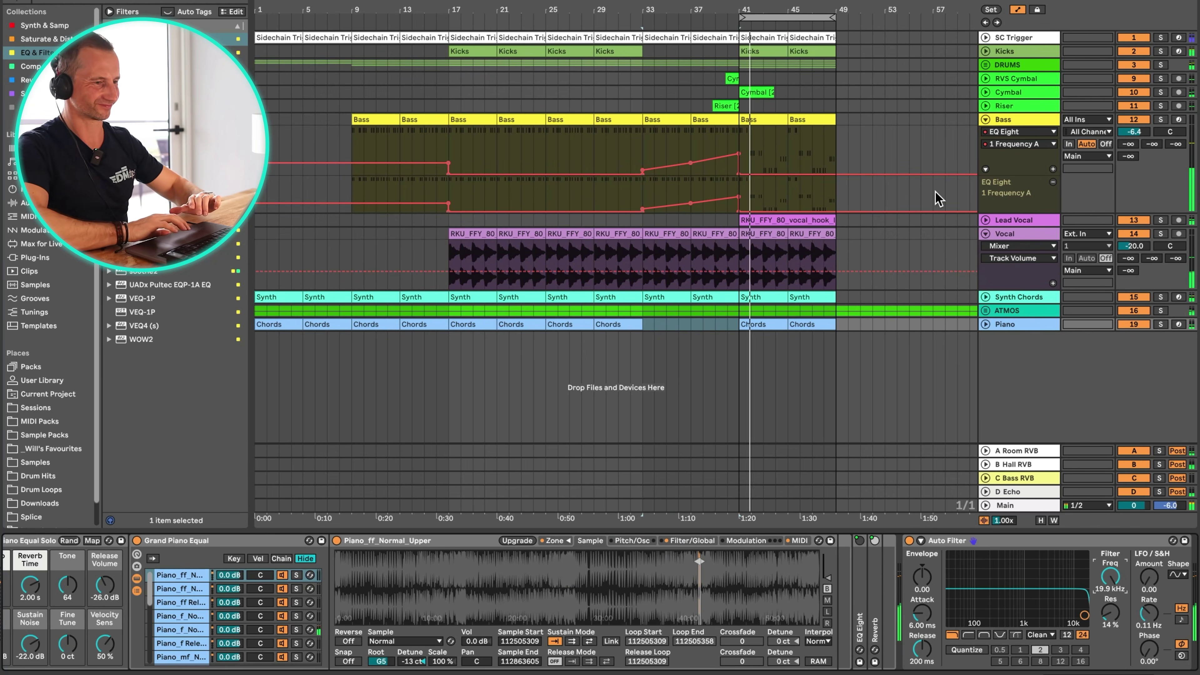
Hide the automation and duplicate bars 41 to 49 across all tracks to extend the drop to bar 57
{"action": "key", "text": "a"}
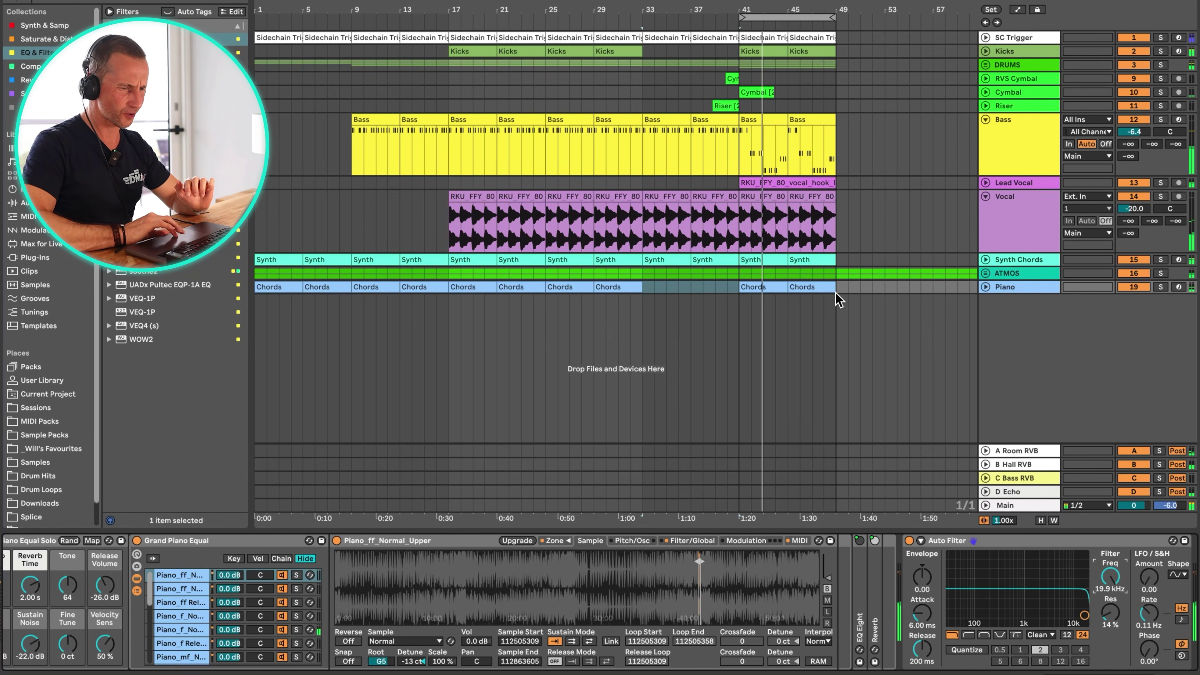
{"action": "left_click_drag", "start_coordinate": [838, 307], "coordinate": [743, 36]}
{"action": "key", "text": "super+d"}
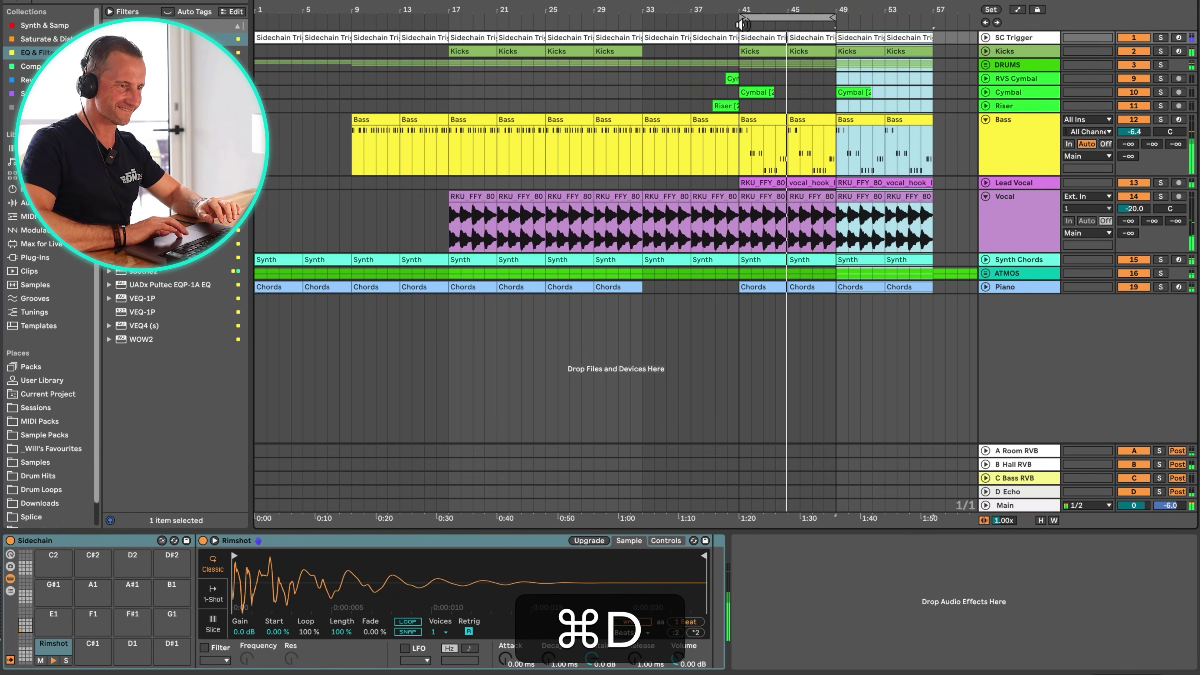
Duplicate bars 49 to 57 across all tracks to extend the arrangement to bar 65
{"action": "left_click", "coordinate": [899, 84]}
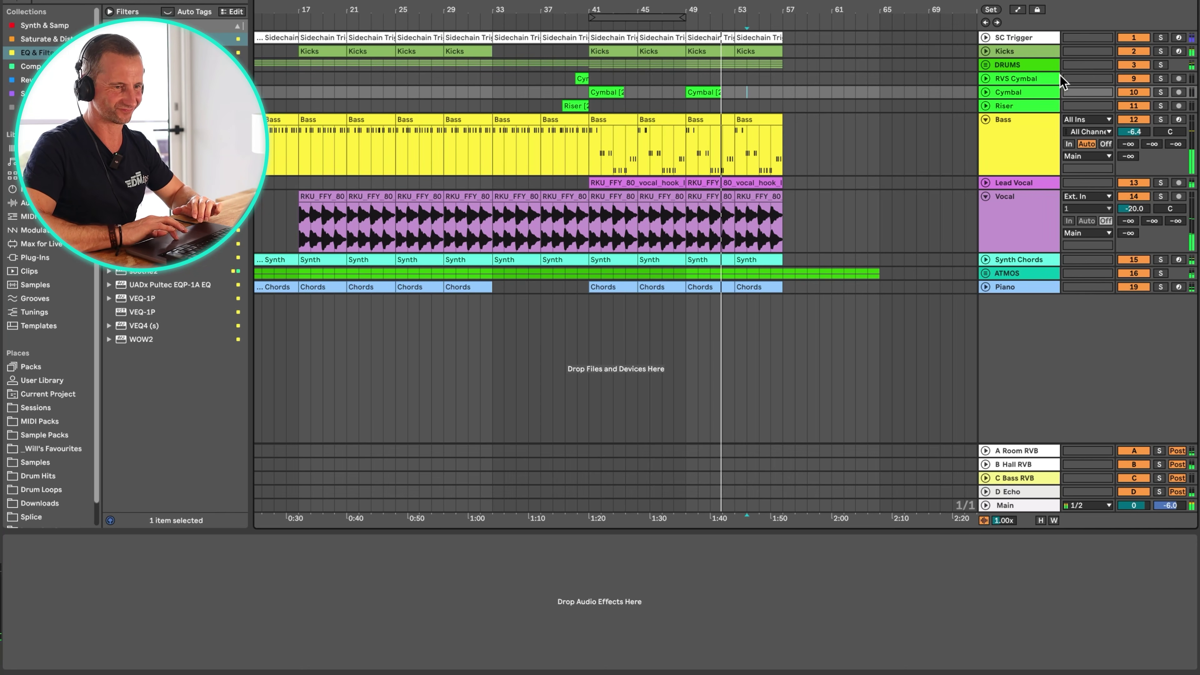
{"action": "left_click", "coordinate": [1016, 218]}
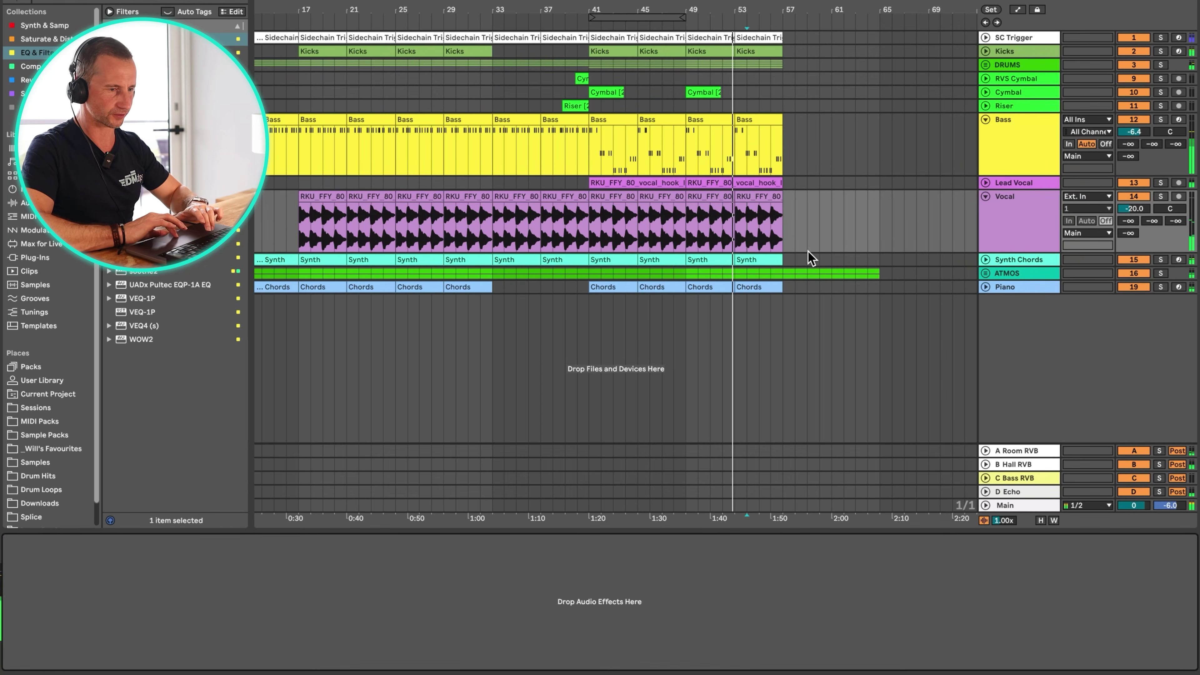
{"action": "left_click_drag", "start_coordinate": [785, 288], "coordinate": [688, 36]}
{"action": "key", "text": "super+d"}
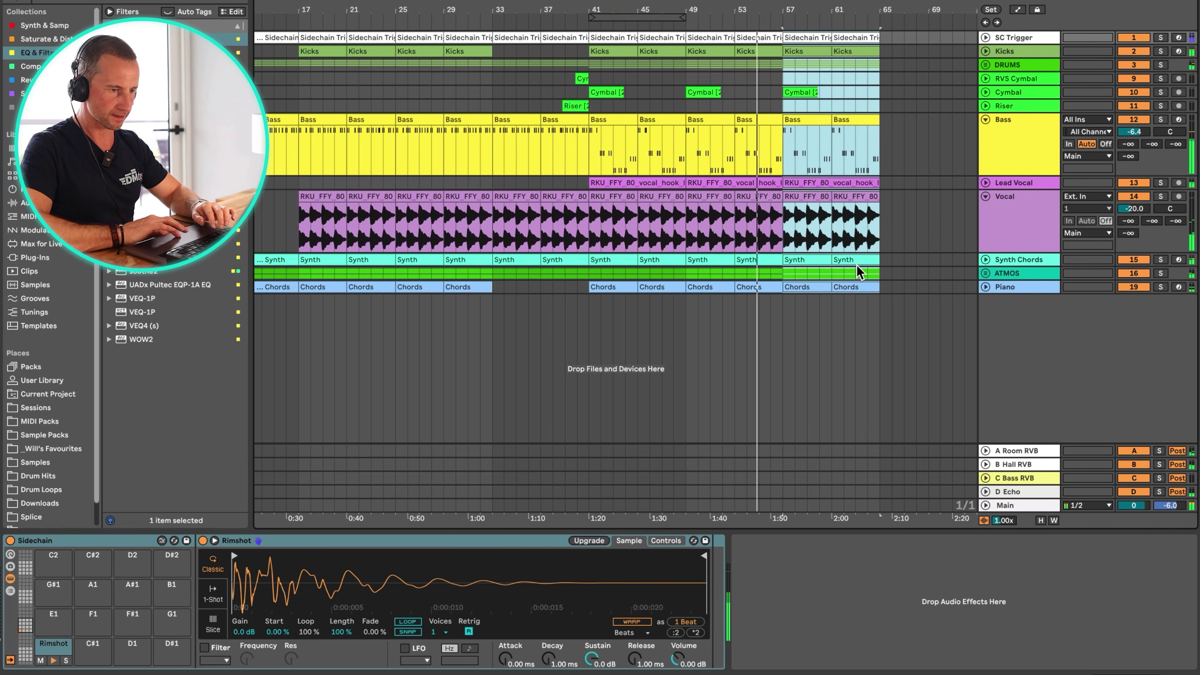
Delete the Piano track's Chords clips at bars 57 and 61
{"action": "left_click", "coordinate": [799, 283]}
{"action": "key", "text": "BackSpace"}
{"action": "left_click", "coordinate": [852, 289]}
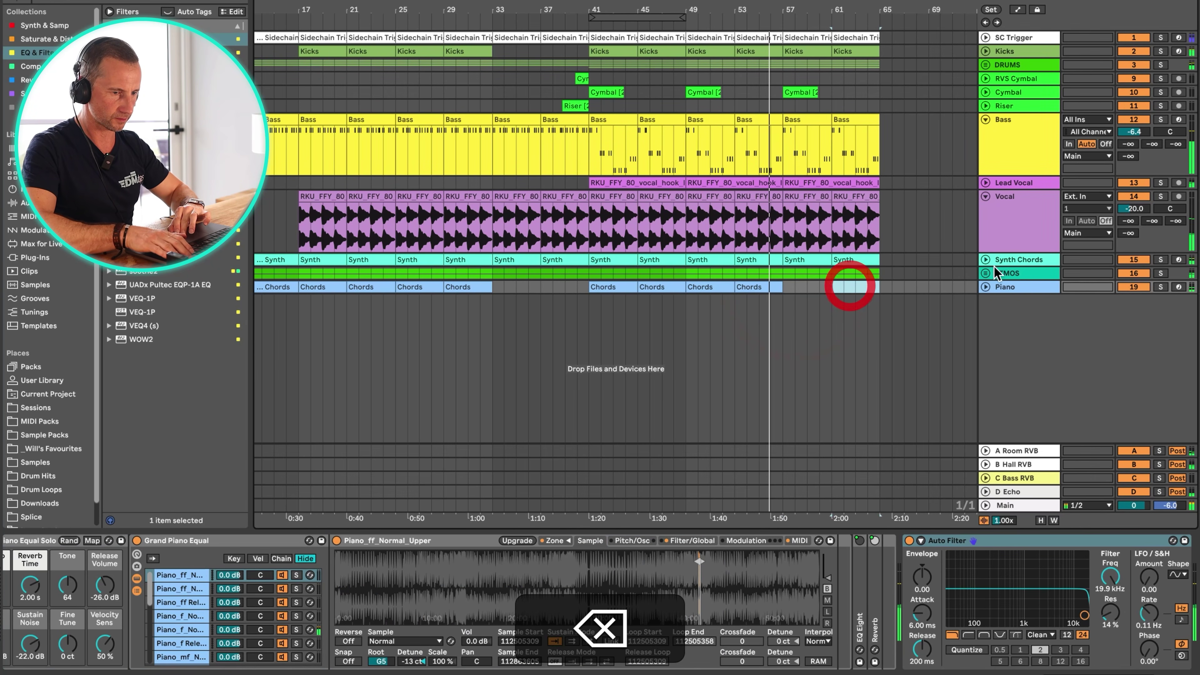
Draw a falling Fil Cutoff automation on Synth Chords from bar 57 to bar 65, and deactivate the Lead Vocal track
{"action": "left_click", "coordinate": [997, 262]}
{"action": "left_click", "coordinate": [986, 259]}
{"action": "key", "text": "a"}
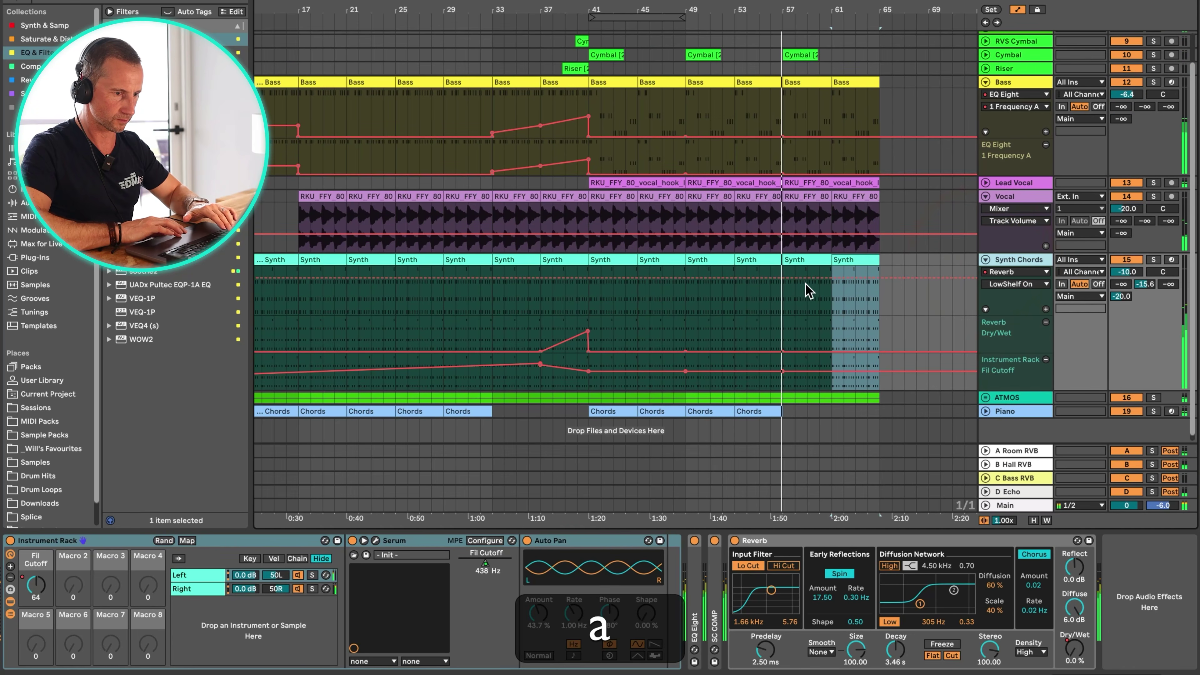
{"action": "left_click", "coordinate": [832, 355]}
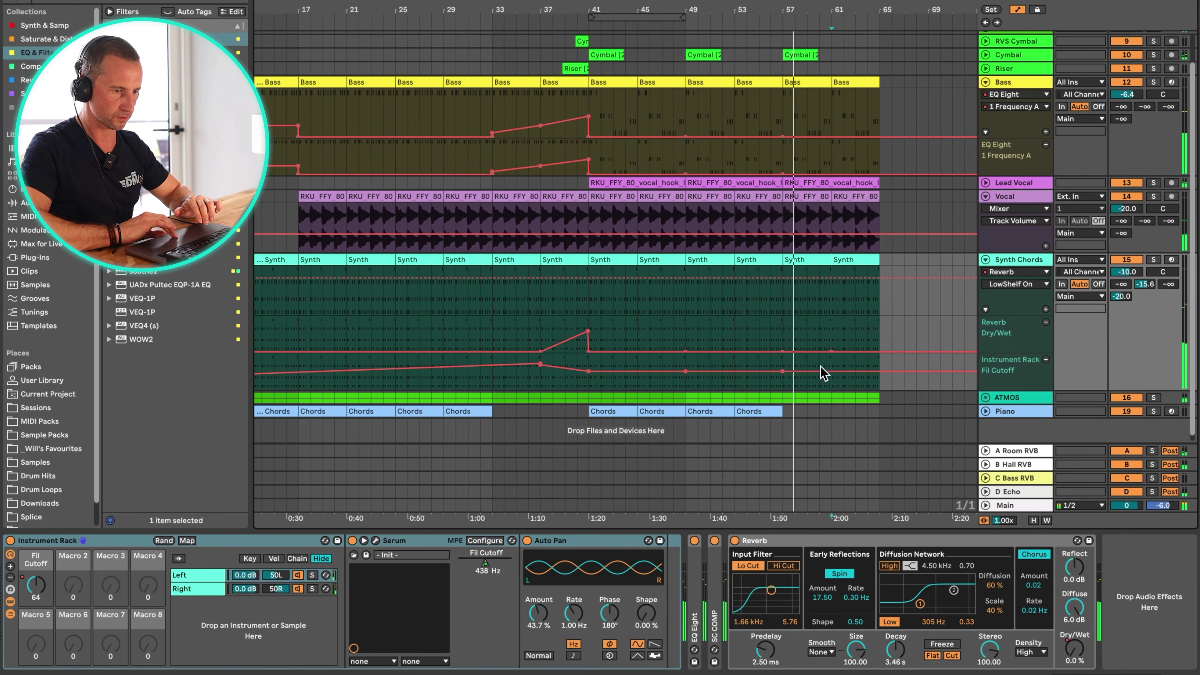
{"action": "left_click_drag", "start_coordinate": [823, 373], "coordinate": [819, 387]}
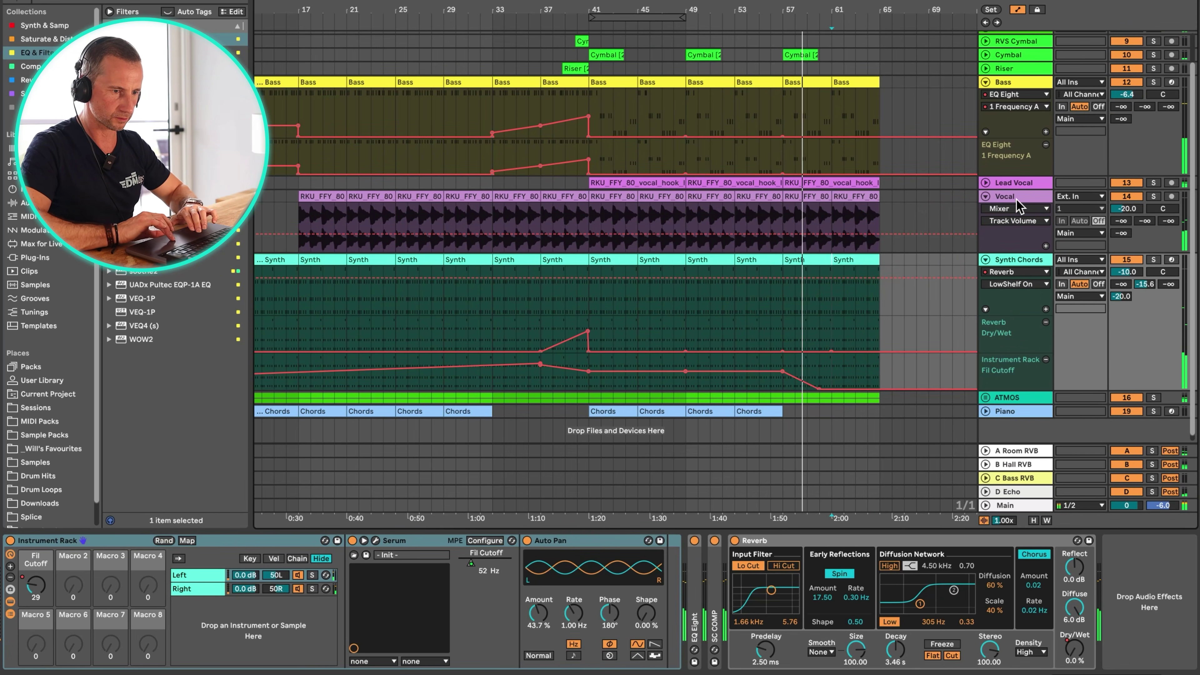
{"action": "left_click", "coordinate": [1127, 183]}
{"action": "left_click_drag", "start_coordinate": [820, 393], "coordinate": [876, 382]}
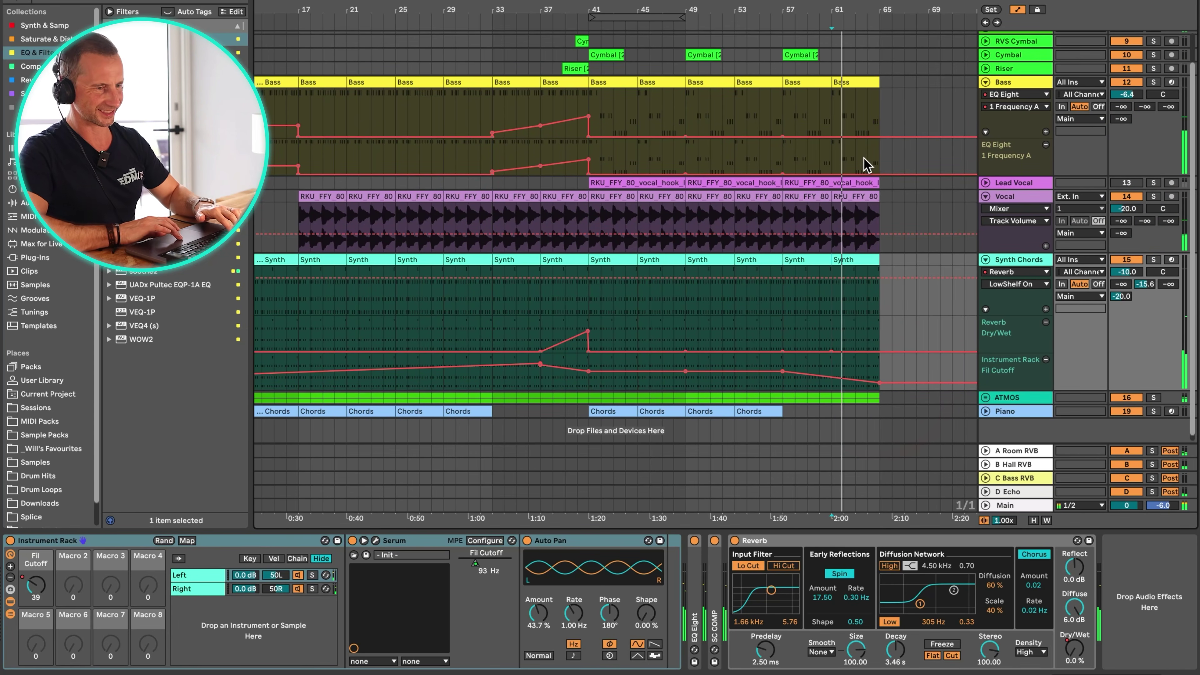
Hide the automation and duplicate bars 61 to 65 across the tracks to continue the arrangement to bar 69
{"action": "key", "text": "a"}
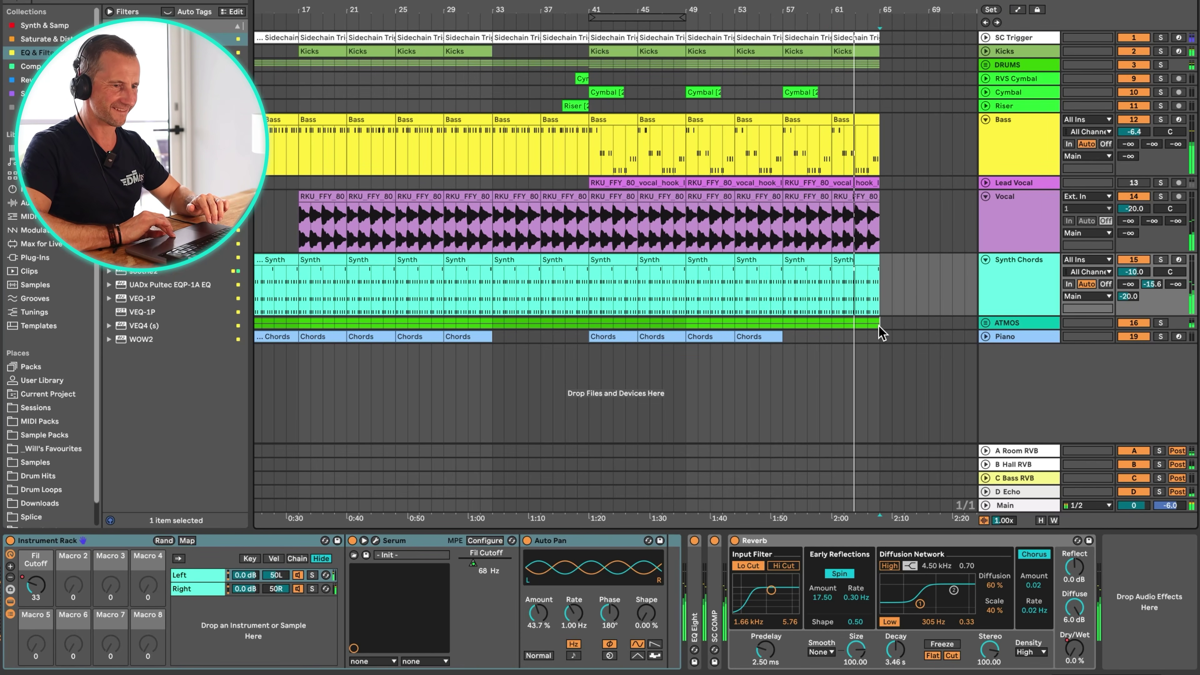
{"action": "left_click_drag", "start_coordinate": [880, 328], "coordinate": [829, 29]}
{"action": "key", "text": "super+d"}
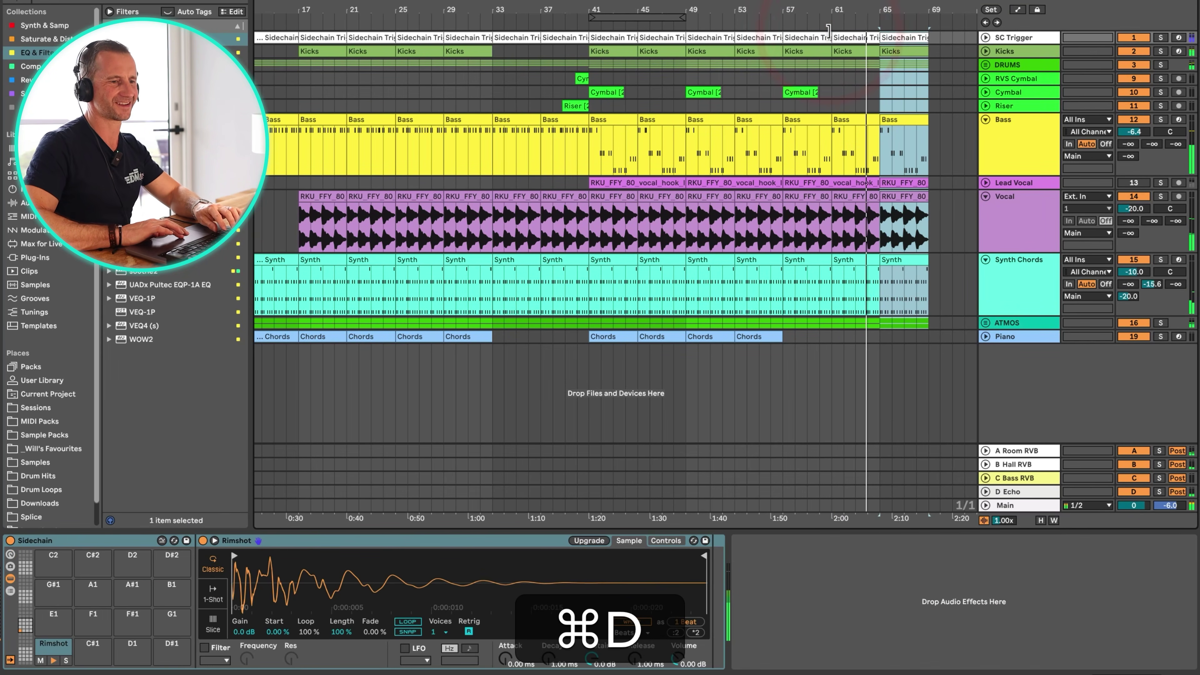
Duplicate bars 65 to 69 to extend the arrangement to bar 73, and draw a rising Fil Cutoff automation on Synth Chords across bars 65 to 73
{"action": "key", "text": "super+d"}
{"action": "key", "text": "a"}
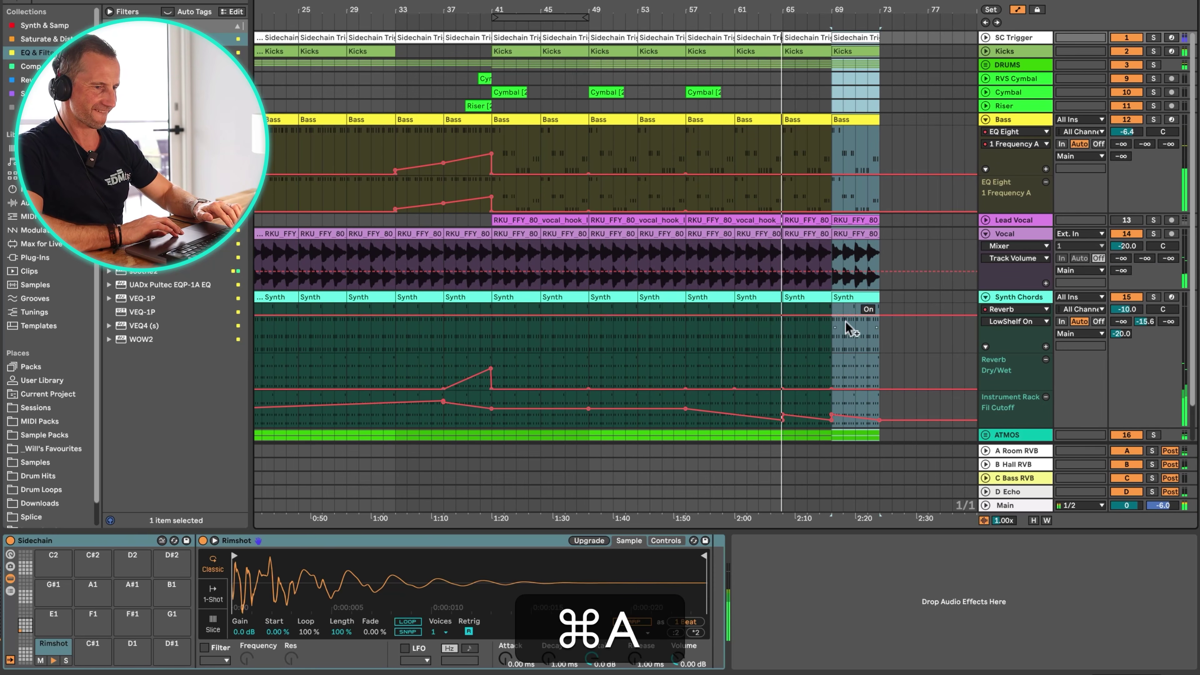
{"action": "left_click", "coordinate": [782, 415]}
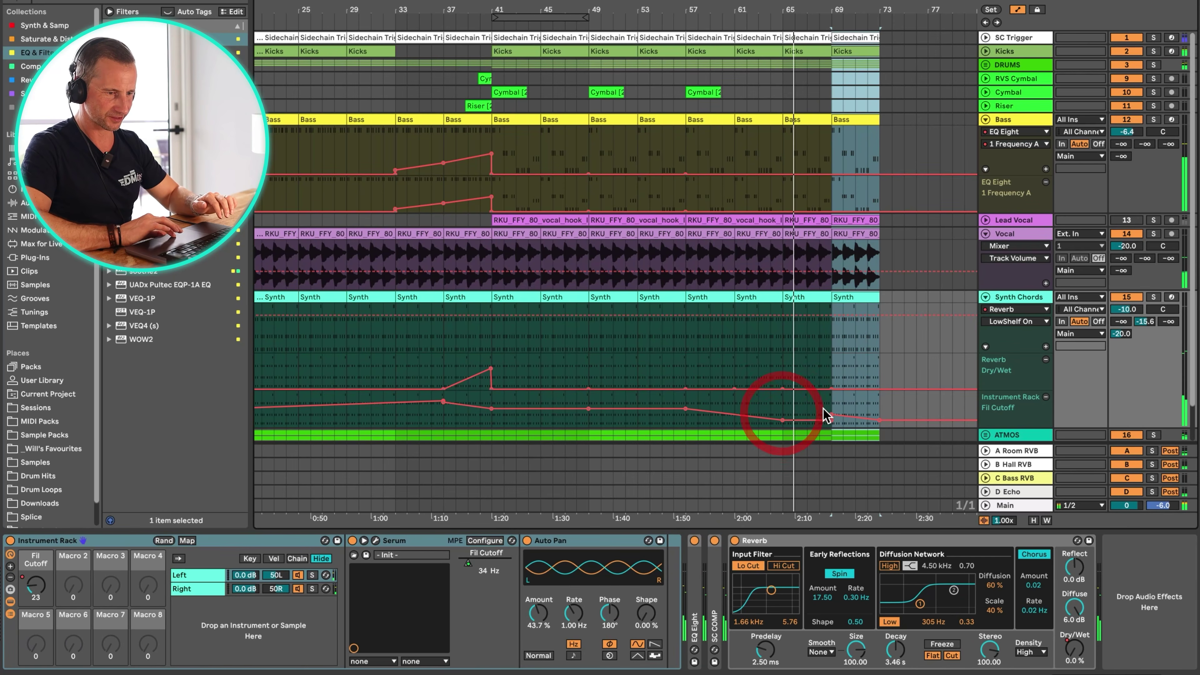
{"action": "left_click_drag", "start_coordinate": [833, 418], "coordinate": [833, 403]}
{"action": "key", "text": "a"}
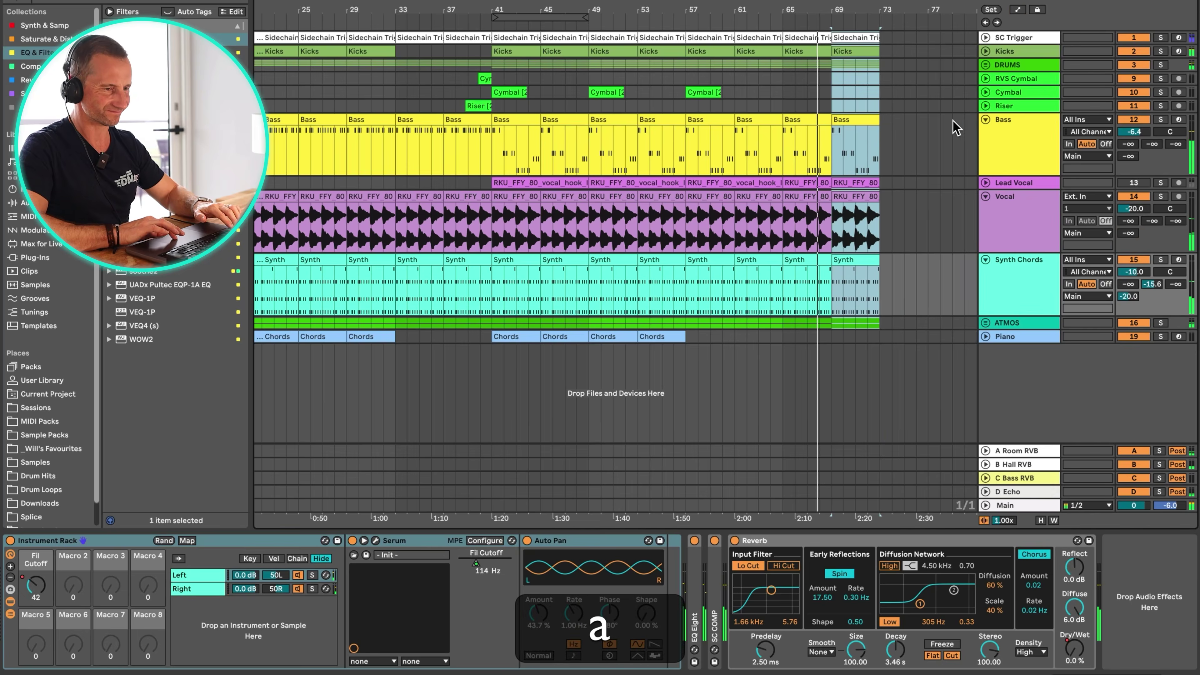
Delete the Bass clip at bar 69 and remove the second half of the Kicks clip so it ends at bar 71
{"action": "left_click", "coordinate": [875, 119]}
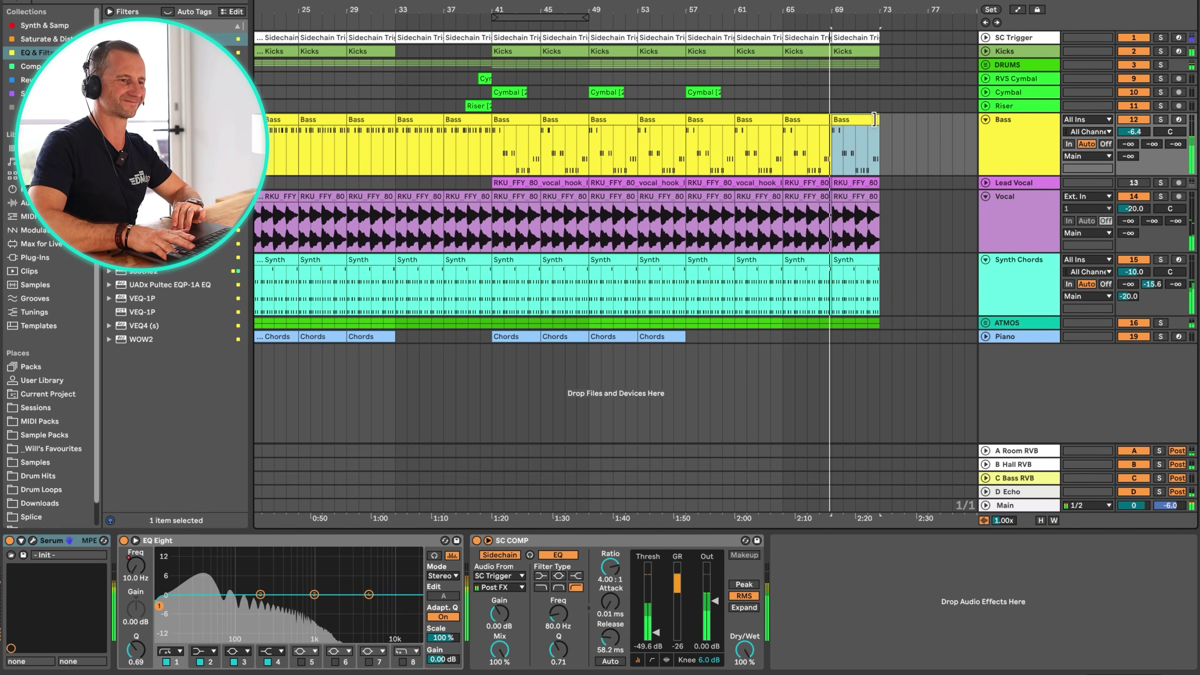
{"action": "key", "text": "BackSpace"}
{"action": "left_click", "coordinate": [846, 51]}
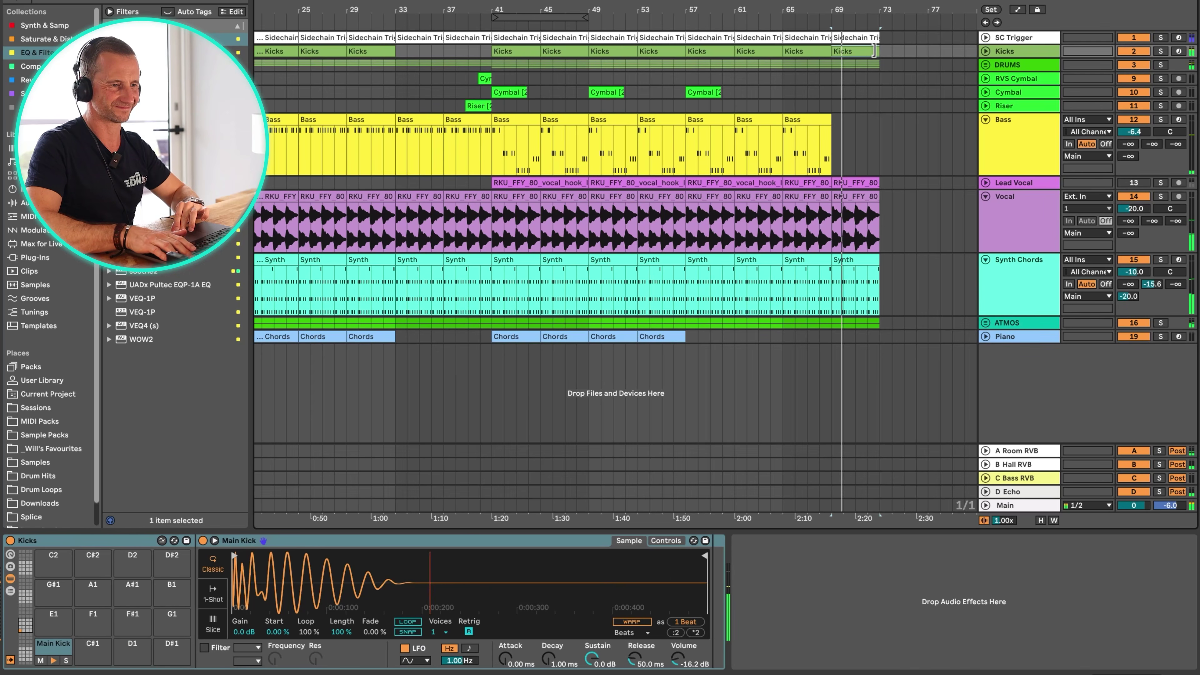
{"action": "left_click", "coordinate": [856, 49]}
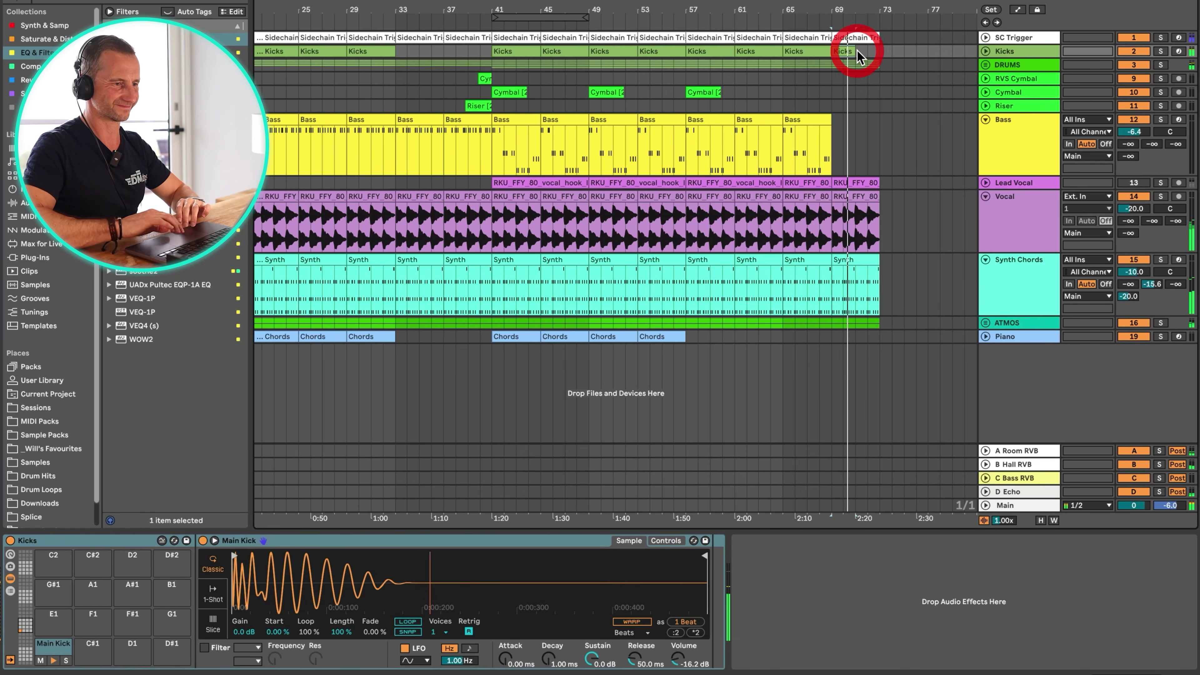
Play the arrangement from bar 41 and reactivate the Lead Vocal track
{"action": "left_click", "coordinate": [492, 23]}
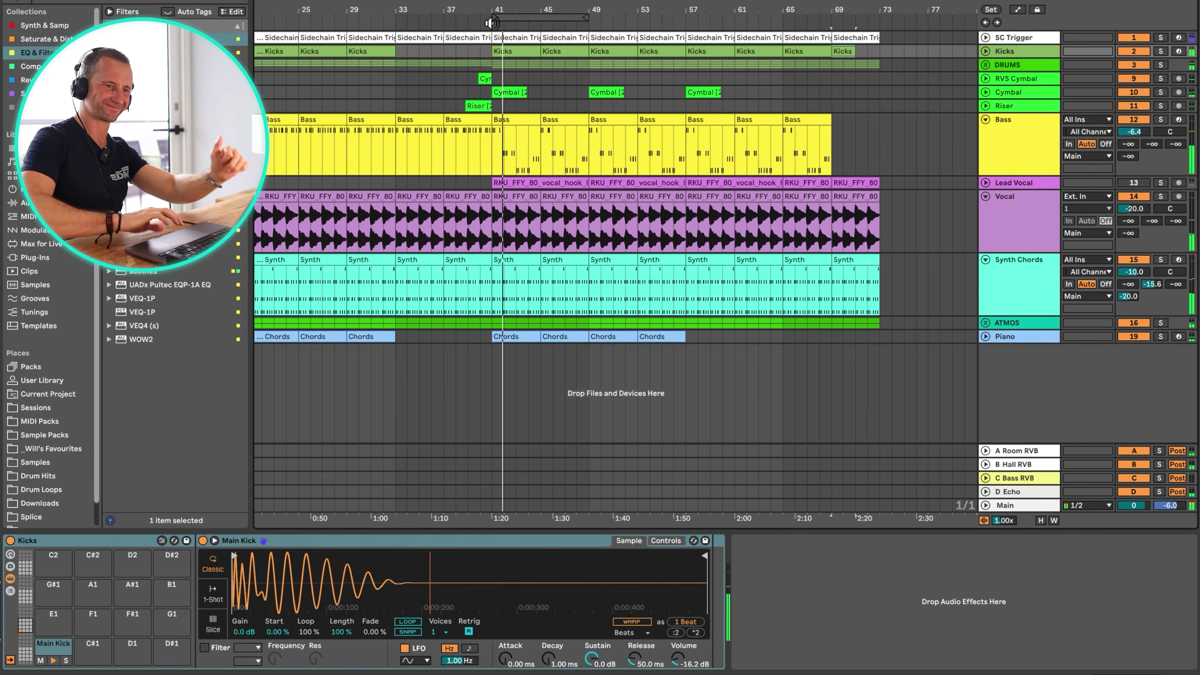
{"action": "left_click", "coordinate": [1128, 183]}
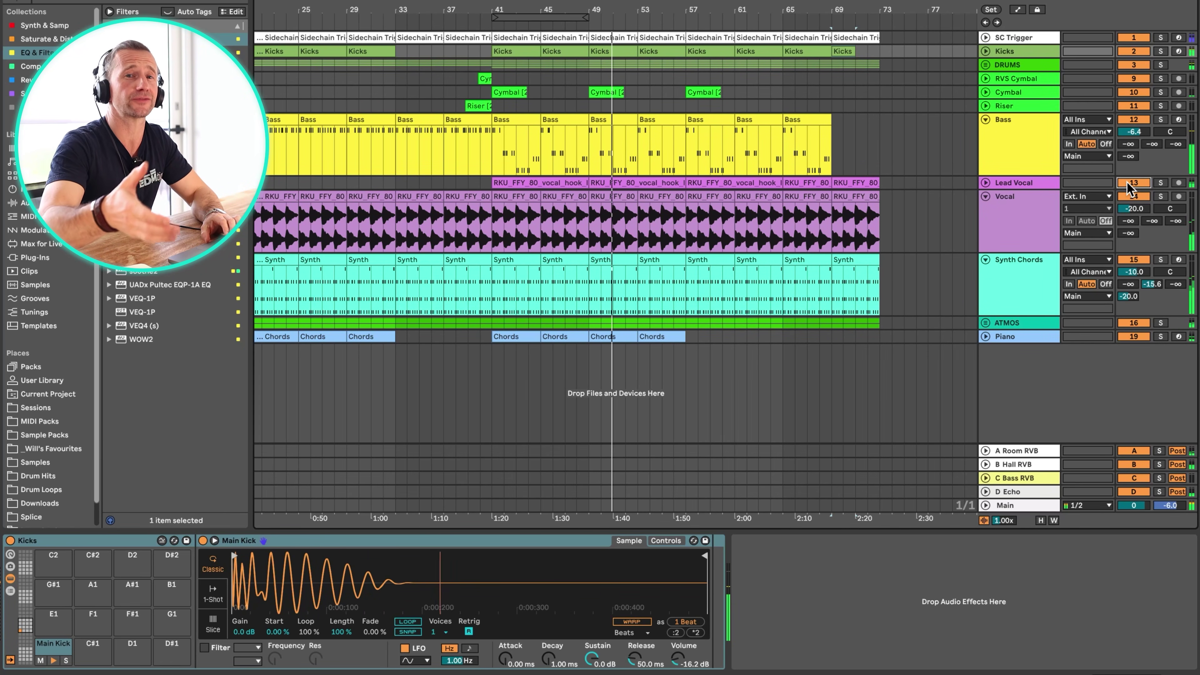
Show the automation and raise the Synth Chords Fil Cutoff from bar 49 to 127 at bar 57
{"action": "left_click", "coordinate": [1013, 287]}
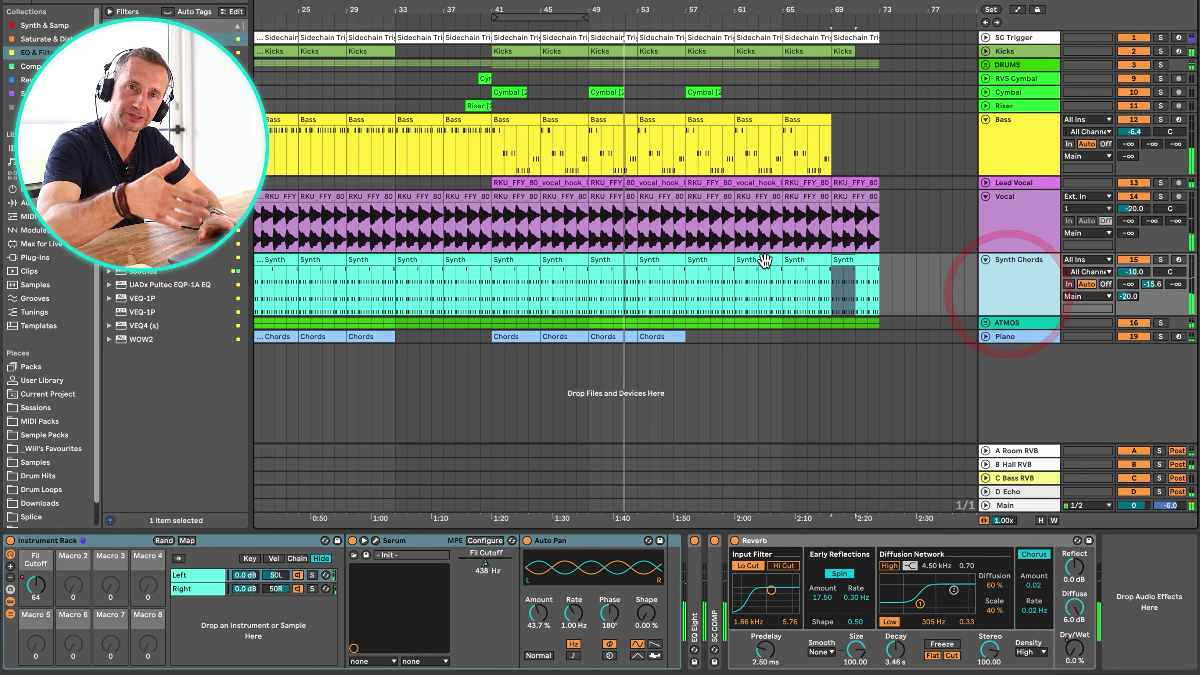
{"action": "key", "text": "a"}
{"action": "left_click_drag", "start_coordinate": [649, 372], "coordinate": [683, 354]}
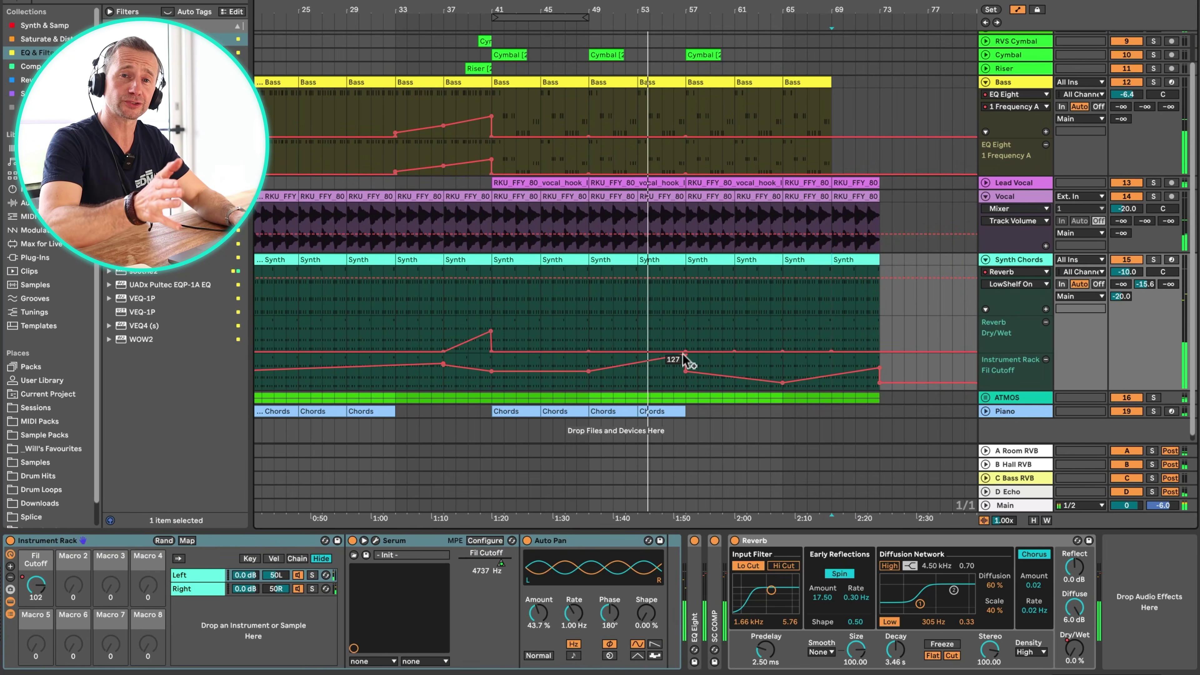